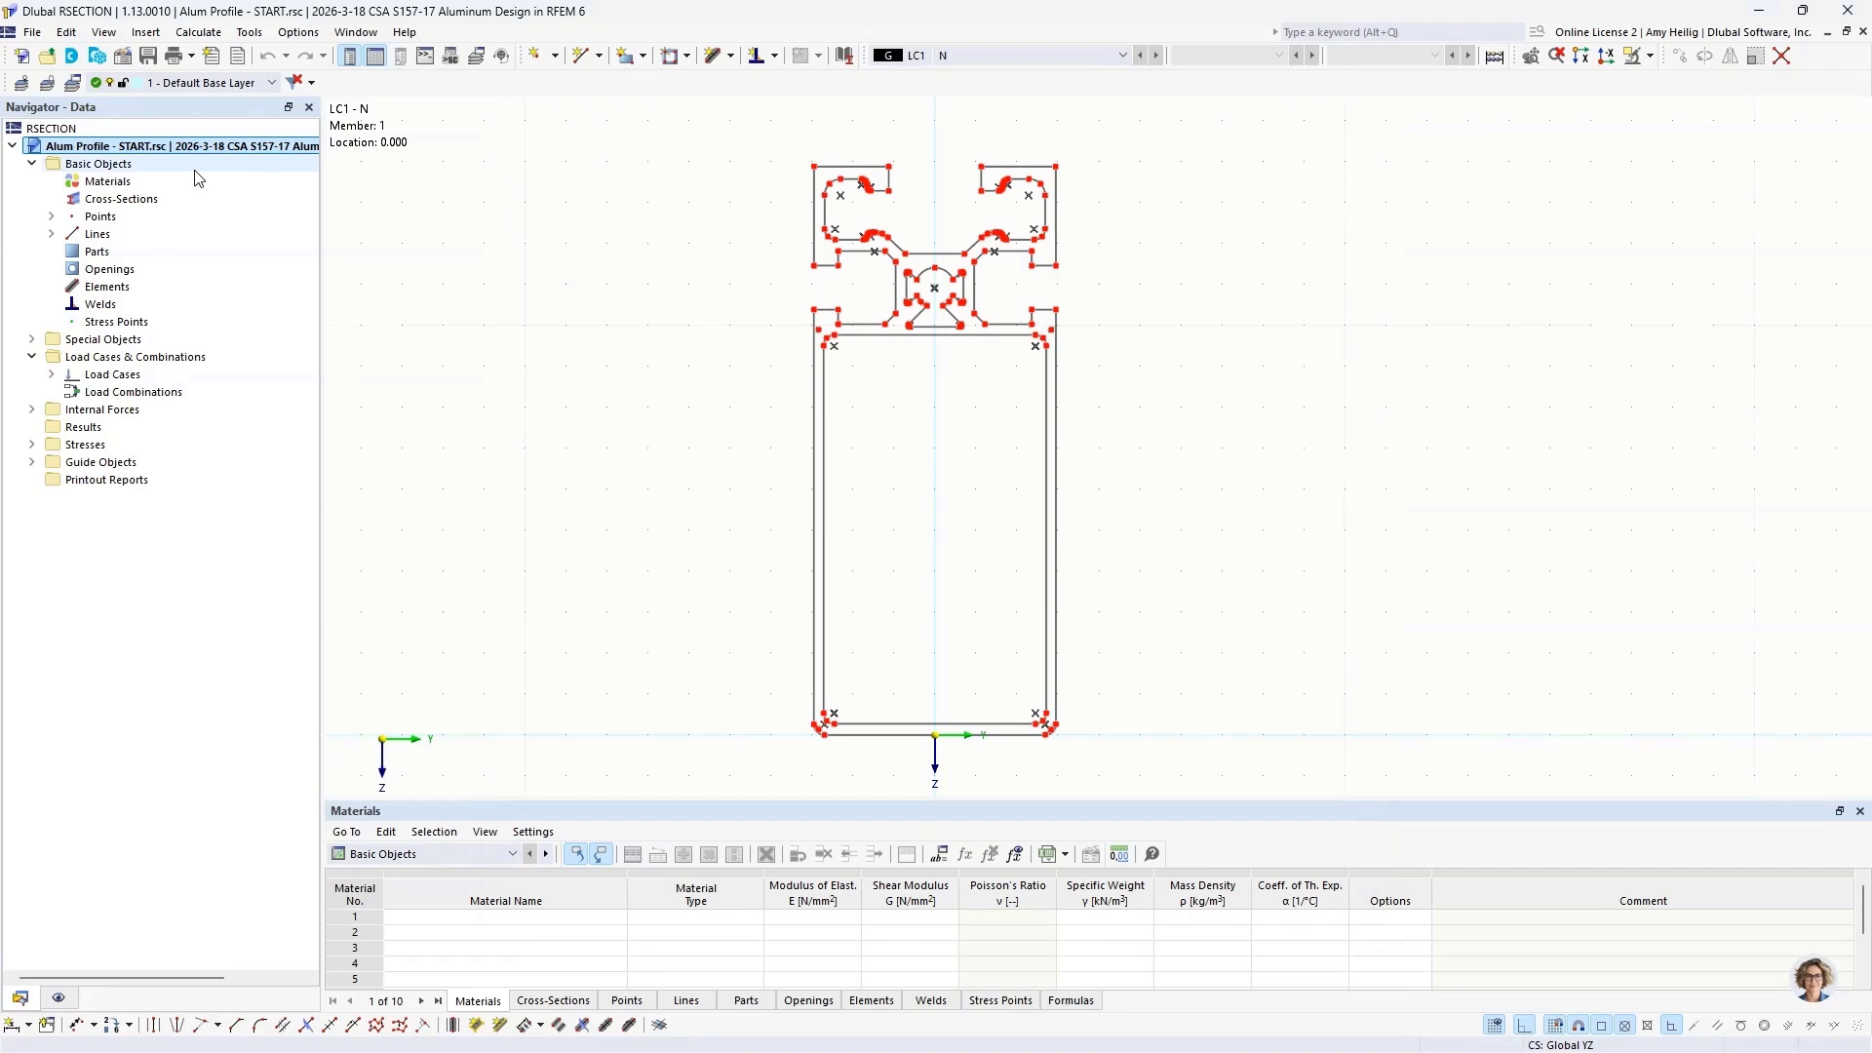
{"action": "left_click", "coordinate": [32, 32]}
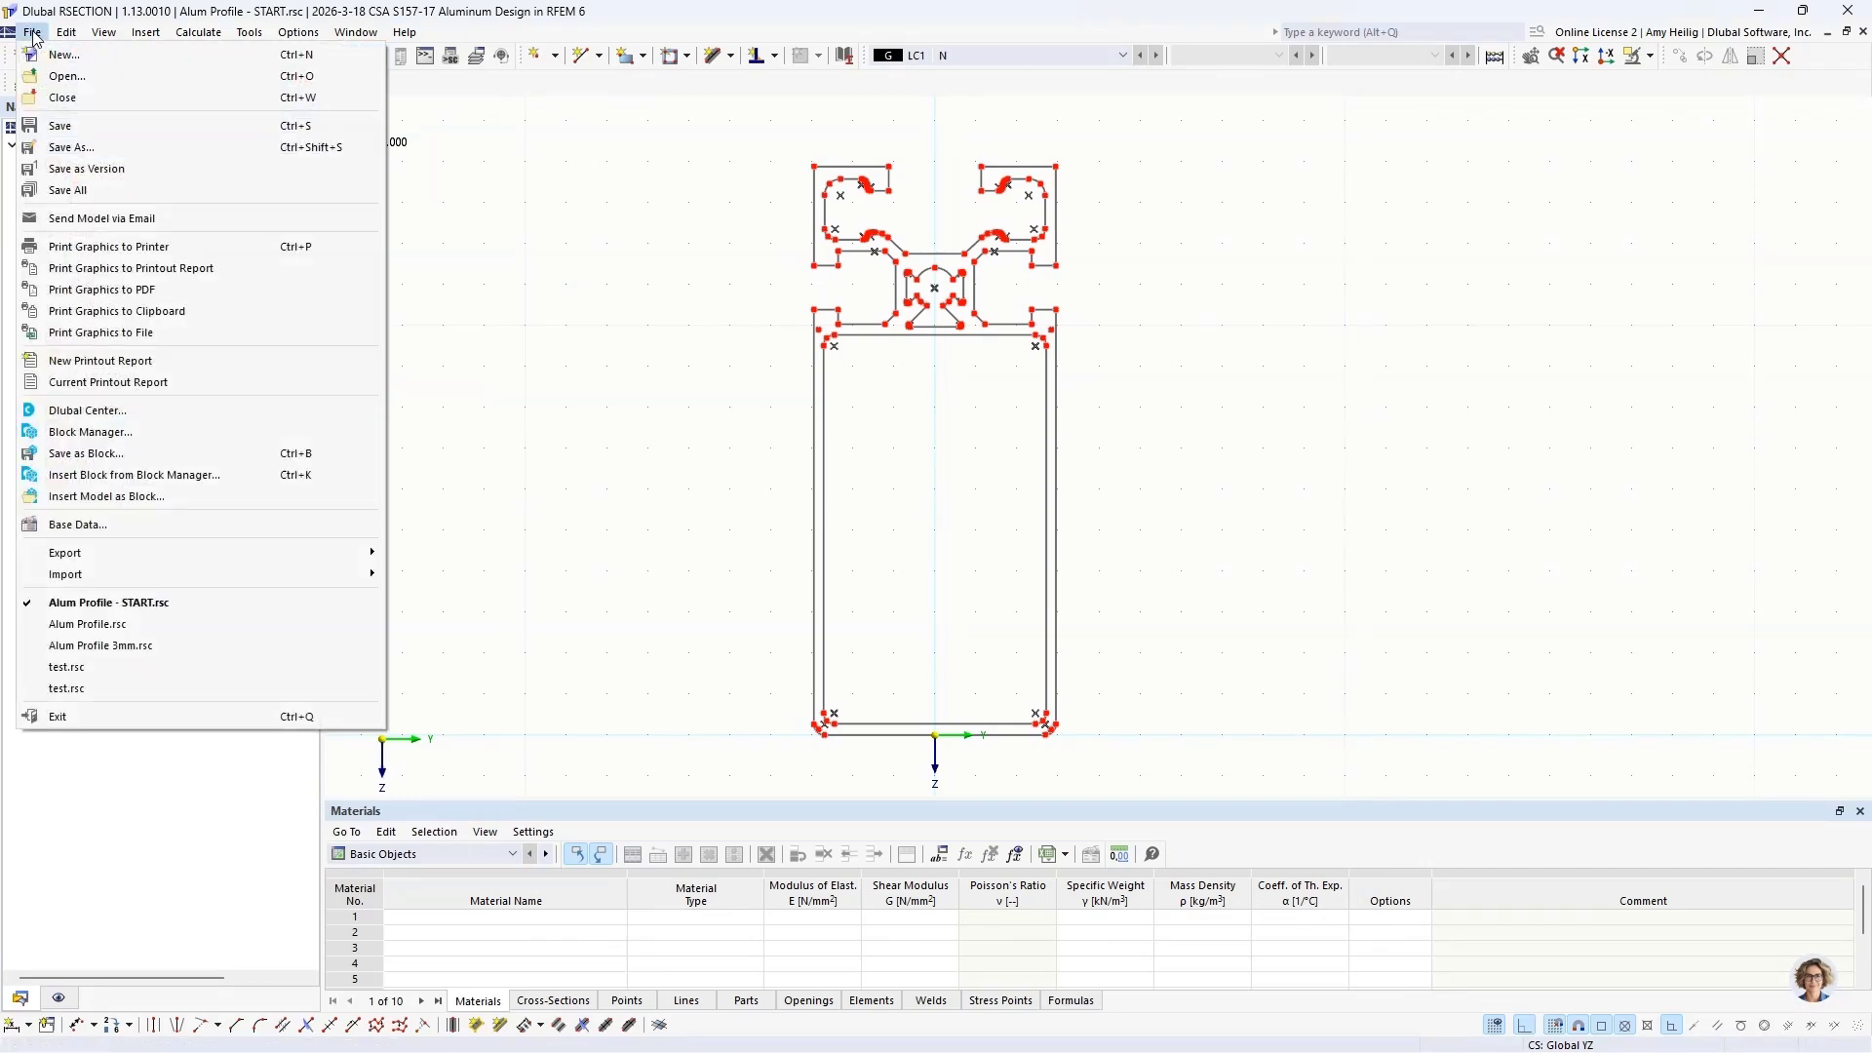
{"action": "mouse_move", "coordinate": [122, 588]}
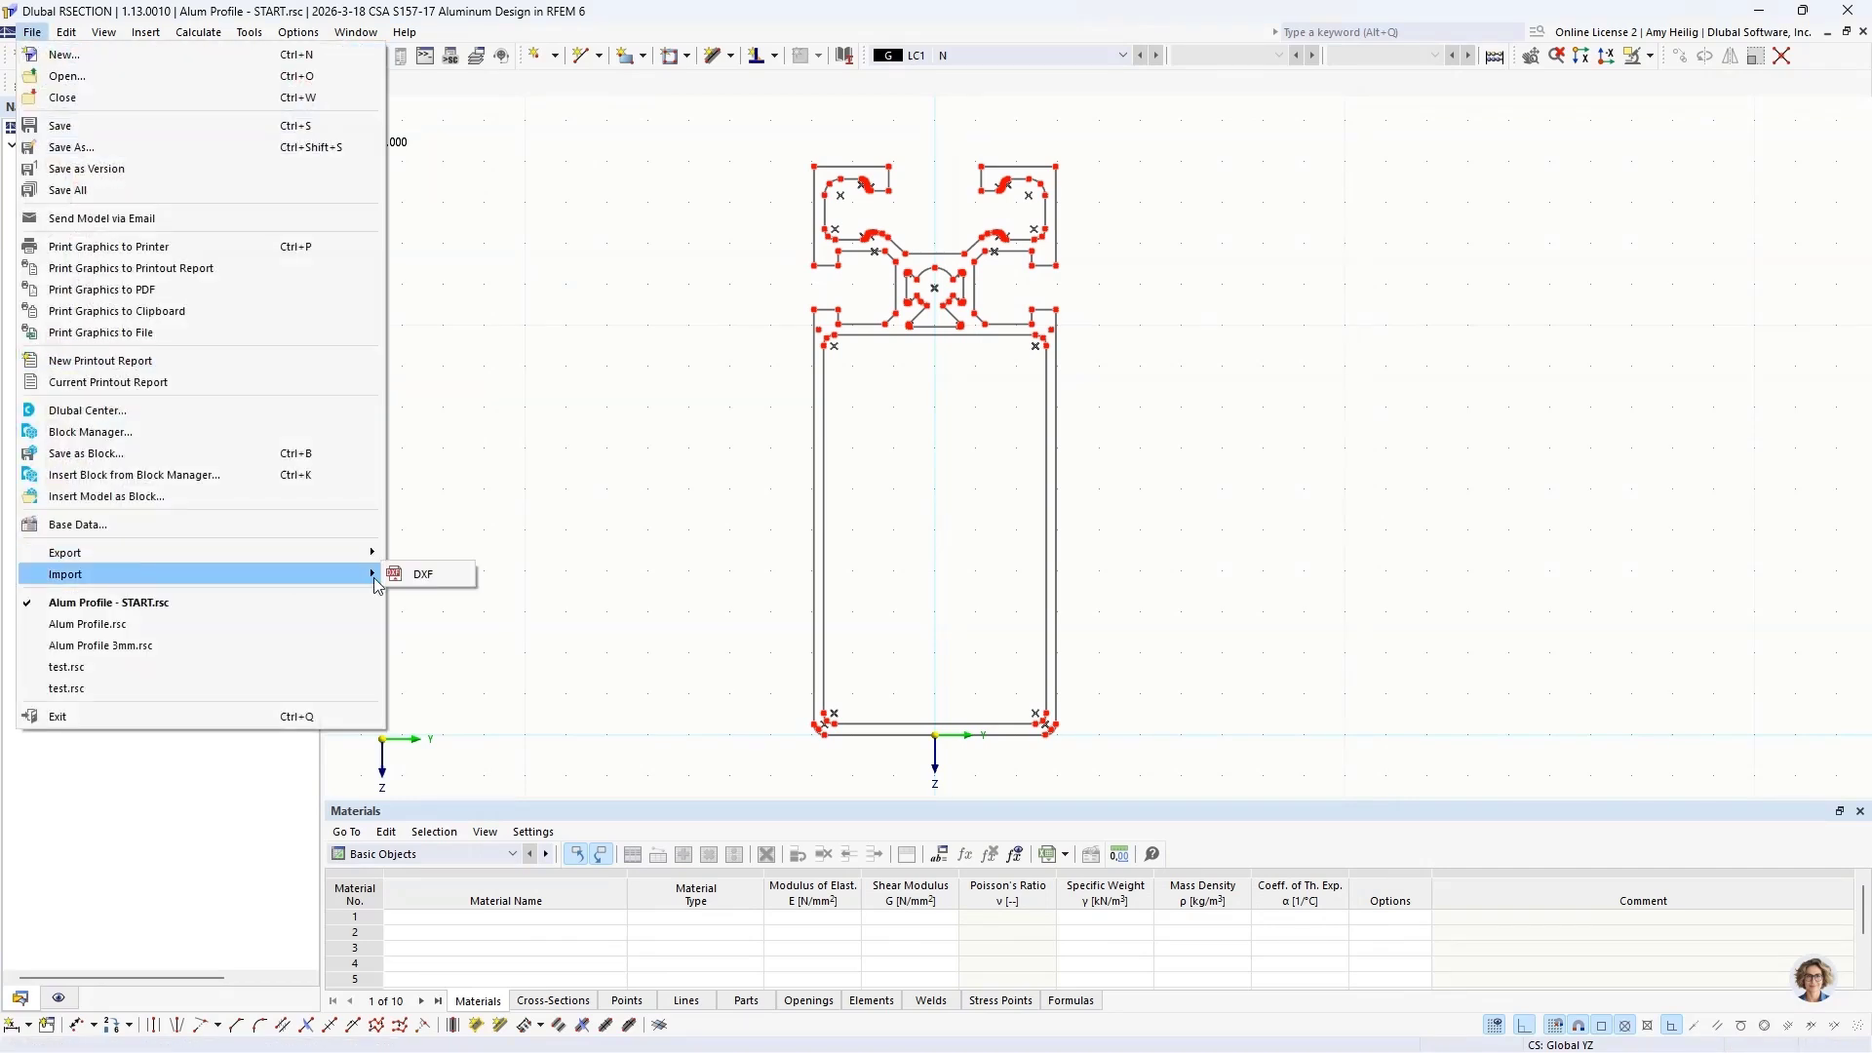
{"action": "left_click", "coordinate": [620, 596]}
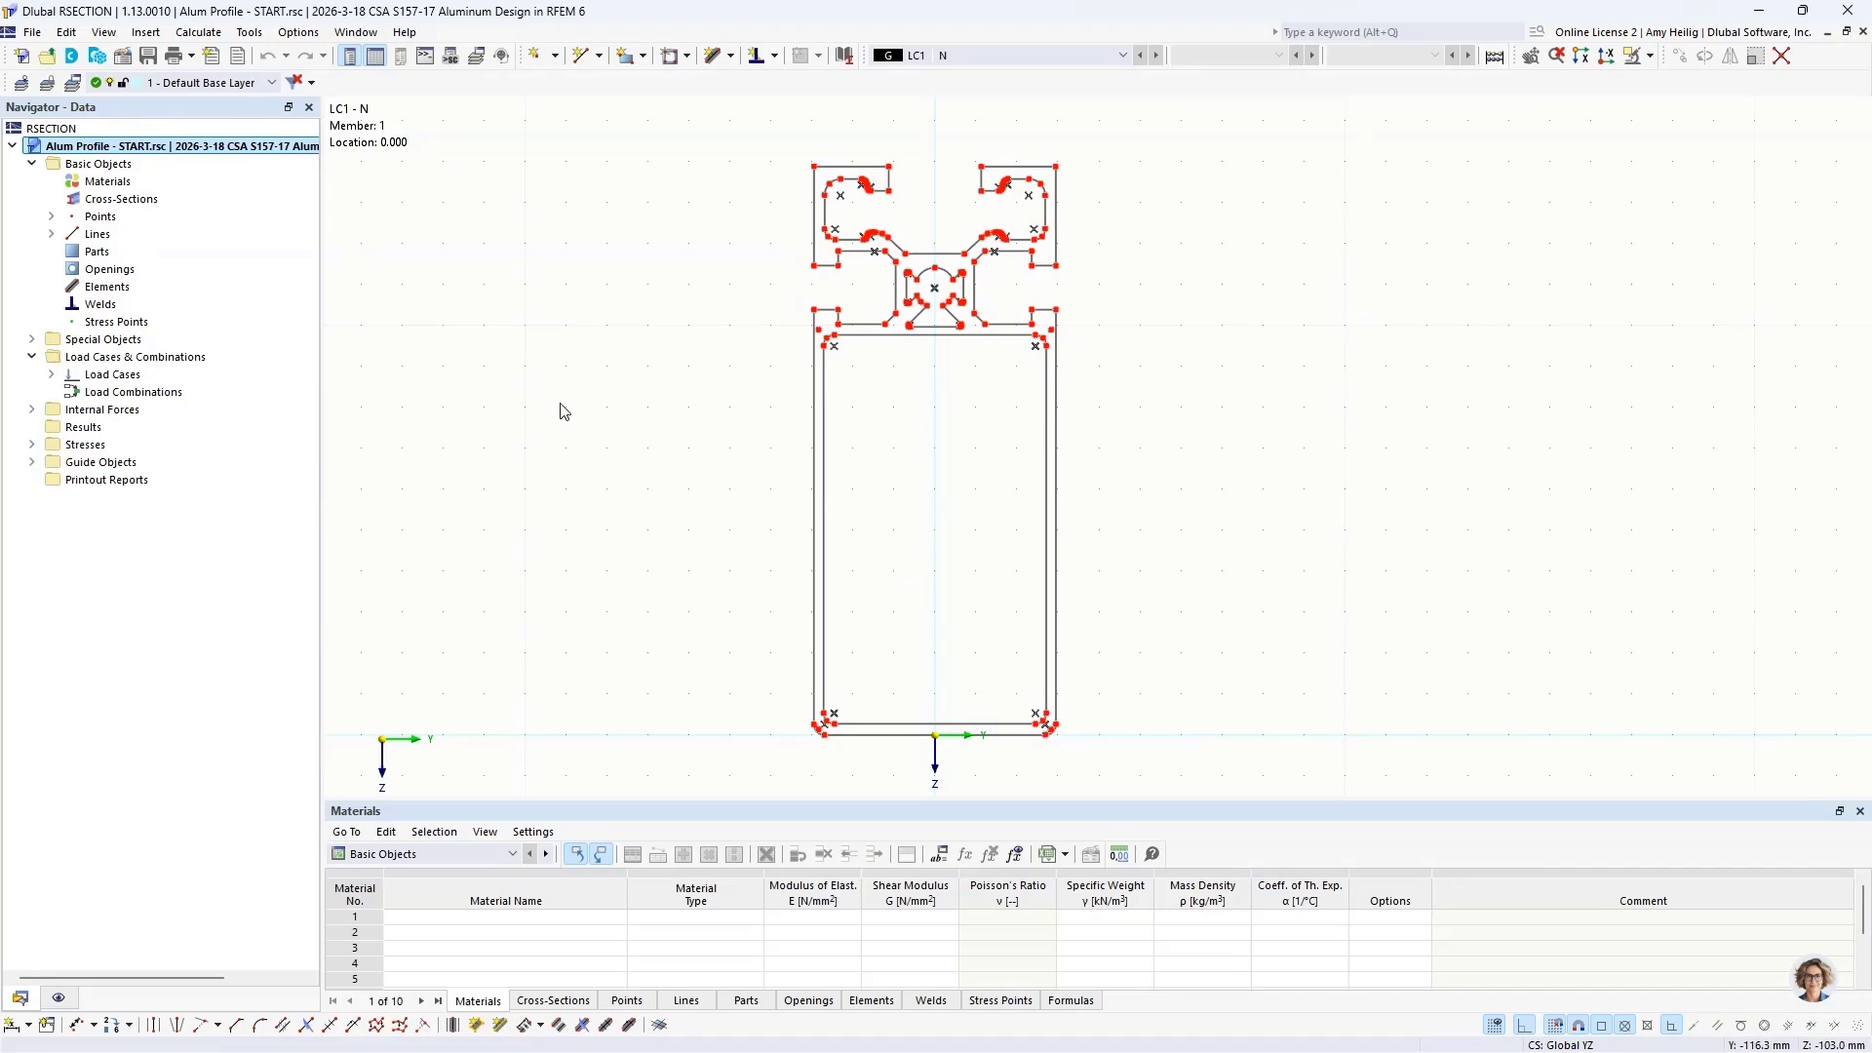
Step: Start a new boundary-line part and filter its material library to region Canada, type Aluminum and standard CSA S157-17 (R2022)
{"action": "right_click", "coordinate": [143, 258]}
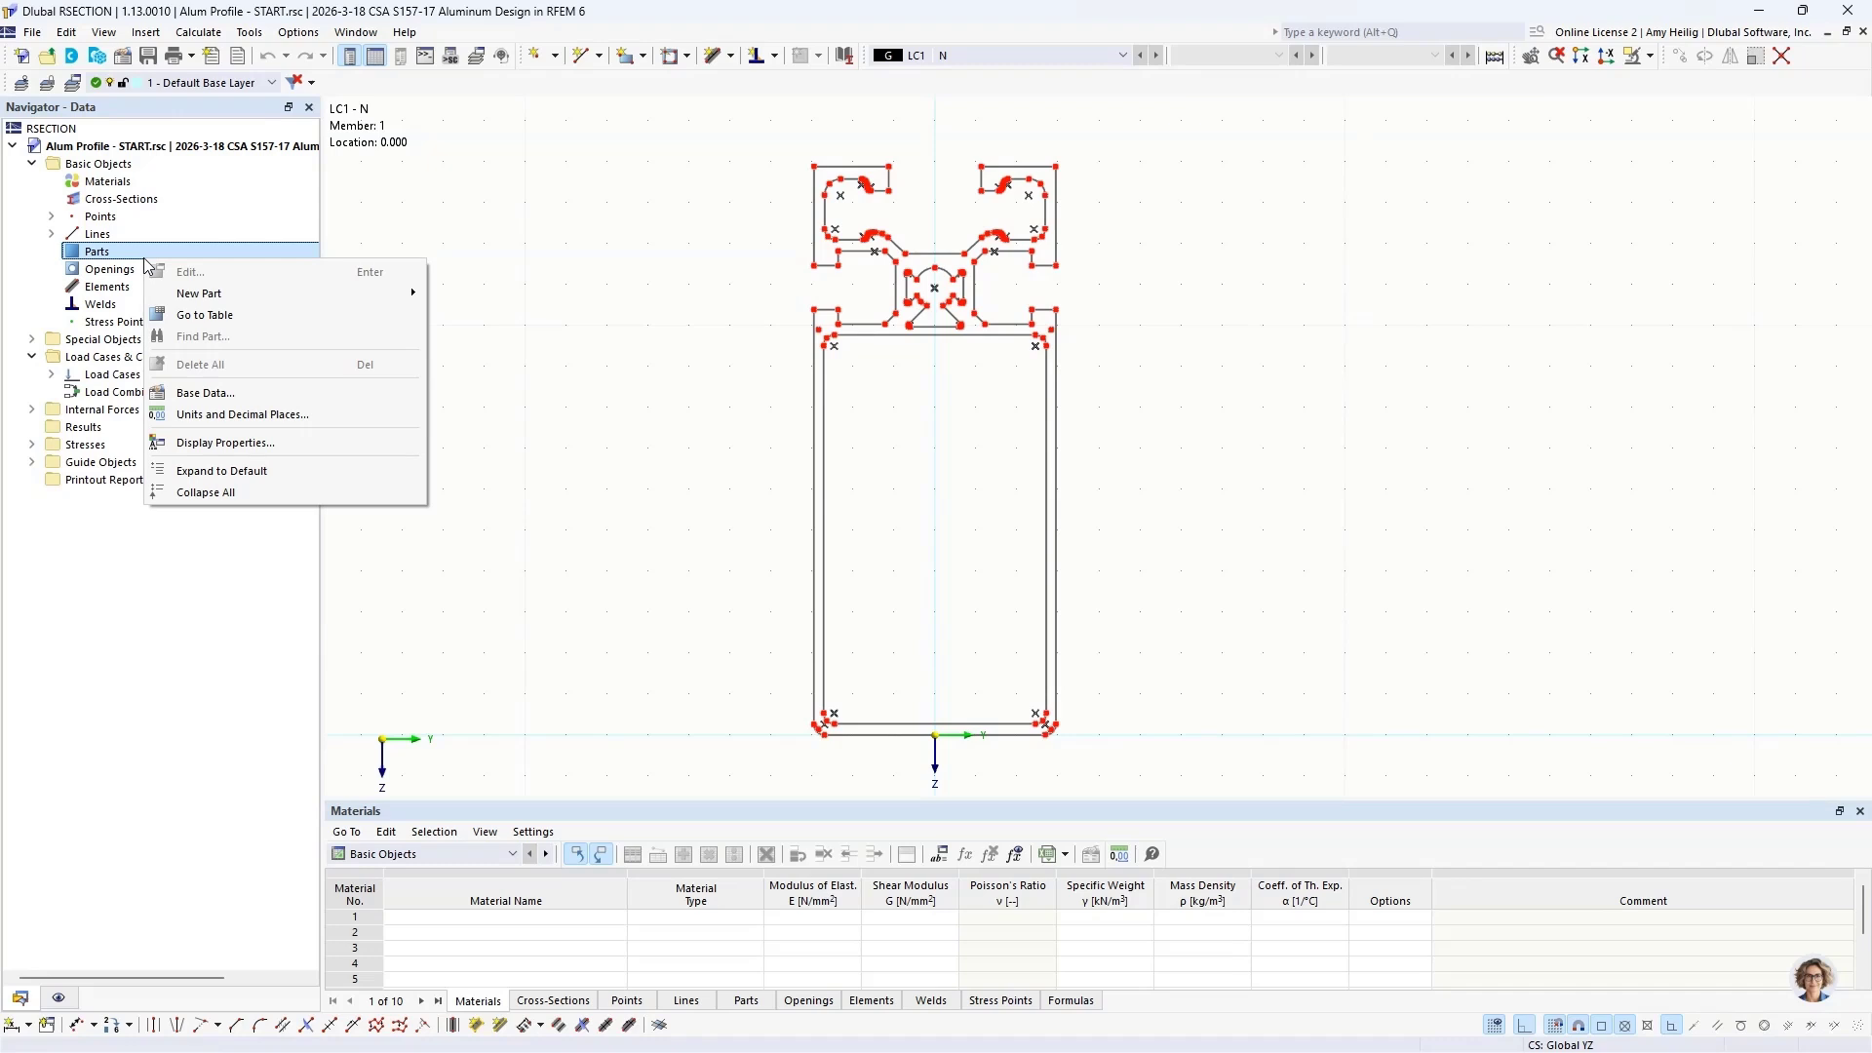
{"action": "mouse_move", "coordinate": [190, 297]}
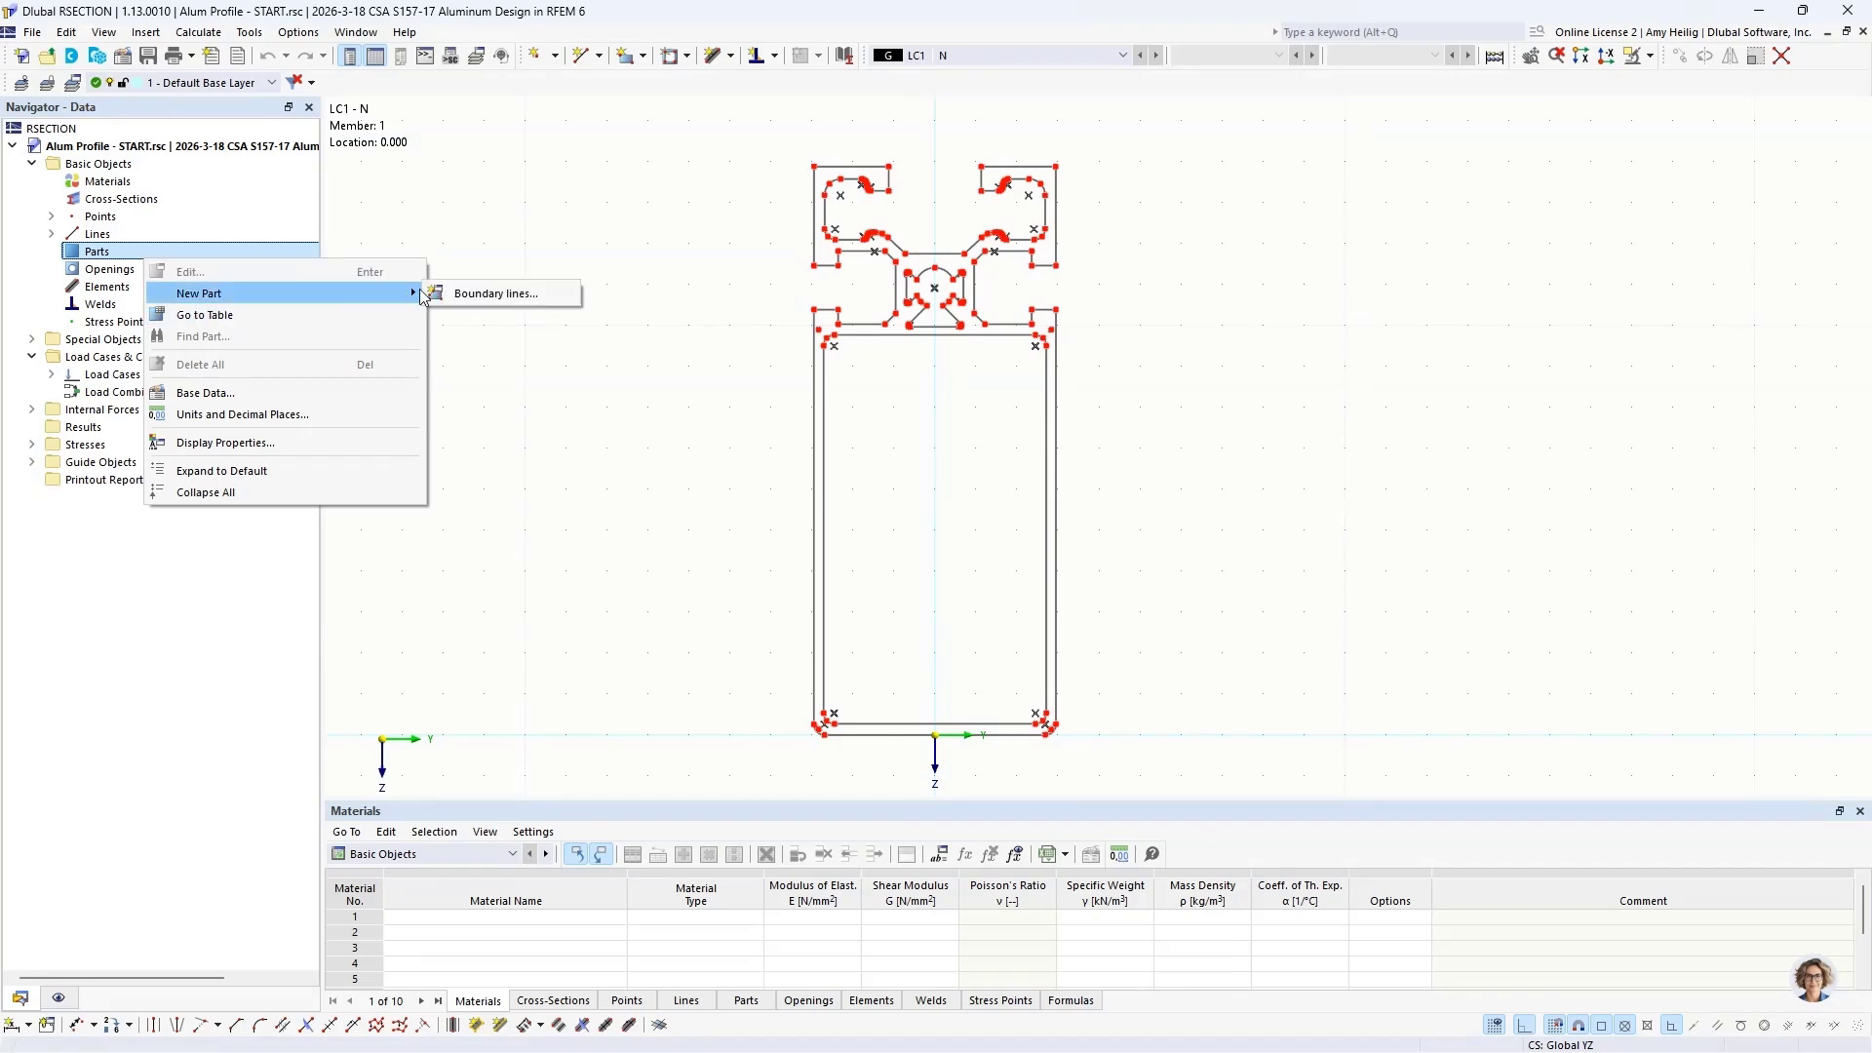
{"action": "left_click", "coordinate": [455, 295]}
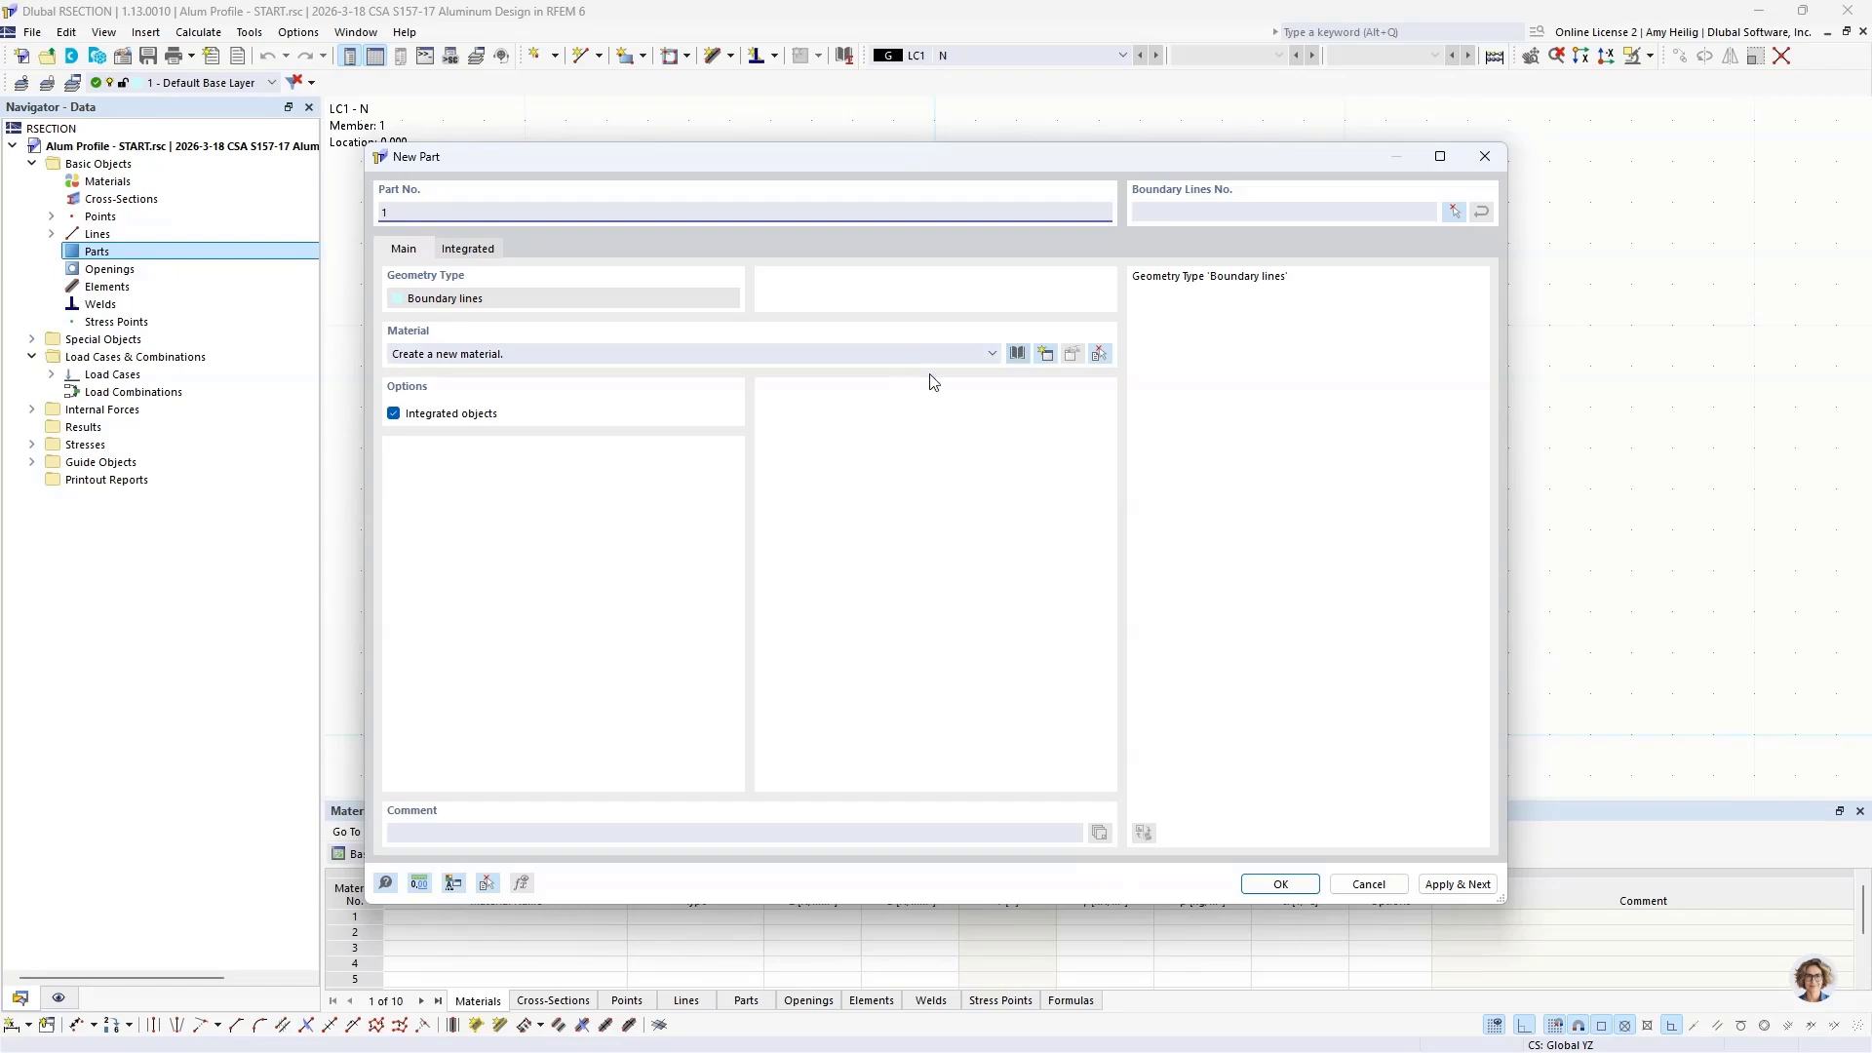
{"action": "left_click", "coordinate": [1018, 354]}
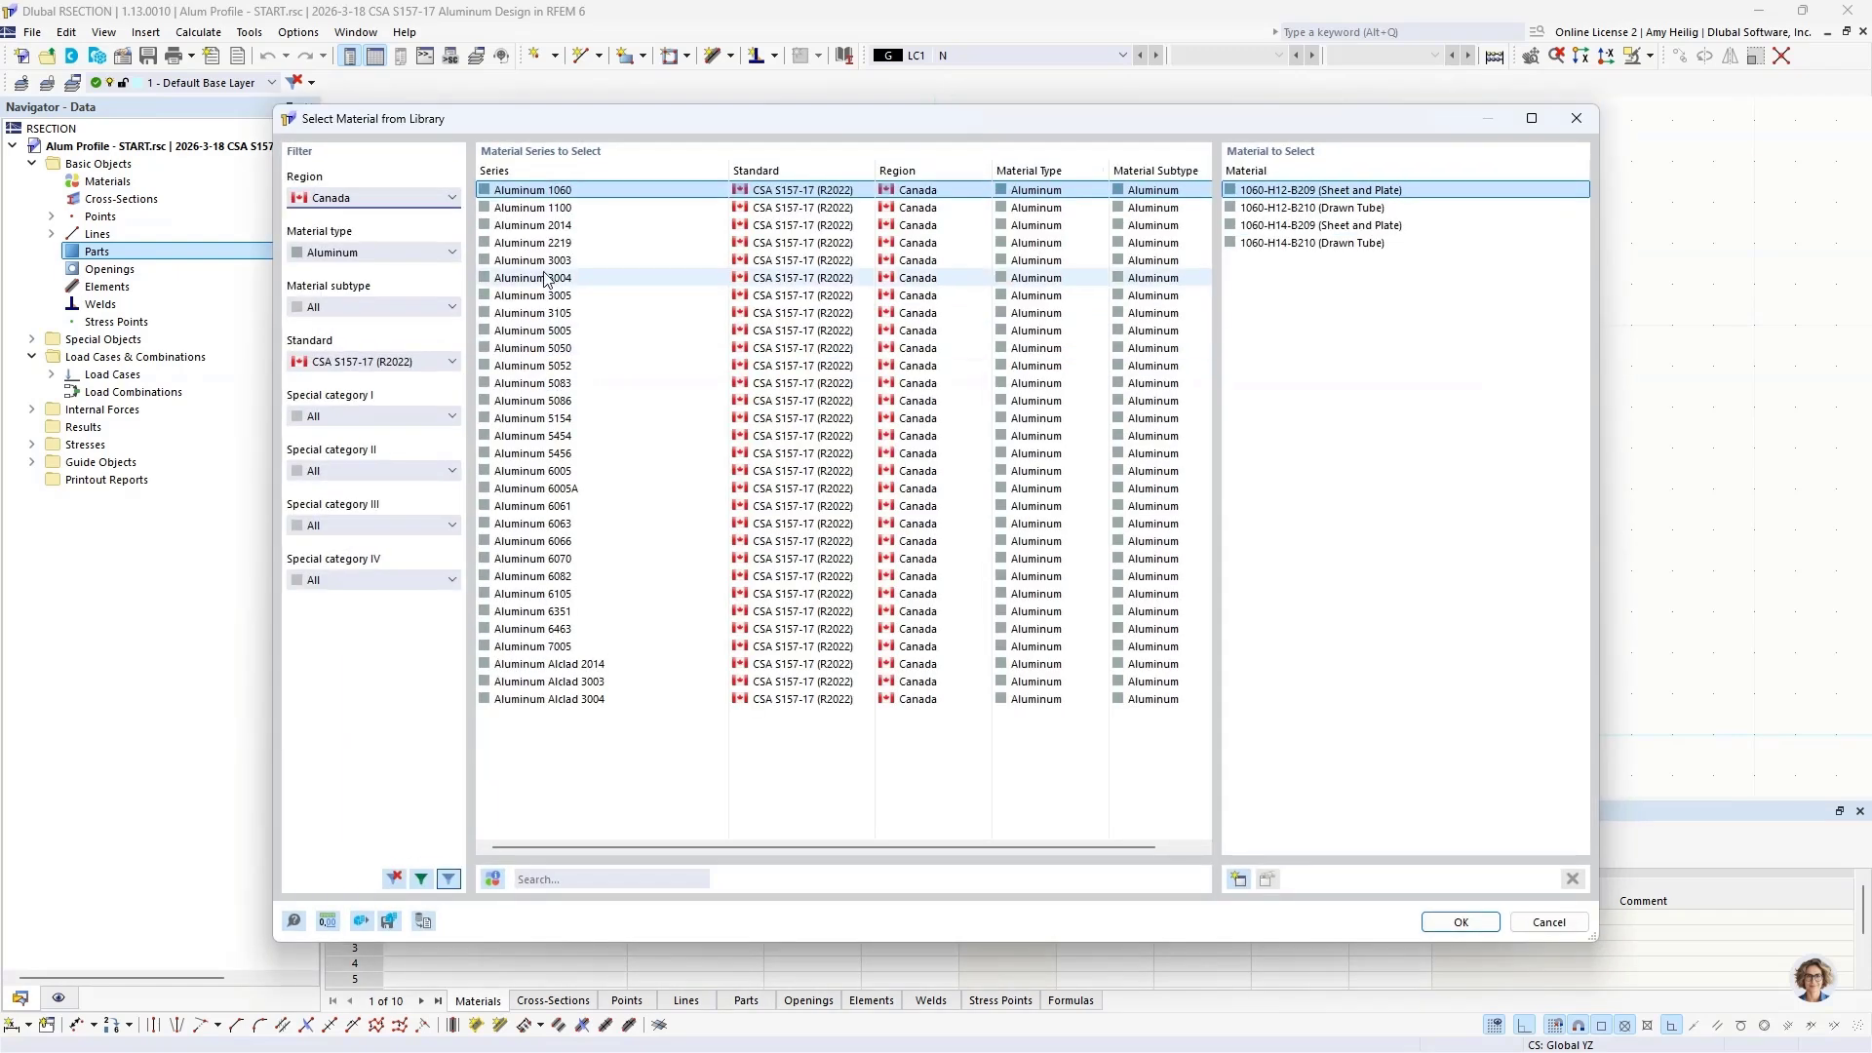
{"action": "left_click", "coordinate": [354, 201]}
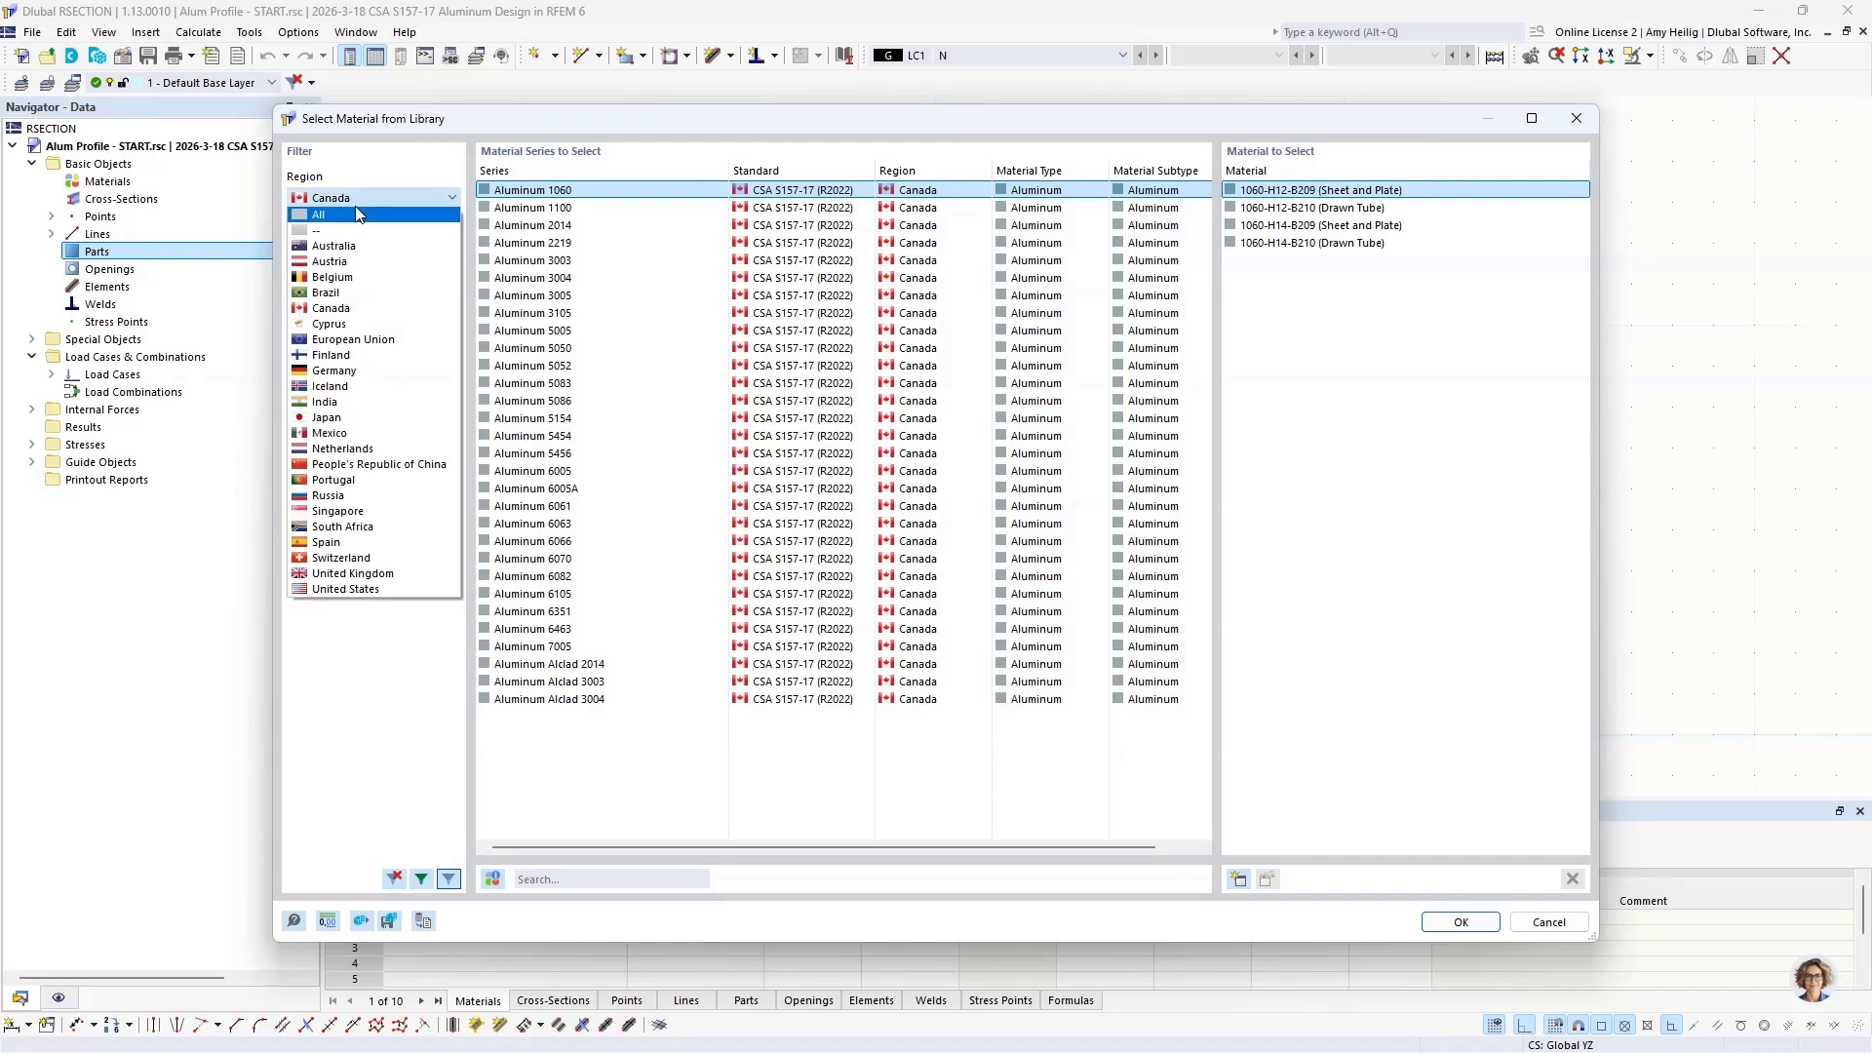
{"action": "left_click", "coordinate": [332, 309]}
{"action": "left_click", "coordinate": [346, 254]}
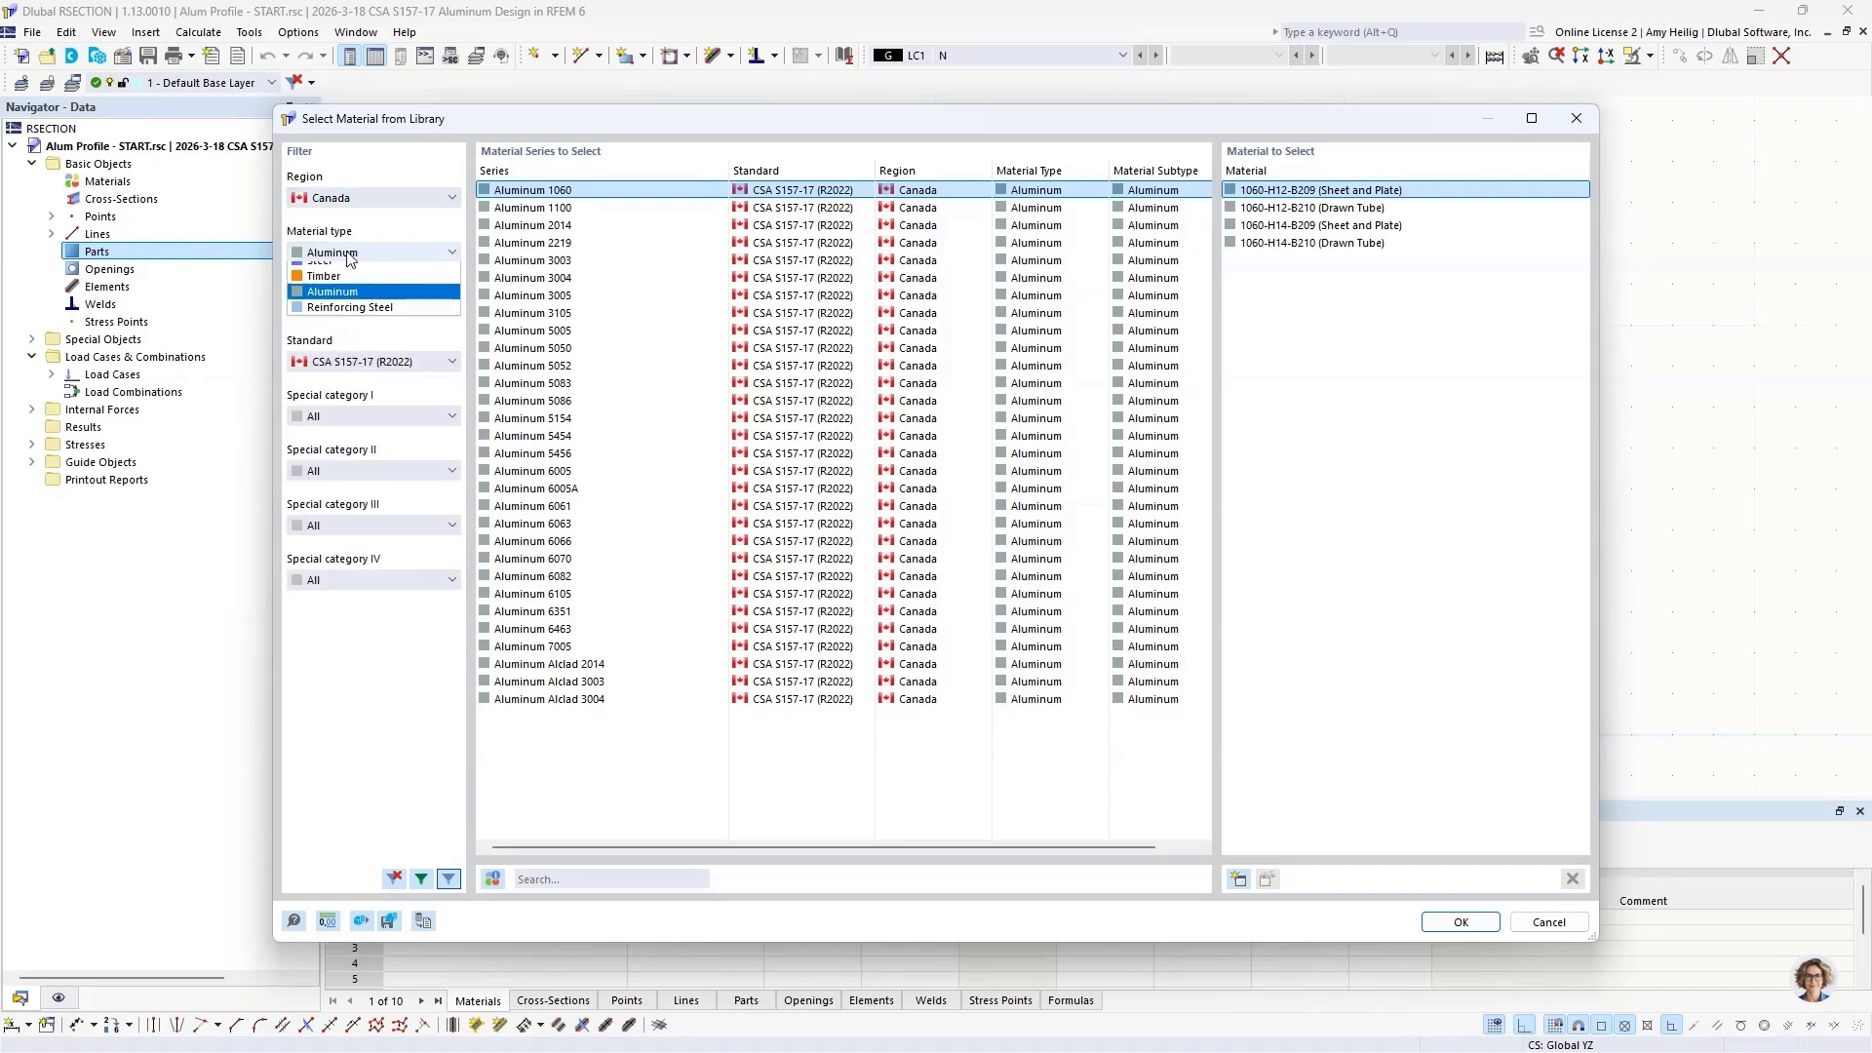
{"action": "left_click", "coordinate": [333, 332]}
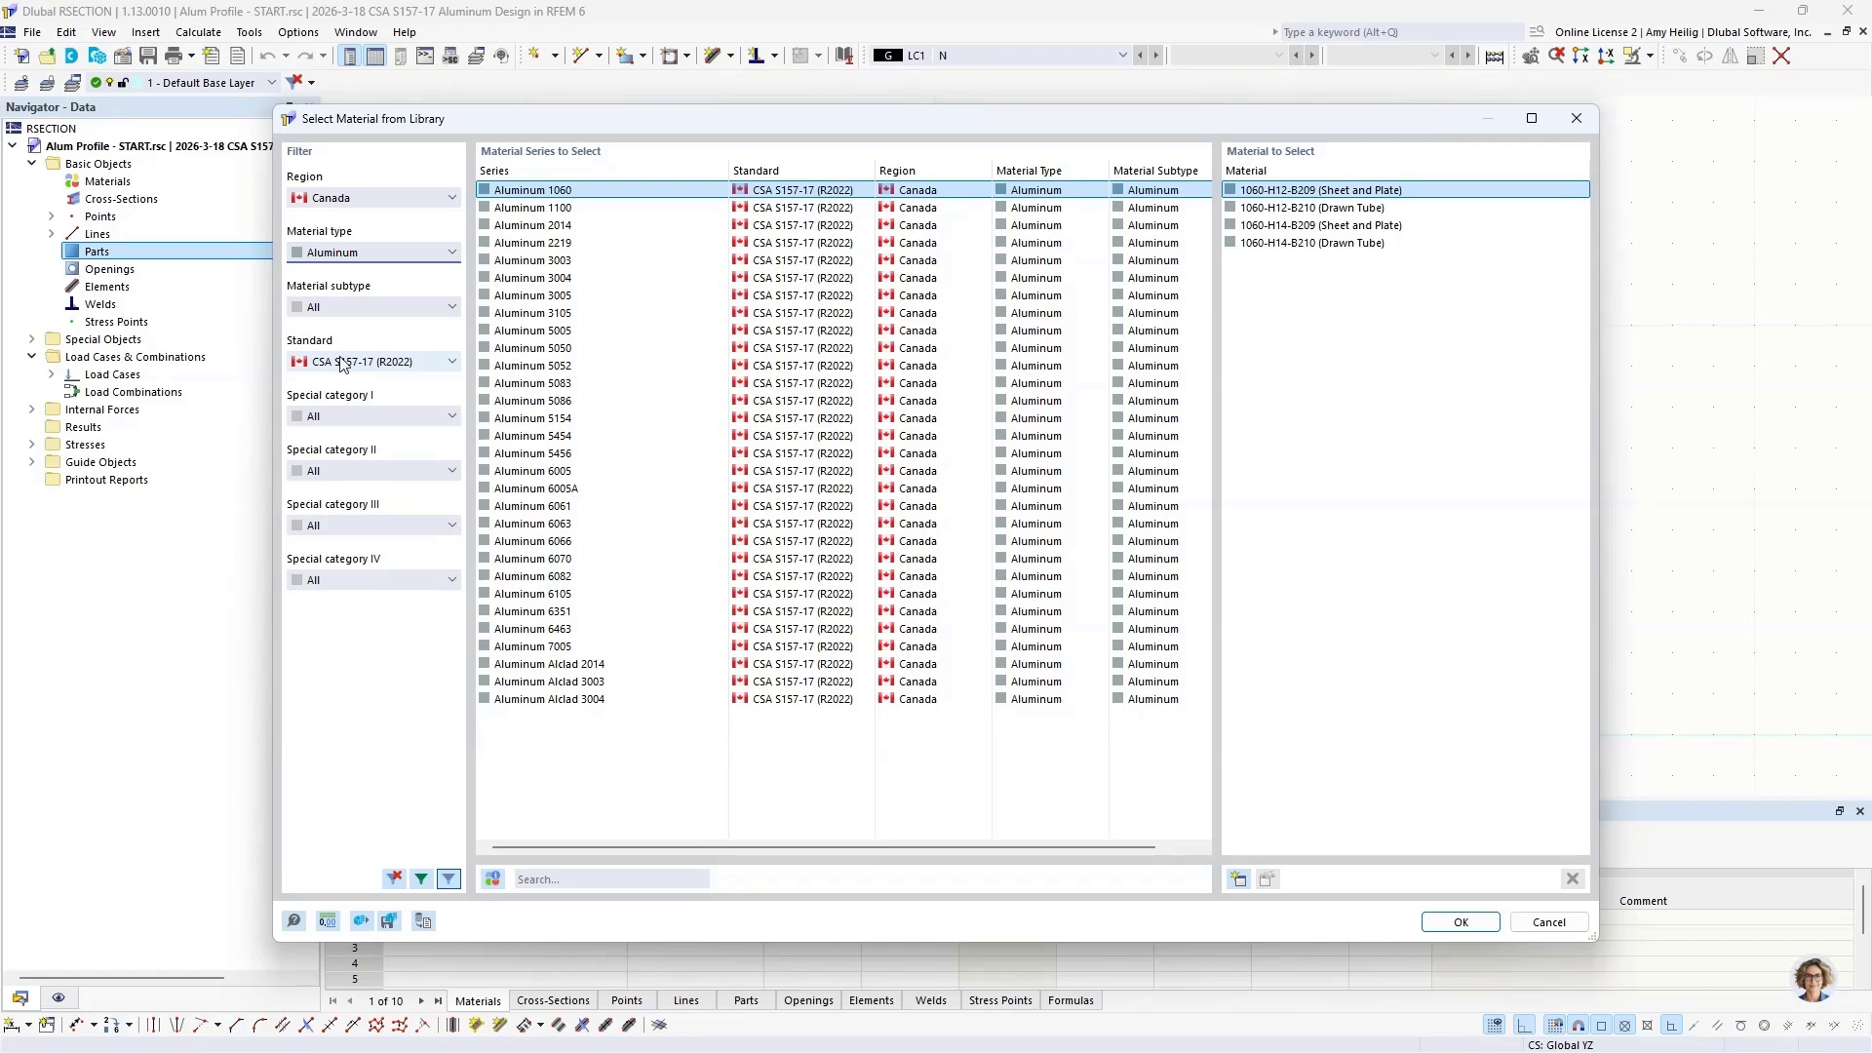
{"action": "left_click", "coordinate": [342, 363]}
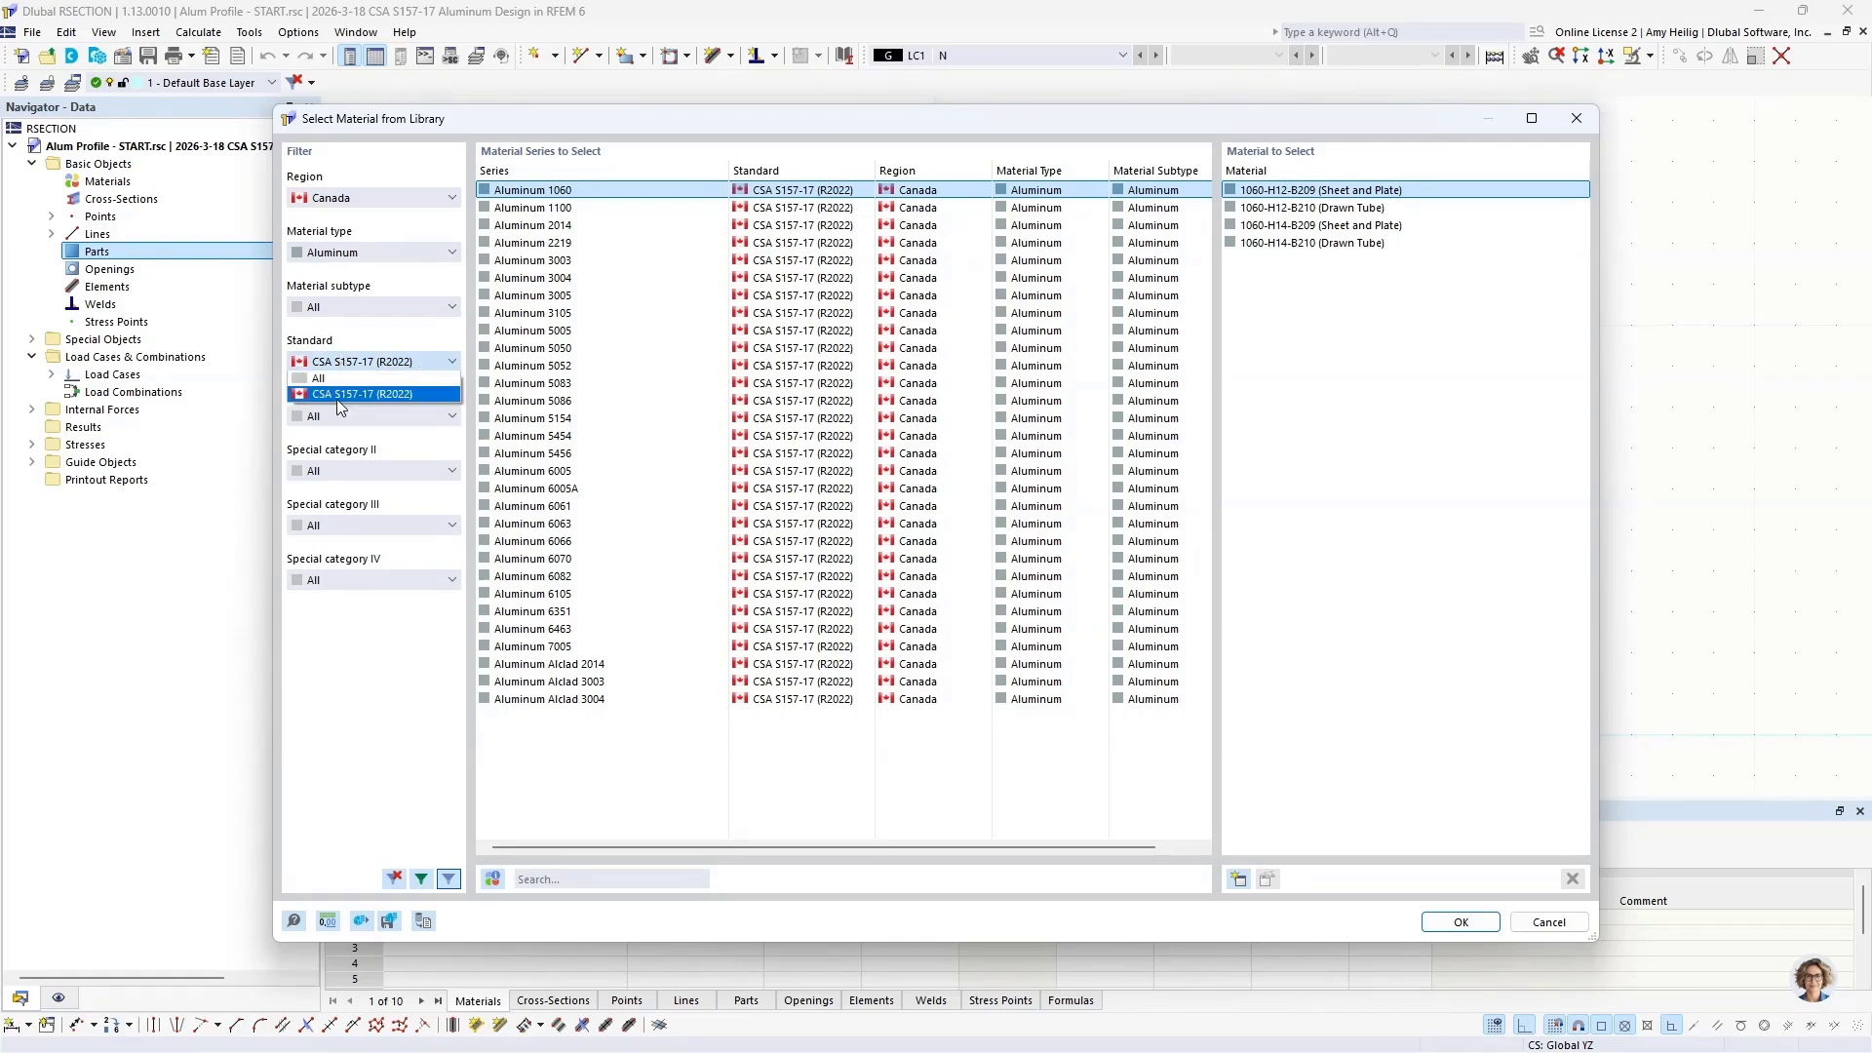
Step: Assign the Aluminum 6061 material 6061-T6, T6510, T6511-B221 (Extrusion) to the new part
{"action": "left_click", "coordinate": [588, 192]}
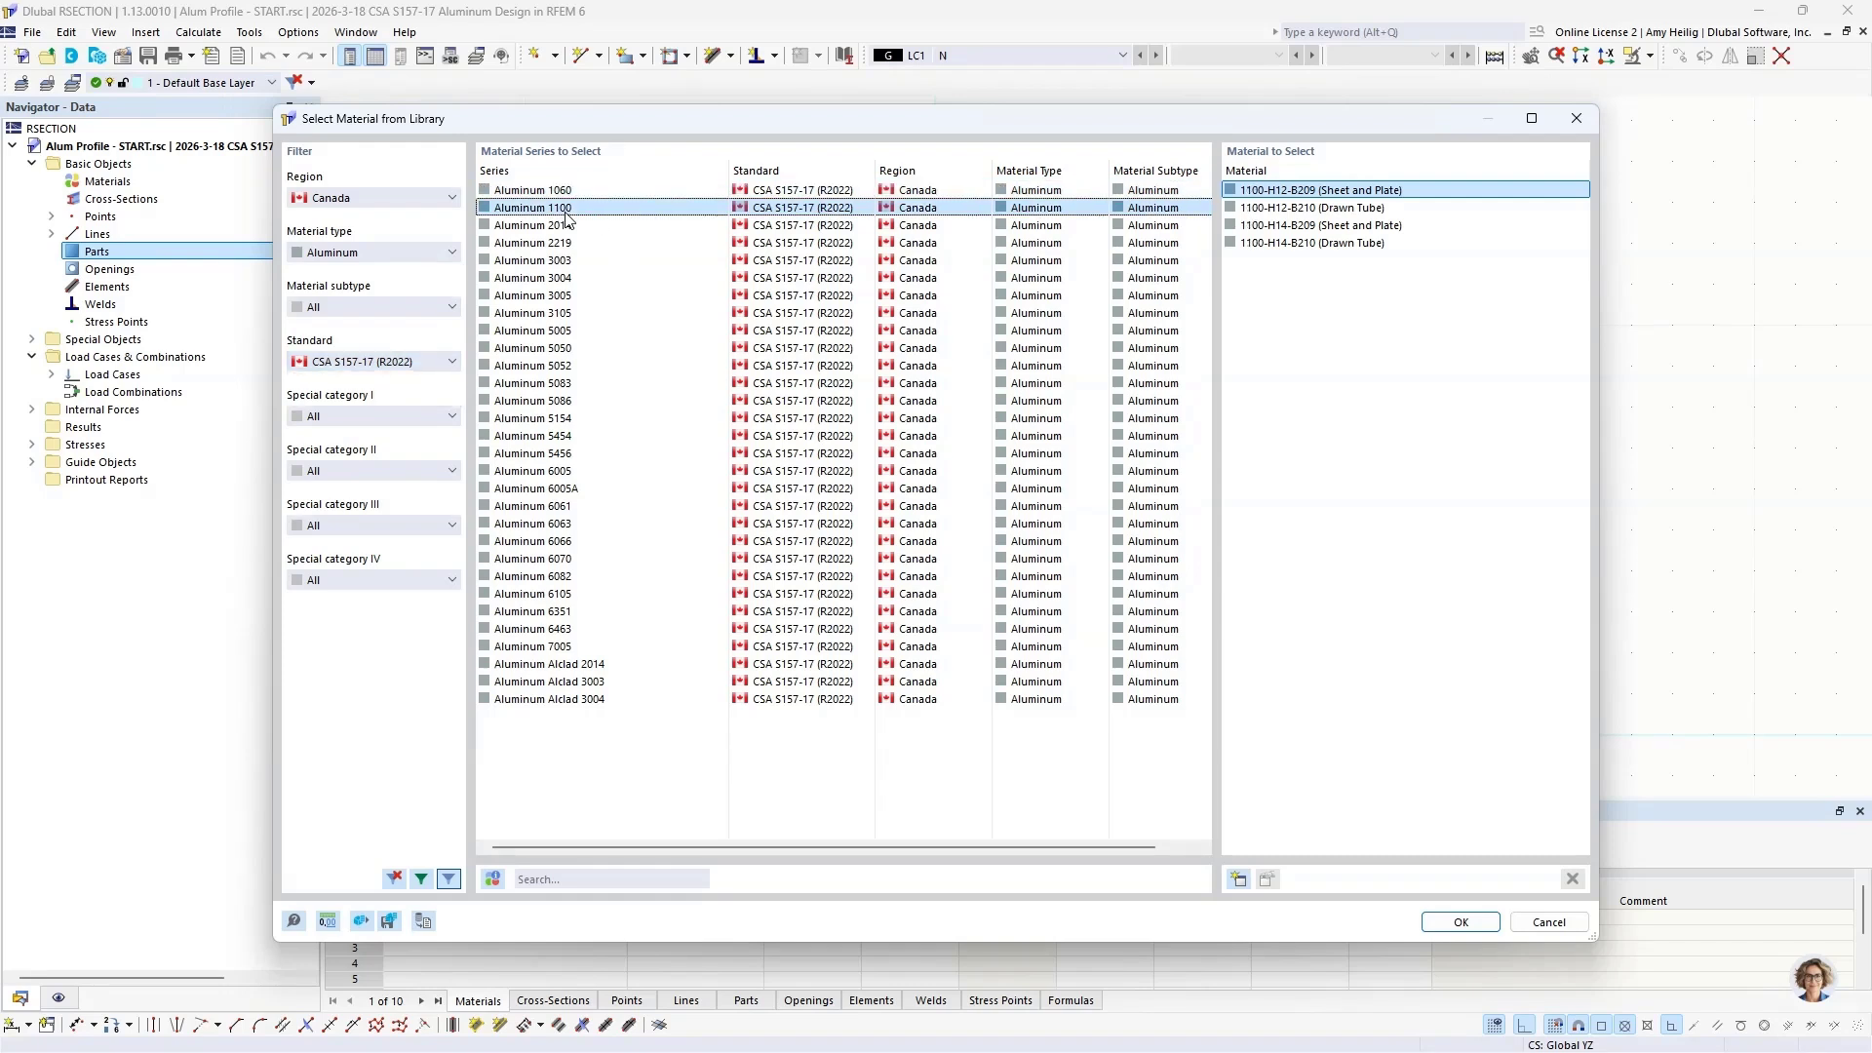
{"action": "left_click", "coordinate": [564, 227]}
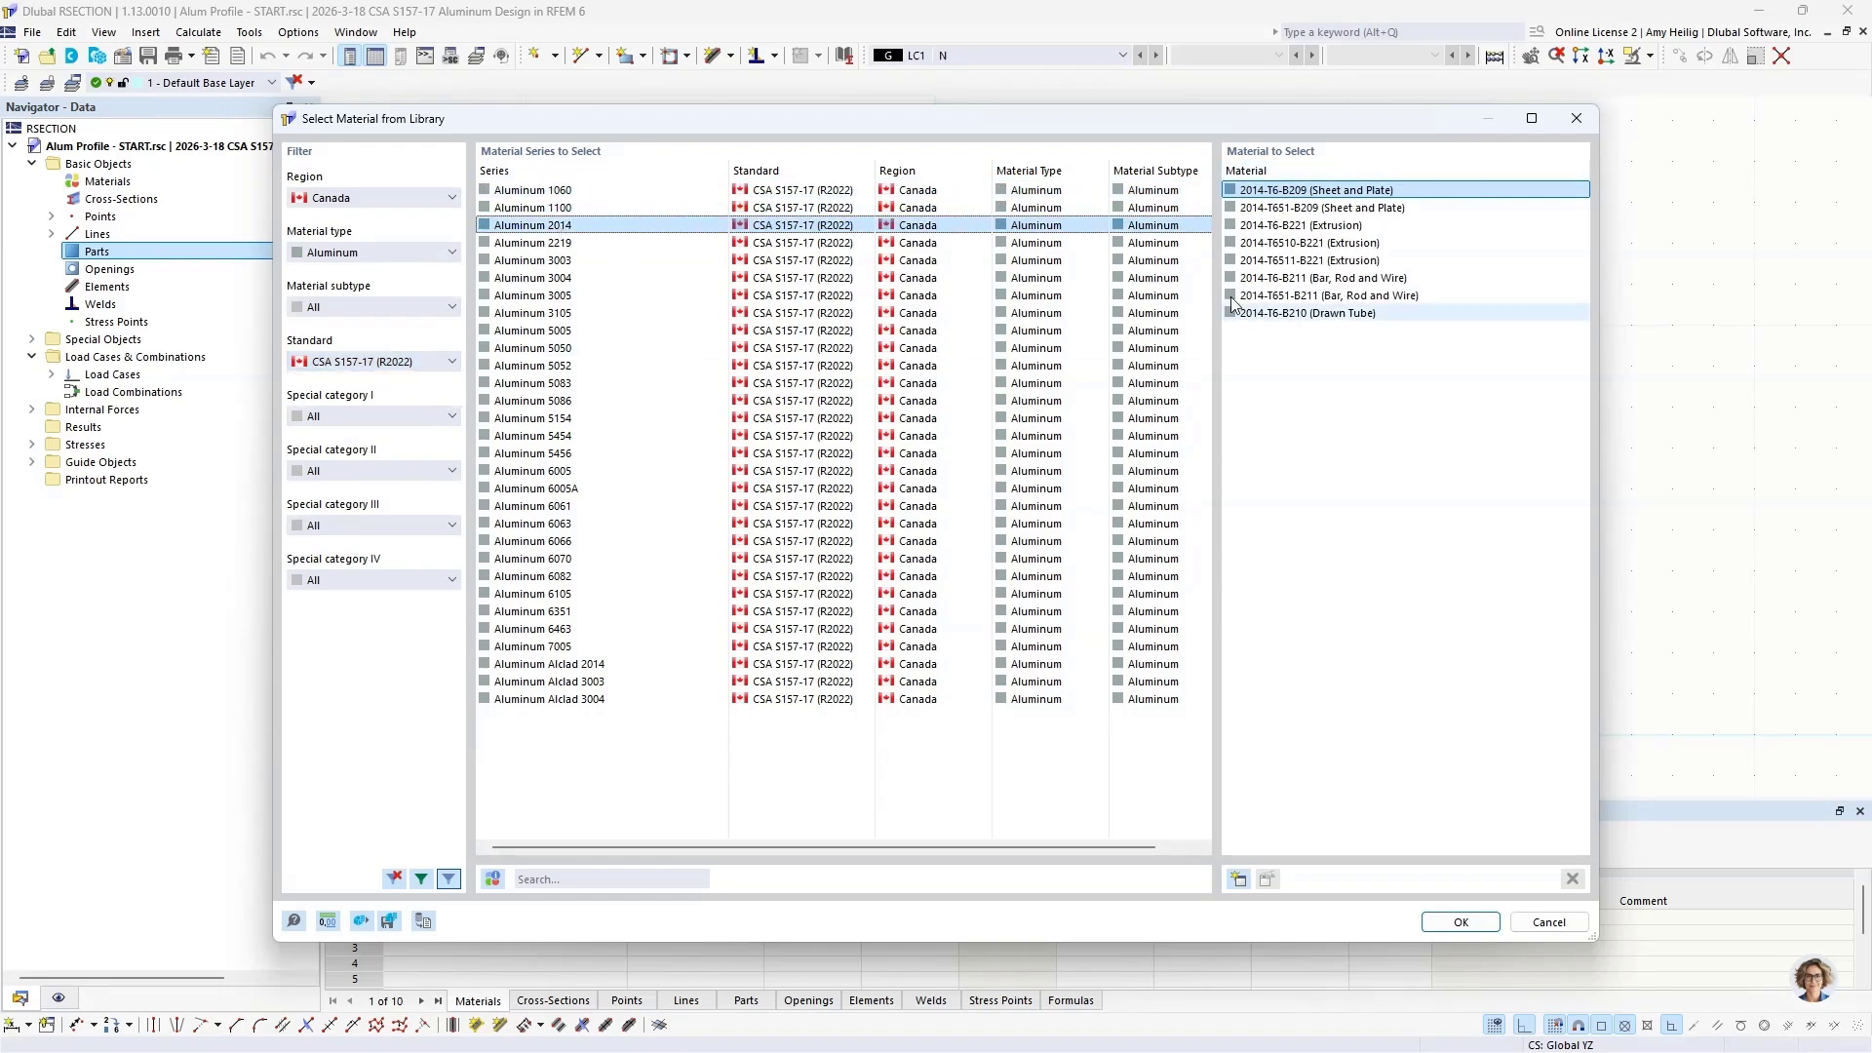
{"action": "left_click", "coordinate": [629, 506]}
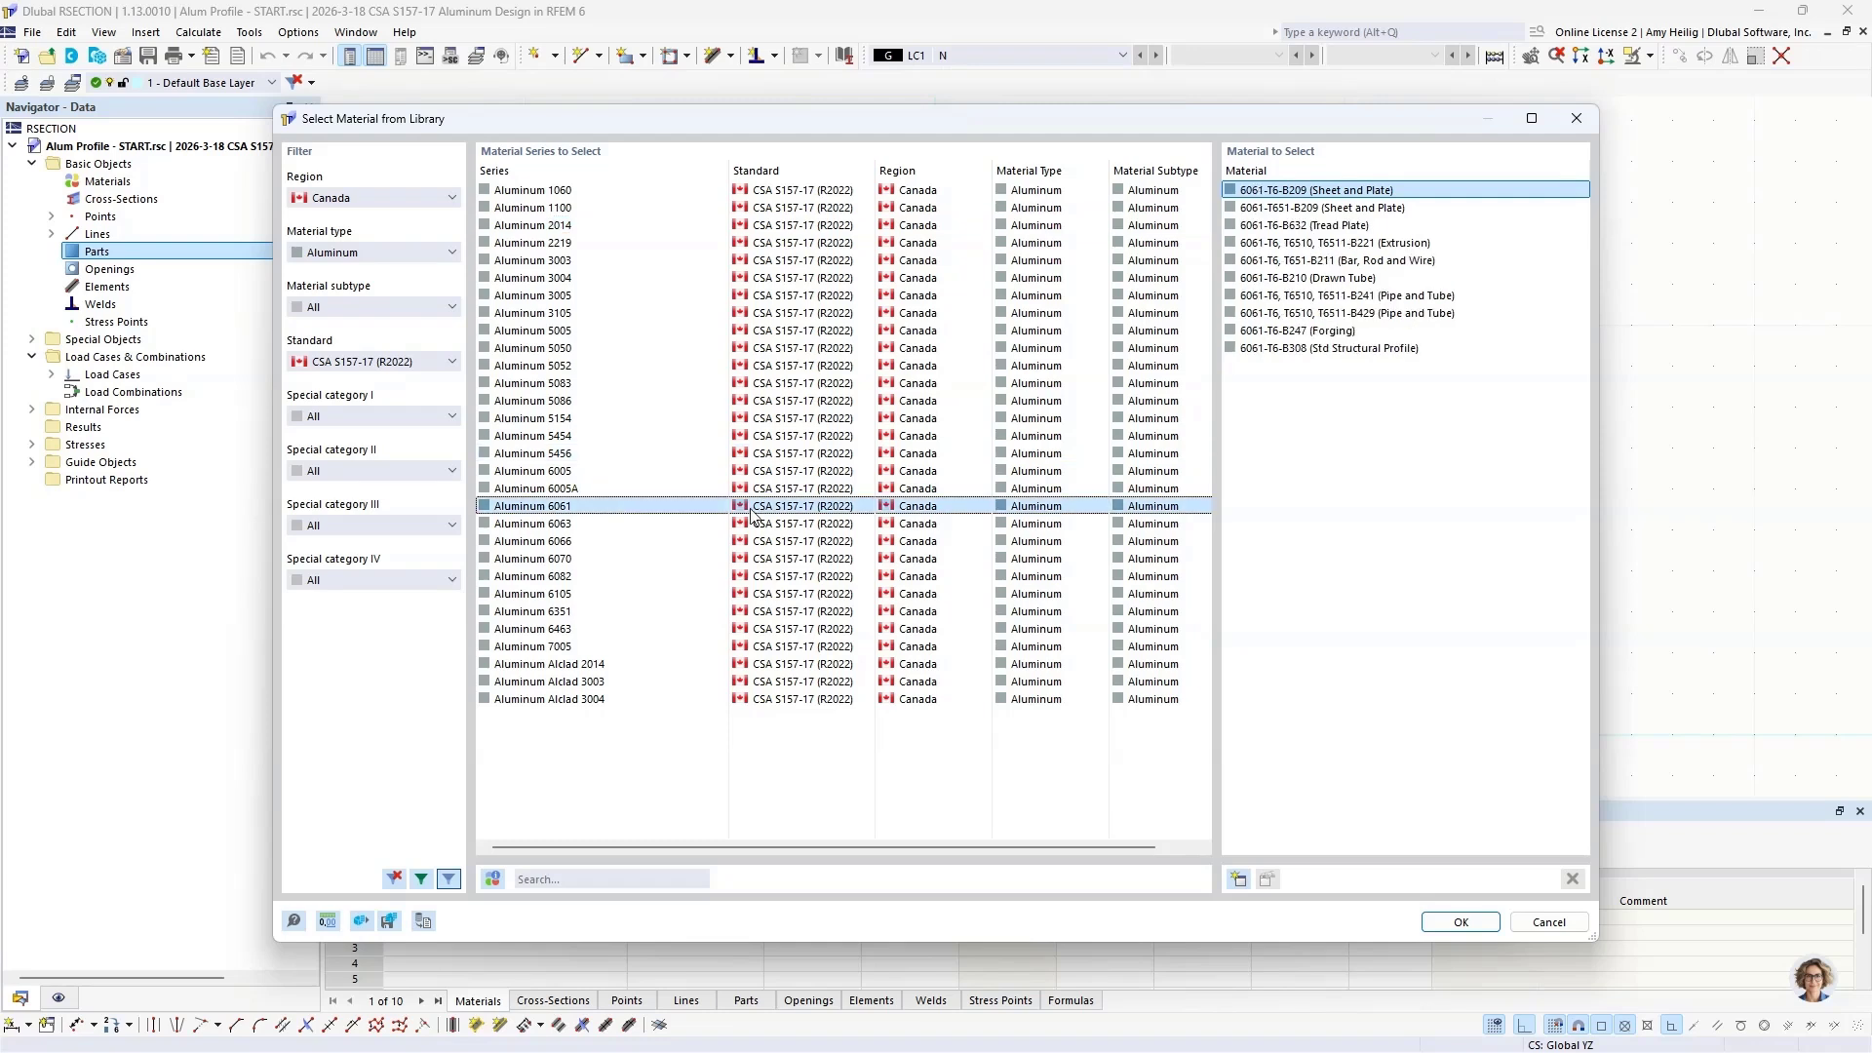
{"action": "left_click", "coordinate": [1305, 244]}
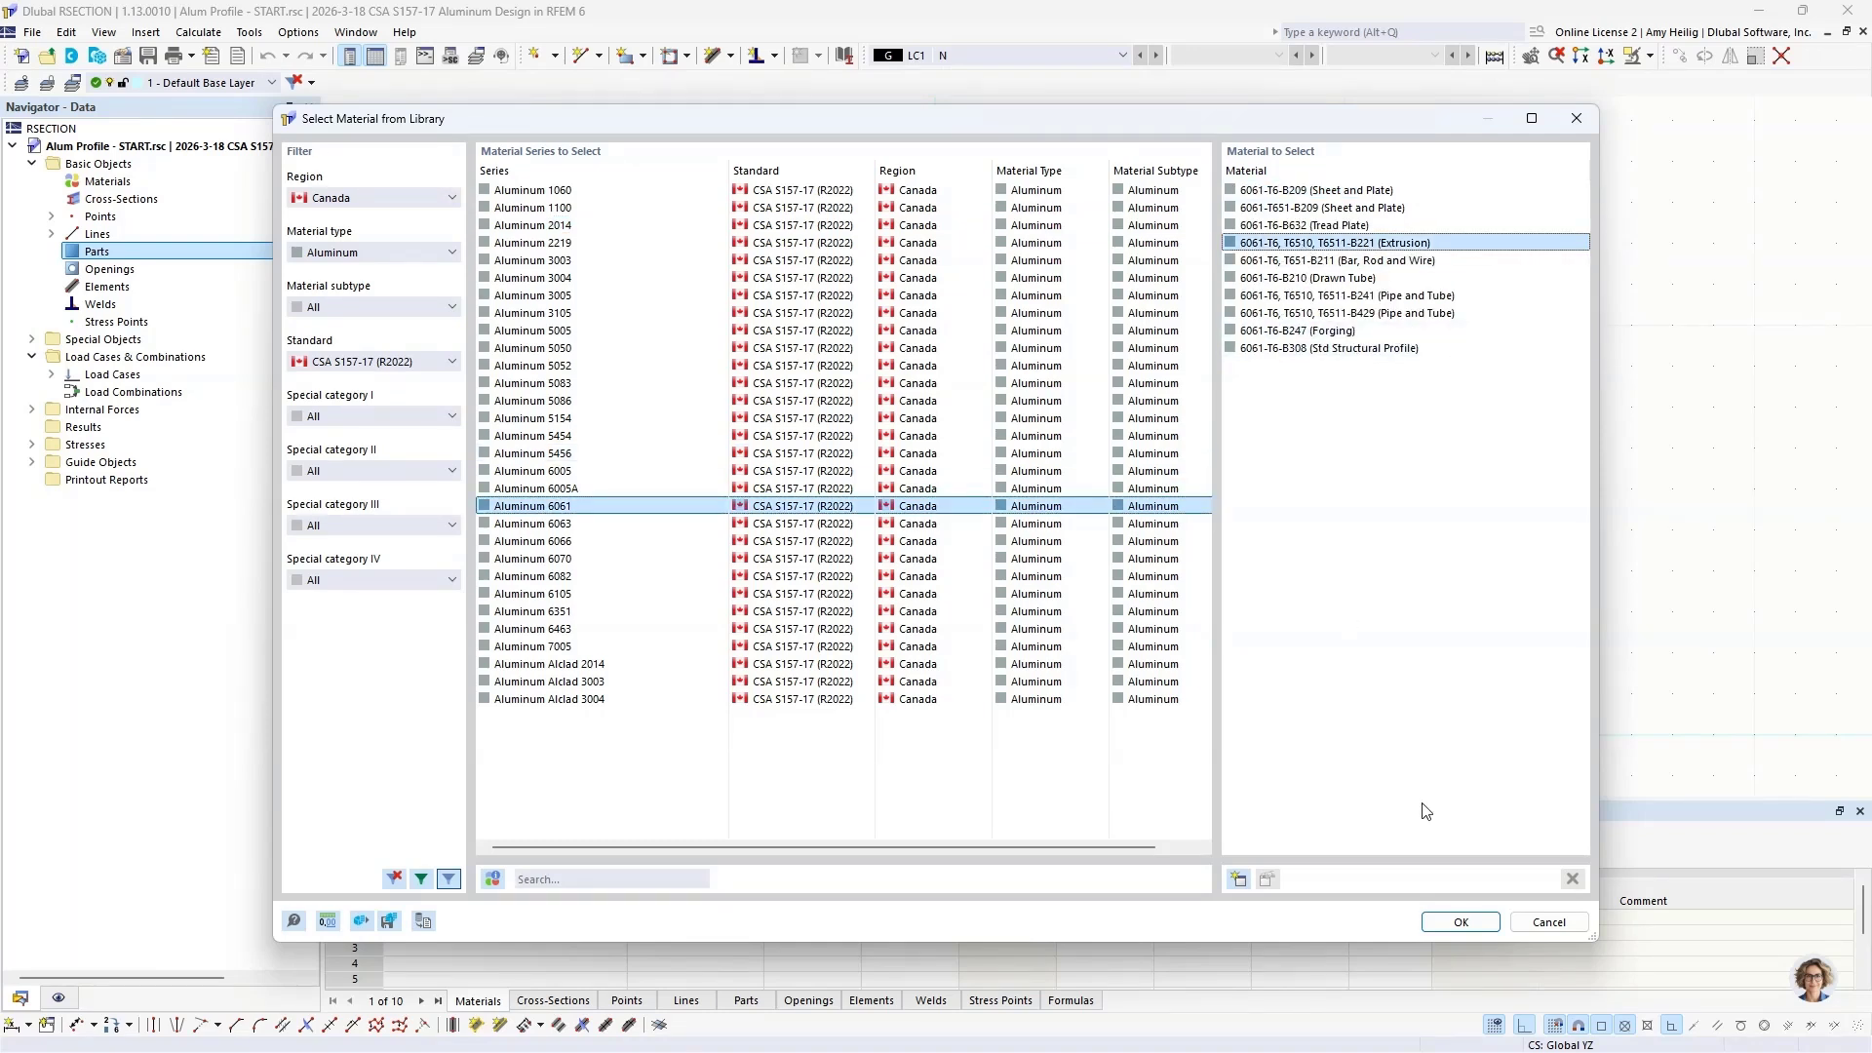
{"action": "left_click", "coordinate": [1444, 922]}
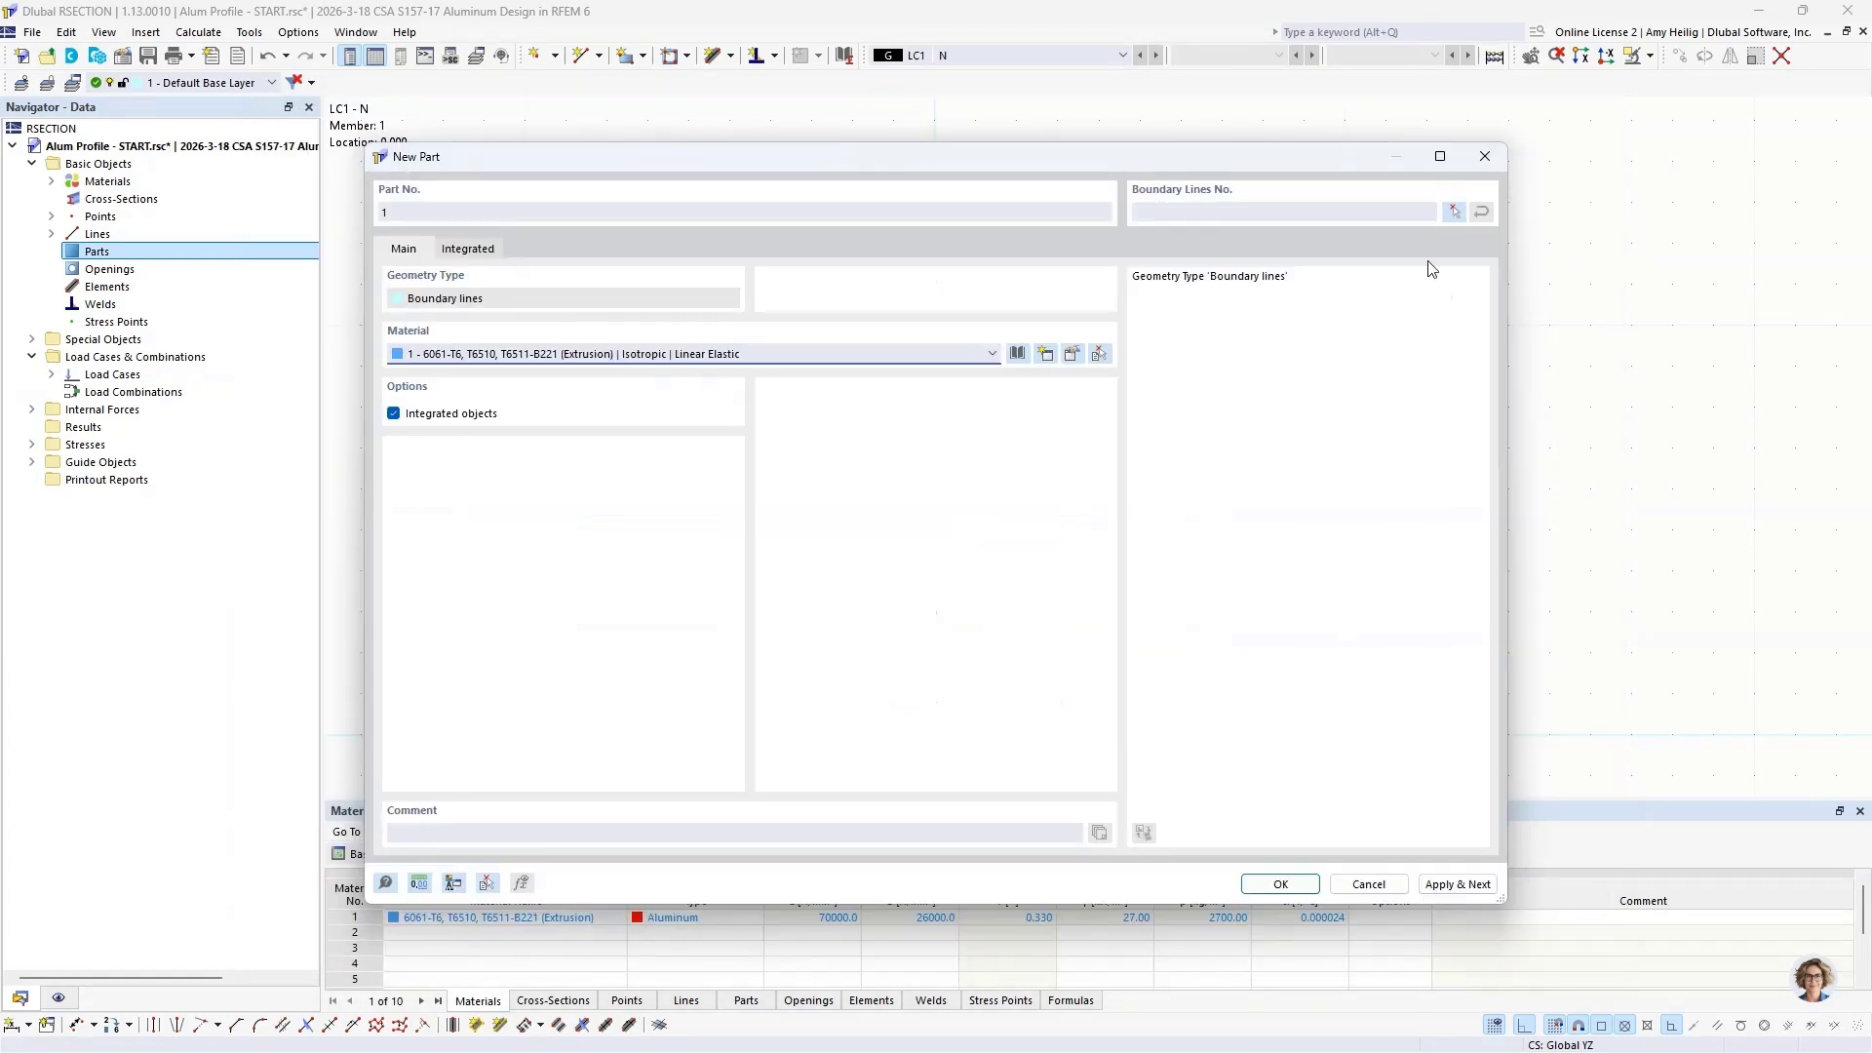
Step: Select all profile lines as the part's boundary, then exclude the lines of the small central hollow
{"action": "left_click", "coordinate": [1454, 212]}
{"action": "left_click_drag", "start_coordinate": [779, 125], "coordinate": [1105, 776]}
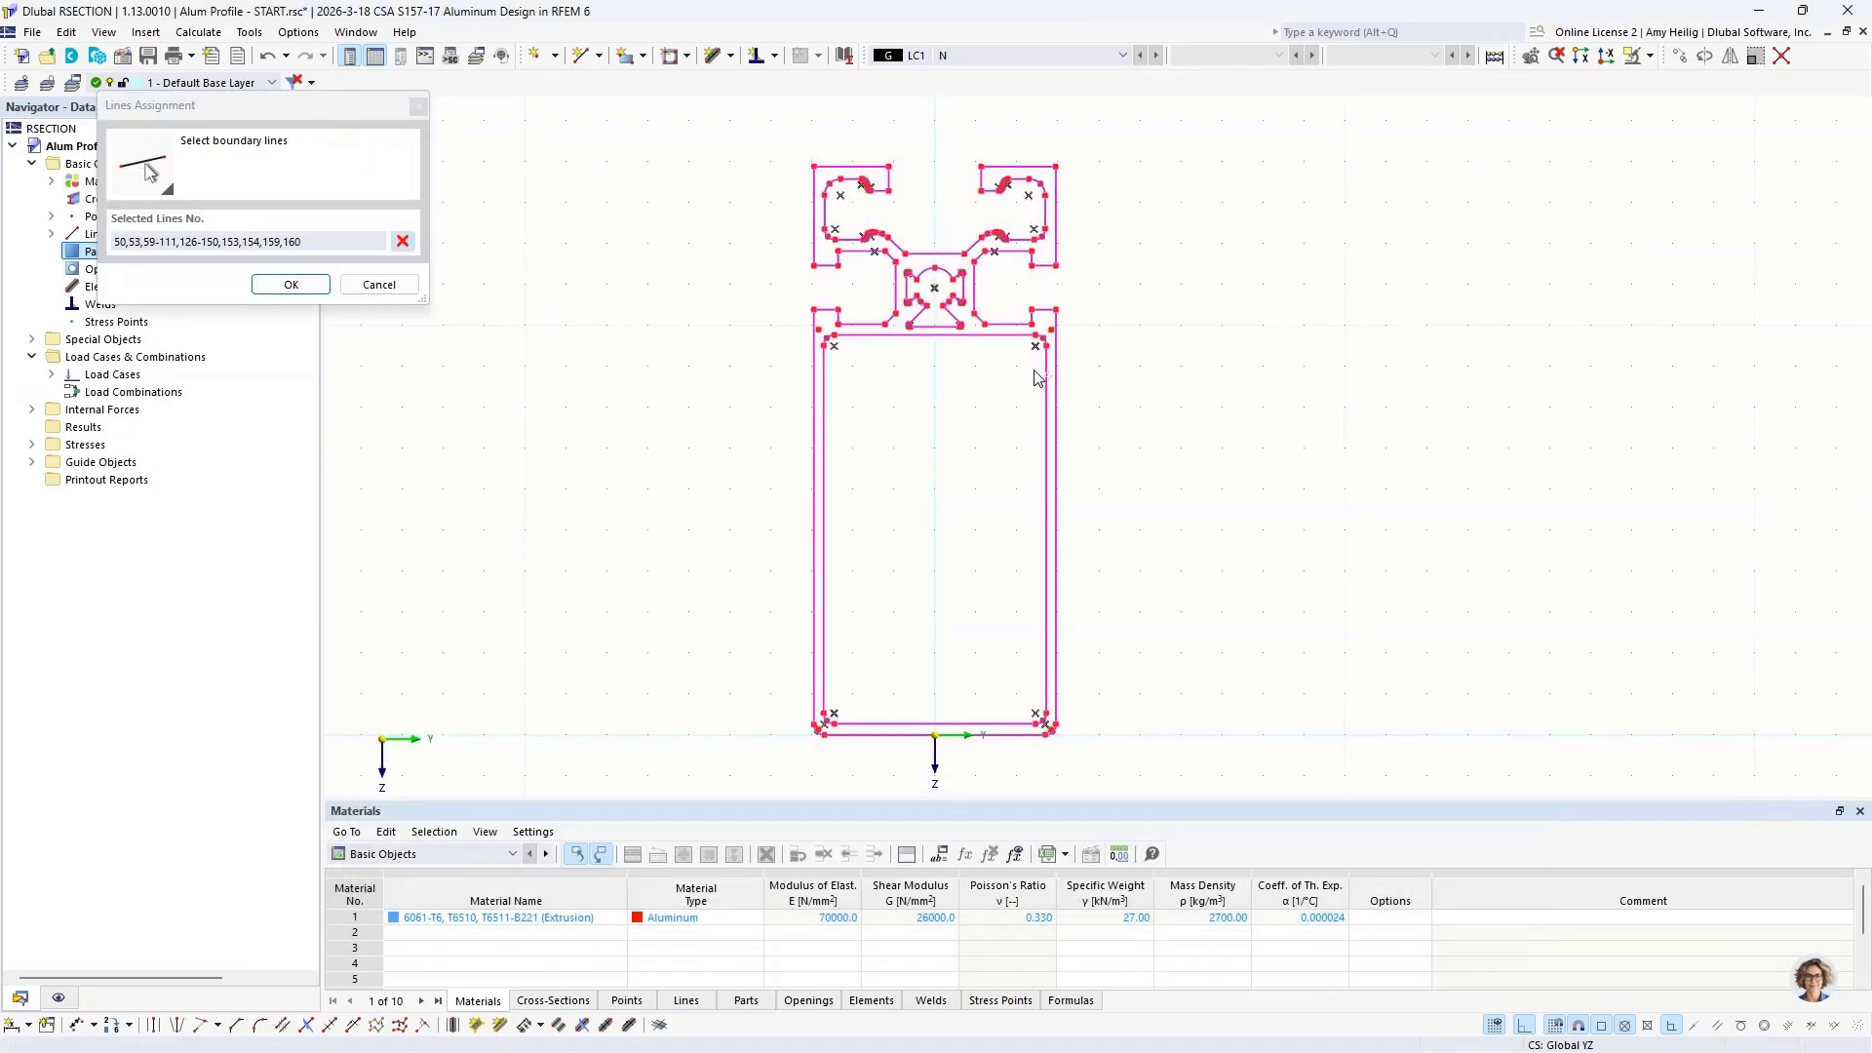
{"action": "scroll", "coordinate": [942, 289], "scroll_direction": "up", "scroll_amount": 6}
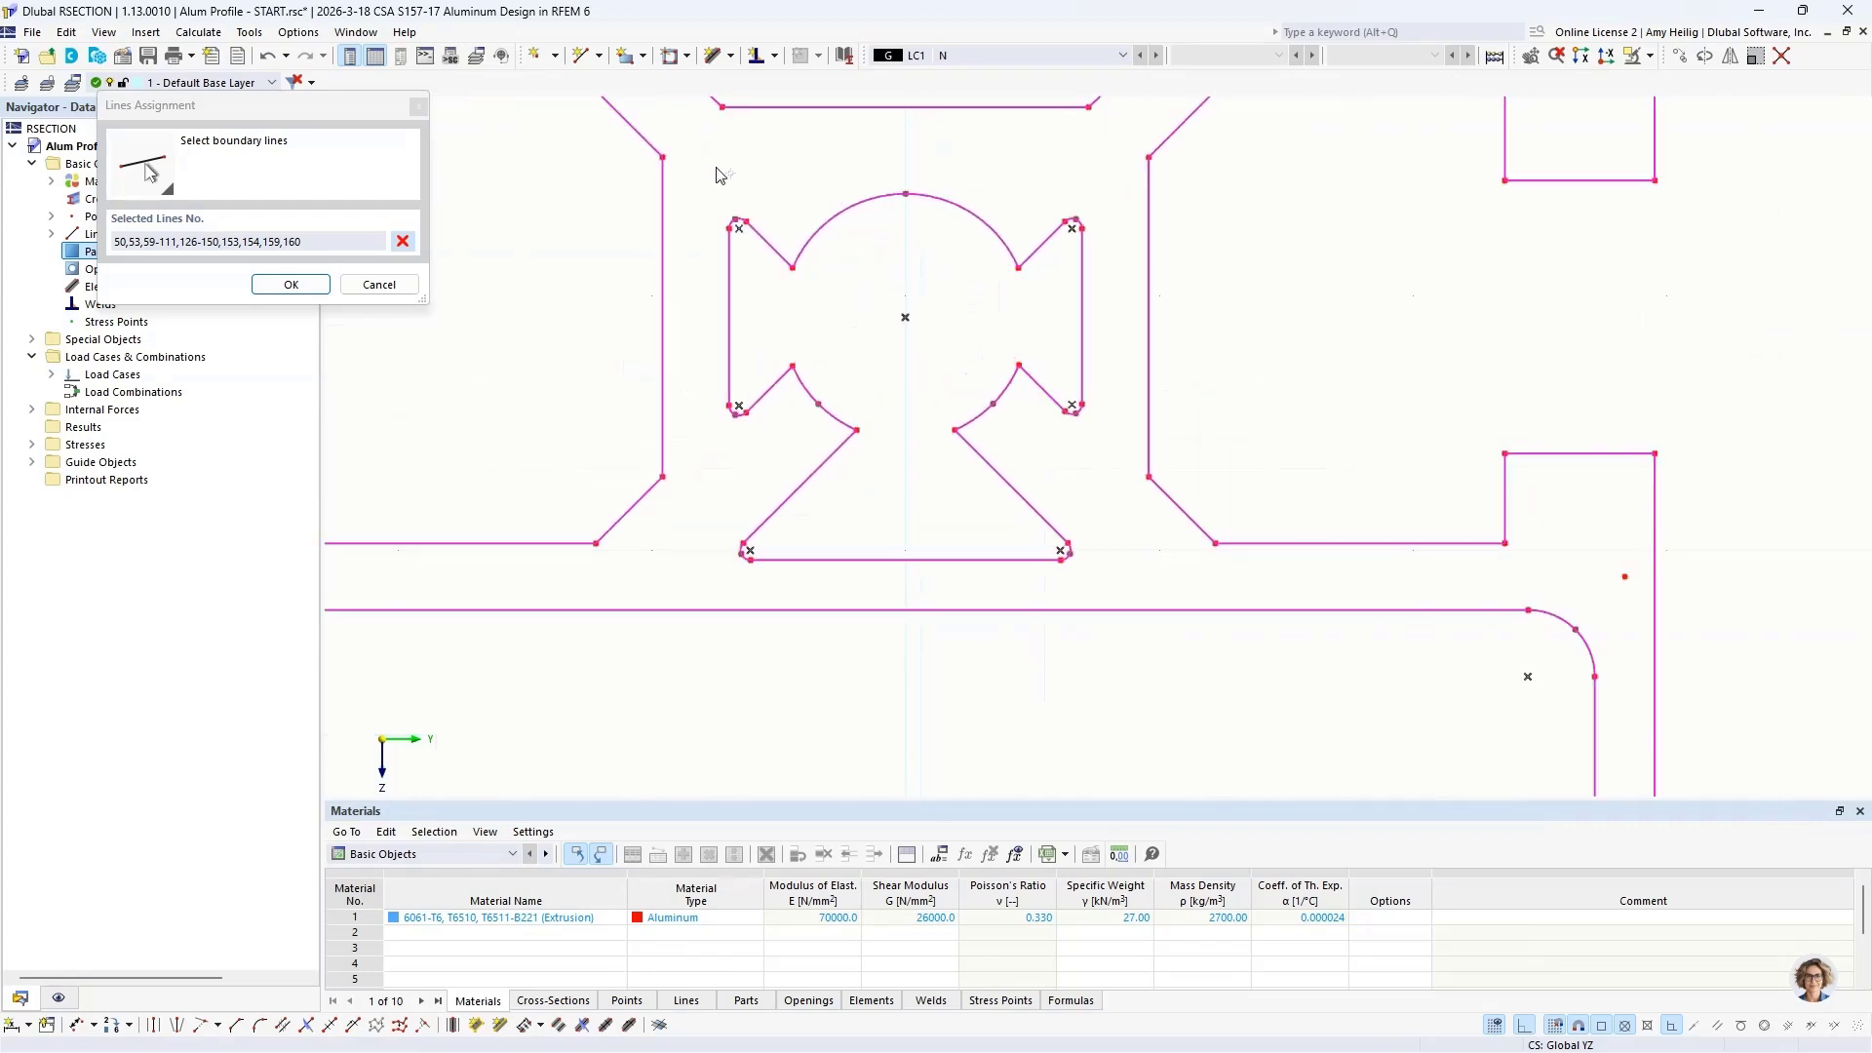
{"action": "left_click_drag", "start_coordinate": [705, 157], "coordinate": [1102, 606]}
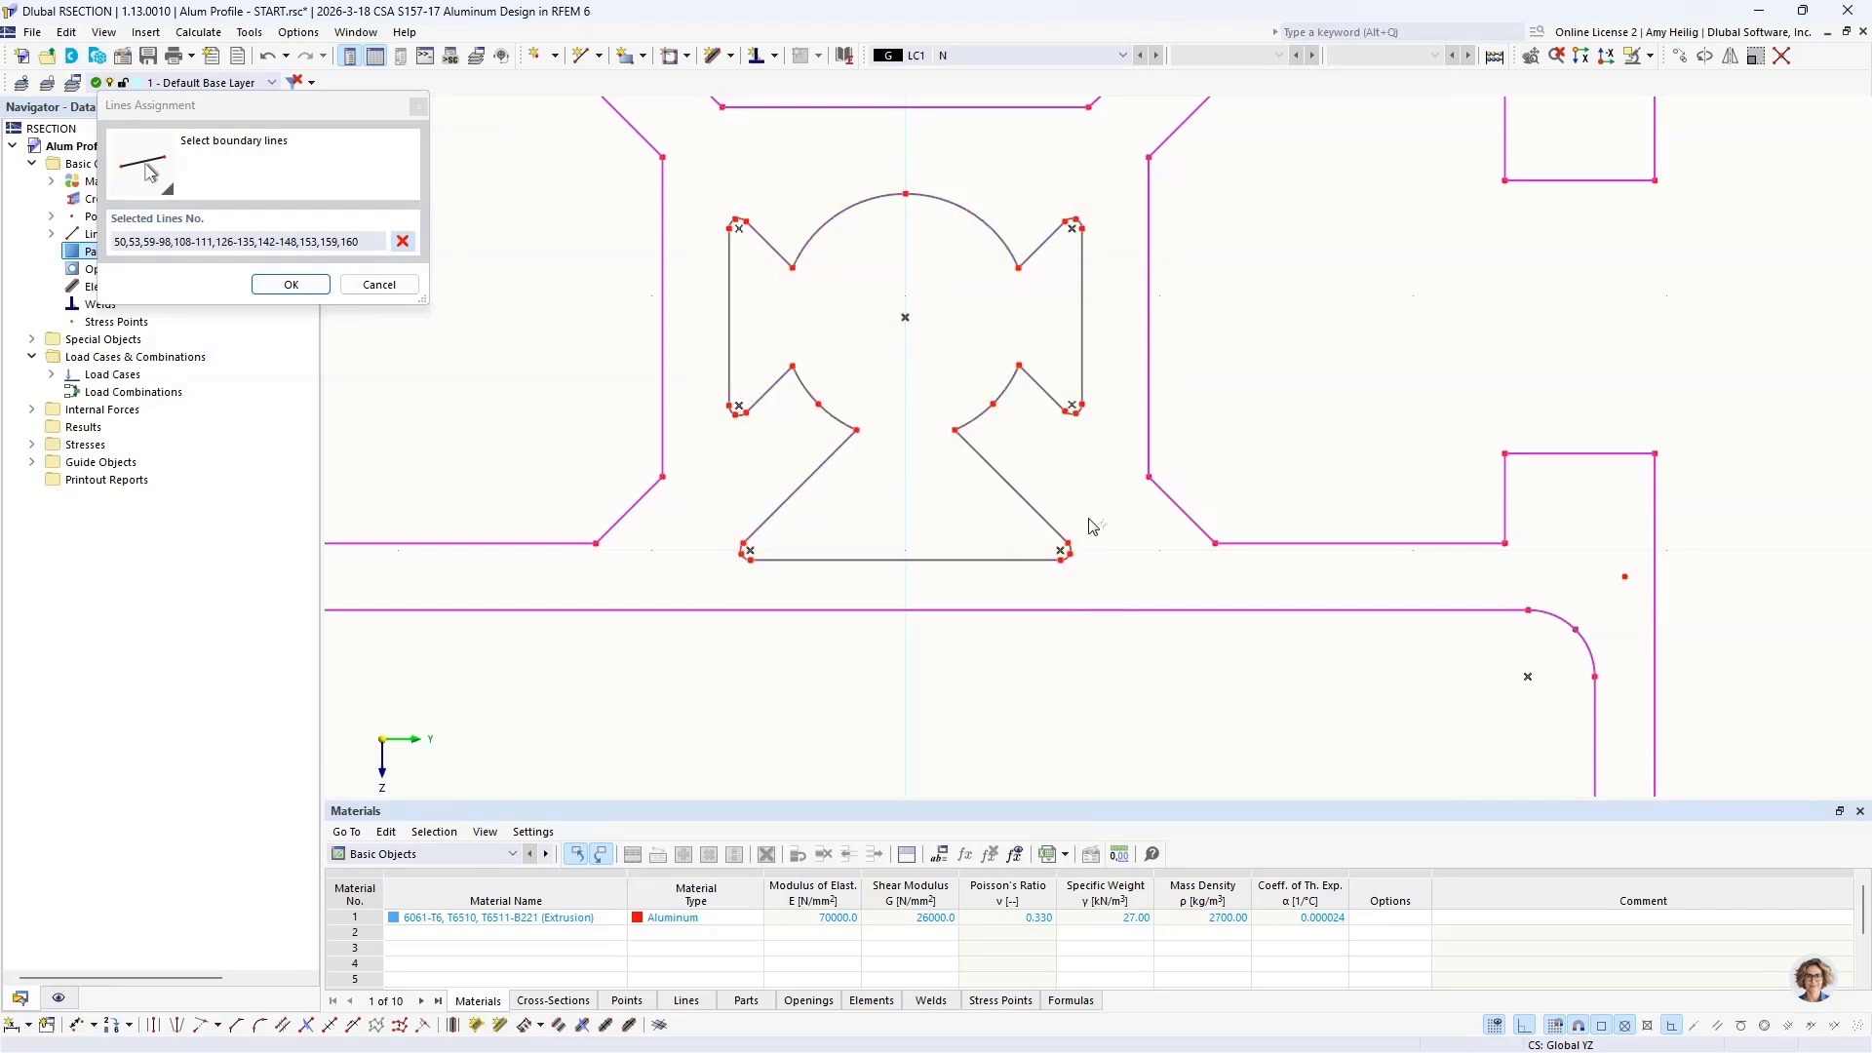
Step: Exclude the inner outline of the large rectangular chamber from the boundary selection and create the part
{"action": "scroll", "coordinate": [1076, 466], "scroll_direction": "down", "scroll_amount": 4}
{"action": "scroll", "coordinate": [1074, 460], "scroll_direction": "down", "scroll_amount": 1}
{"action": "middle_click_drag", "start_coordinate": [1090, 591], "coordinate": [1010, 303]}
{"action": "scroll", "coordinate": [1010, 304], "scroll_direction": "down", "scroll_amount": 1}
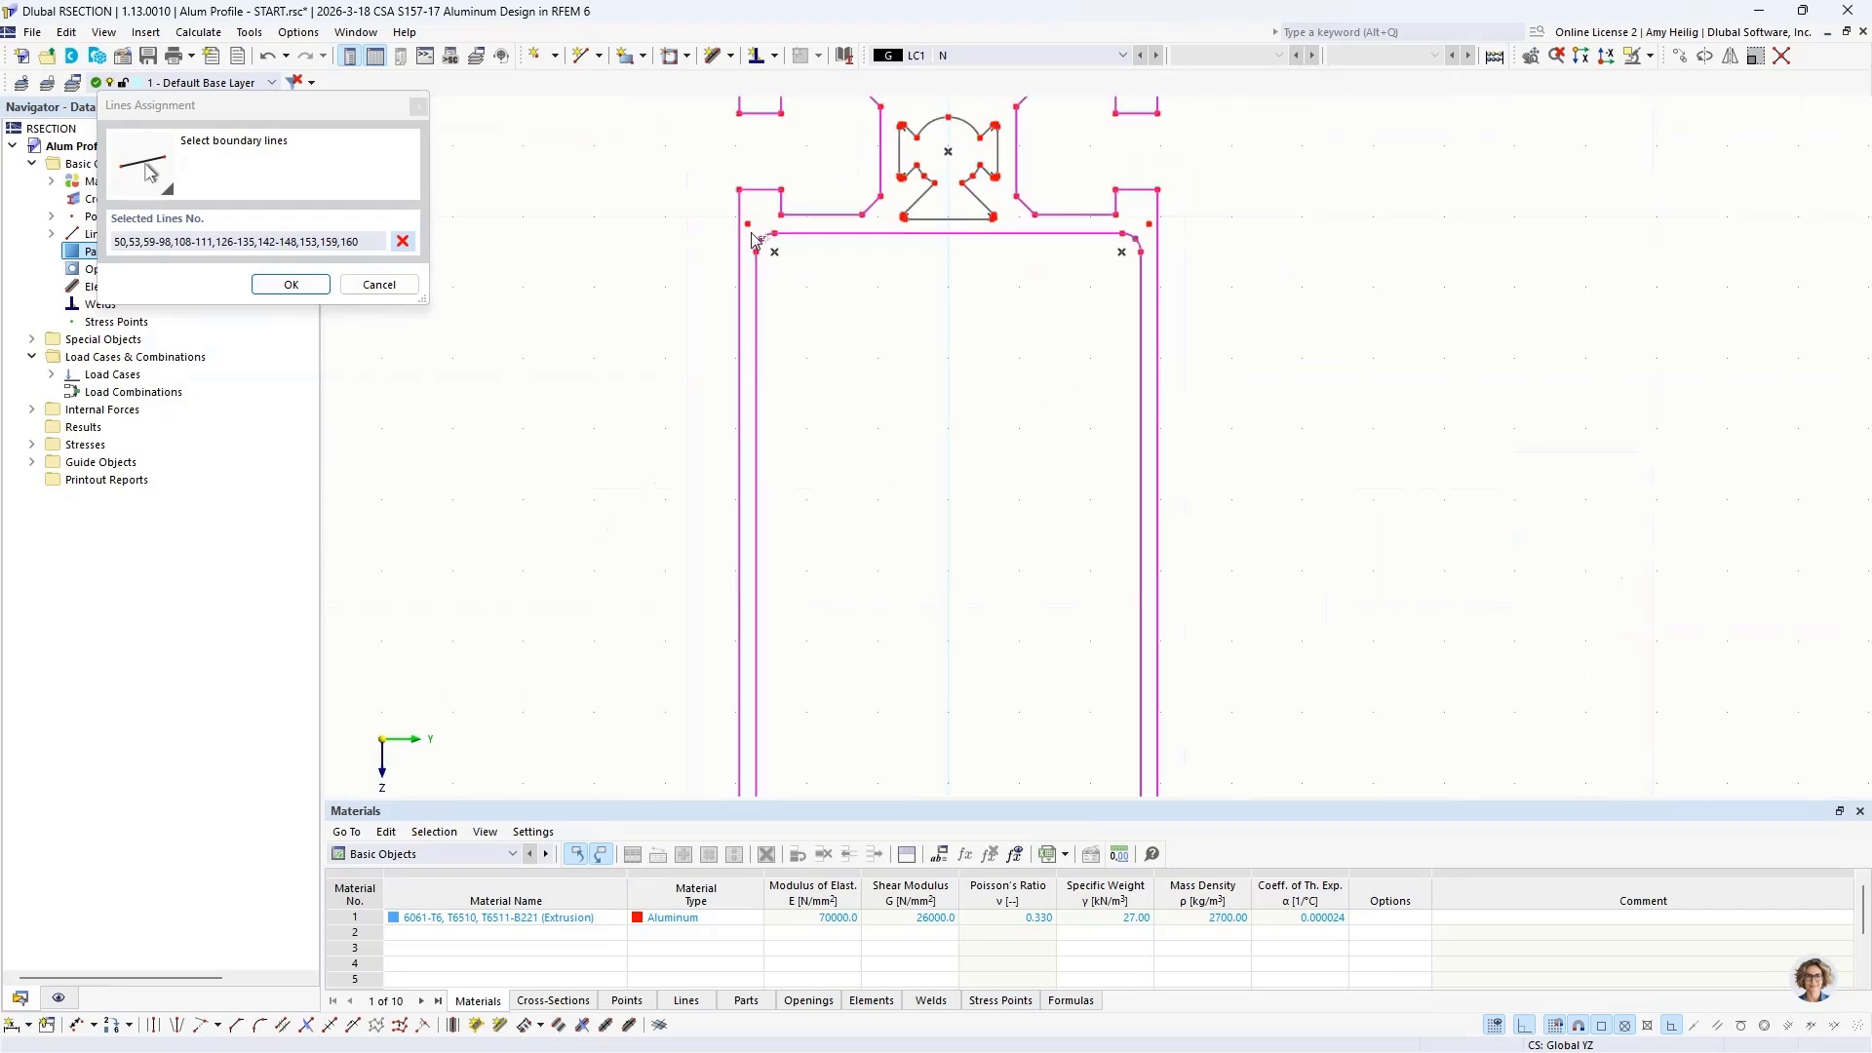
{"action": "left_click_drag", "start_coordinate": [751, 239], "coordinate": [1136, 819]}
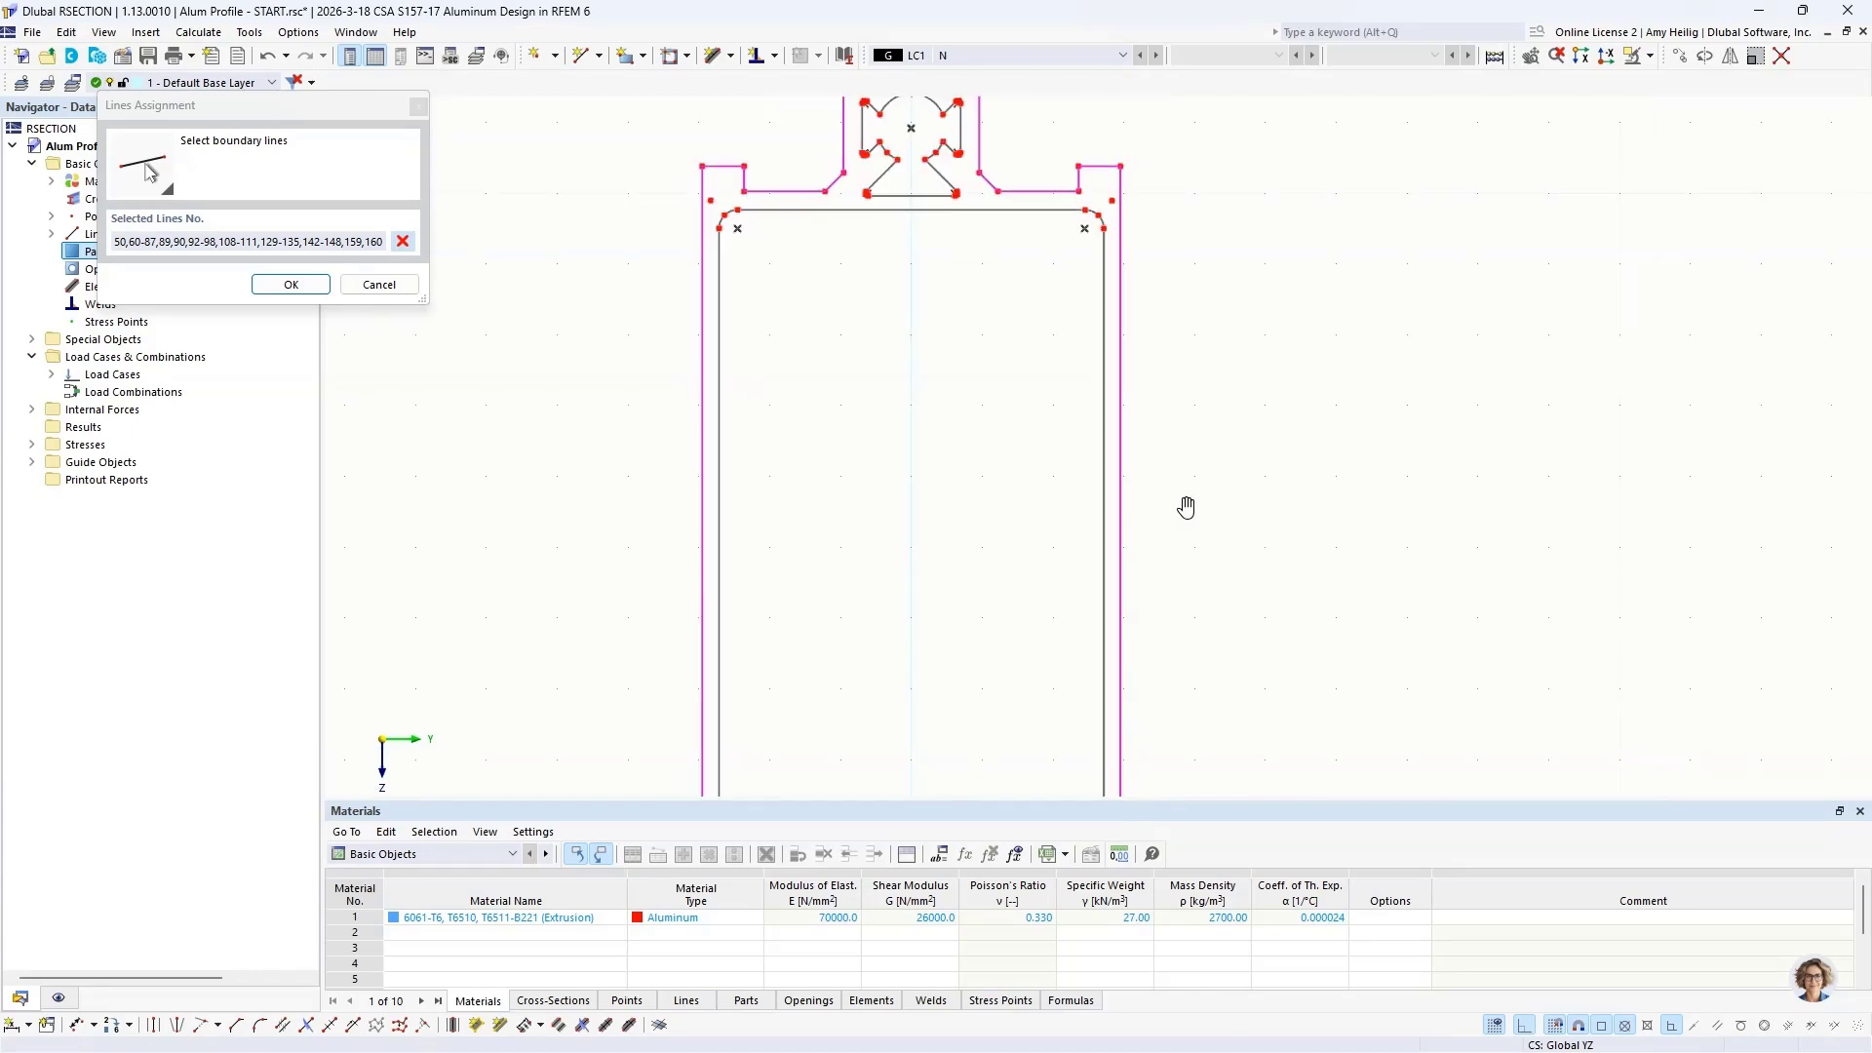
{"action": "left_click", "coordinate": [291, 285]}
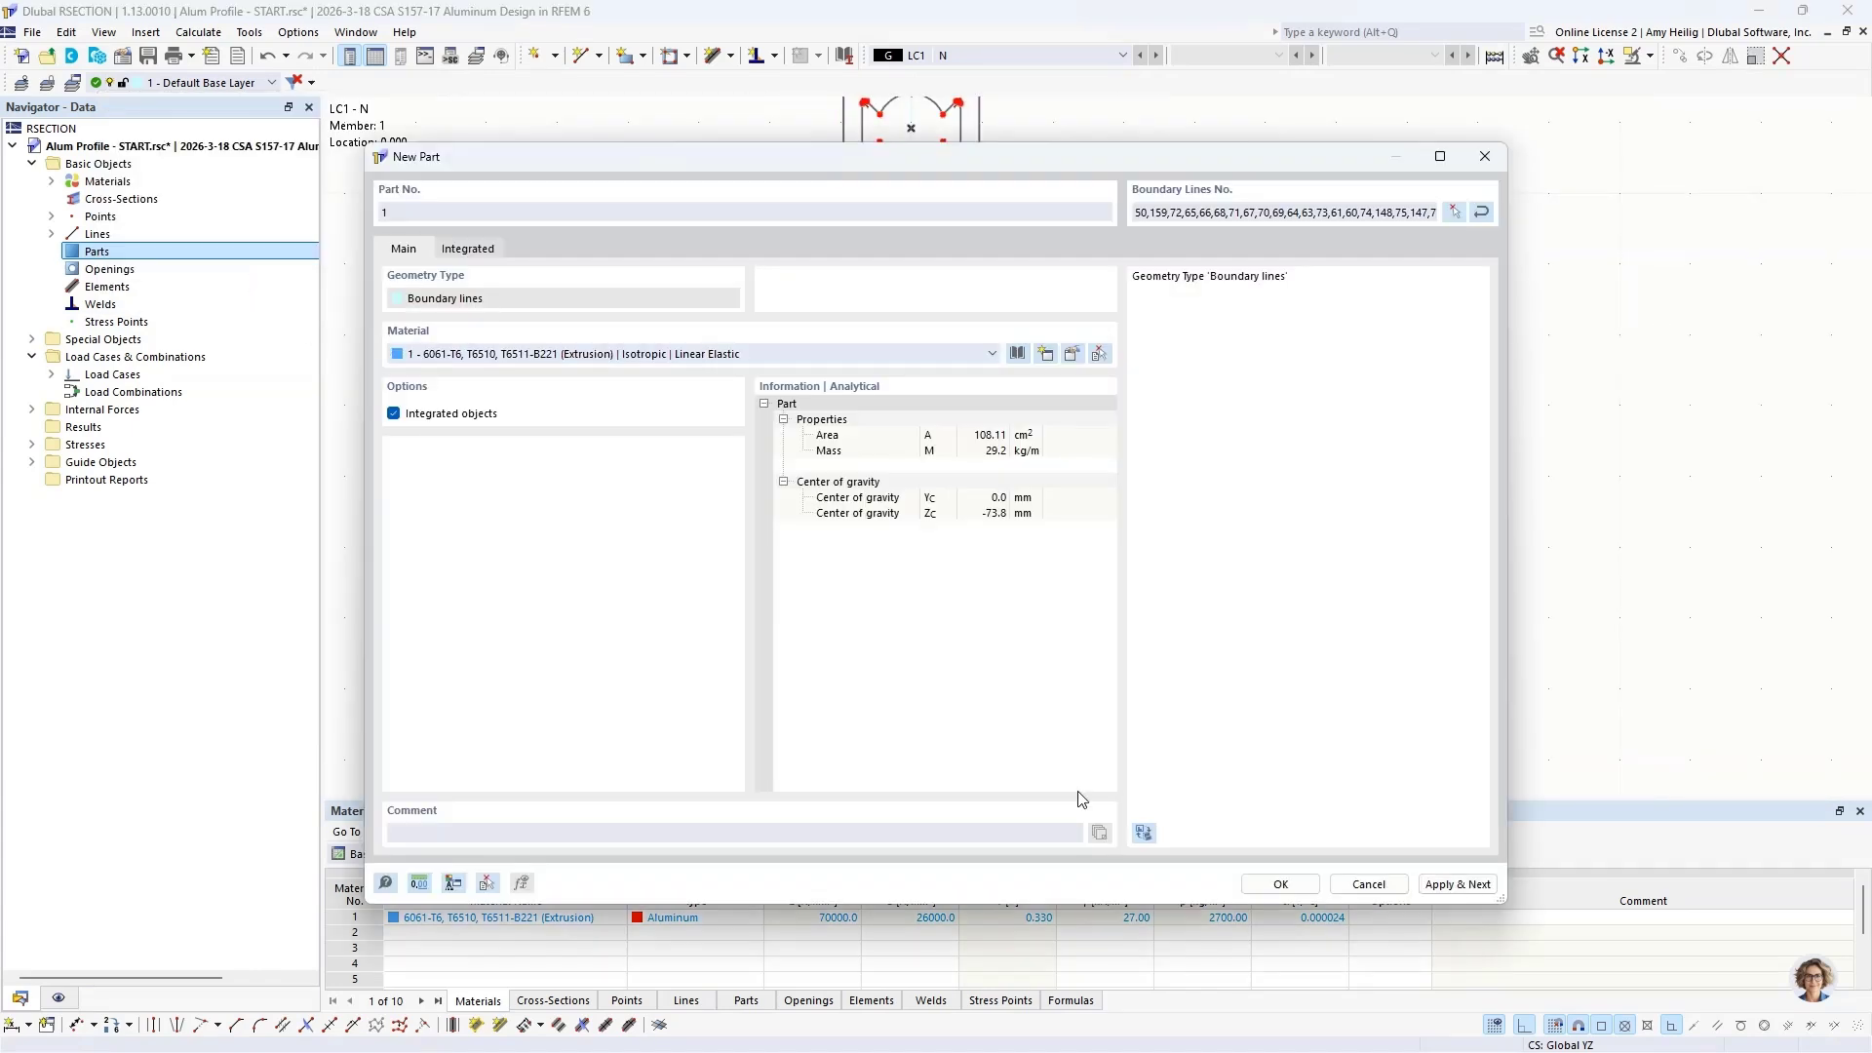
{"action": "left_click", "coordinate": [1267, 882]}
{"action": "scroll", "coordinate": [1063, 466], "scroll_direction": "down", "scroll_amount": 3}
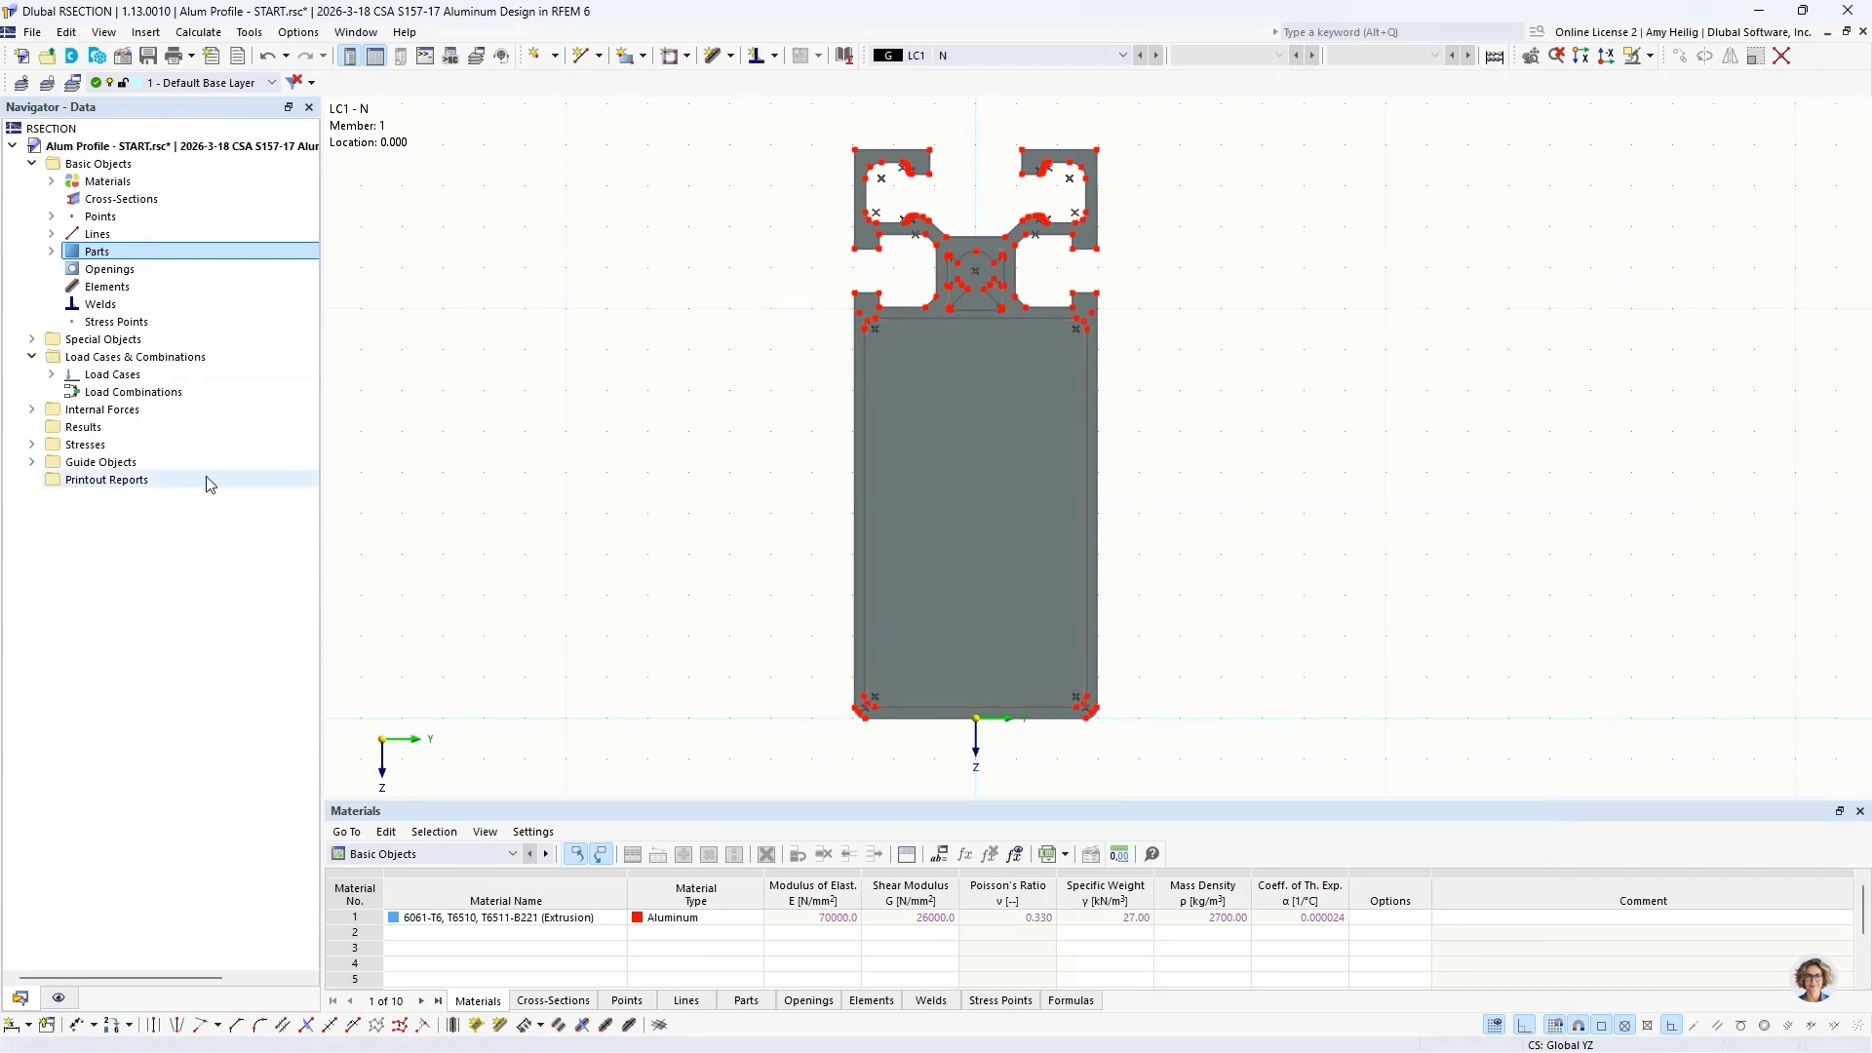
Step: Create an opening bounded by the lines of the small central hollow in the profile's upper web
{"action": "right_click", "coordinate": [123, 273]}
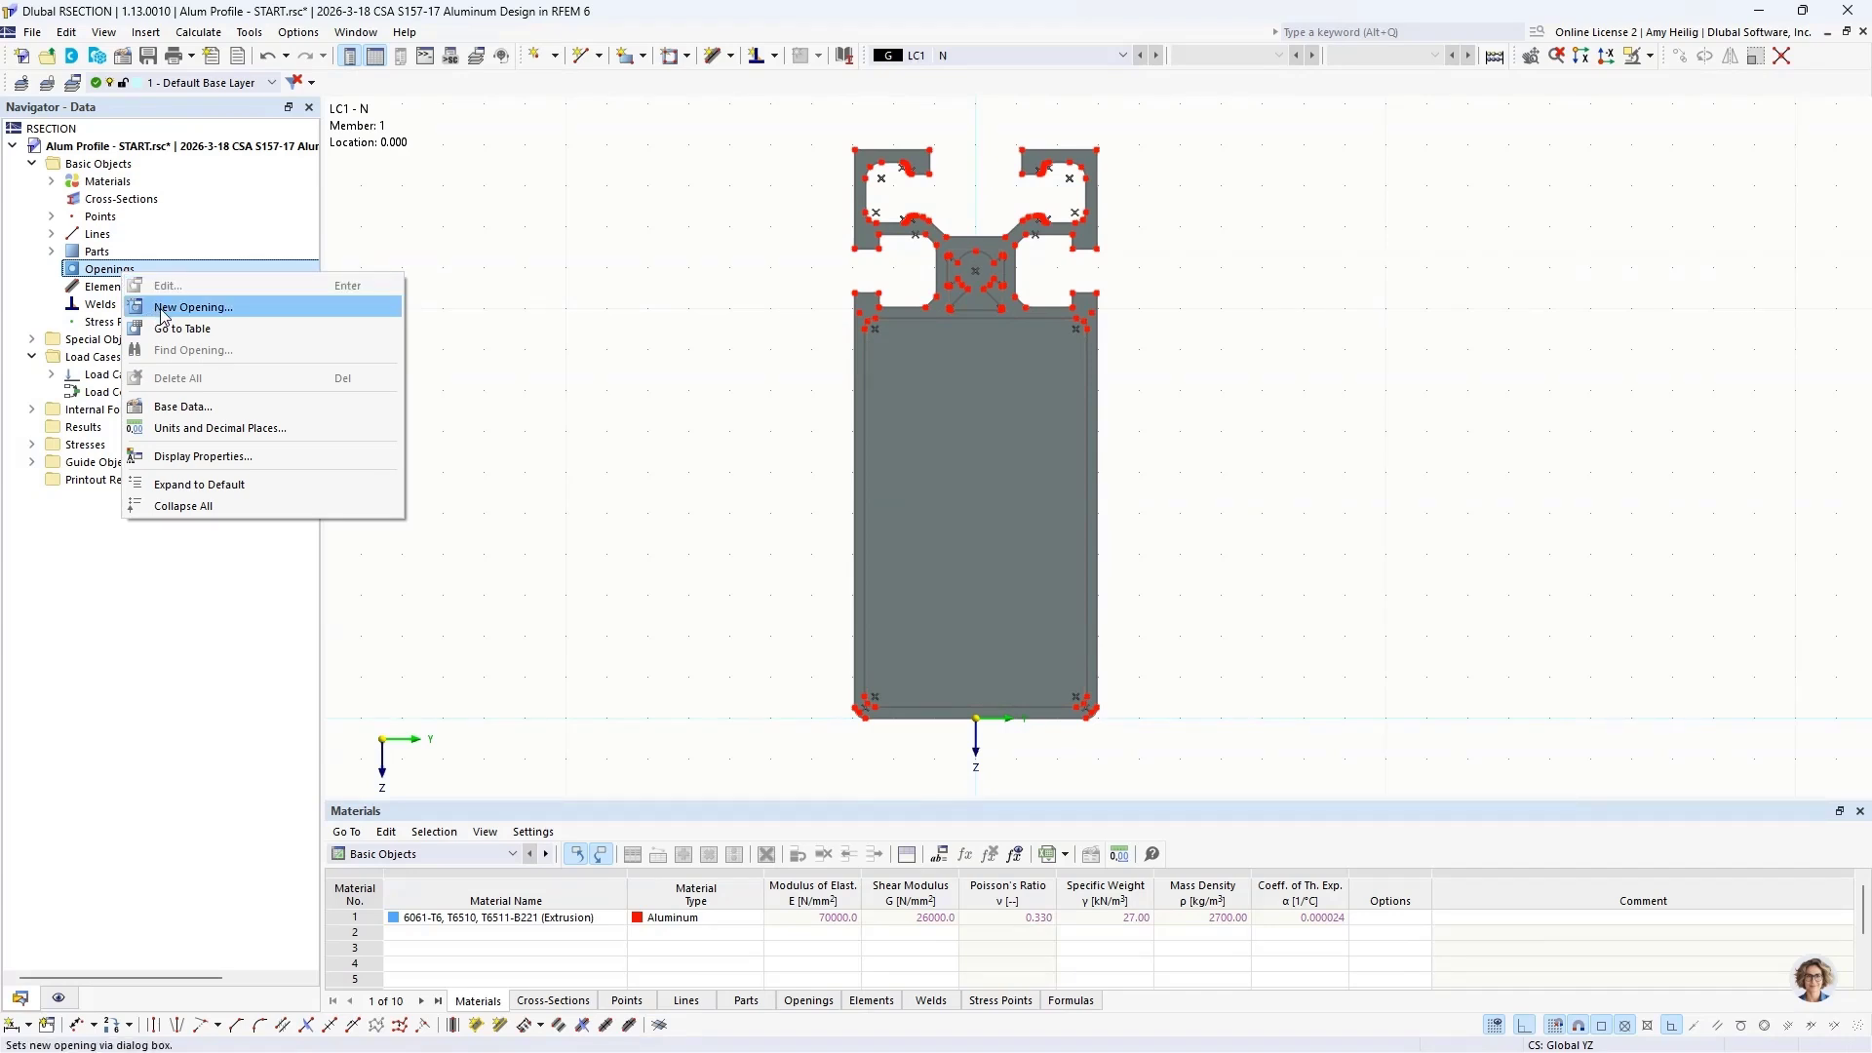
{"action": "left_click", "coordinate": [163, 309]}
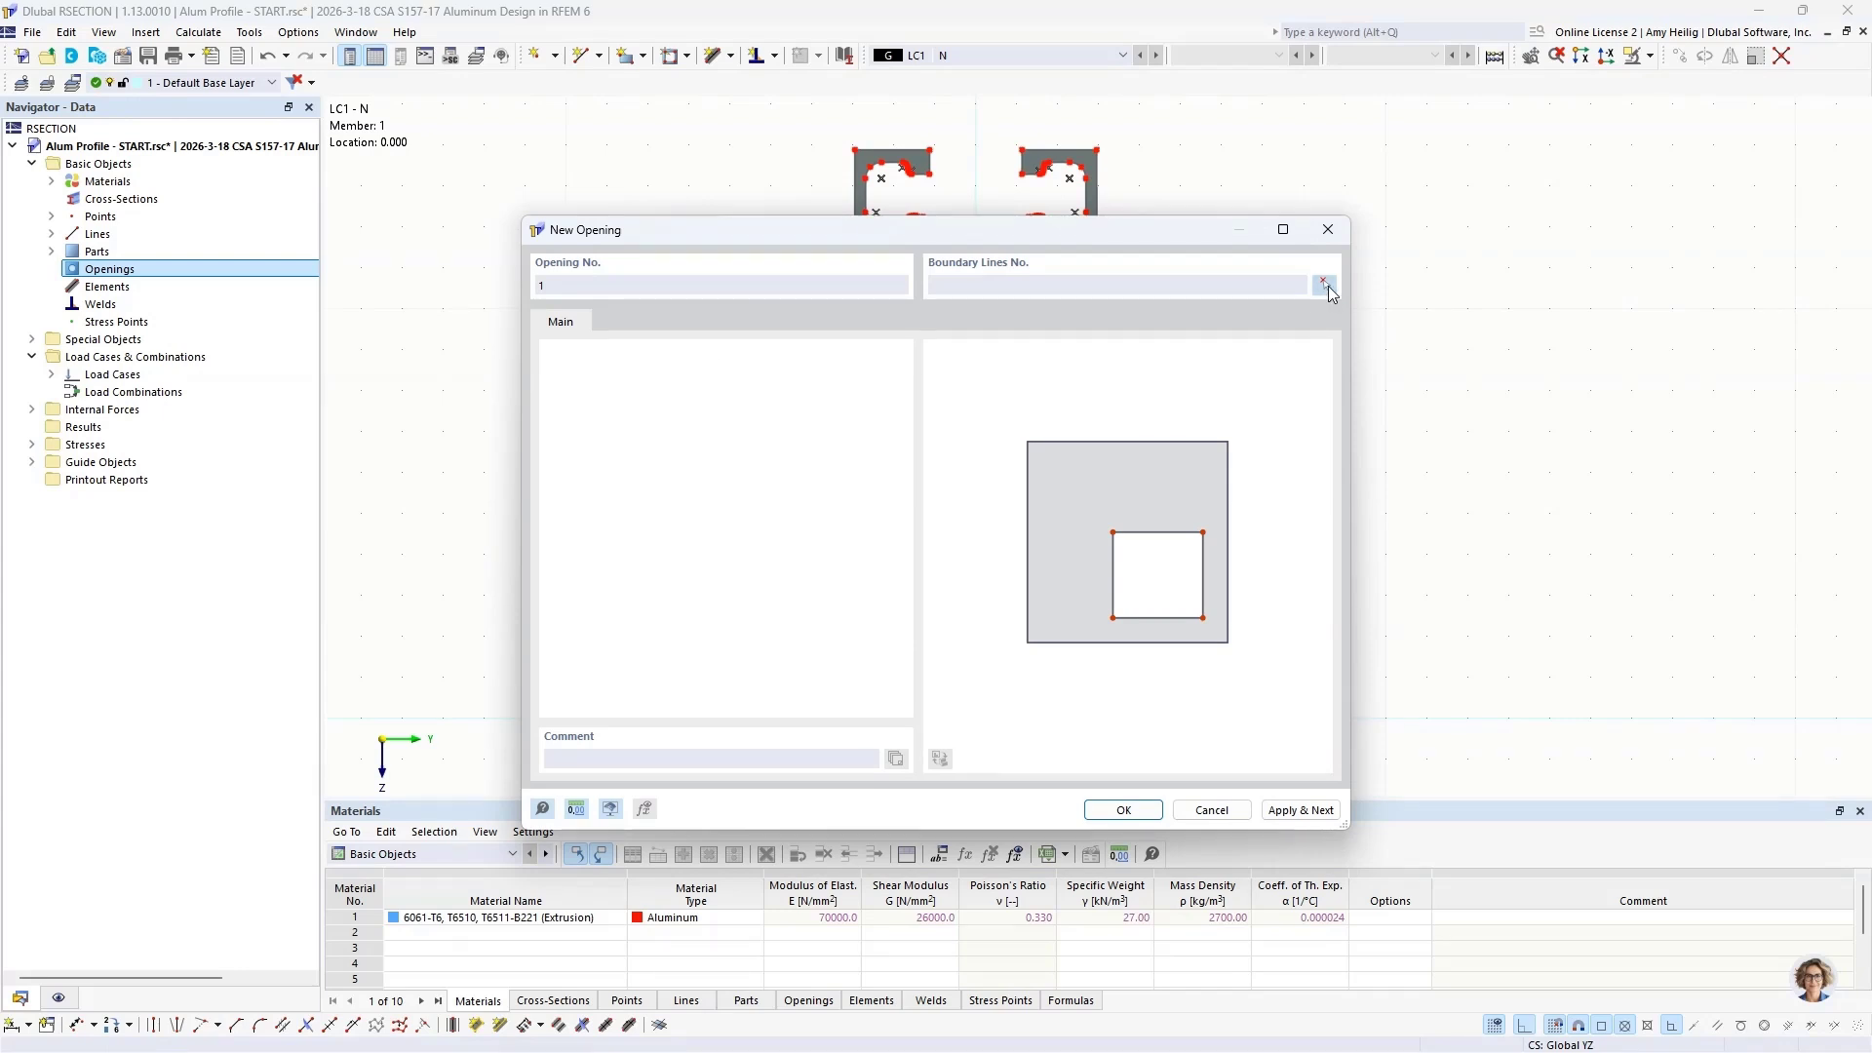
{"action": "left_click", "coordinate": [1323, 285]}
{"action": "scroll", "coordinate": [1012, 263], "scroll_direction": "up", "scroll_amount": 5}
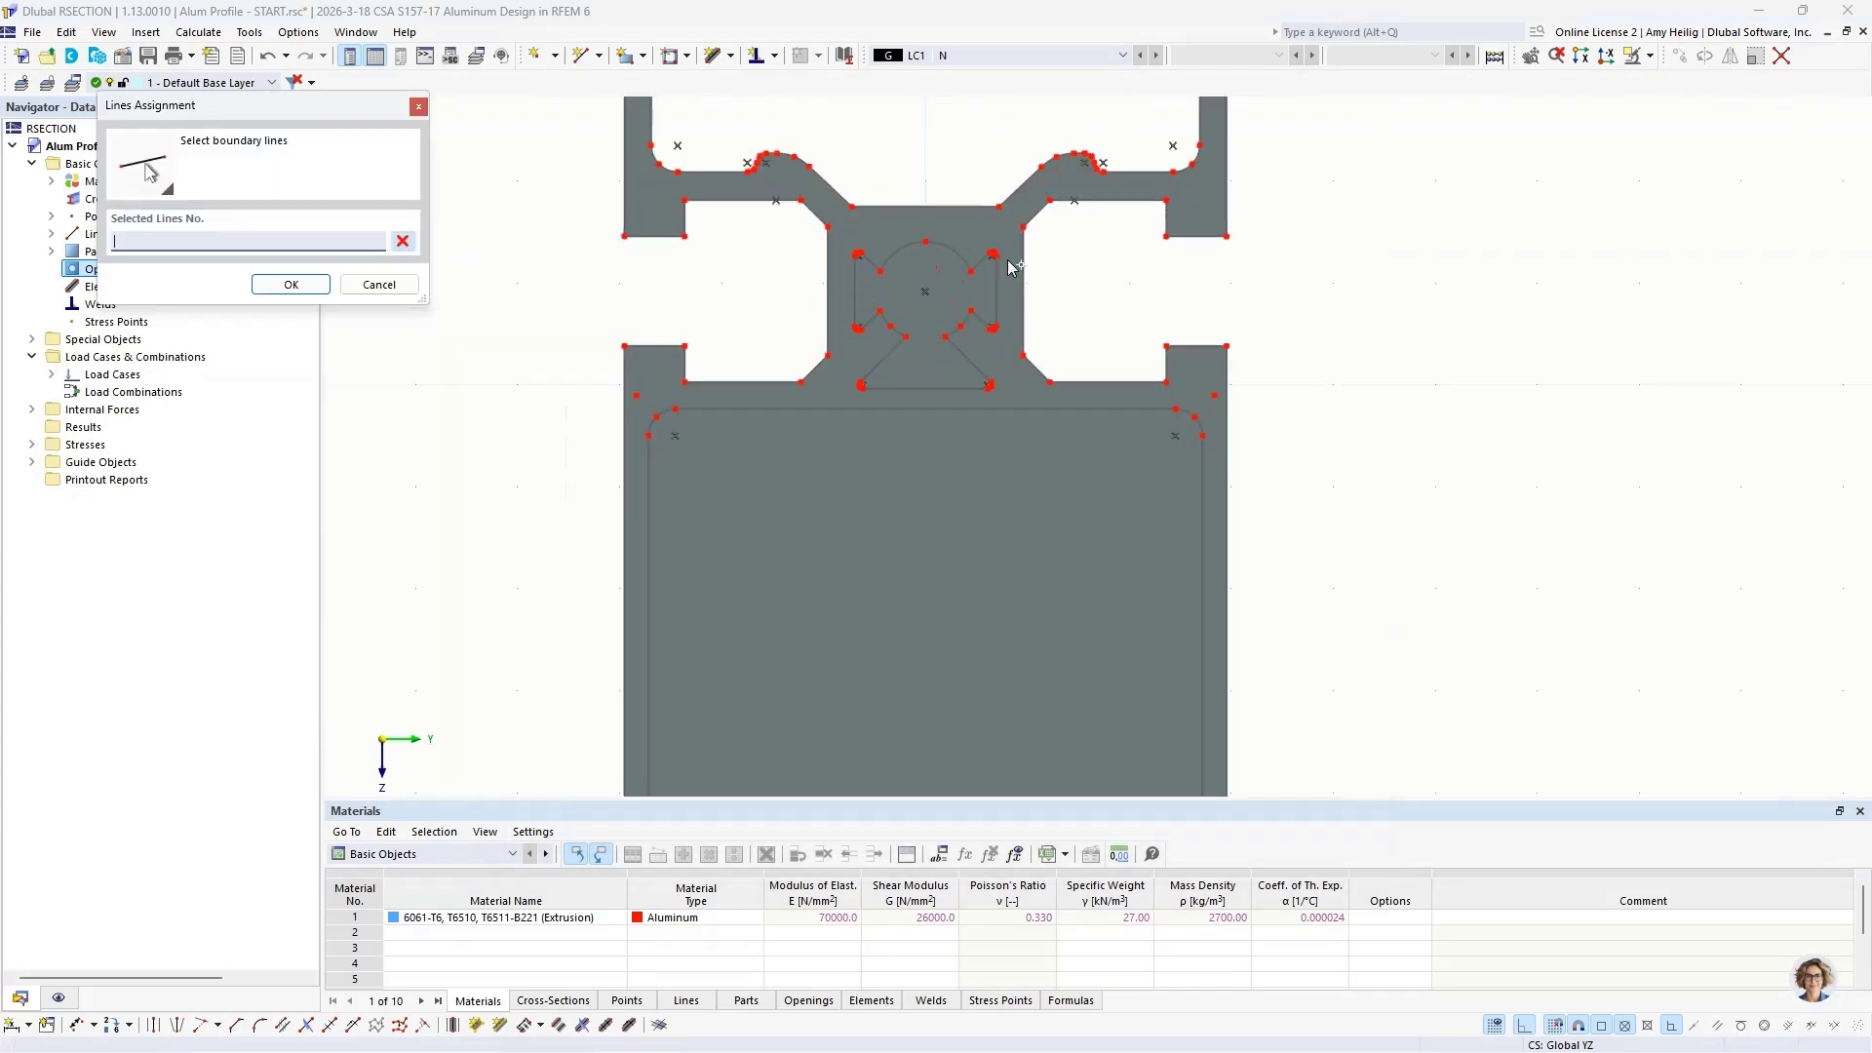
{"action": "left_click_drag", "start_coordinate": [665, 186], "coordinate": [1009, 551]}
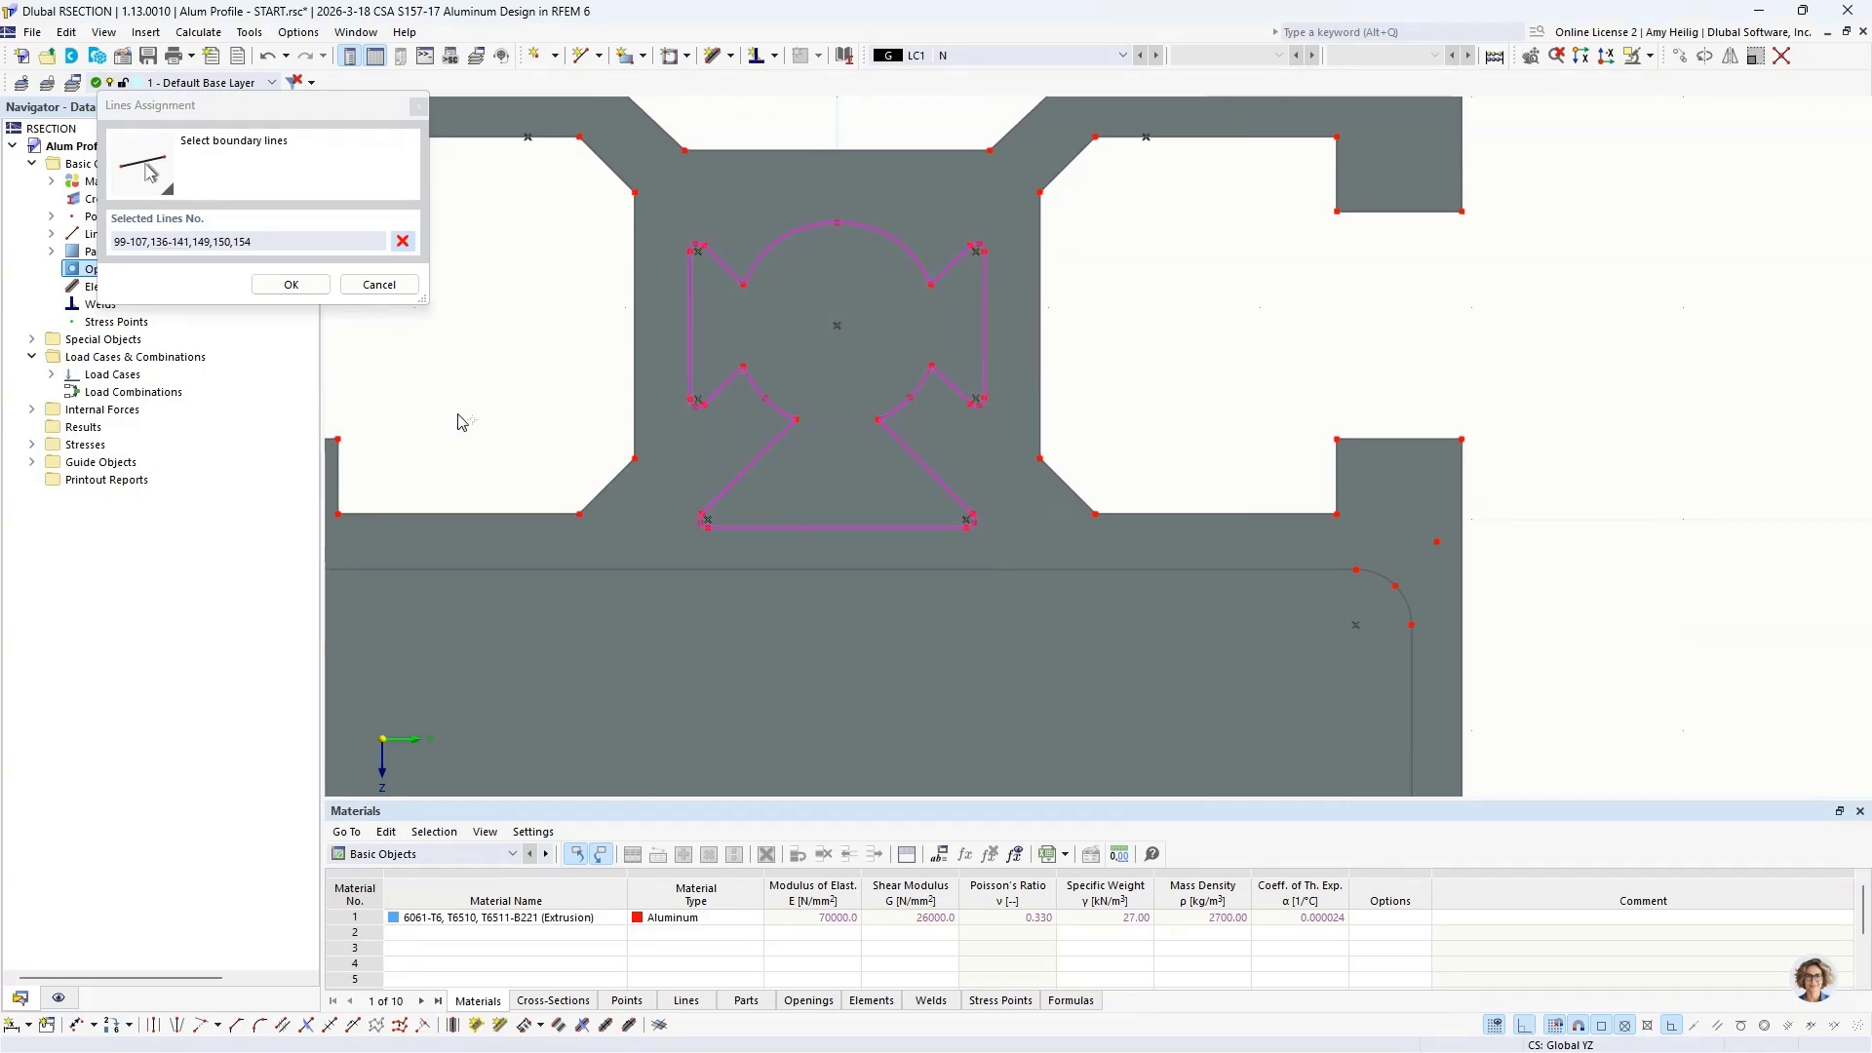
{"action": "left_click", "coordinate": [290, 284]}
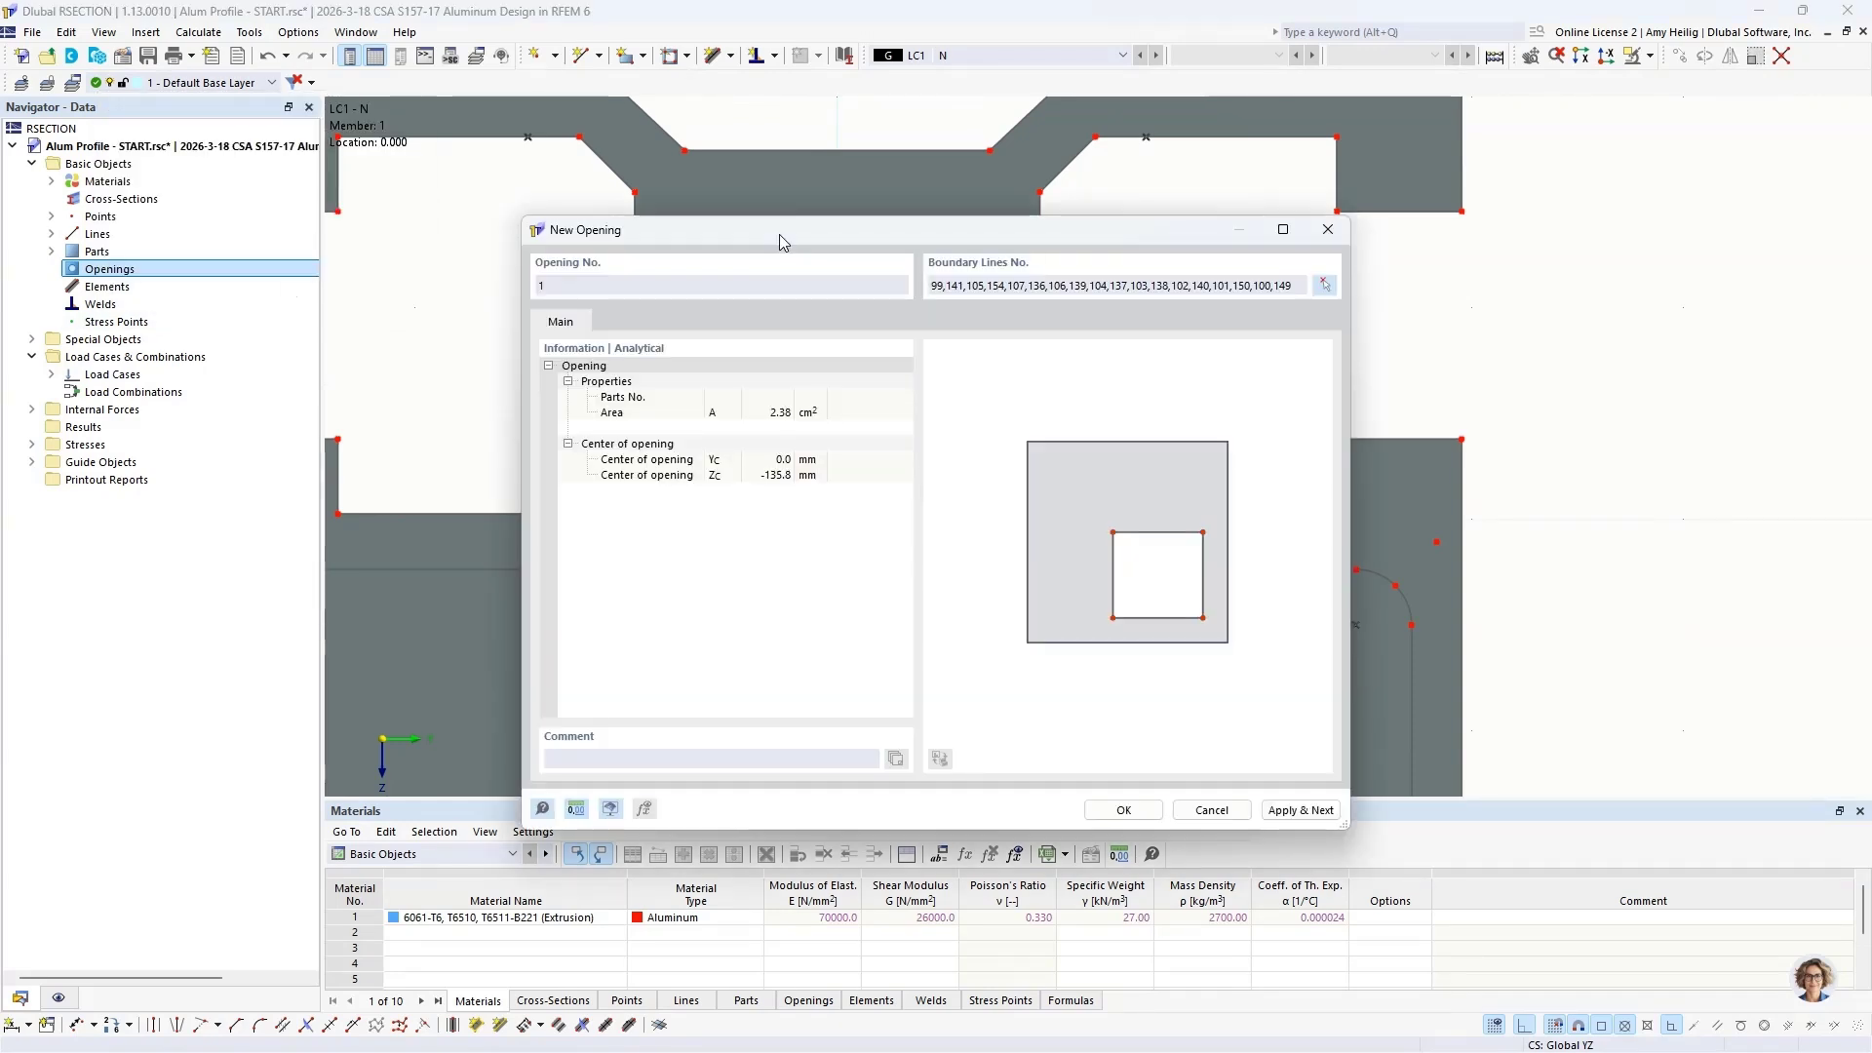
{"action": "left_click_drag", "start_coordinate": [780, 234], "coordinate": [1210, 213]}
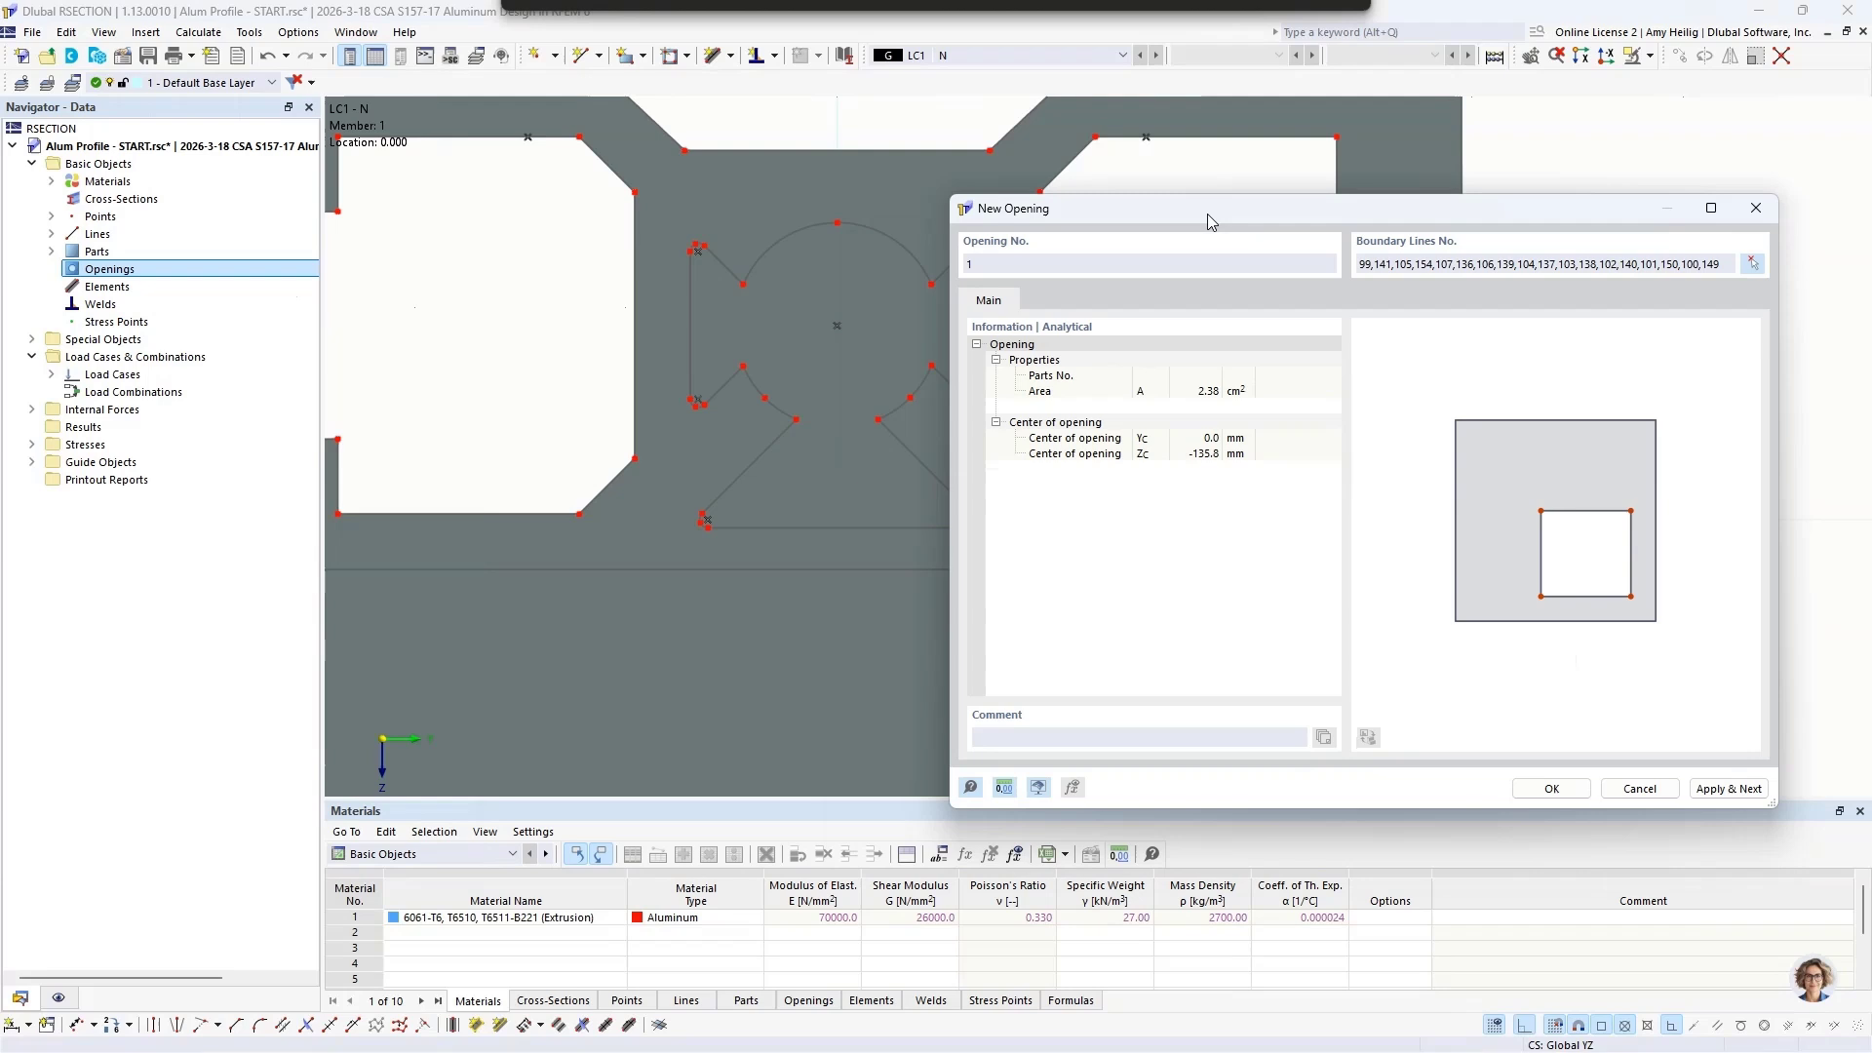
{"action": "left_click", "coordinate": [1729, 788]}
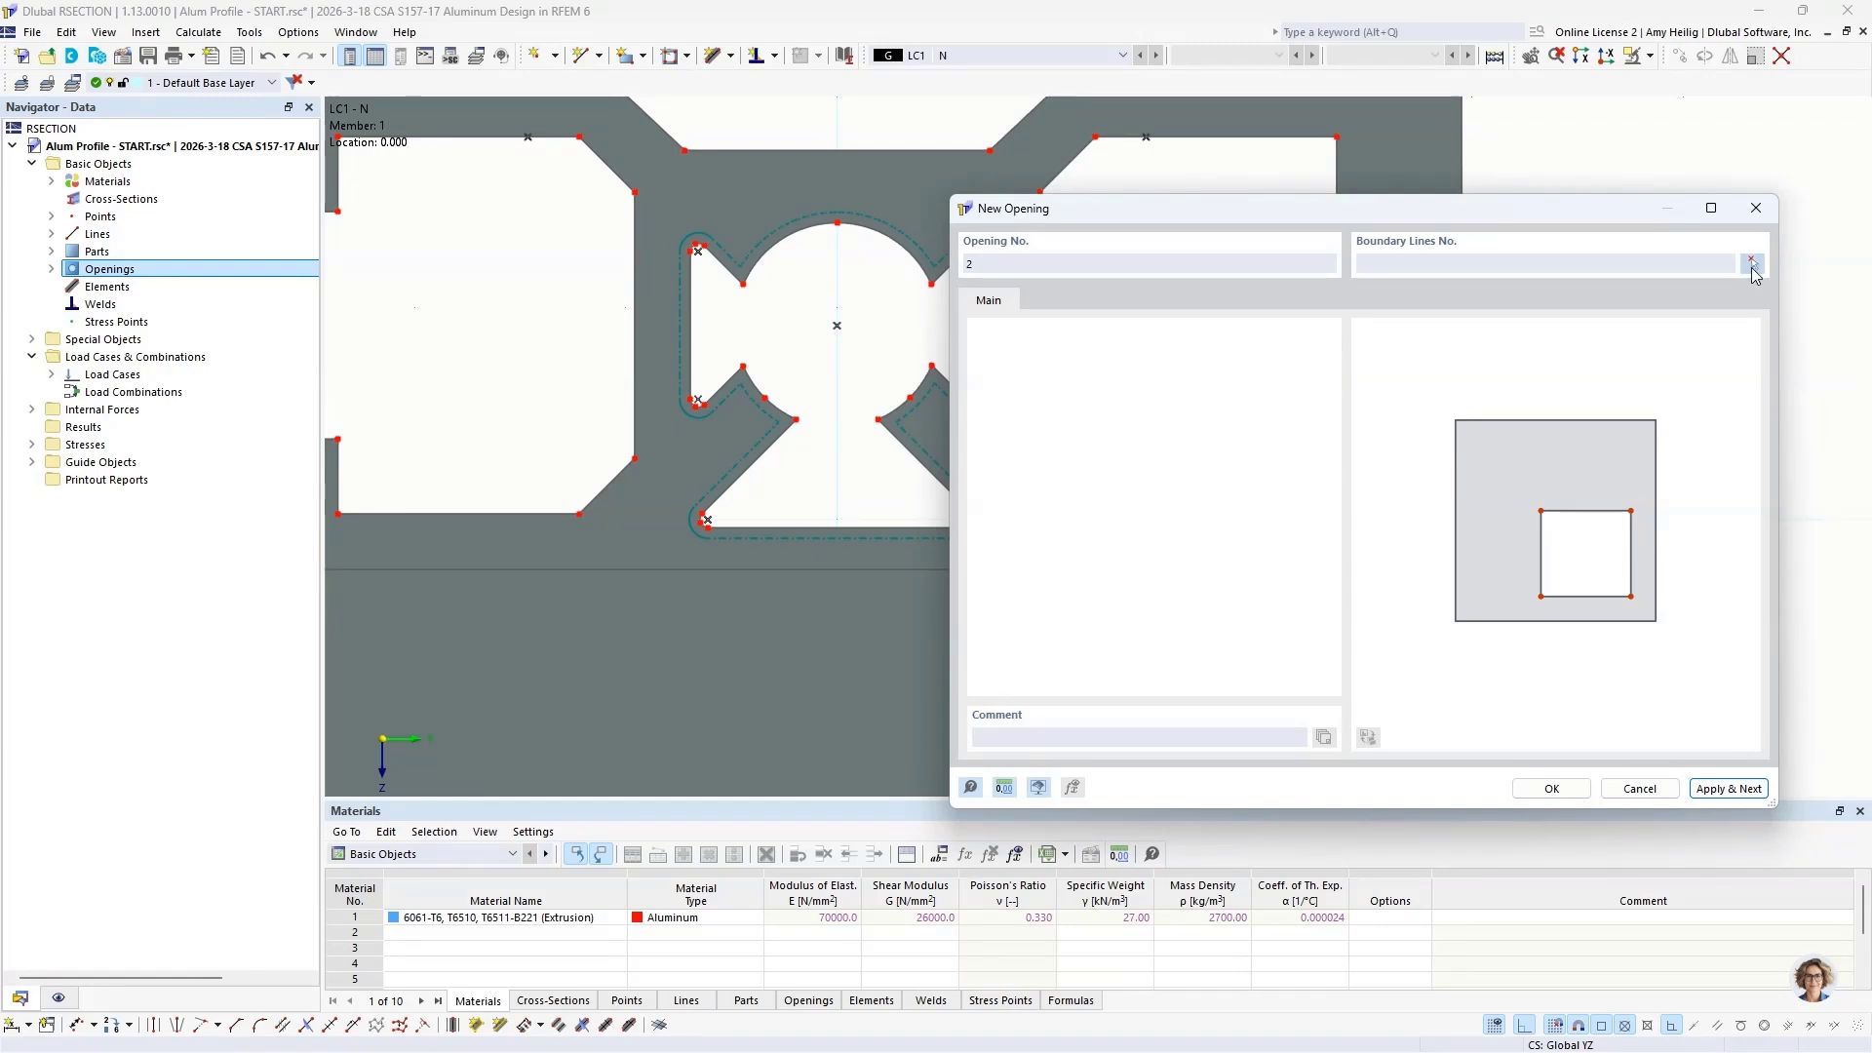
Step: Create a second opening bounded by the inner outline of the large rectangular chamber
{"action": "left_click", "coordinate": [1752, 265]}
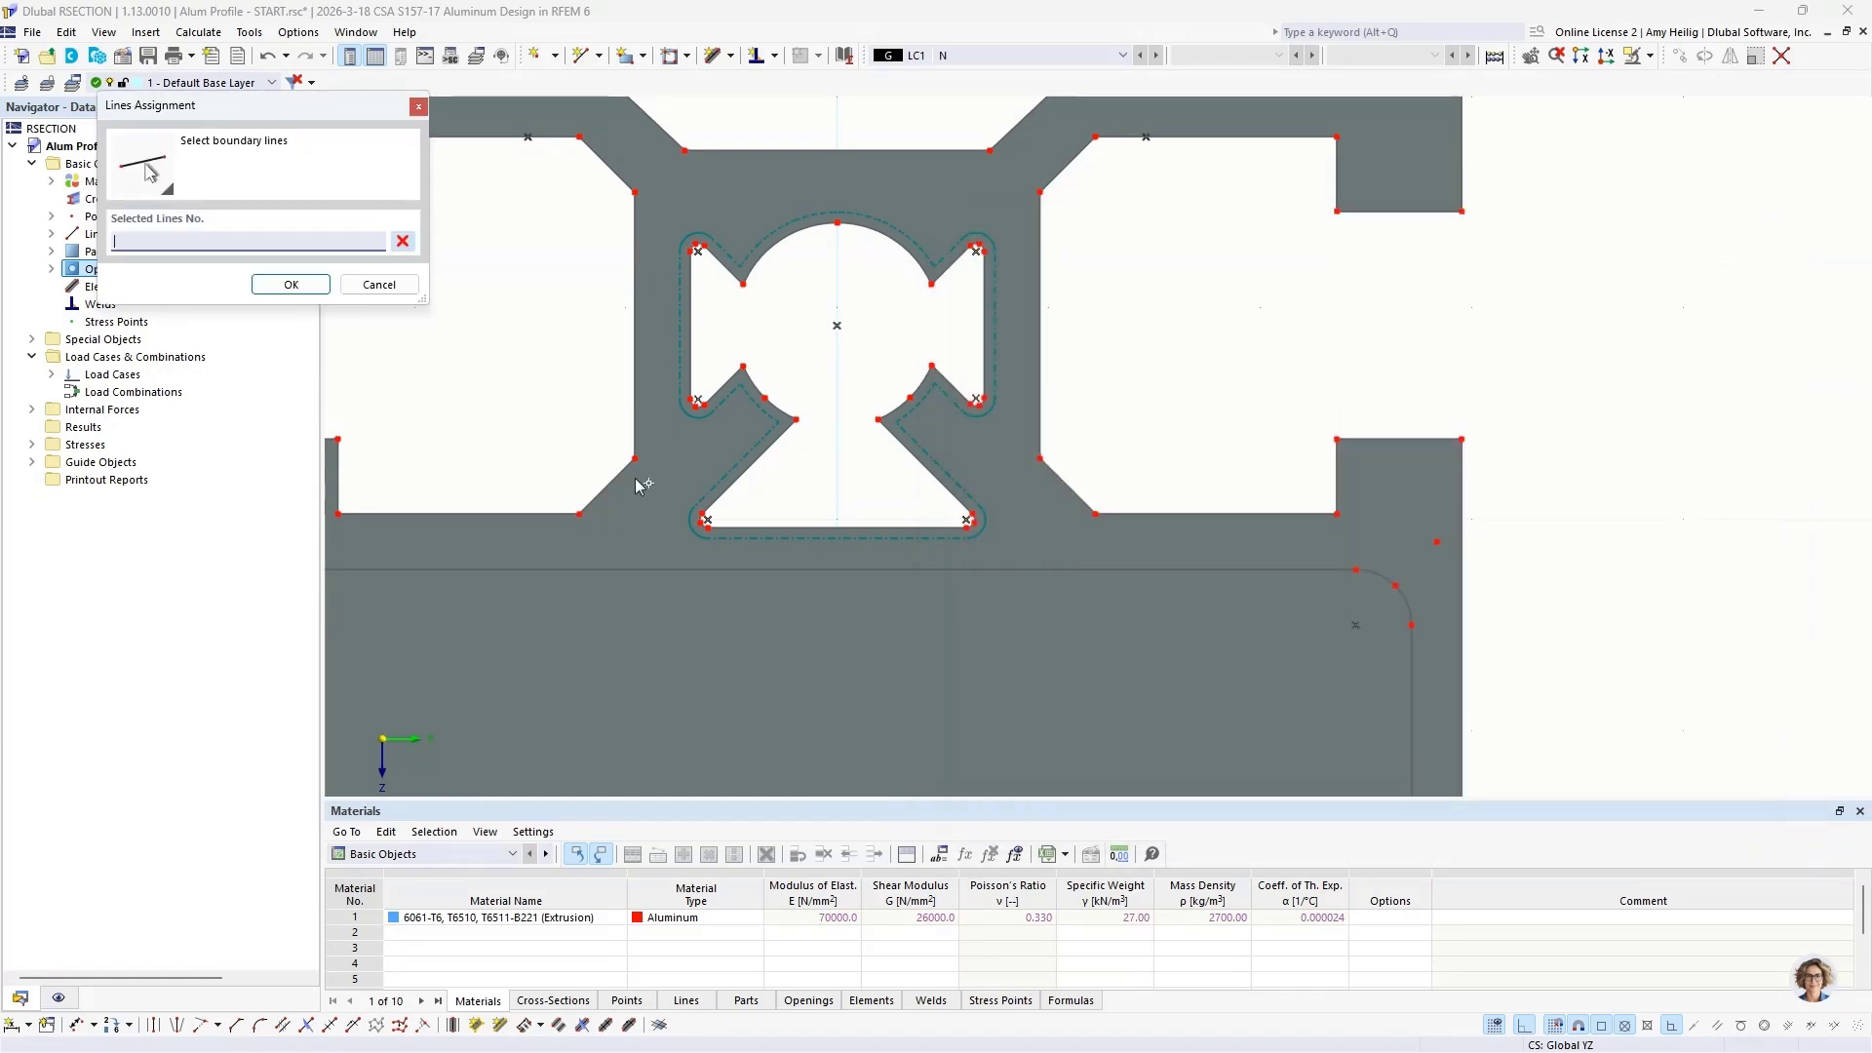
{"action": "scroll", "coordinate": [628, 482], "scroll_direction": "down", "scroll_amount": 2}
{"action": "middle_click_drag", "start_coordinate": [714, 593], "coordinate": [980, 300]}
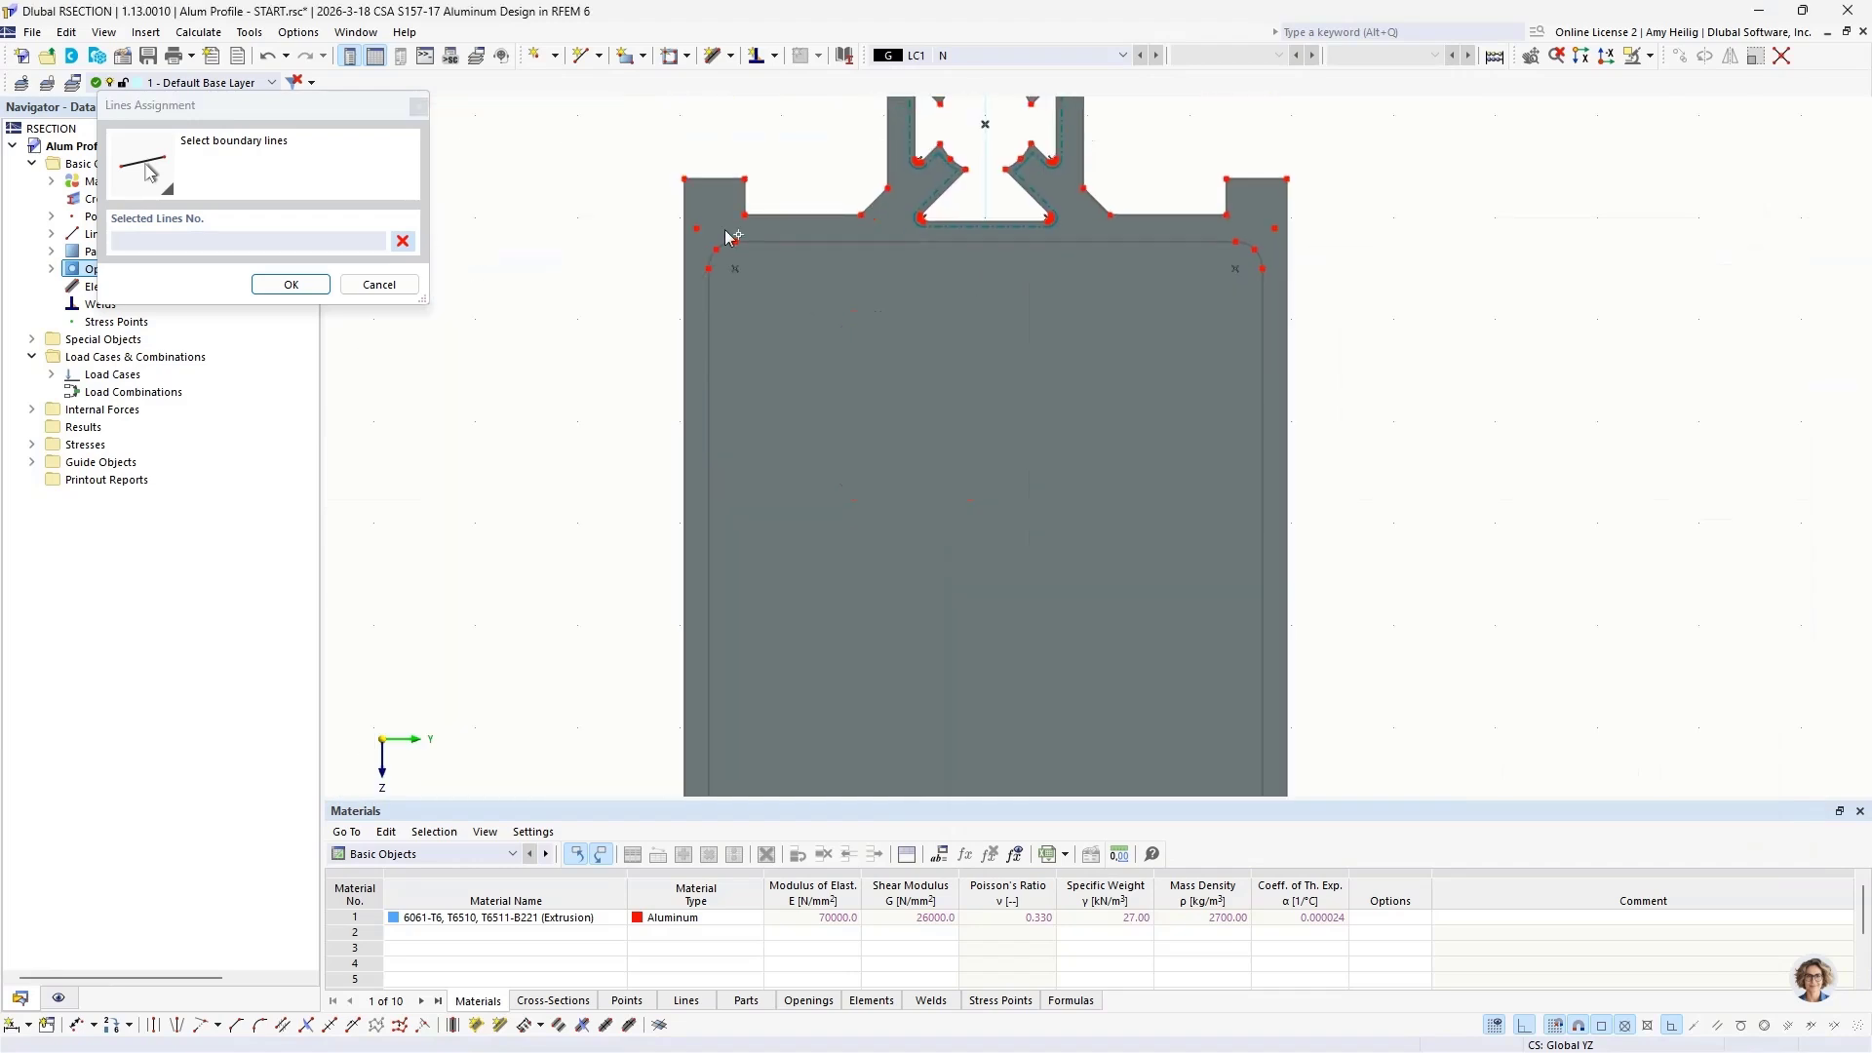
{"action": "left_click_drag", "start_coordinate": [709, 242], "coordinate": [1273, 762]}
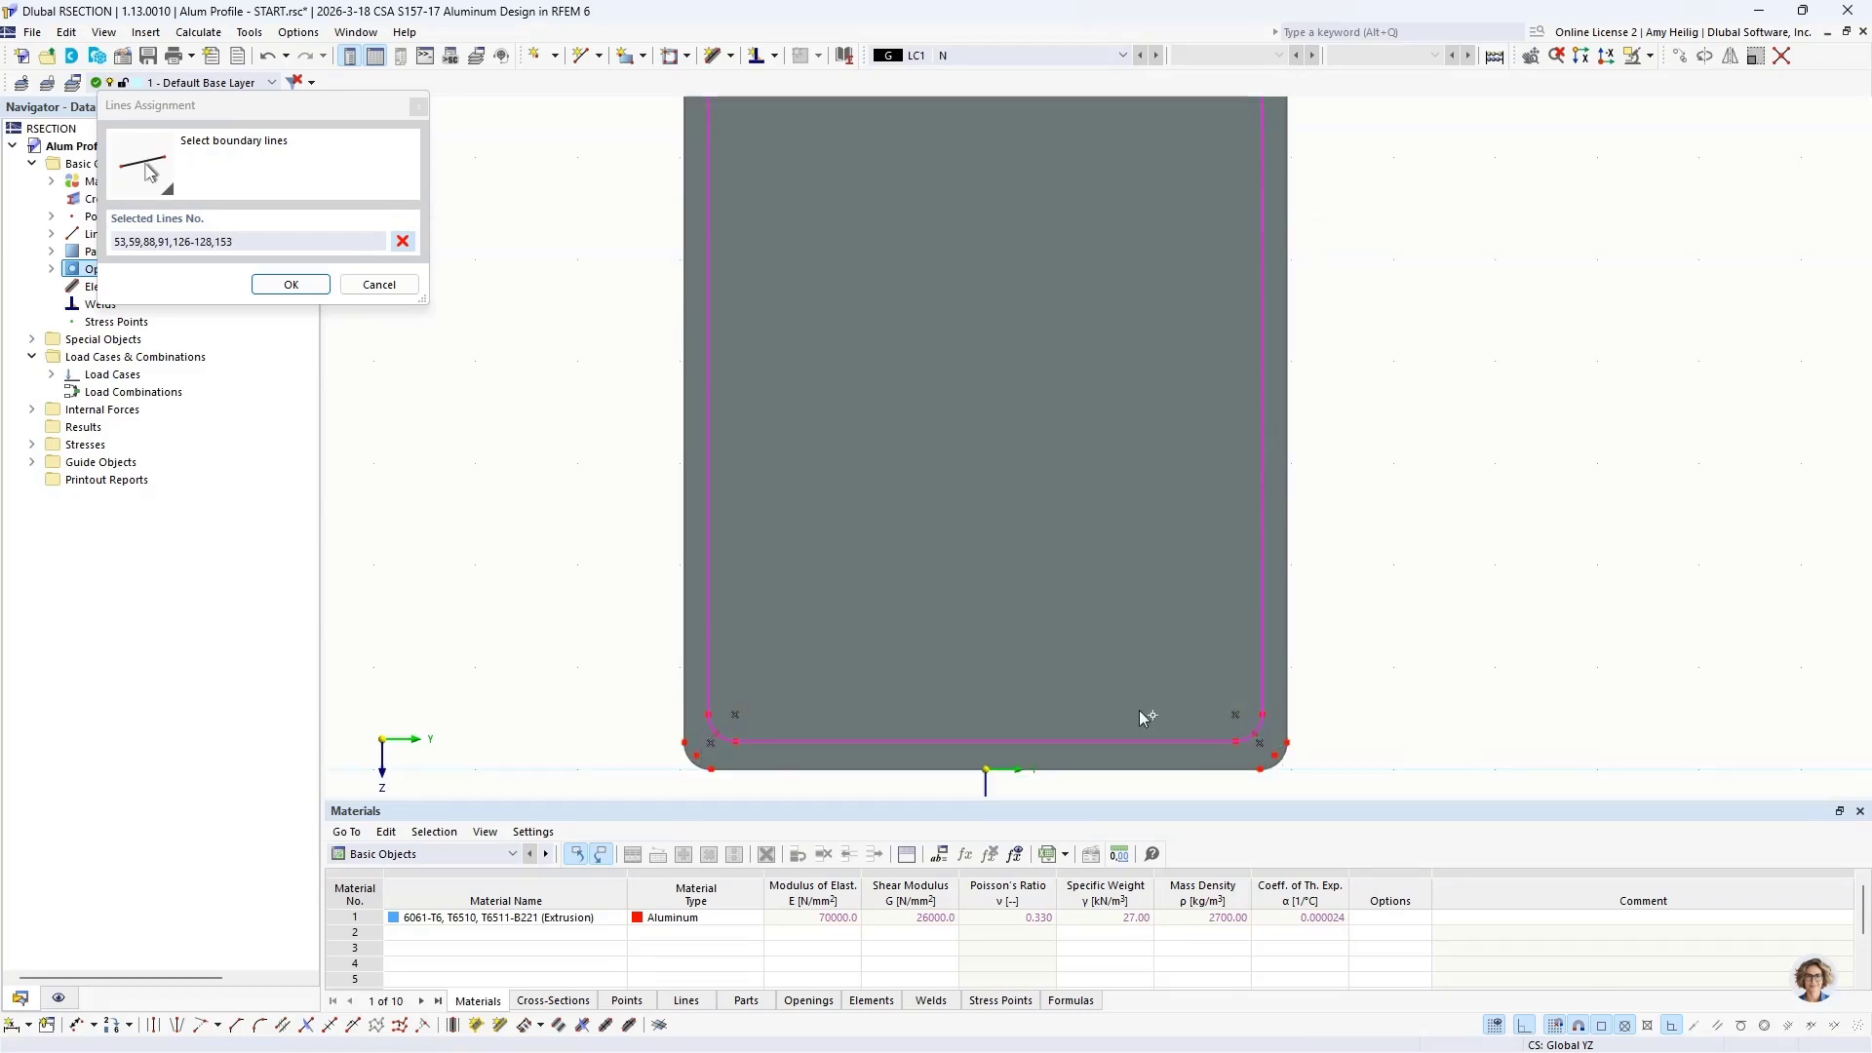
{"action": "left_click", "coordinate": [291, 284]}
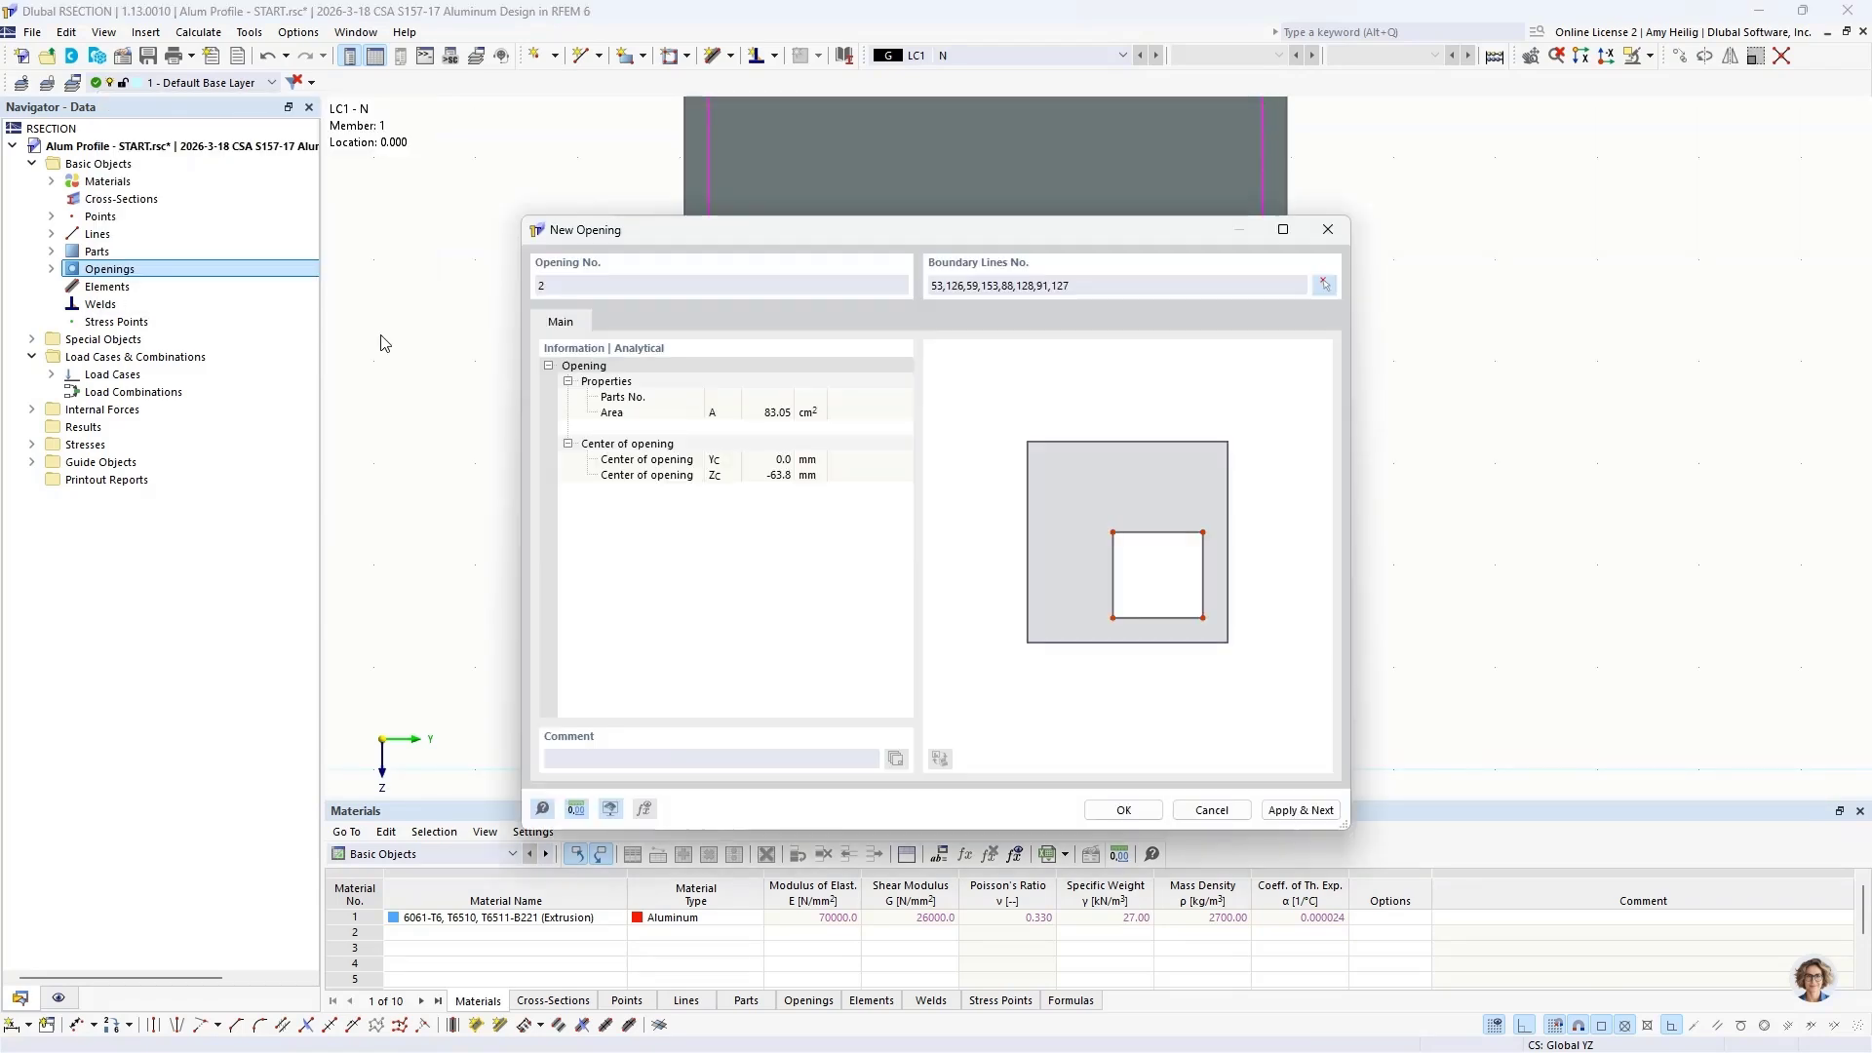
{"action": "left_click", "coordinate": [1123, 810]}
{"action": "scroll", "coordinate": [1192, 502], "scroll_direction": "down", "scroll_amount": 4}
{"action": "middle_click_drag", "start_coordinate": [1107, 446], "coordinate": [973, 596]}
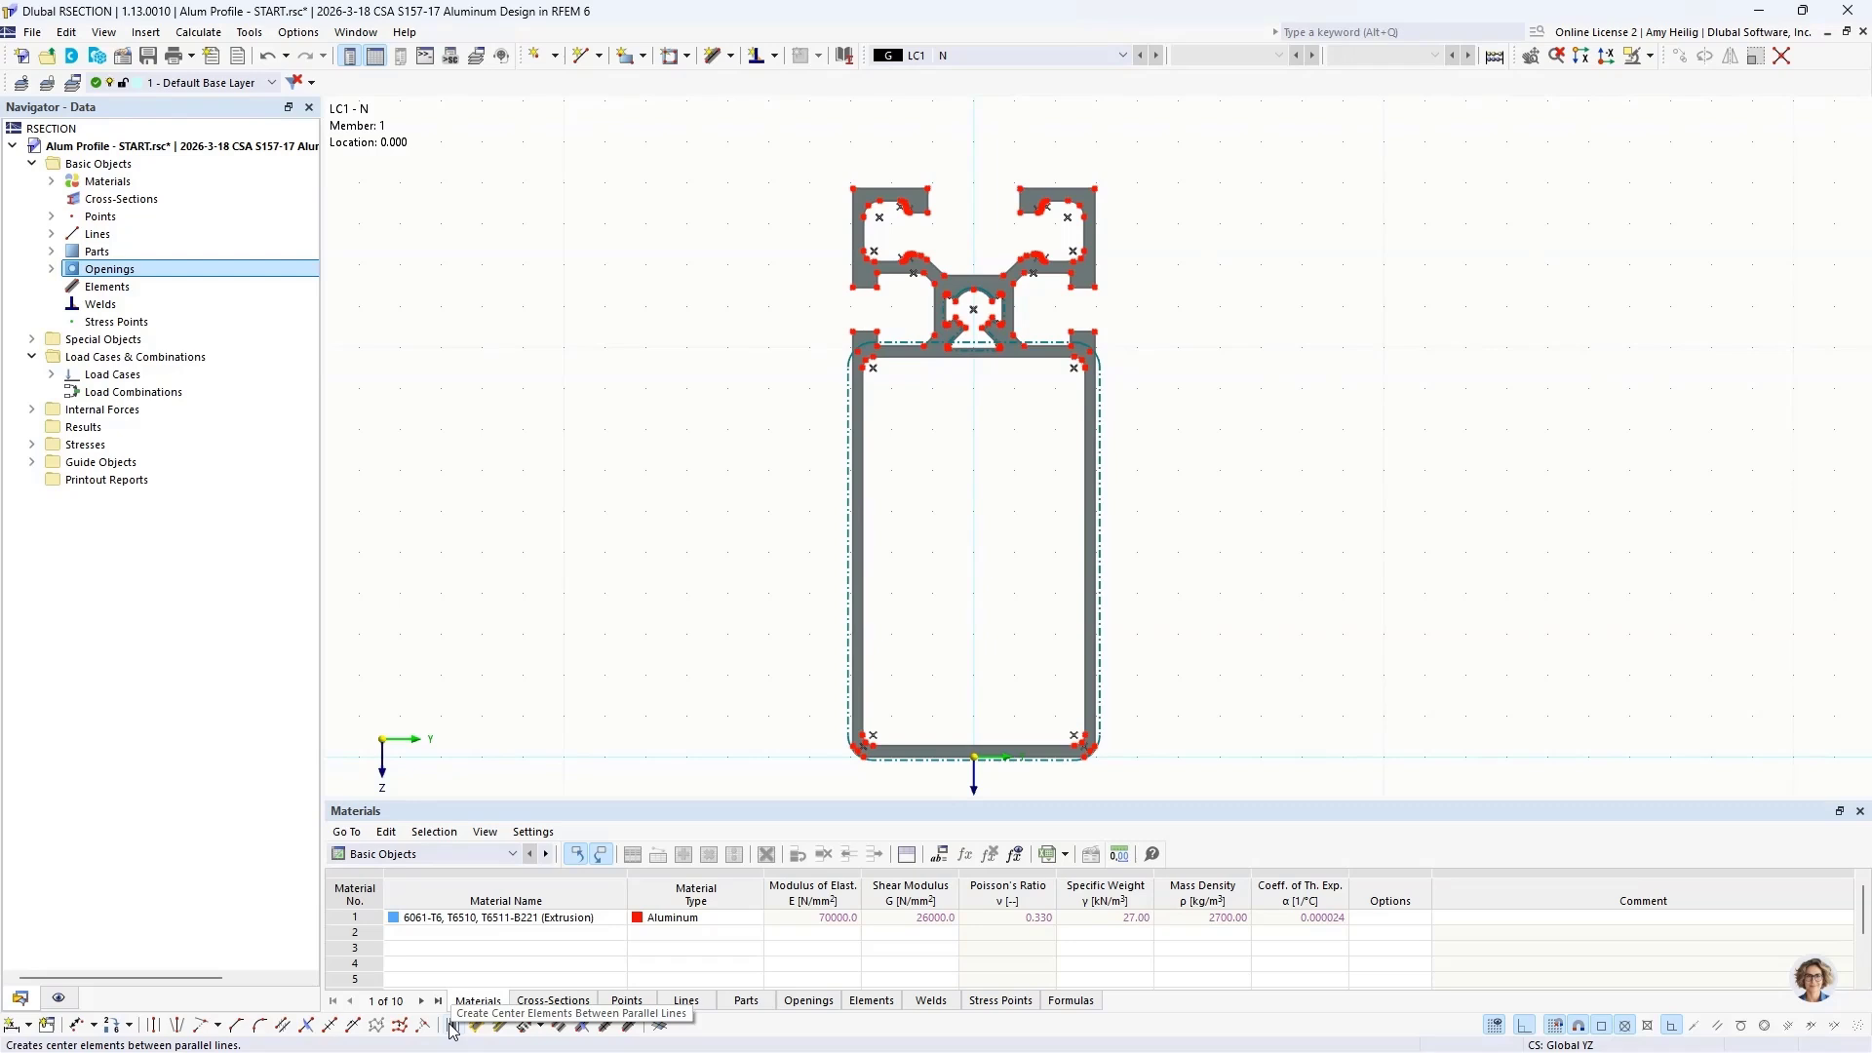
Step: Hide the parts and openings in the model display so only the profile's points and lines are shown
{"action": "left_click", "coordinate": [58, 998]}
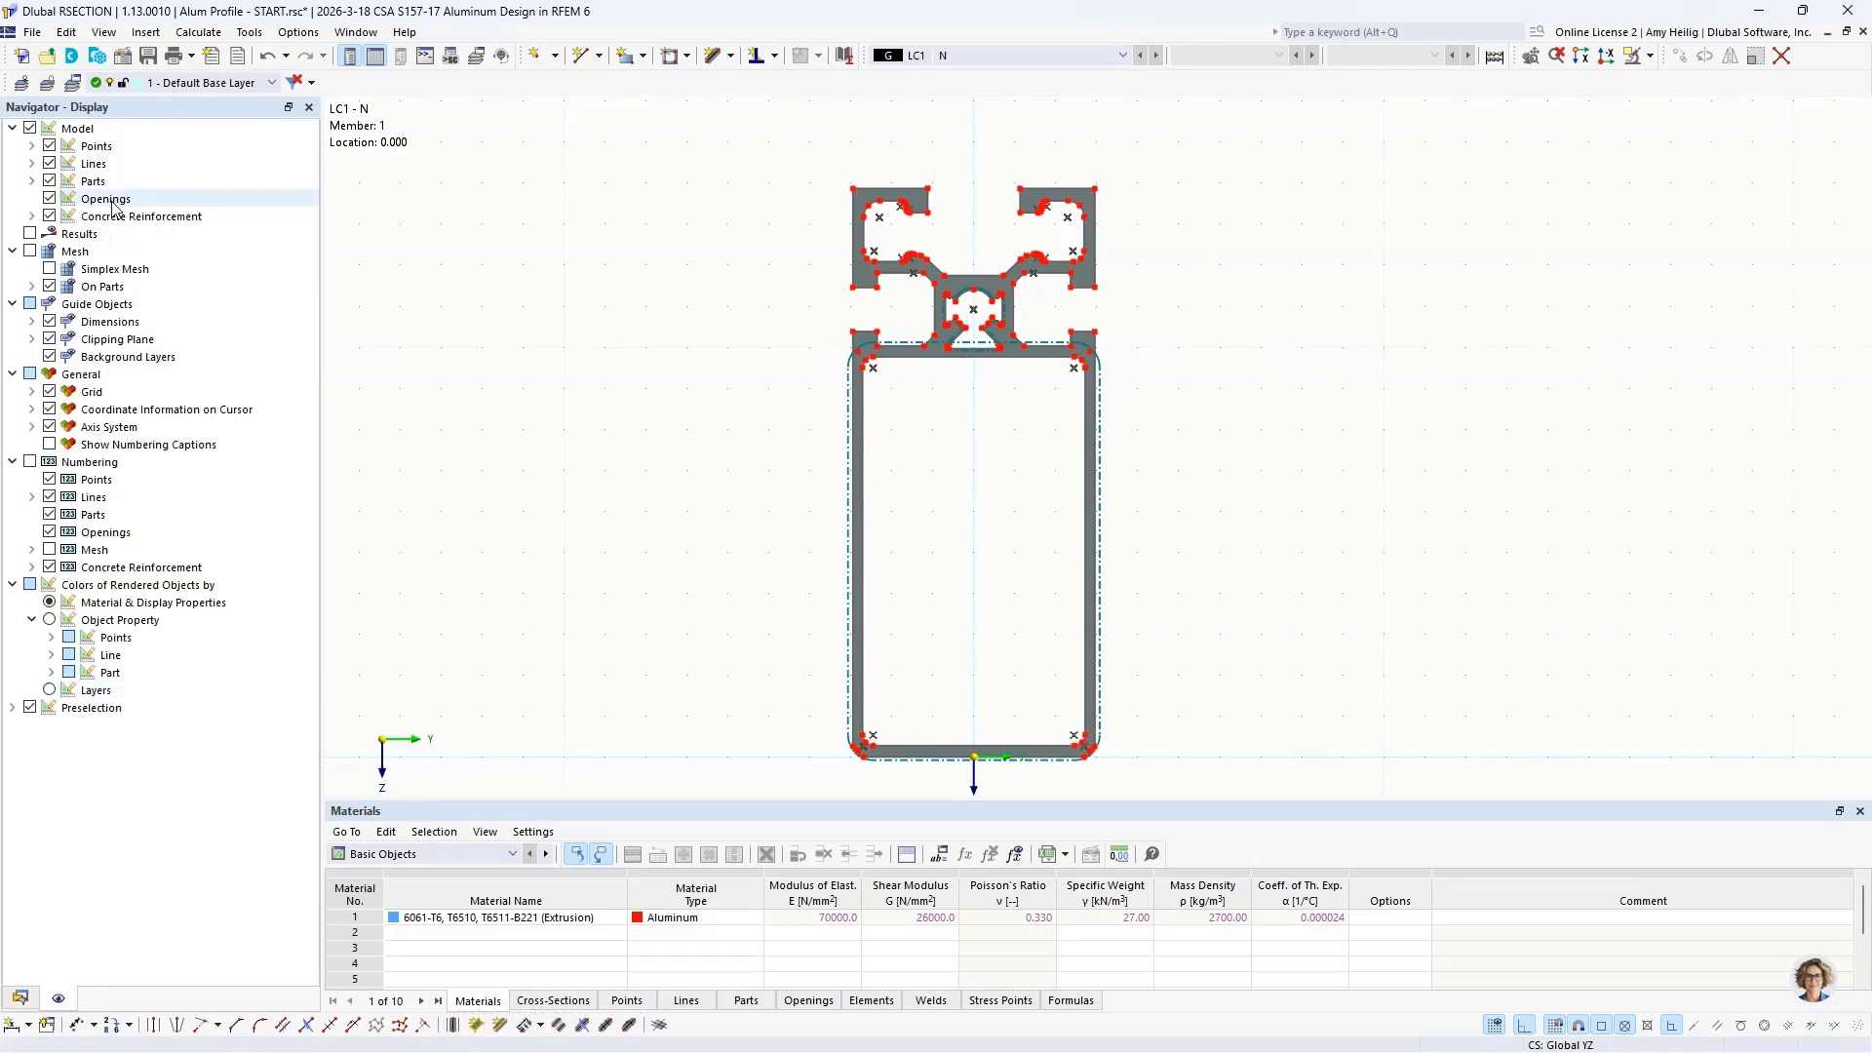
{"action": "left_click", "coordinate": [50, 183]}
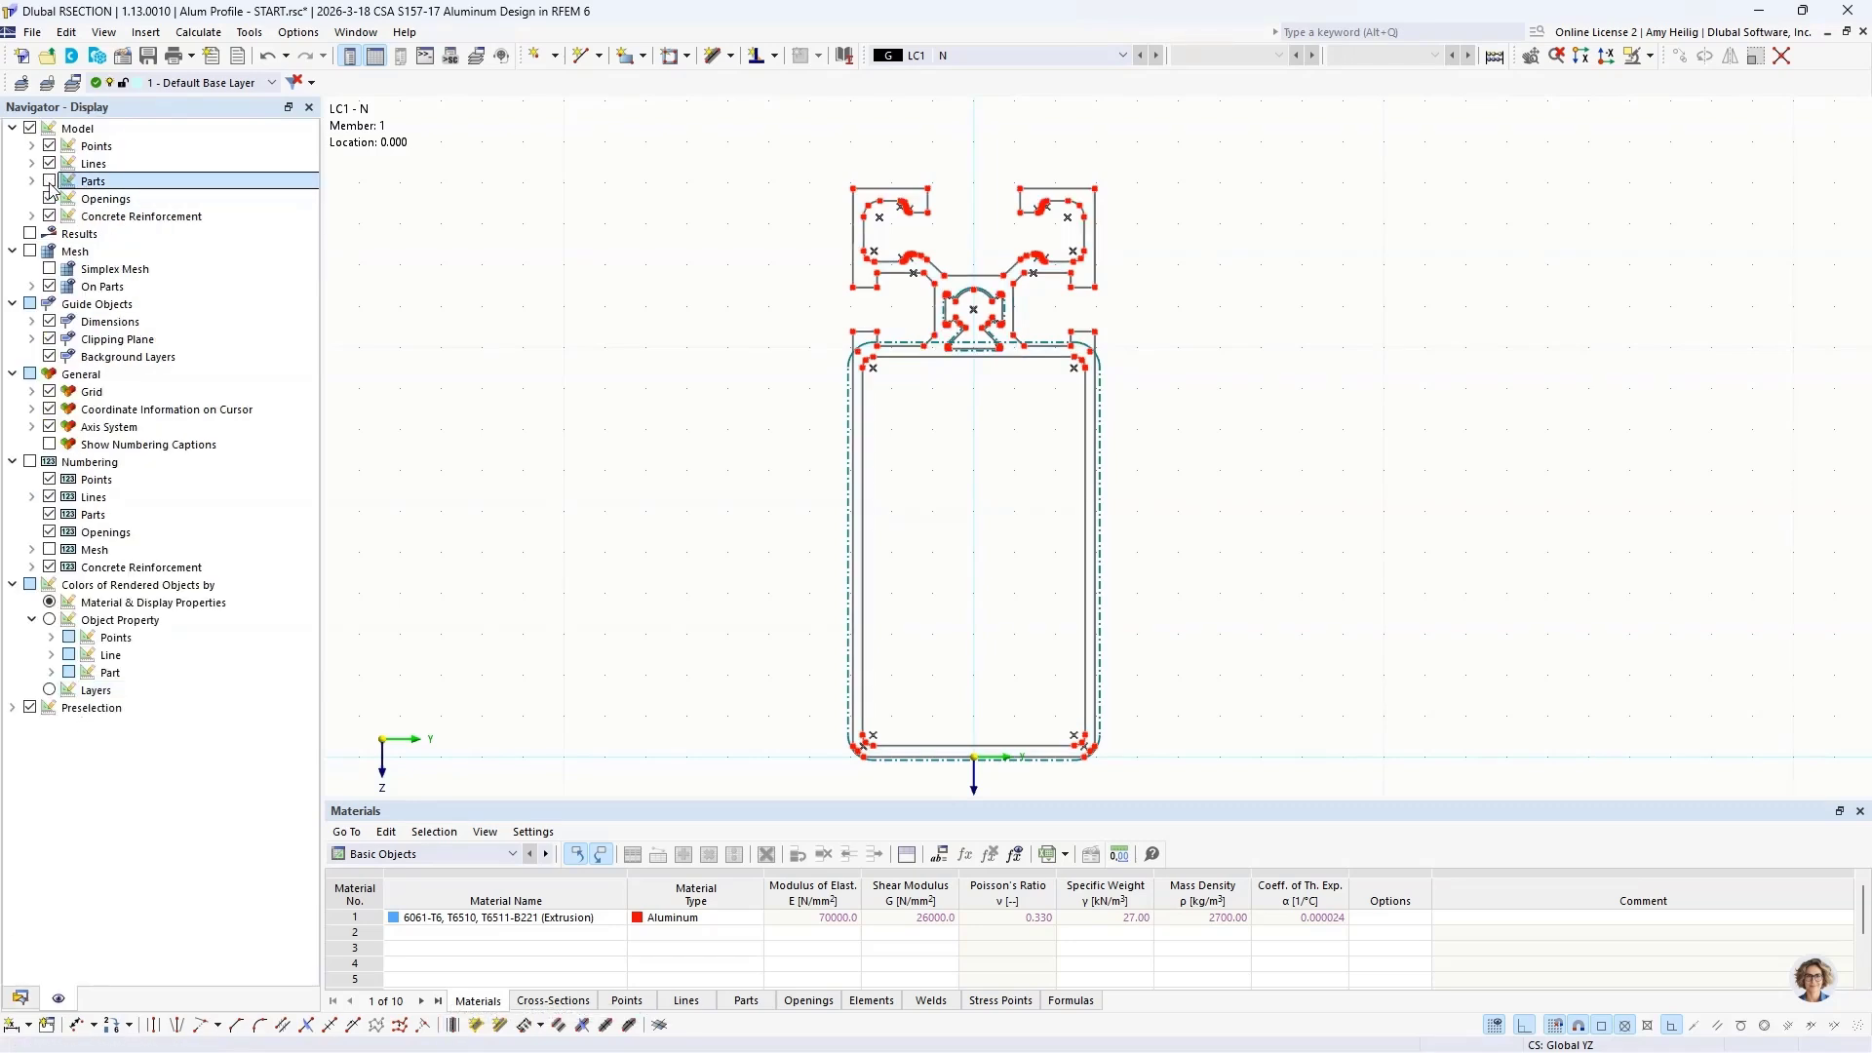
{"action": "left_click", "coordinate": [50, 199]}
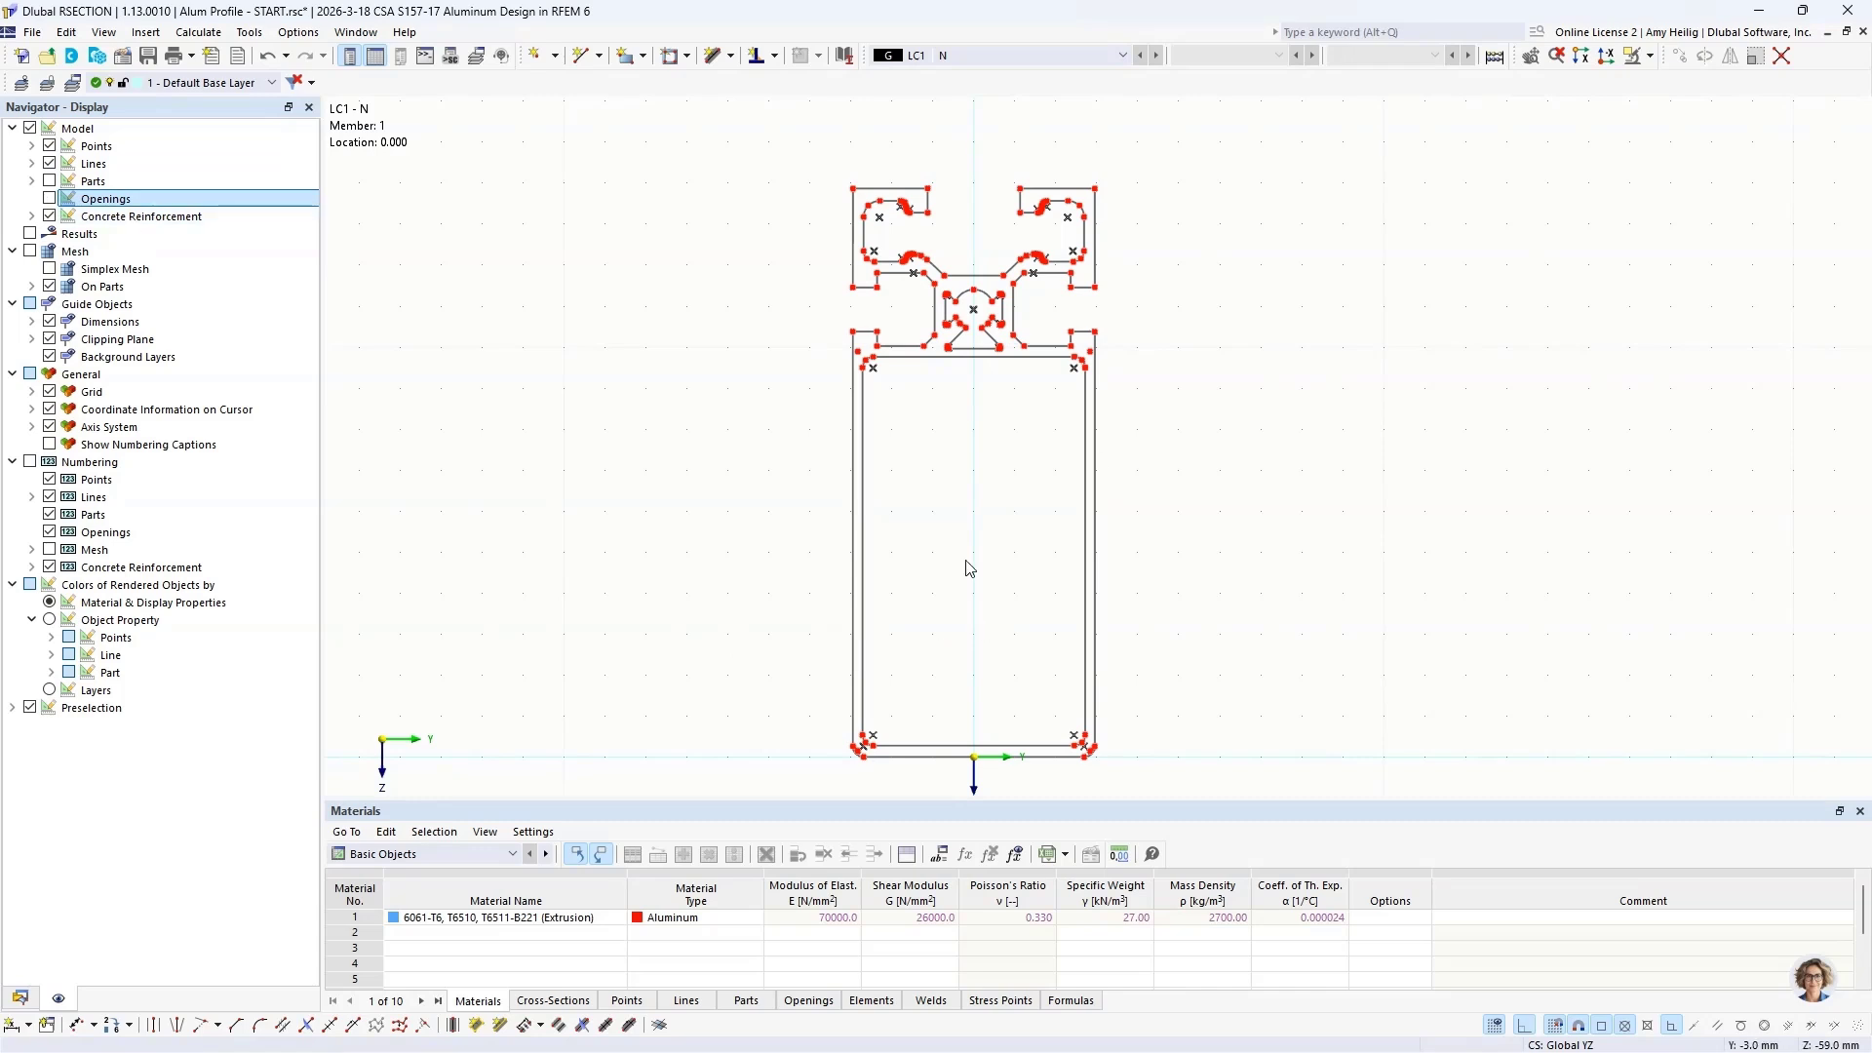
Step: Create 6061-T6 center elements between the parallel lines of the large chamber's lower wall and both side walls
{"action": "scroll", "coordinate": [973, 702], "scroll_direction": "up", "scroll_amount": 5}
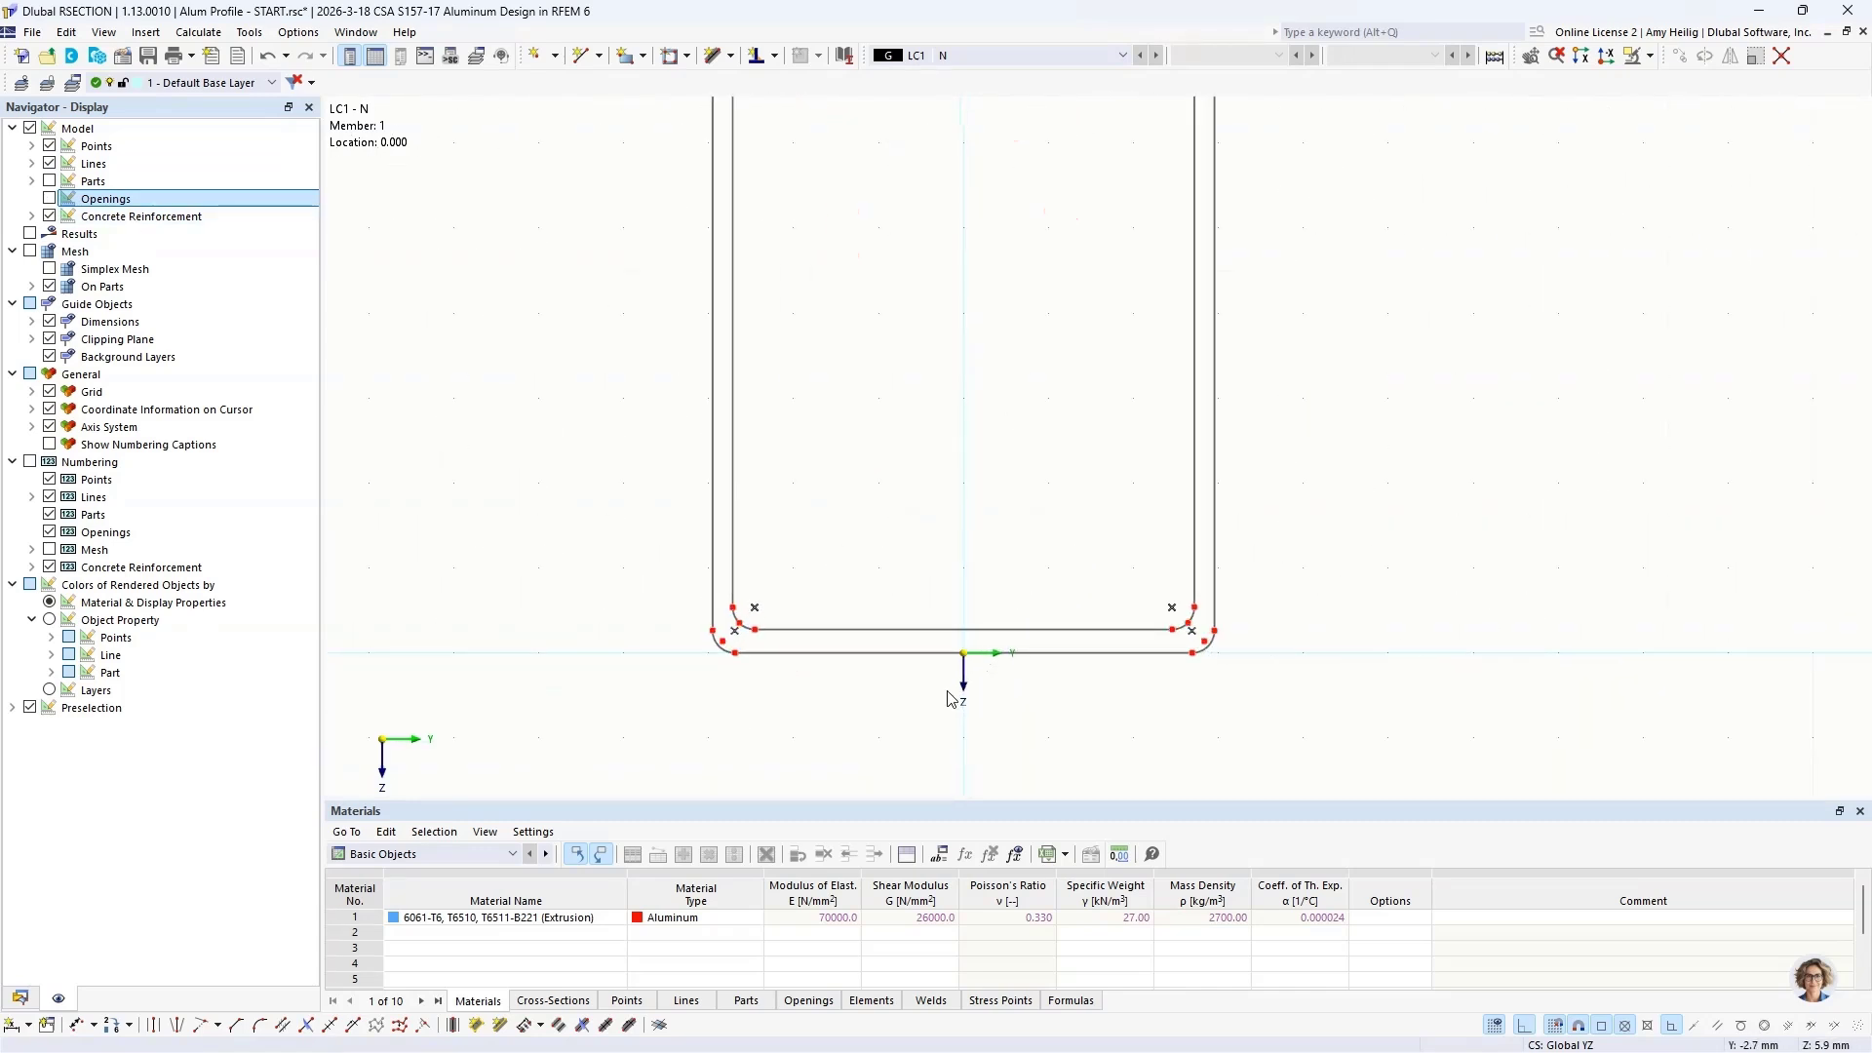
{"action": "scroll", "coordinate": [951, 698], "scroll_direction": "up", "scroll_amount": 4}
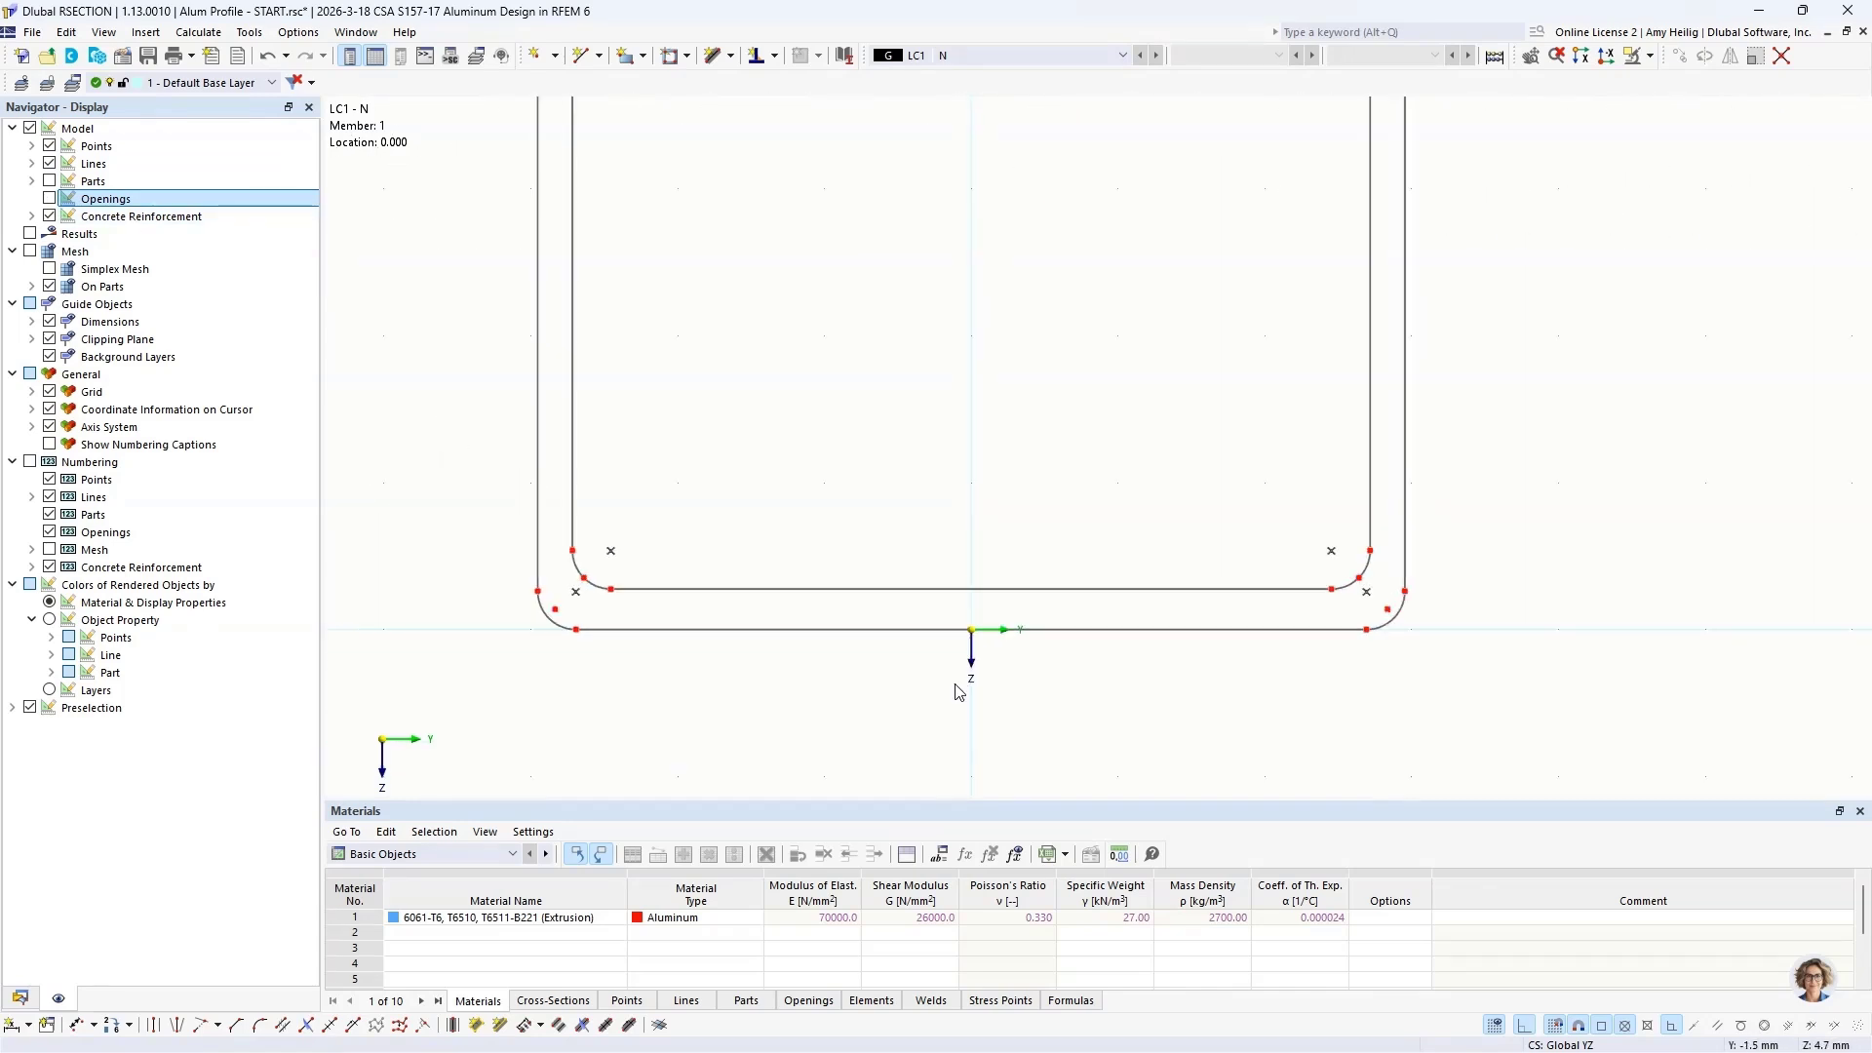
{"action": "left_click", "coordinate": [451, 1025]}
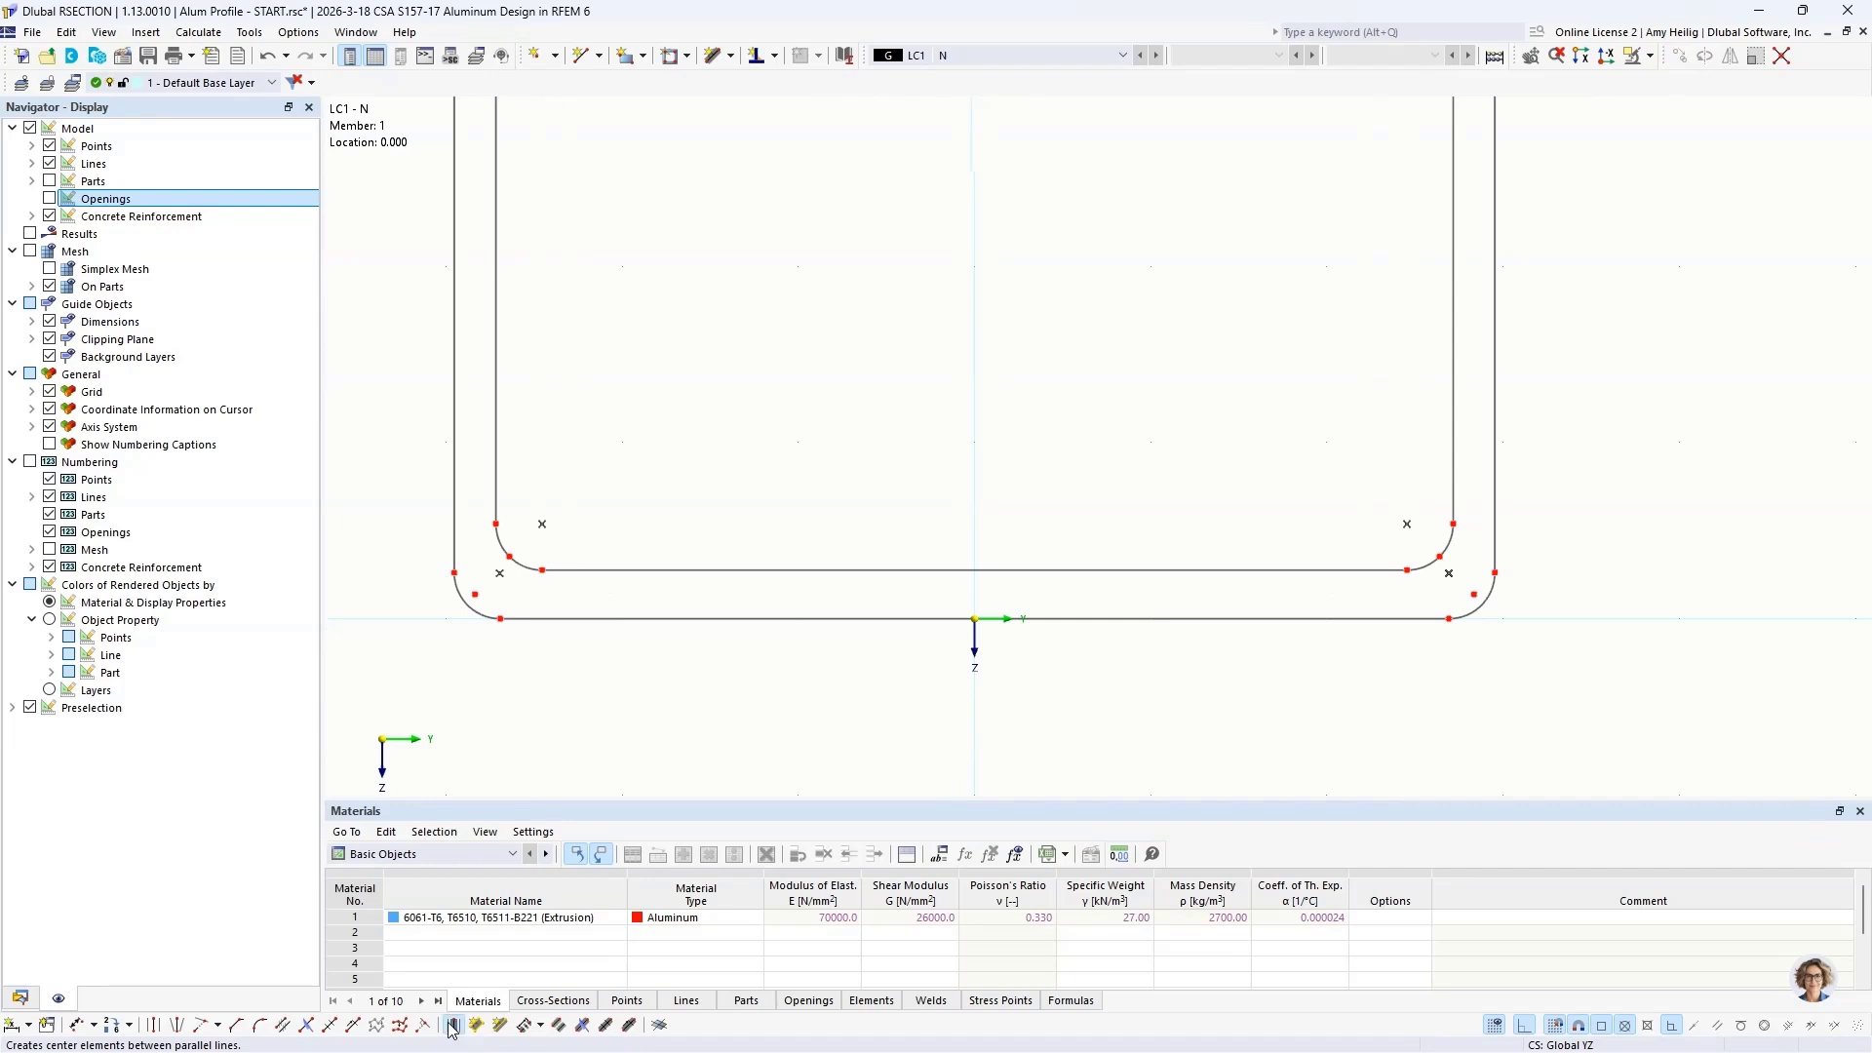
{"action": "left_click", "coordinate": [805, 617]}
{"action": "left_click", "coordinate": [801, 571]}
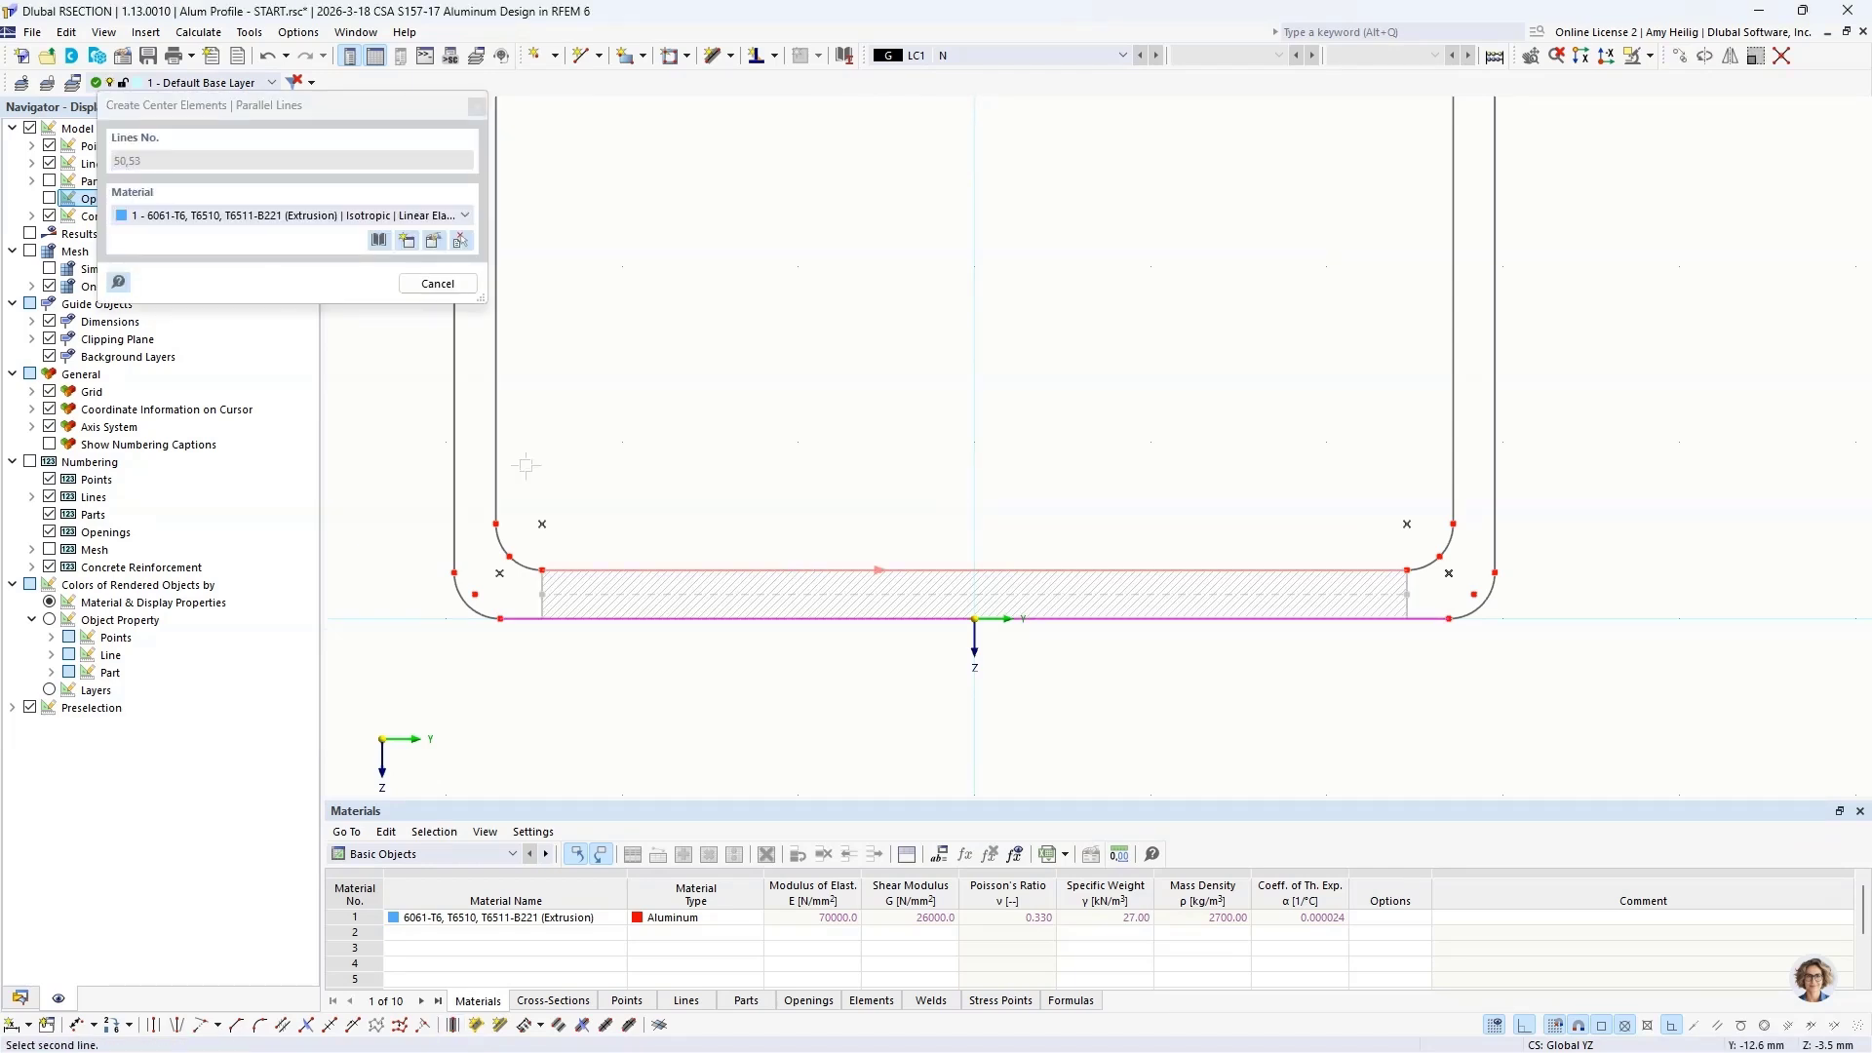
{"action": "left_click", "coordinate": [495, 440]}
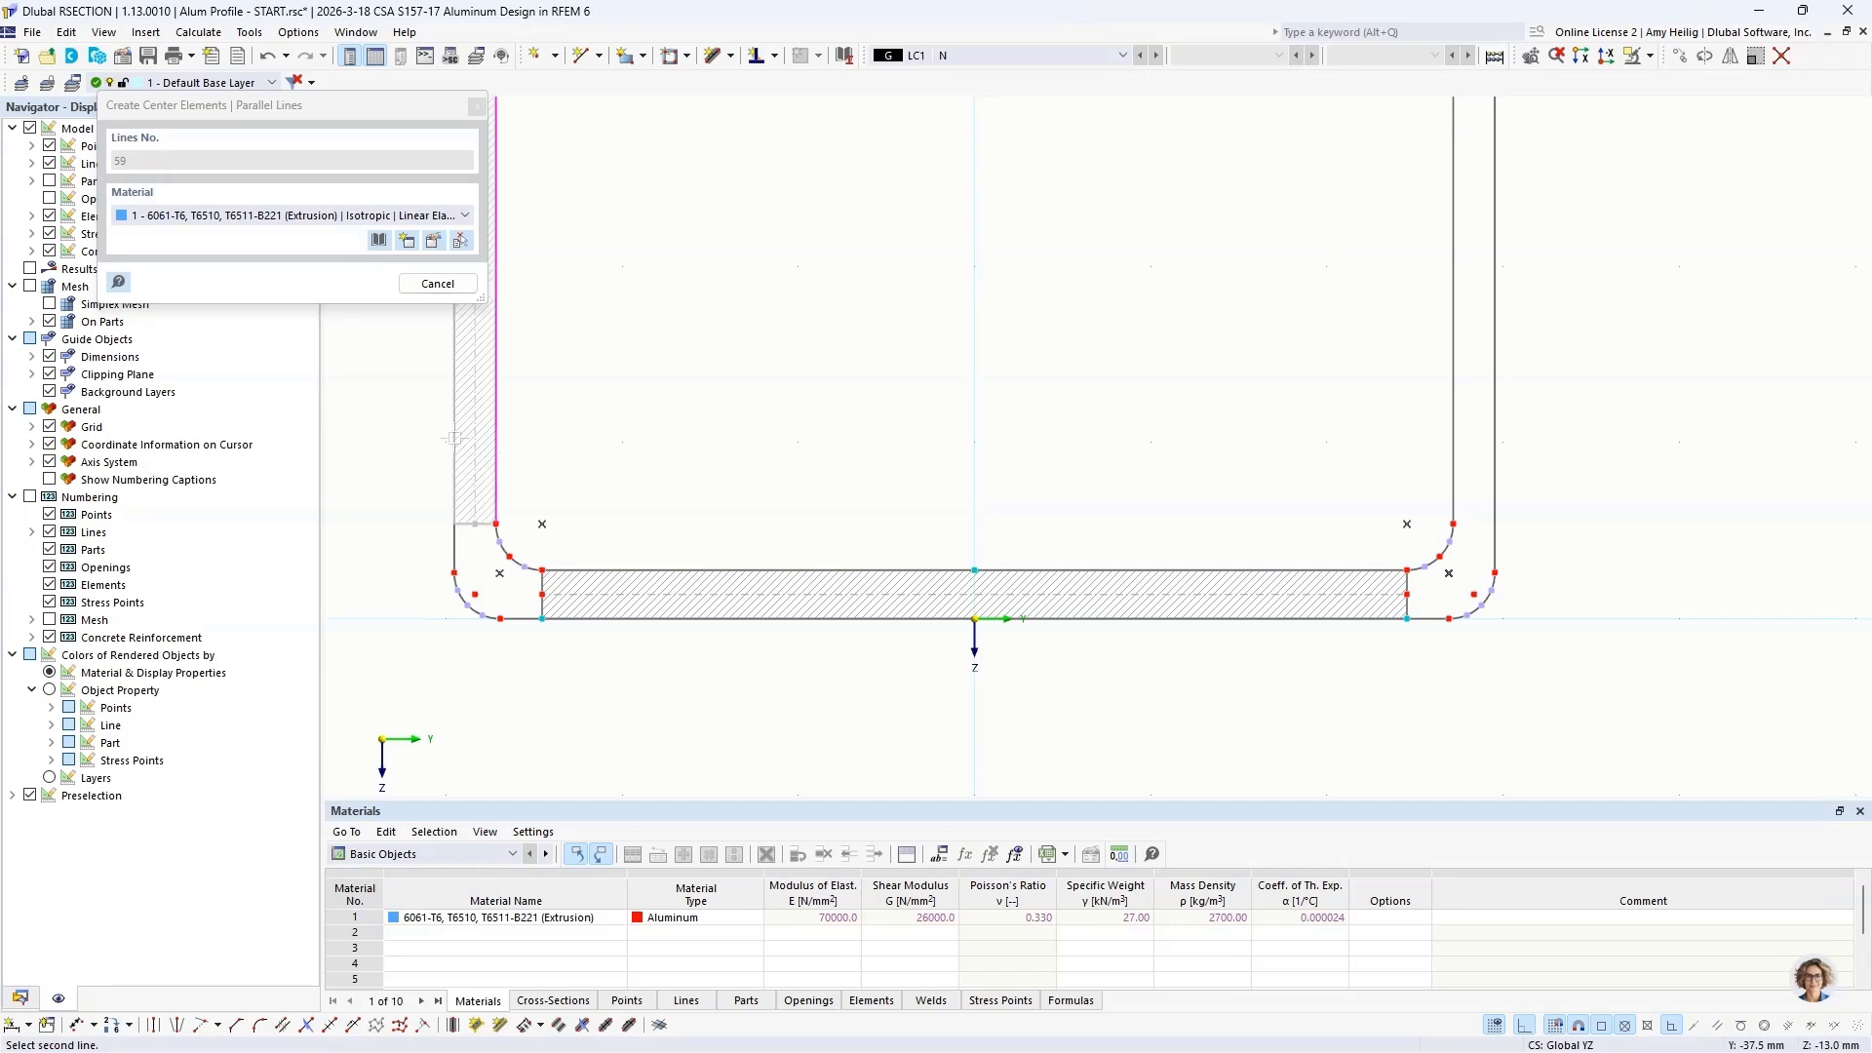
{"action": "left_click", "coordinate": [455, 438]}
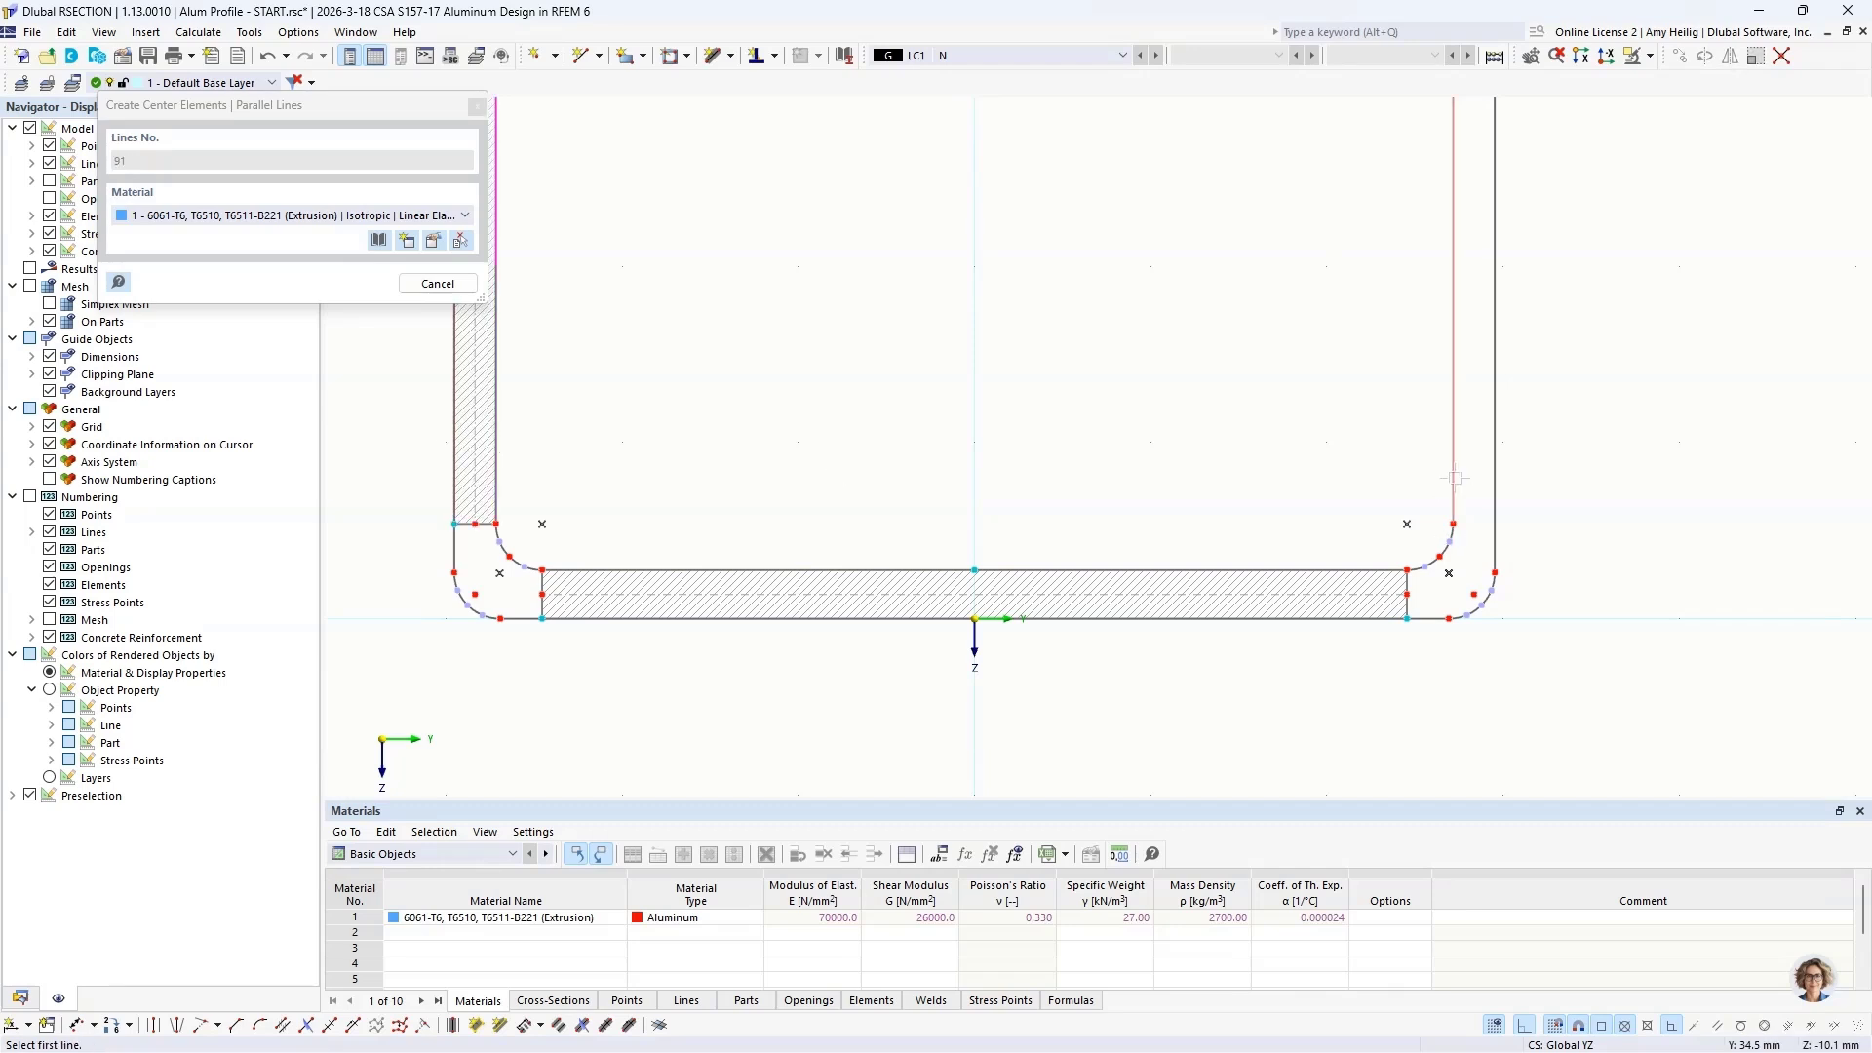
{"action": "left_click", "coordinate": [1495, 480]}
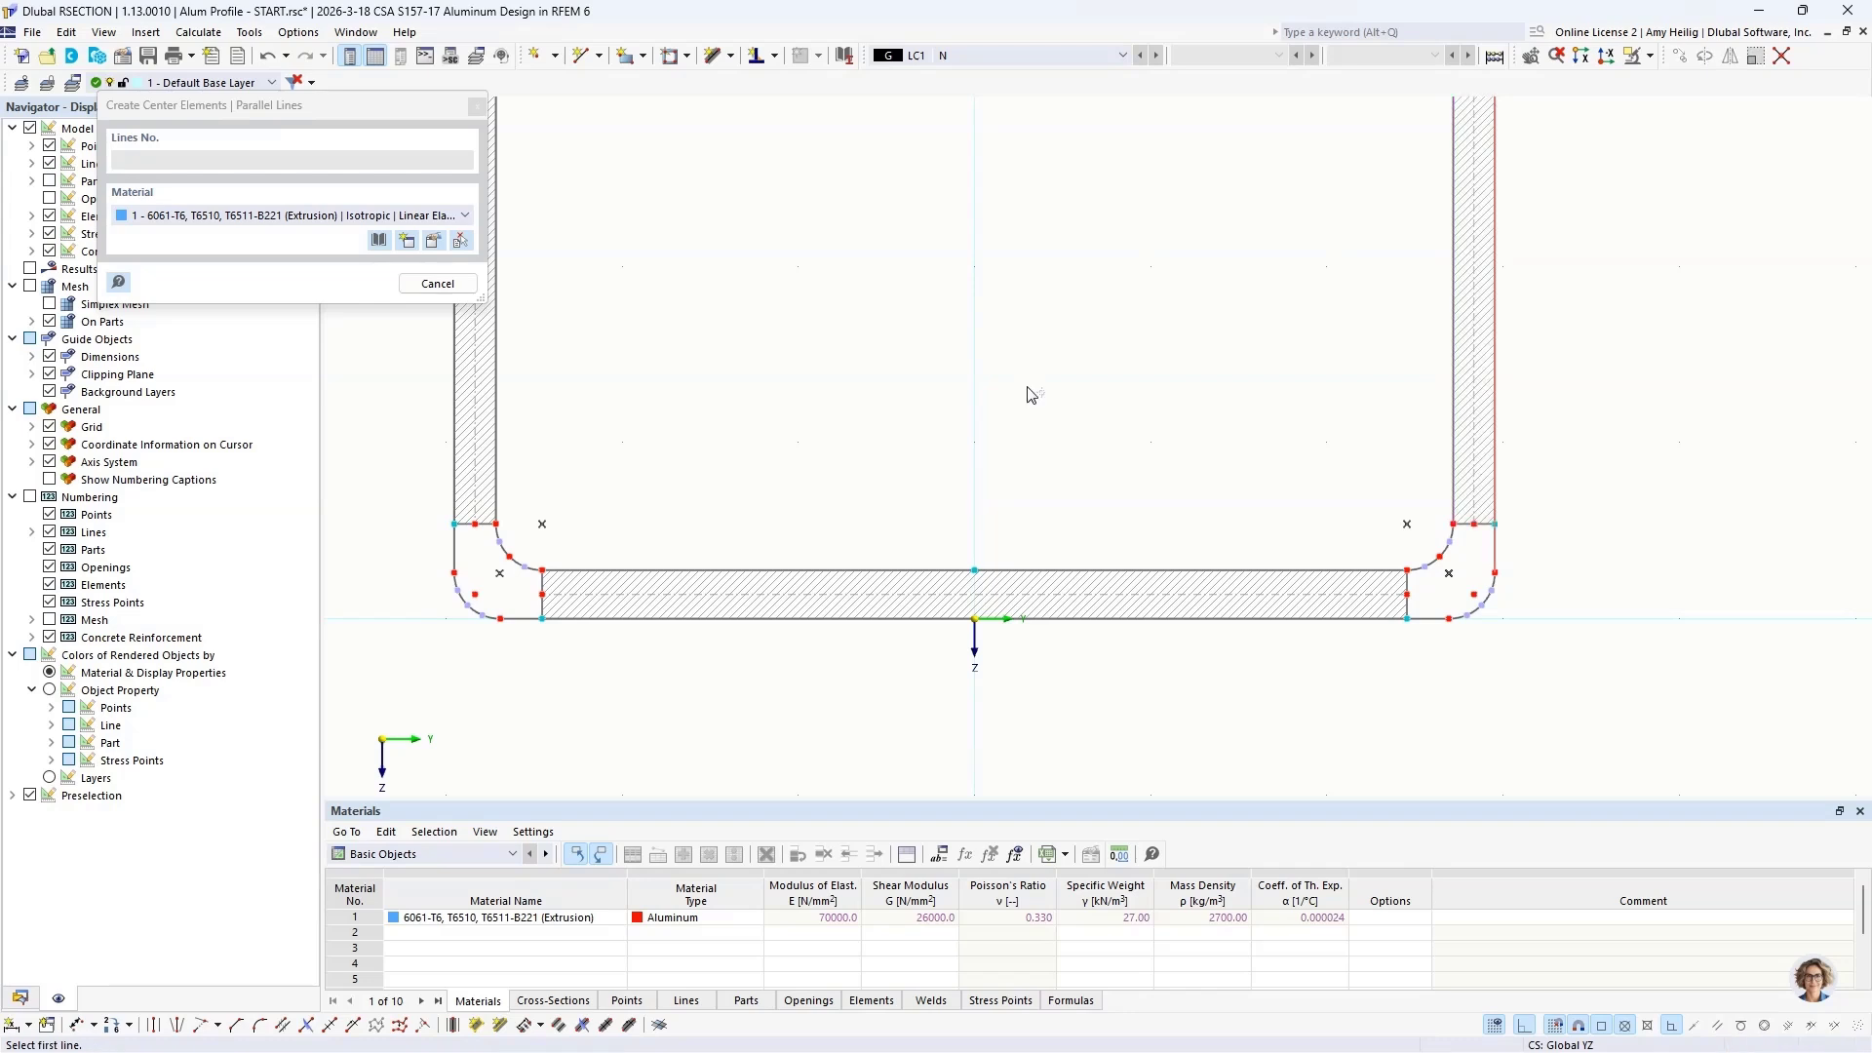
Step: Create a center element between the large chamber's inner upper line and the parallel outer line at the left of the upper wall
{"action": "scroll", "coordinate": [1032, 395], "scroll_direction": "down", "scroll_amount": 4}
{"action": "middle_click_drag", "start_coordinate": [1037, 401], "coordinate": [965, 660]}
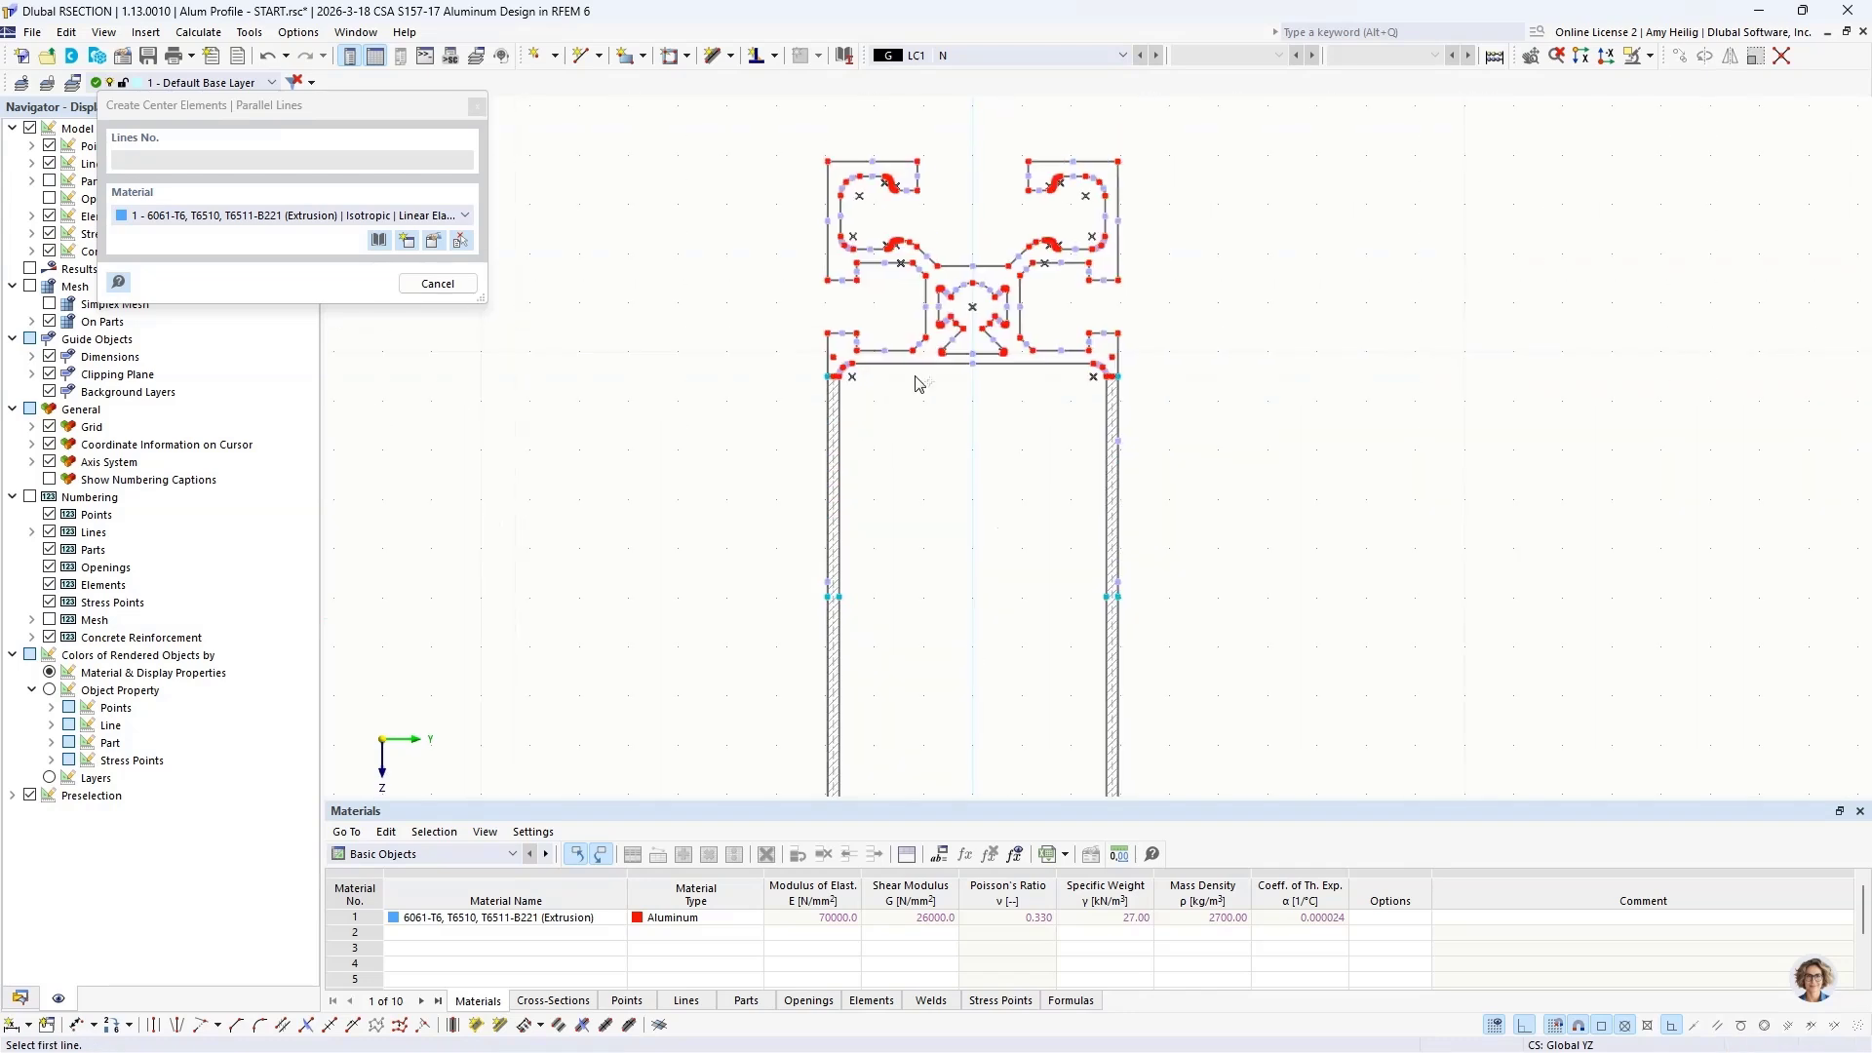
{"action": "scroll", "coordinate": [917, 383], "scroll_direction": "up", "scroll_amount": 3}
{"action": "left_click", "coordinate": [899, 360]}
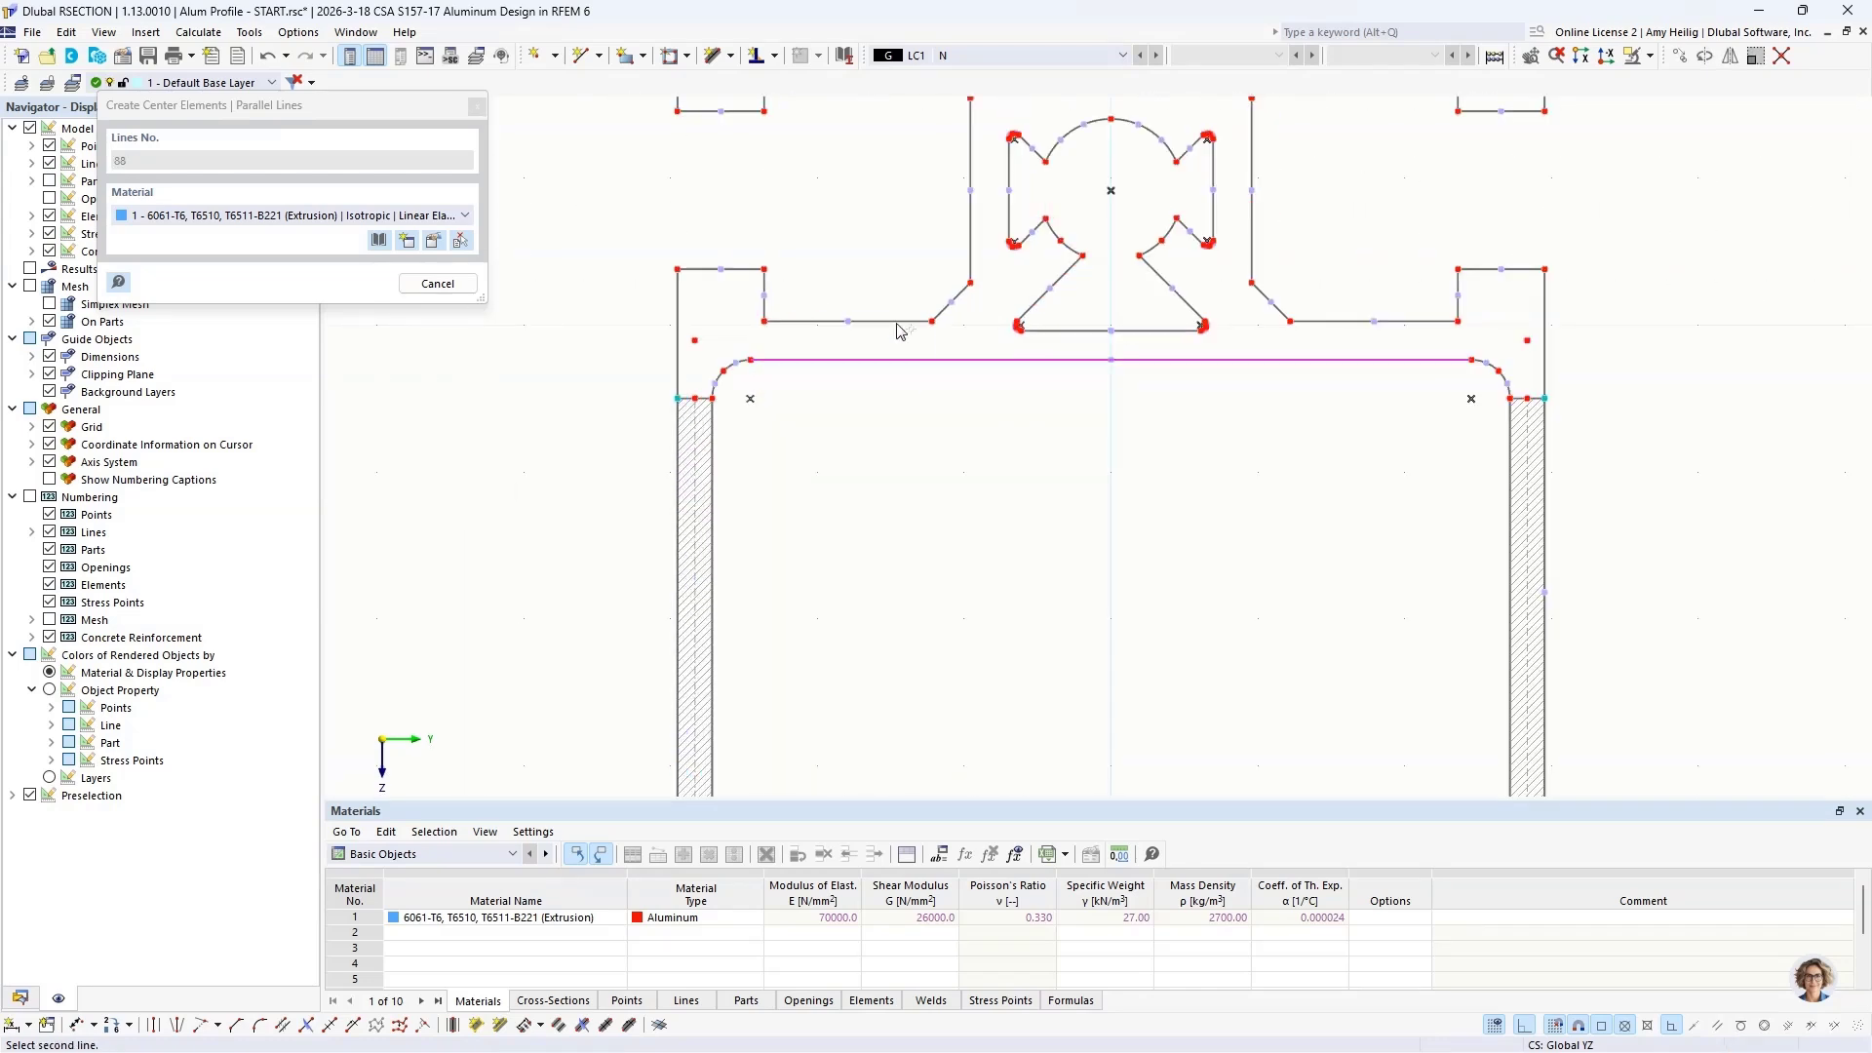
{"action": "left_click", "coordinate": [898, 323]}
{"action": "key", "text": "Escape"}
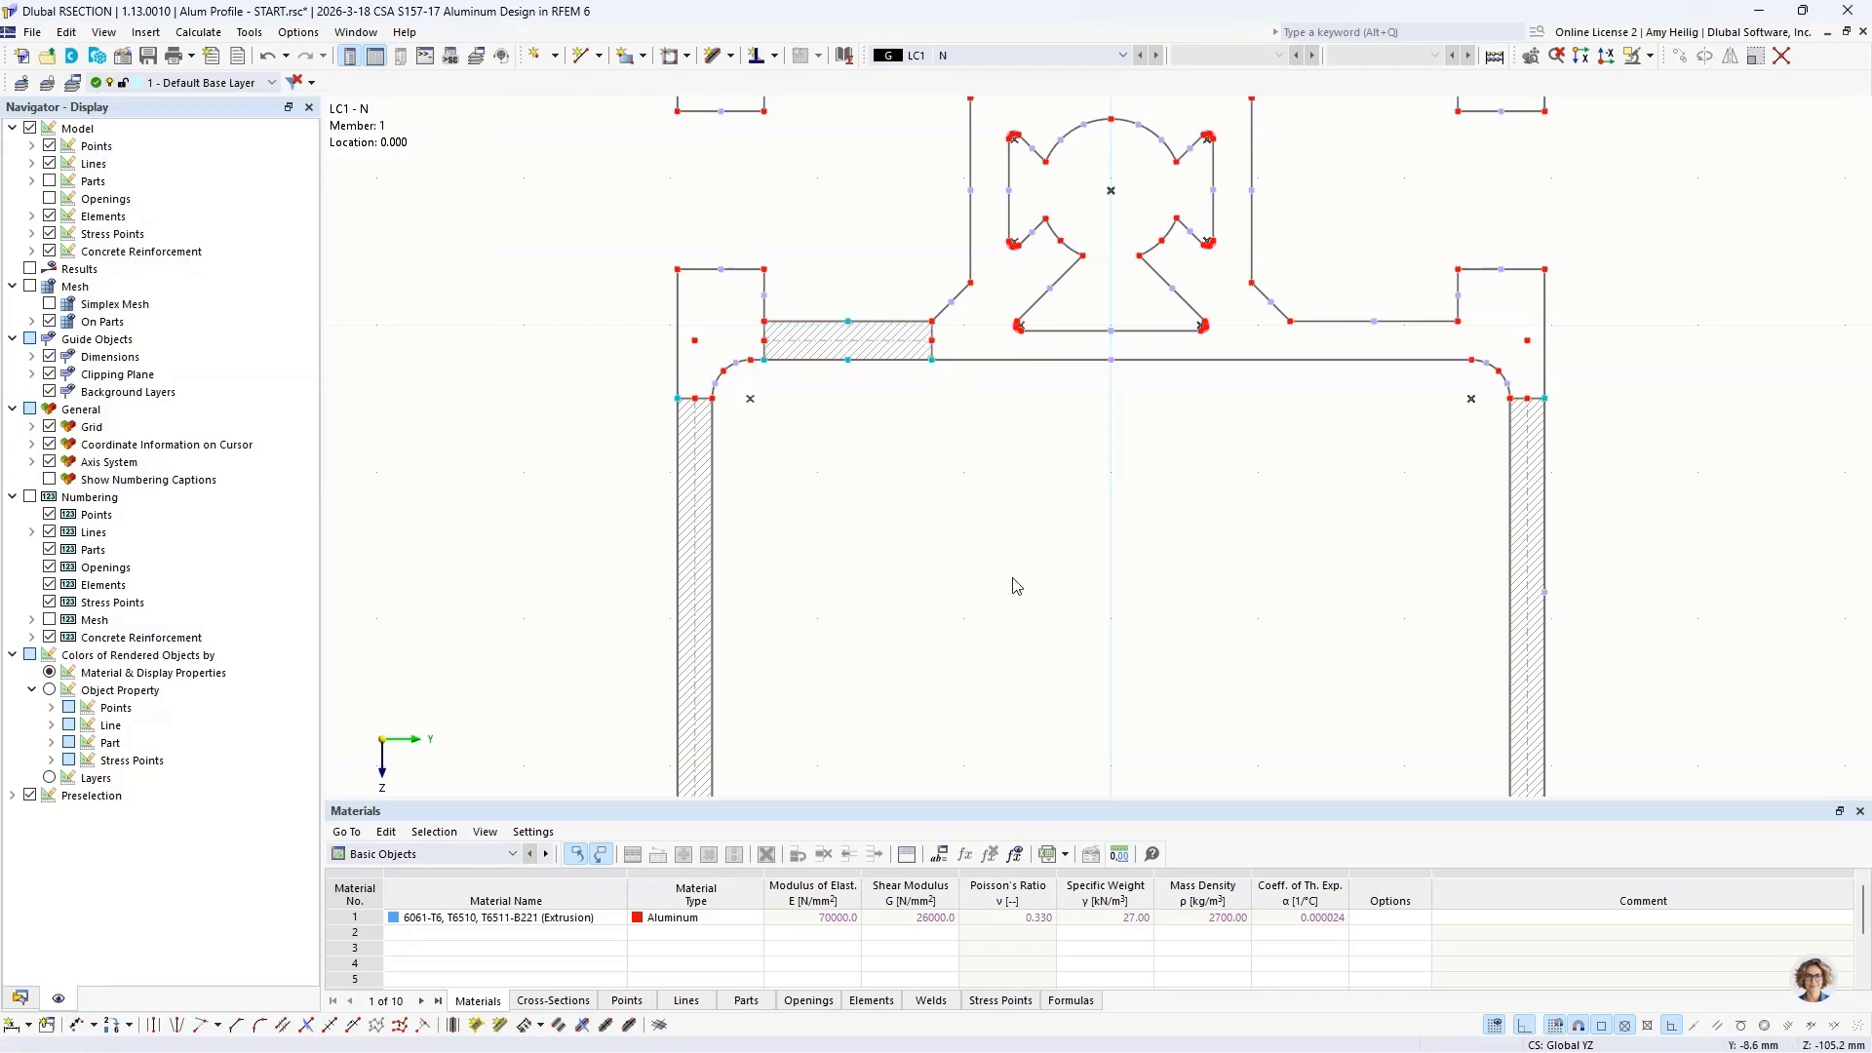
Step: Move the lower end points of both side-wall elements to the lower wall's centerline level with displacement Y 0 and Z 5.1 mm
{"action": "scroll", "coordinate": [1014, 581], "scroll_direction": "down", "scroll_amount": 2}
{"action": "middle_click_drag", "start_coordinate": [1094, 665], "coordinate": [987, 86]}
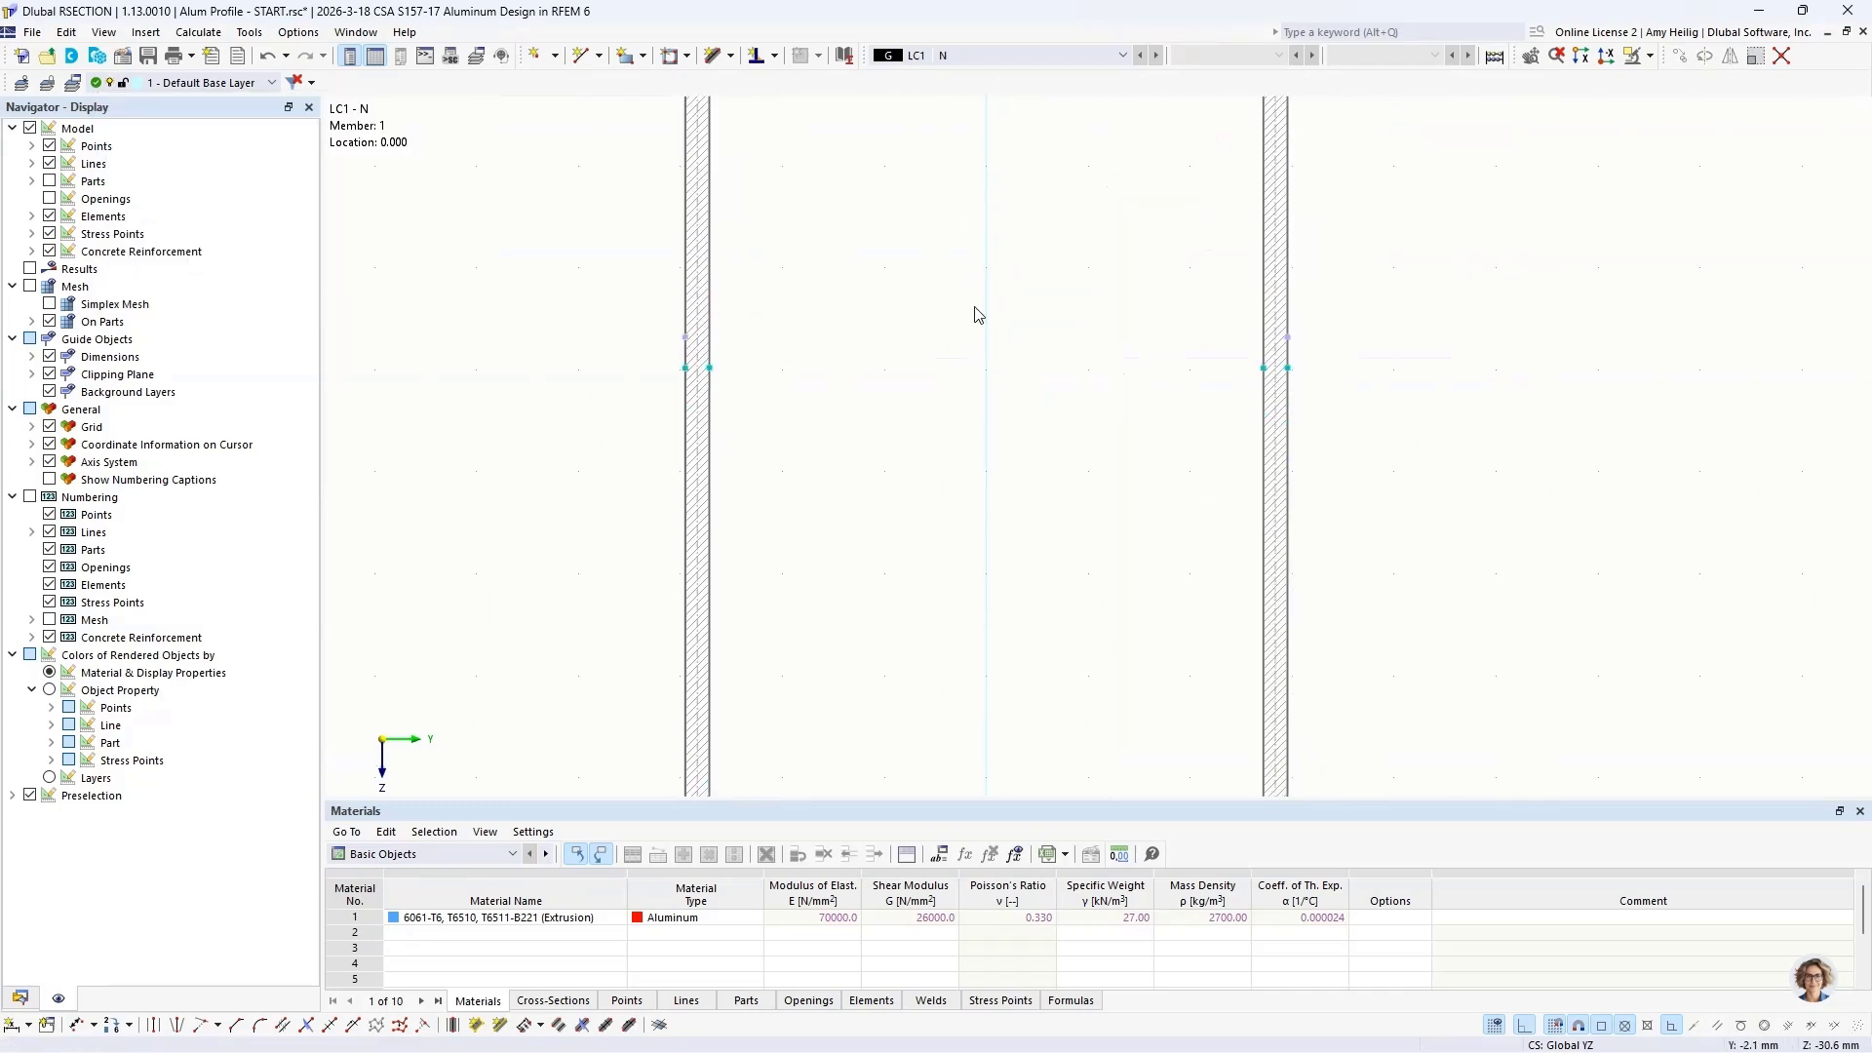
{"action": "middle_click_drag", "start_coordinate": [968, 711], "coordinate": [1003, 299]}
{"action": "scroll", "coordinate": [979, 501], "scroll_direction": "up", "scroll_amount": 4}
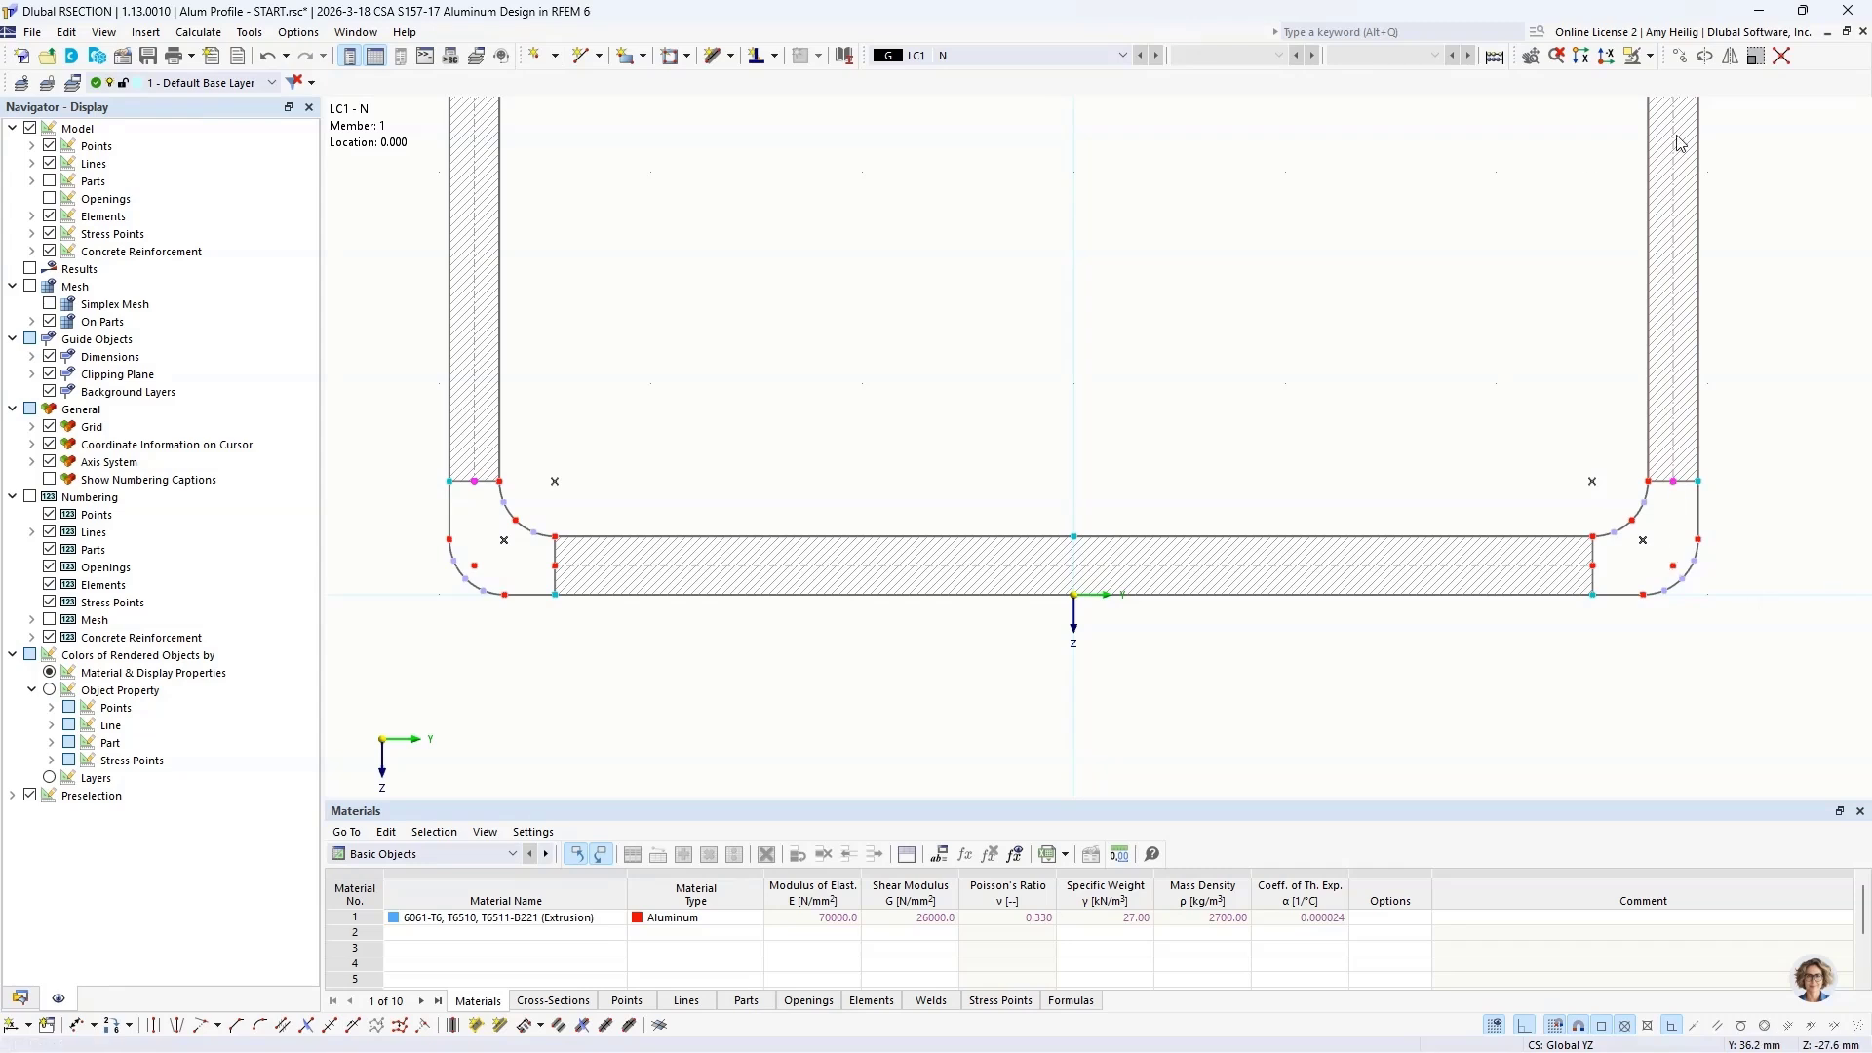
{"action": "left_click", "coordinate": [1679, 56]}
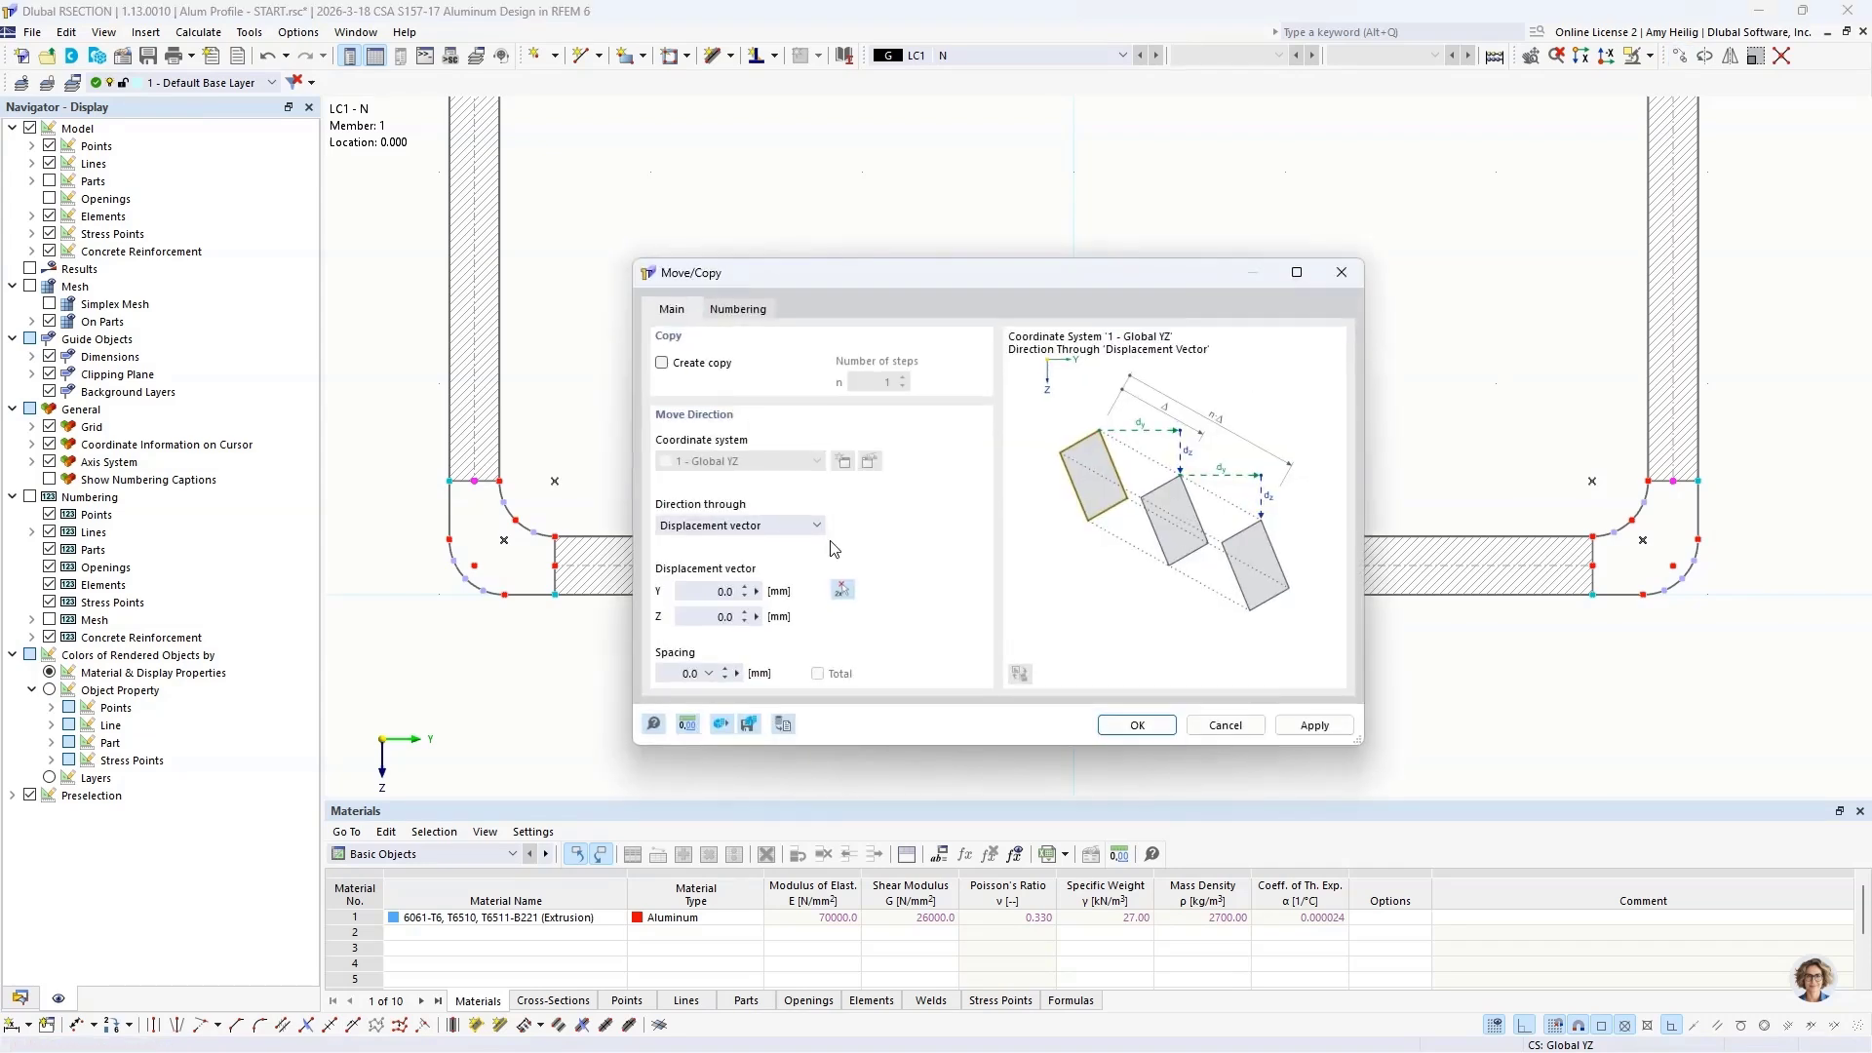
{"action": "left_click", "coordinate": [842, 591]}
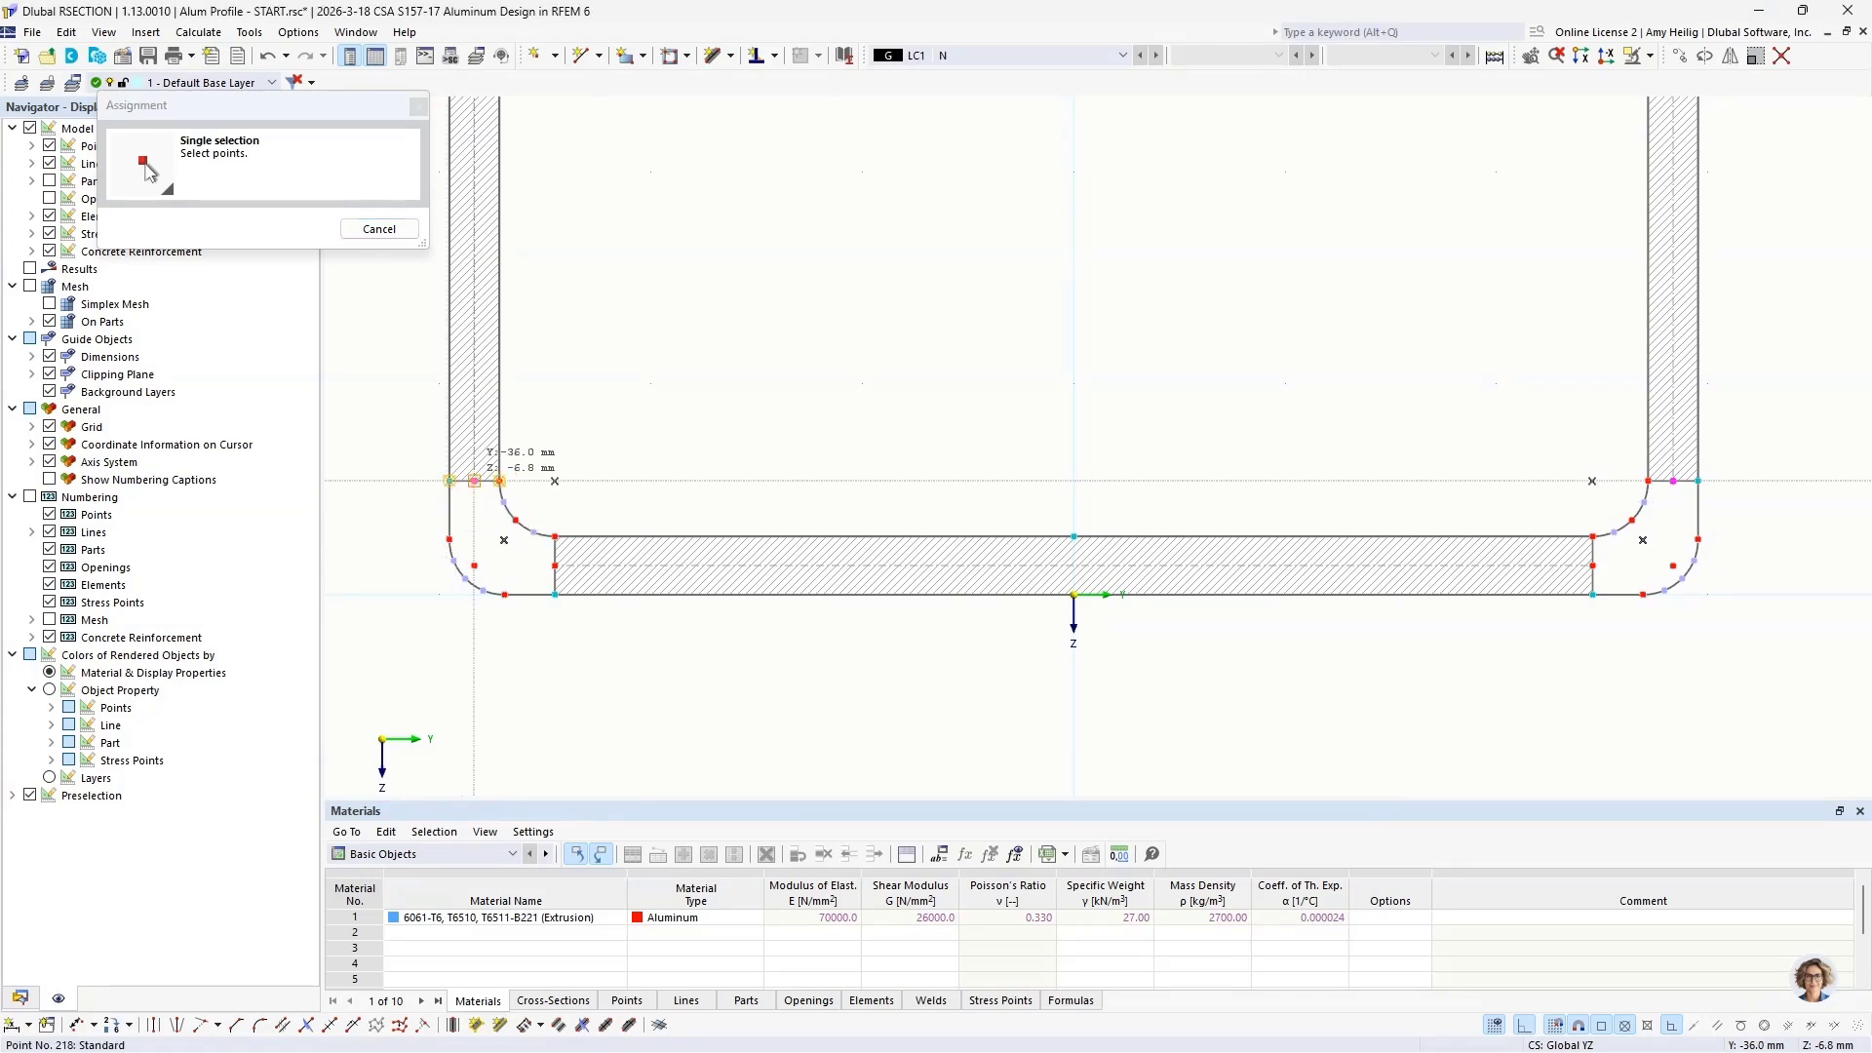
{"action": "left_click", "coordinate": [554, 566]}
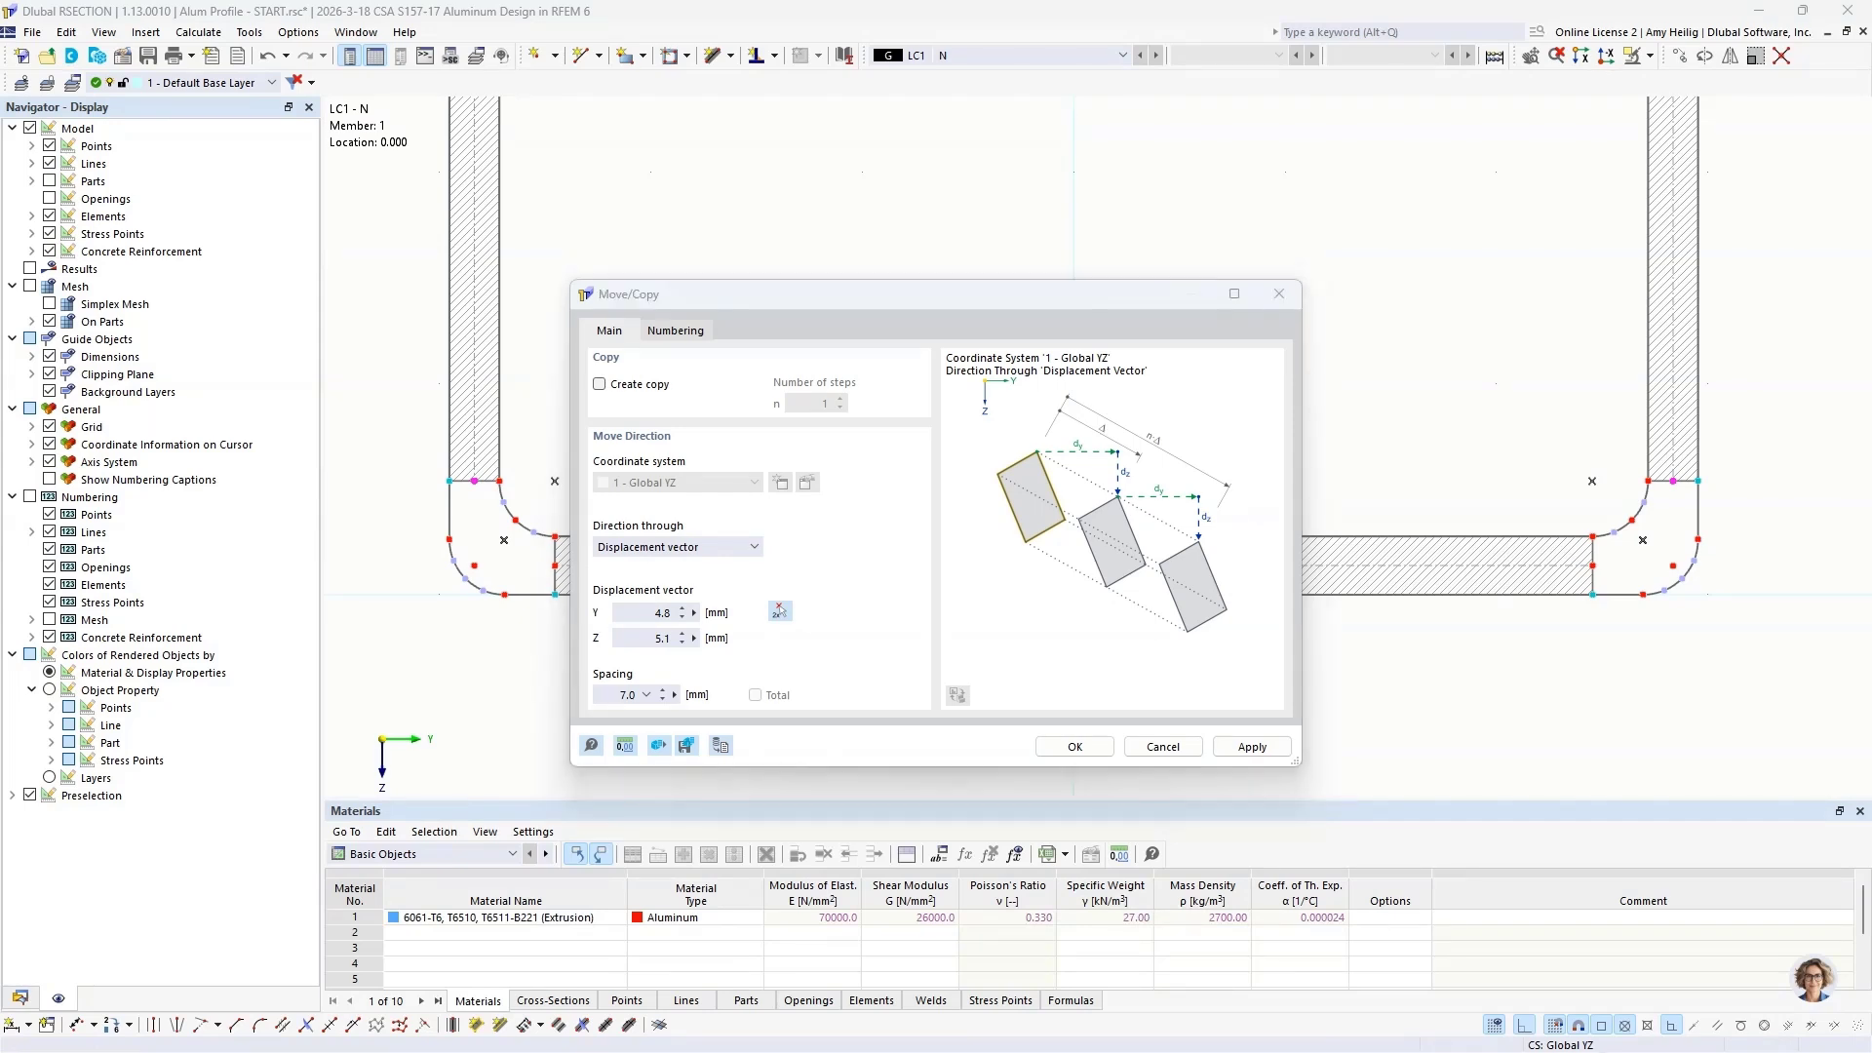
{"action": "left_click", "coordinate": [629, 612]}
{"action": "type", "text": "0"}
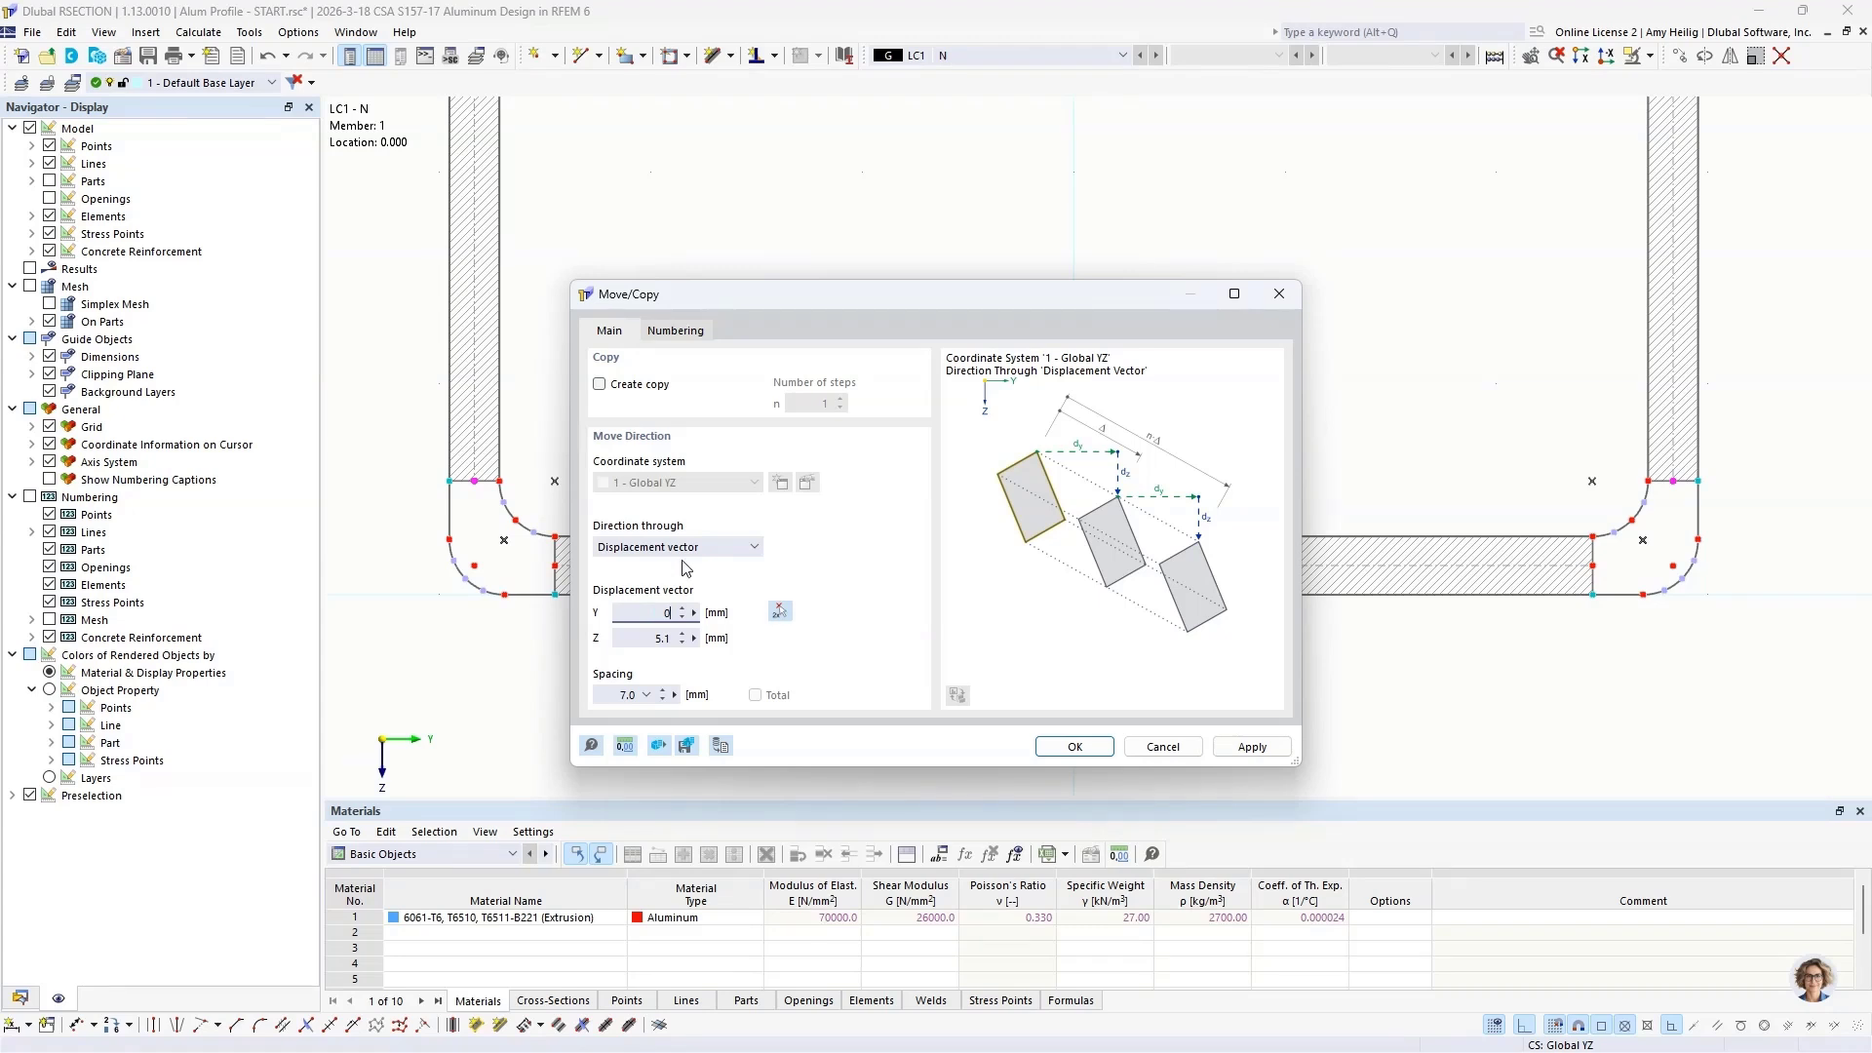
{"action": "left_click", "coordinate": [1074, 746]}
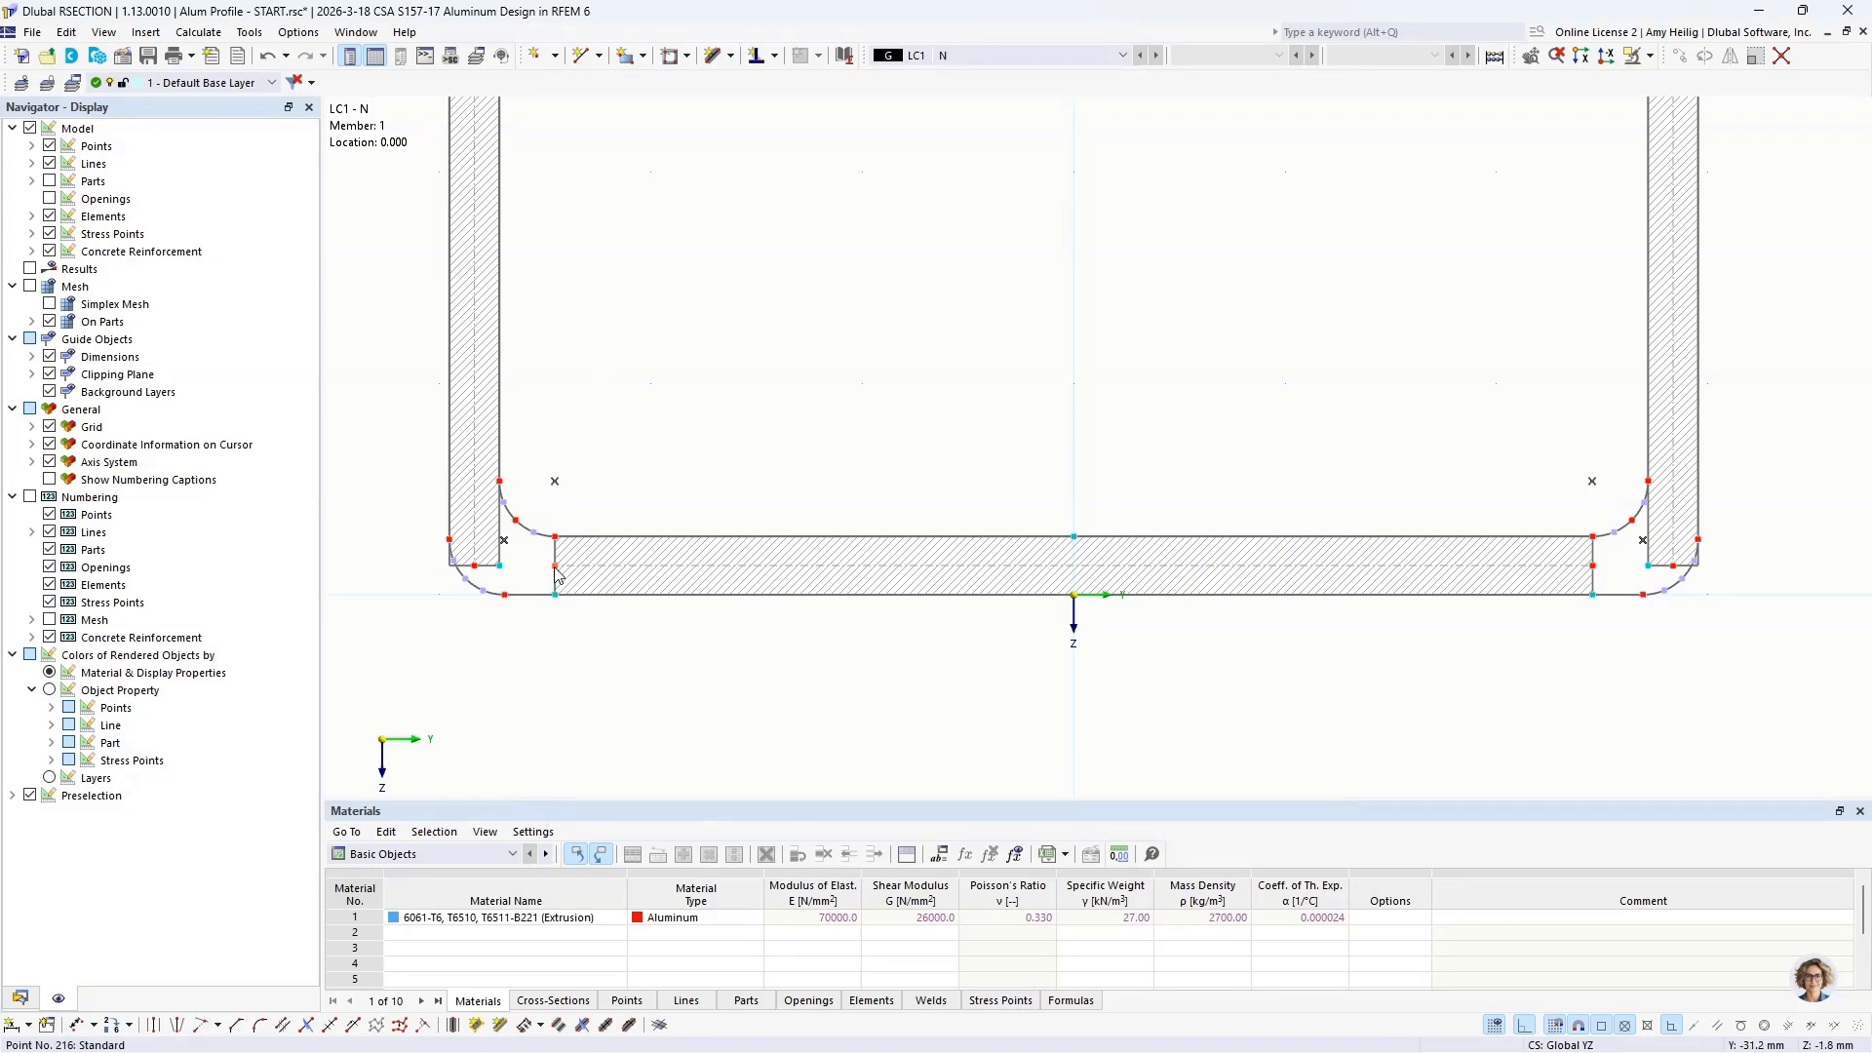
Step: Extend both ends of the lower-wall element to the lower end points of the side-wall elements
{"action": "left_click_drag", "start_coordinate": [555, 574], "coordinate": [475, 576]}
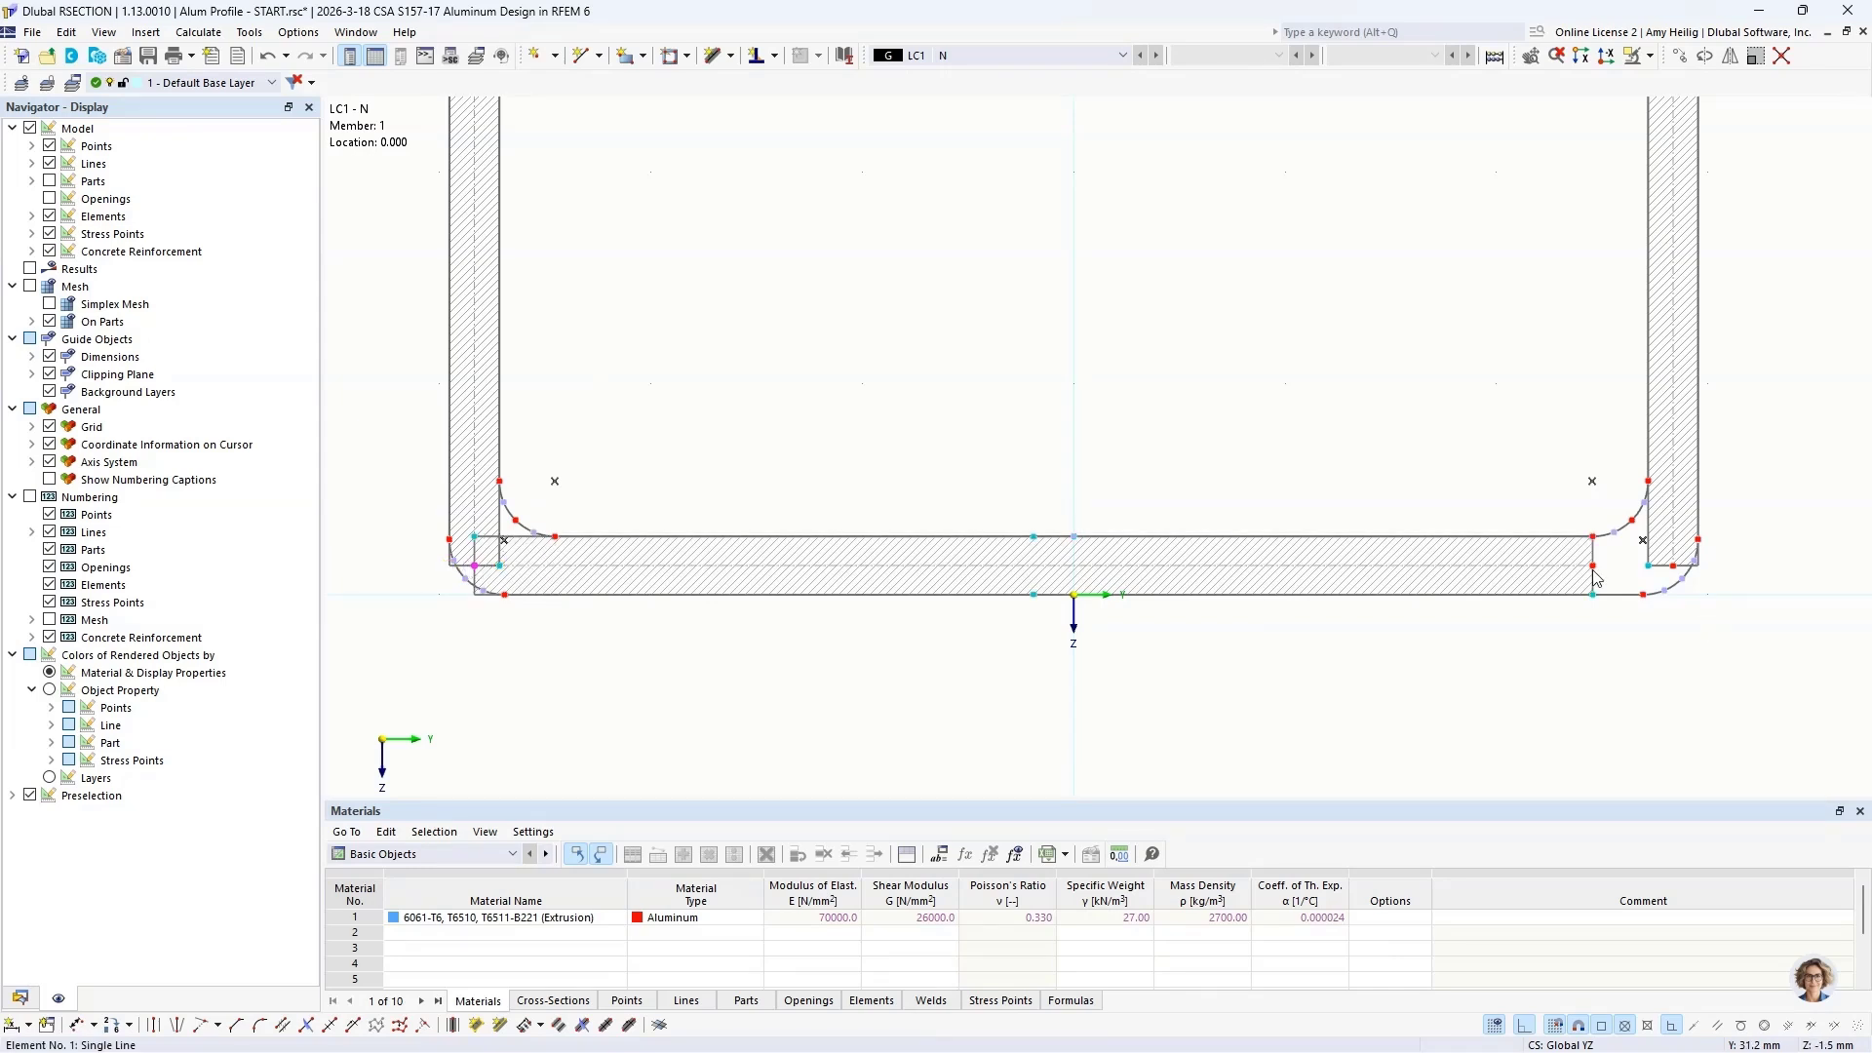
{"action": "left_click_drag", "start_coordinate": [1594, 576], "coordinate": [1673, 567]}
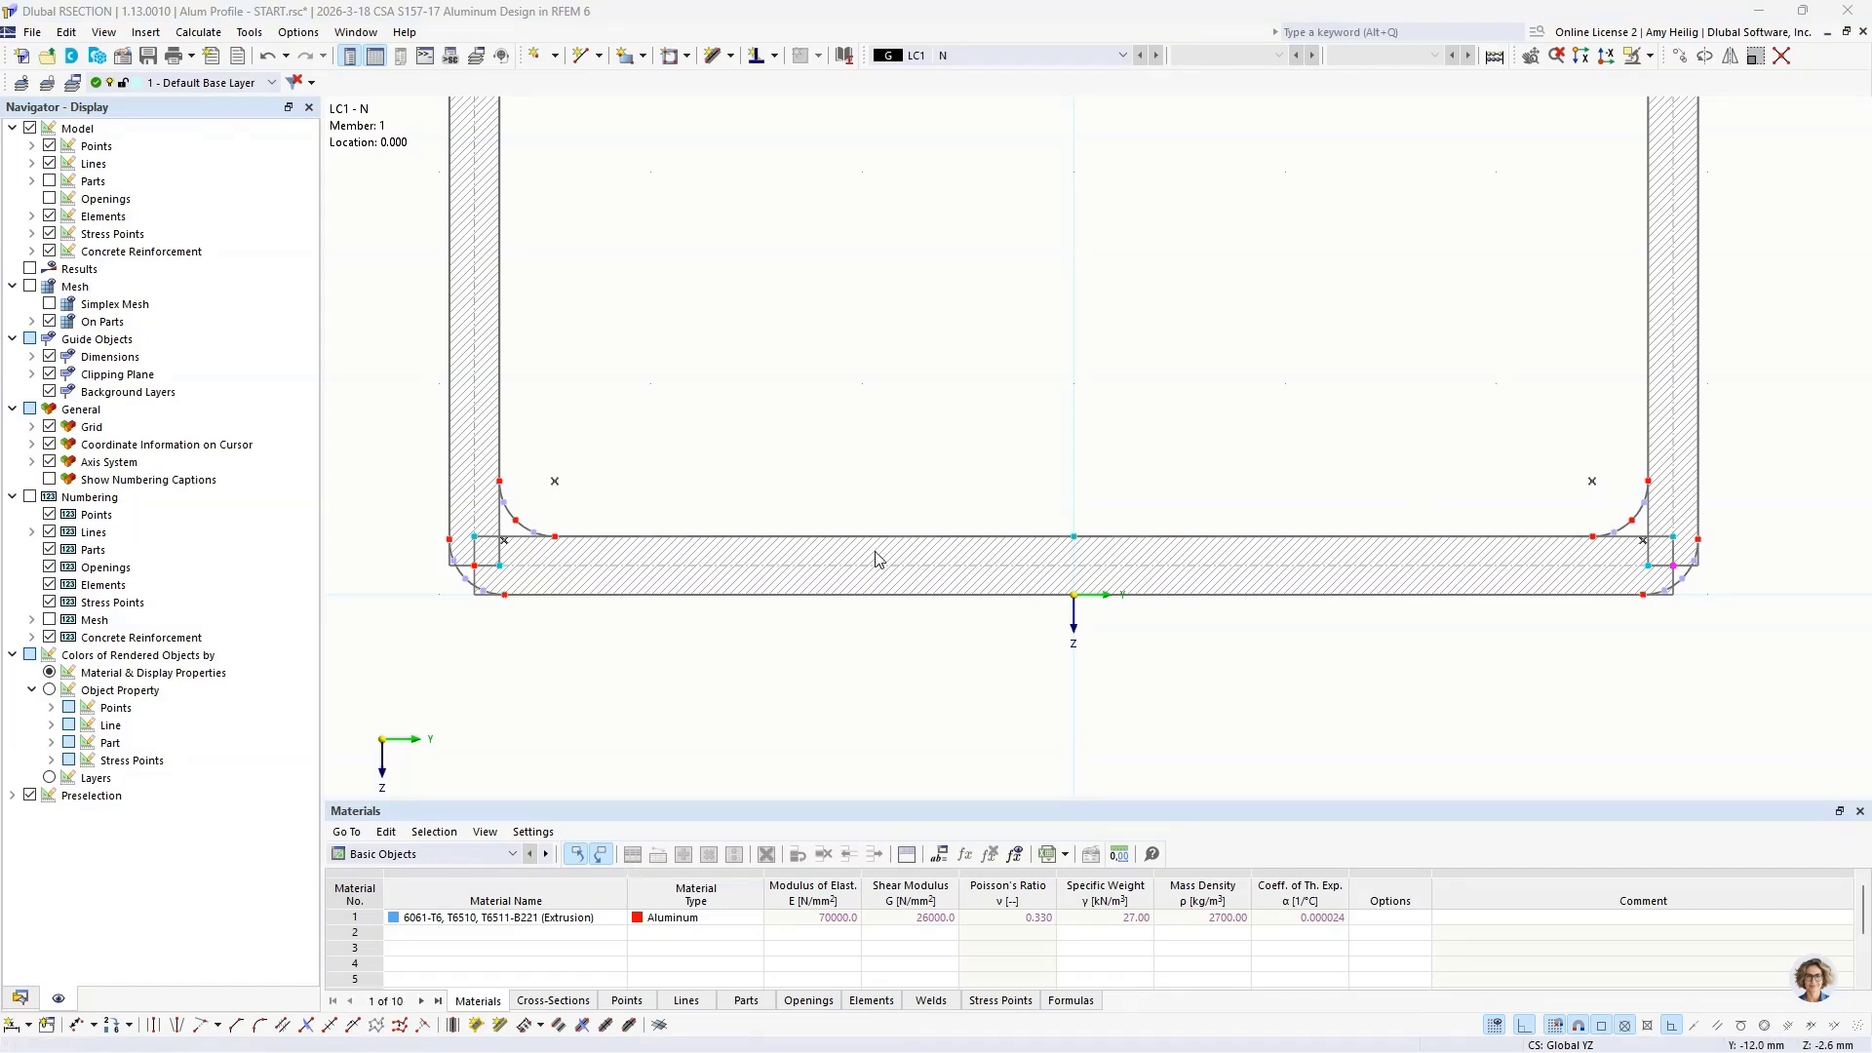
Step: Move the upper end points of both side-wall elements to the upper wall's centerline level with displacement Y 0 and Z -5.0 mm
{"action": "scroll", "coordinate": [874, 557], "scroll_direction": "down", "scroll_amount": 3}
{"action": "middle_click_drag", "start_coordinate": [907, 212], "coordinate": [904, 613]}
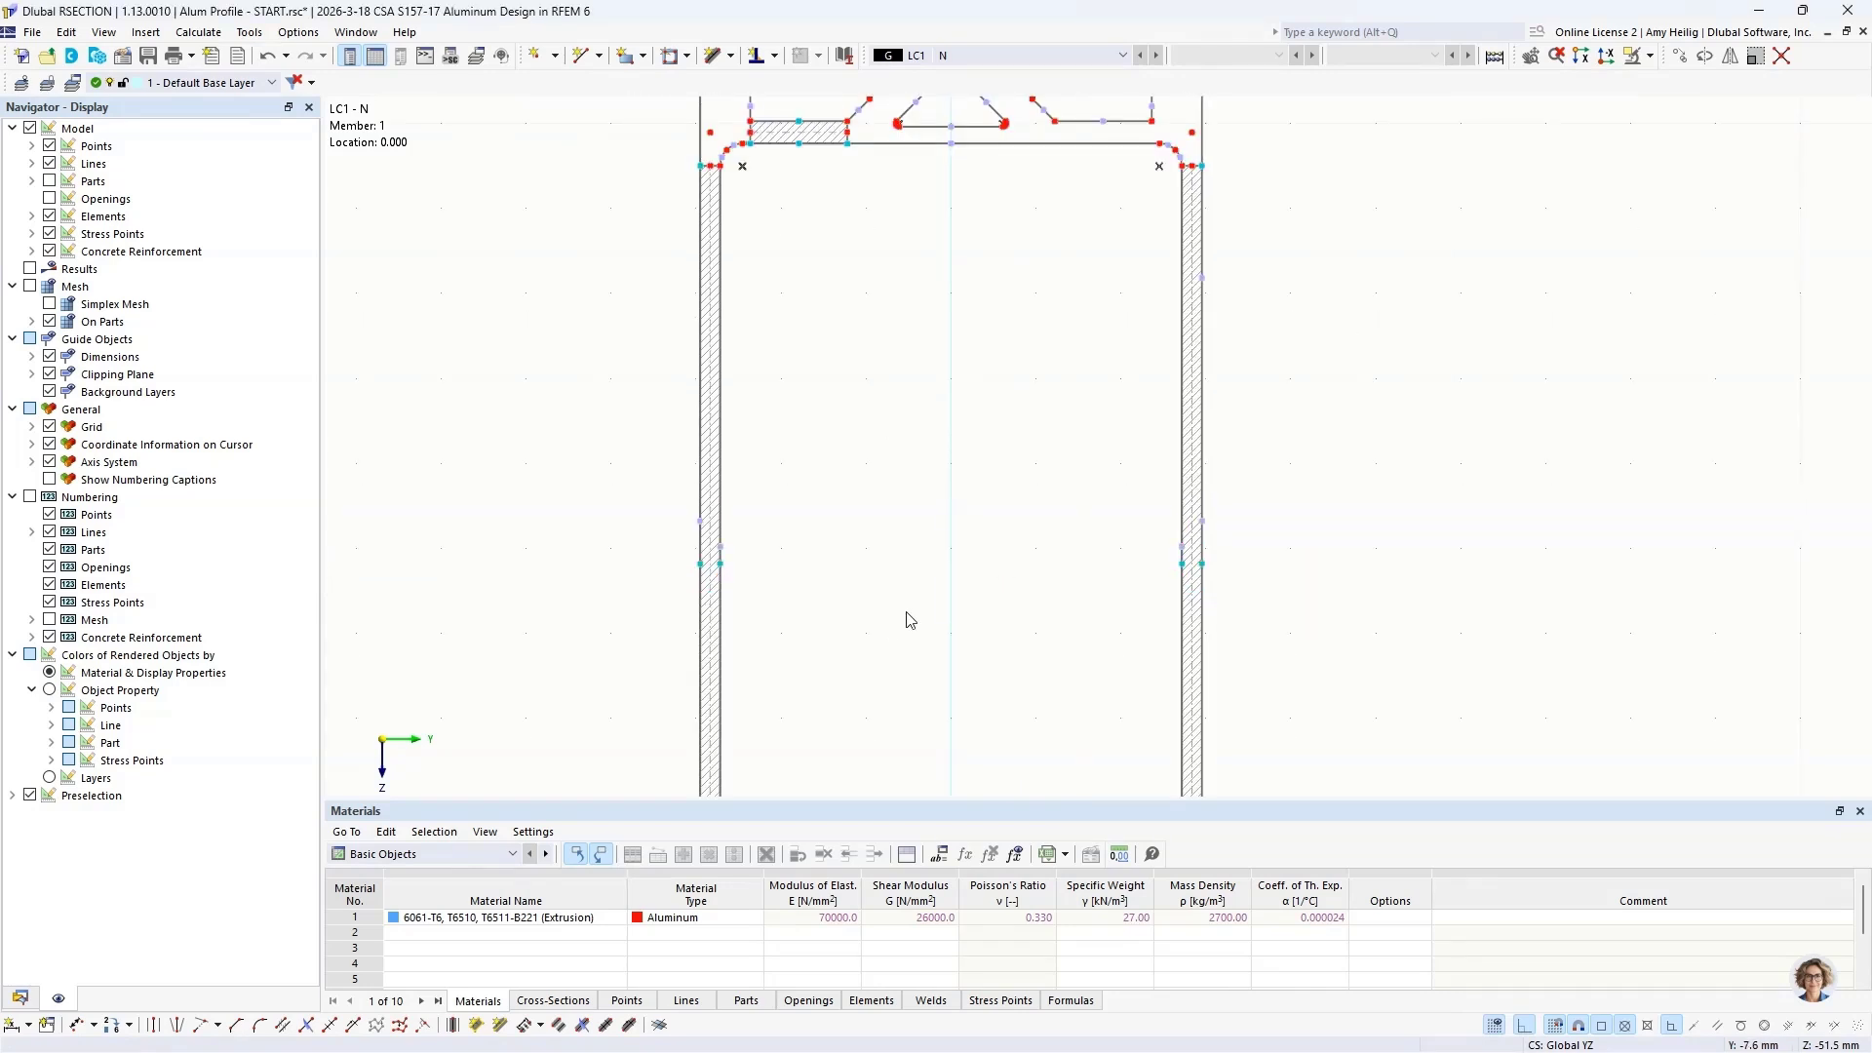
{"action": "middle_click_drag", "start_coordinate": [987, 260], "coordinate": [979, 534]}
{"action": "scroll", "coordinate": [794, 437], "scroll_direction": "up", "scroll_amount": 3}
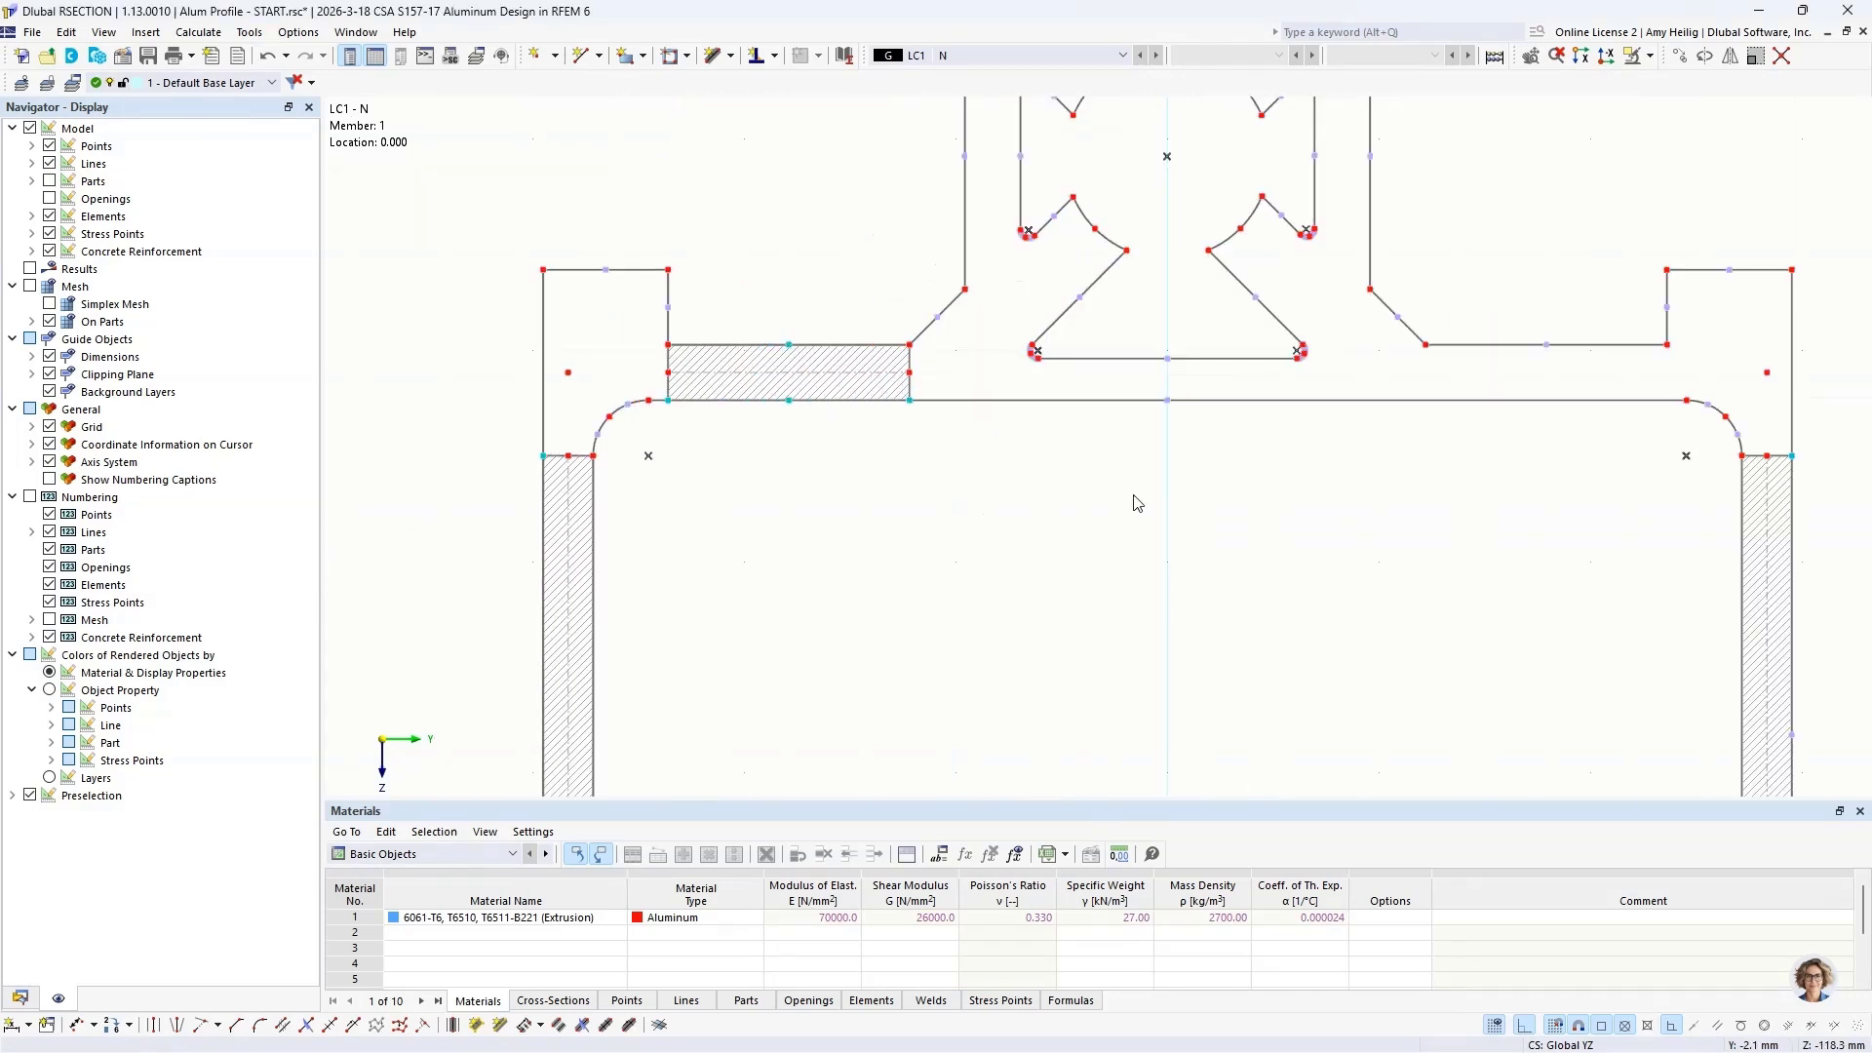
{"action": "scroll", "coordinate": [1132, 502], "scroll_direction": "up", "scroll_amount": 2}
{"action": "left_click", "coordinate": [365, 476]}
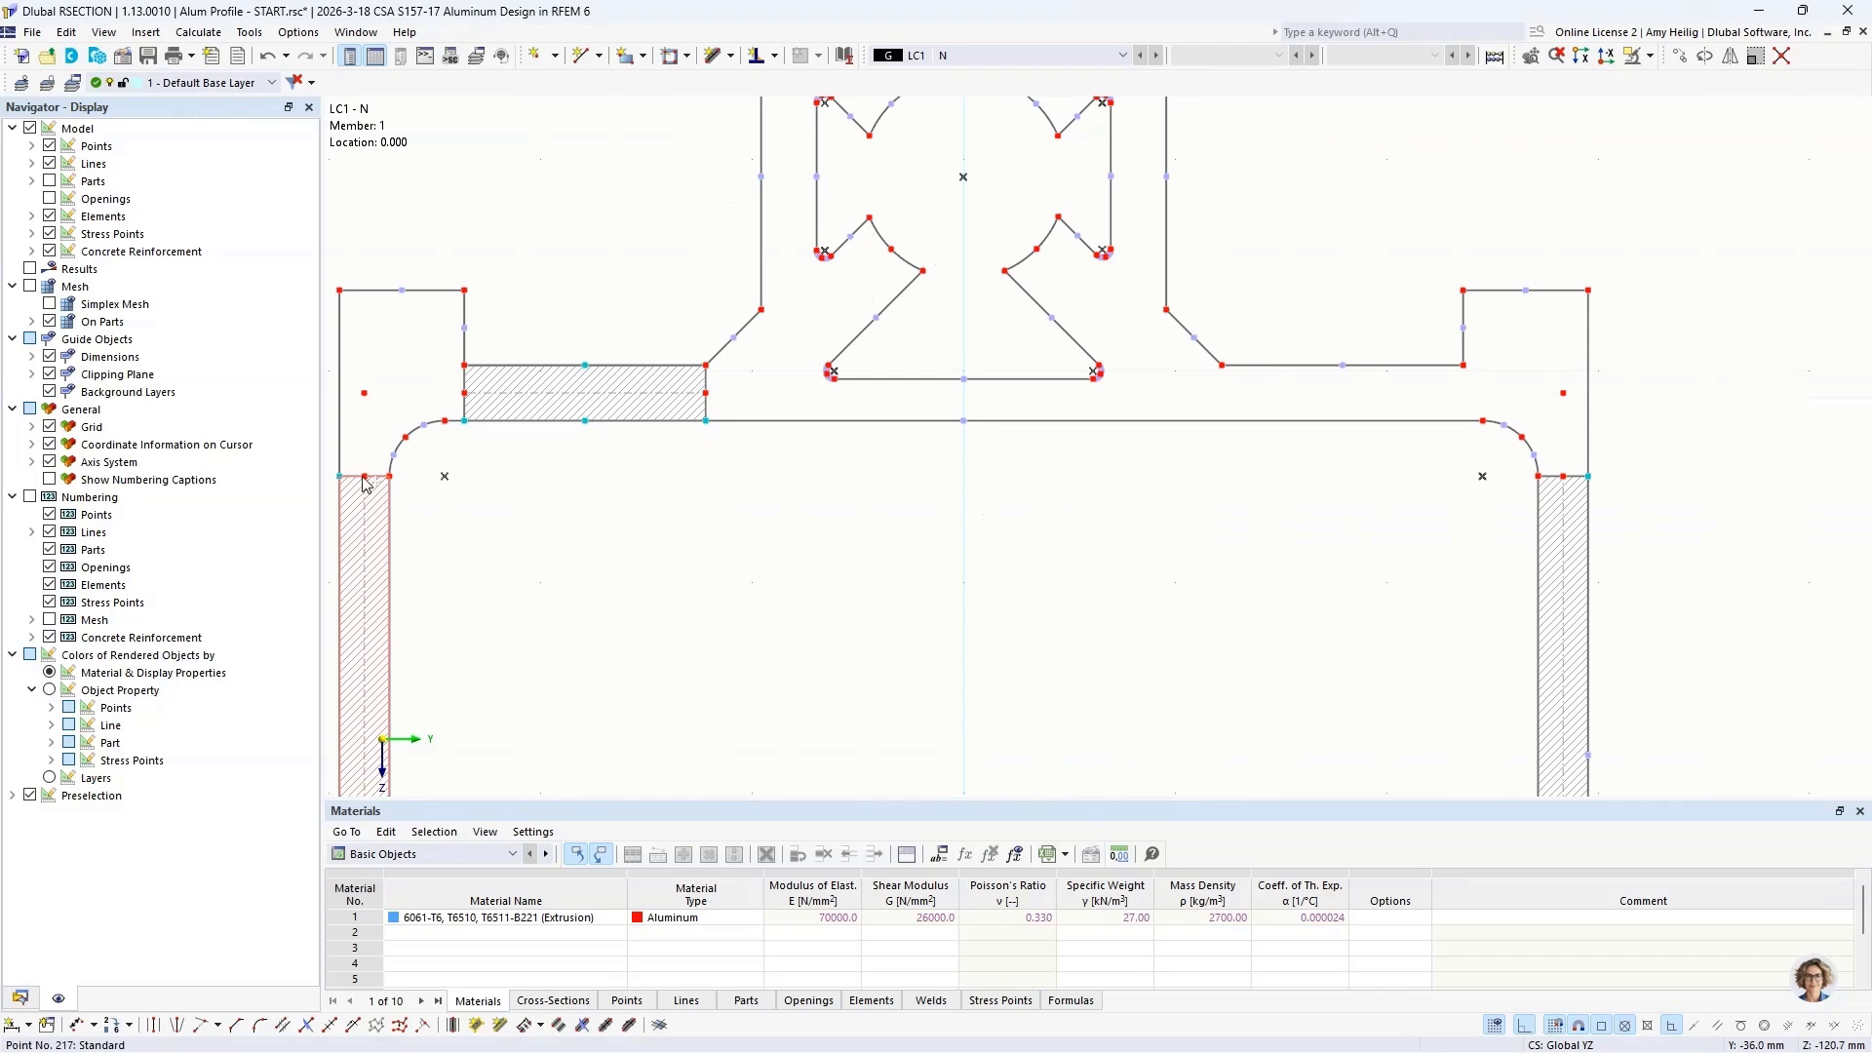
{"action": "left_click", "coordinate": [1564, 475]}
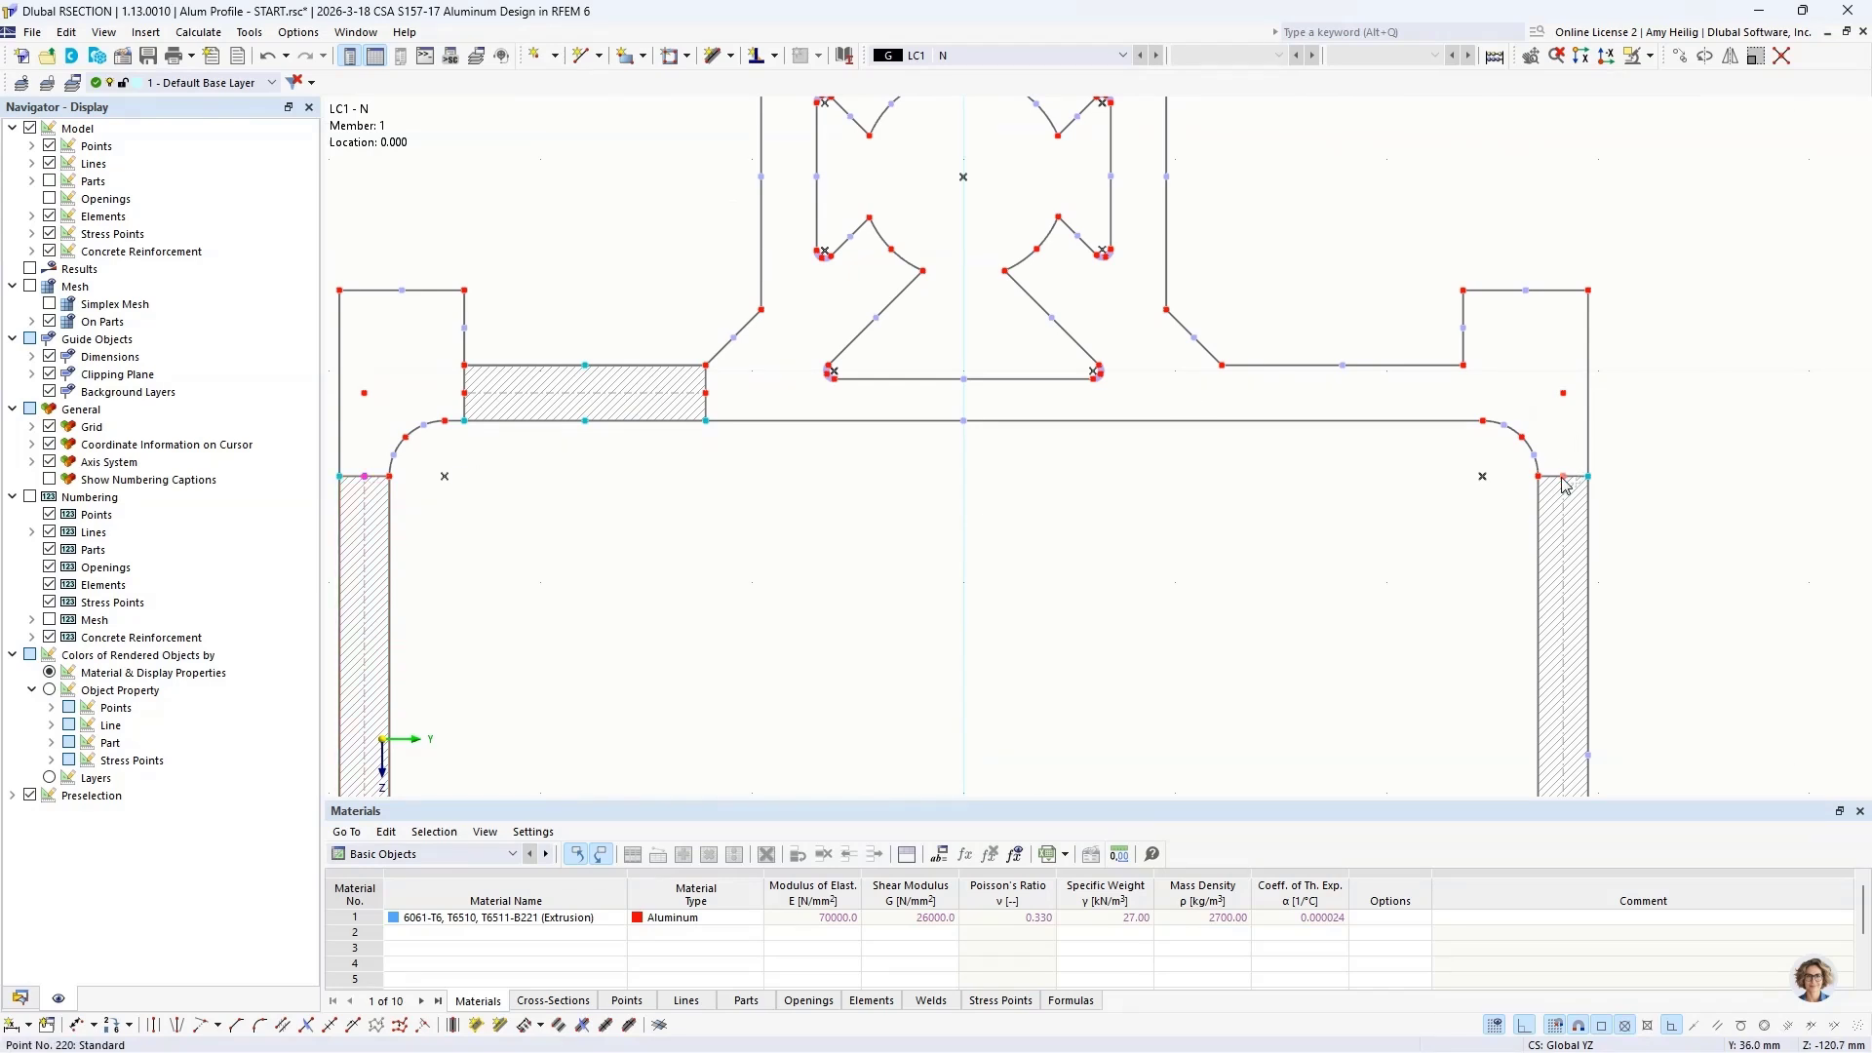
{"action": "left_click", "coordinate": [1679, 55]}
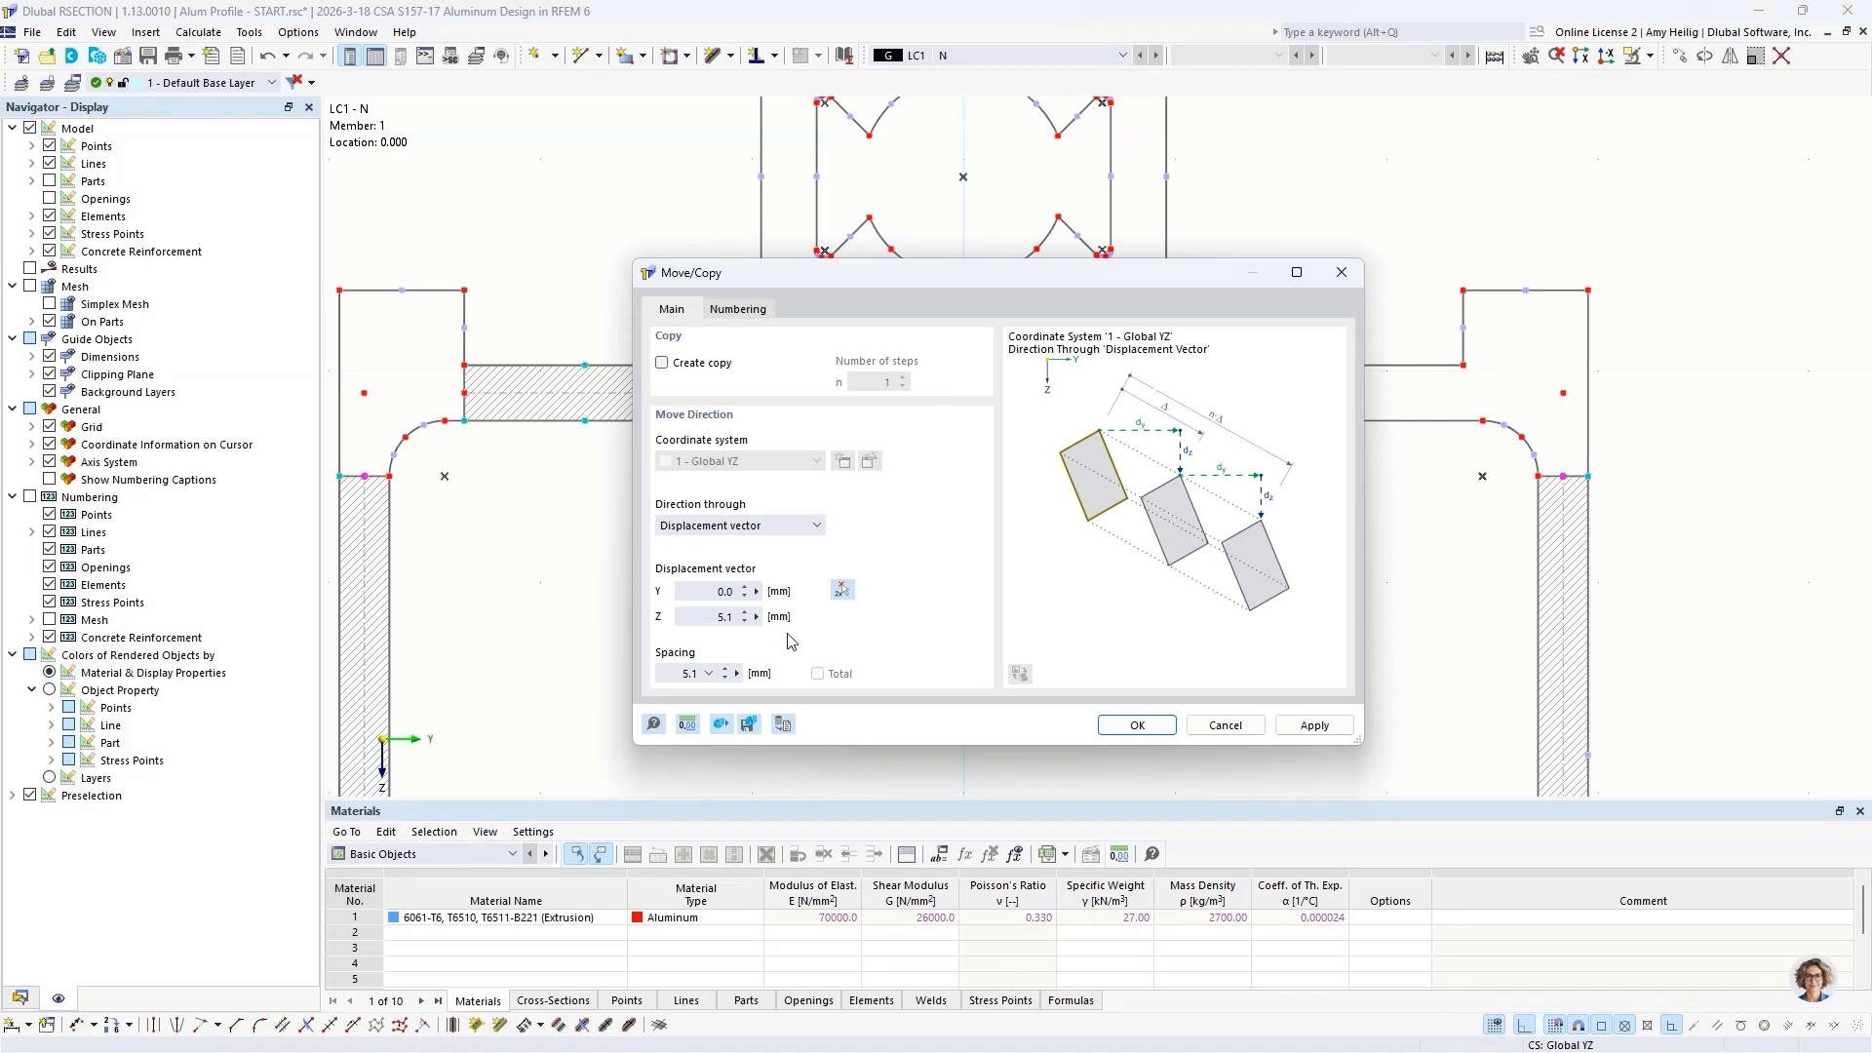
{"action": "left_click", "coordinate": [843, 591]}
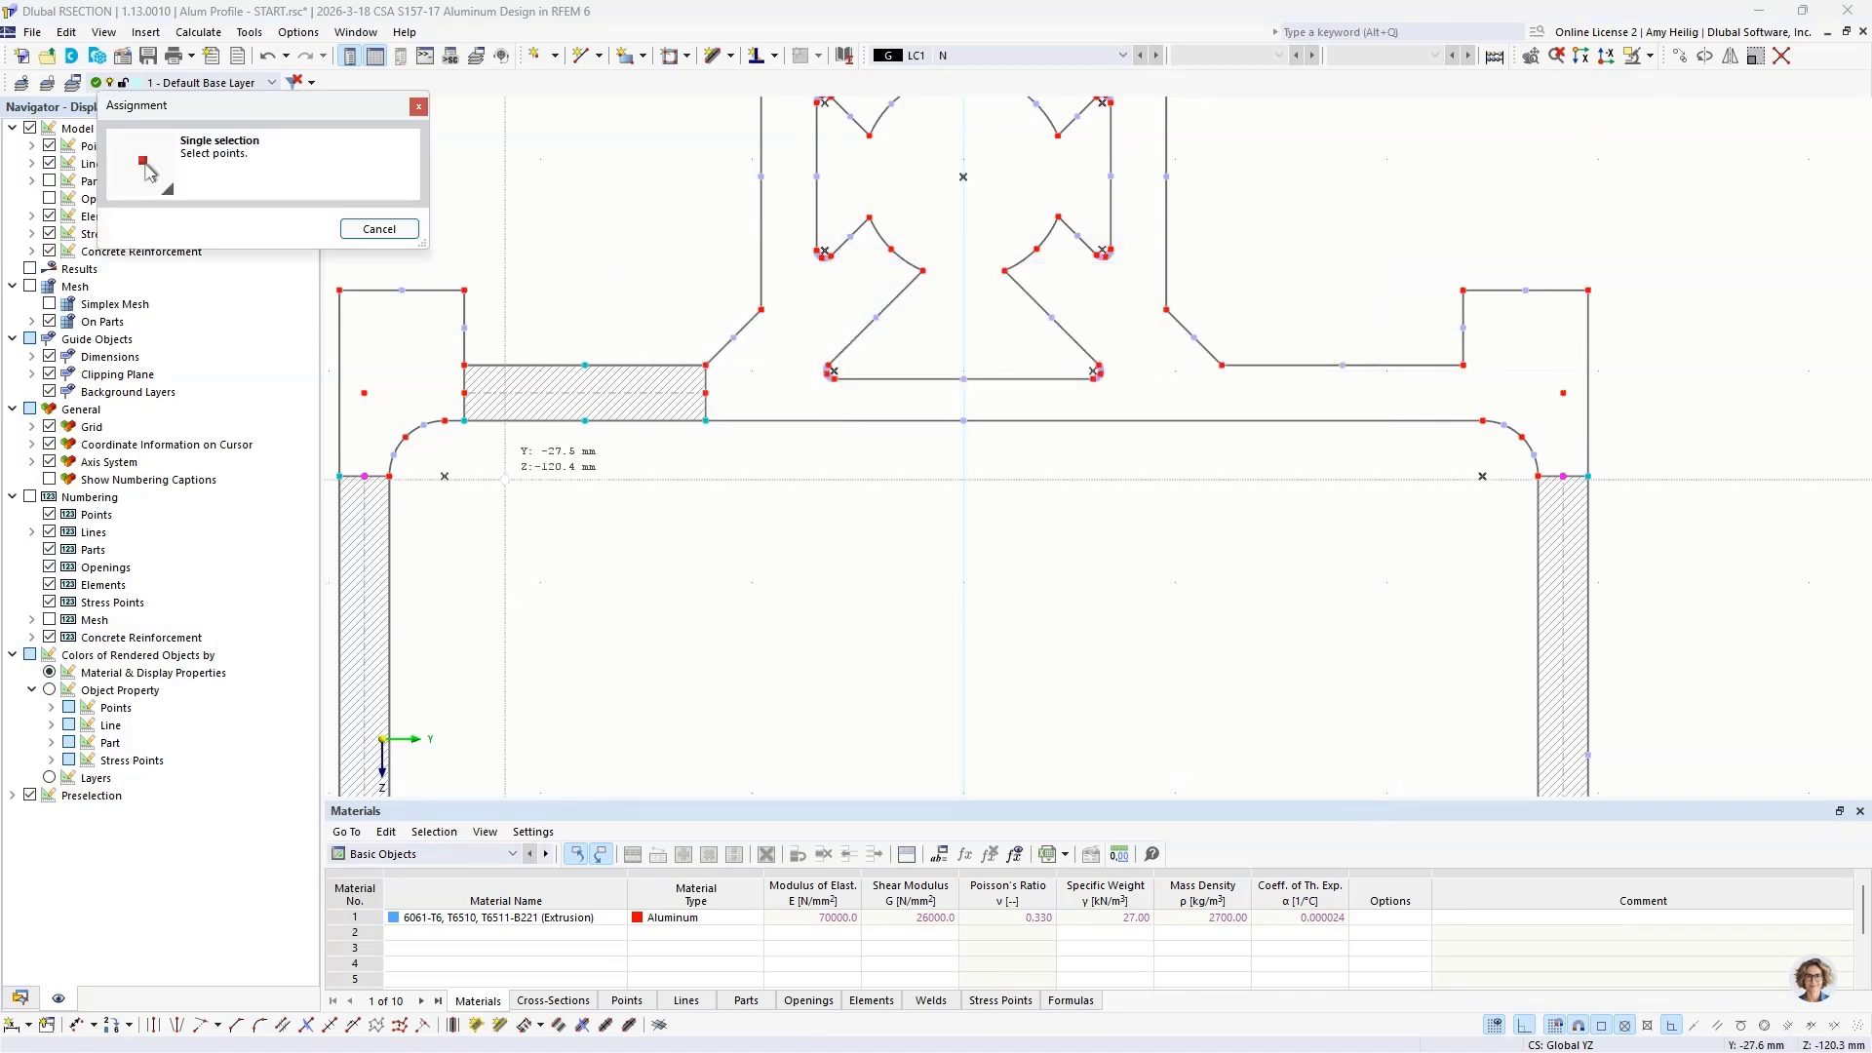
{"action": "left_click", "coordinate": [389, 476]}
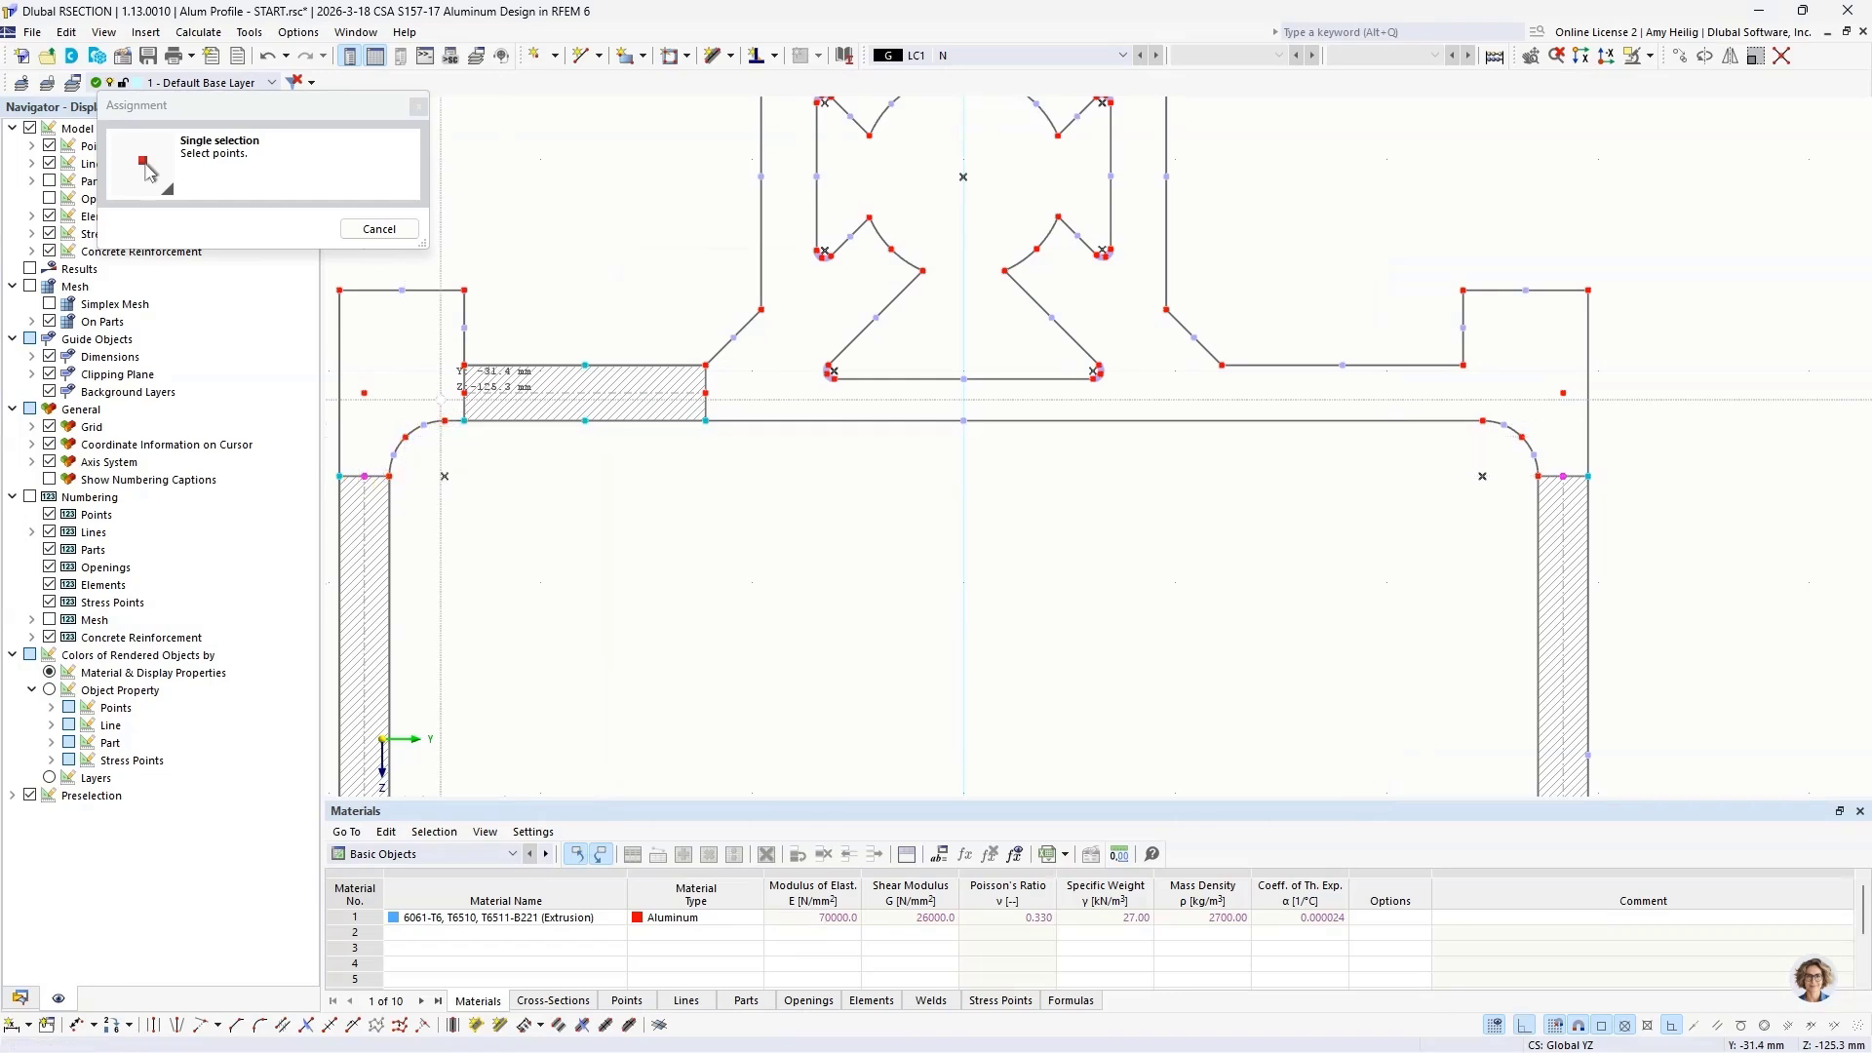
{"action": "left_click", "coordinate": [463, 396]}
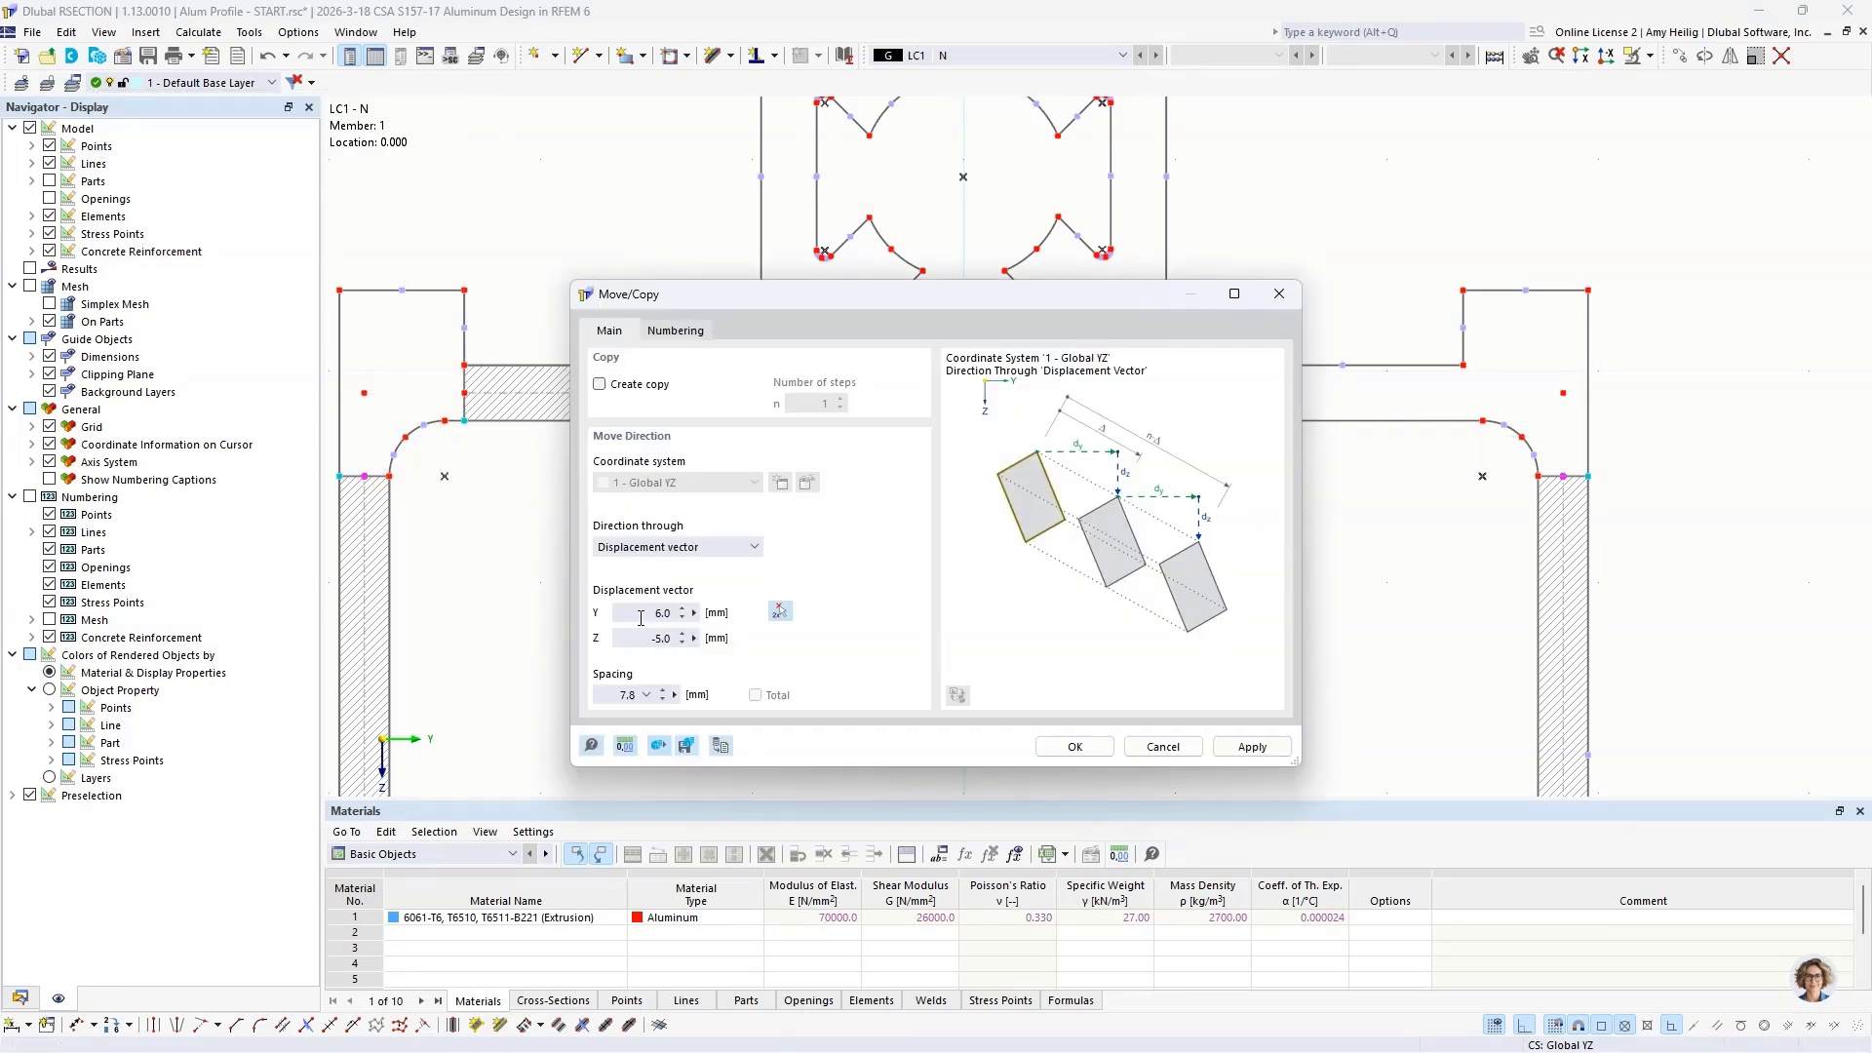
{"action": "type", "text": "0"}
{"action": "left_click", "coordinate": [1070, 749]}
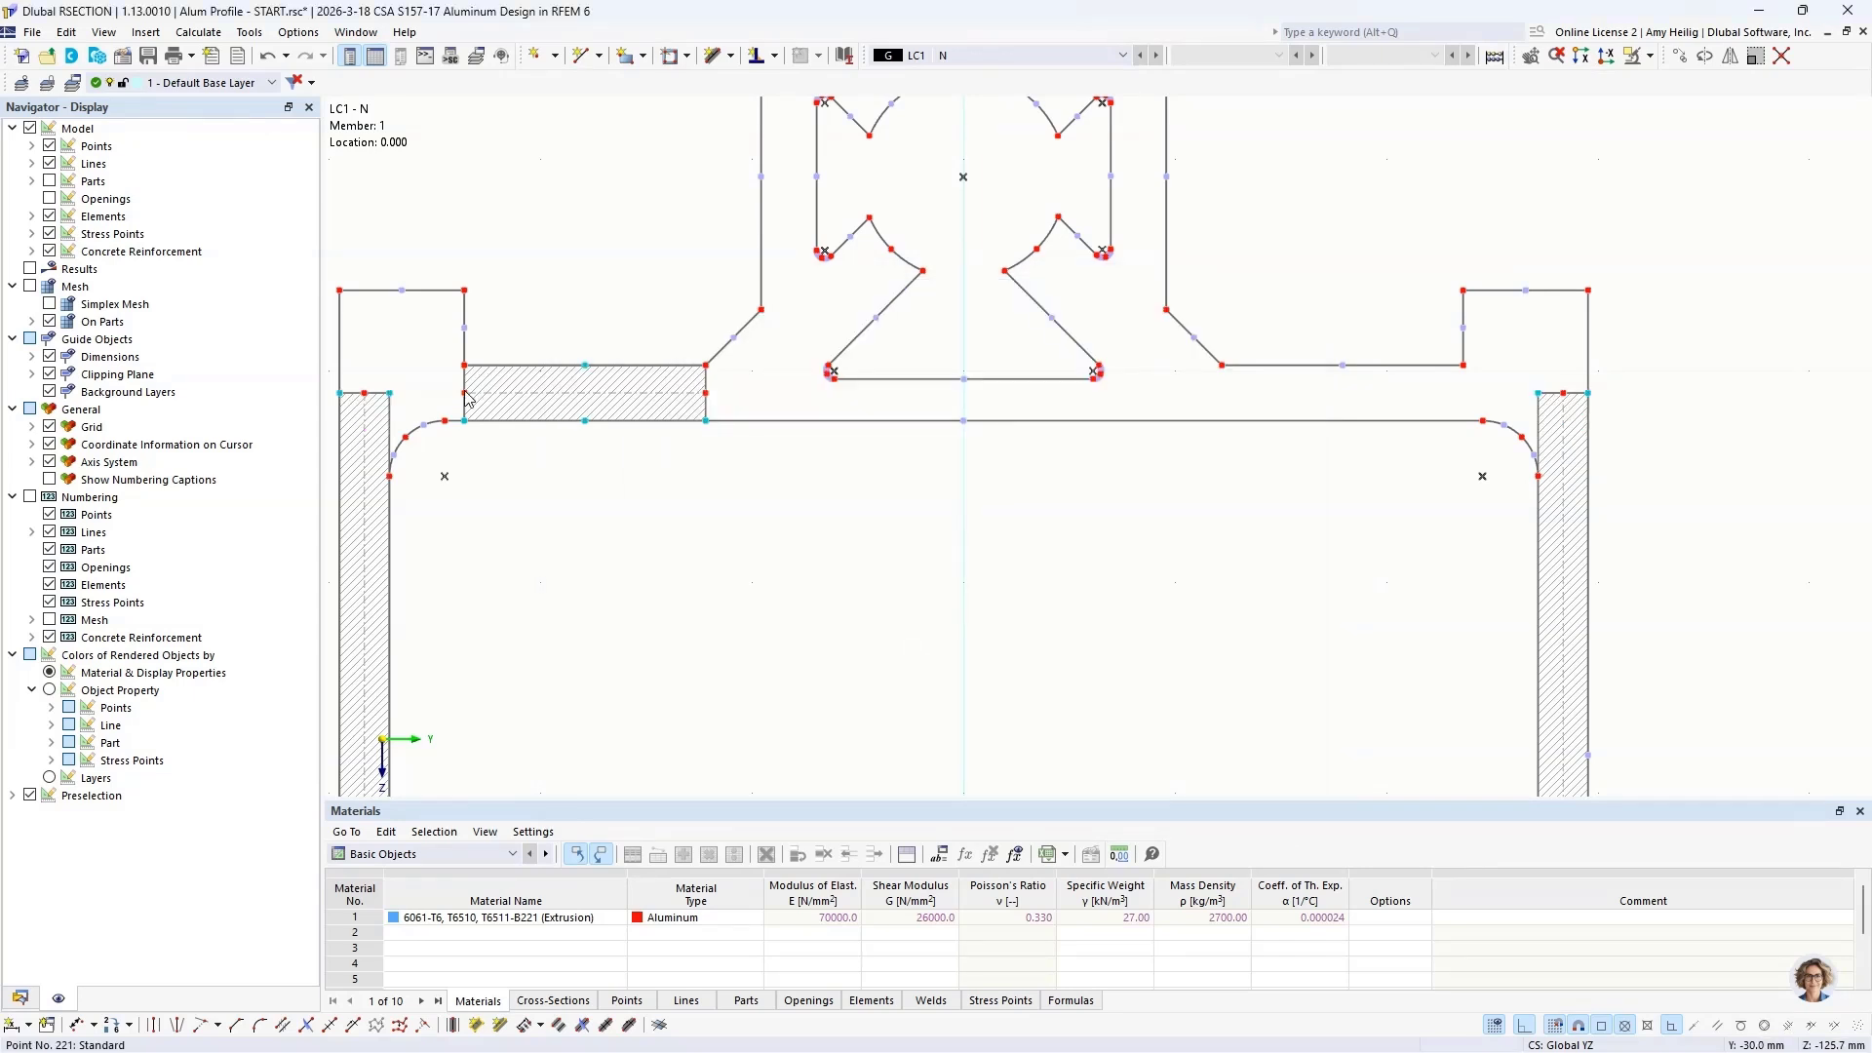
Step: Extend both ends of the short upper-wall element to the upper end points of the side-wall elements
{"action": "mouse_move", "coordinate": [467, 399]}
{"action": "left_click_drag", "start_coordinate": [465, 393], "coordinate": [364, 393]}
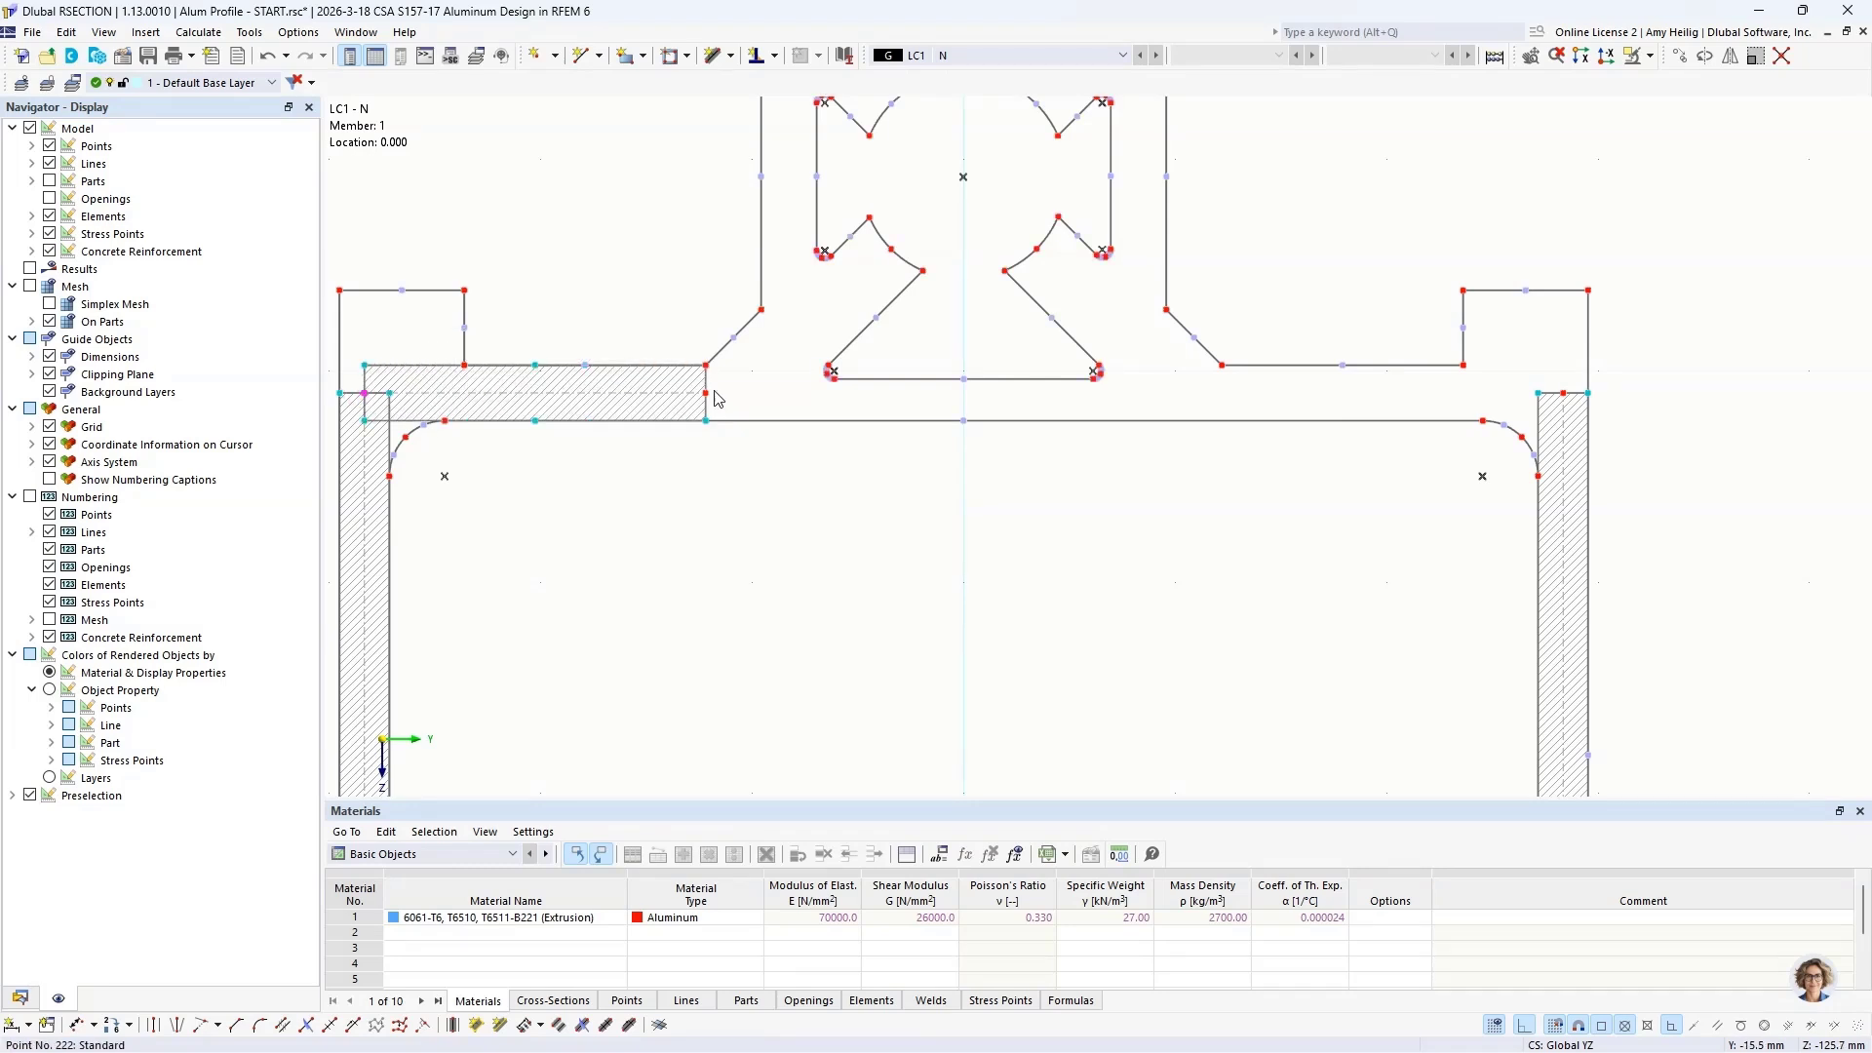
{"action": "mouse_move", "coordinate": [709, 392]}
{"action": "left_mouse_down"}
{"action": "mouse_move", "coordinate": [1579, 365]}
{"action": "mouse_move", "coordinate": [1564, 393]}
{"action": "left_mouse_up"}
Step: Move the shared end point of the right side-wall and lower-wall elements with displacement Y 0 and Z 5.0 mm
{"action": "scroll", "coordinate": [1161, 431], "scroll_direction": "down", "scroll_amount": 1}
{"action": "scroll", "coordinate": [1160, 431], "scroll_direction": "down", "scroll_amount": 4}
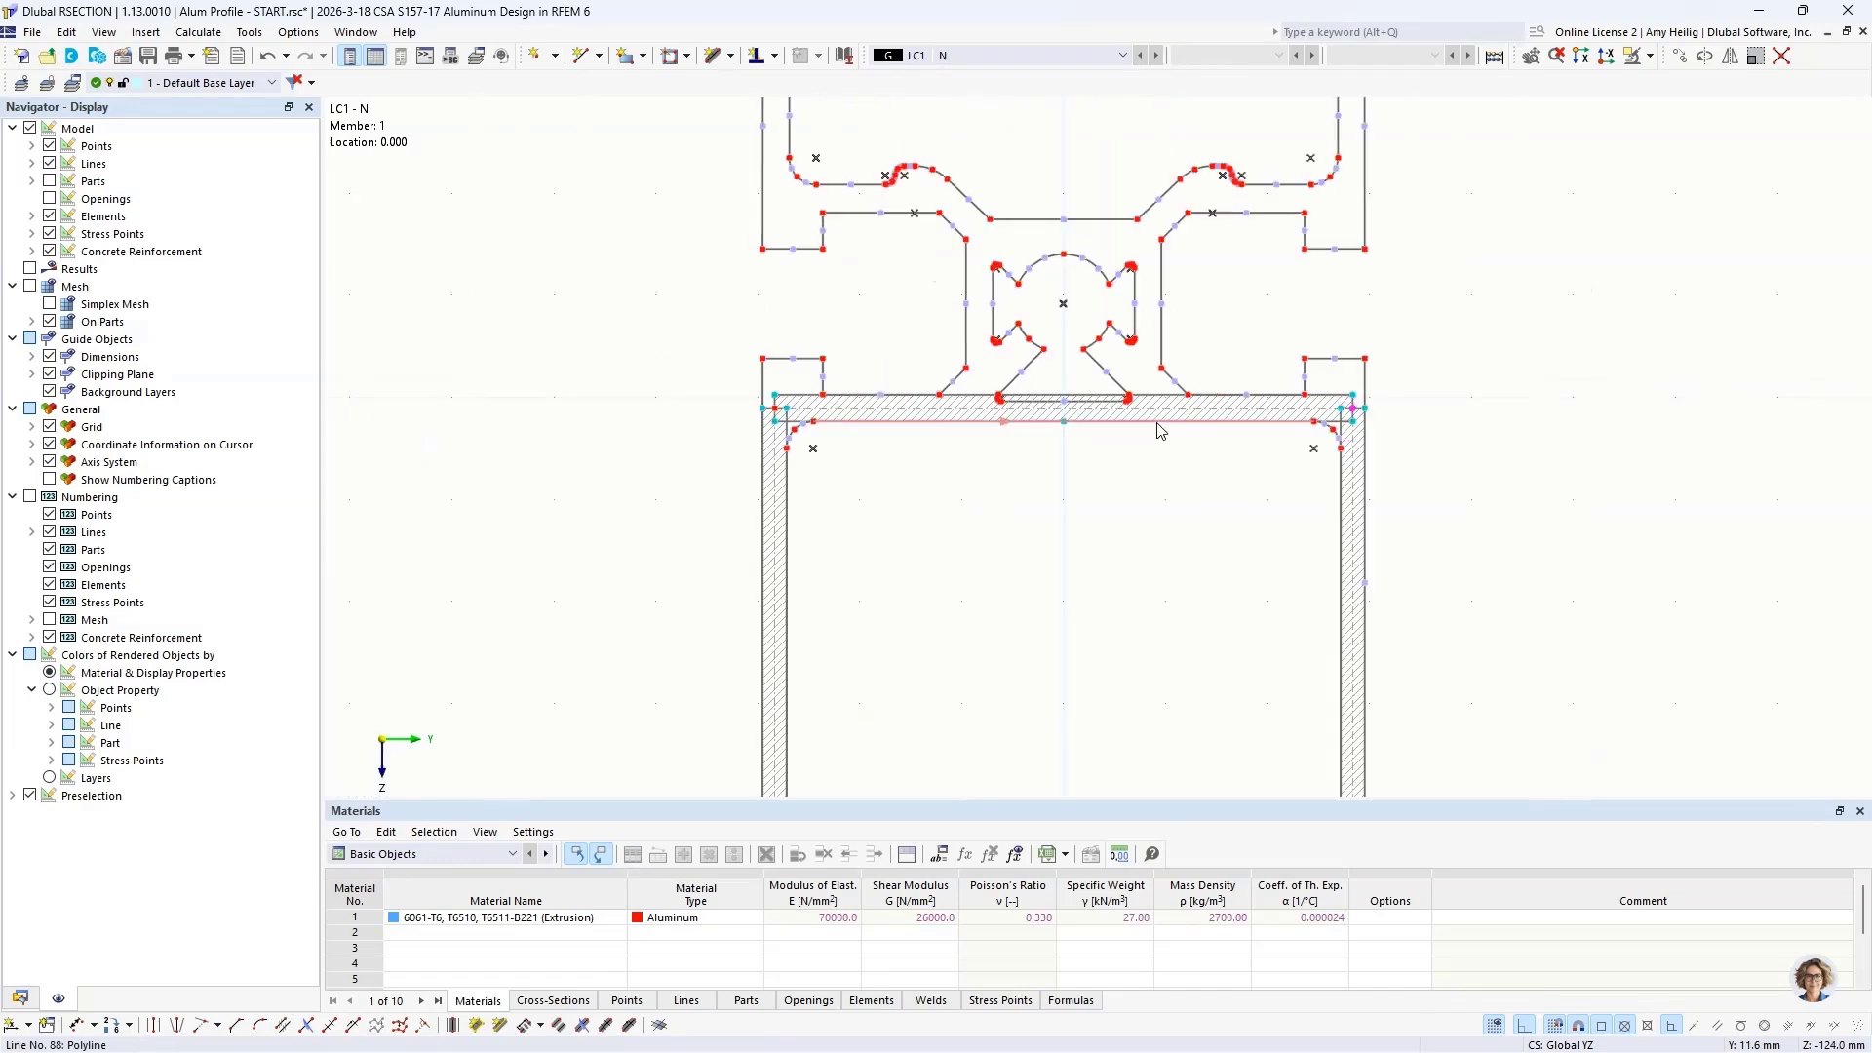
{"action": "middle_click_drag", "start_coordinate": [1183, 493], "coordinate": [1025, 407]}
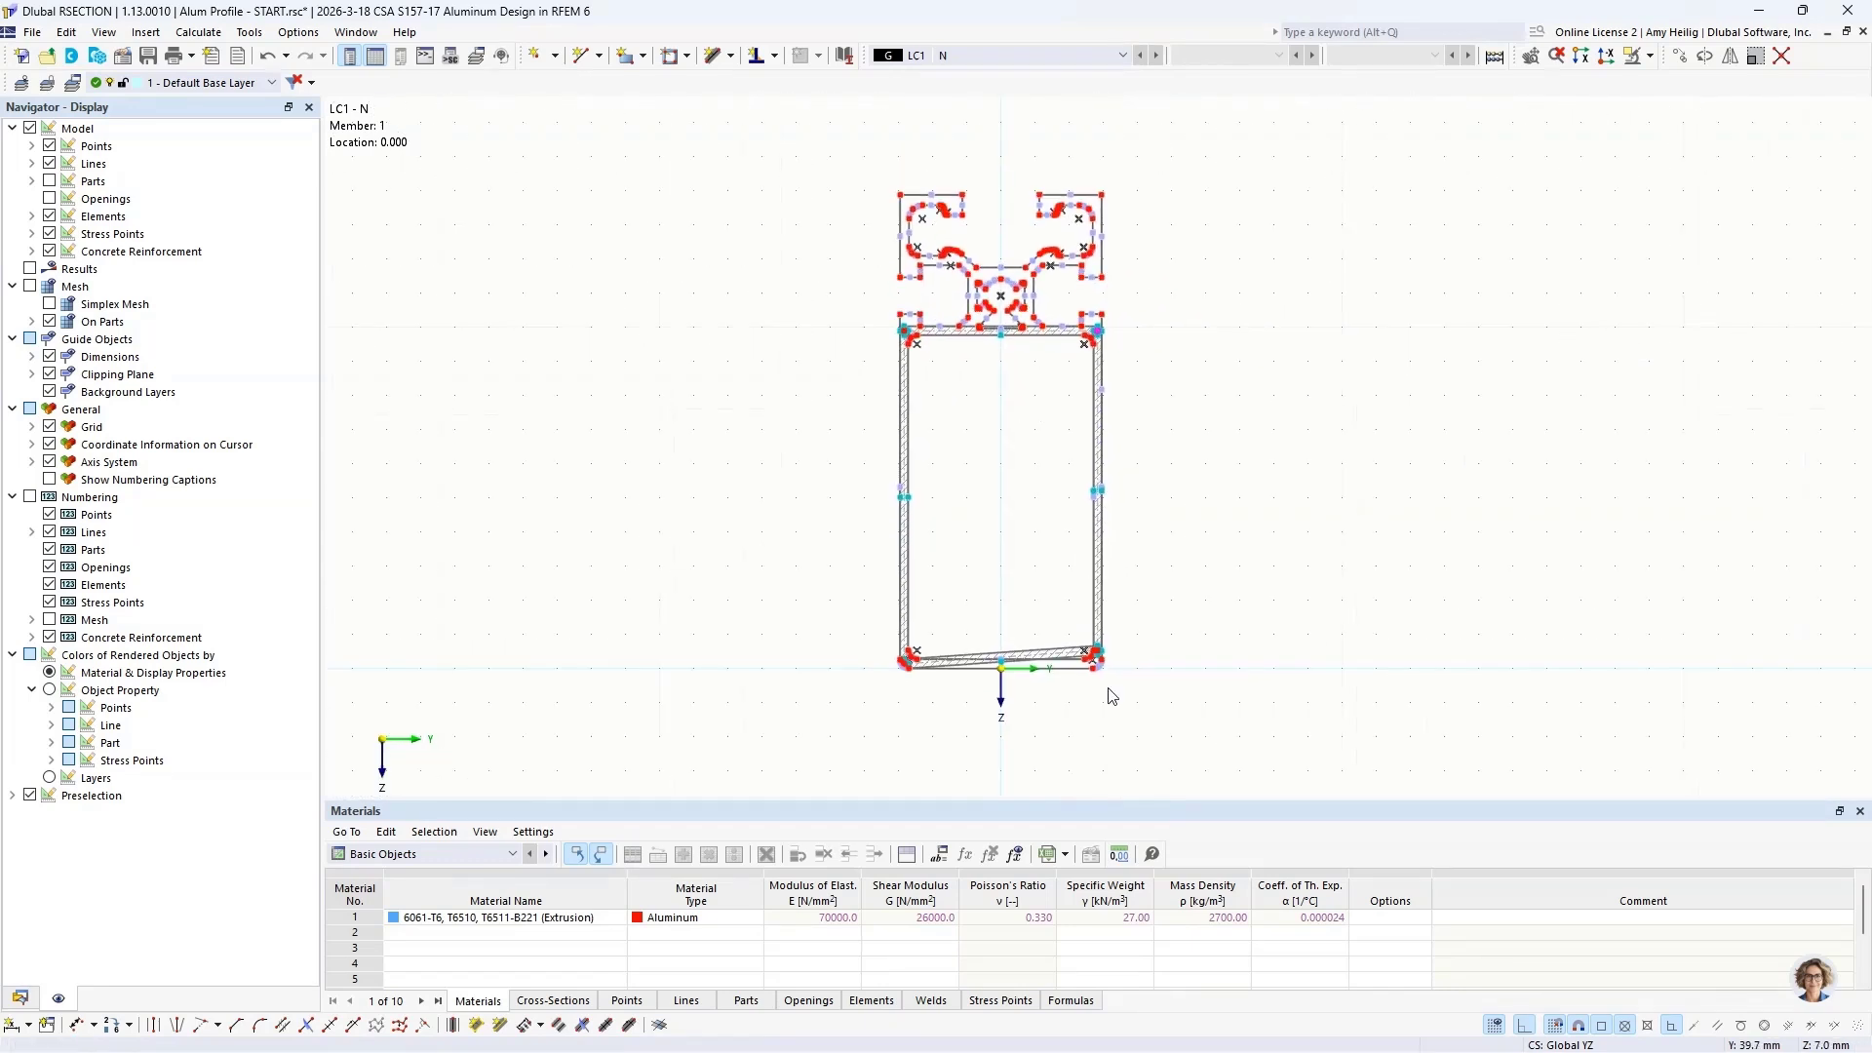
{"action": "scroll", "coordinate": [1107, 690], "scroll_direction": "up", "scroll_amount": 3}
{"action": "scroll", "coordinate": [1153, 661], "scroll_direction": "up", "scroll_amount": 2}
{"action": "scroll", "coordinate": [1105, 653], "scroll_direction": "down", "scroll_amount": 2}
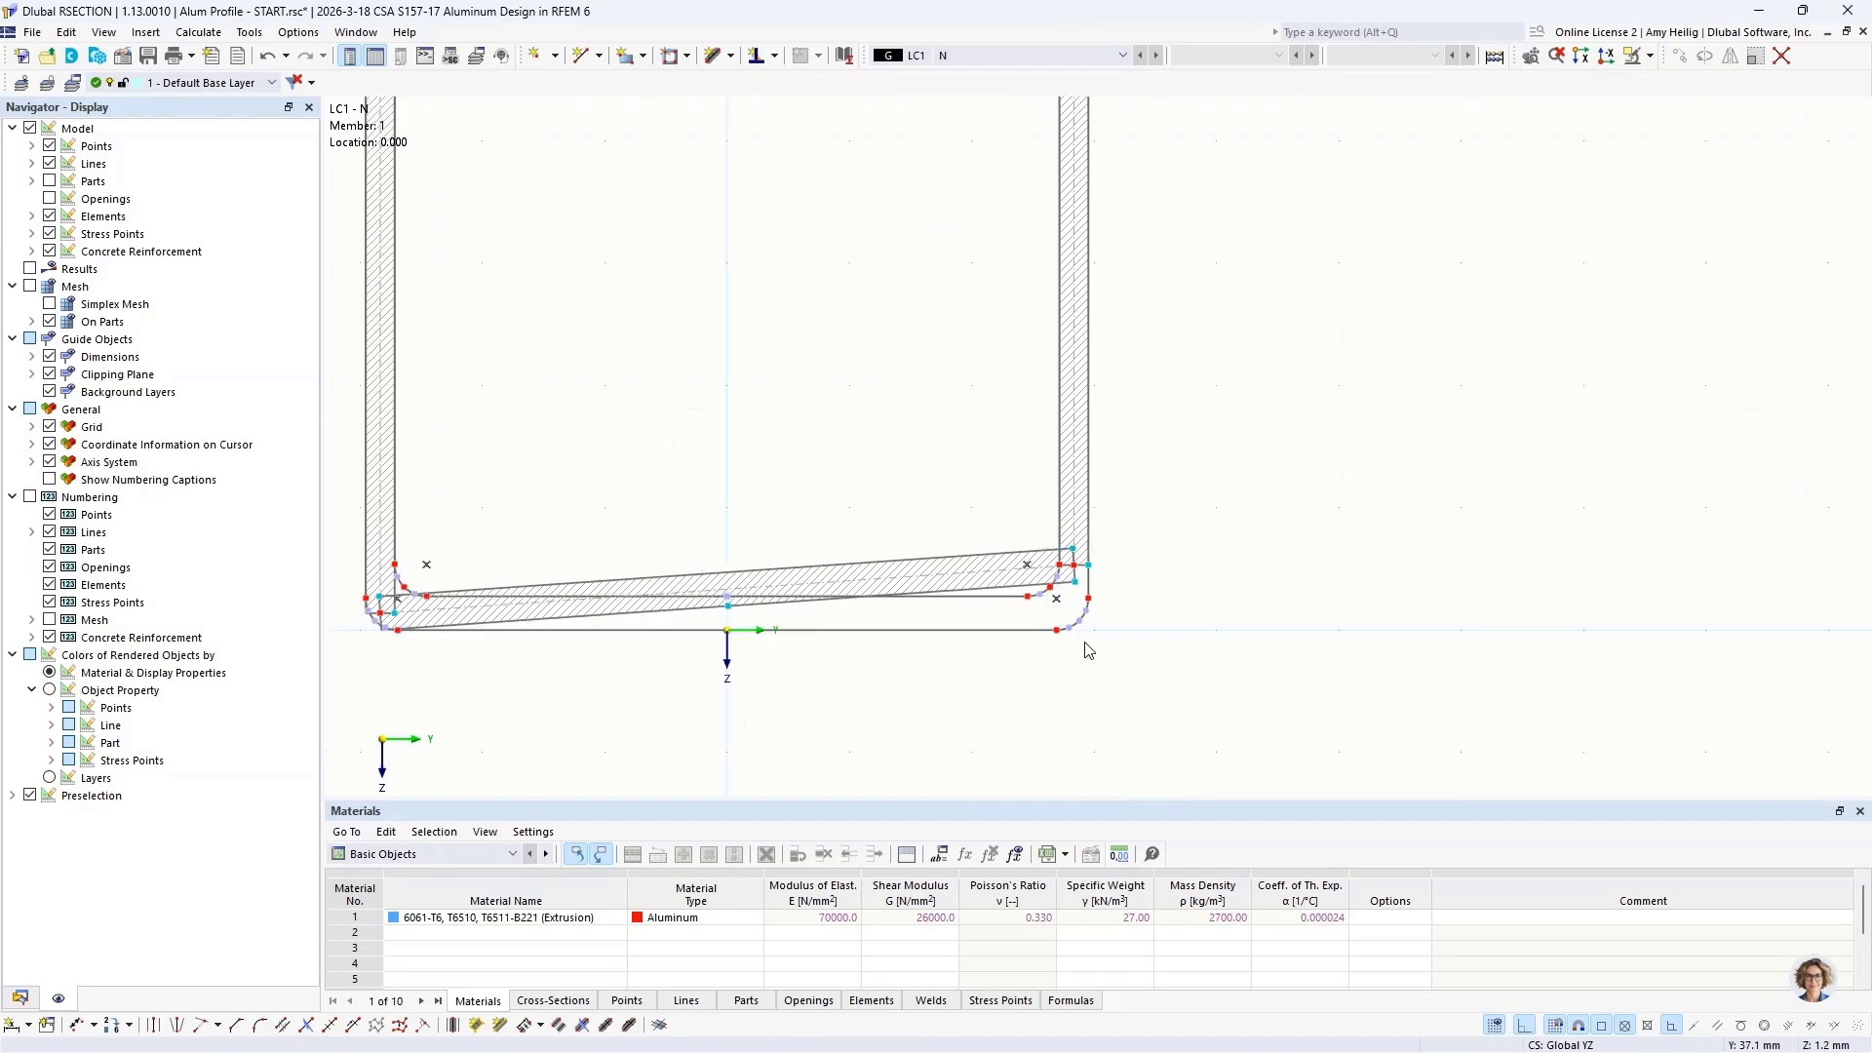
{"action": "middle_click_drag", "start_coordinate": [1105, 653], "coordinate": [1241, 633]}
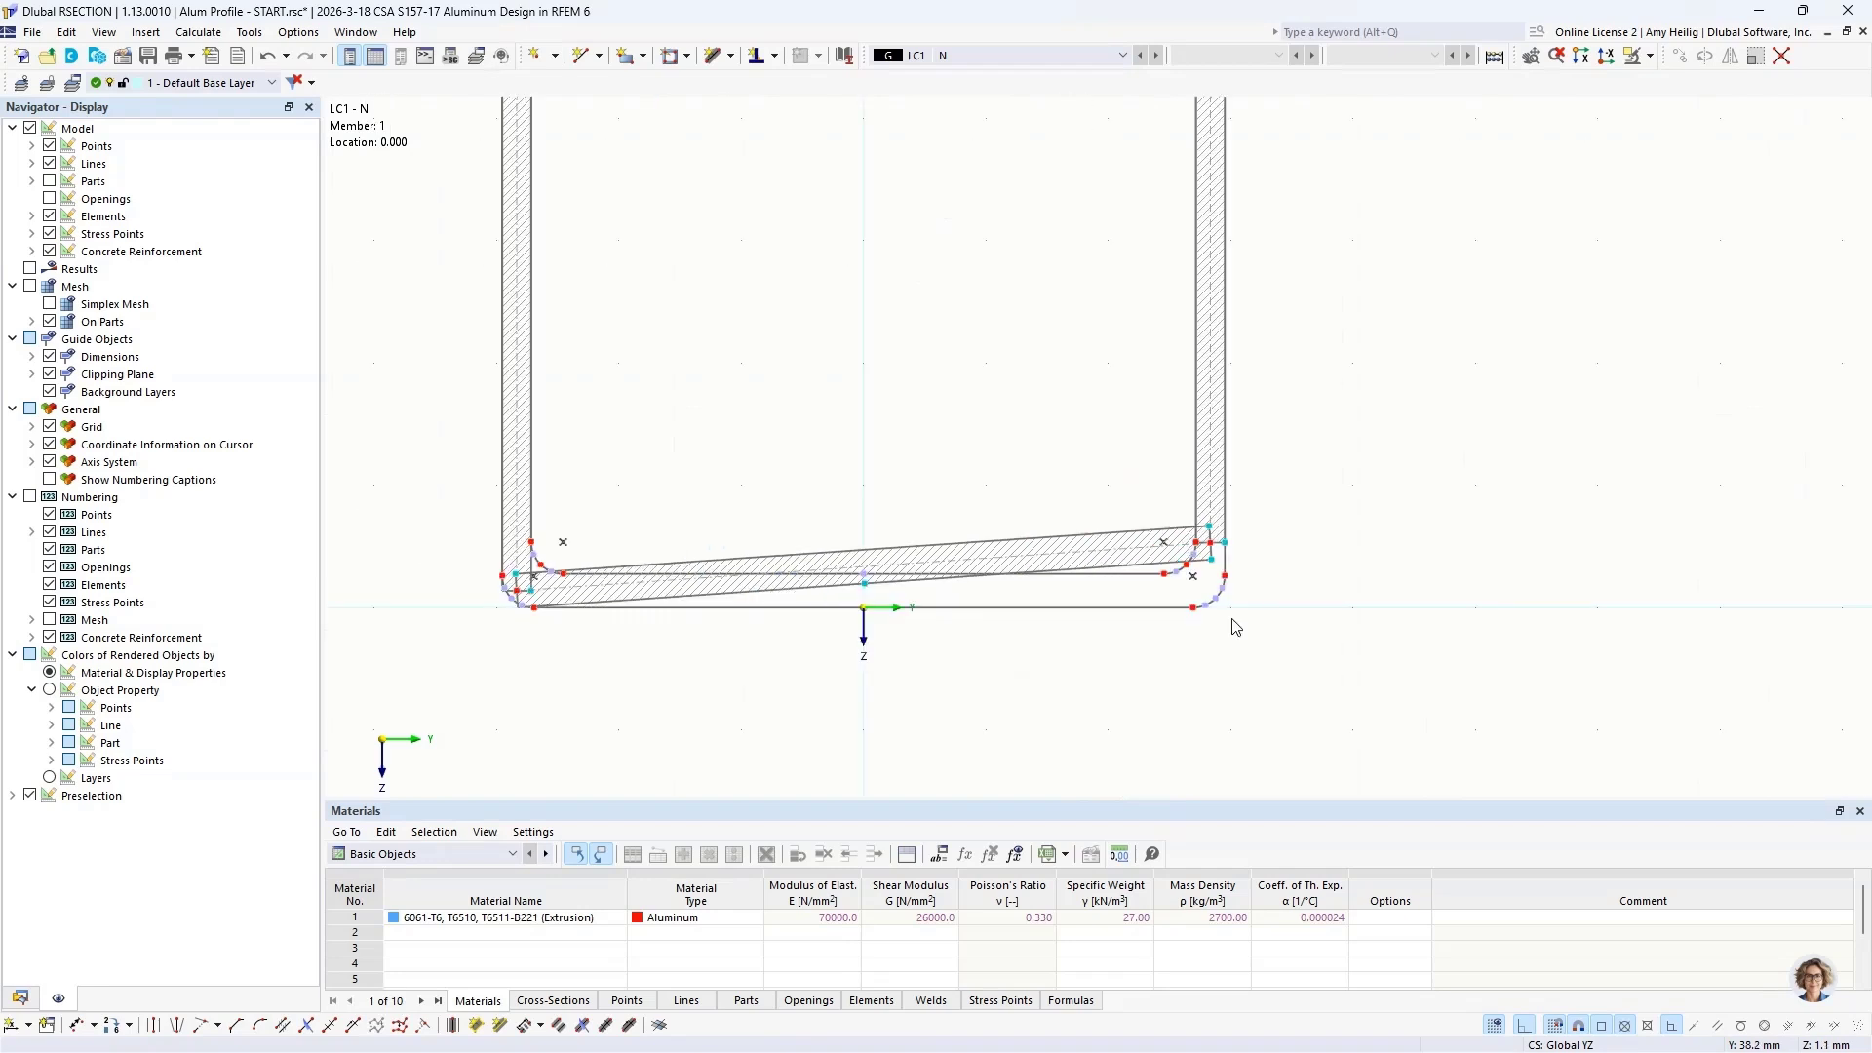
{"action": "left_click", "coordinate": [1210, 543]}
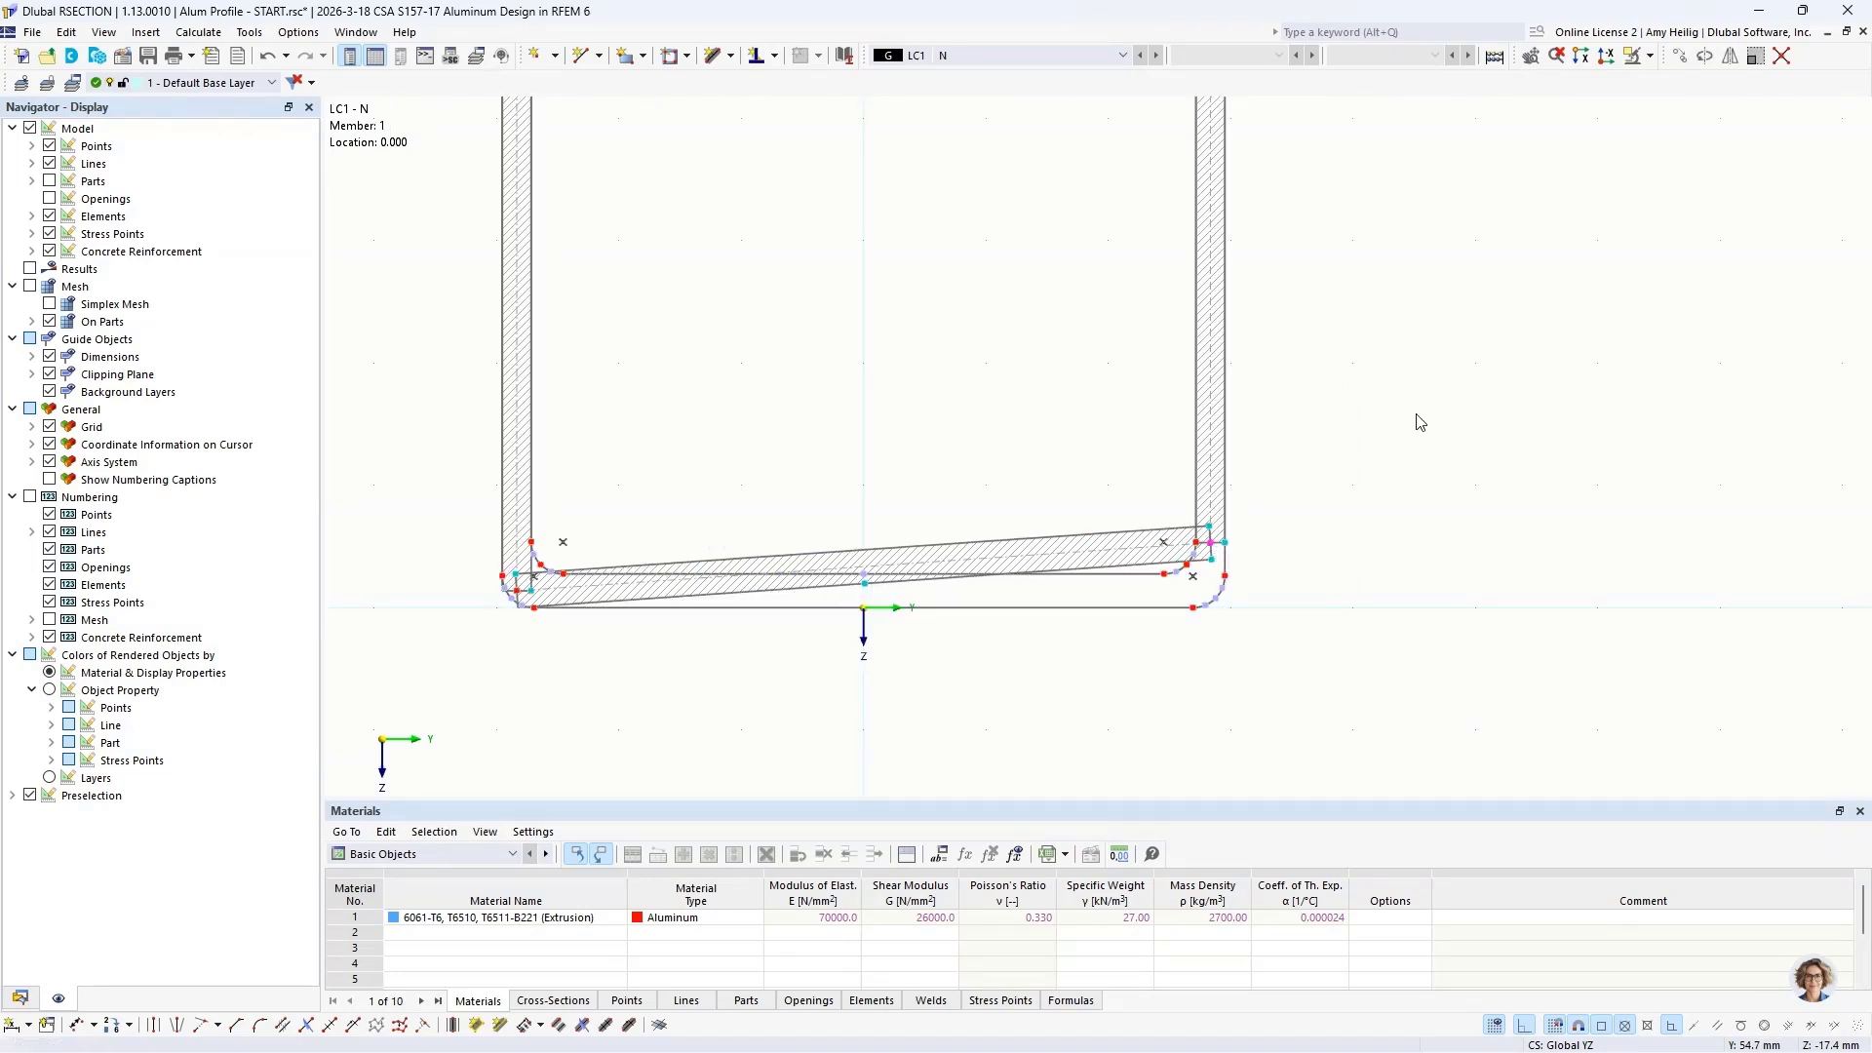
{"action": "left_click", "coordinate": [1685, 56]}
{"action": "left_click", "coordinate": [841, 591]}
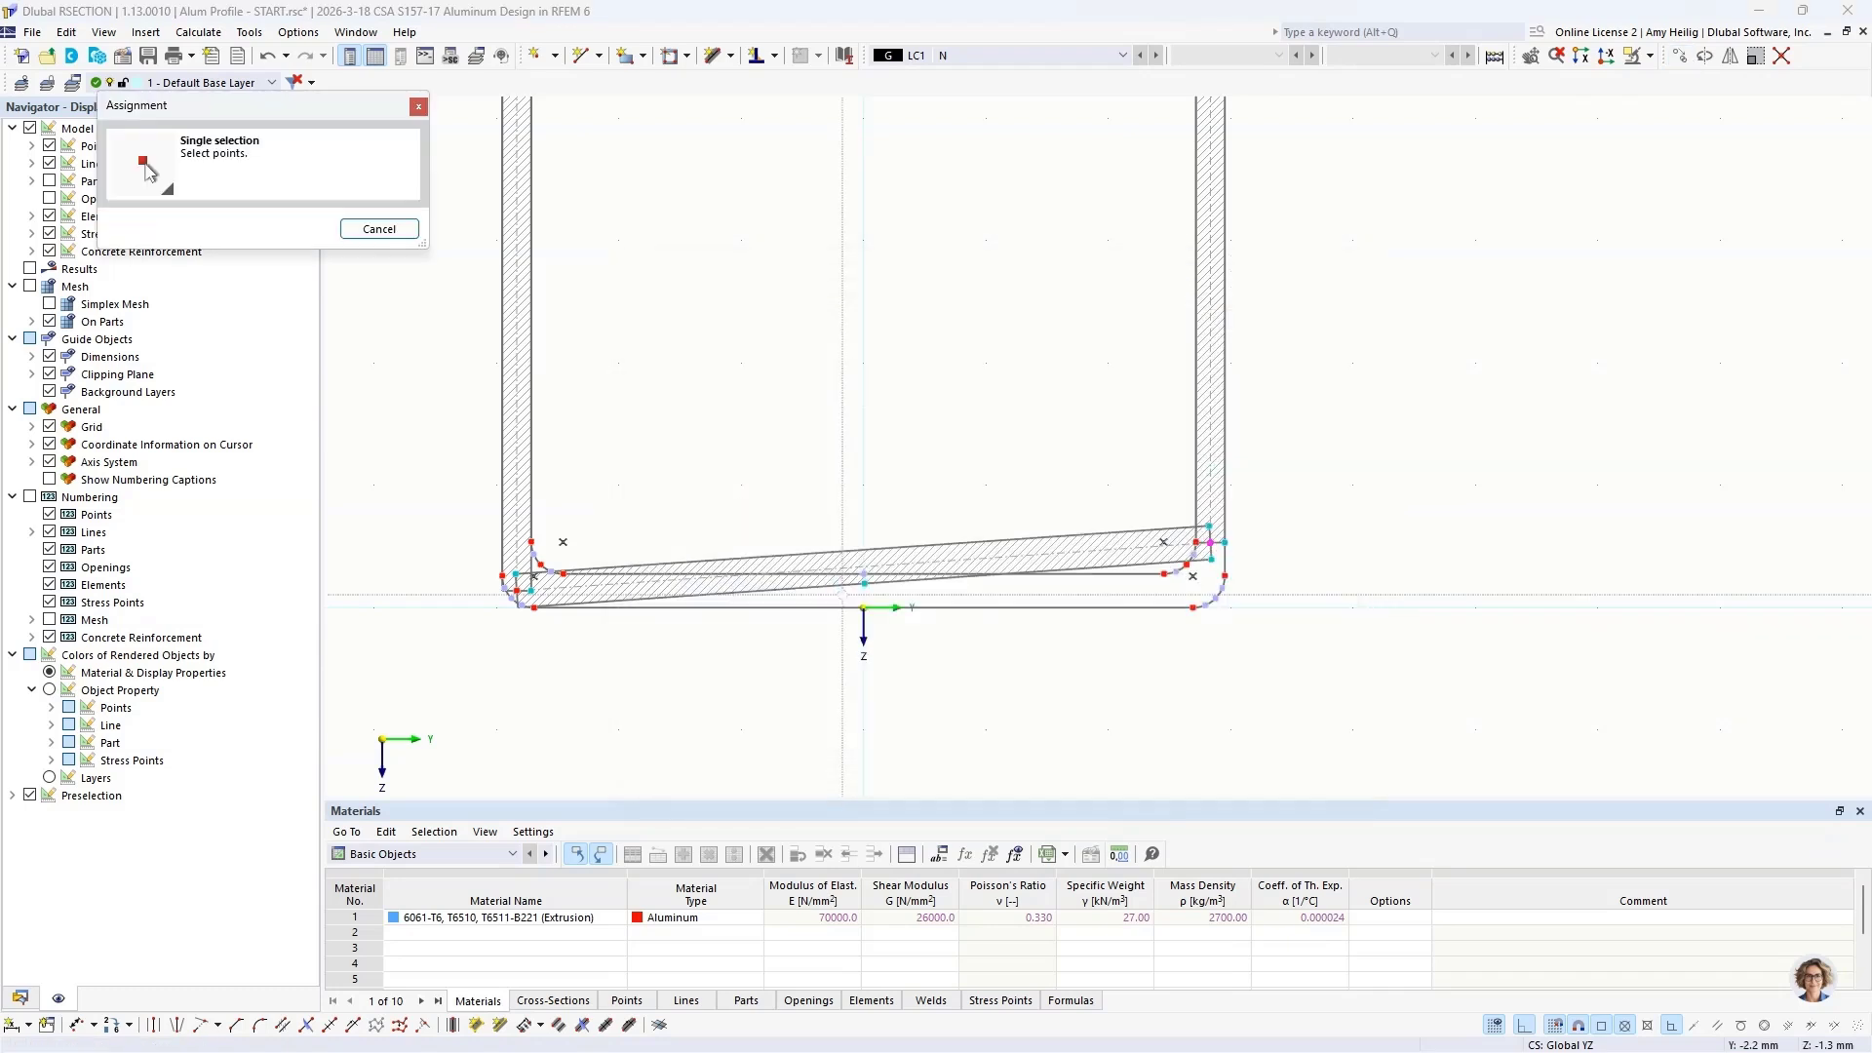
{"action": "left_click", "coordinate": [1210, 543]}
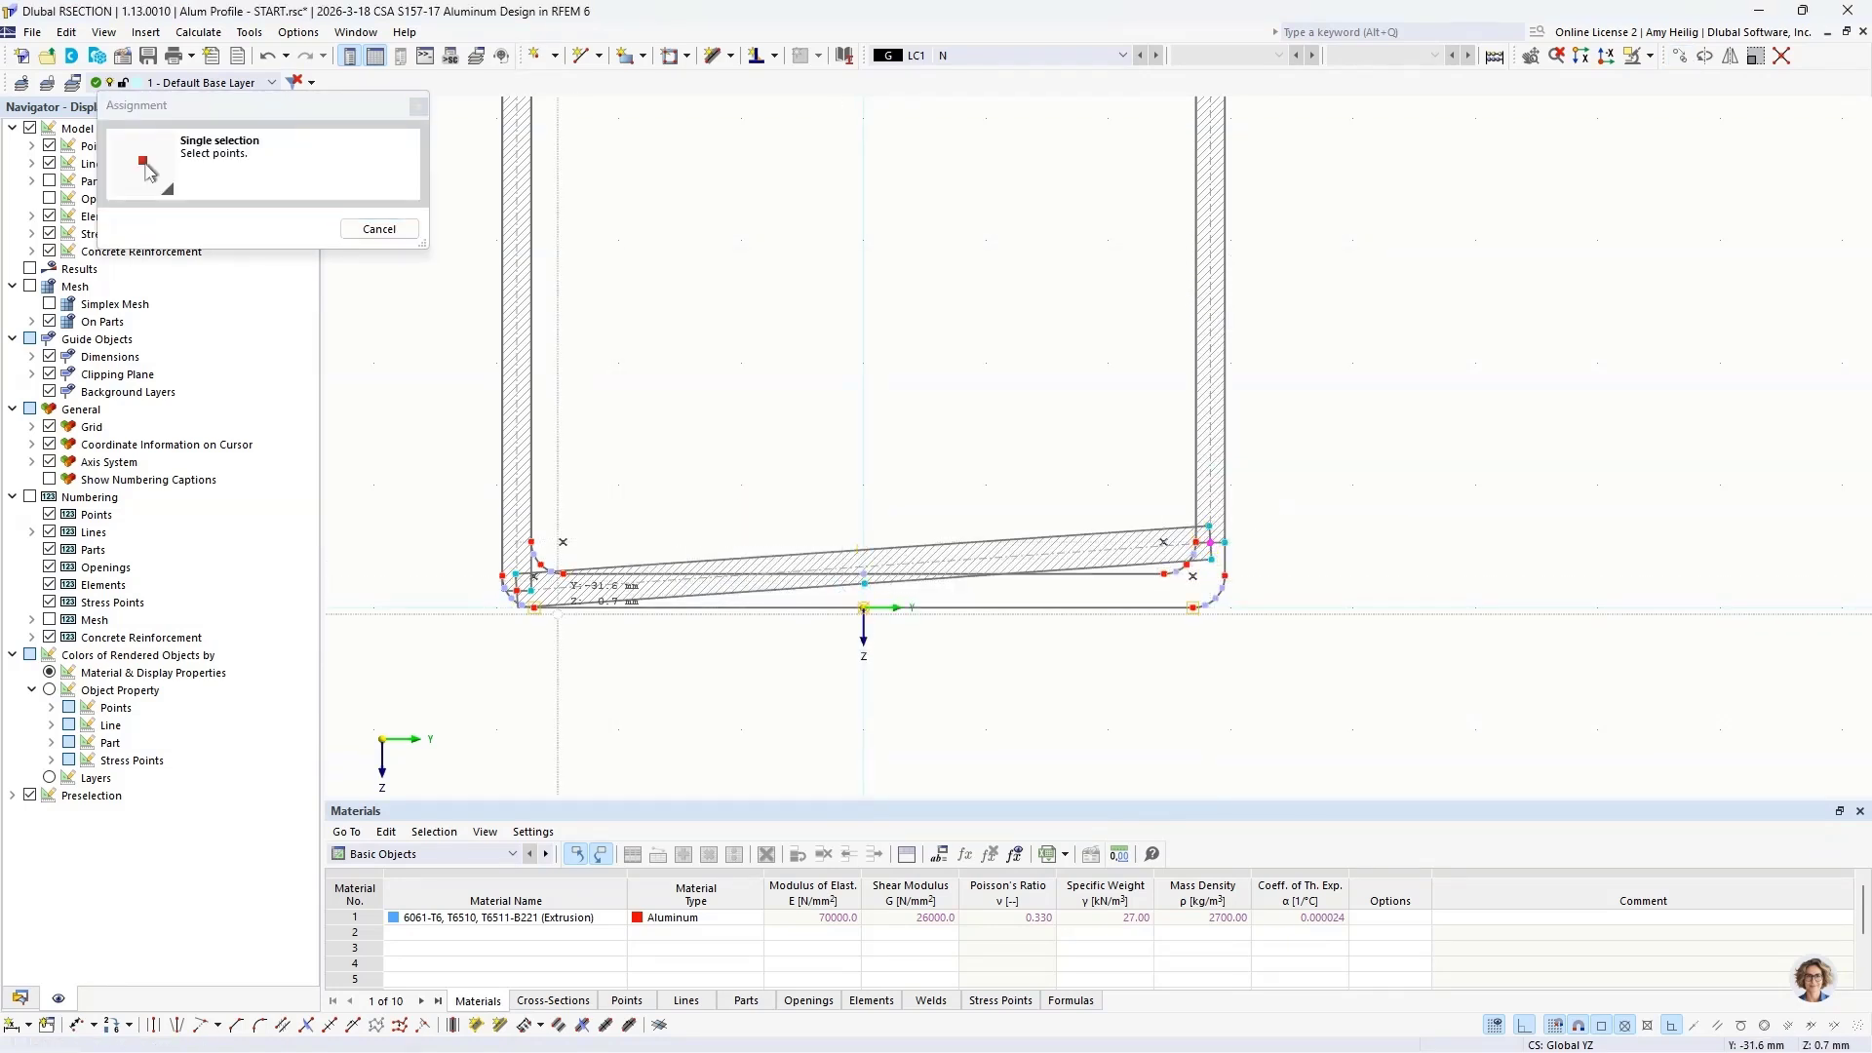
{"action": "left_click", "coordinate": [532, 590]}
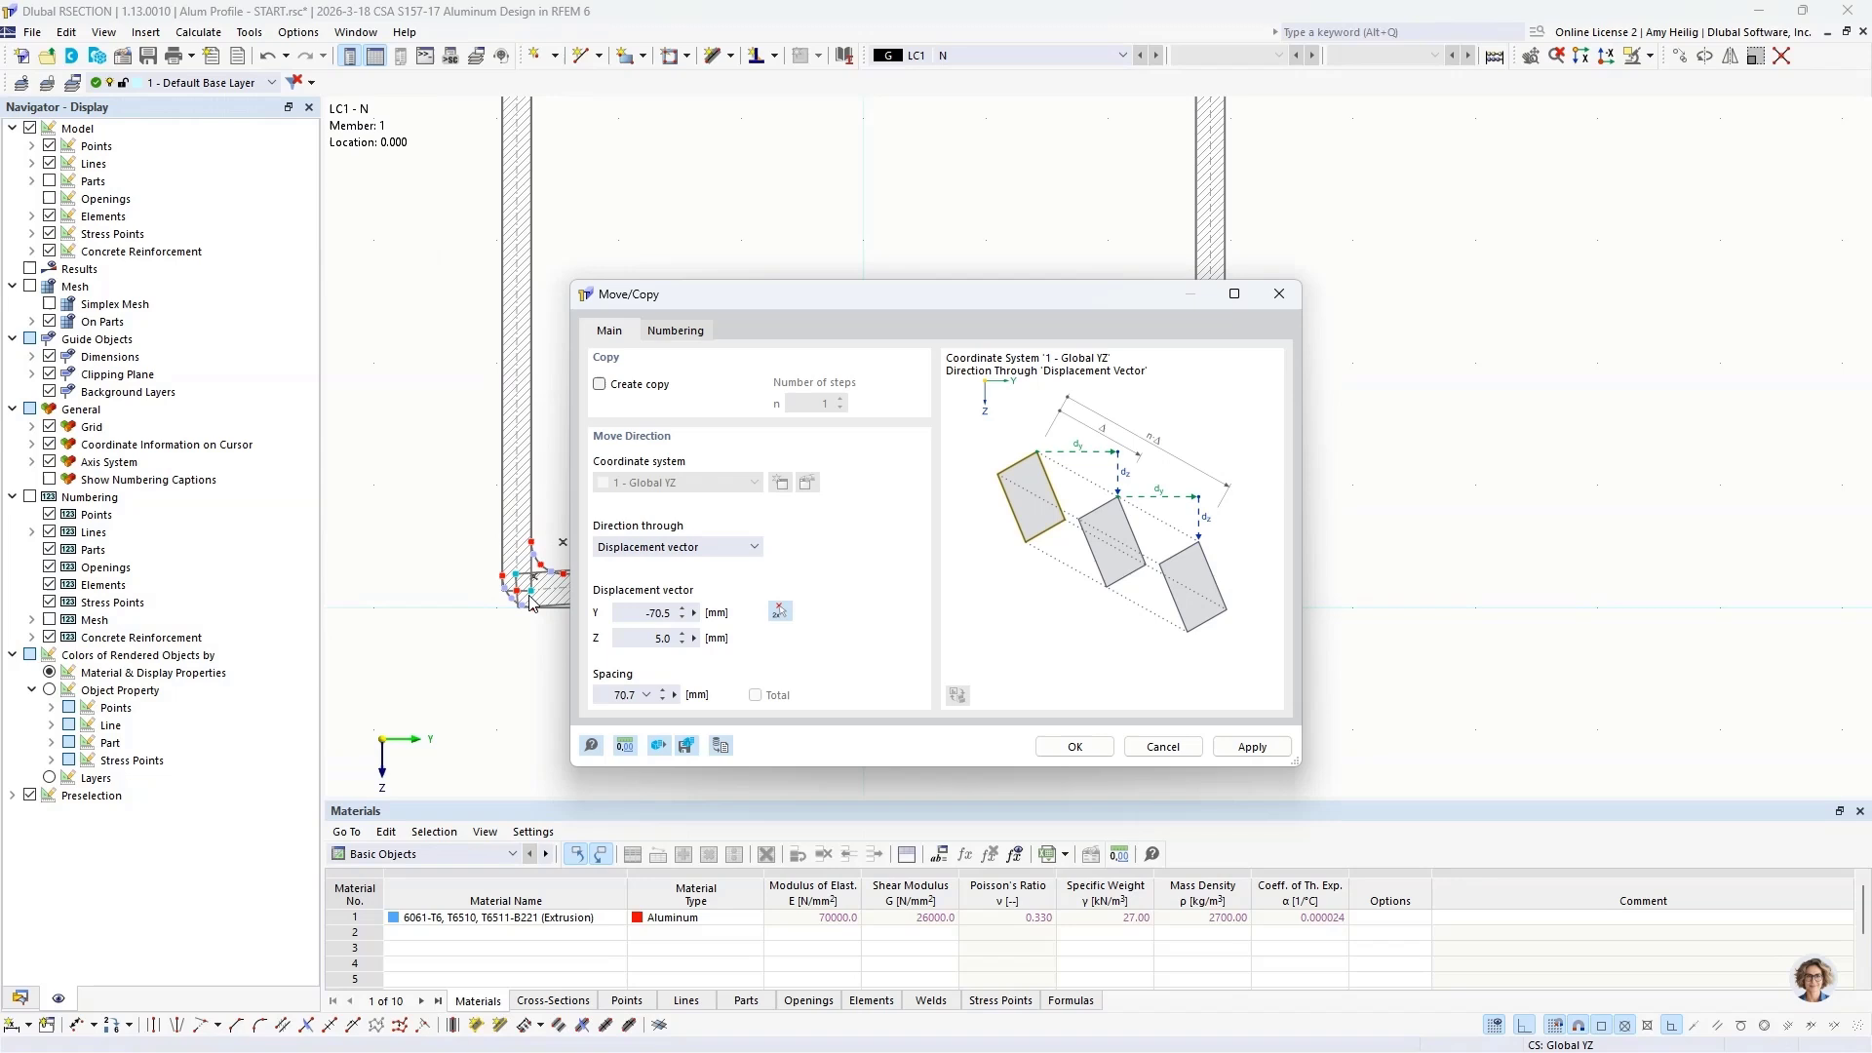
{"action": "double_click", "coordinate": [636, 614]}
{"action": "type", "text": "0"}
{"action": "left_click", "coordinate": [1074, 746]}
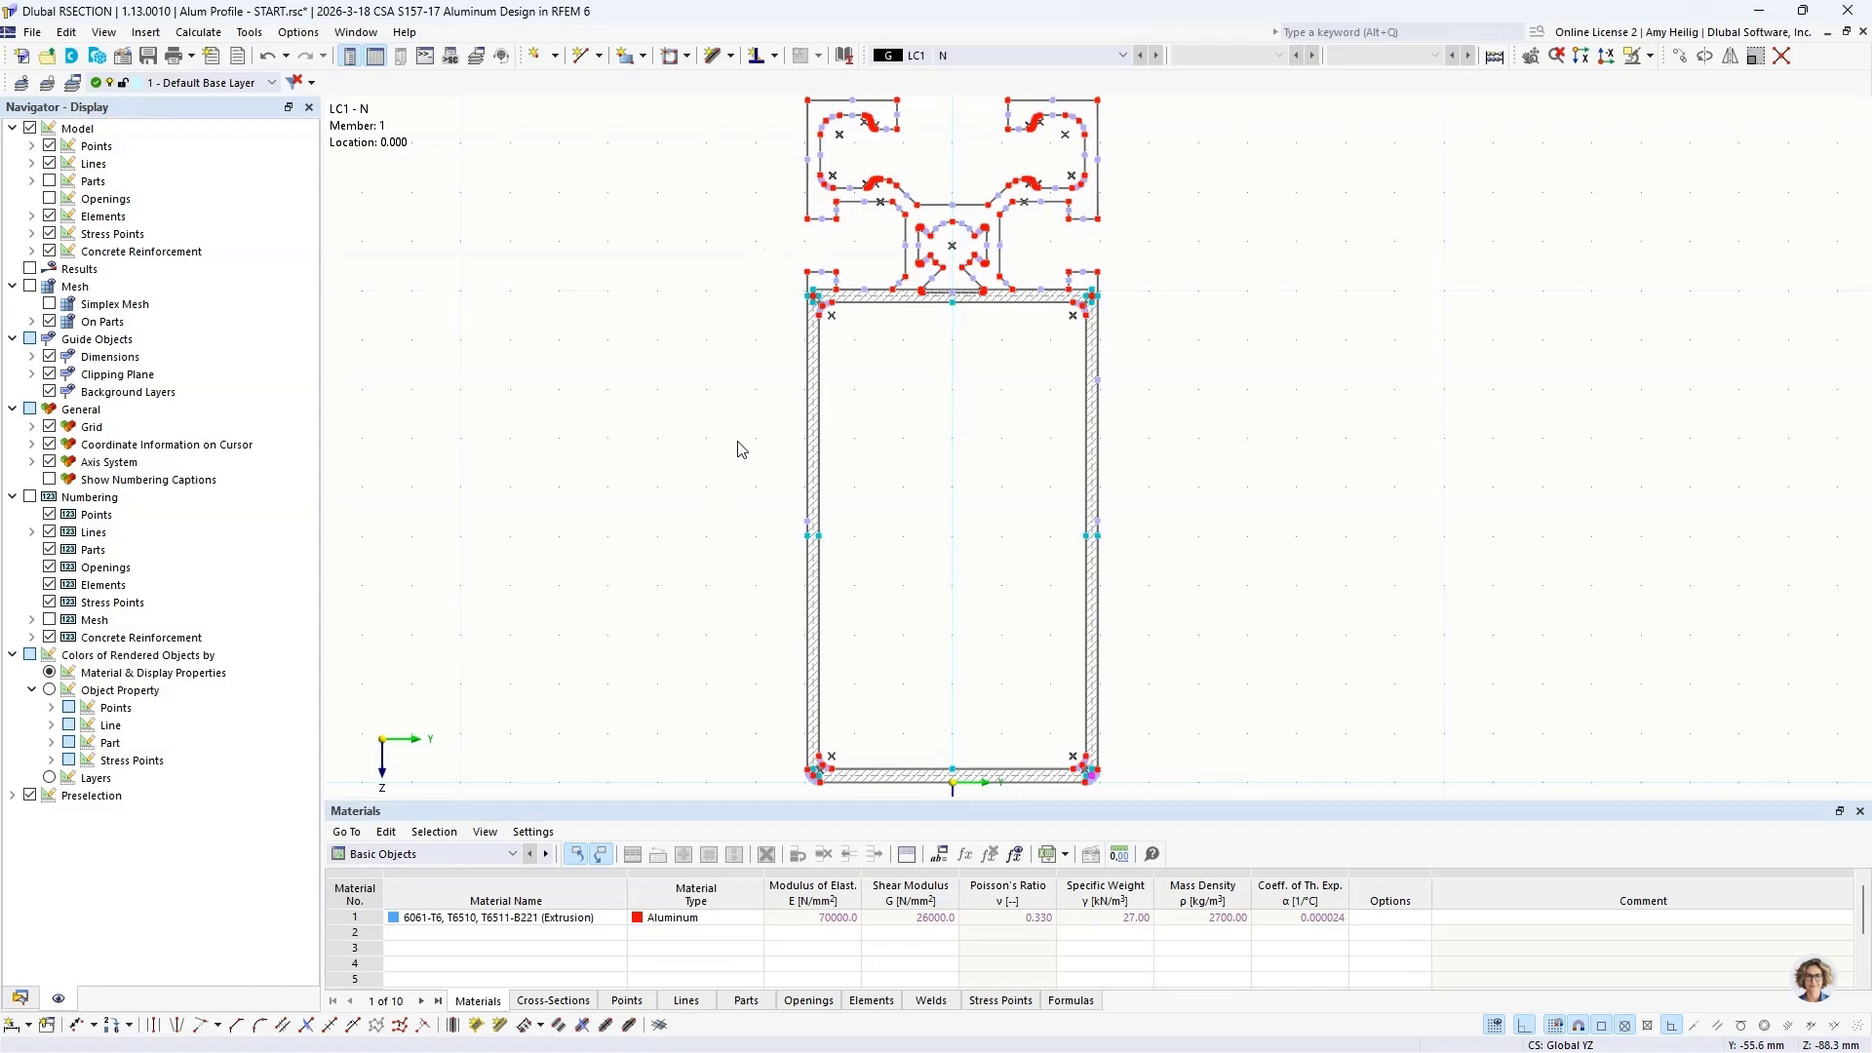
Step: Calculate the profile with the thin-walled analysis and enlarge the cross-section properties table
{"action": "scroll", "coordinate": [741, 450], "scroll_direction": "down", "scroll_amount": 1}
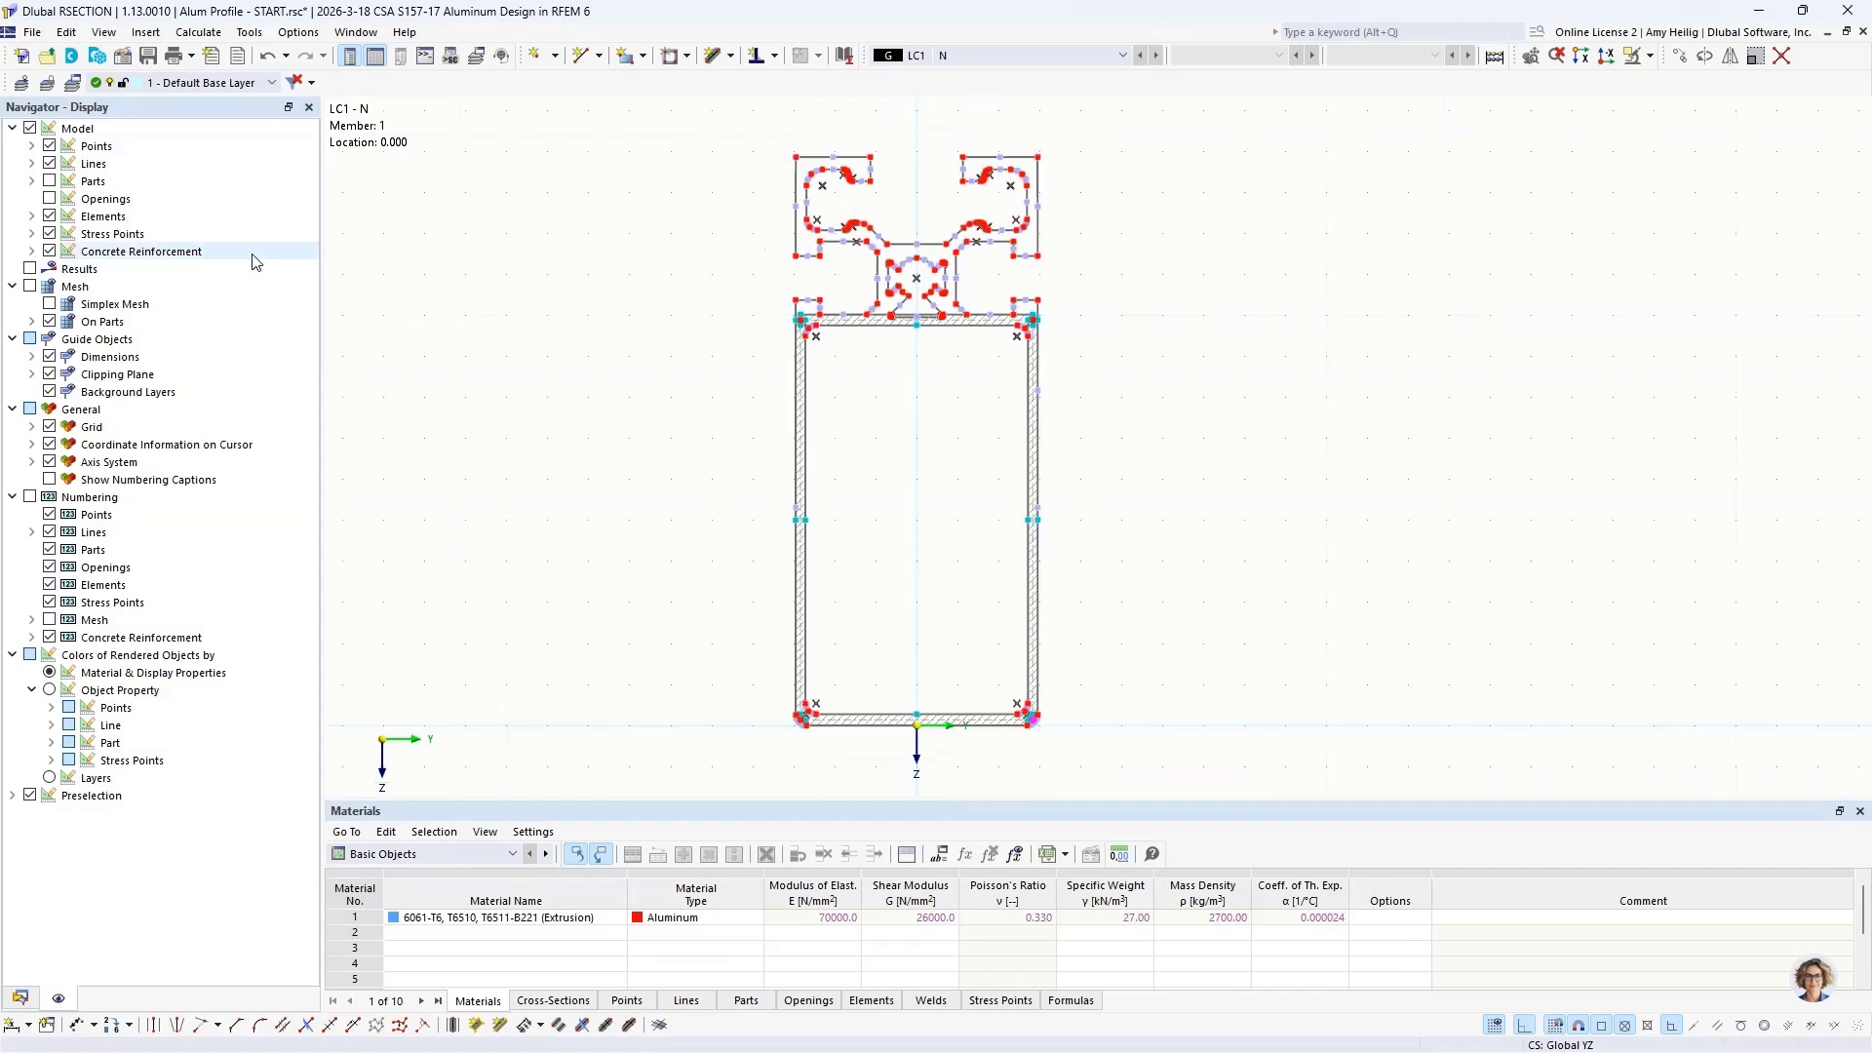
{"action": "left_click", "coordinate": [199, 34]}
{"action": "left_click", "coordinate": [216, 53]}
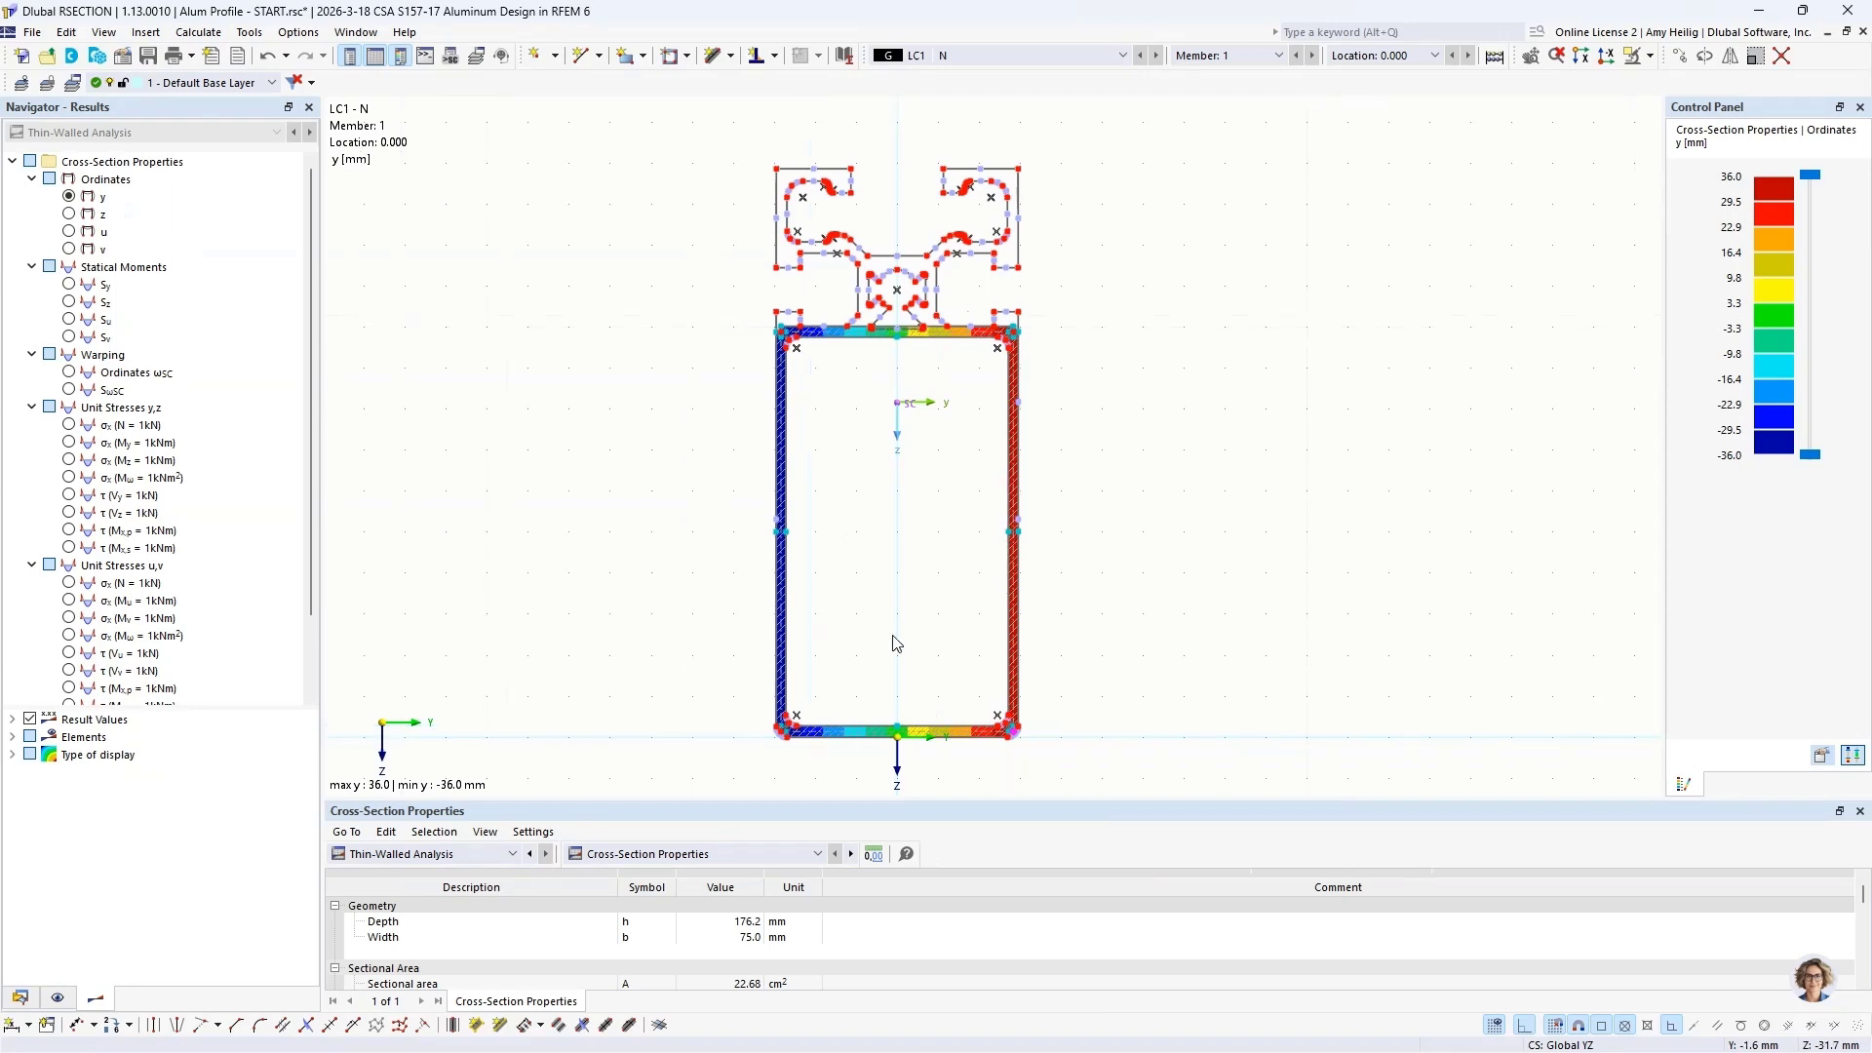
{"action": "left_click_drag", "start_coordinate": [749, 800], "coordinate": [788, 659]}
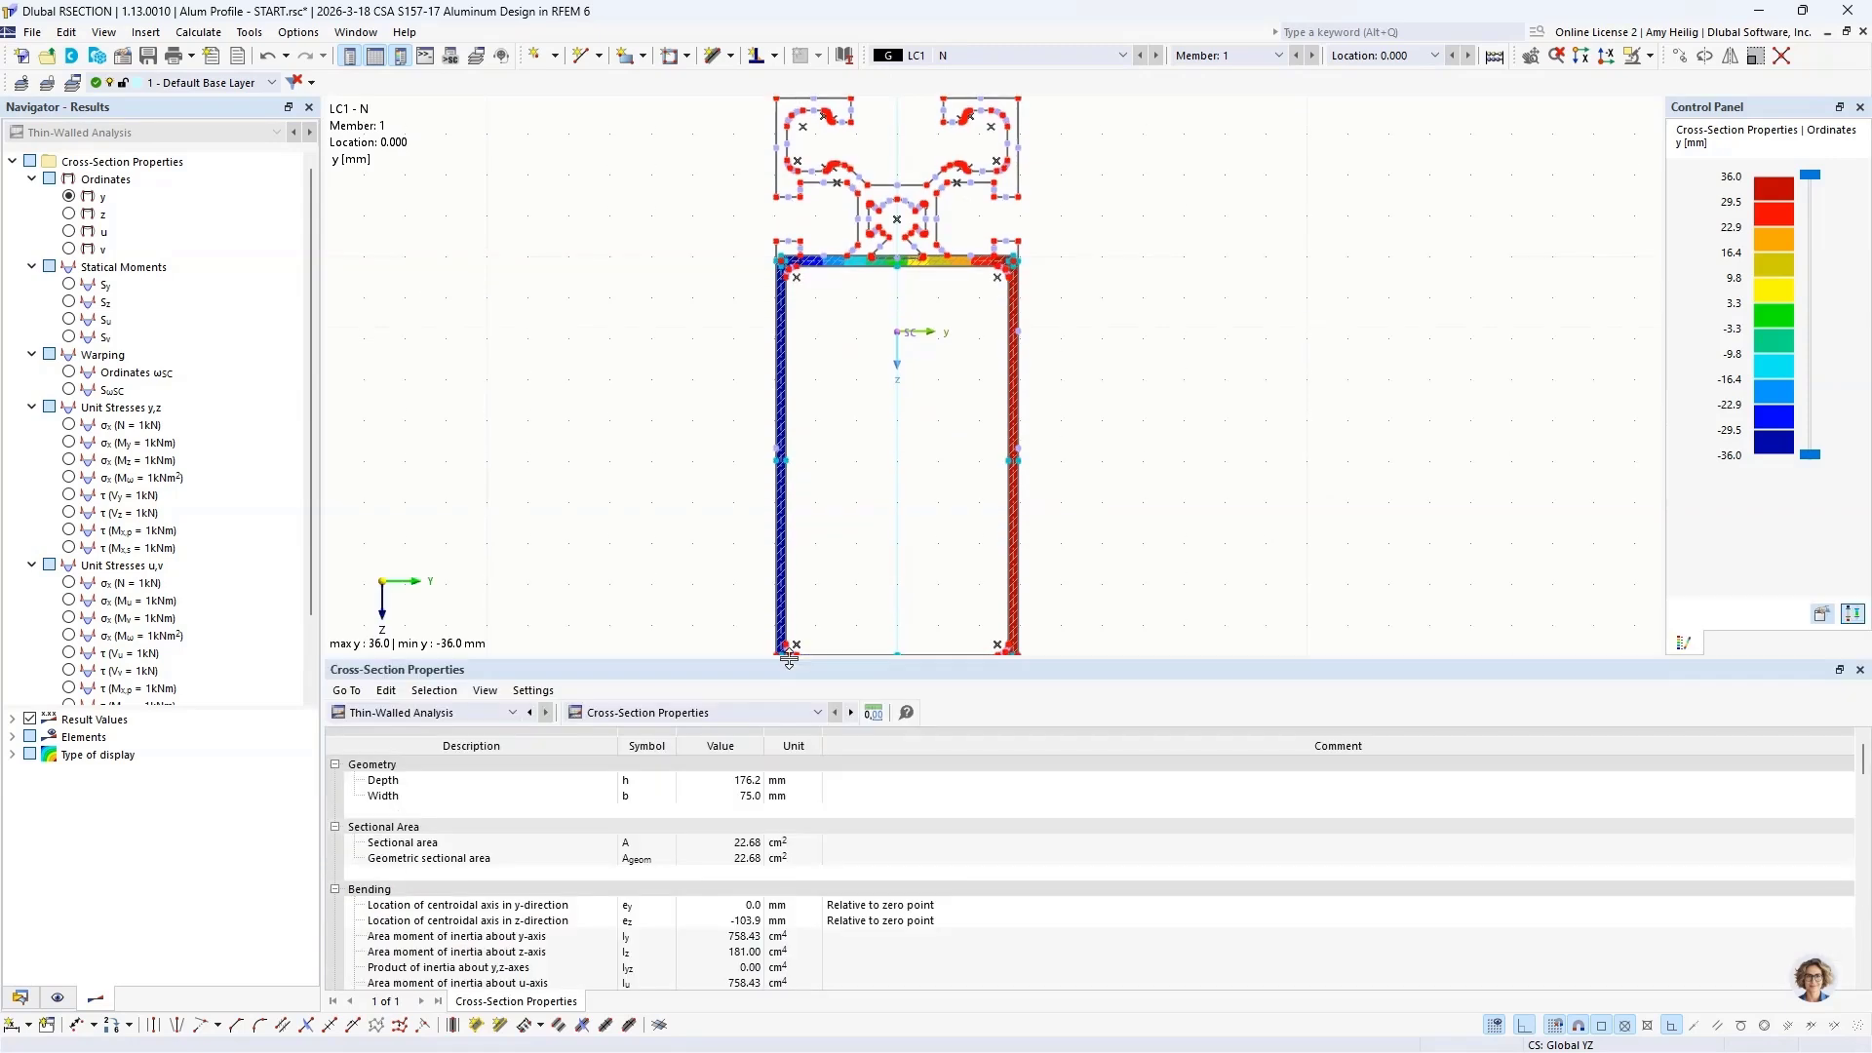
{"action": "middle_click_drag", "start_coordinate": [830, 529], "coordinate": [878, 506]}
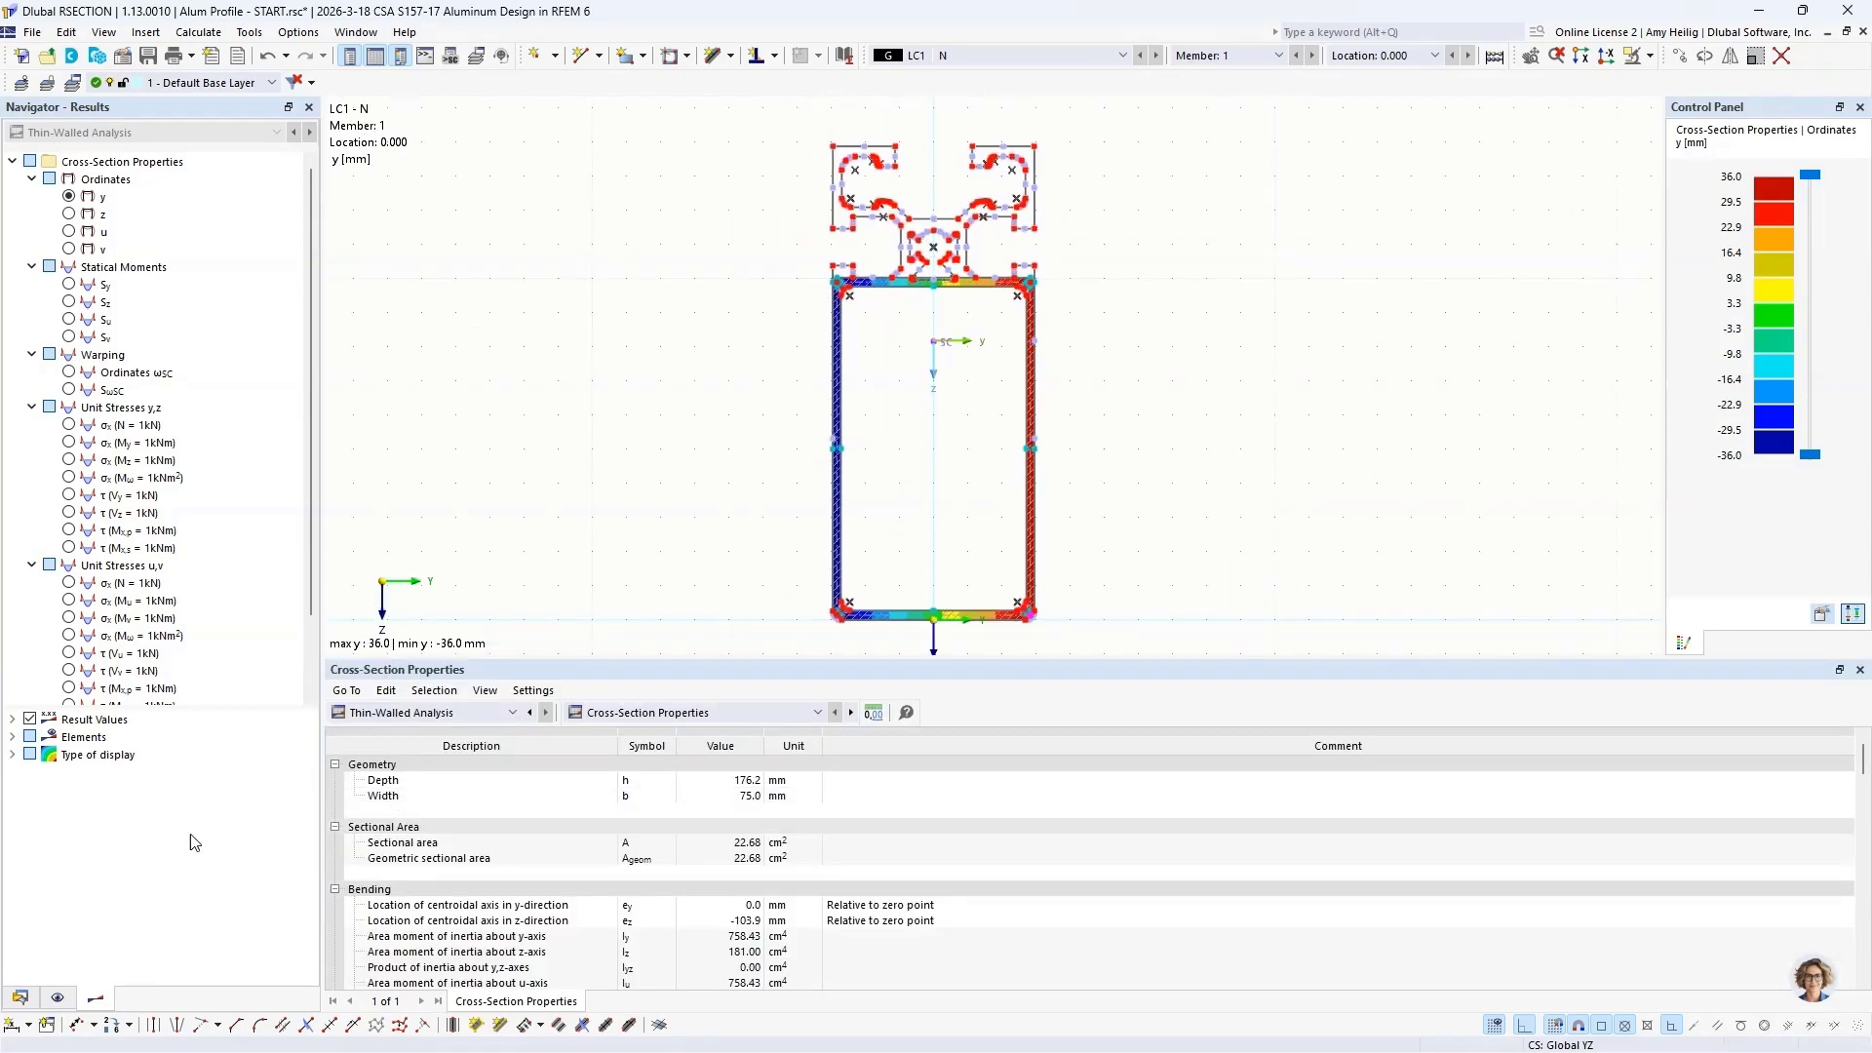
Step: Display the parts in the profile graphic and examine the cross-section properties down to the shear and torsion values
{"action": "left_click", "coordinate": [58, 997]}
{"action": "left_click", "coordinate": [48, 180]}
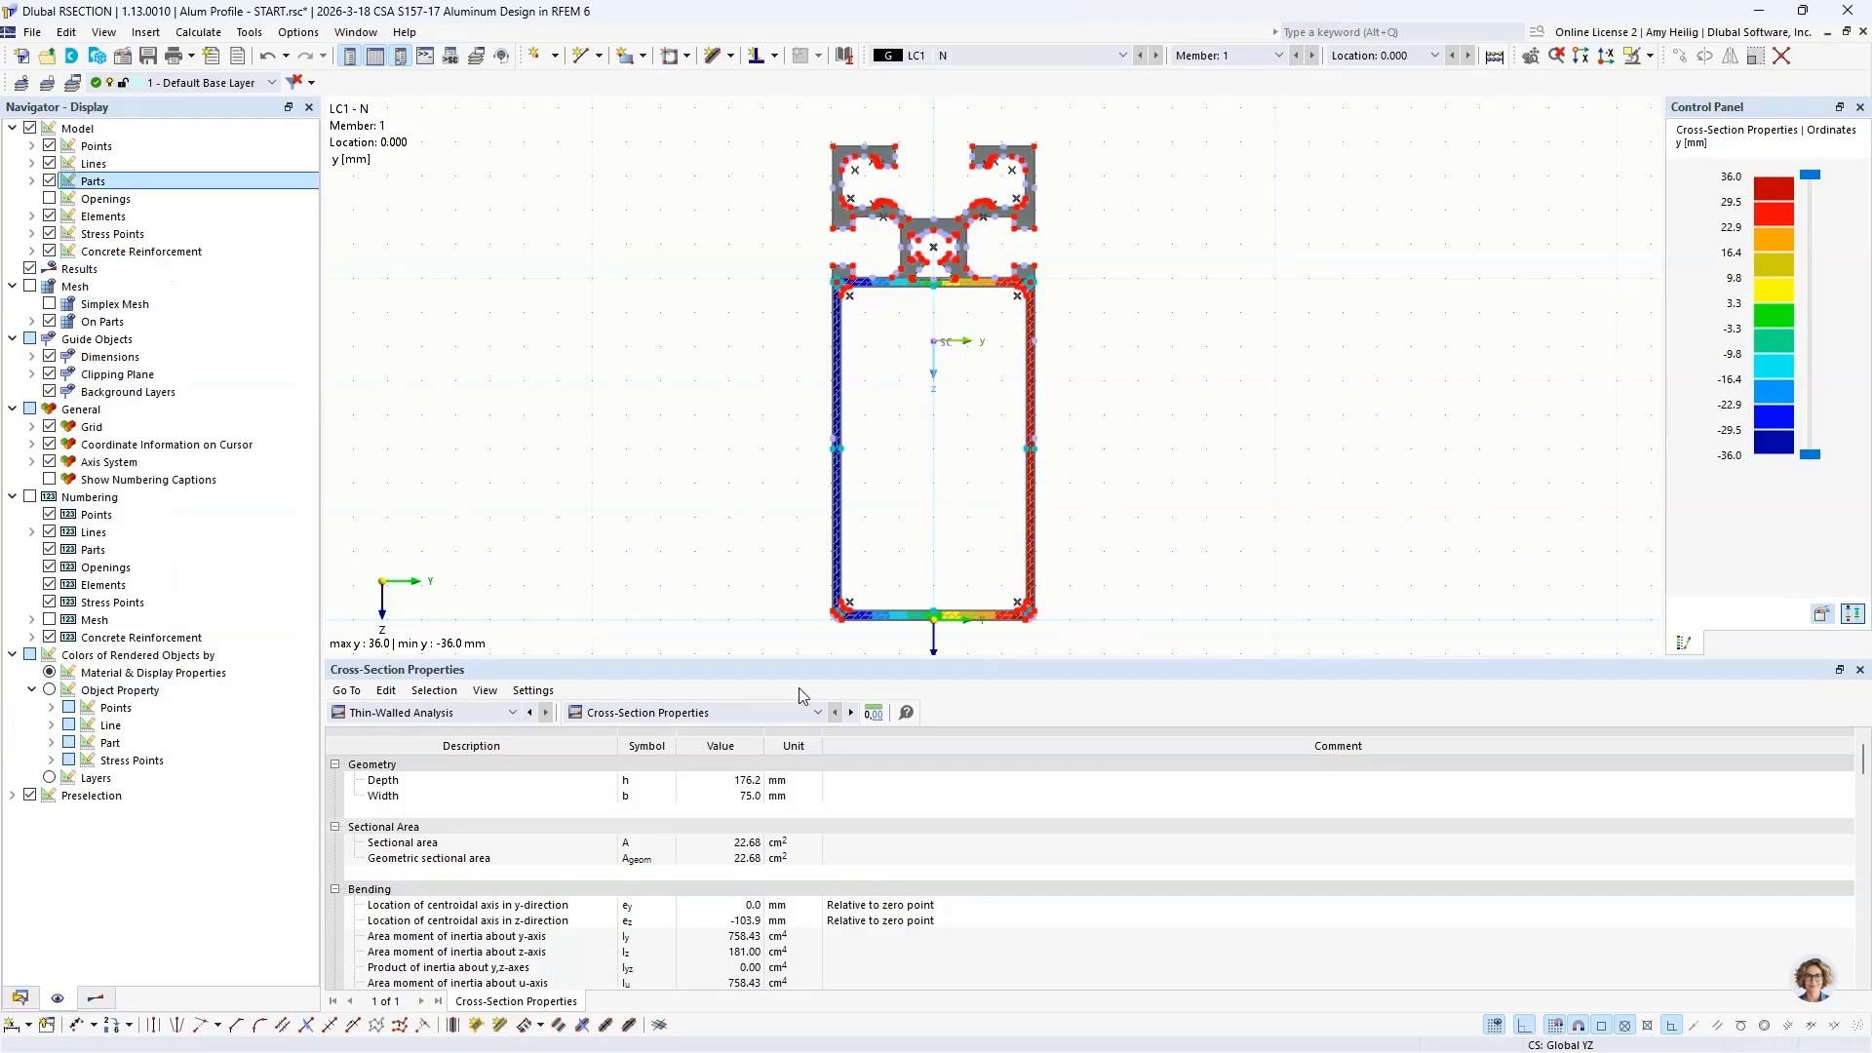
{"action": "left_click_drag", "start_coordinate": [788, 664], "coordinate": [792, 622]}
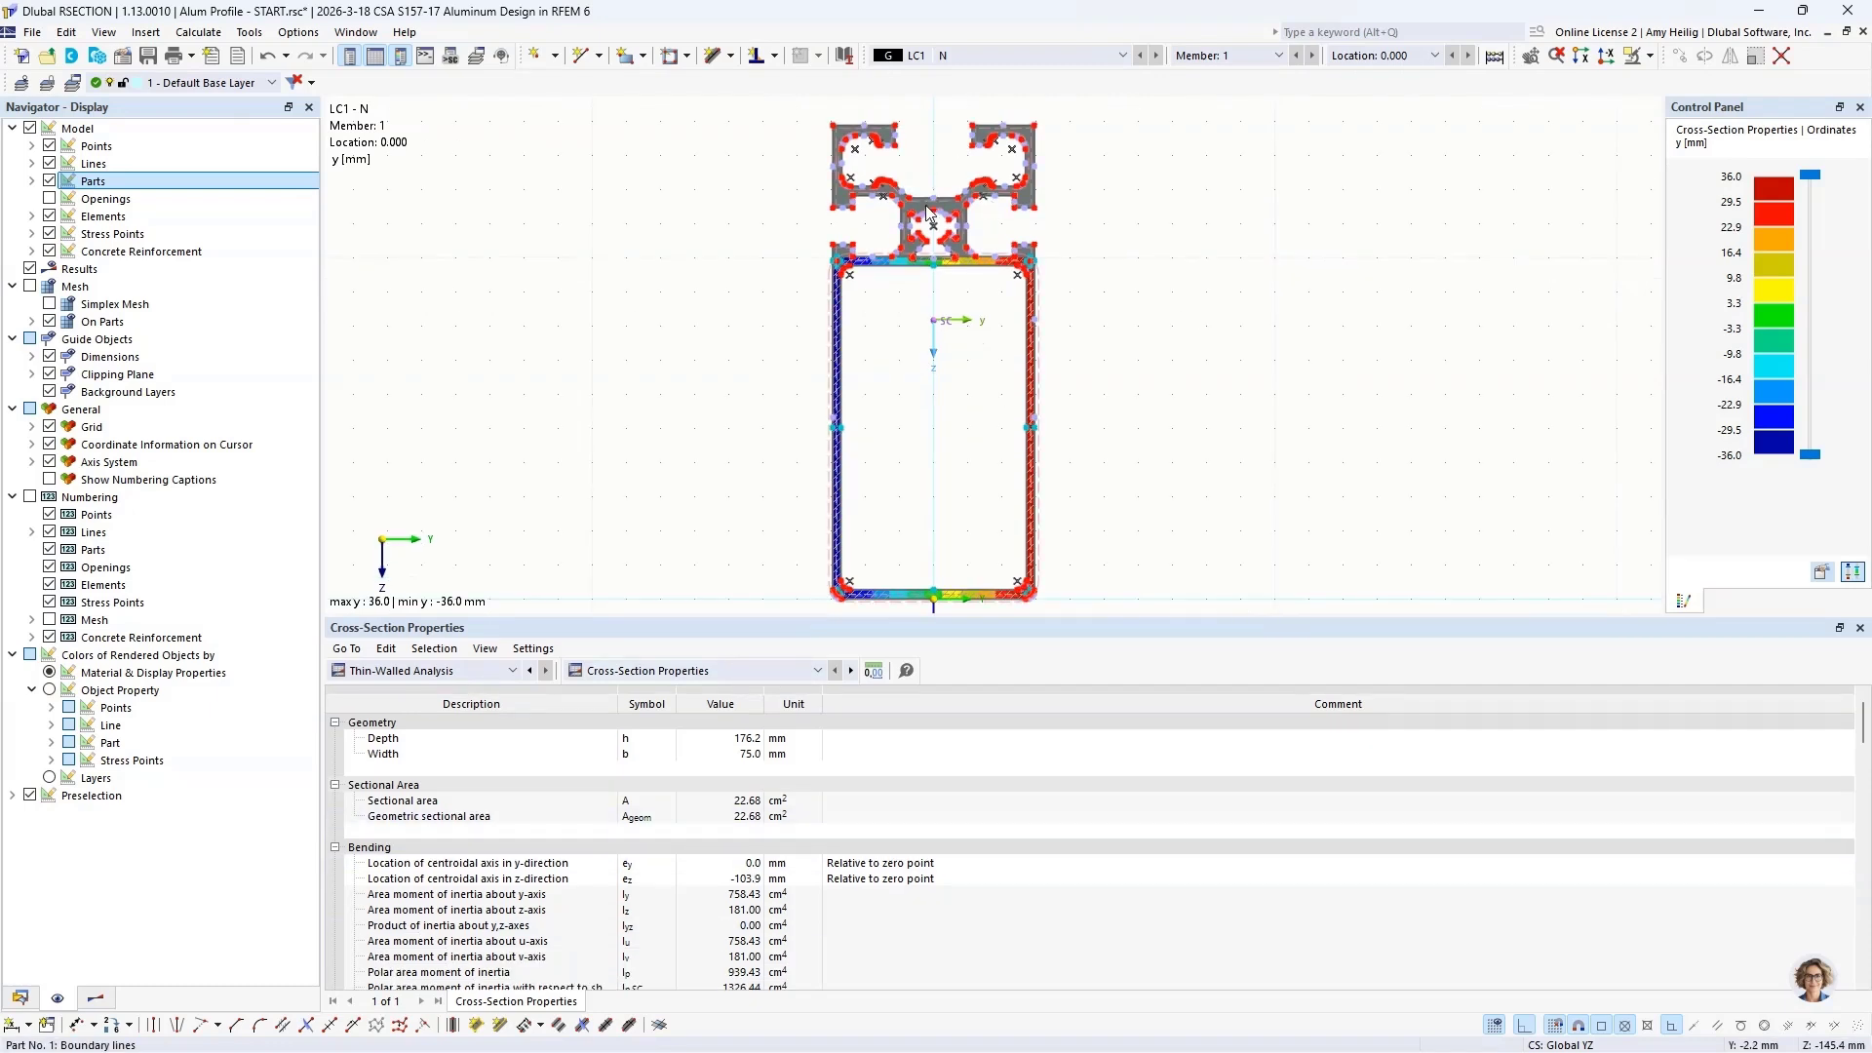
{"action": "scroll", "coordinate": [604, 820], "scroll_direction": "down", "scroll_amount": 10}
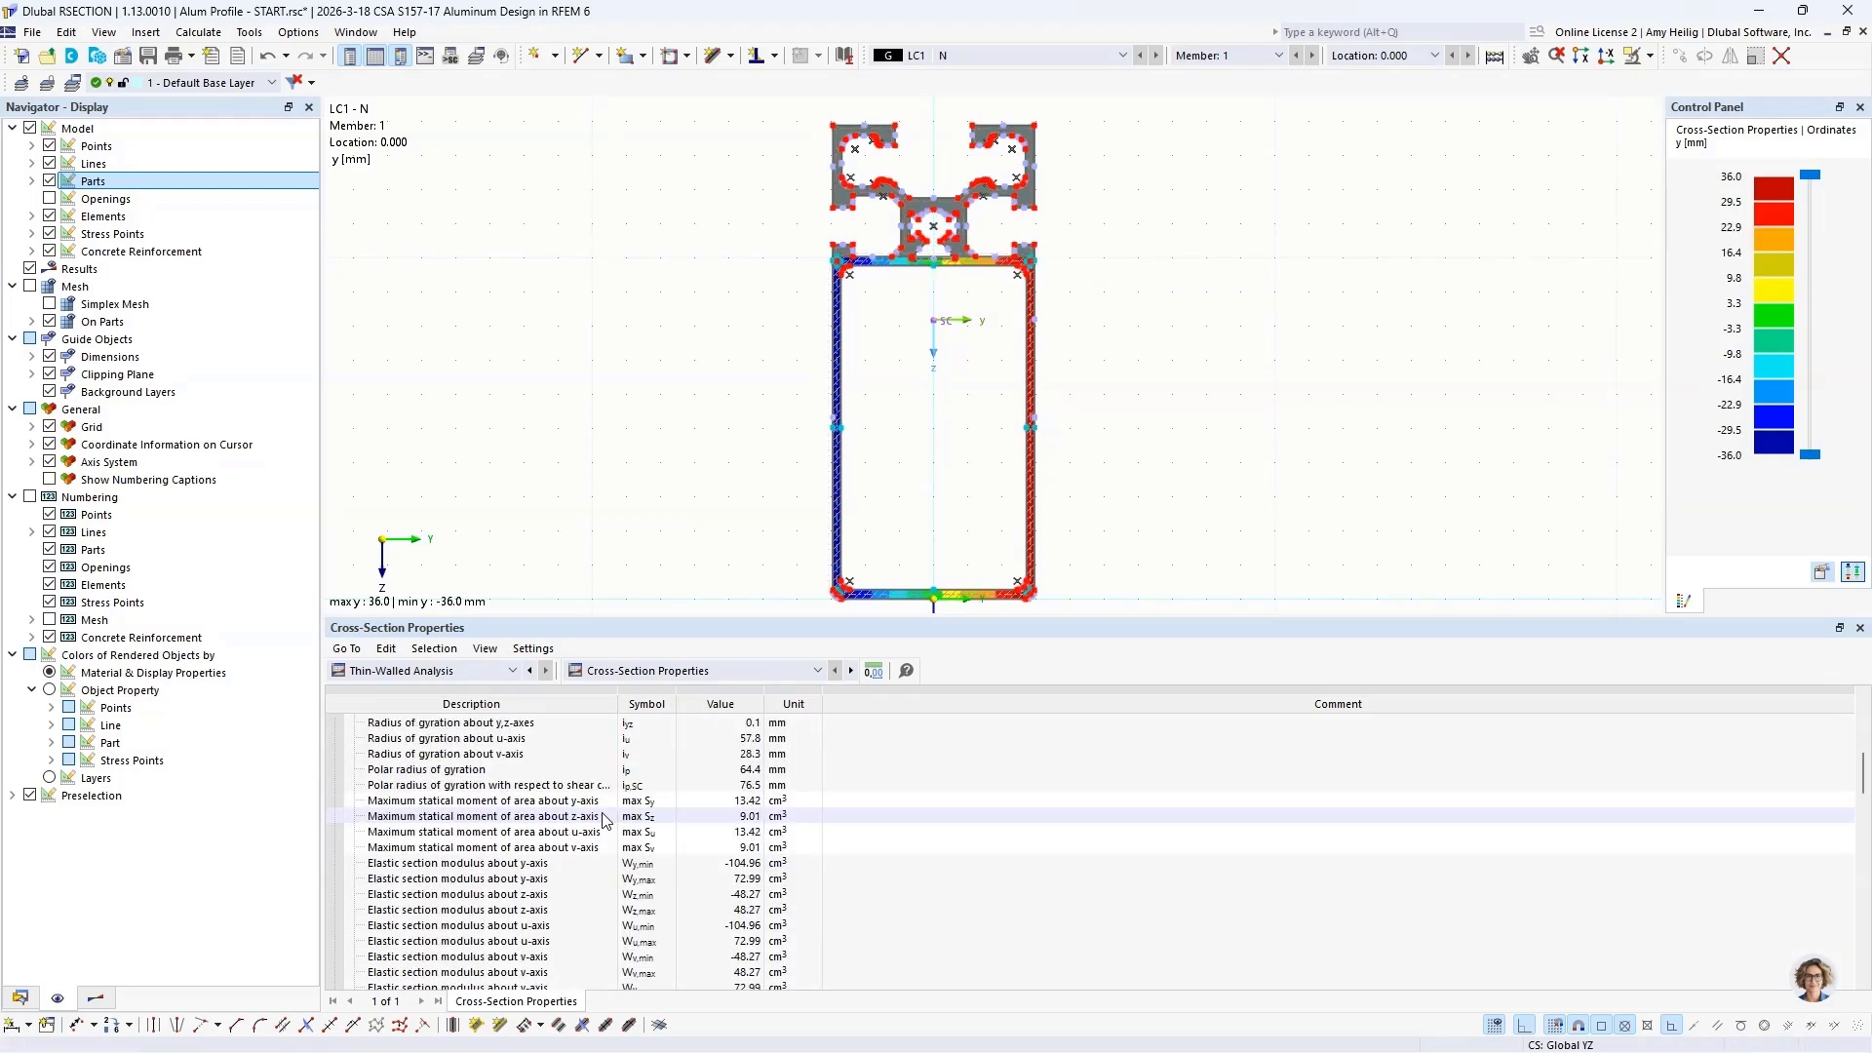
{"action": "scroll", "coordinate": [604, 819], "scroll_direction": "down", "scroll_amount": 5}
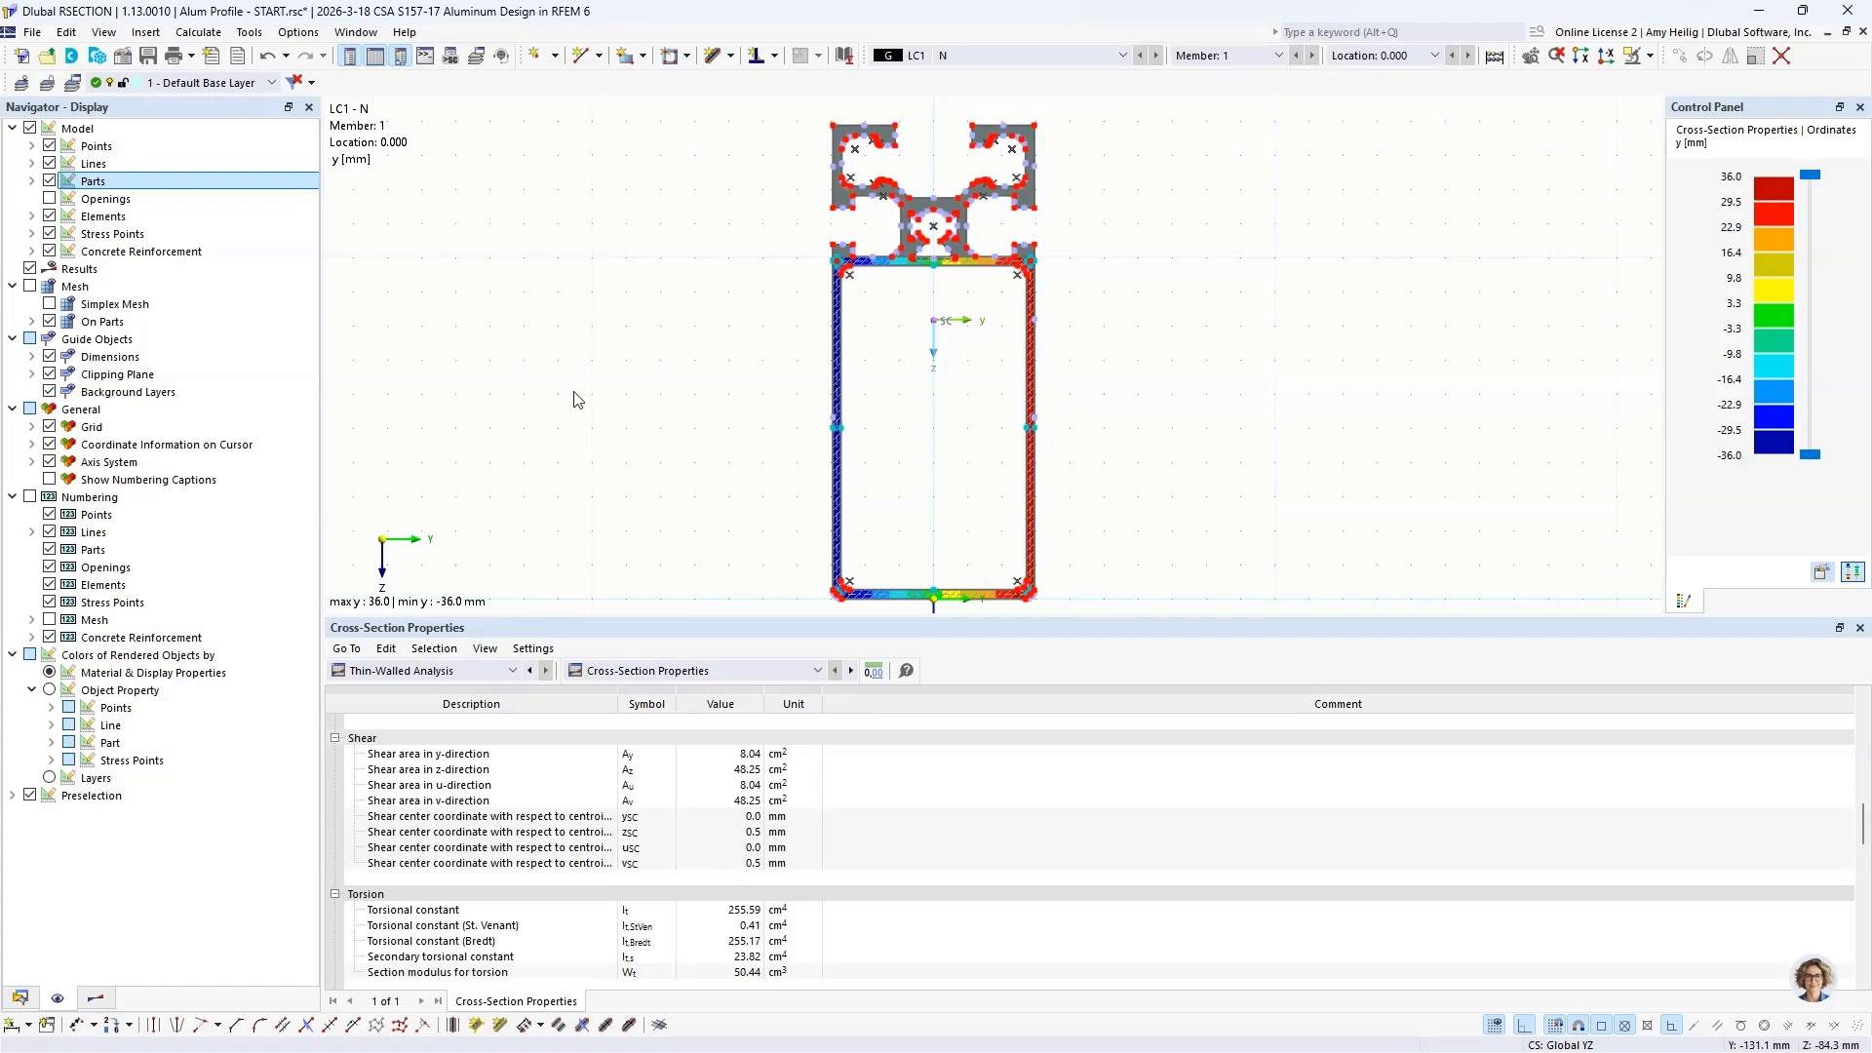
Step: Save the profile model and switch to the CSA S157 - START model in RFEM
{"action": "left_click", "coordinate": [39, 37]}
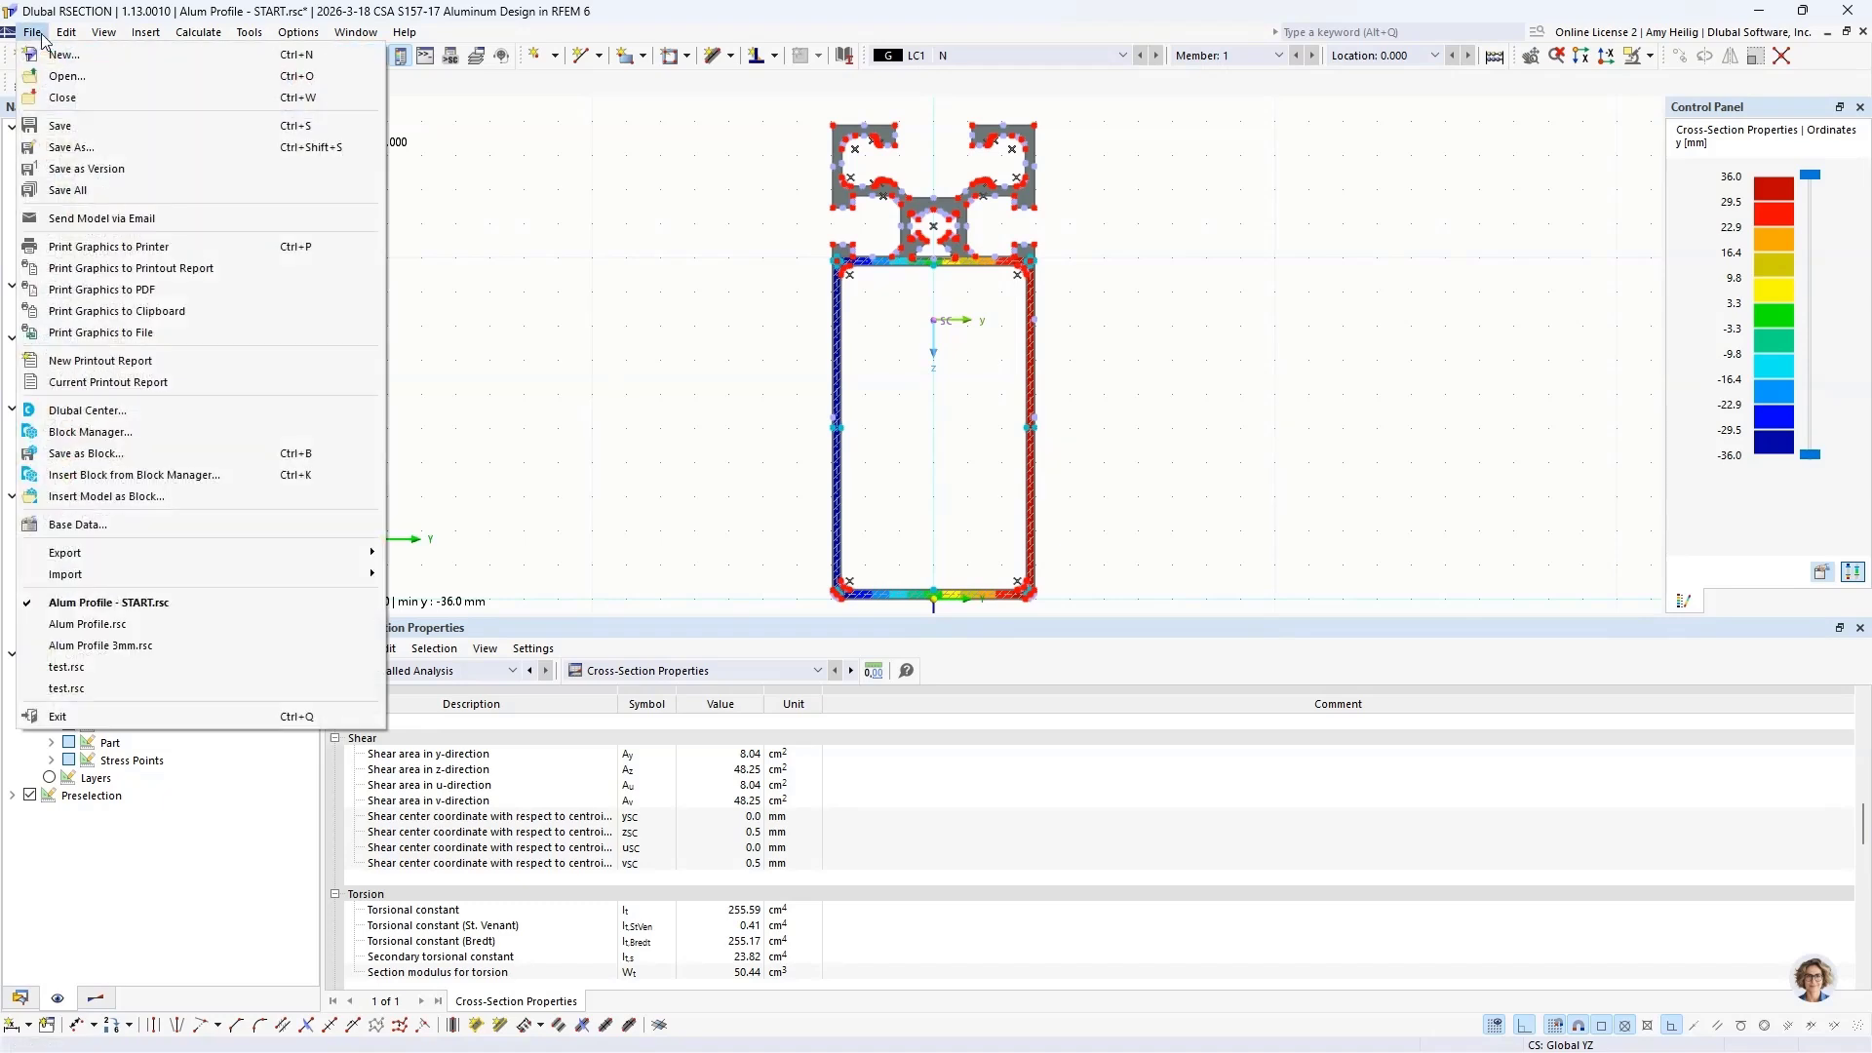
{"action": "left_click", "coordinate": [65, 132]}
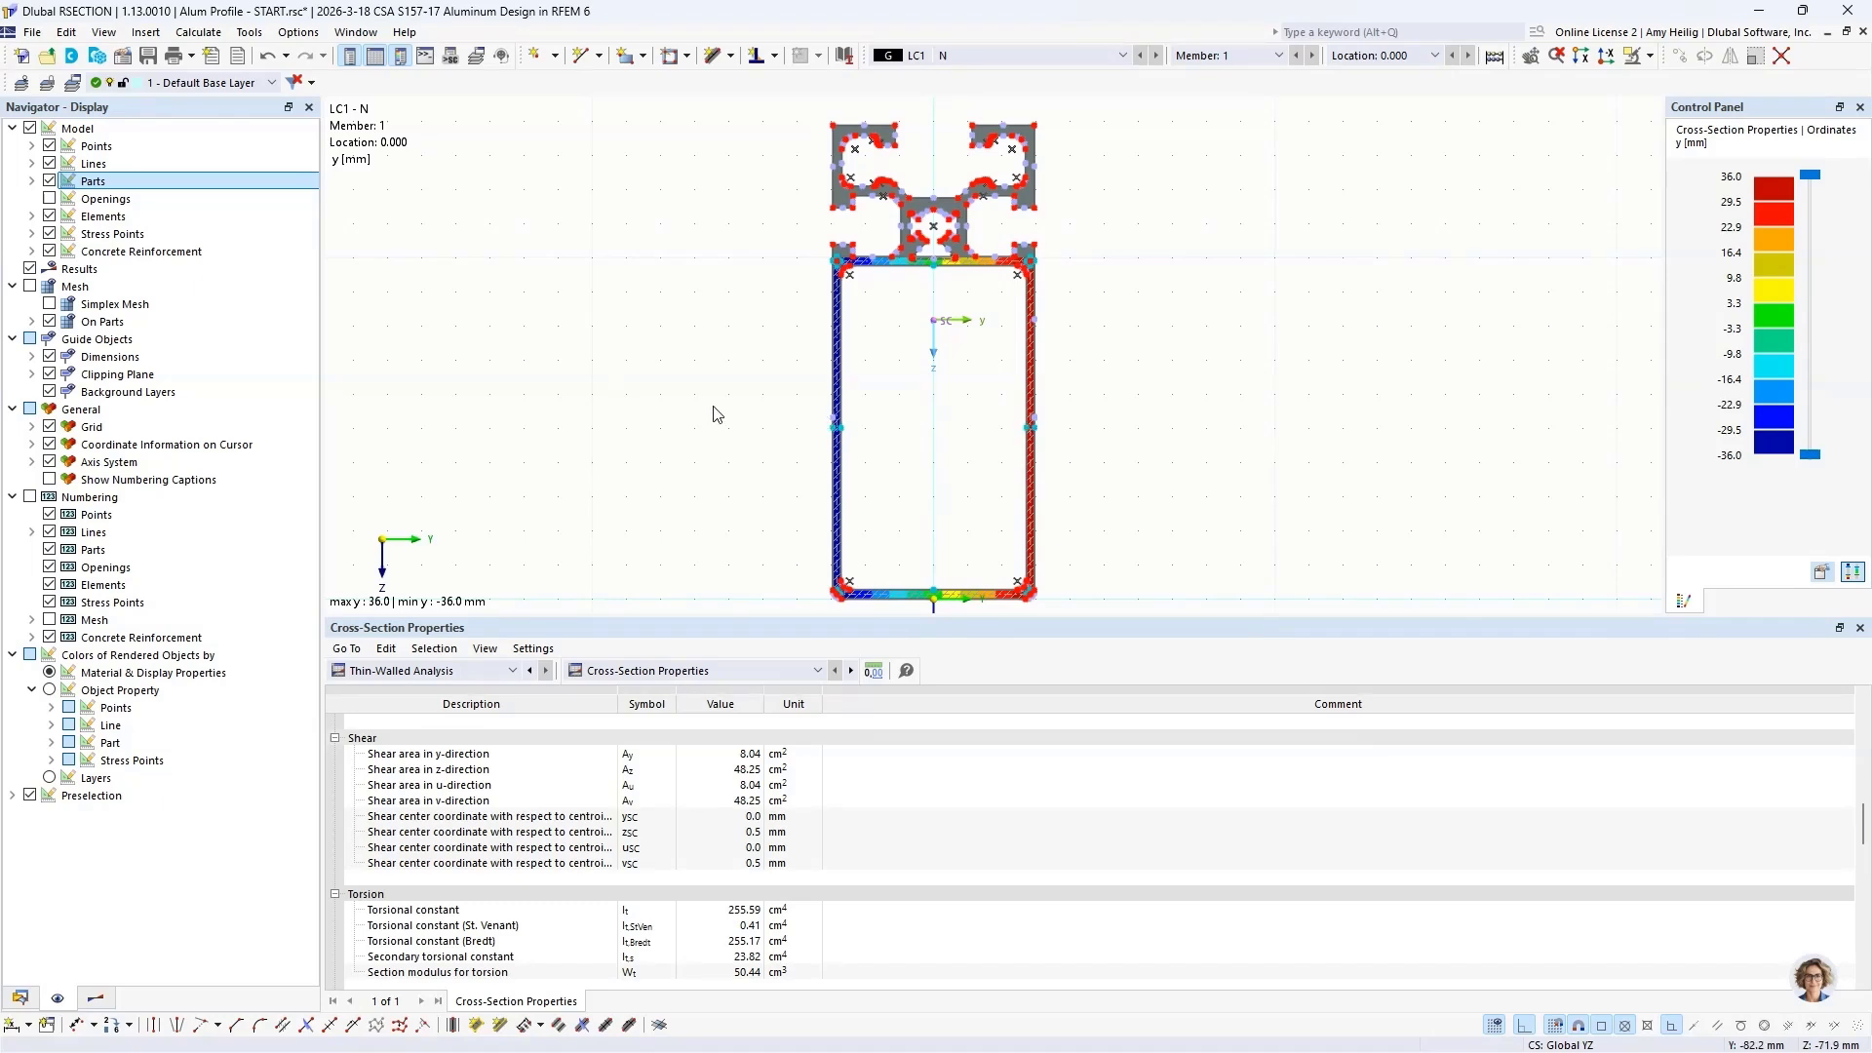
{"action": "key", "text": "super+Tab"}
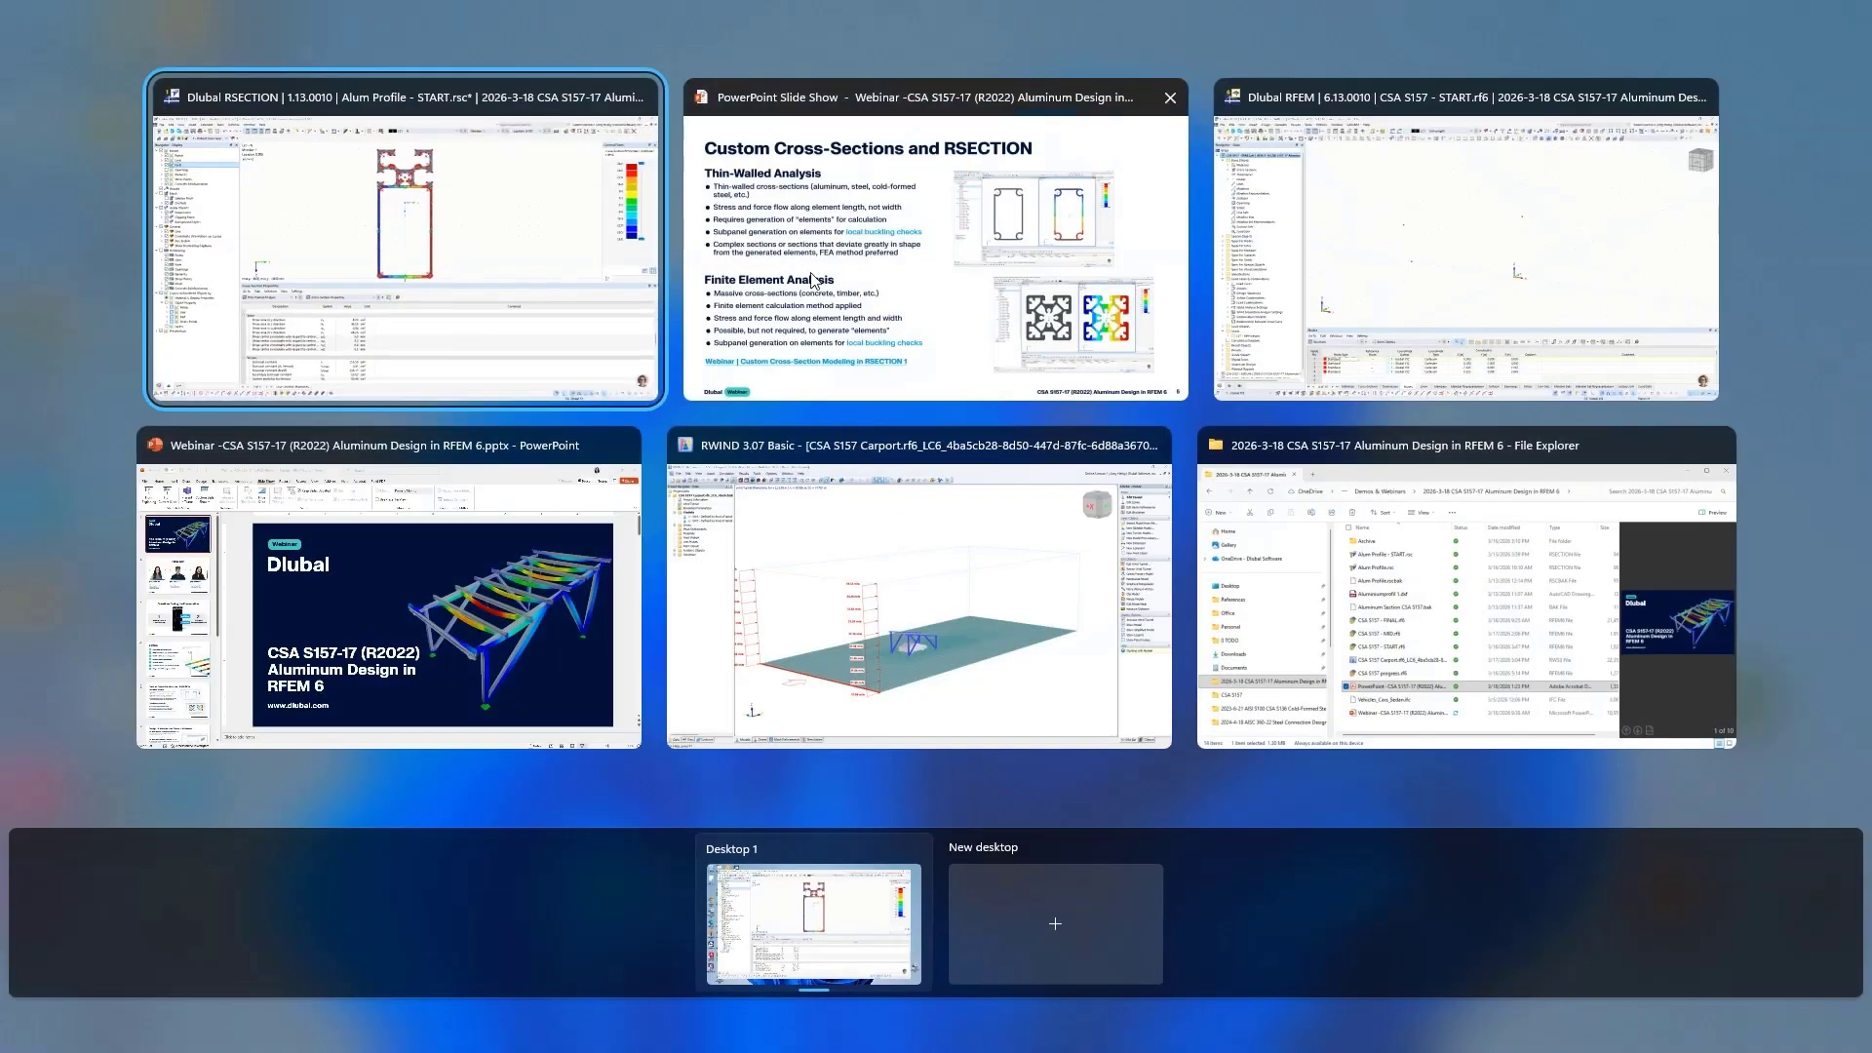
{"action": "left_click", "coordinate": [1463, 205]}
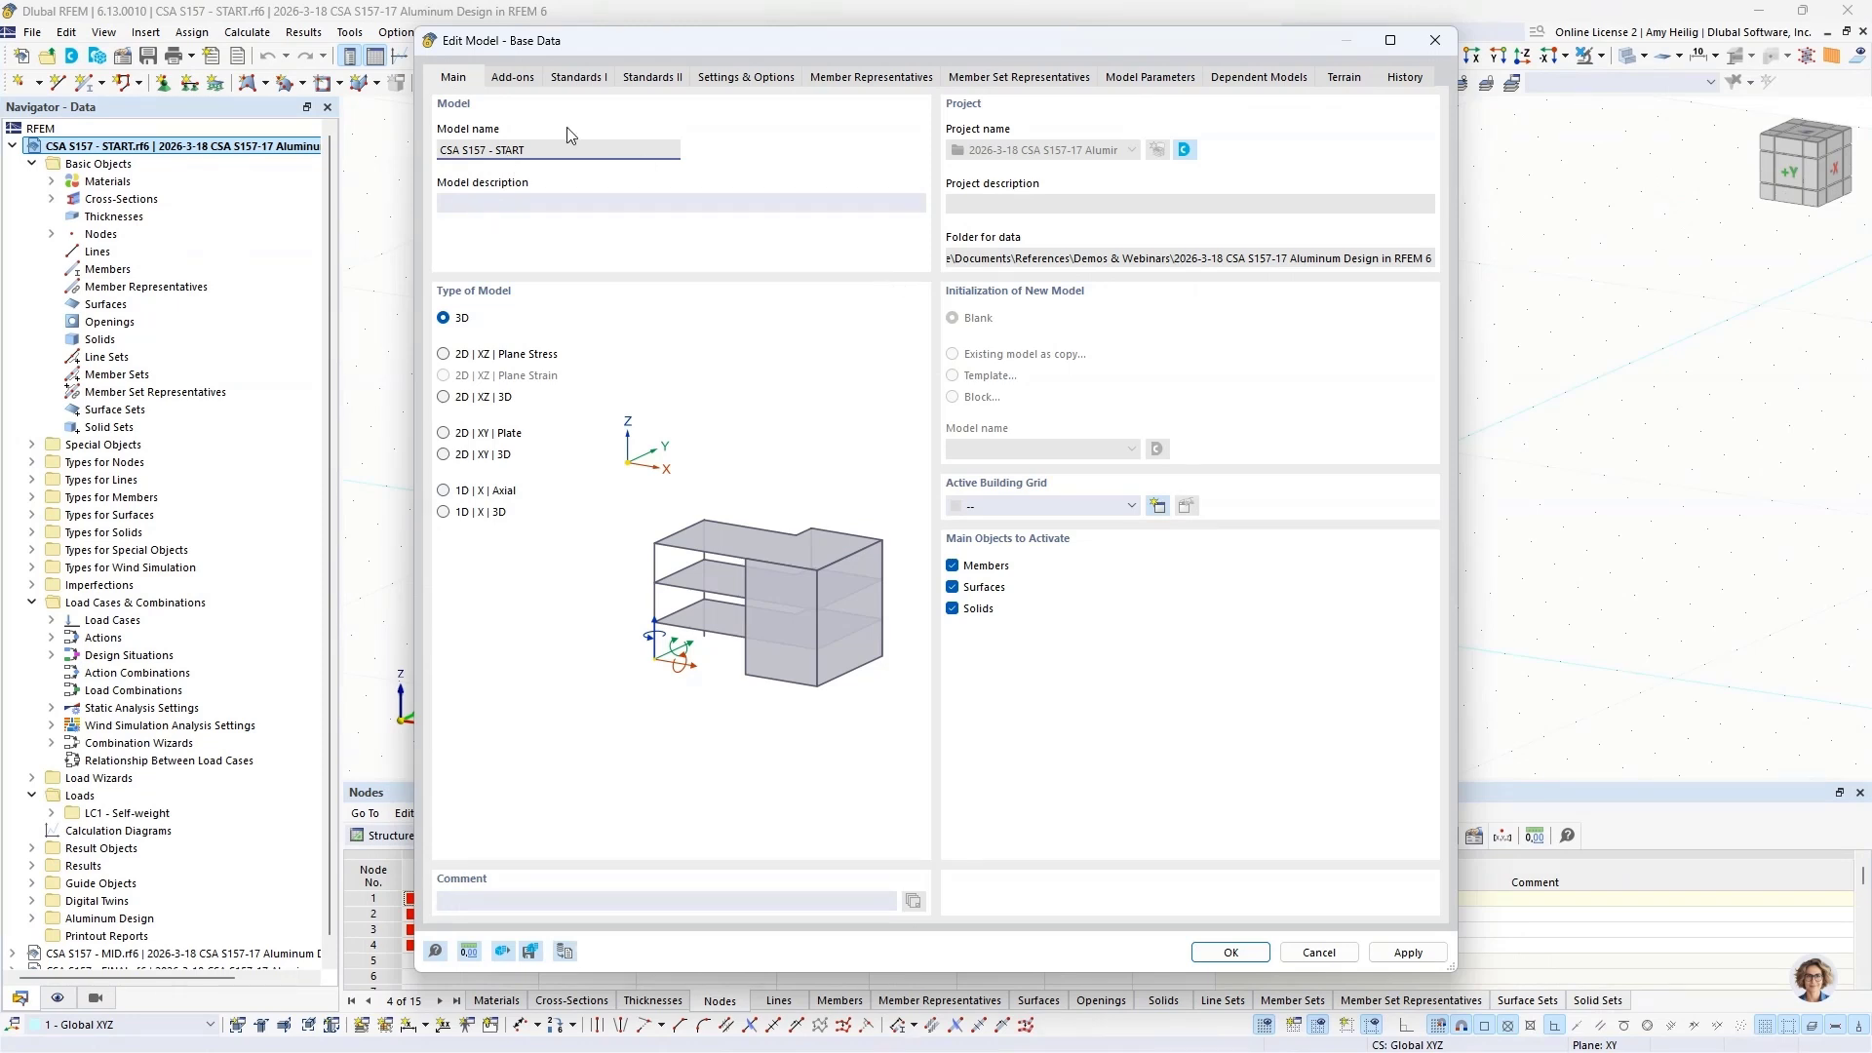
Step: Review the add-ons and the available load combination and aluminum design standards in the model's base data, and close it without changes
{"action": "left_click", "coordinate": [514, 79]}
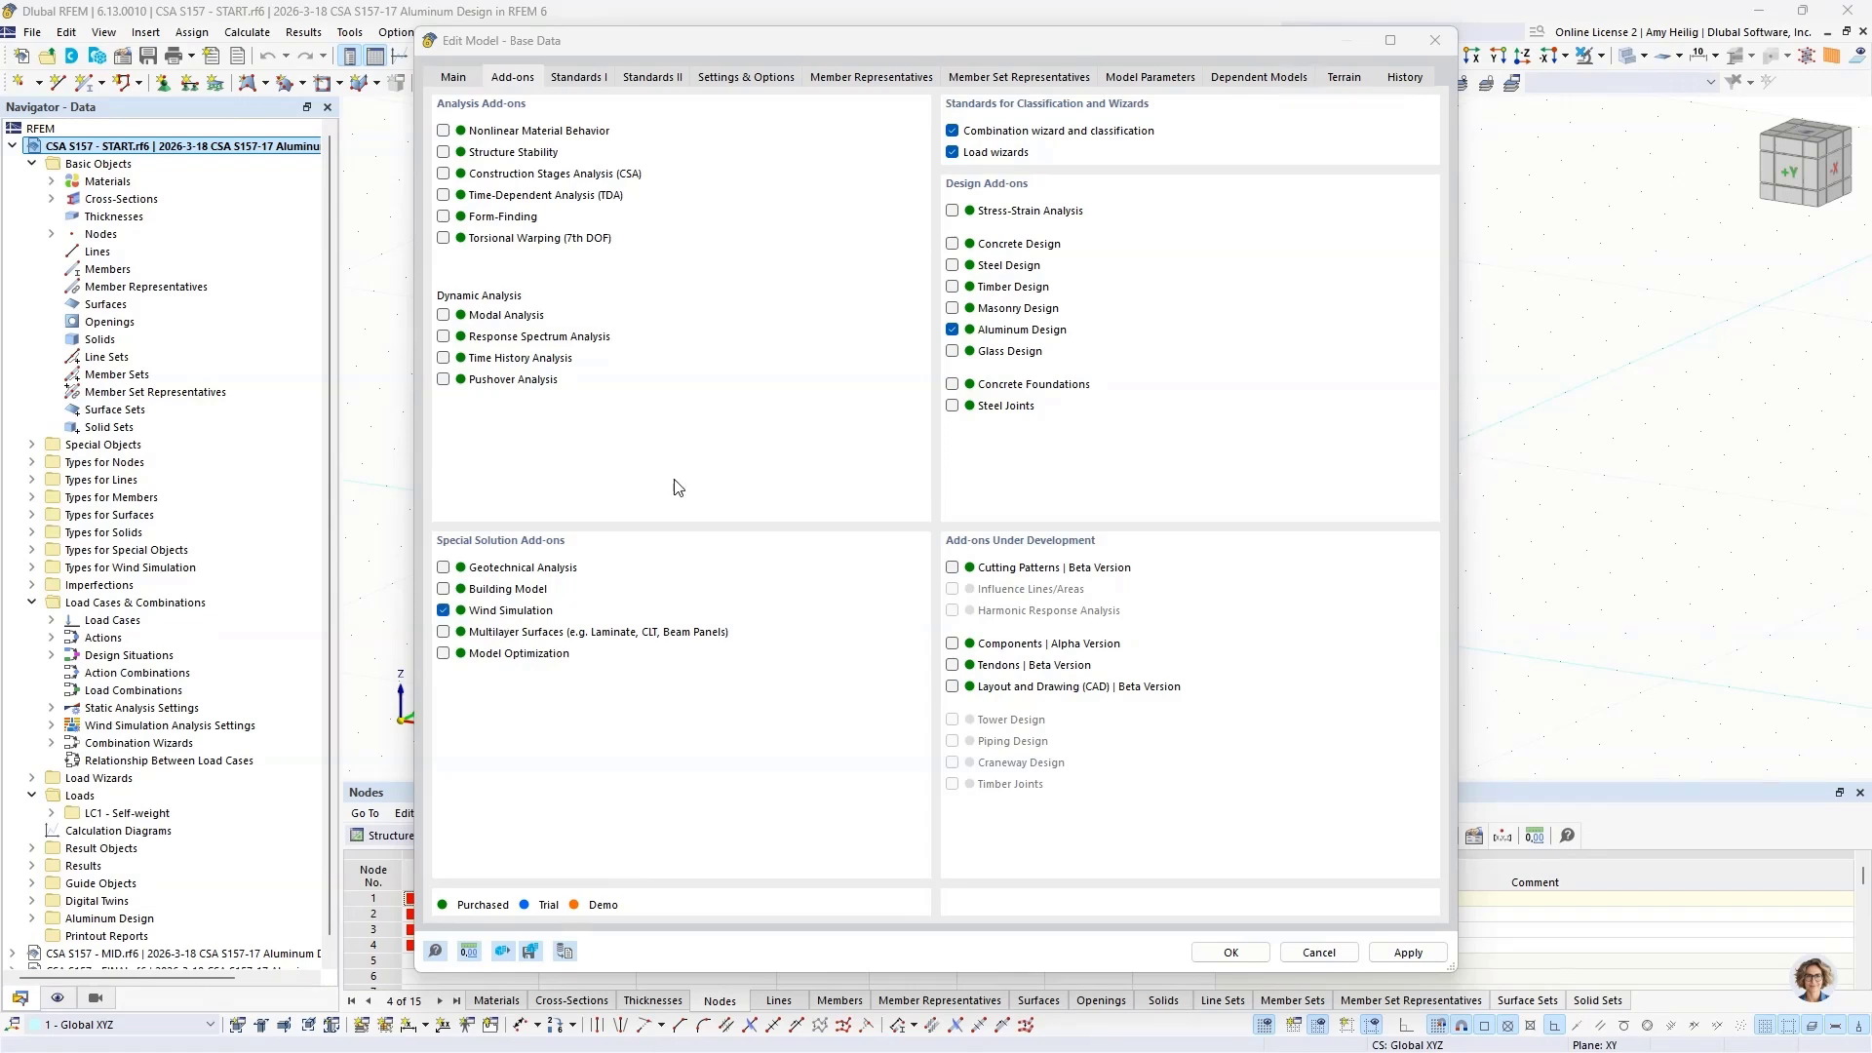
{"action": "left_click", "coordinate": [577, 77]}
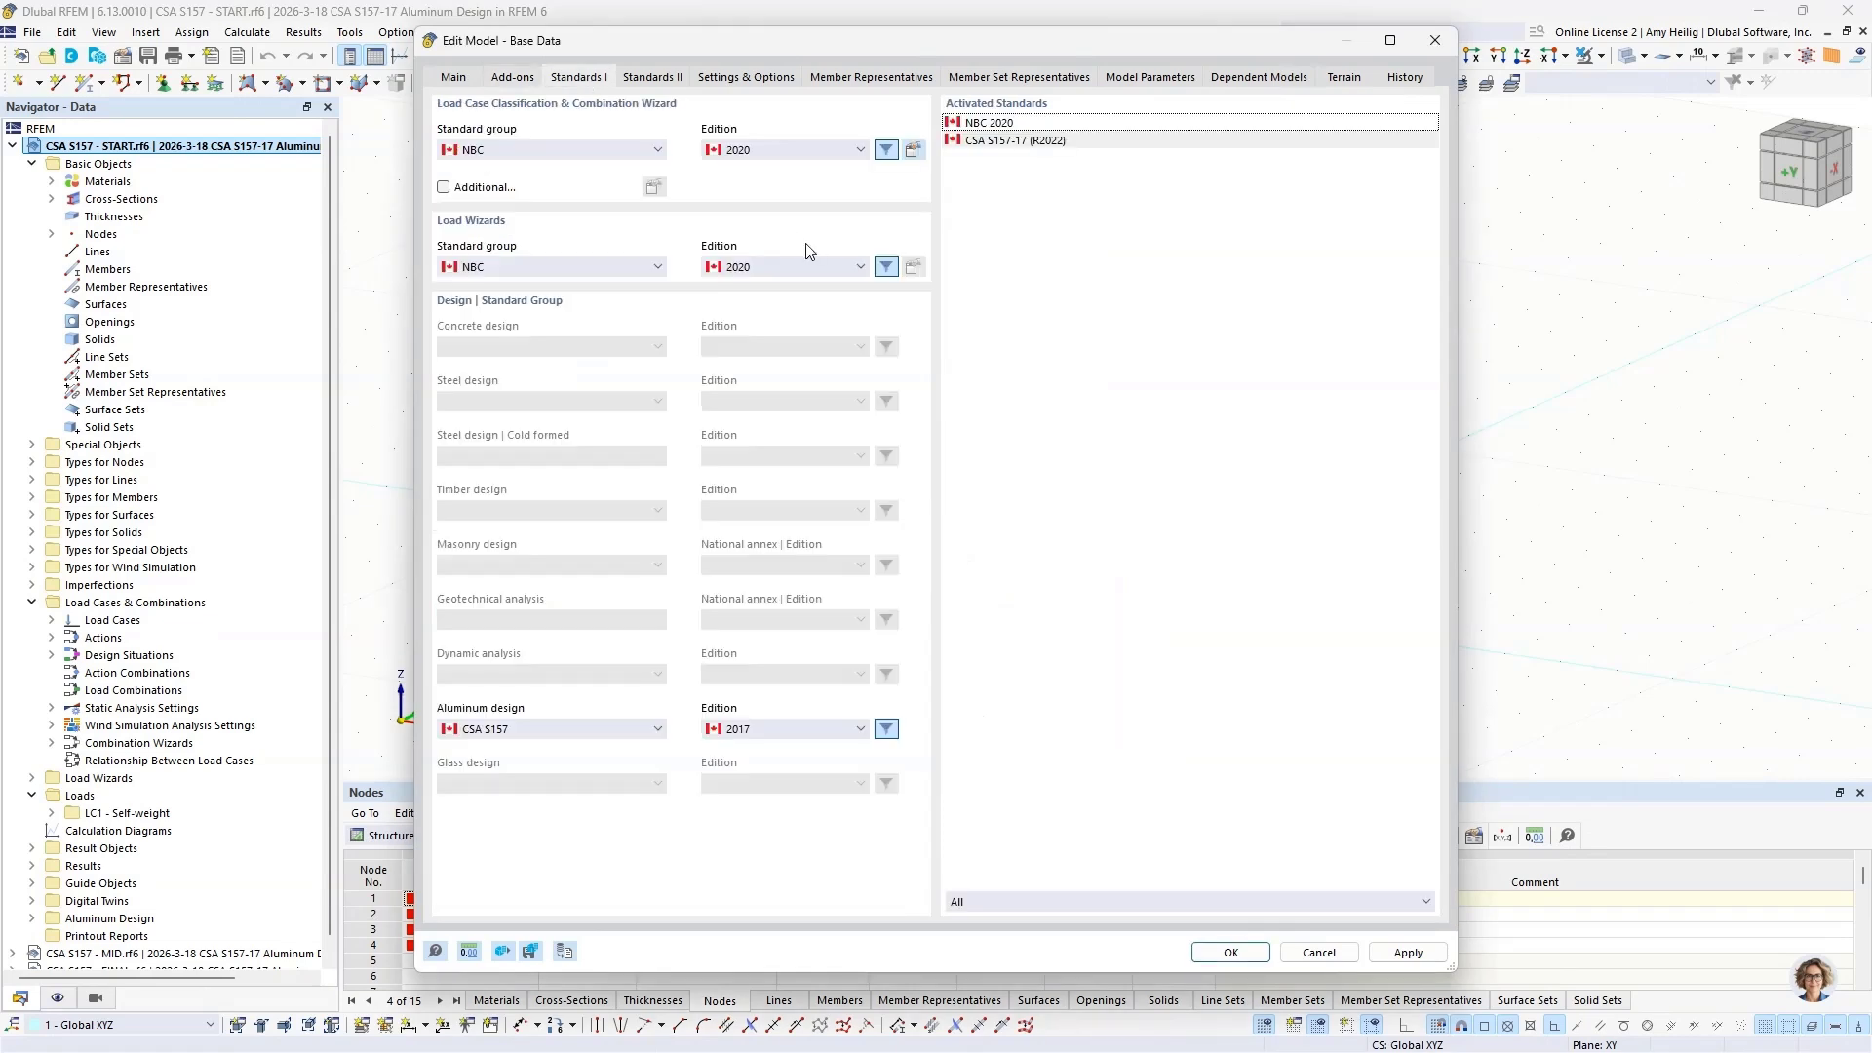
{"action": "left_click", "coordinate": [617, 151]}
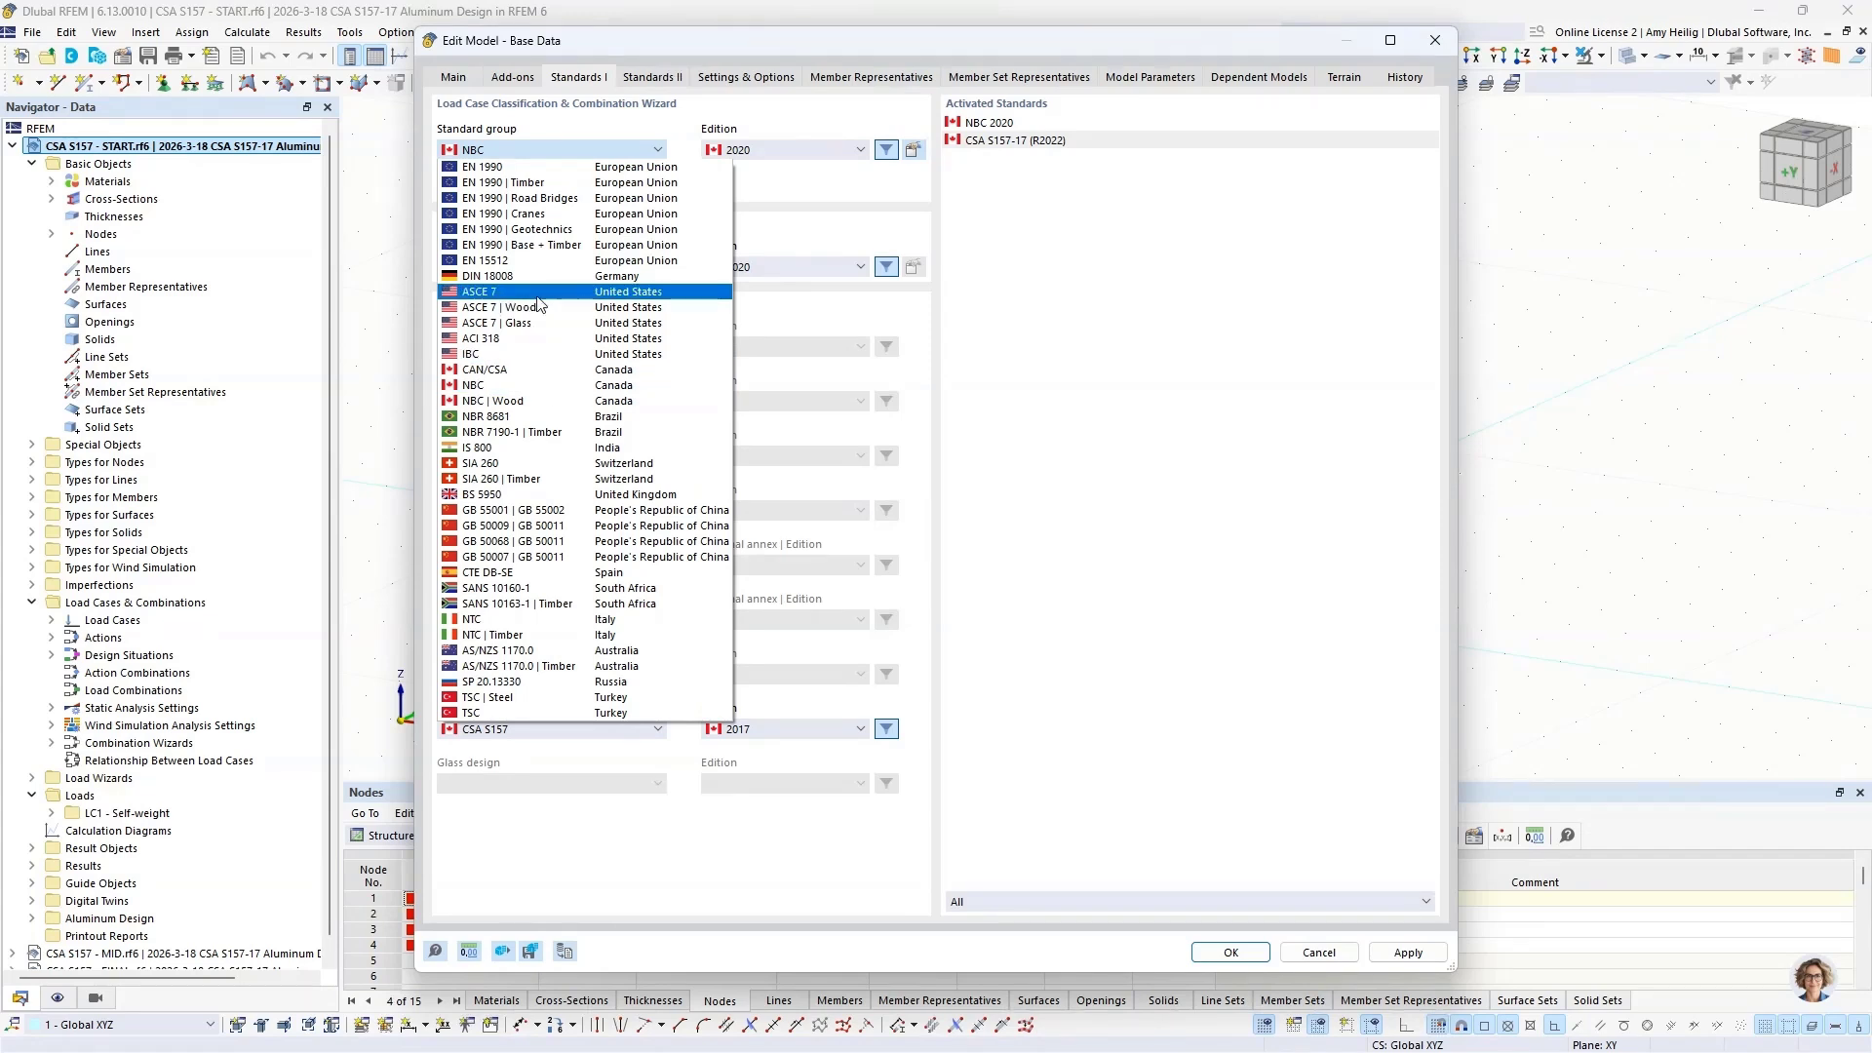
{"action": "left_click", "coordinate": [817, 202]}
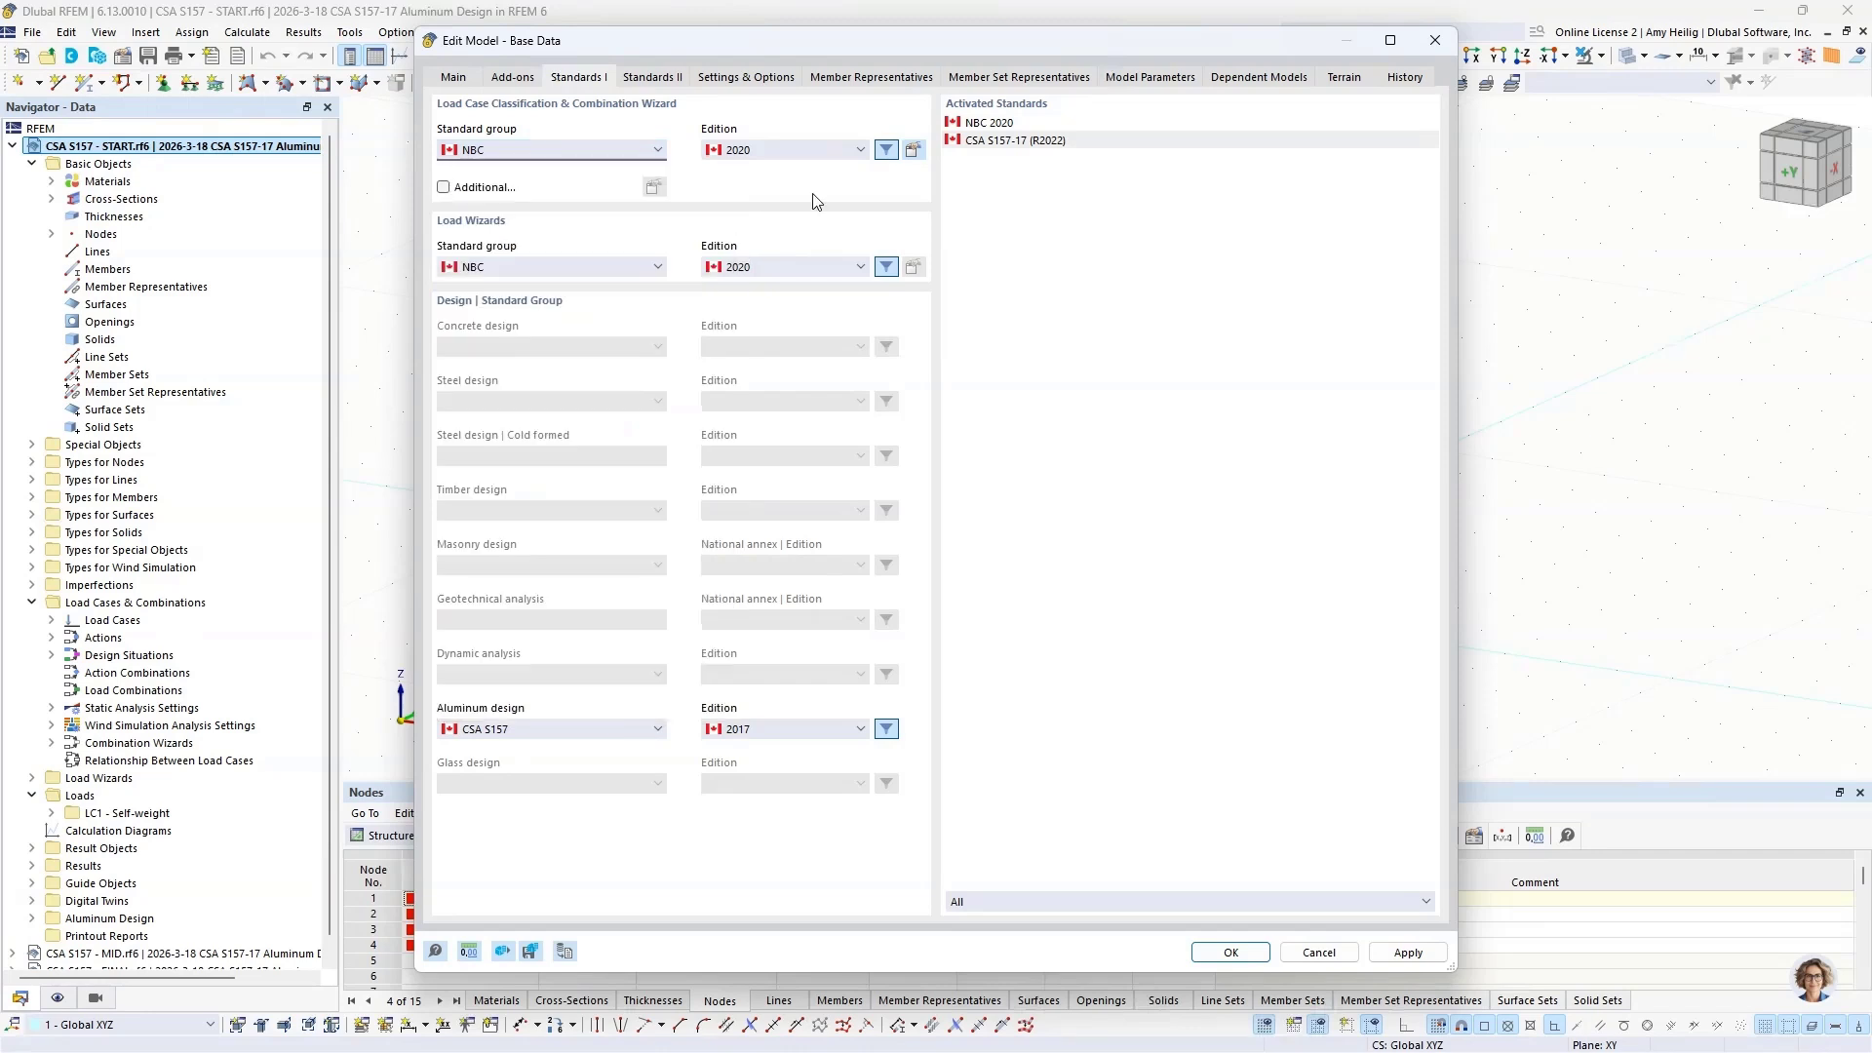
{"action": "left_click", "coordinate": [522, 733]}
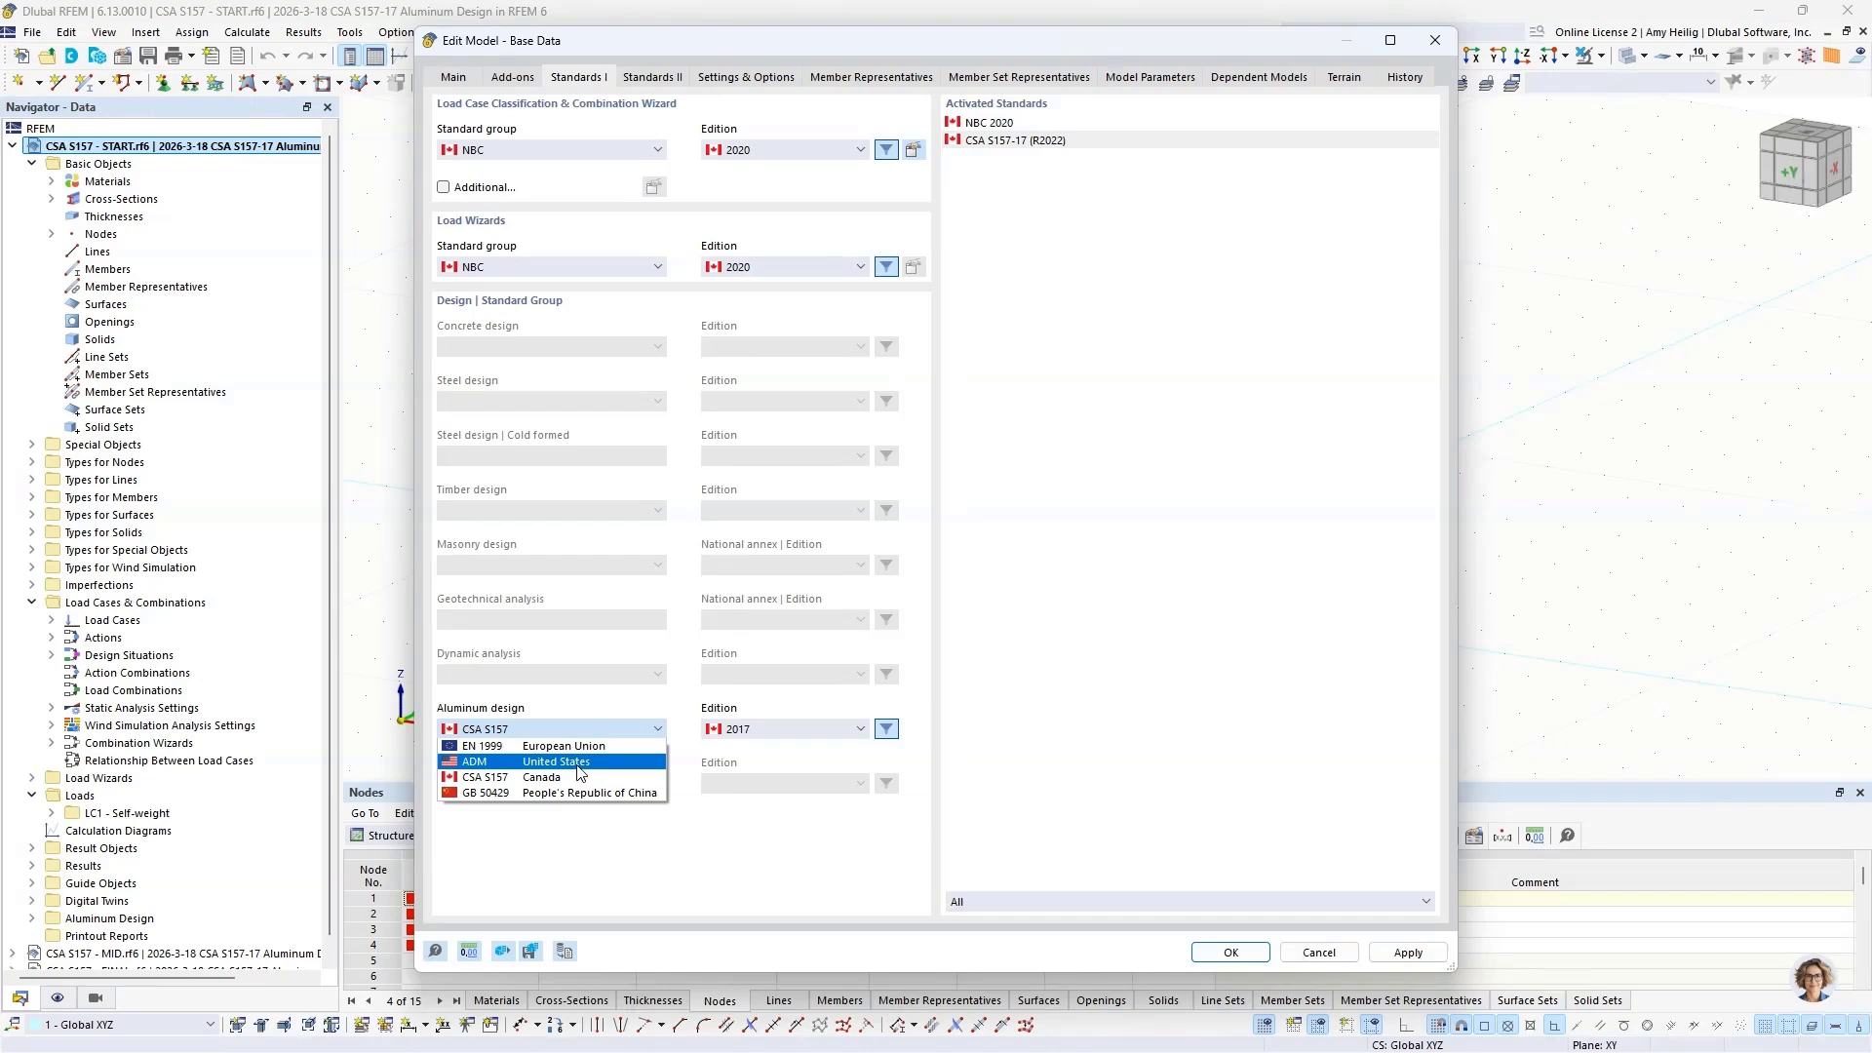
{"action": "left_click", "coordinate": [765, 855]}
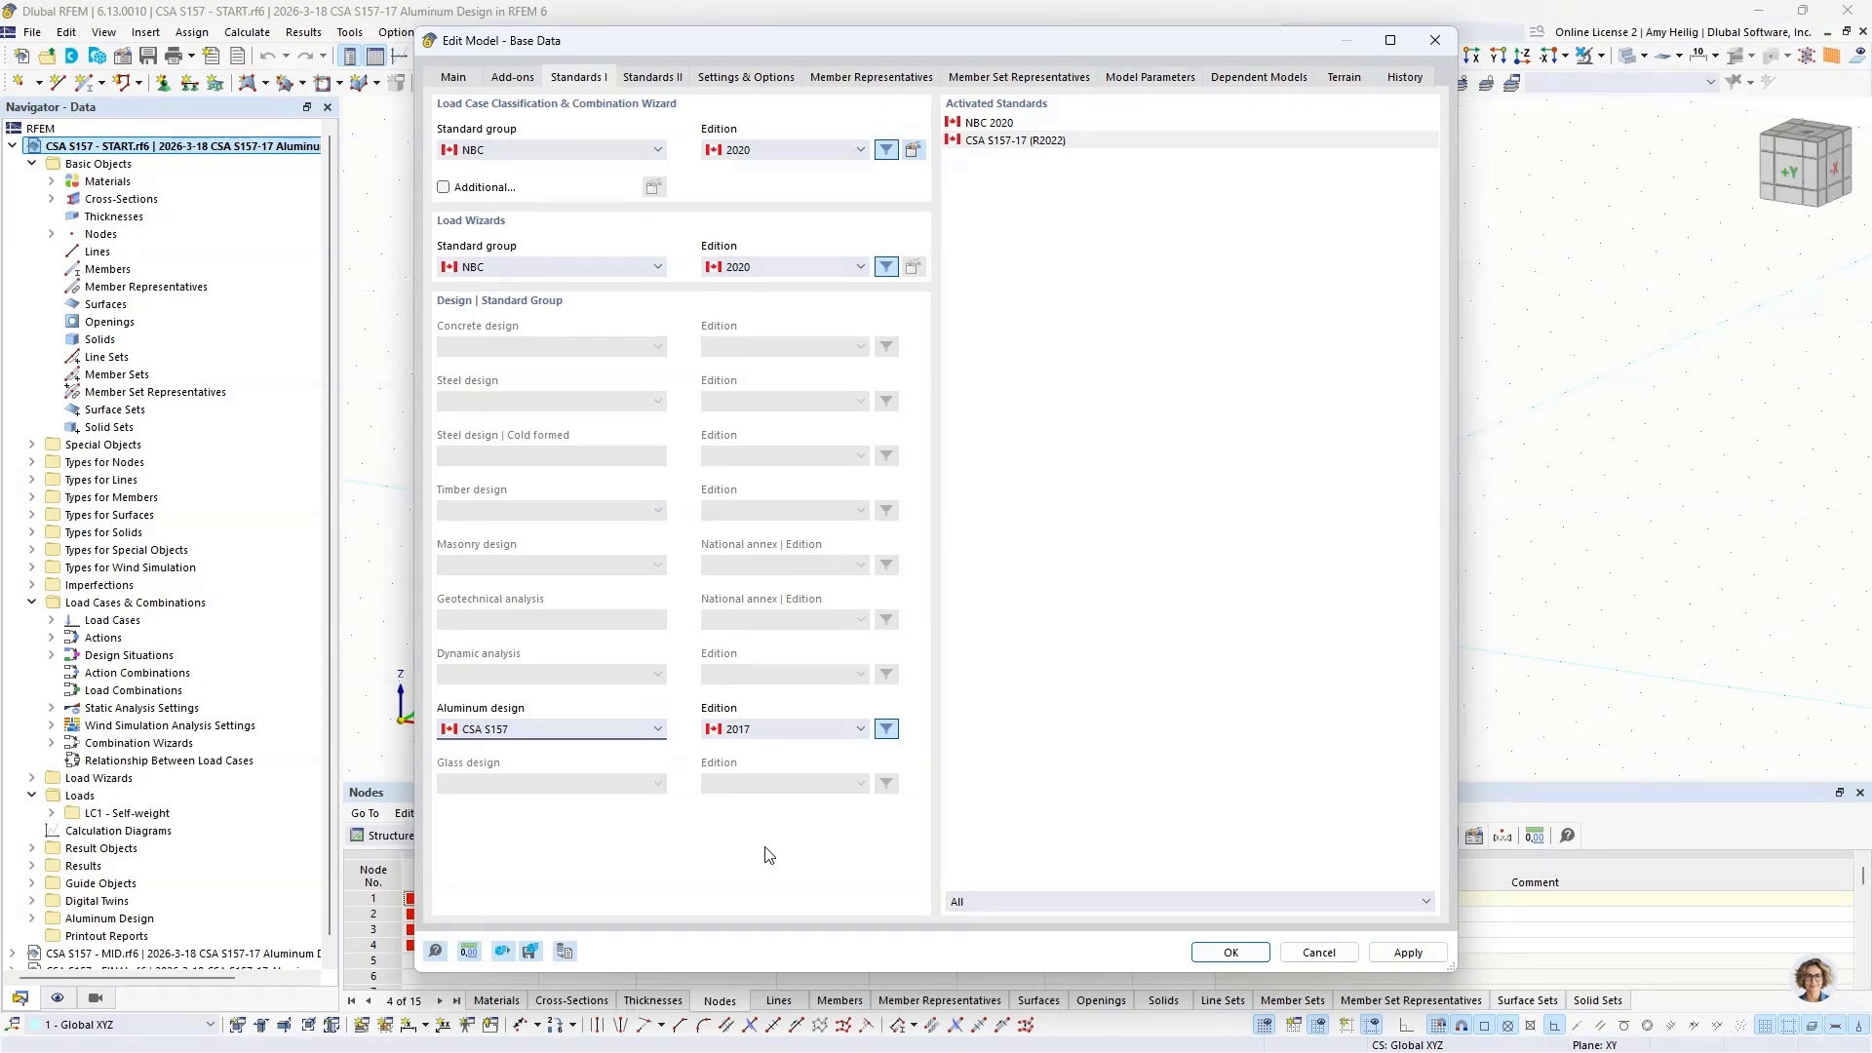
{"action": "left_click", "coordinate": [1307, 954]}
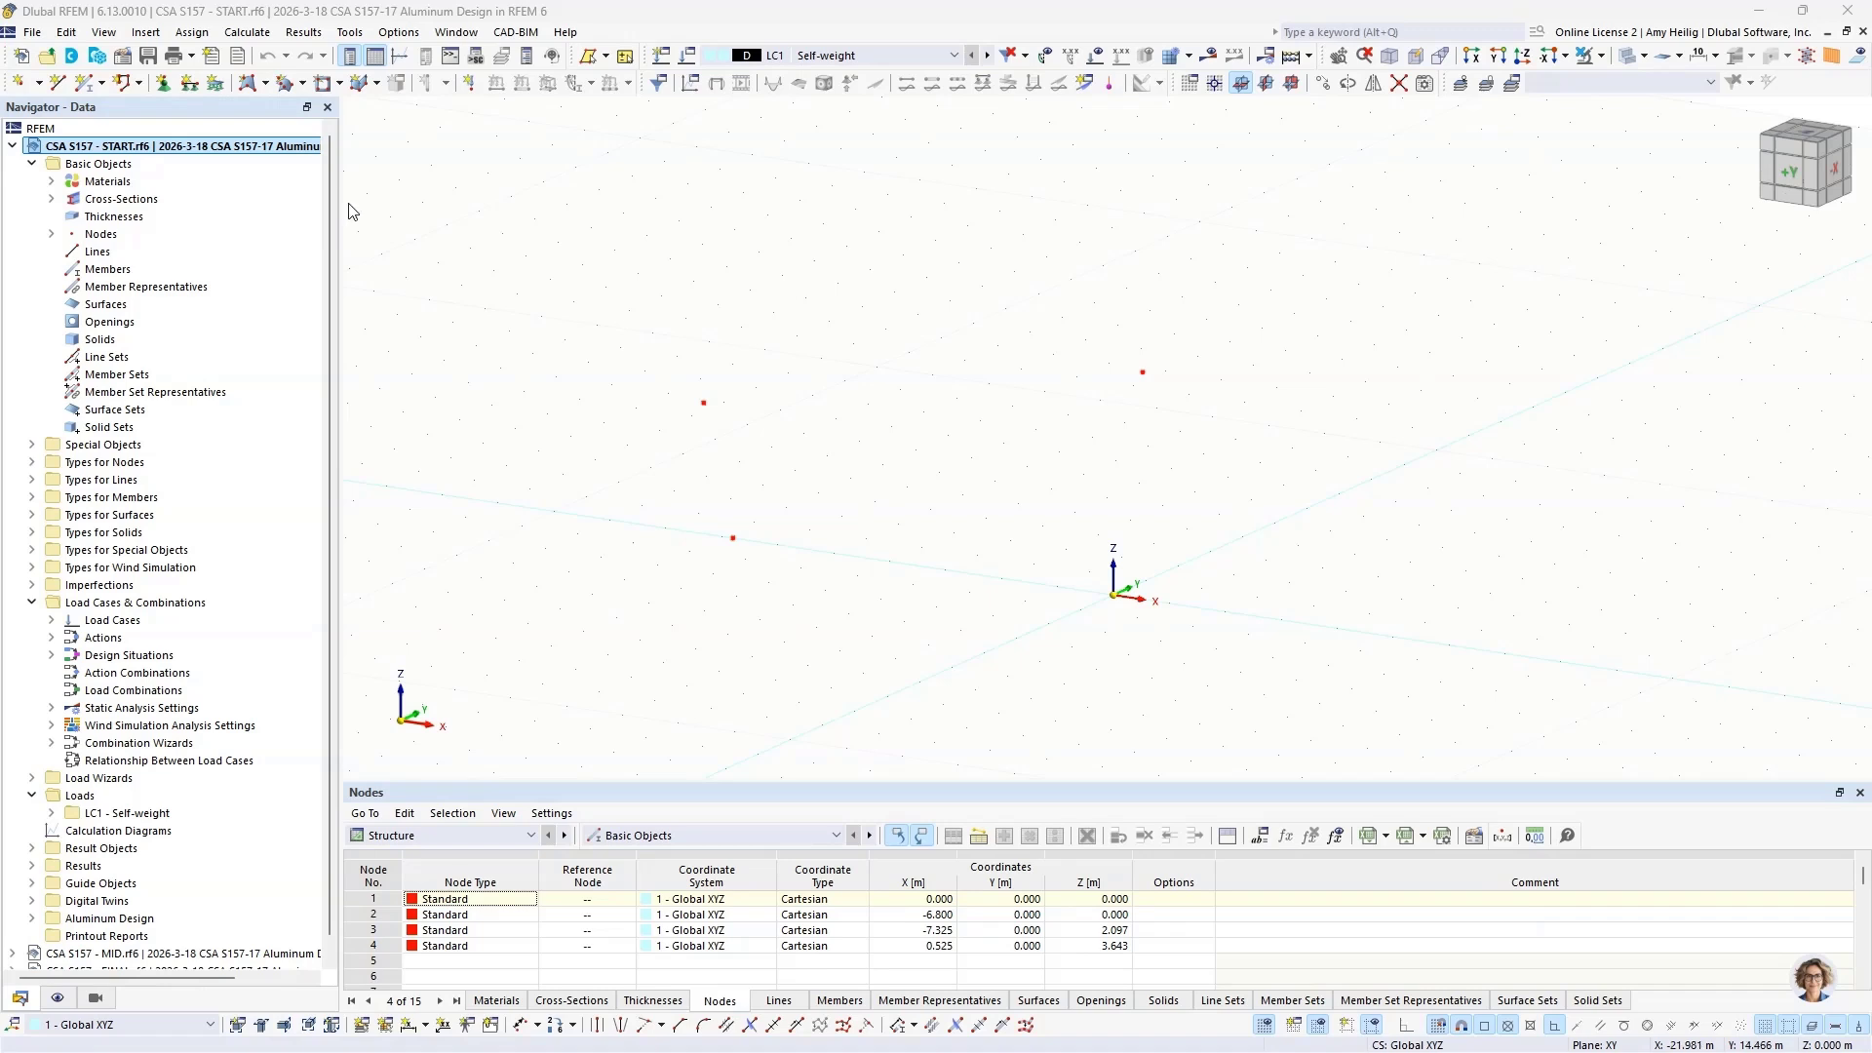
Step: Open cross-section I 170/170/9/9/6/0/H for editing and look through the cross-section library and the CSA S157-17 aluminum material library
{"action": "left_click", "coordinate": [51, 200]}
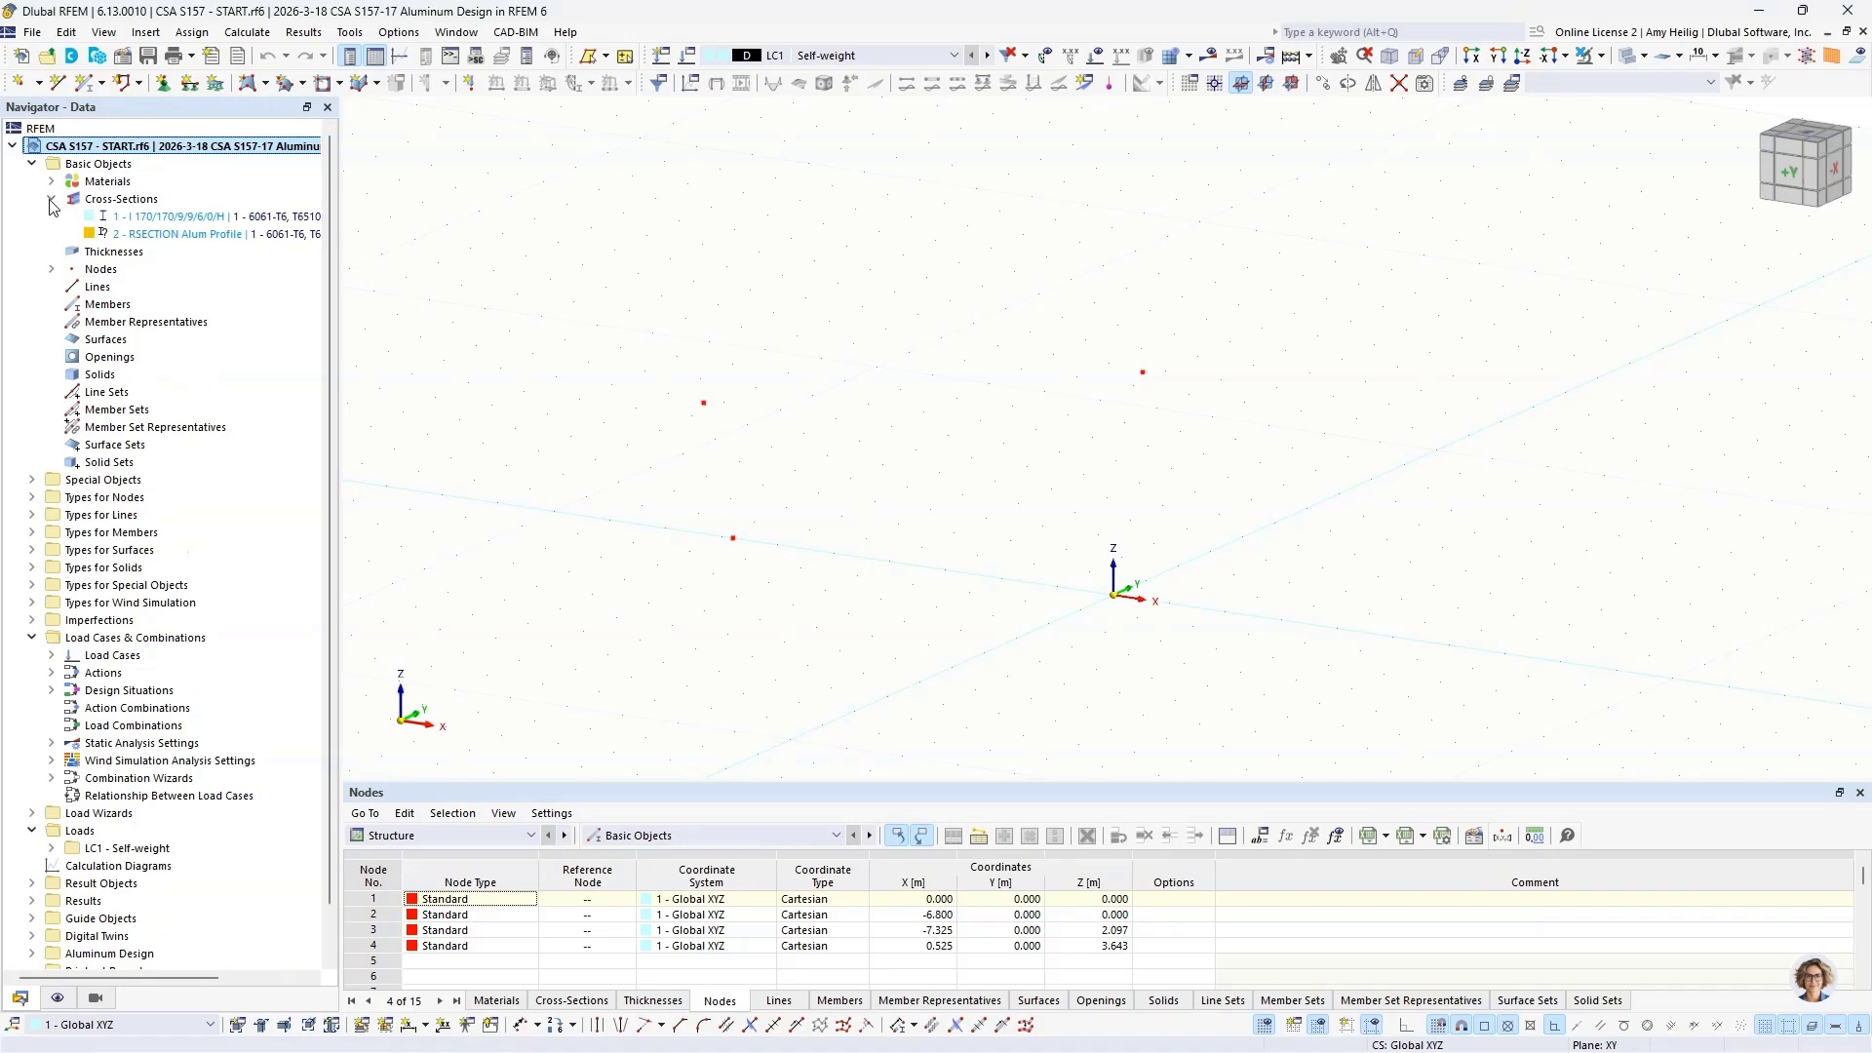
{"action": "double_click", "coordinate": [146, 217]}
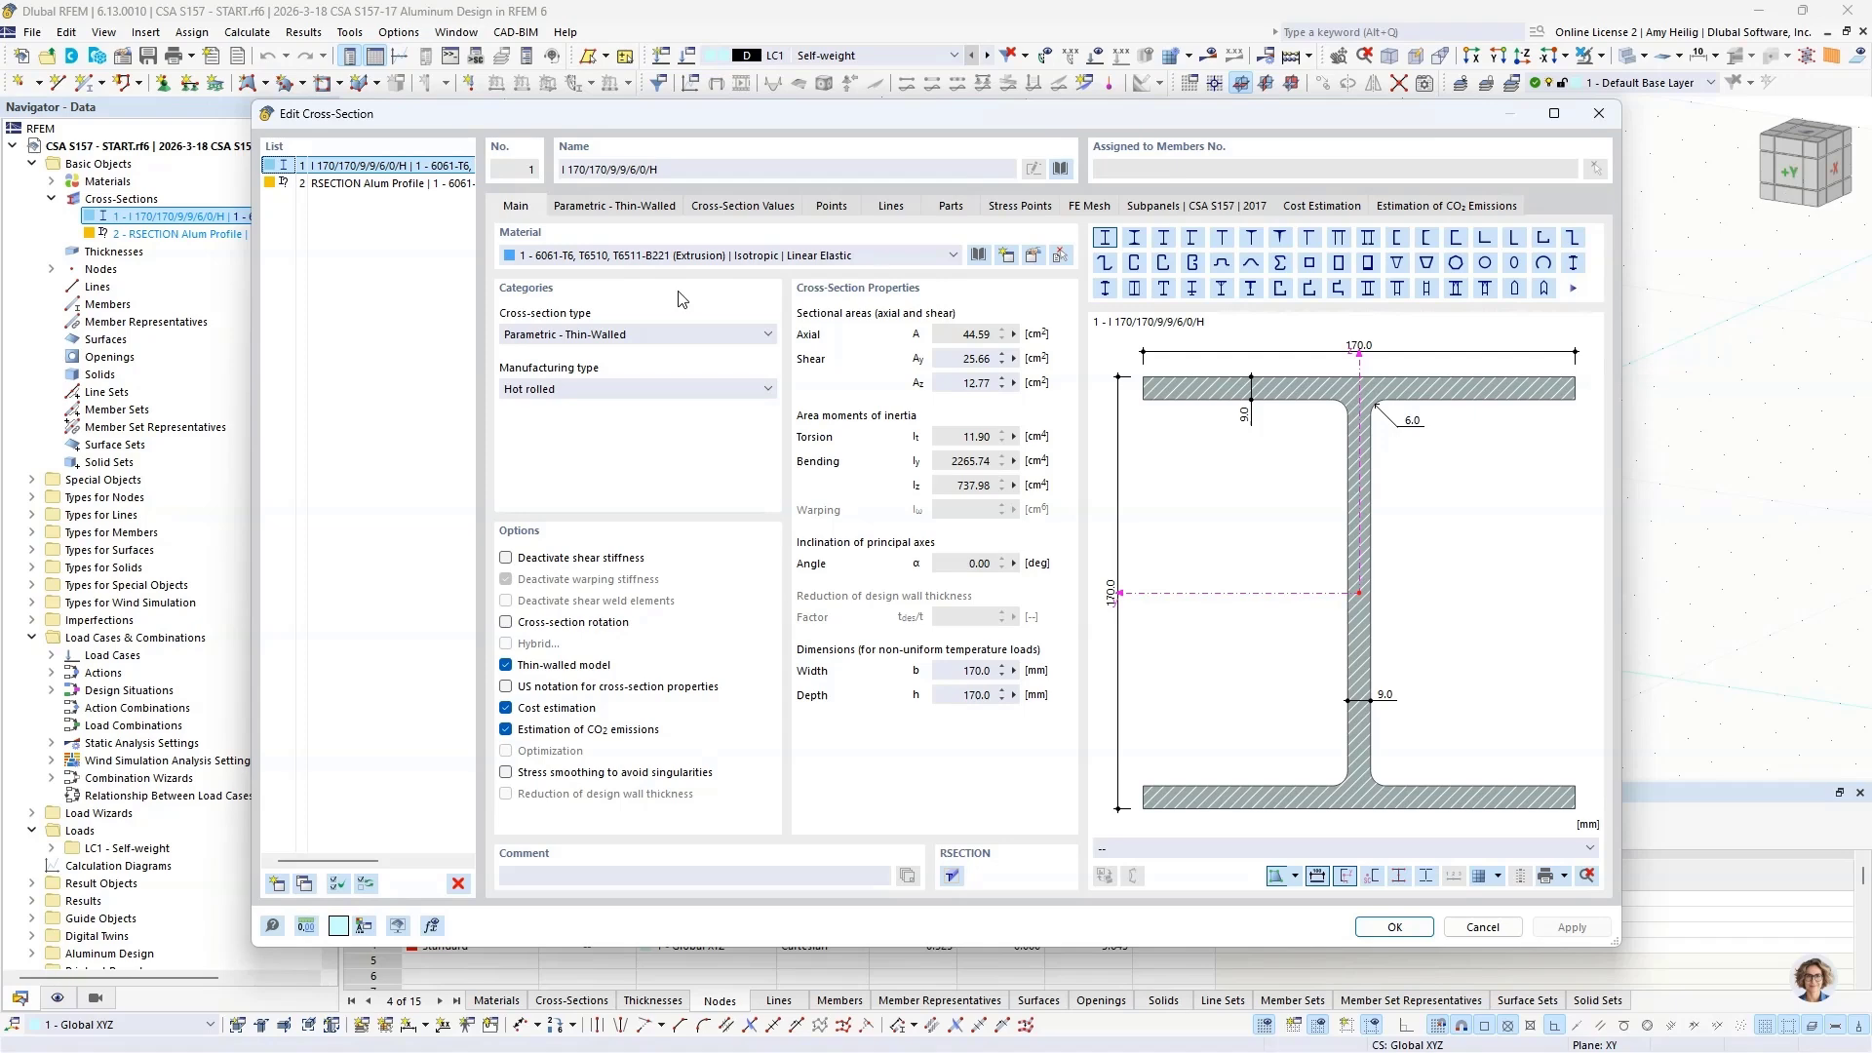
{"action": "left_click", "coordinate": [1060, 169]}
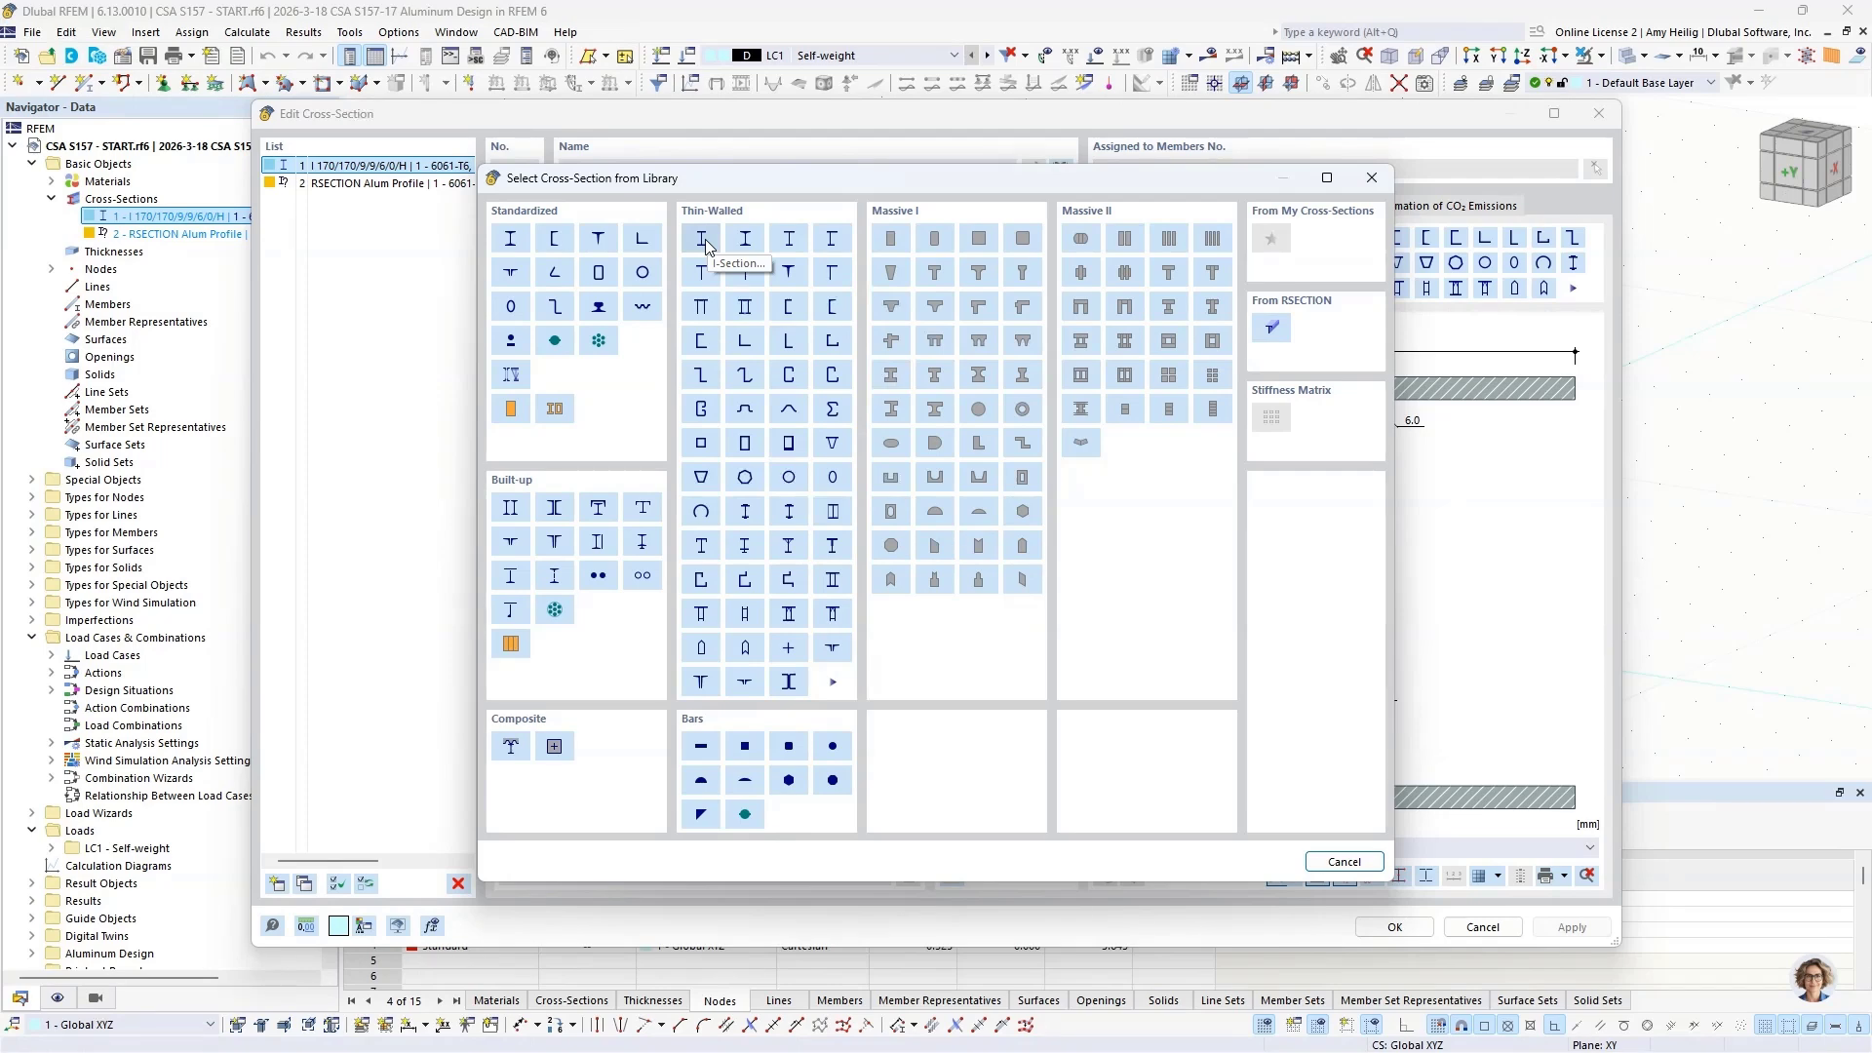
{"action": "left_click", "coordinate": [1318, 864]}
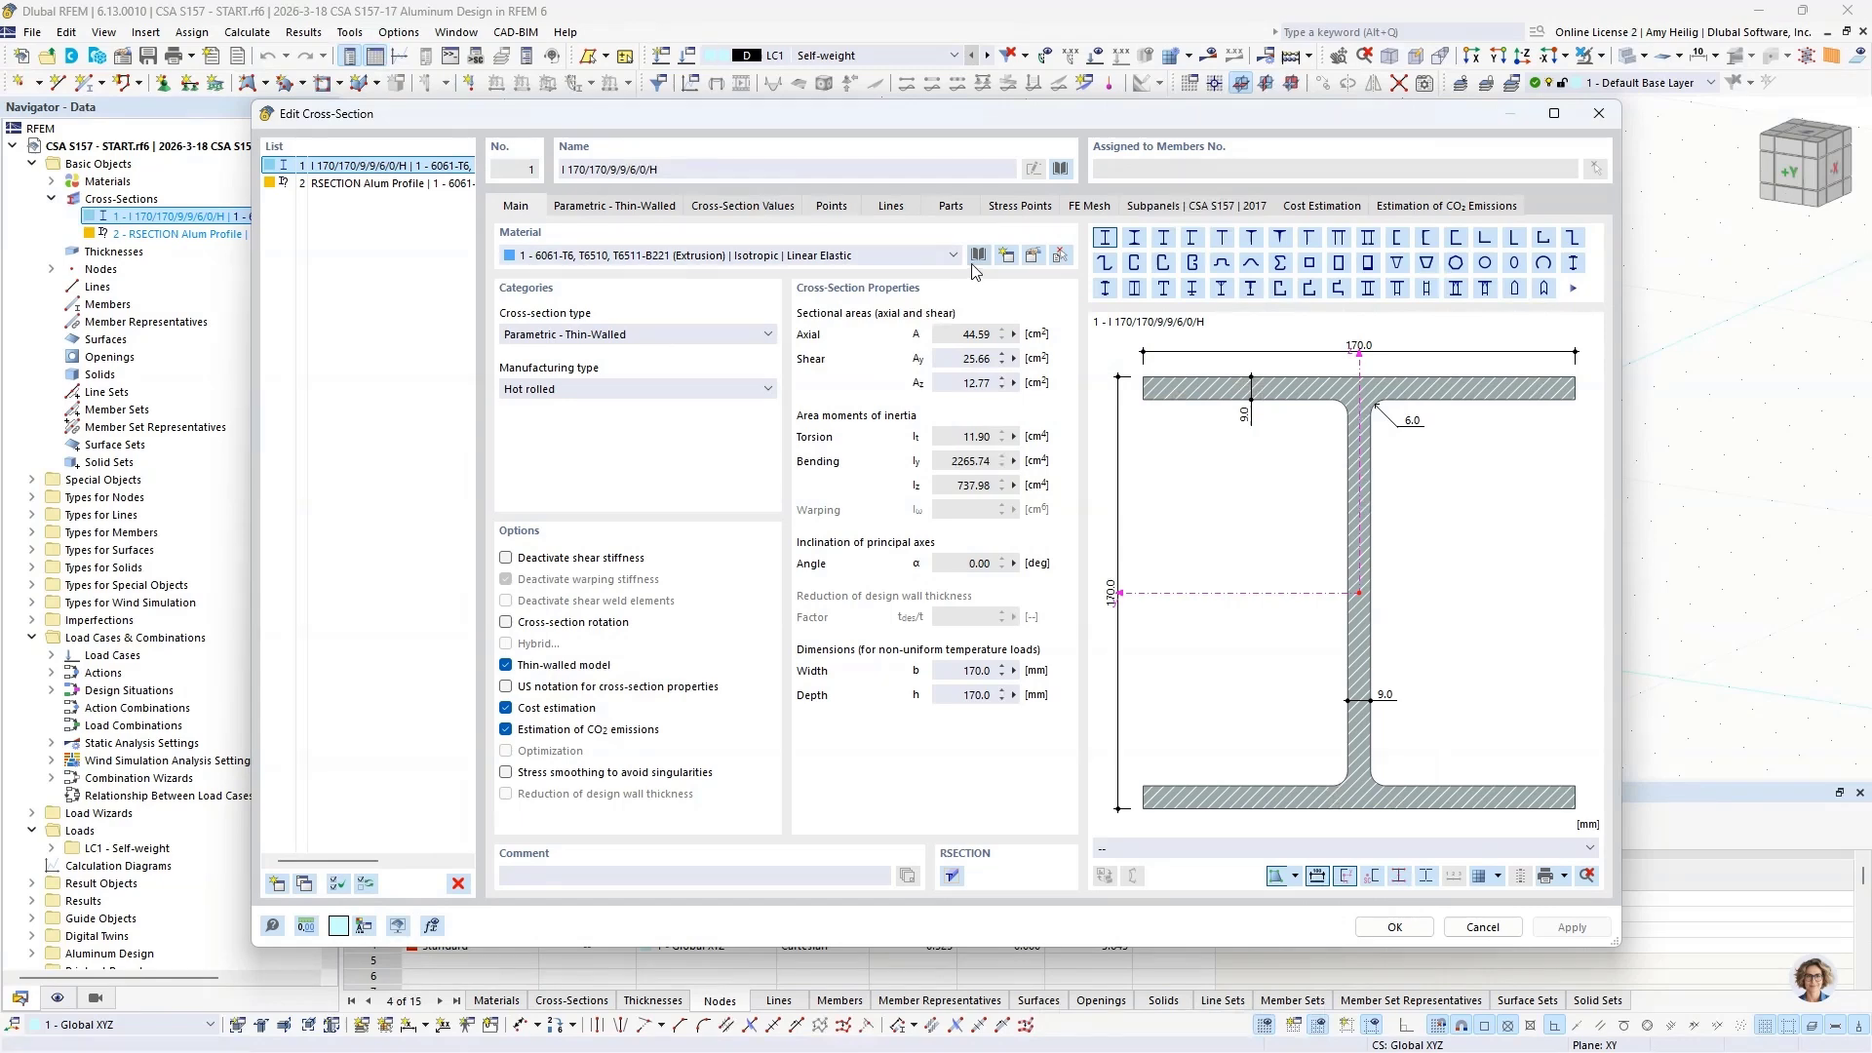
{"action": "left_click", "coordinate": [979, 257]}
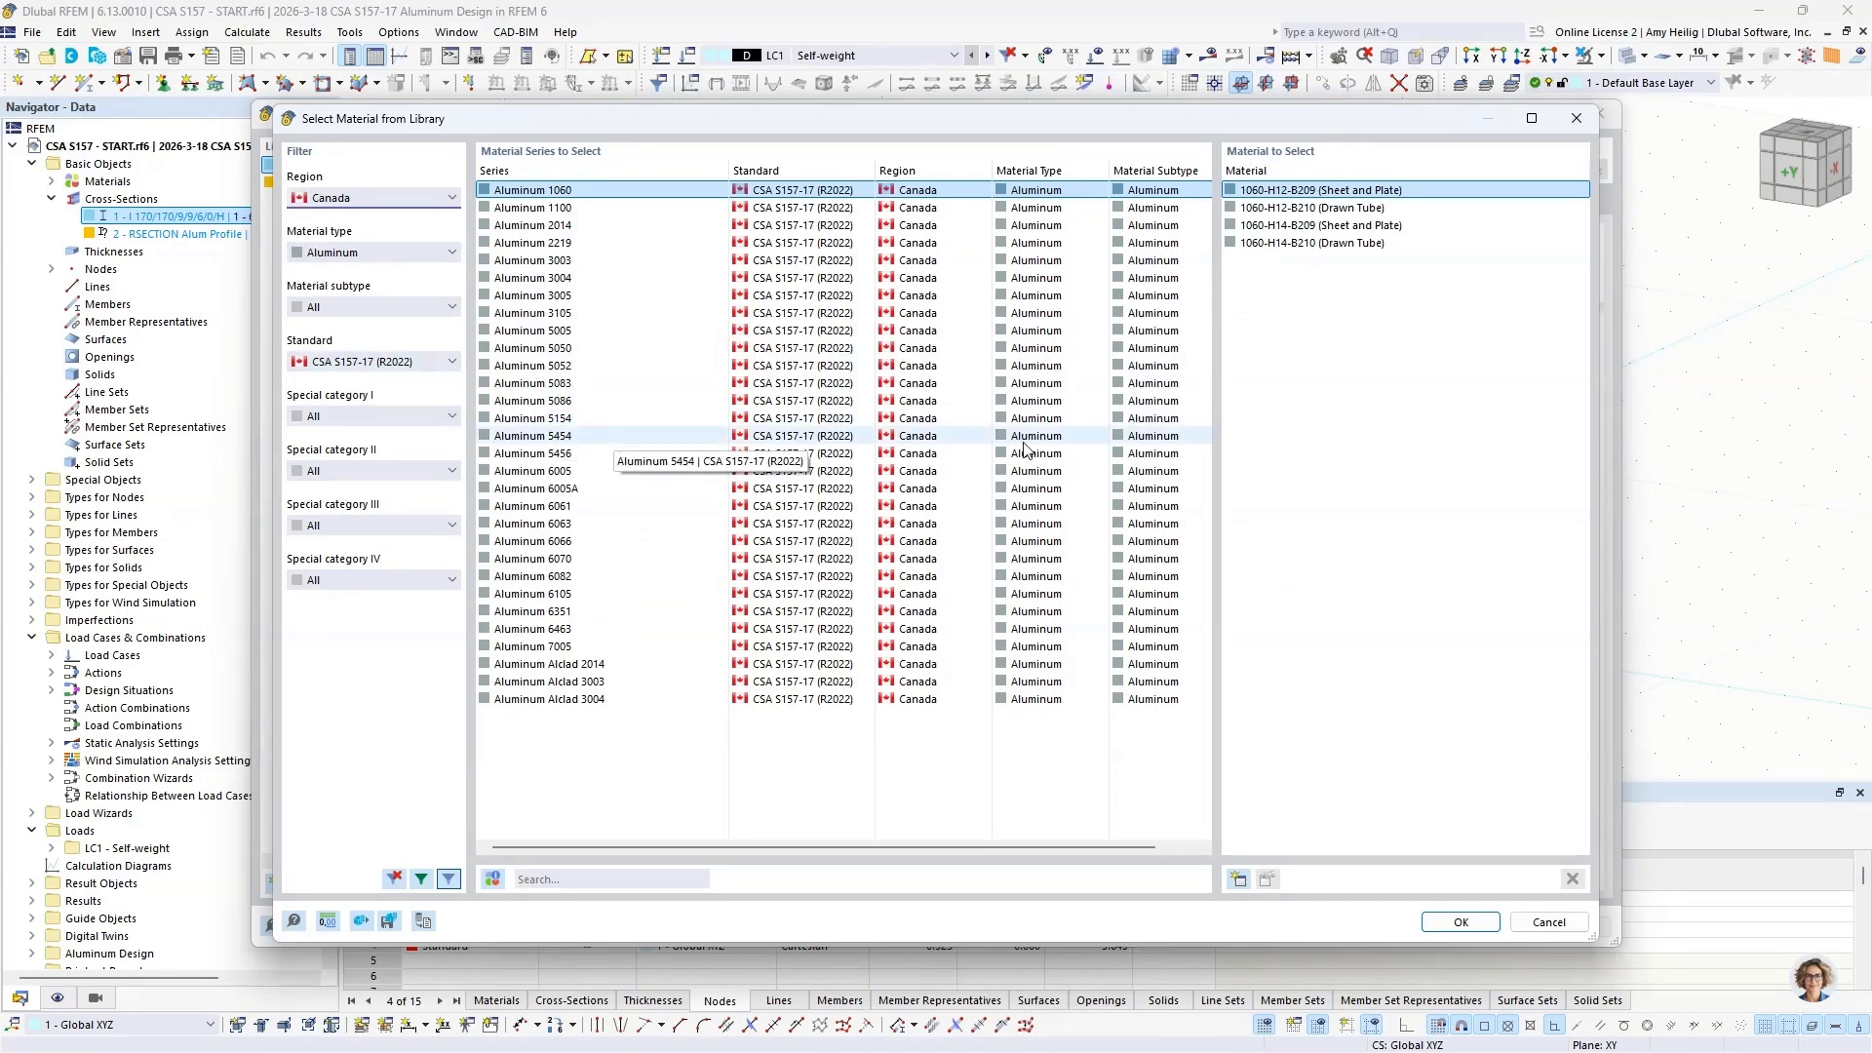
{"action": "left_click", "coordinate": [1549, 921]}
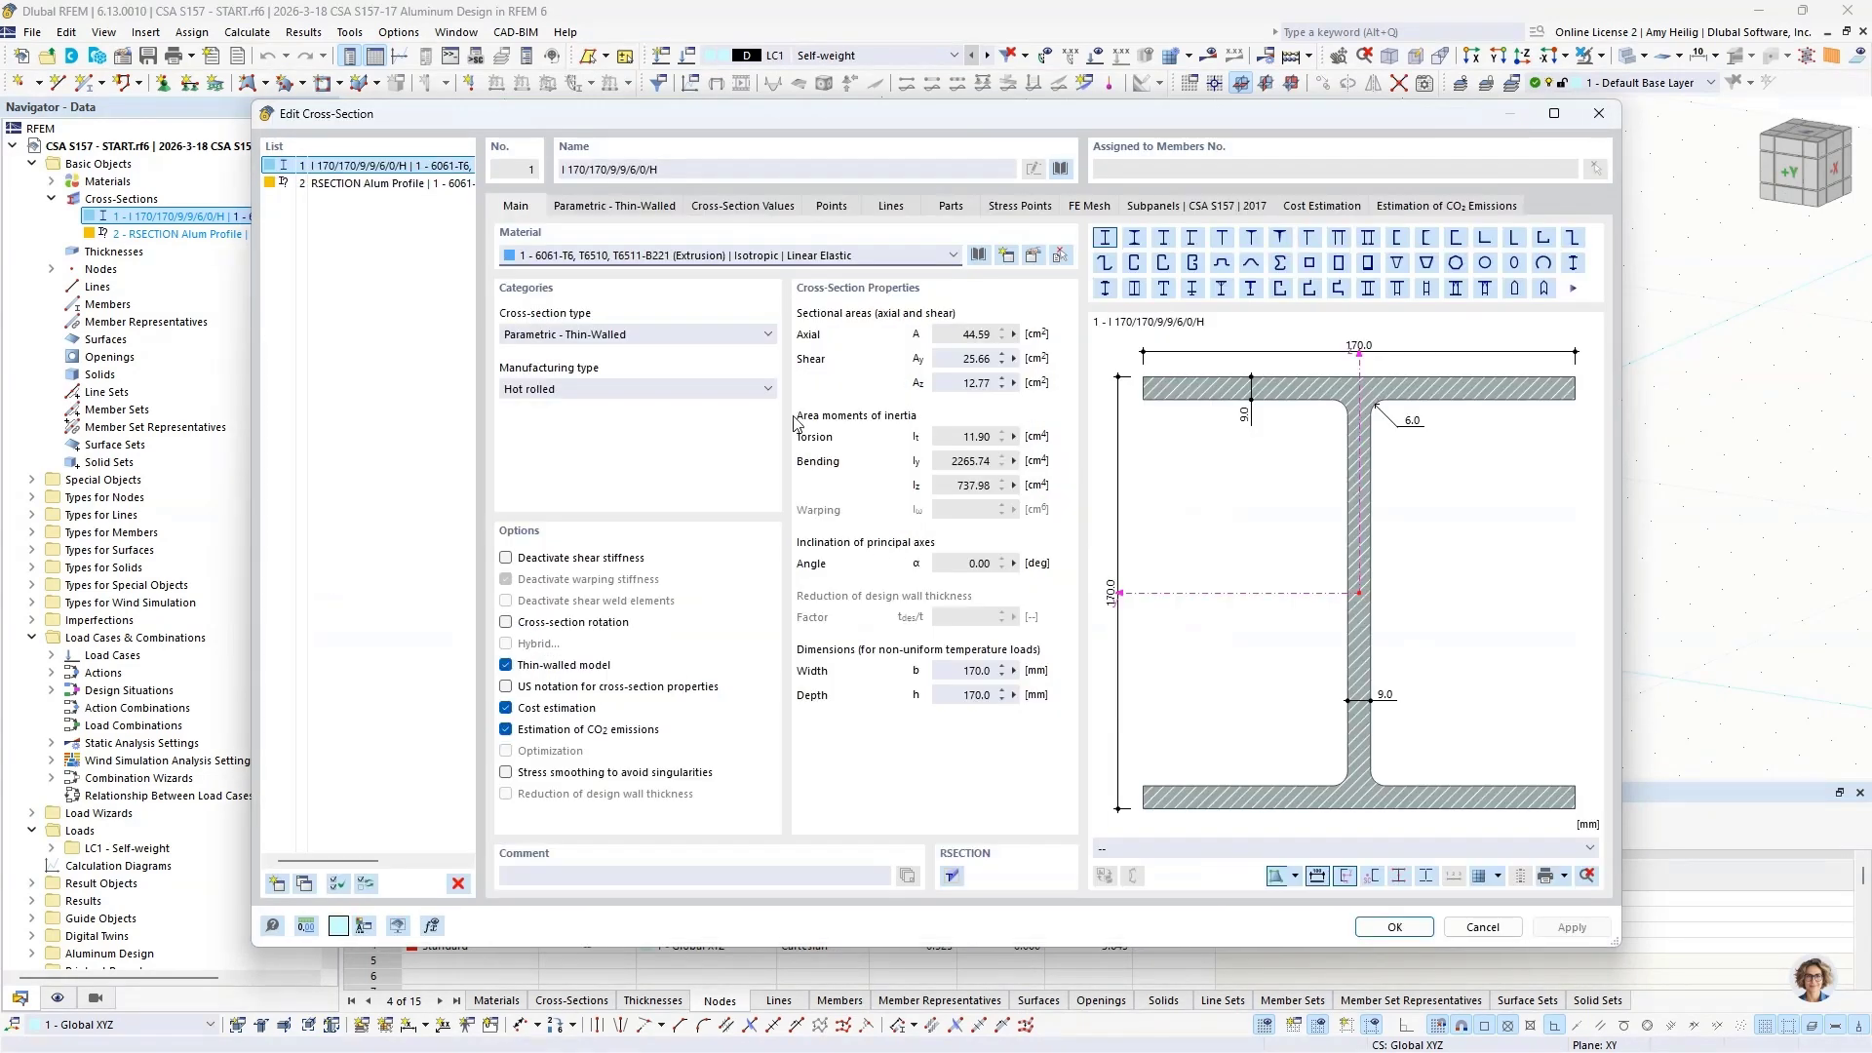
Step: Examine the parametric dimensions and the cross-section values of the I 170/170/9/9/6/0/H section
{"action": "left_click", "coordinate": [577, 208]}
{"action": "left_click", "coordinate": [630, 265]}
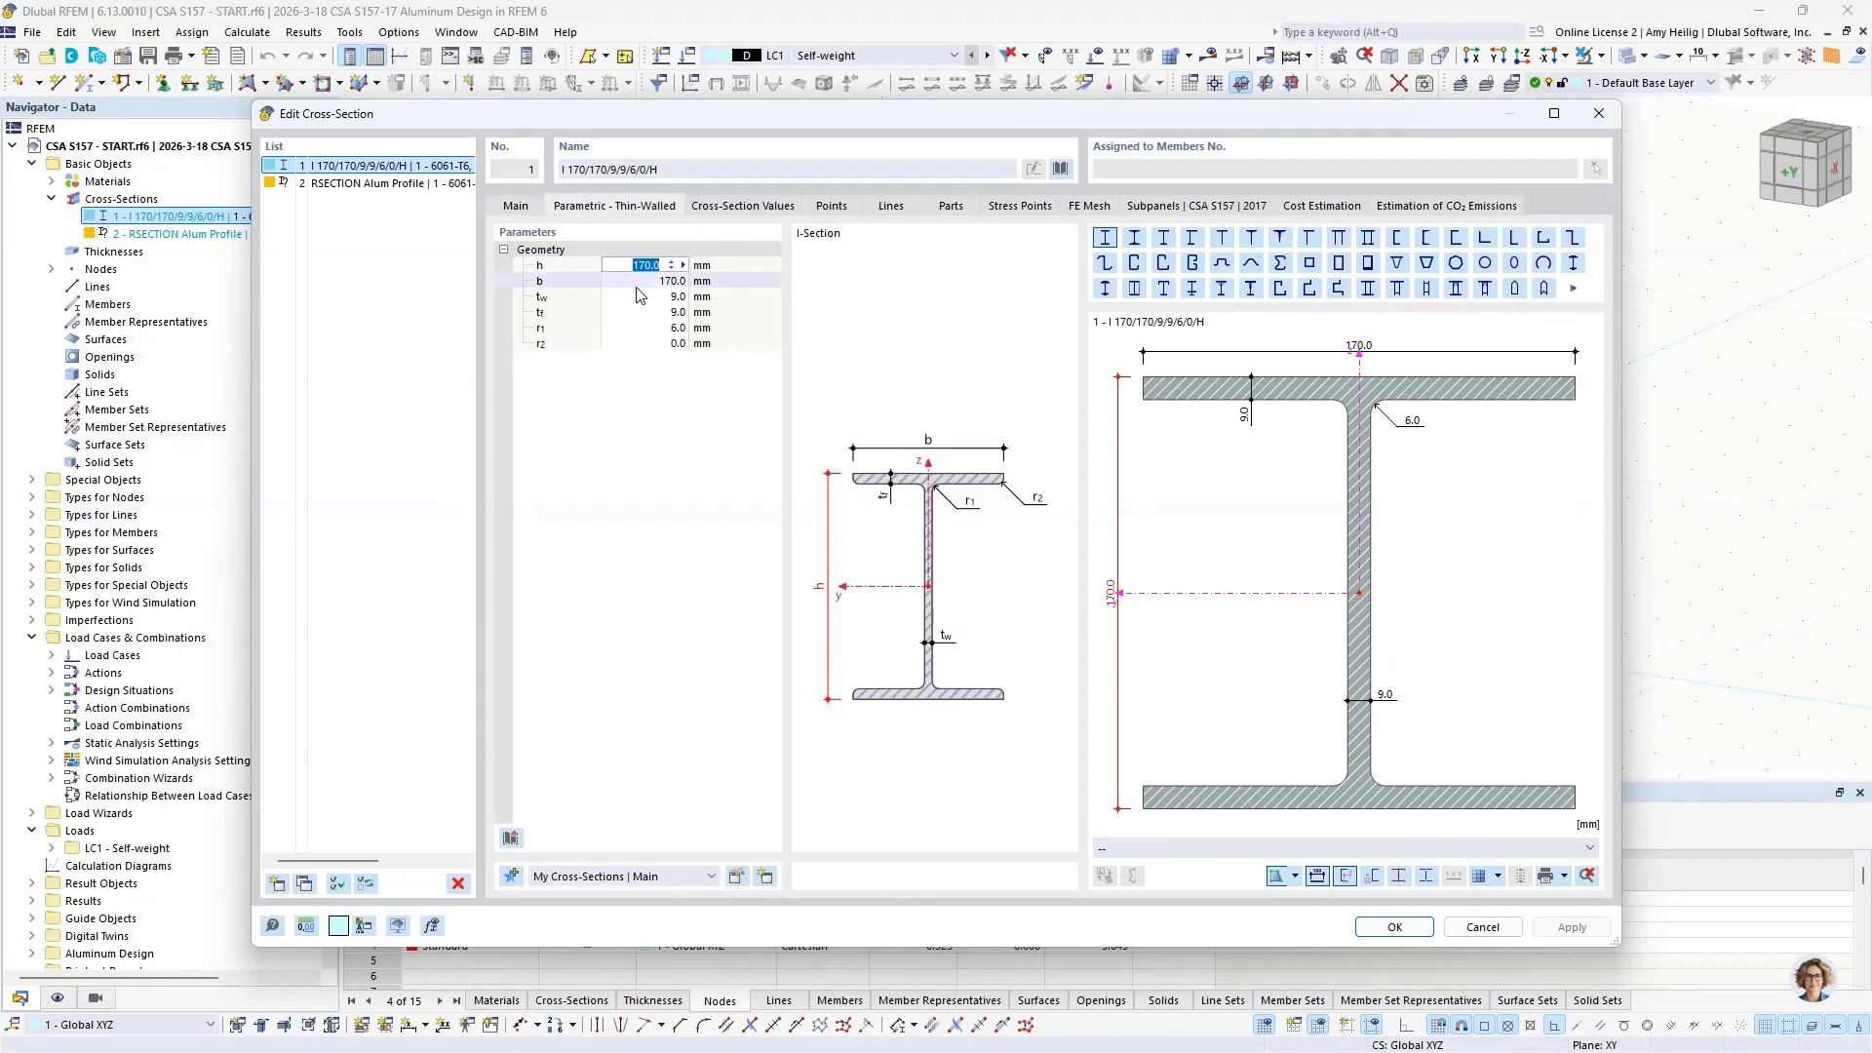
{"action": "left_click", "coordinate": [743, 206]}
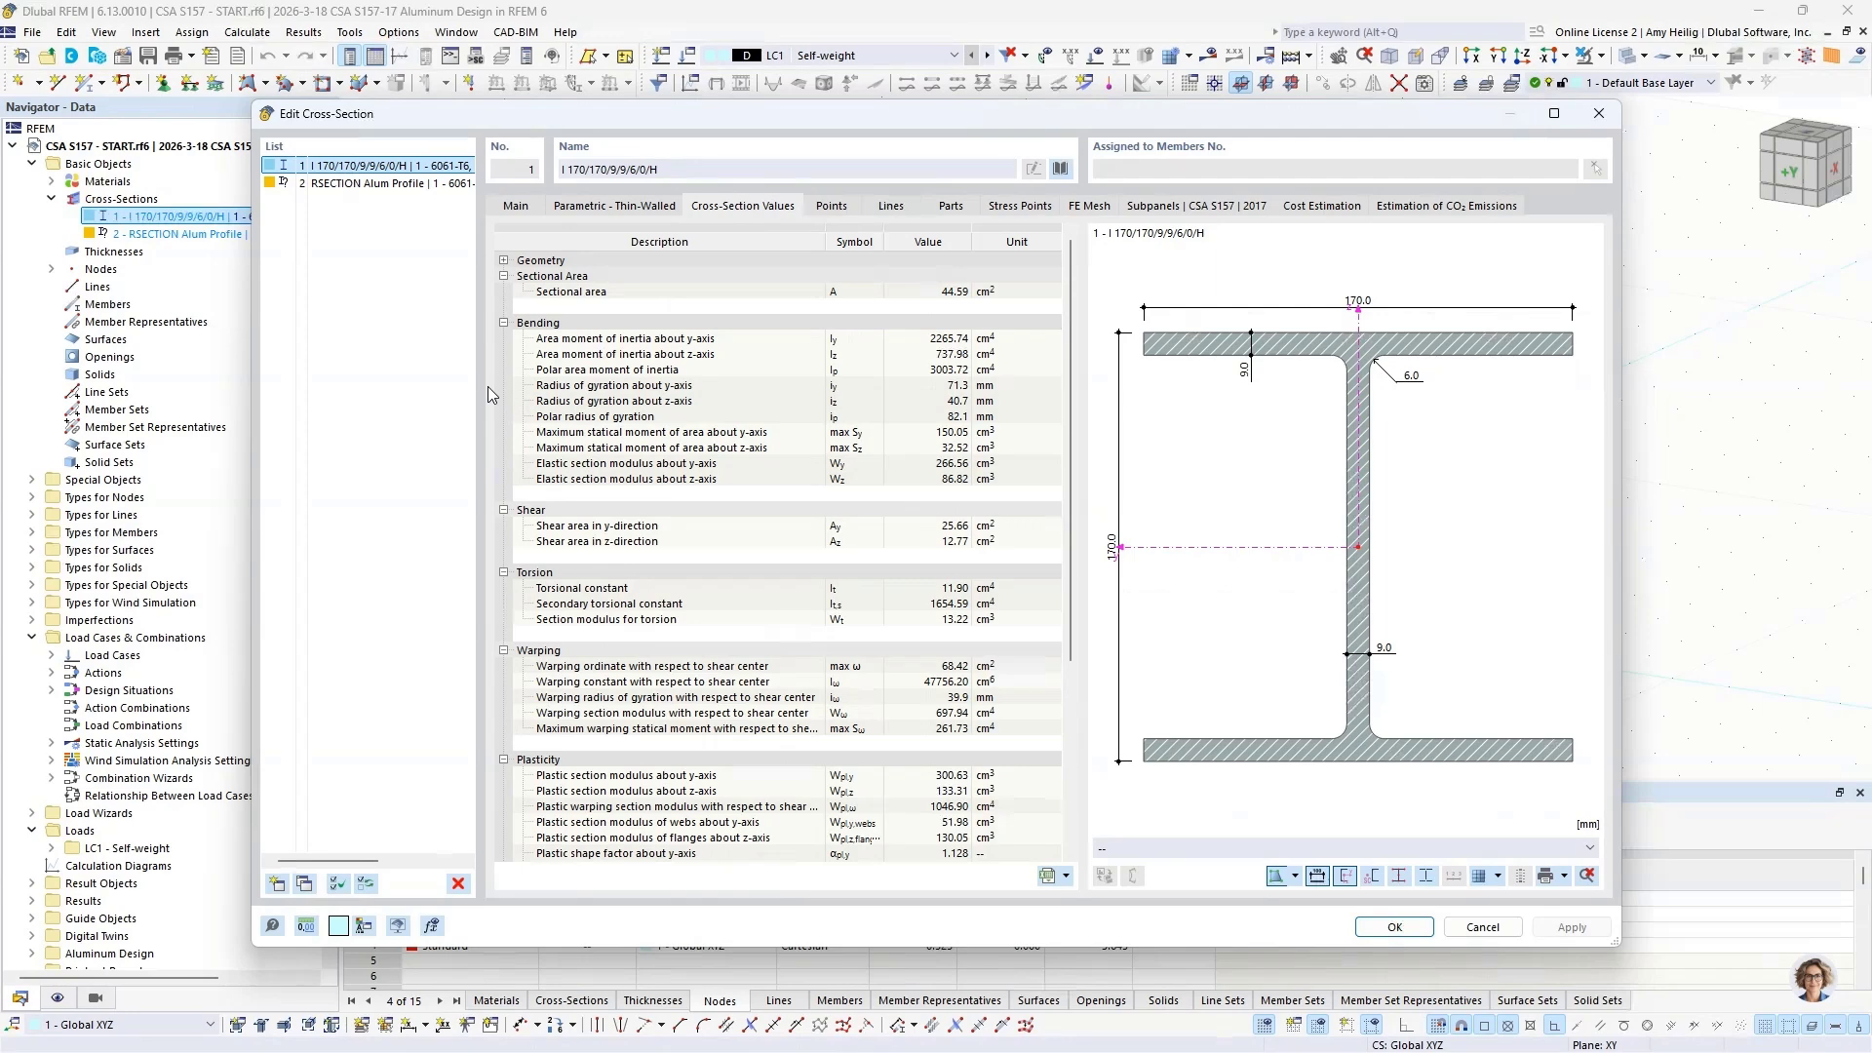
Step: Review the RSECTION Alum Profile's main properties and the library's option for importing cross-sections from RSECTION
{"action": "left_click", "coordinate": [352, 185]}
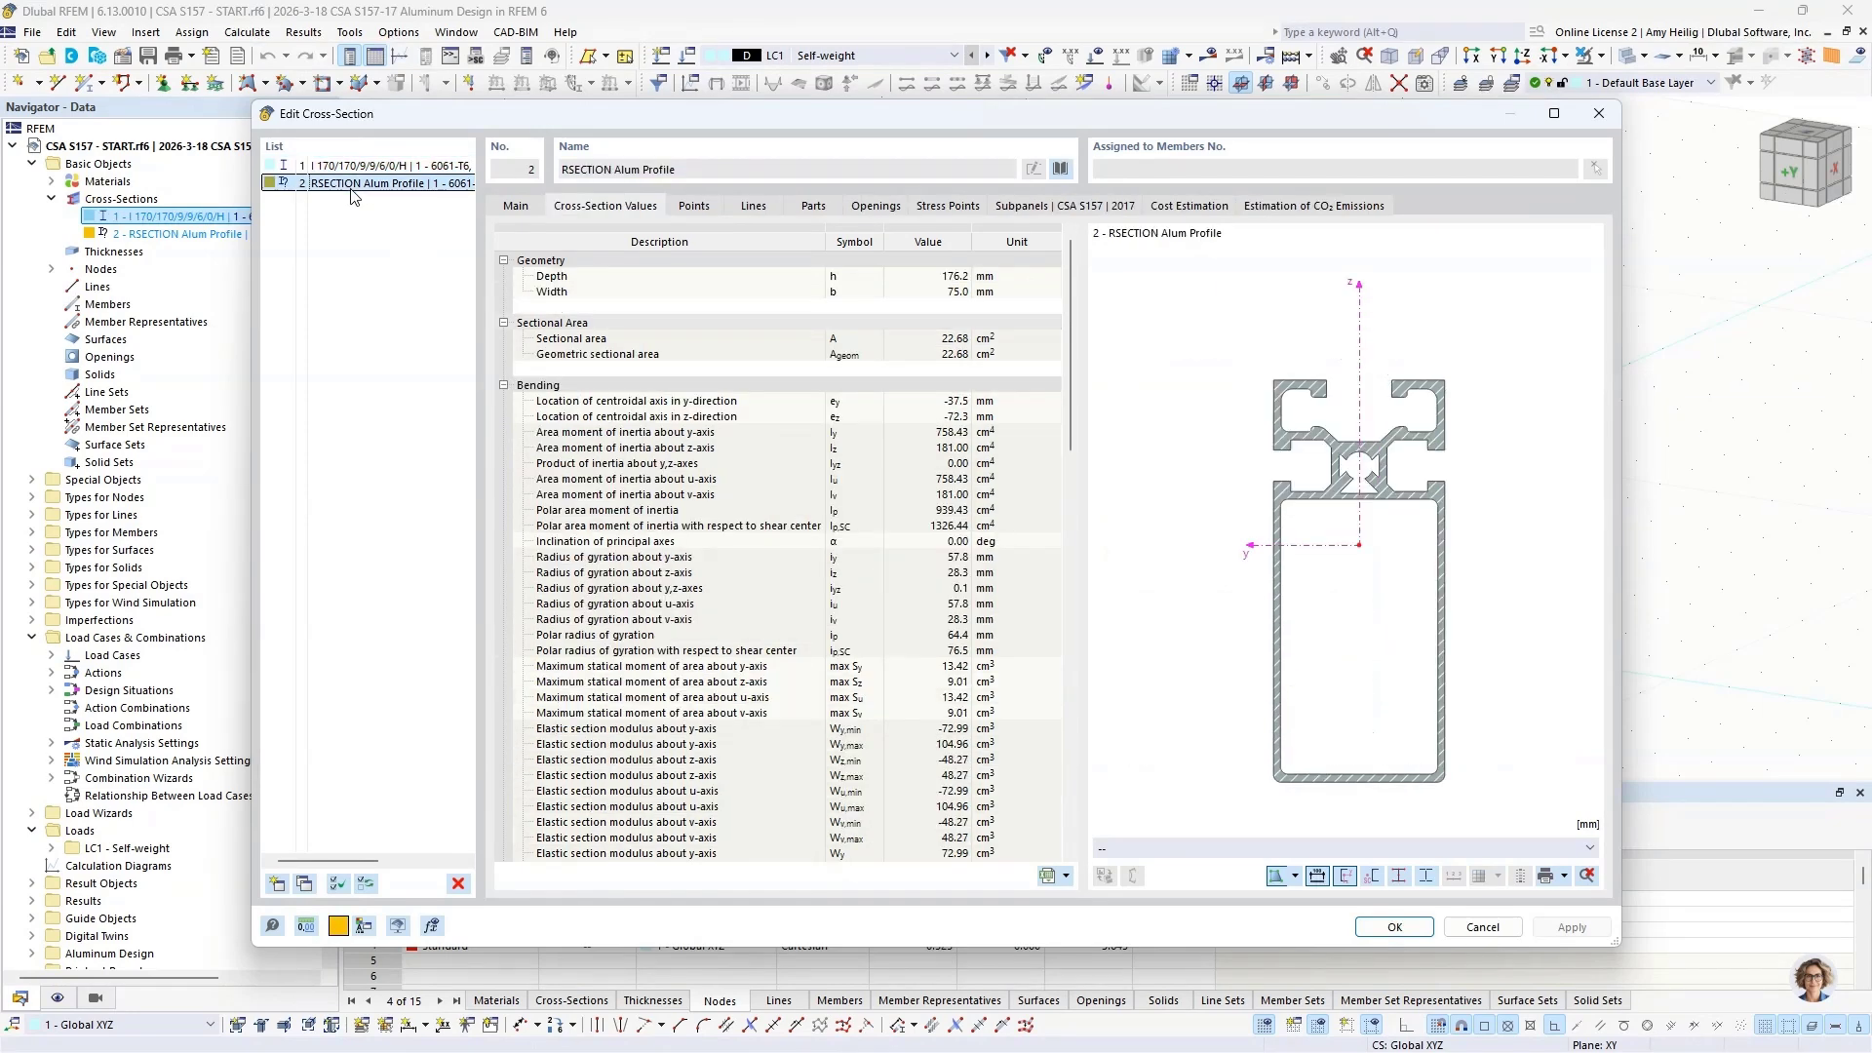
{"action": "left_click", "coordinate": [516, 206]}
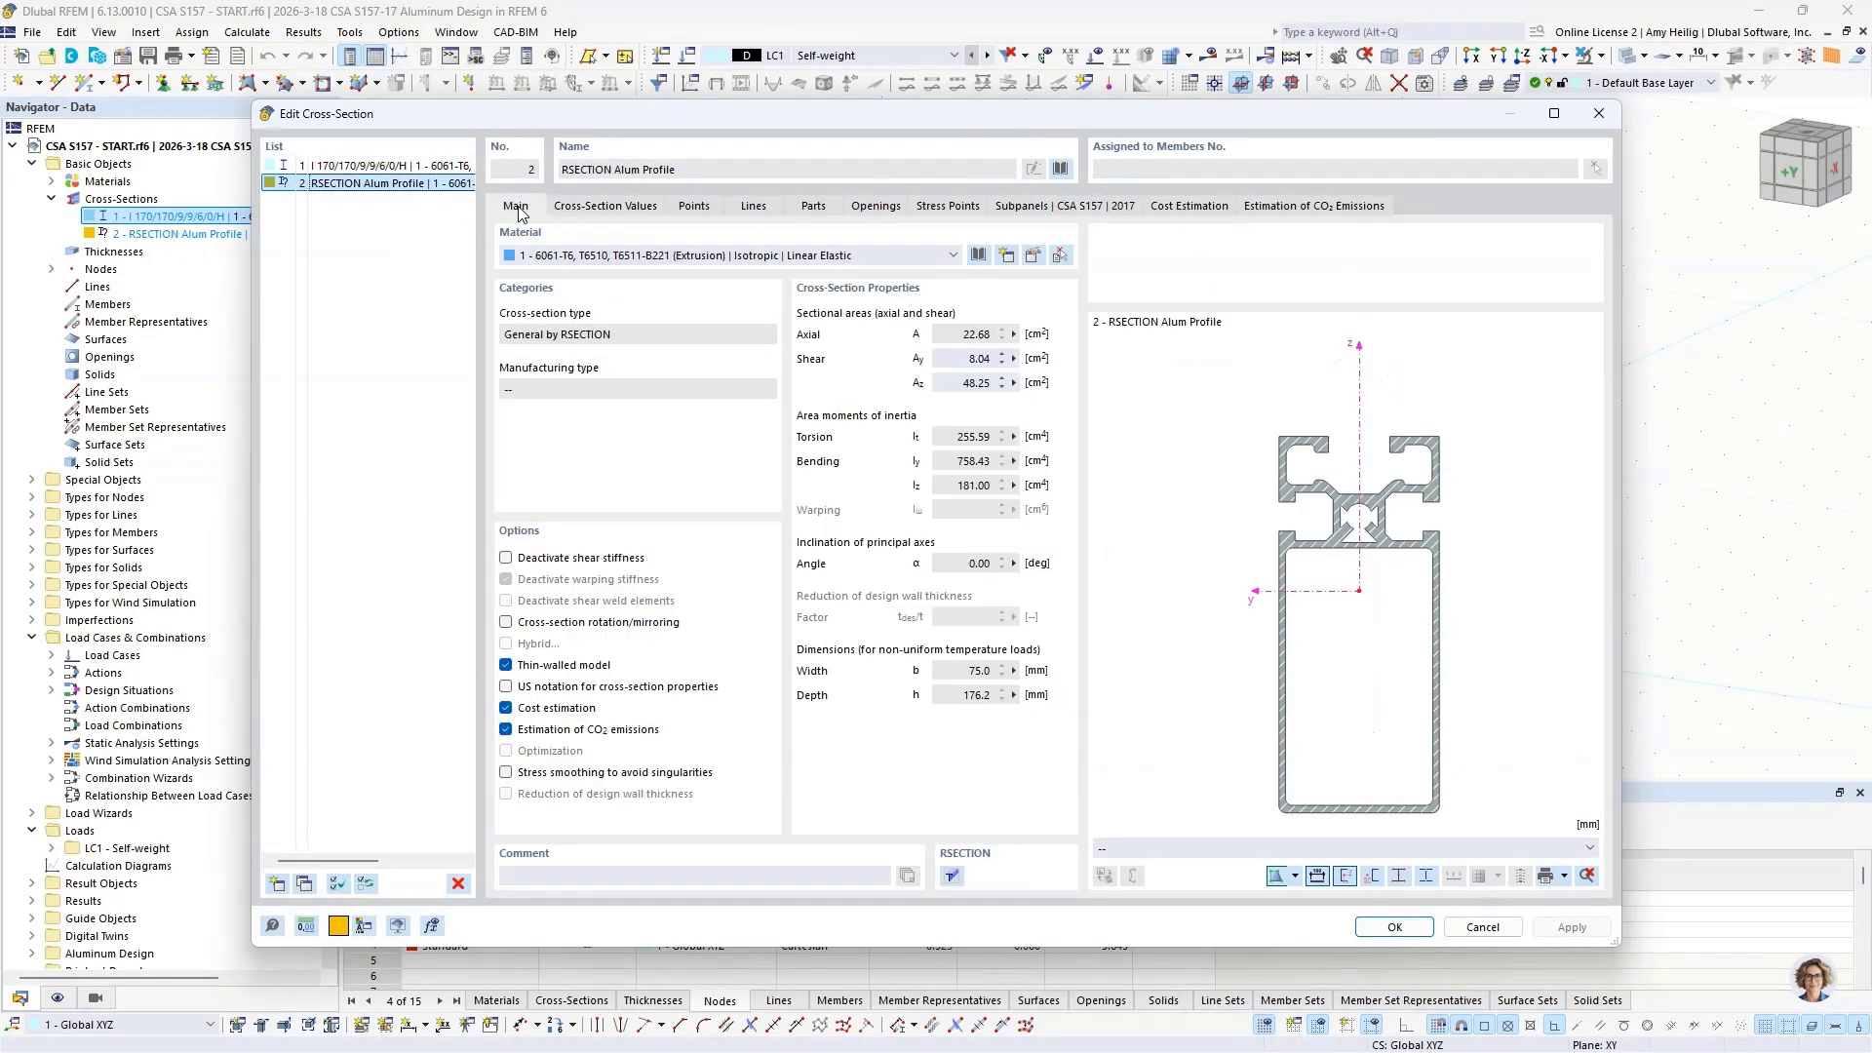
{"action": "left_click", "coordinate": [1061, 171]}
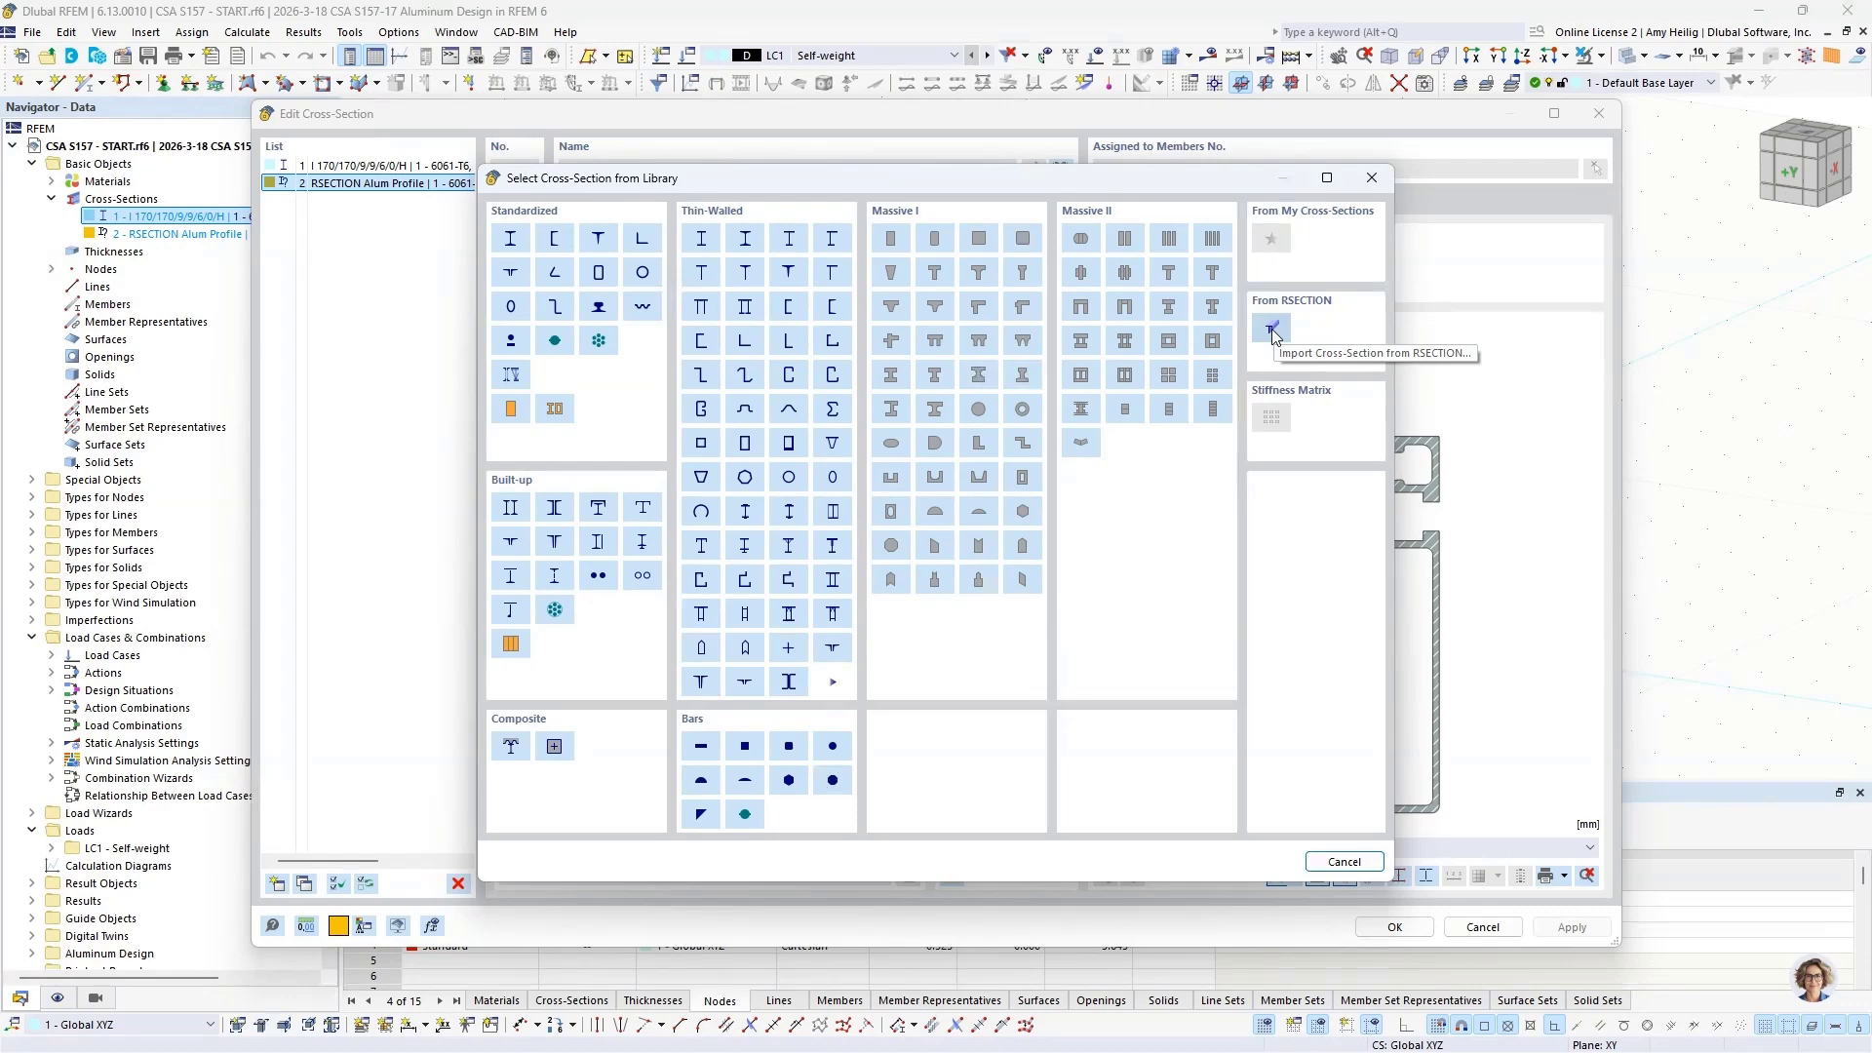
{"action": "left_click", "coordinate": [1344, 861]}
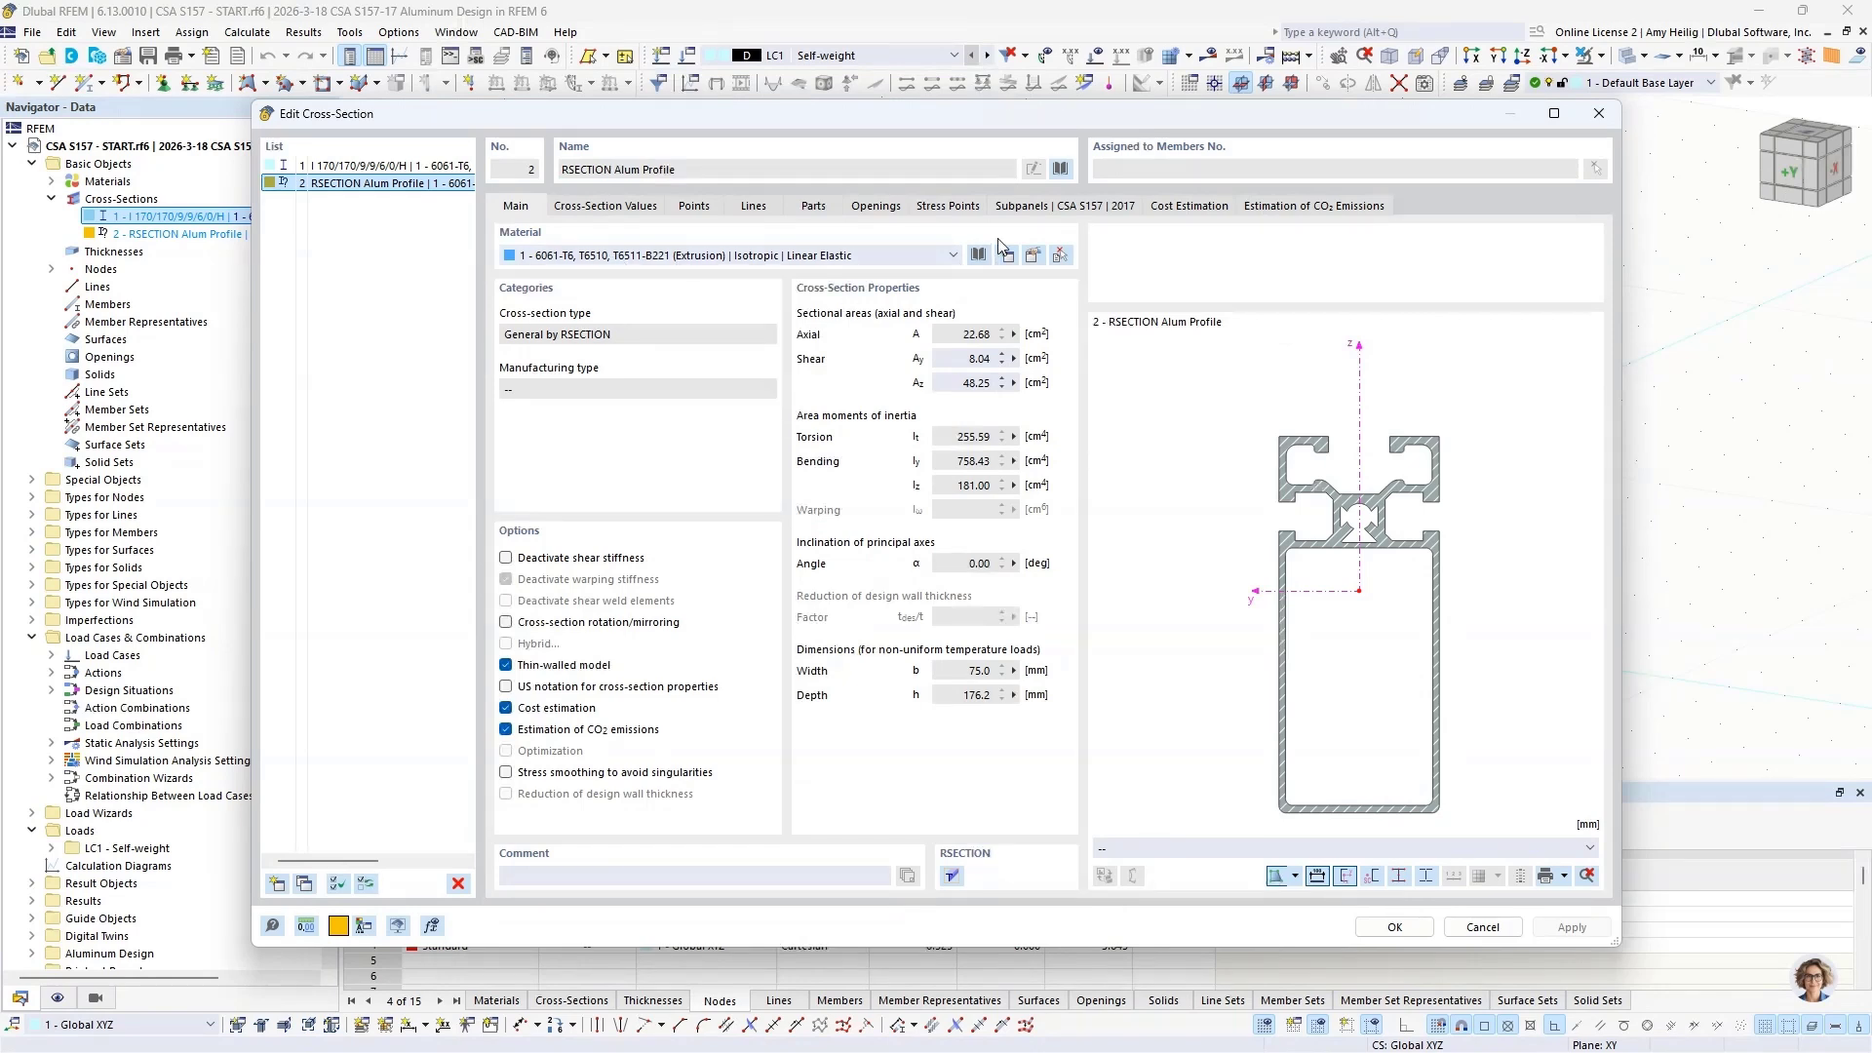
Step: Review the CSA S157 subpanel coordinates and c/t values of the RSECTION Alum Profile, and close the cross-section data without changes
{"action": "left_click", "coordinate": [1020, 205]}
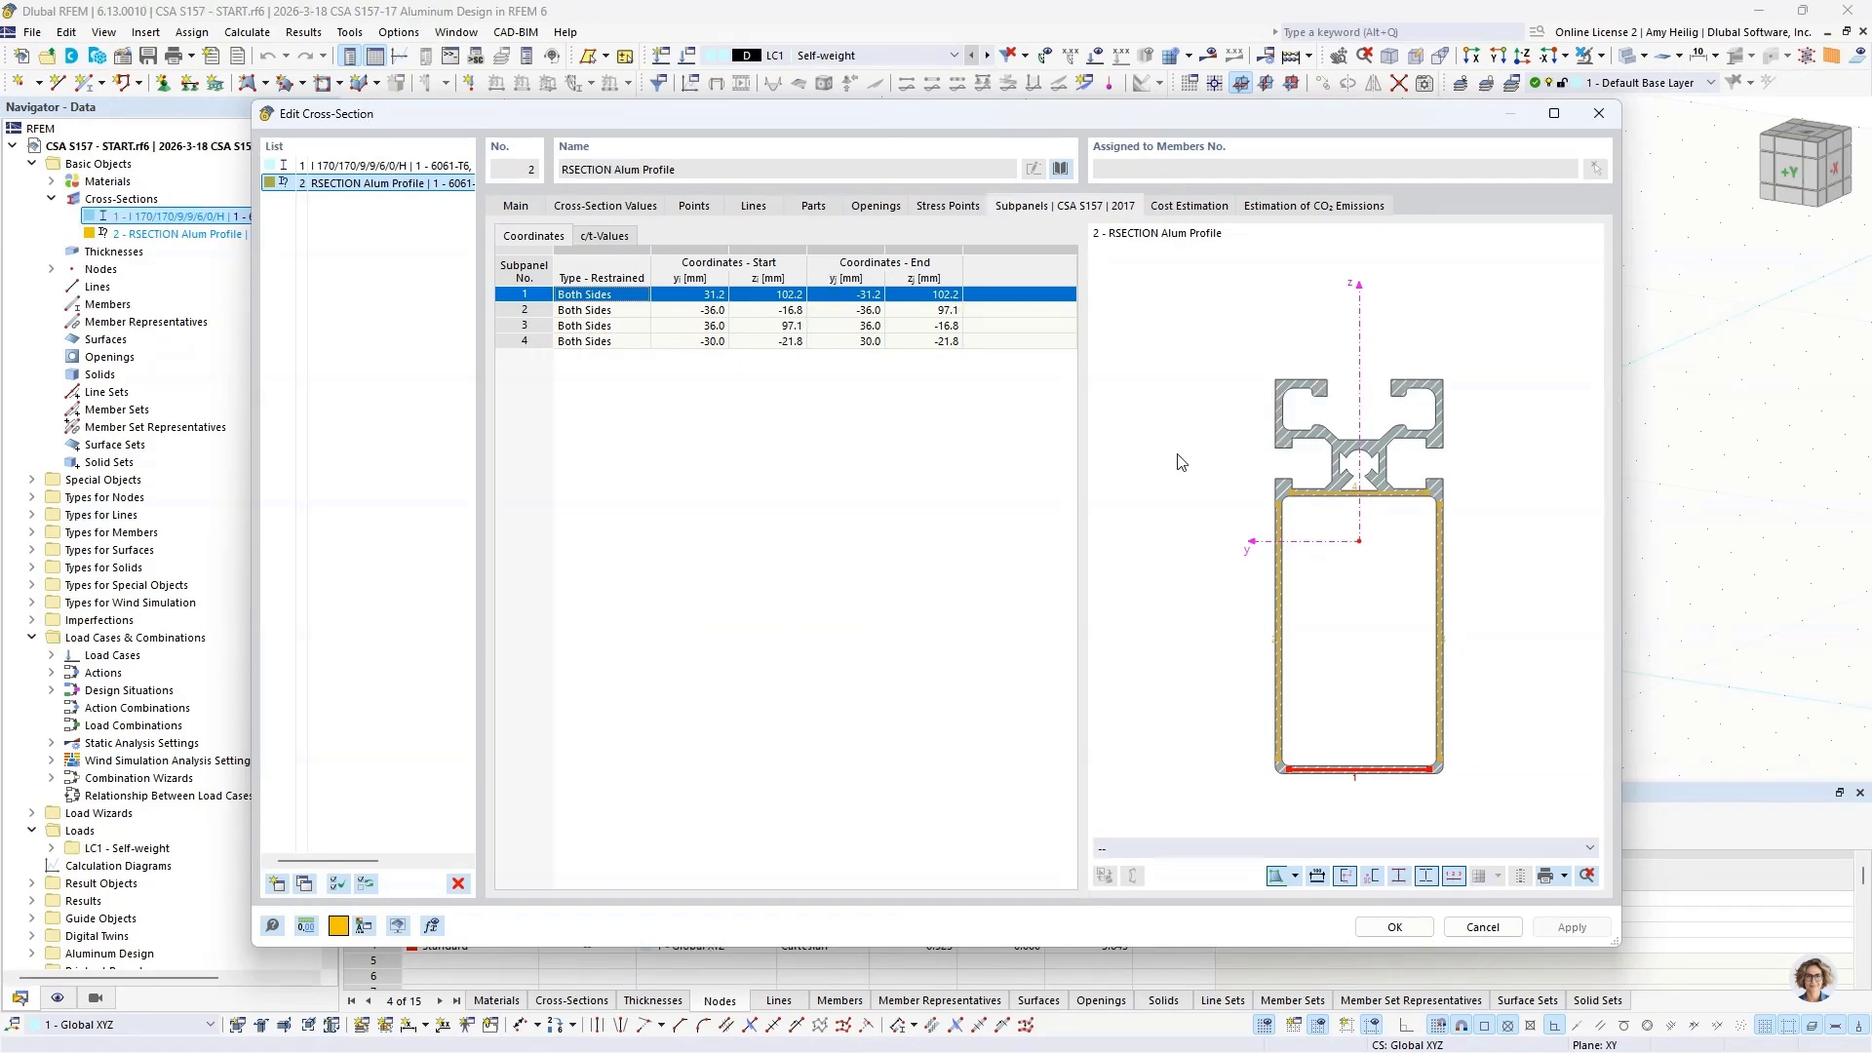
{"action": "left_click", "coordinate": [614, 236]}
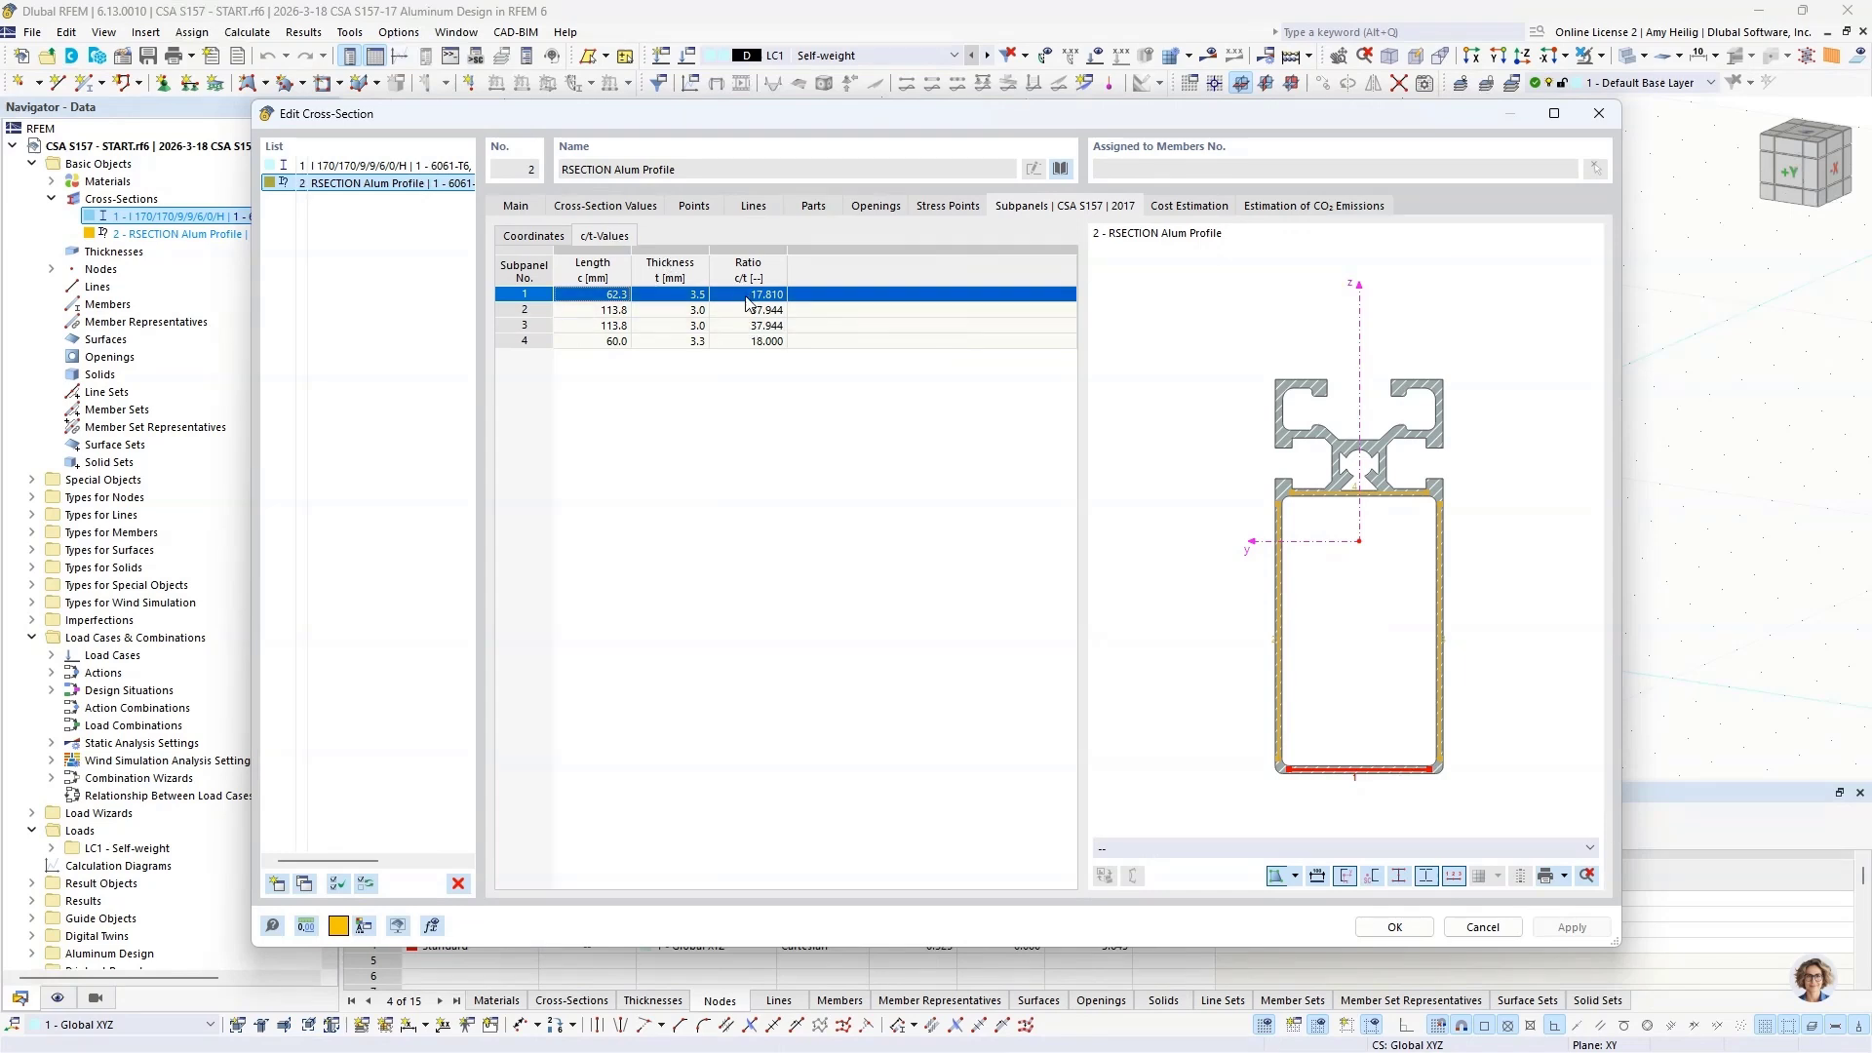
{"action": "left_click", "coordinate": [537, 236]}
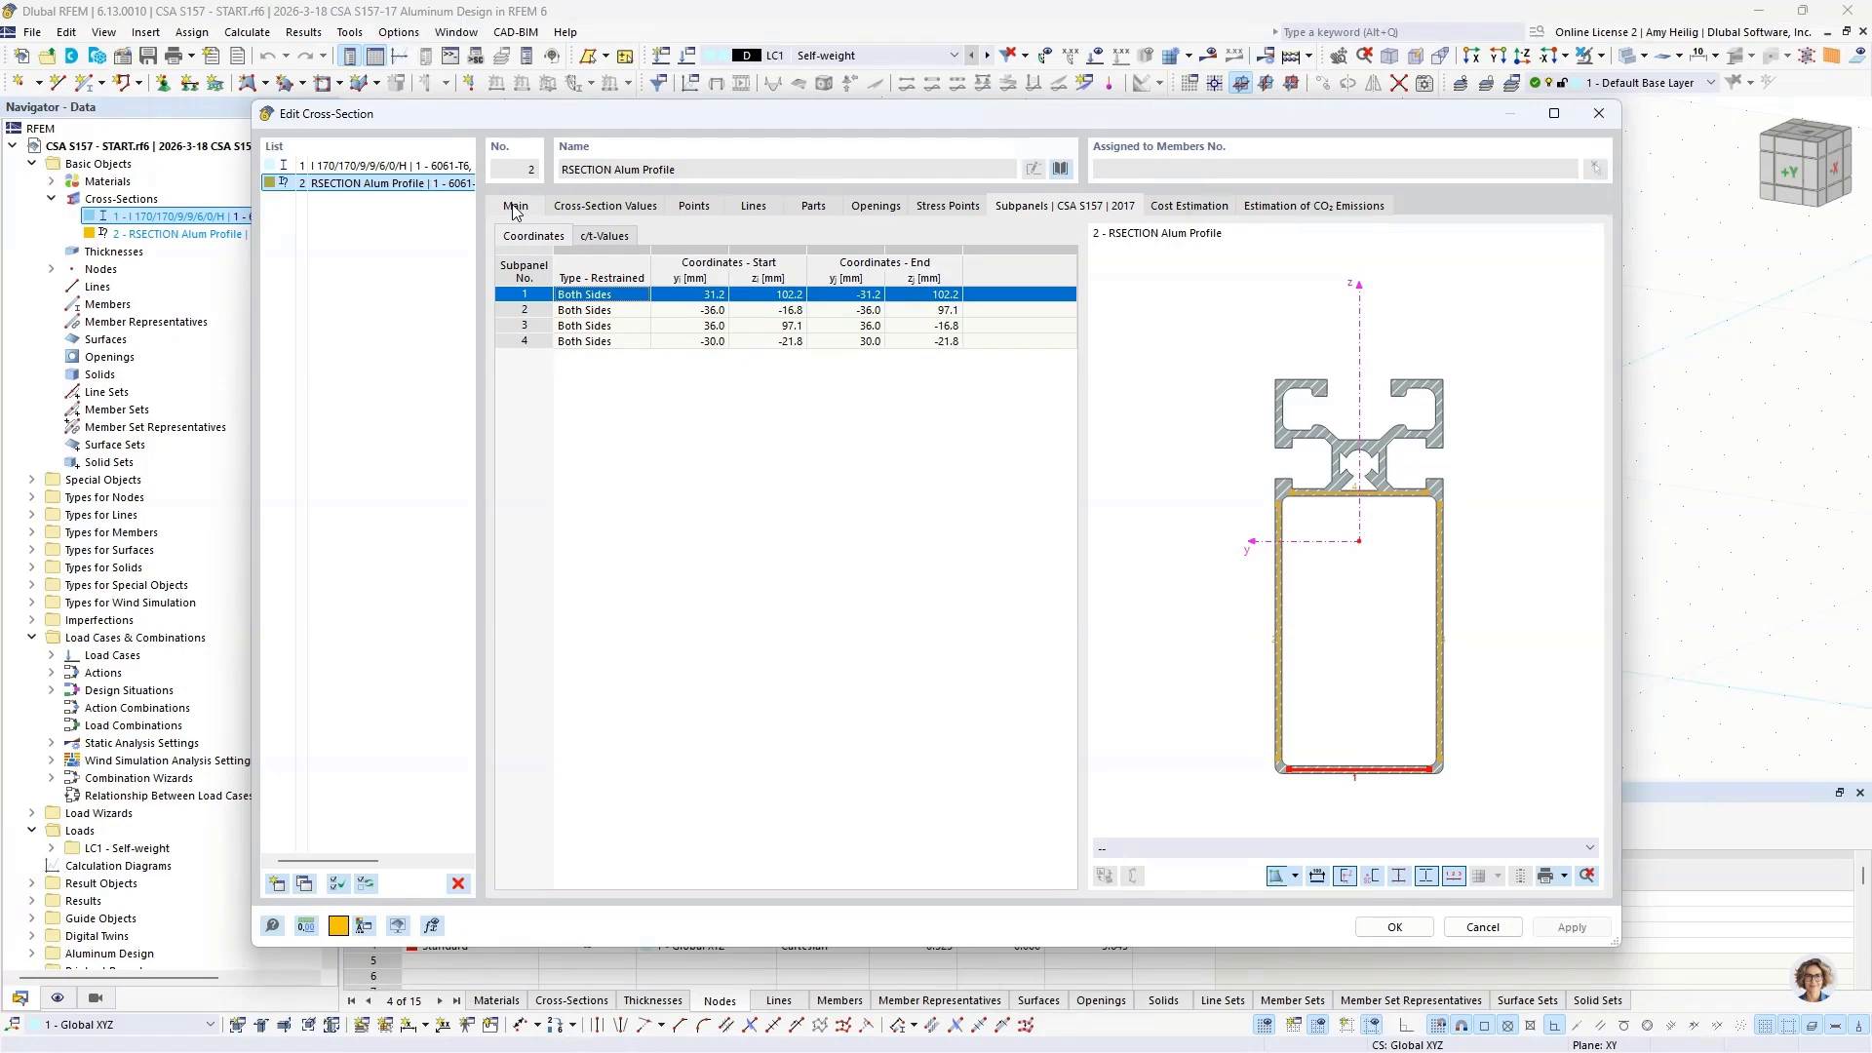
{"action": "left_click", "coordinate": [1482, 927]}
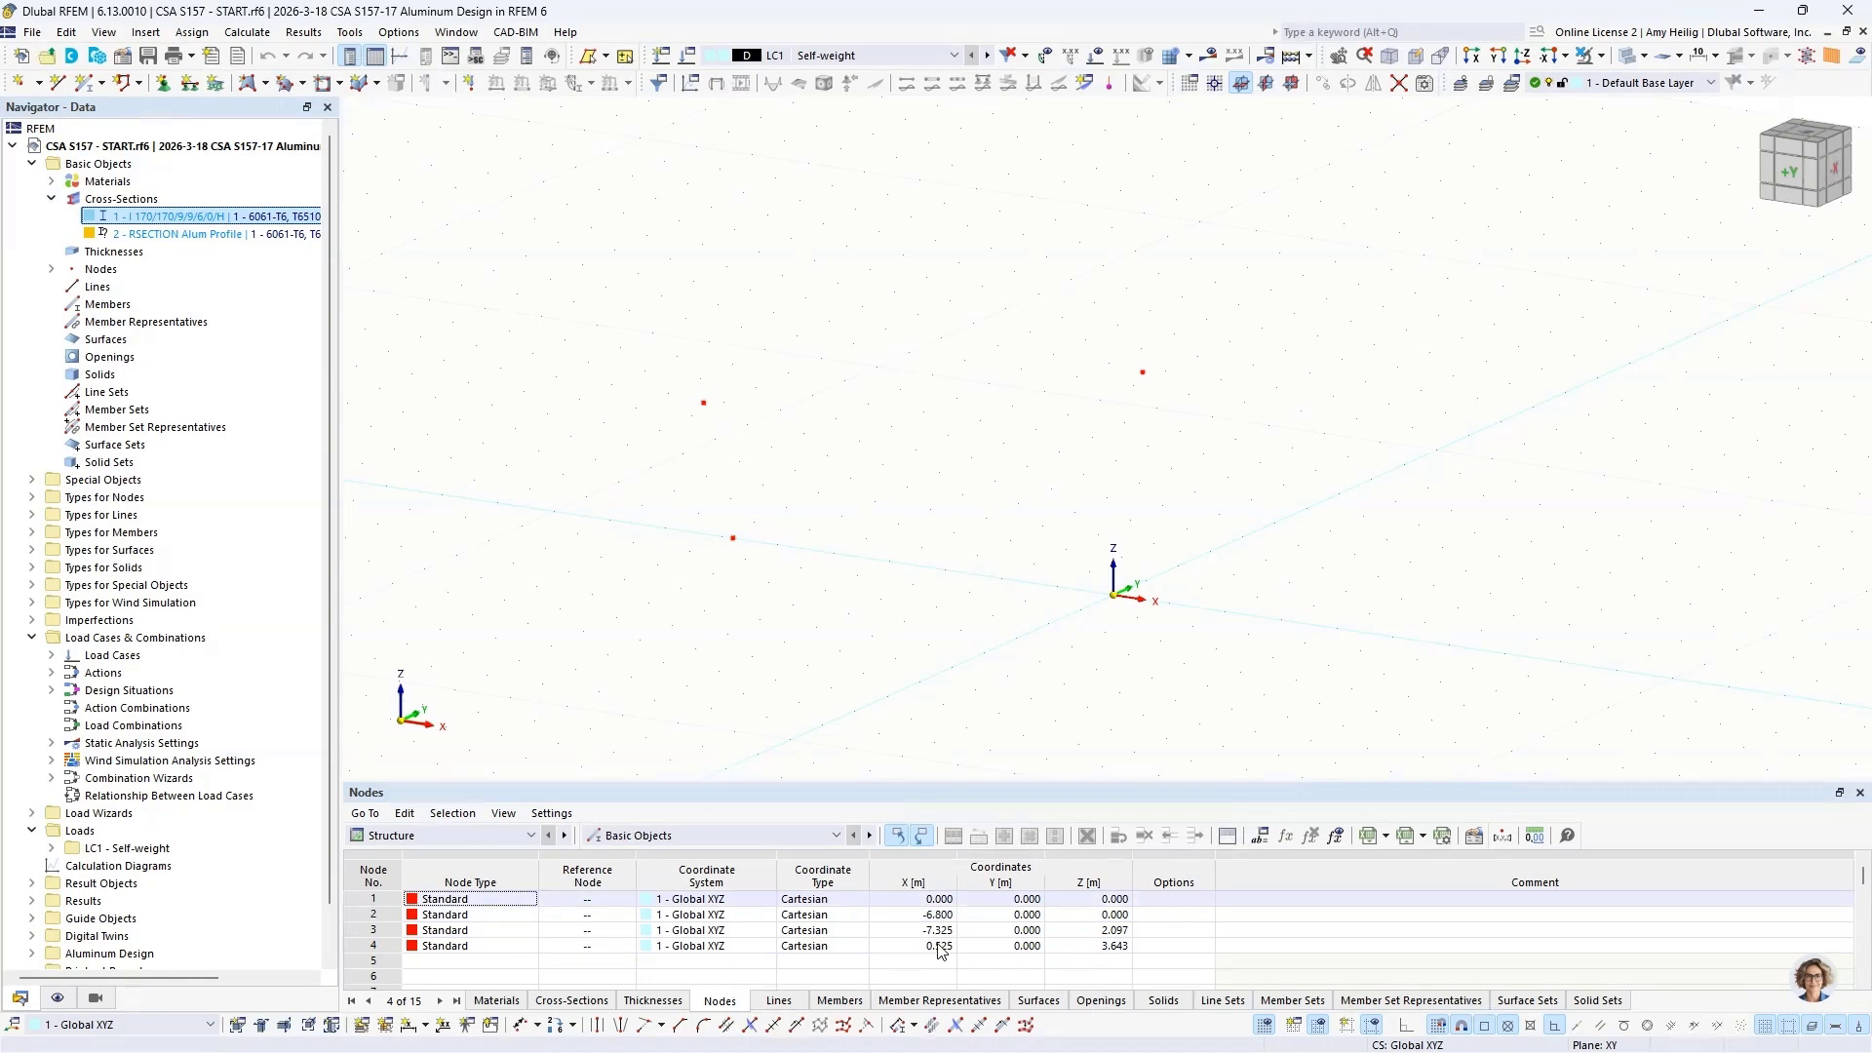
Step: Start a new single beam member perpendicular to the work plane and check its I 170/170/9/9/6/0/H cross-section assignment
{"action": "left_click", "coordinate": [52, 199]}
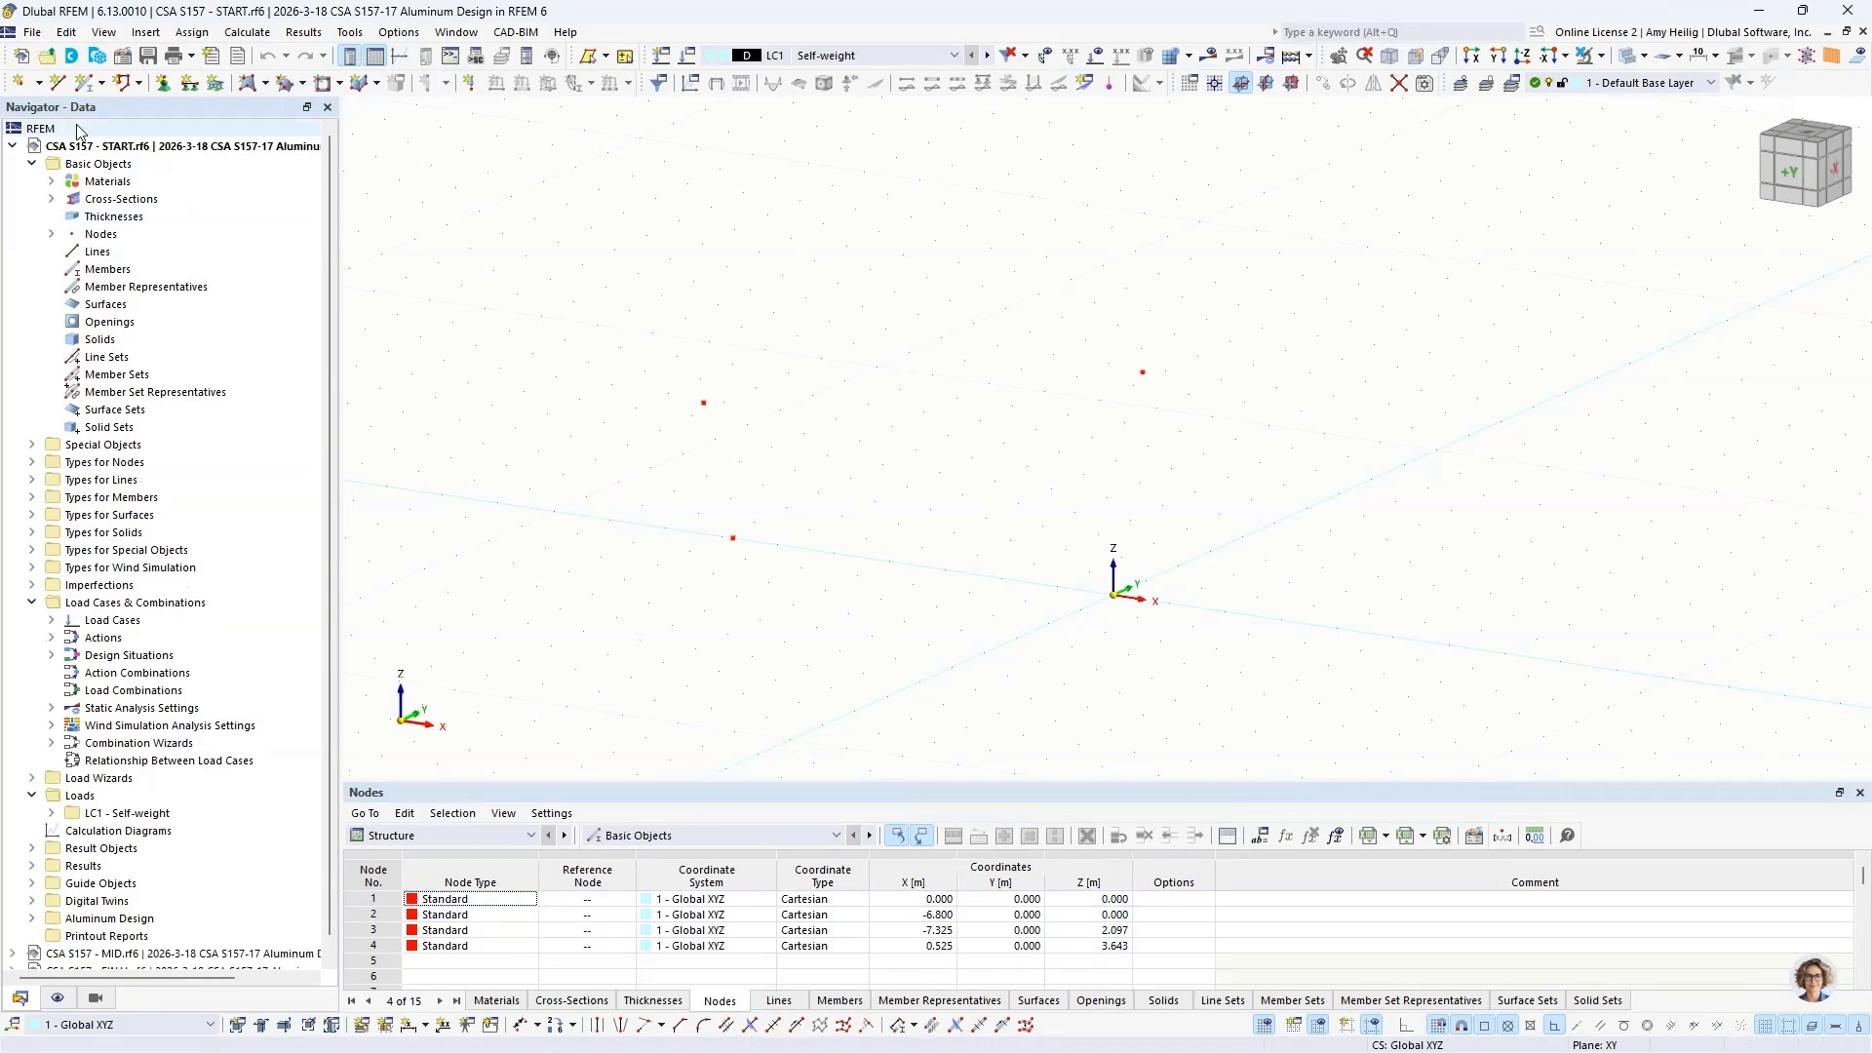
{"action": "left_click", "coordinate": [102, 84]}
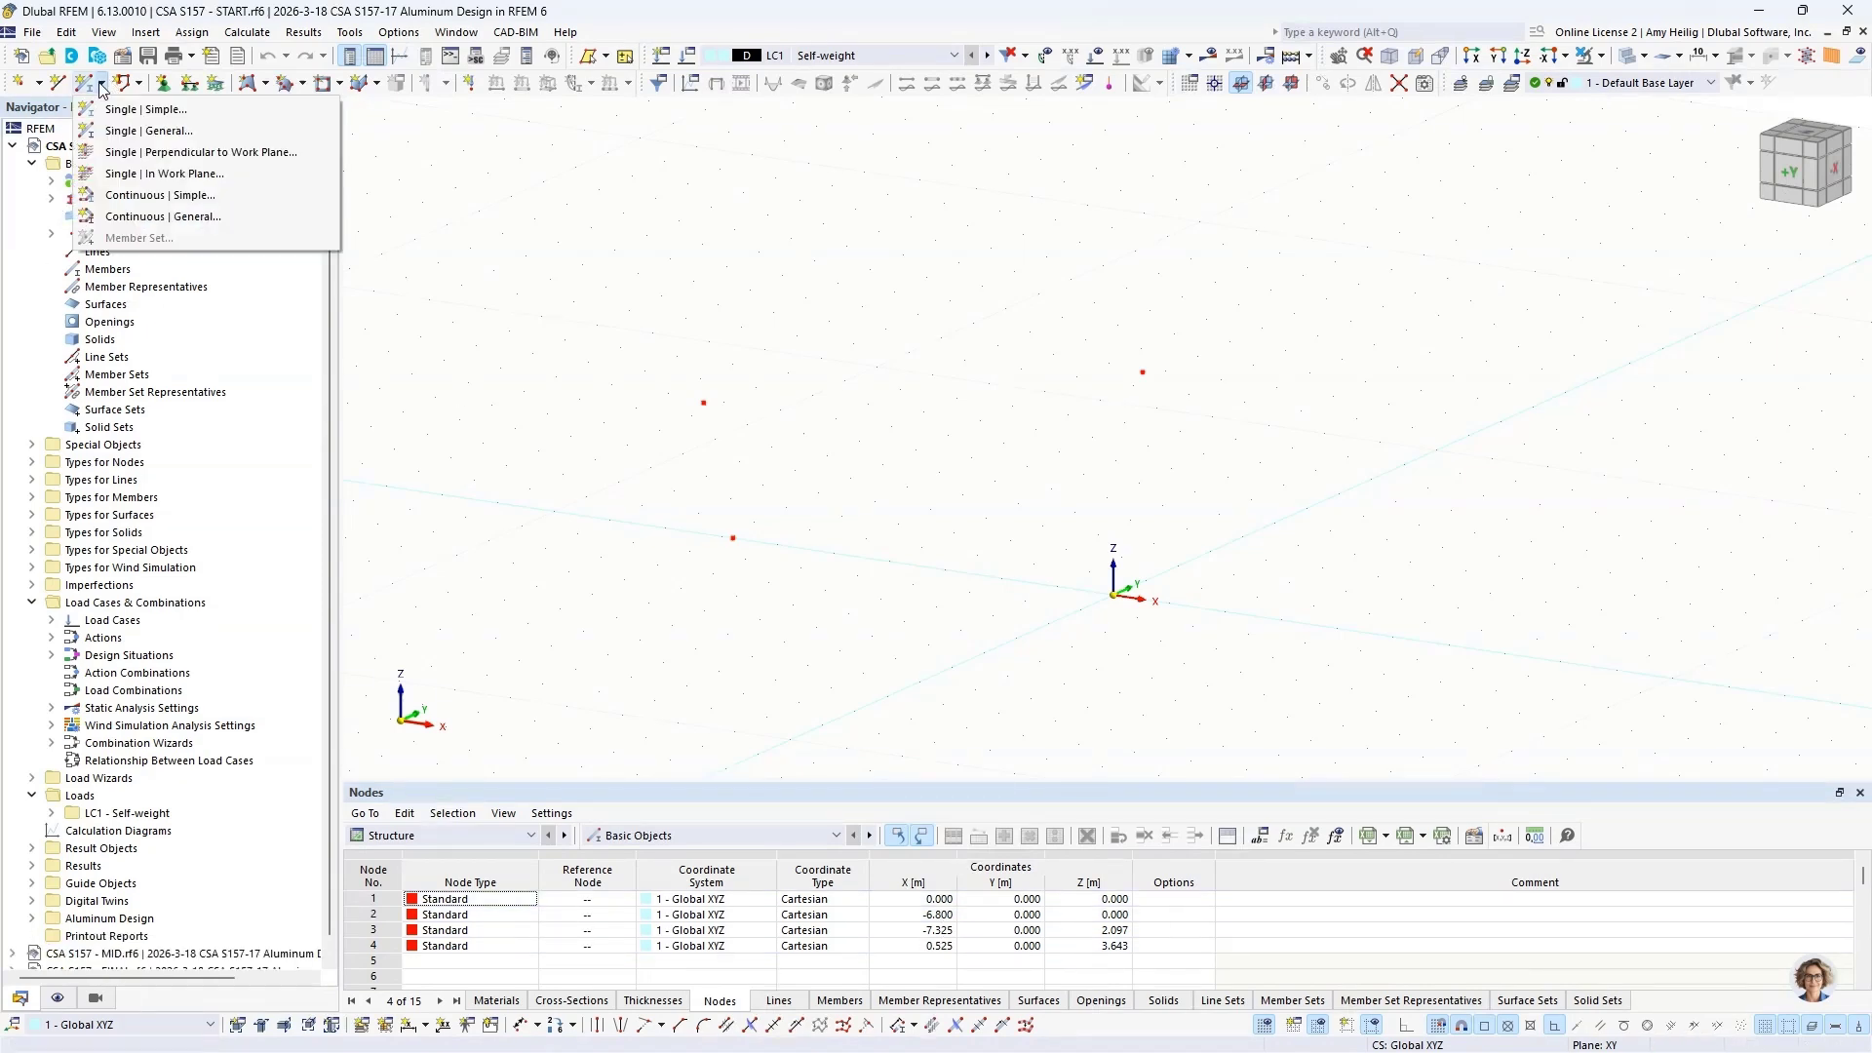
{"action": "left_click", "coordinate": [168, 153]}
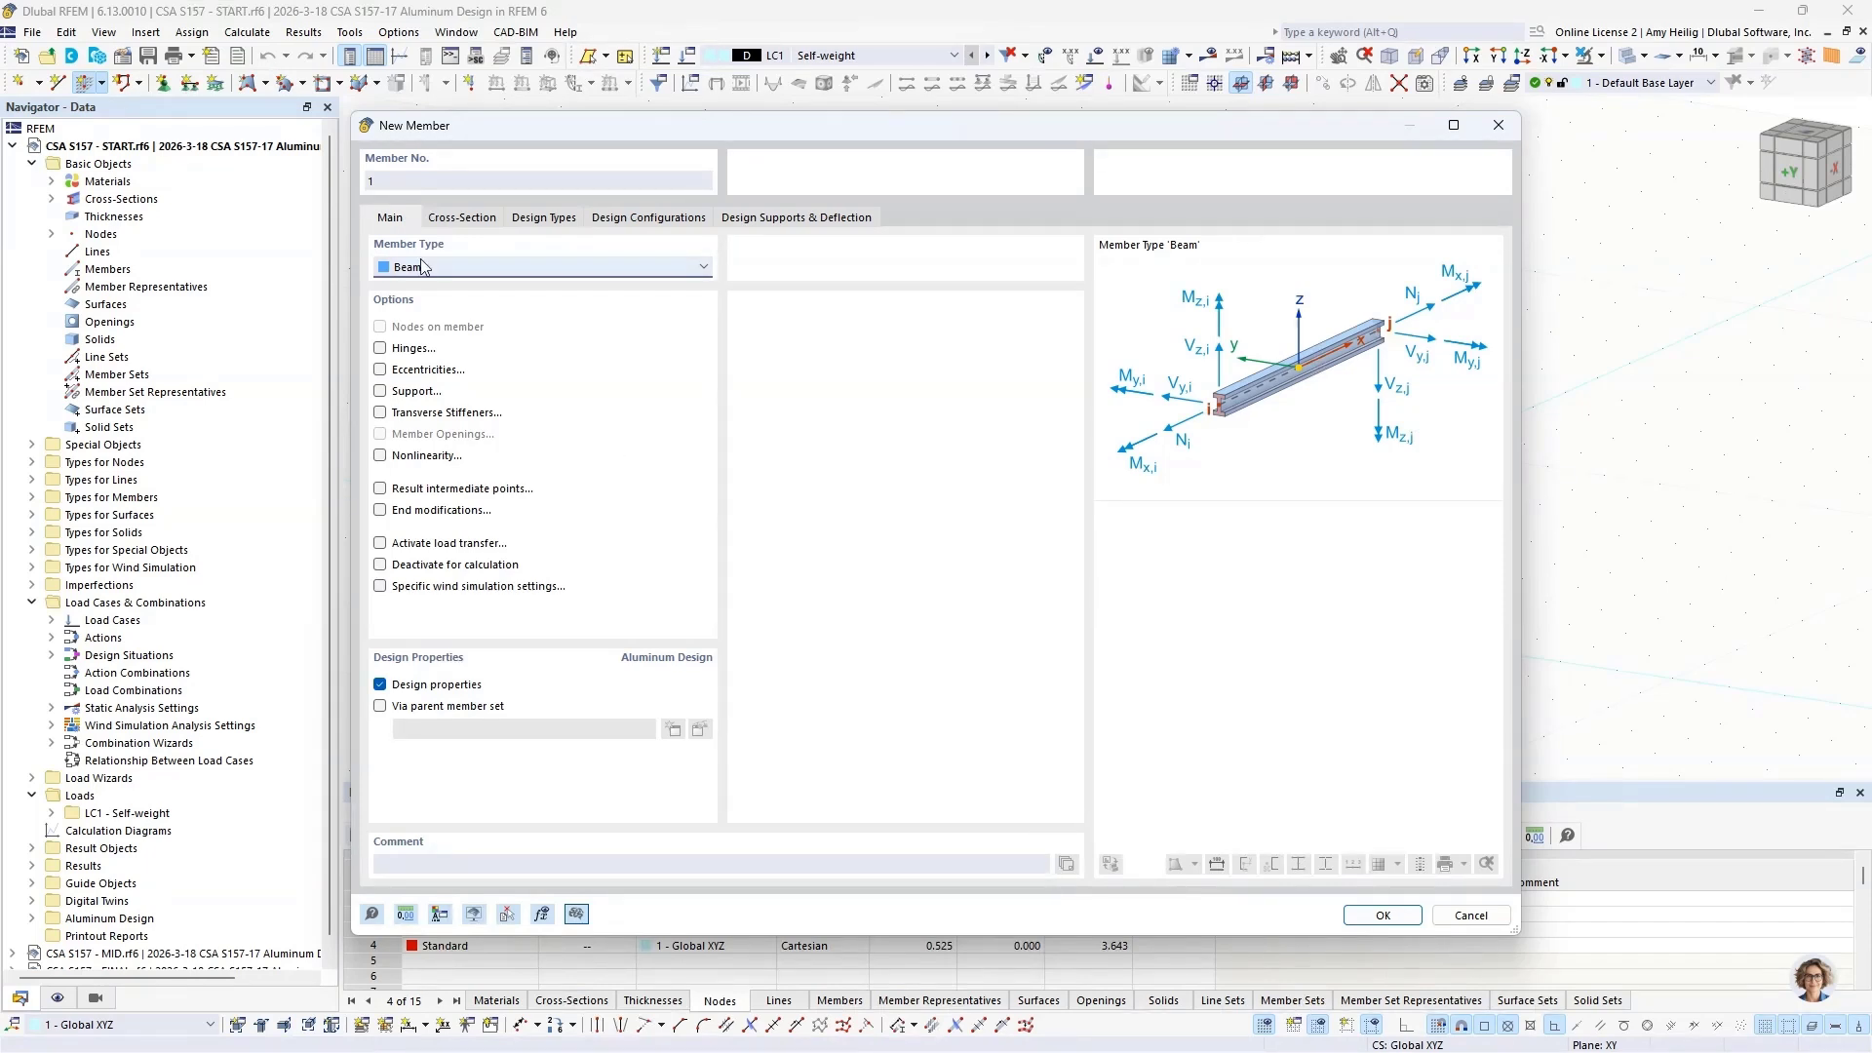
{"action": "left_click", "coordinate": [462, 218]}
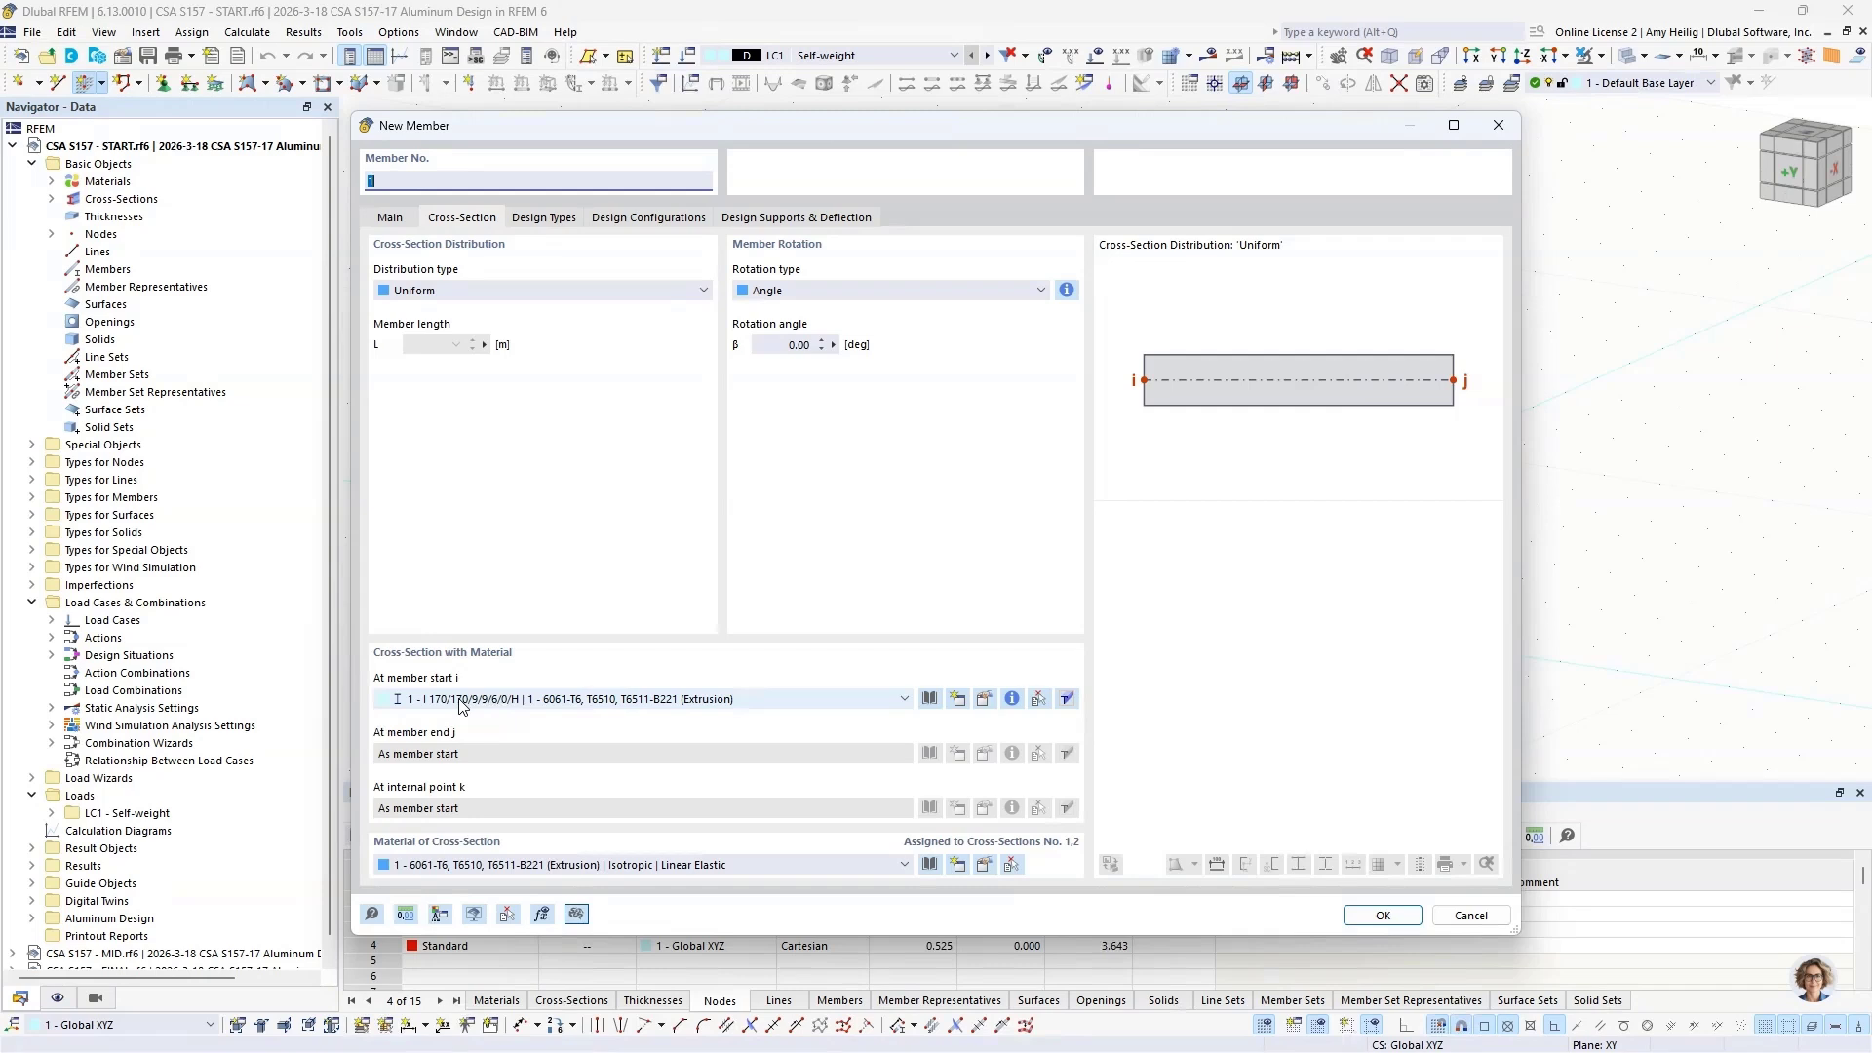
{"action": "left_click", "coordinate": [394, 218]}
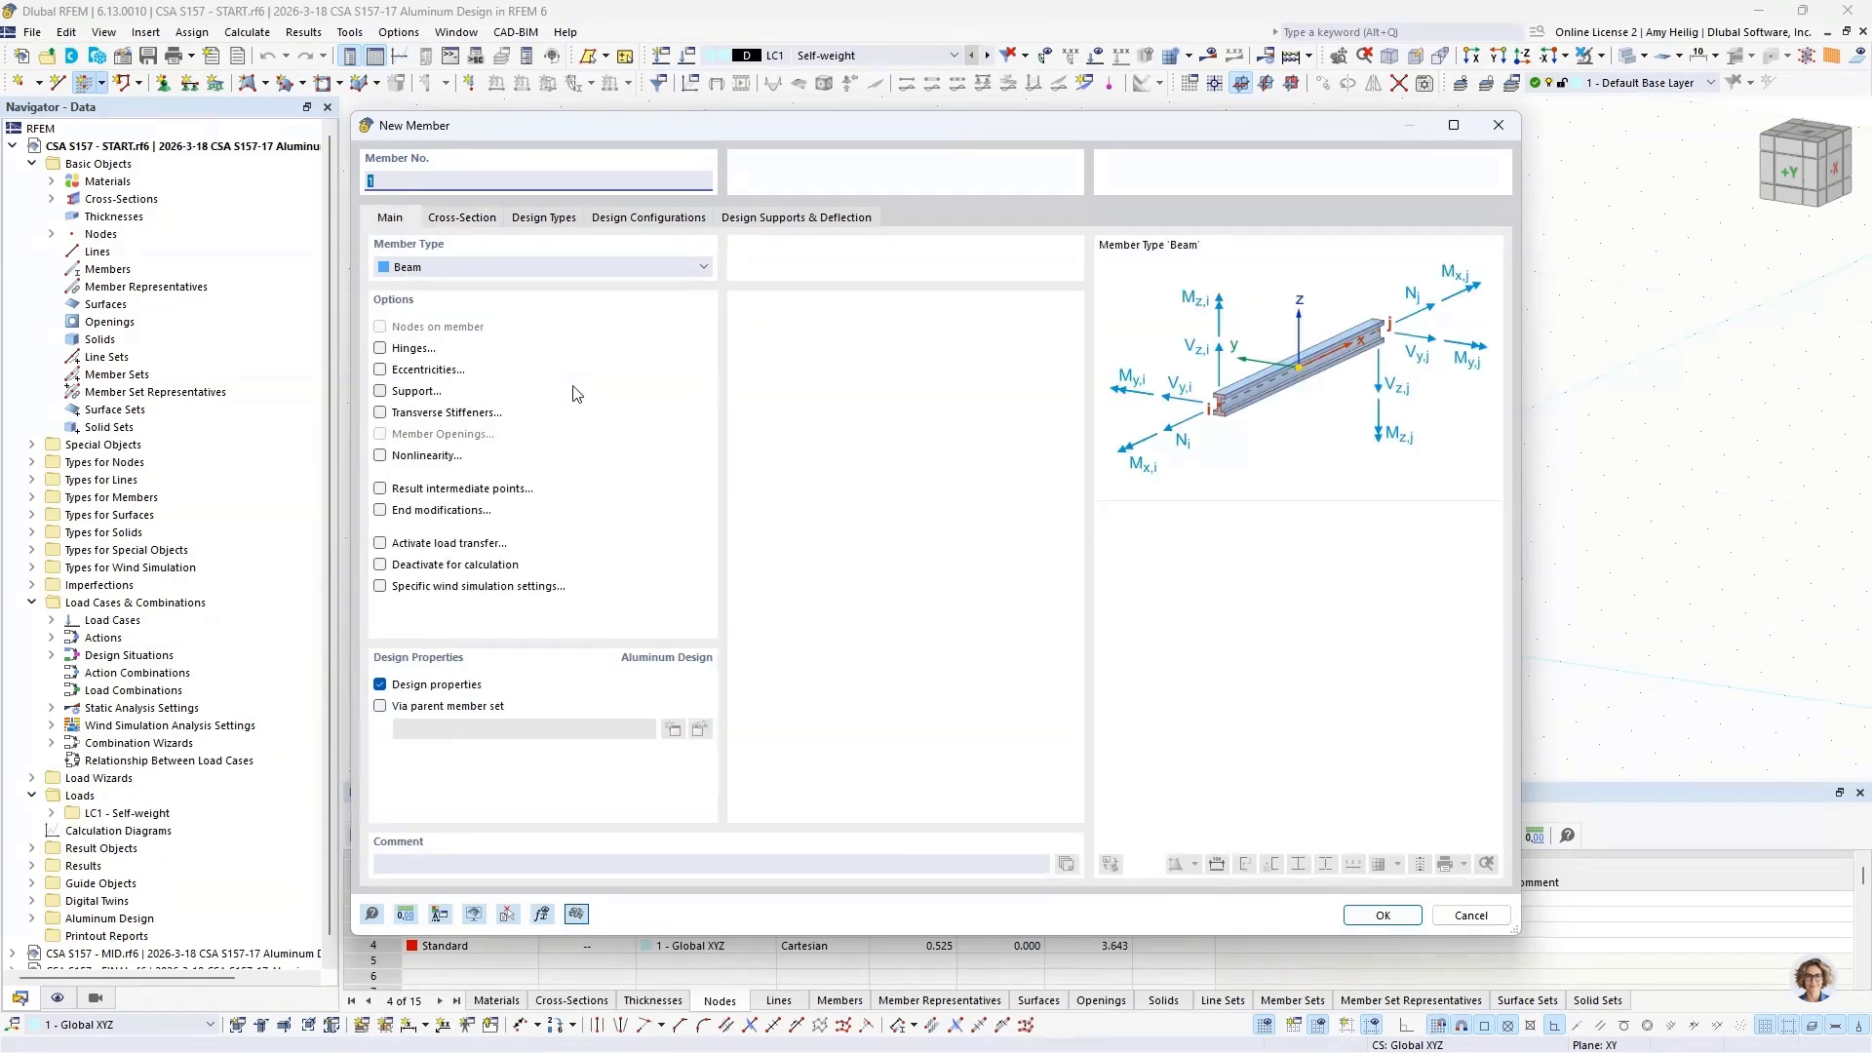
Step: Enable hinges for the member and create a hinge at member end j that releases only the φy rotation, without nonlinearity
{"action": "left_click", "coordinate": [380, 348]}
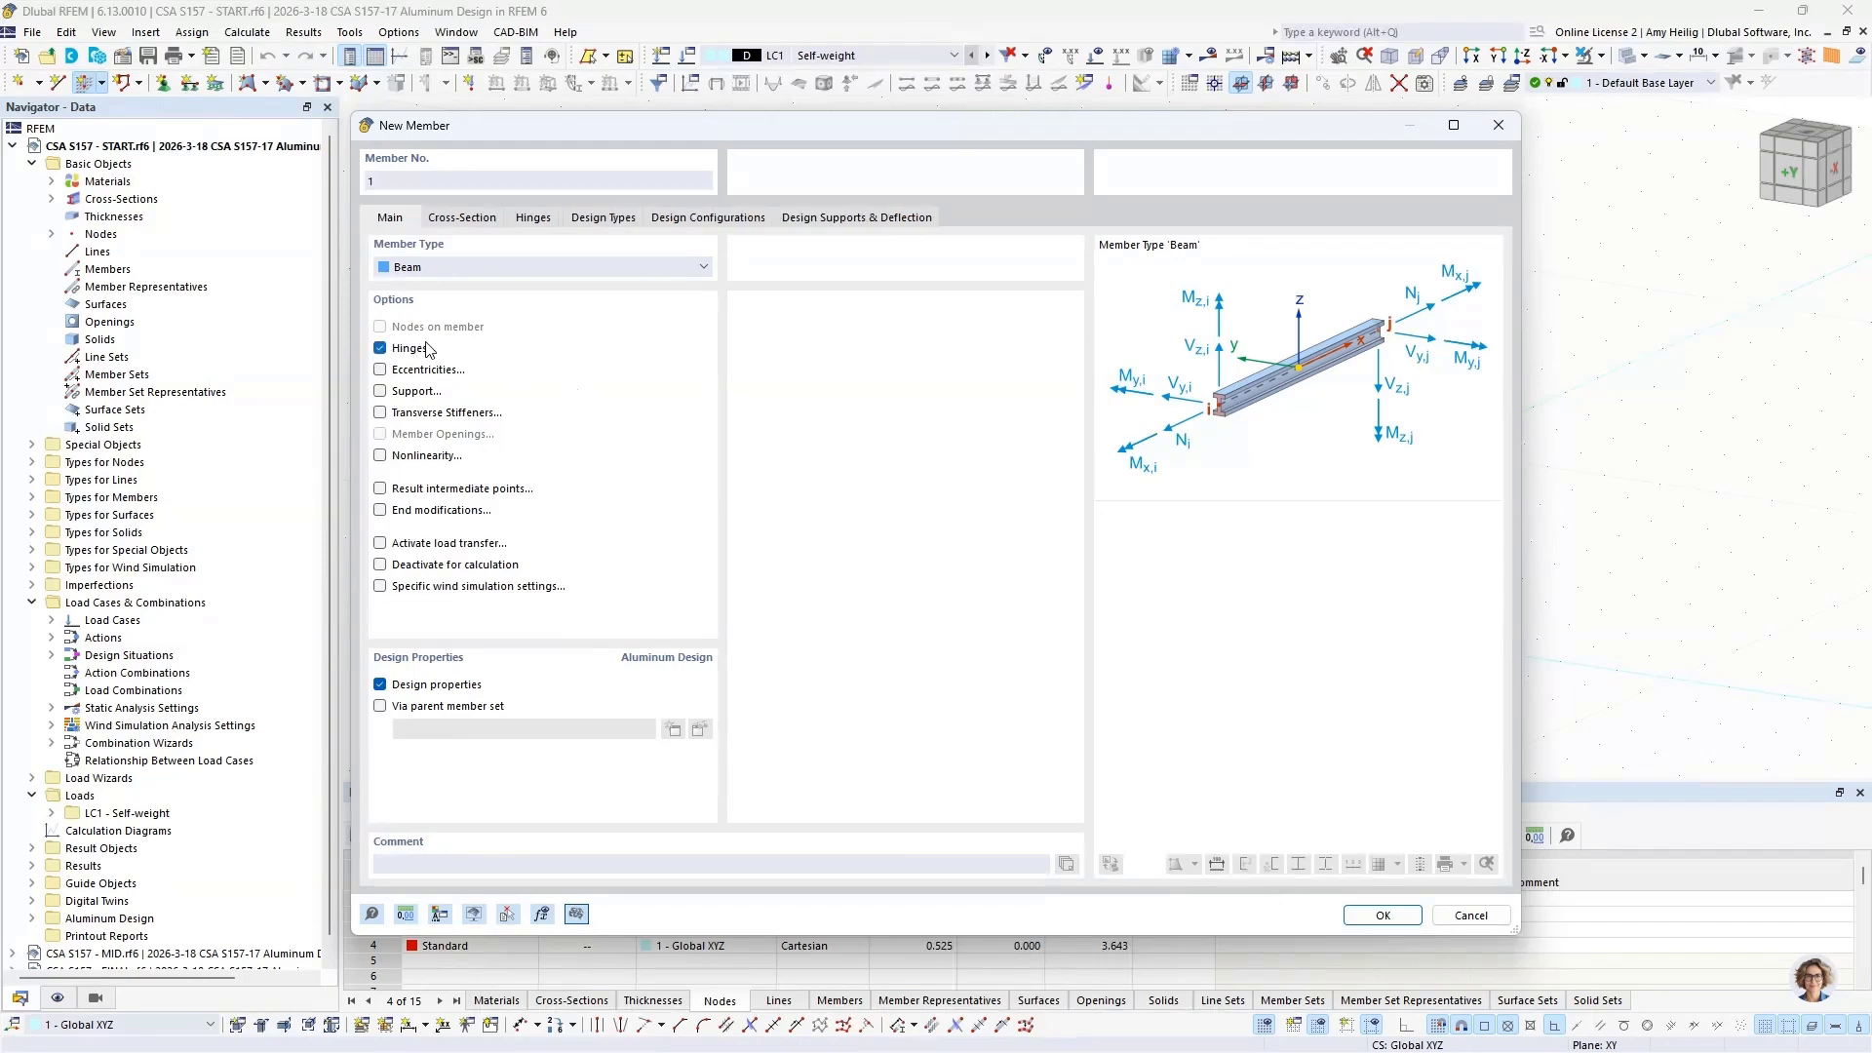
{"action": "left_click", "coordinate": [530, 219]}
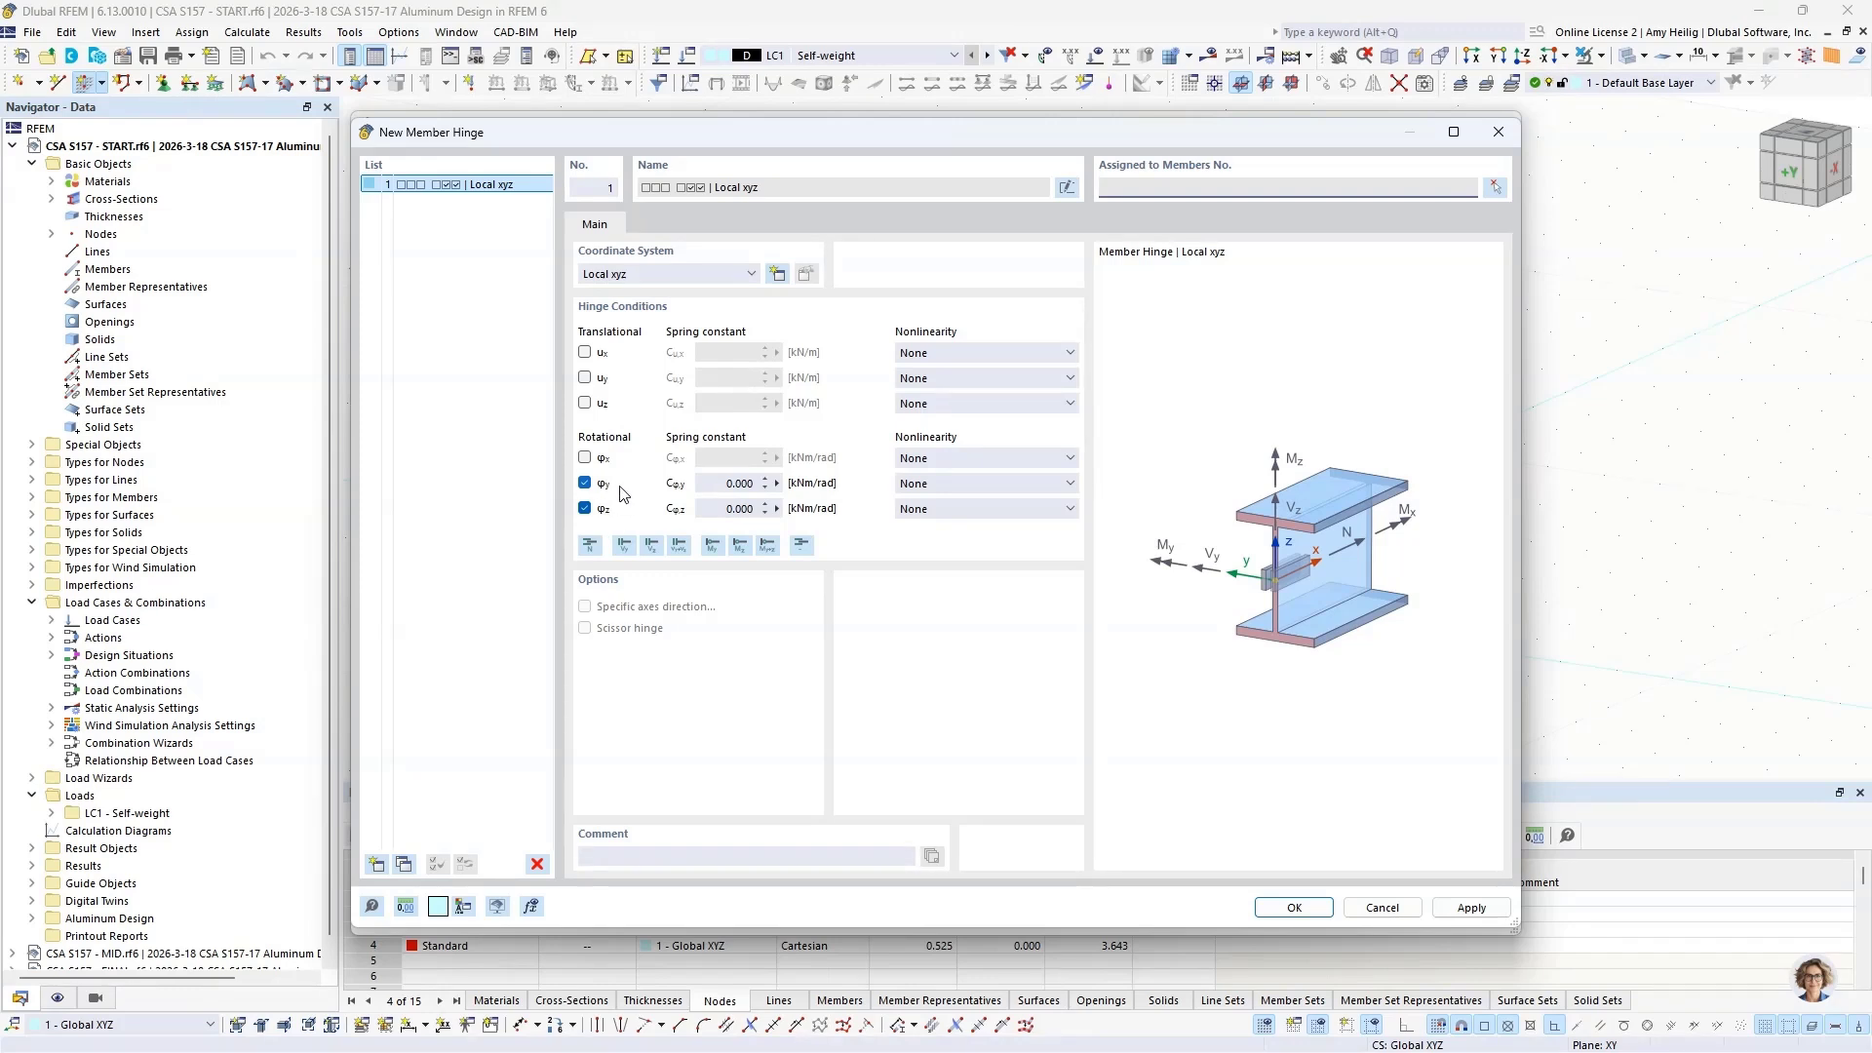
{"action": "left_click", "coordinate": [584, 508]}
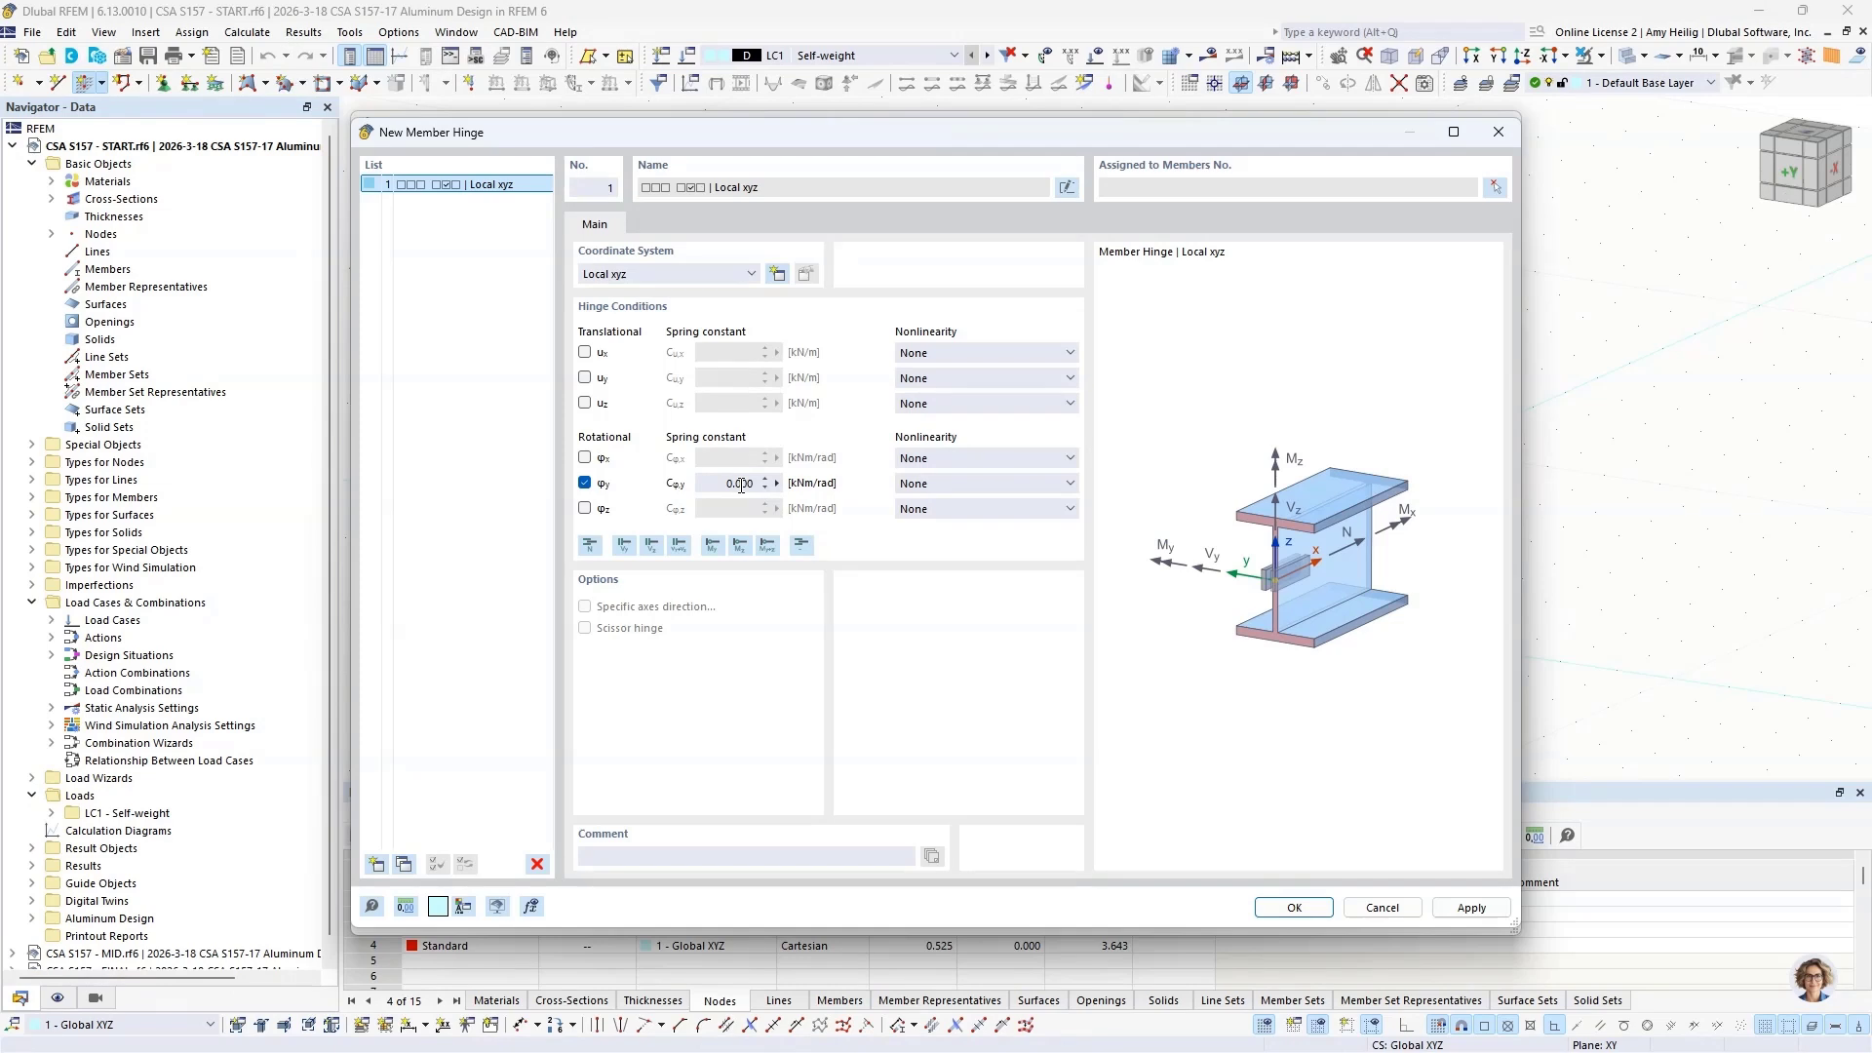
{"action": "left_click", "coordinate": [914, 484]}
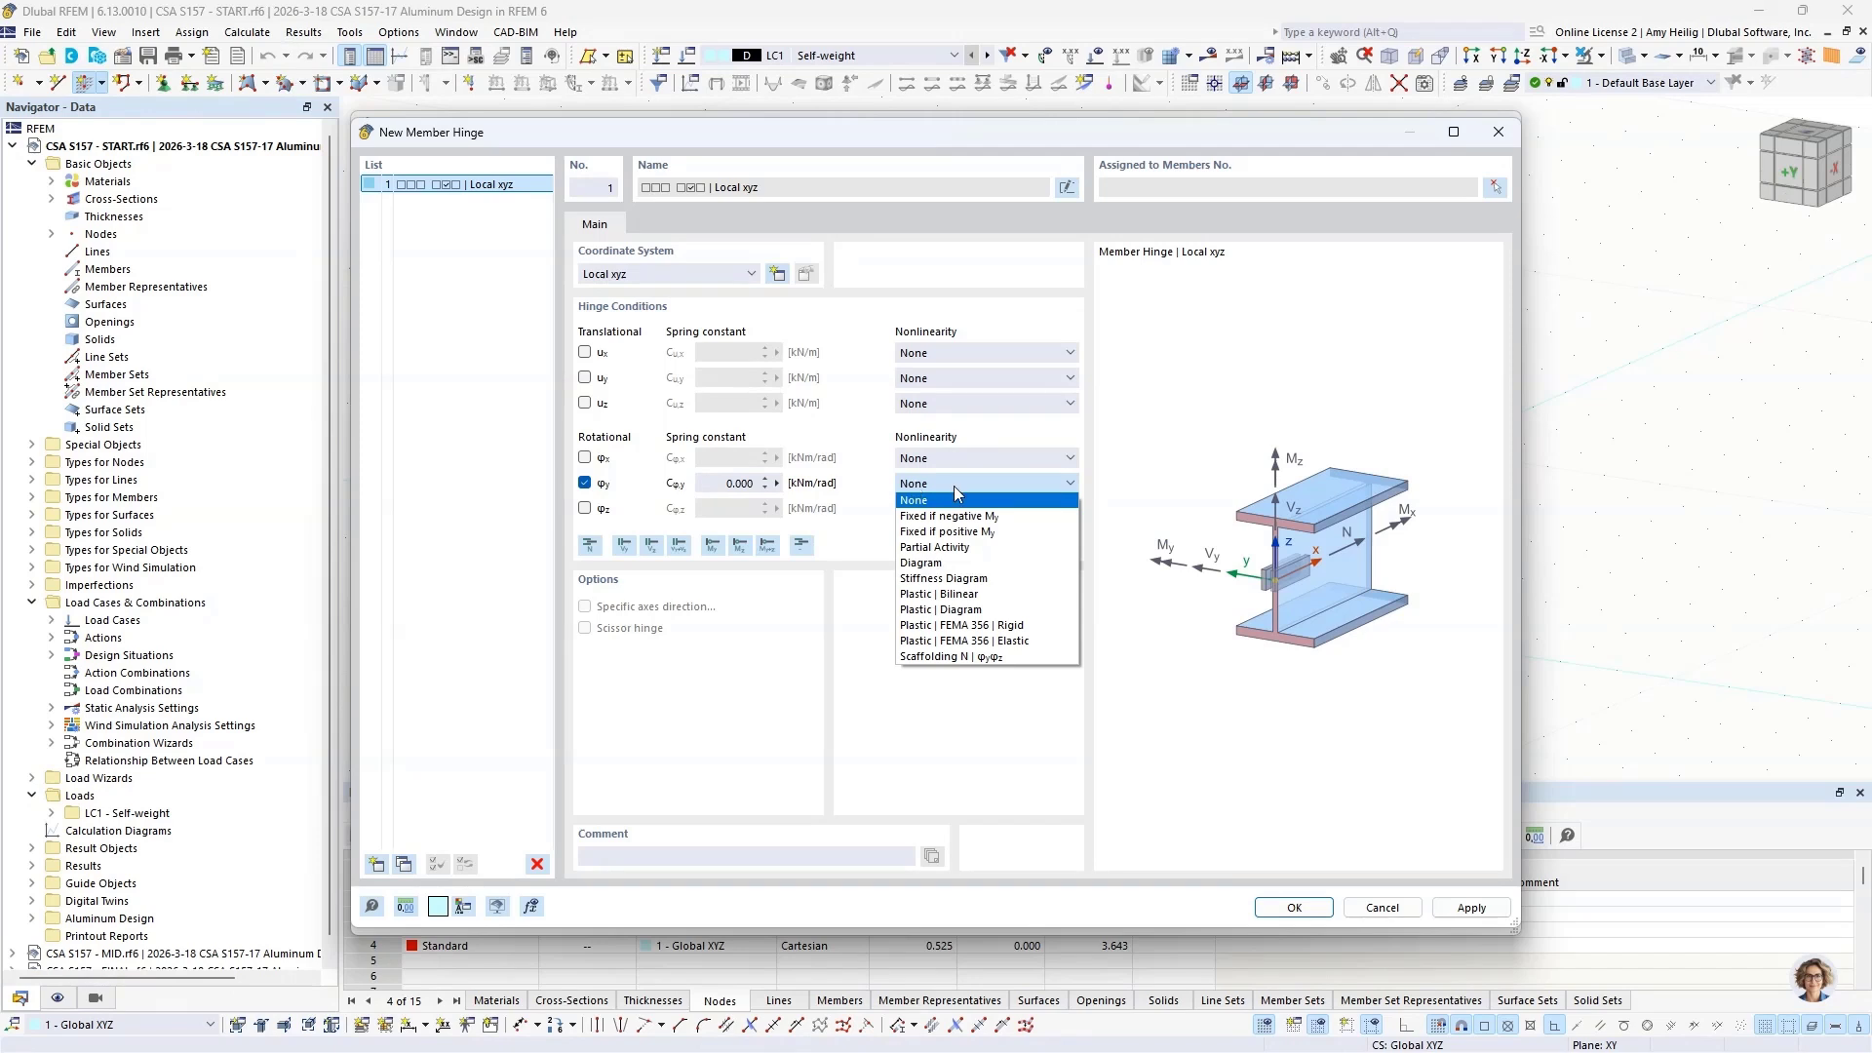
{"action": "left_click", "coordinate": [992, 725]}
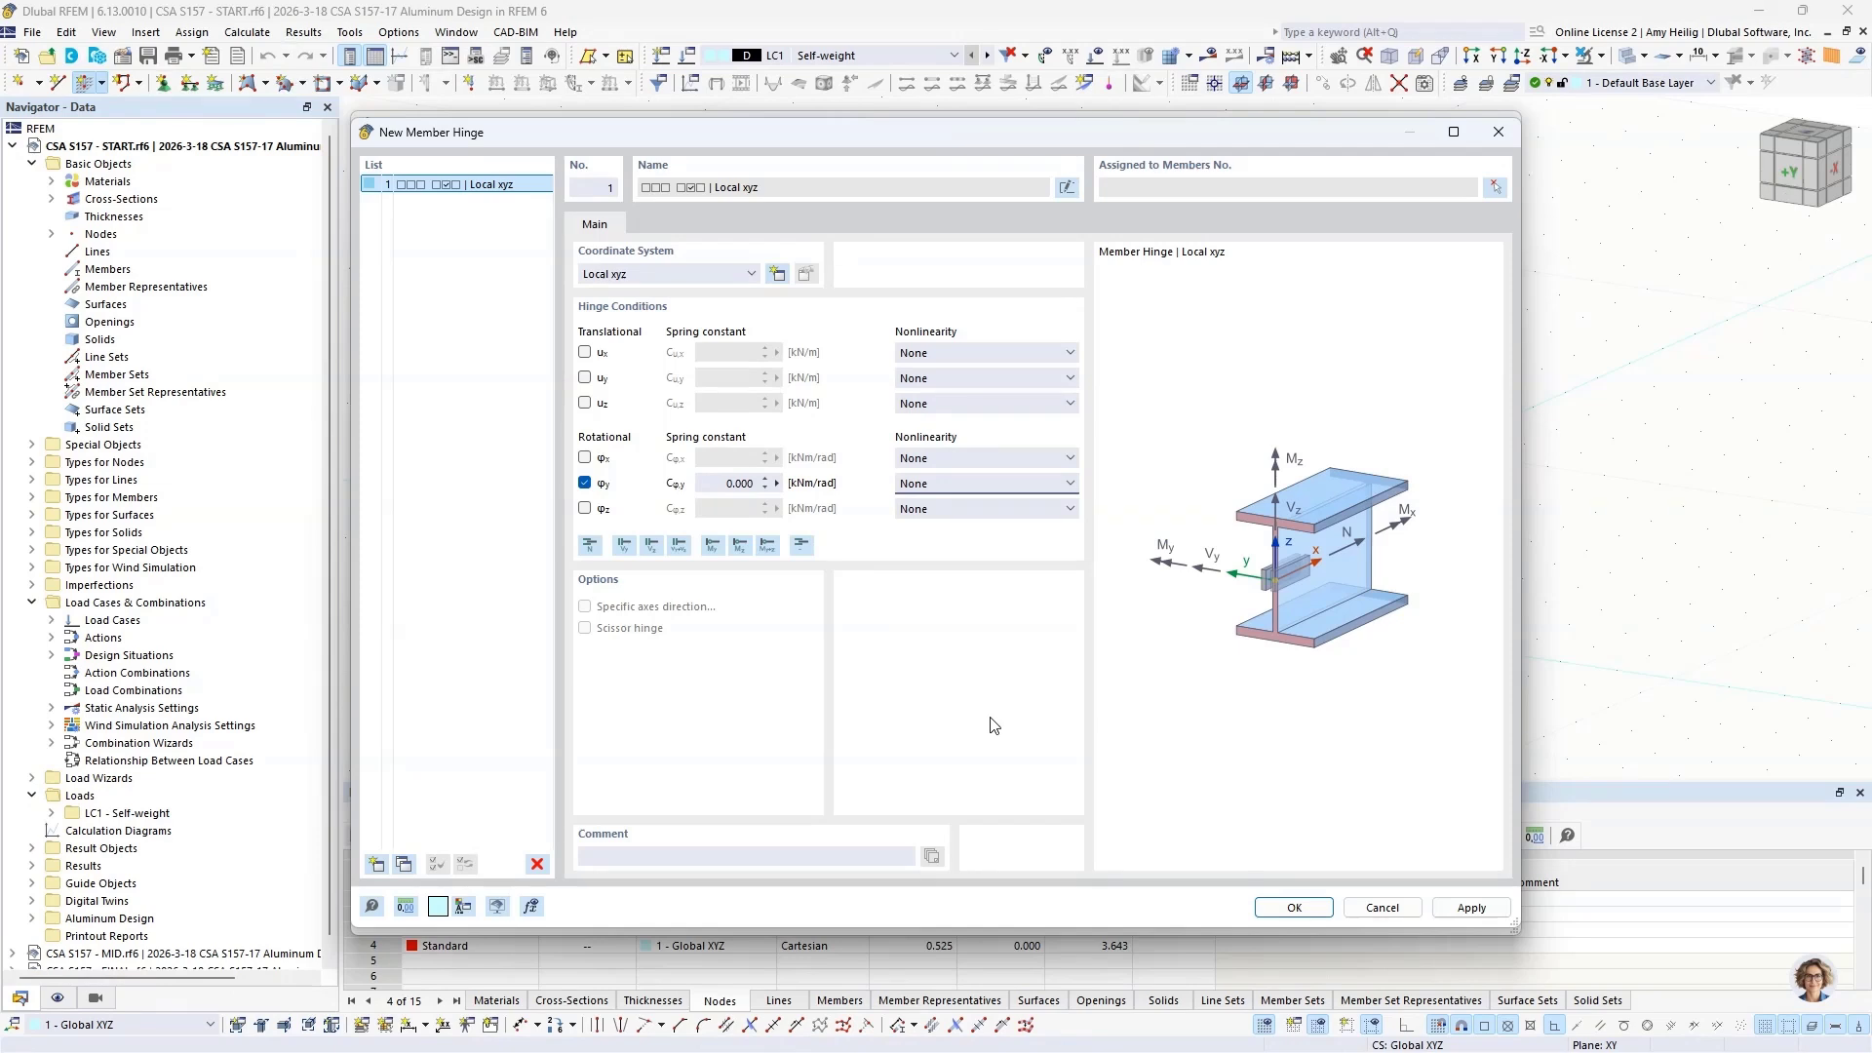
{"action": "left_click", "coordinate": [1294, 907]}
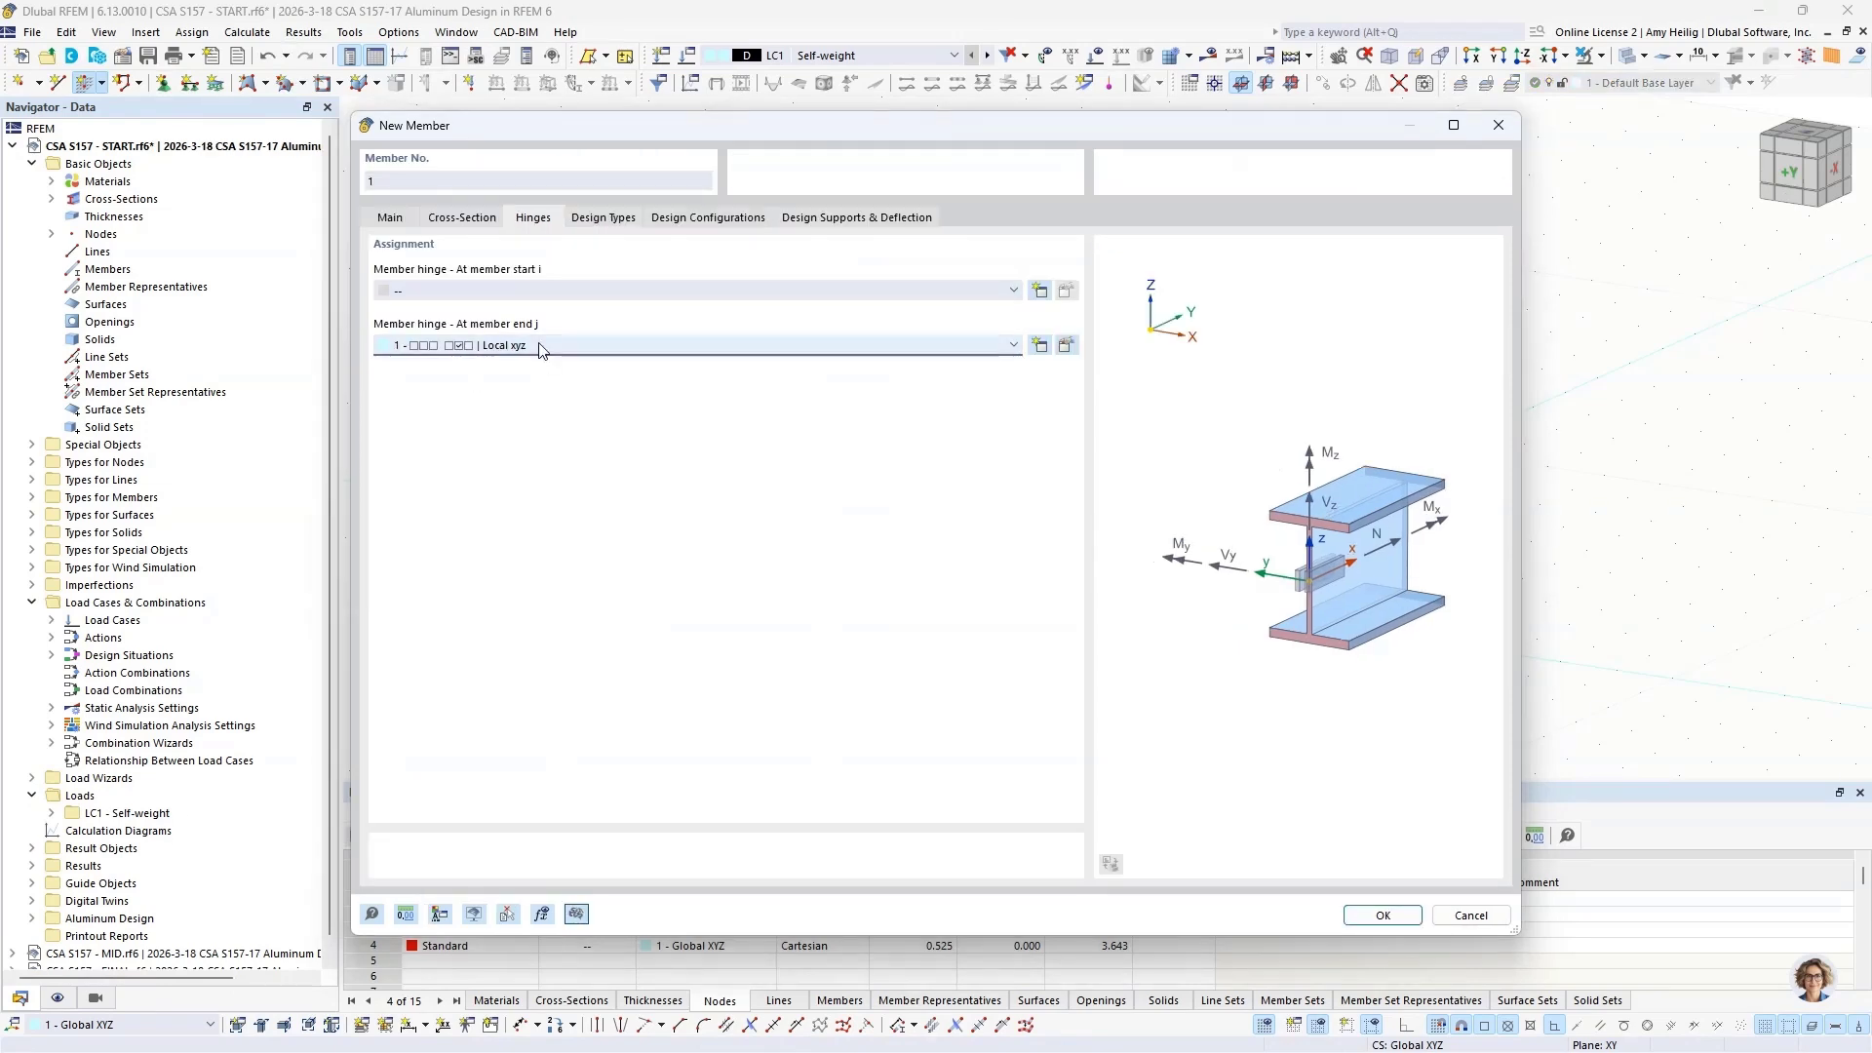
Step: Place a 3.54 m long vertical member starting at node 1 in the origin
{"action": "left_click", "coordinate": [1382, 915]}
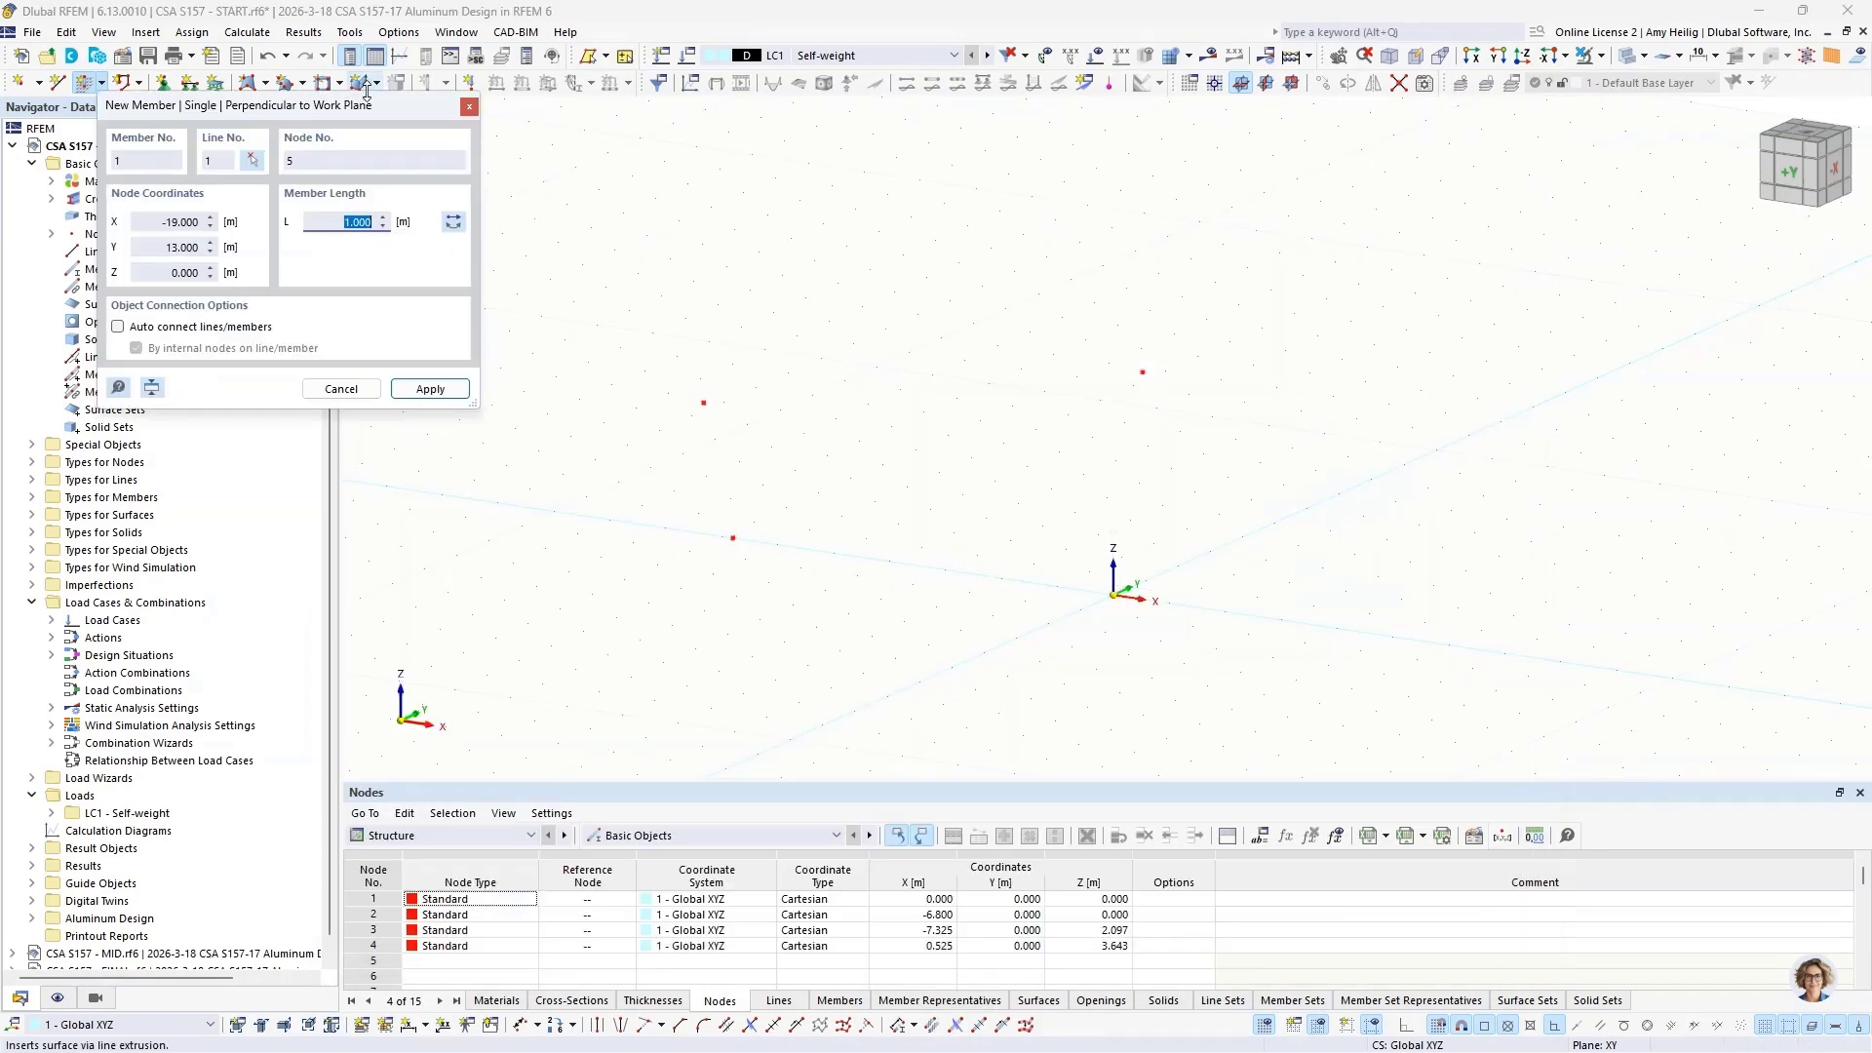
{"action": "left_click_drag", "start_coordinate": [346, 105], "coordinate": [419, 197]}
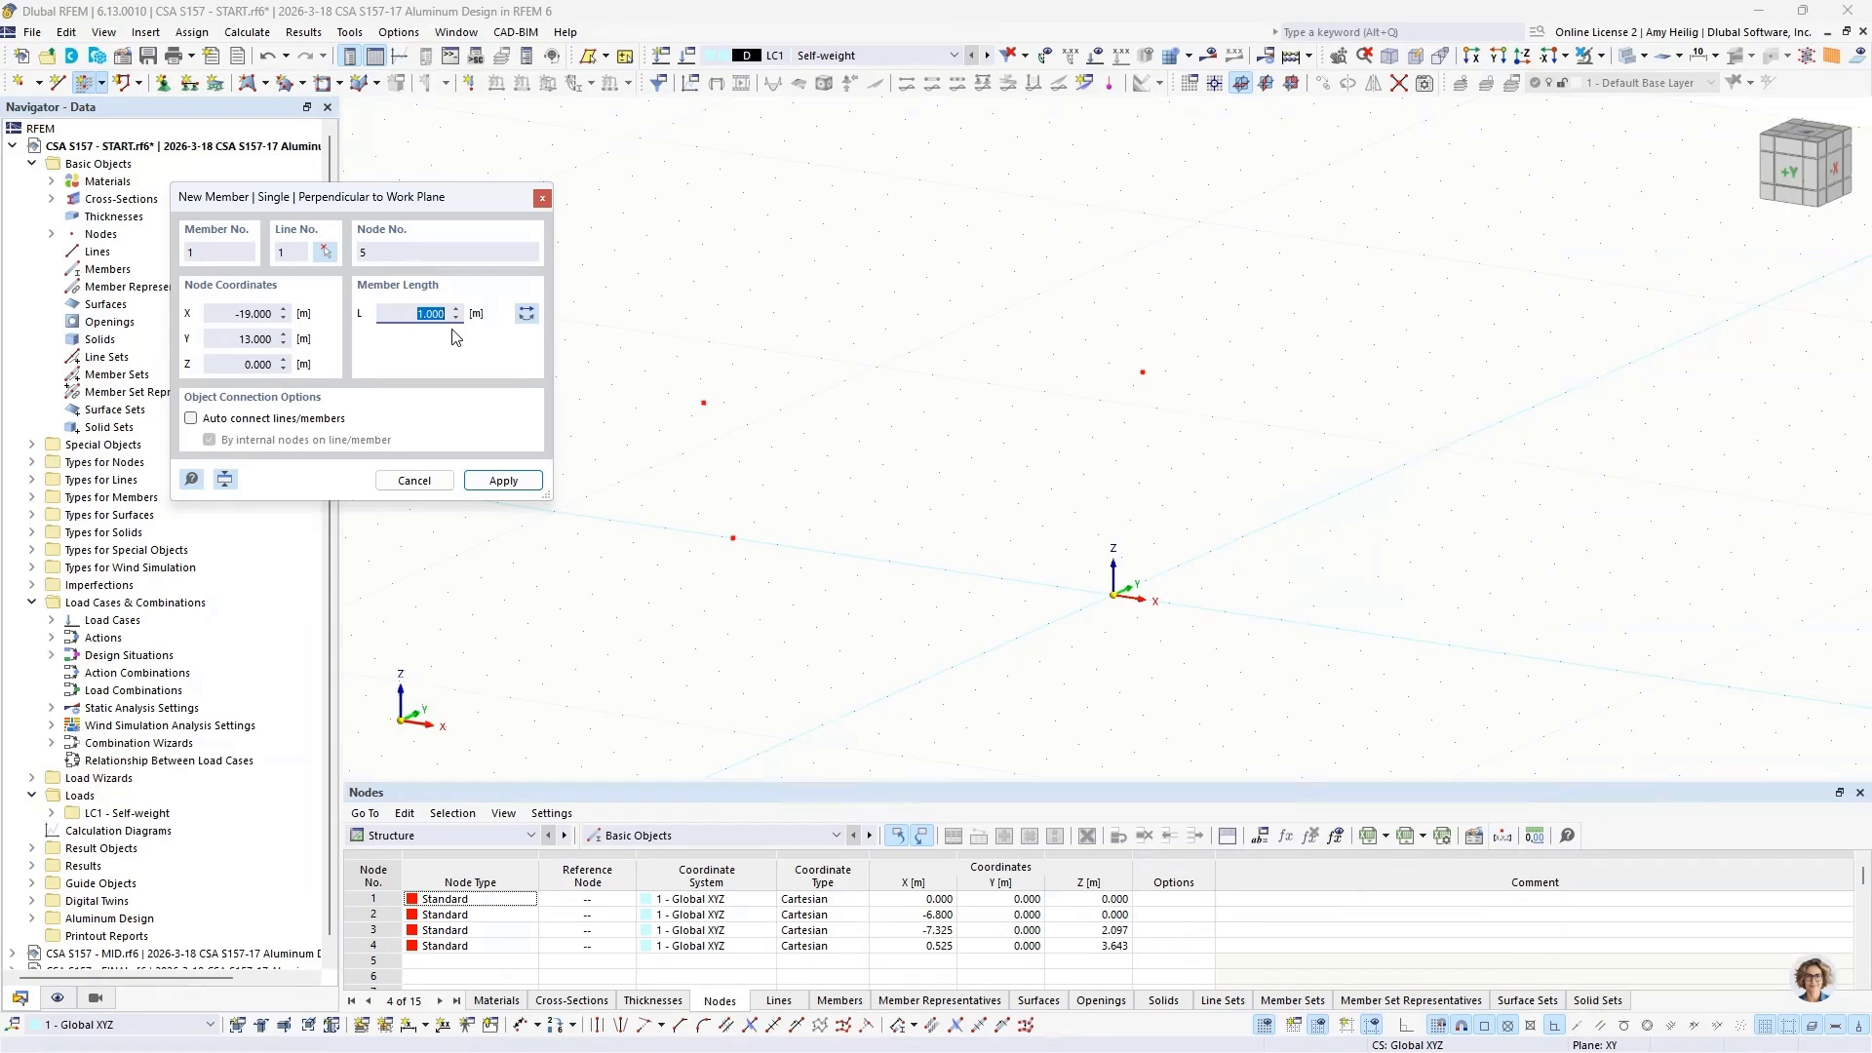
{"action": "type", "text": "3.54"}
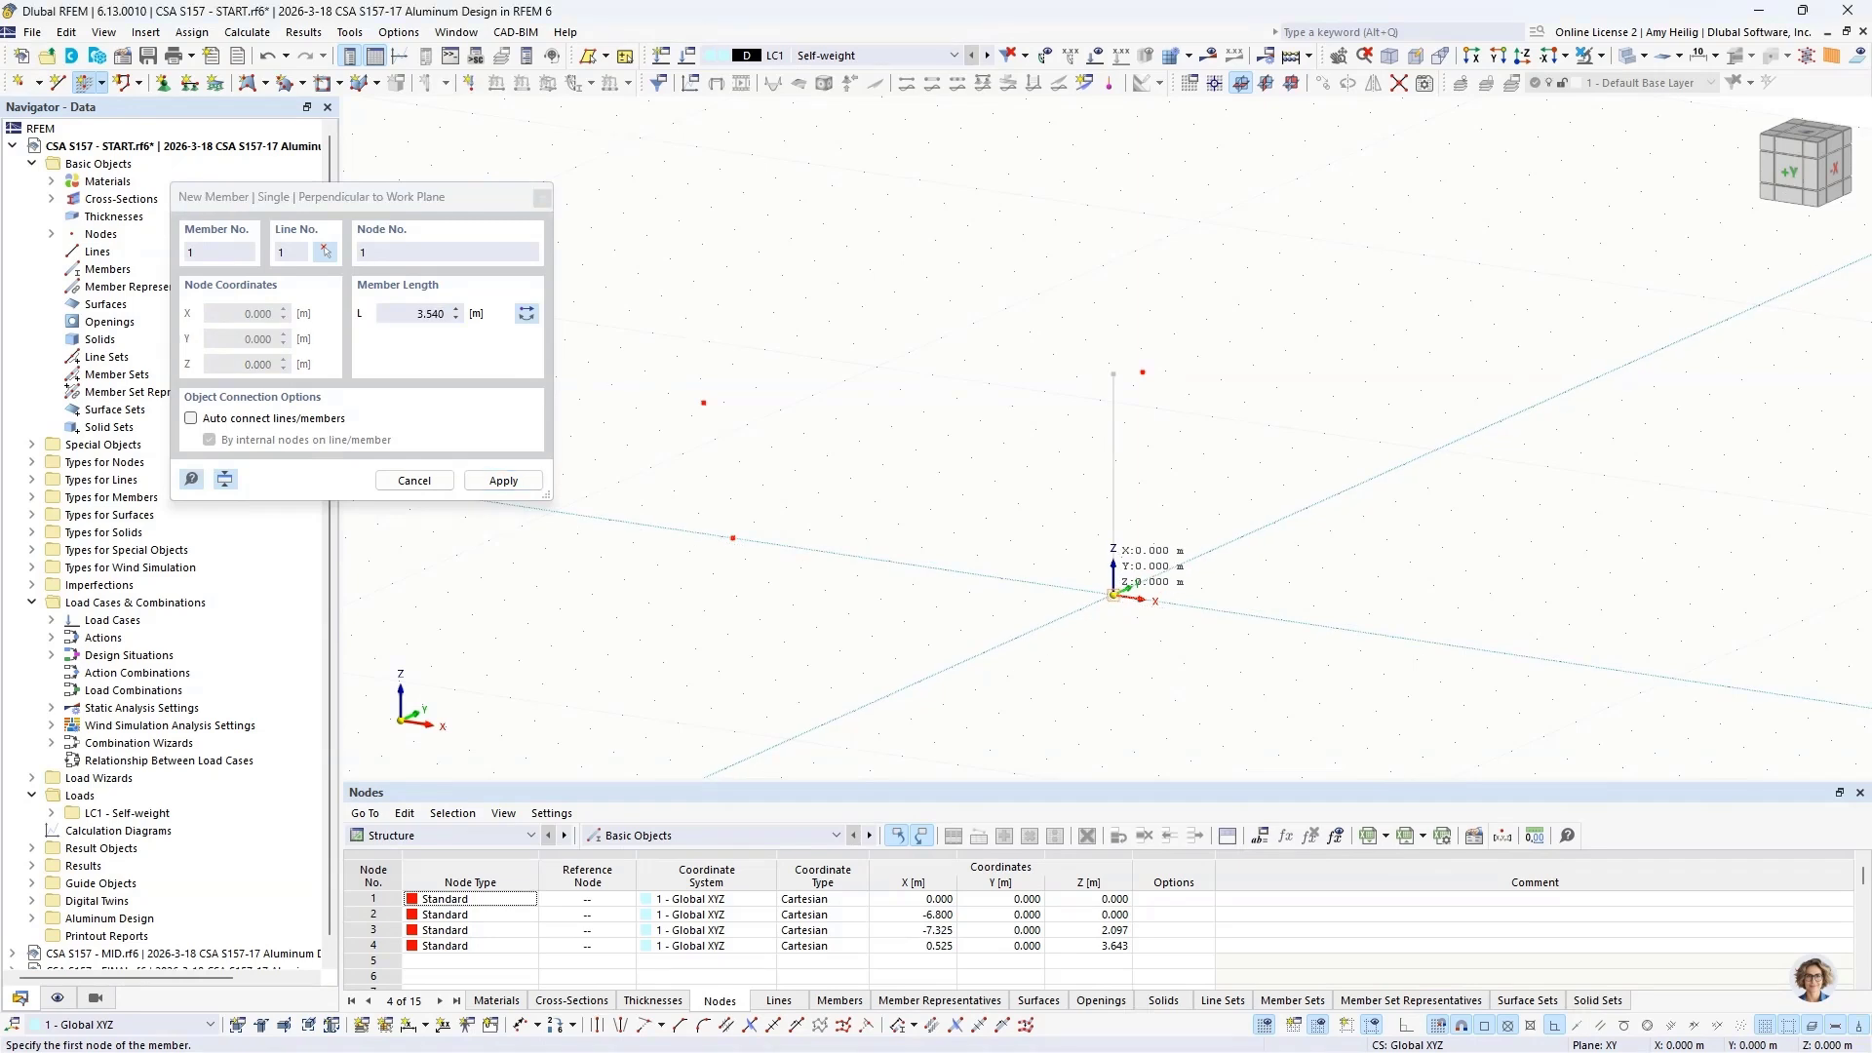
{"action": "left_click", "coordinate": [1114, 595]}
Step: Place a second vertical member 2.2 m long starting at node 2 (X = -6.8 m), and end member placement
{"action": "double_click", "coordinate": [417, 320]}
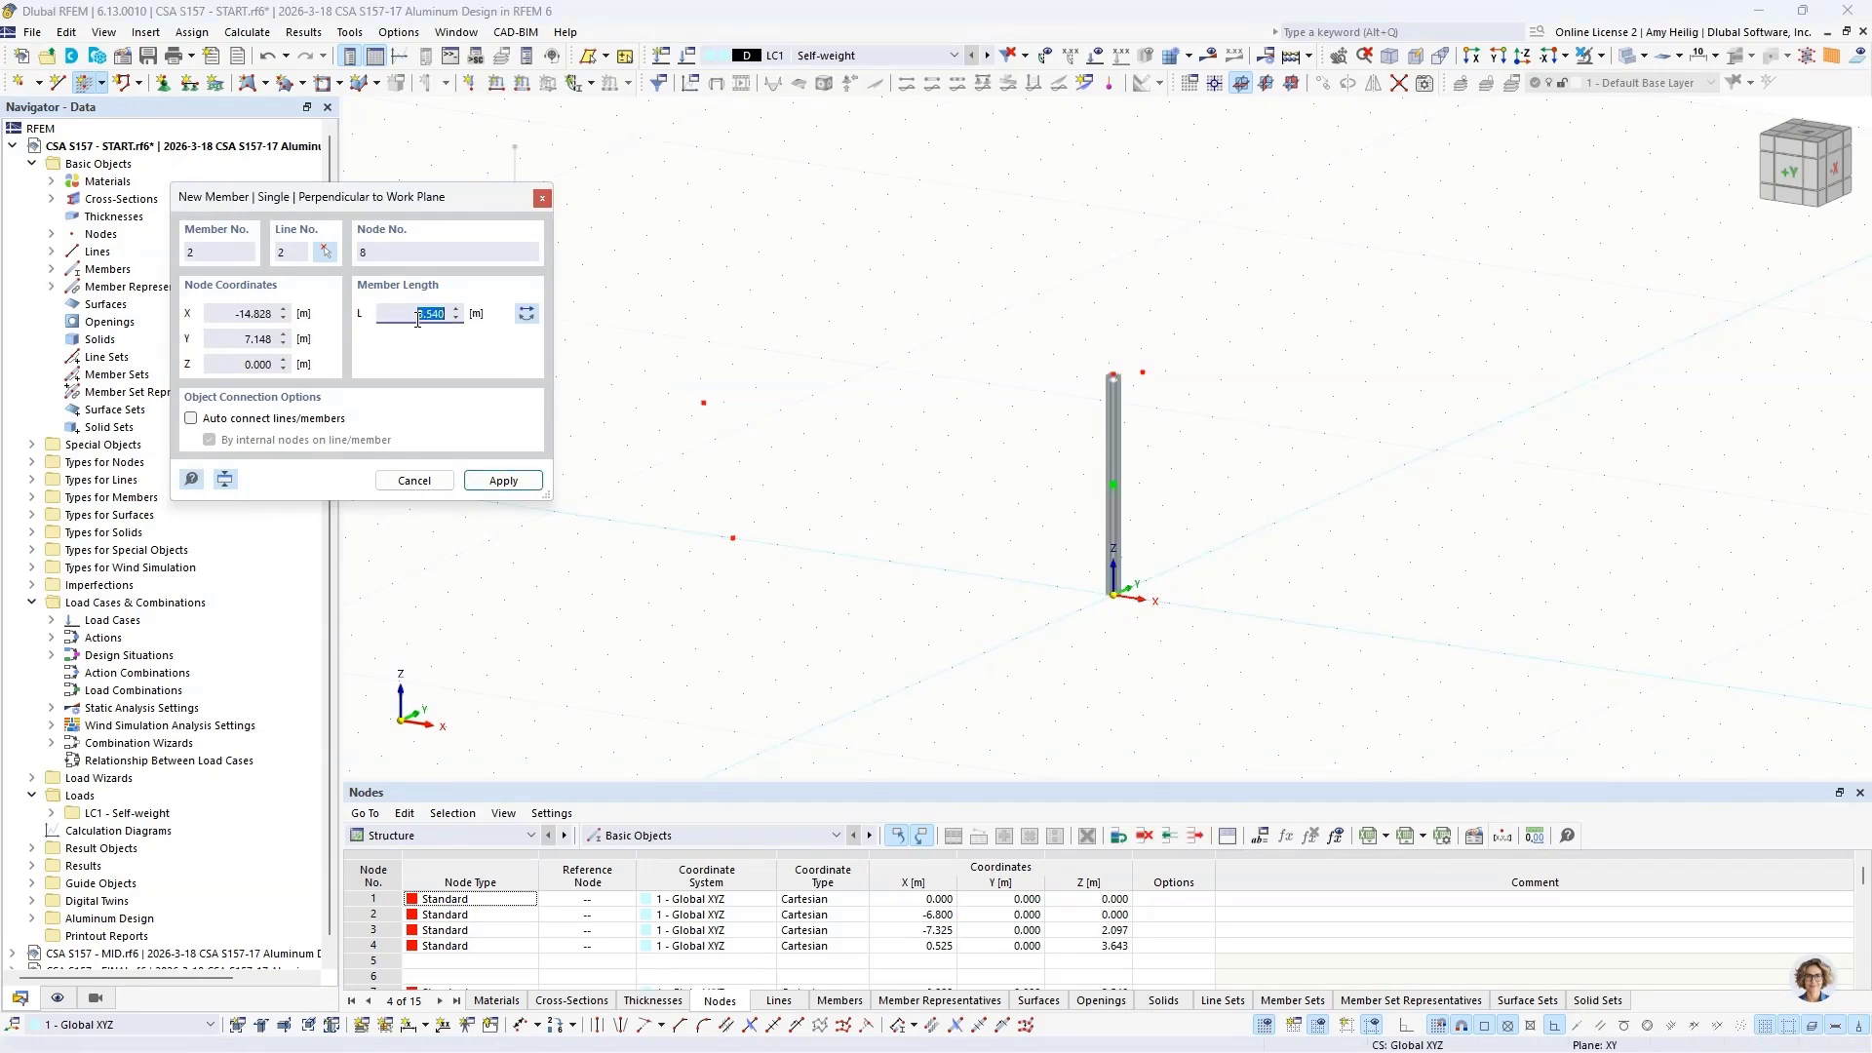
{"action": "type", "text": "2.2"}
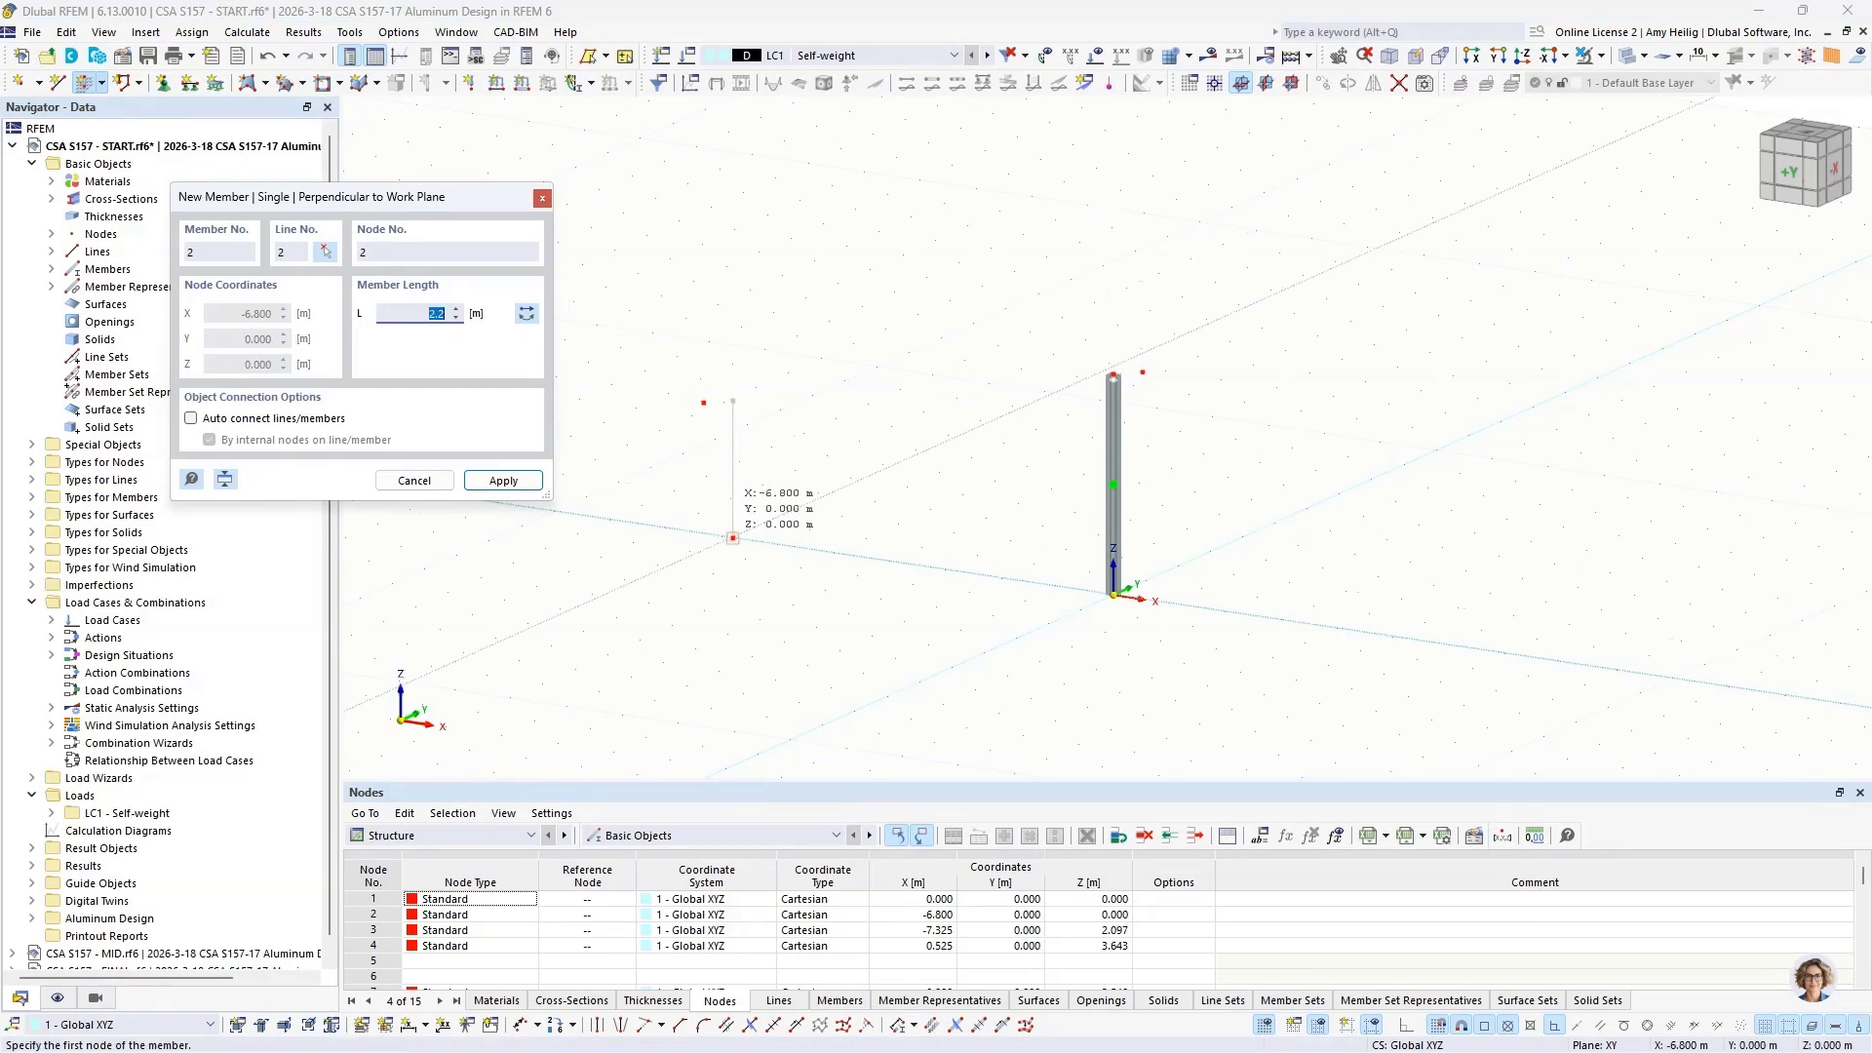
{"action": "left_click", "coordinate": [733, 537]}
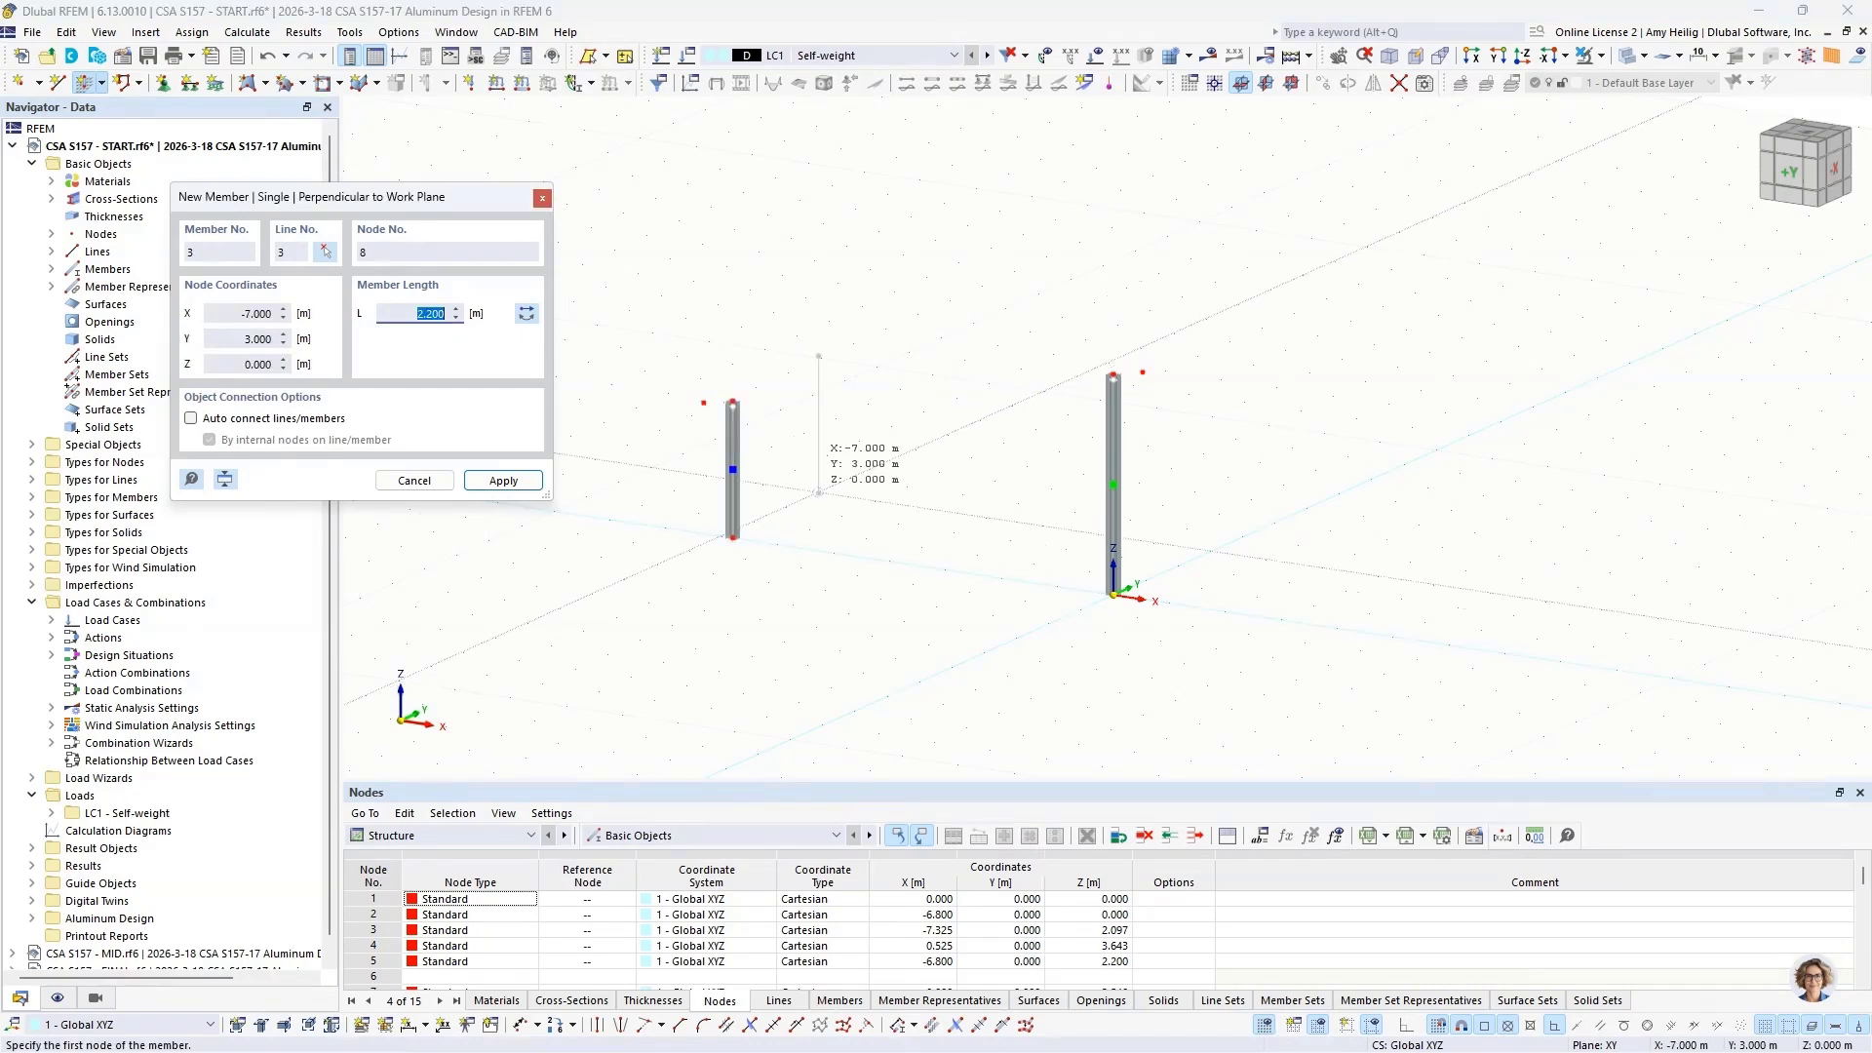
{"action": "key", "text": "Escape"}
Step: Hide the member representatives in the model display
{"action": "scroll", "coordinate": [888, 539], "scroll_direction": "up", "scroll_amount": 3}
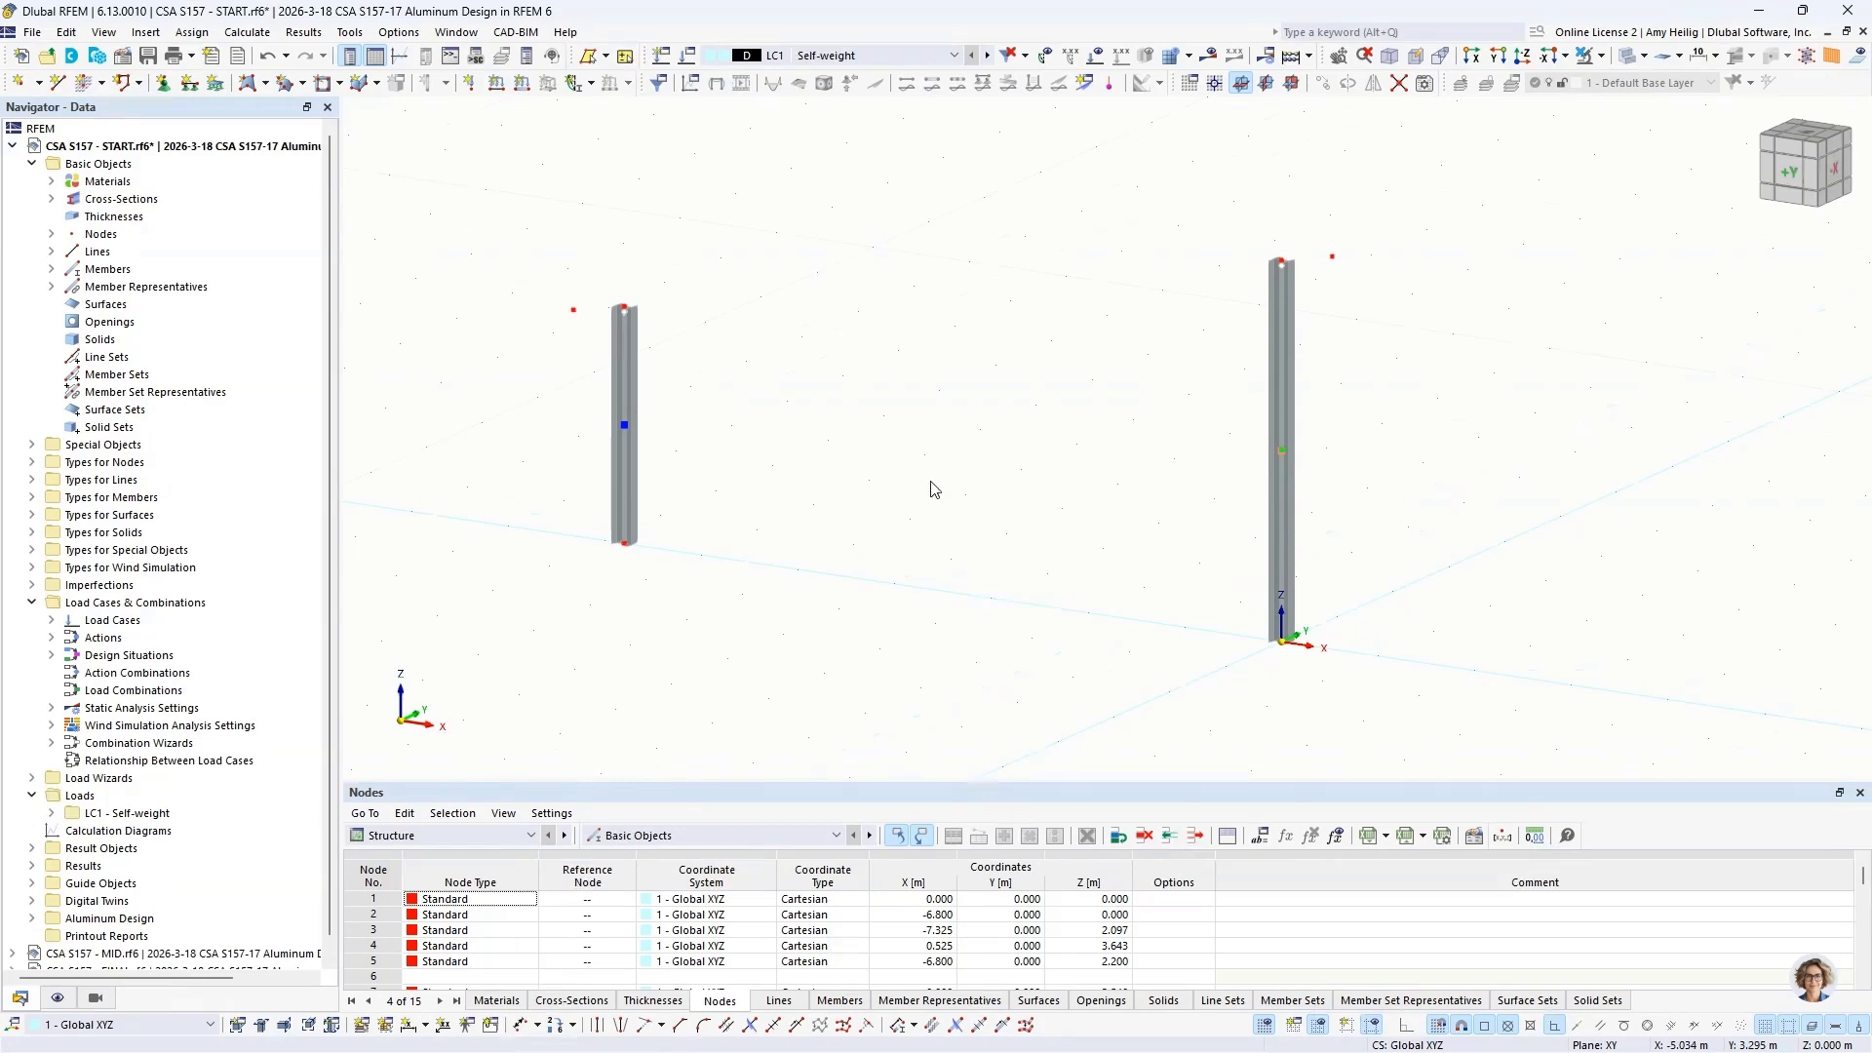
{"action": "left_click", "coordinate": [56, 999]}
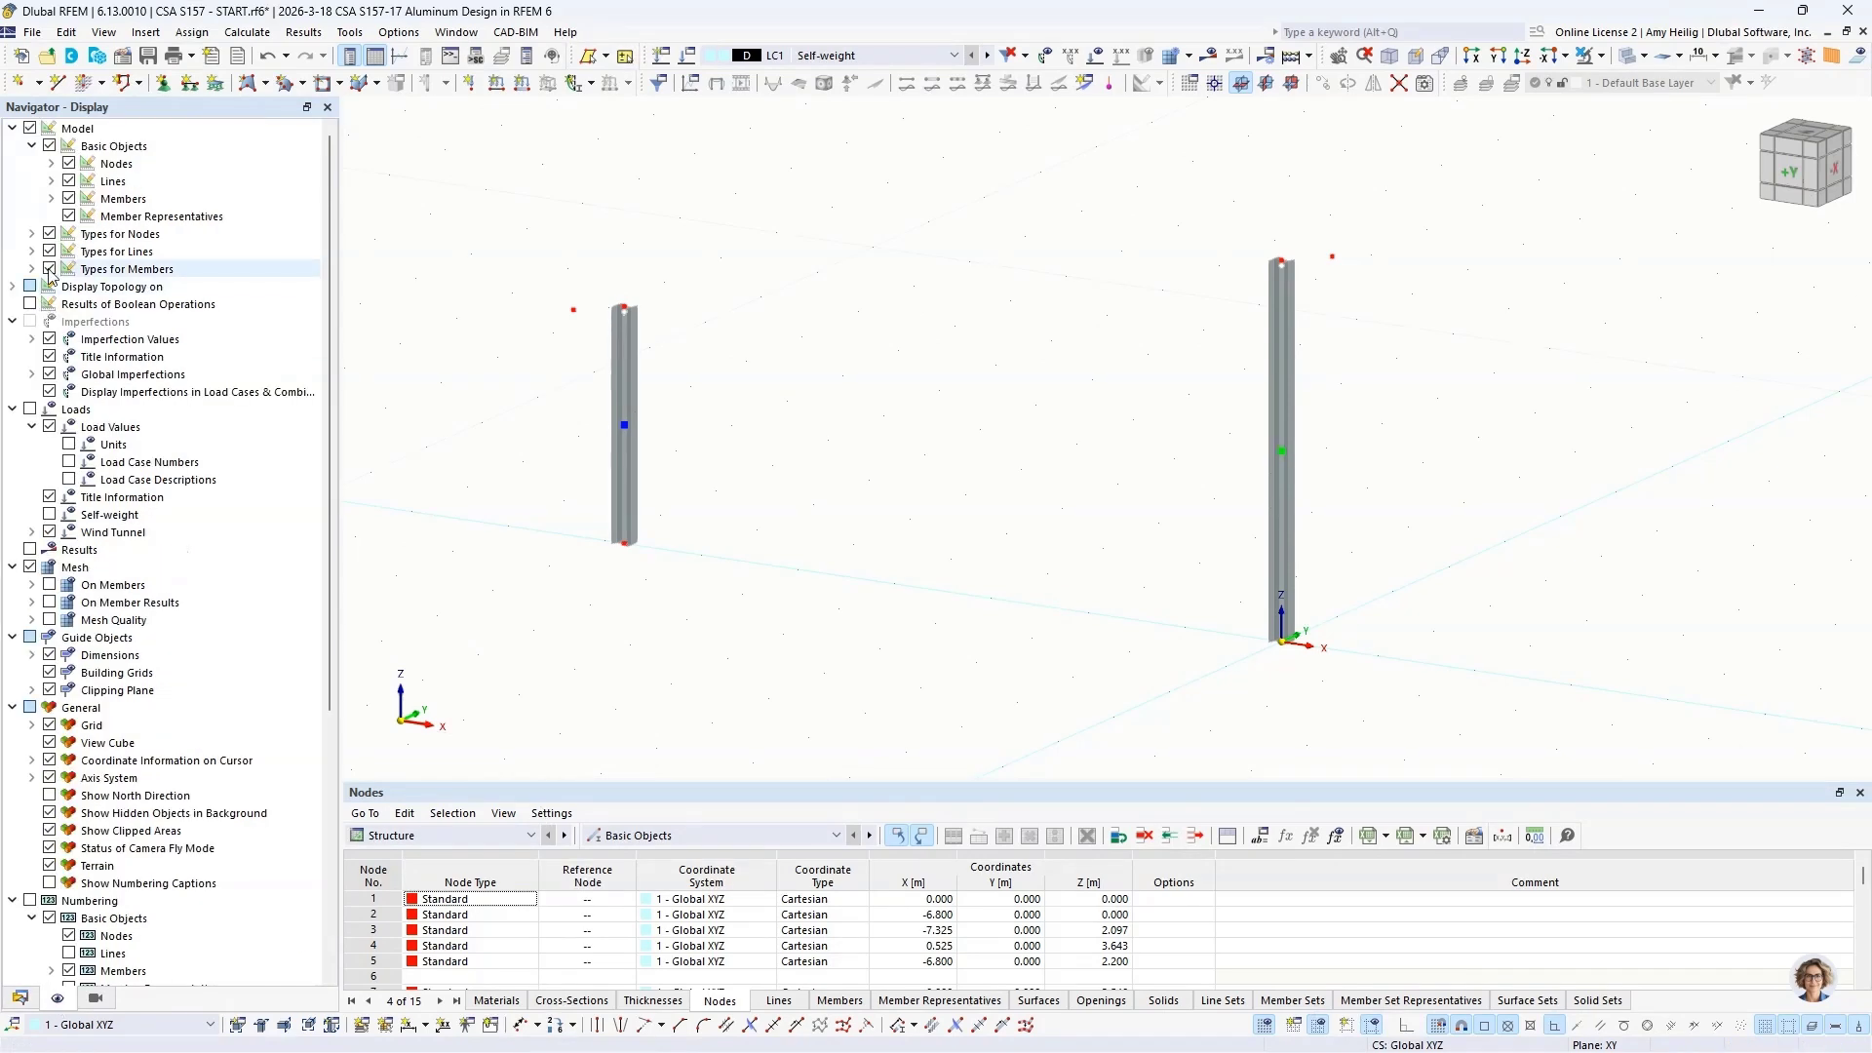
{"action": "left_click", "coordinate": [70, 216]}
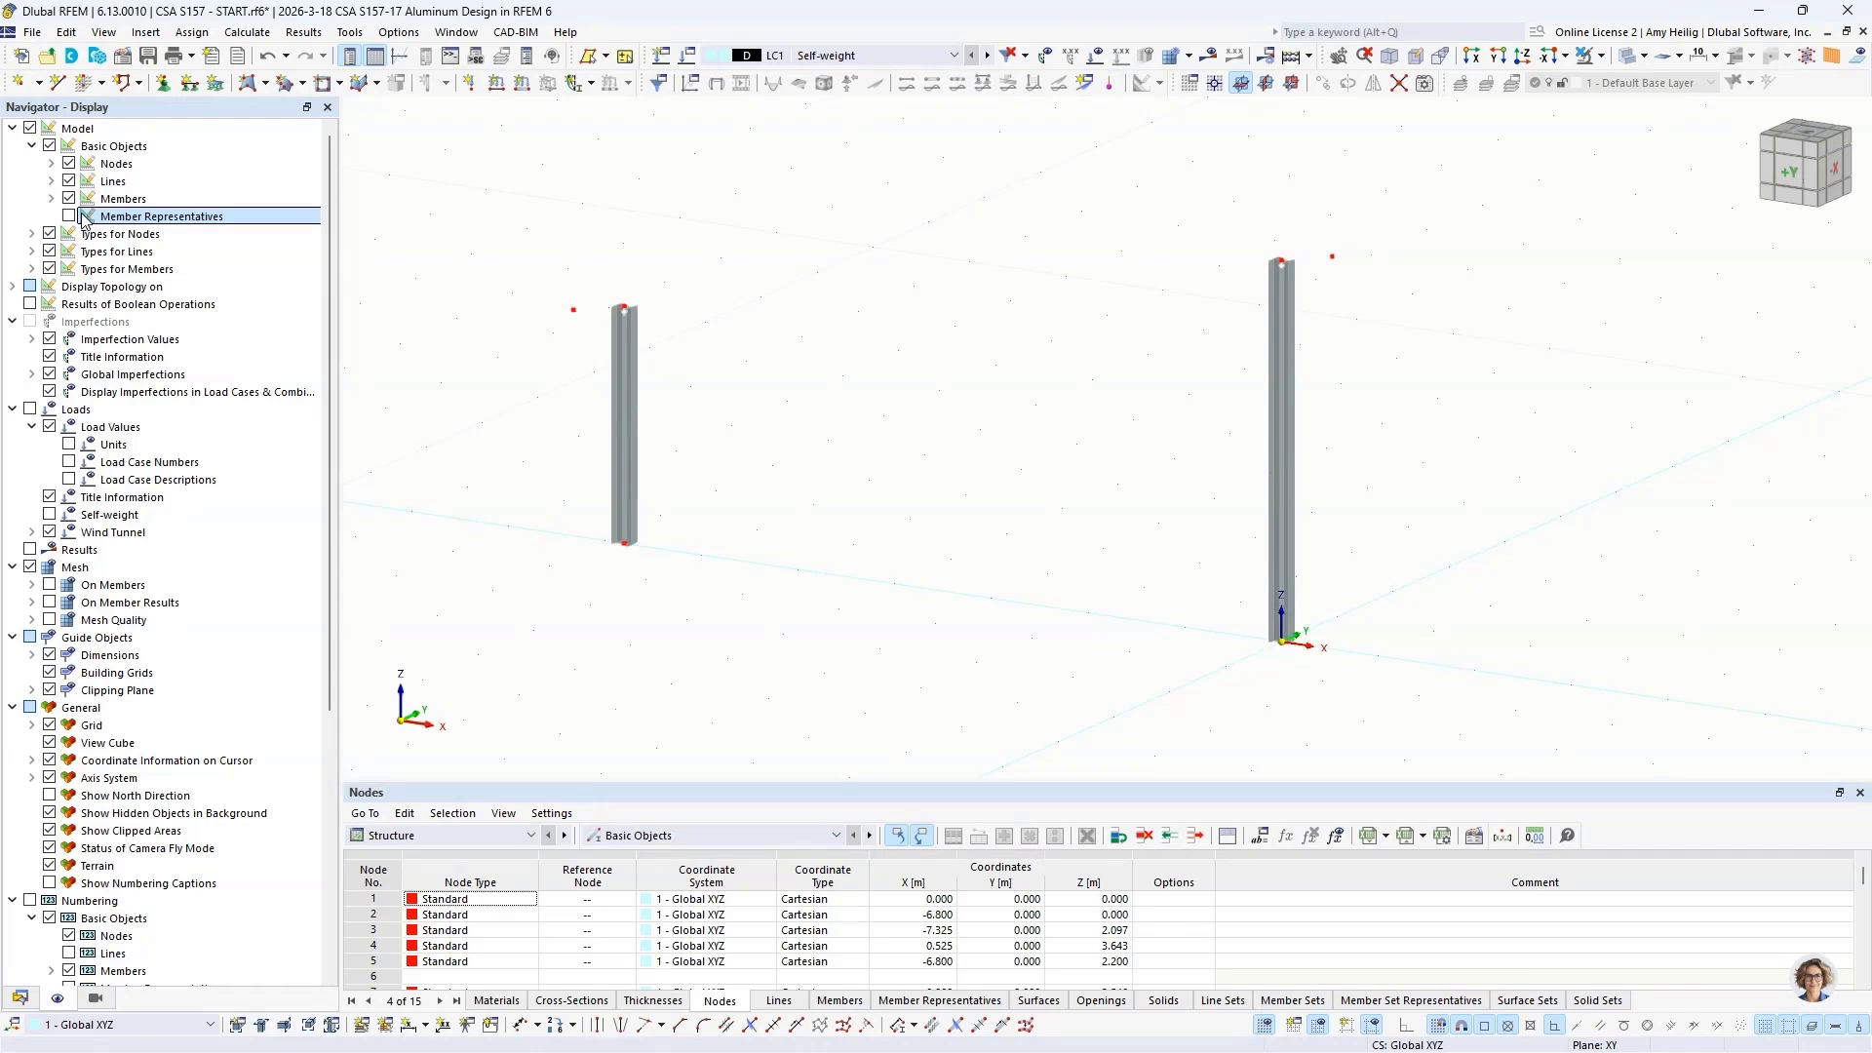
Step: Set up a new single beam member with the I 170/170/9/9/6/0/H cross-section and hinges disabled
{"action": "left_click", "coordinate": [101, 83]}
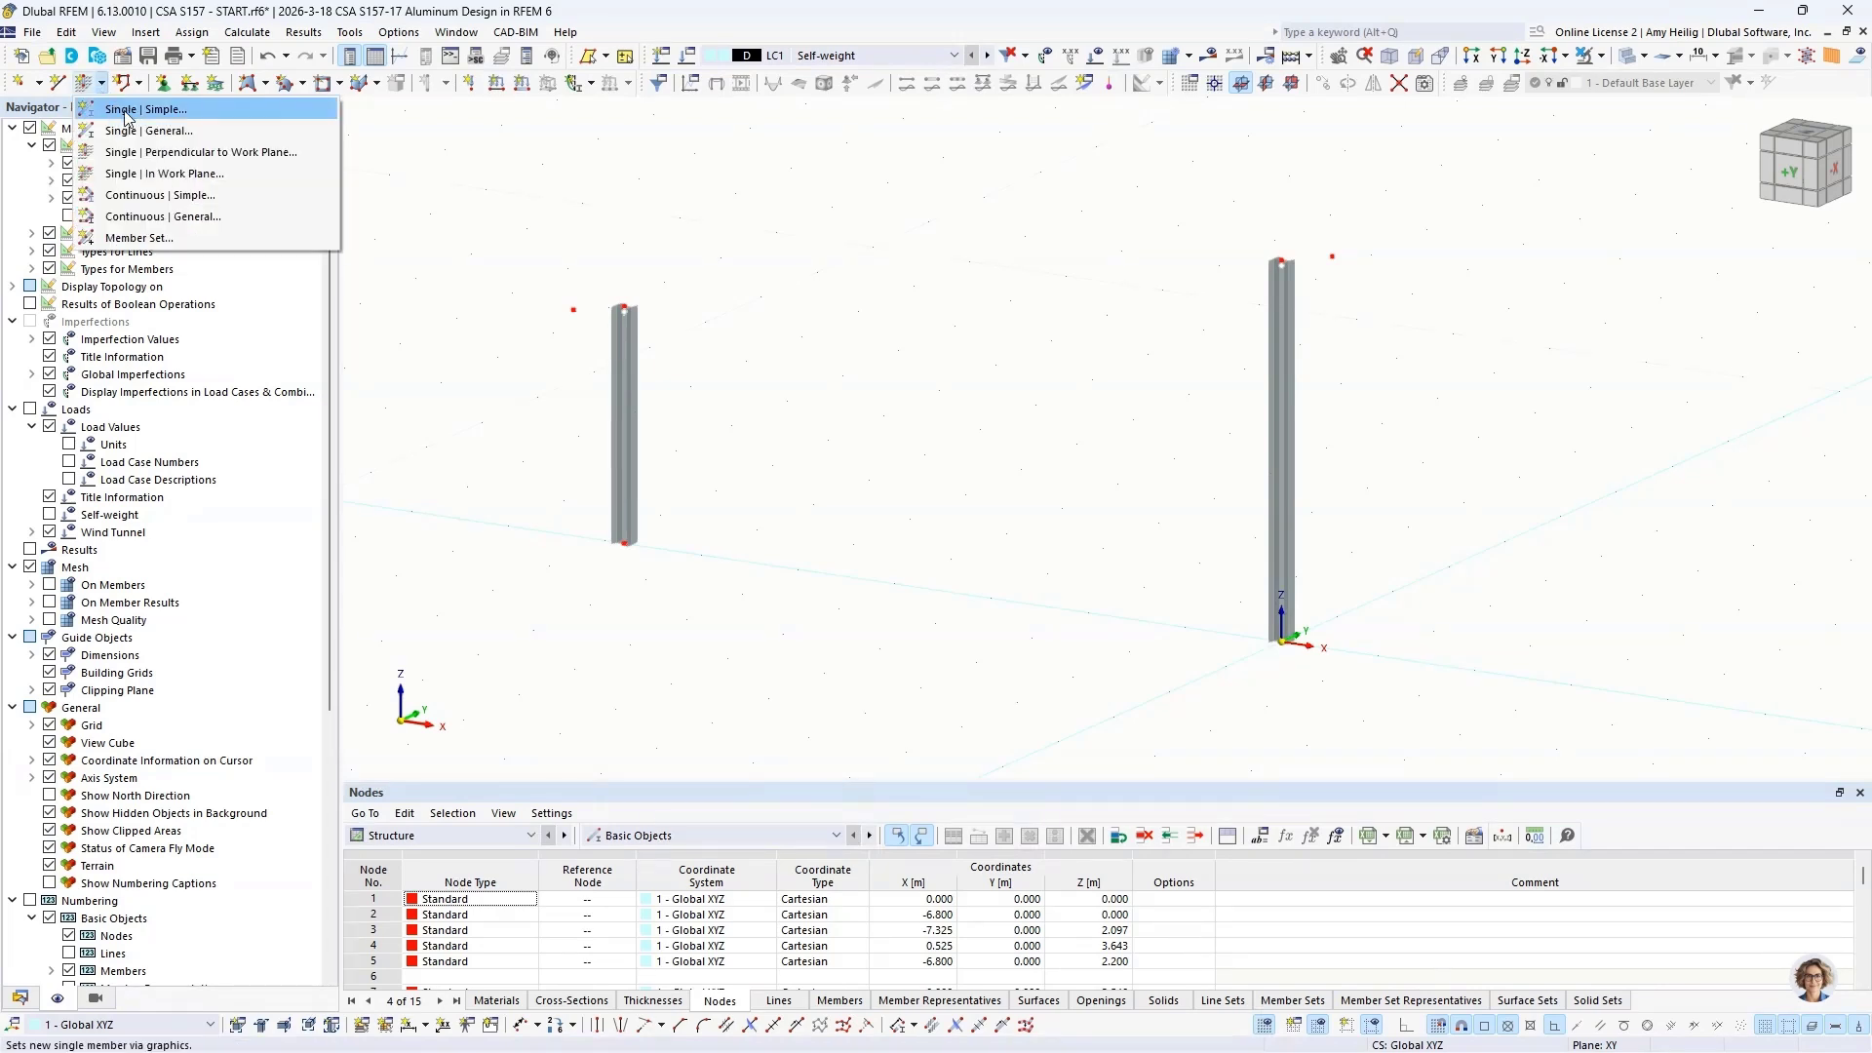
{"action": "left_click", "coordinate": [125, 117]}
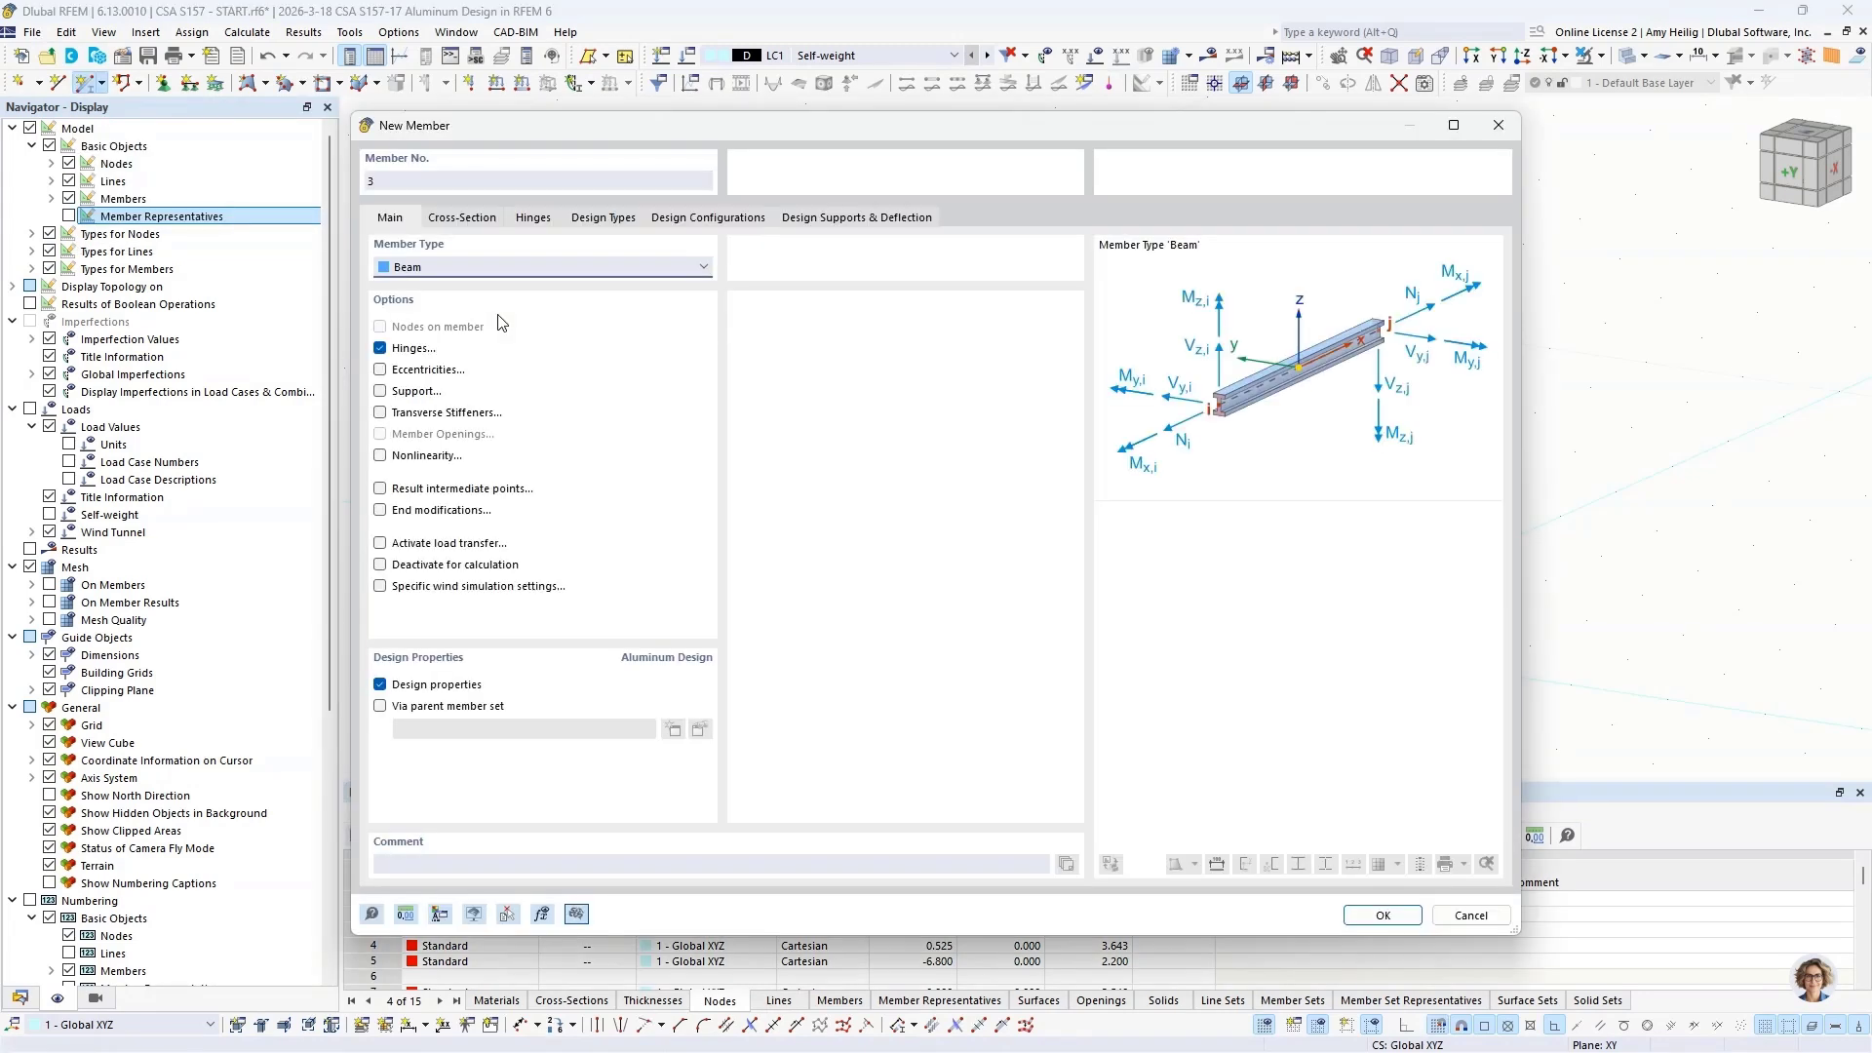
{"action": "left_click", "coordinate": [462, 216]}
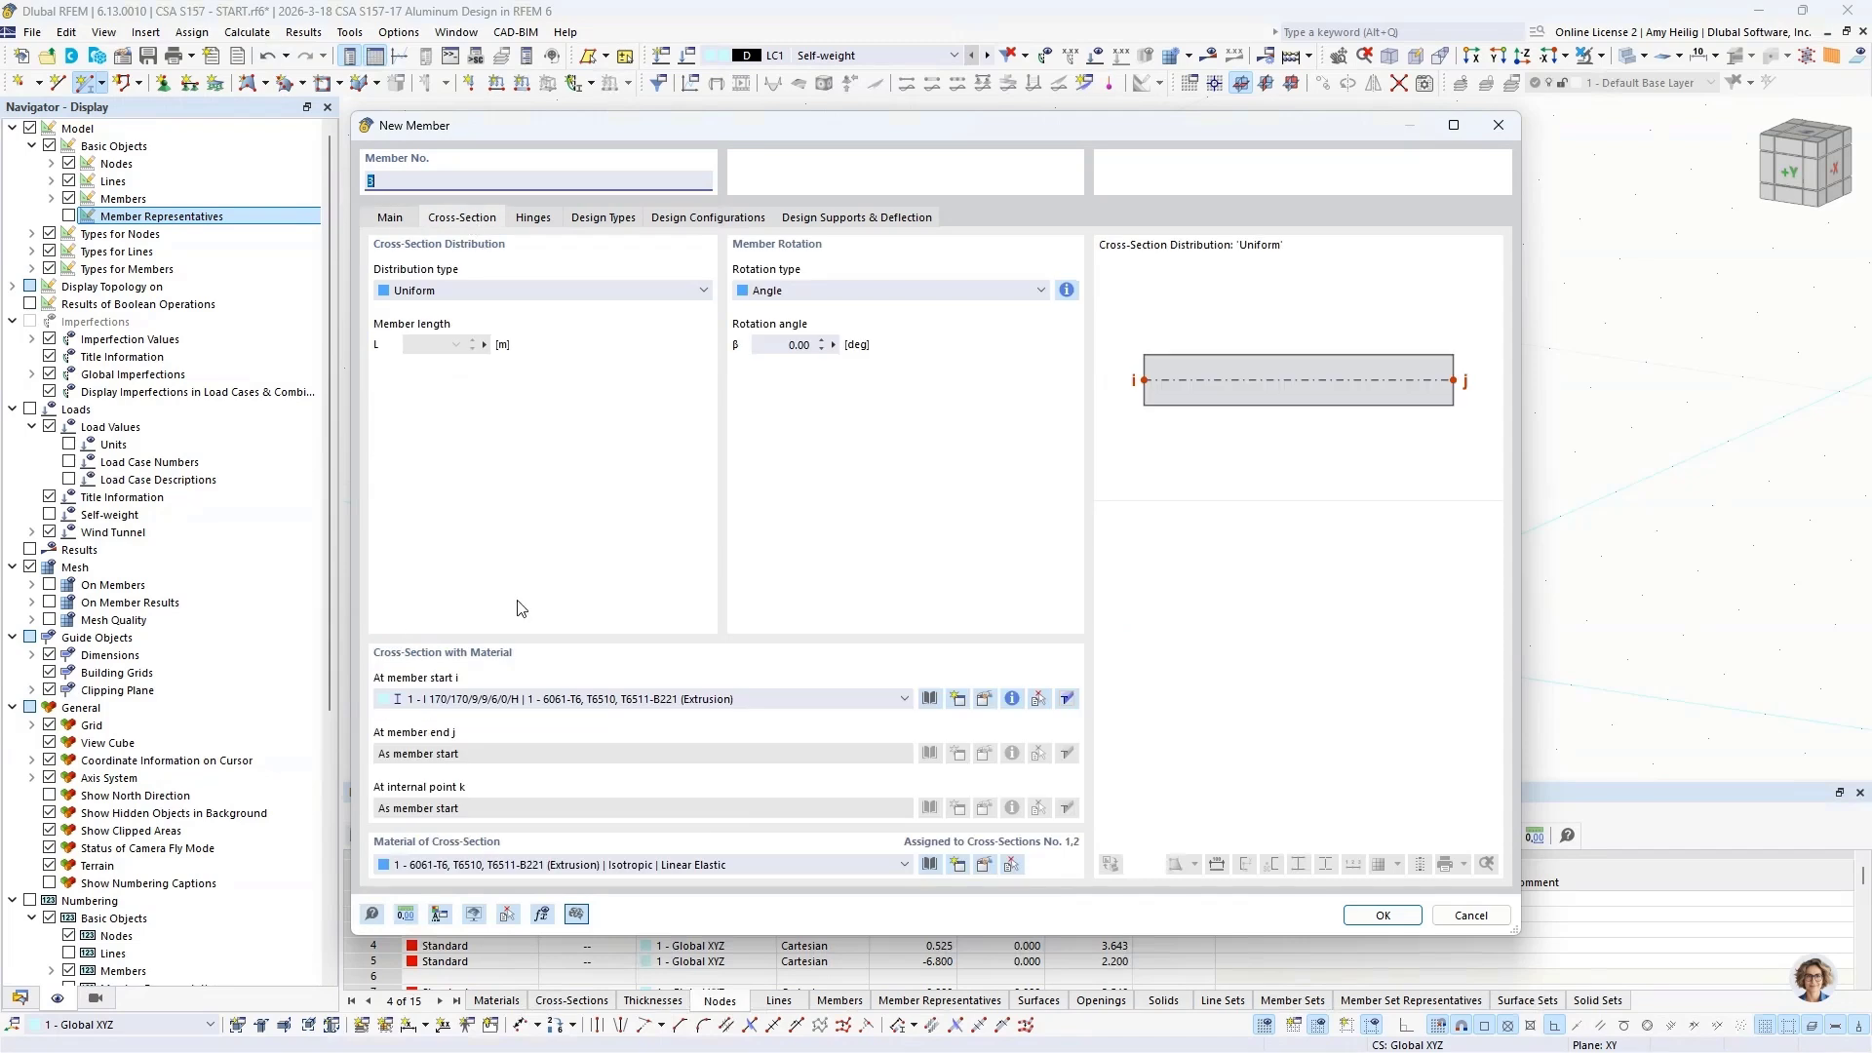
{"action": "left_click", "coordinate": [407, 221]}
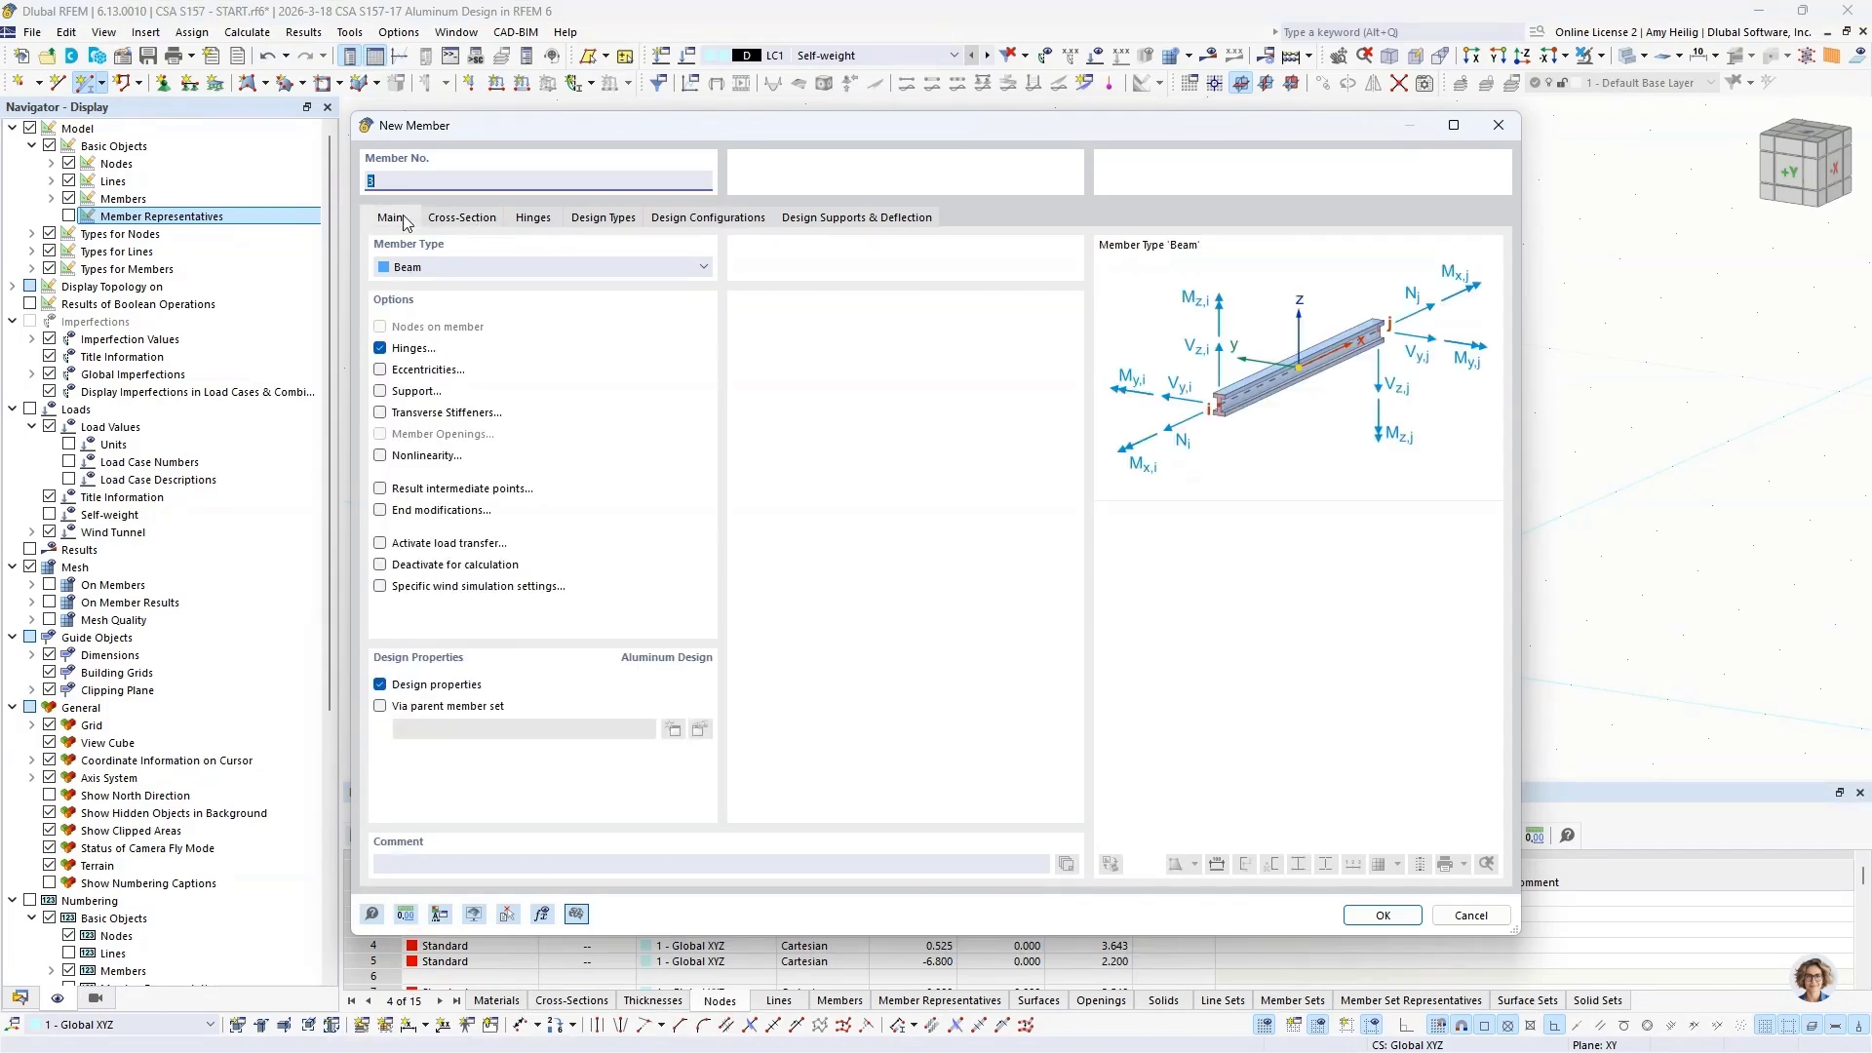
{"action": "left_click", "coordinate": [381, 349]}
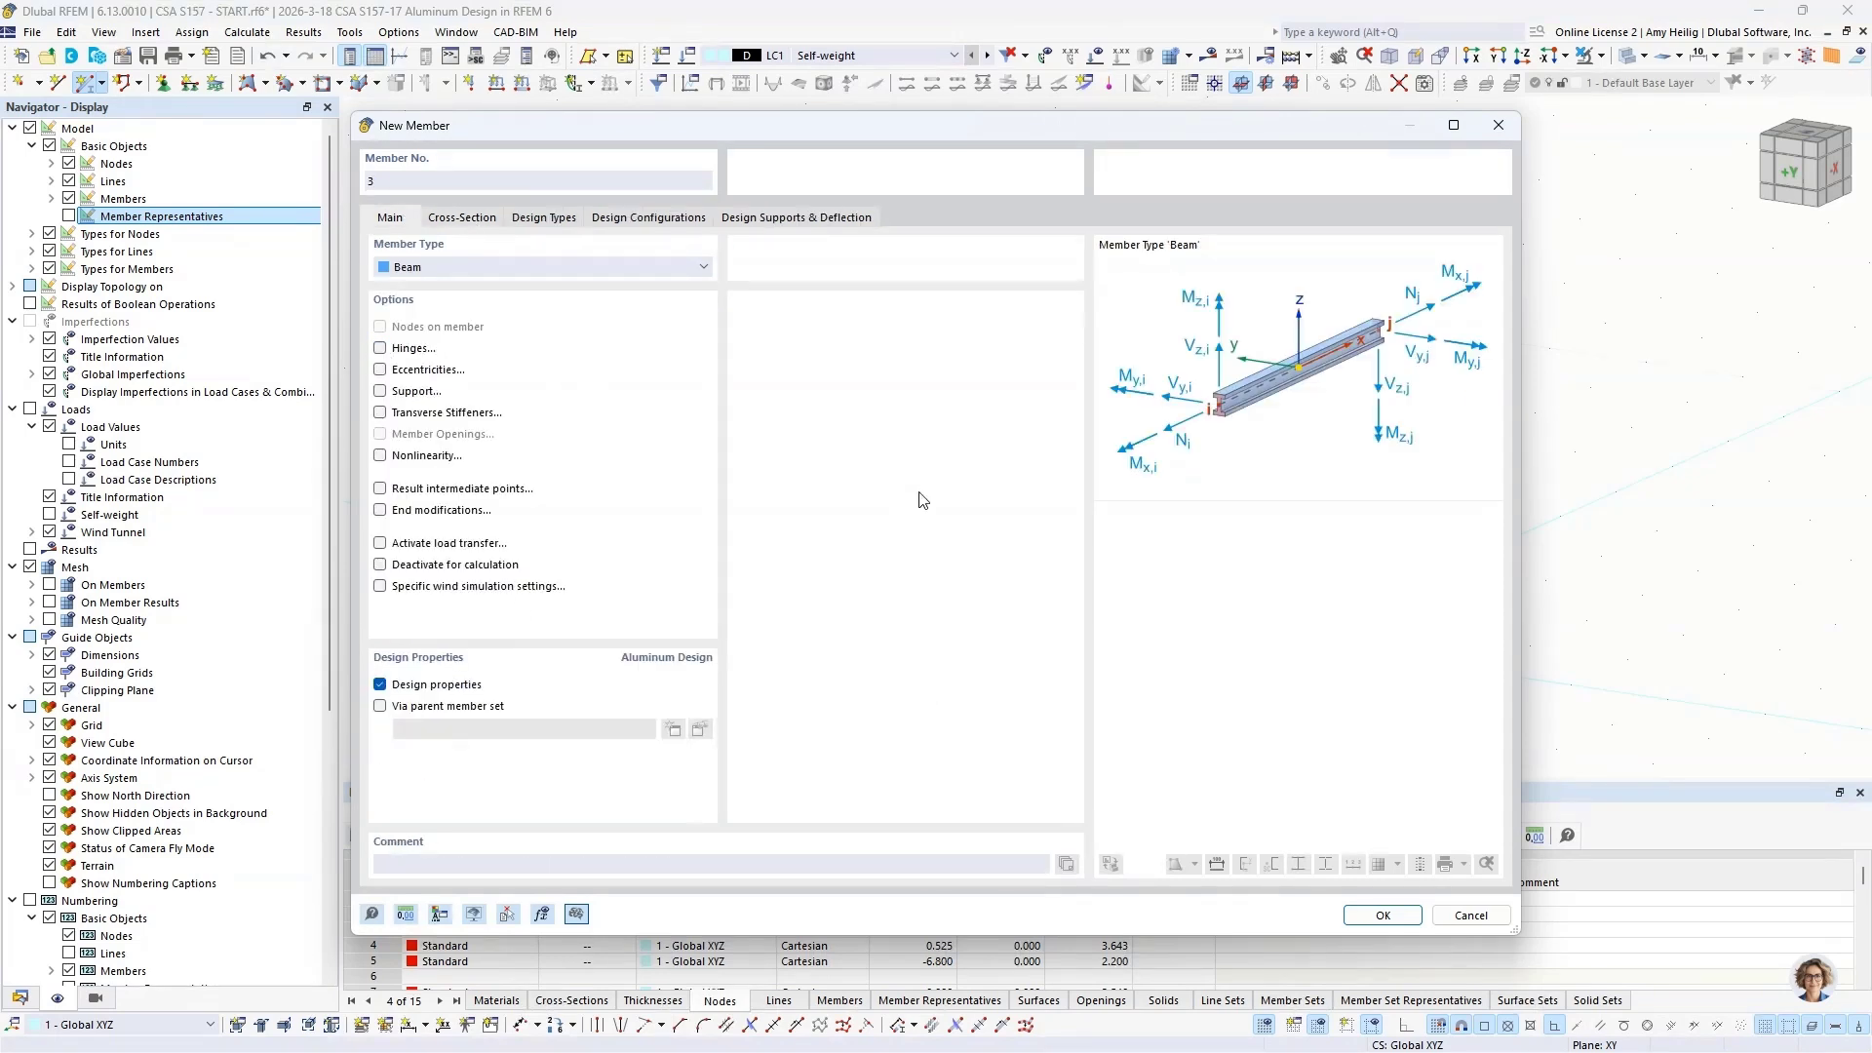
{"action": "left_click", "coordinate": [1381, 915]}
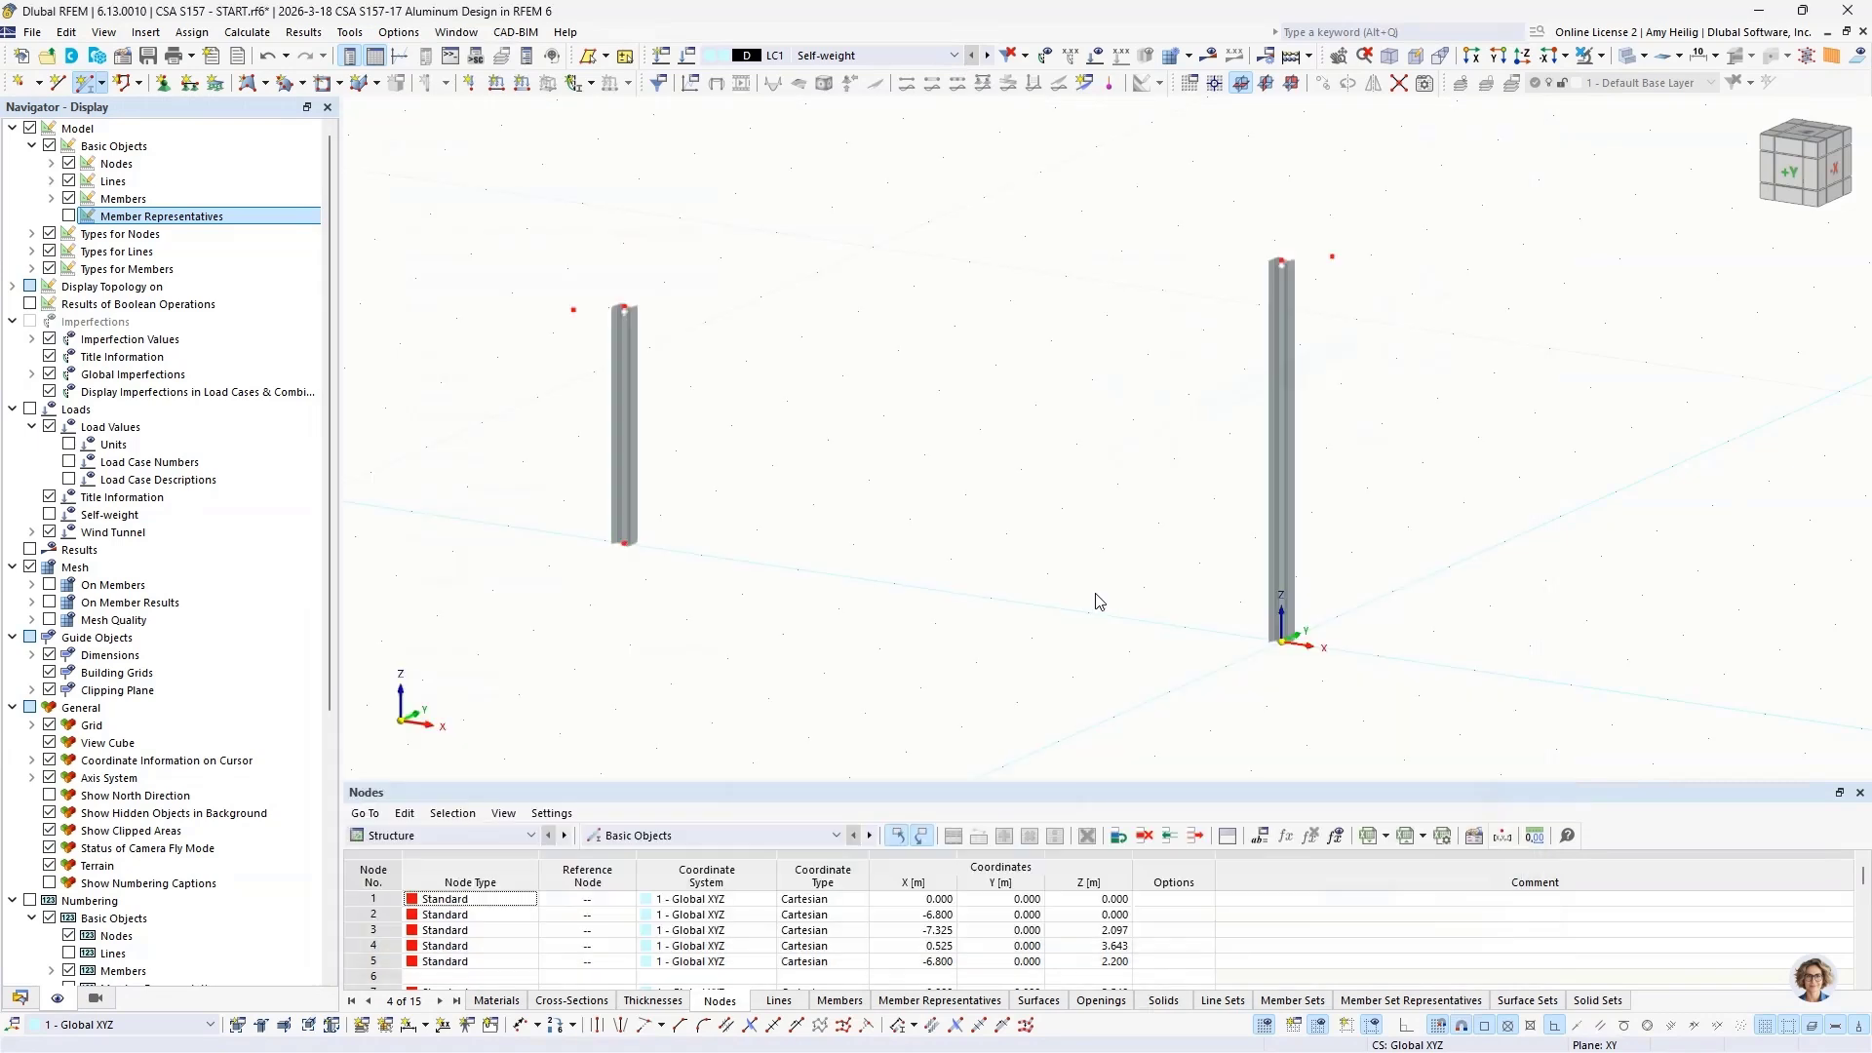
Step: Place the sloped beam from node 3 (X = -7.325 m) to node 4 (X = 0.525 m) above the columns, and end member placement
{"action": "left_click", "coordinate": [574, 309]}
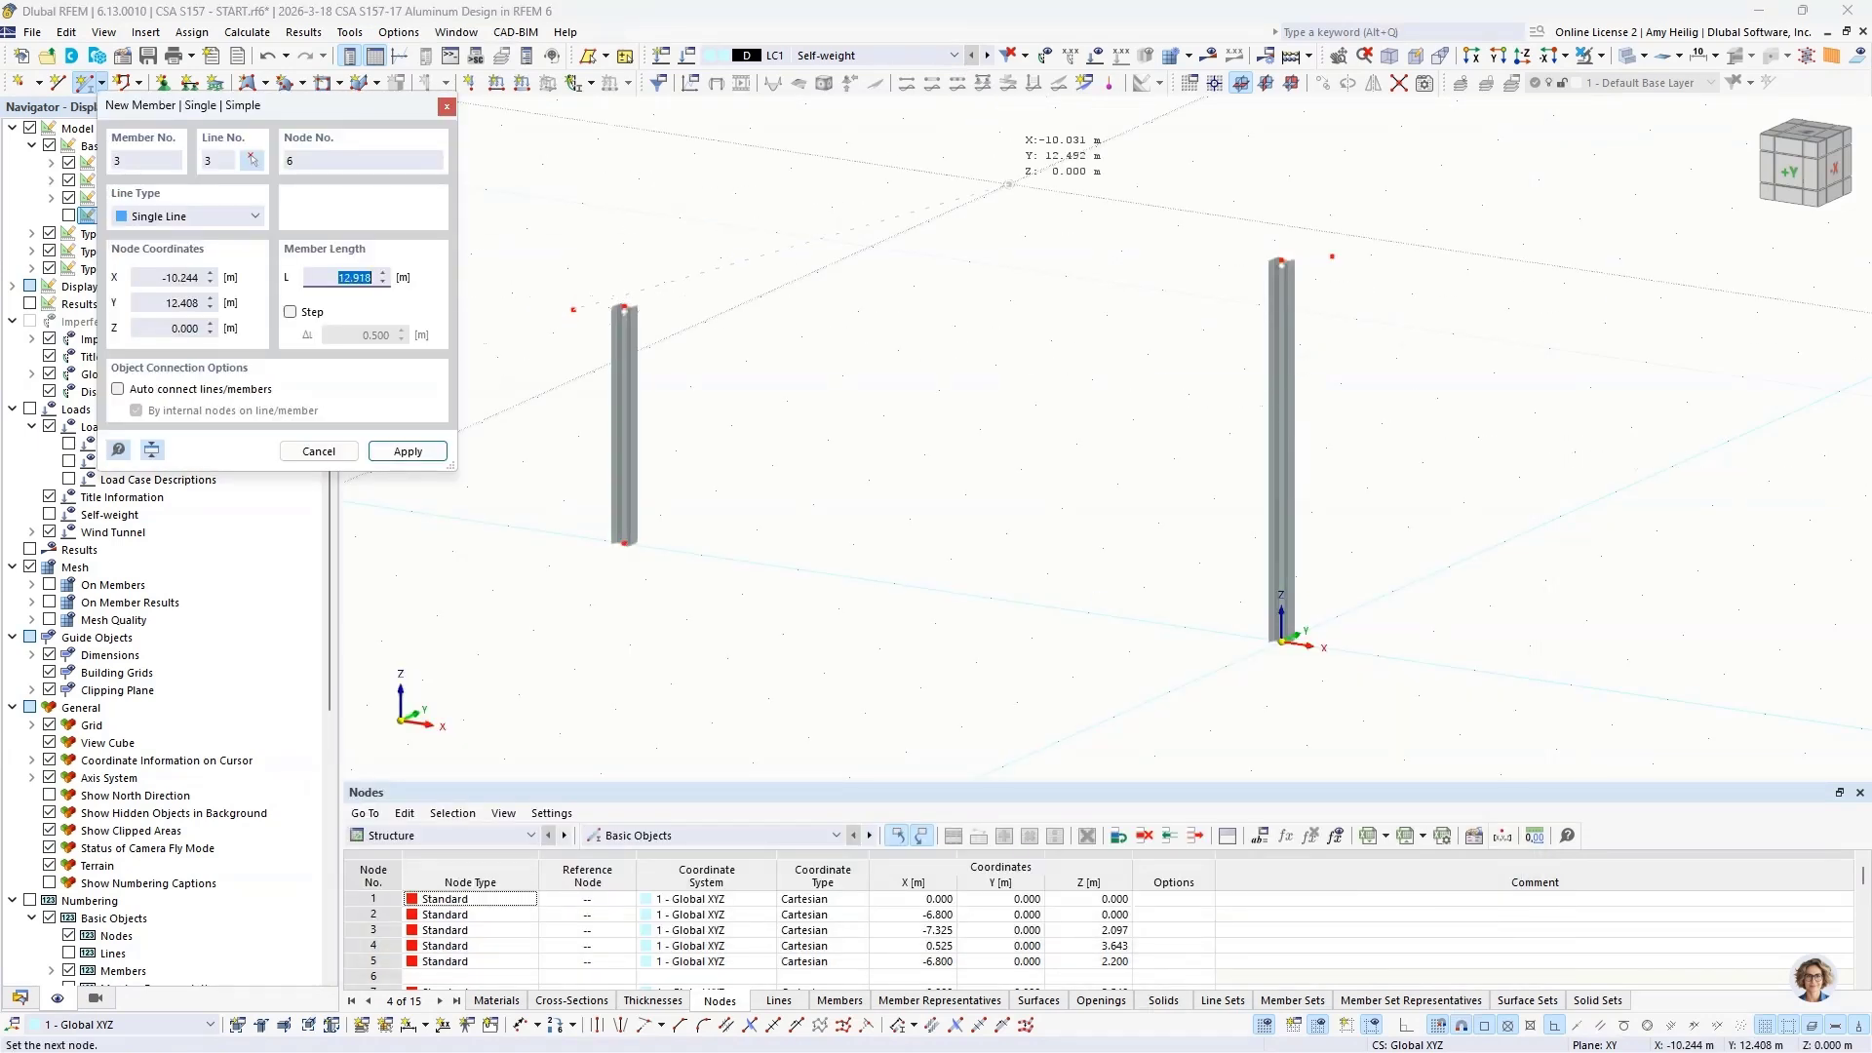
{"action": "left_click", "coordinate": [1332, 256]}
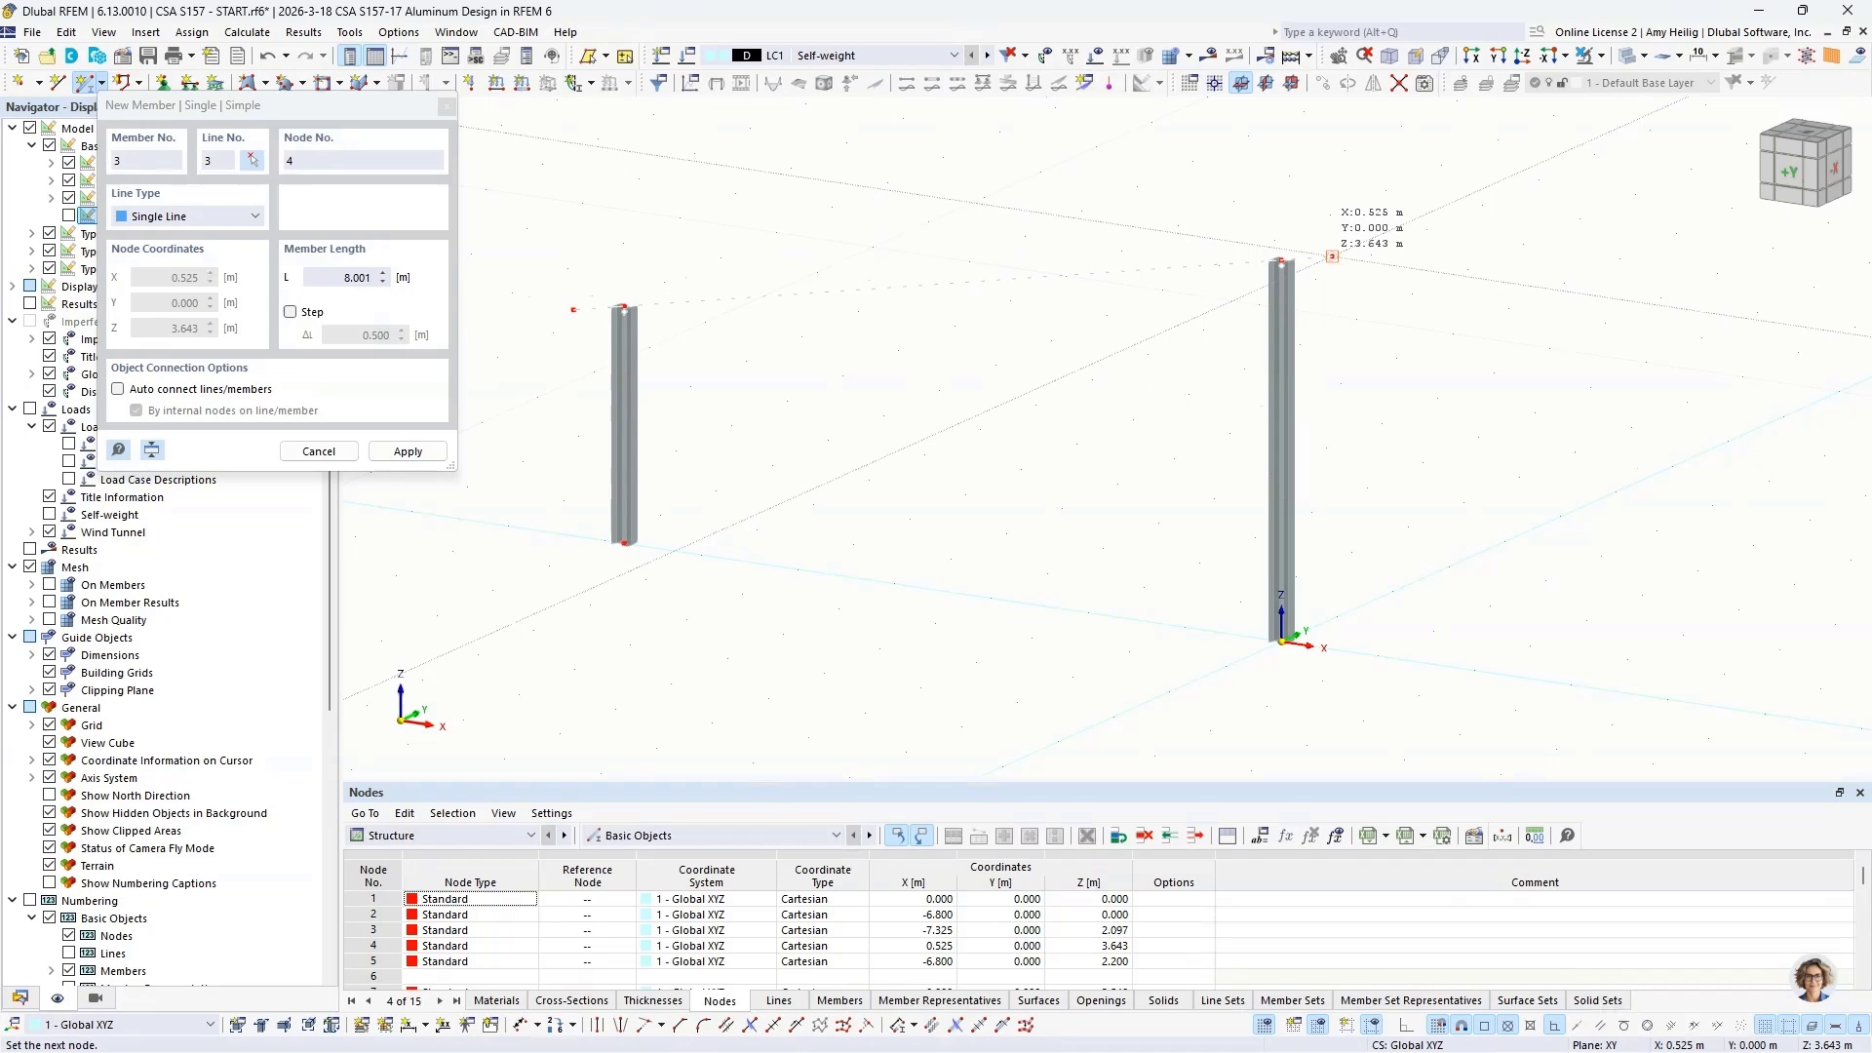
{"action": "left_click", "coordinate": [1332, 257]}
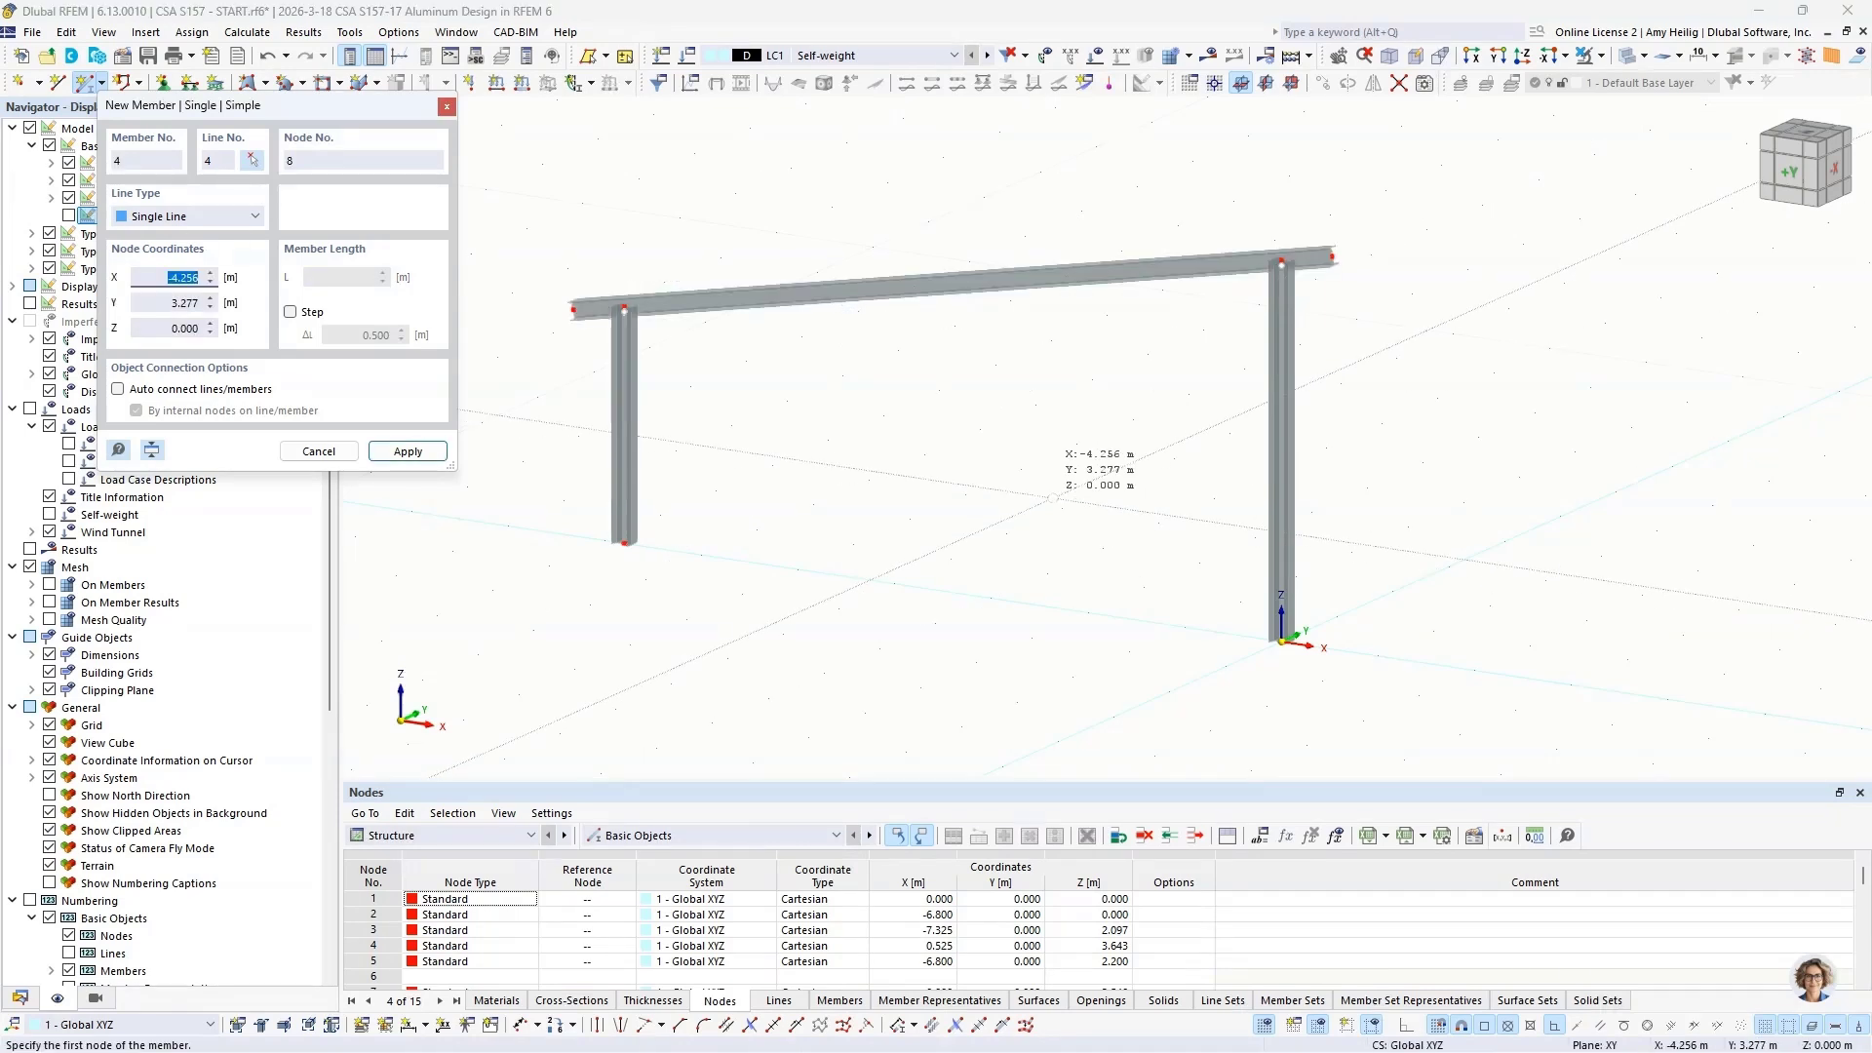
{"action": "key", "text": "Escape"}
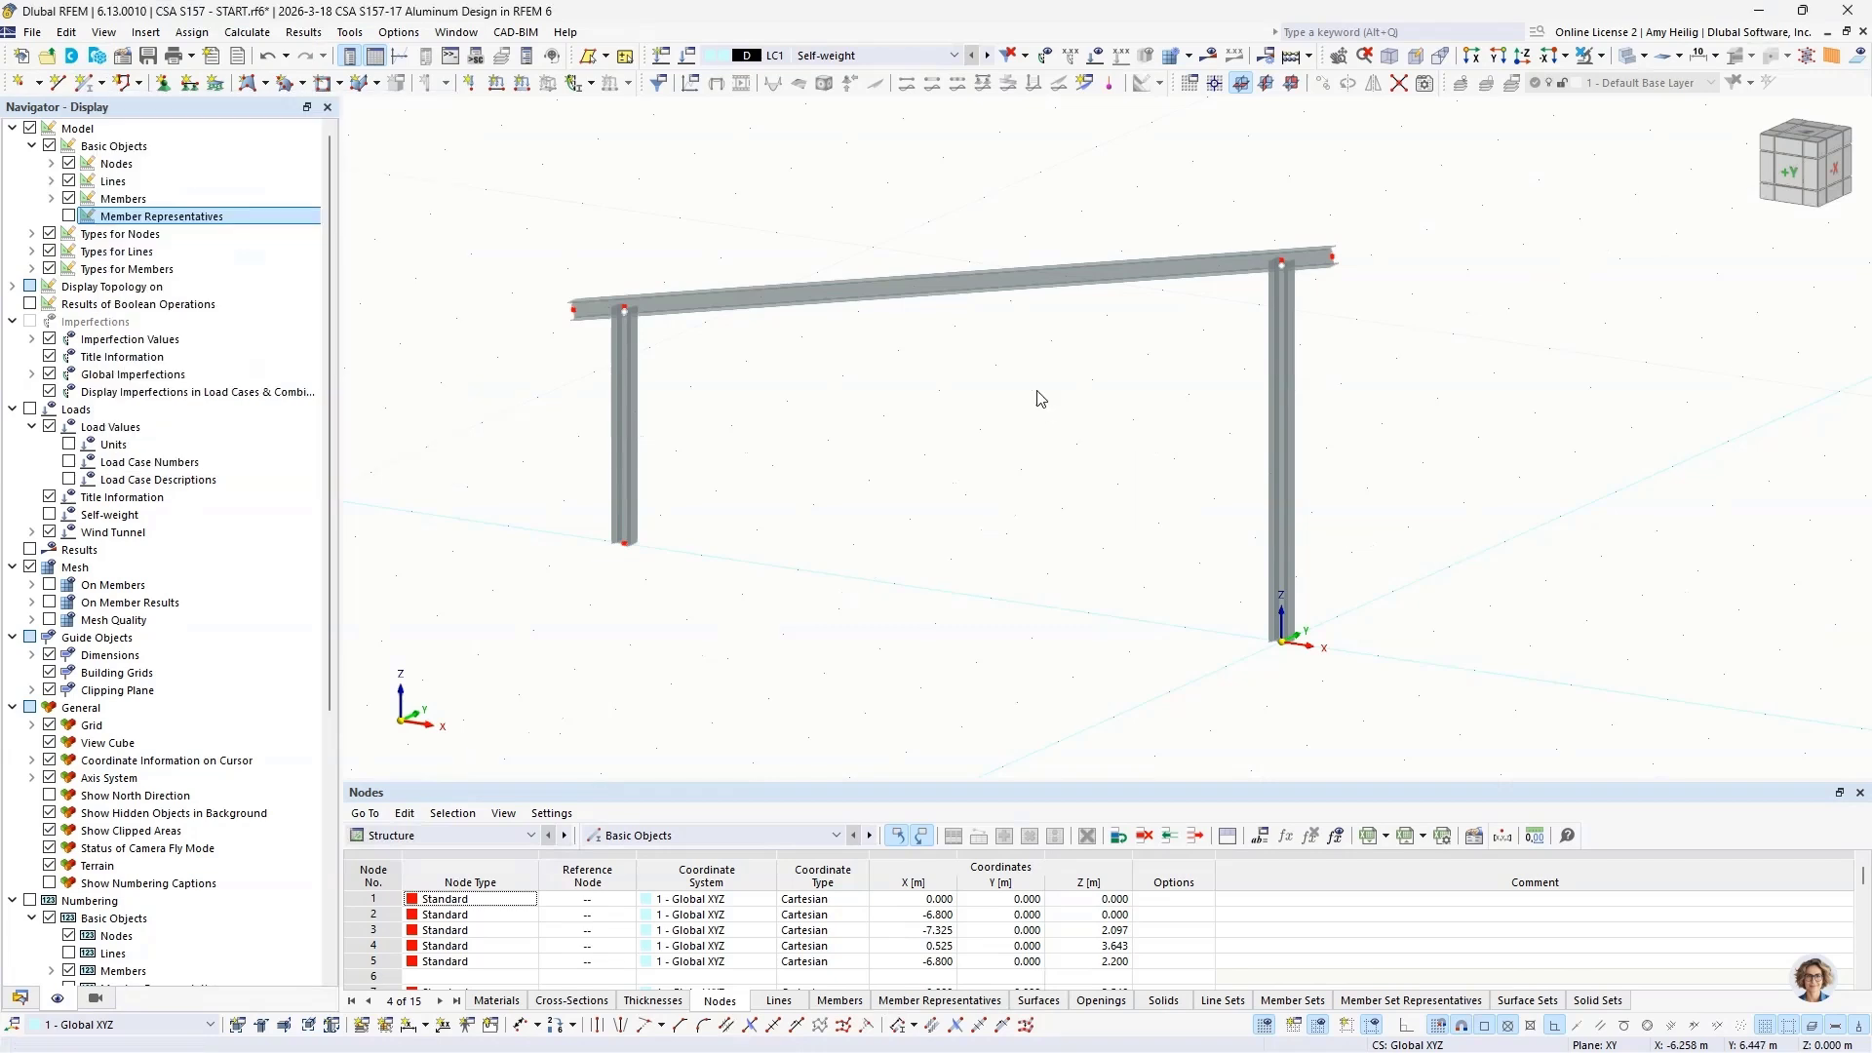
Step: Divide the sloped beam using 6 intermediate nodes
{"action": "right_click", "coordinate": [991, 283]}
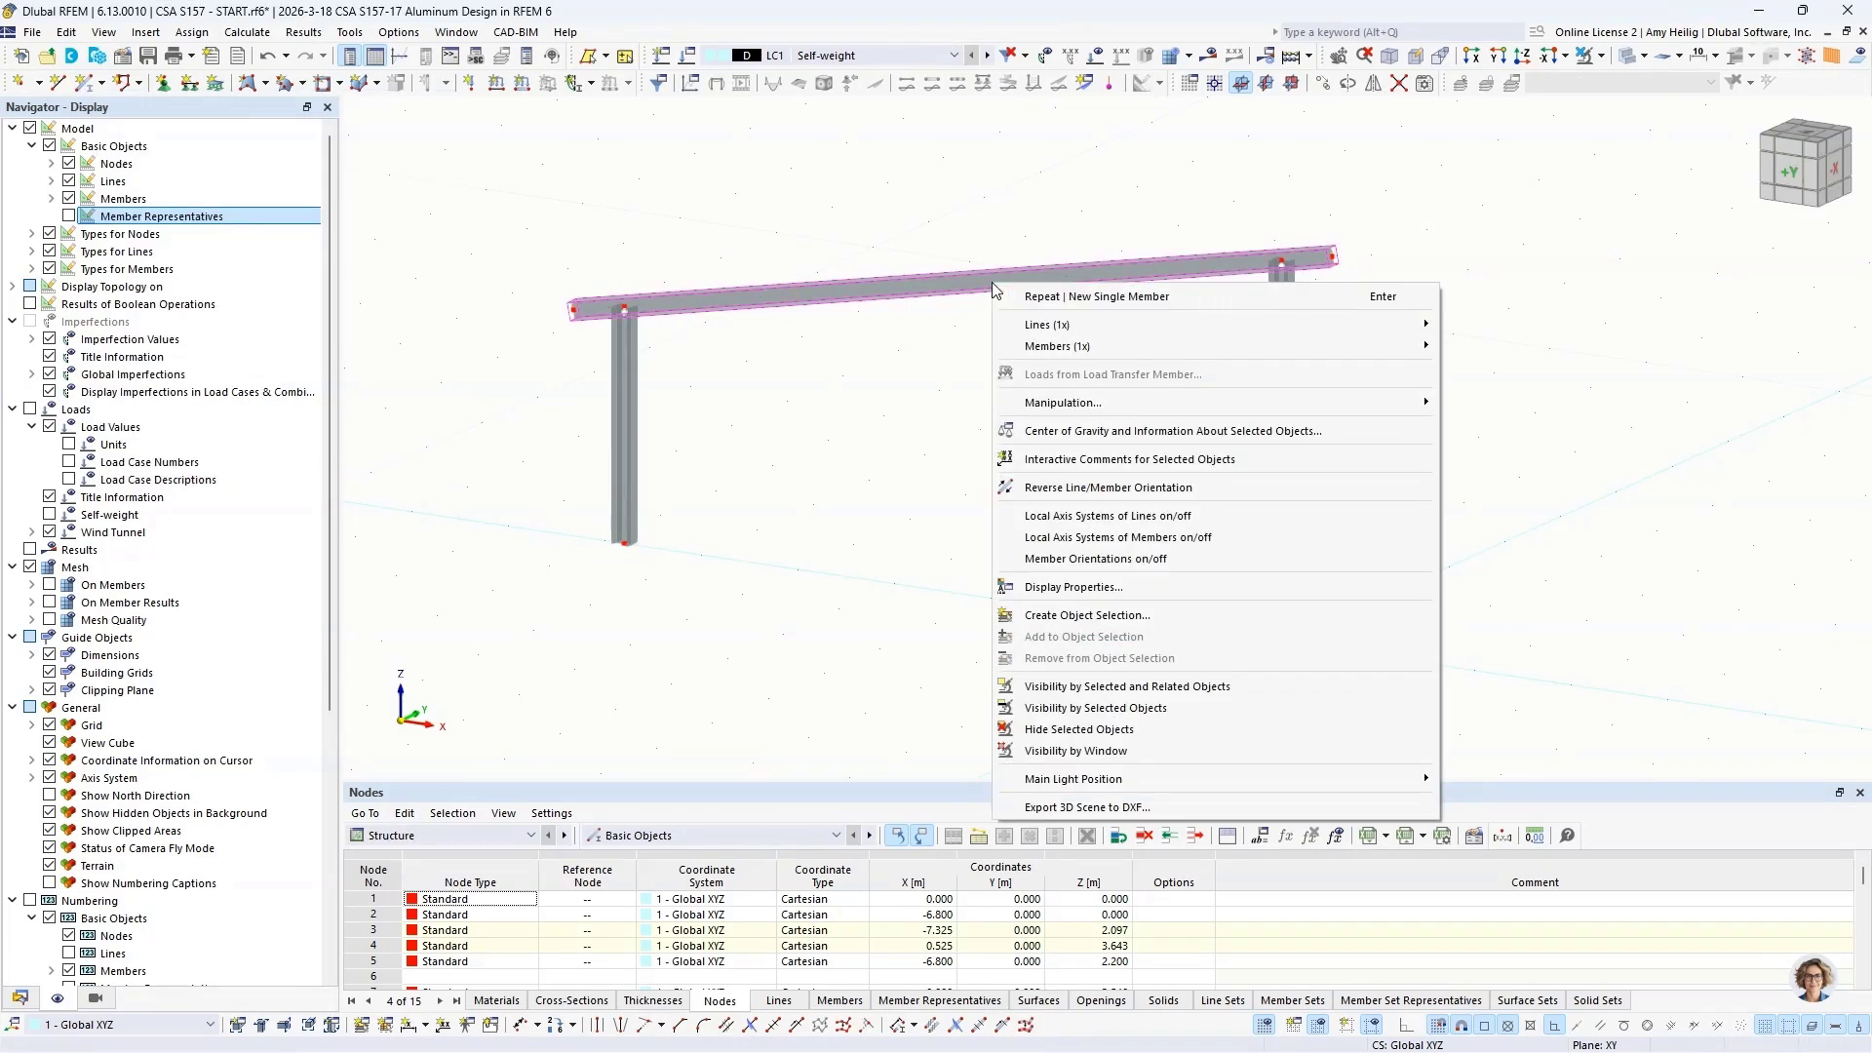
{"action": "mouse_move", "coordinate": [1219, 346]}
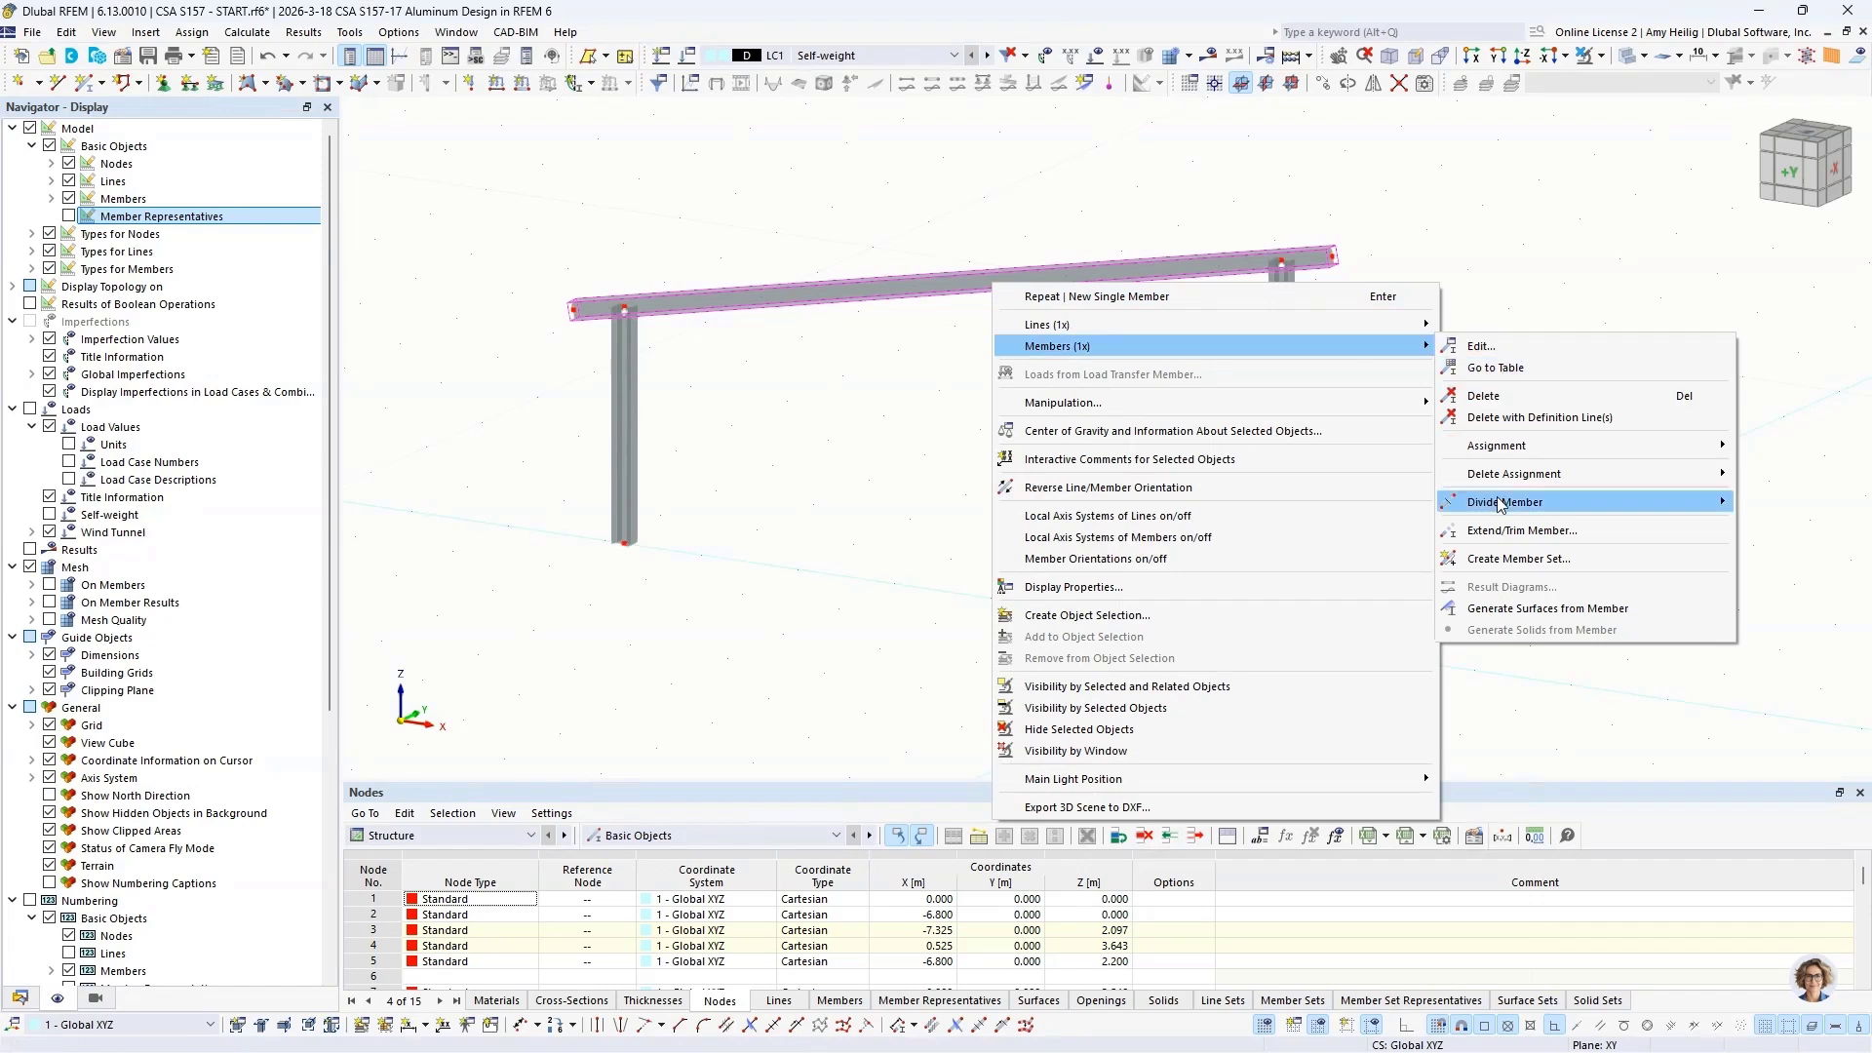
{"action": "mouse_move", "coordinate": [1502, 505]}
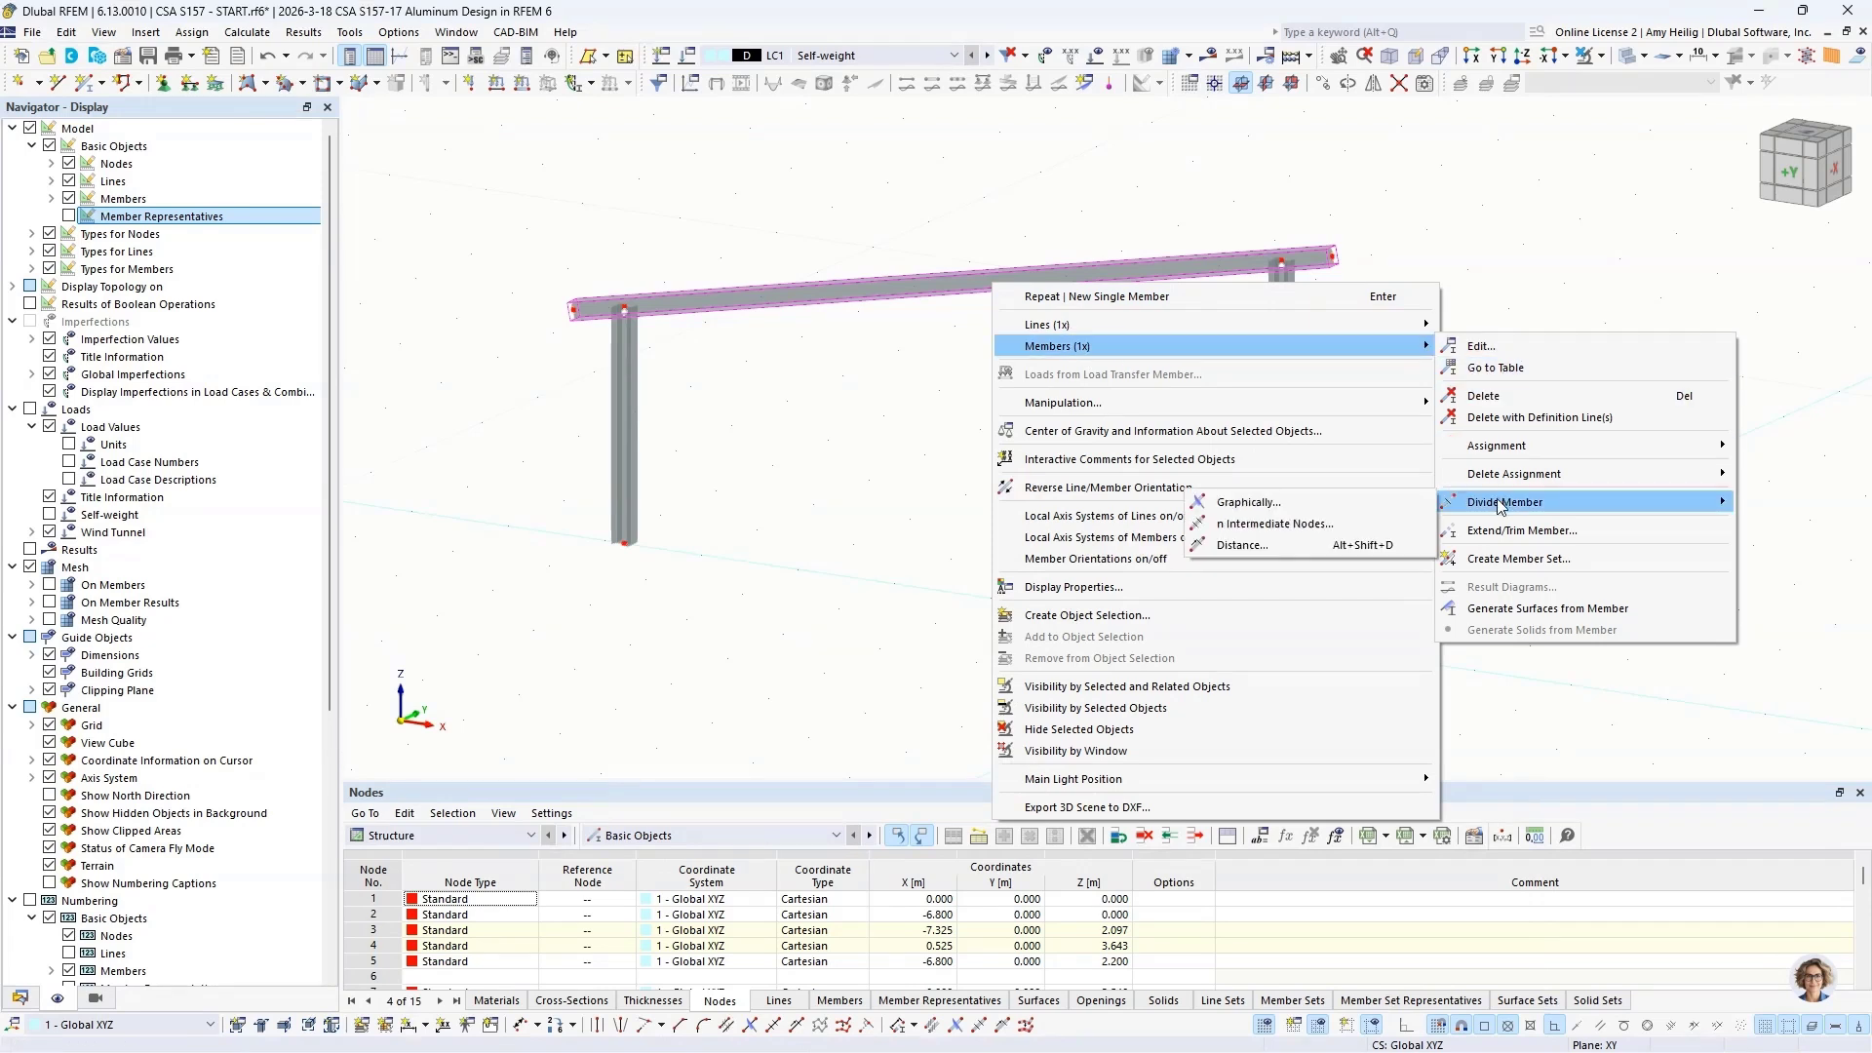
{"action": "left_click", "coordinate": [1328, 526]}
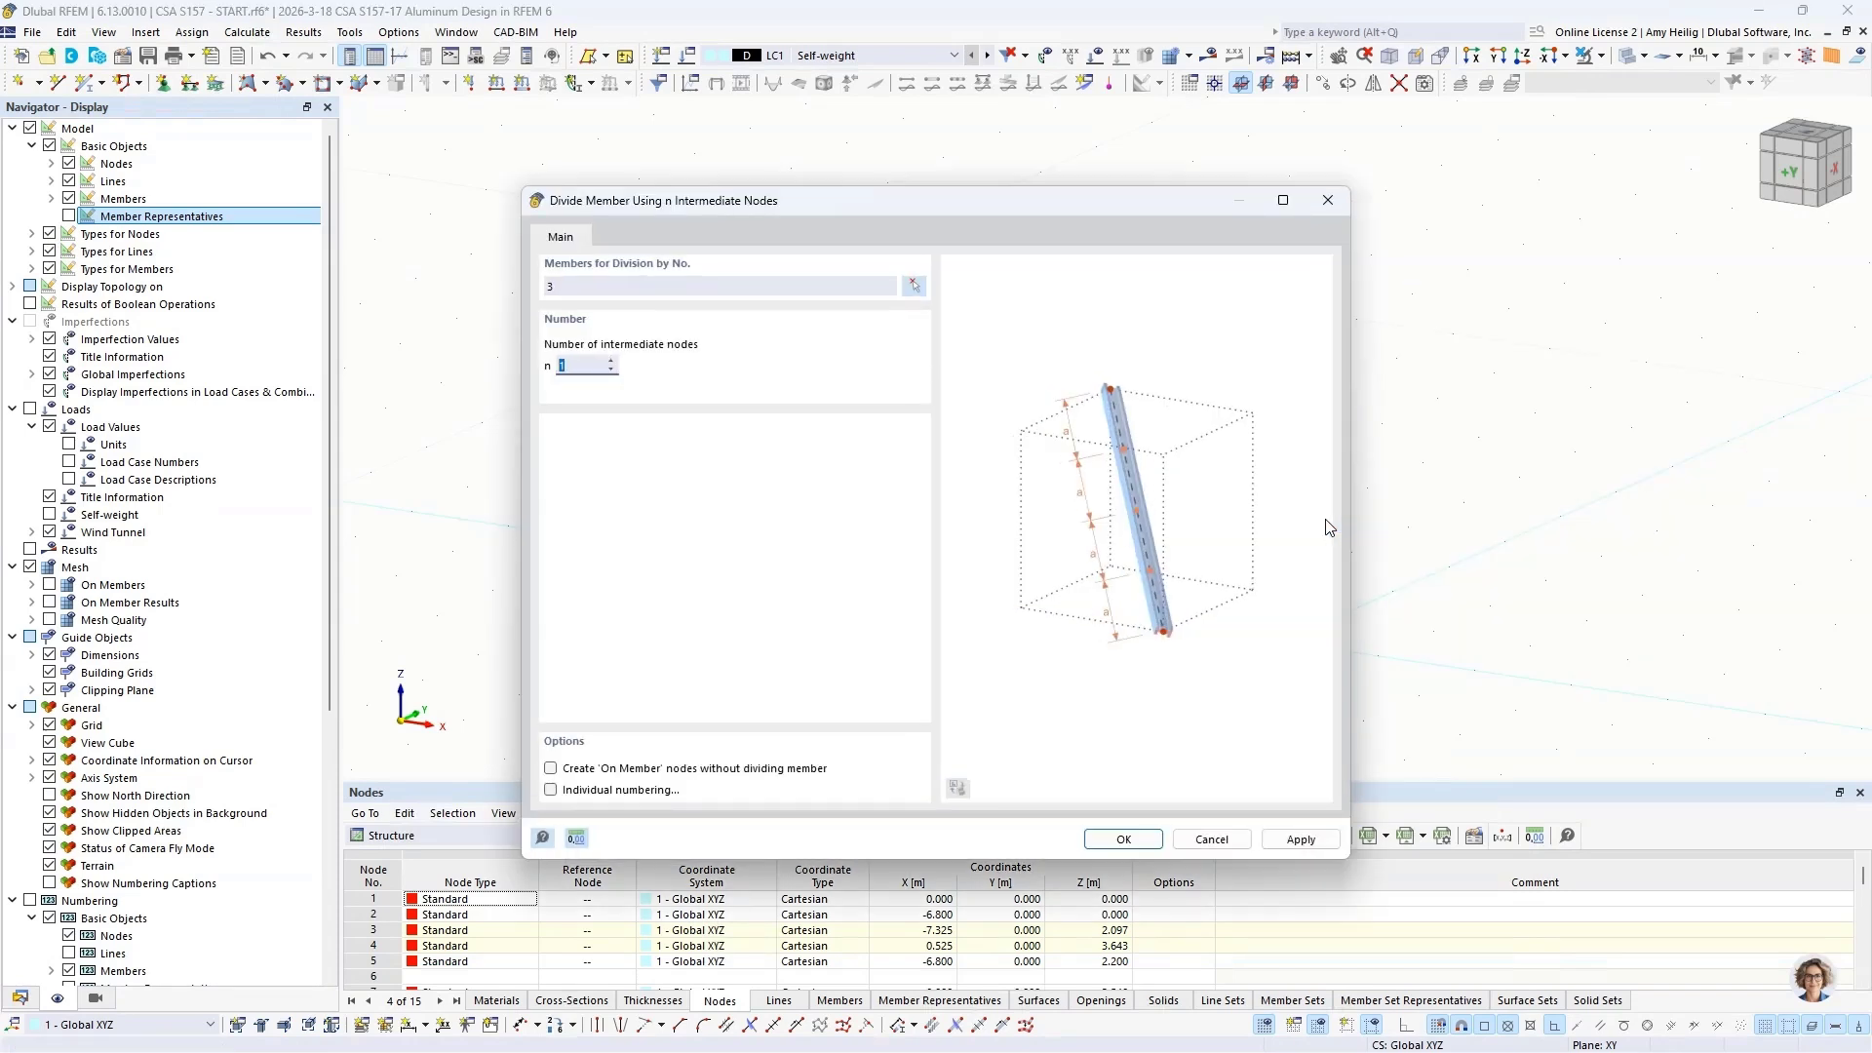
{"action": "type", "text": "6"}
{"action": "left_click", "coordinate": [1122, 838]}
Step: Connect the sloped beam to the tops of both columns at their intersections
{"action": "scroll", "coordinate": [759, 334], "scroll_direction": "up", "scroll_amount": 3}
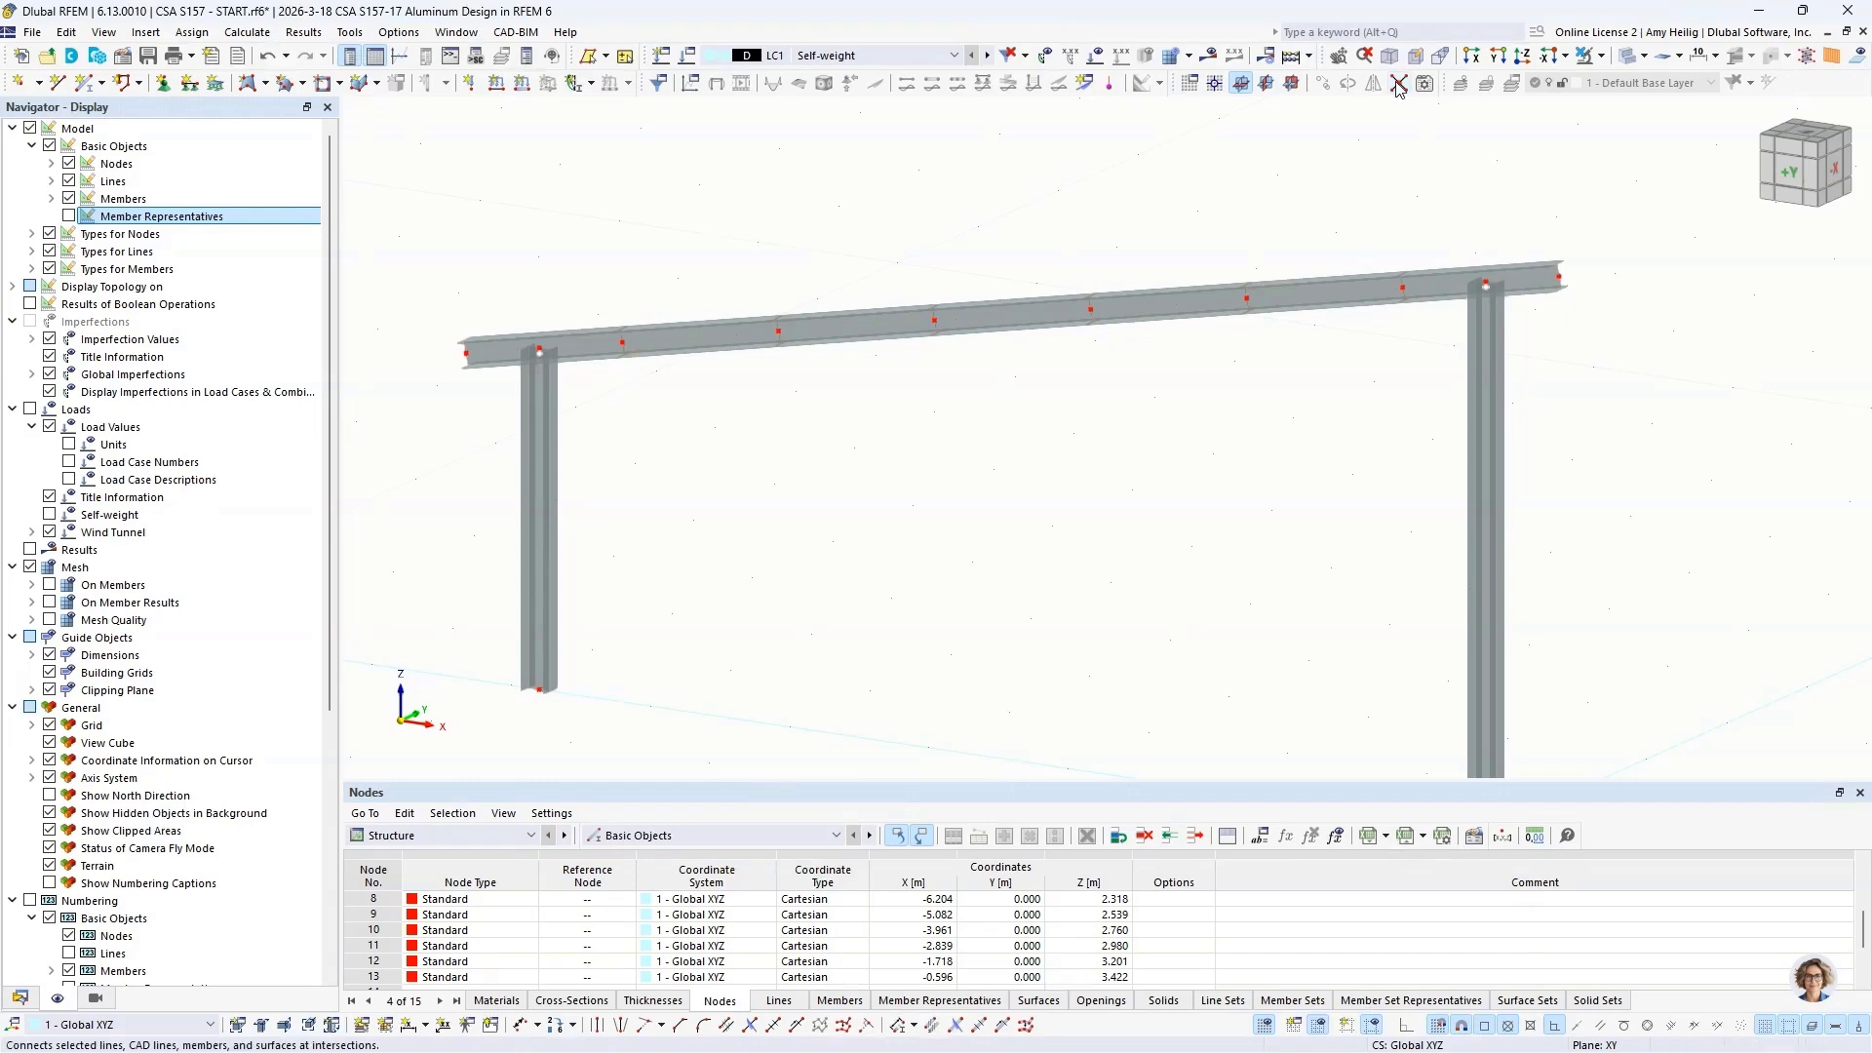
{"action": "left_click_drag", "start_coordinate": [1444, 198], "coordinate": [1527, 337]}
{"action": "left_click_drag", "start_coordinate": [507, 291], "coordinate": [582, 397]}
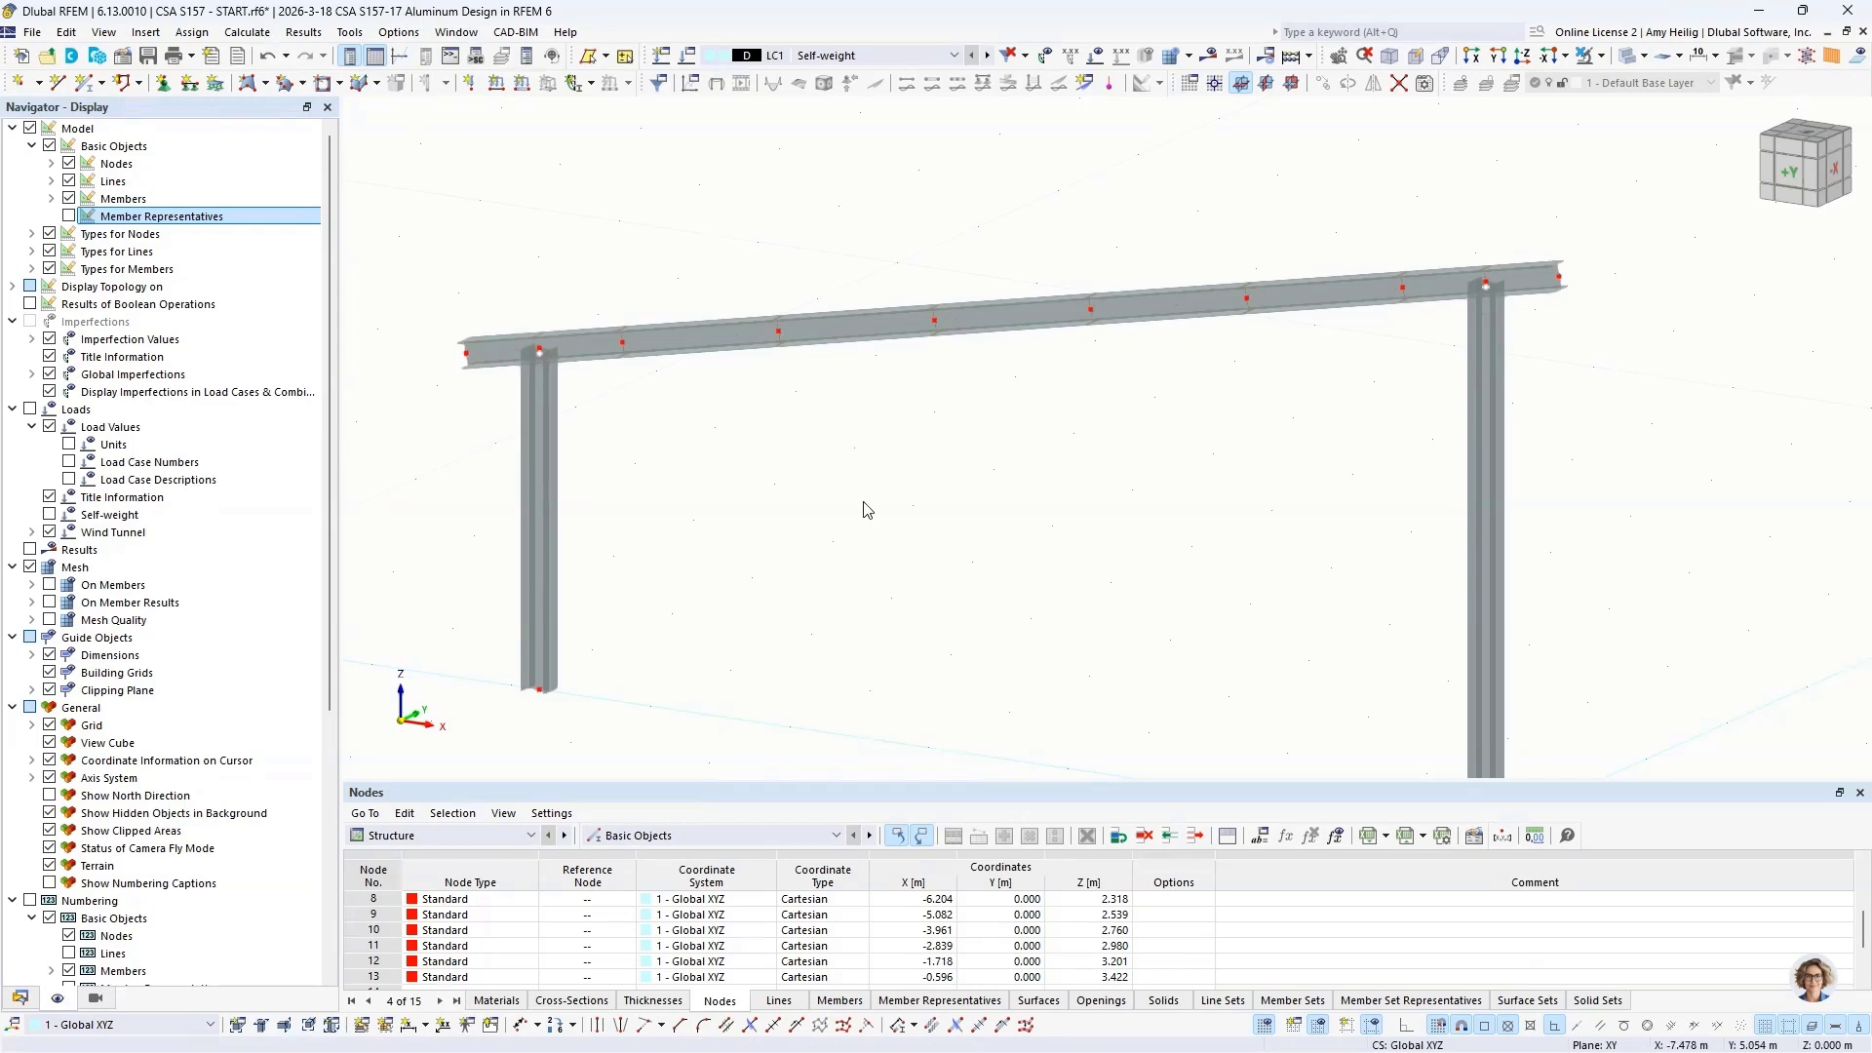
Step: Create a member set of type Continuous Members from all the segments of the sloped beam
{"action": "middle_click_drag", "start_coordinate": [966, 539], "coordinate": [995, 489]}
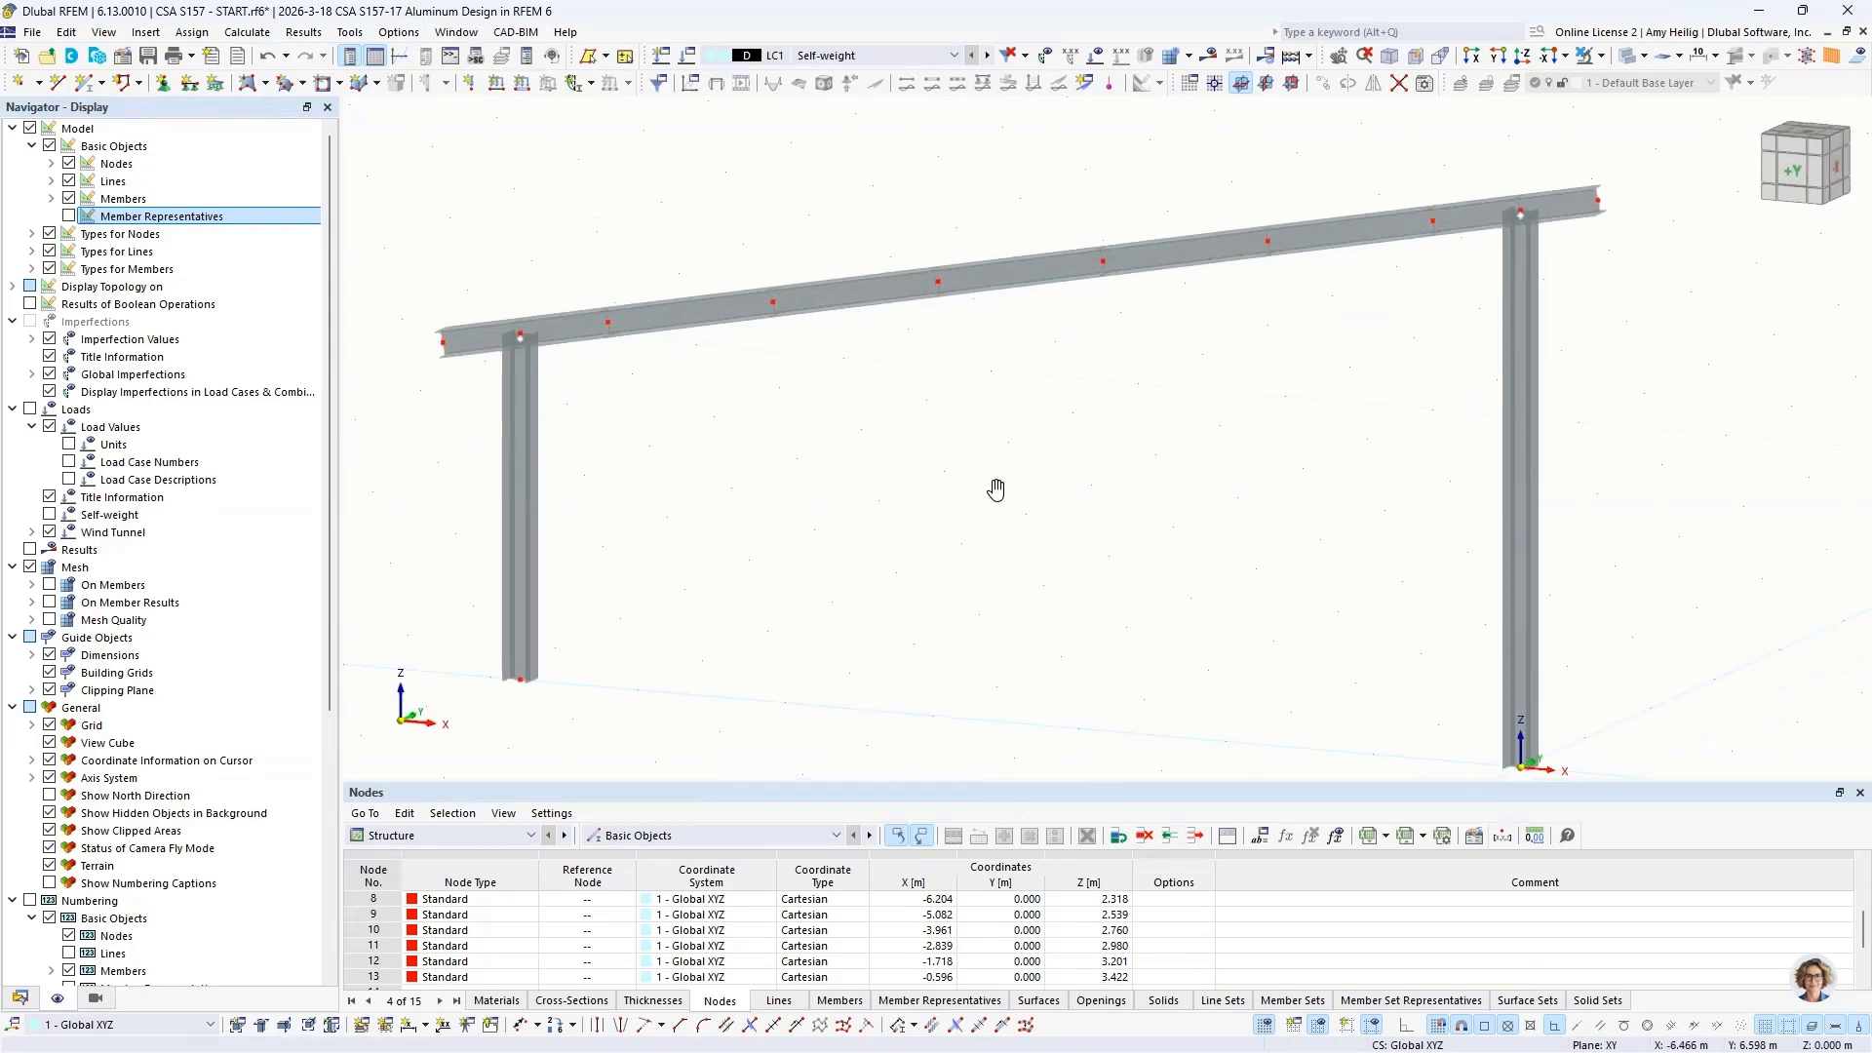
{"action": "scroll", "coordinate": [999, 497], "scroll_direction": "down", "scroll_amount": 1}
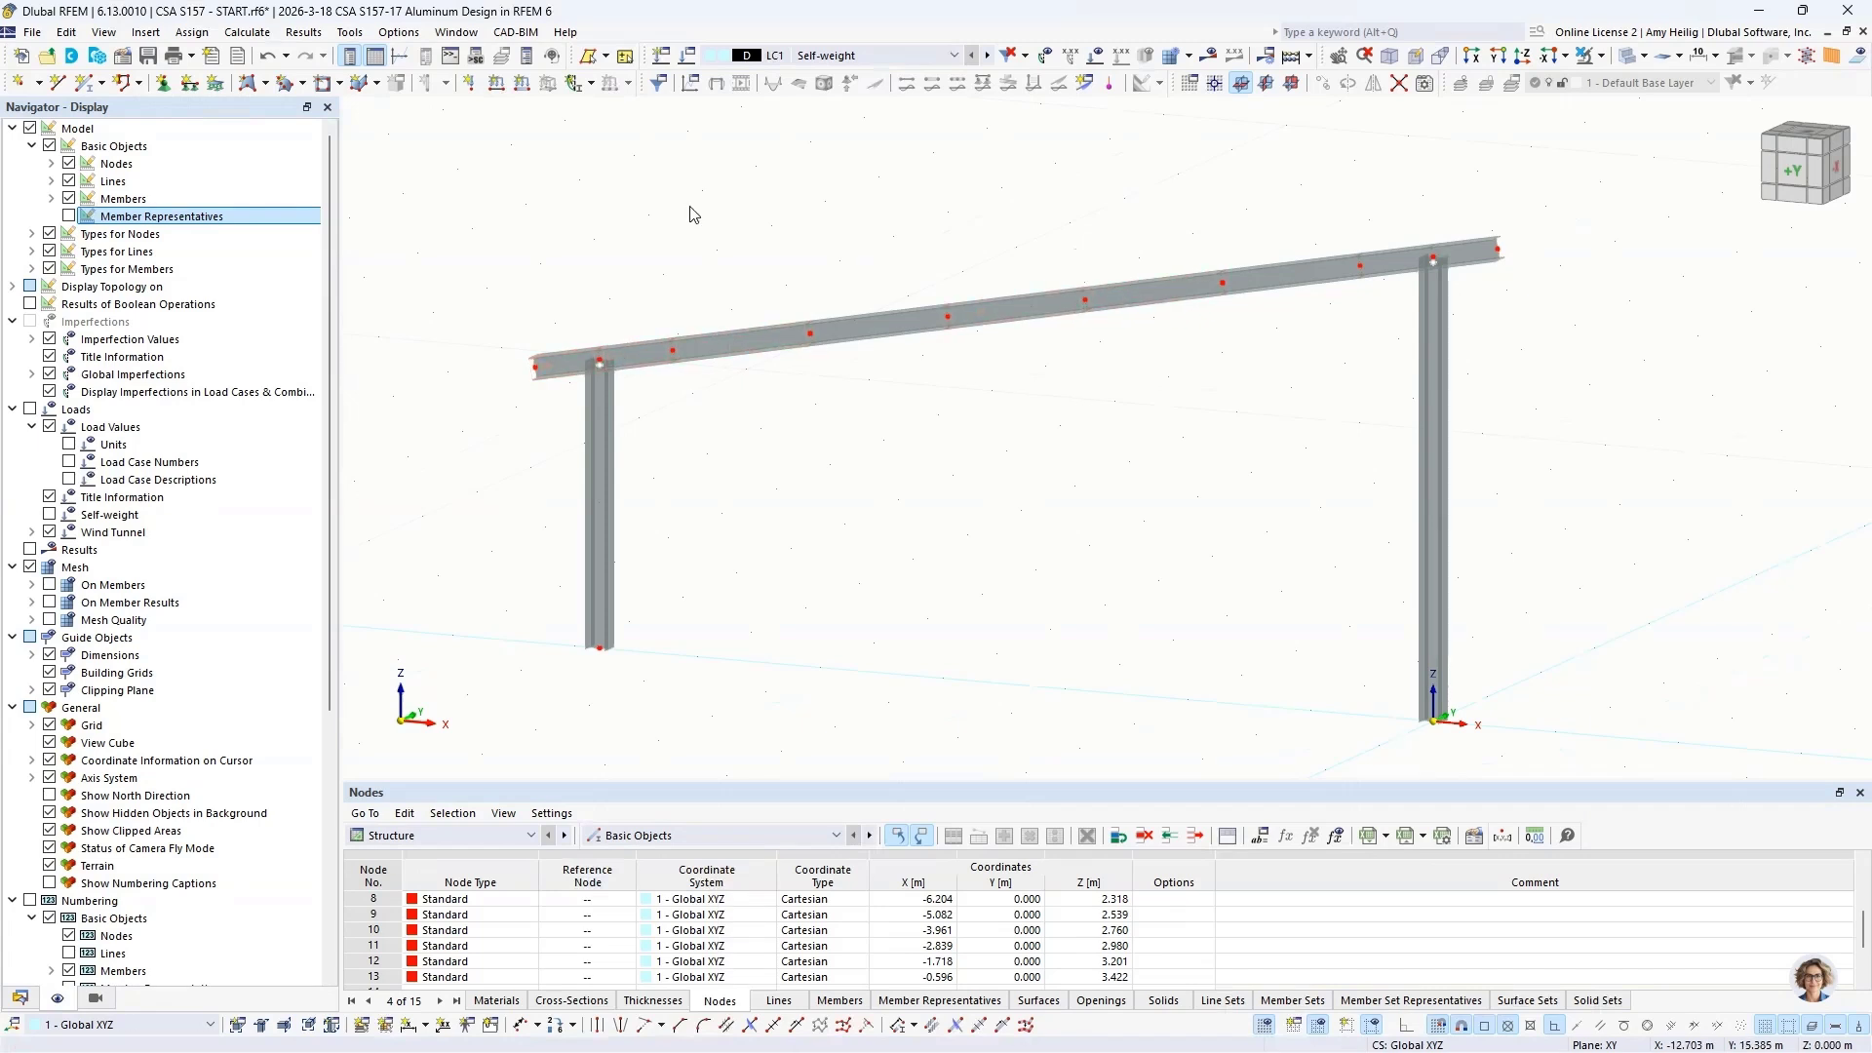
{"action": "left_click_drag", "start_coordinate": [441, 155], "coordinate": [1578, 425]}
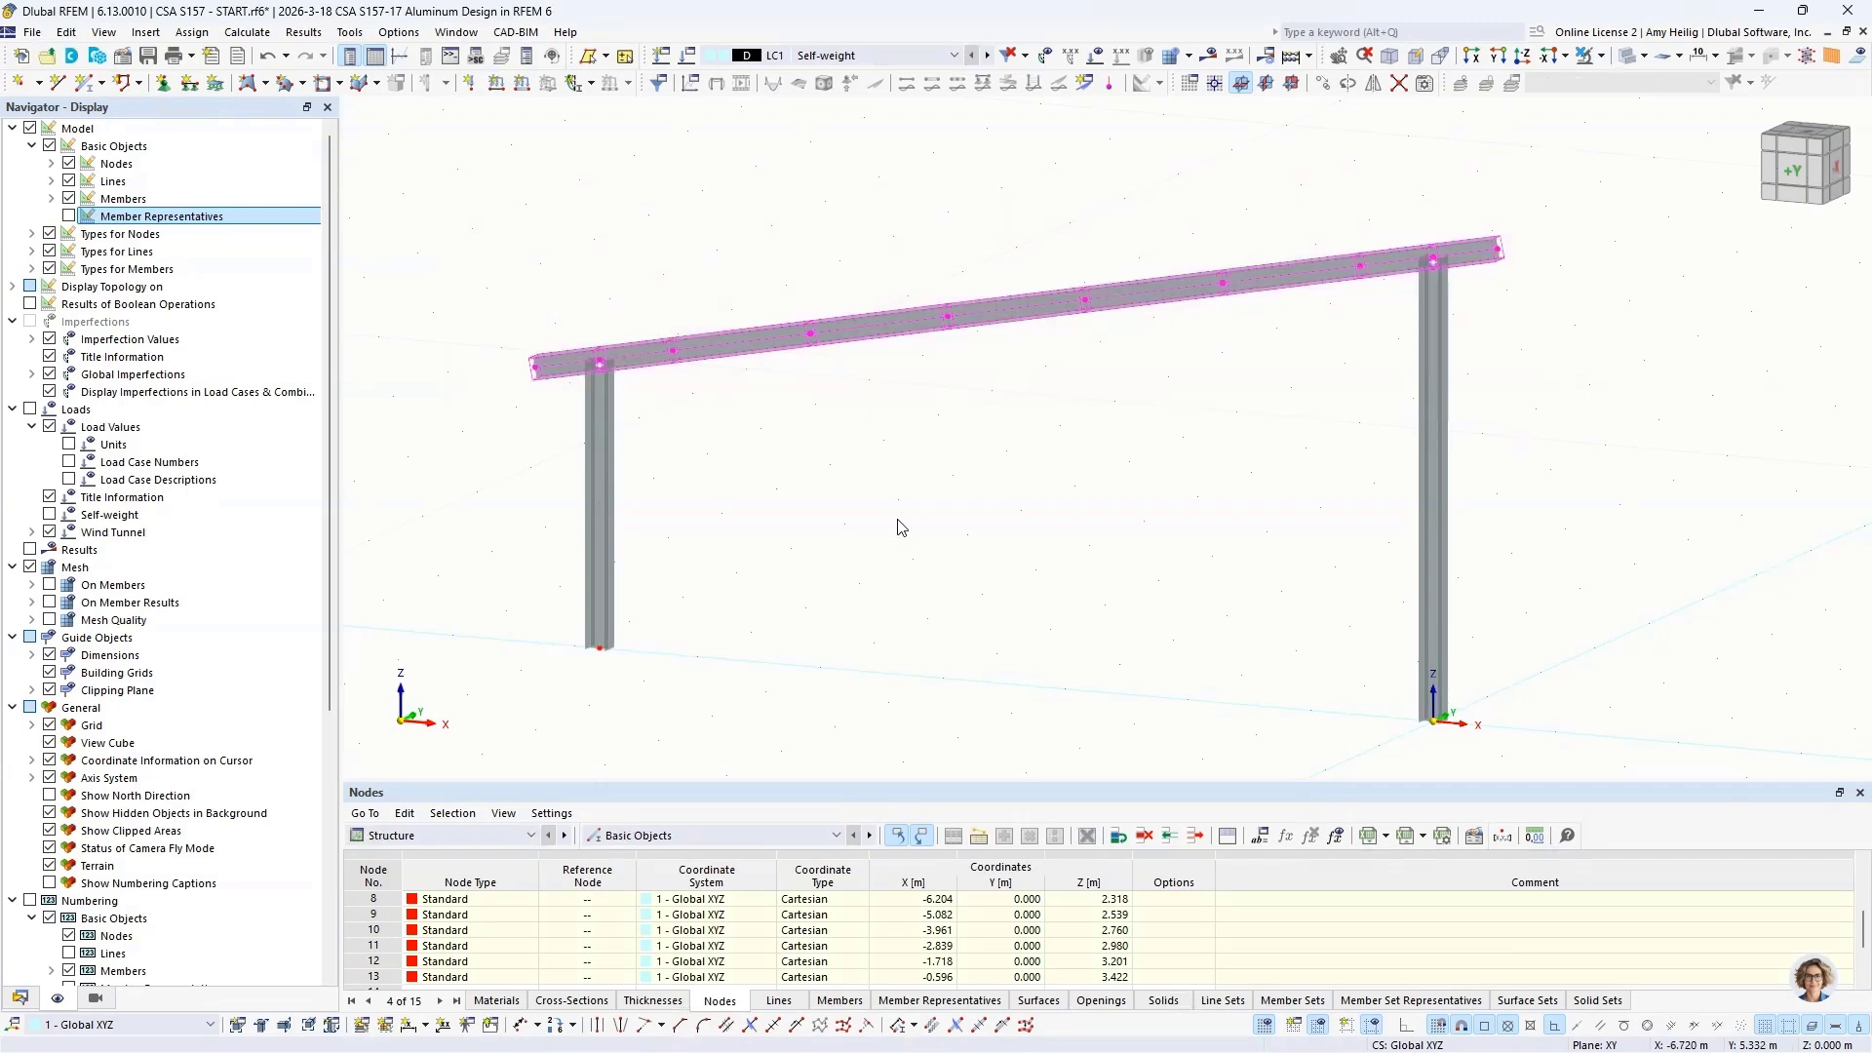
{"action": "right_click", "coordinate": [880, 326]}
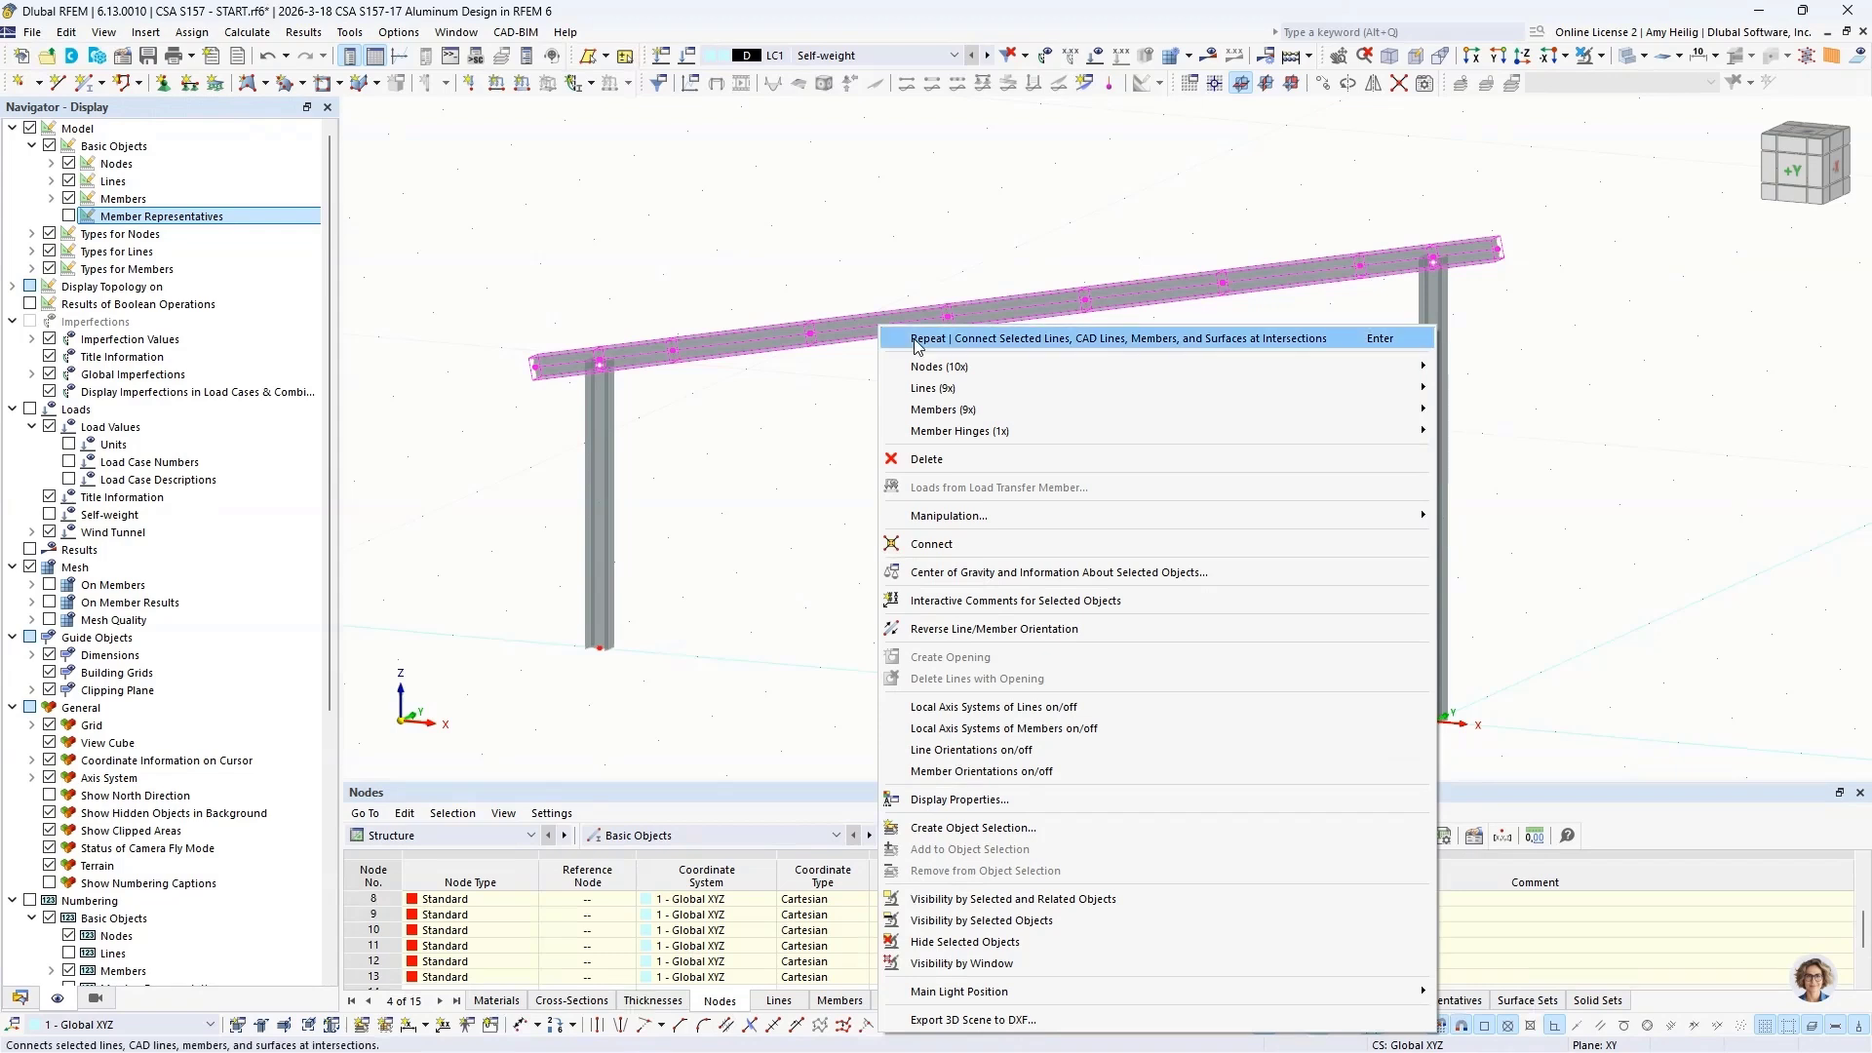
{"action": "mouse_move", "coordinate": [978, 414]}
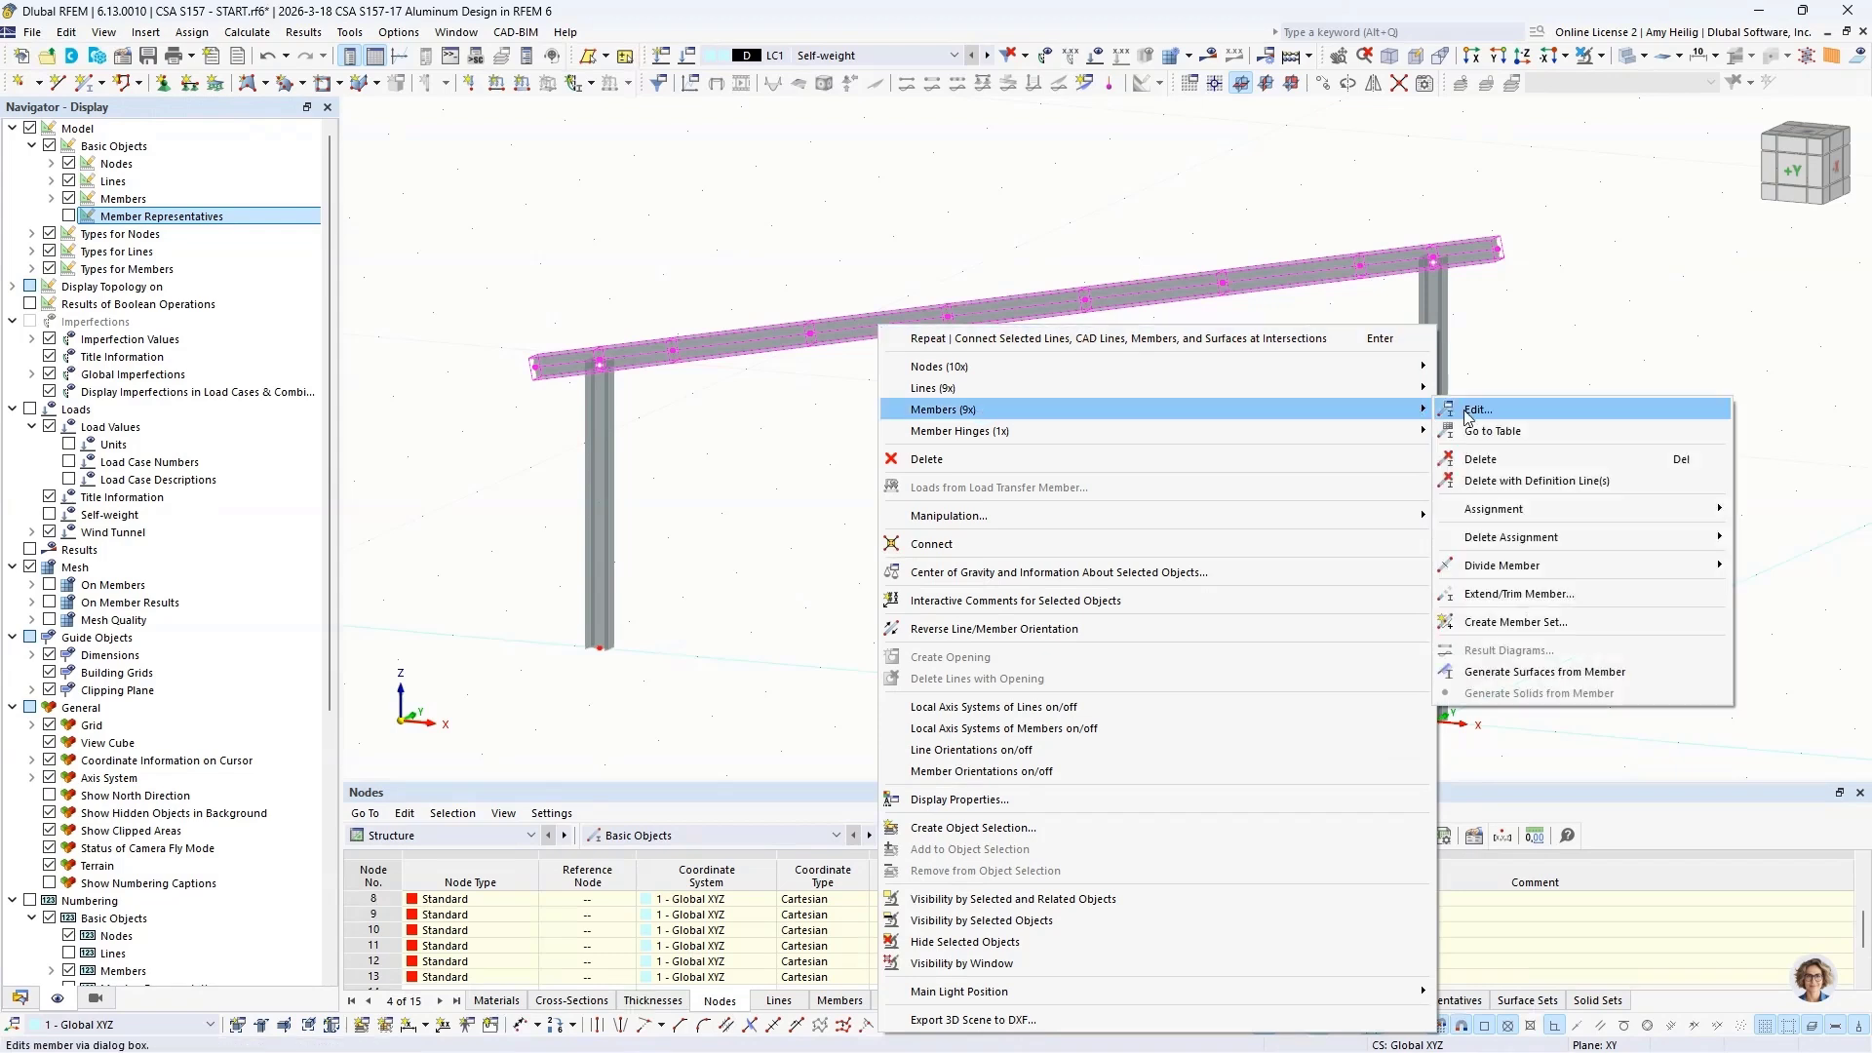
{"action": "left_click", "coordinate": [1484, 623]}
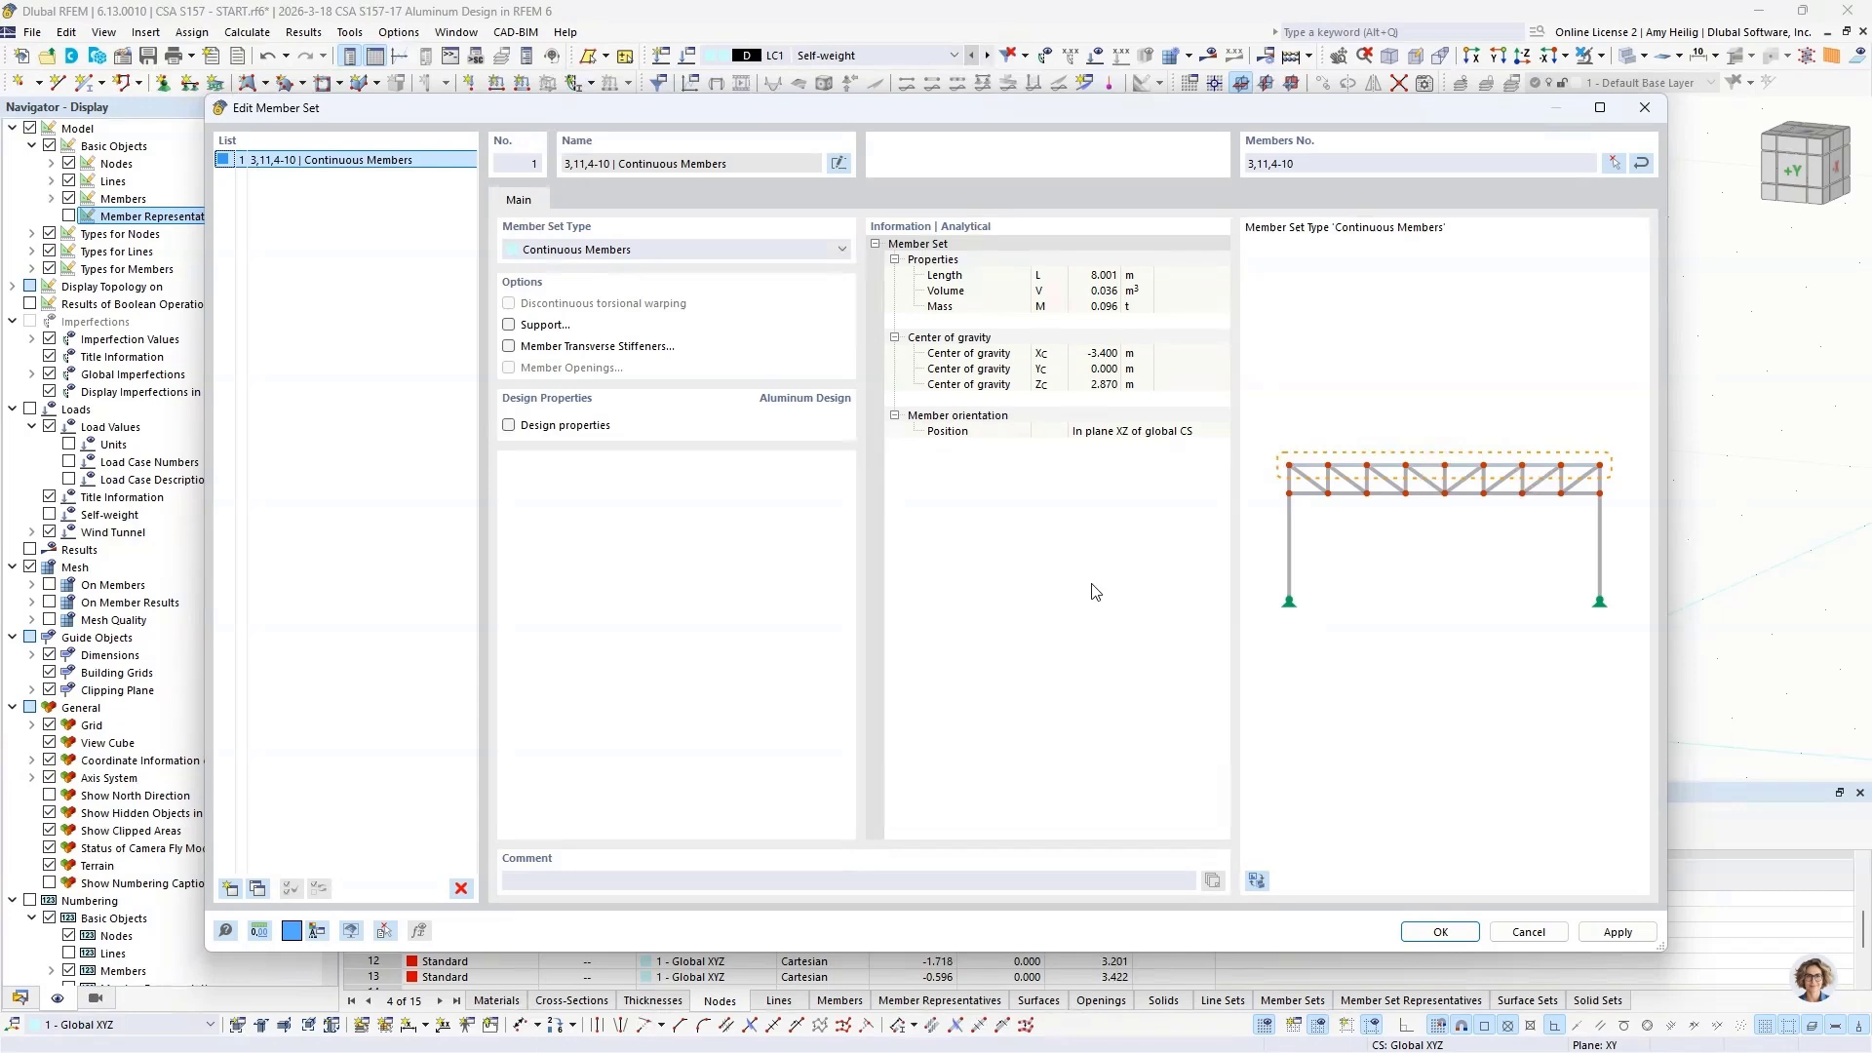
{"action": "left_click", "coordinate": [1414, 935]}
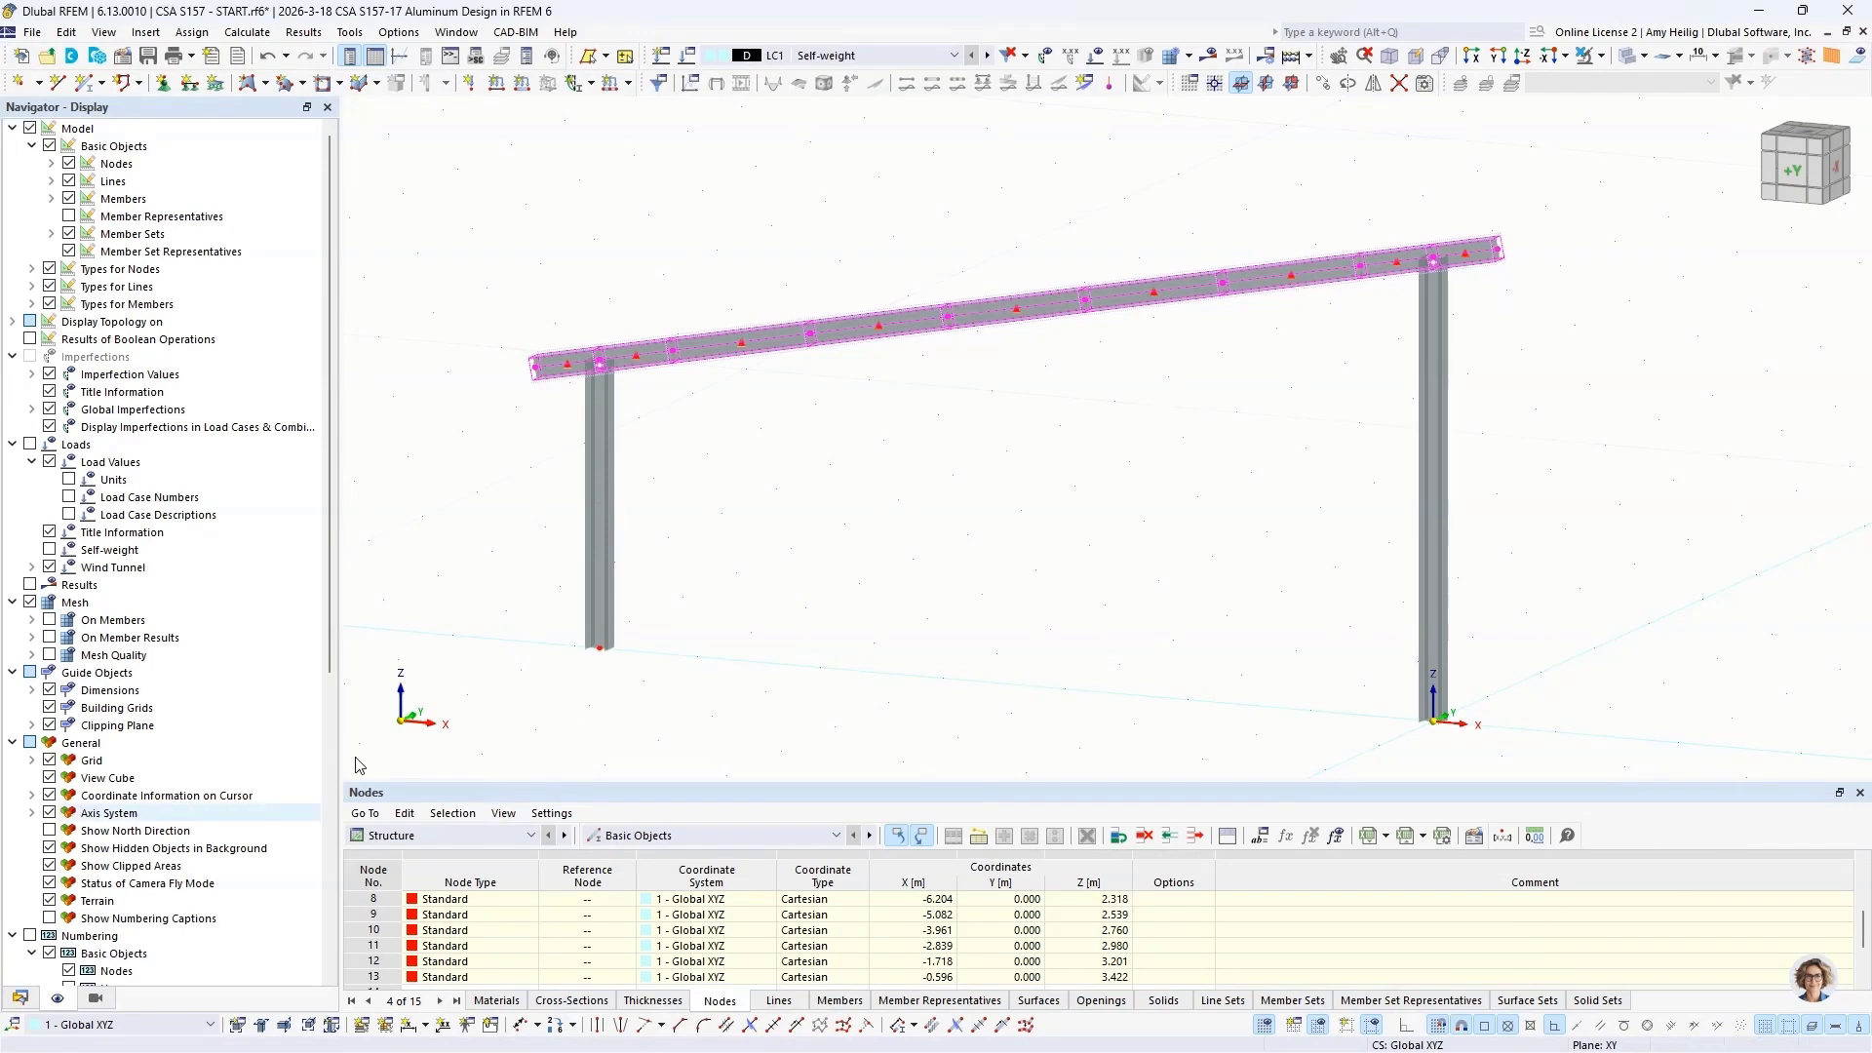
Step: Hide the member set representatives in the model display, return to the model data tree, and clear the selection
{"action": "left_click", "coordinate": [68, 250]}
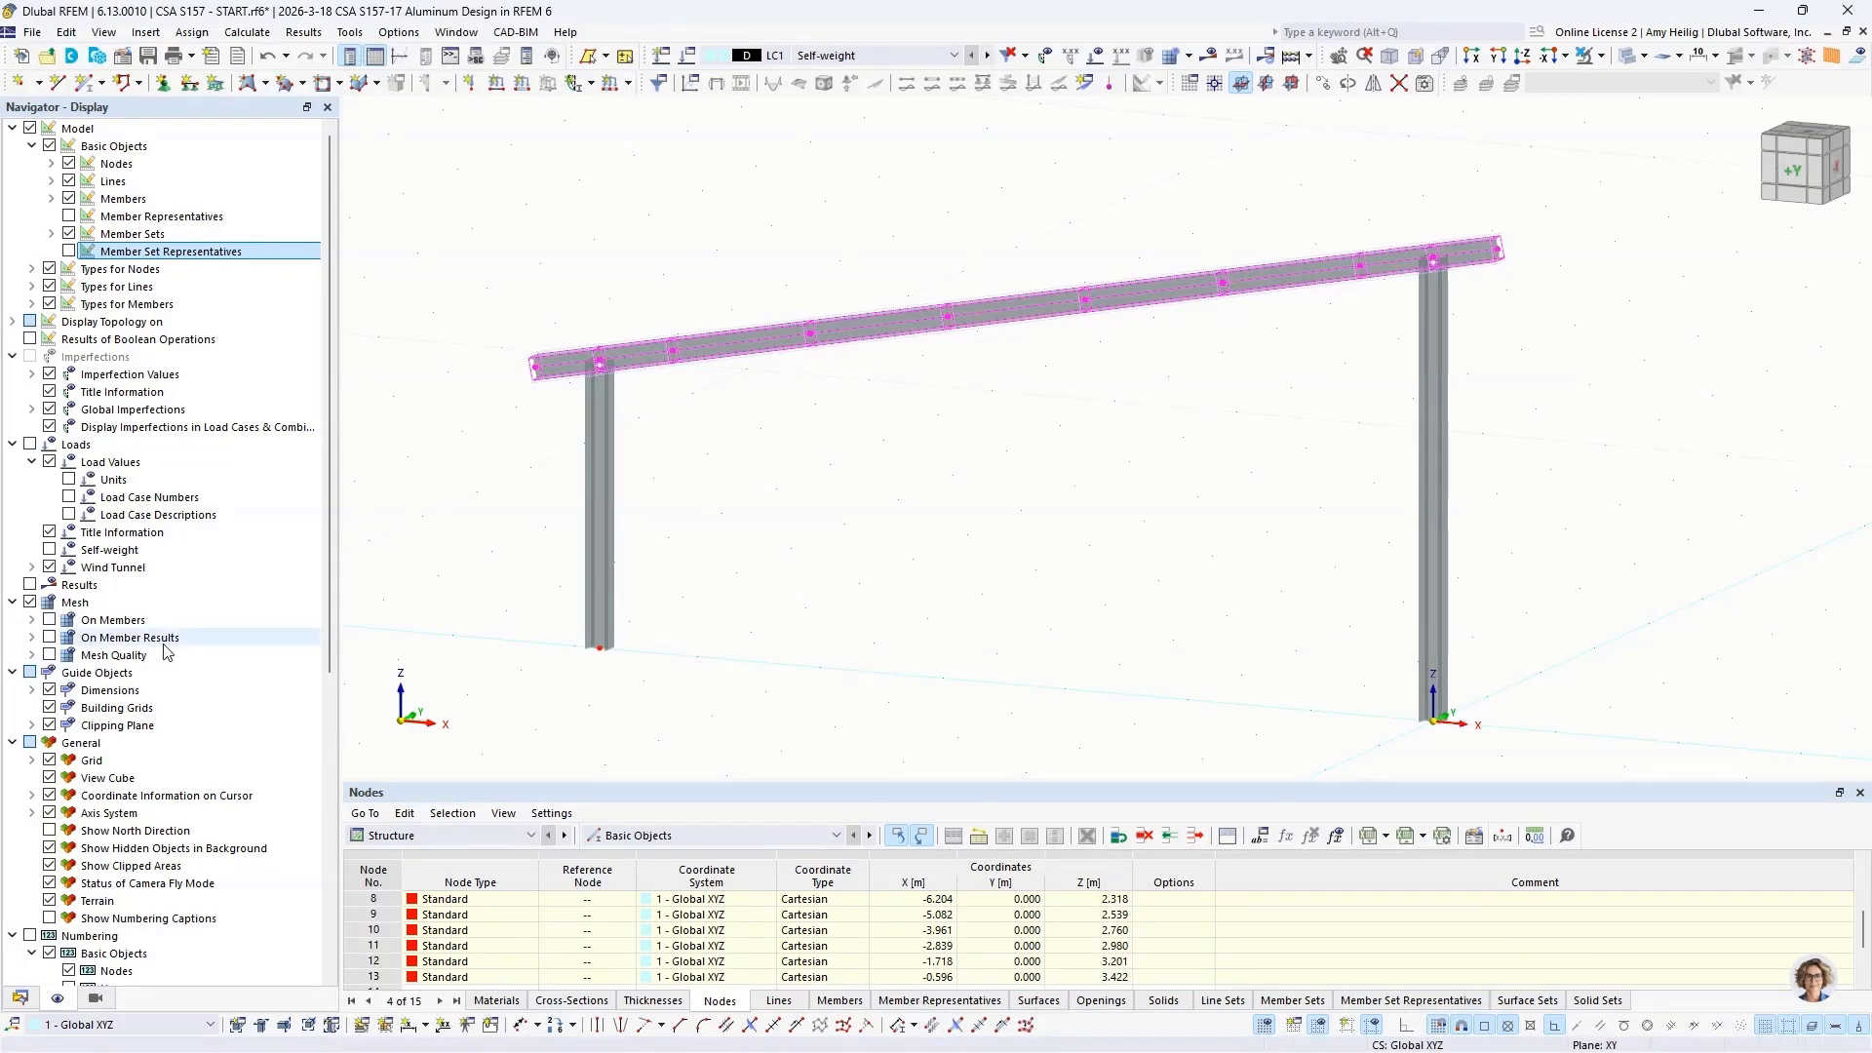
{"action": "left_click", "coordinate": [20, 997]}
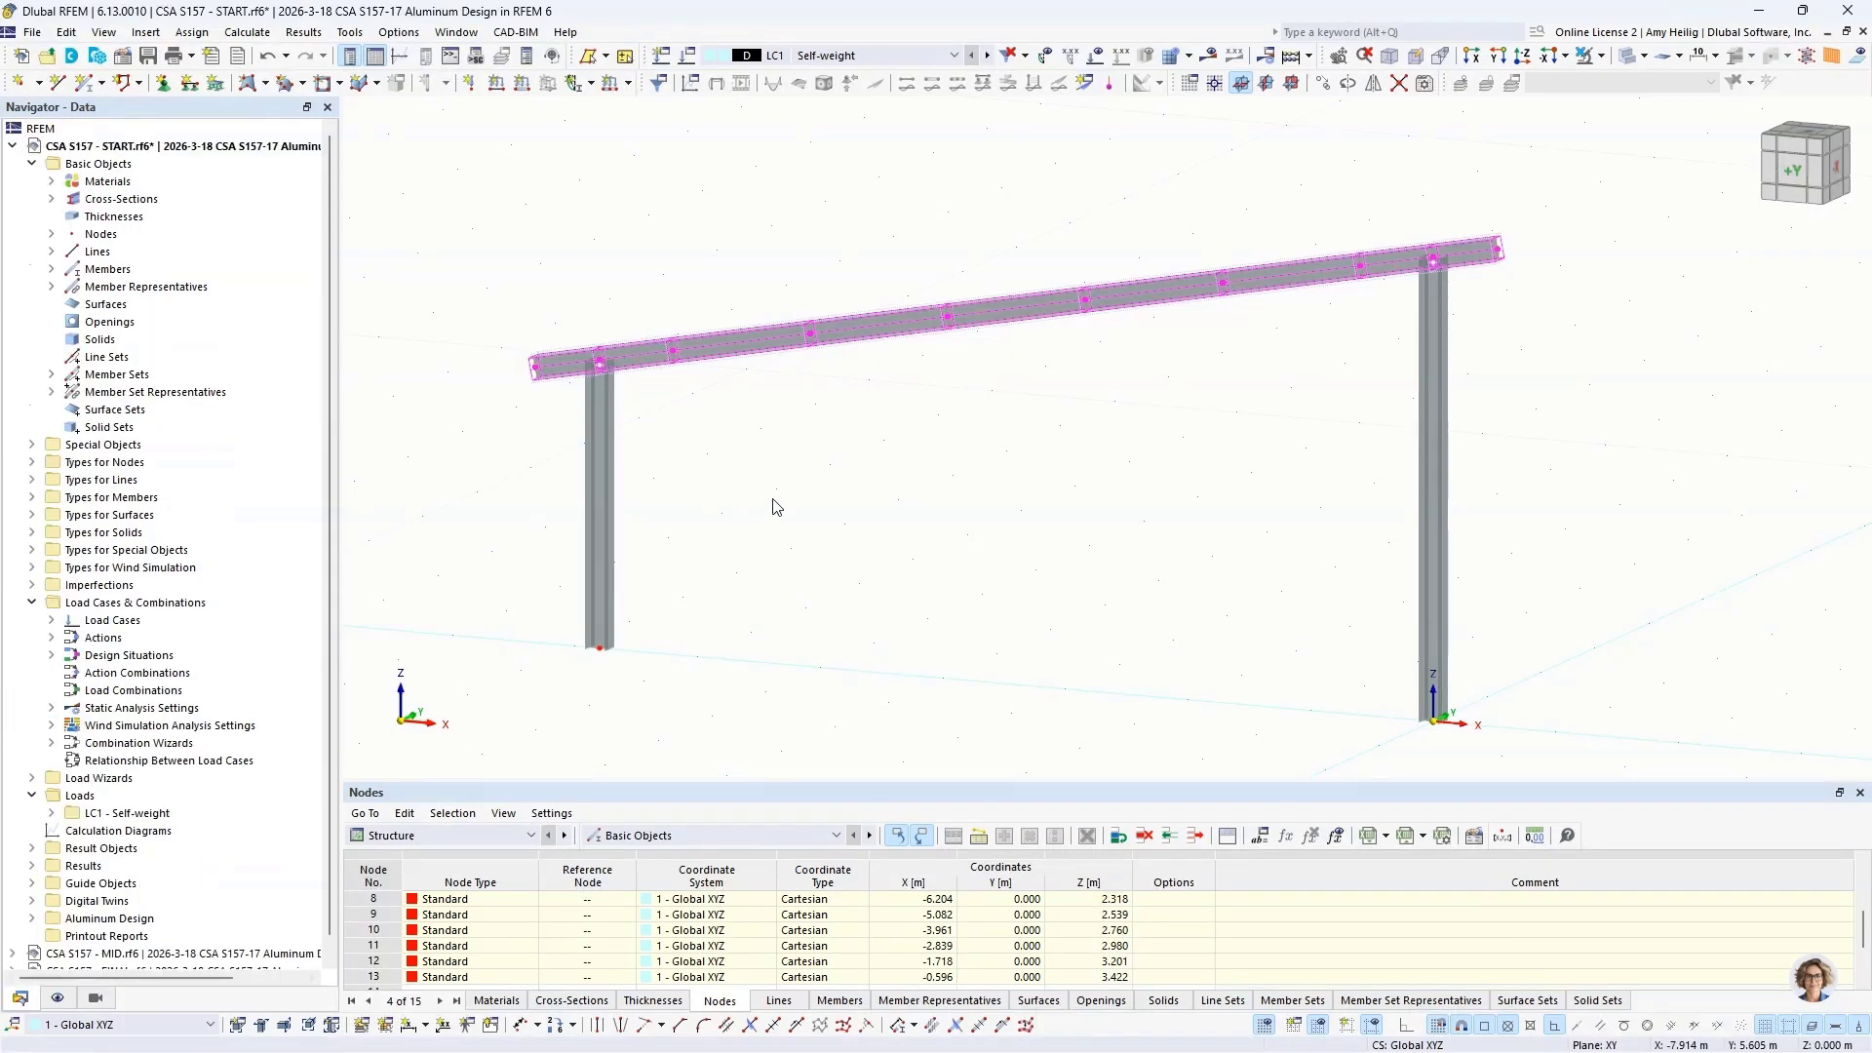
{"action": "left_click", "coordinate": [871, 520]}
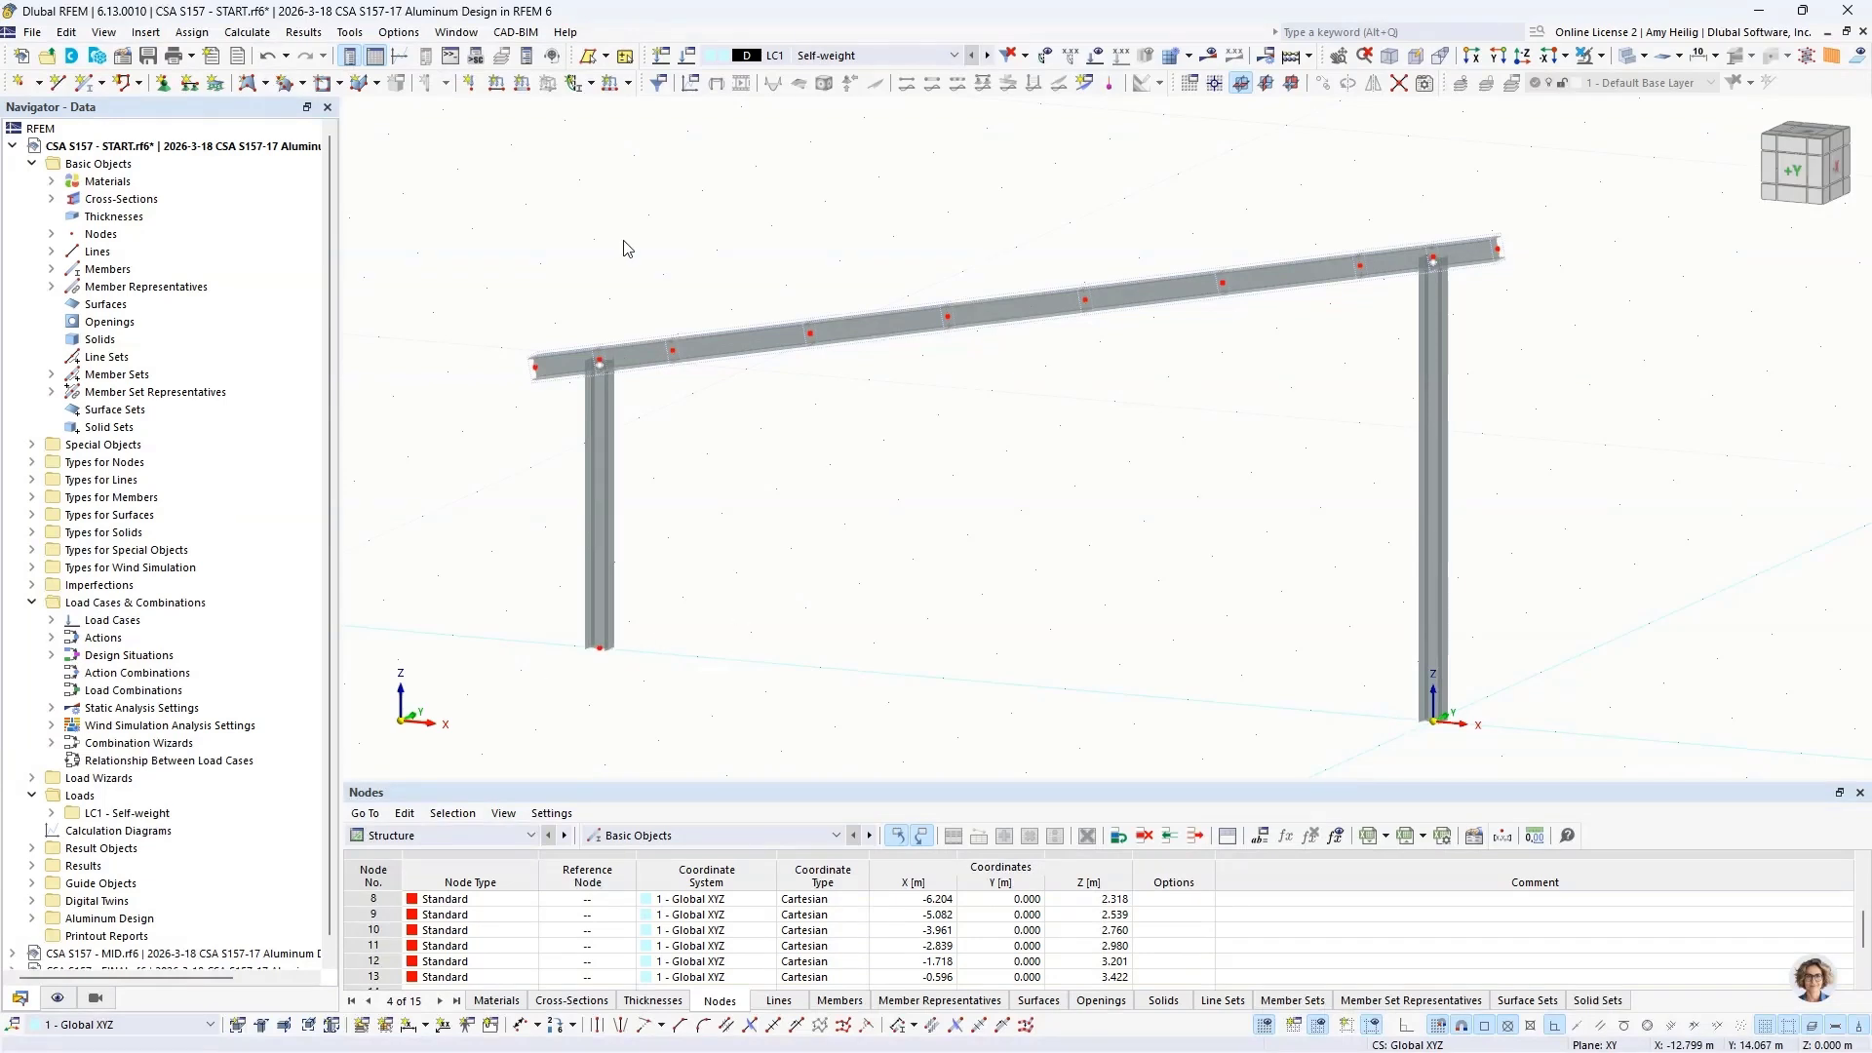
Step: Set up a new single beam member with the I 170/170/9/9/6/0/H cross-section and existing hinge 1 assigned at member end j
{"action": "left_click", "coordinate": [102, 84]}
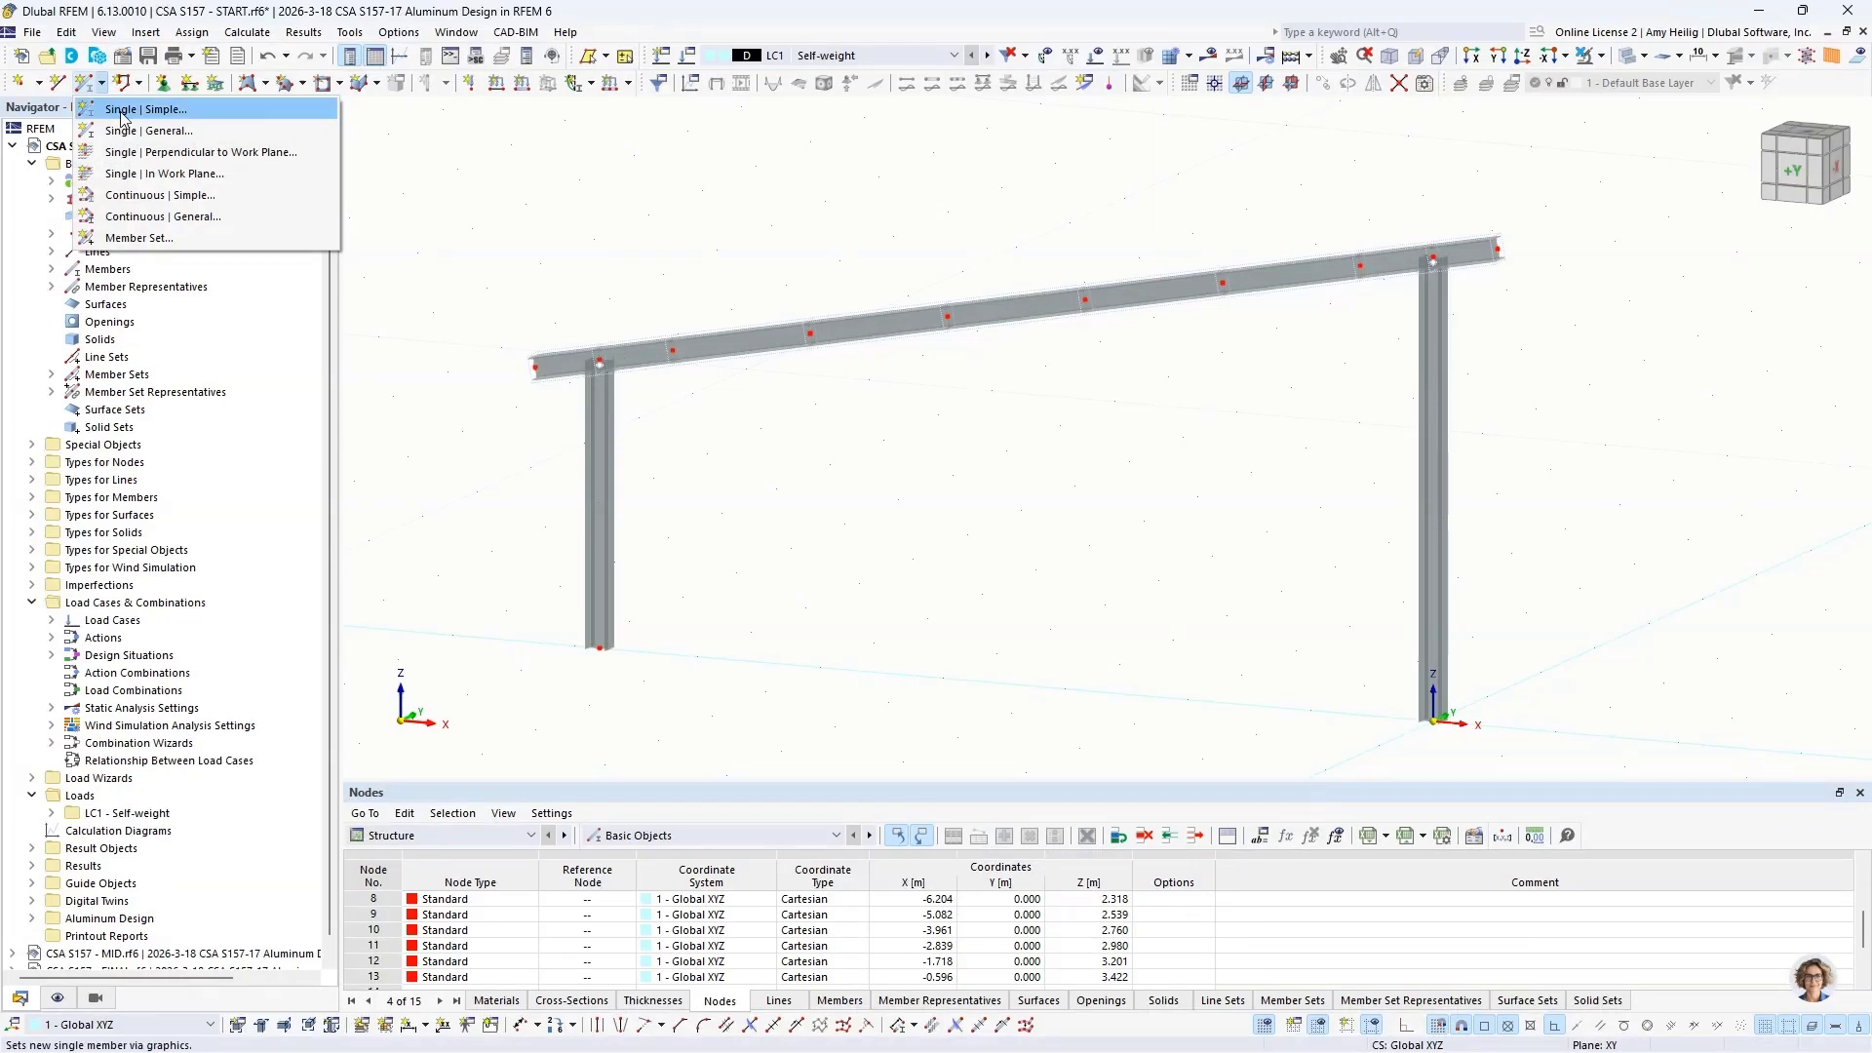
{"action": "left_click", "coordinate": [122, 118]}
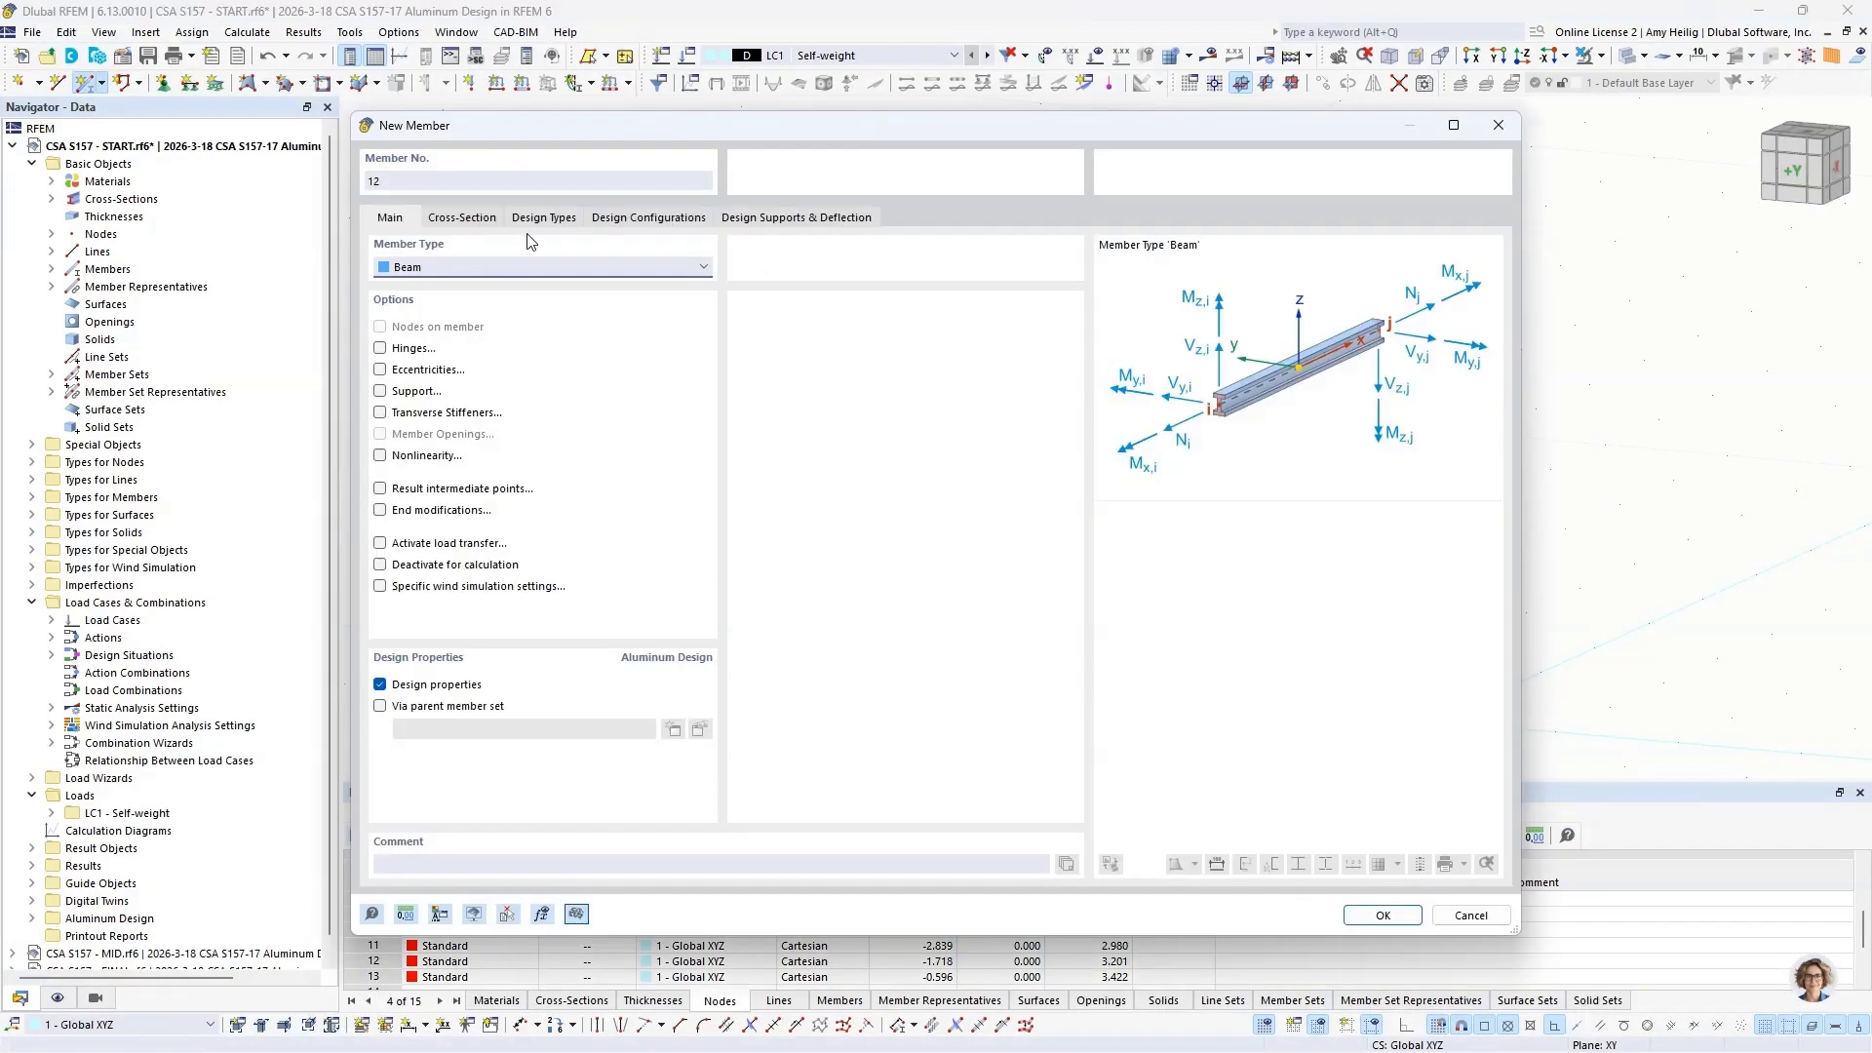
{"action": "left_click", "coordinate": [380, 349]}
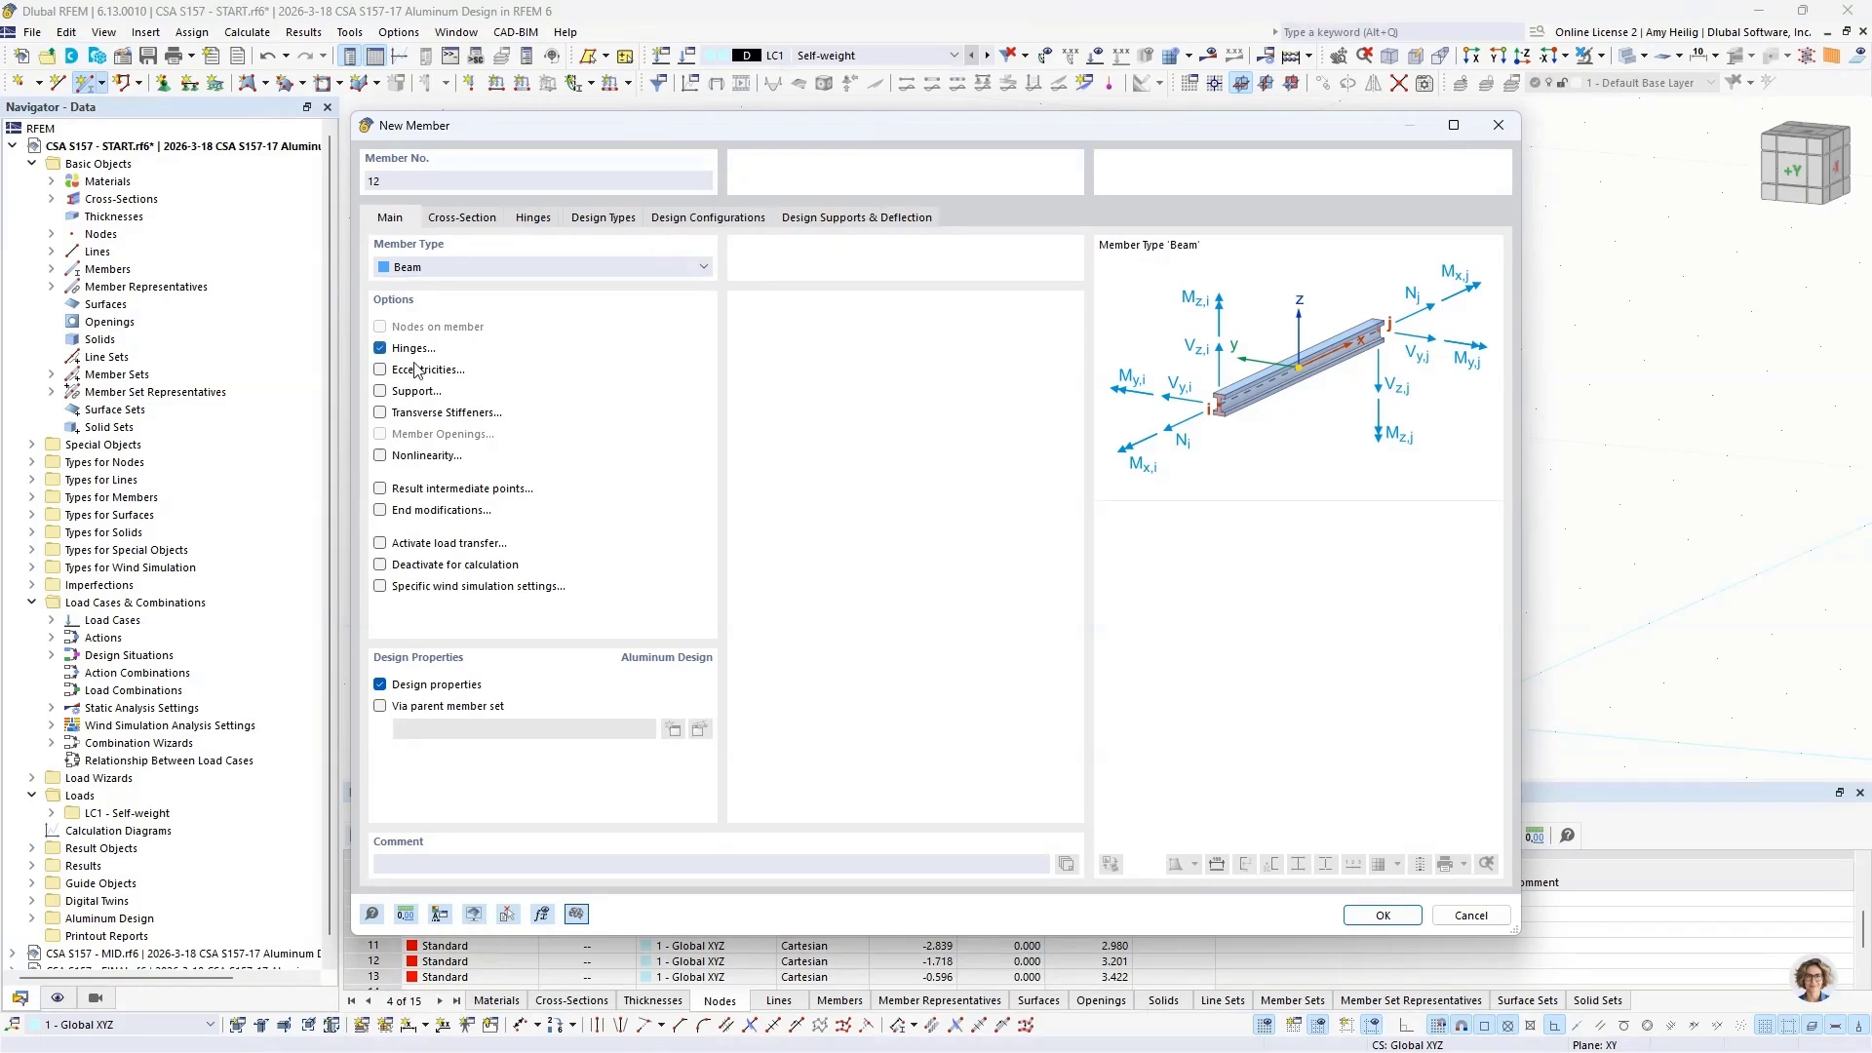
{"action": "left_click", "coordinate": [452, 222]}
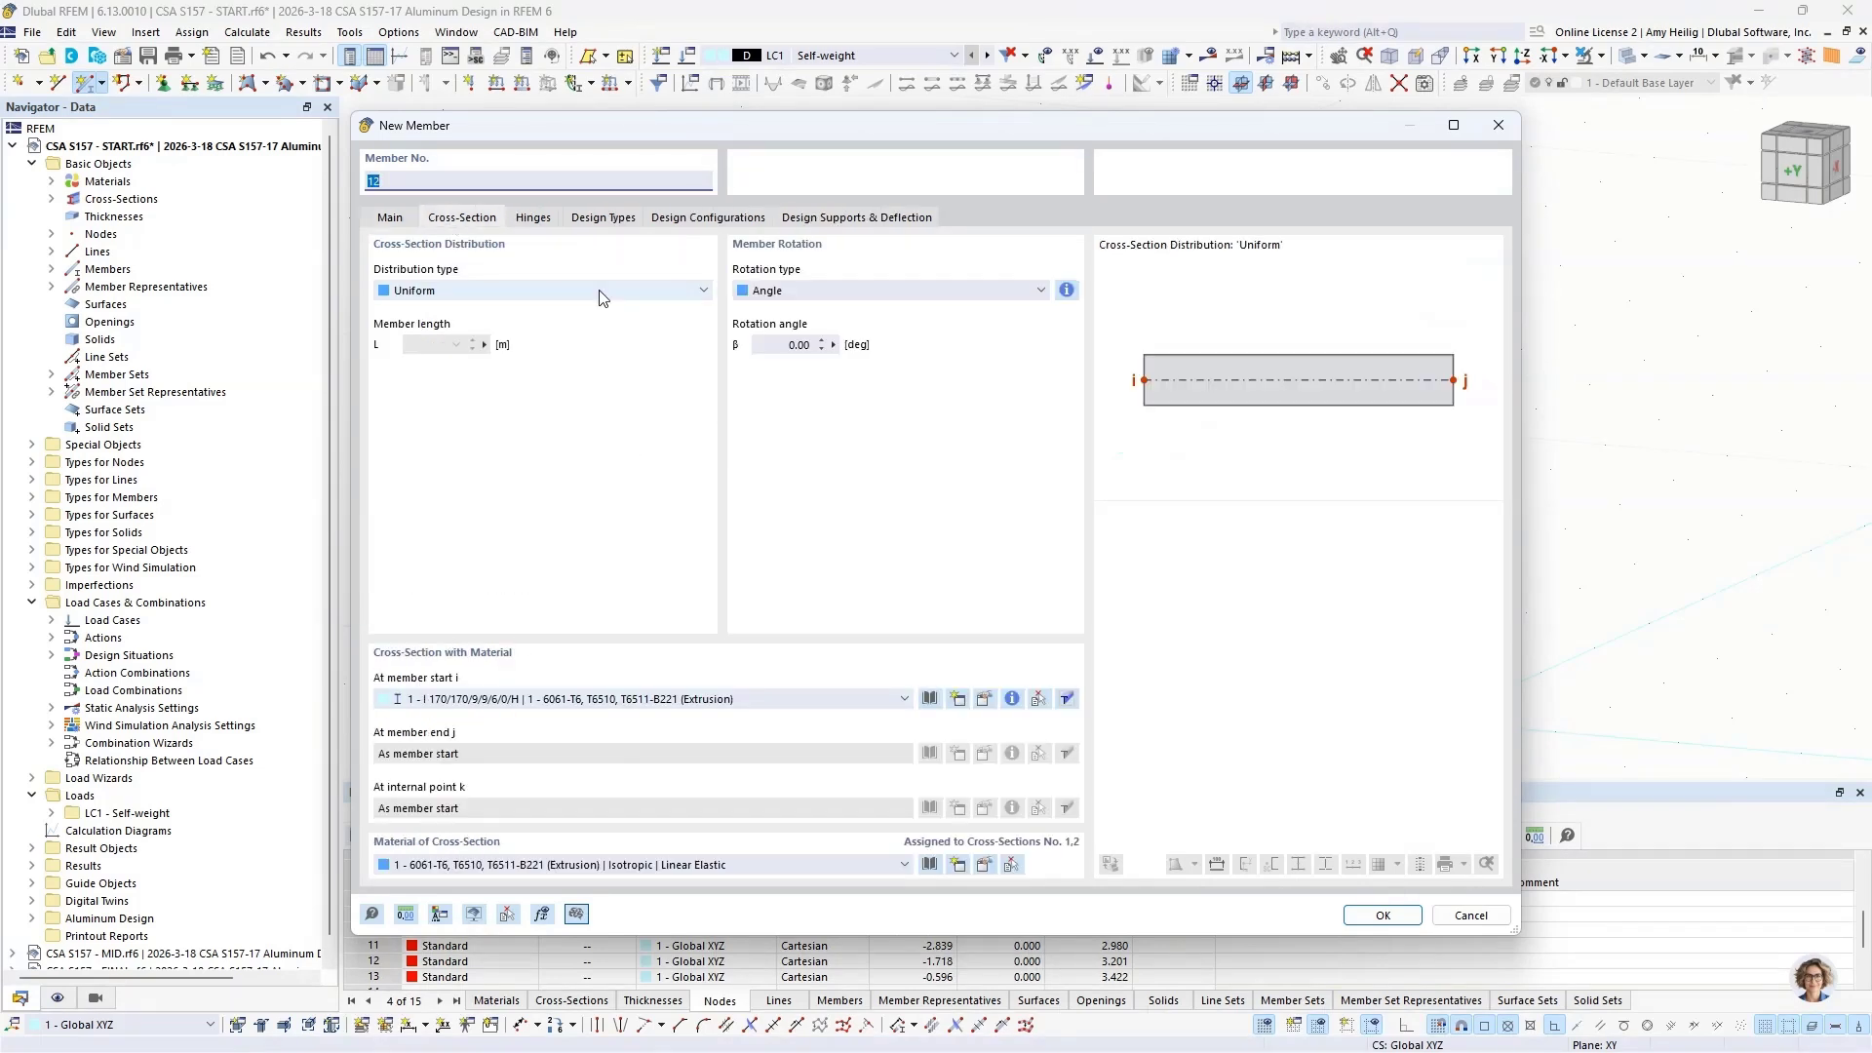
{"action": "left_click", "coordinate": [542, 218]}
{"action": "left_click", "coordinate": [560, 346]}
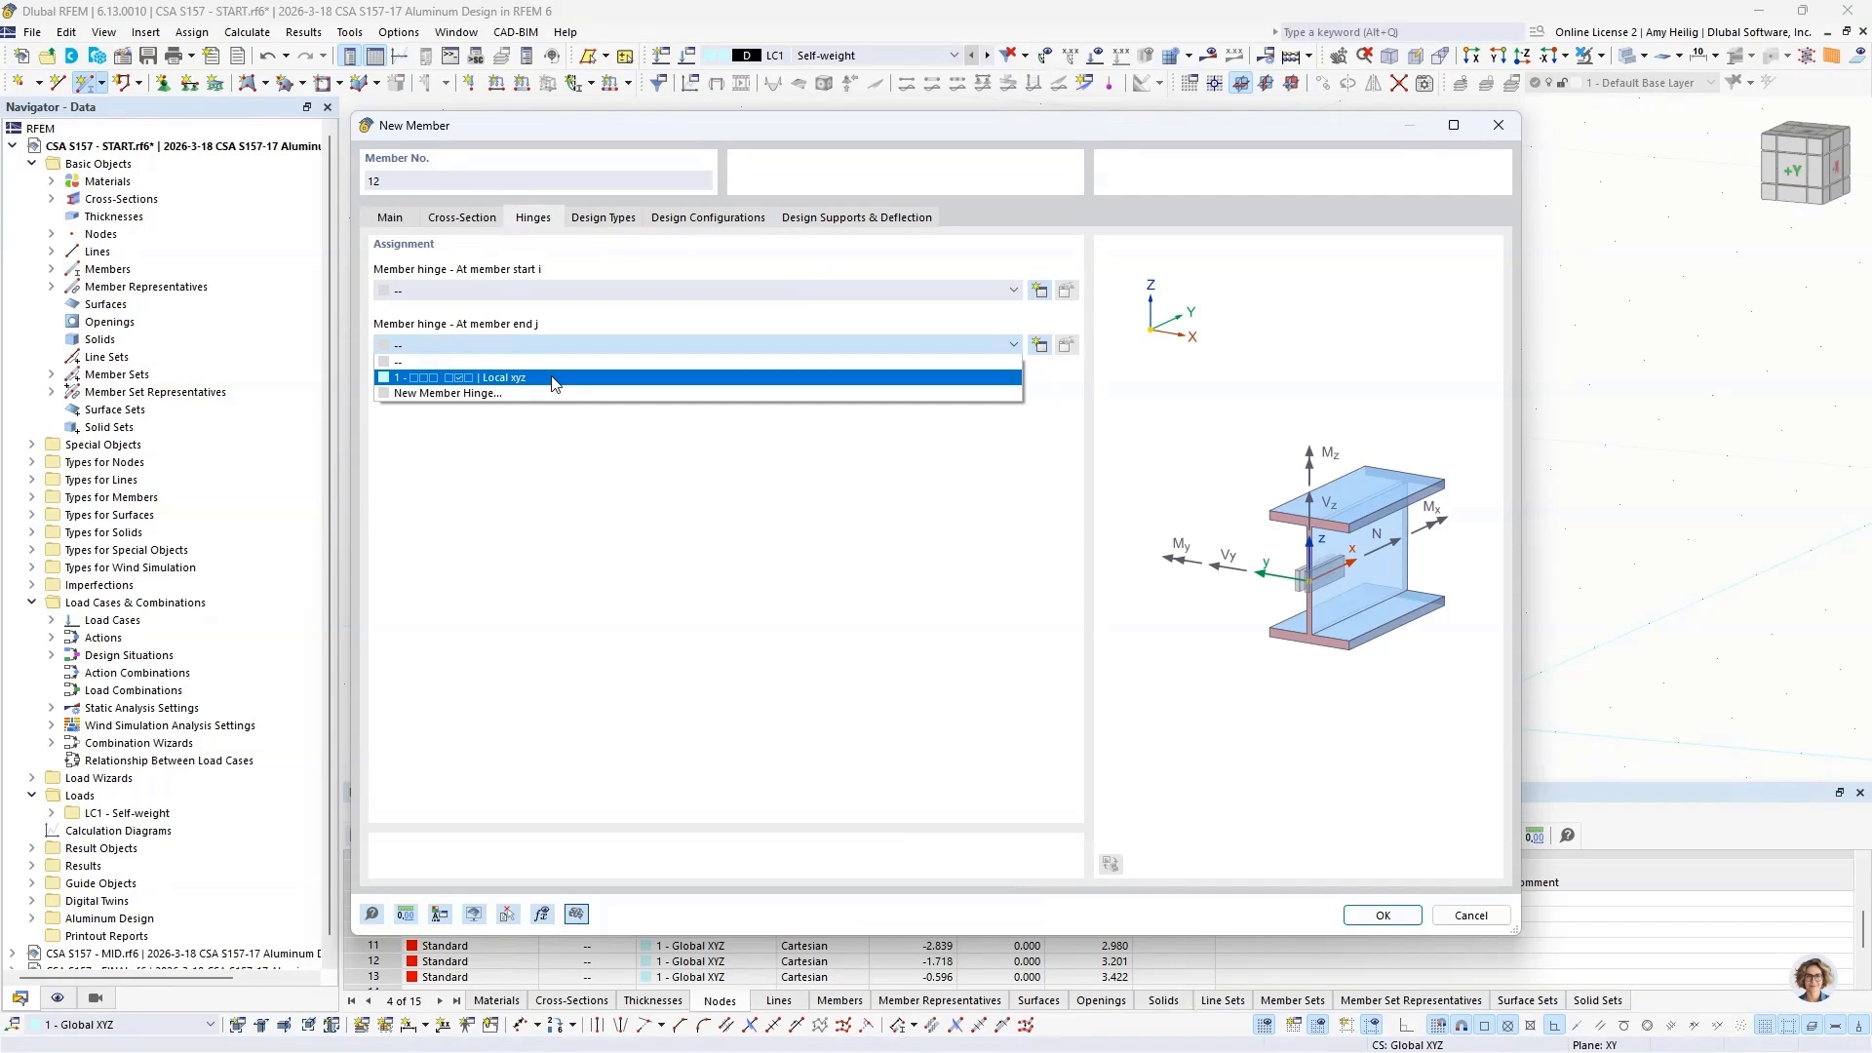
{"action": "left_click", "coordinate": [554, 380]}
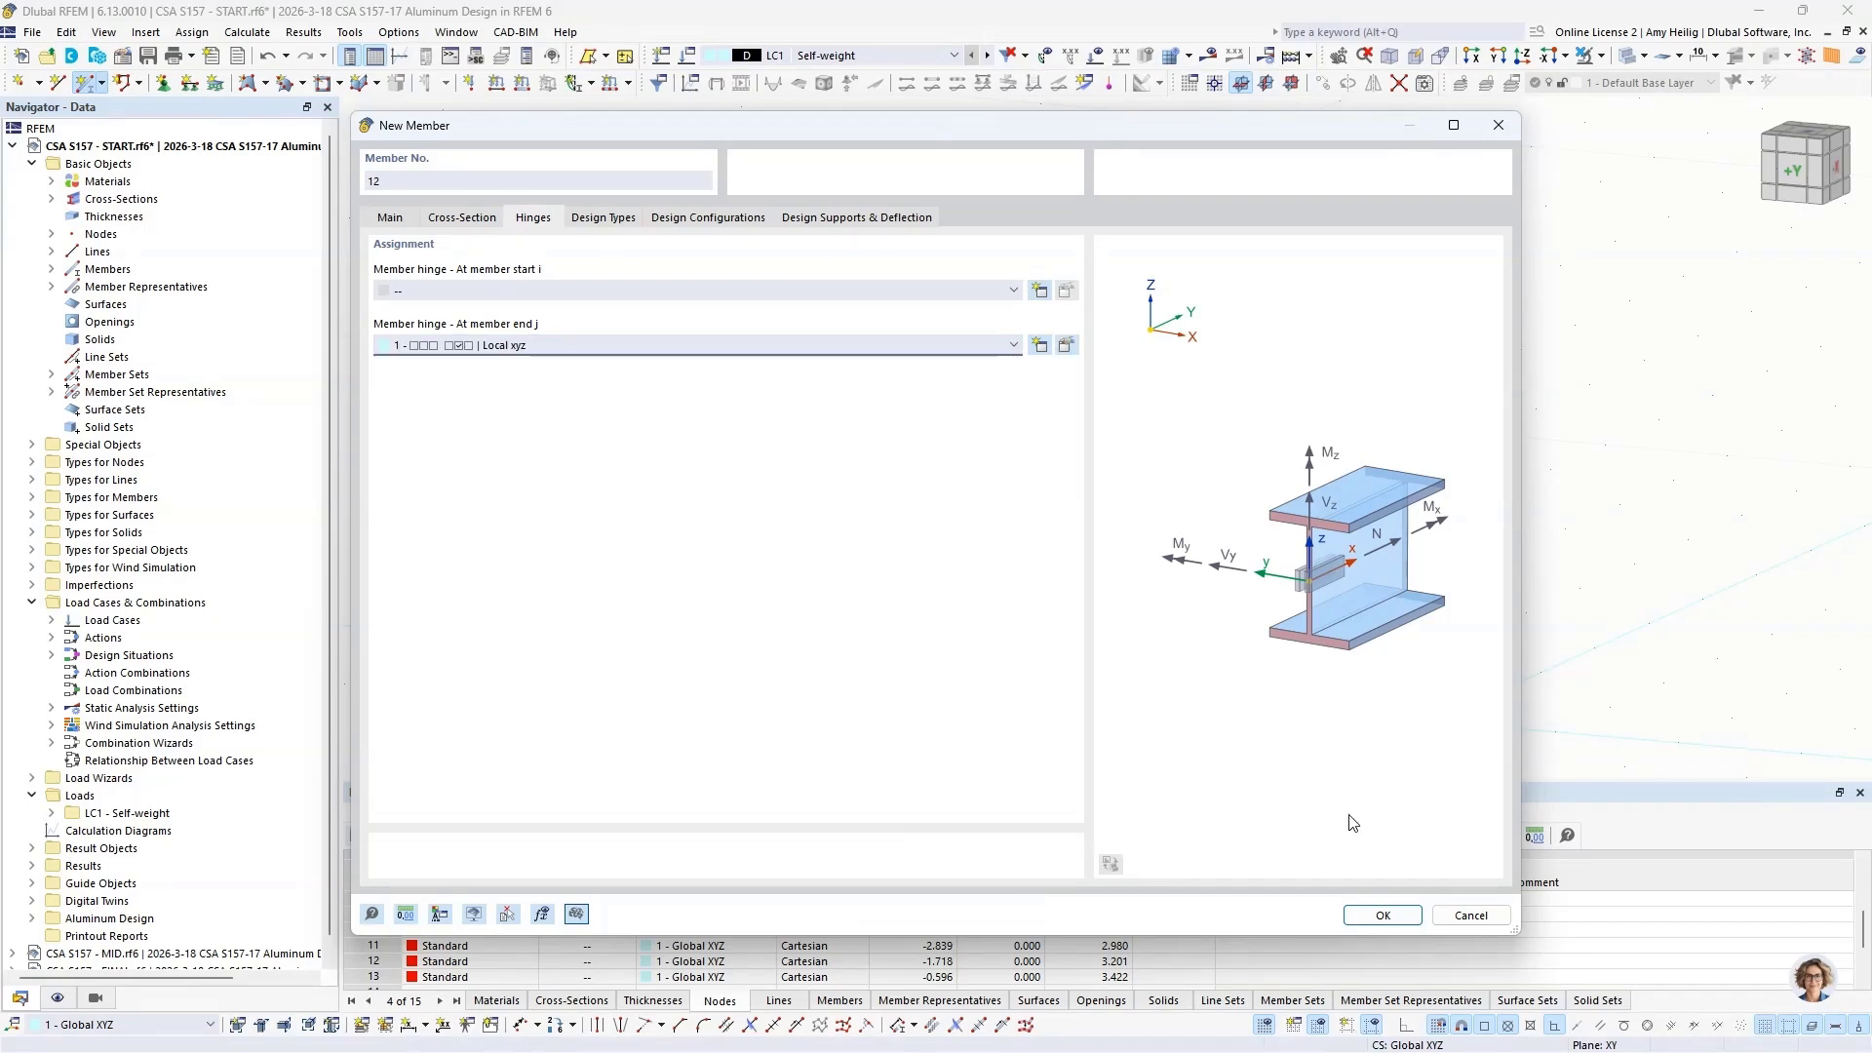
{"action": "left_click", "coordinate": [1380, 915]}
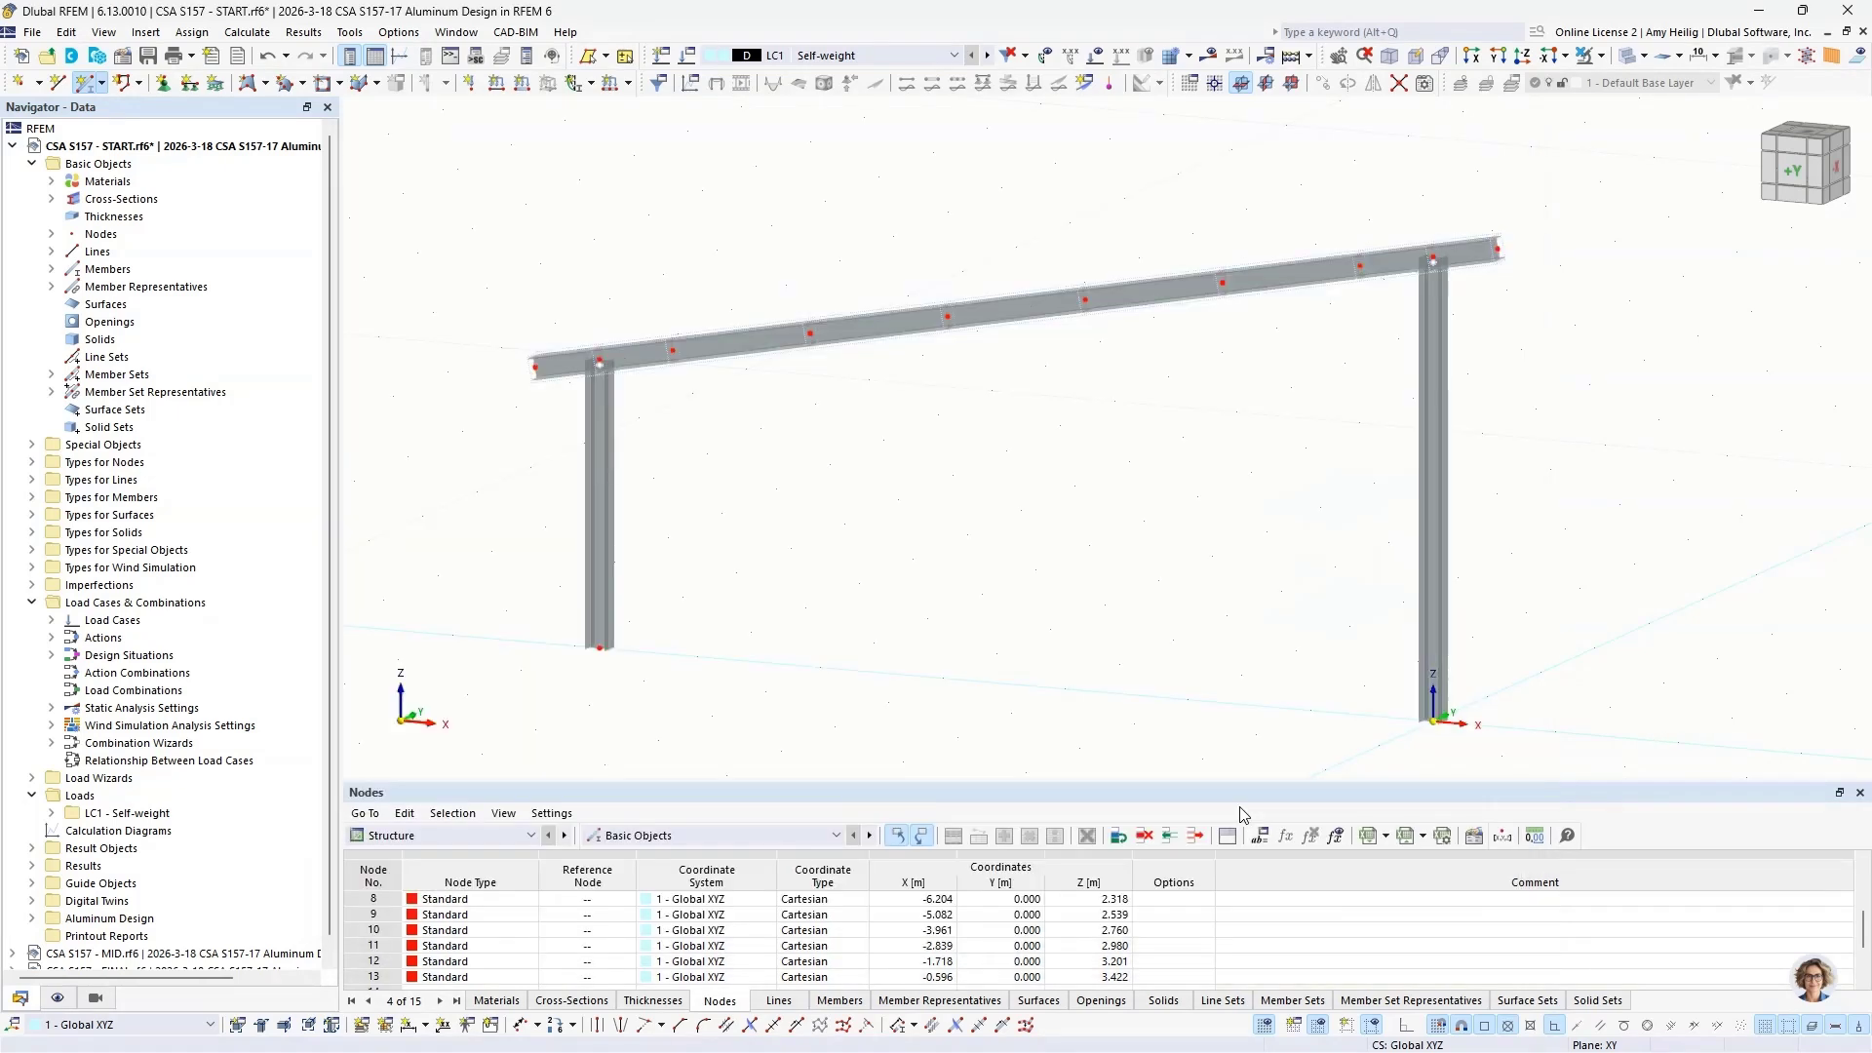
Step: Place two diagonal braces, from the short column's base to beam node 10 and from the tall column's base to beam node 11
{"action": "left_click", "coordinate": [600, 646]}
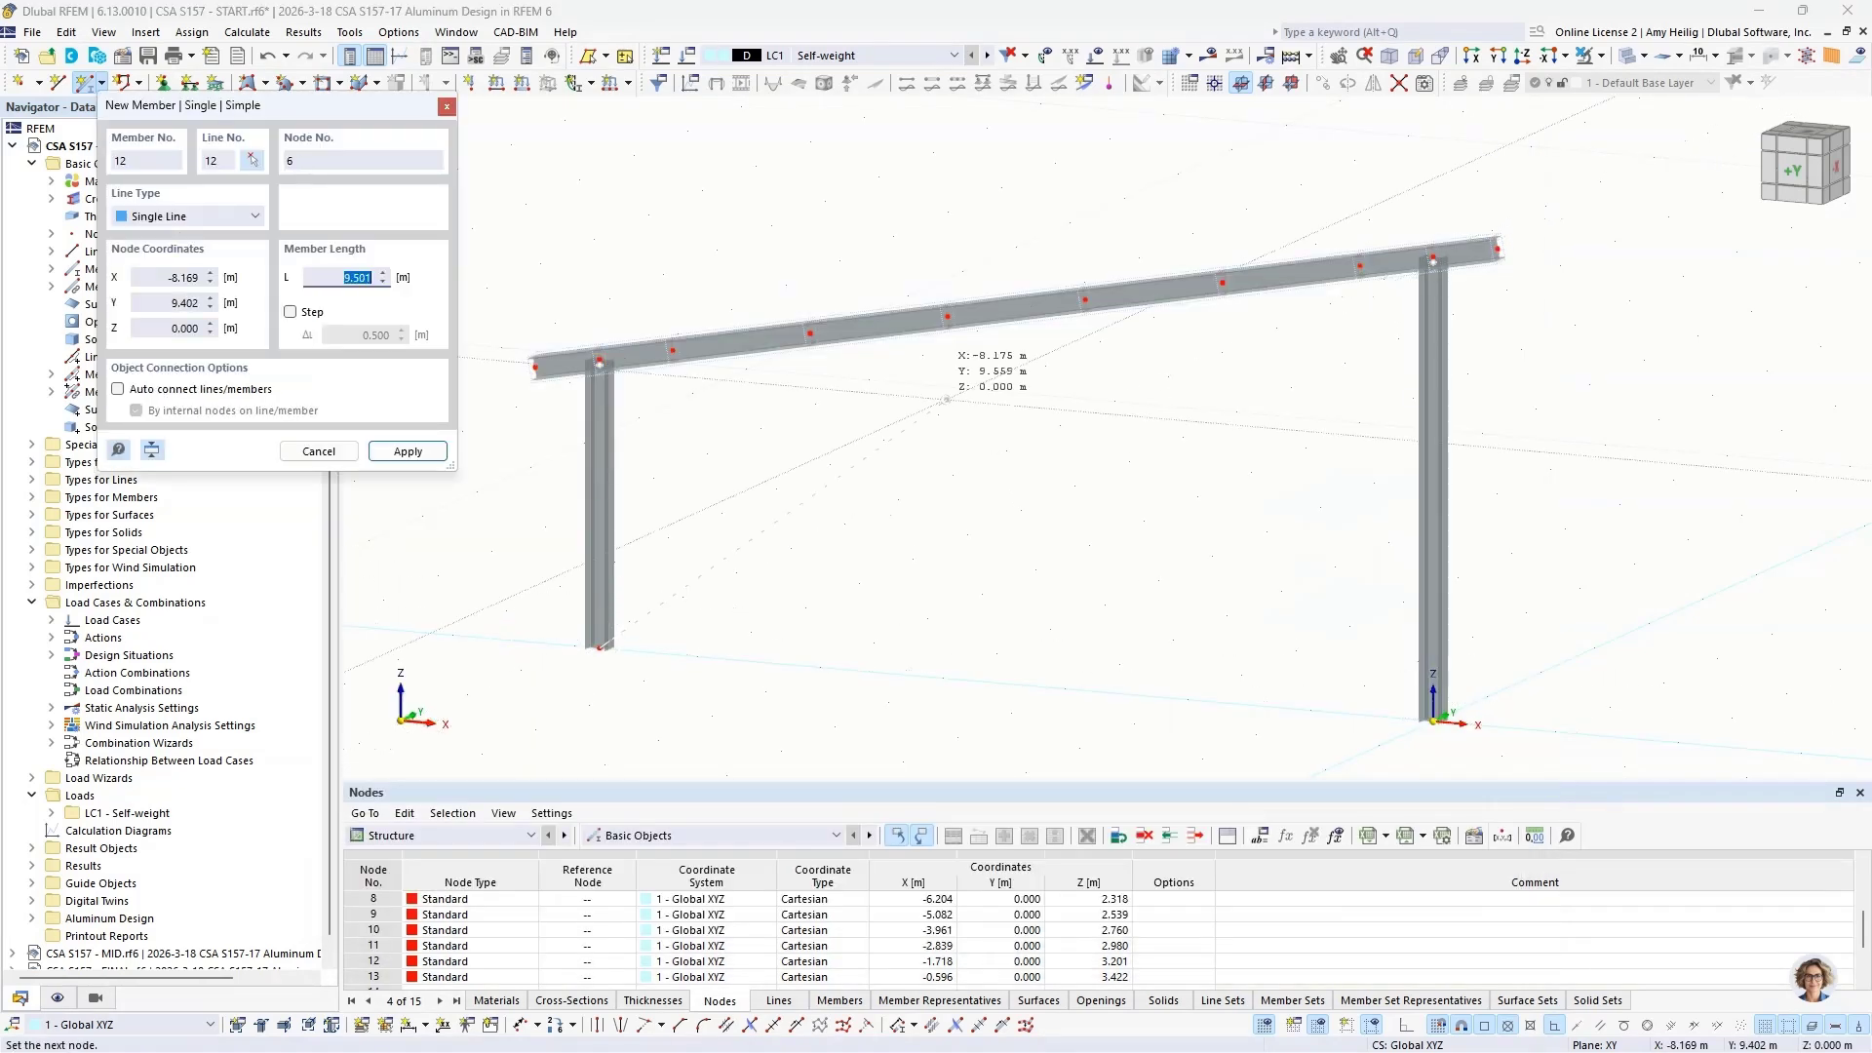
{"action": "left_click", "coordinate": [947, 317]}
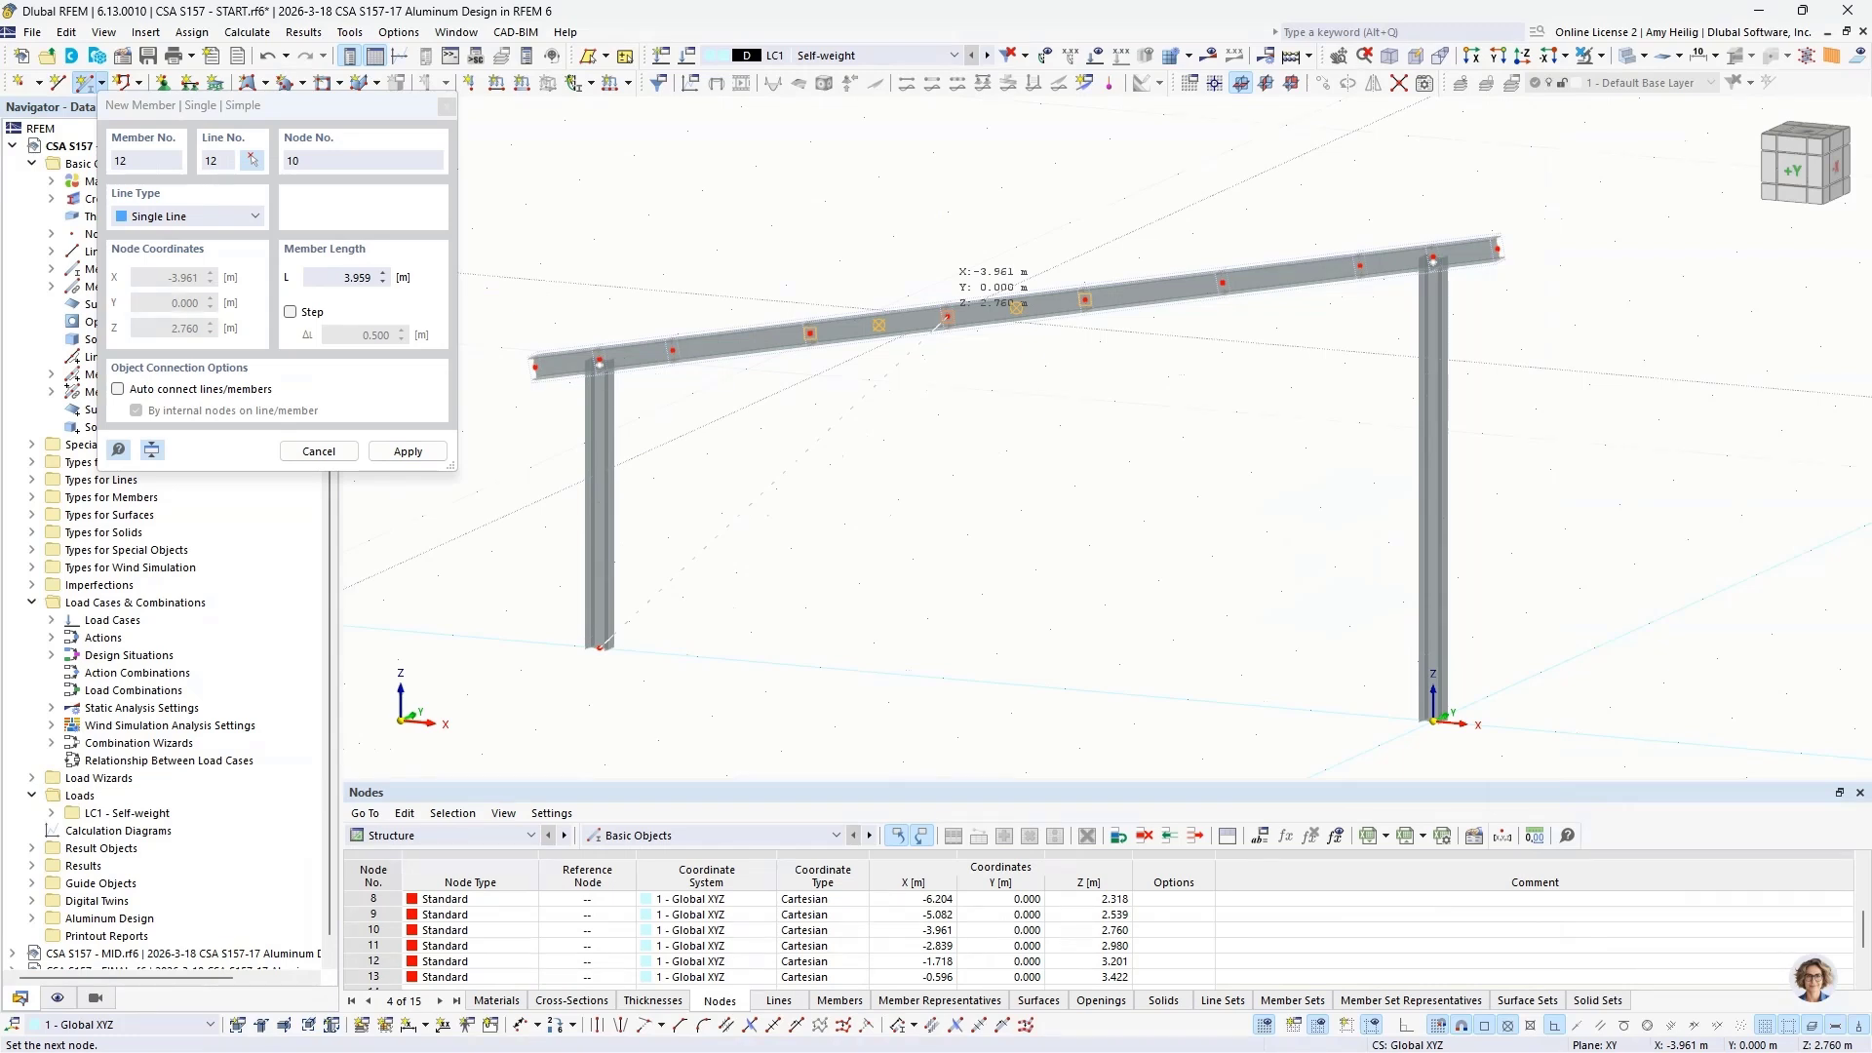
{"action": "left_click", "coordinate": [946, 317]}
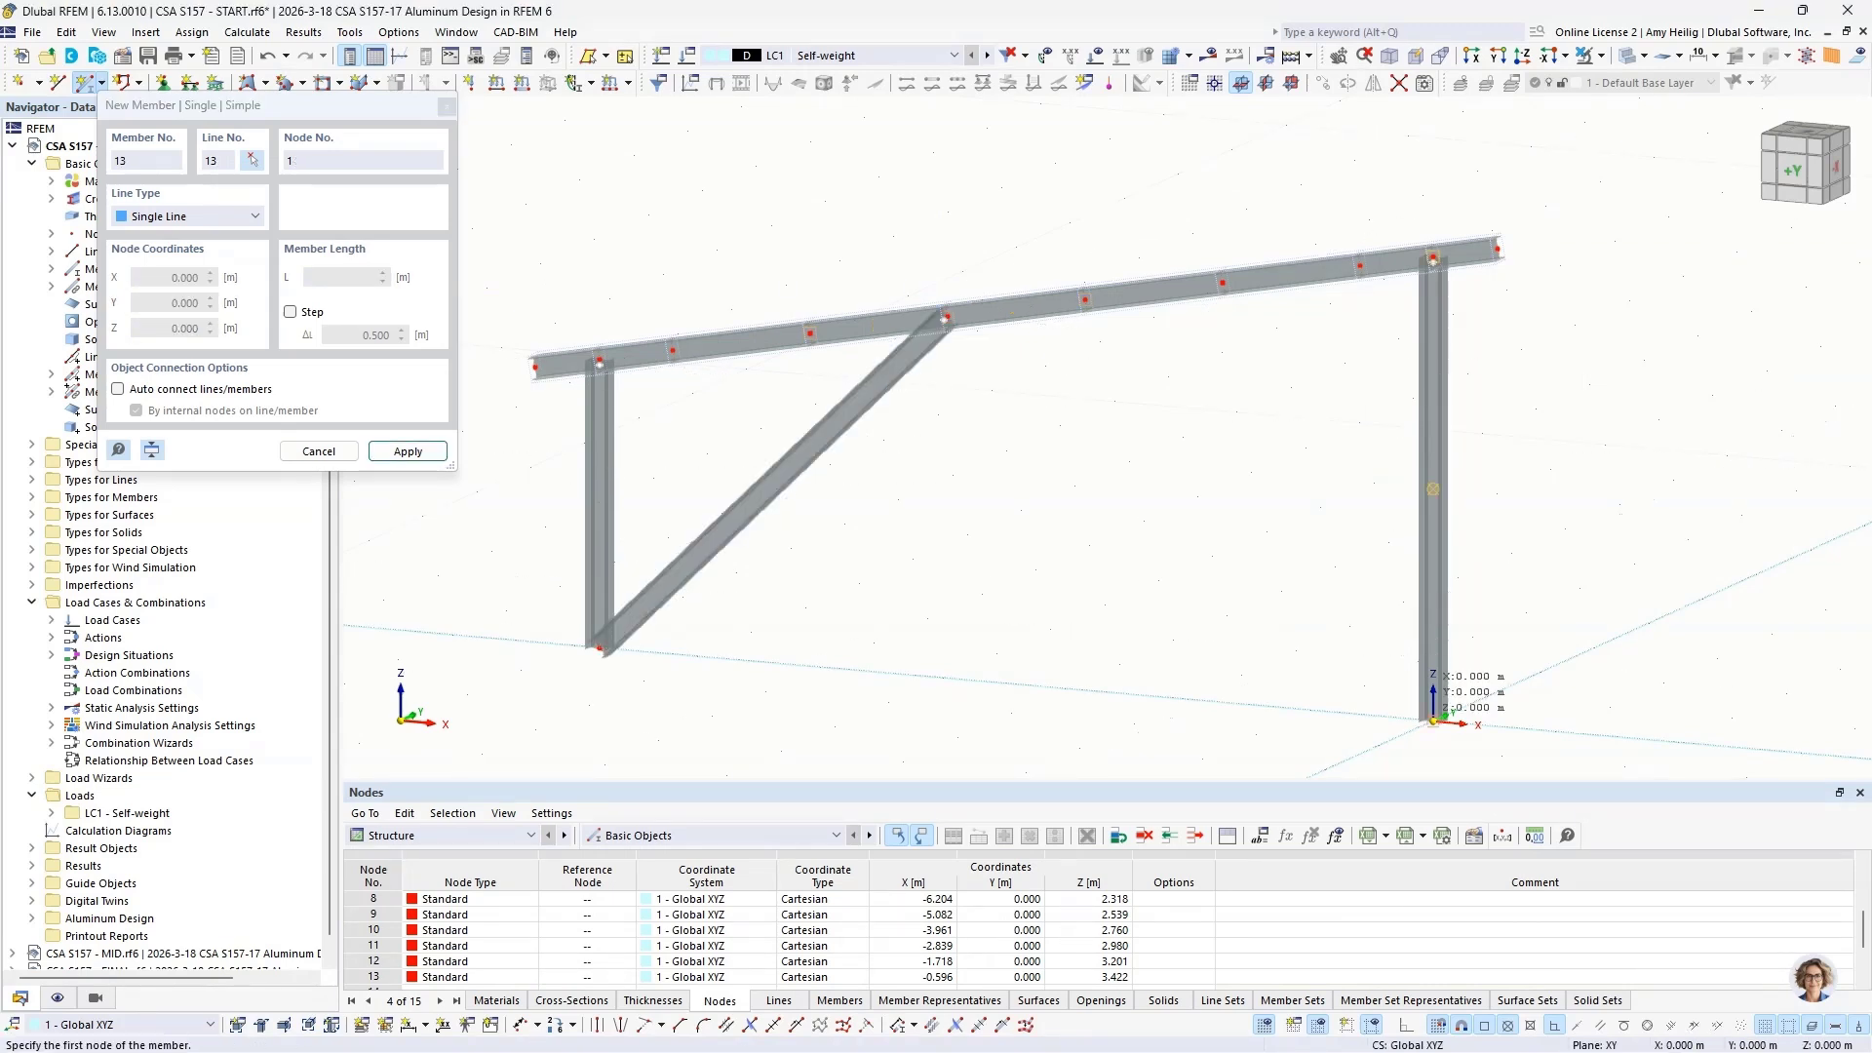
{"action": "left_click", "coordinate": [1434, 721]}
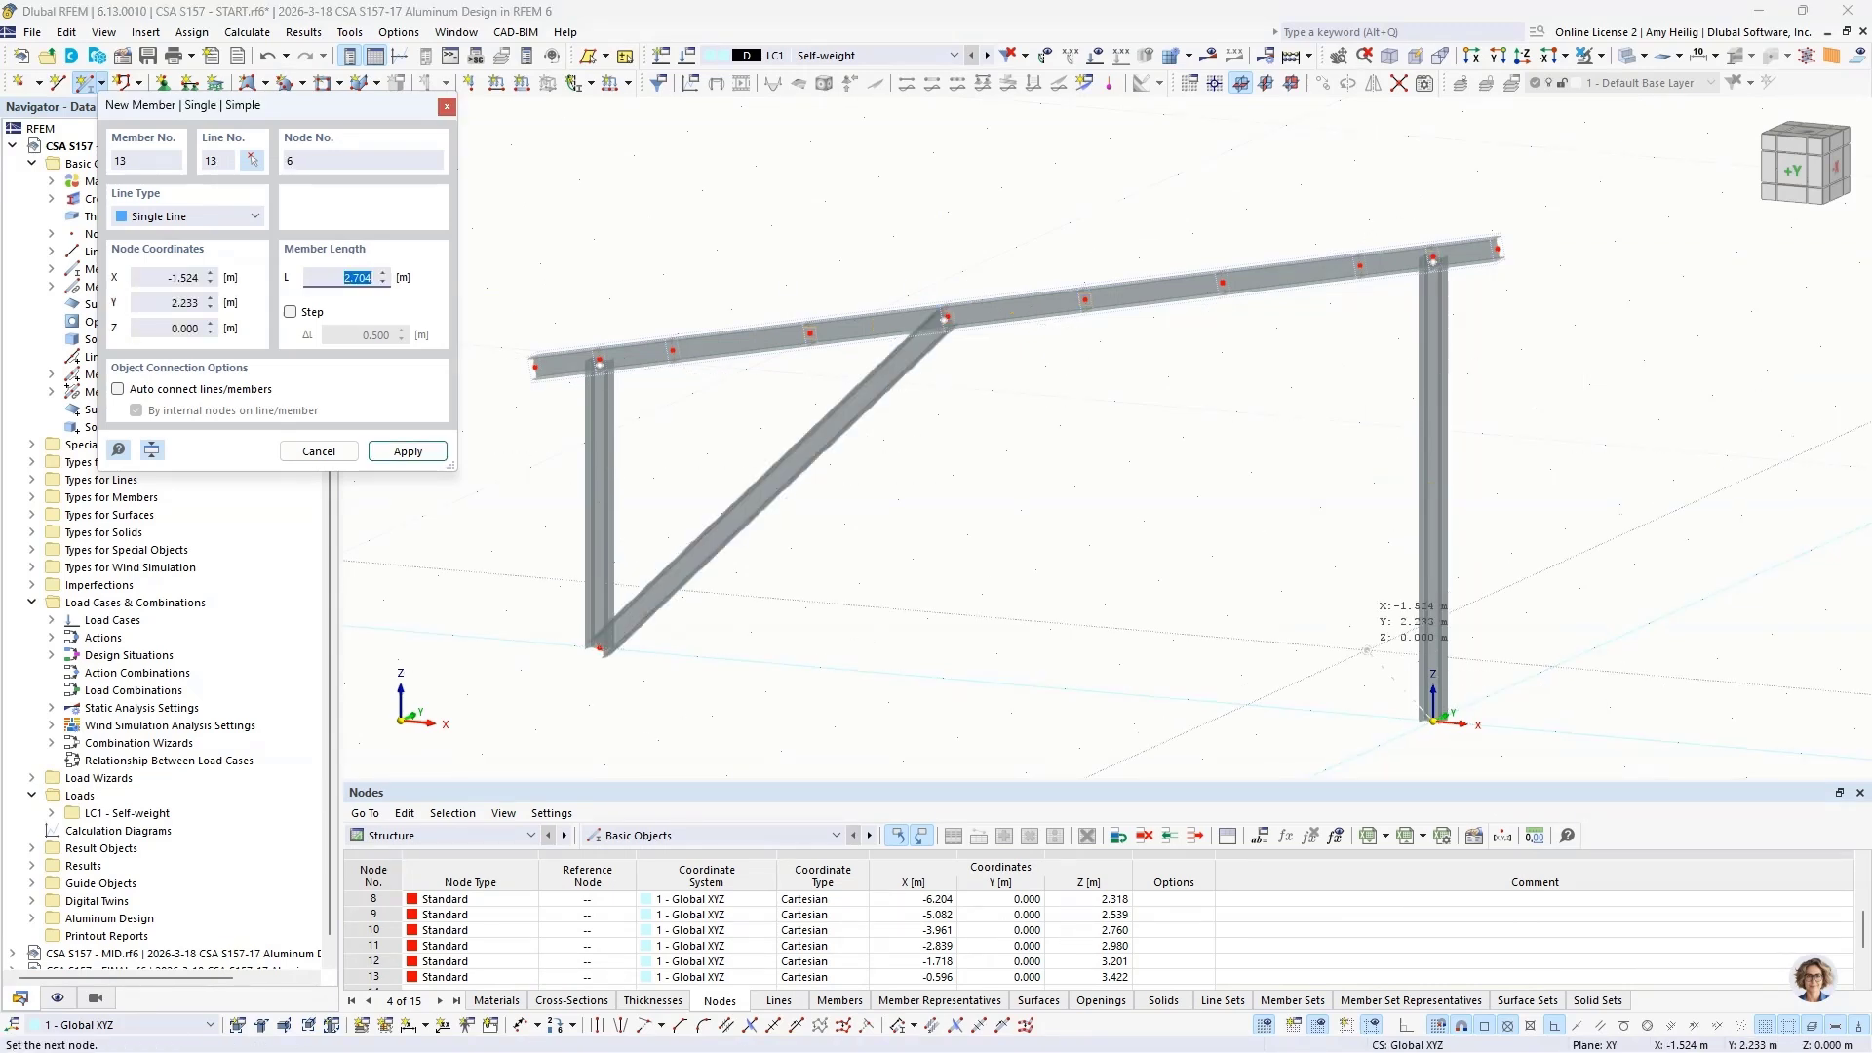
{"action": "left_click", "coordinate": [1086, 299]}
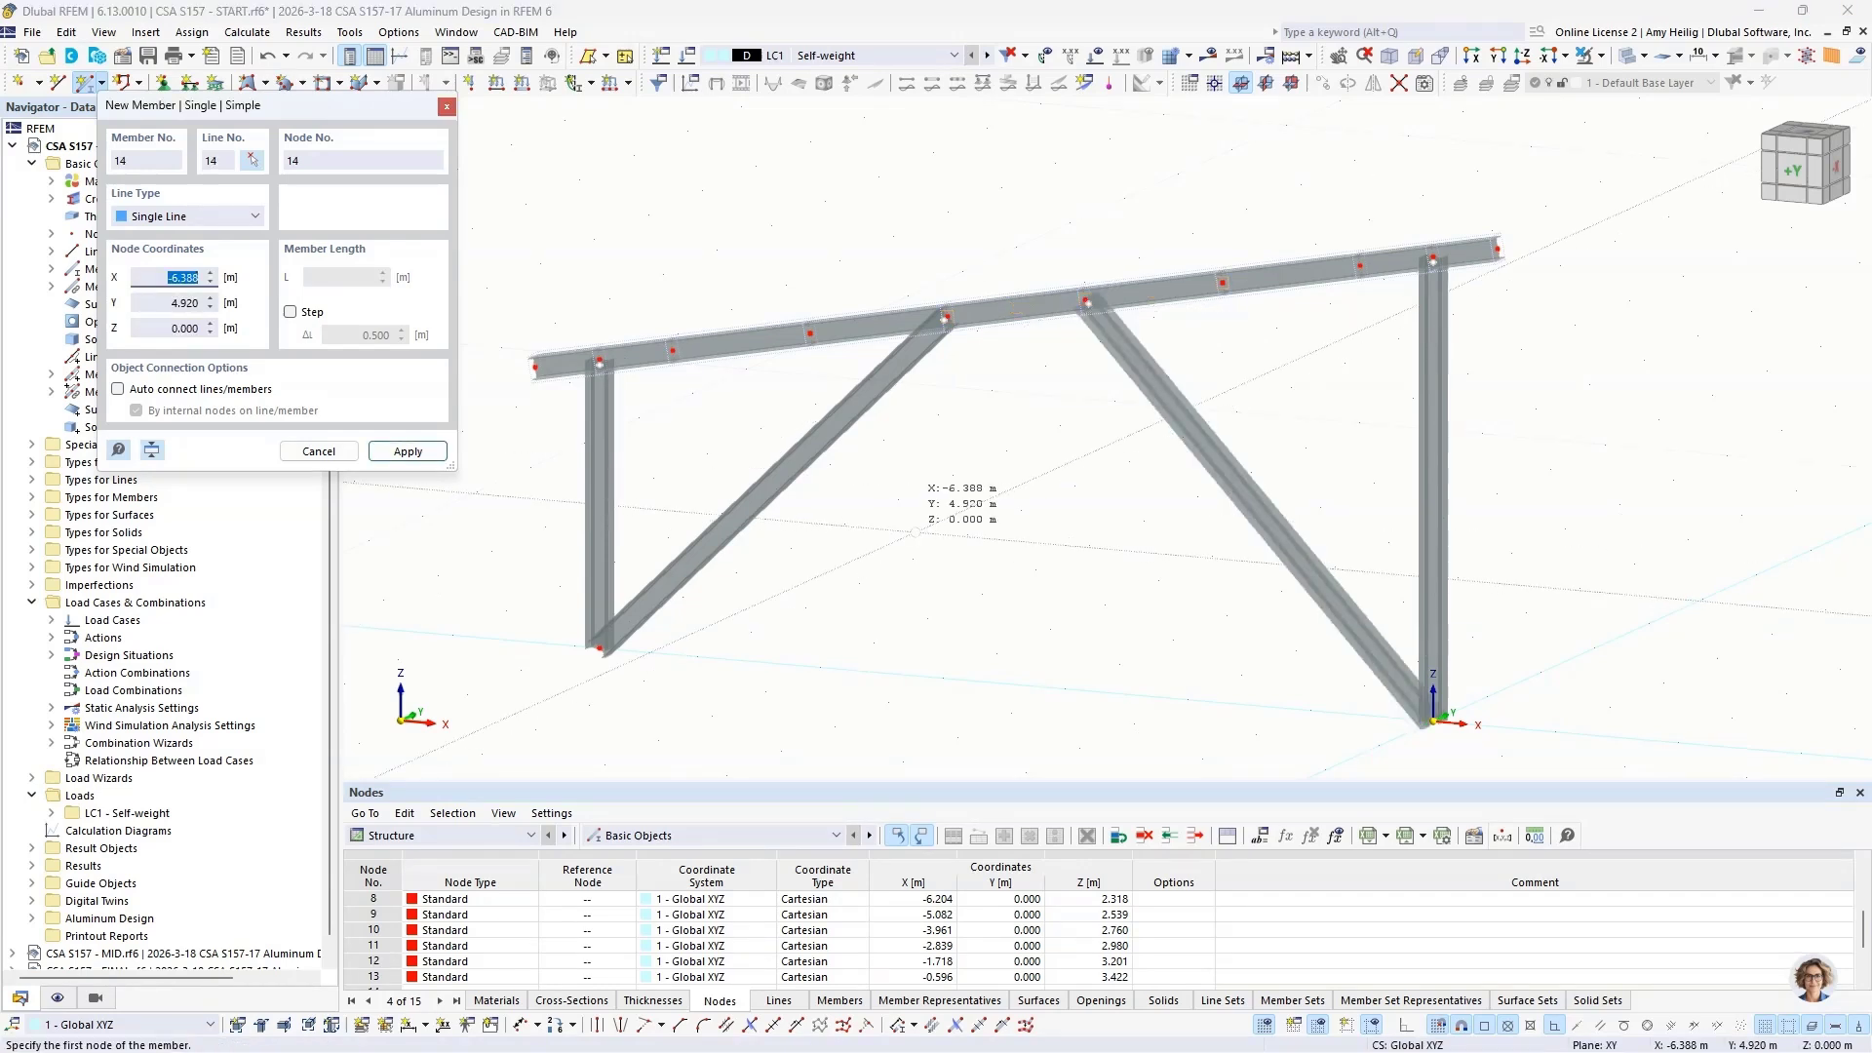
{"action": "key", "text": "Escape"}
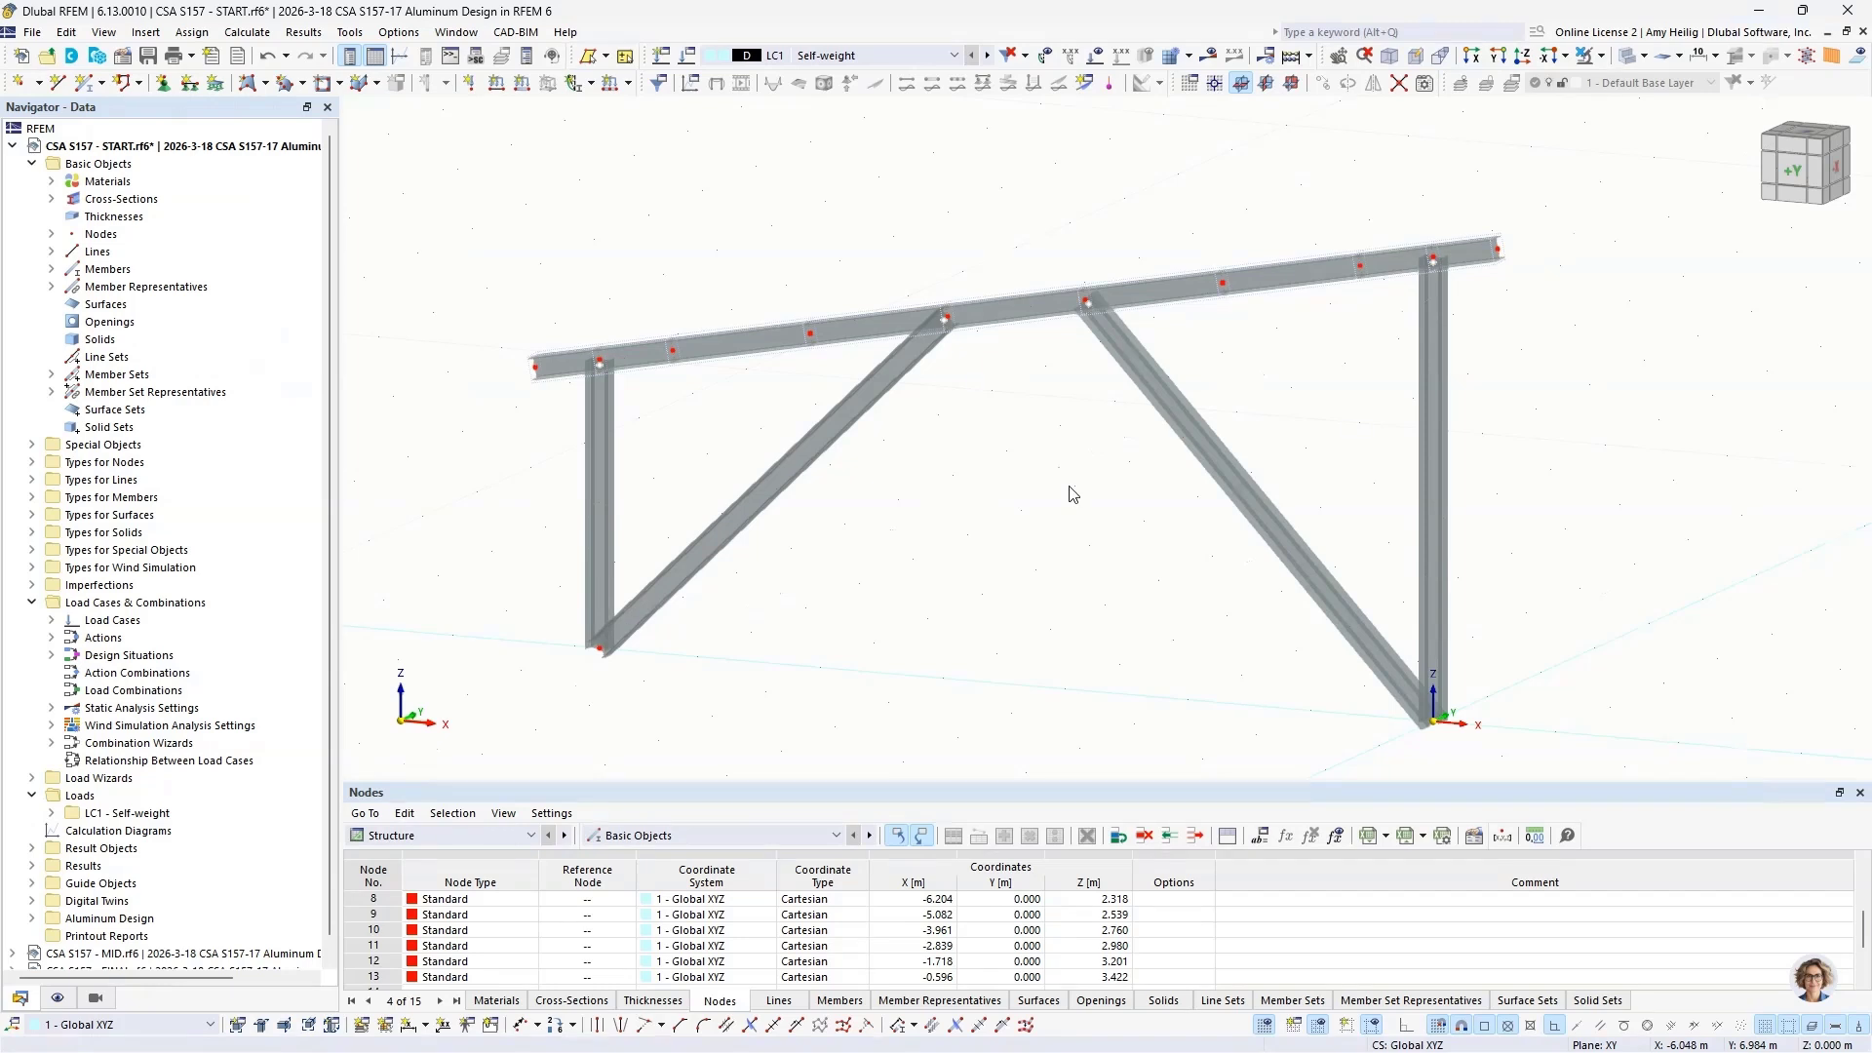
Step: Select the entire frame and set up a copy of it with a Y displacement of 3.86 m
{"action": "scroll", "coordinate": [1073, 495], "scroll_direction": "down", "scroll_amount": 1}
{"action": "middle_click_drag", "start_coordinate": [1055, 562], "coordinate": [1102, 528], "text": "ctrl"}
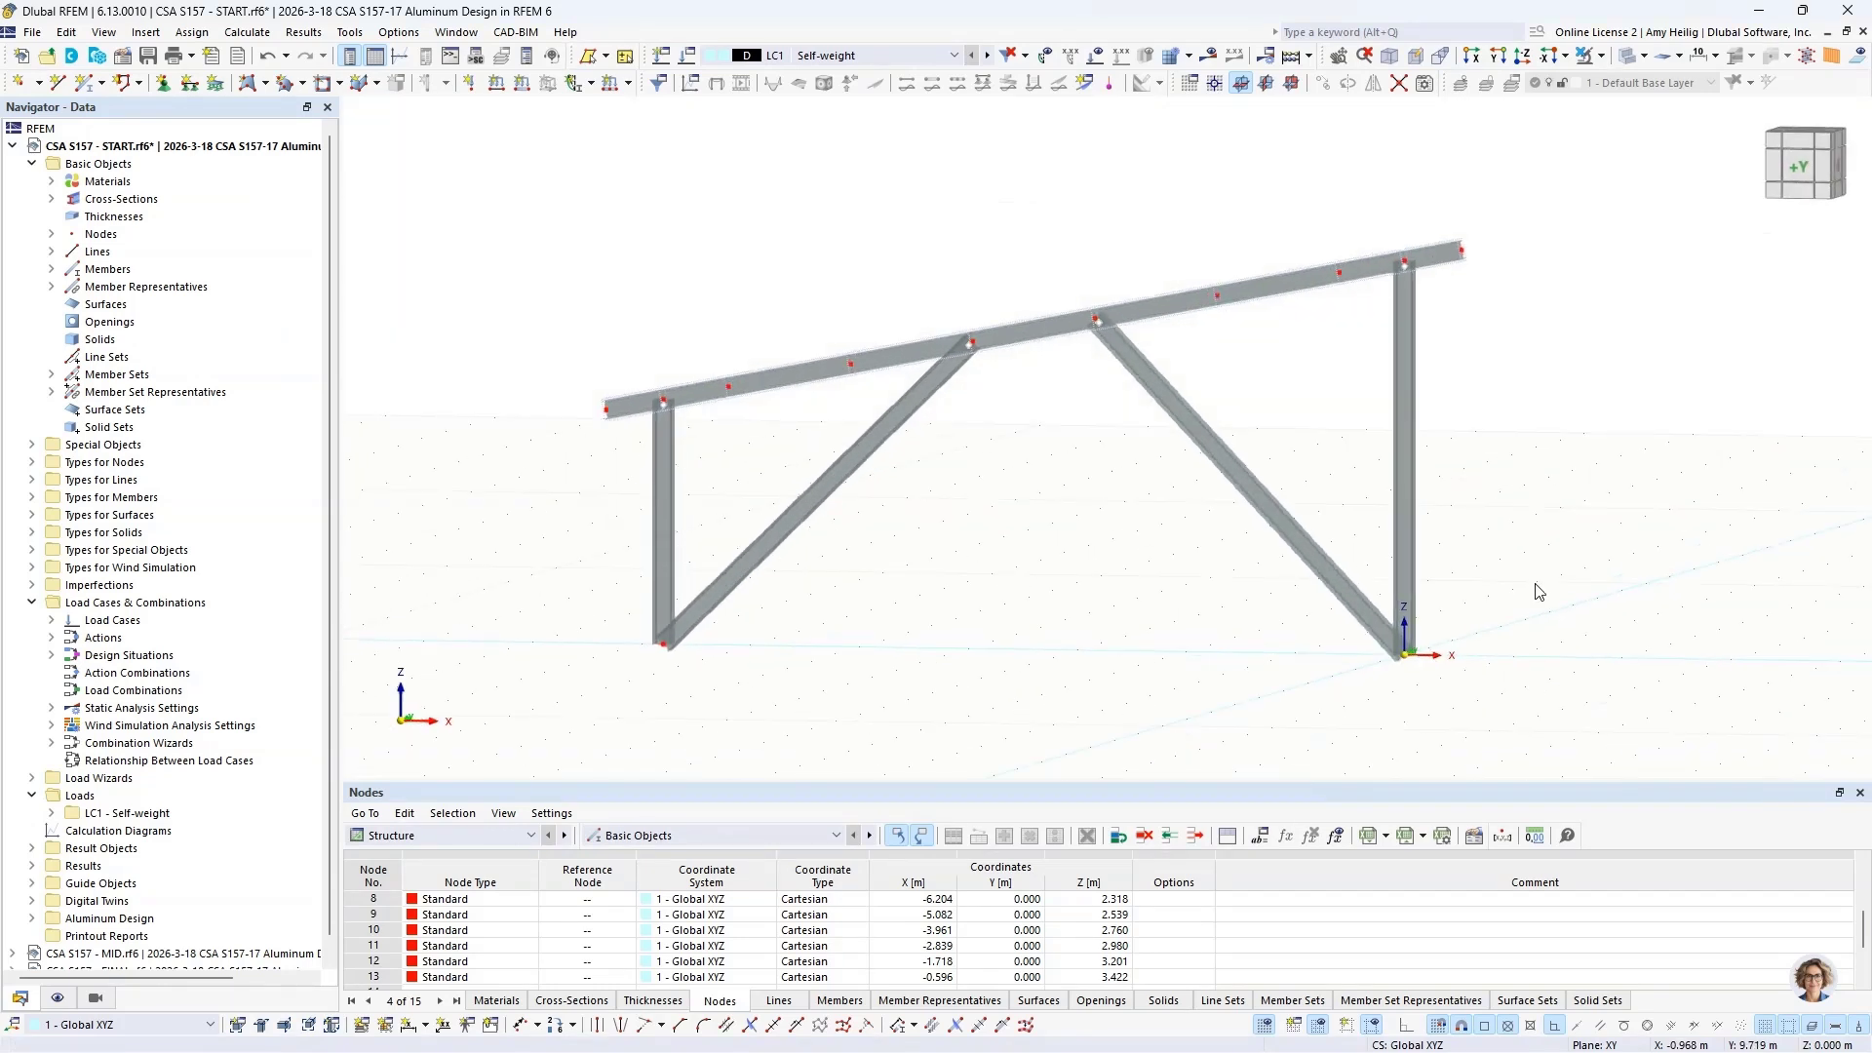
{"action": "left_click_drag", "start_coordinate": [1540, 575], "coordinate": [488, 210]}
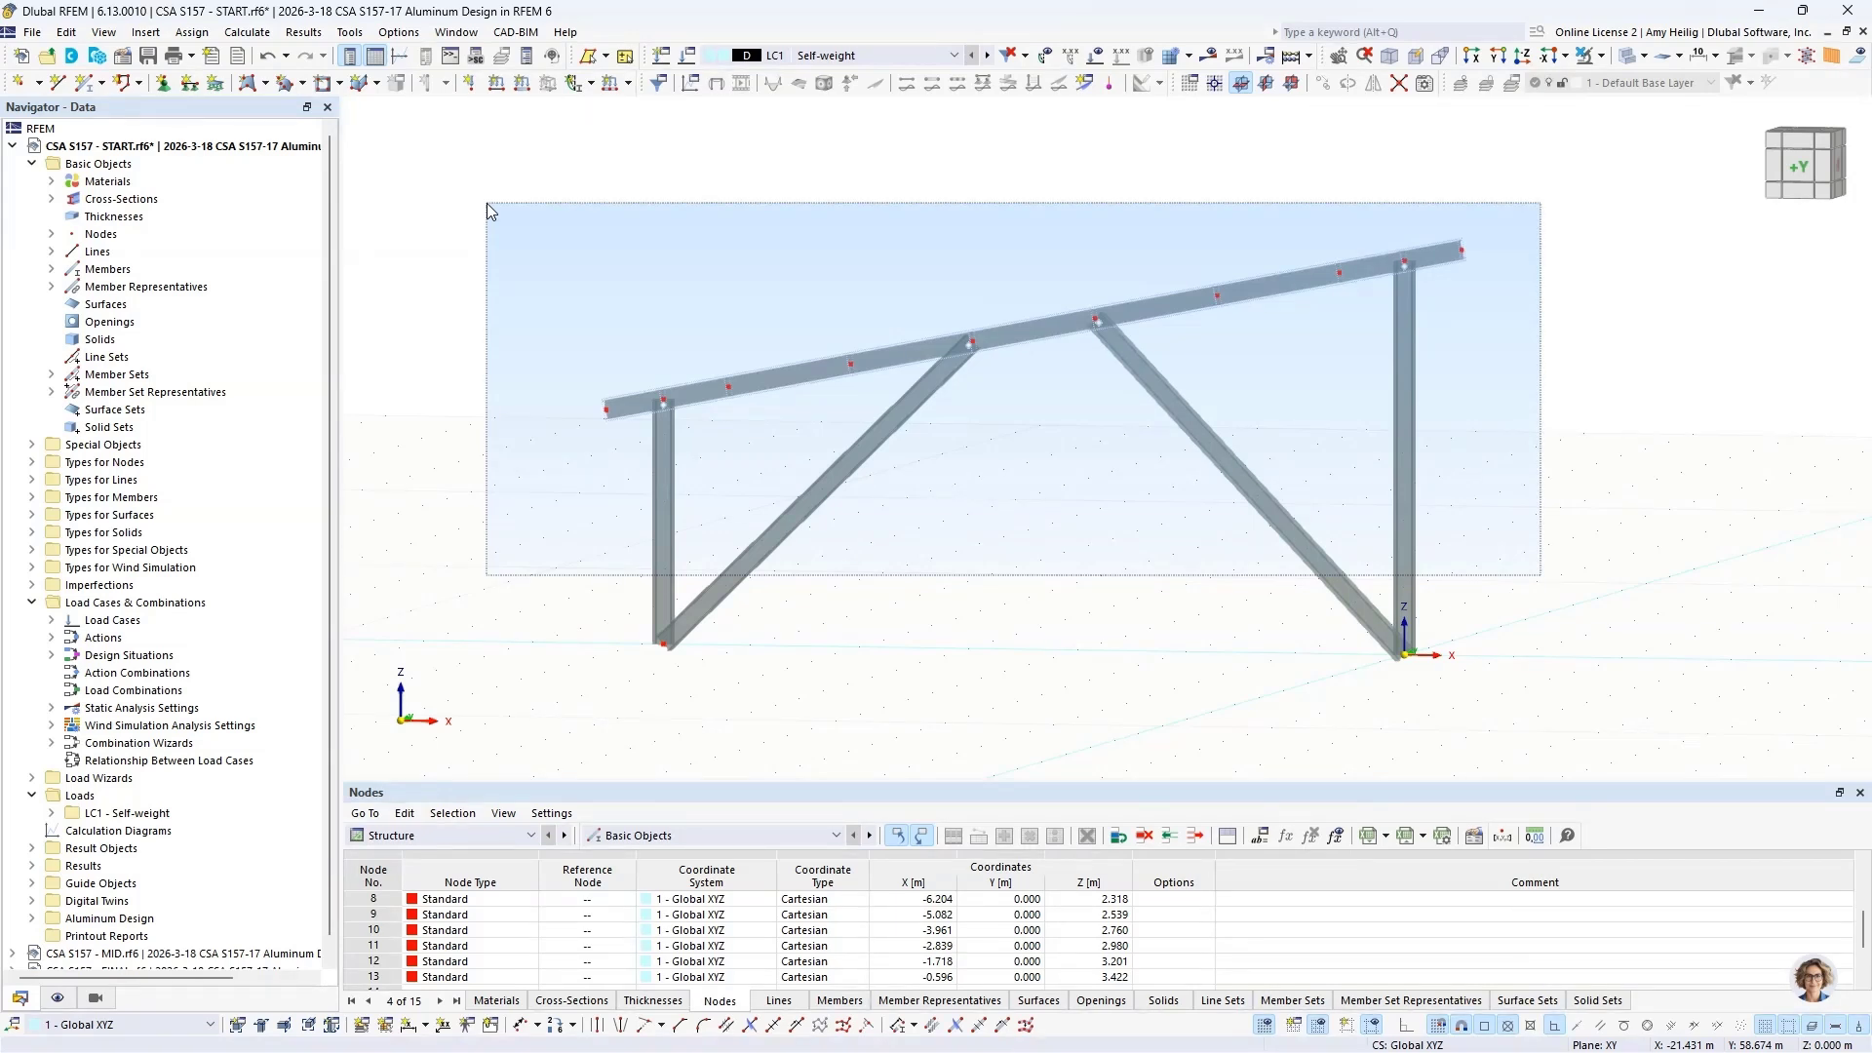
{"action": "left_click_drag", "start_coordinate": [487, 203], "coordinate": [487, 203]}
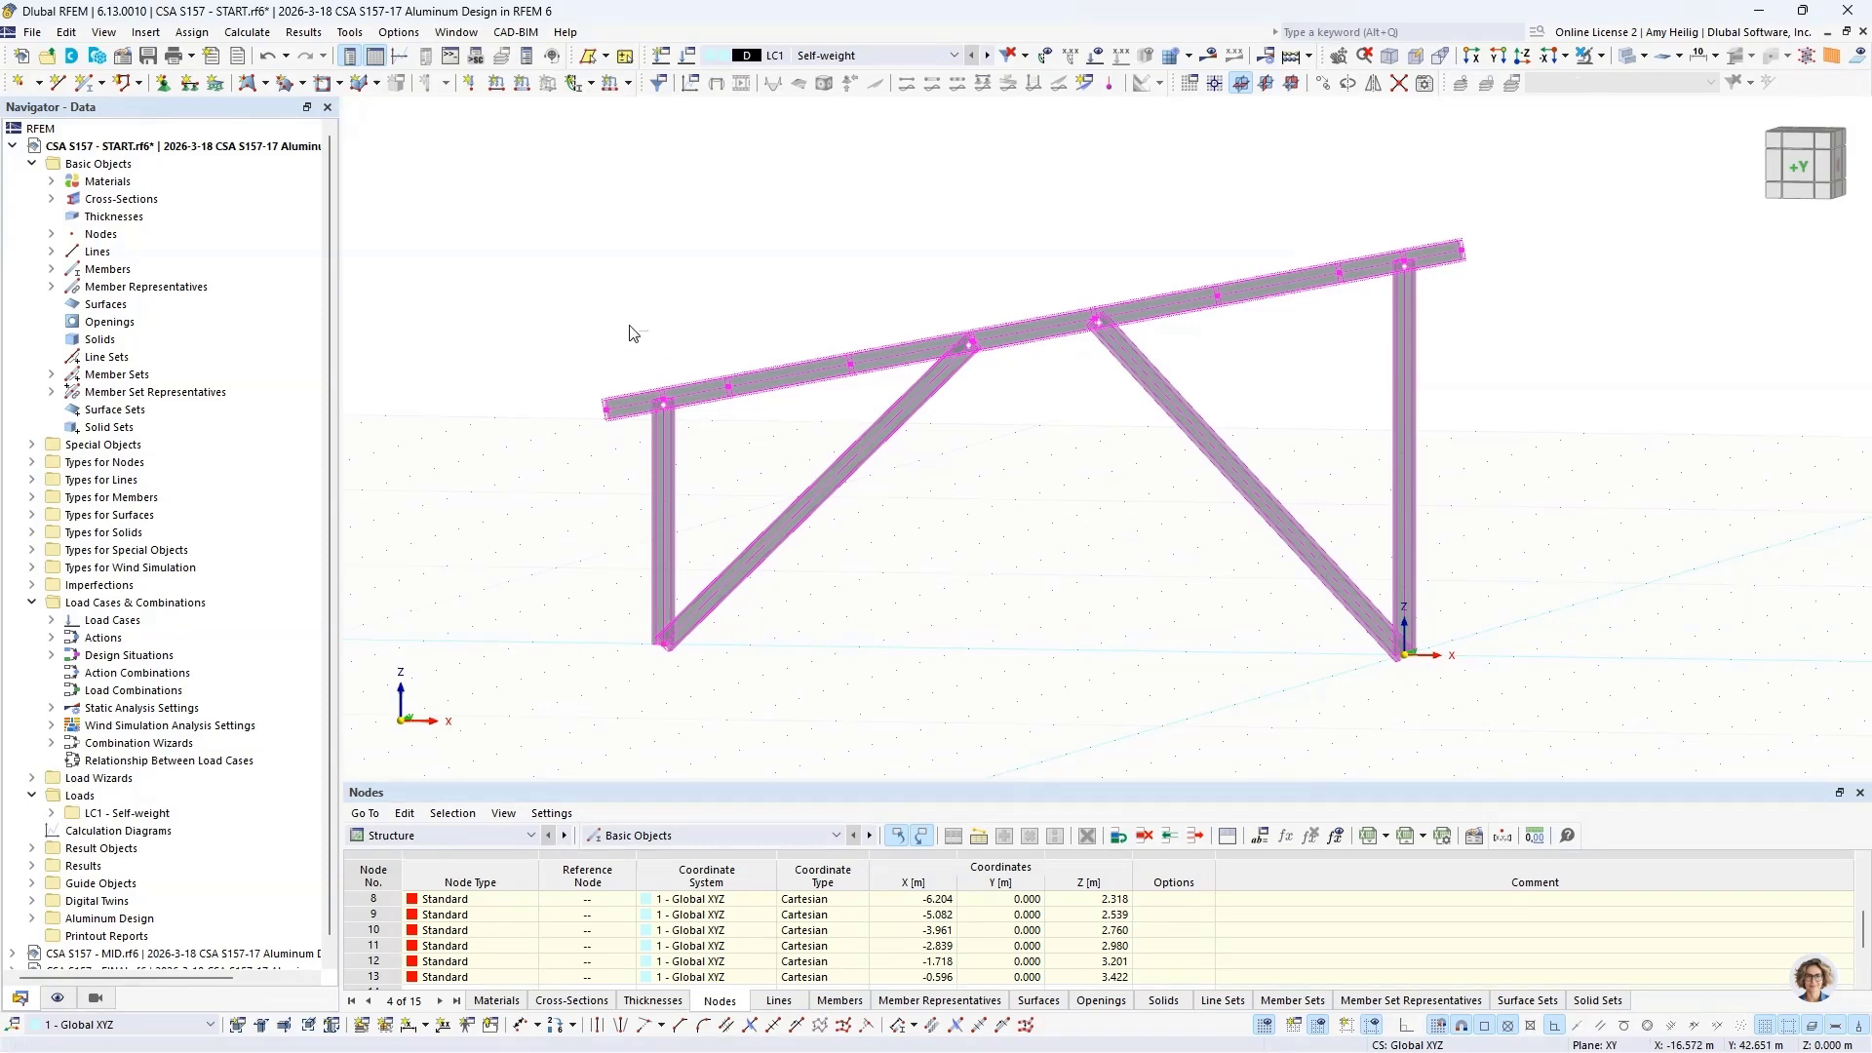
{"action": "left_click_drag", "start_coordinate": [629, 327], "coordinate": [695, 441]}
{"action": "left_click_drag", "start_coordinate": [1375, 194], "coordinate": [1429, 297]}
{"action": "left_click", "coordinate": [1323, 85]}
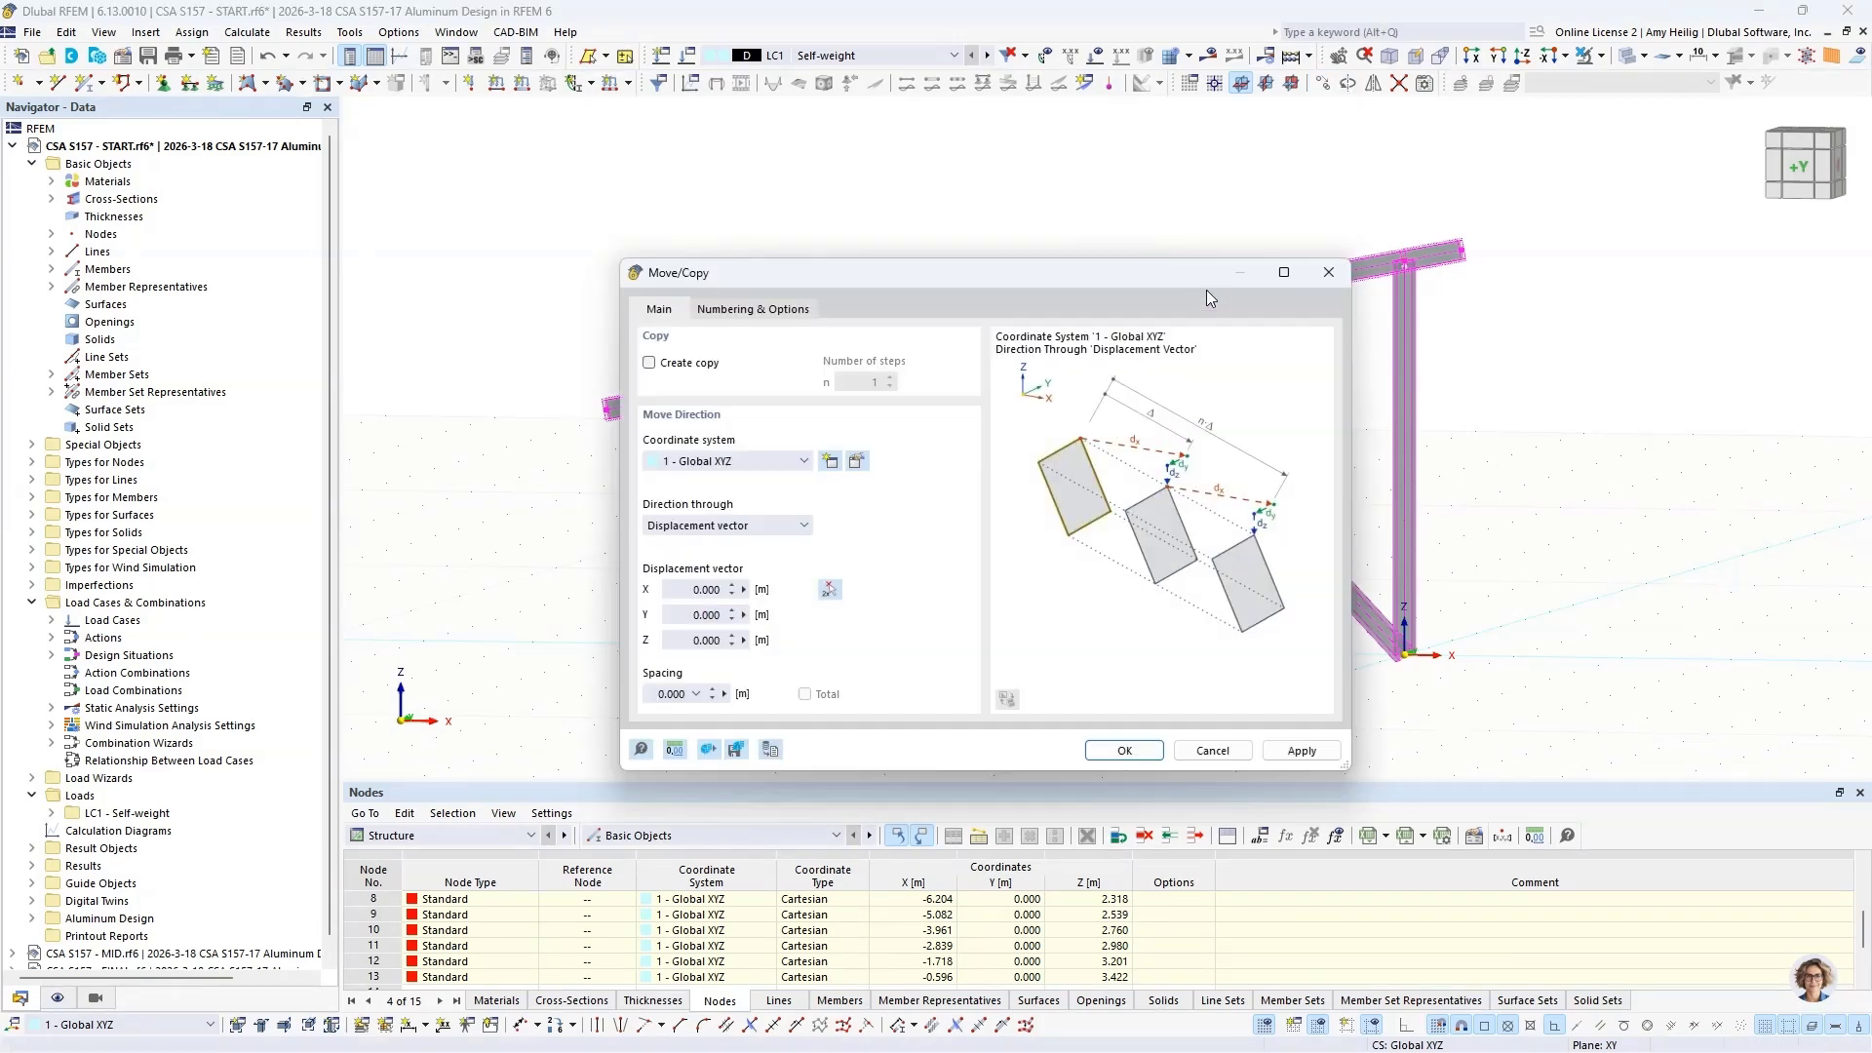
{"action": "left_click", "coordinate": [650, 364]}
{"action": "left_click", "coordinate": [706, 614]}
{"action": "type", "text": "3.86"}
Step: Enable step links joining the nodes with template members of the RSECTION Alum Profile cross-section, create the frame copy, and clear the selection
{"action": "left_click", "coordinate": [757, 309]}
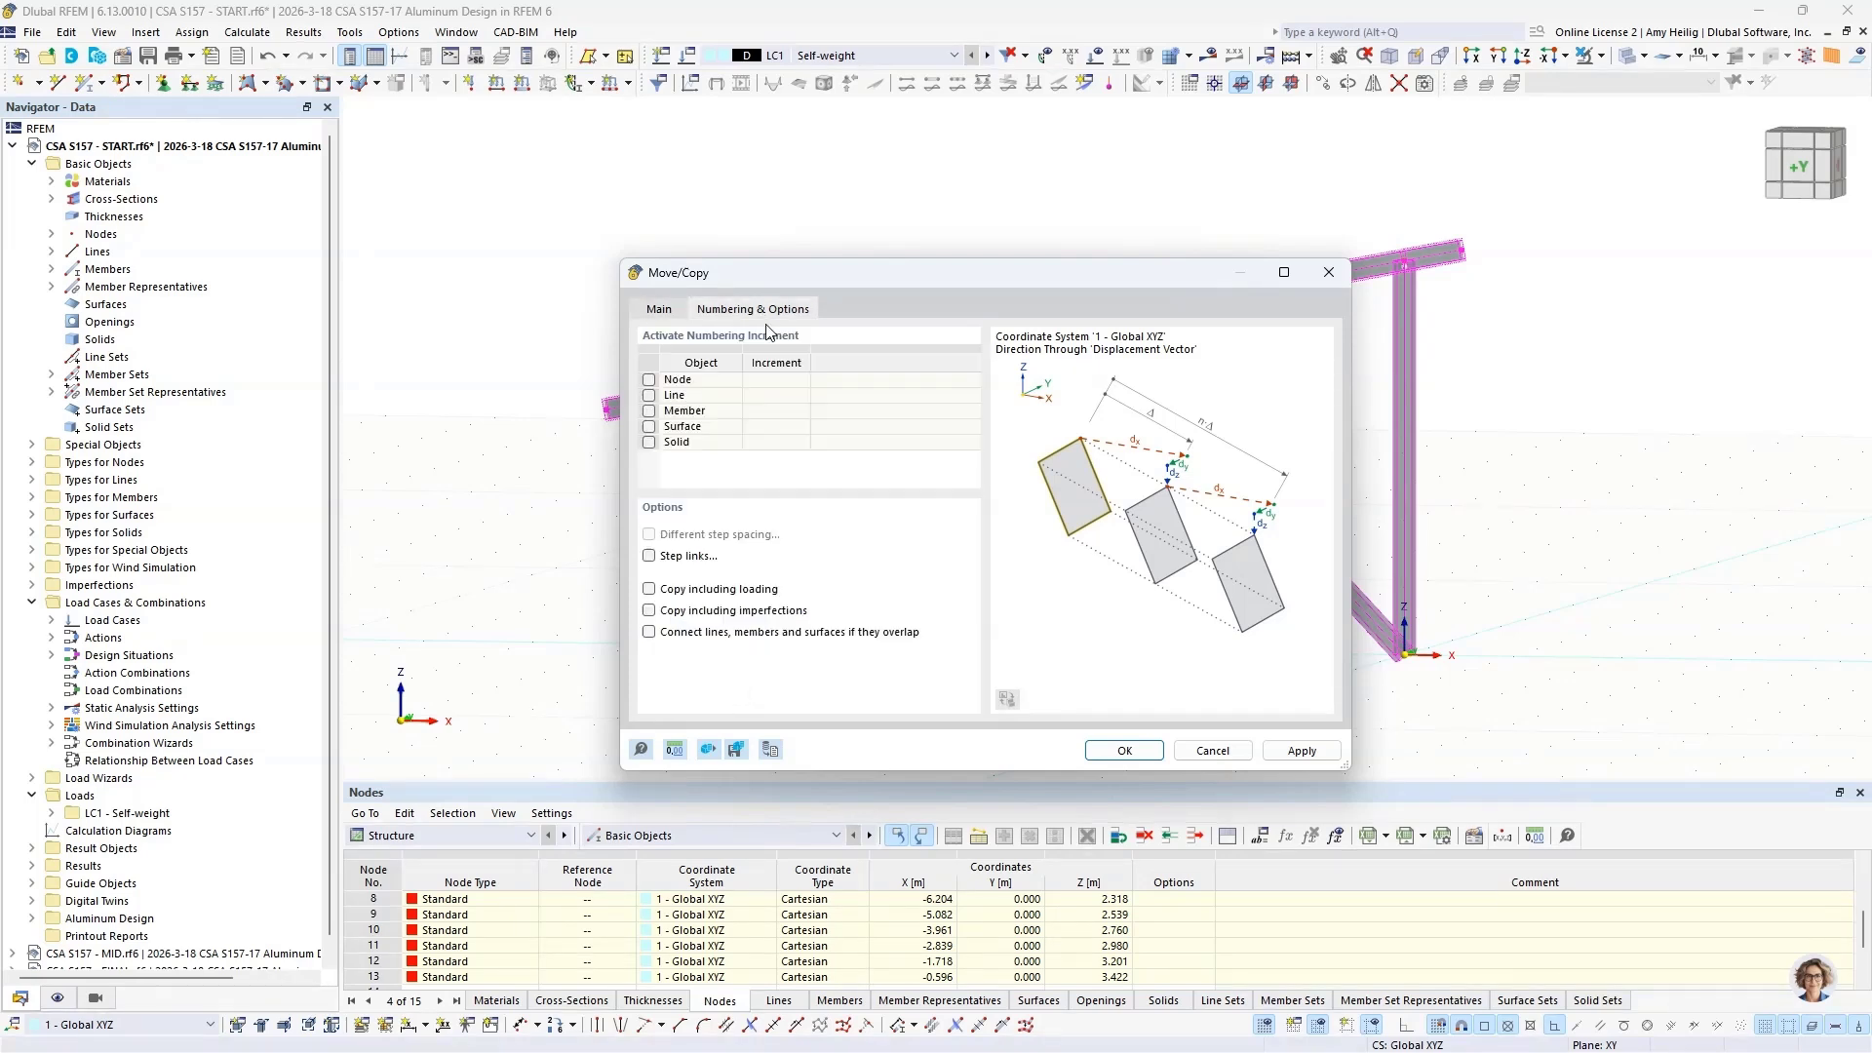
{"action": "left_click", "coordinate": [685, 562]}
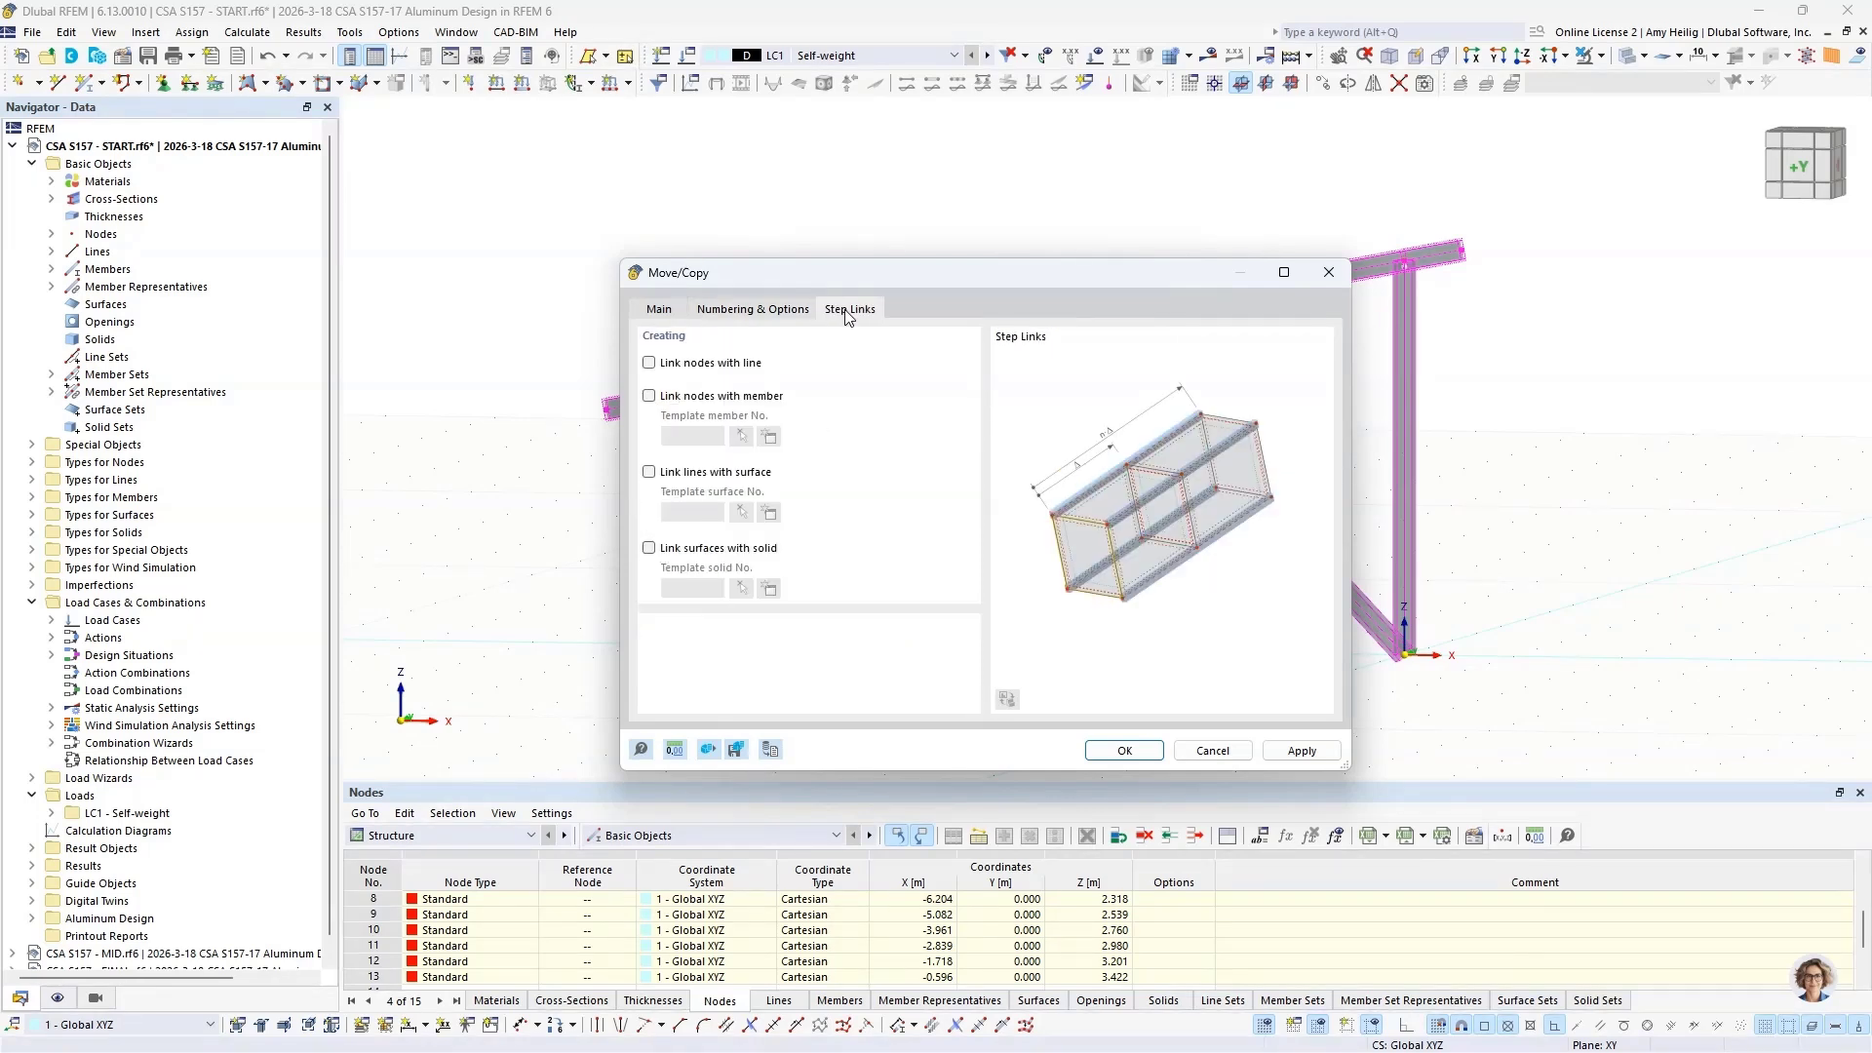
{"action": "left_click", "coordinate": [649, 395]}
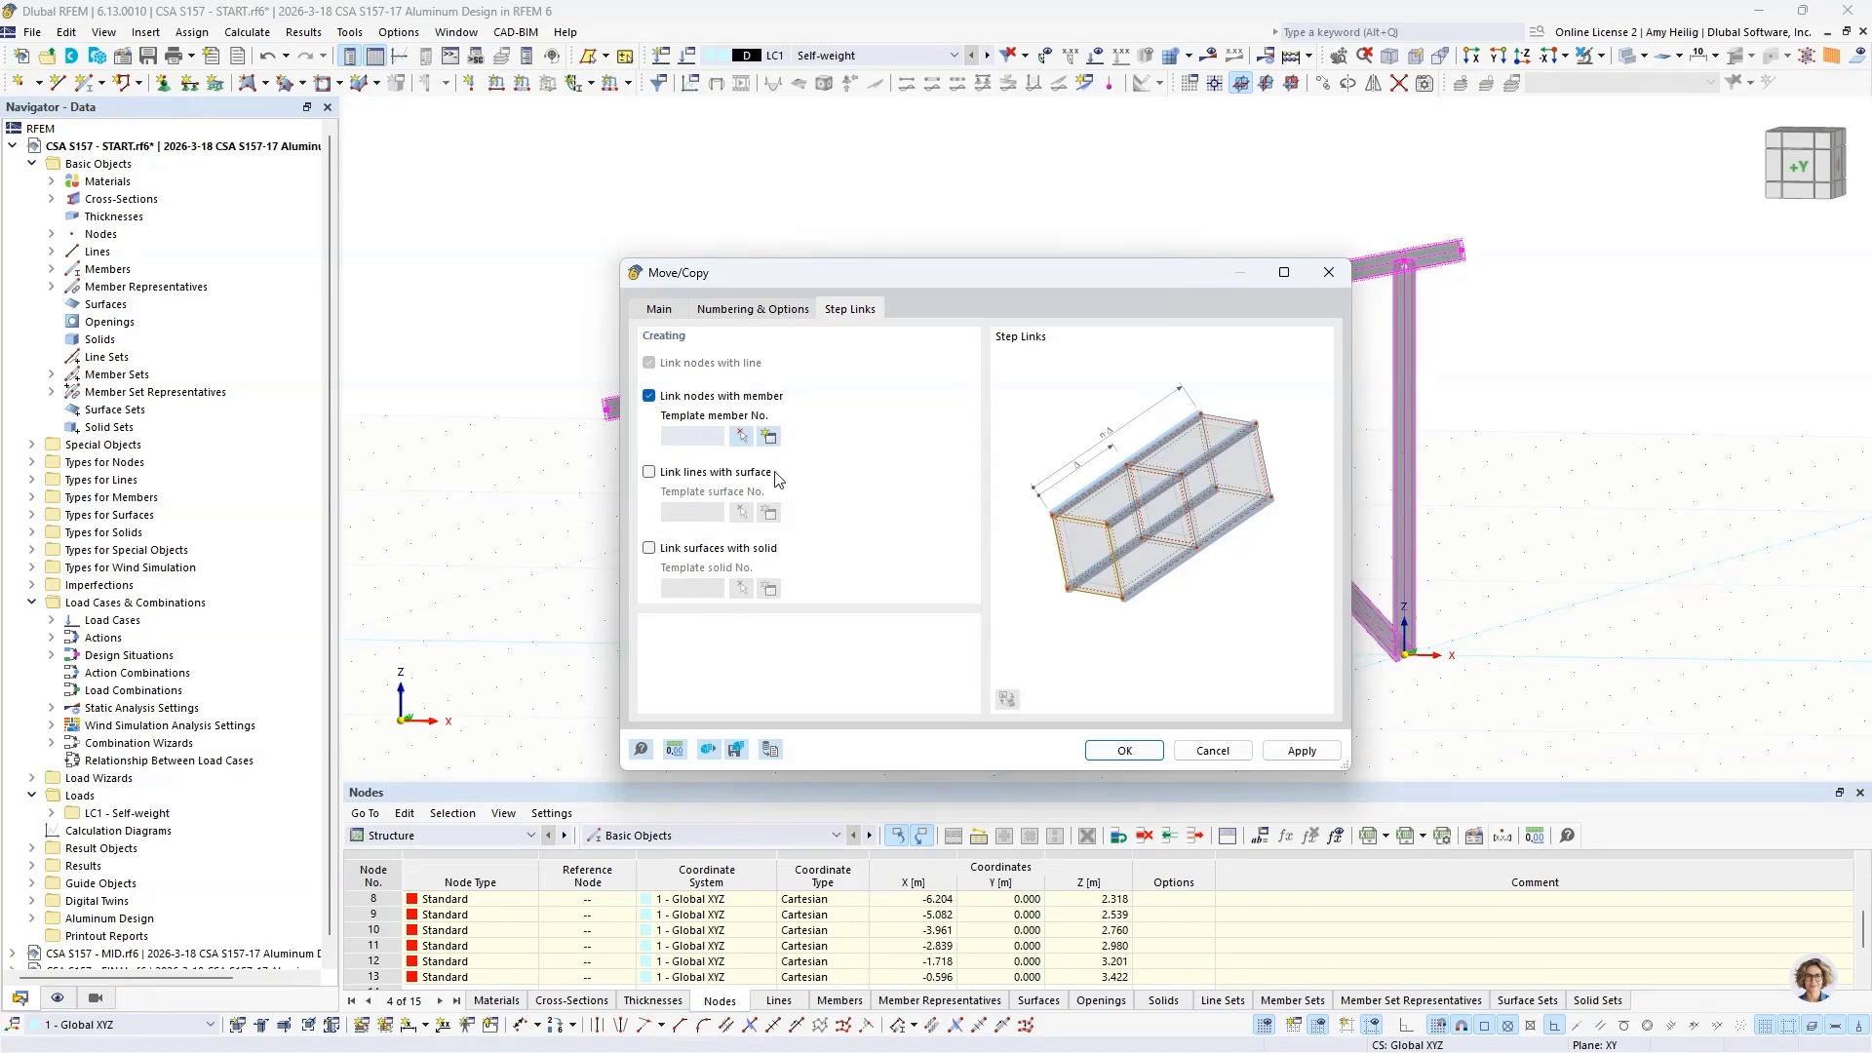
{"action": "left_click", "coordinate": [772, 439]}
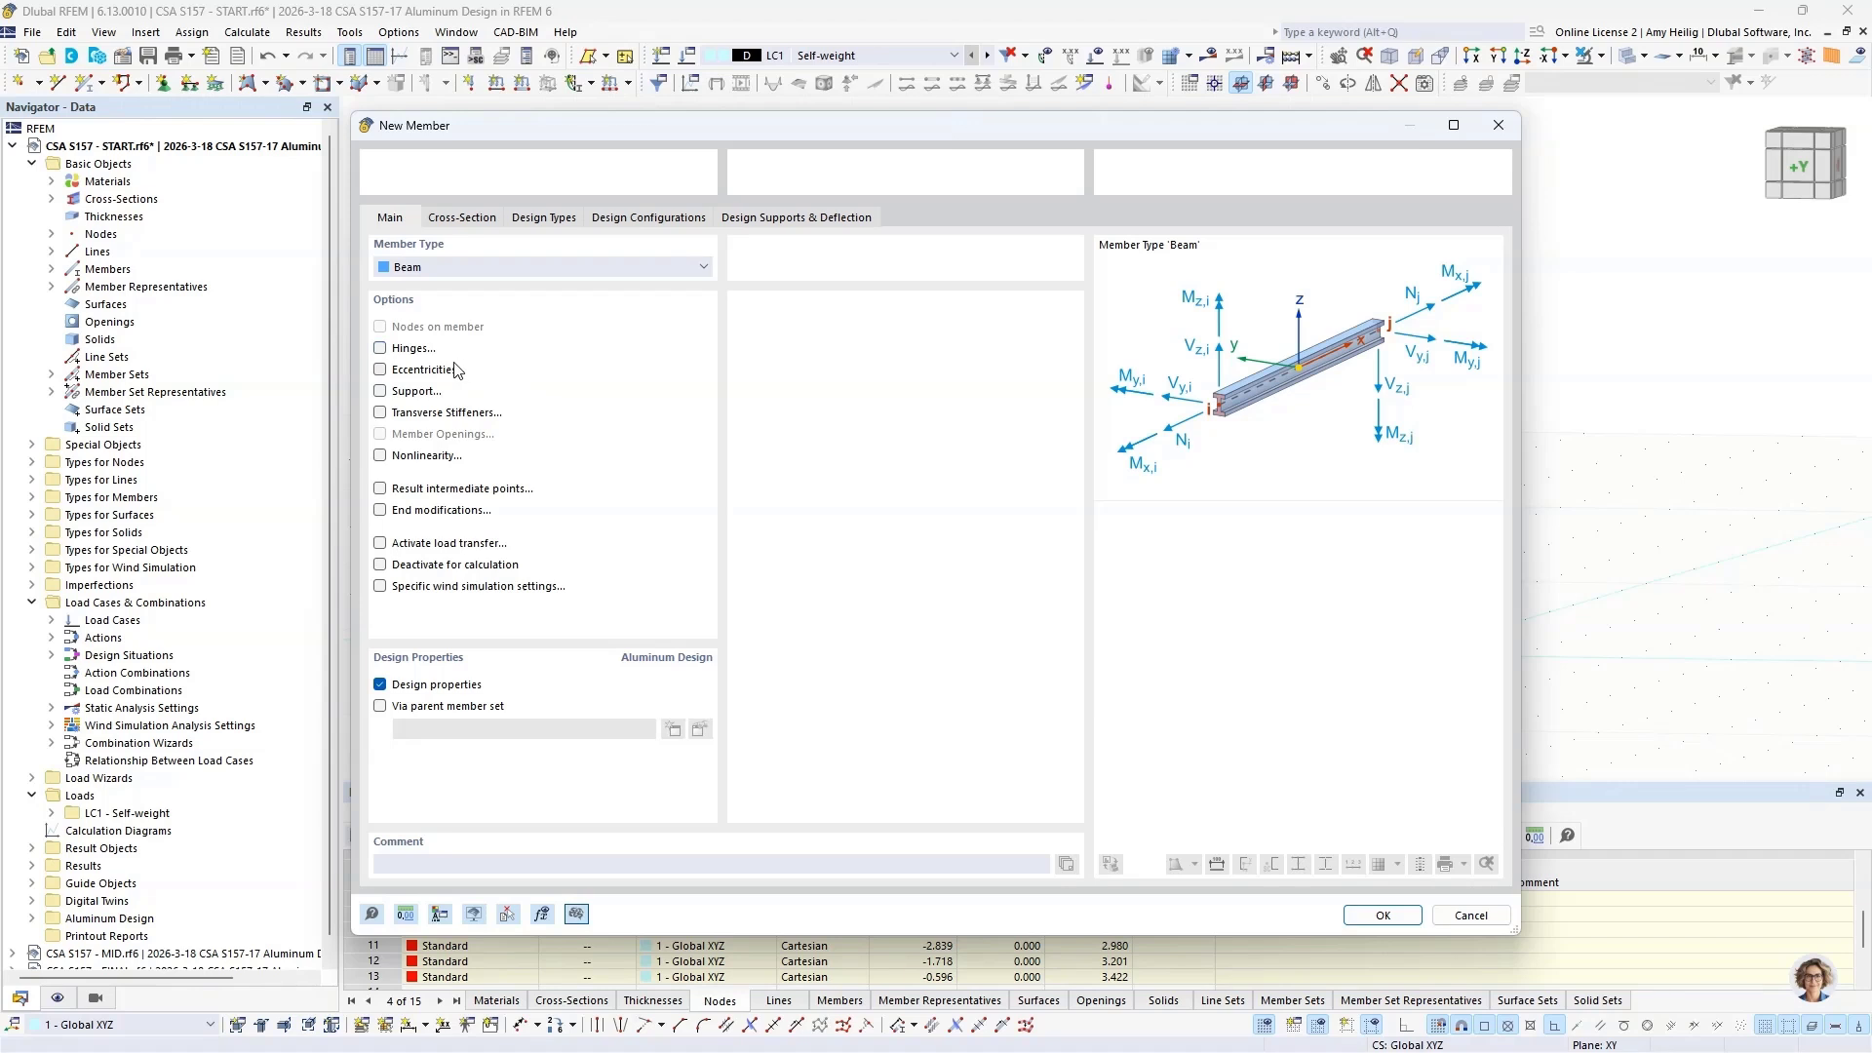
{"action": "left_click", "coordinate": [462, 218]}
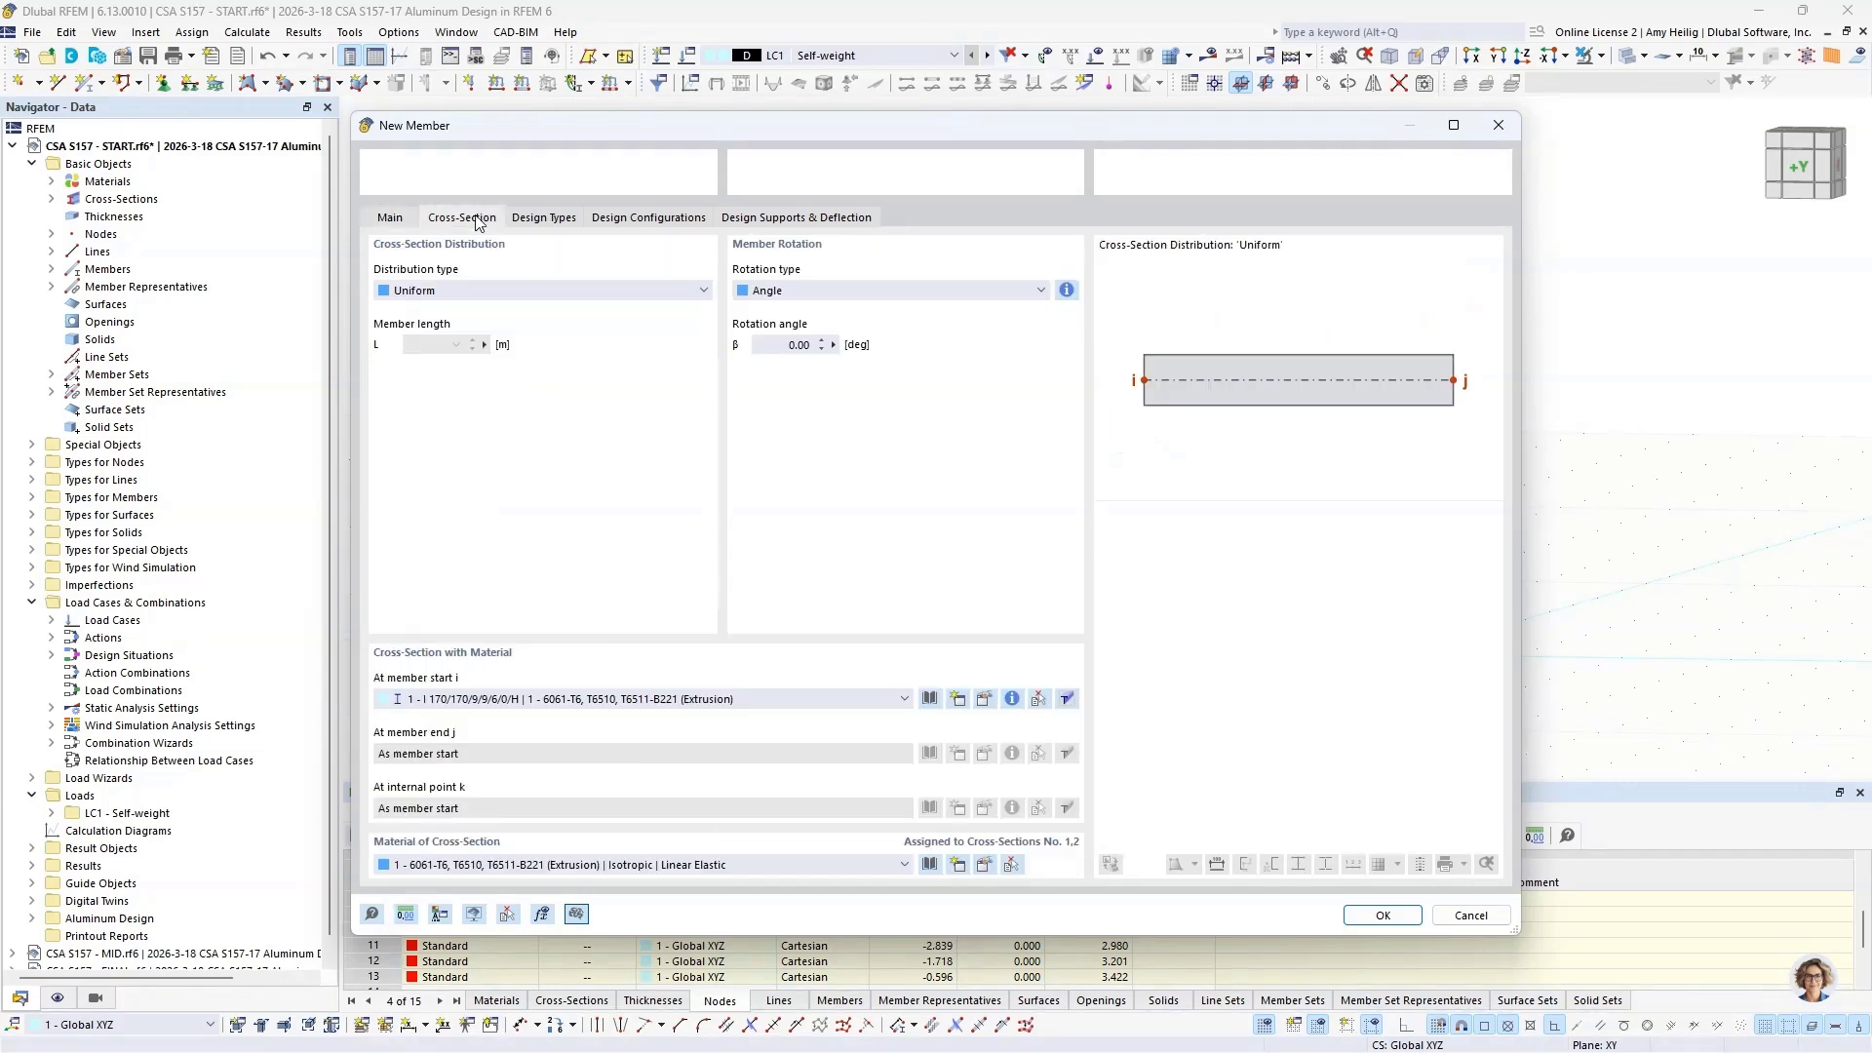
{"action": "left_click", "coordinate": [654, 698]}
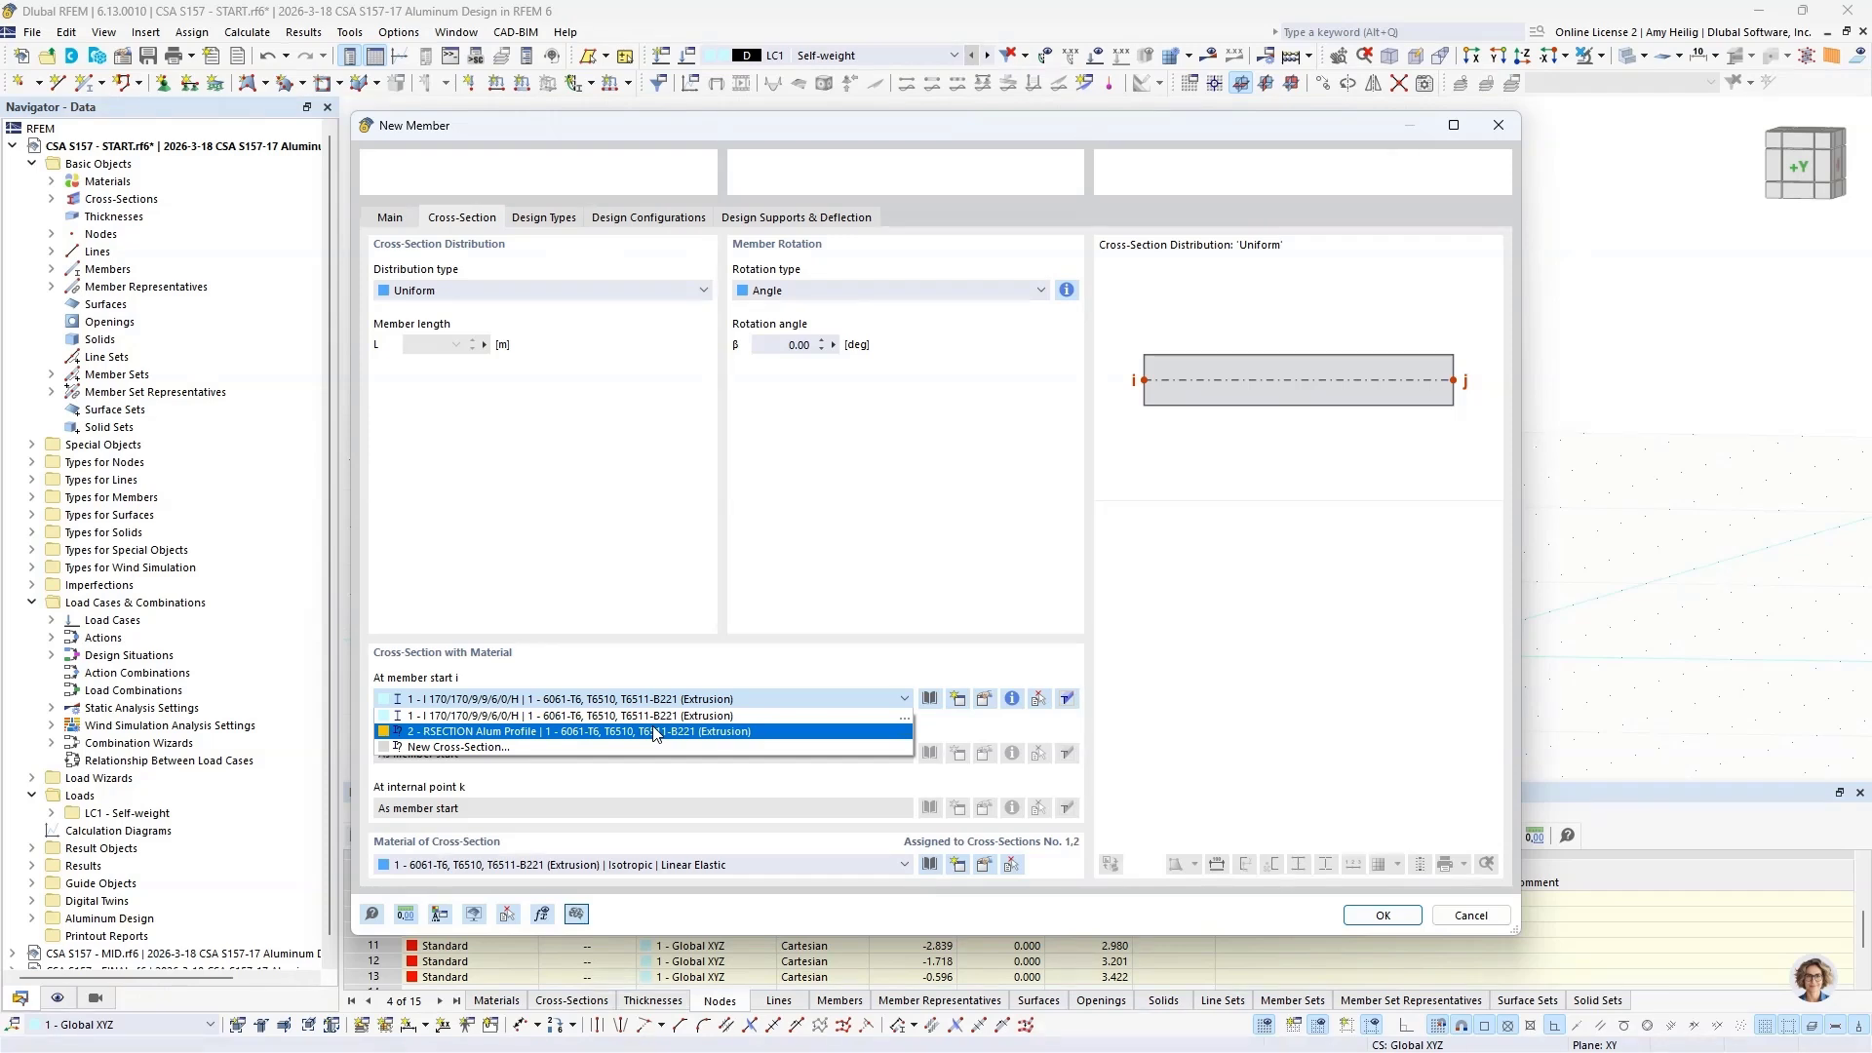
{"action": "left_click", "coordinate": [653, 731]}
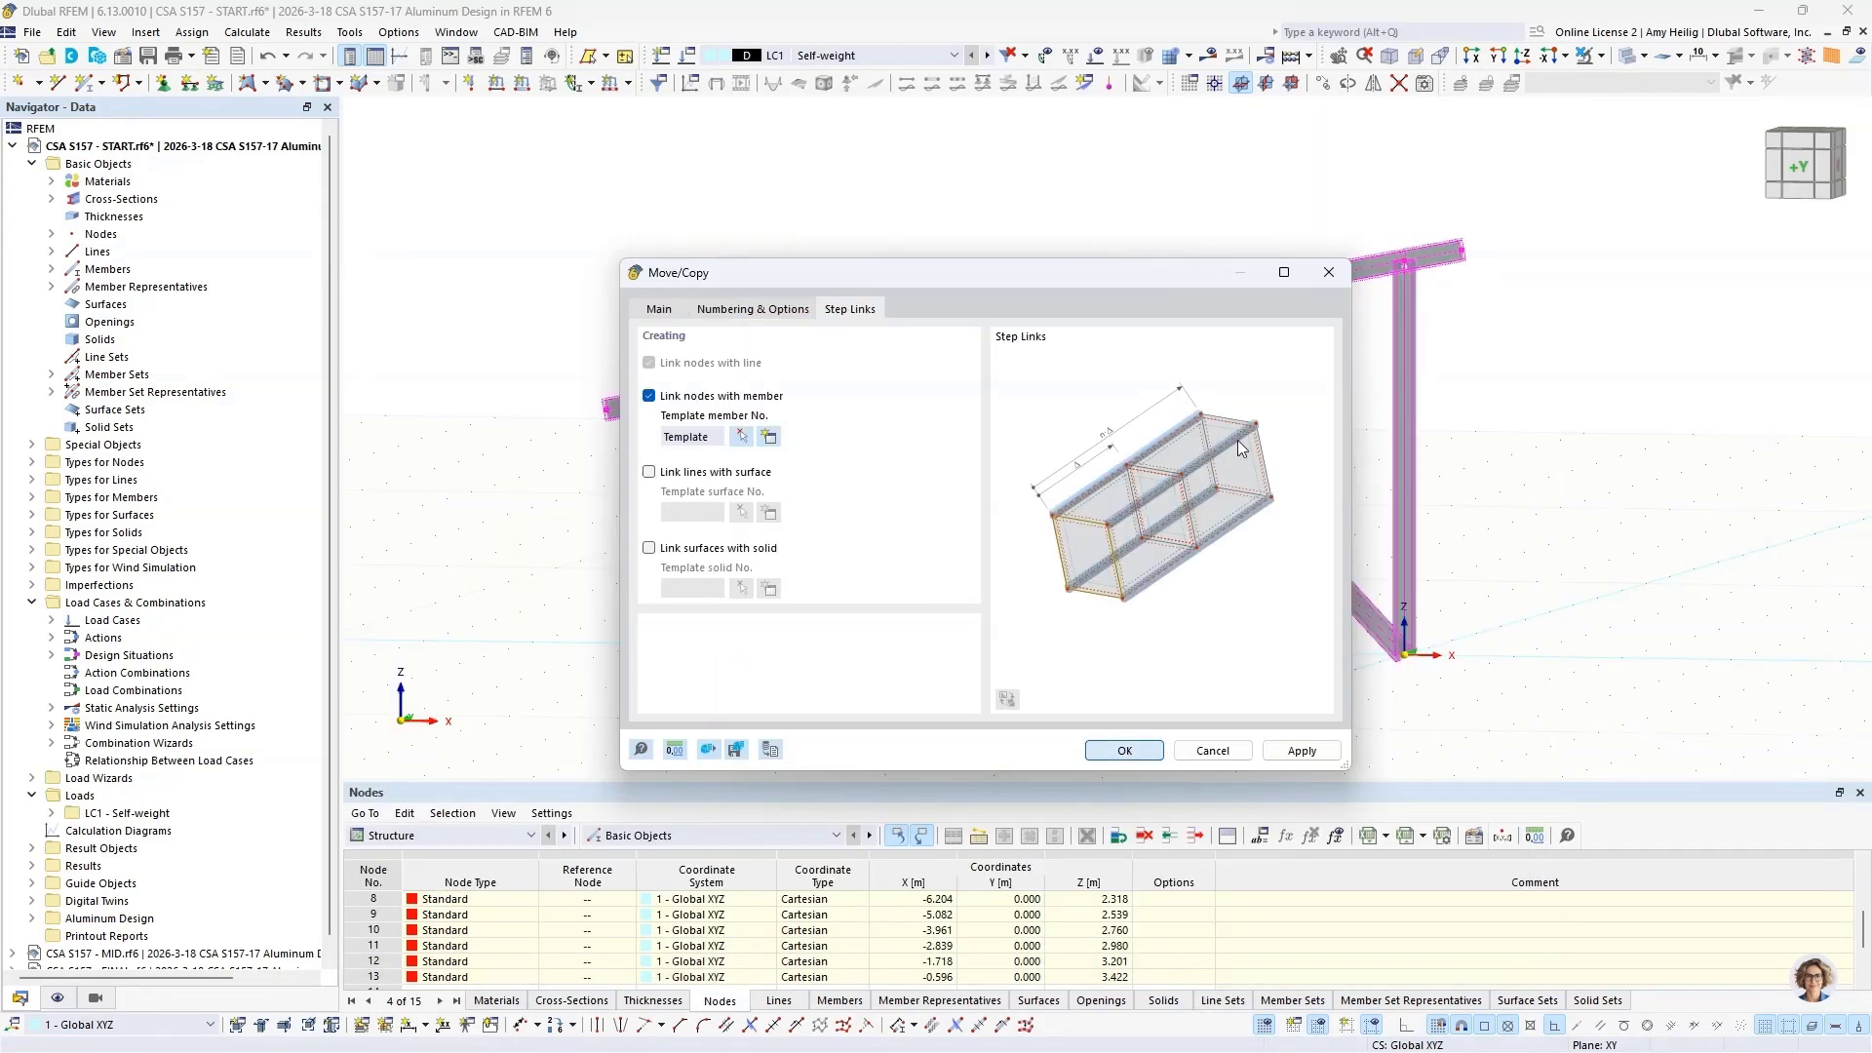
{"action": "middle_click_drag", "start_coordinate": [1247, 443], "coordinate": [1137, 504], "text": "ctrl"}
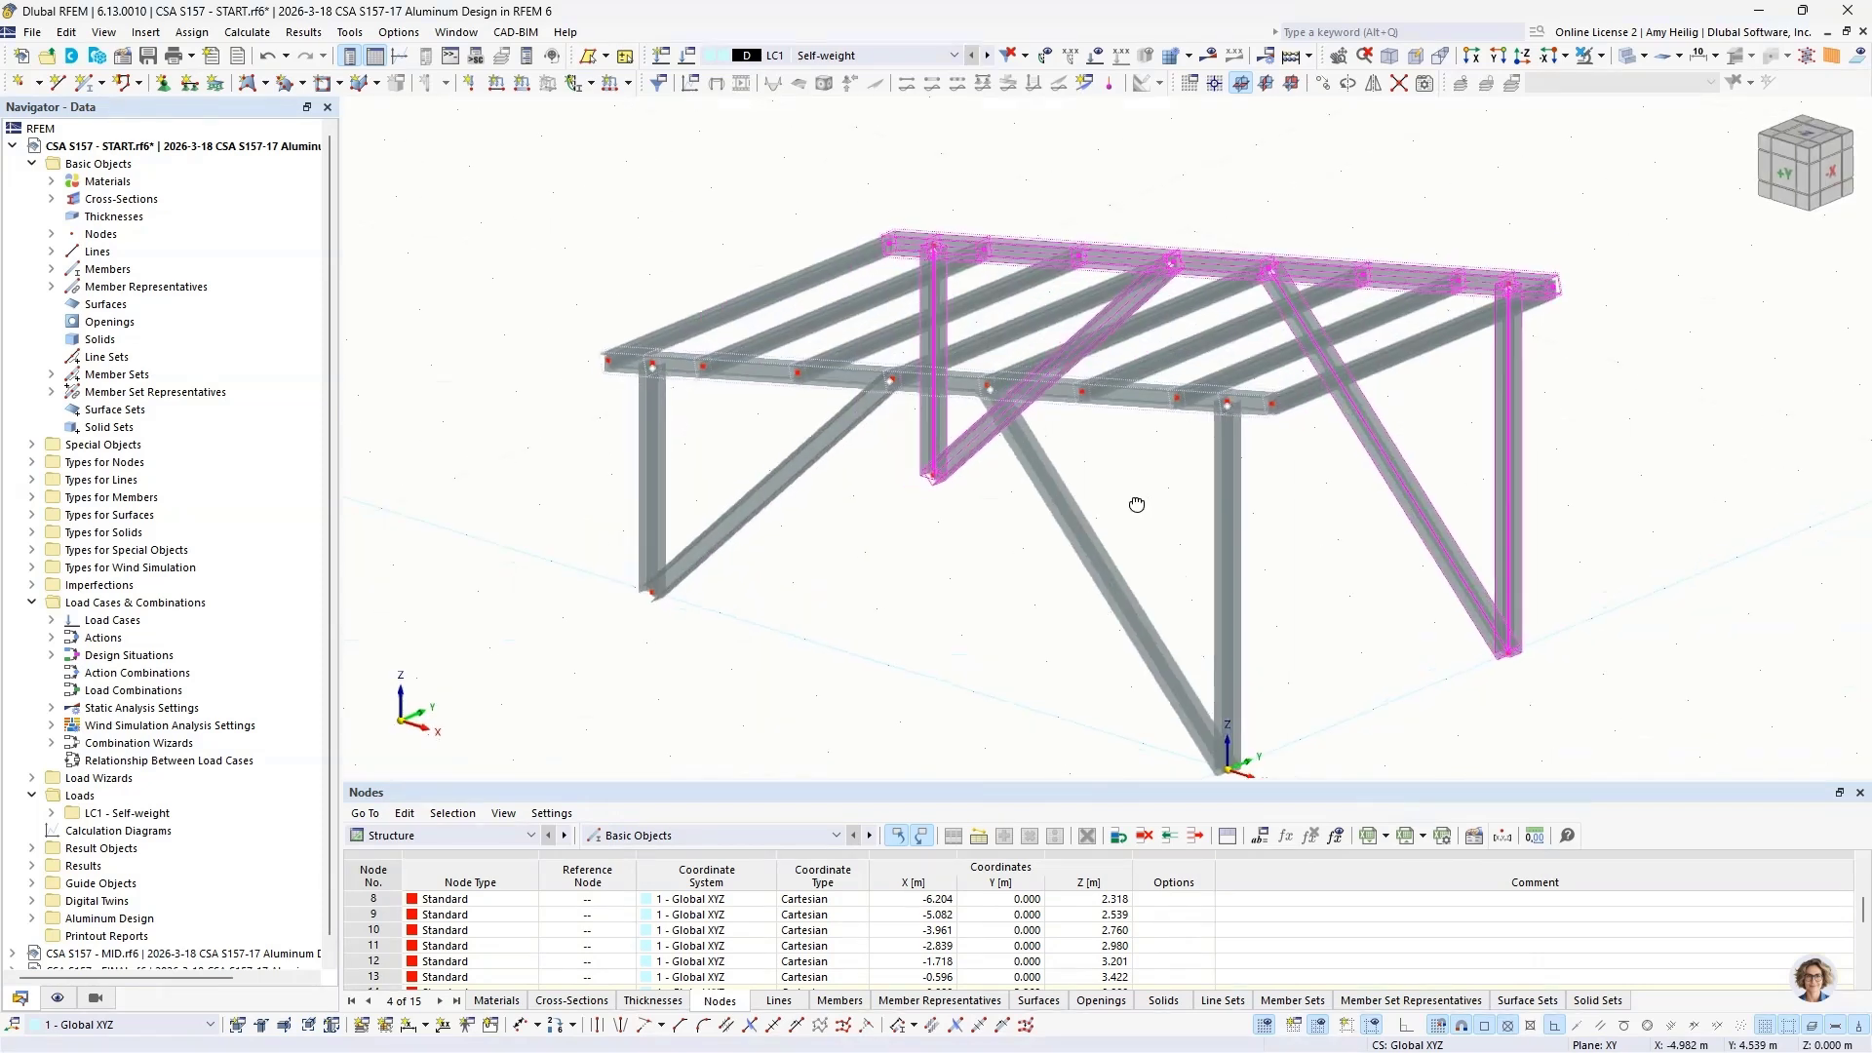
{"action": "left_click", "coordinate": [1318, 580]}
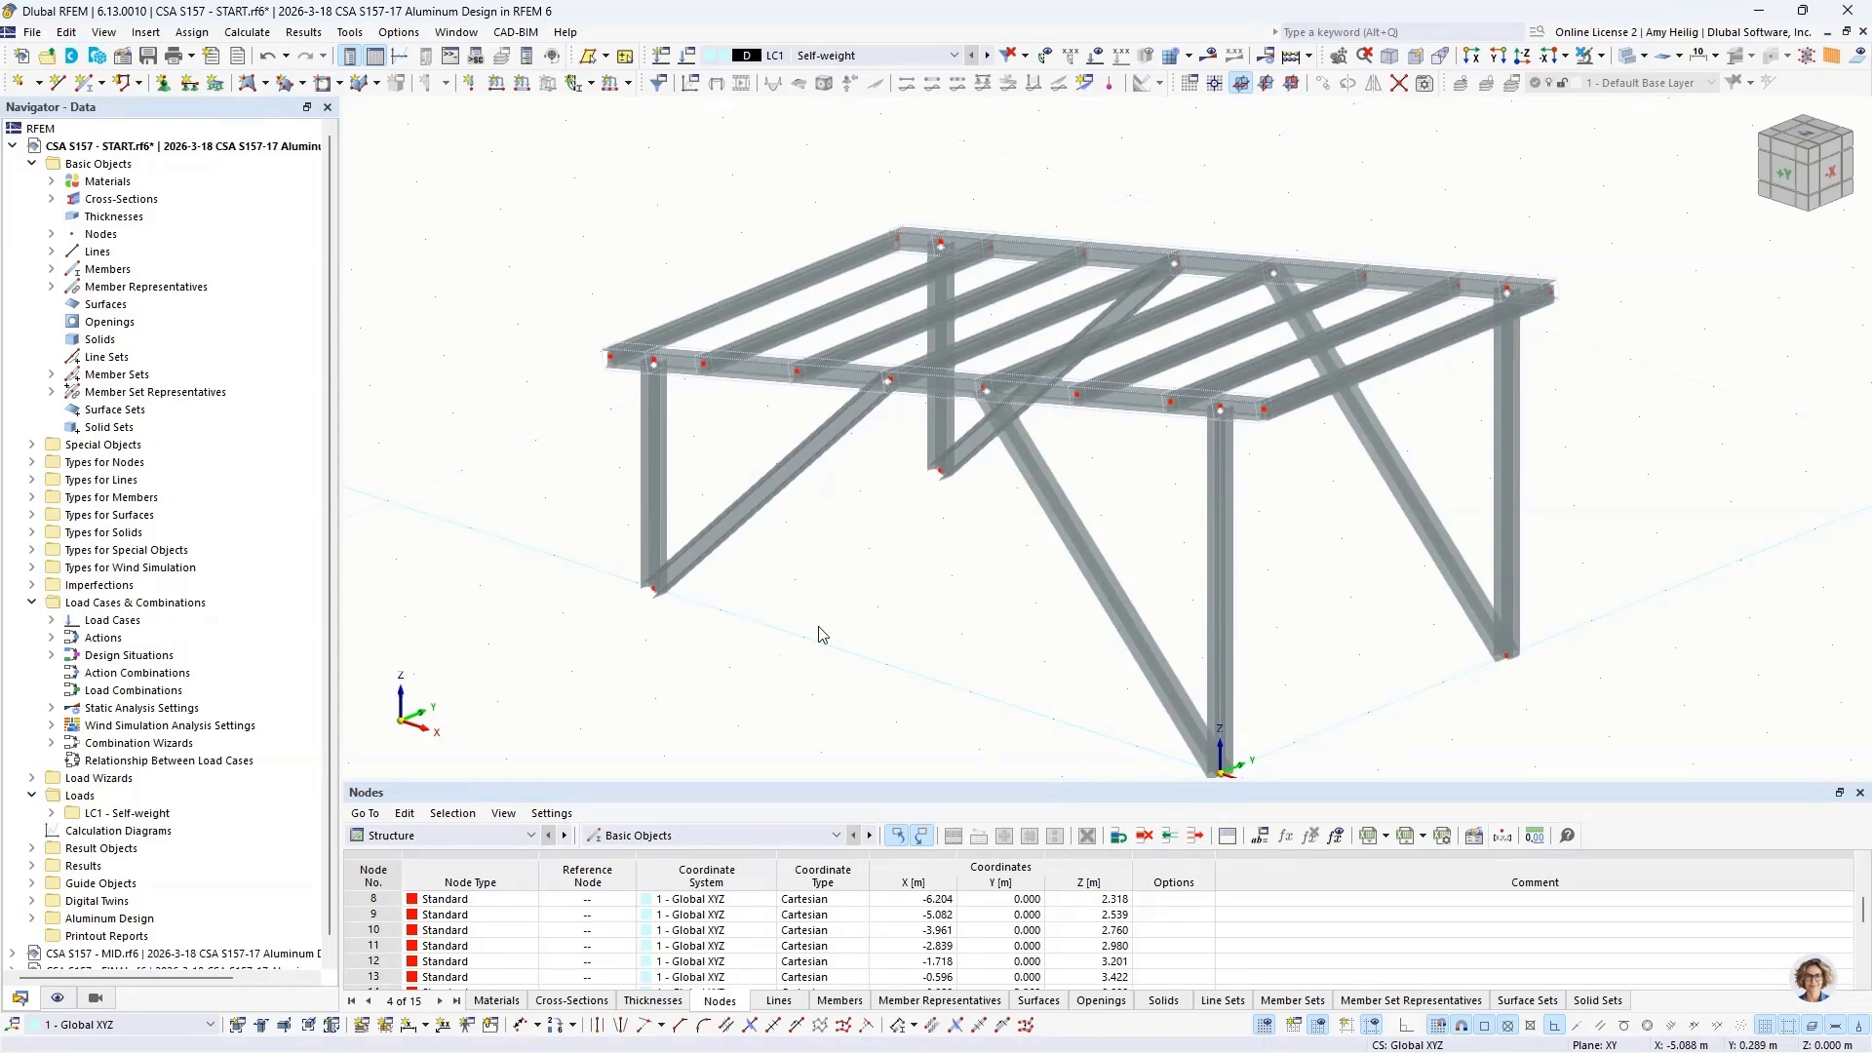
Step: Select the roof purlins spanning between the two frames and isolate them in the model display
{"action": "middle_click_drag", "start_coordinate": [1341, 548], "coordinate": [1175, 530], "text": "ctrl"}
{"action": "left_click_drag", "start_coordinate": [1169, 460], "coordinate": [1062, 190]}
{"action": "left_click", "coordinate": [1600, 56]}
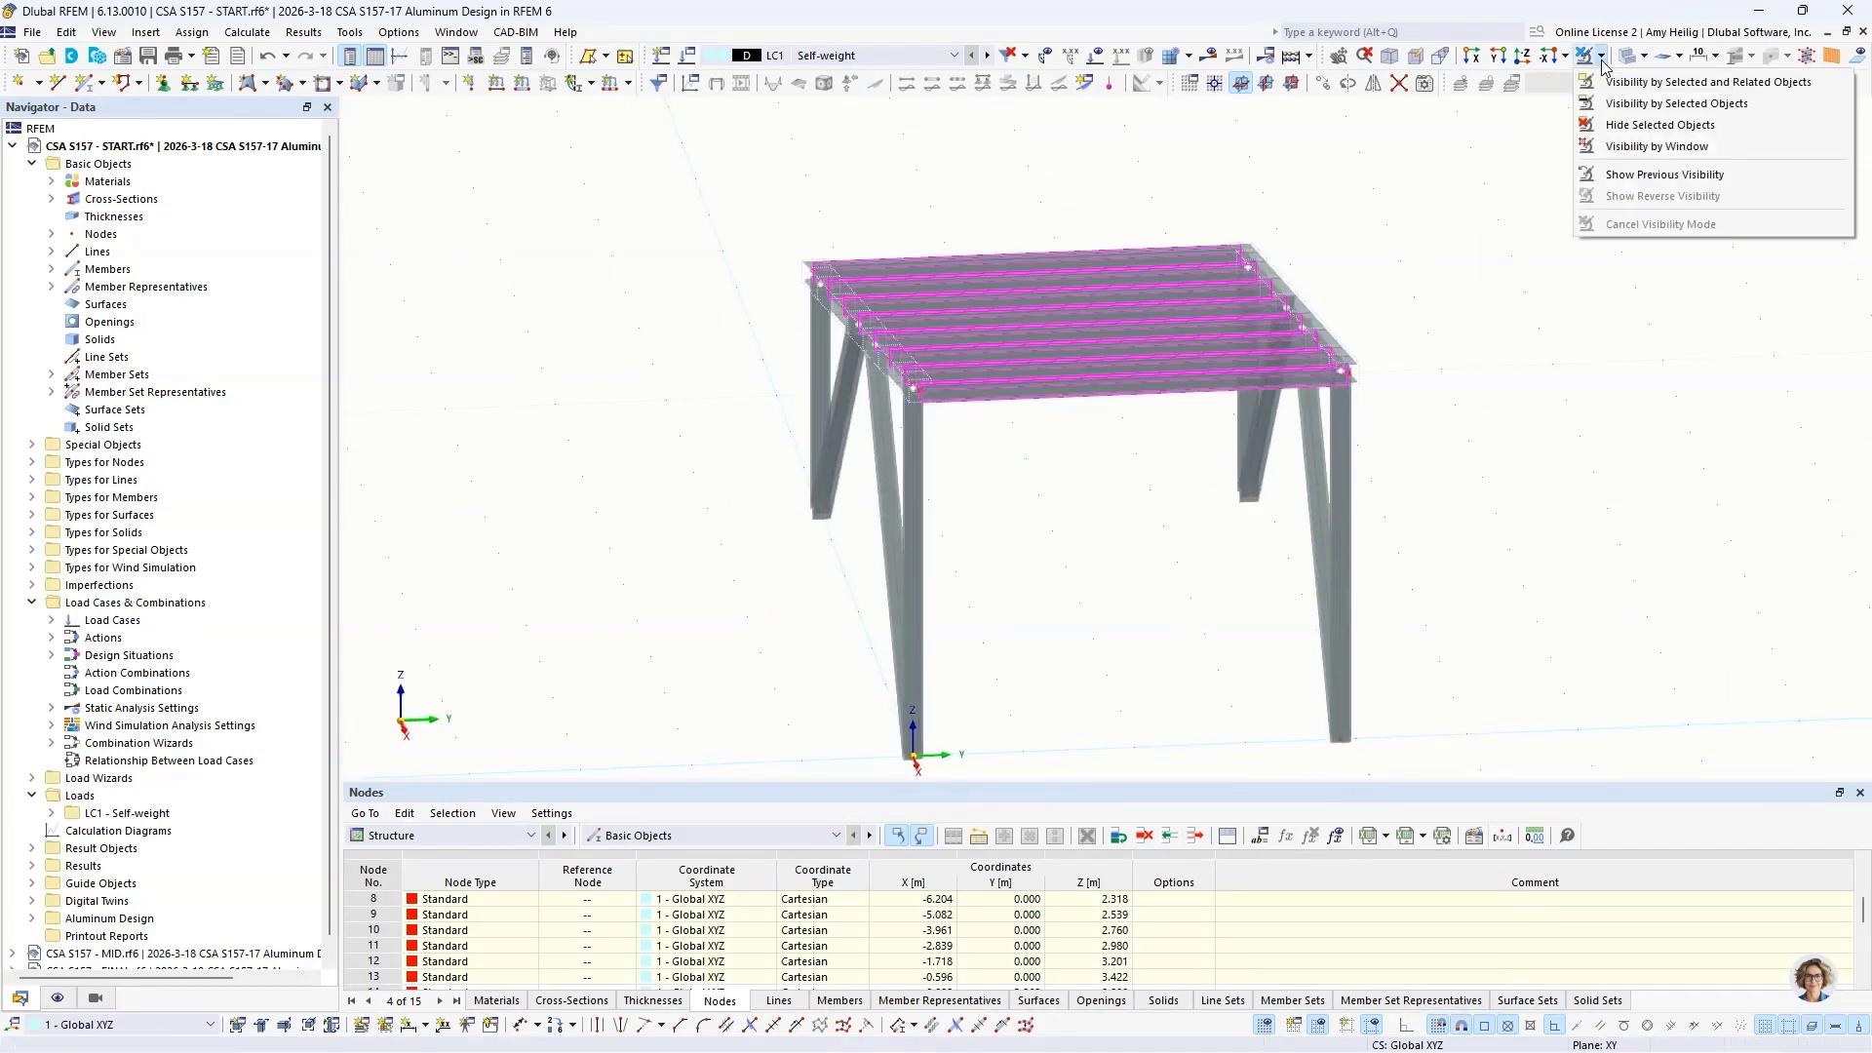
{"action": "left_click", "coordinate": [1609, 84]}
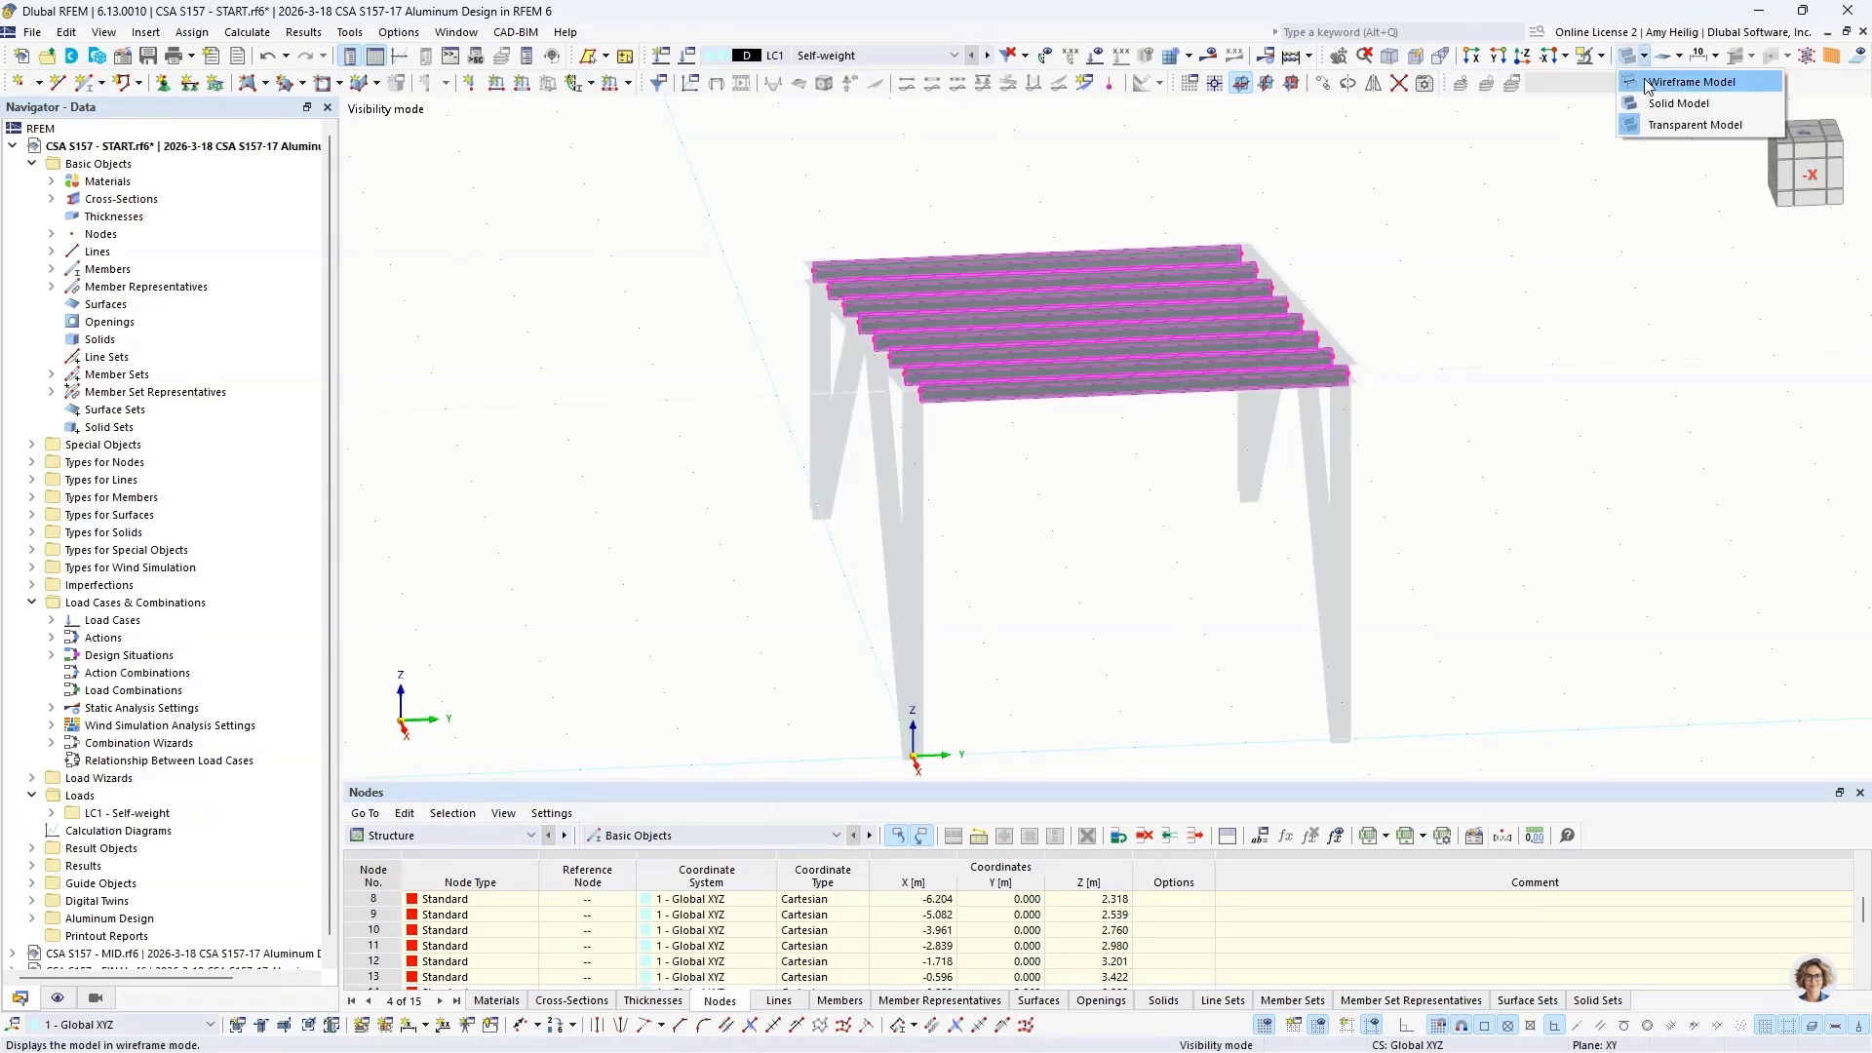
Step: Examine the aluminum profile's shape at the end of a roof purlin in the solid model display
{"action": "middle_click_drag", "start_coordinate": [901, 517], "coordinate": [1135, 452], "text": "ctrl"}
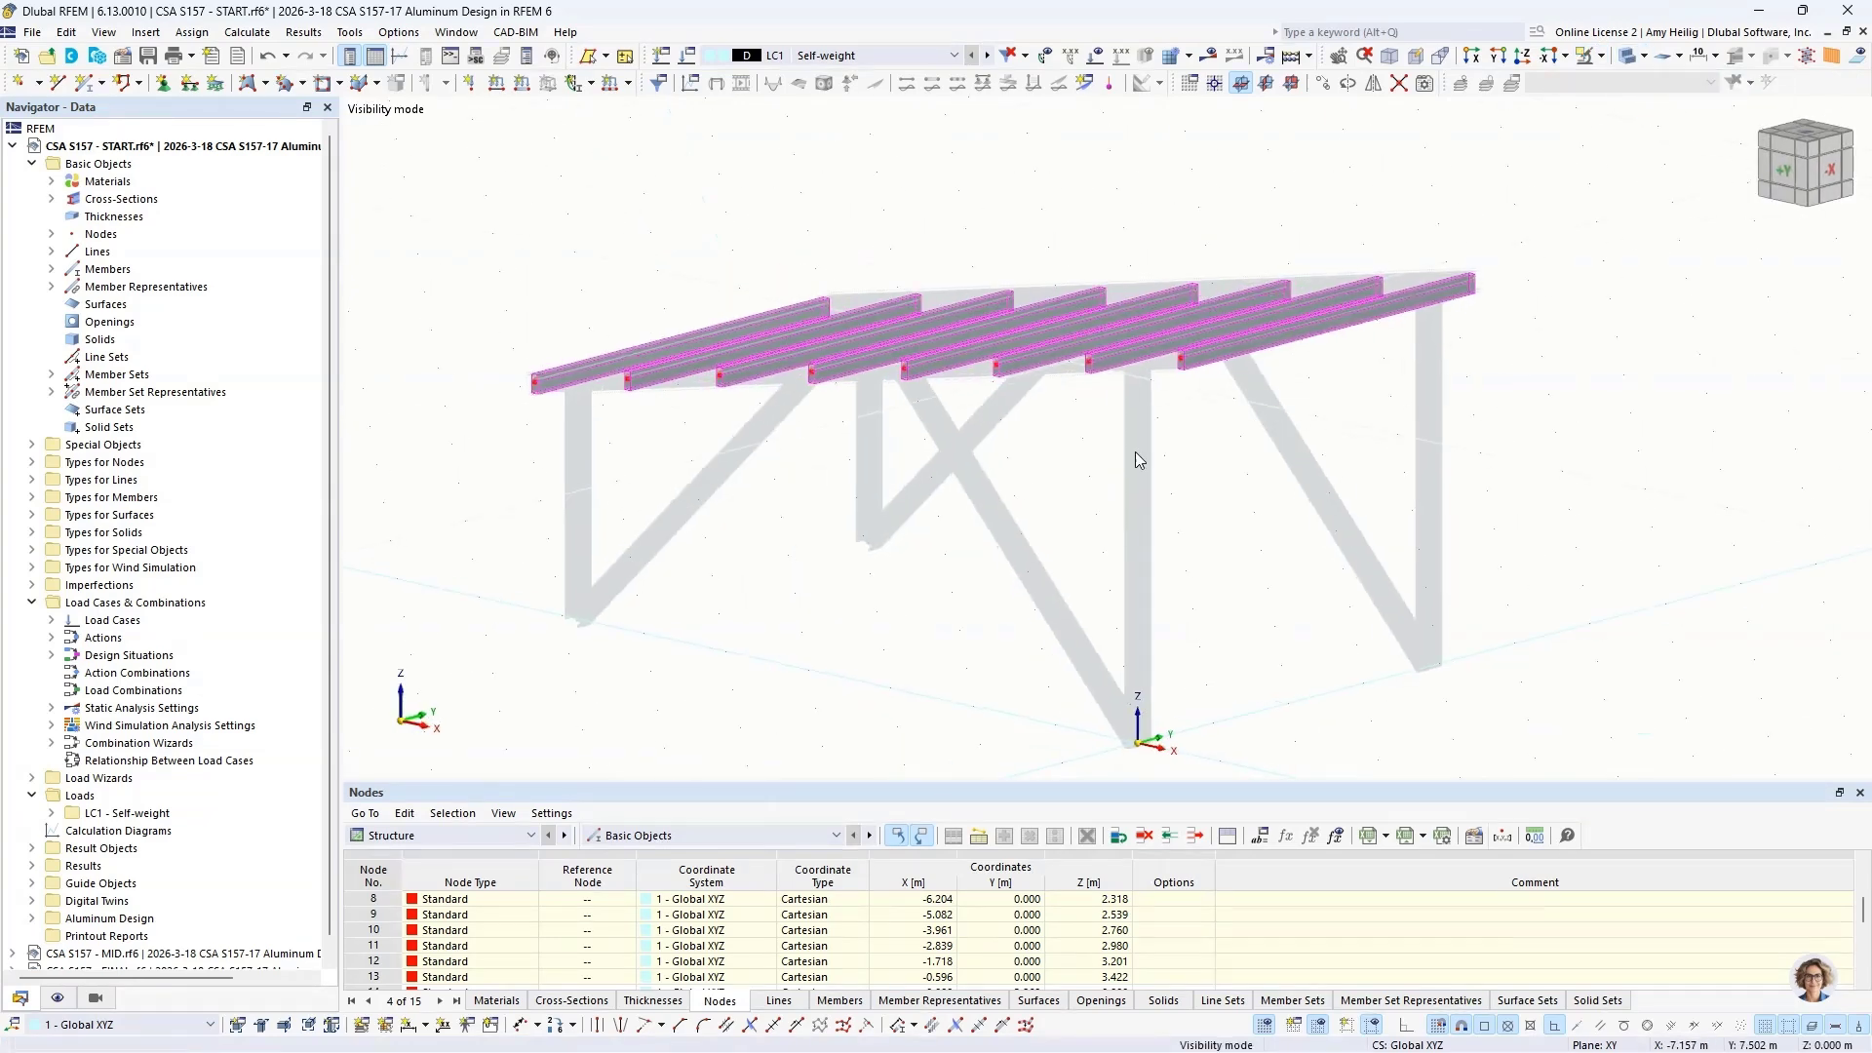
{"action": "scroll", "coordinate": [1183, 366], "scroll_direction": "up", "scroll_amount": 10}
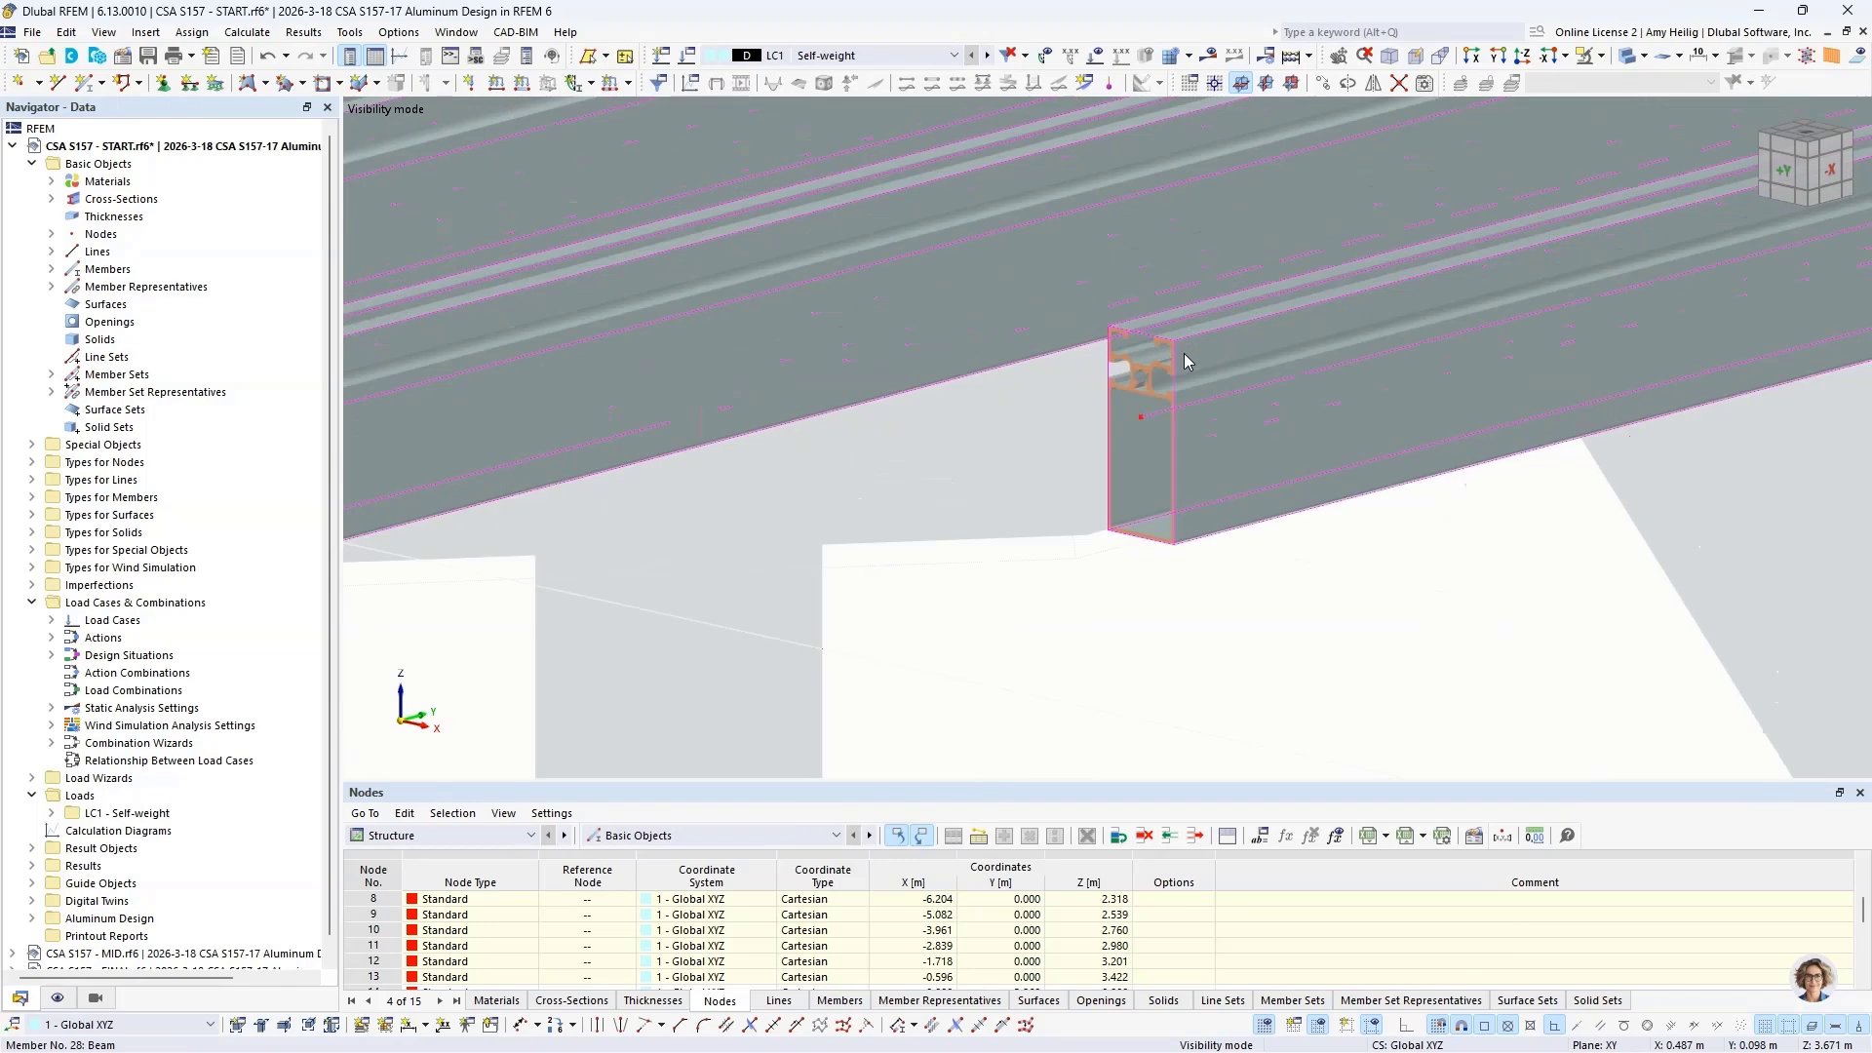
{"action": "scroll", "coordinate": [1147, 373], "scroll_direction": "up", "scroll_amount": 4}
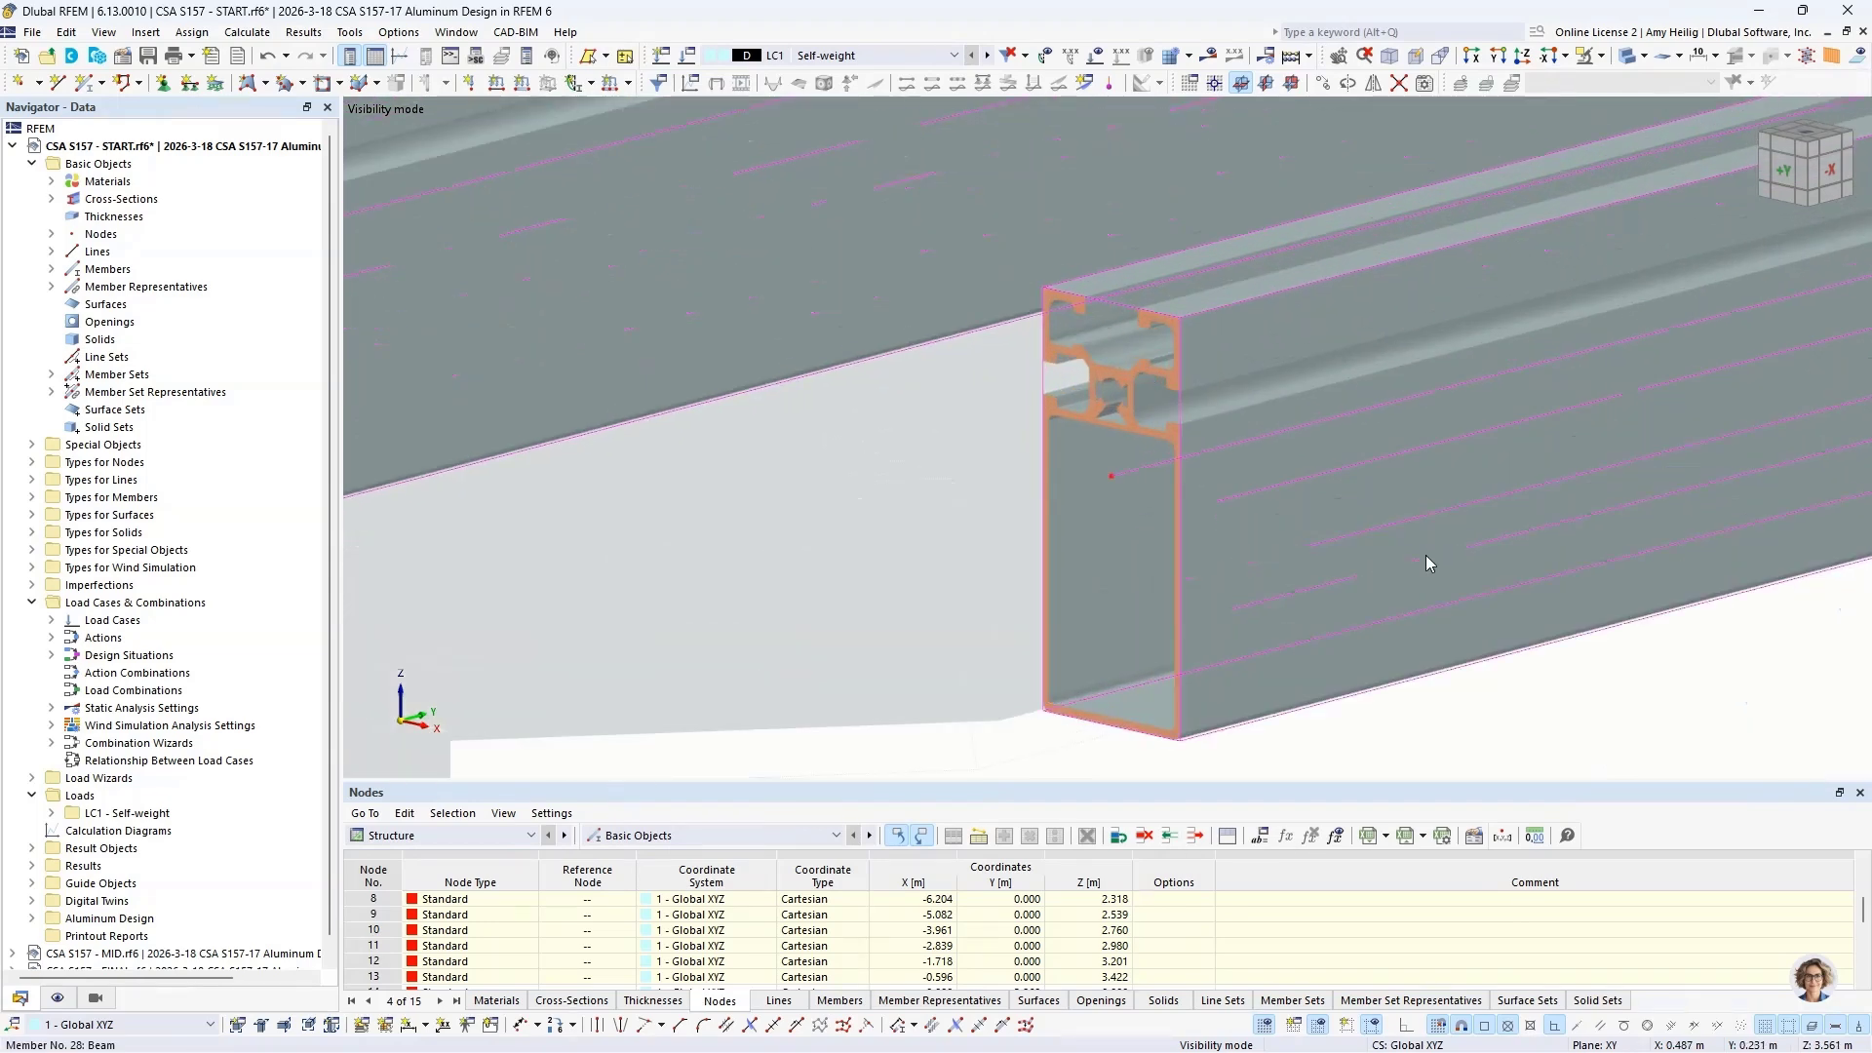
{"action": "mouse_move", "coordinate": [1425, 562]}
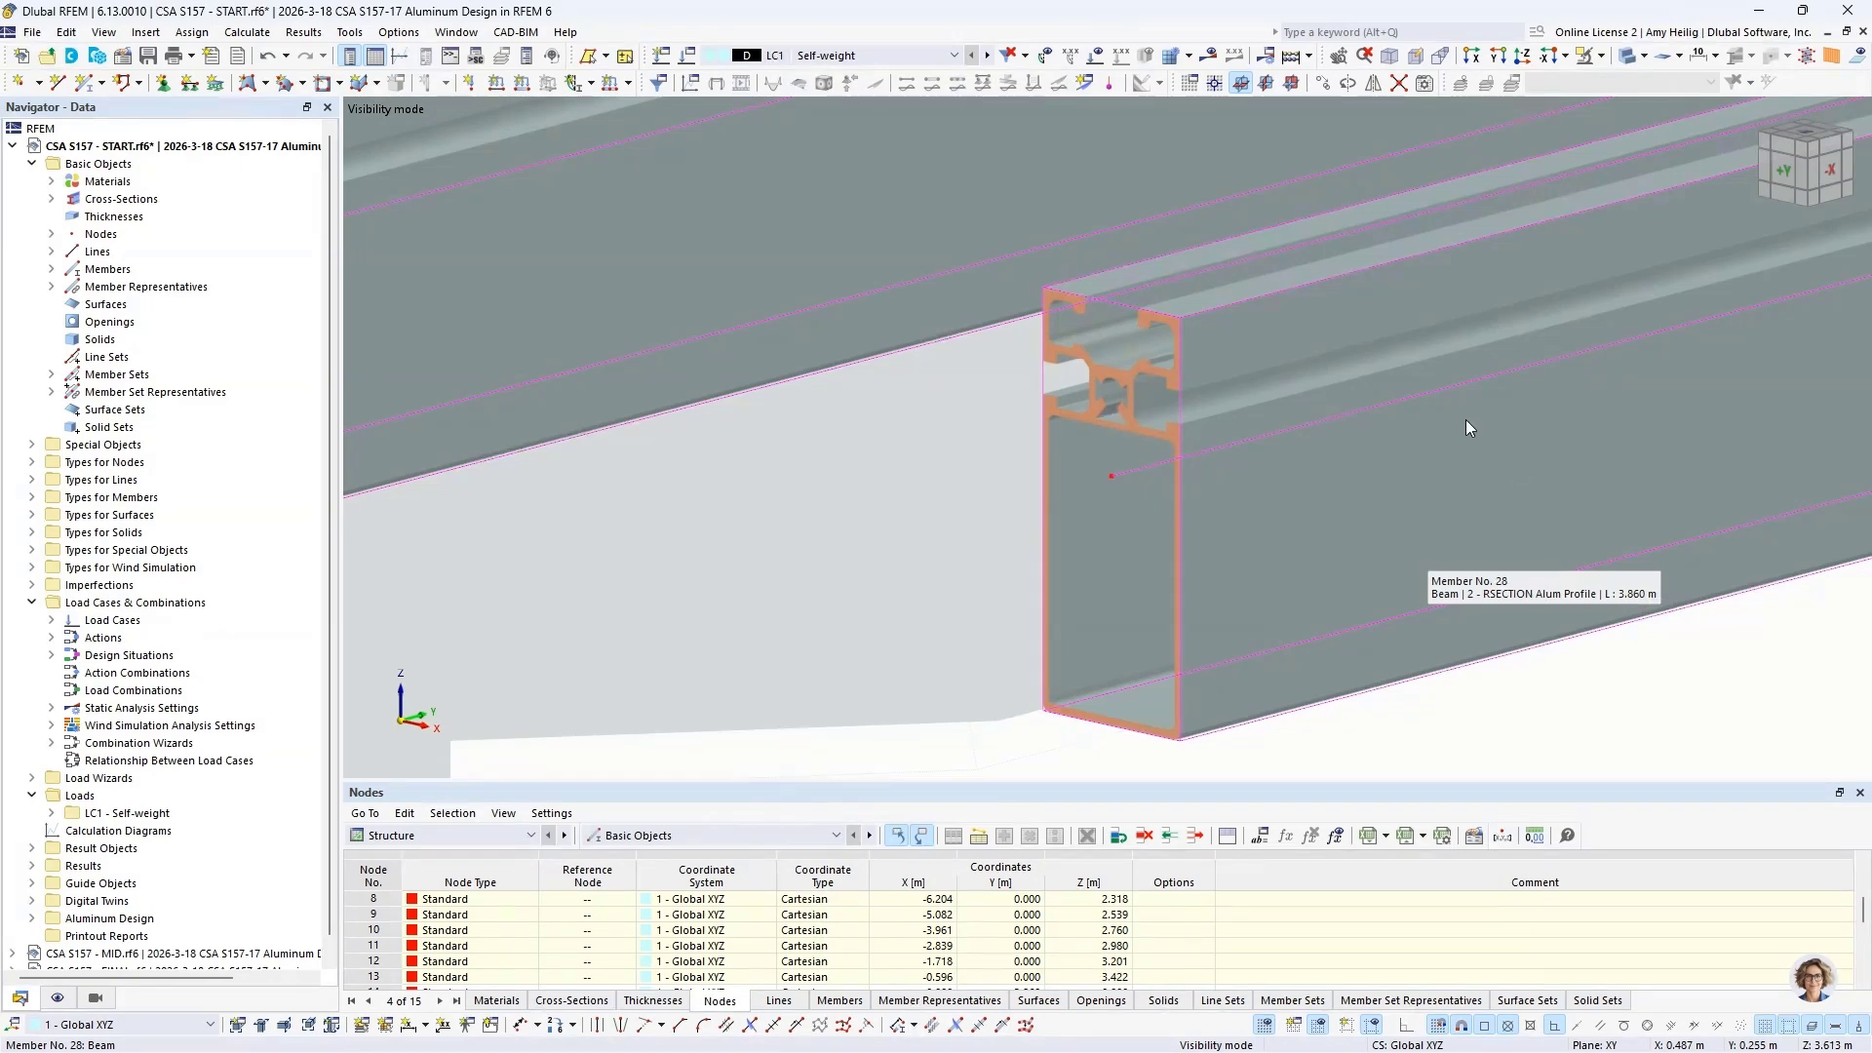
{"action": "scroll", "coordinate": [1373, 396], "scroll_direction": "down", "scroll_amount": 6}
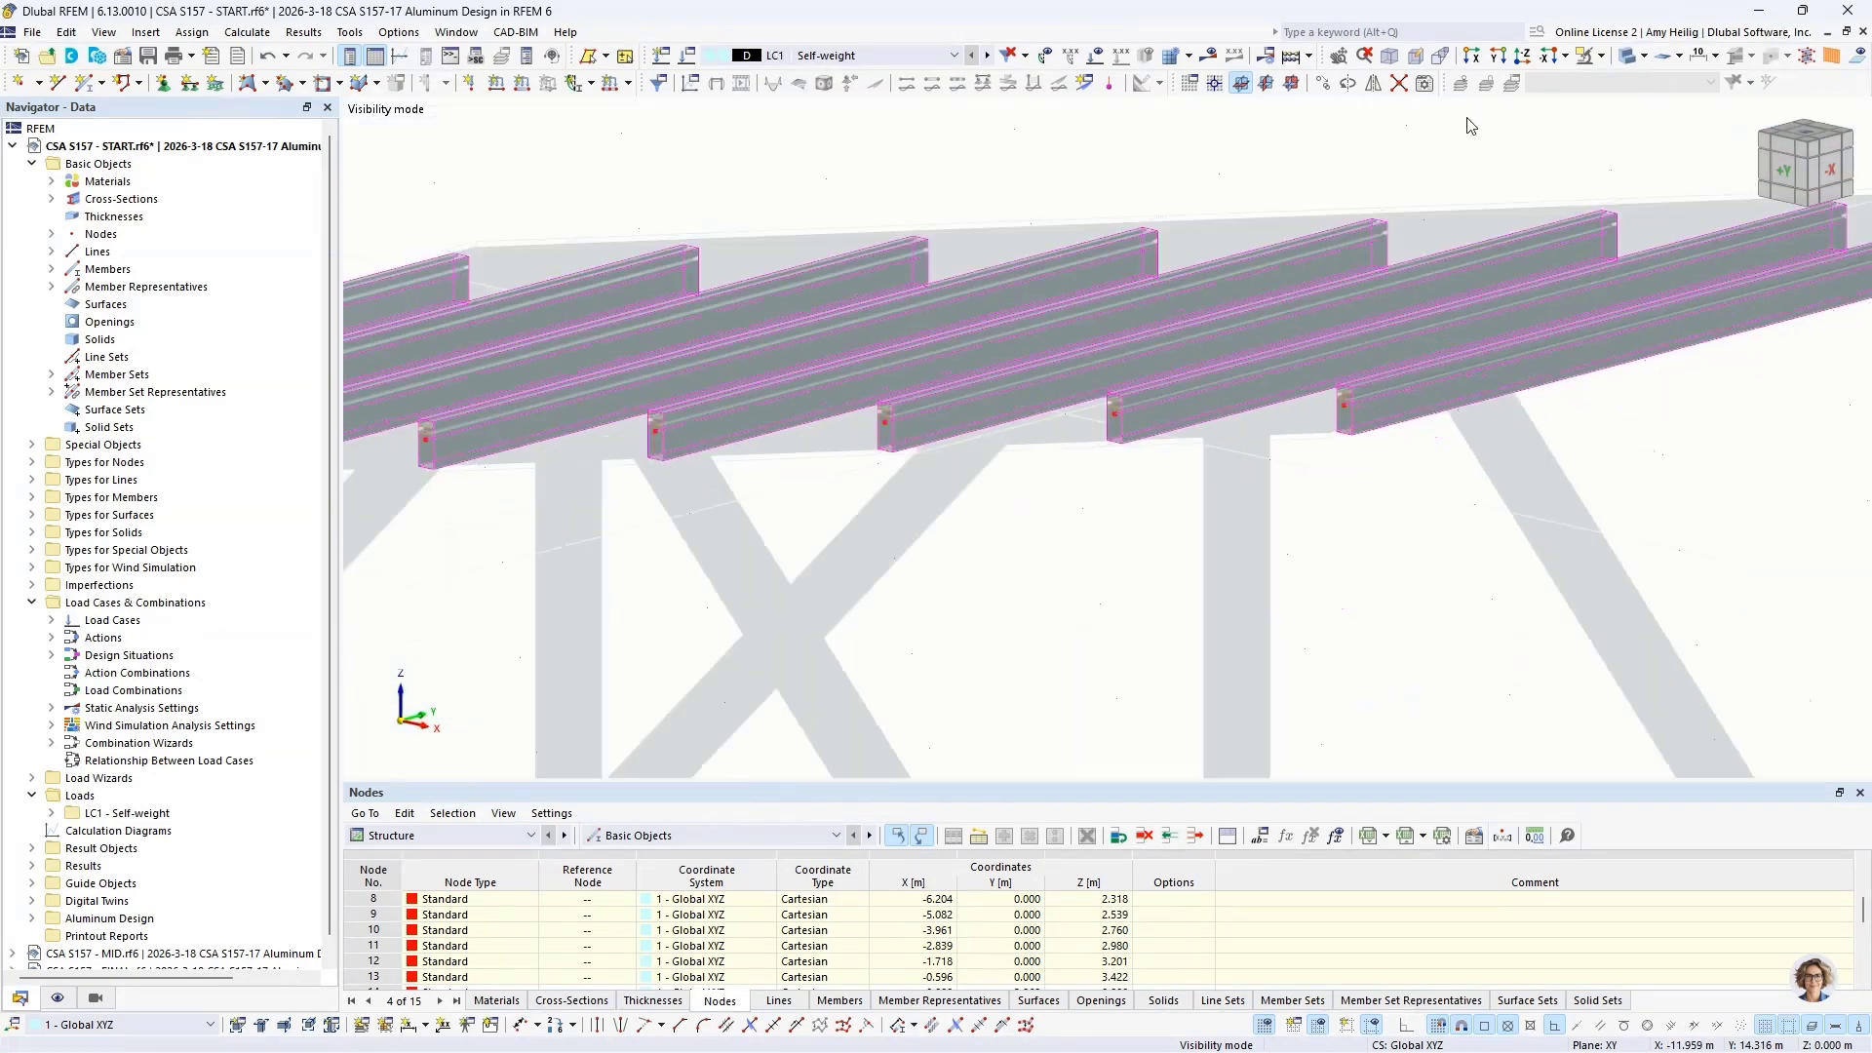
{"action": "left_click", "coordinate": [1634, 58]}
Step: Extend all eight roof purlins at both ends by an offset of 0.32 m, creating new members for the extensions
{"action": "scroll", "coordinate": [1442, 225], "scroll_direction": "down", "scroll_amount": 5}
{"action": "middle_click_drag", "start_coordinate": [1404, 268], "coordinate": [1345, 325], "text": "ctrl"}
{"action": "scroll", "coordinate": [1345, 325], "scroll_direction": "down", "scroll_amount": 1}
{"action": "right_click", "coordinate": [1345, 335]}
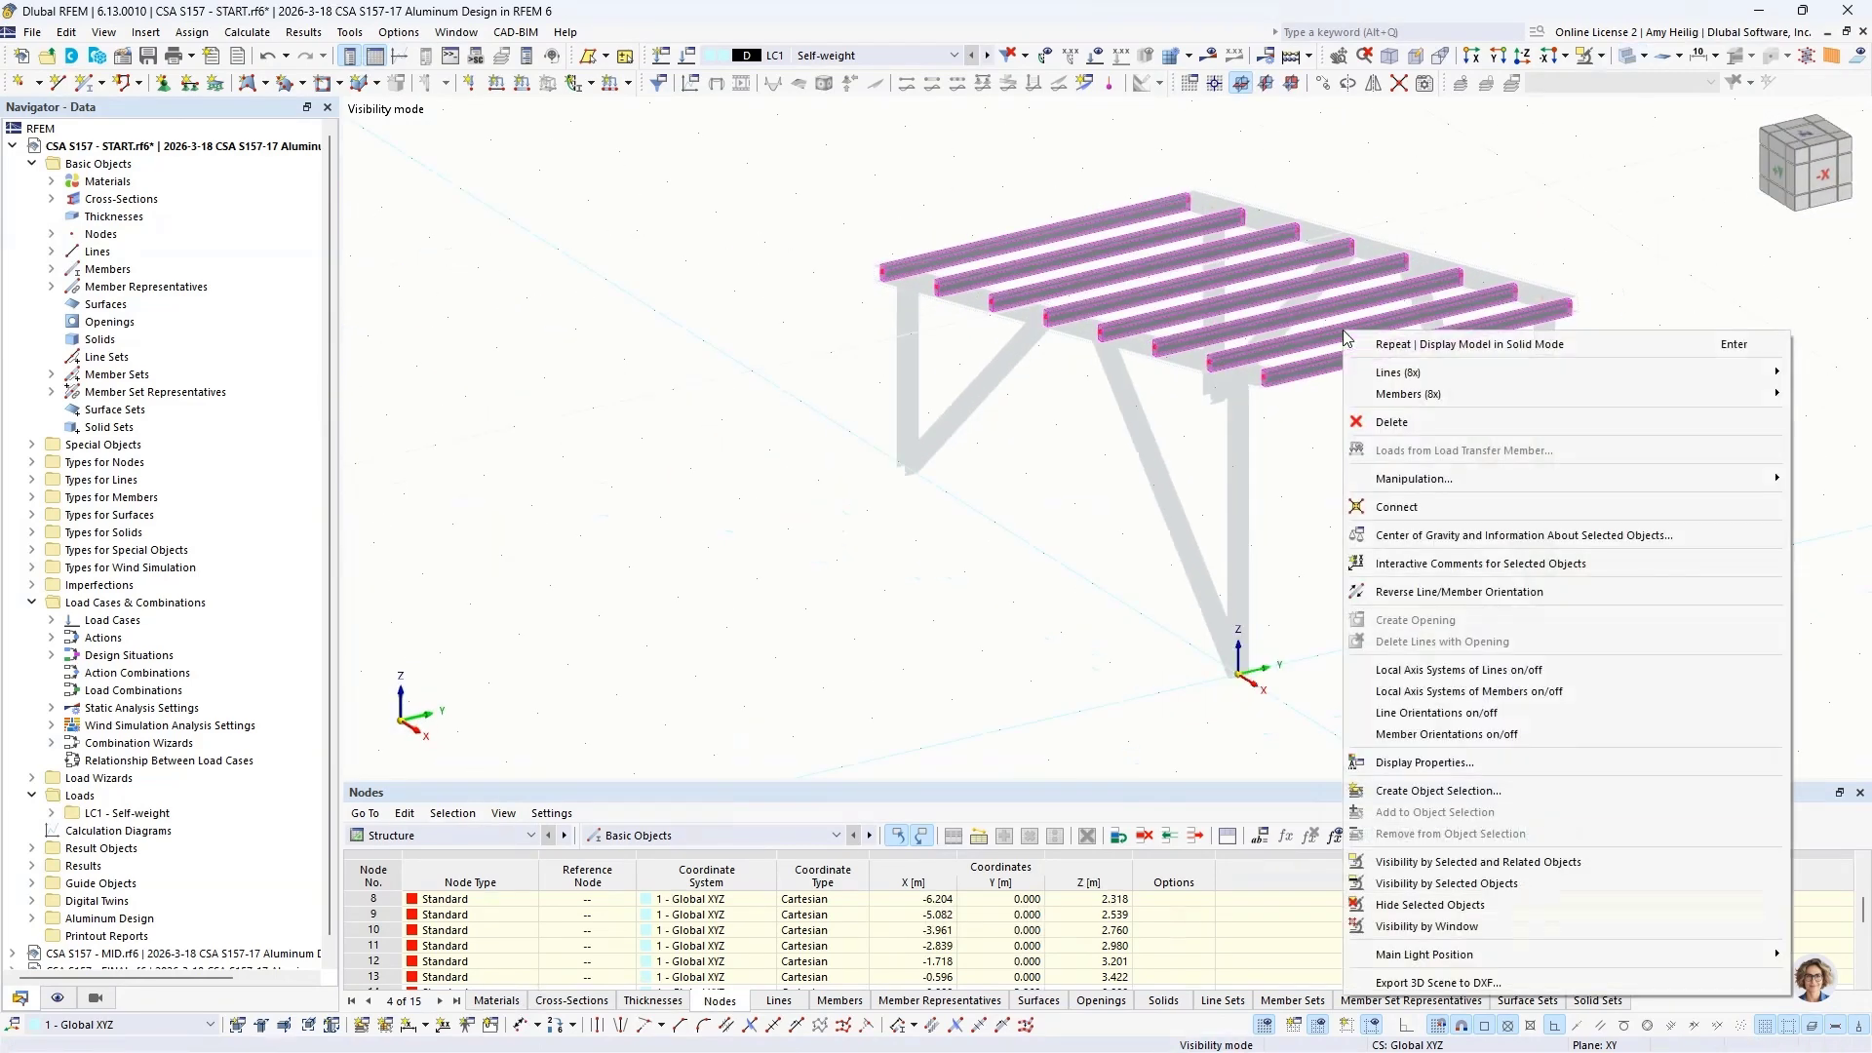
{"action": "mouse_move", "coordinate": [1375, 398]}
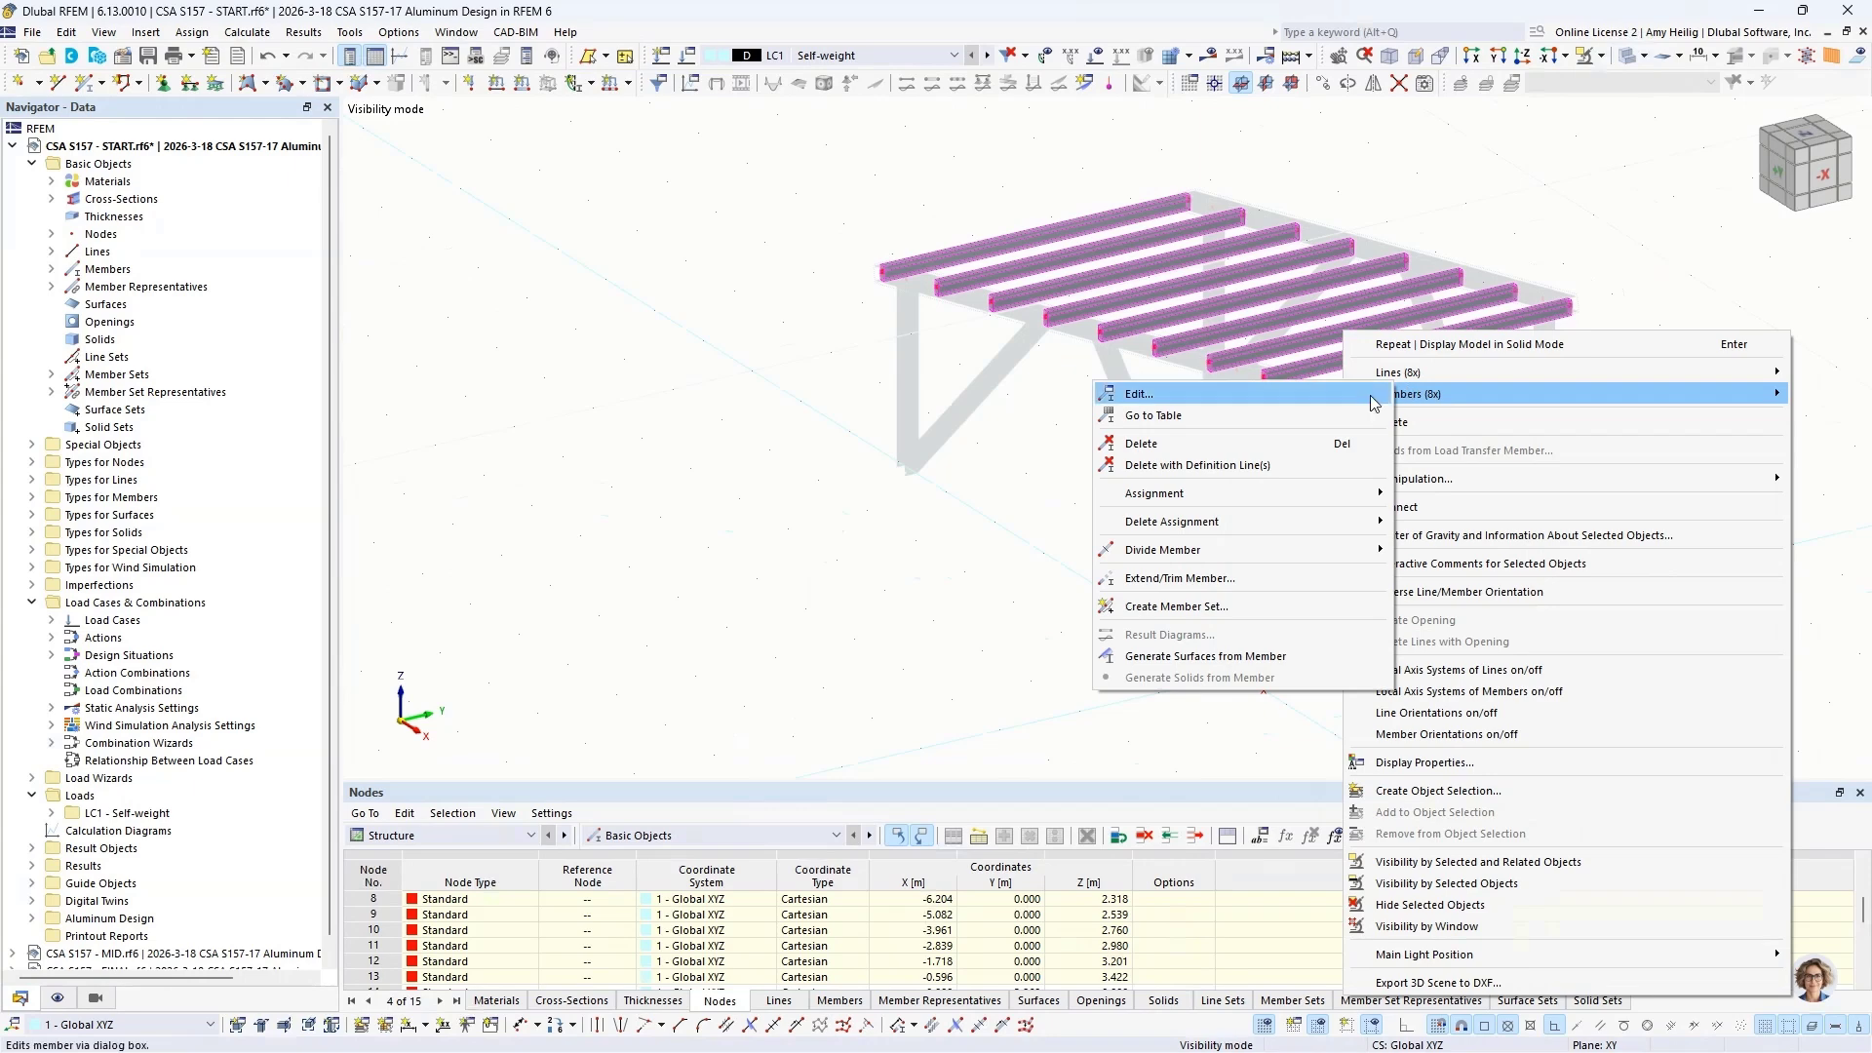
{"action": "left_click", "coordinate": [1180, 579]}
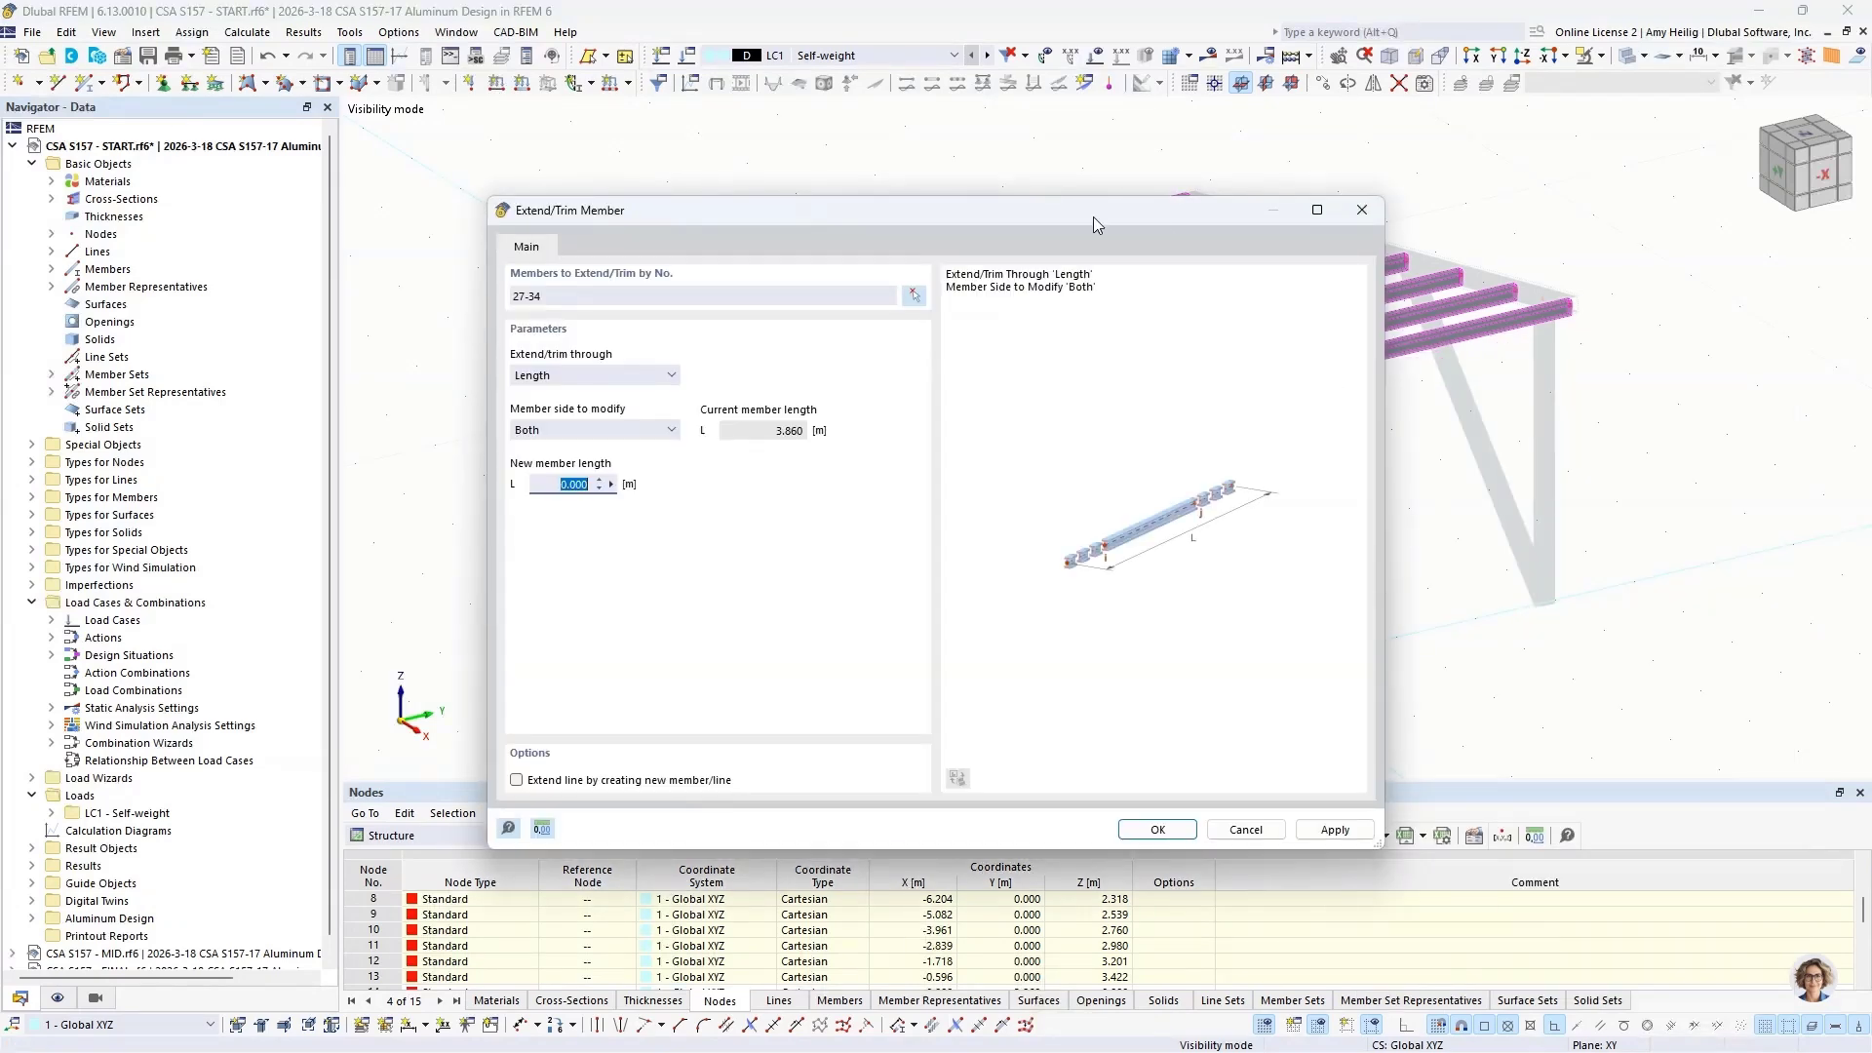
{"action": "left_click", "coordinate": [616, 376]}
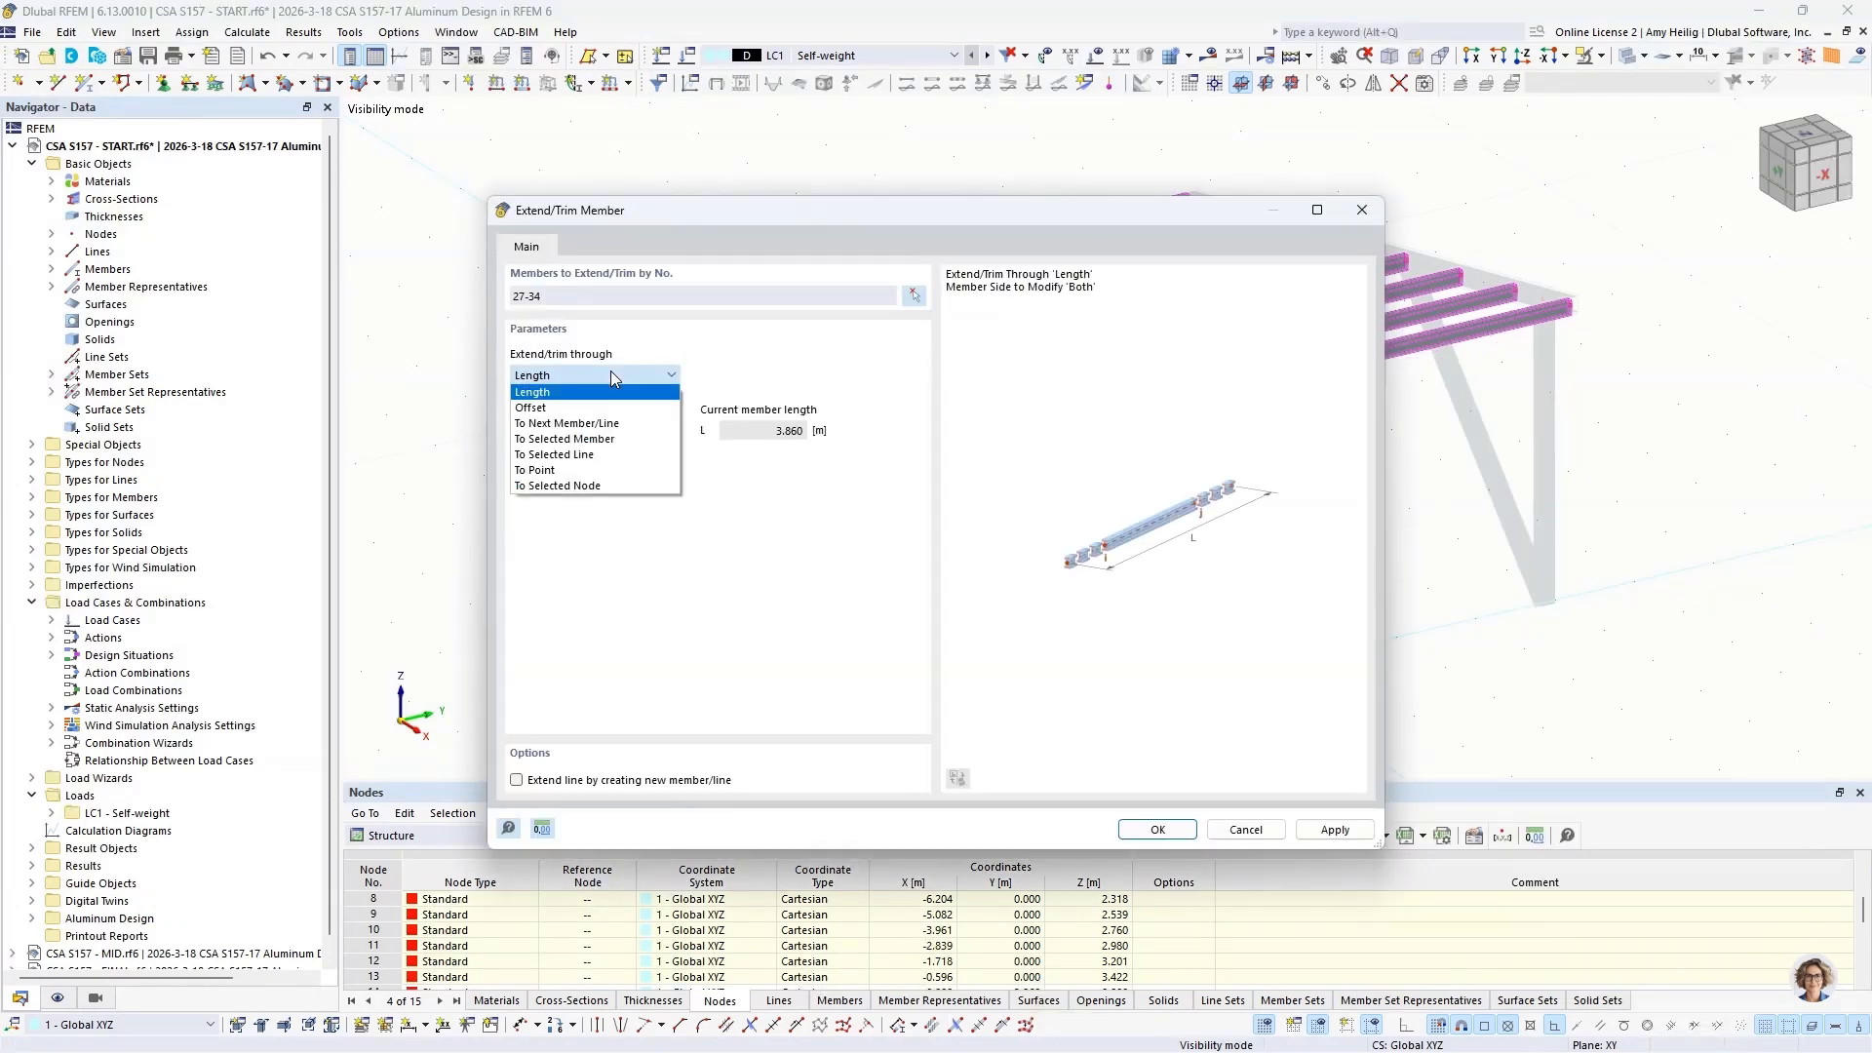
{"action": "left_click", "coordinate": [597, 408]}
{"action": "left_click", "coordinate": [580, 485]}
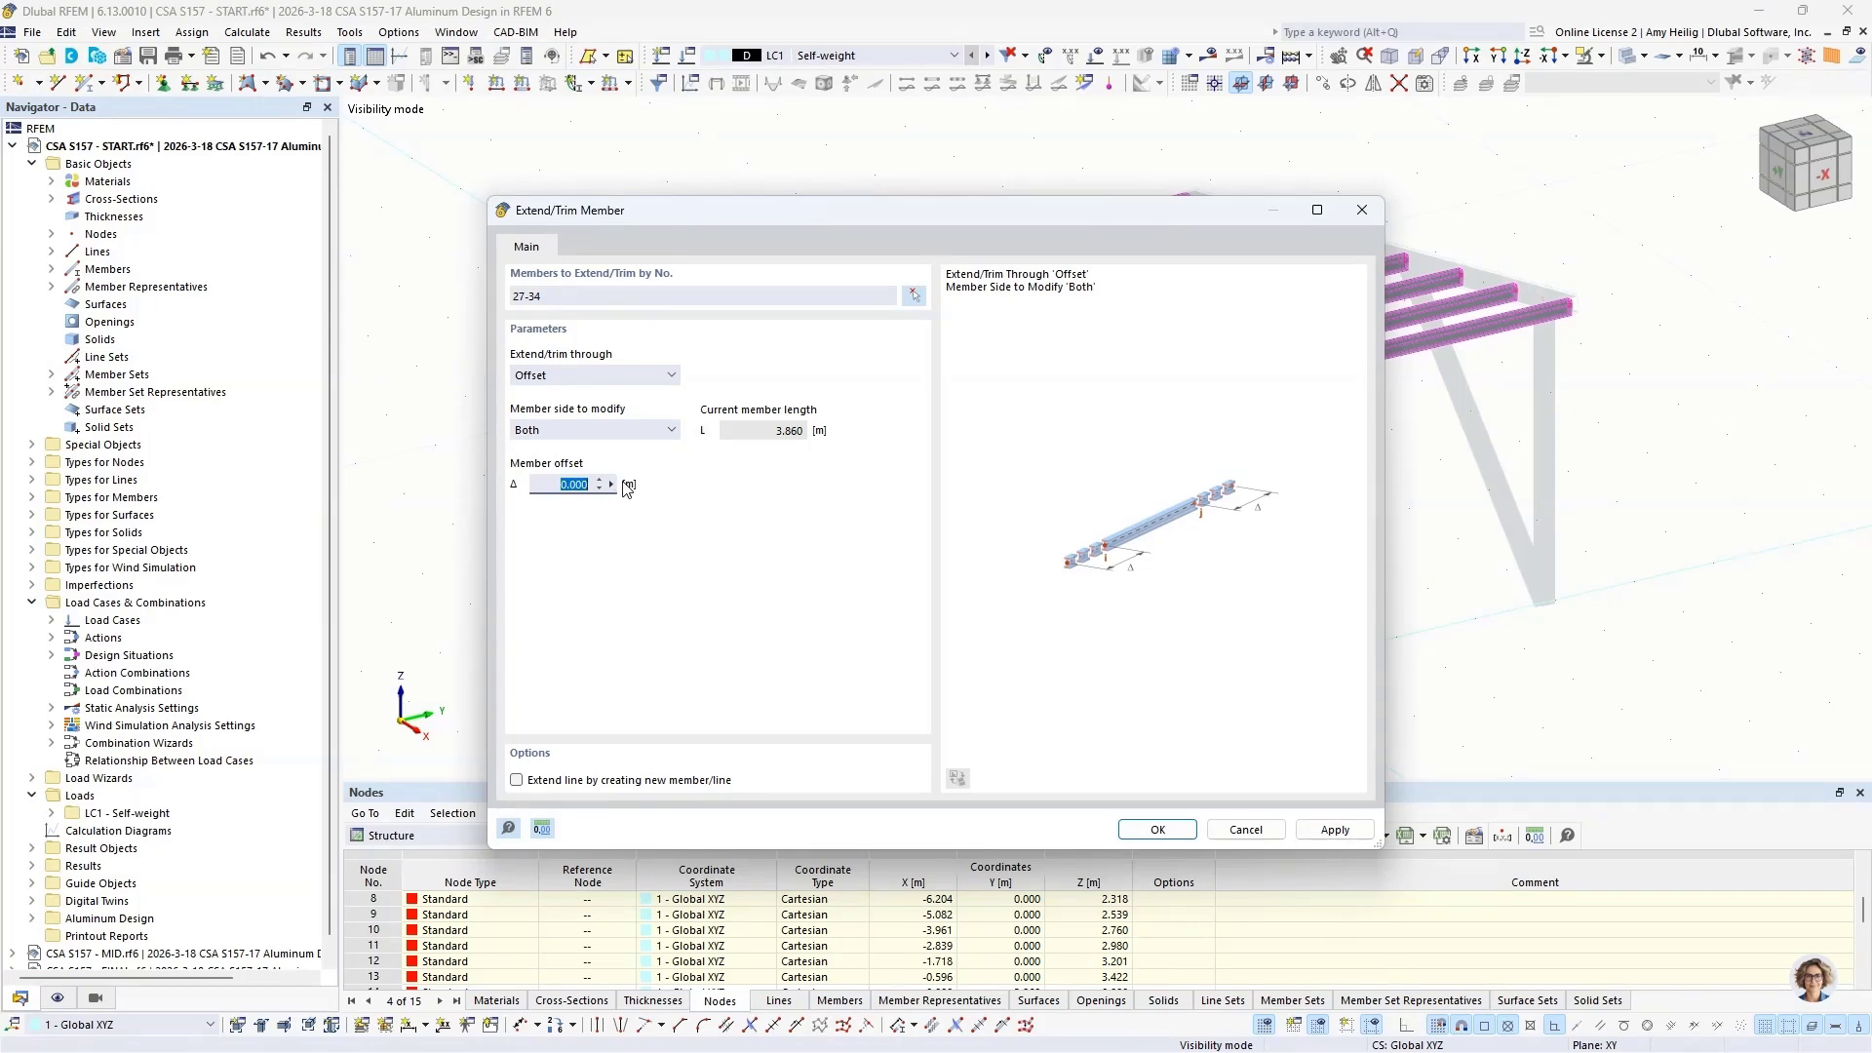
{"action": "type", "text": "0.32"}
{"action": "left_click", "coordinate": [518, 780]}
{"action": "key", "text": "Return"}
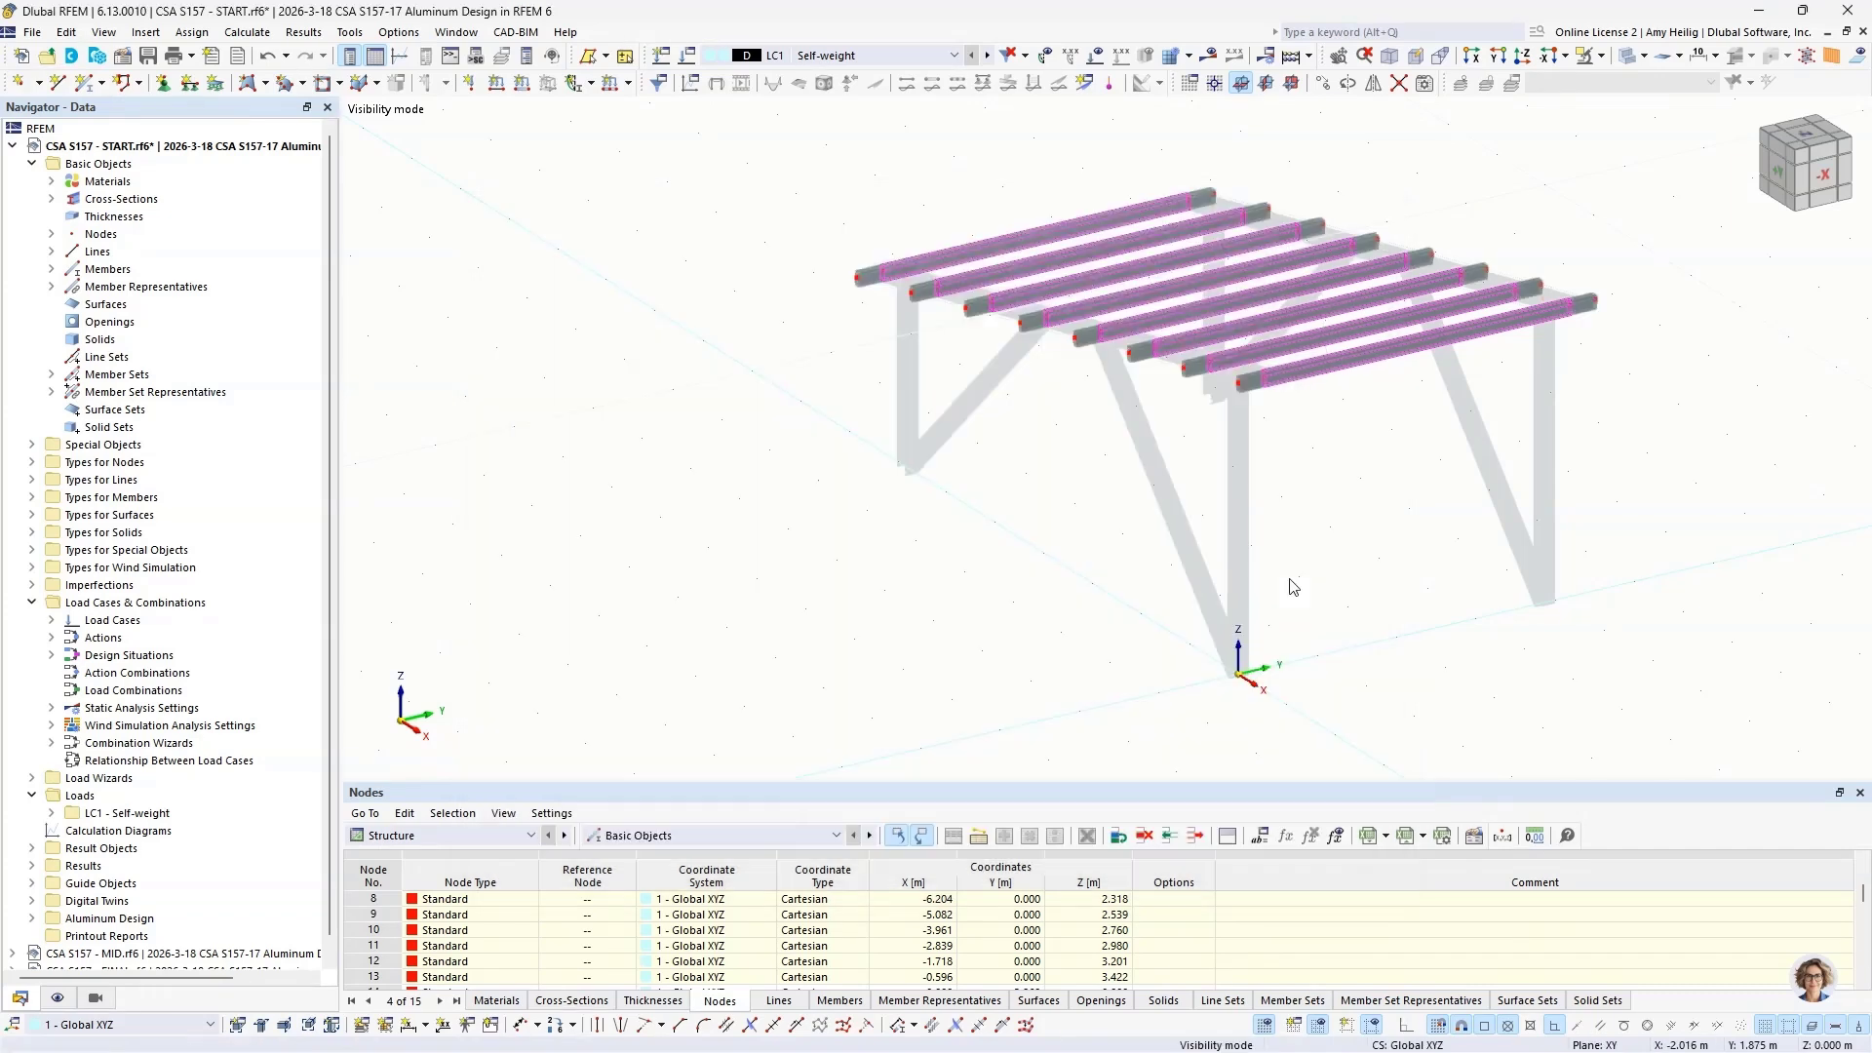
Step: Create continuous member sets from all eight roof purlins, each joined with its two end extensions
{"action": "middle_click_drag", "start_coordinate": [1358, 485], "coordinate": [1138, 499]}
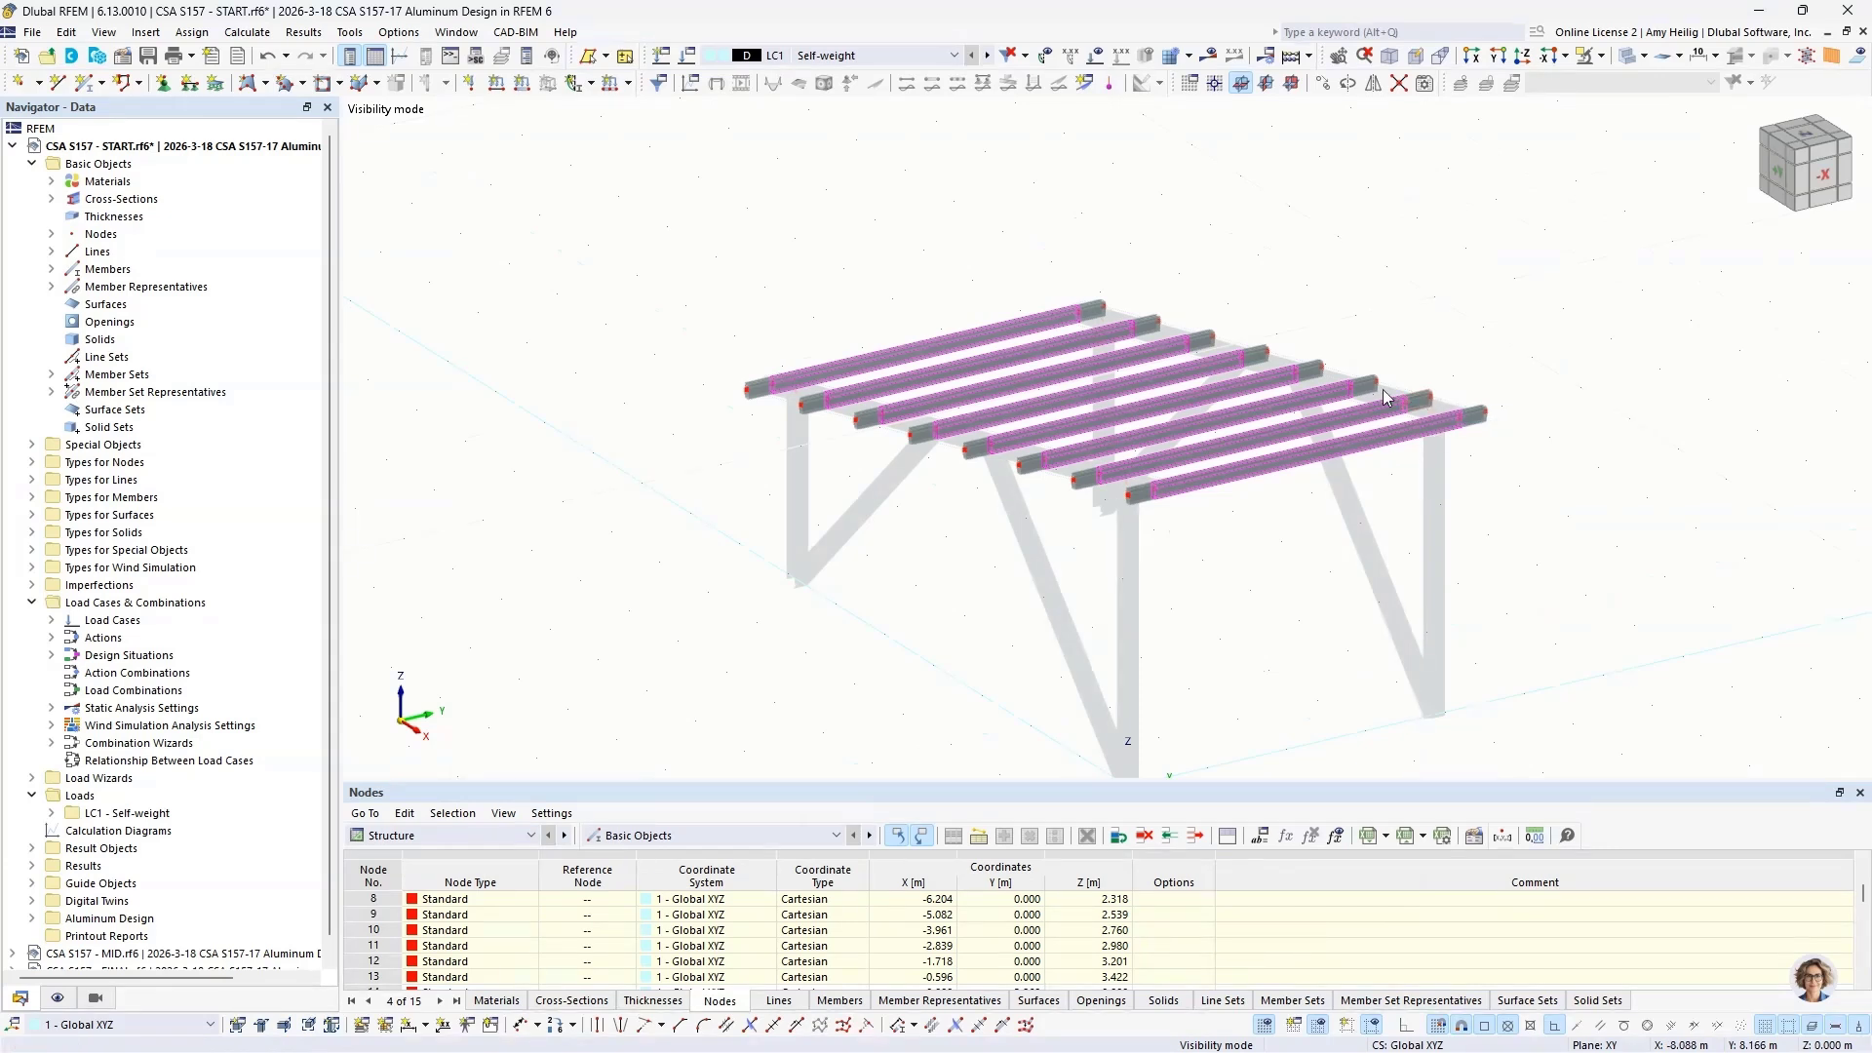
{"action": "left_click", "coordinate": [1136, 276]}
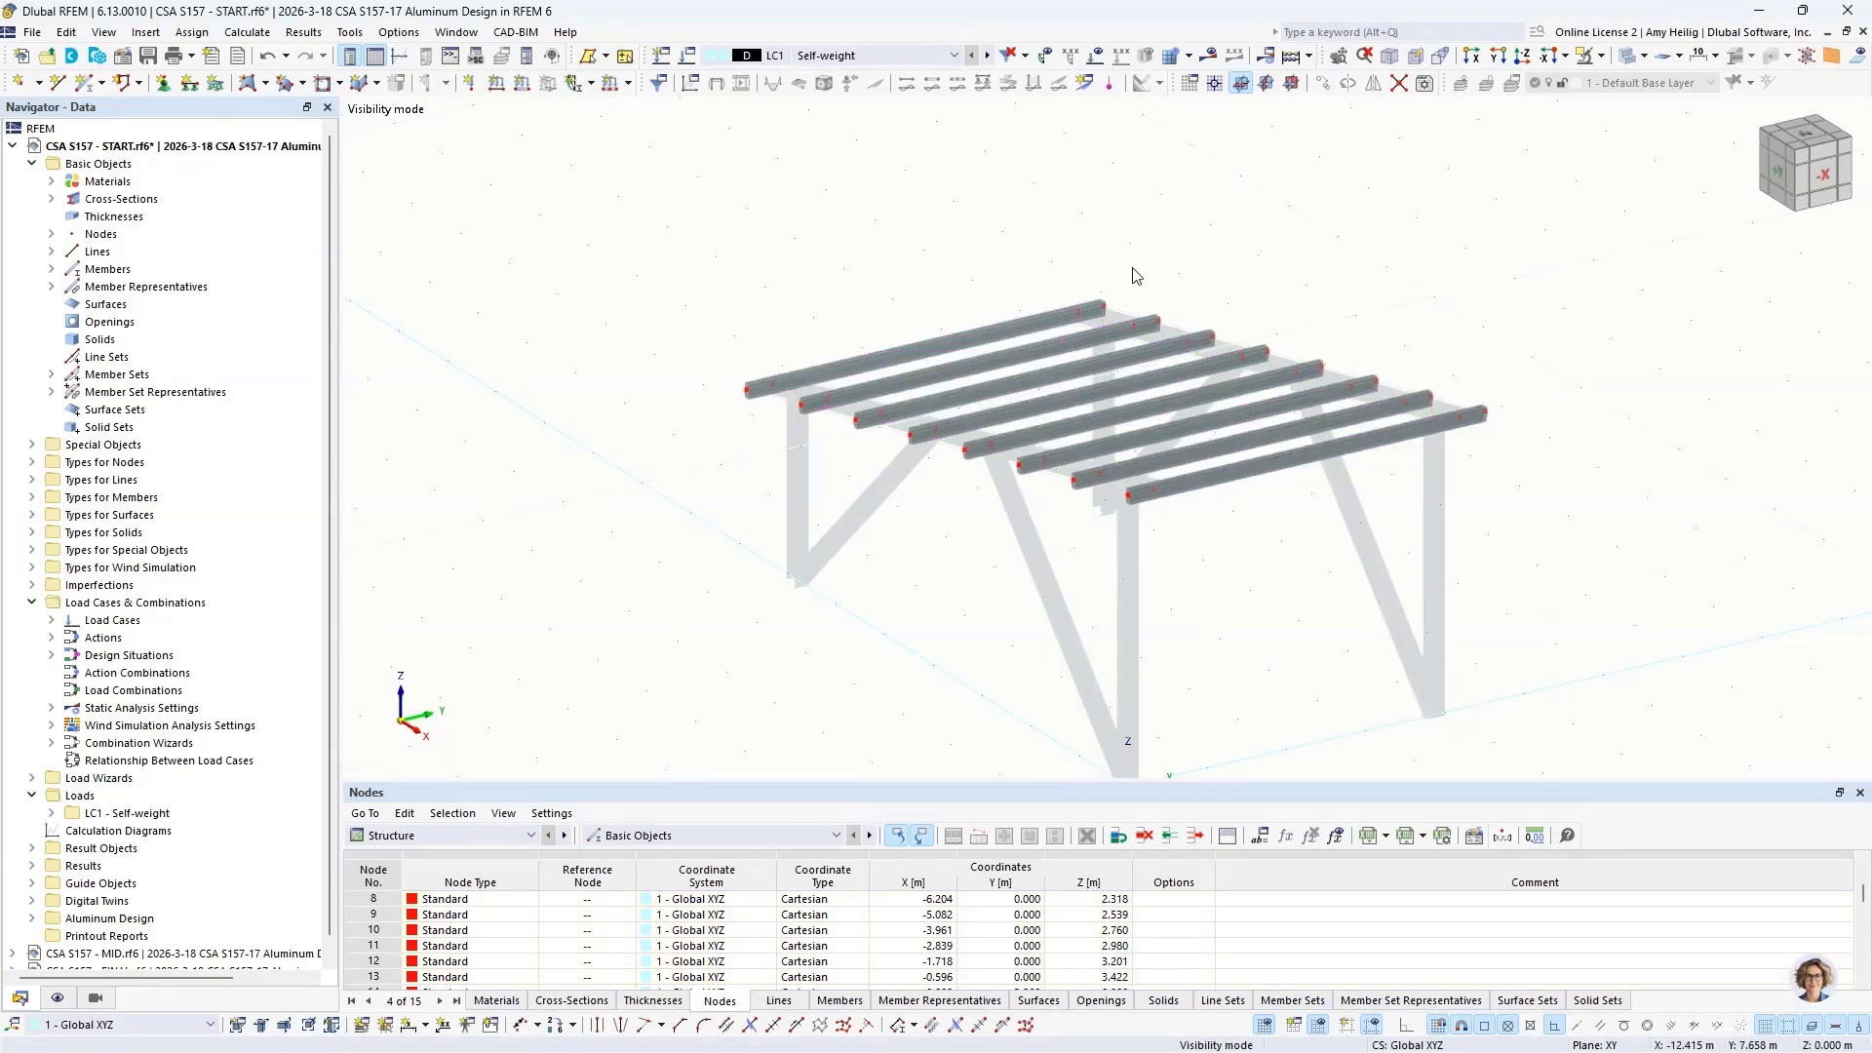
{"action": "left_click_drag", "start_coordinate": [599, 183], "coordinate": [1239, 485]}
{"action": "left_click_drag", "start_coordinate": [1580, 552], "coordinate": [1580, 553]}
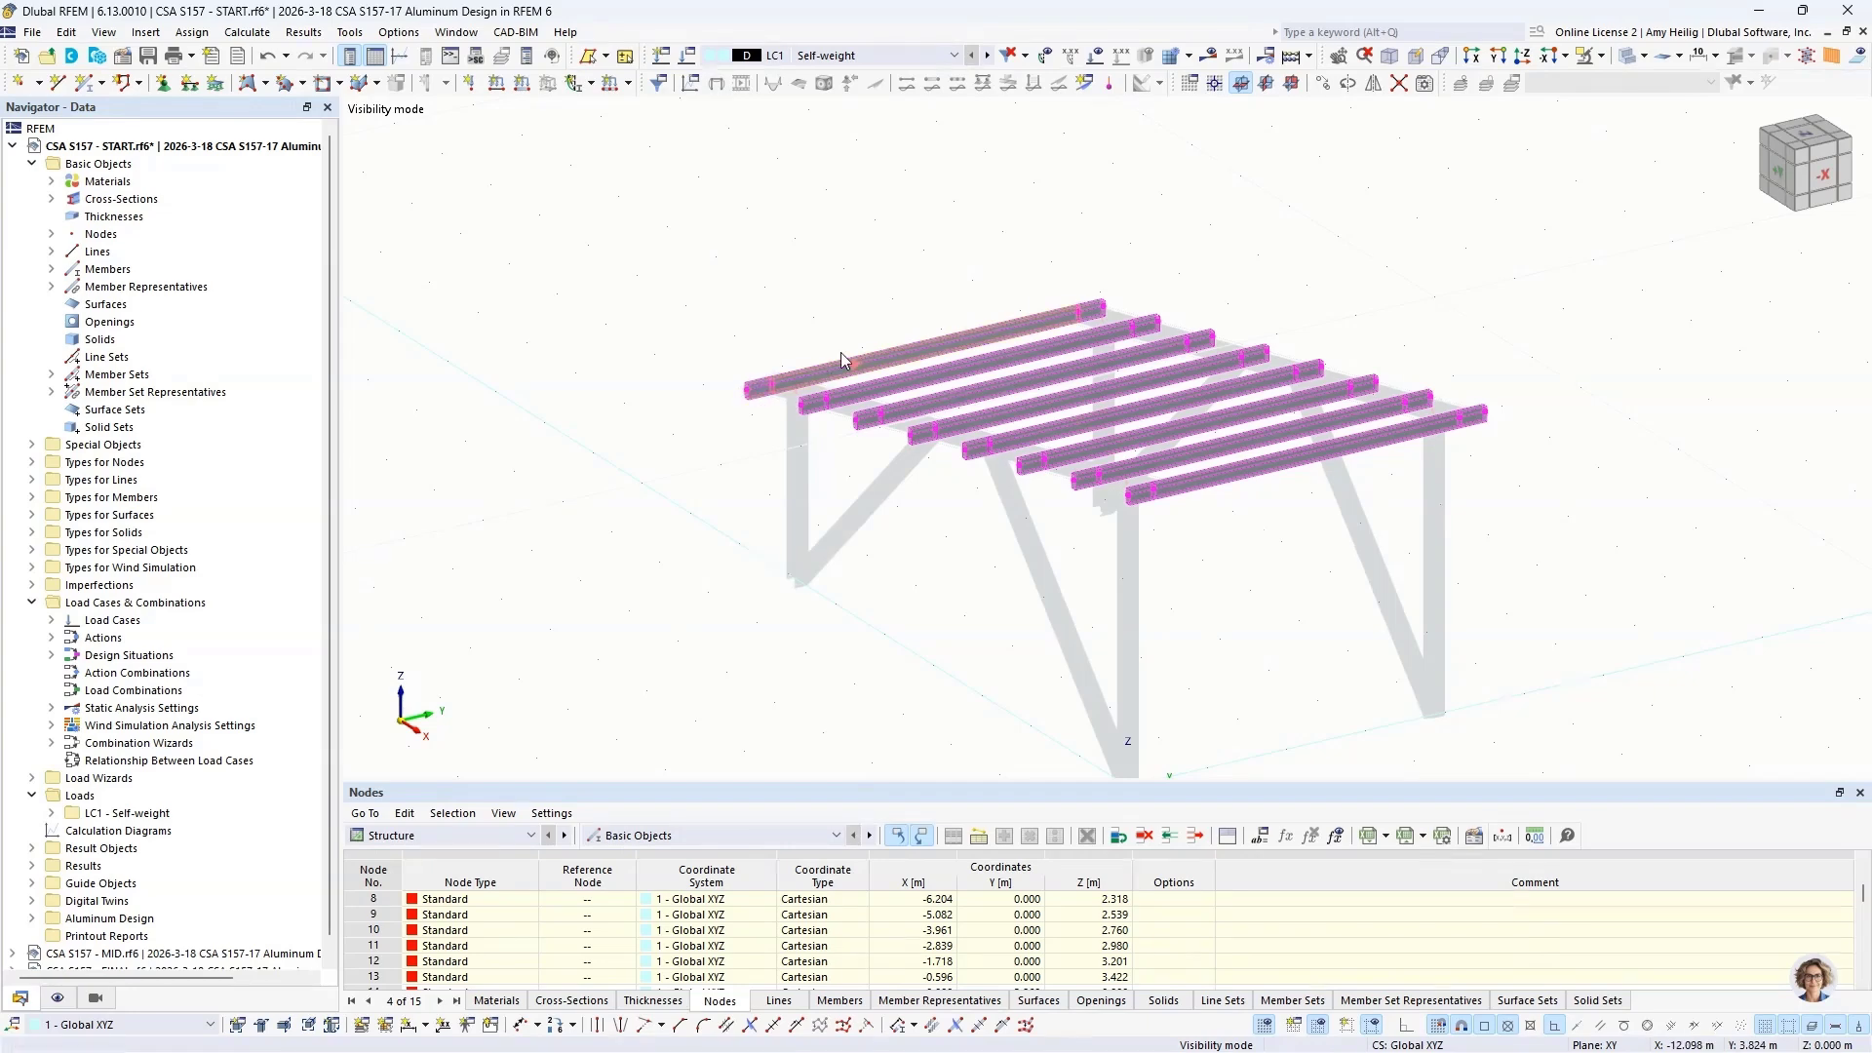
{"action": "right_click", "coordinate": [968, 337]}
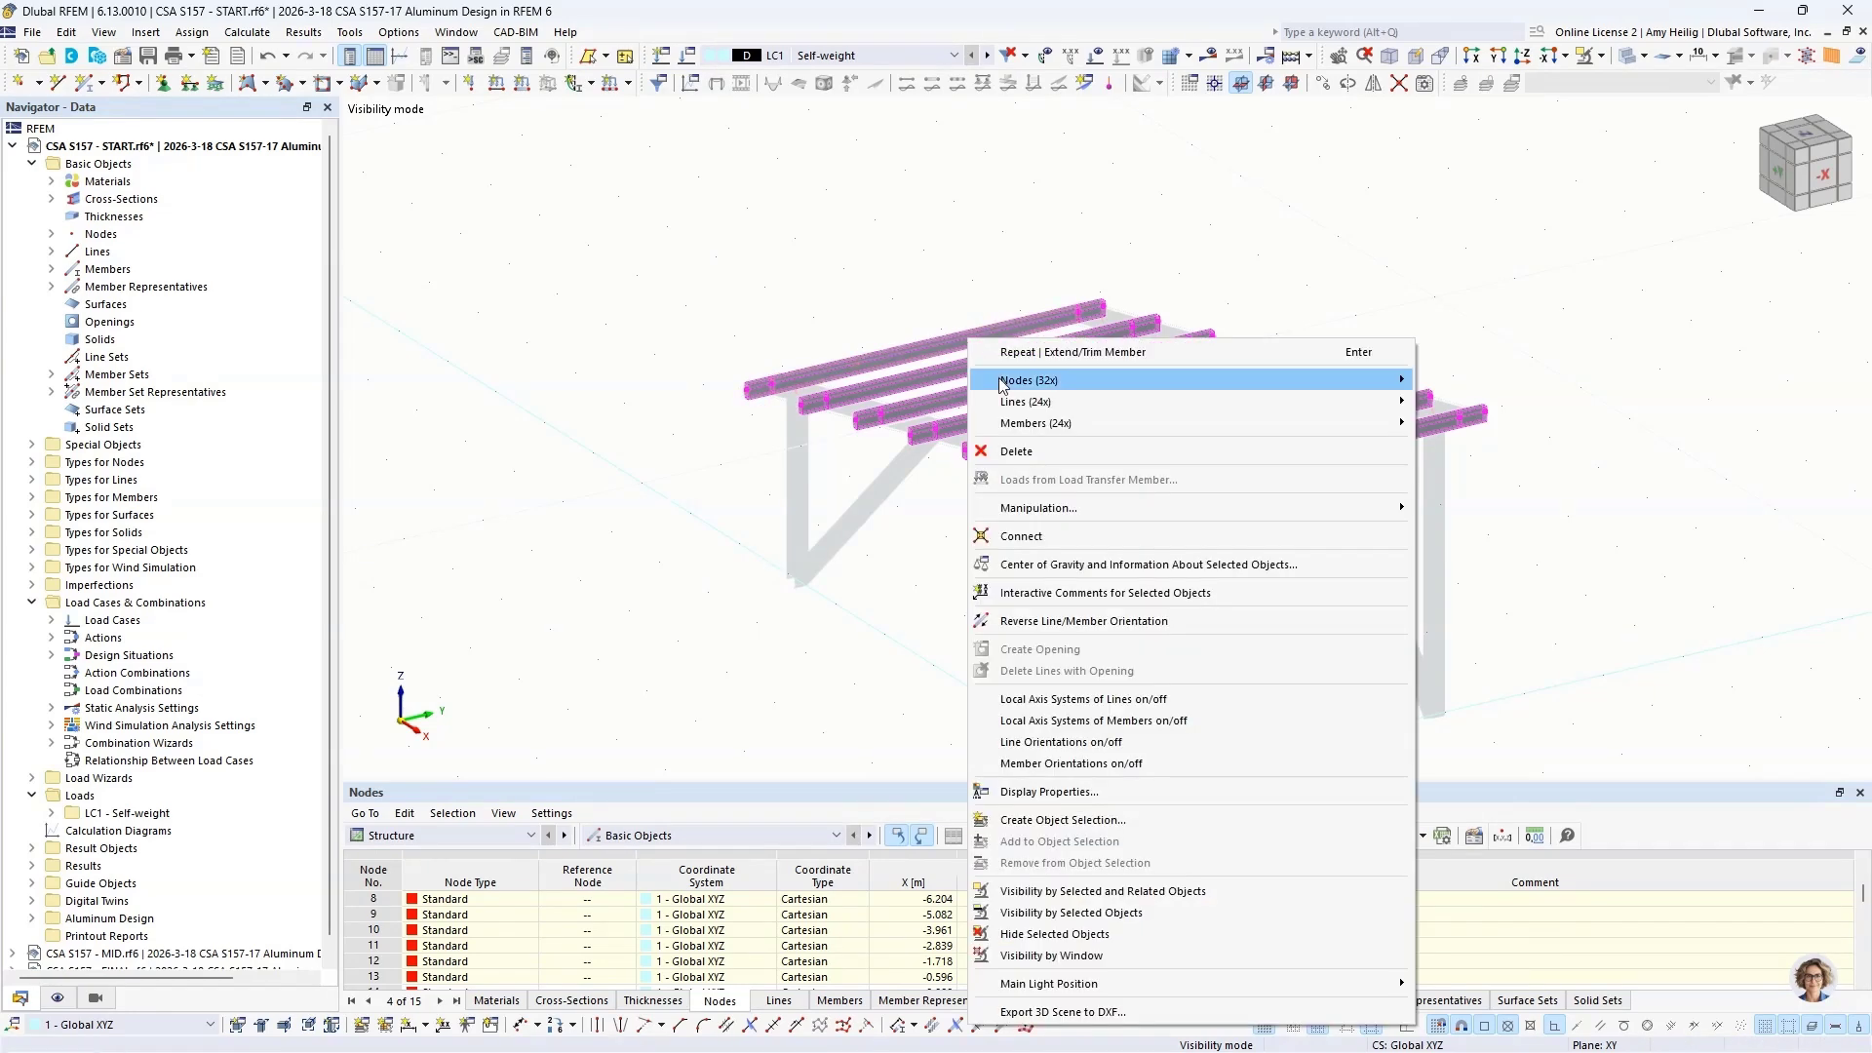
{"action": "mouse_move", "coordinate": [1023, 427]}
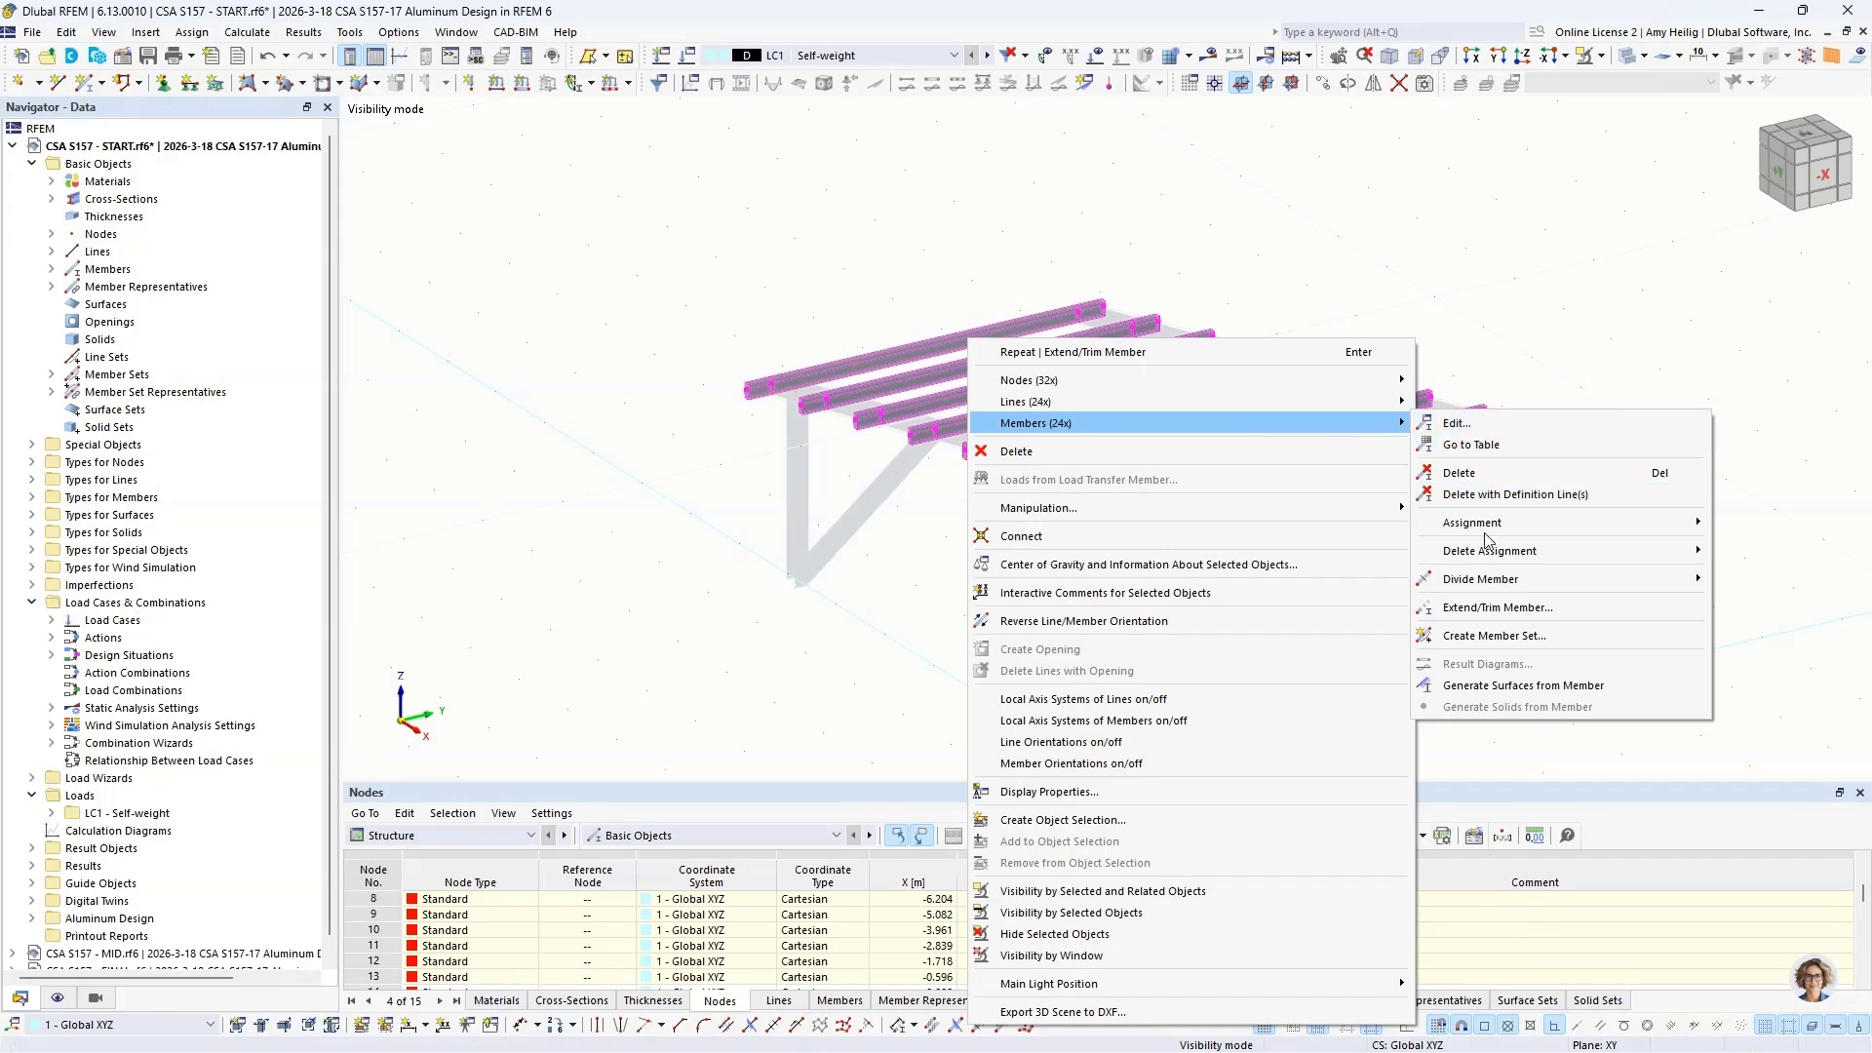
{"action": "left_click", "coordinate": [1490, 639]}
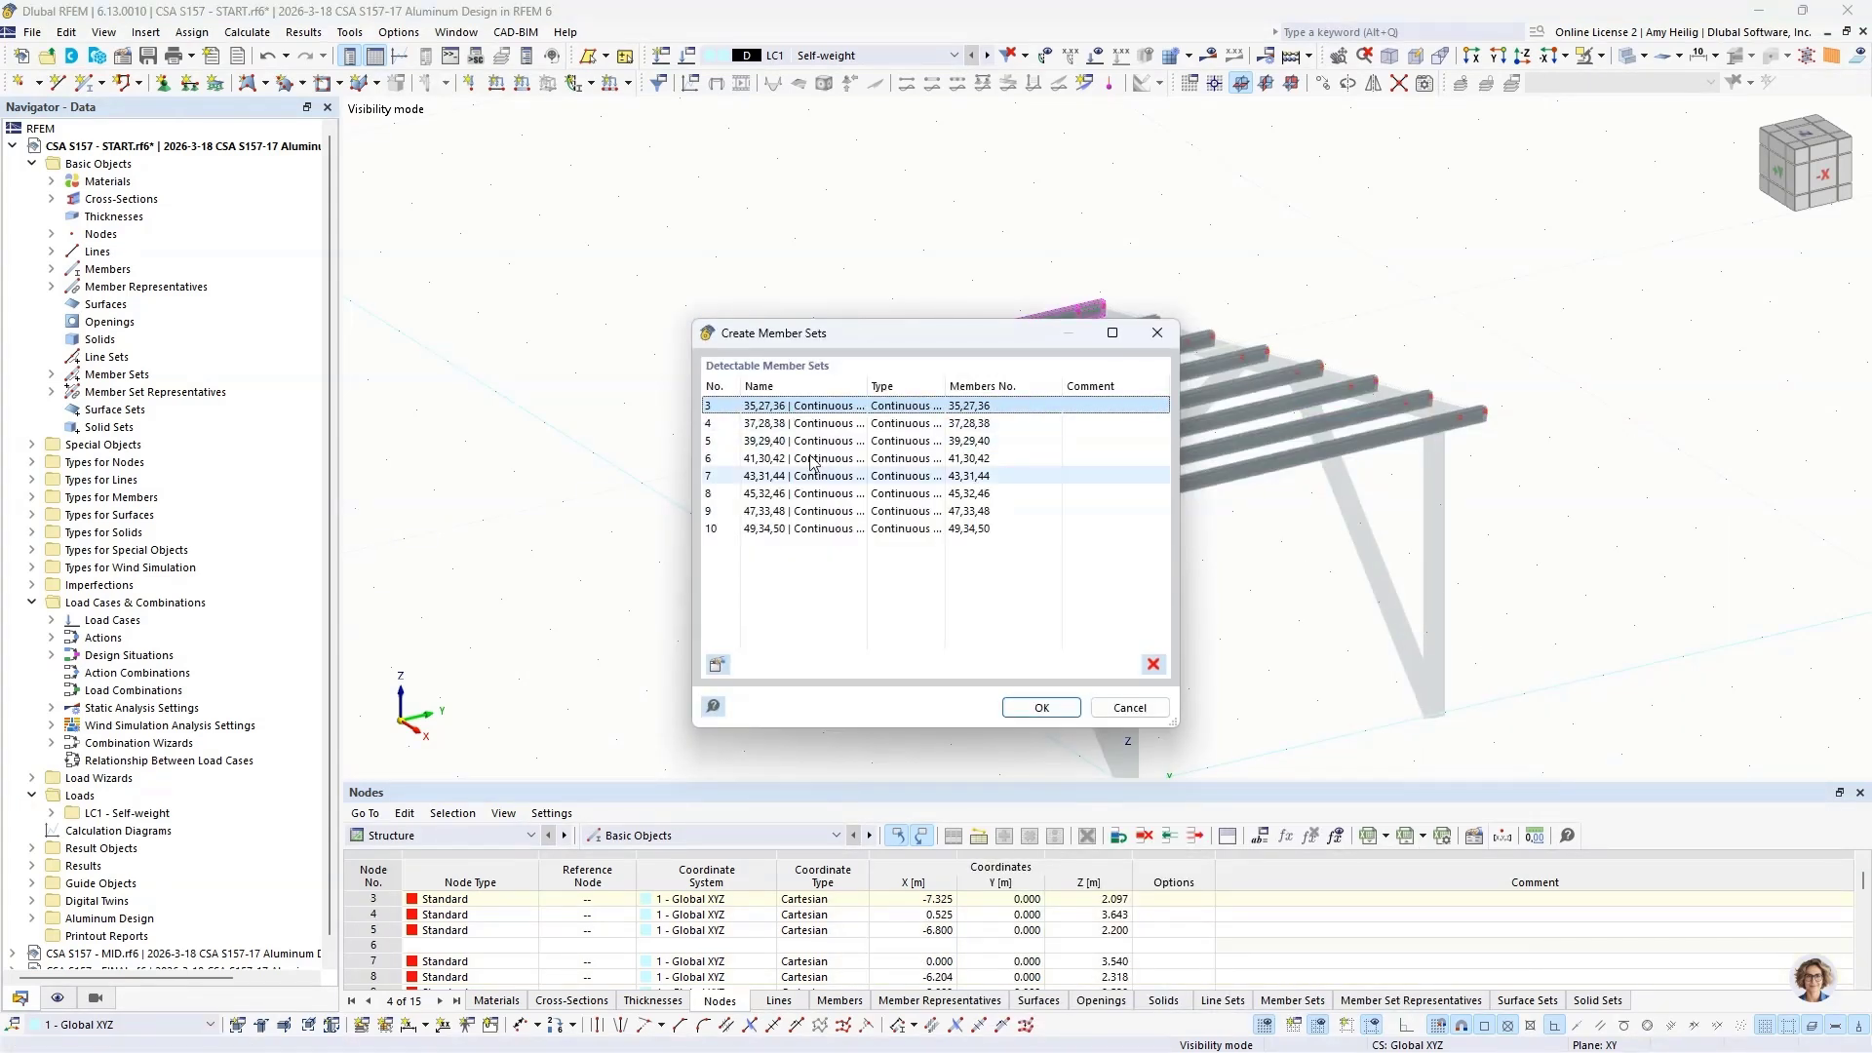
{"action": "left_click", "coordinate": [1039, 708]}
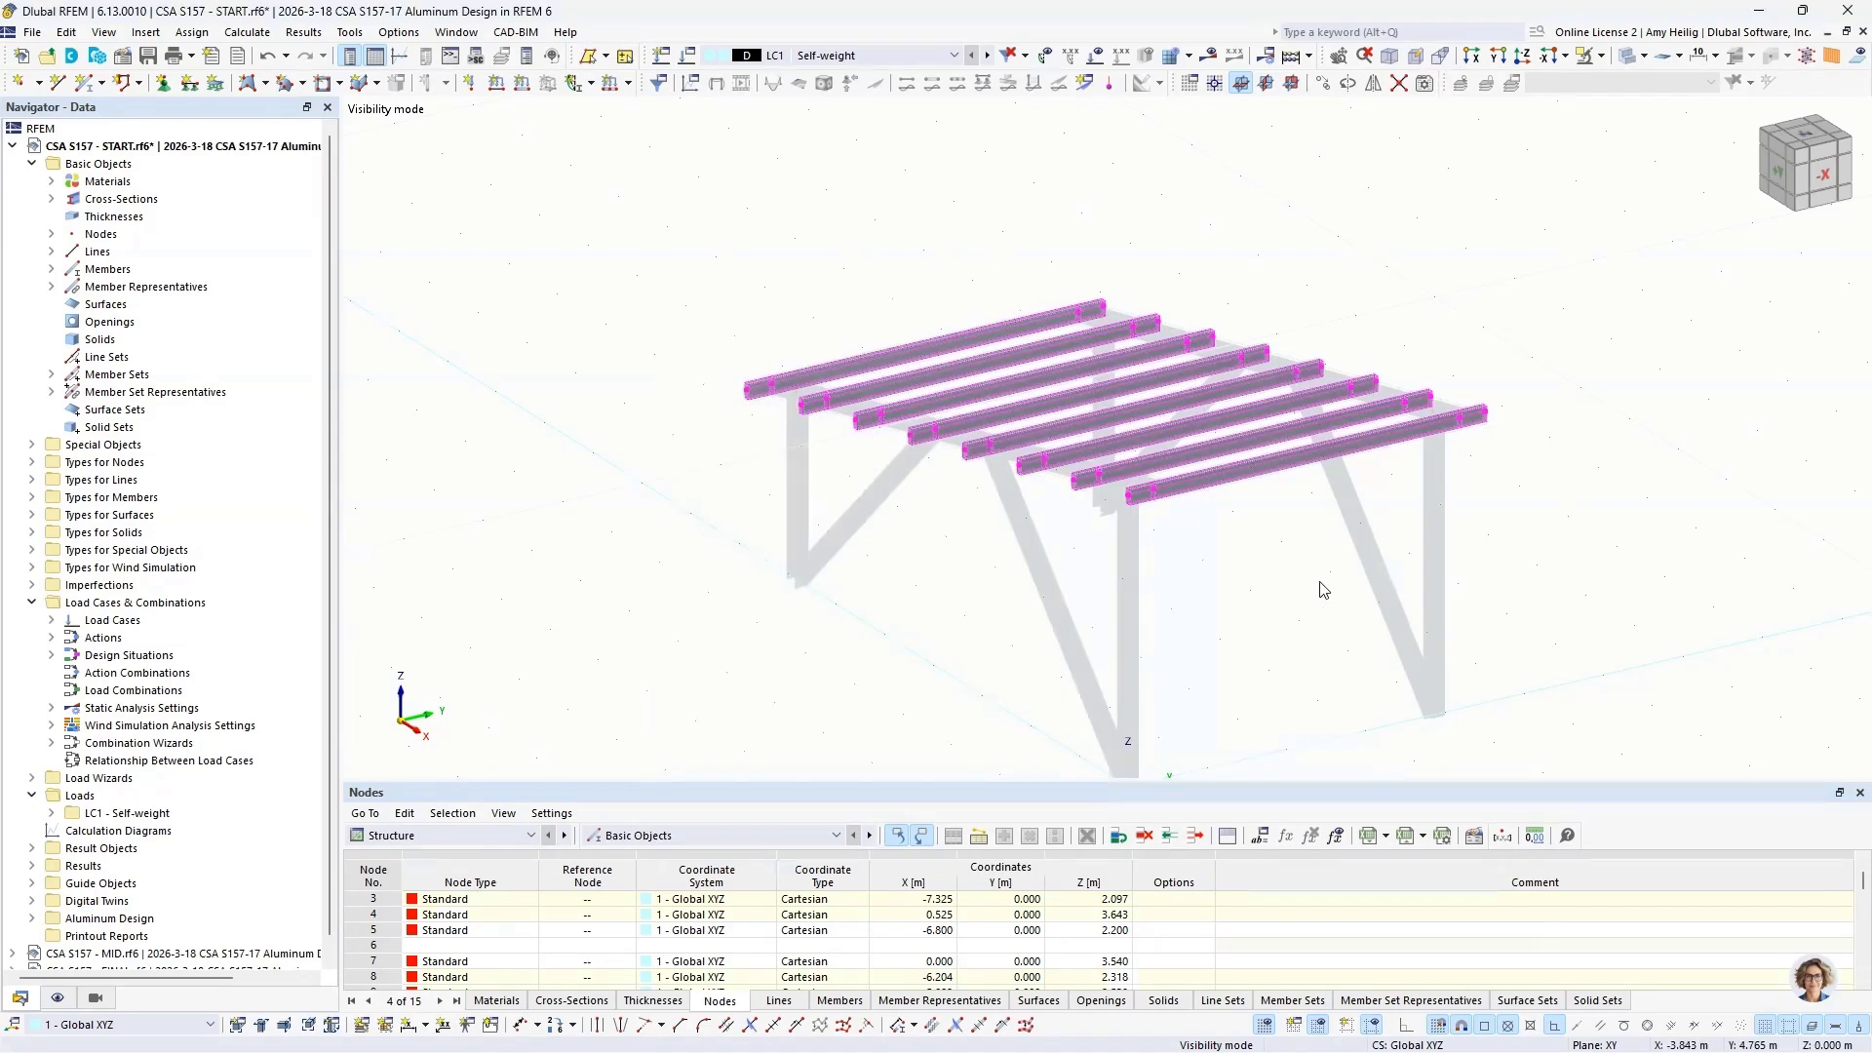
Step: Clear the purlin selection and switch the model display to wireframe
{"action": "scroll", "coordinate": [1196, 521], "scroll_direction": "up", "scroll_amount": 2}
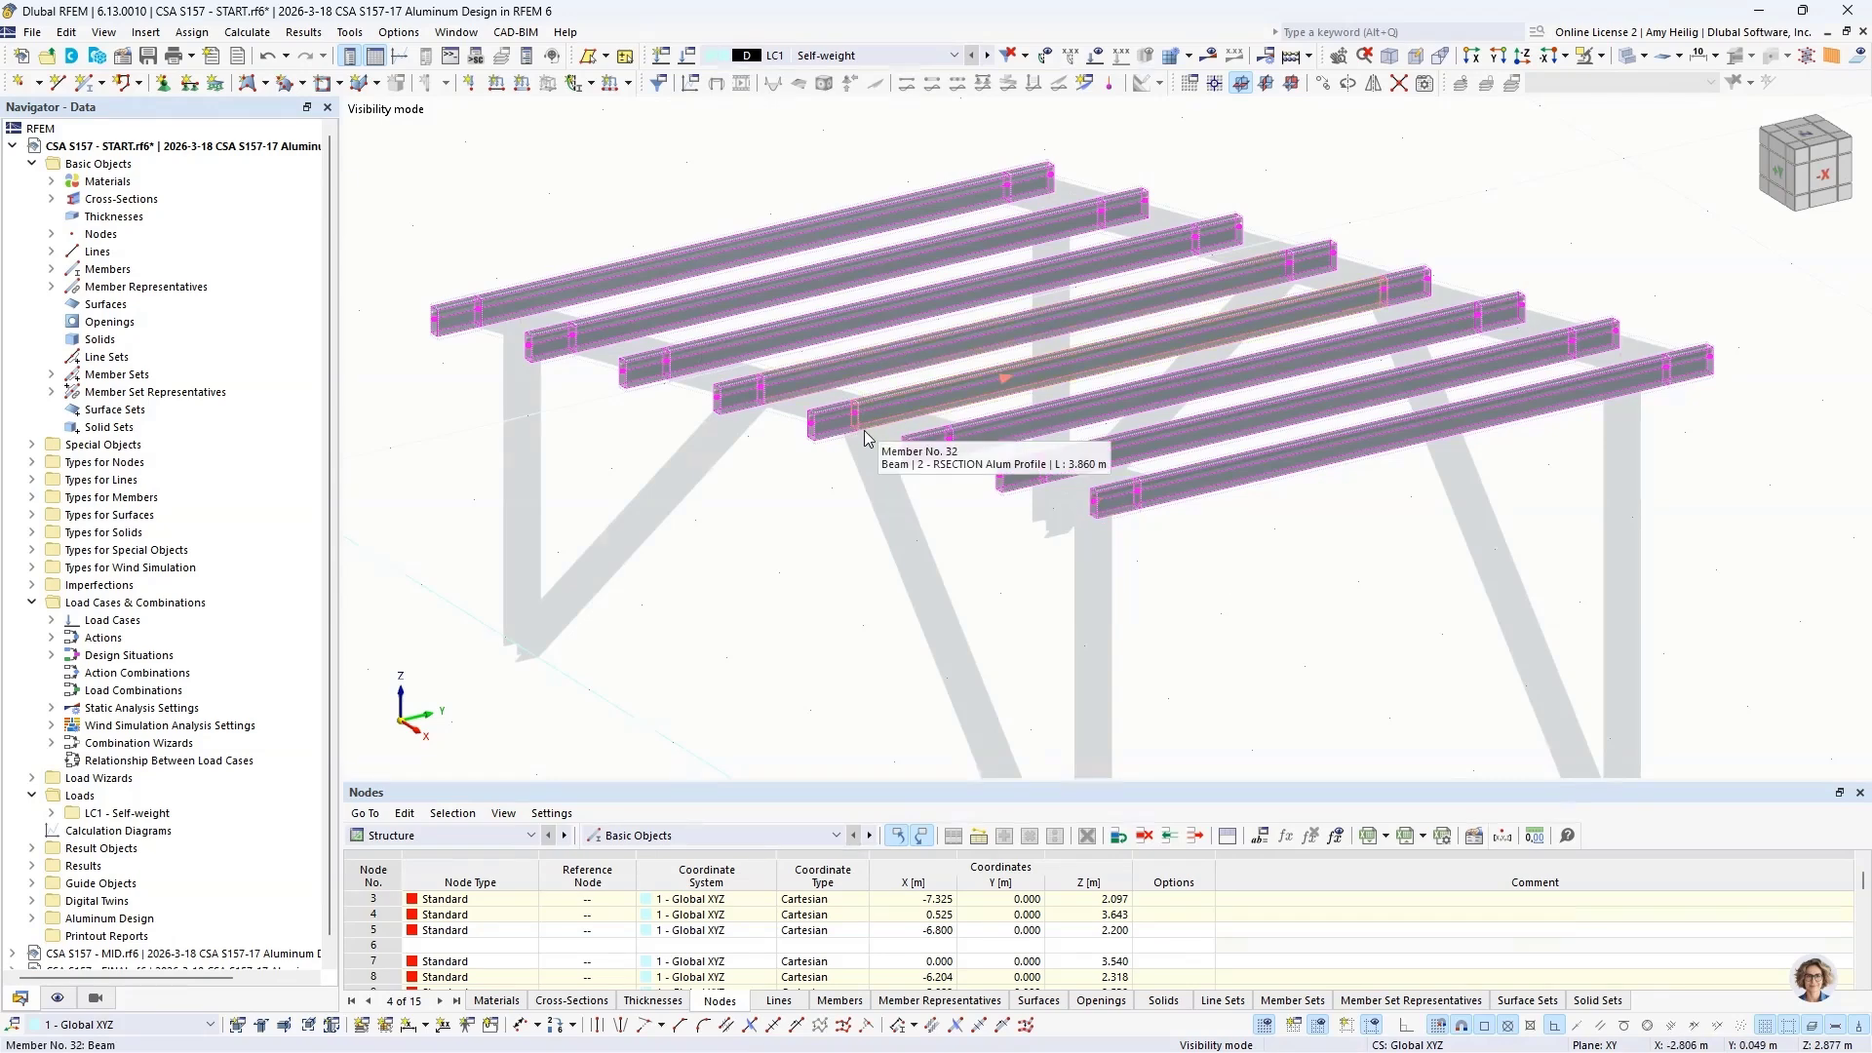
{"action": "left_click", "coordinate": [807, 490]}
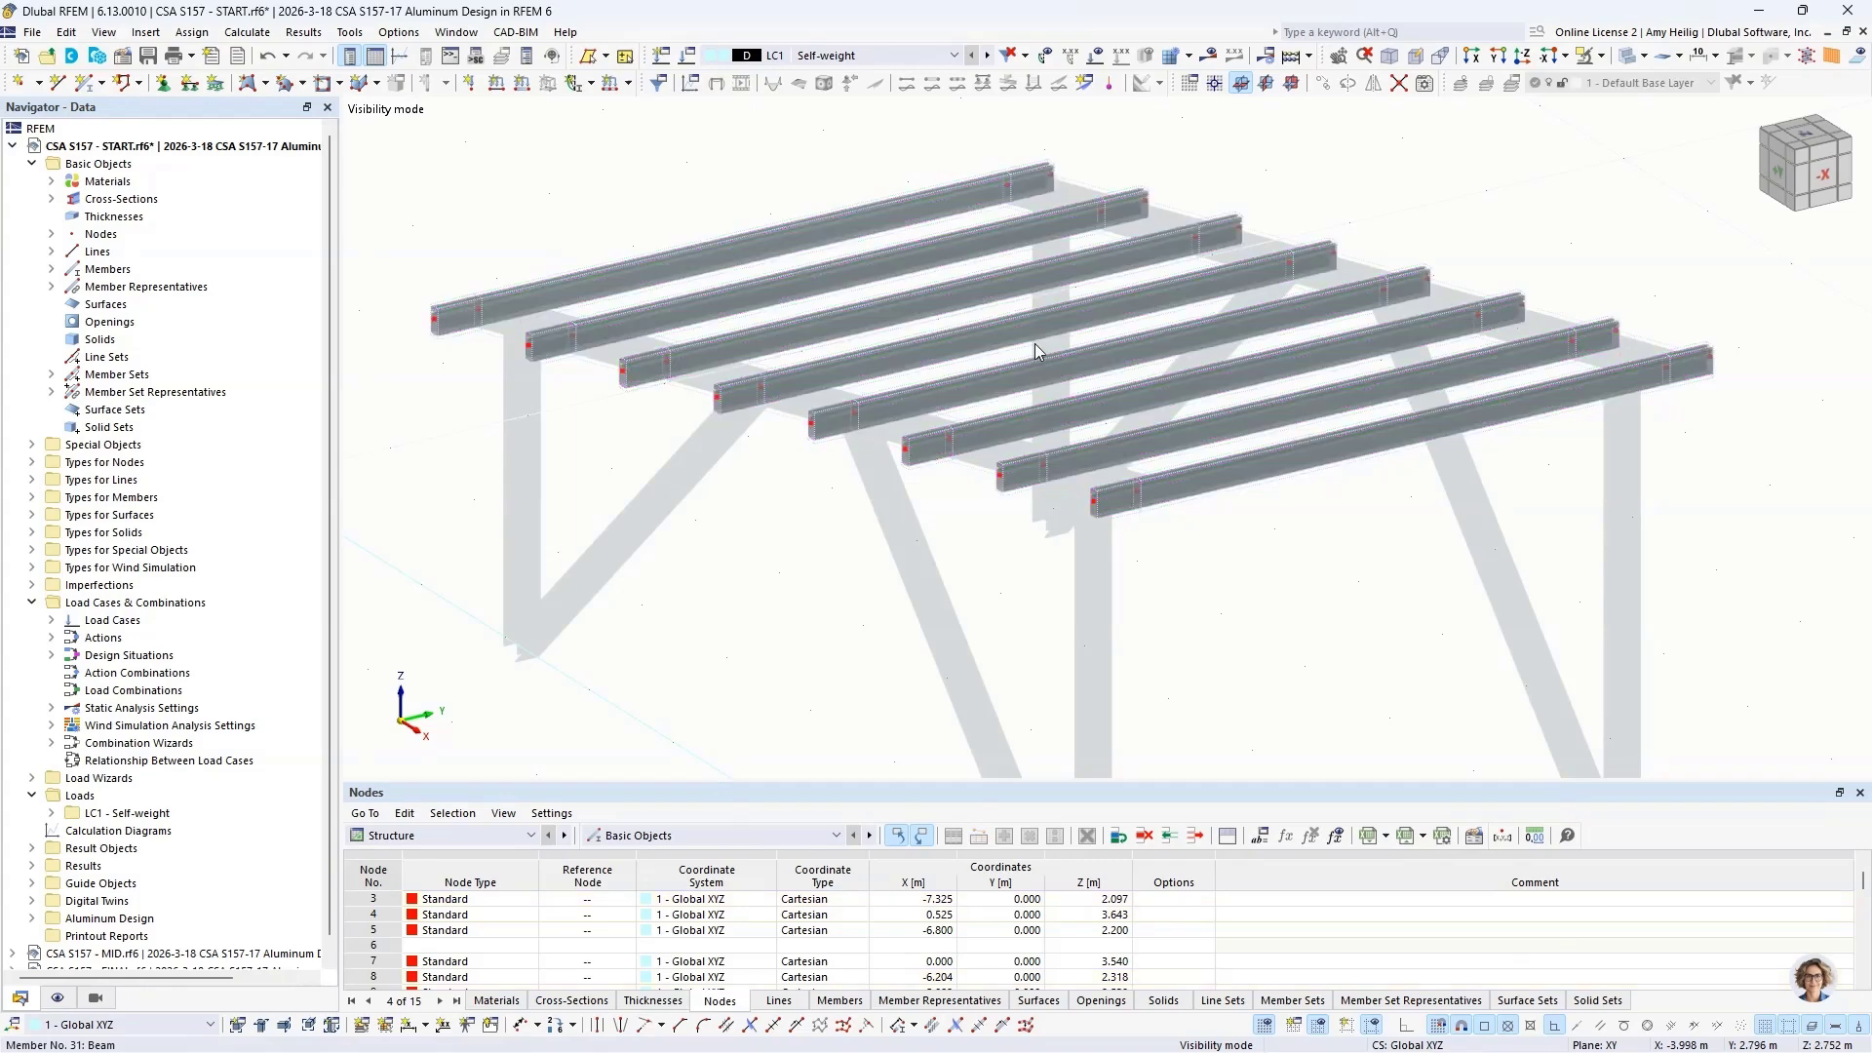
{"action": "scroll", "coordinate": [1329, 210], "scroll_direction": "down", "scroll_amount": 1}
{"action": "middle_click_drag", "start_coordinate": [1329, 210], "coordinate": [1359, 244]}
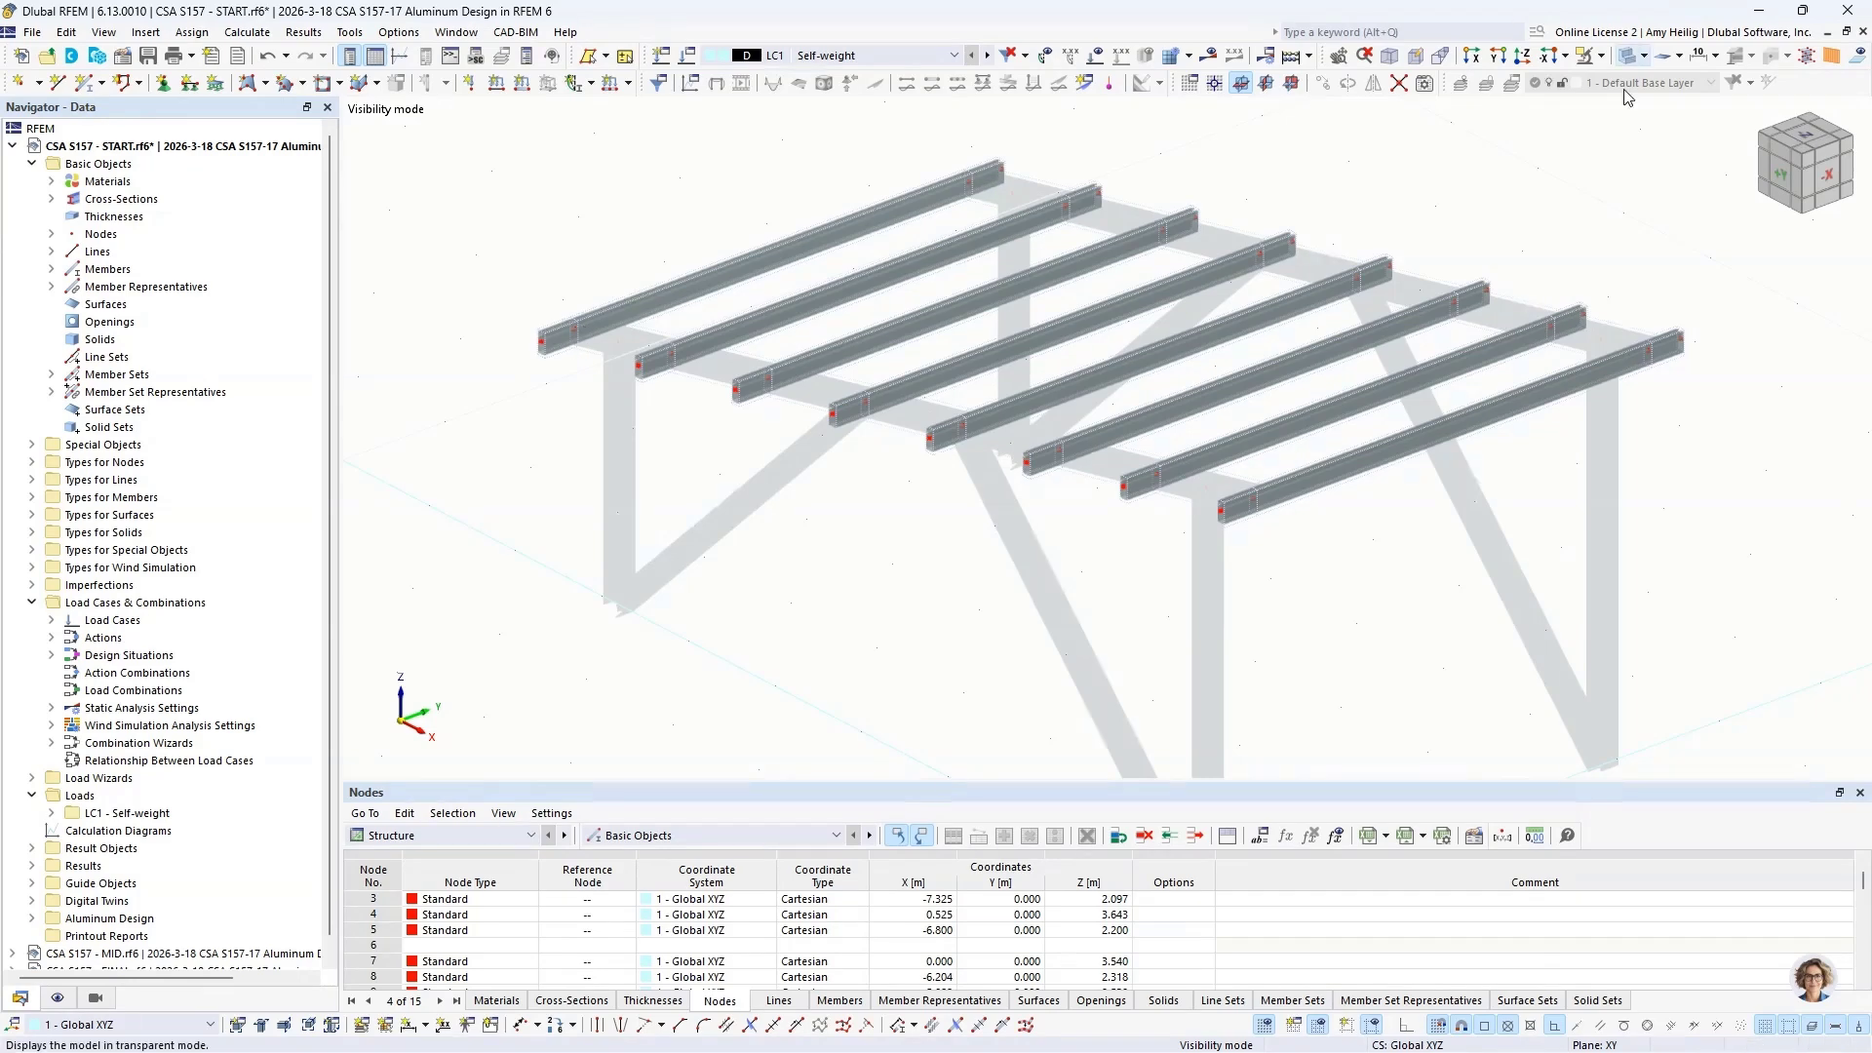
{"action": "left_click", "coordinate": [1629, 55]}
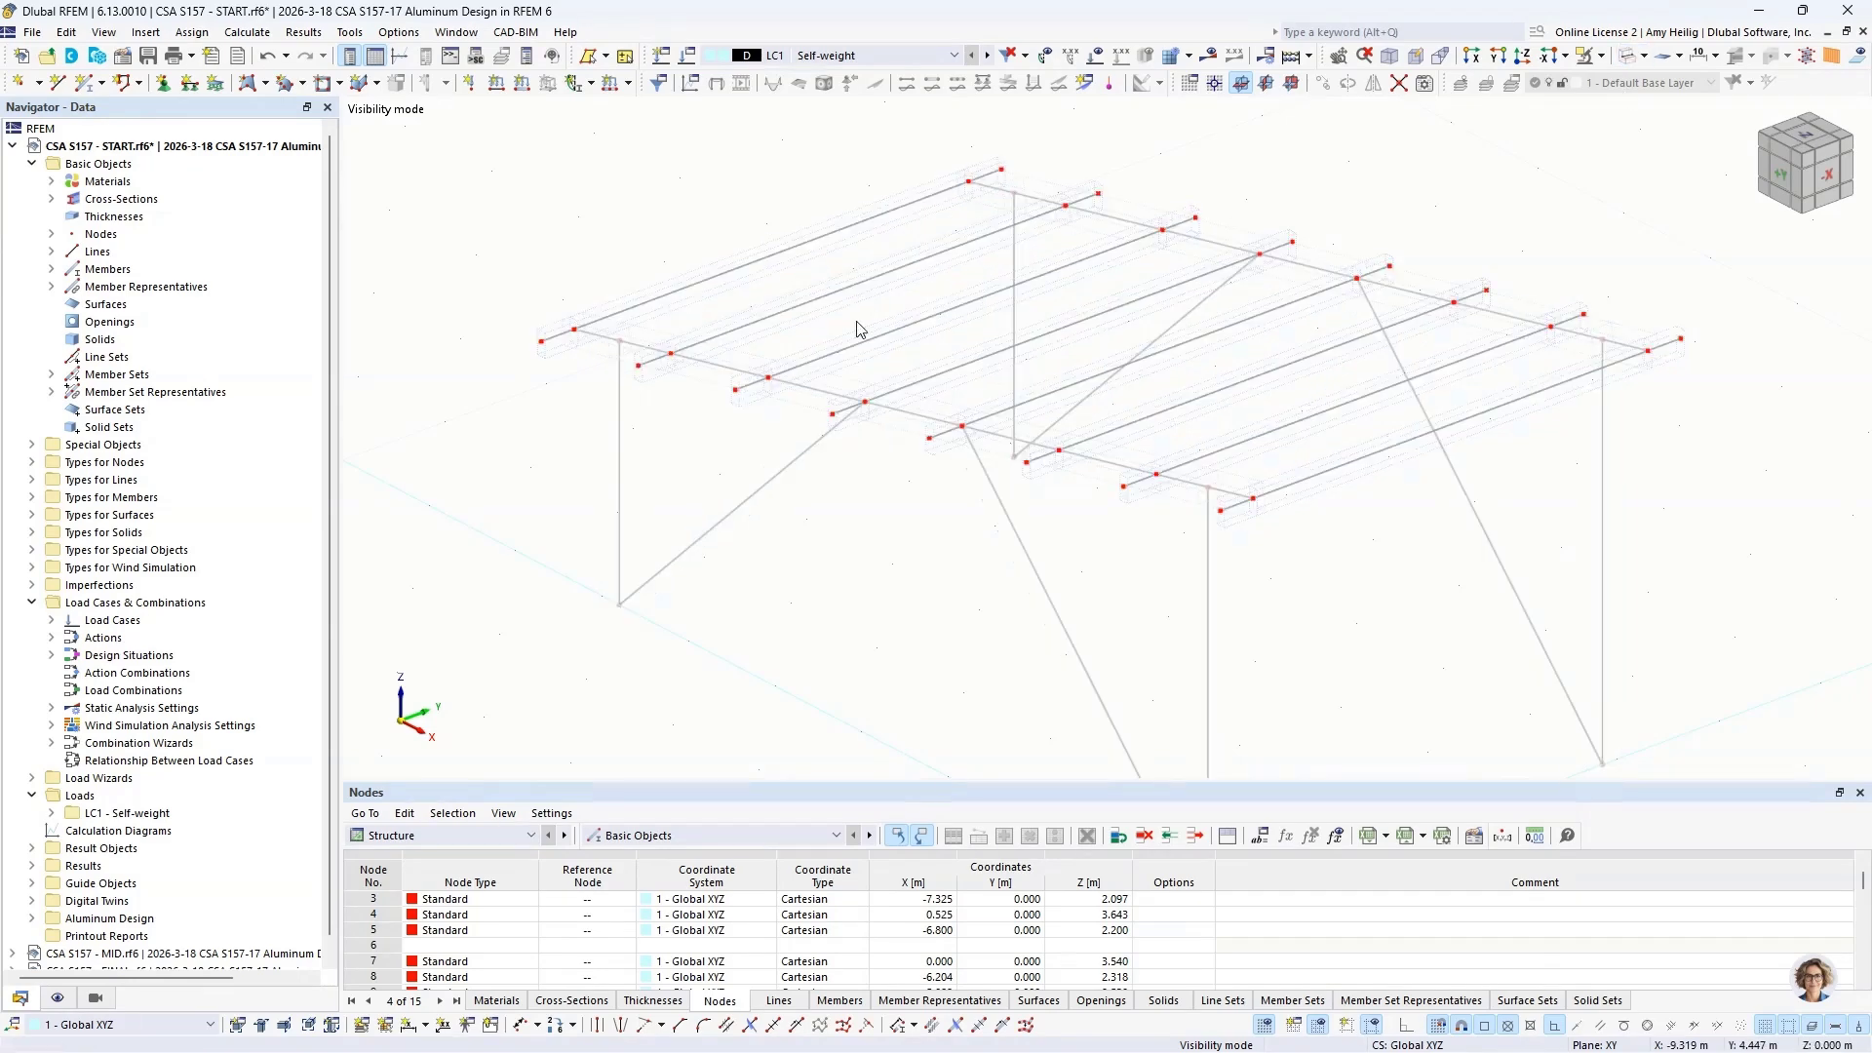
{"action": "middle_click_drag", "start_coordinate": [857, 326], "coordinate": [800, 315], "text": "ctrl"}
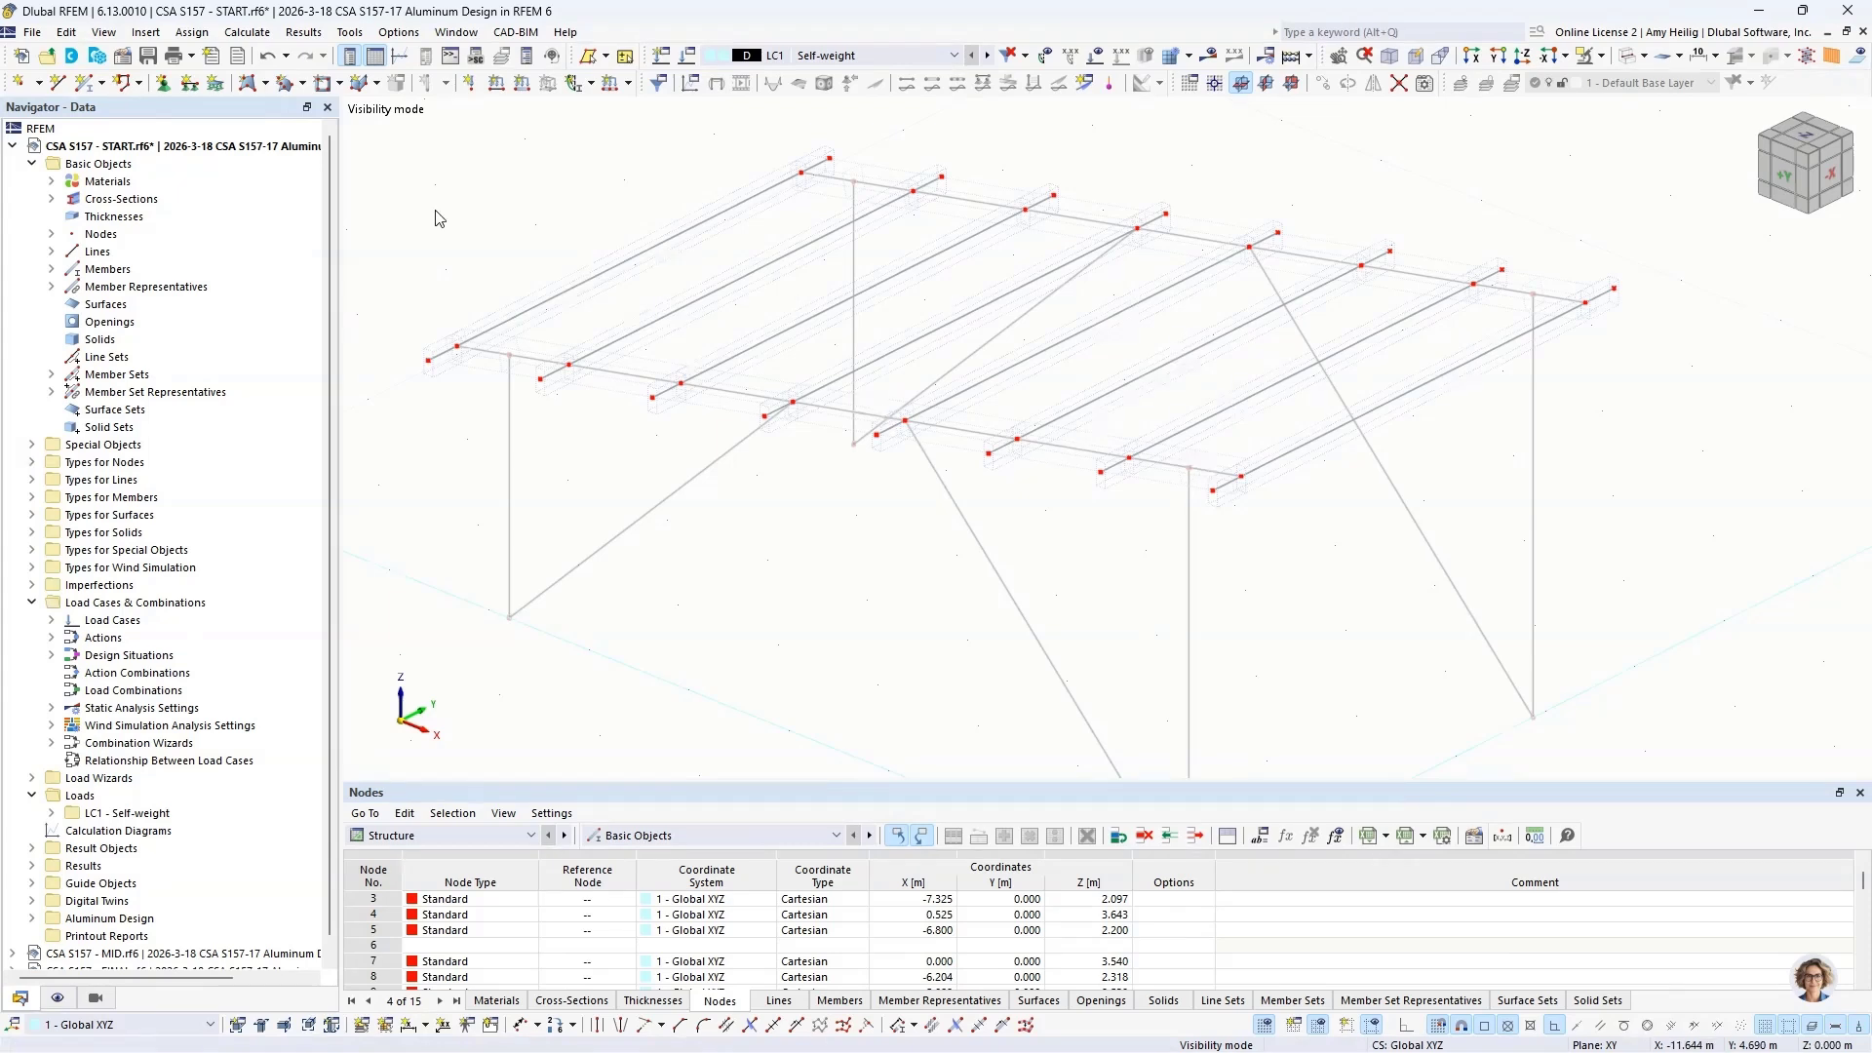
Step: Define a new polygonal surface with stiffness type Load Transfer and load transfer direction y | Stripes
{"action": "left_click", "coordinate": [265, 84]}
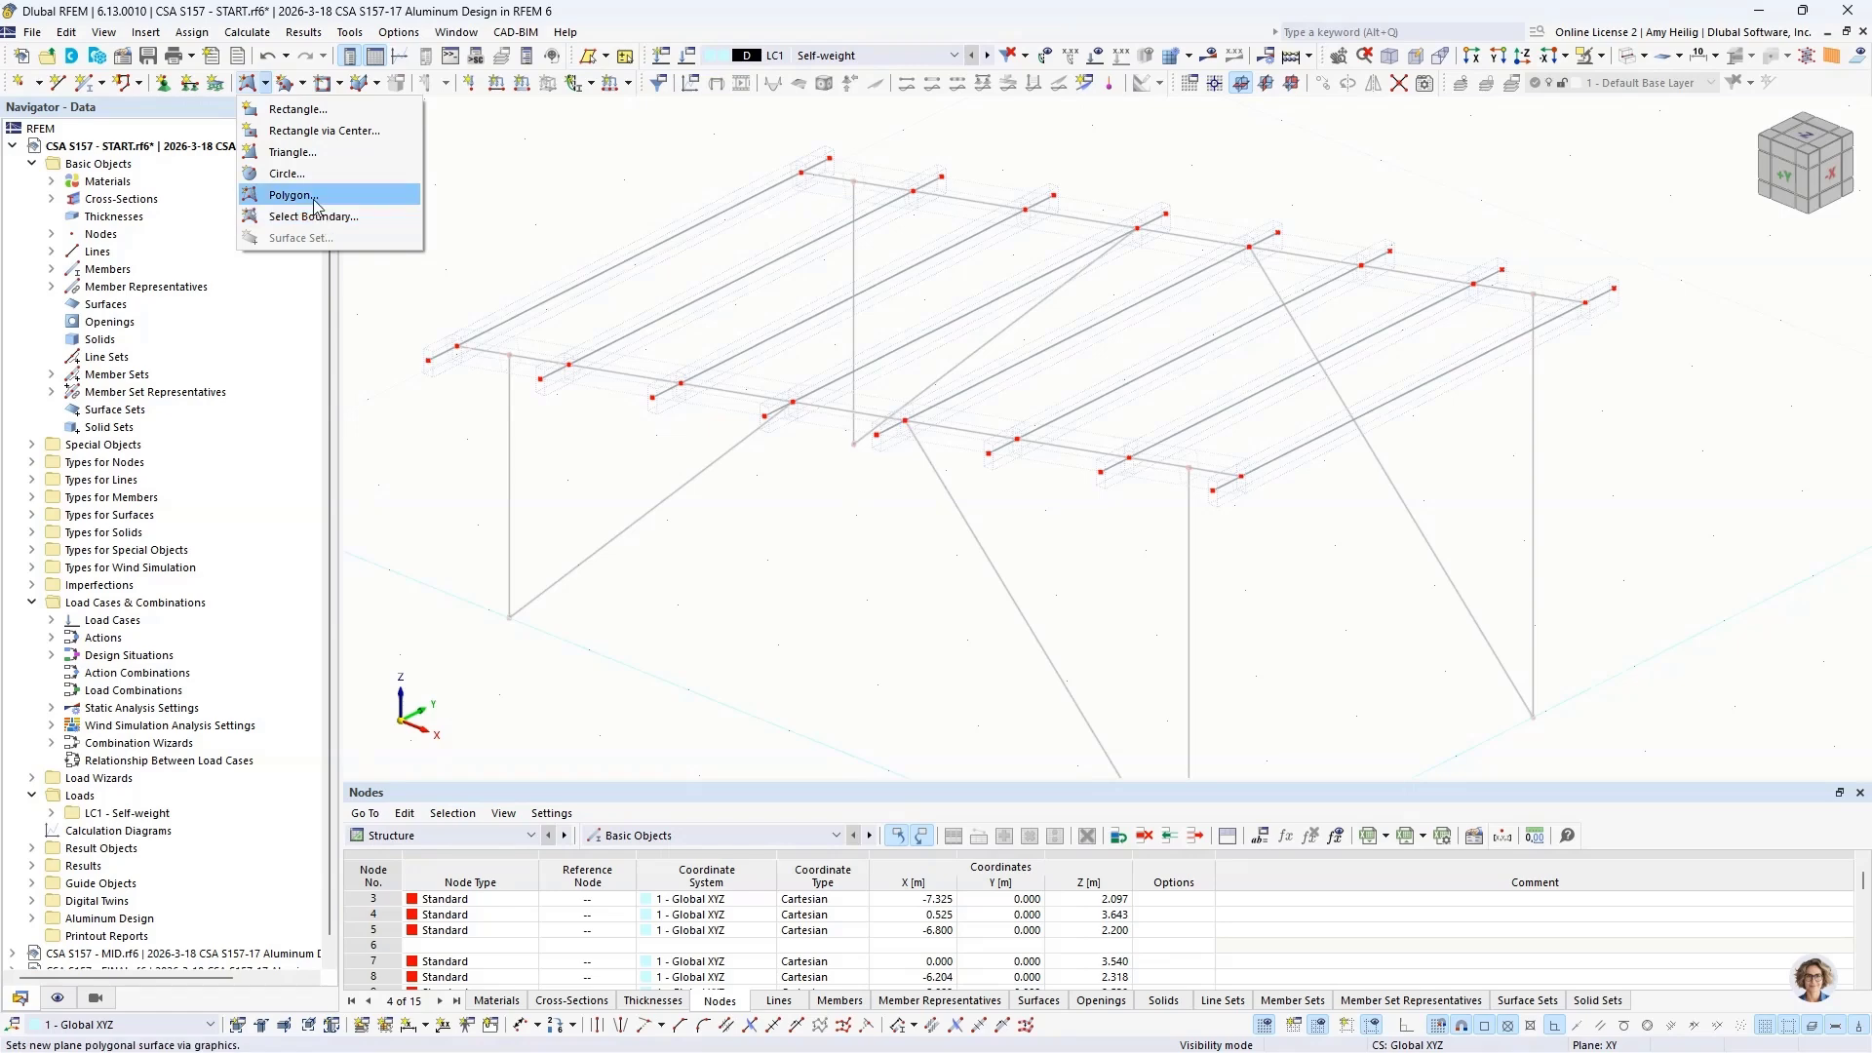
{"action": "left_click", "coordinate": [314, 199]}
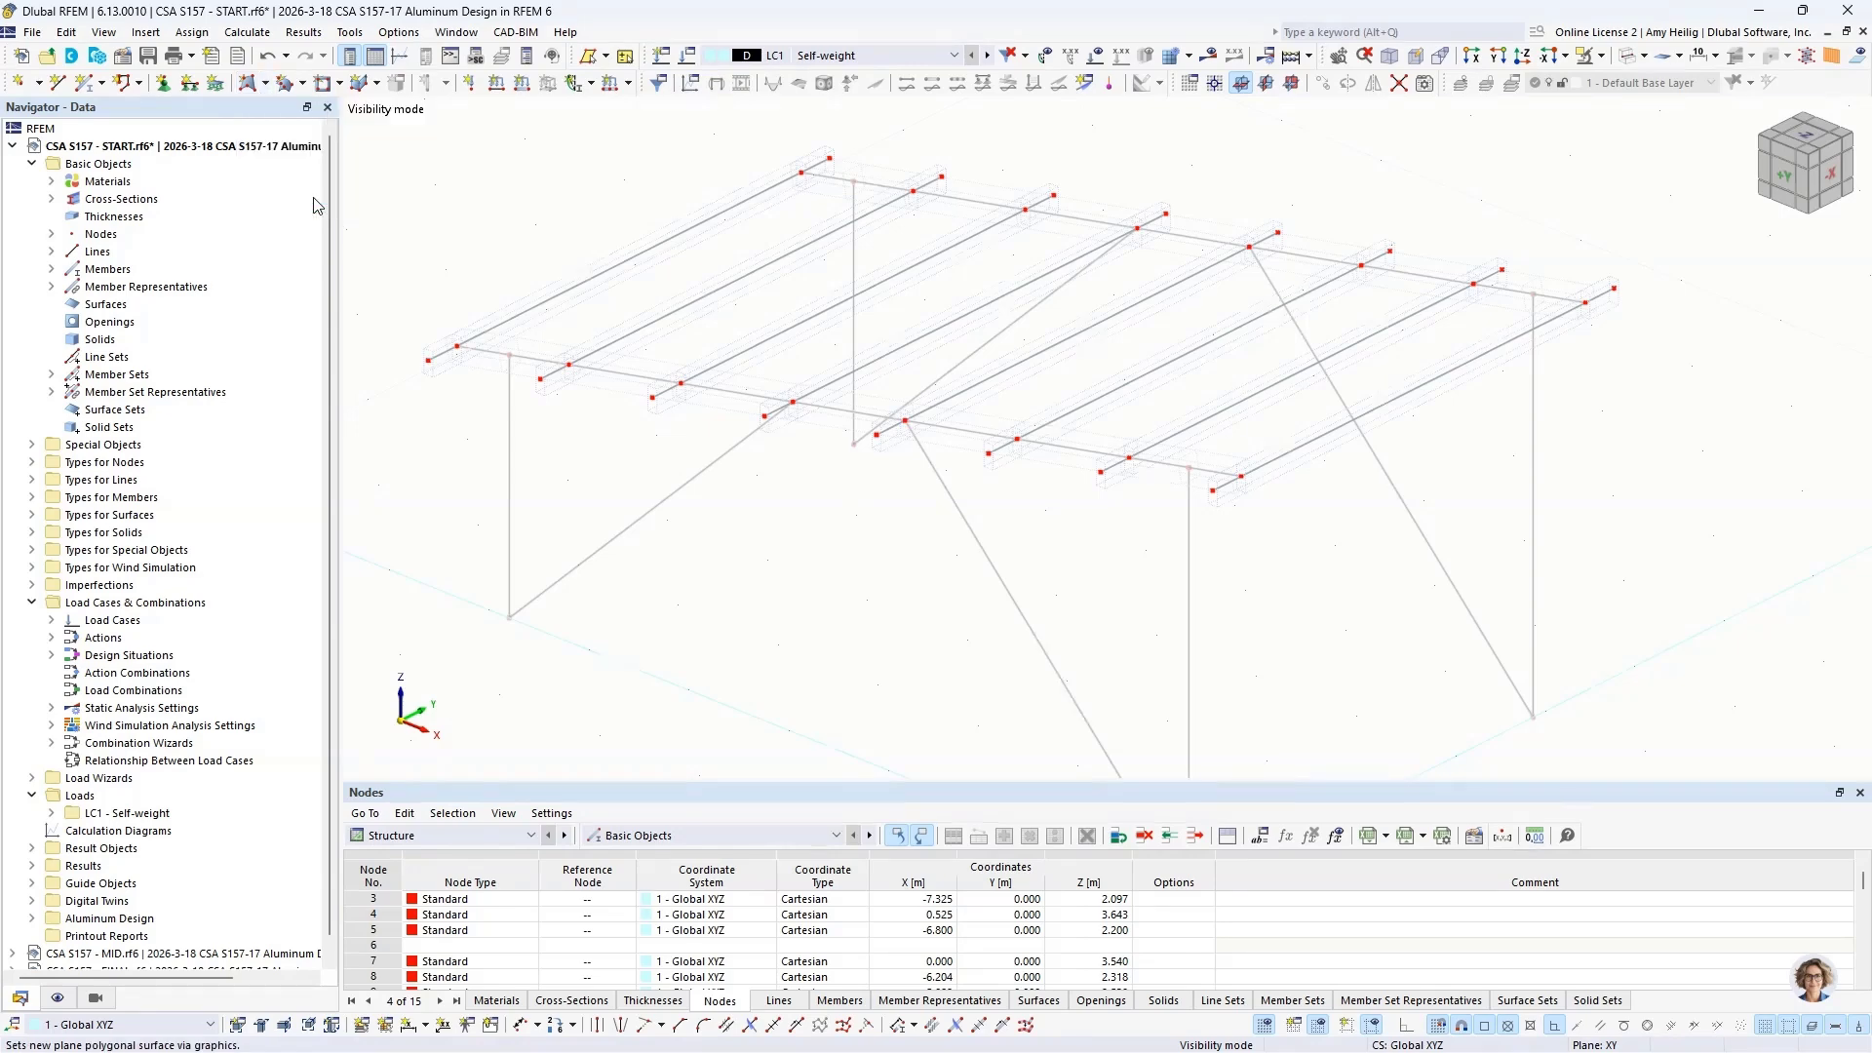
{"action": "left_click", "coordinate": [555, 227]}
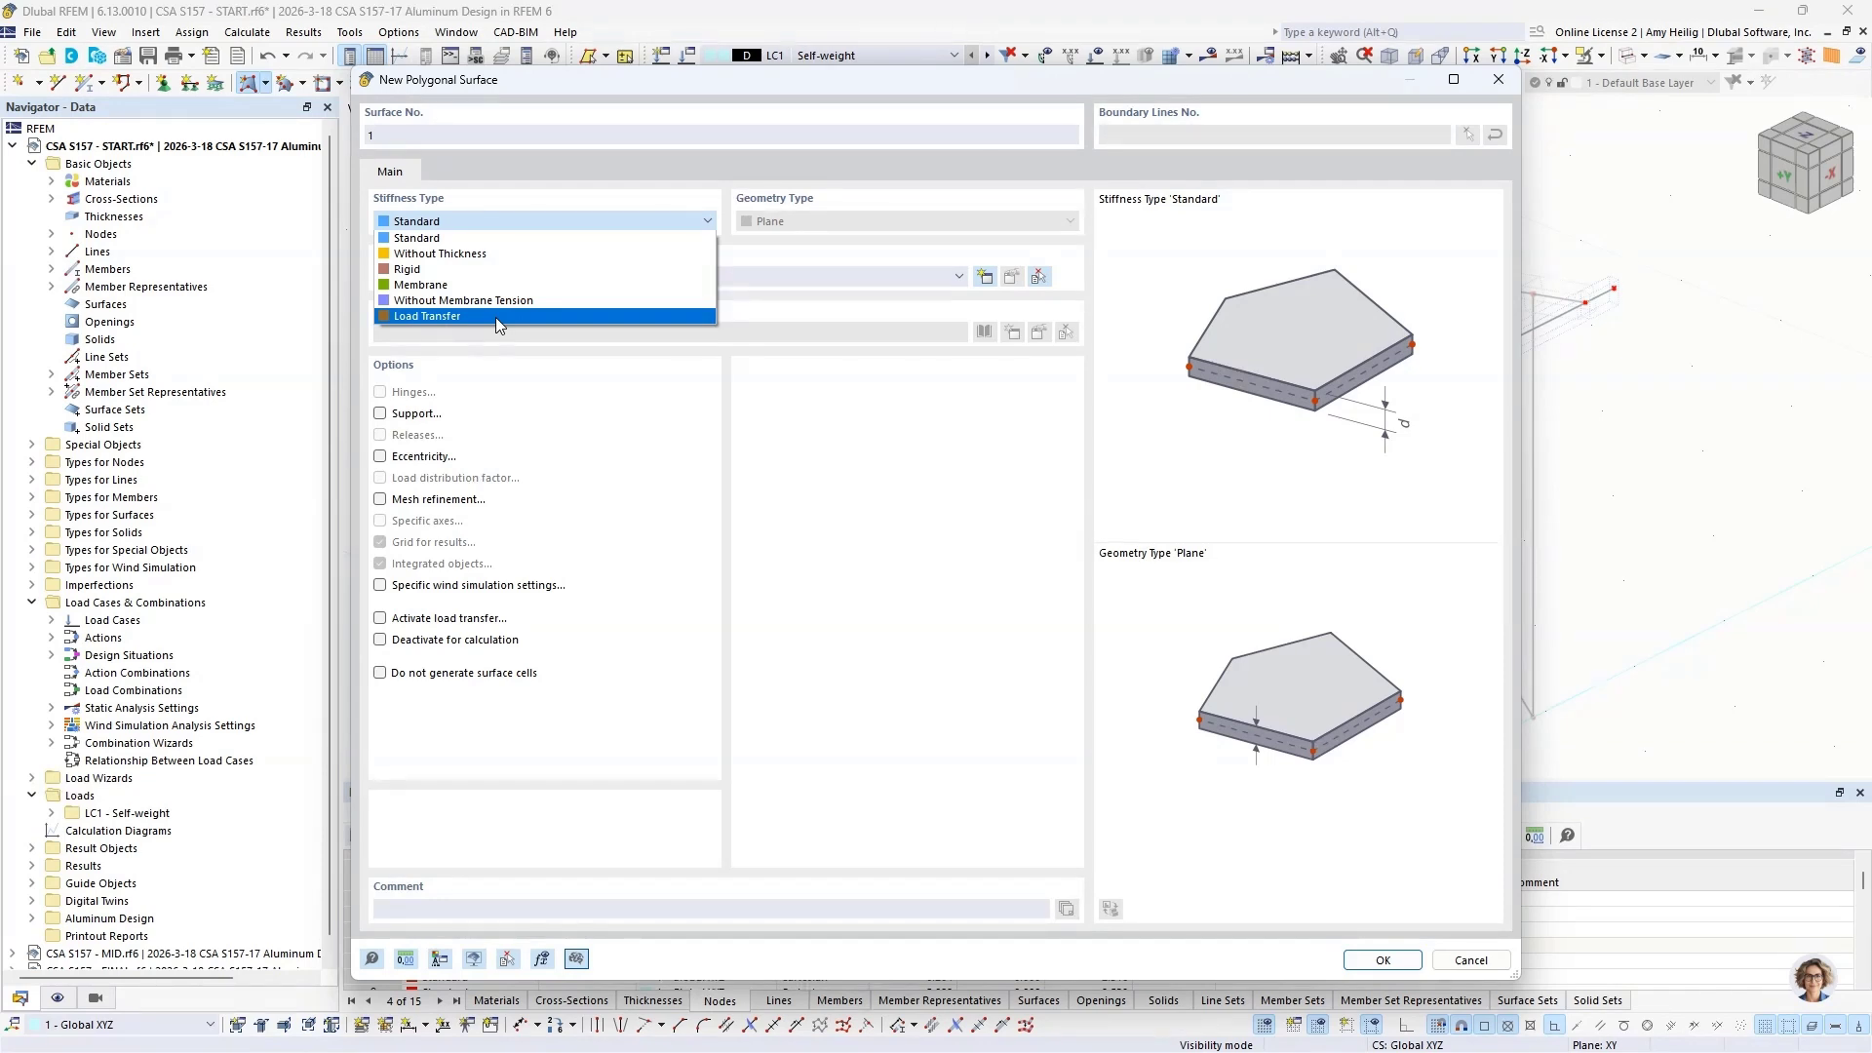
{"action": "left_click", "coordinate": [495, 318]}
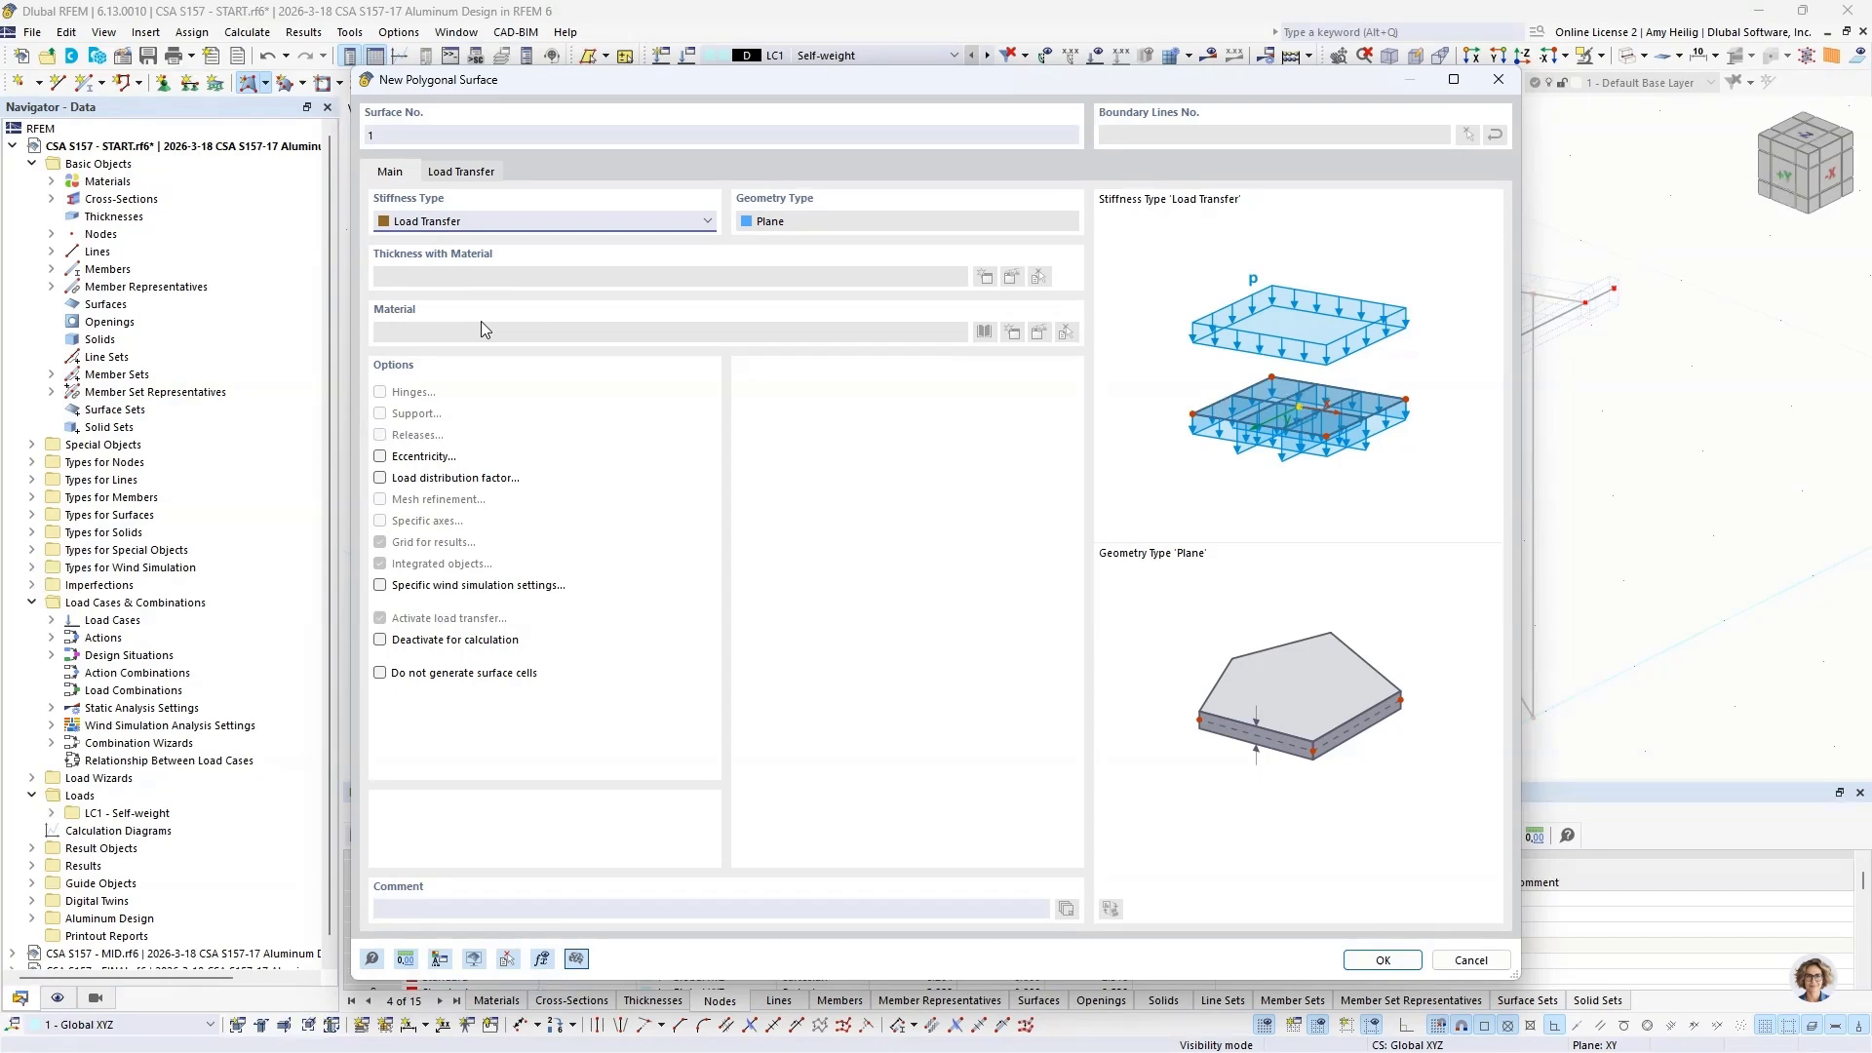
{"action": "left_click", "coordinate": [468, 173]}
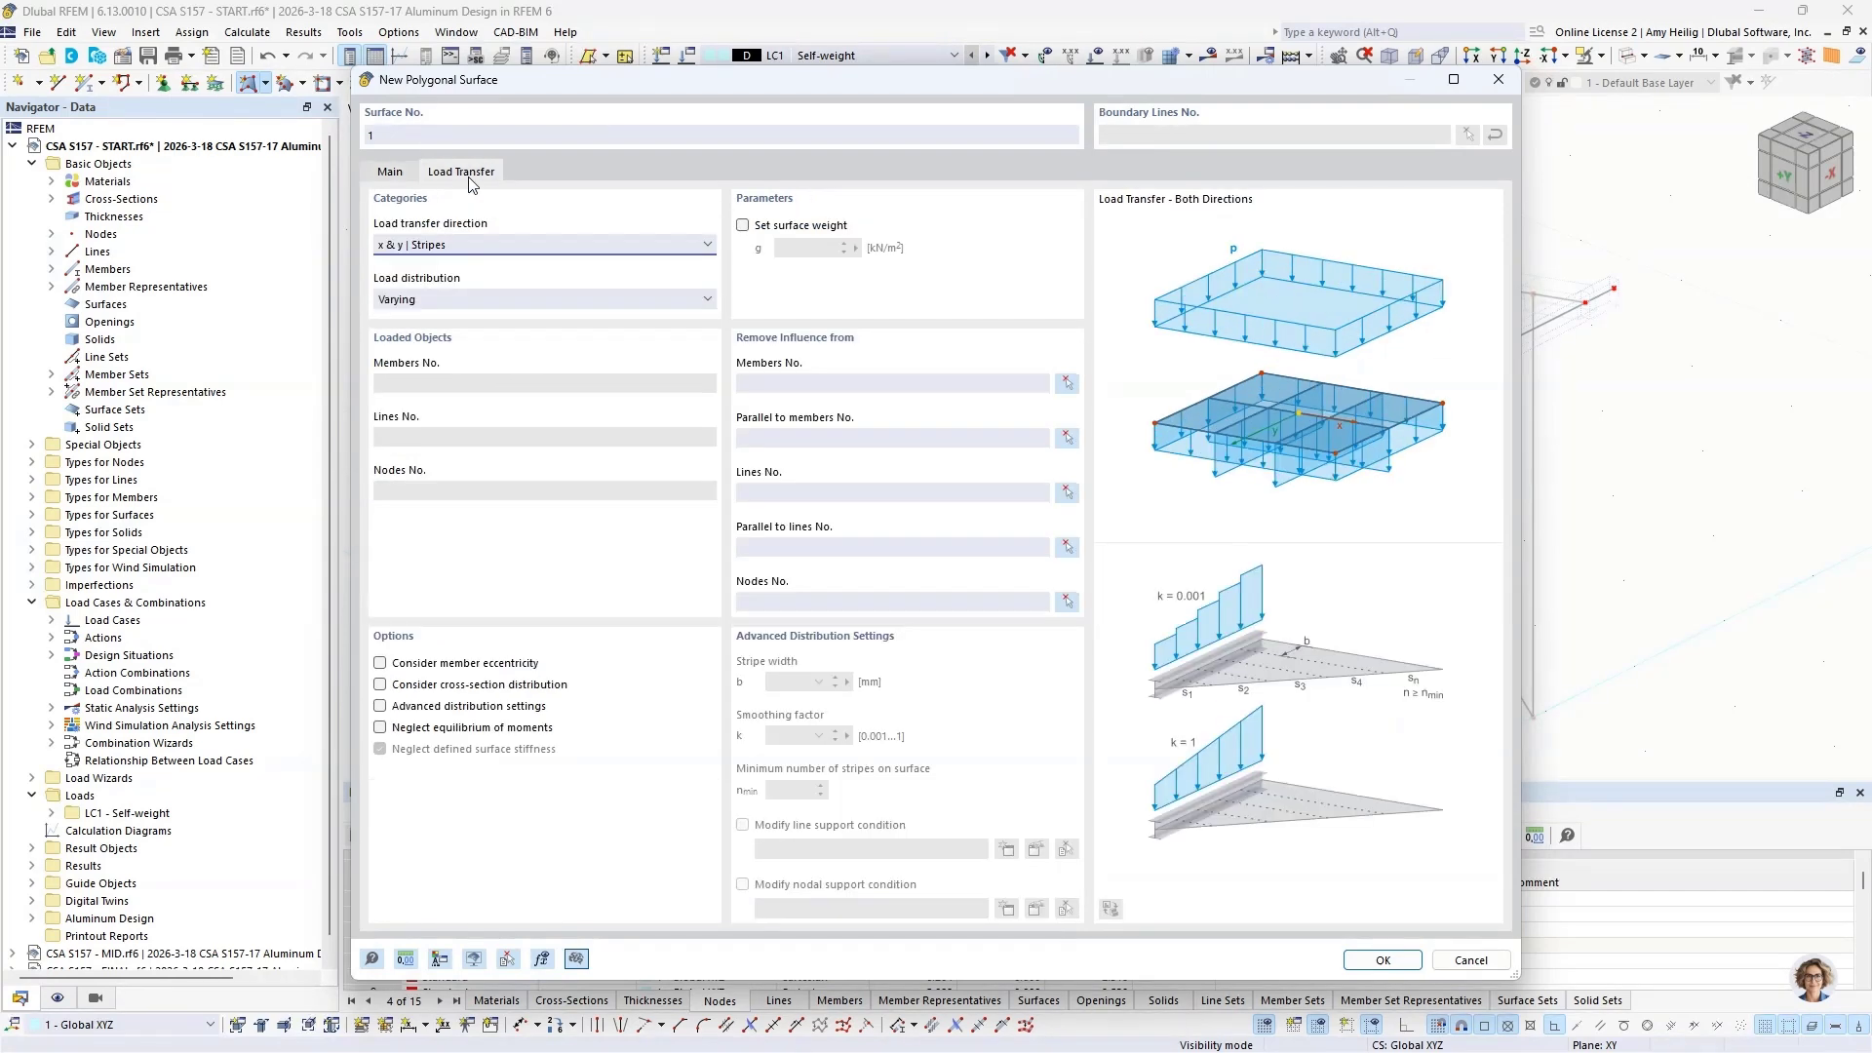
{"action": "left_click", "coordinate": [485, 249]}
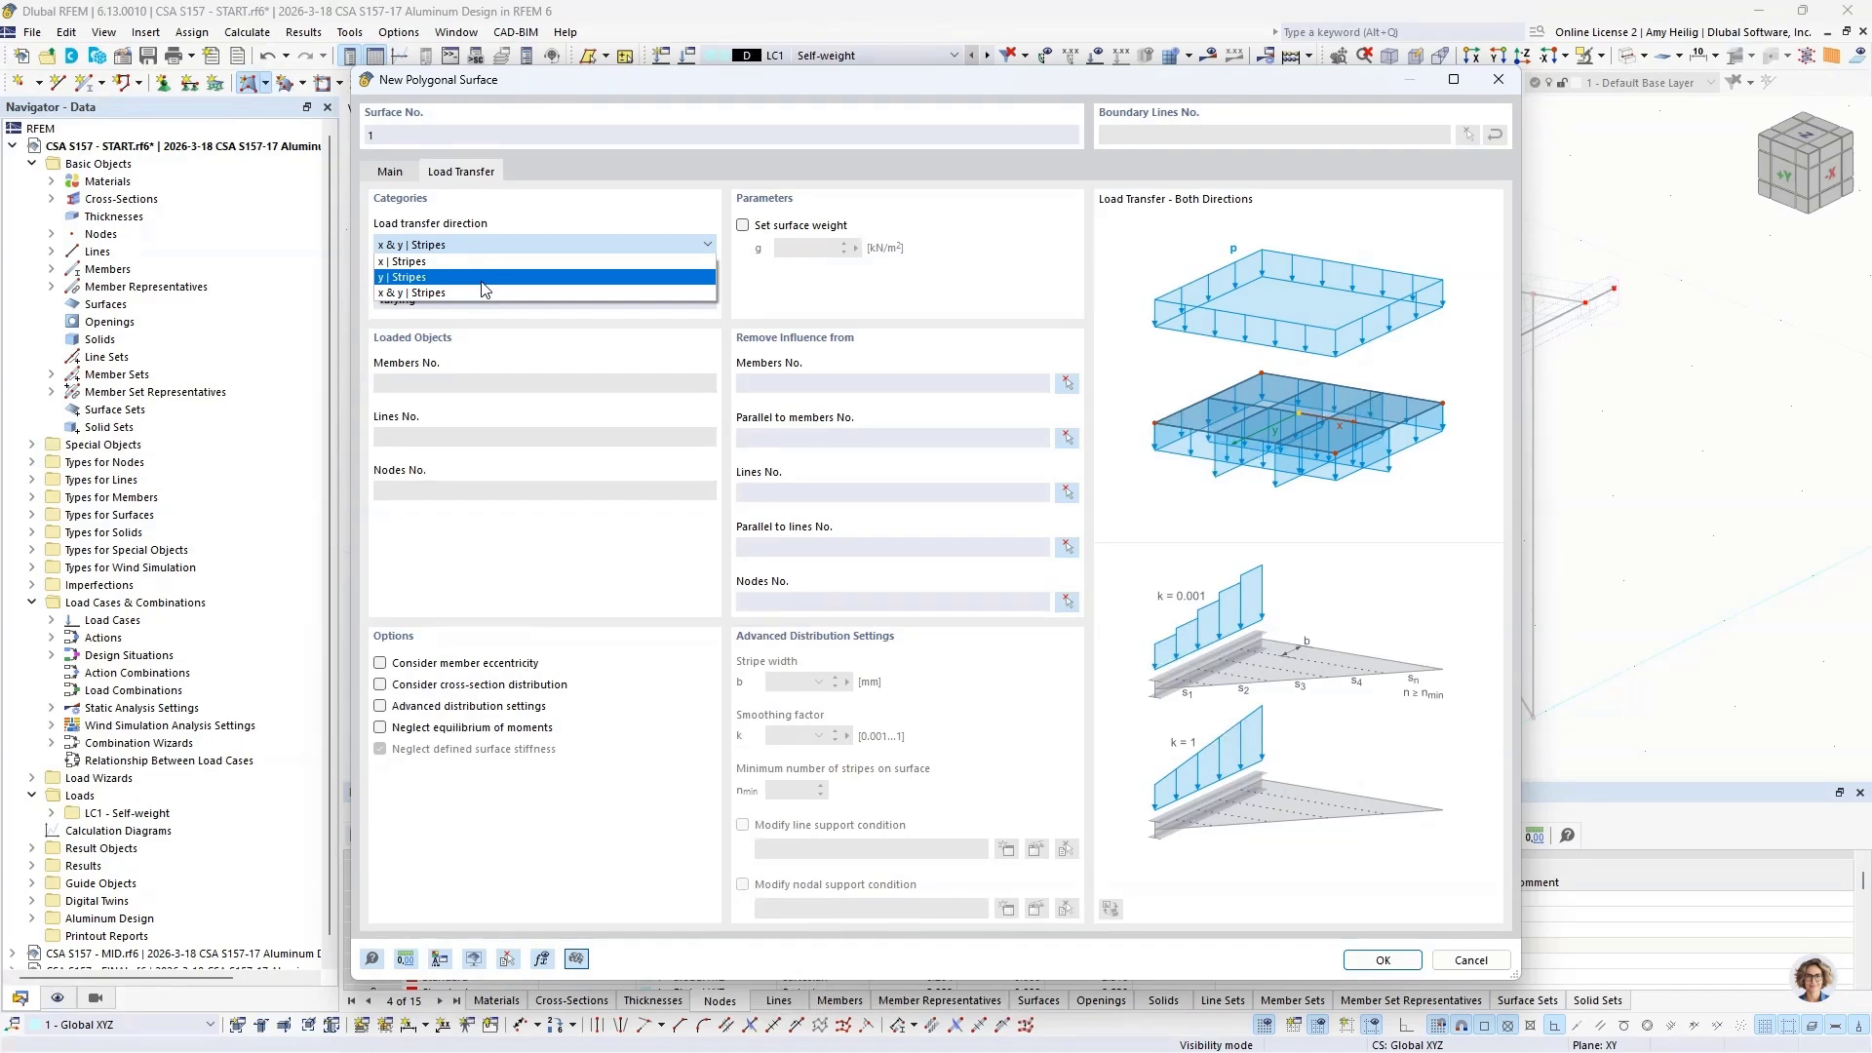
{"action": "left_click", "coordinate": [485, 277]}
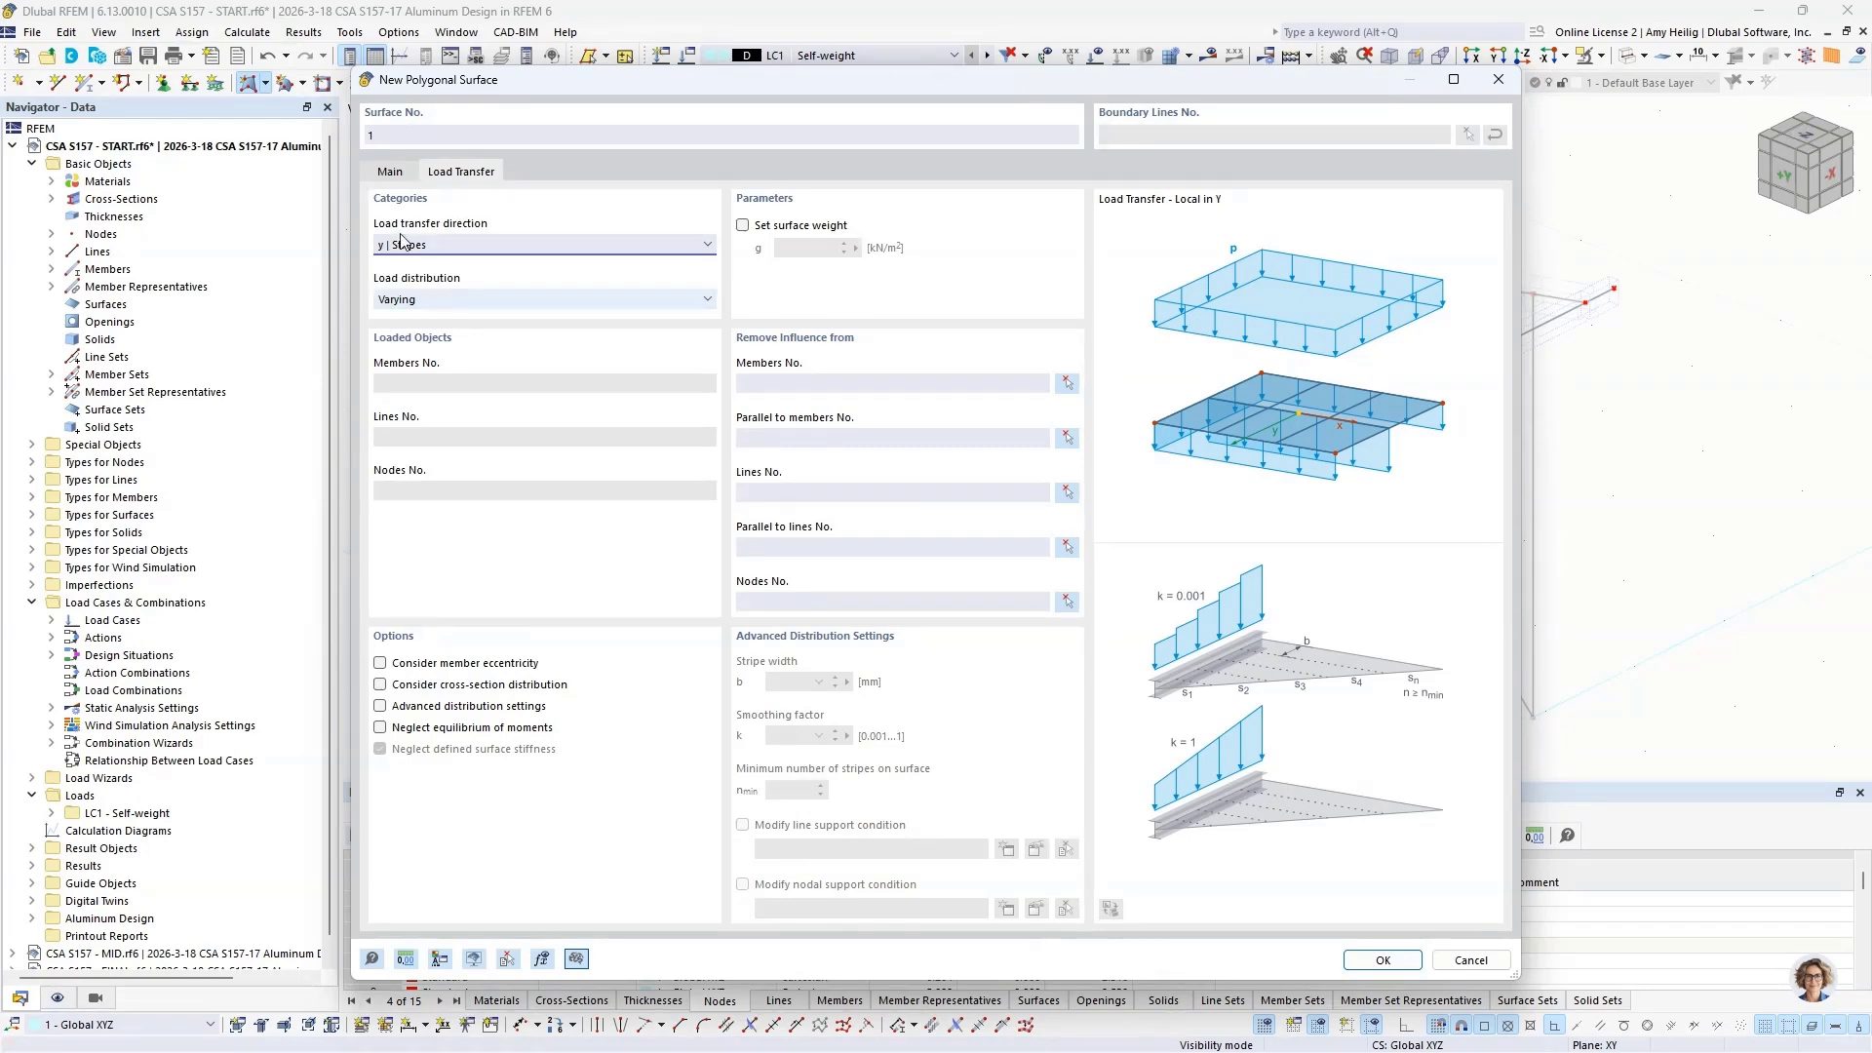
{"action": "left_click", "coordinate": [1365, 963]}
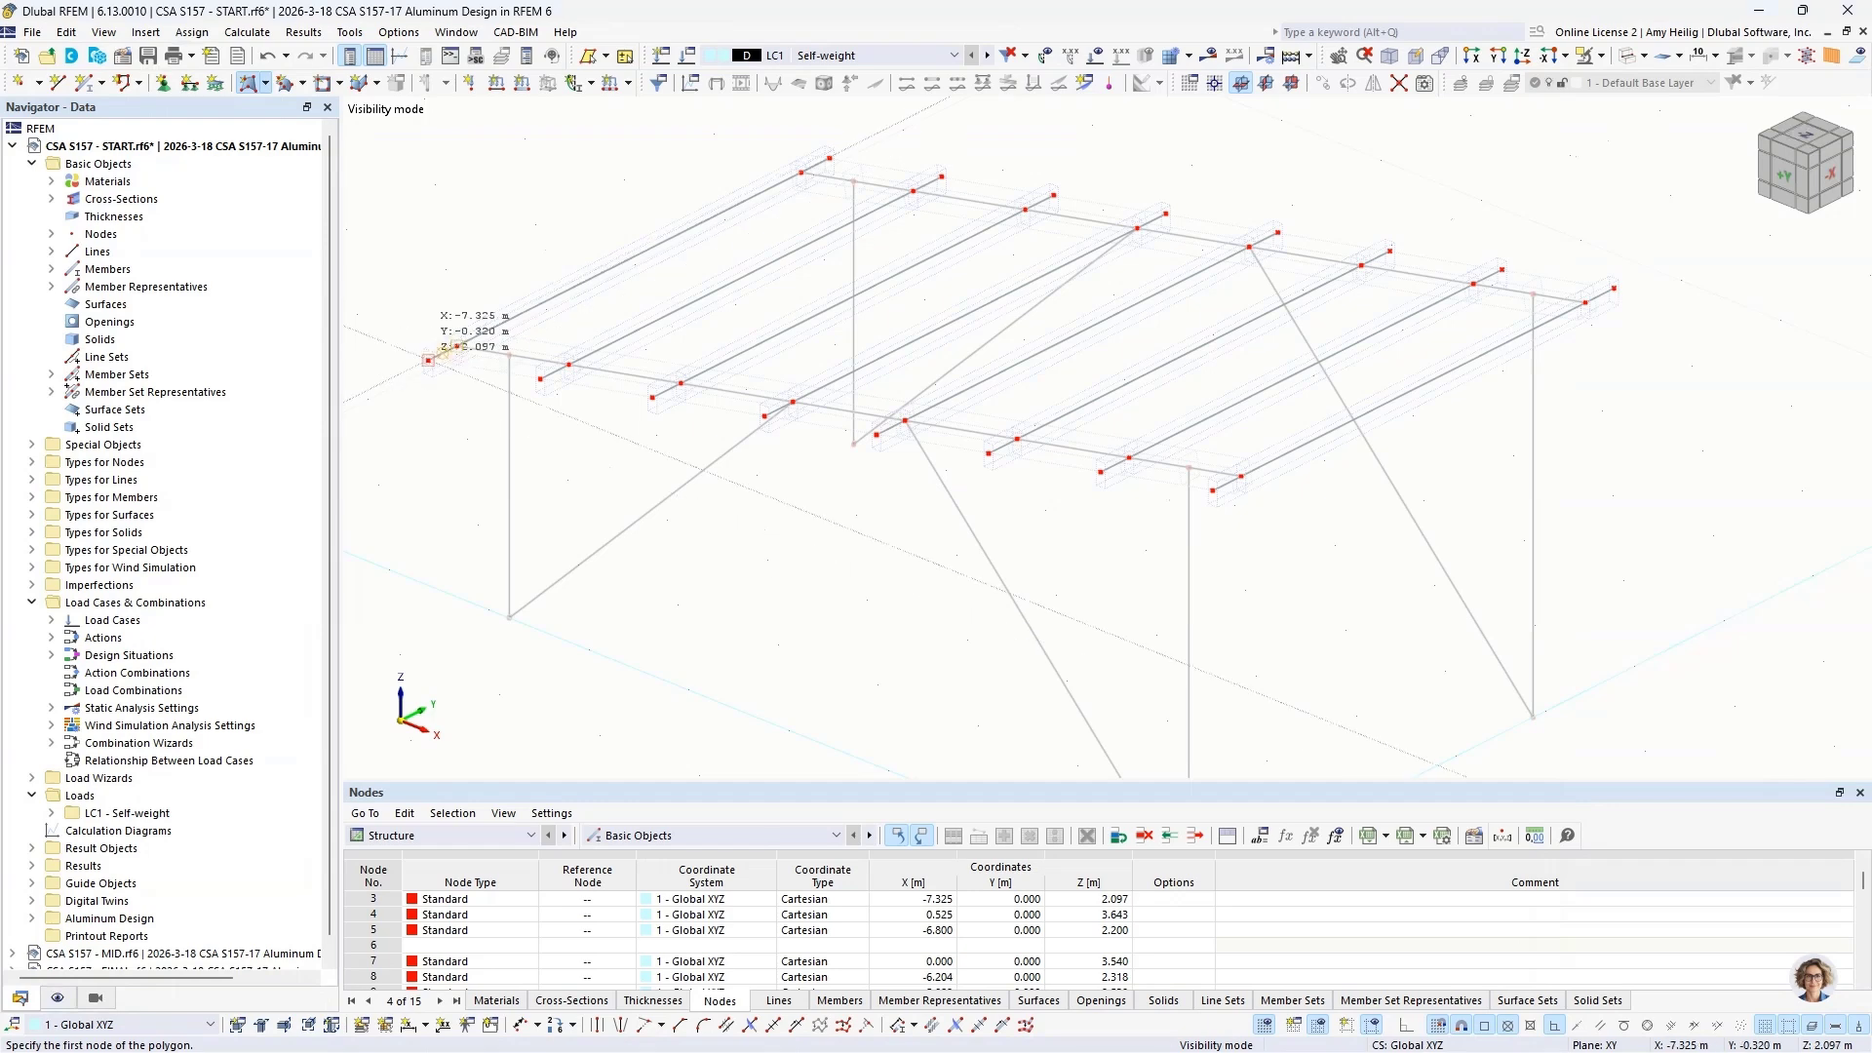
Step: Draw the load transfer surface over the roof through the four outermost end nodes of the extended purlins
{"action": "left_click", "coordinate": [428, 361]}
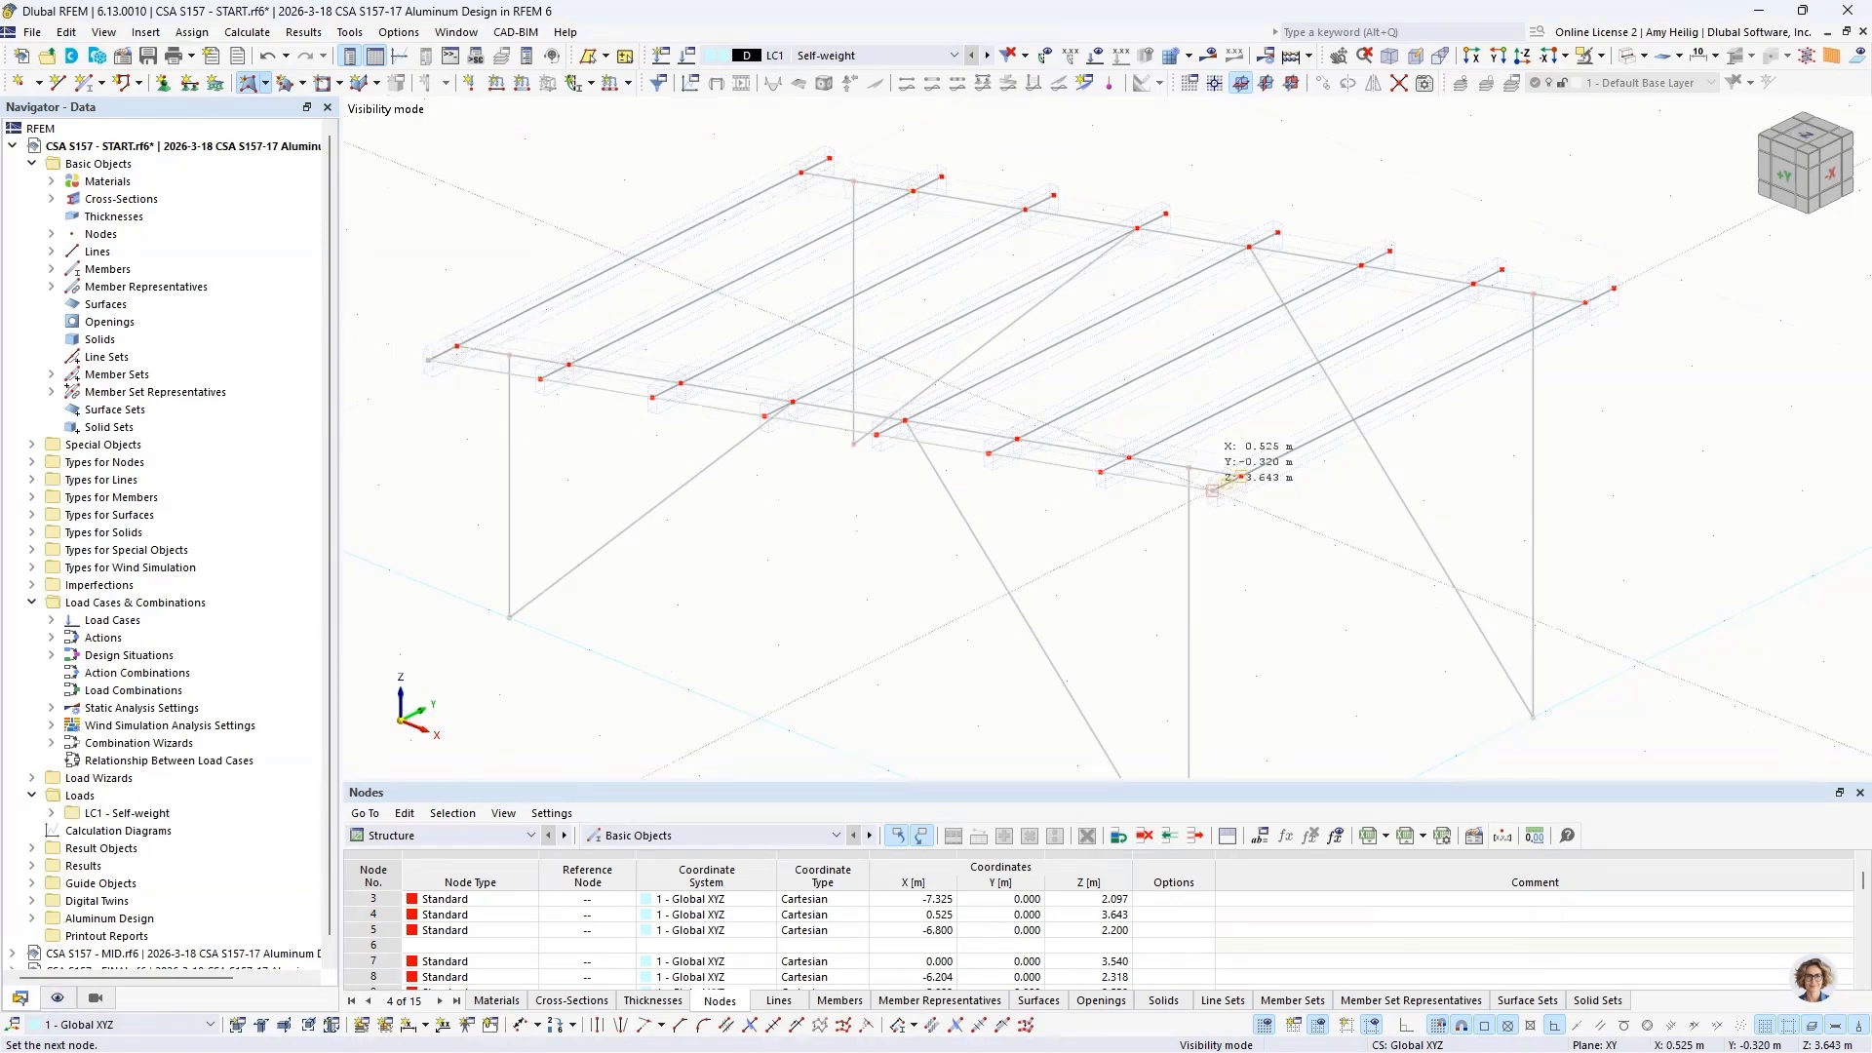
{"action": "left_click", "coordinate": [1214, 488]}
{"action": "left_click", "coordinate": [1614, 289]}
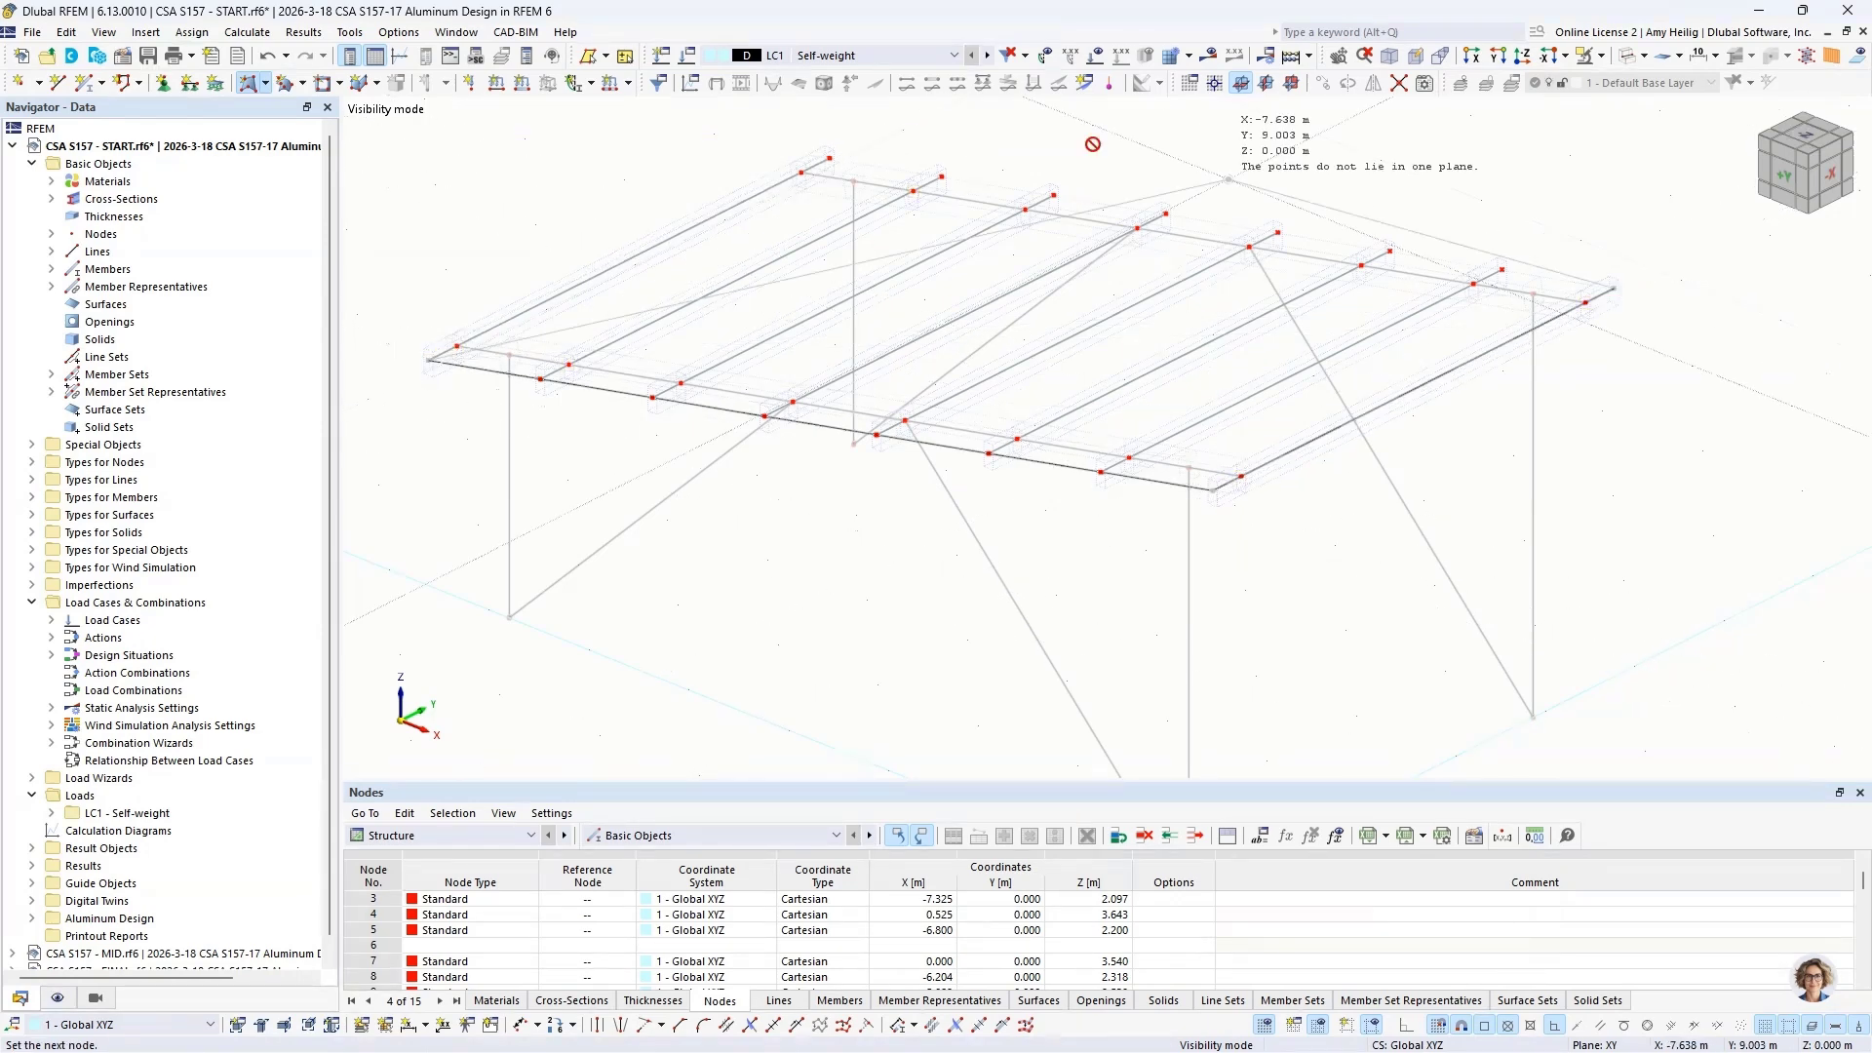
{"action": "left_click", "coordinate": [829, 158]}
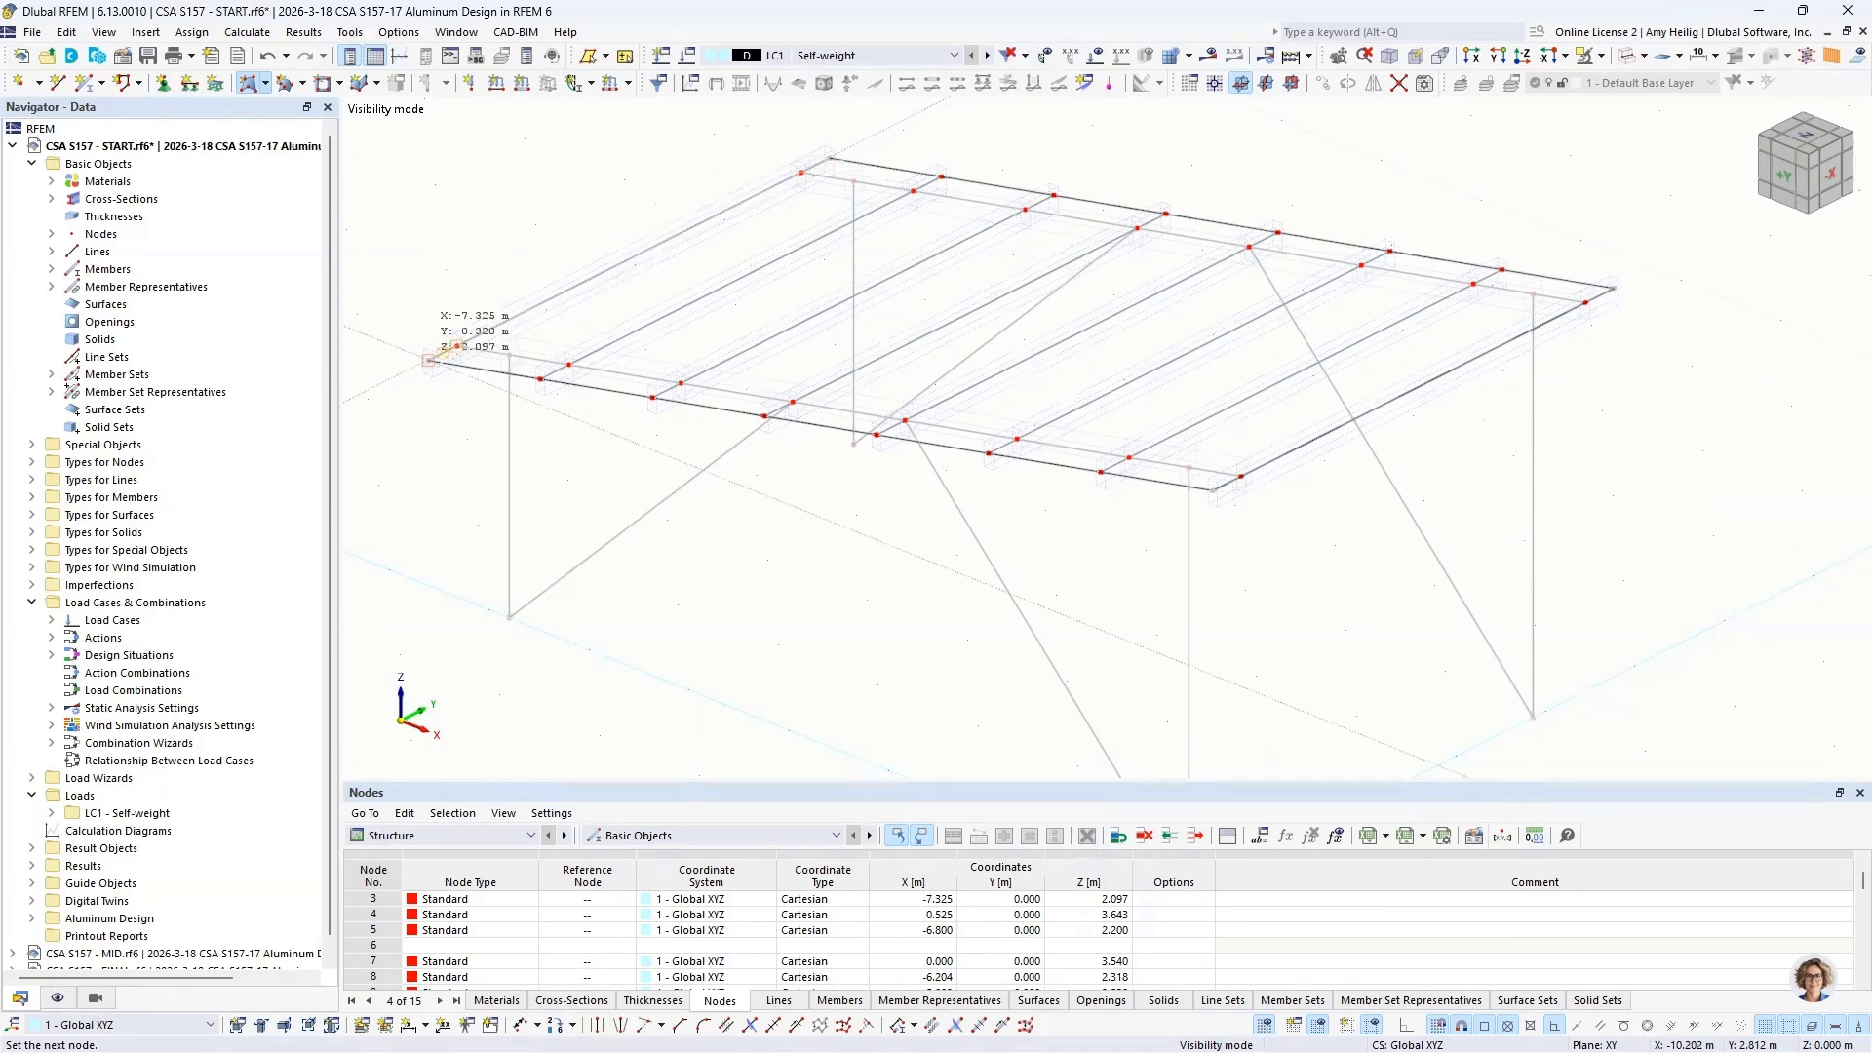
{"action": "left_click", "coordinate": [429, 360]}
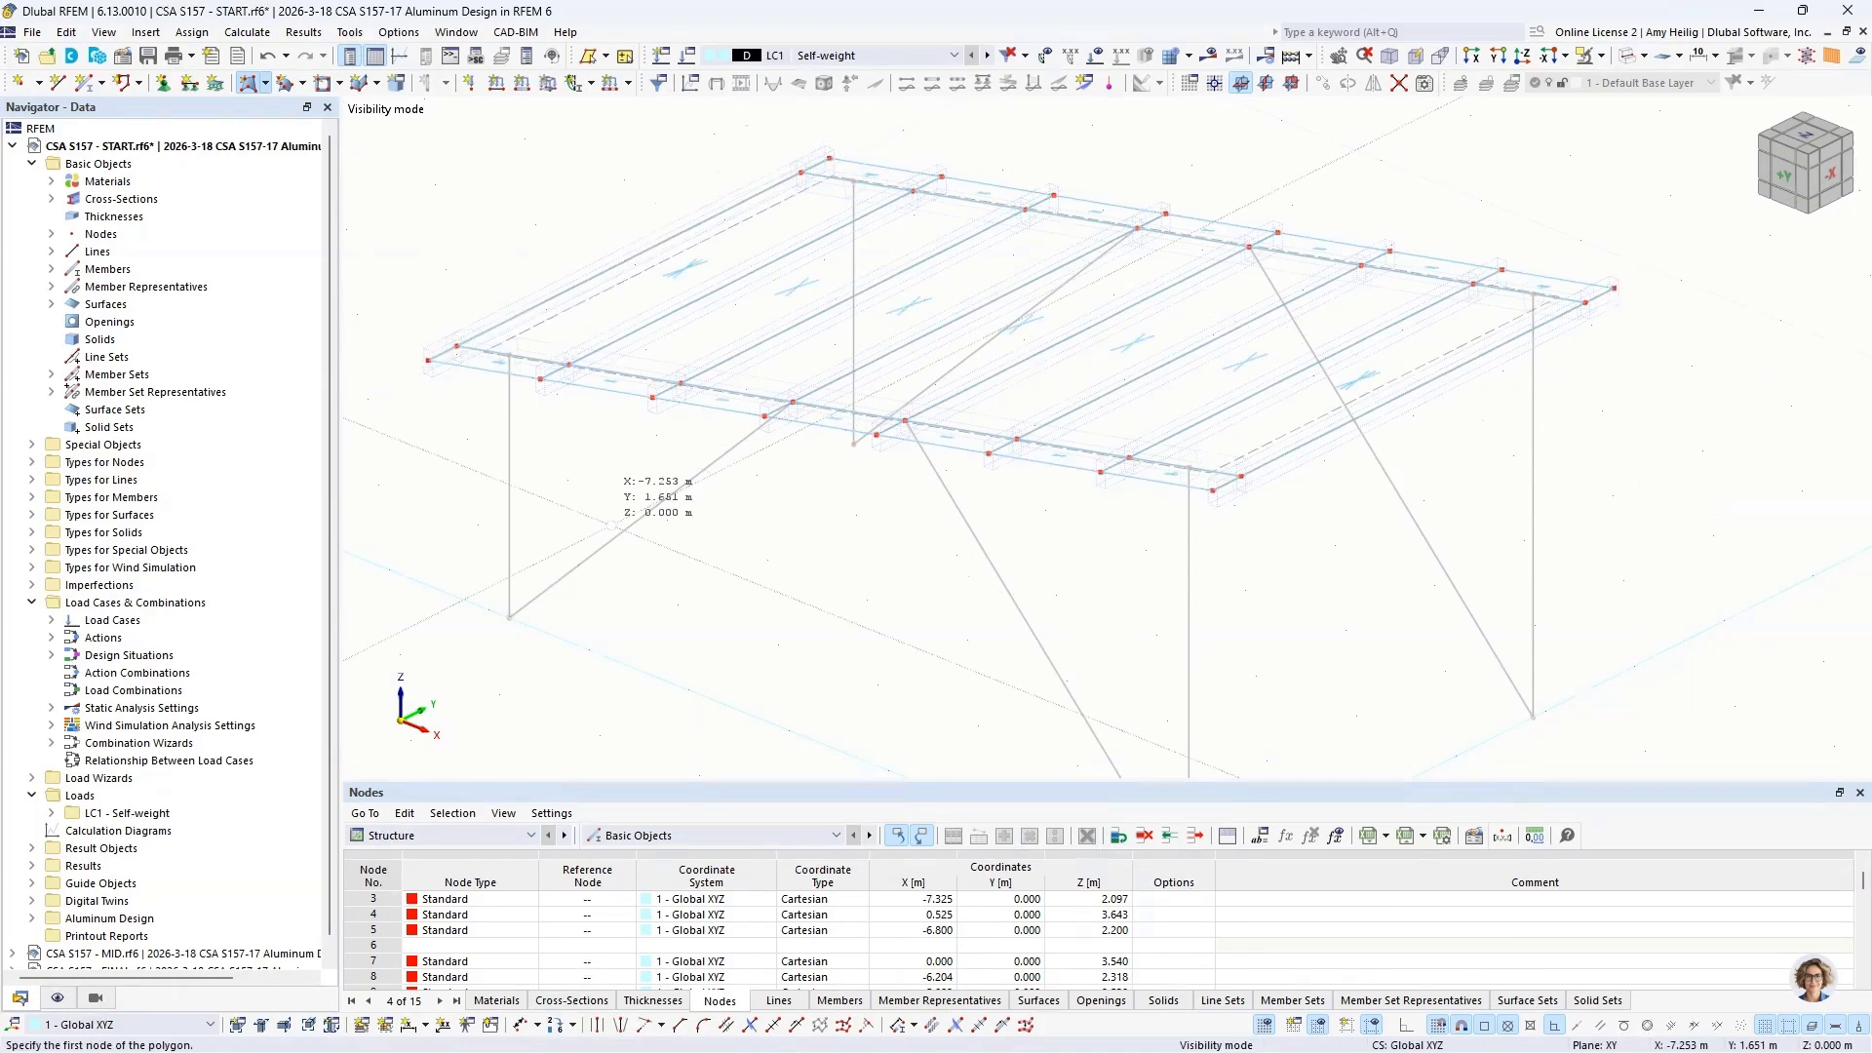
{"action": "key", "text": "Escape"}
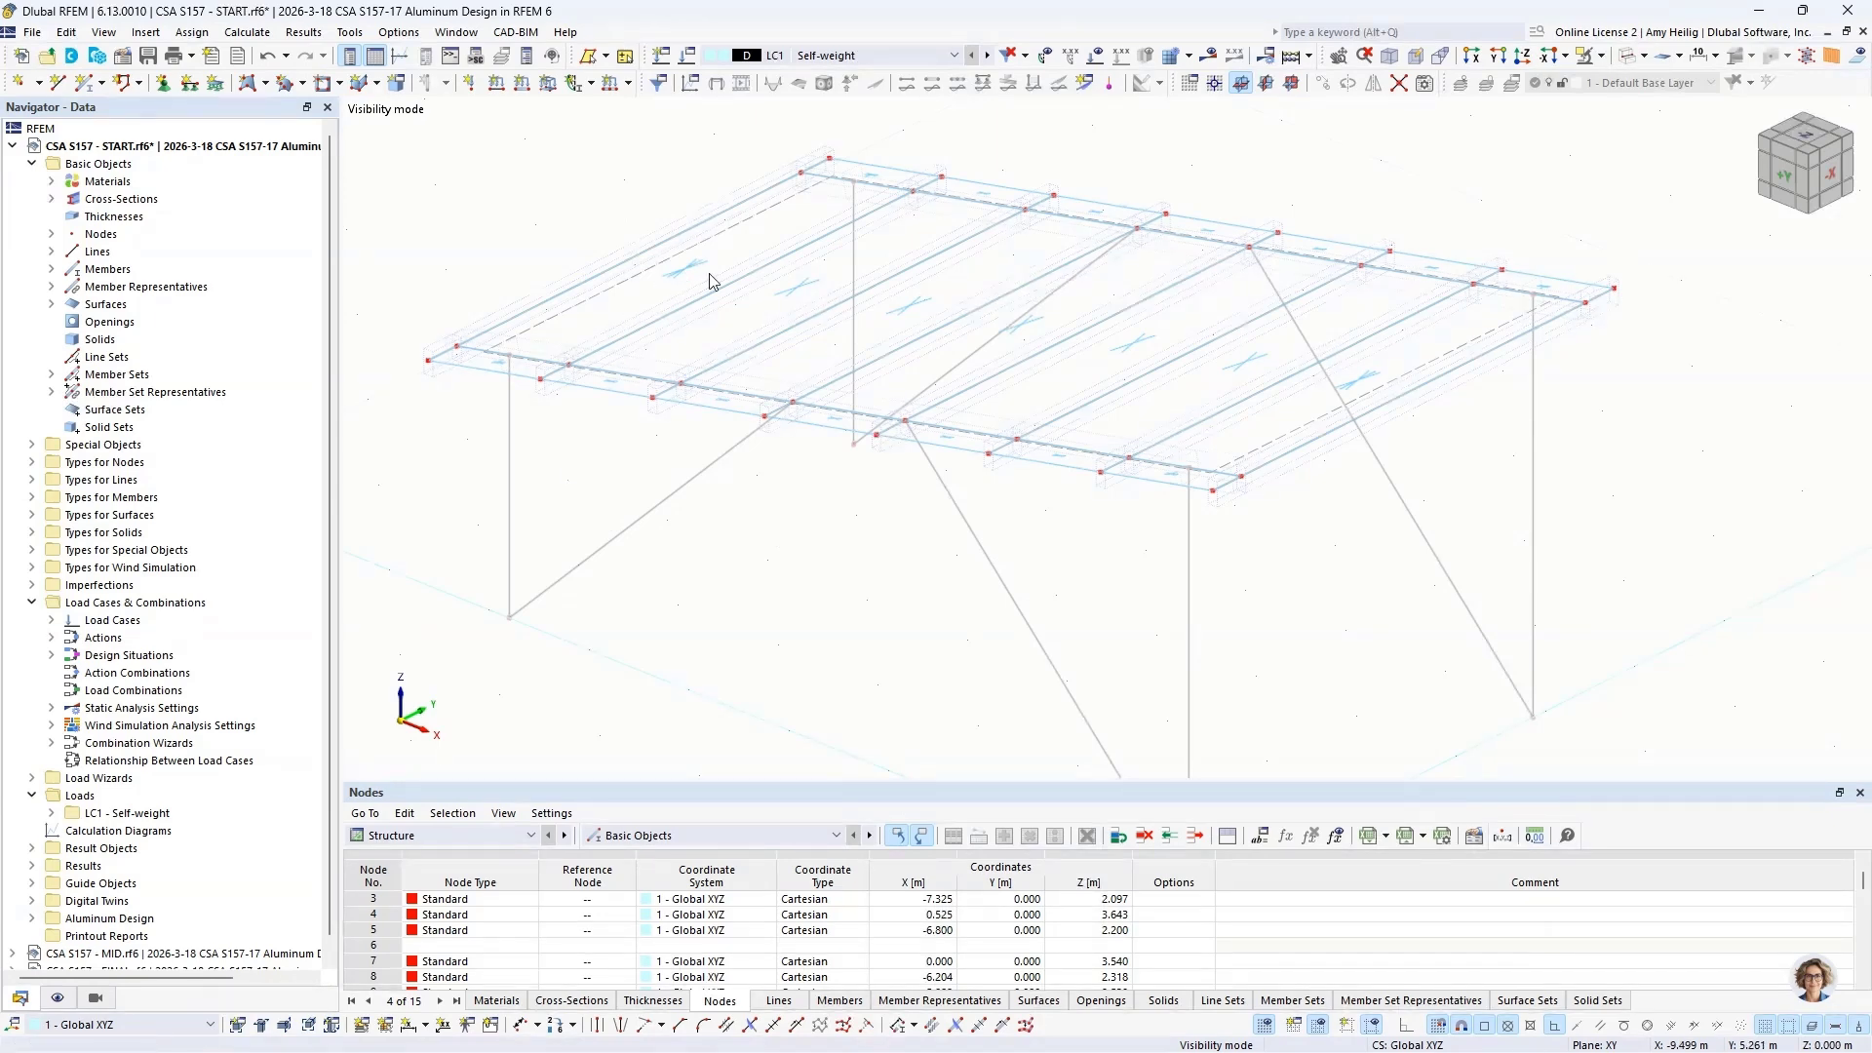
Step: Hide the surface cells and change the model display from wireframe to transparent solid
{"action": "left_click", "coordinate": [58, 998]}
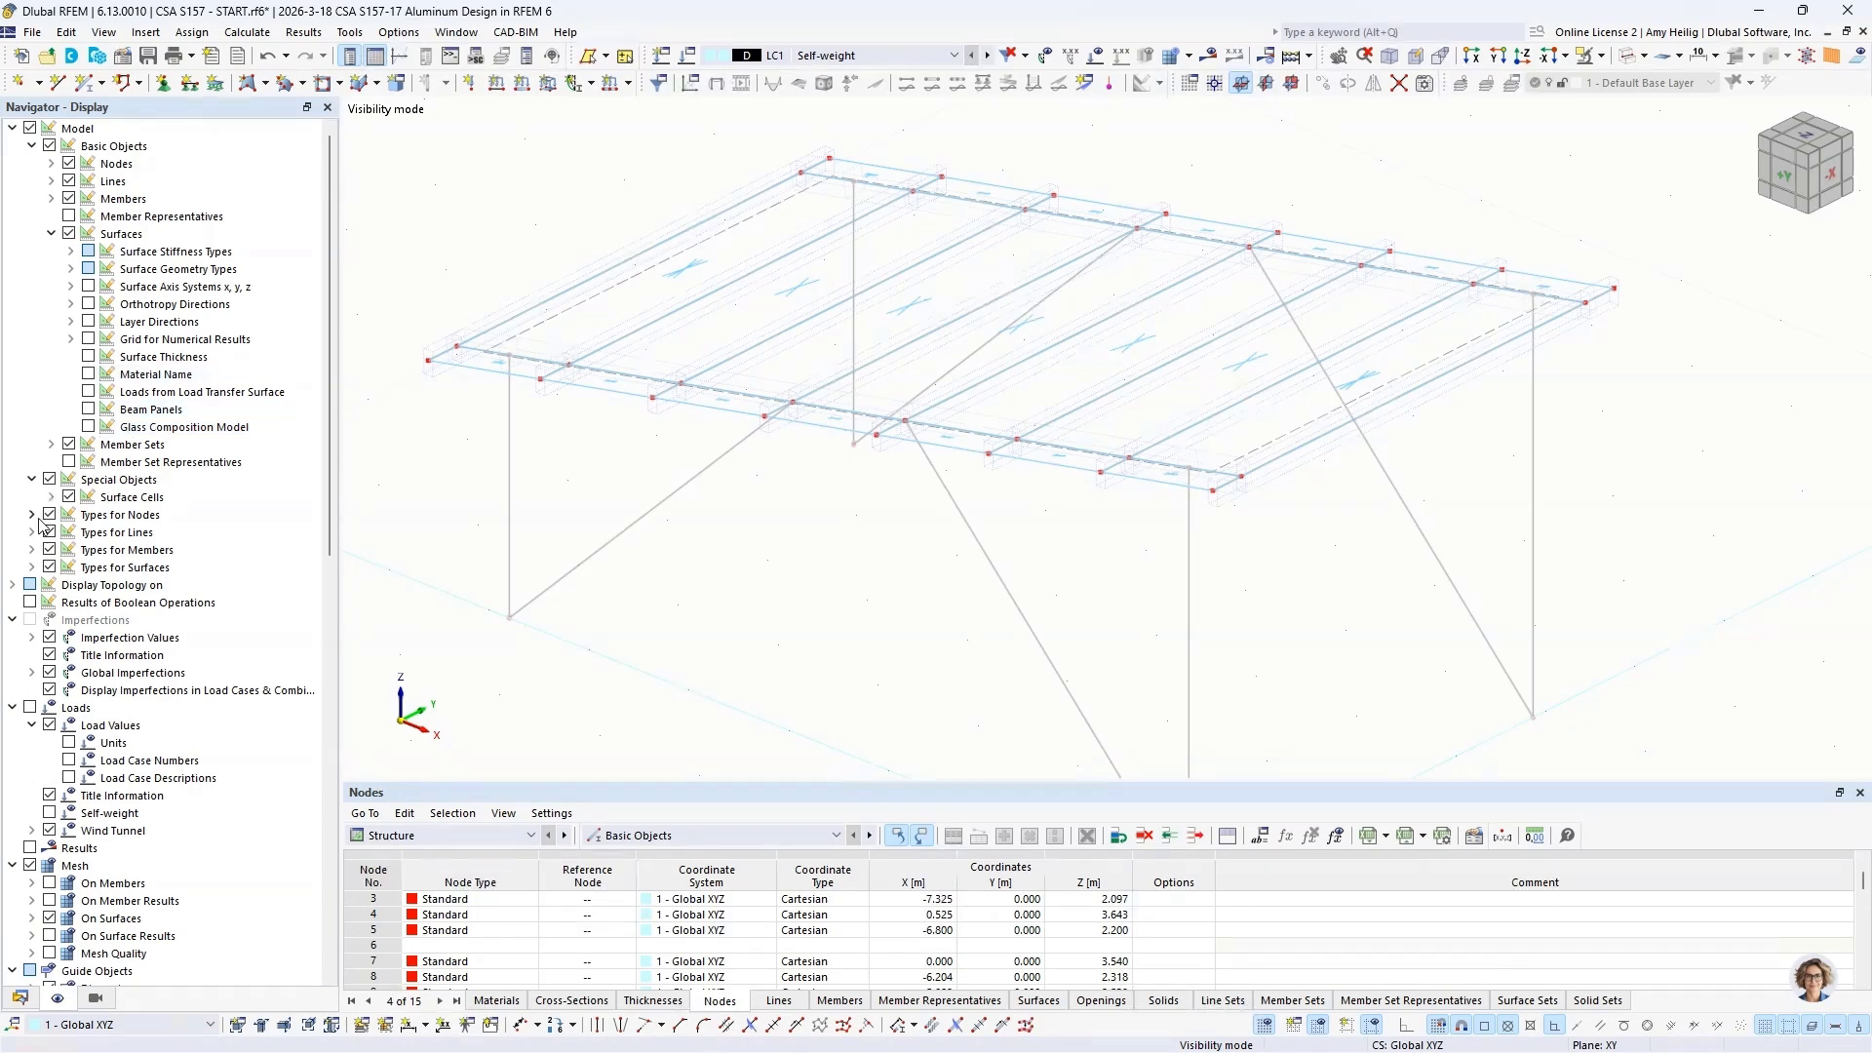
{"action": "left_click", "coordinate": [69, 498]}
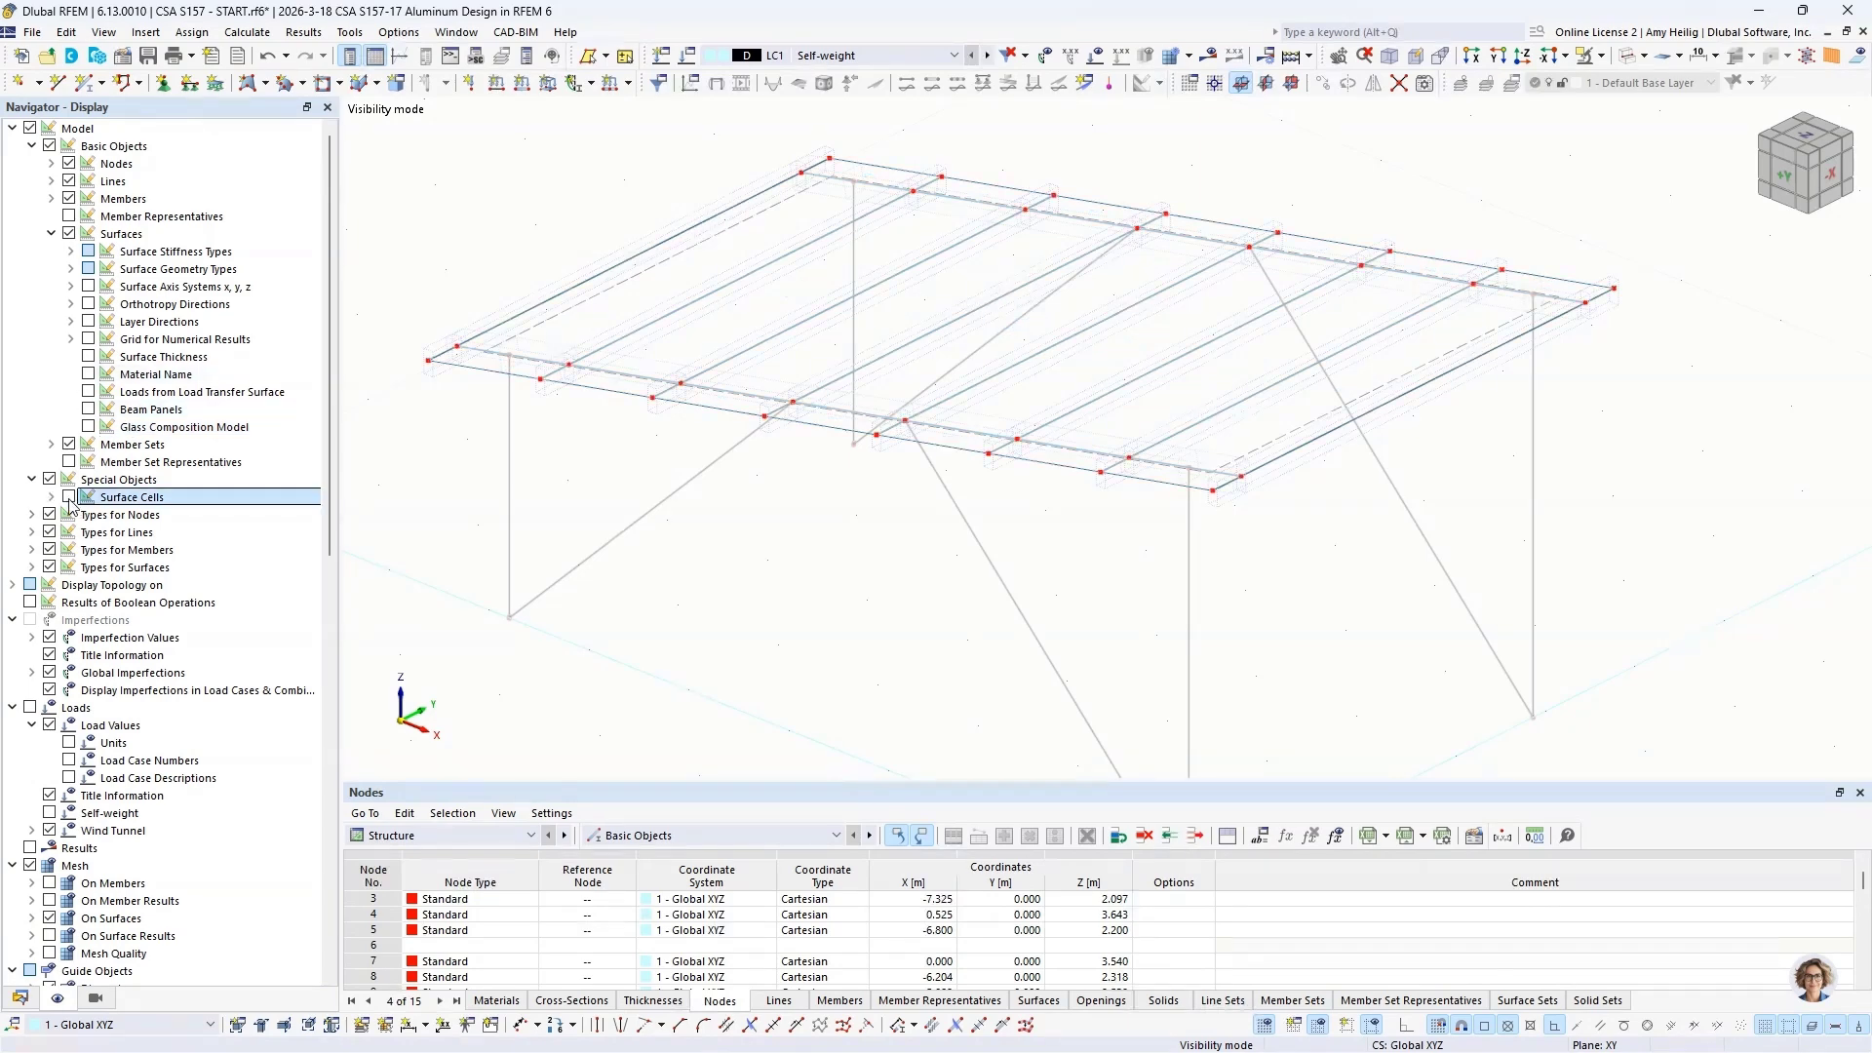
{"action": "left_click", "coordinate": [20, 997]}
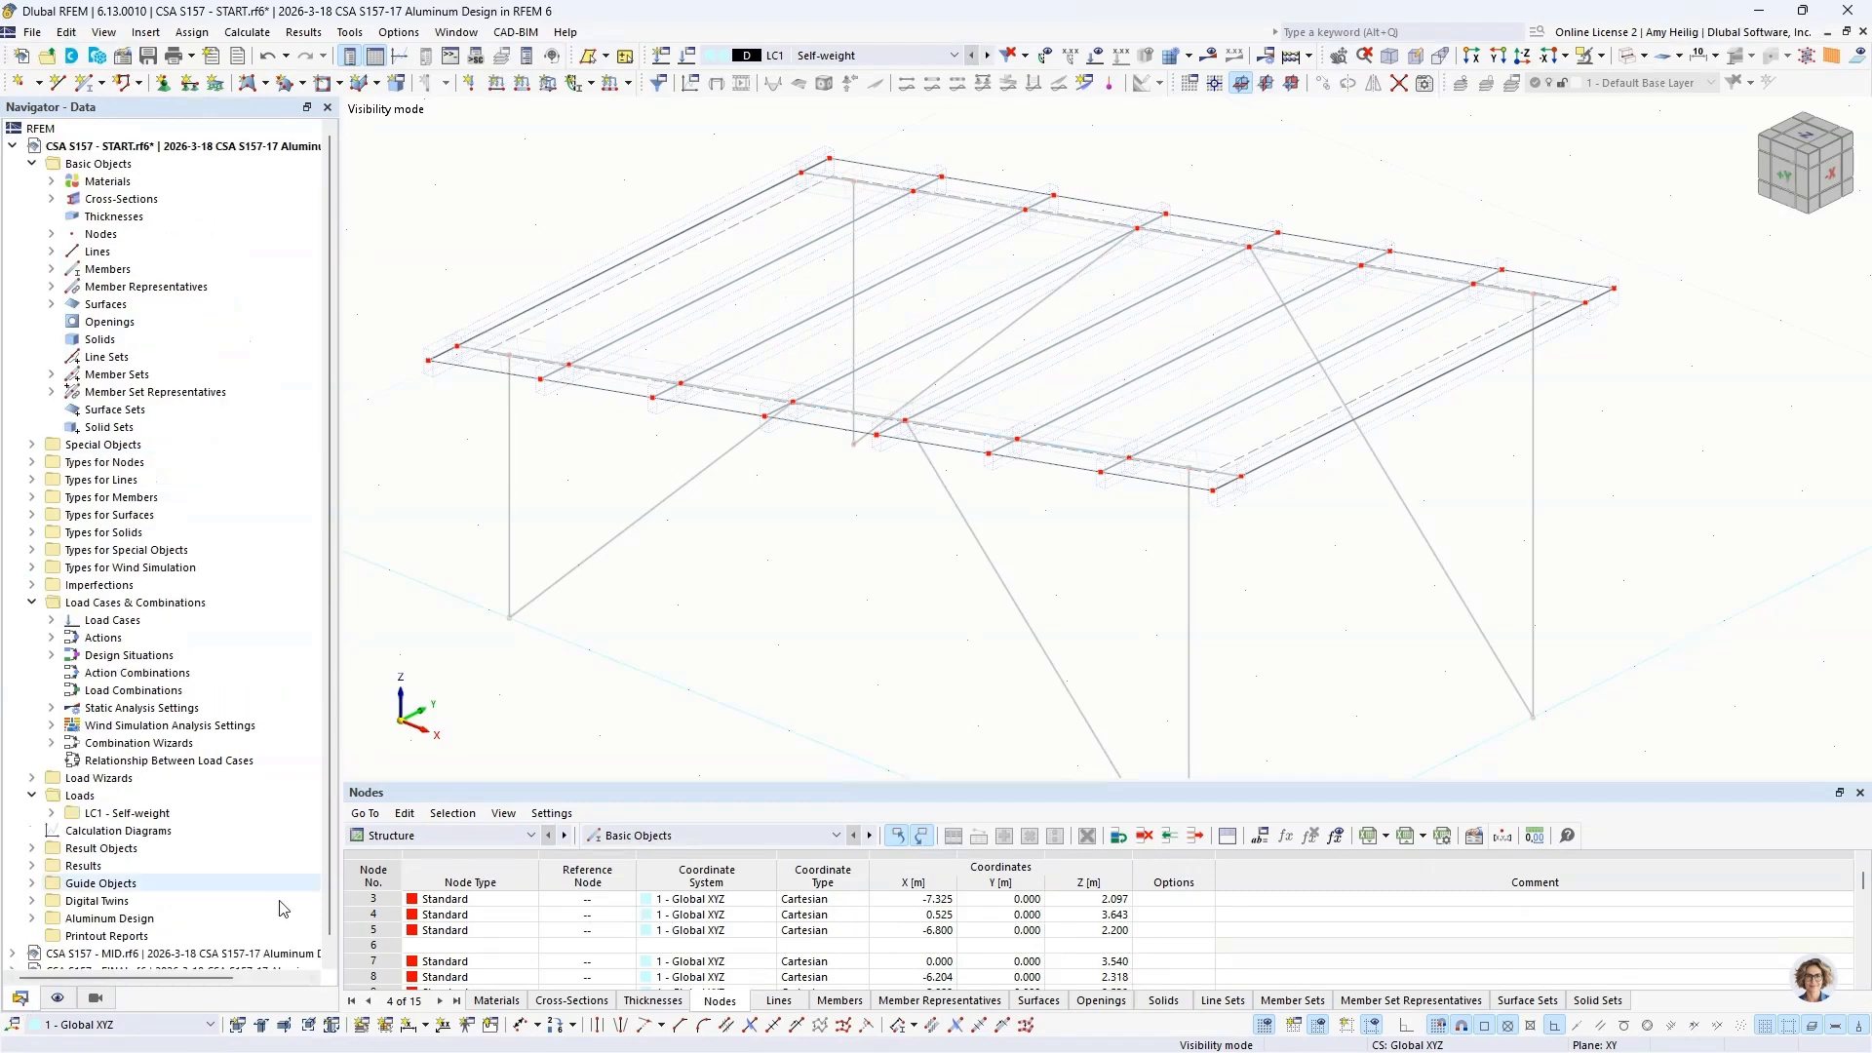
{"action": "left_click", "coordinate": [1630, 56]}
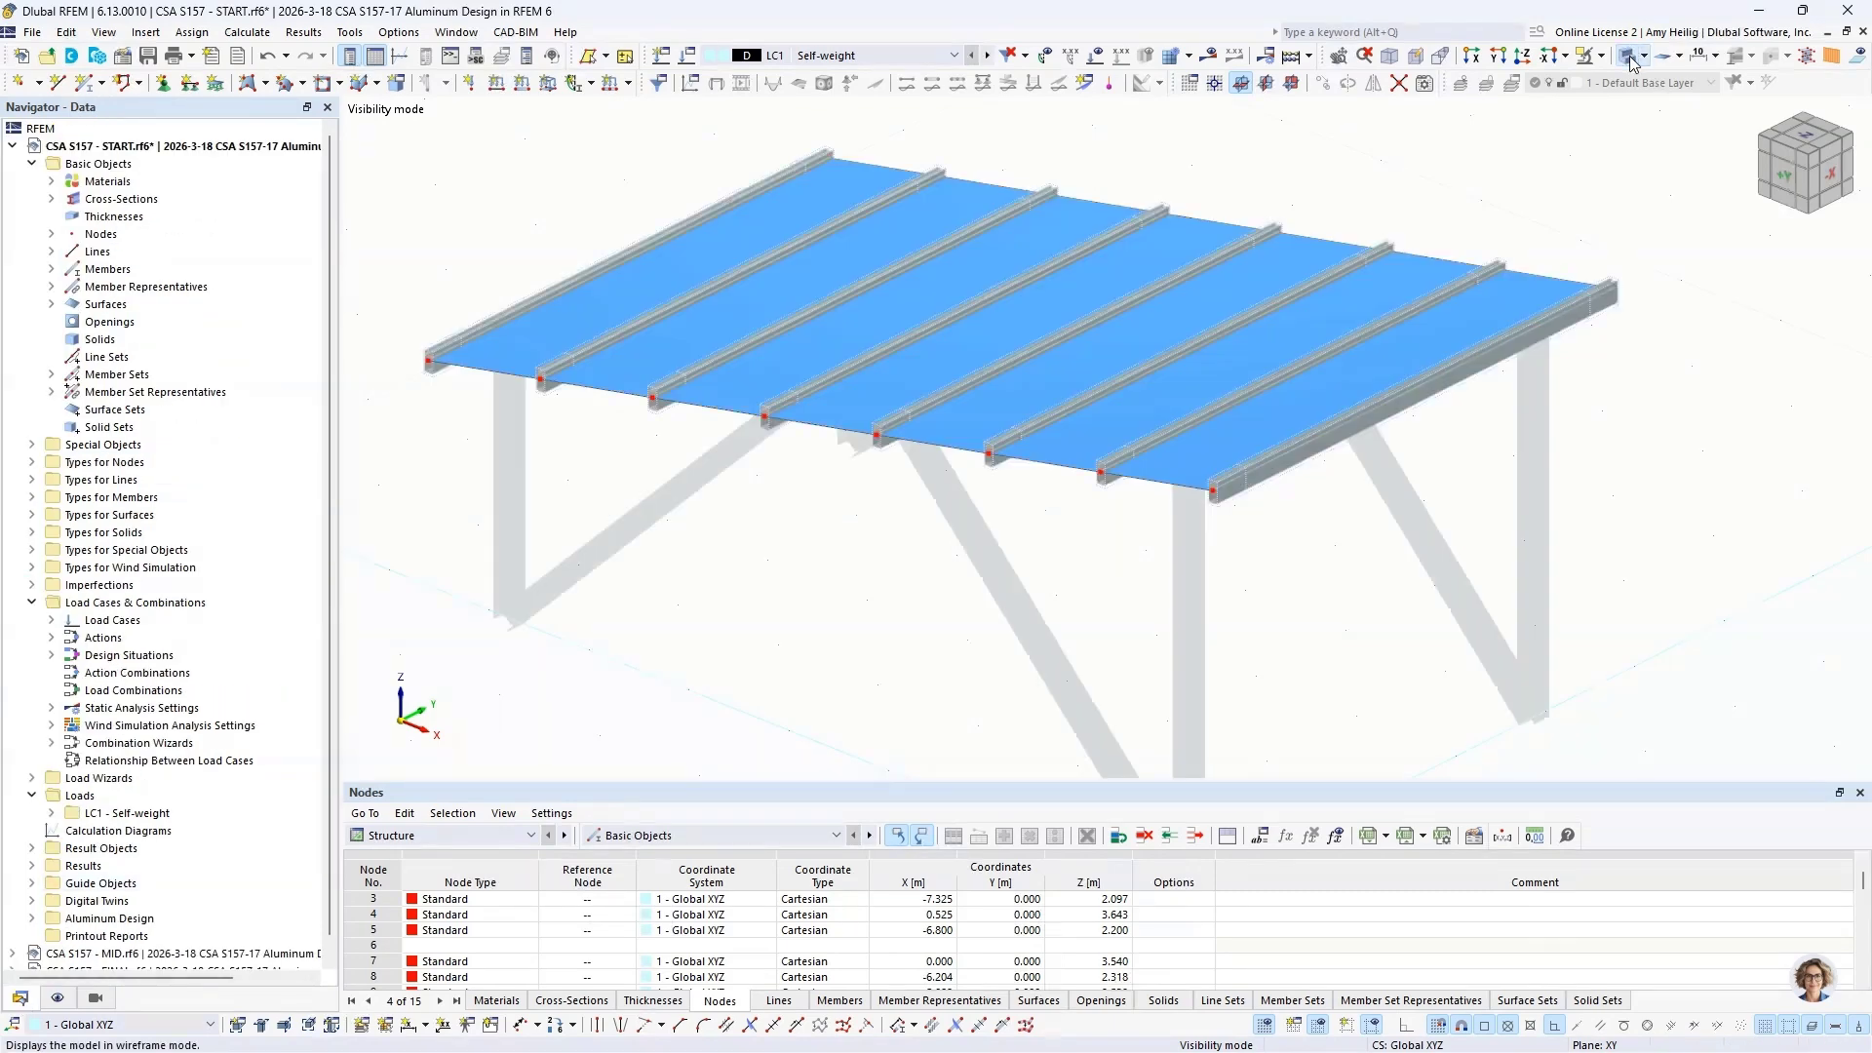
{"action": "left_click", "coordinate": [1631, 60]}
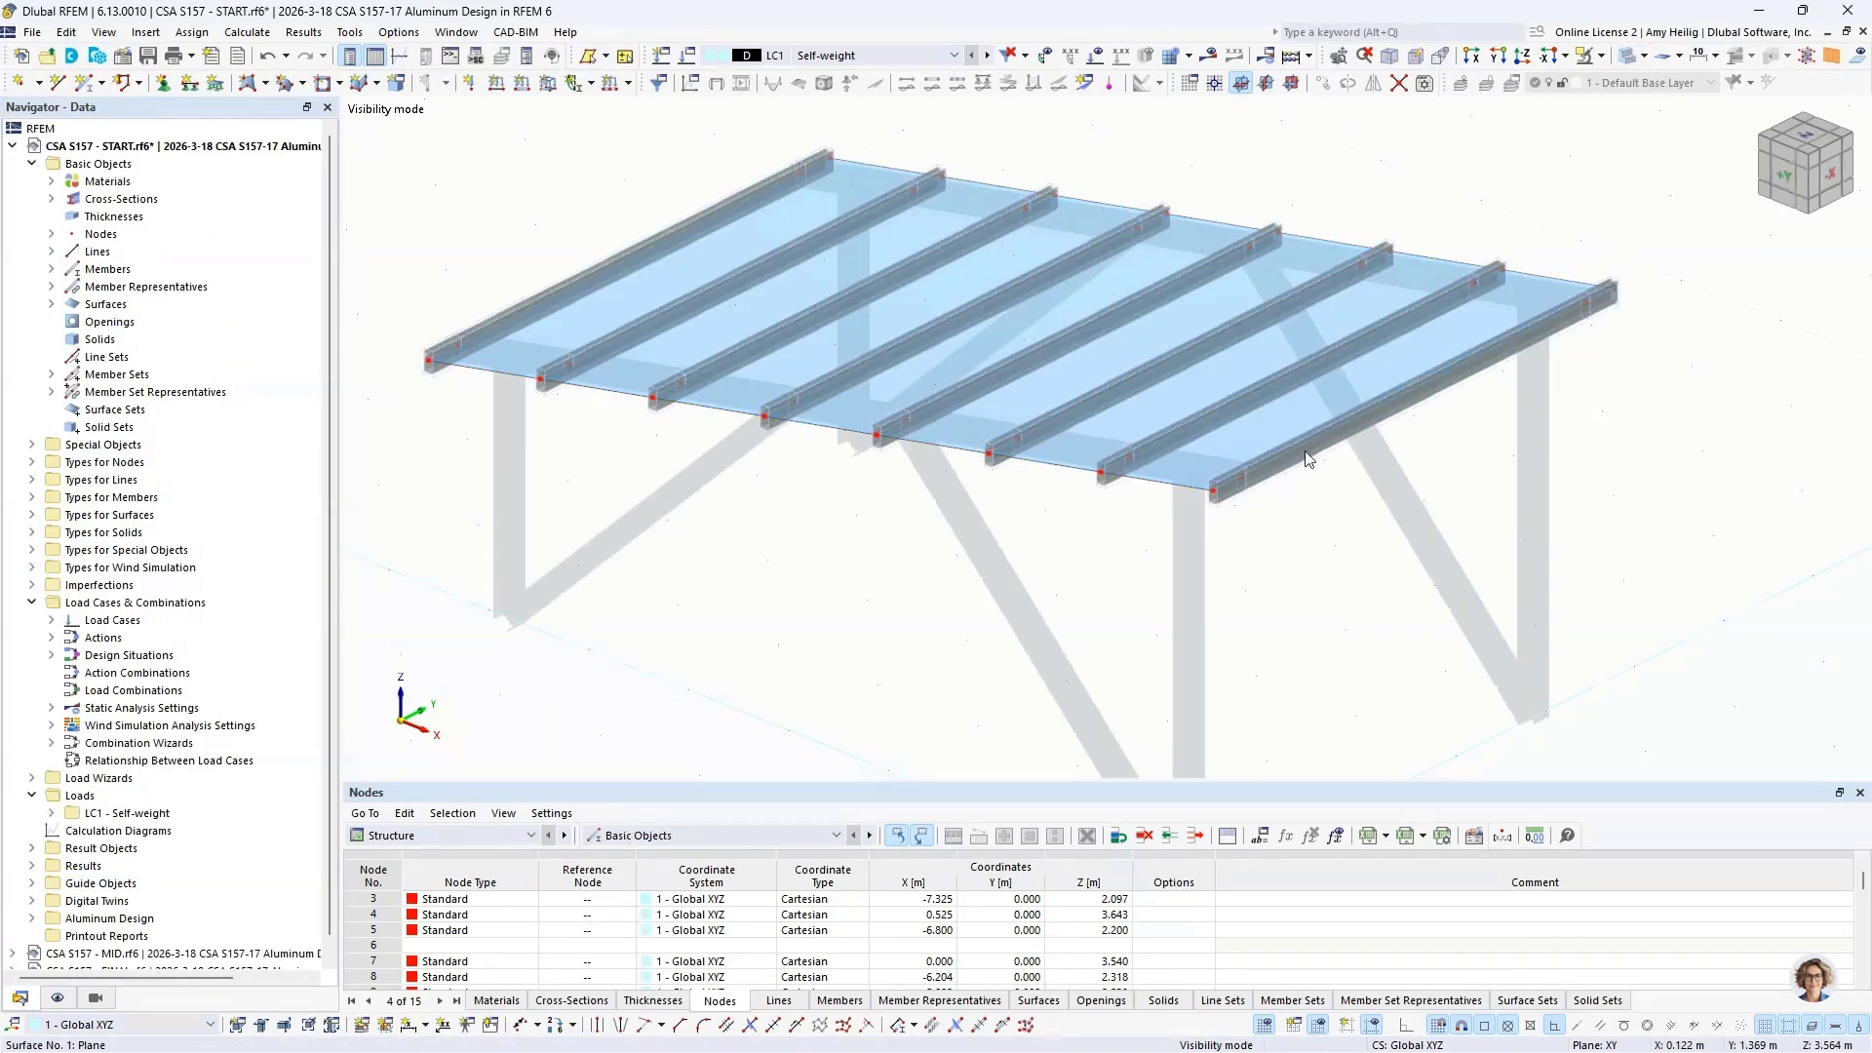
Step: Select all purlins on the roof and activate the Eccentricities option for their members
{"action": "middle_click_drag", "start_coordinate": [798, 478], "coordinate": [913, 492]}
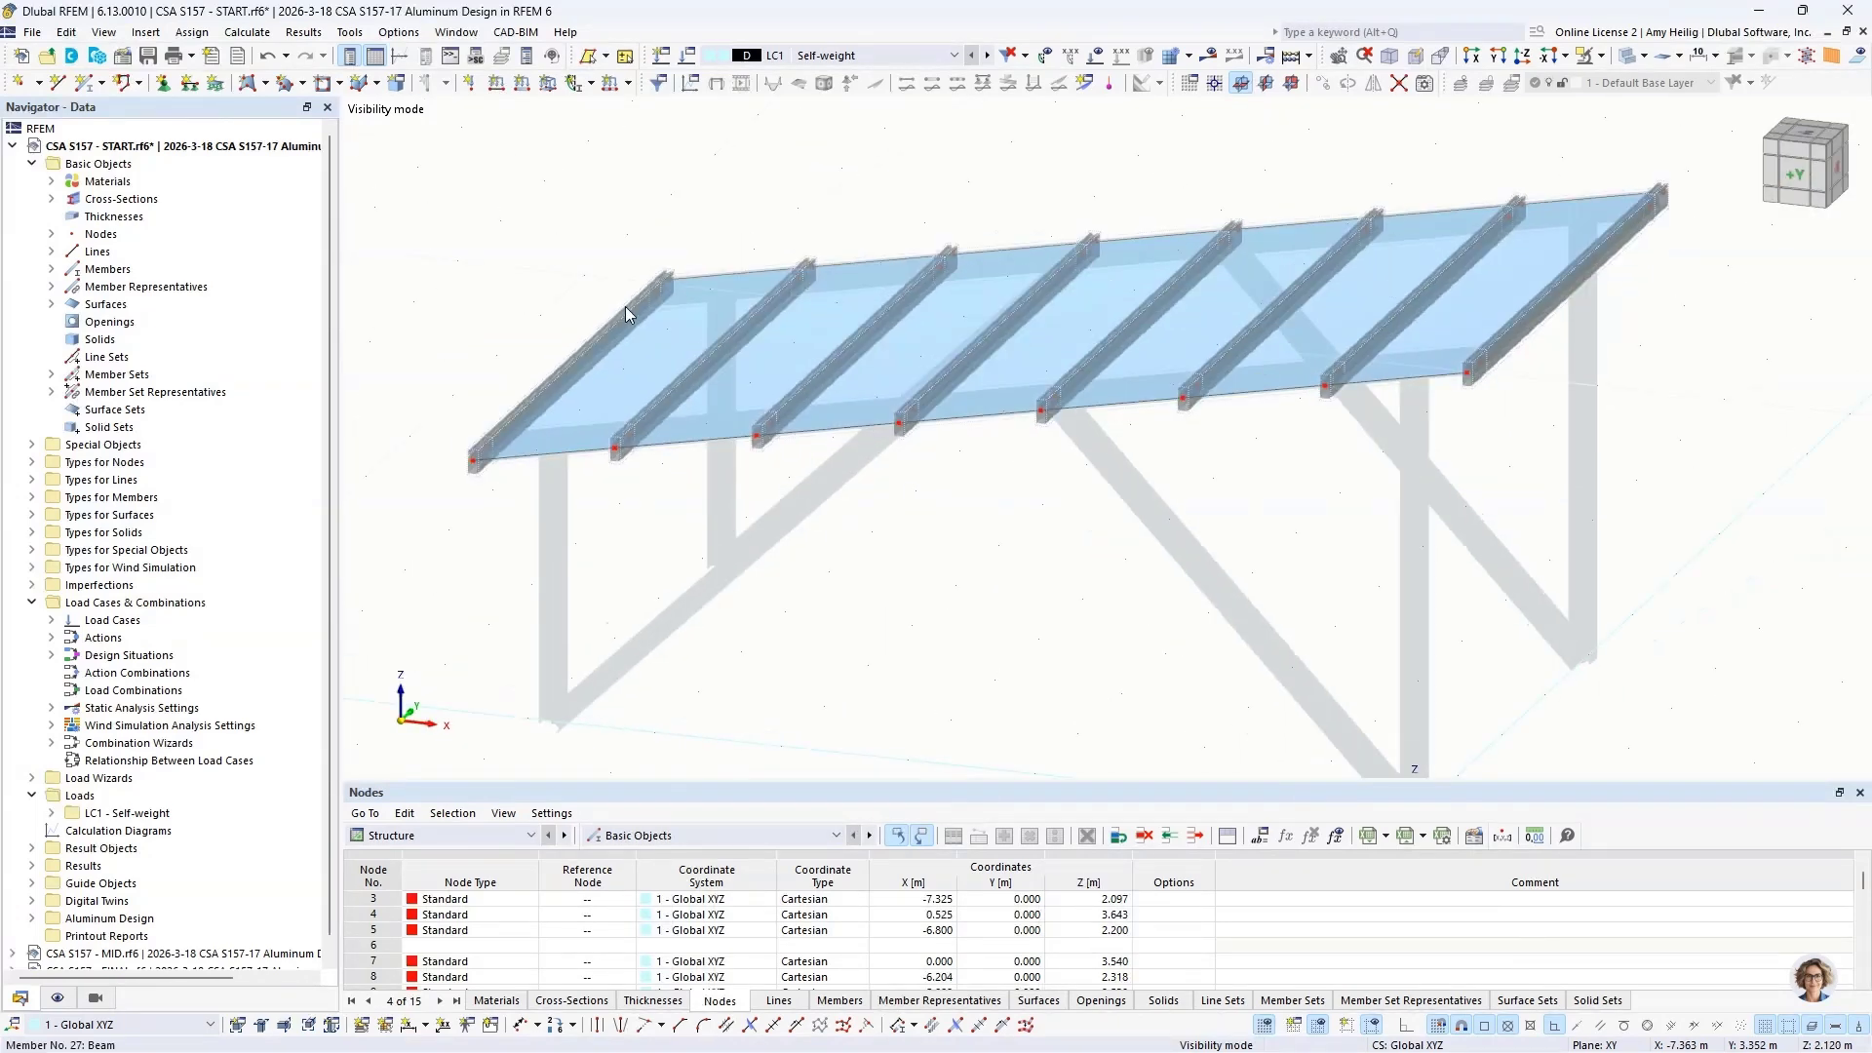
{"action": "left_click_drag", "start_coordinate": [434, 169], "coordinate": [1708, 478]}
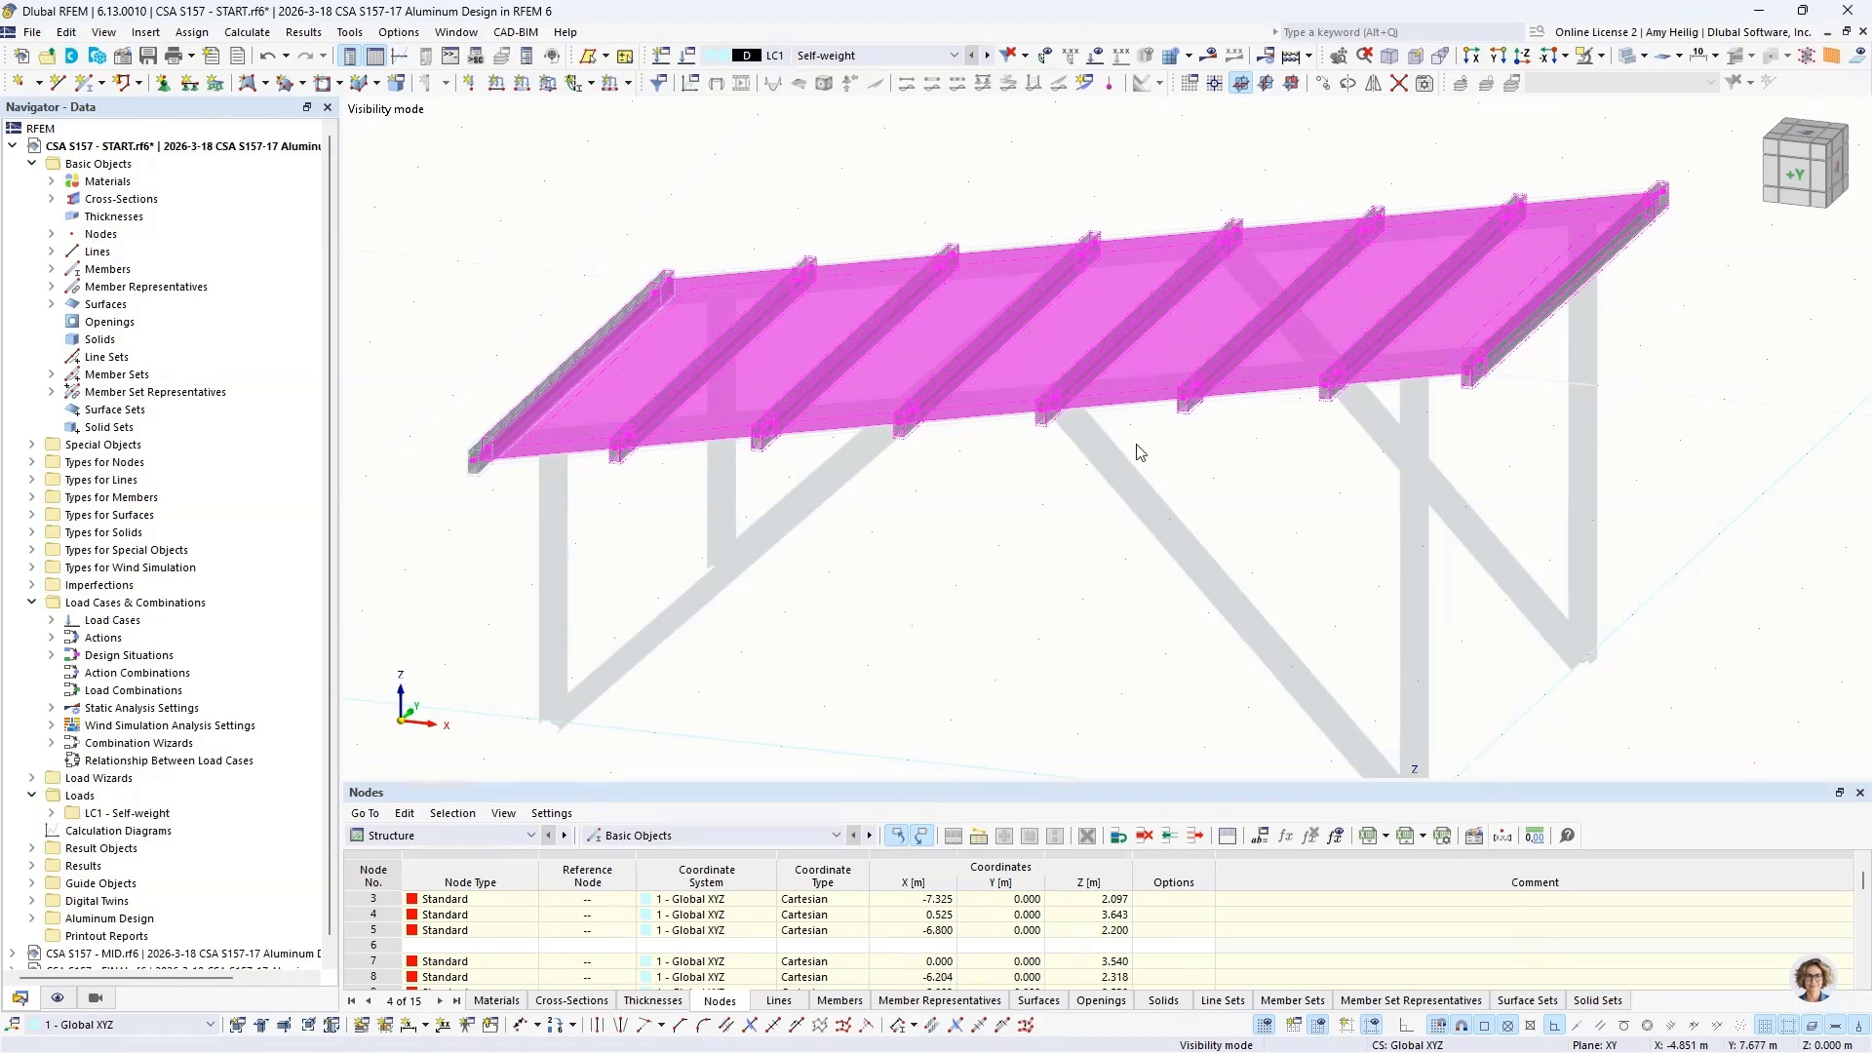
{"action": "right_click", "coordinate": [1096, 358]}
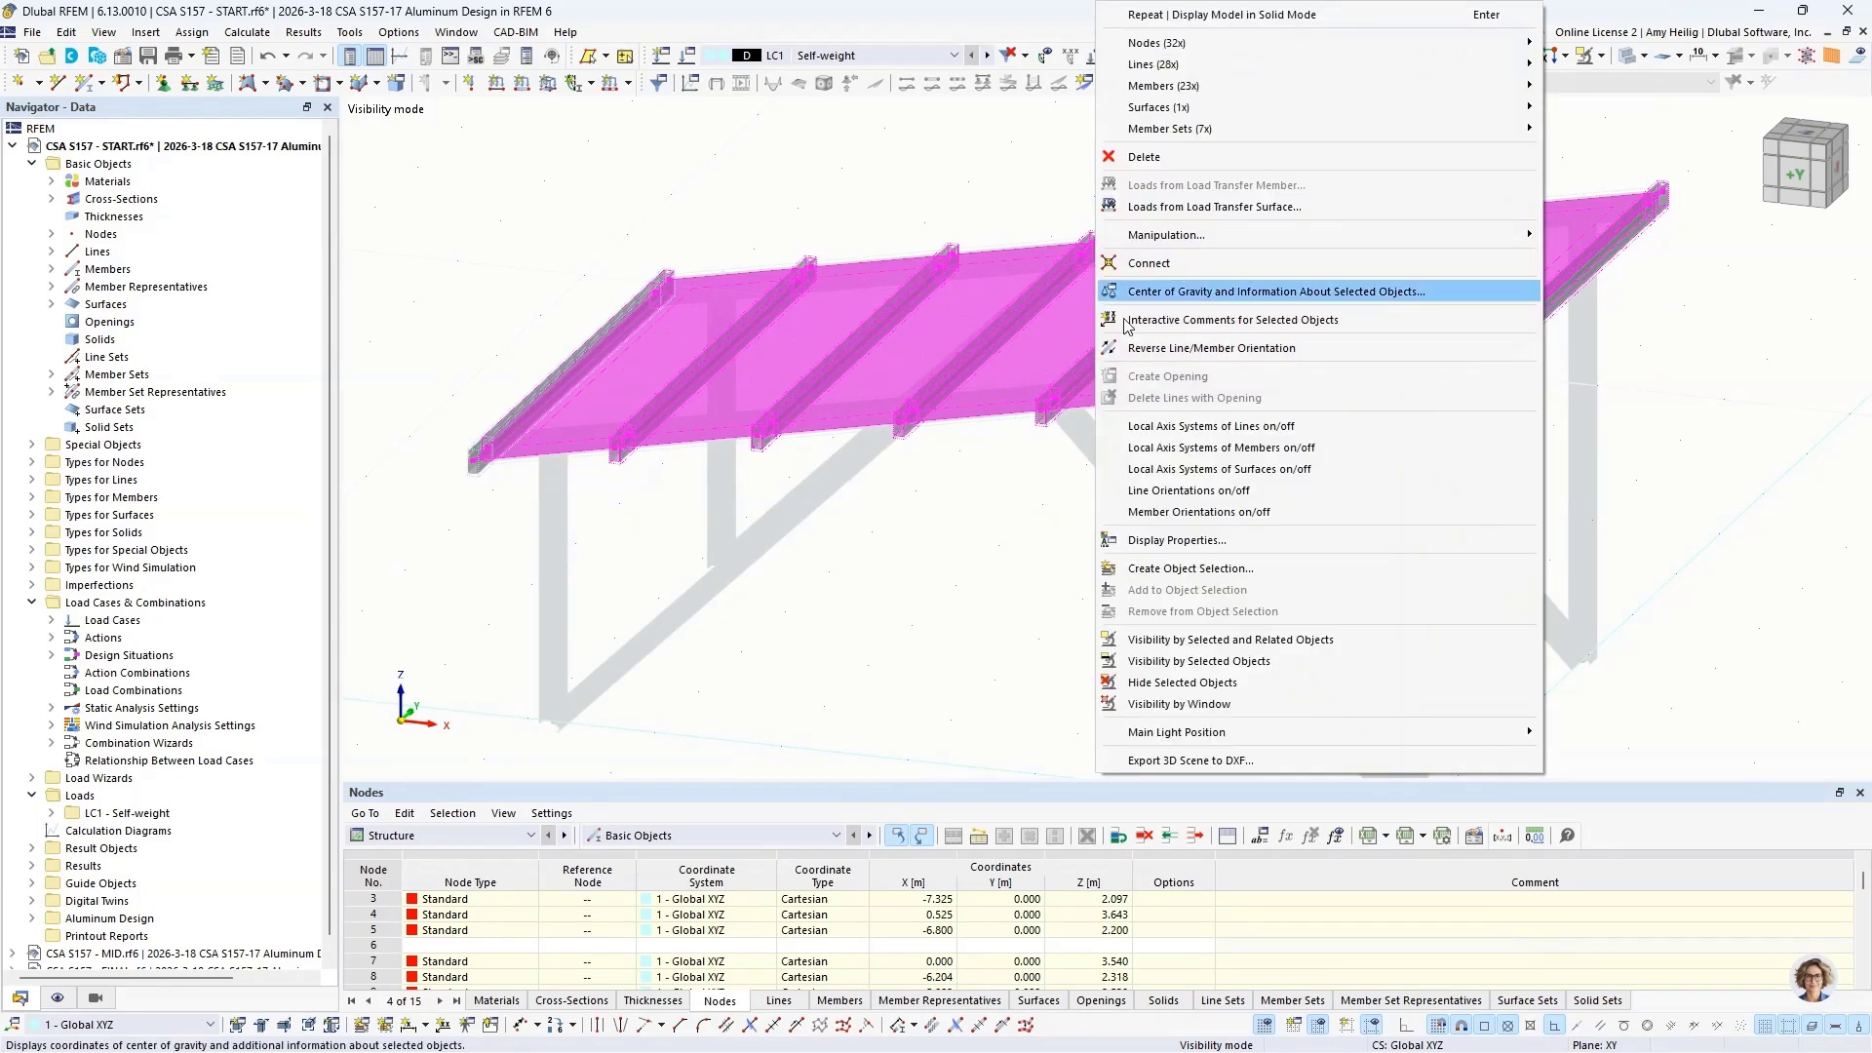
{"action": "mouse_move", "coordinate": [1167, 88]}
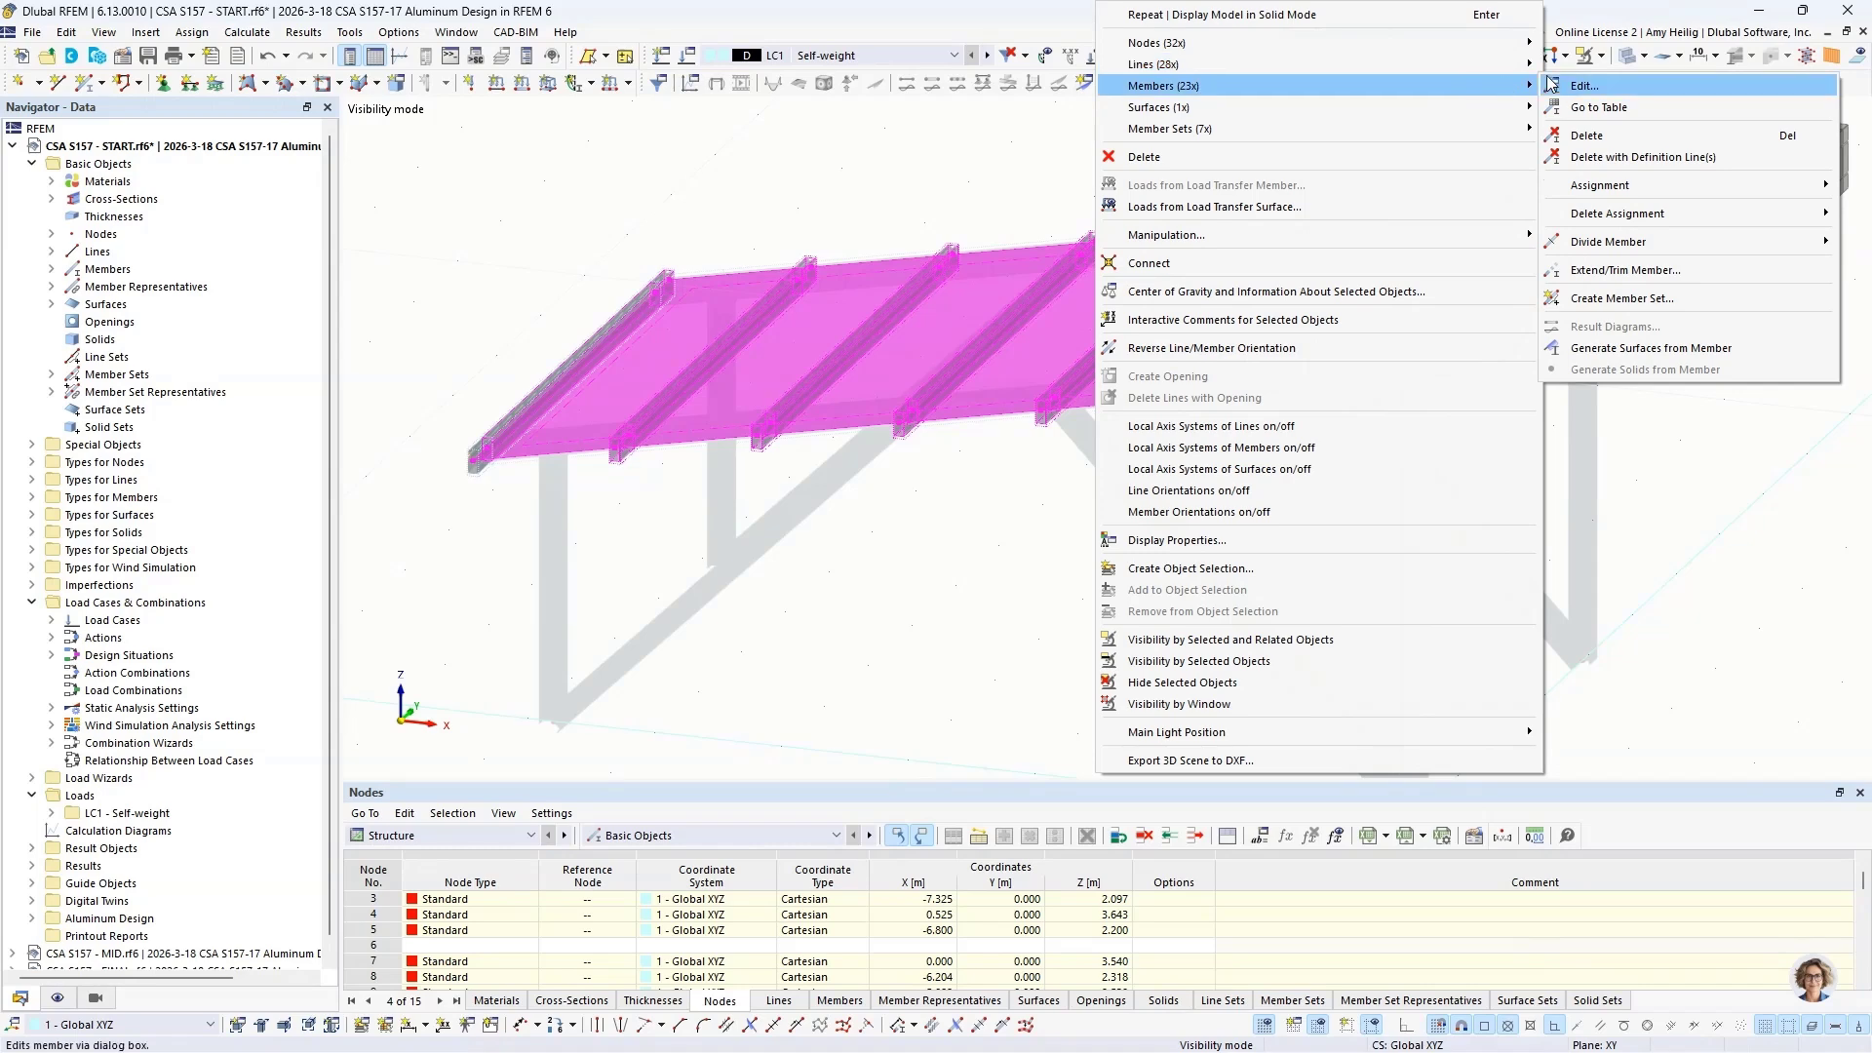
{"action": "left_click", "coordinate": [1584, 106]}
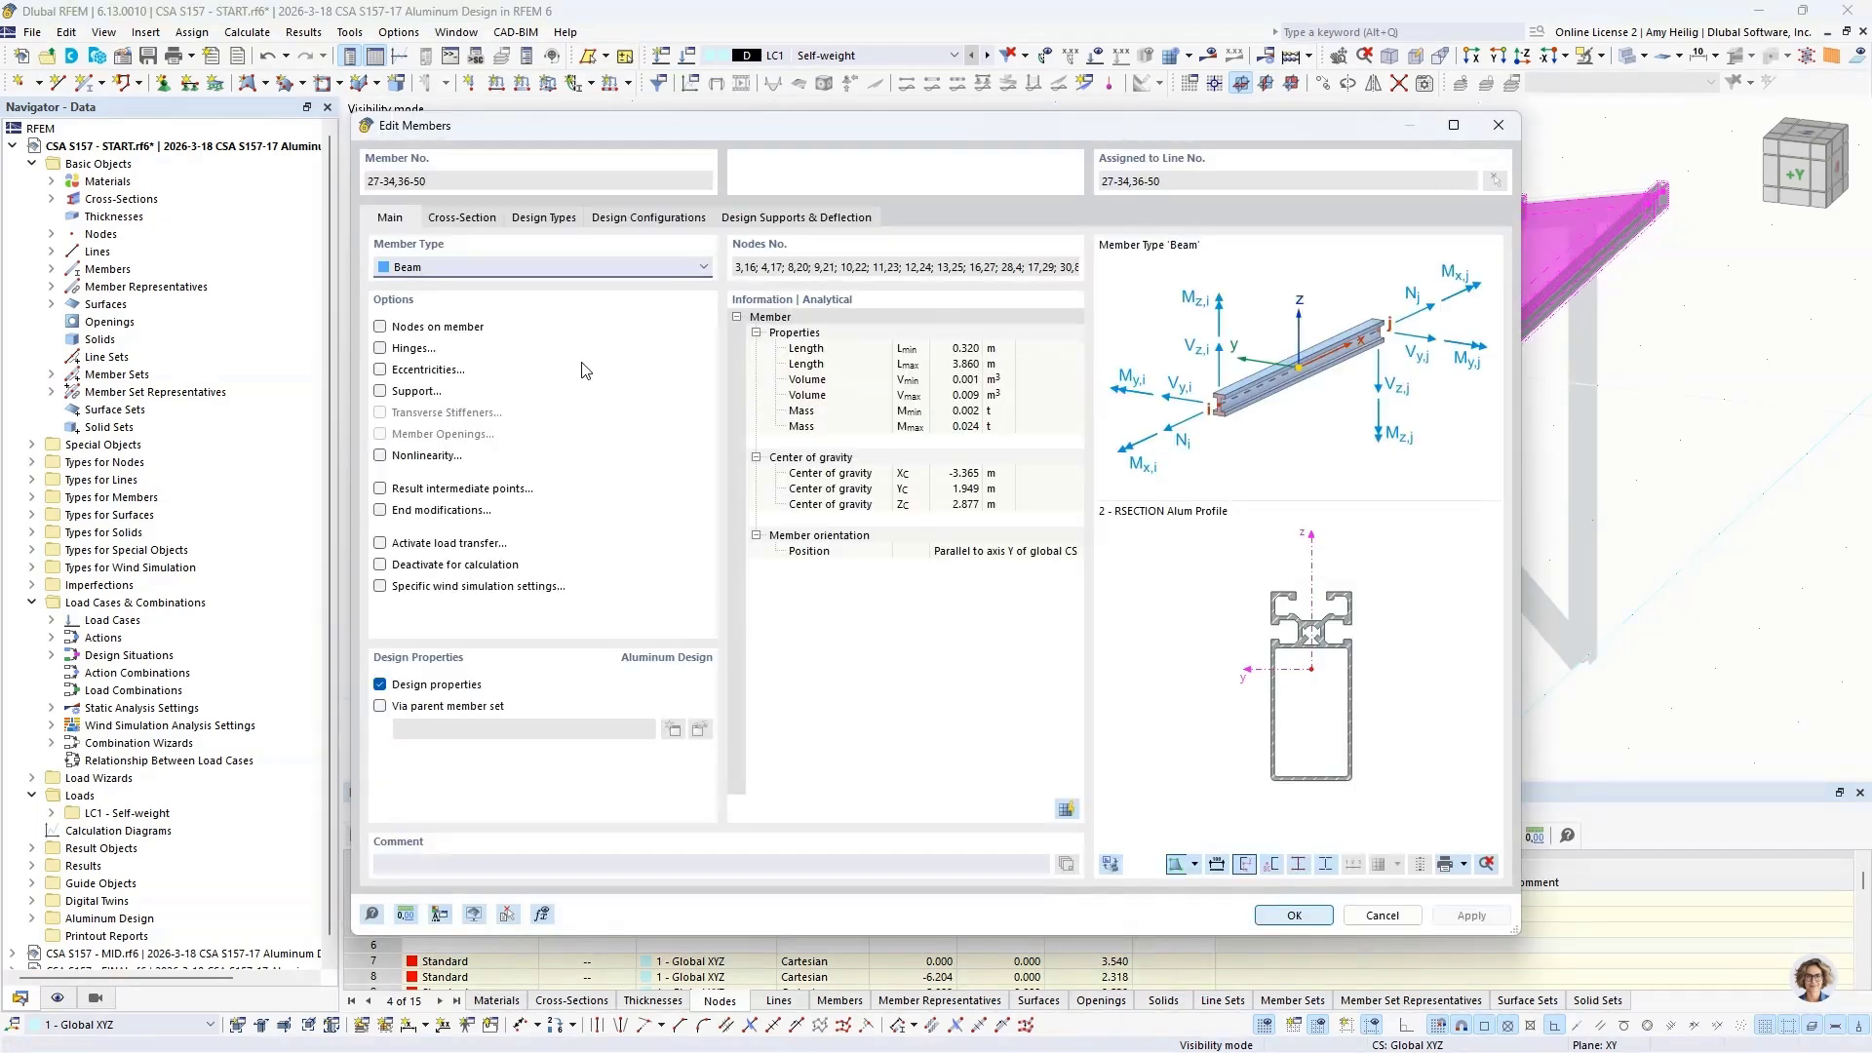
{"action": "left_click", "coordinate": [381, 370]}
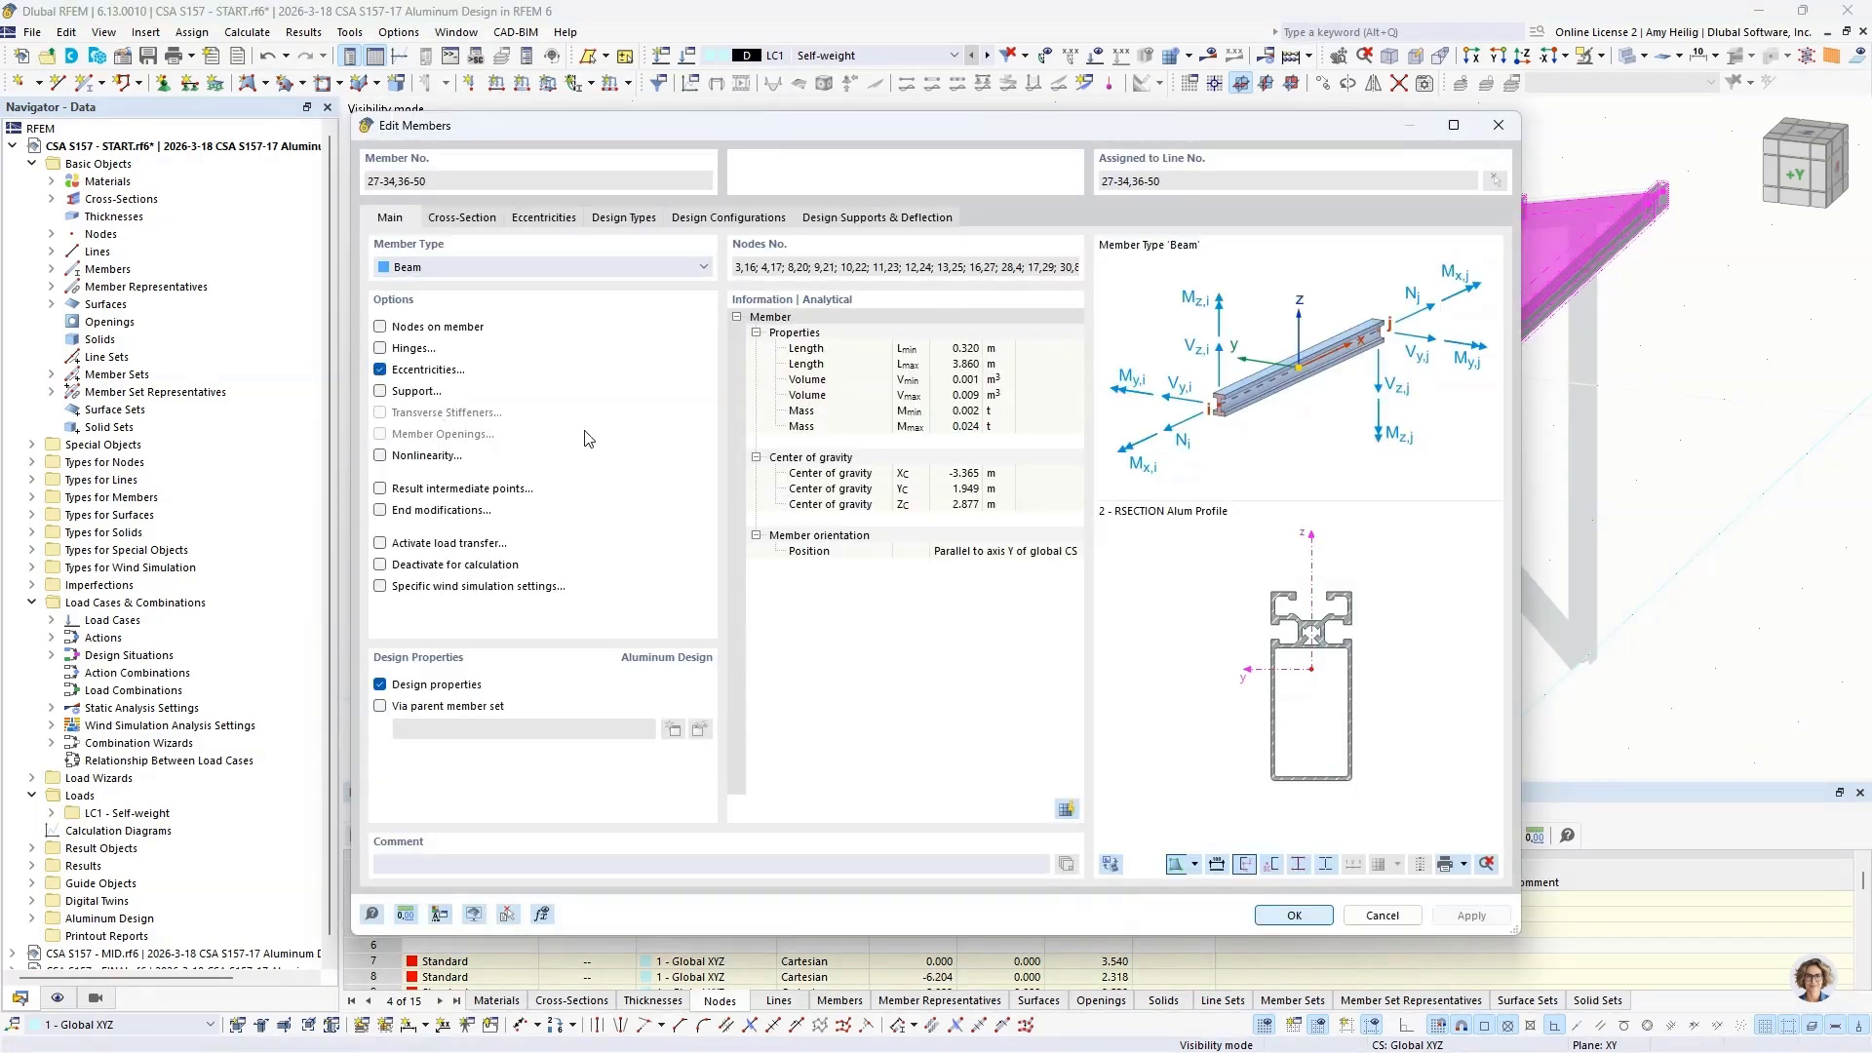
{"action": "left_click", "coordinate": [545, 218]}
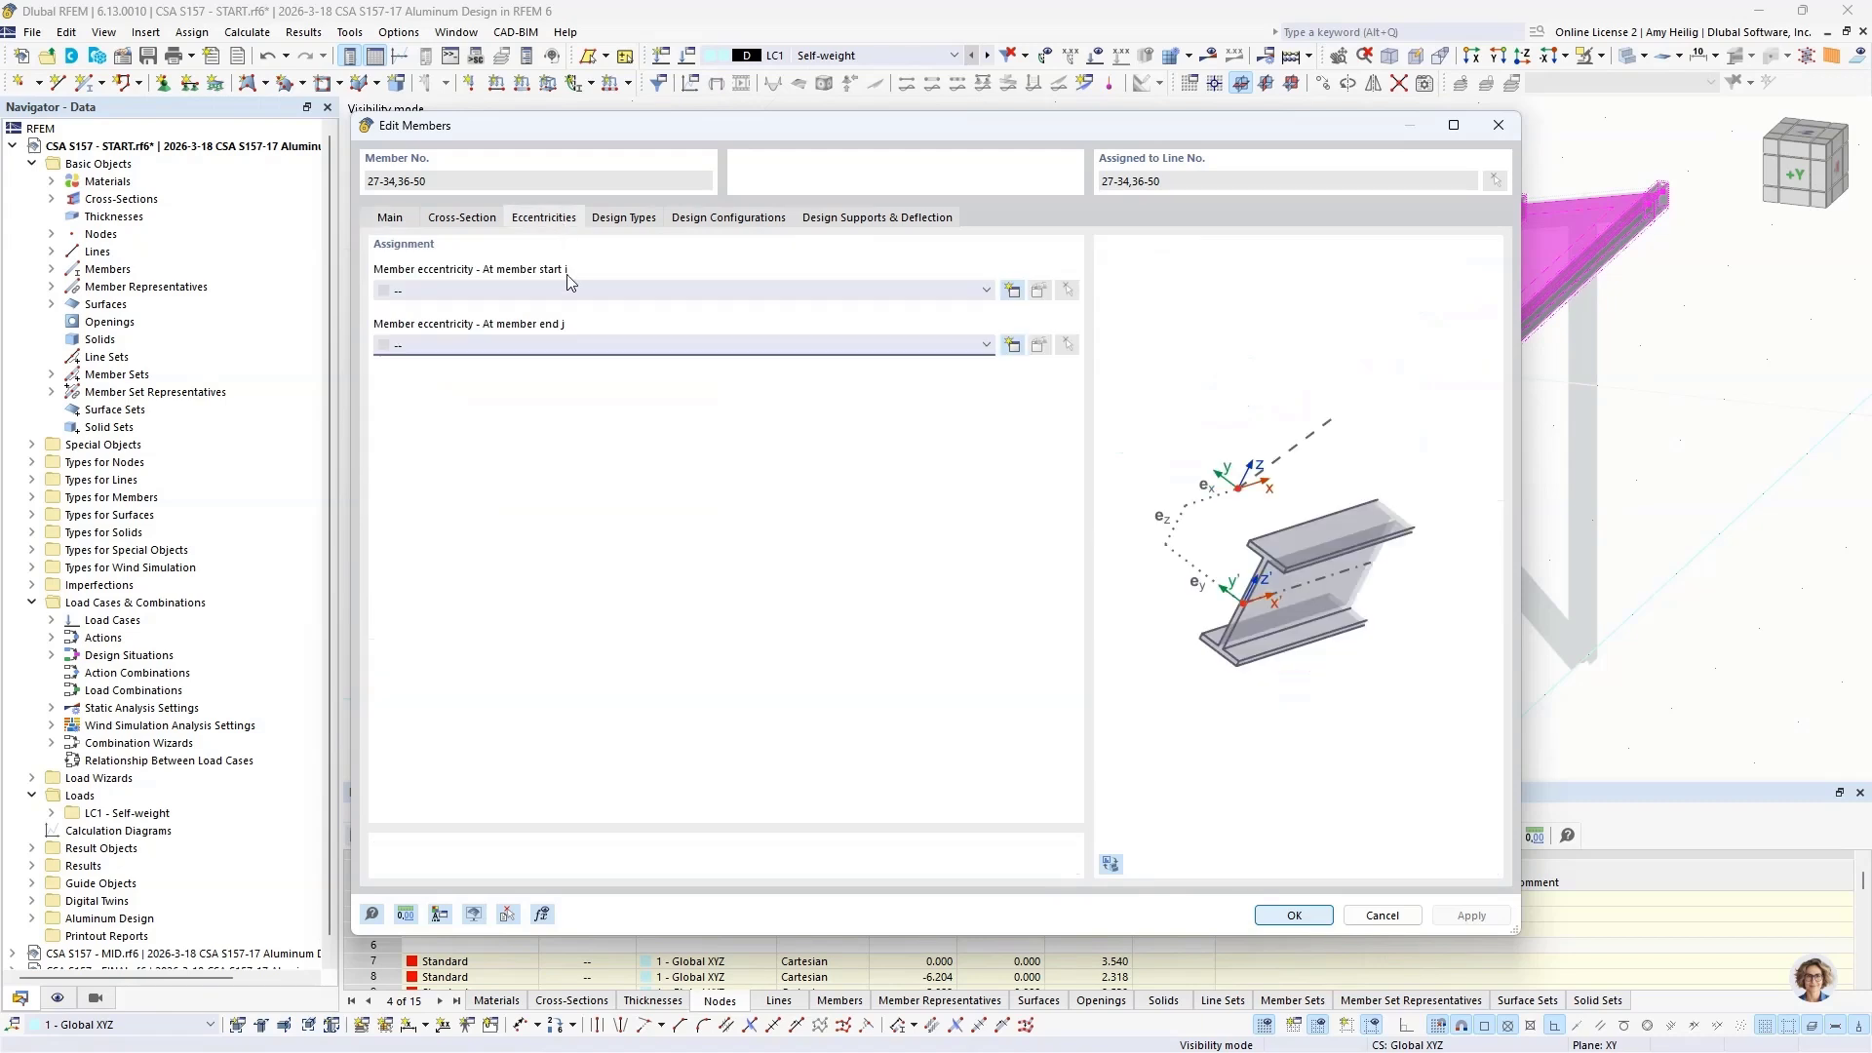
Step: Create a member eccentricity at the purlins' start with center bottom cross-section alignment and transverse offset from another member's cross-section enabled
{"action": "left_click", "coordinate": [1012, 290]}
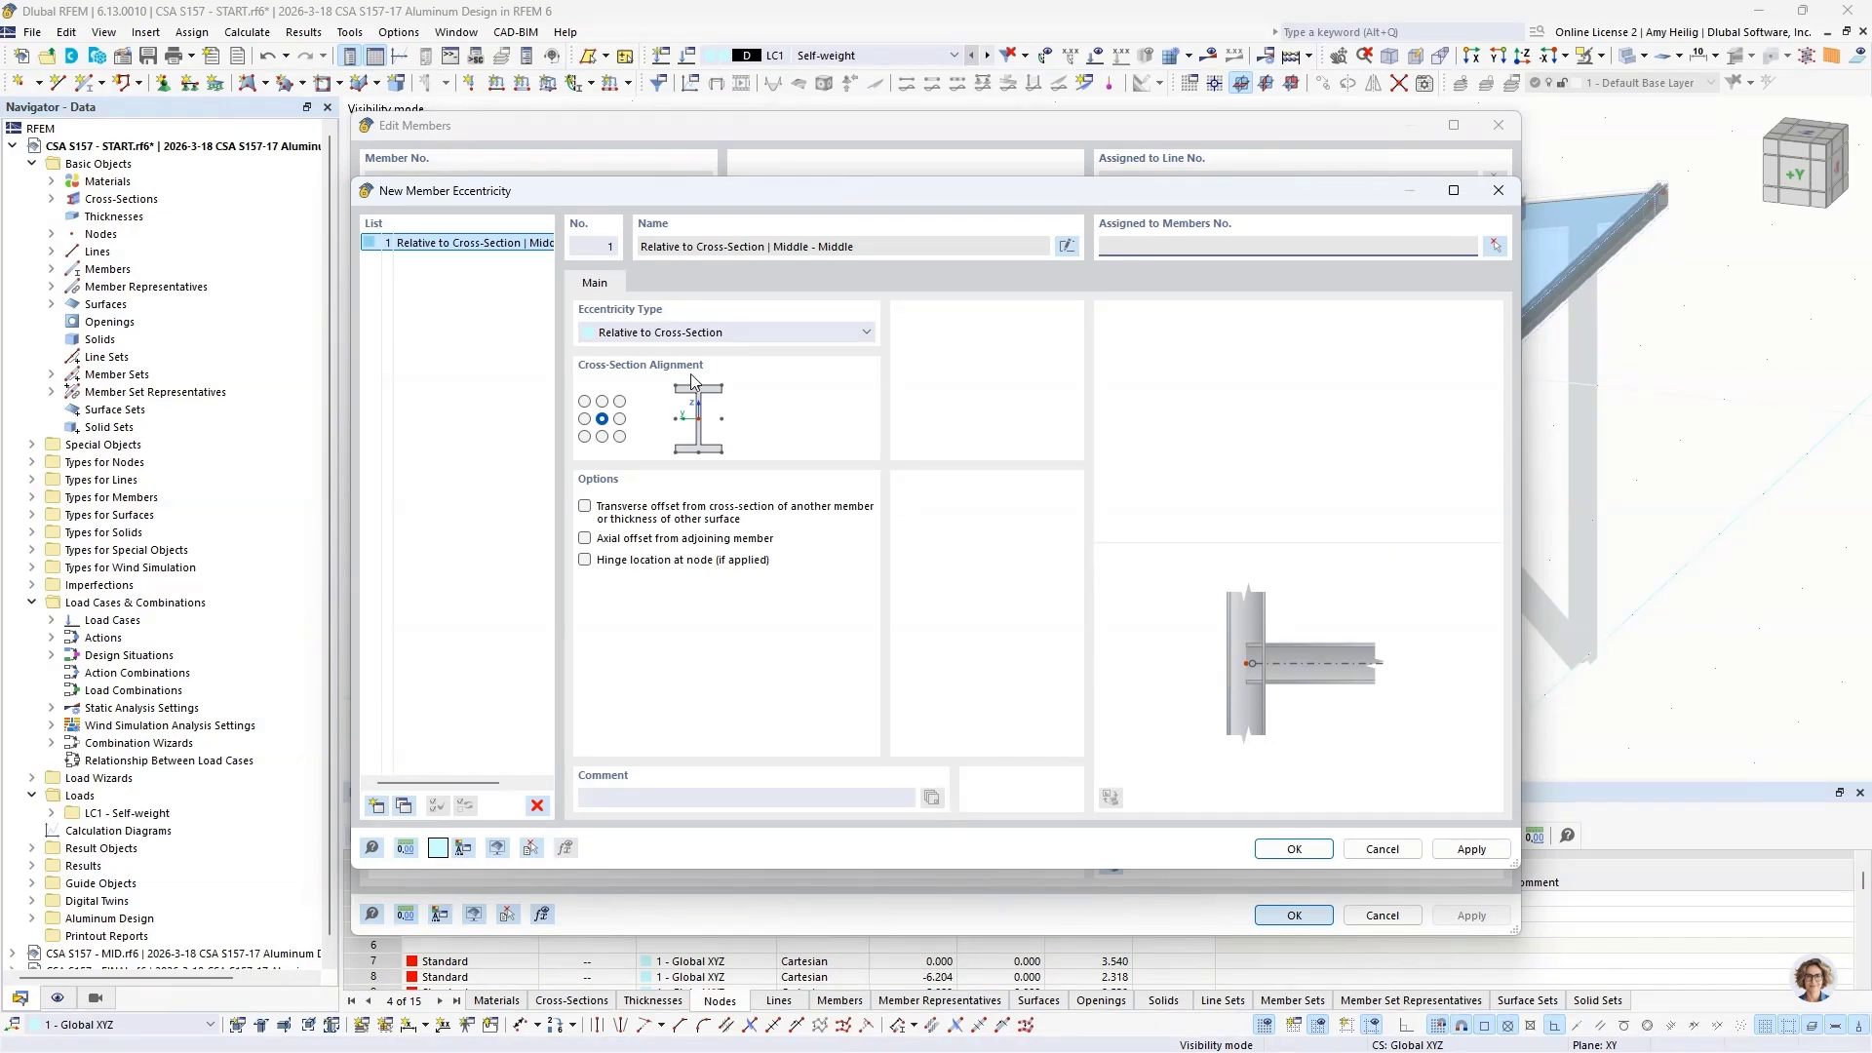
{"action": "left_click", "coordinate": [602, 436]}
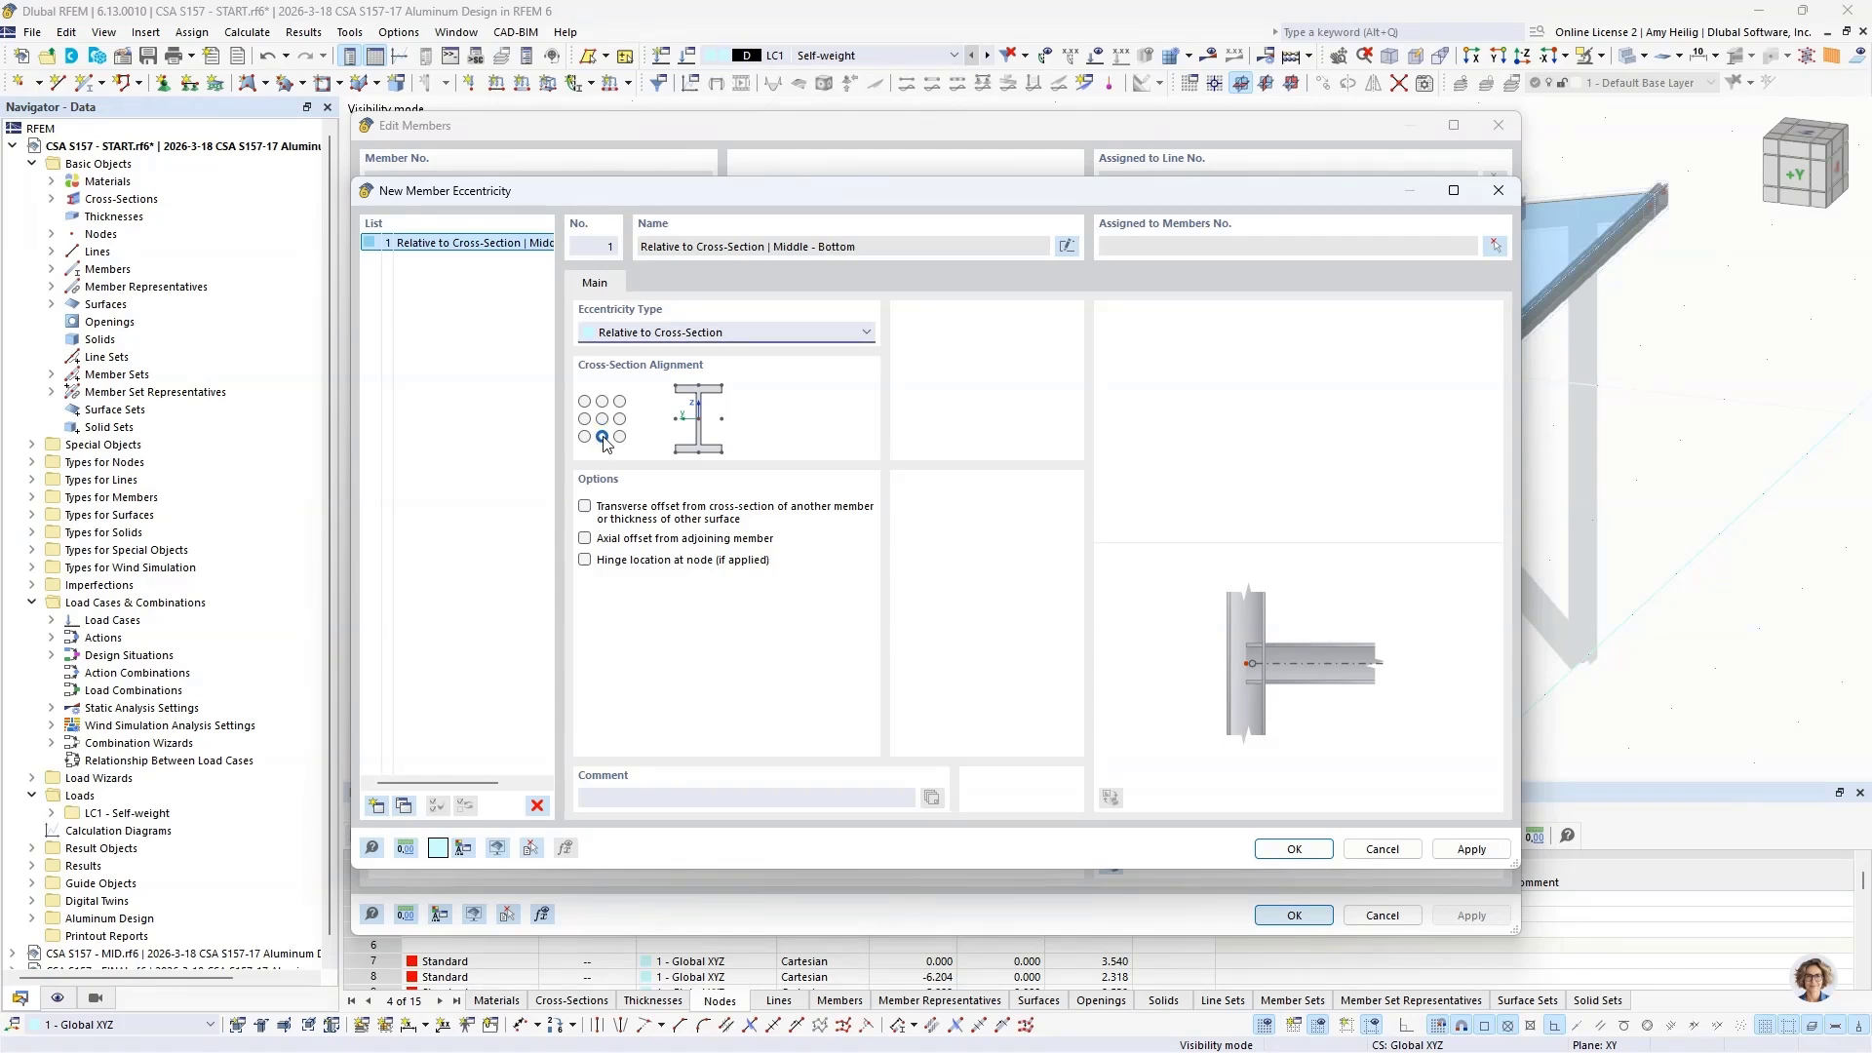
{"action": "left_click", "coordinate": [585, 506]}
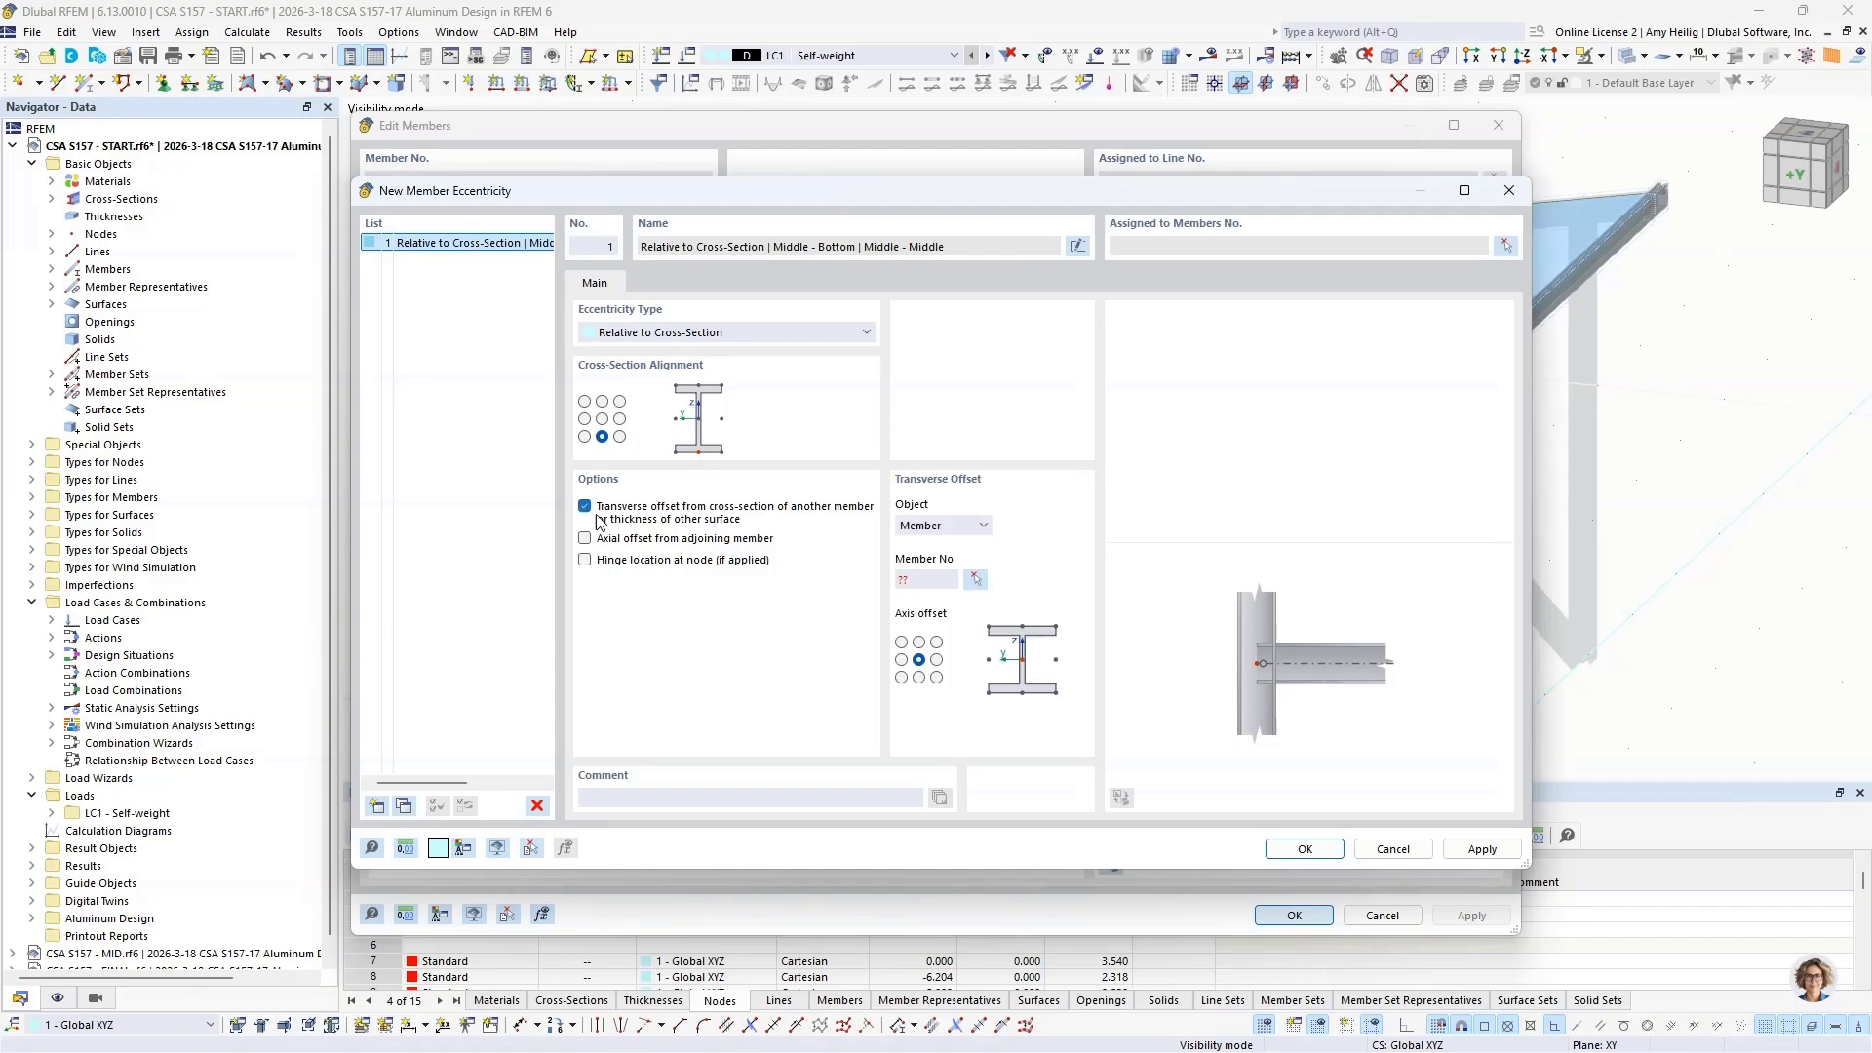
Step: Cancel visibility mode, pick roof beam member 6 as the transverse offset reference, and set the axis offset to center top
{"action": "left_click", "coordinate": [975, 580]}
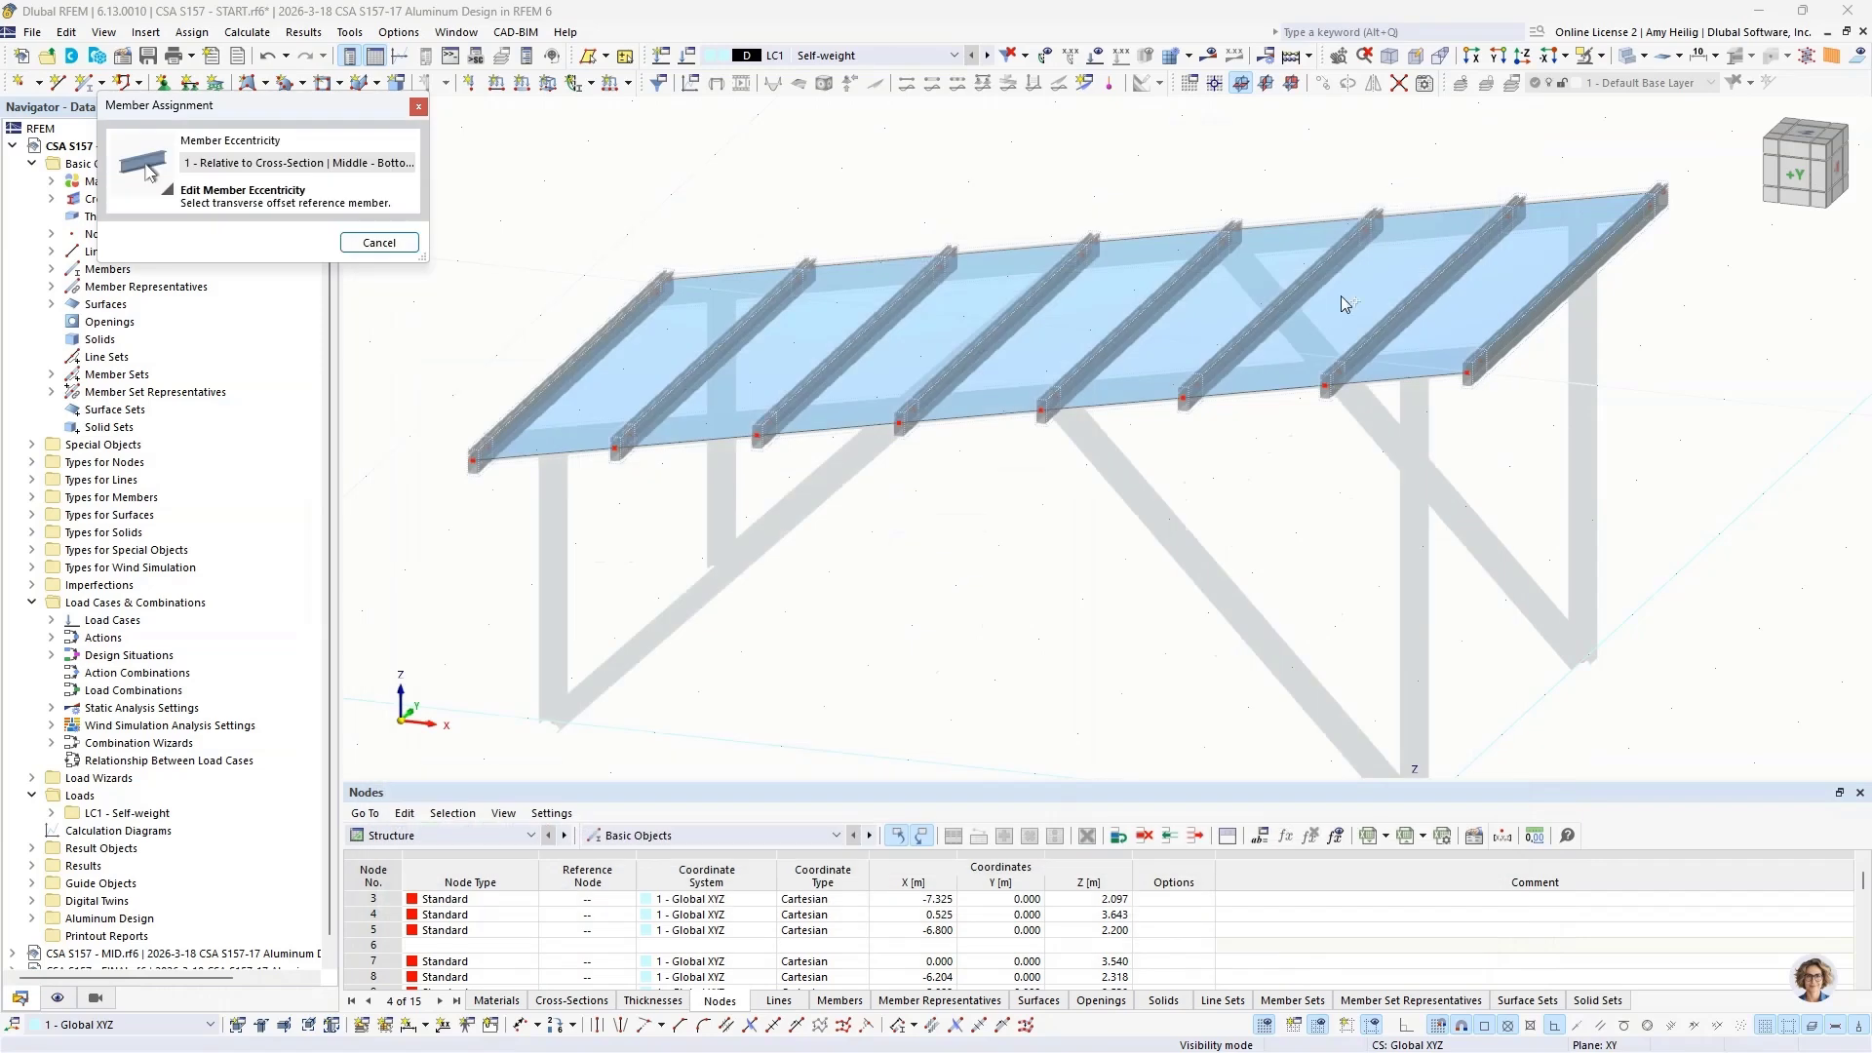
{"action": "left_click", "coordinate": [1600, 56]}
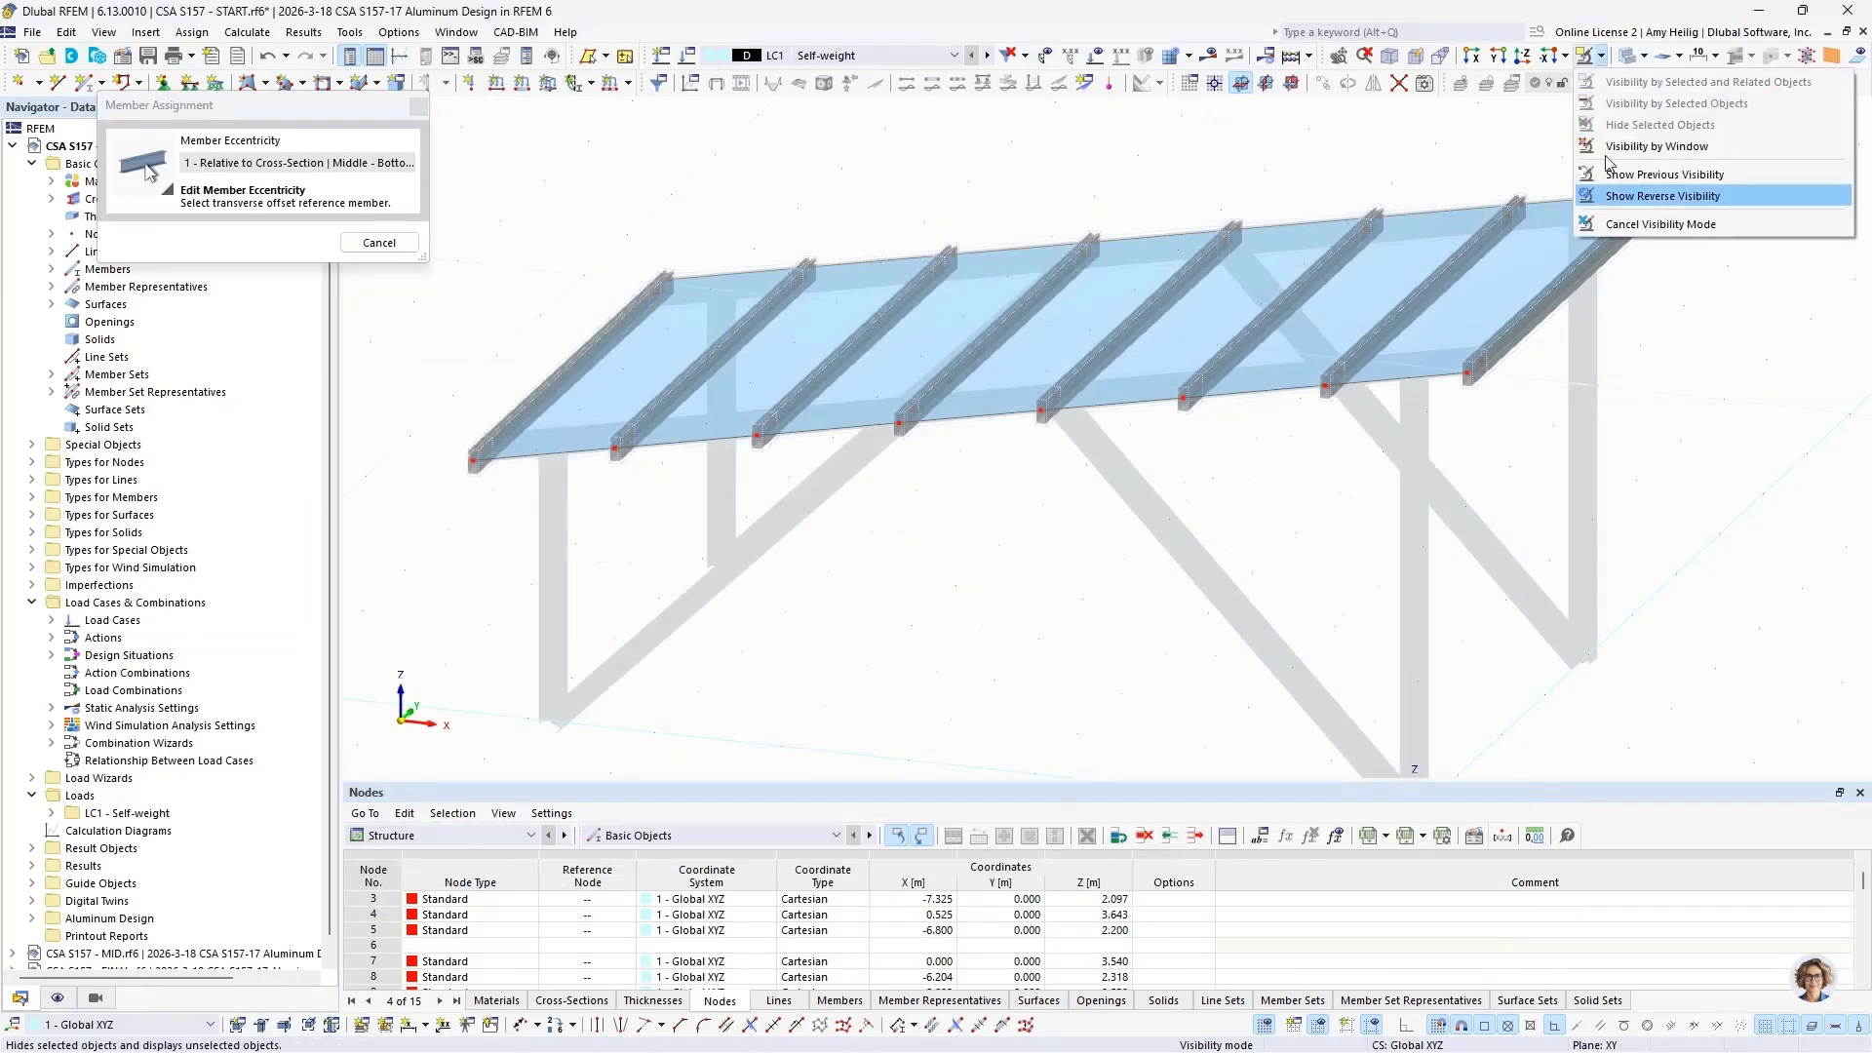
{"action": "left_click", "coordinate": [1661, 223]}
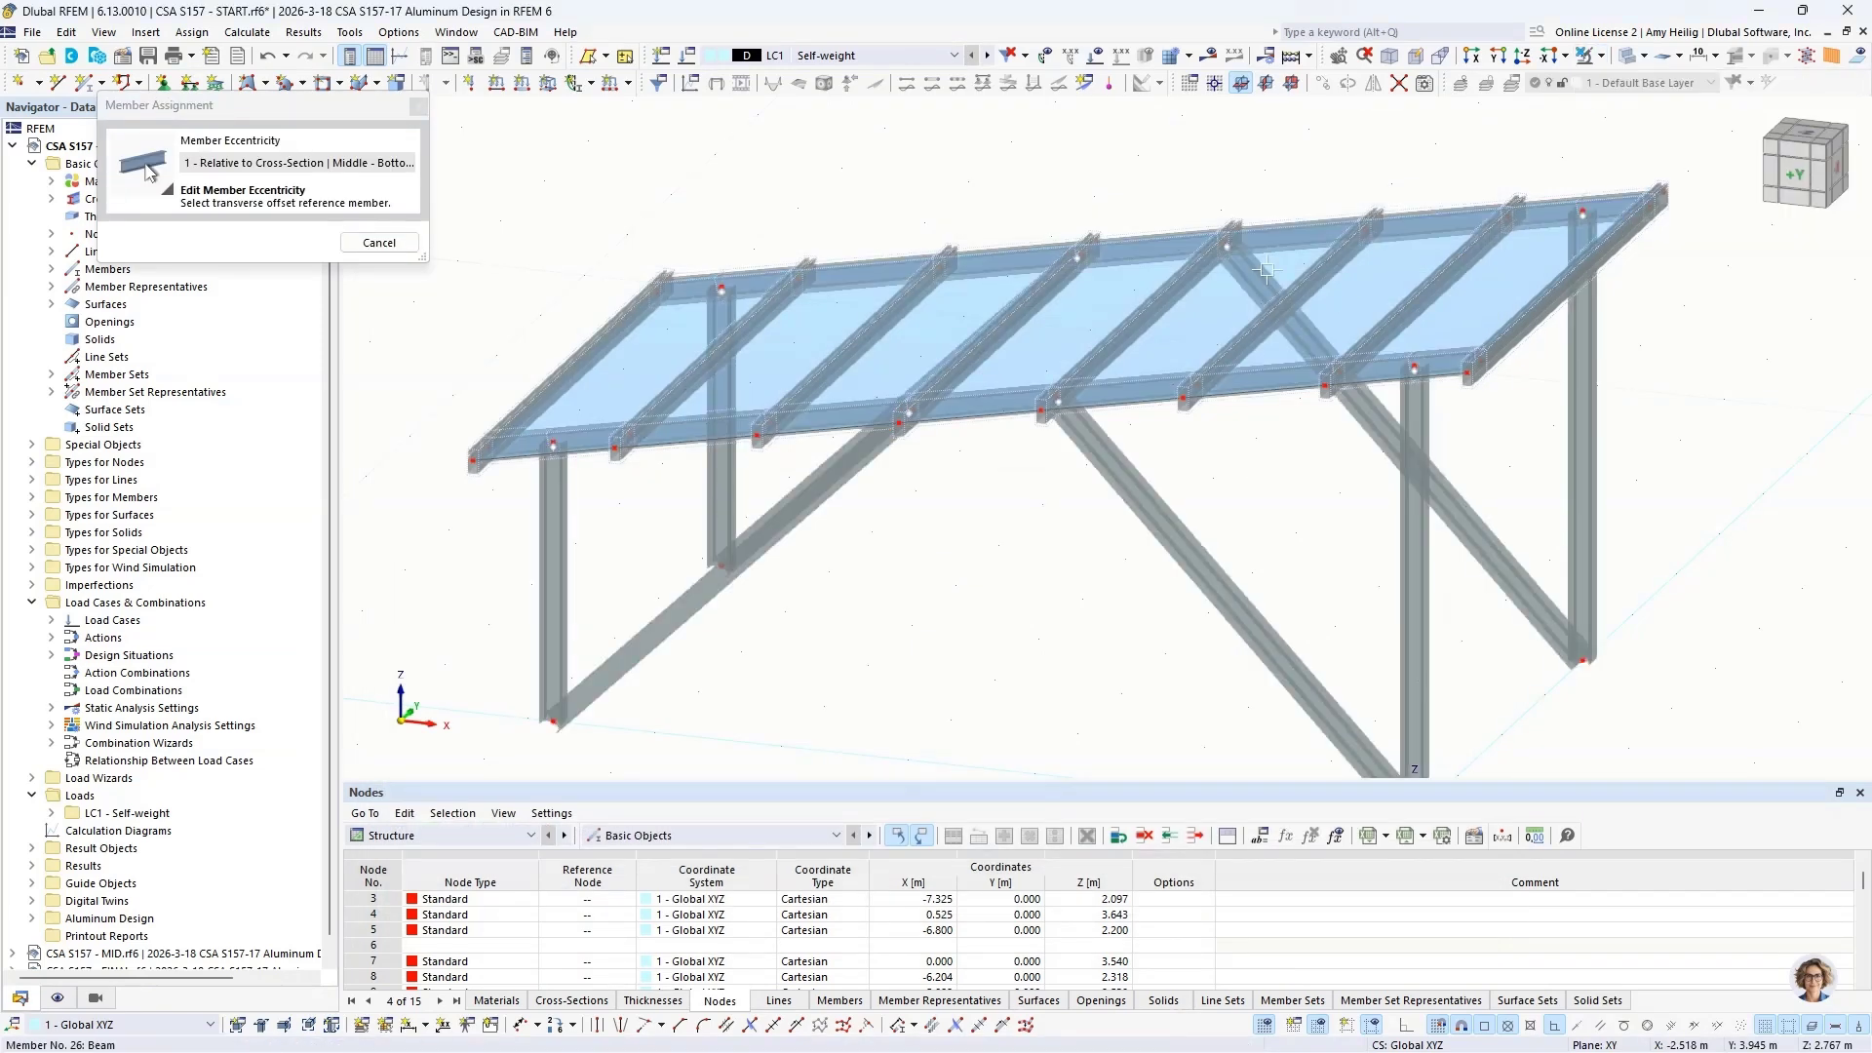
{"action": "left_click", "coordinate": [1007, 398]}
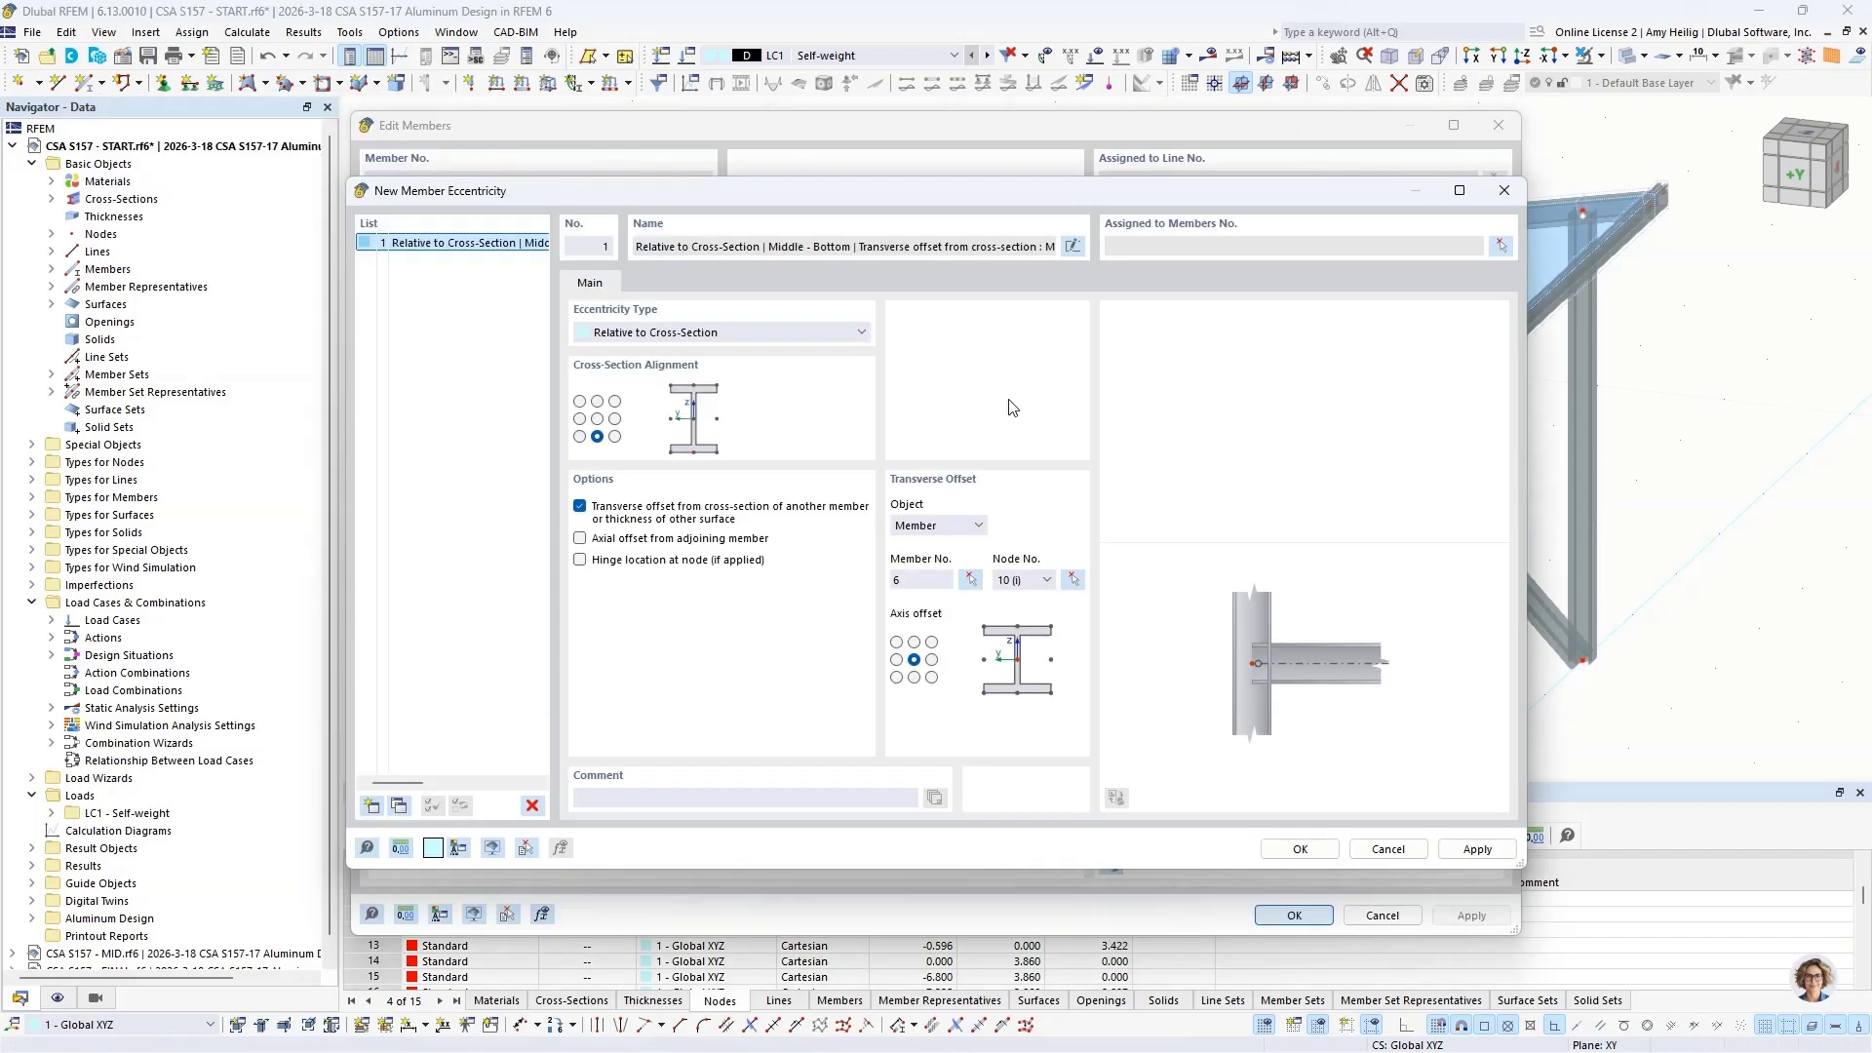
{"action": "left_click", "coordinate": [913, 641]}
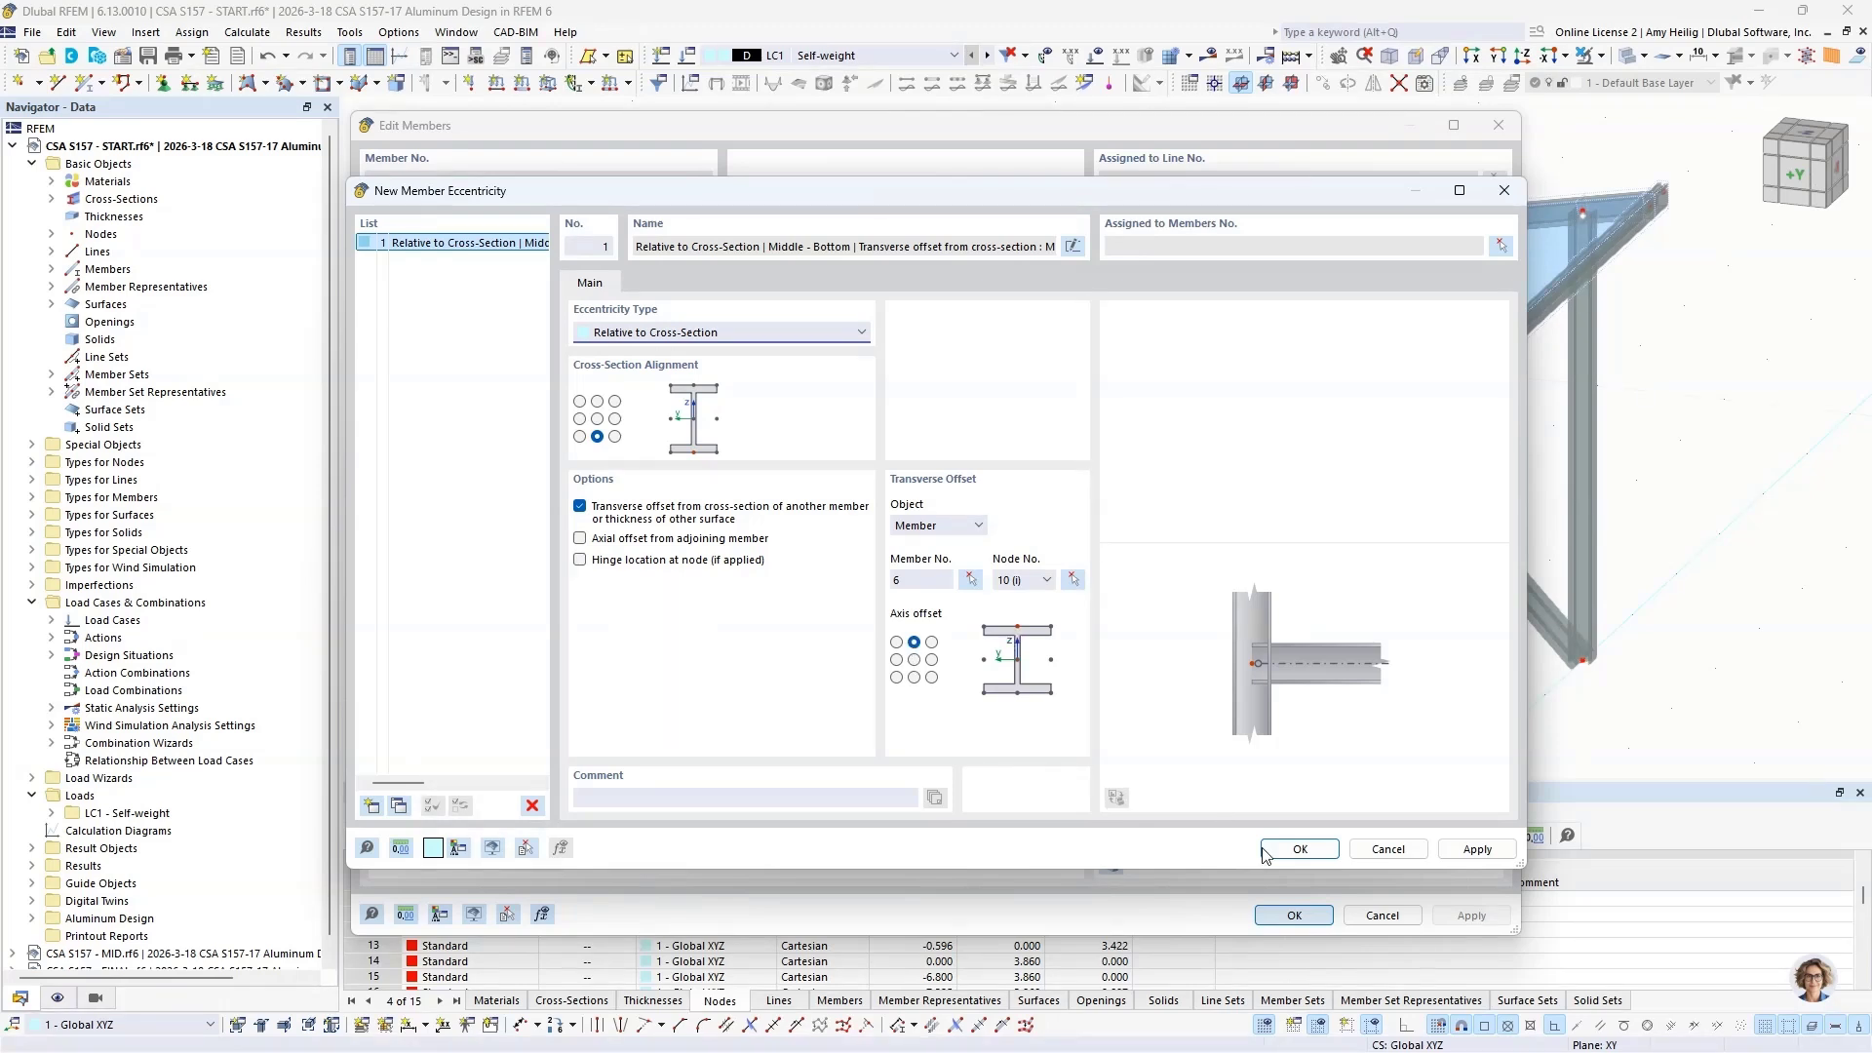
{"action": "left_click", "coordinate": [1297, 849]}
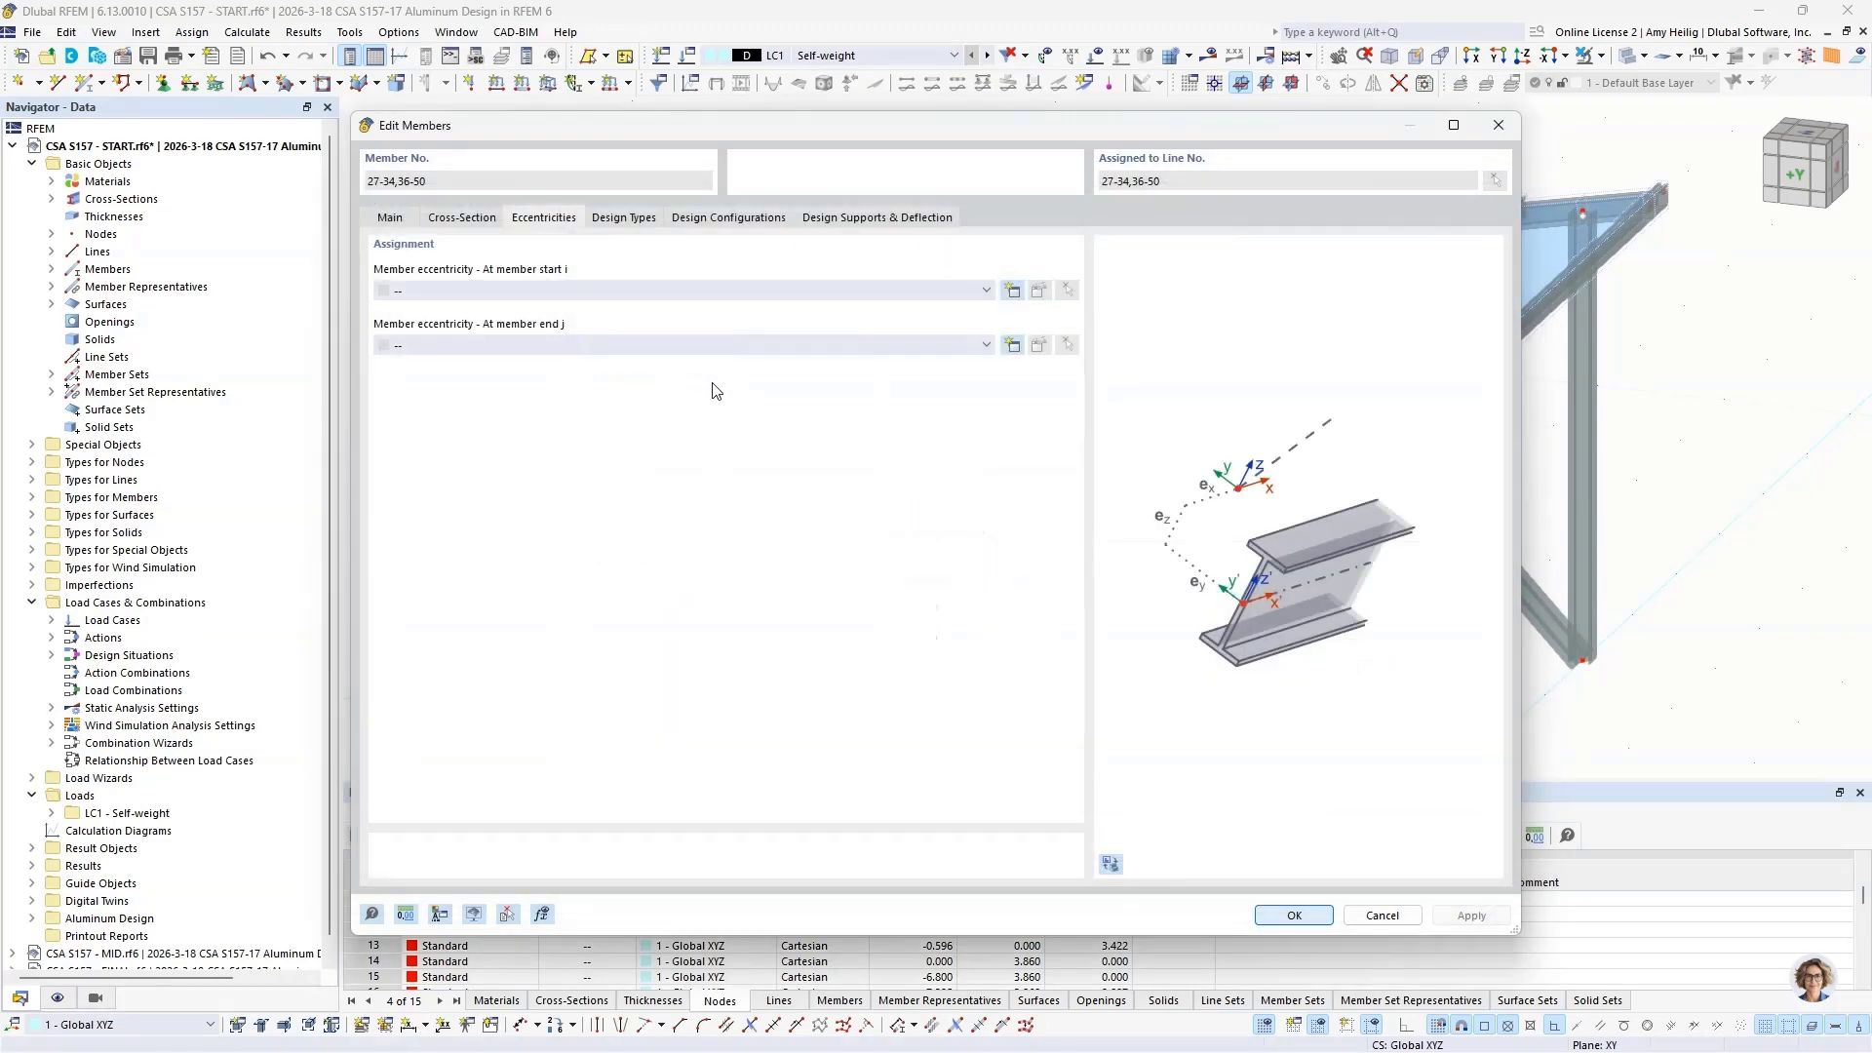
Step: Assign the same Middle - Bottom eccentricity at the purlins' member end j and apply the changes
{"action": "left_click", "coordinate": [676, 343]}
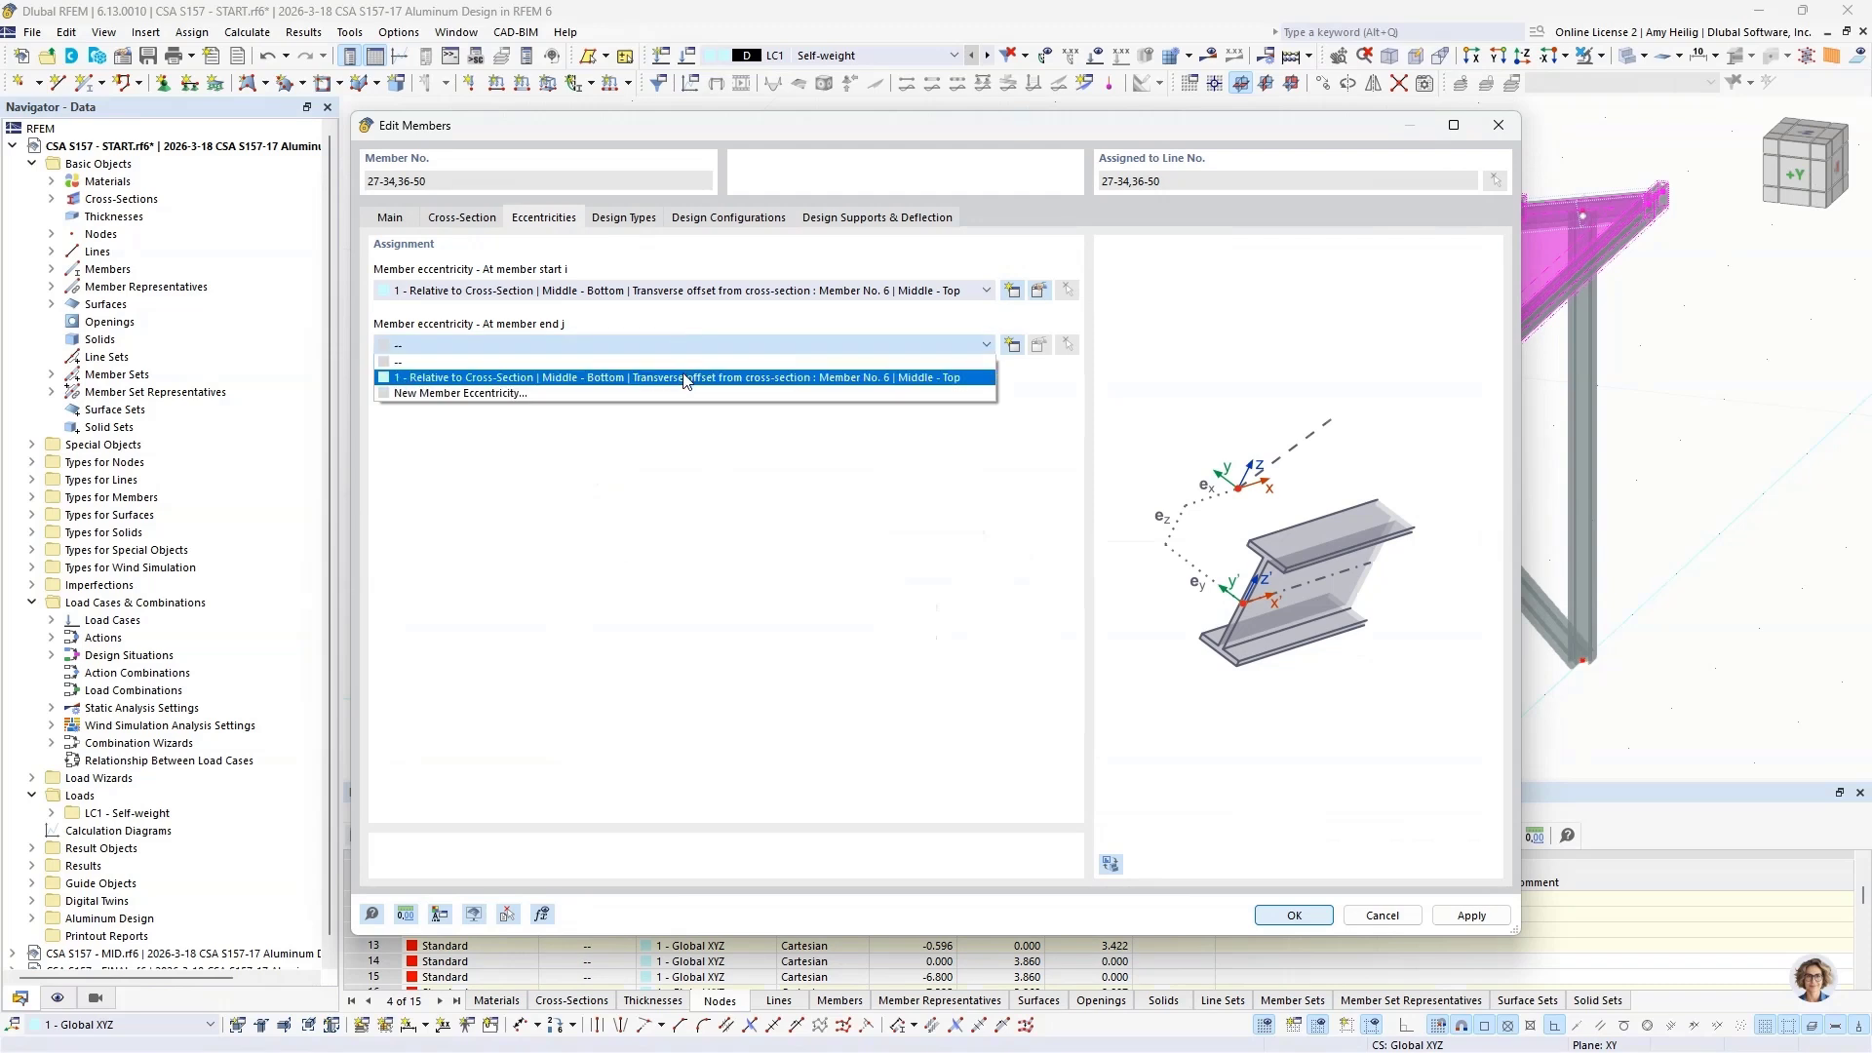
{"action": "left_click", "coordinate": [686, 378]}
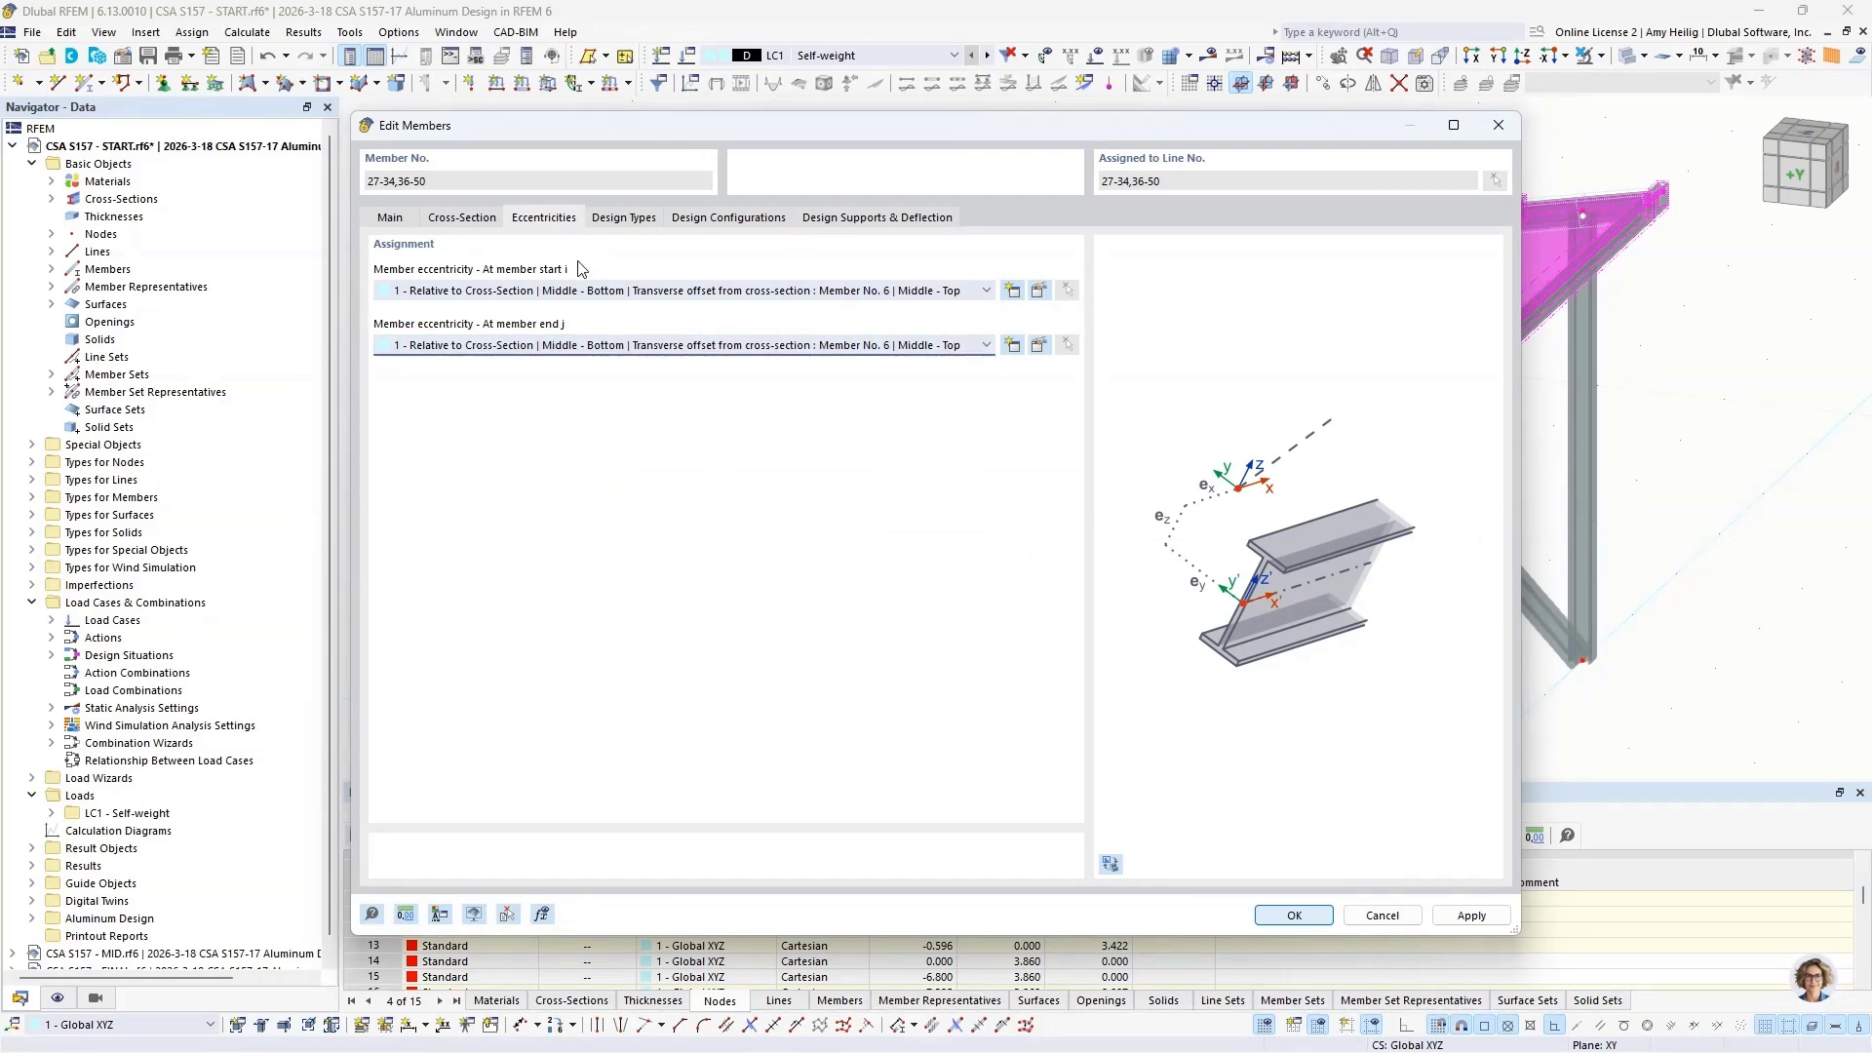
{"action": "left_click", "coordinate": [1292, 916]}
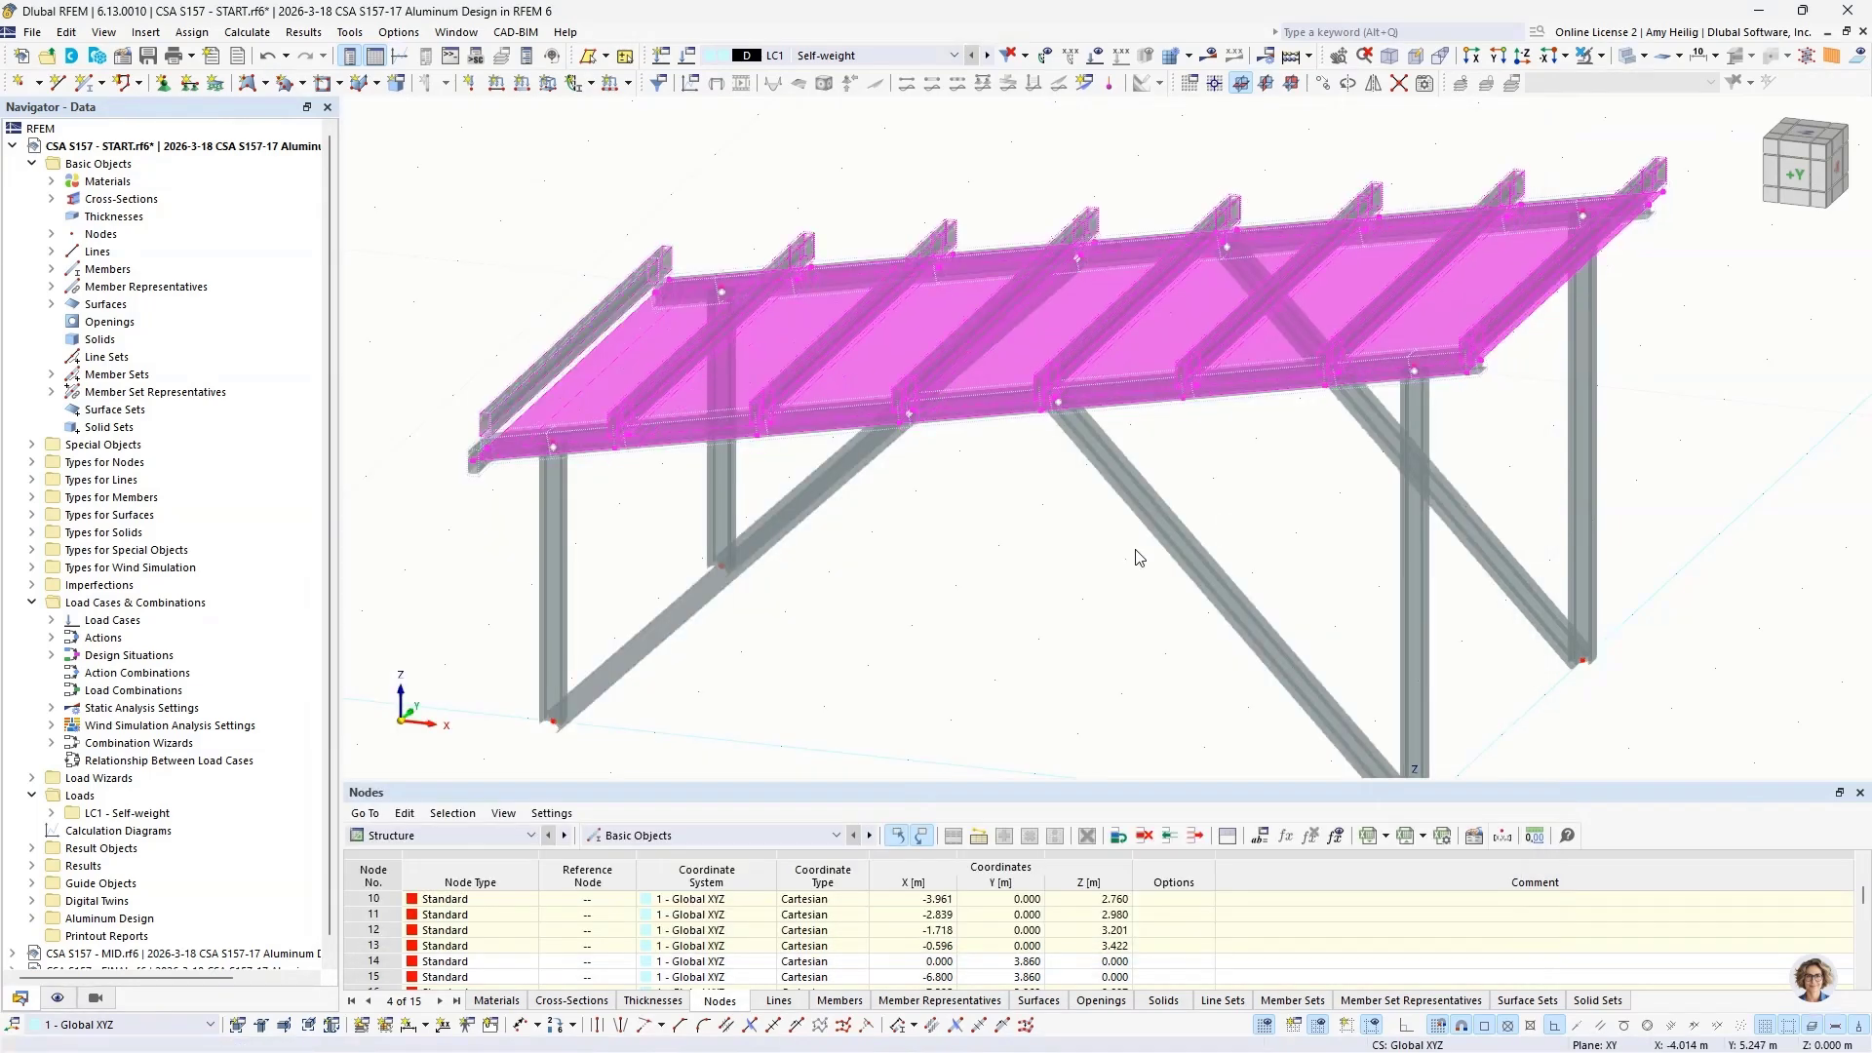
Step: Clear the selection and examine from the side how the purlins sit on top of the sloped roof beams
{"action": "left_click", "coordinate": [955, 563]}
{"action": "mouse_move", "coordinate": [957, 525]}
{"action": "middle_mouse_down"}
{"action": "mouse_move", "coordinate": [962, 563]}
{"action": "mouse_move", "coordinate": [1003, 493]}
{"action": "mouse_move", "coordinate": [1036, 497]}
{"action": "mouse_move", "coordinate": [956, 539]}
{"action": "middle_mouse_up"}
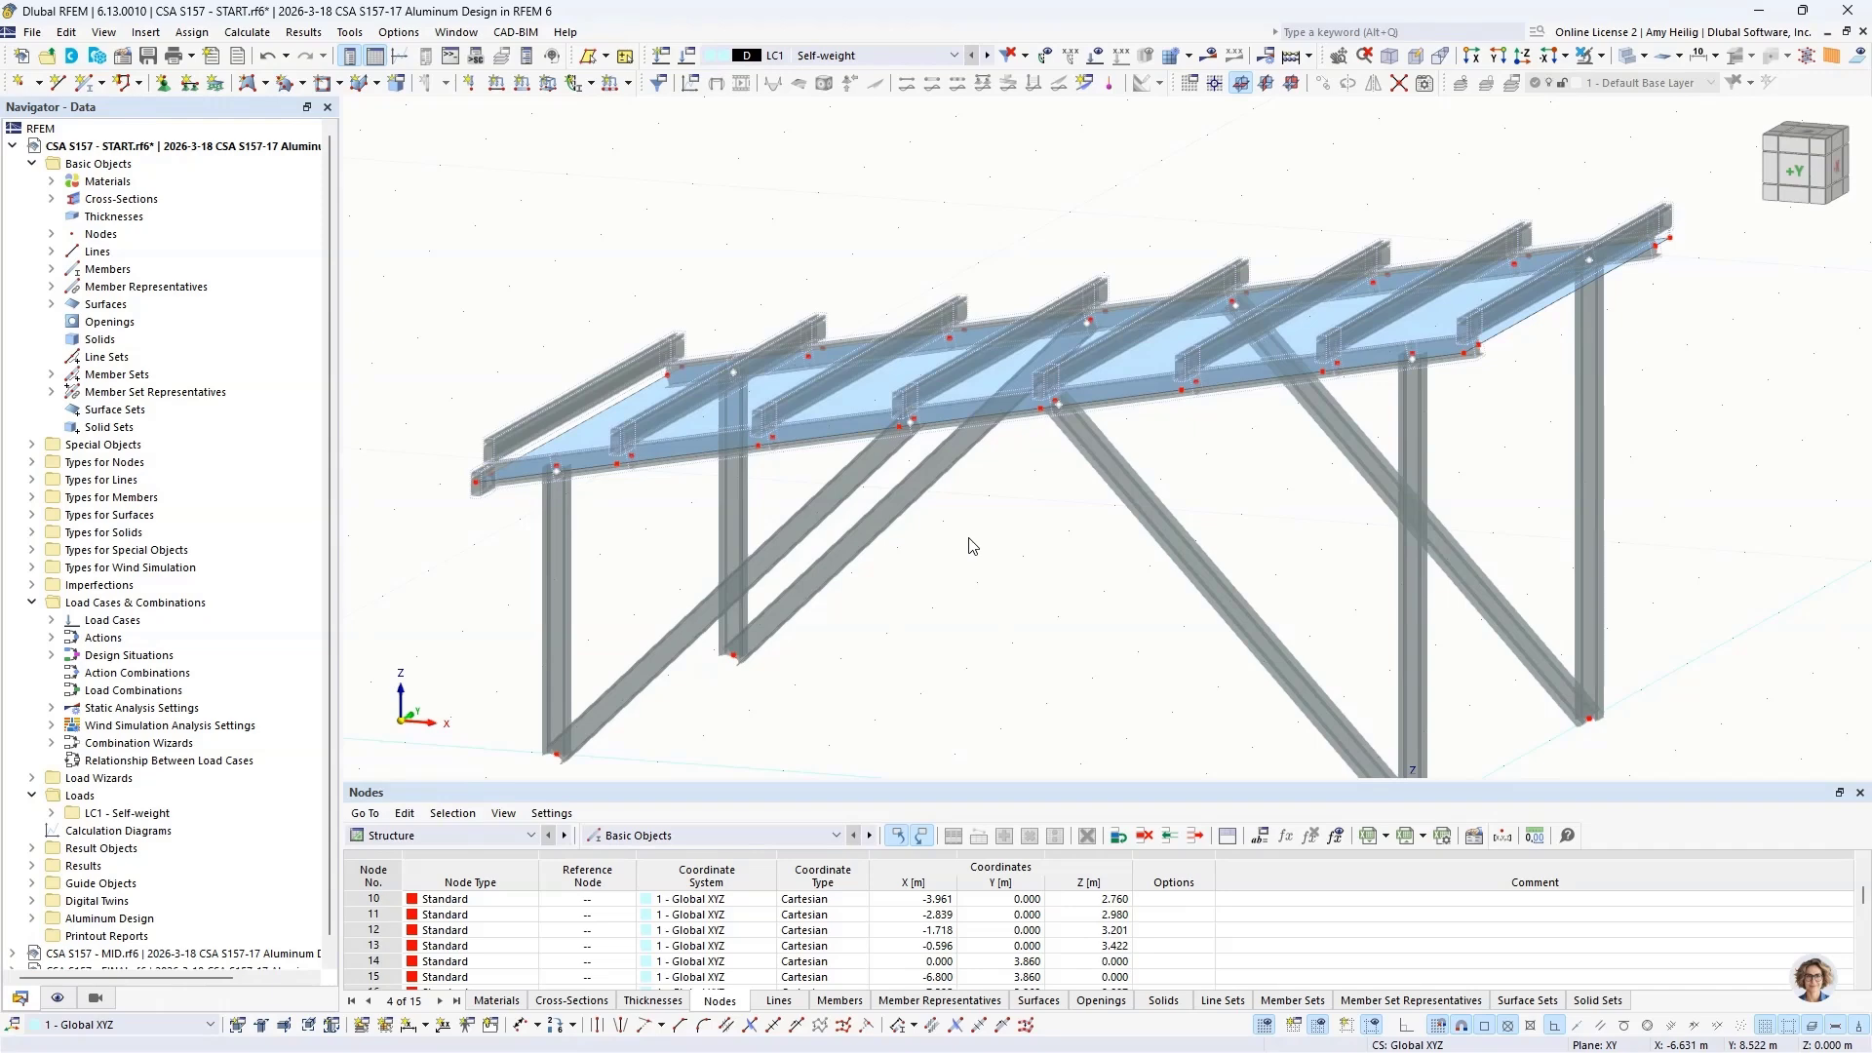
{"action": "middle_click_drag", "start_coordinate": [970, 543], "coordinate": [1106, 472], "text": "ctrl"}
{"action": "scroll", "coordinate": [1139, 349], "scroll_direction": "up", "scroll_amount": 3}
{"action": "scroll", "coordinate": [1139, 348], "scroll_direction": "up", "scroll_amount": 2}
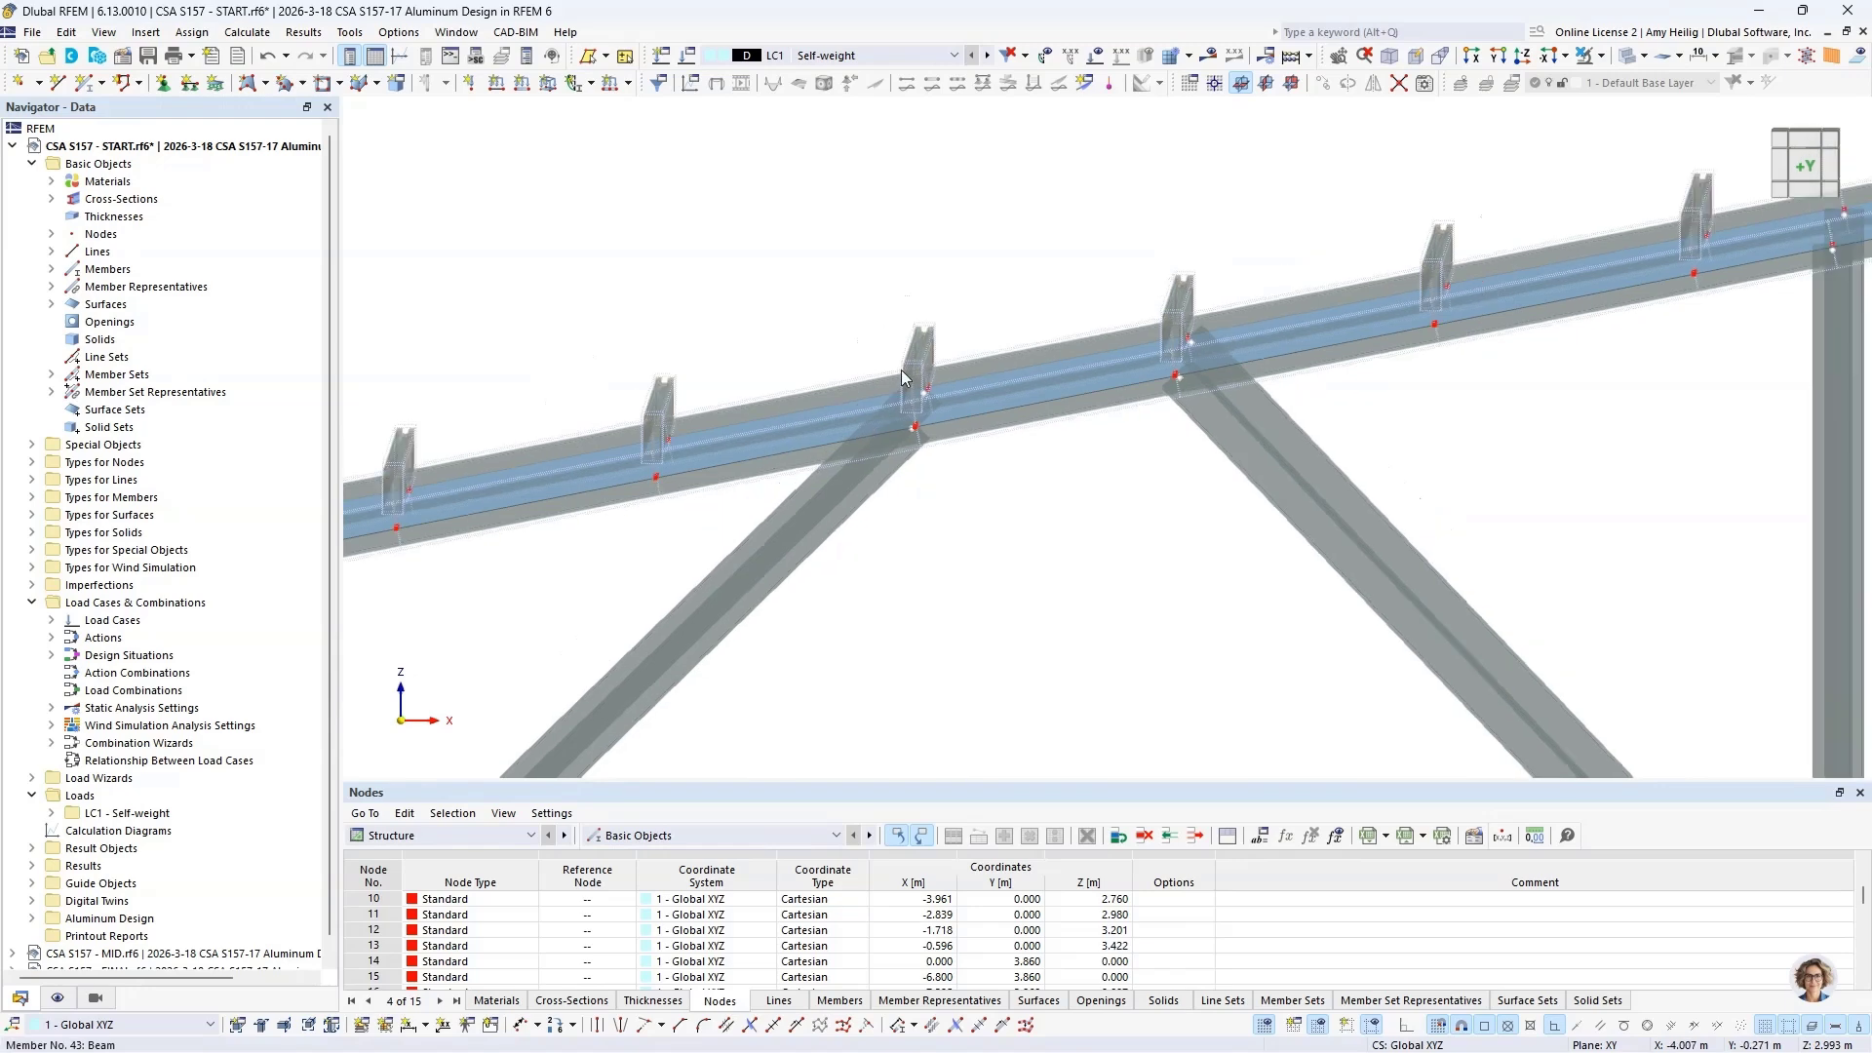
{"action": "mouse_move", "coordinate": [862, 518]}
{"action": "middle_click_drag", "start_coordinate": [651, 589], "coordinate": [877, 488]}
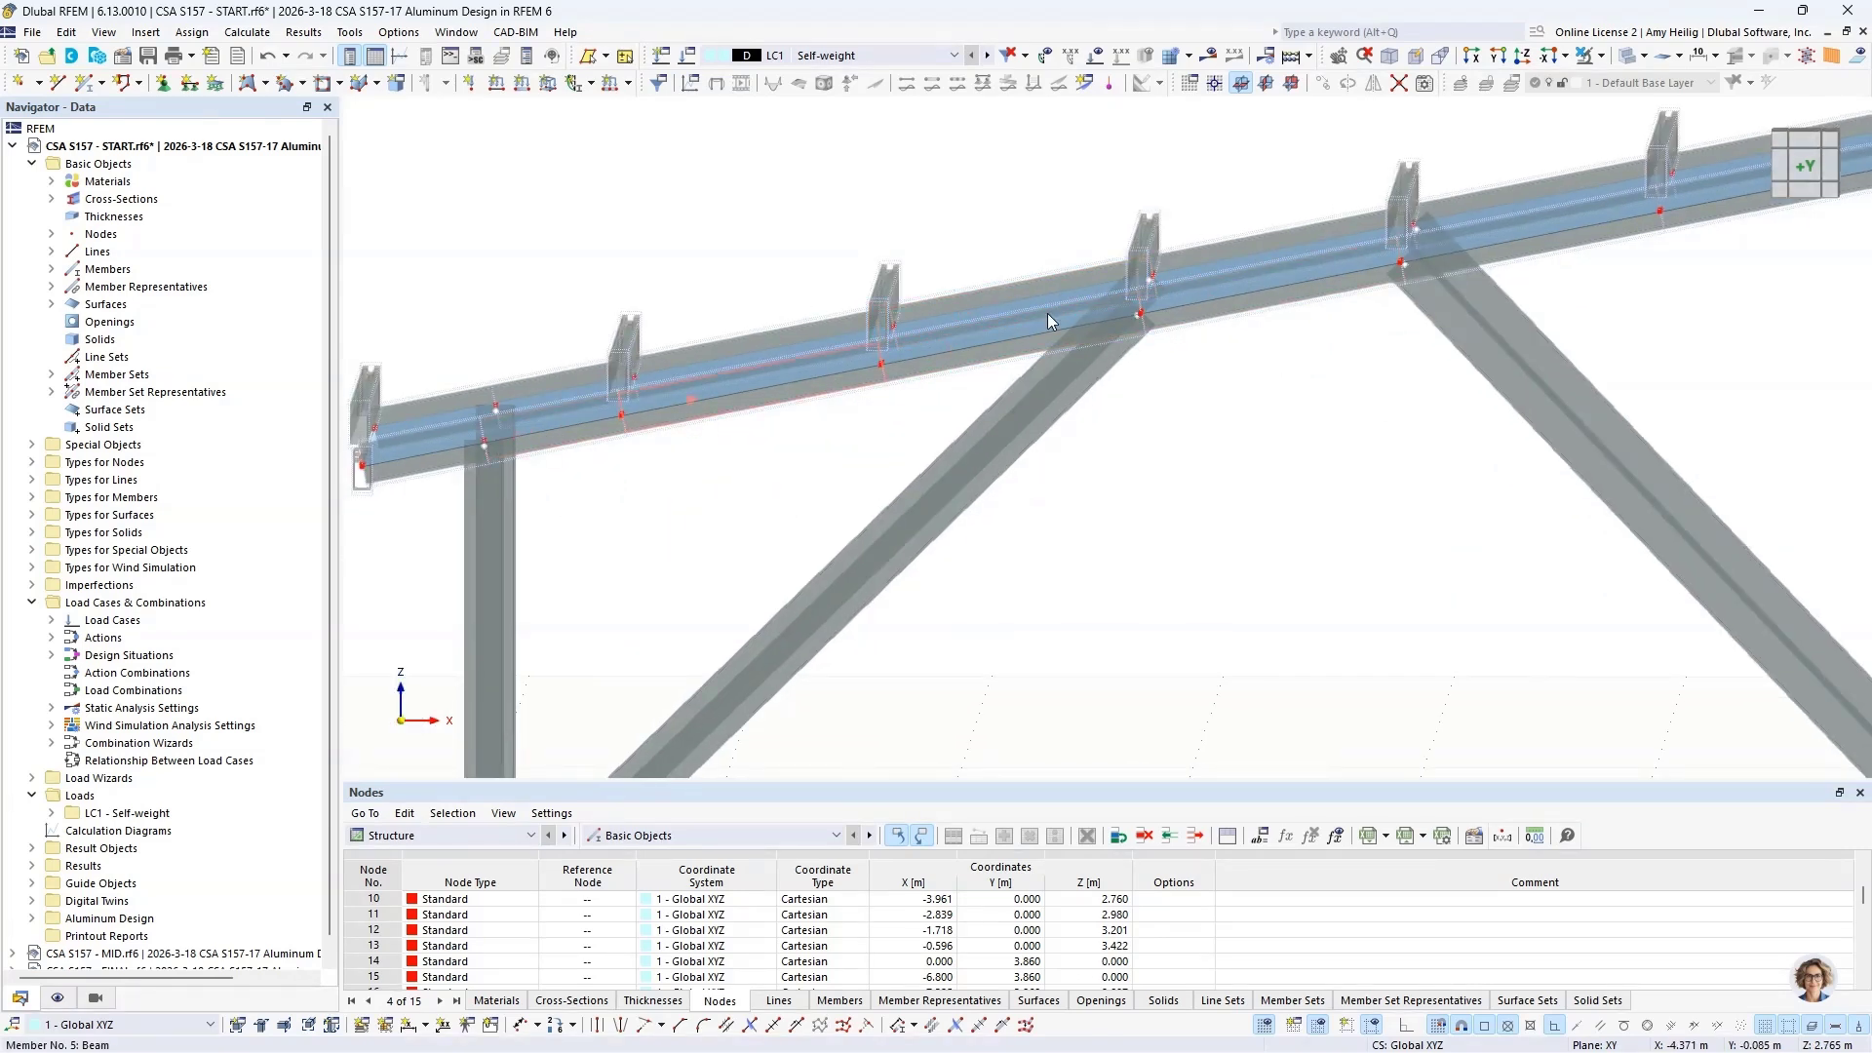
{"action": "scroll", "coordinate": [901, 497], "scroll_direction": "down", "scroll_amount": 4}
{"action": "scroll", "coordinate": [1005, 485], "scroll_direction": "down", "scroll_amount": 1}
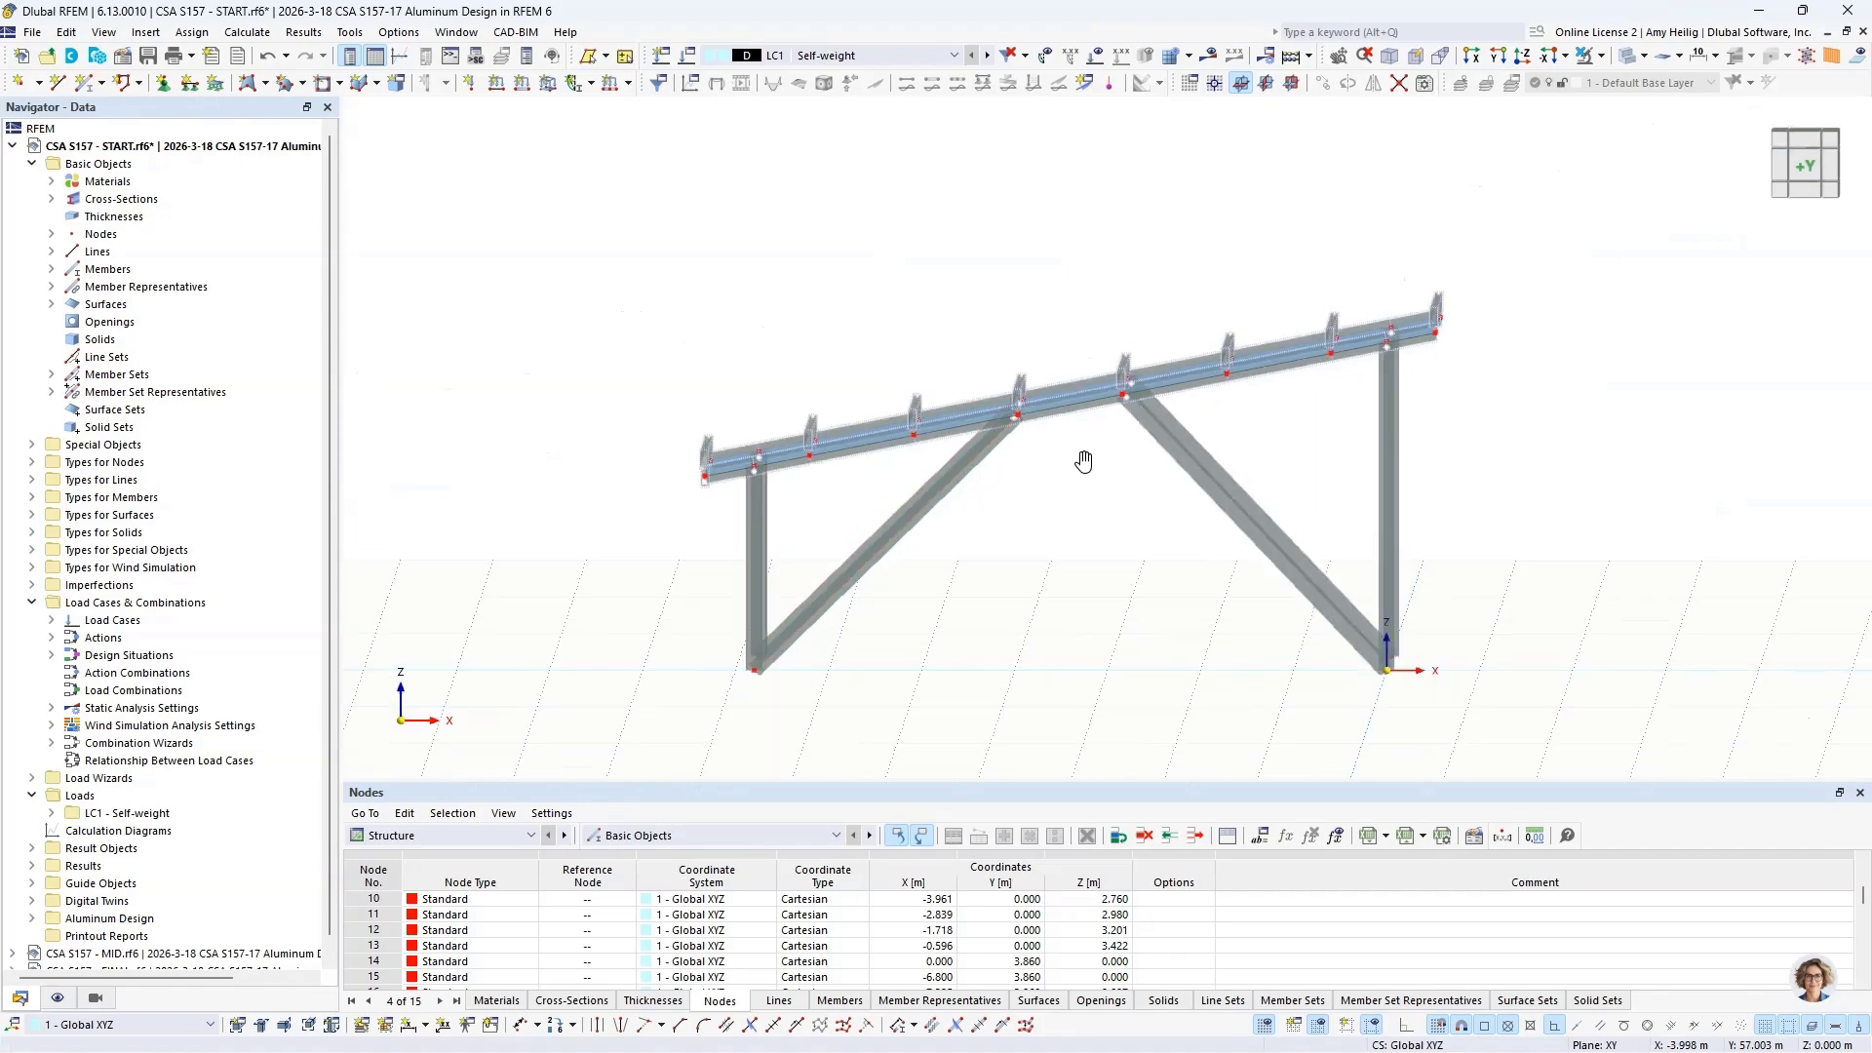
{"action": "middle_click_drag", "start_coordinate": [1087, 459], "coordinate": [1017, 509], "text": "ctrl"}
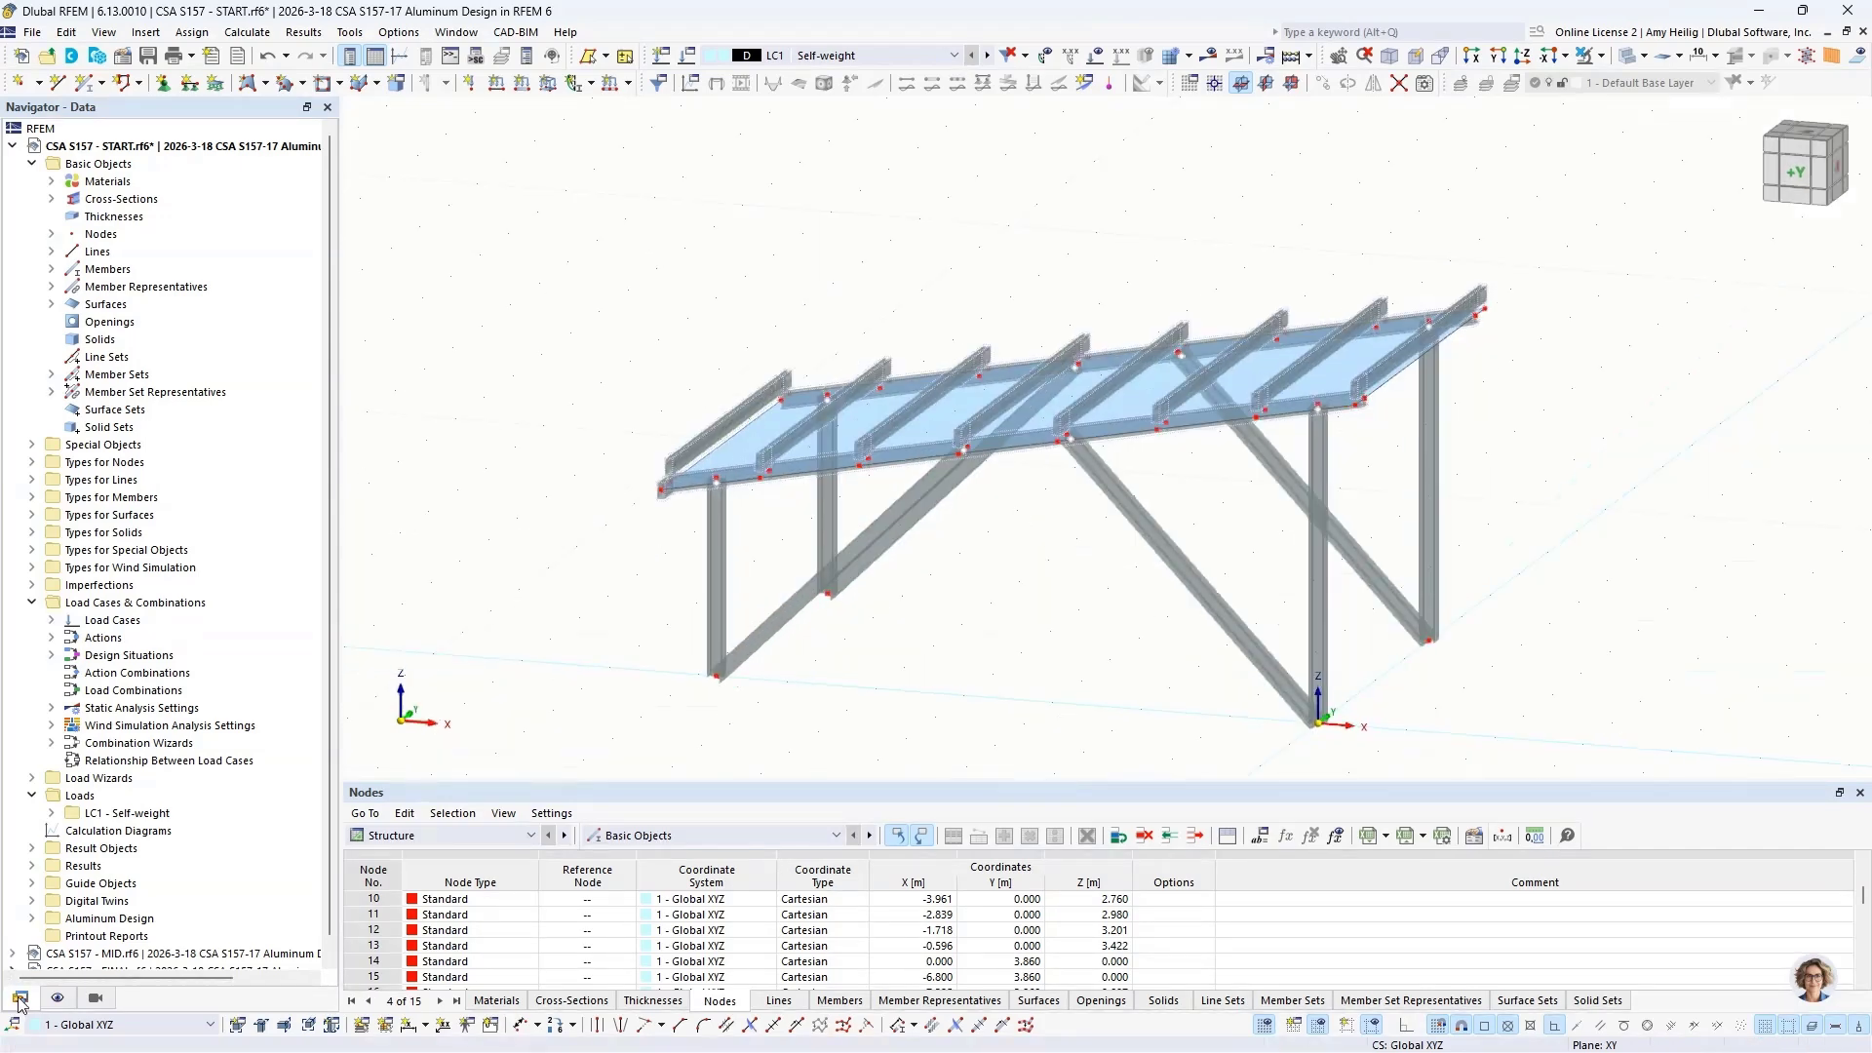
Step: Highlight the members assigned to the RSECTION Alum Profile cross-section, and clear the selection
{"action": "left_click", "coordinate": [52, 200]}
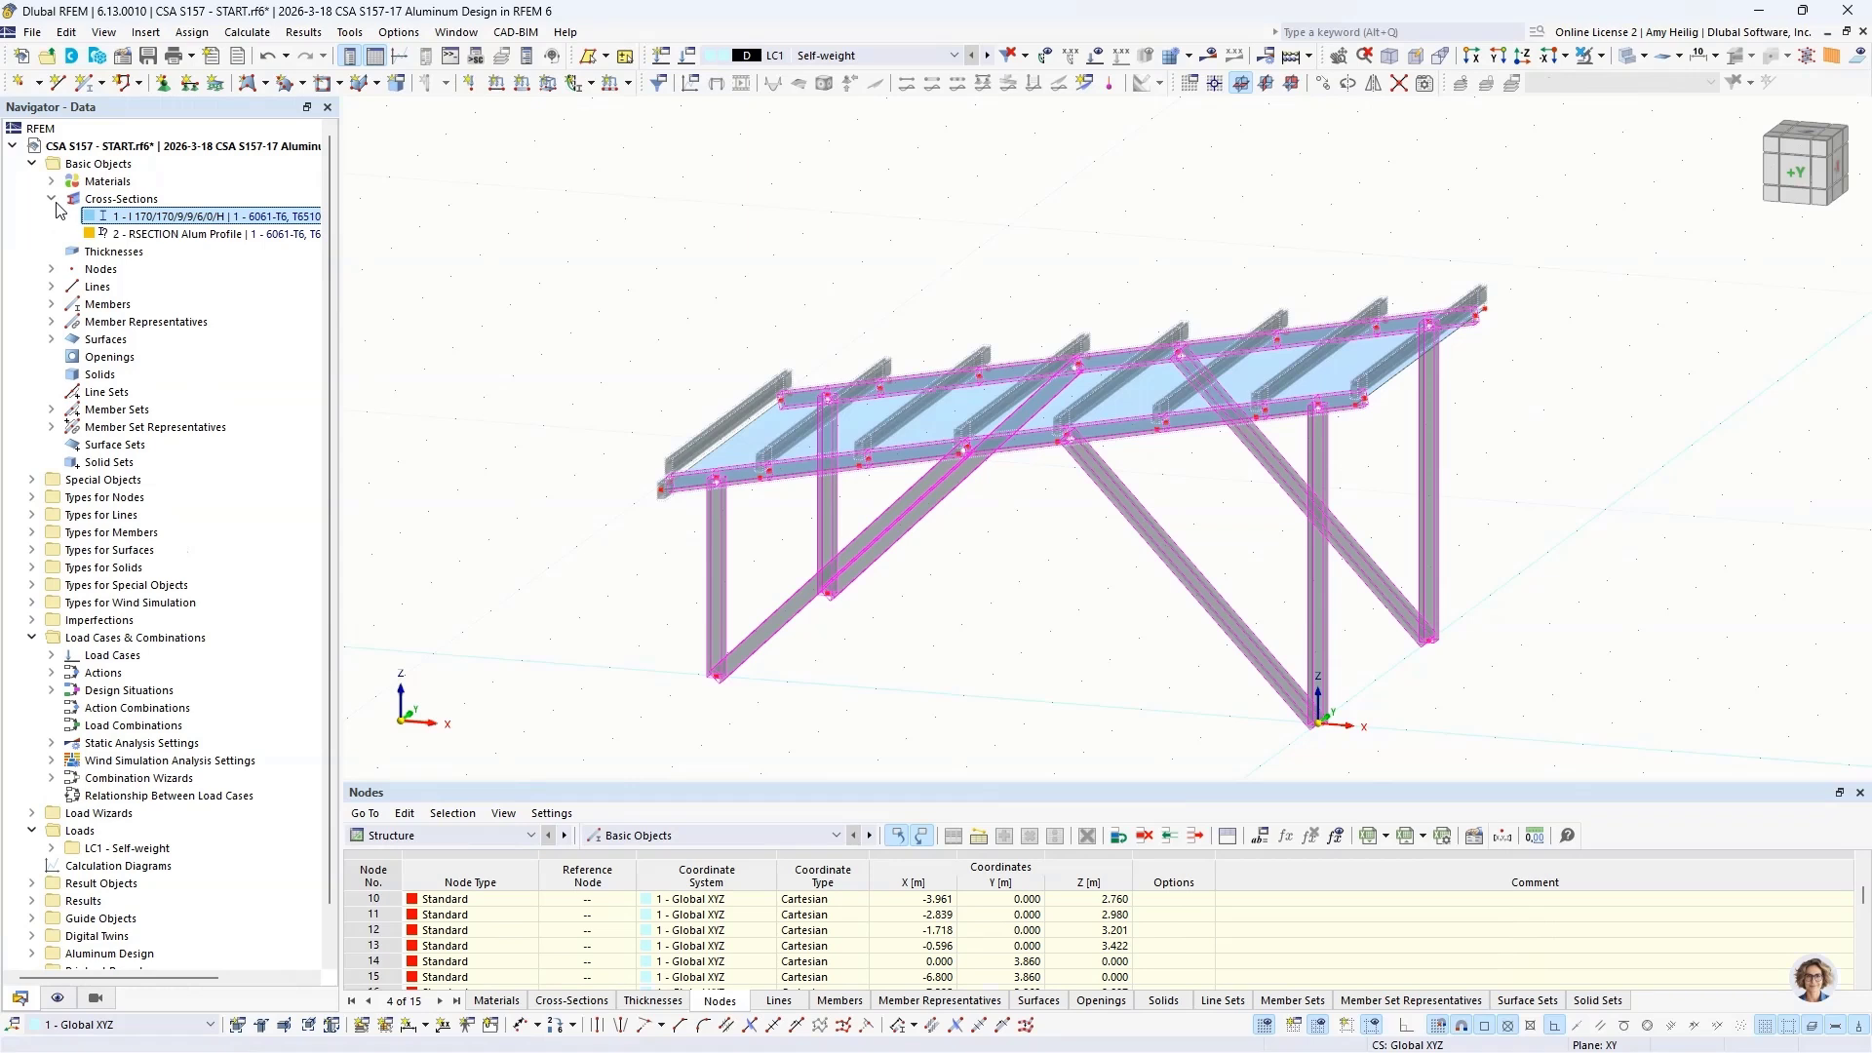
{"action": "left_click", "coordinate": [132, 235]}
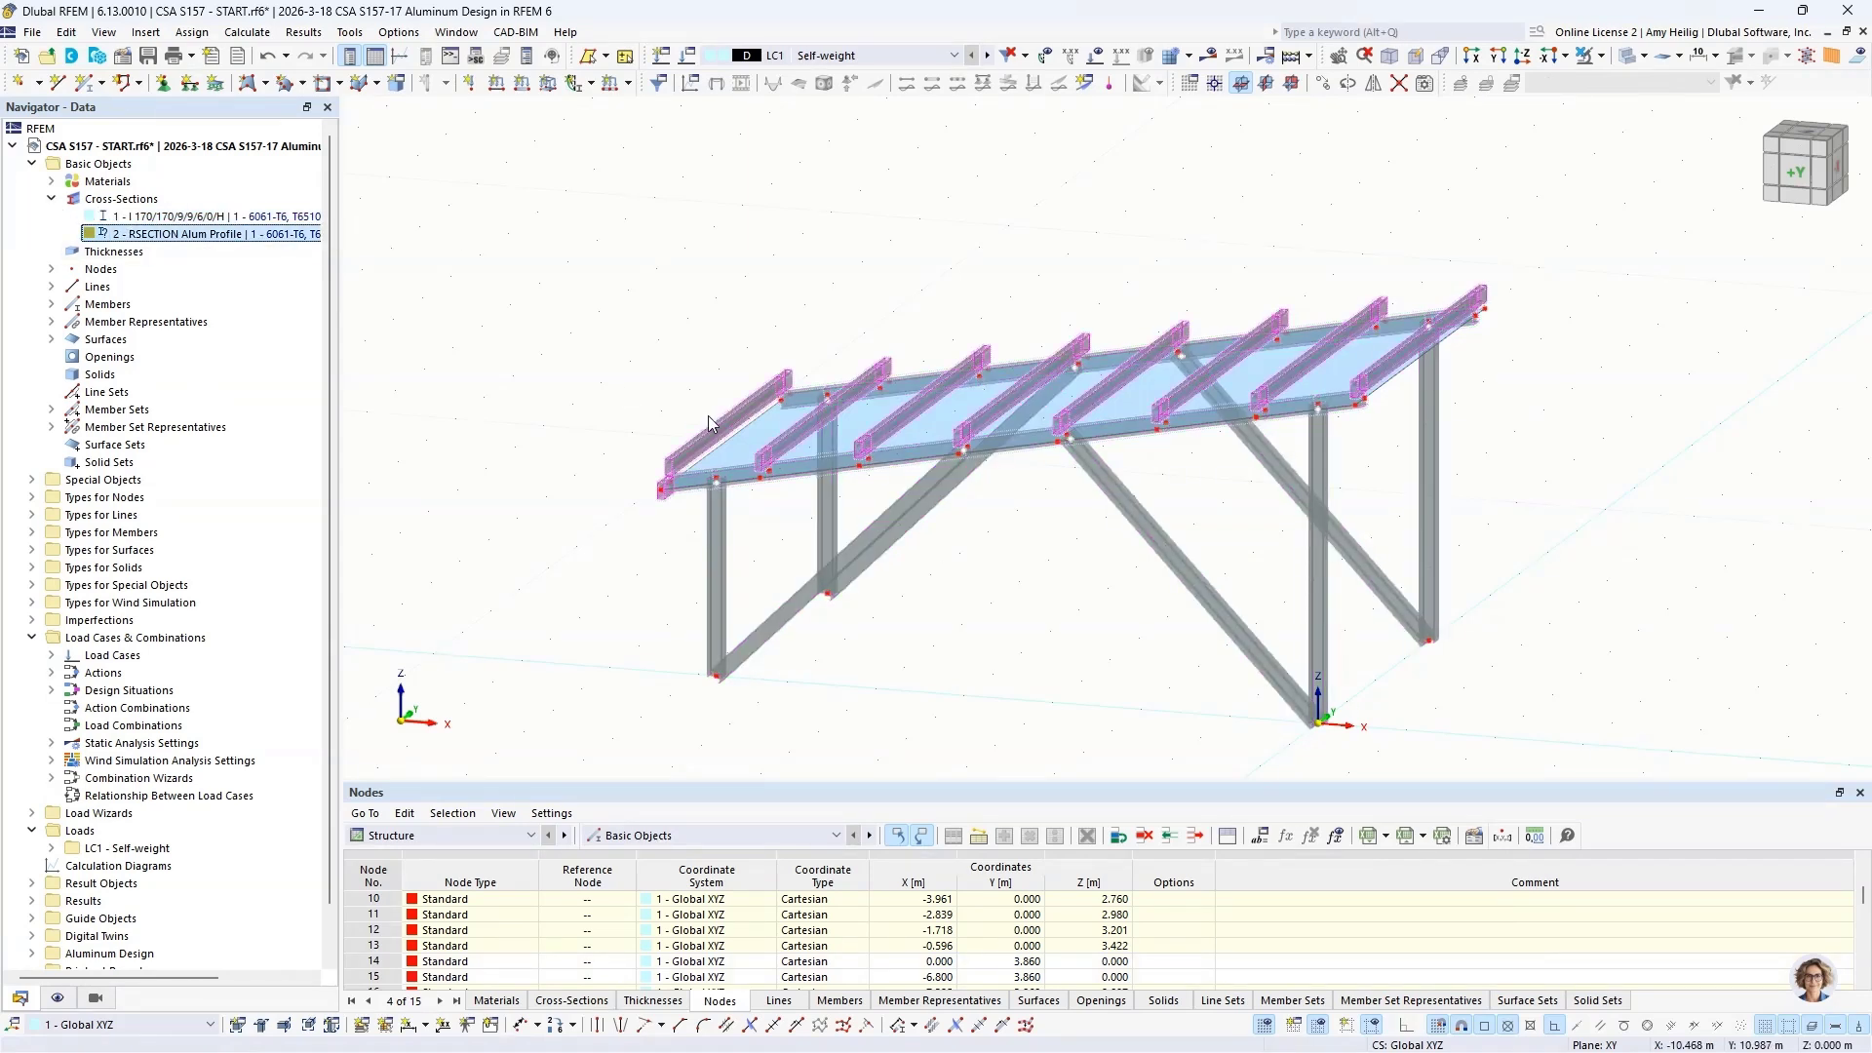
{"action": "left_click", "coordinate": [655, 524]}
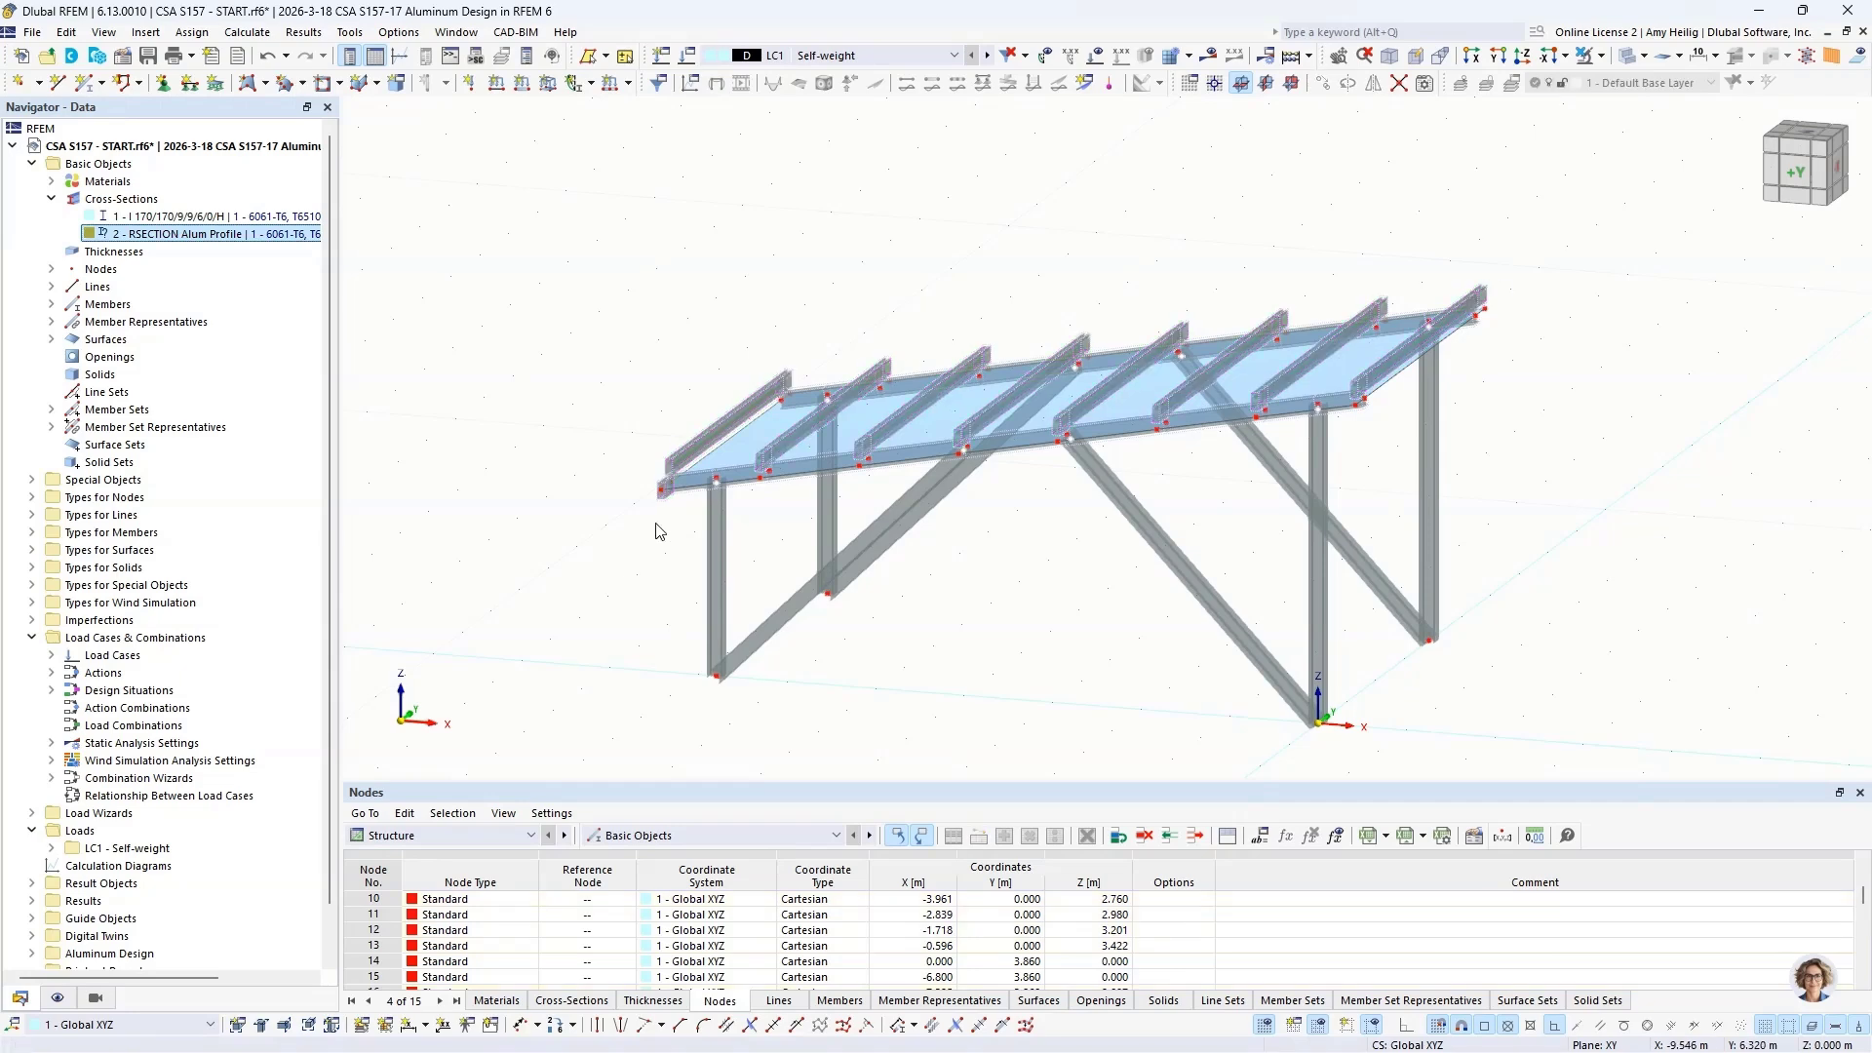
Step: Assign the existing Middle - Bottom eccentricity to both ends of the short overhanging purlin at the low front corner, member 35
{"action": "scroll", "coordinate": [656, 521], "scroll_direction": "up", "scroll_amount": 5}
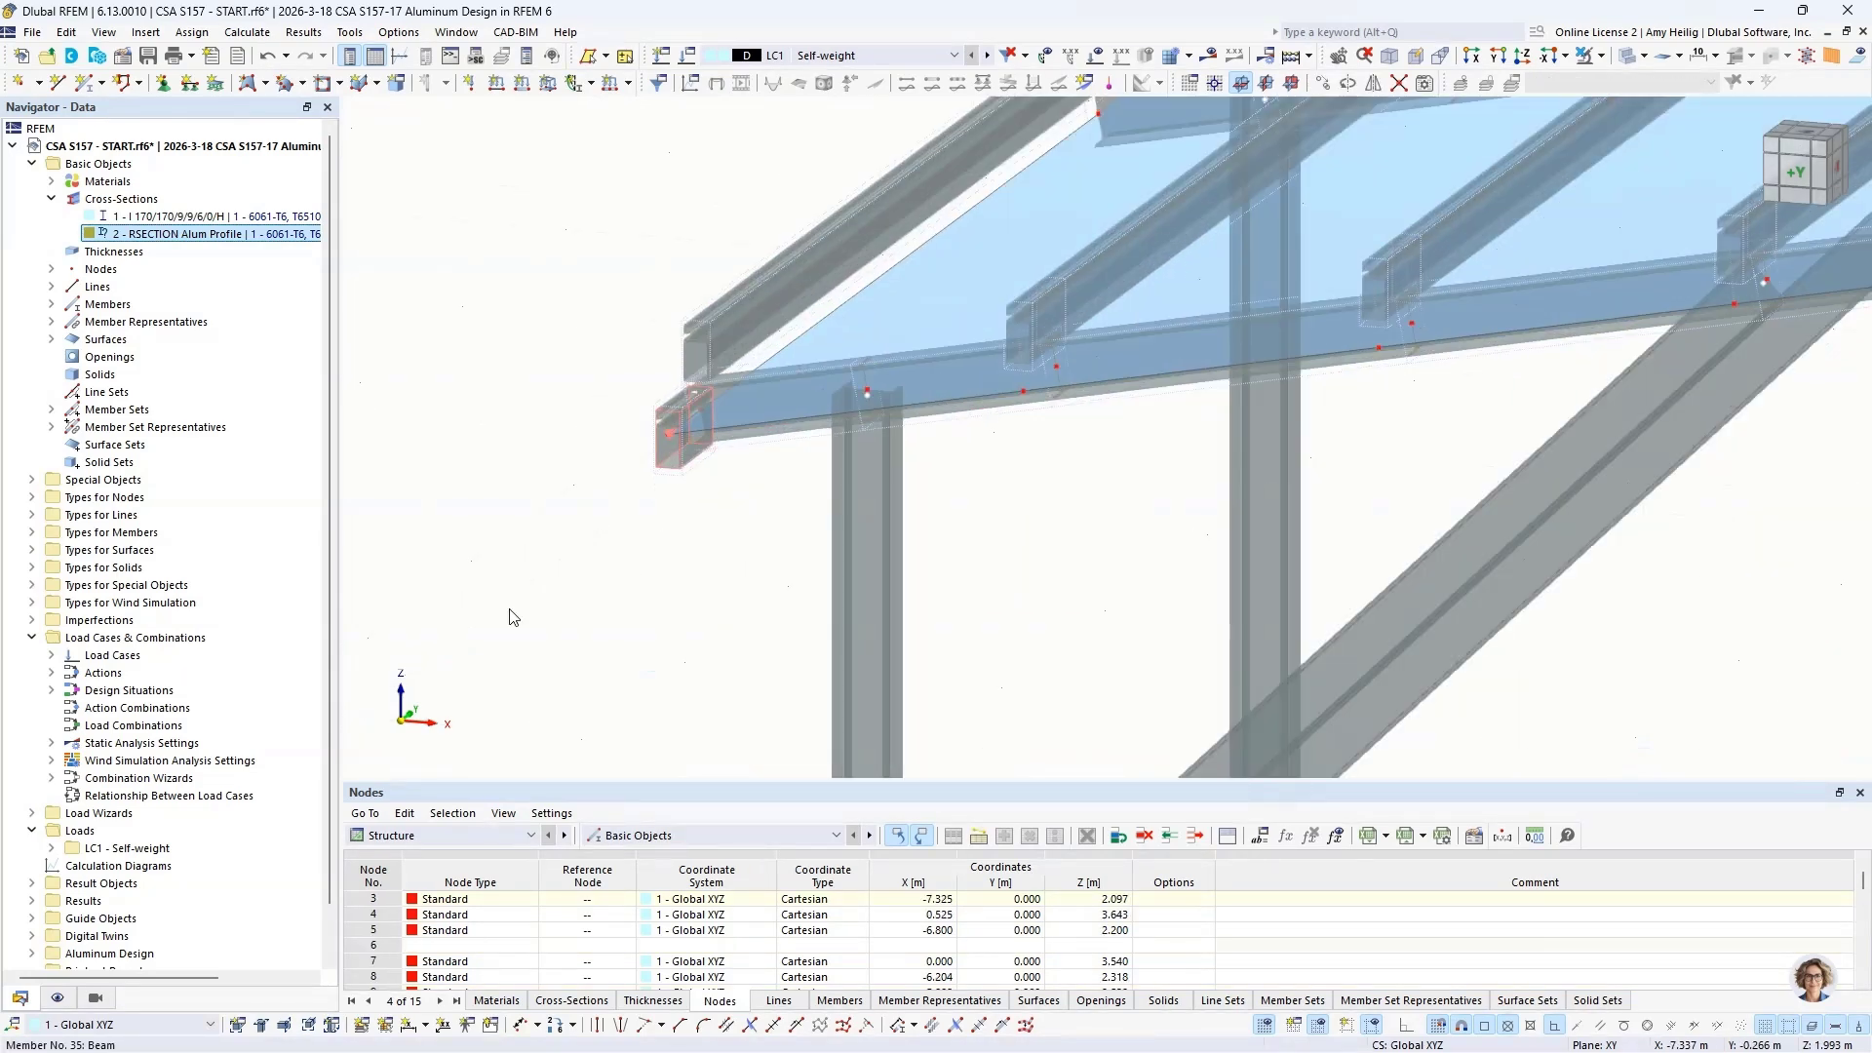
{"action": "double_click", "coordinate": [514, 617]}
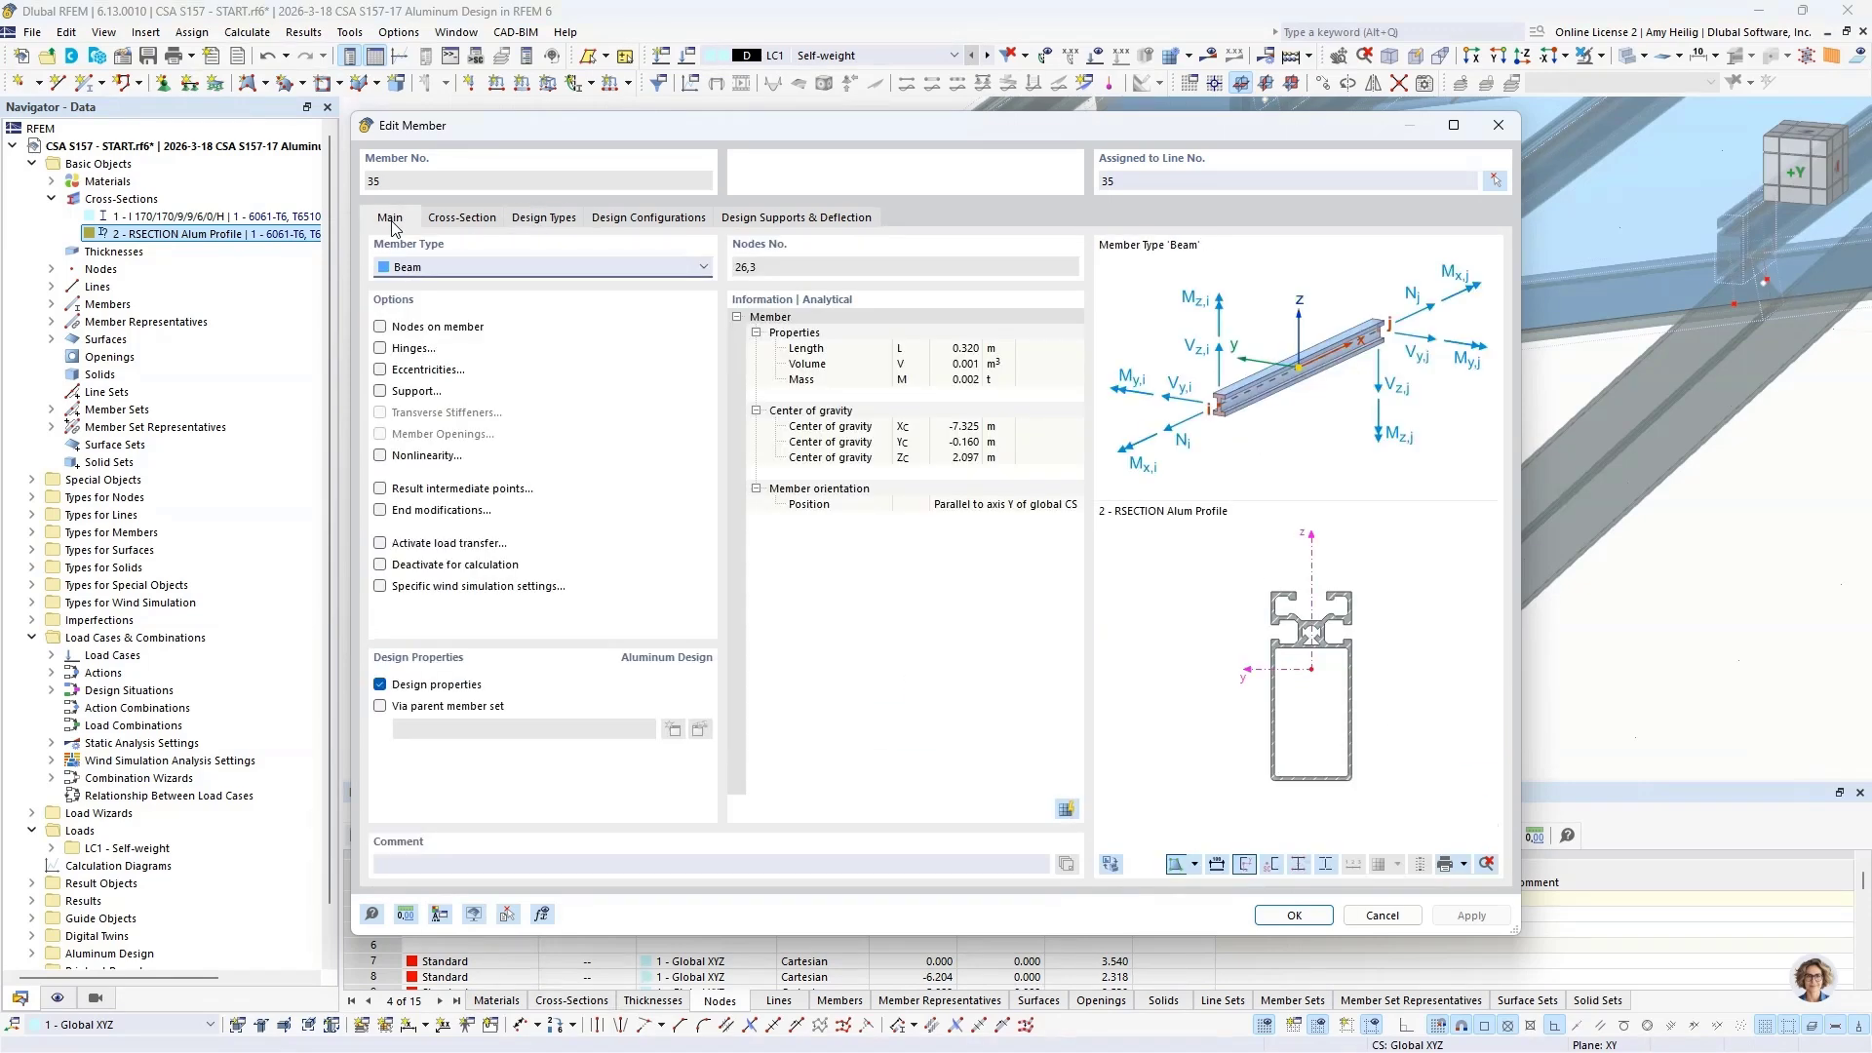
{"action": "left_click", "coordinate": [380, 370]}
{"action": "left_click", "coordinate": [543, 218]}
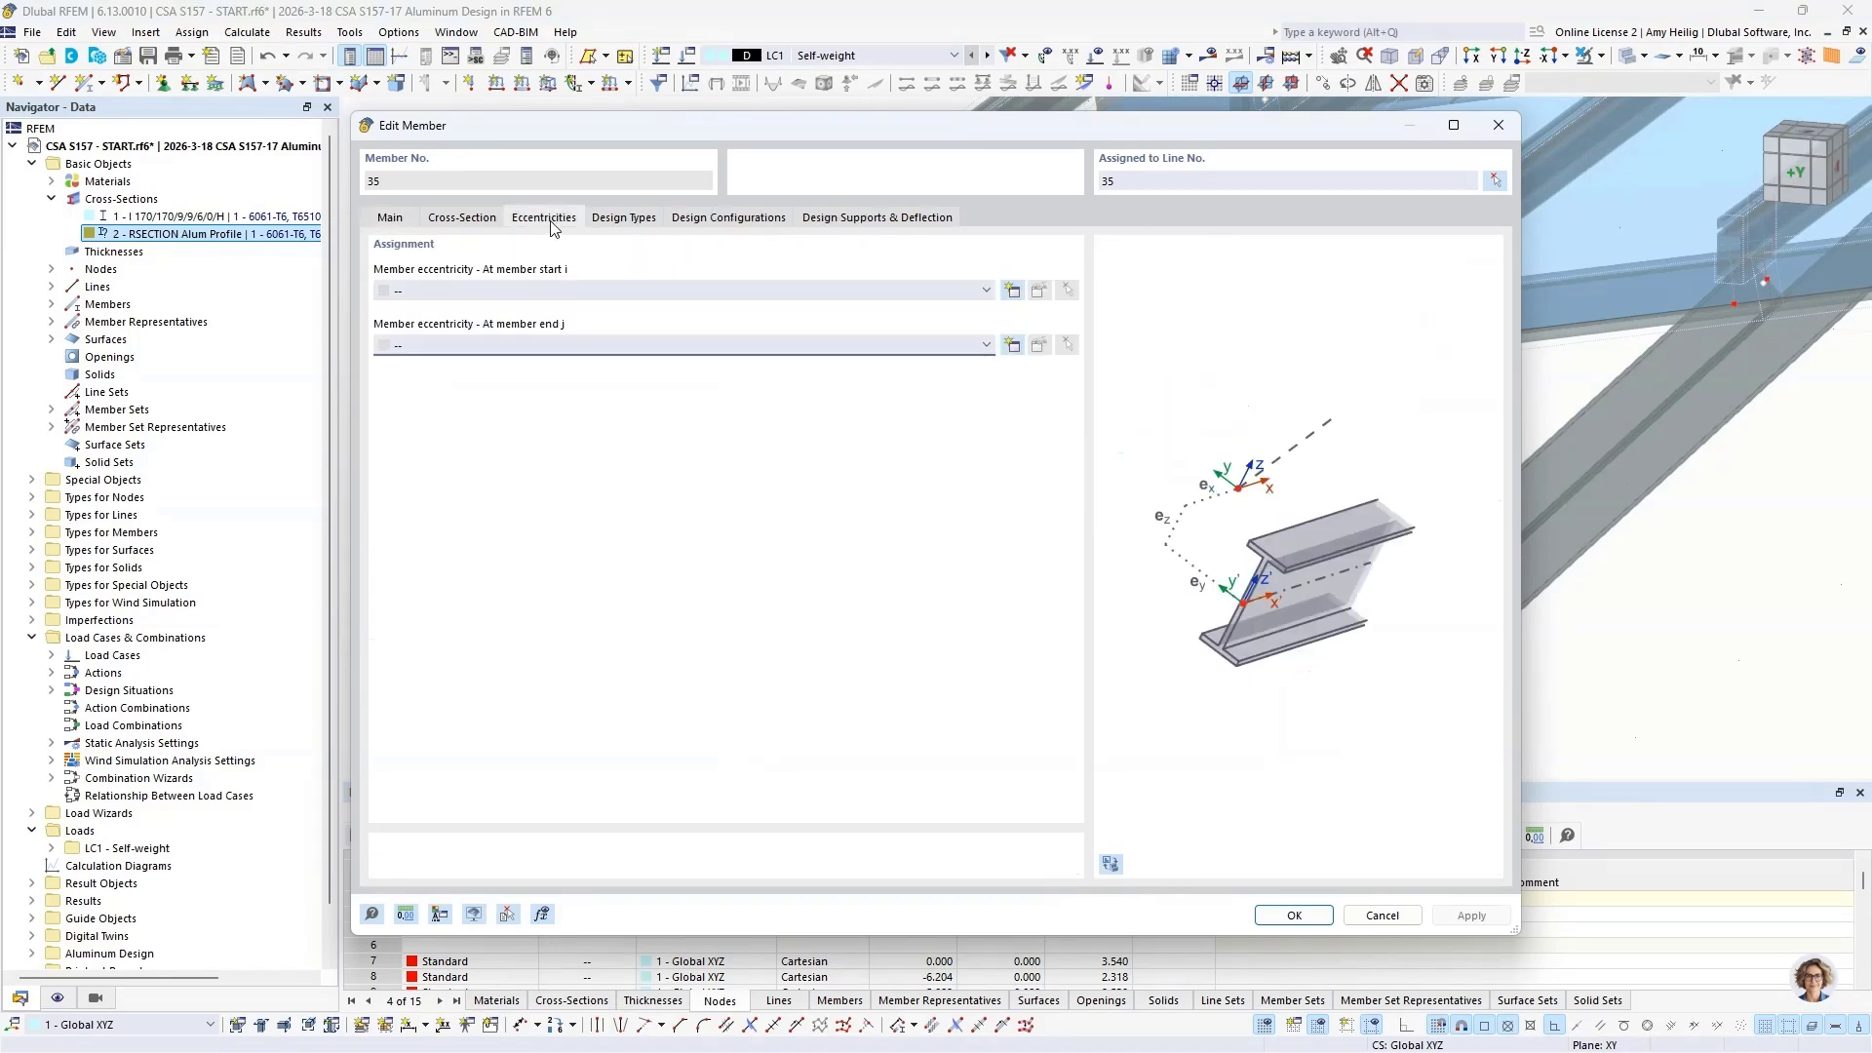
{"action": "left_click", "coordinate": [536, 289]}
{"action": "left_click", "coordinate": [536, 323]}
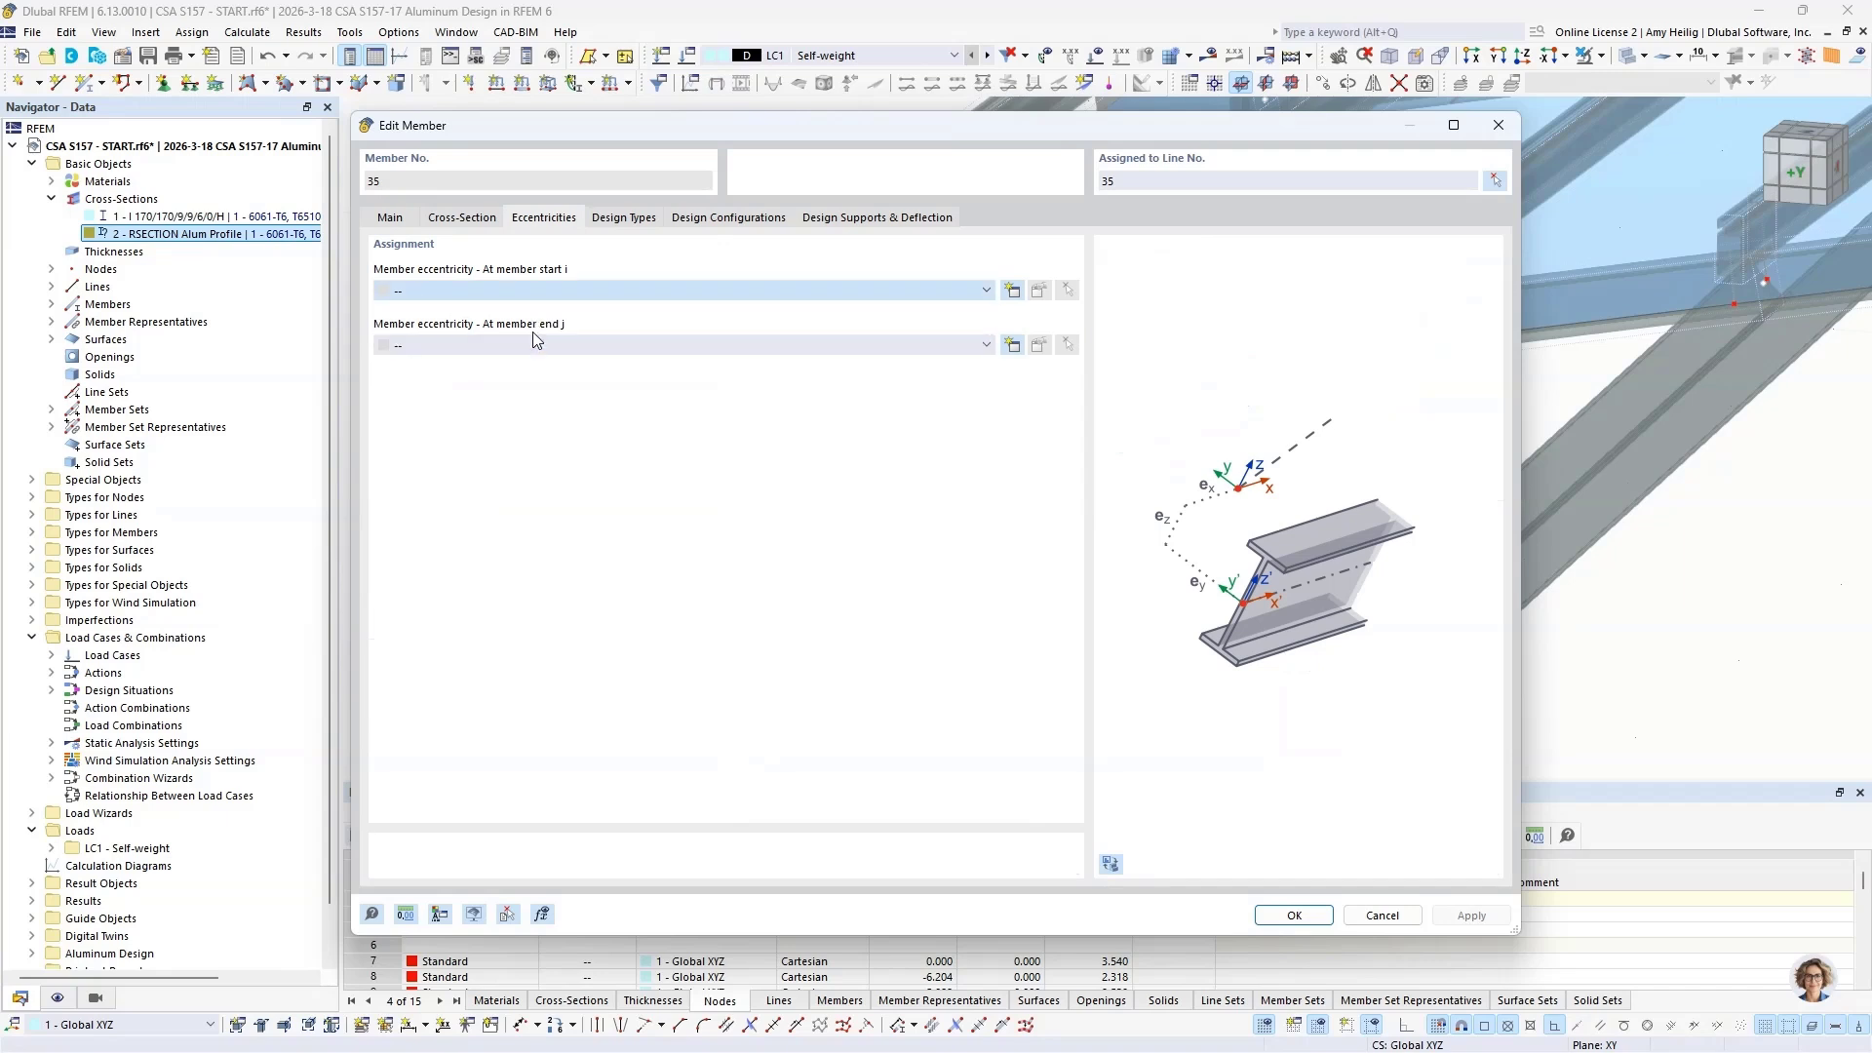
{"action": "left_click", "coordinate": [538, 345]}
{"action": "left_click", "coordinate": [536, 378]}
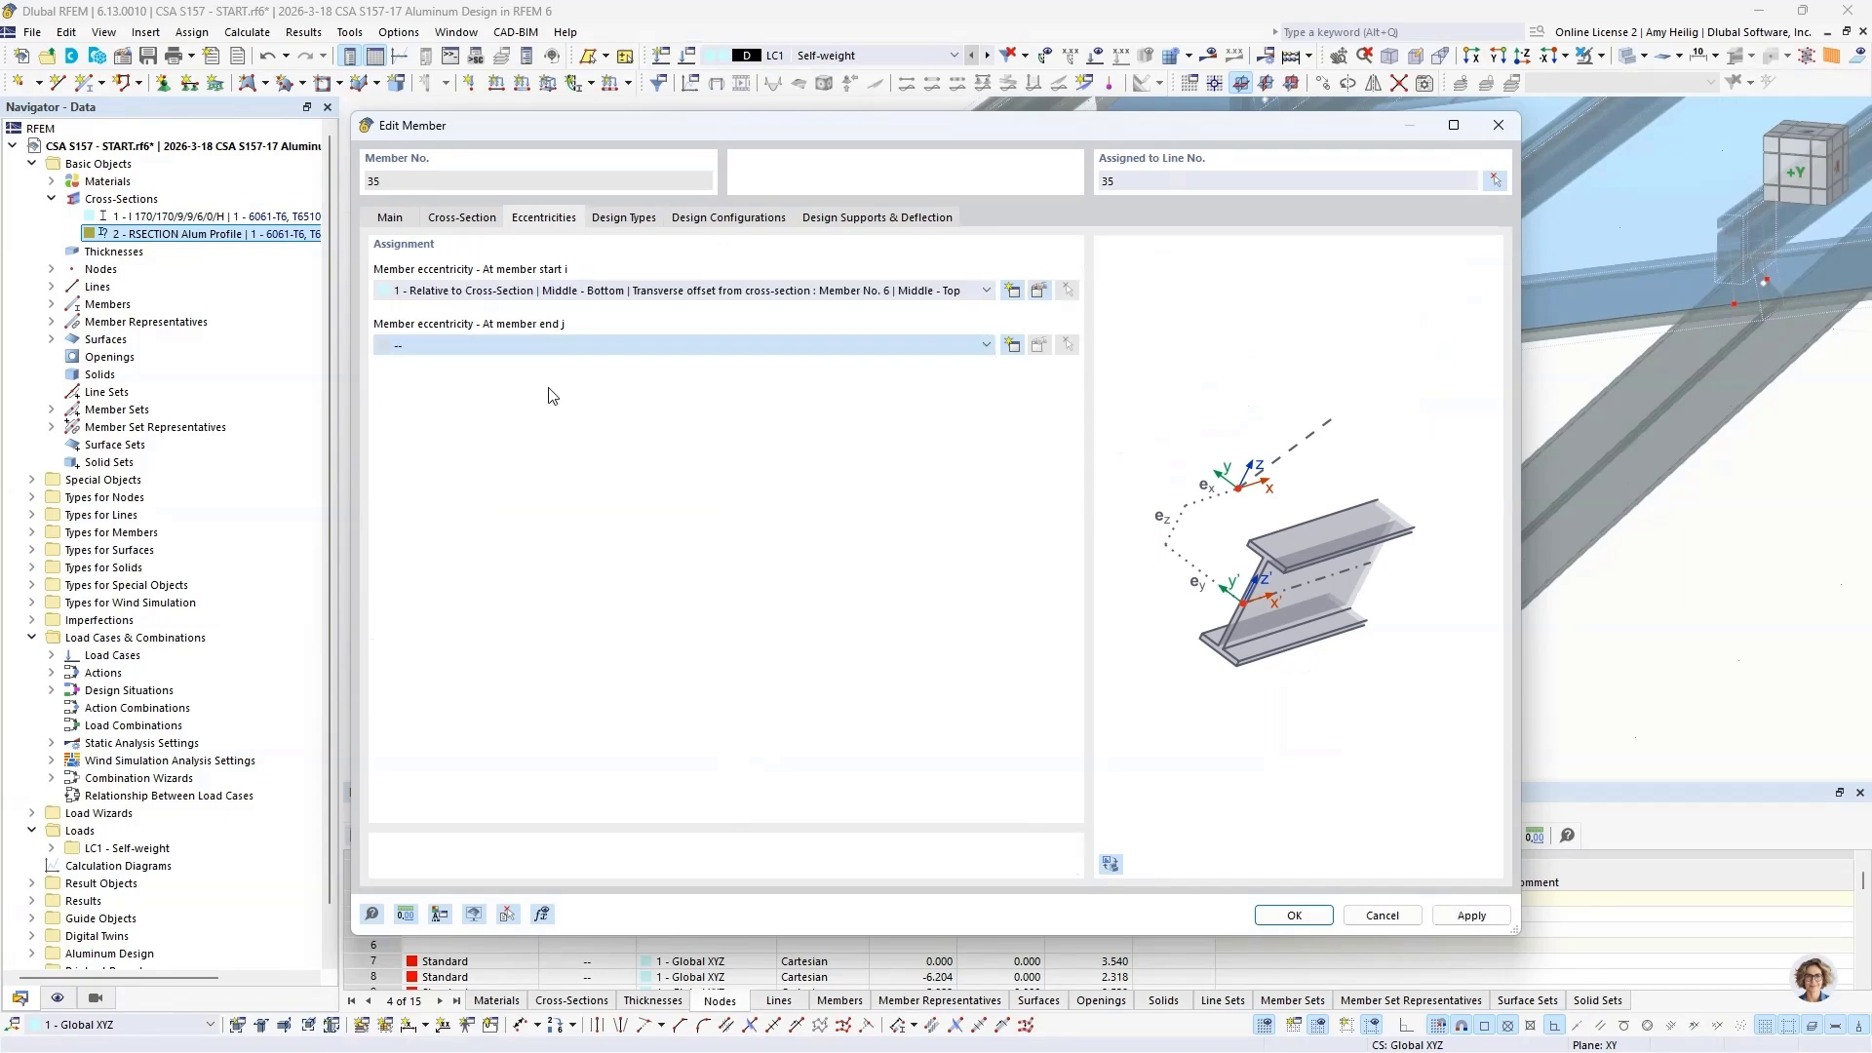
{"action": "left_click", "coordinate": [1288, 916]}
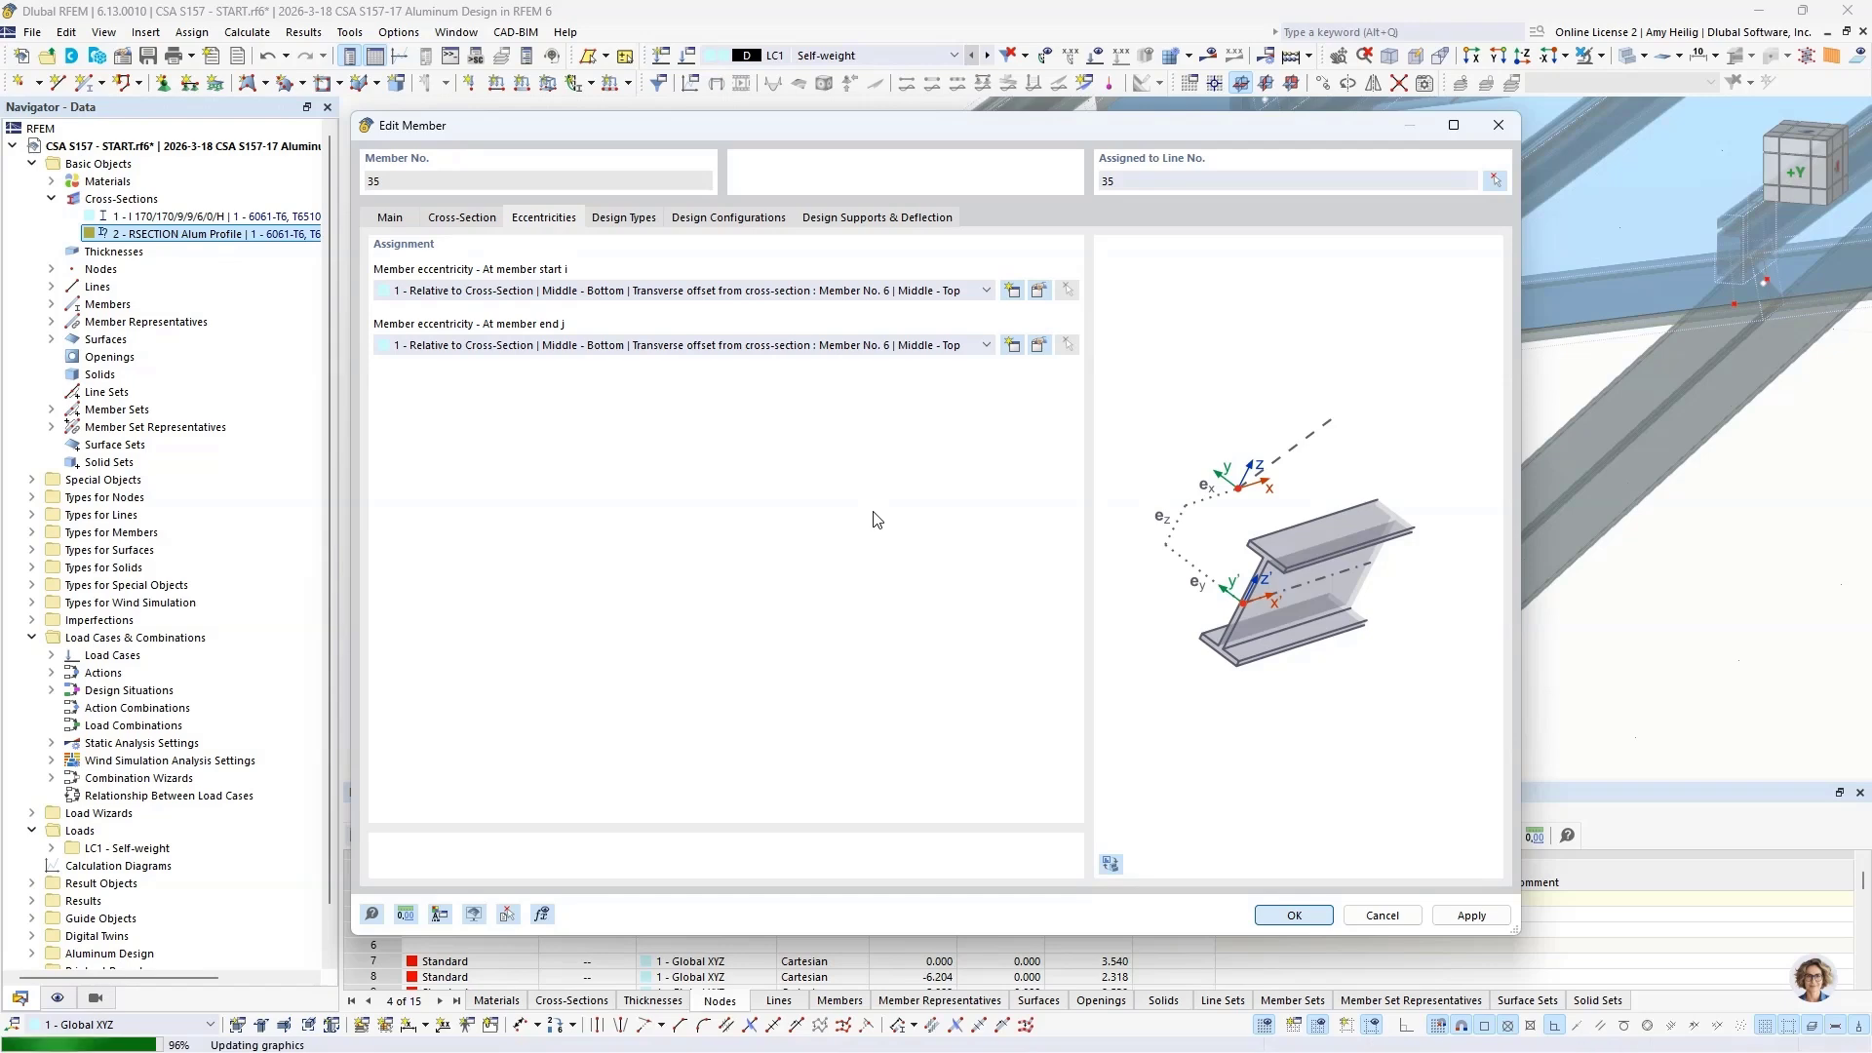
Step: Set the member rotation of all RSECTION Alum Profile purlins to type Surface, referencing surface 1 in plane x-z
{"action": "scroll", "coordinate": [873, 511], "scroll_direction": "down", "scroll_amount": 5}
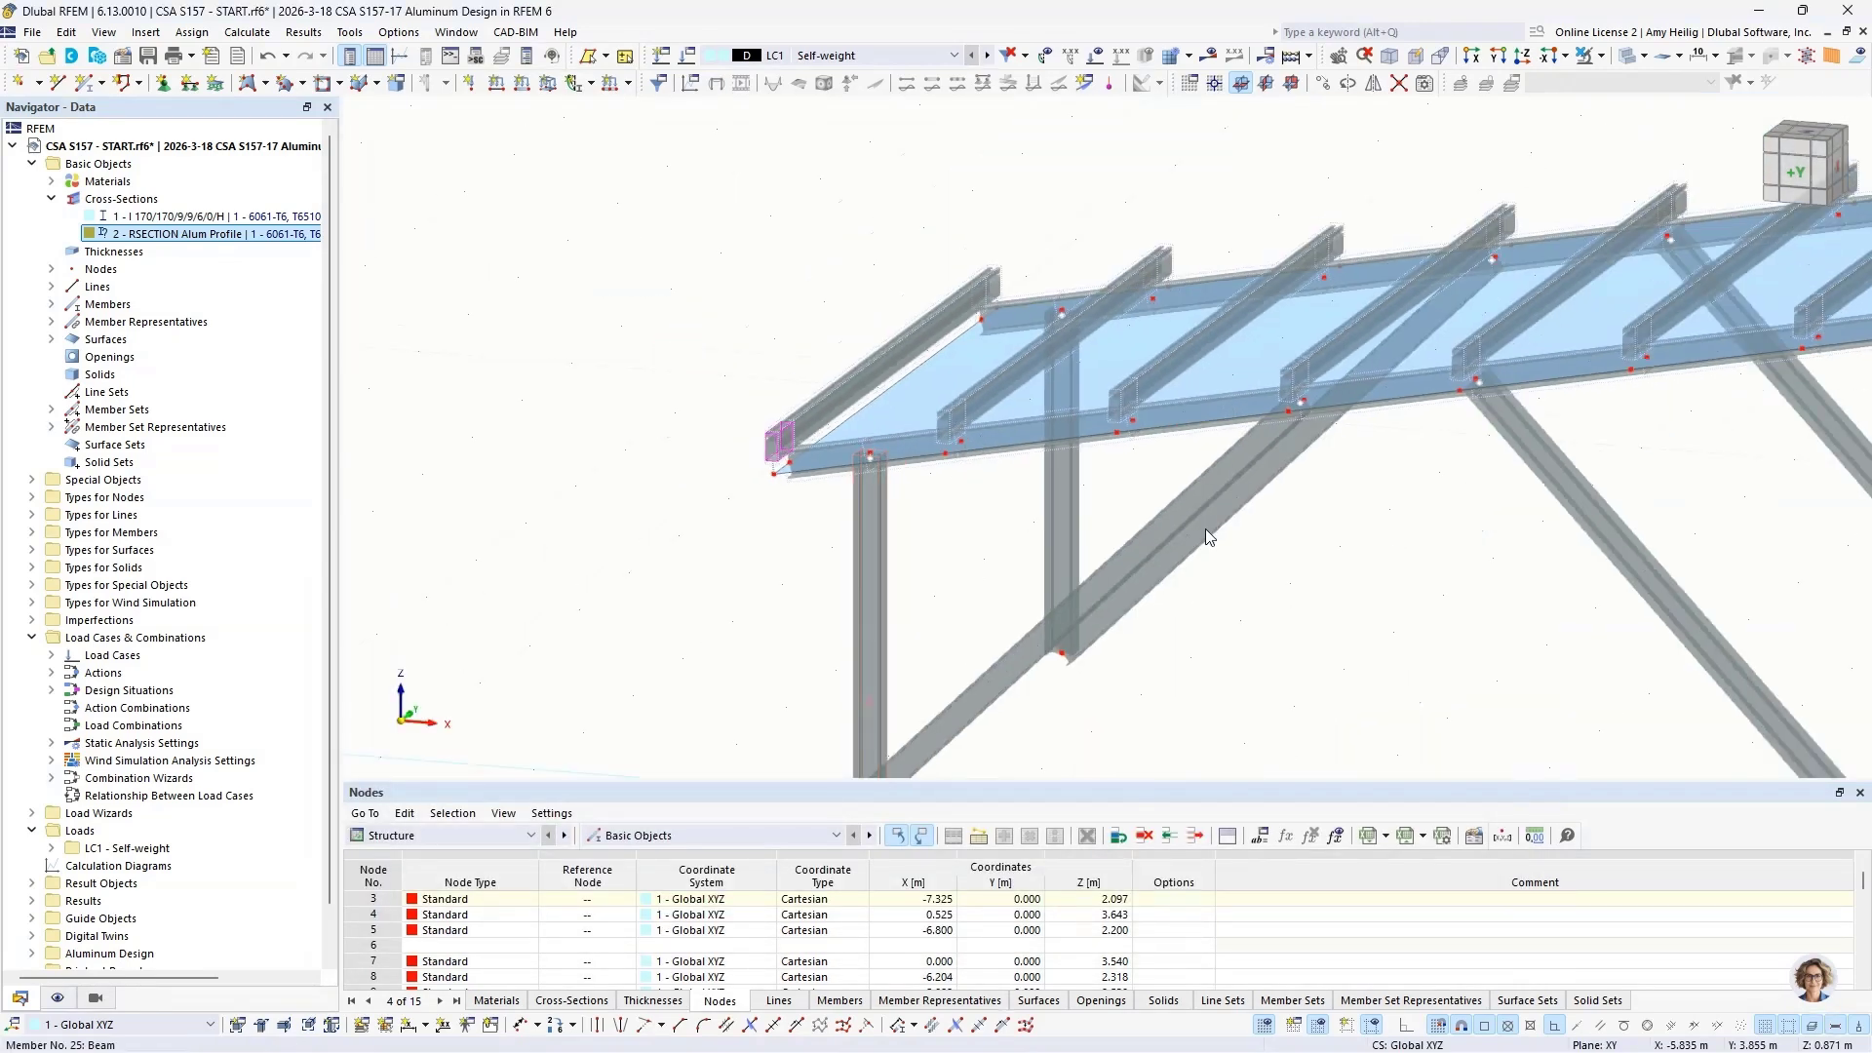
{"action": "left_click", "coordinate": [198, 241]}
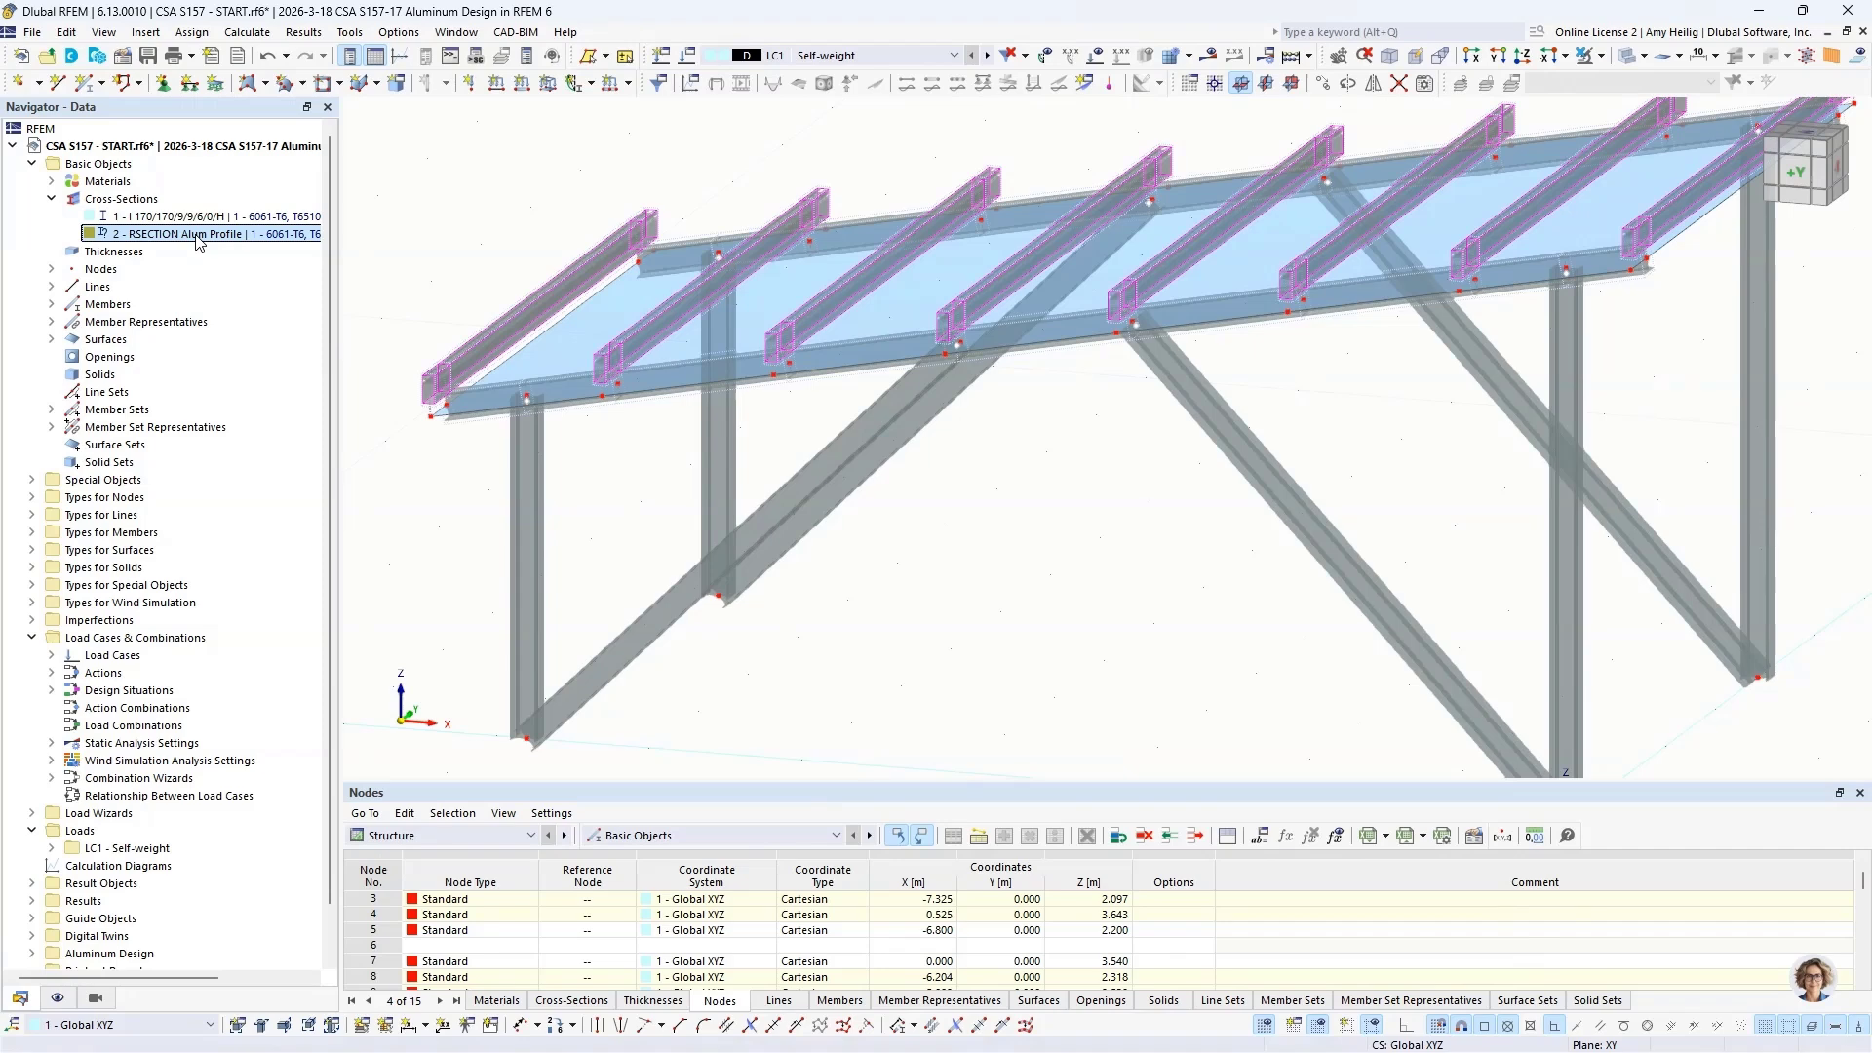
{"action": "right_click", "coordinate": [563, 296]}
{"action": "mouse_move", "coordinate": [986, 351]}
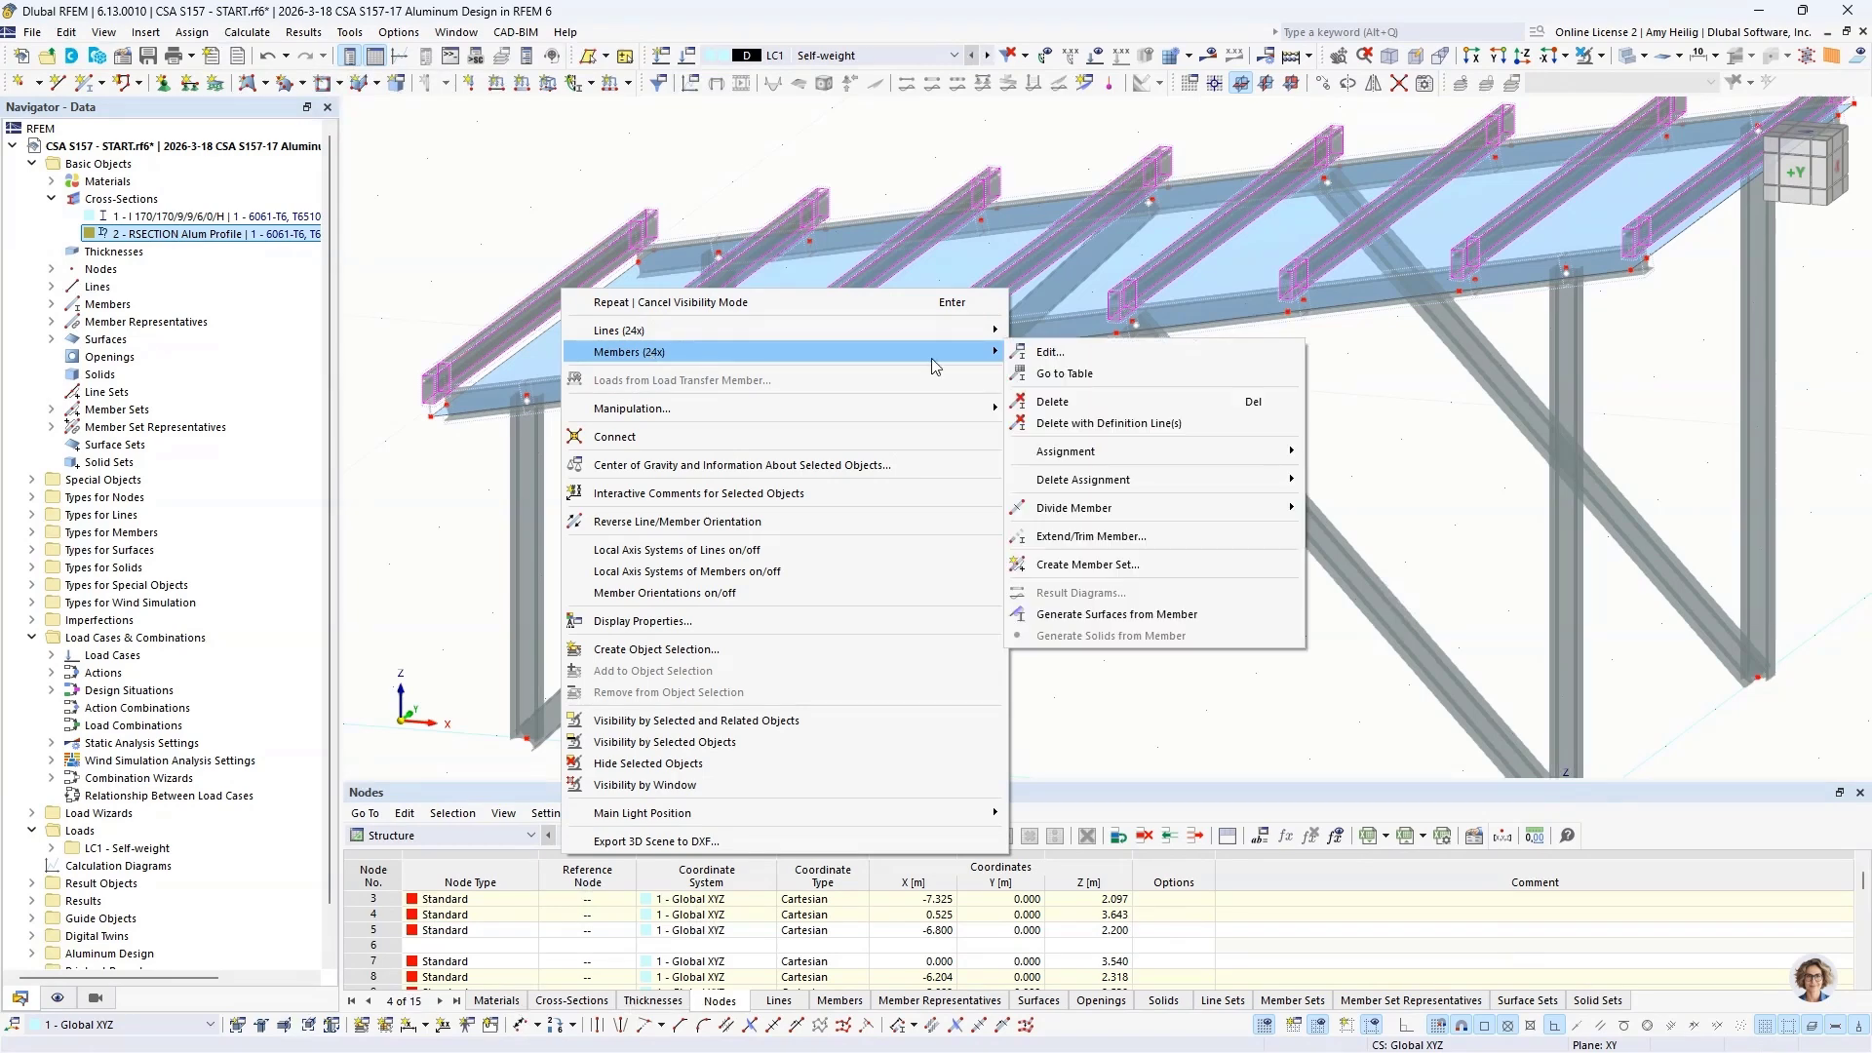
{"action": "left_click", "coordinate": [1039, 353]}
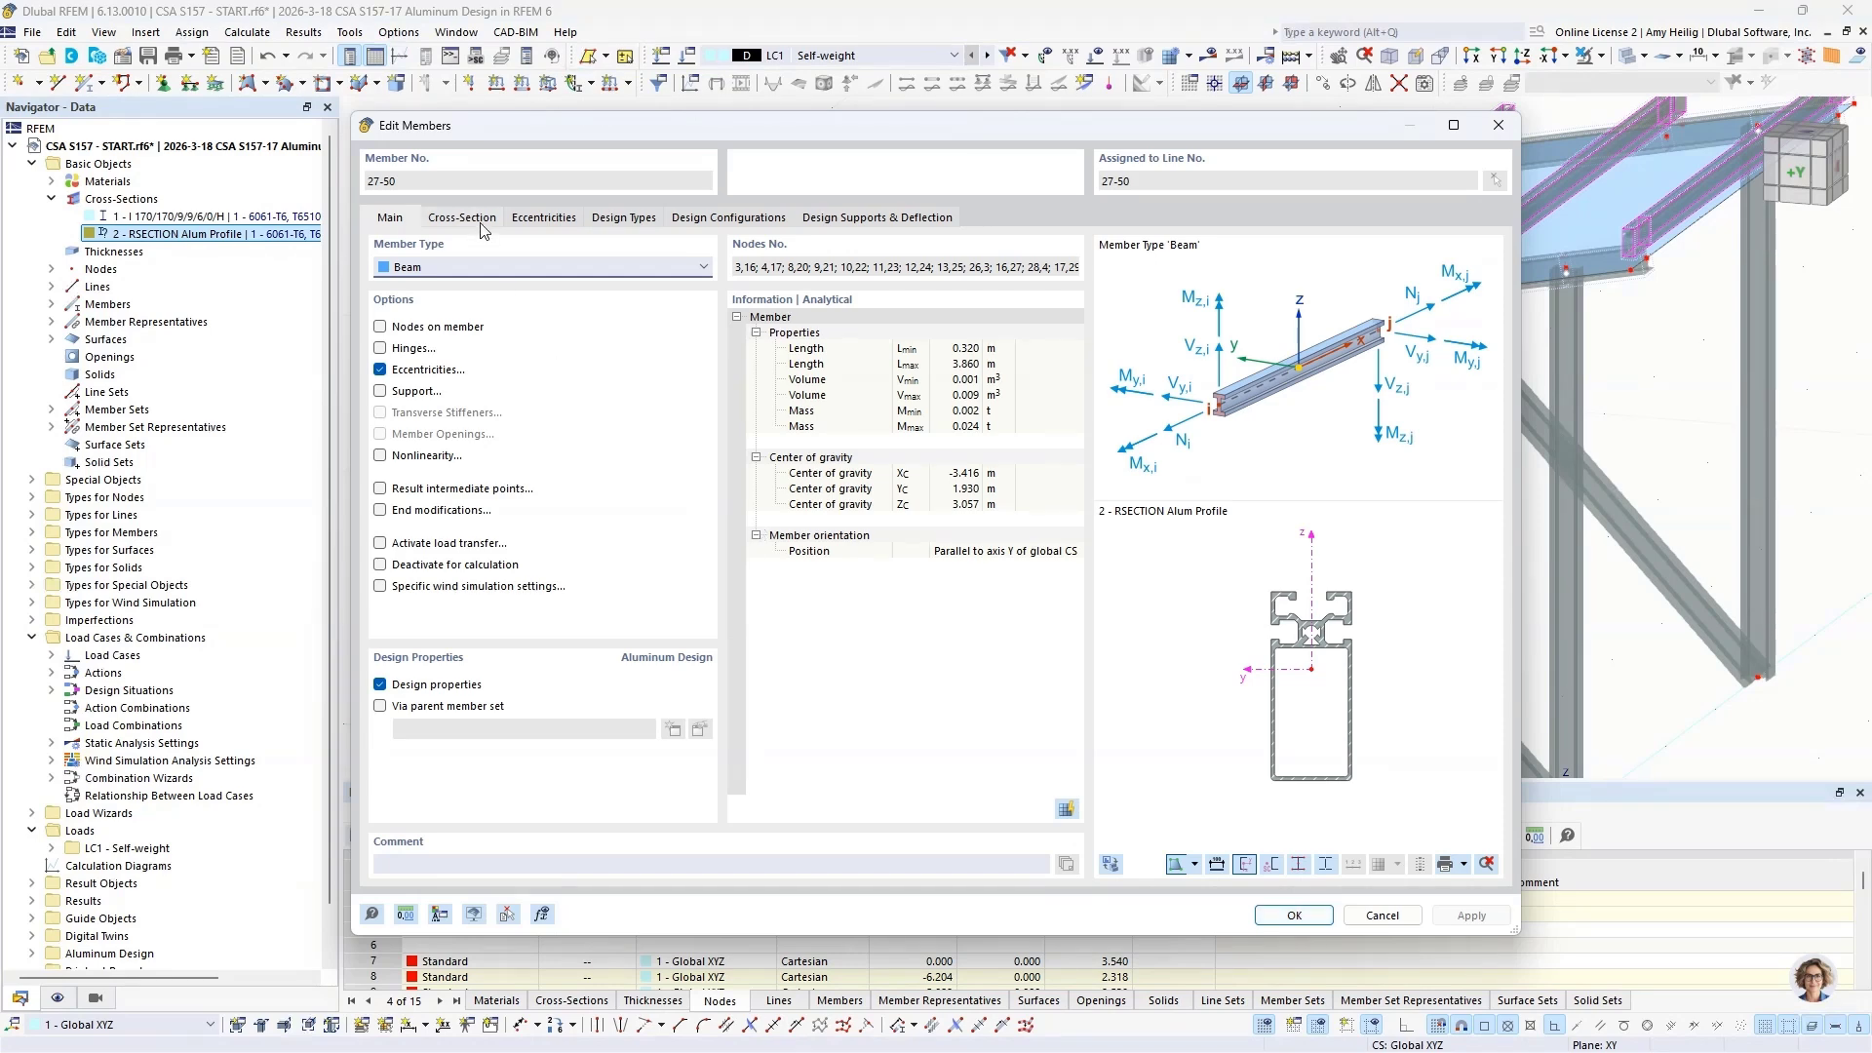
{"action": "left_click", "coordinate": [465, 218]}
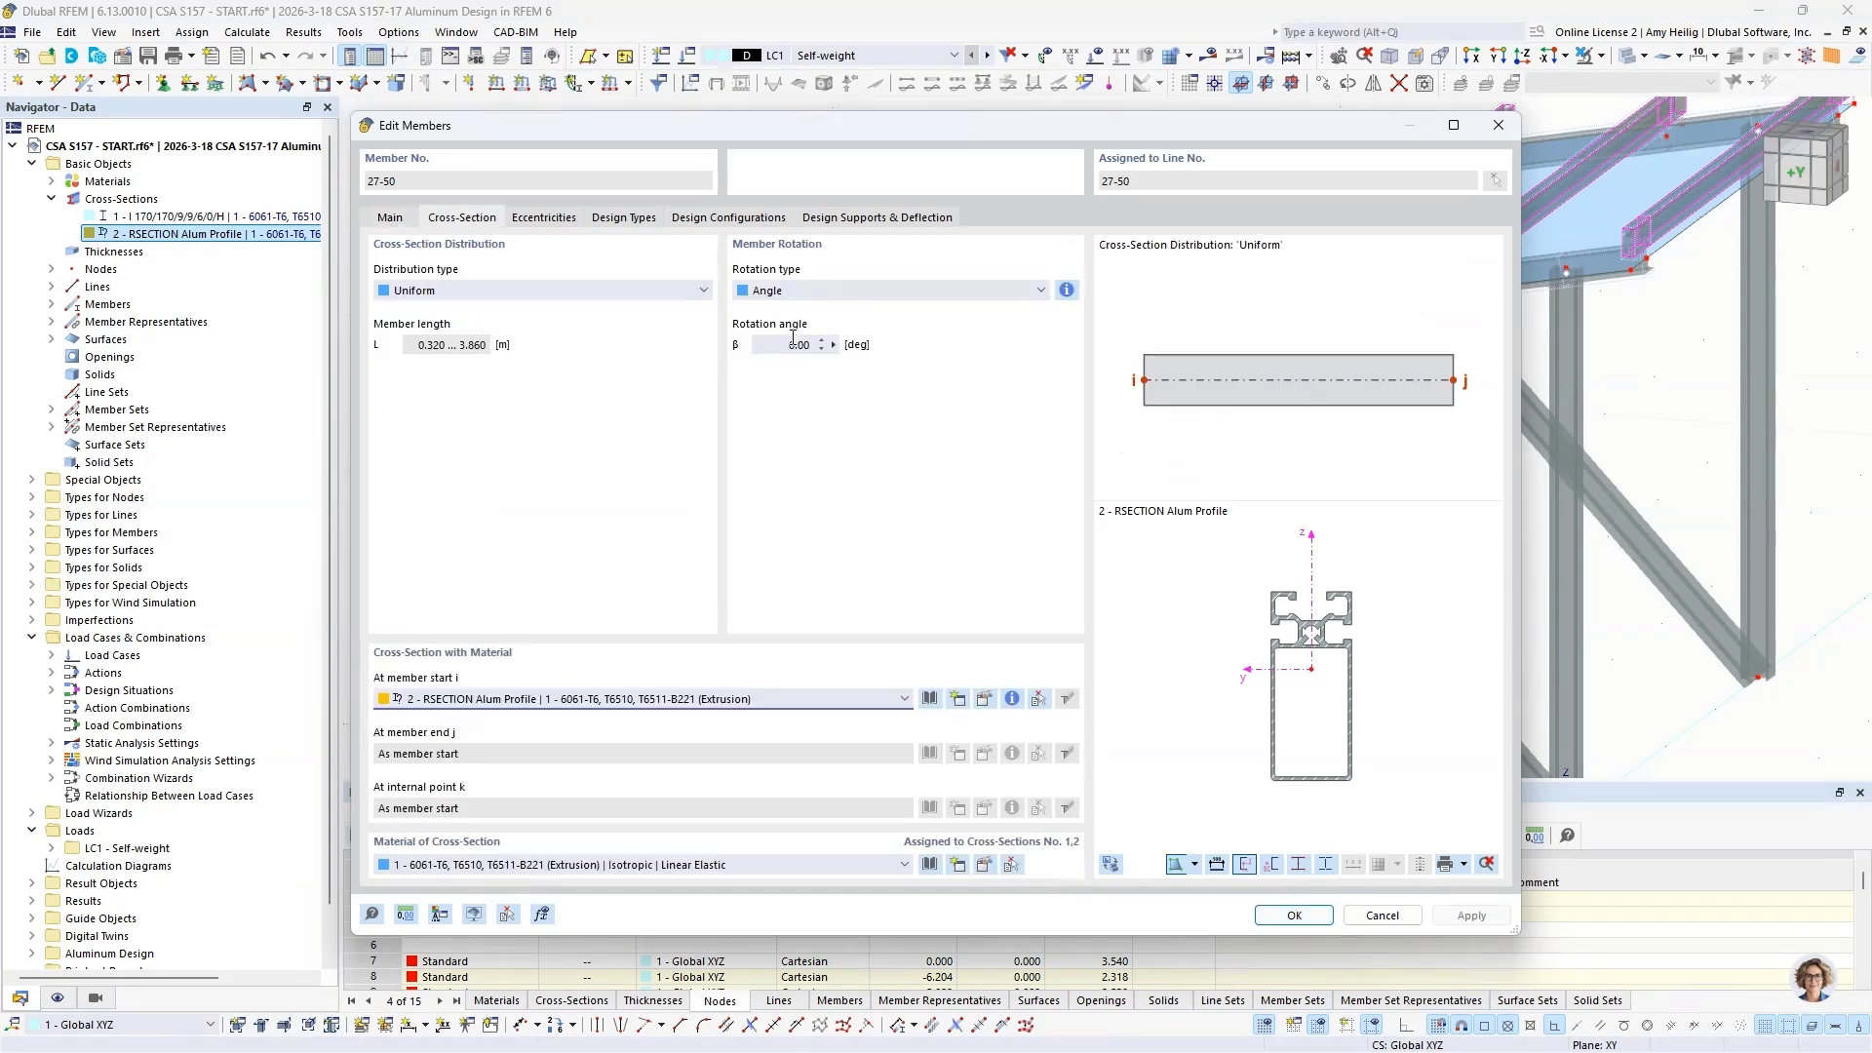
{"action": "left_click_drag", "start_coordinate": [792, 341], "coordinate": [784, 353]}
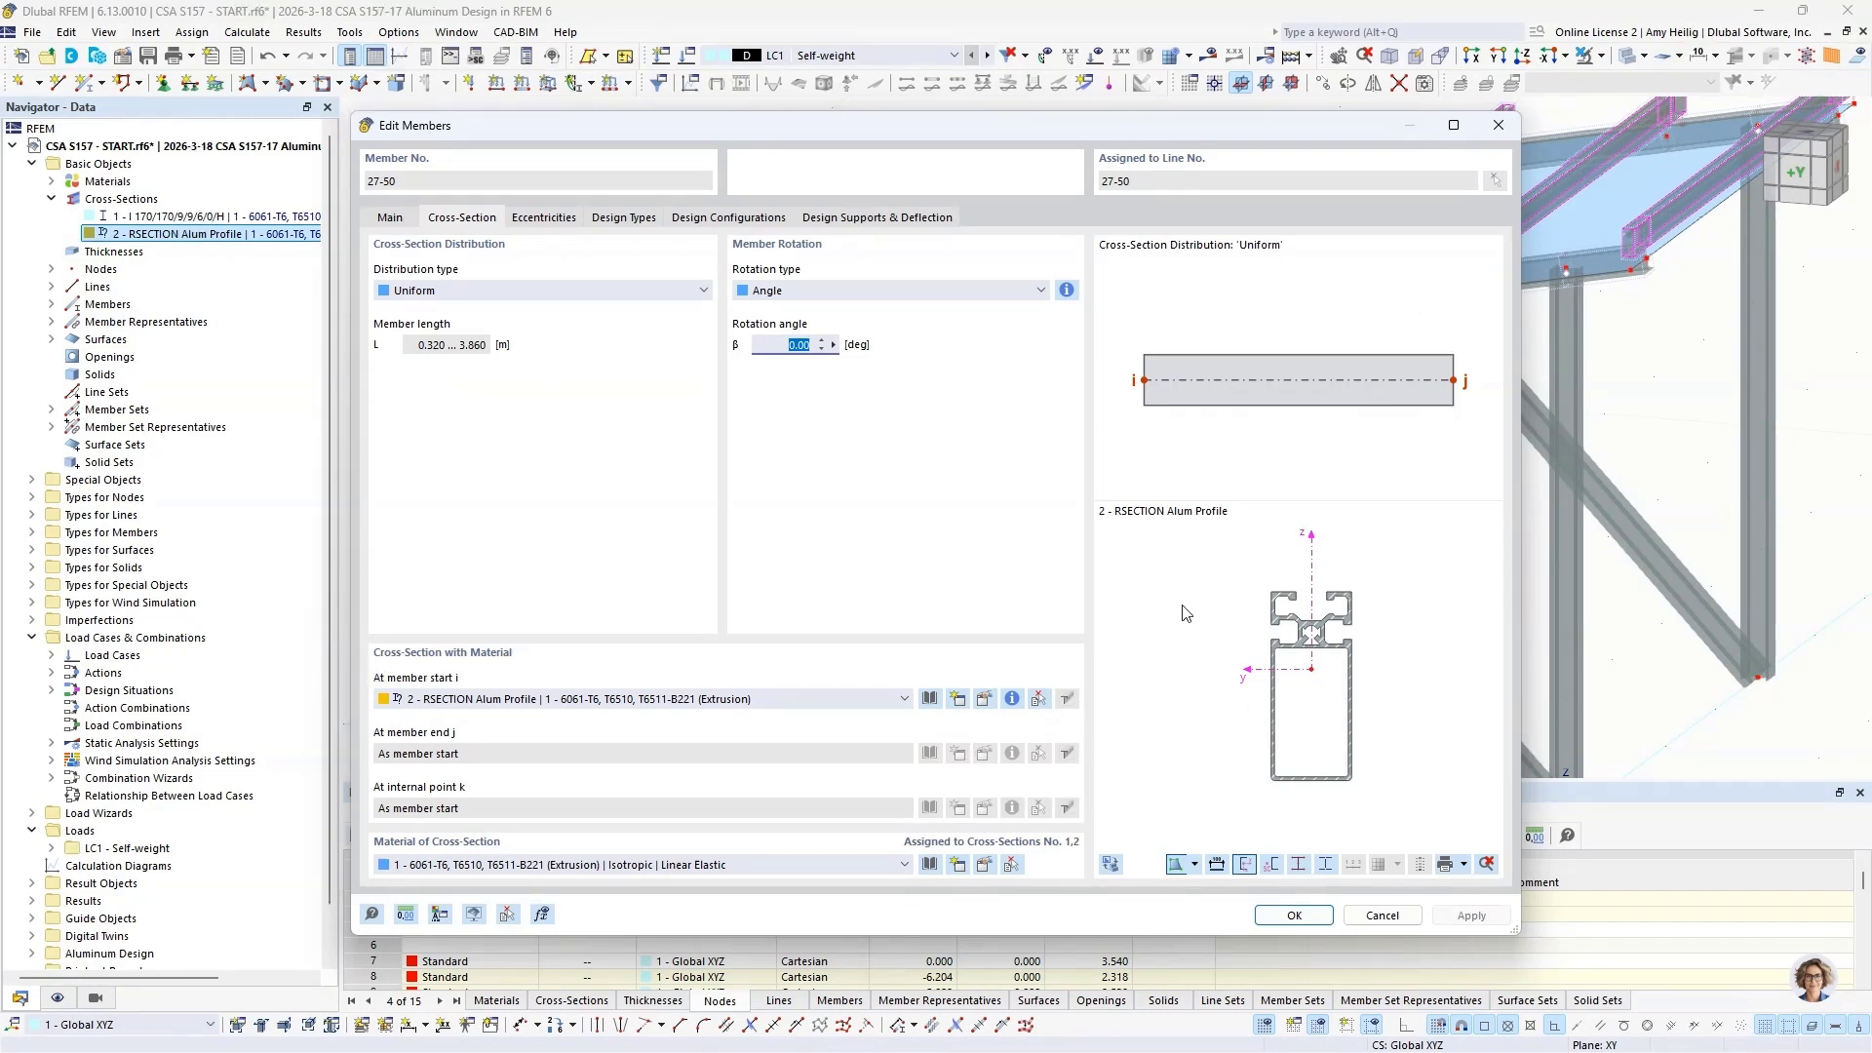
{"action": "left_click", "coordinate": [950, 290]}
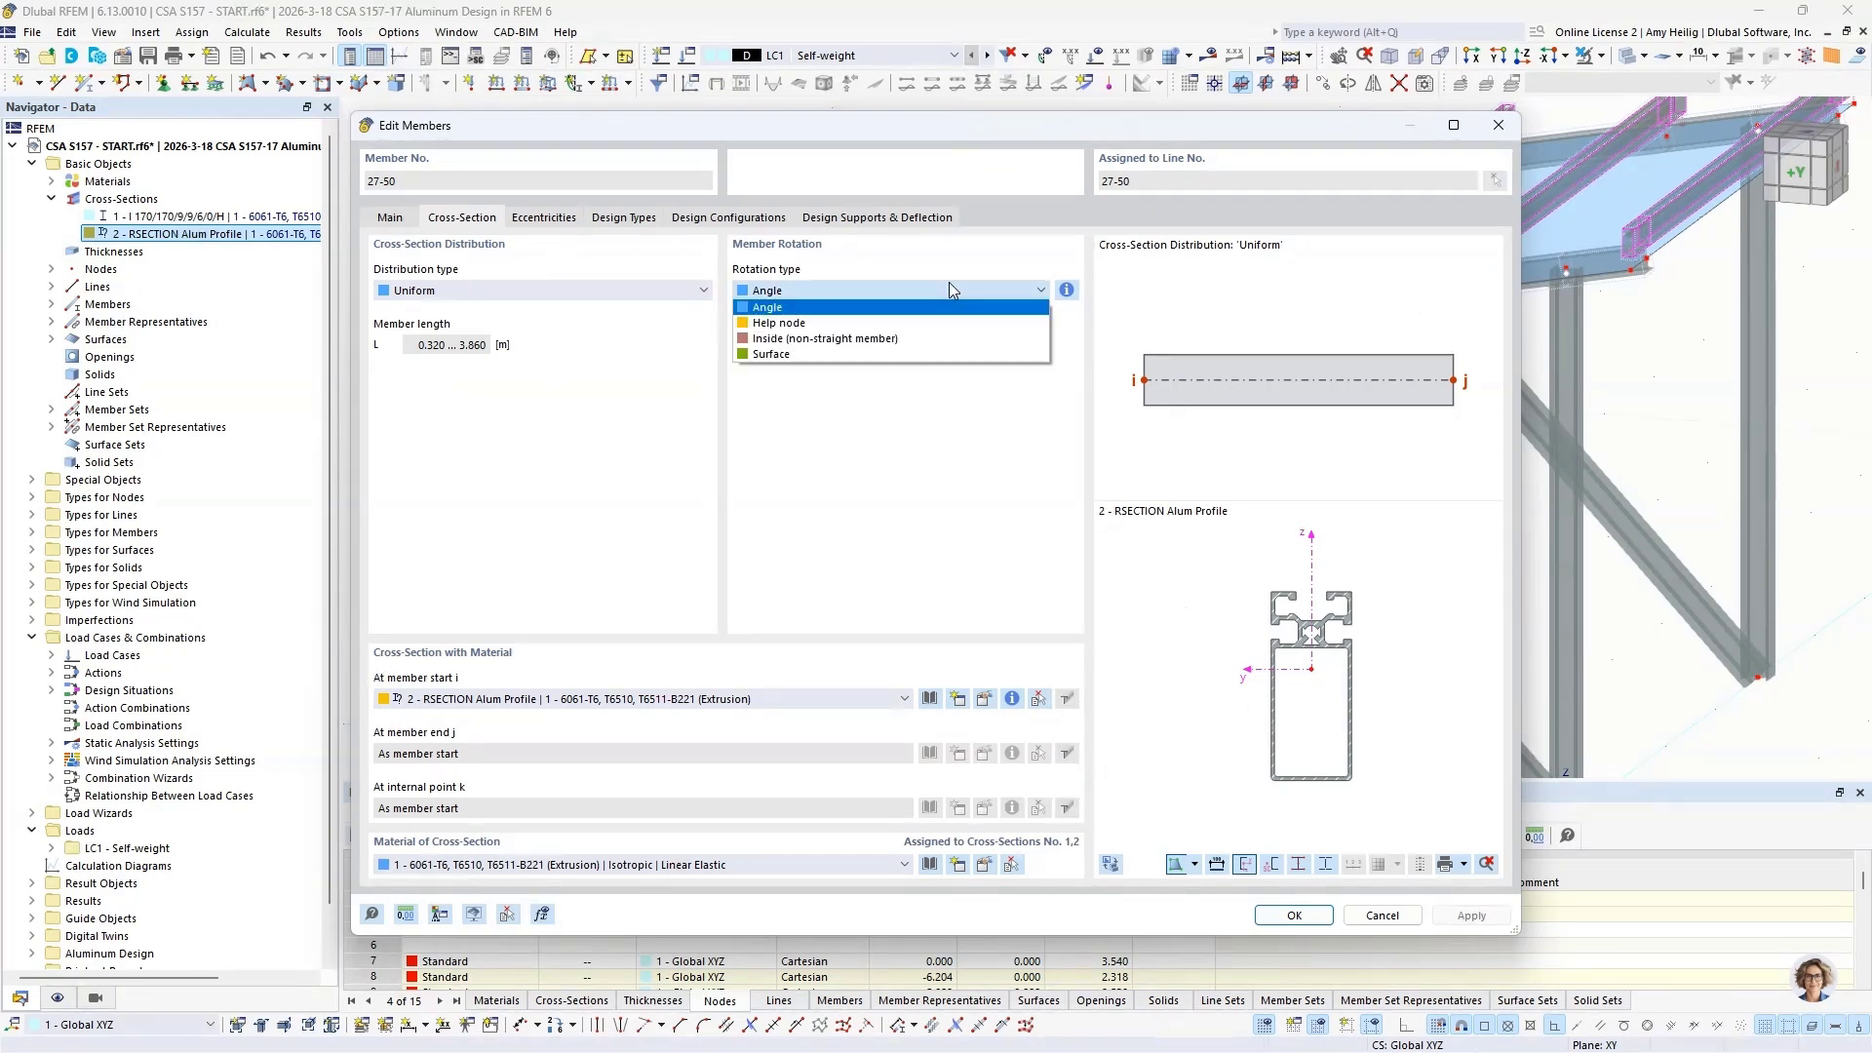
{"action": "left_click", "coordinate": [875, 355]}
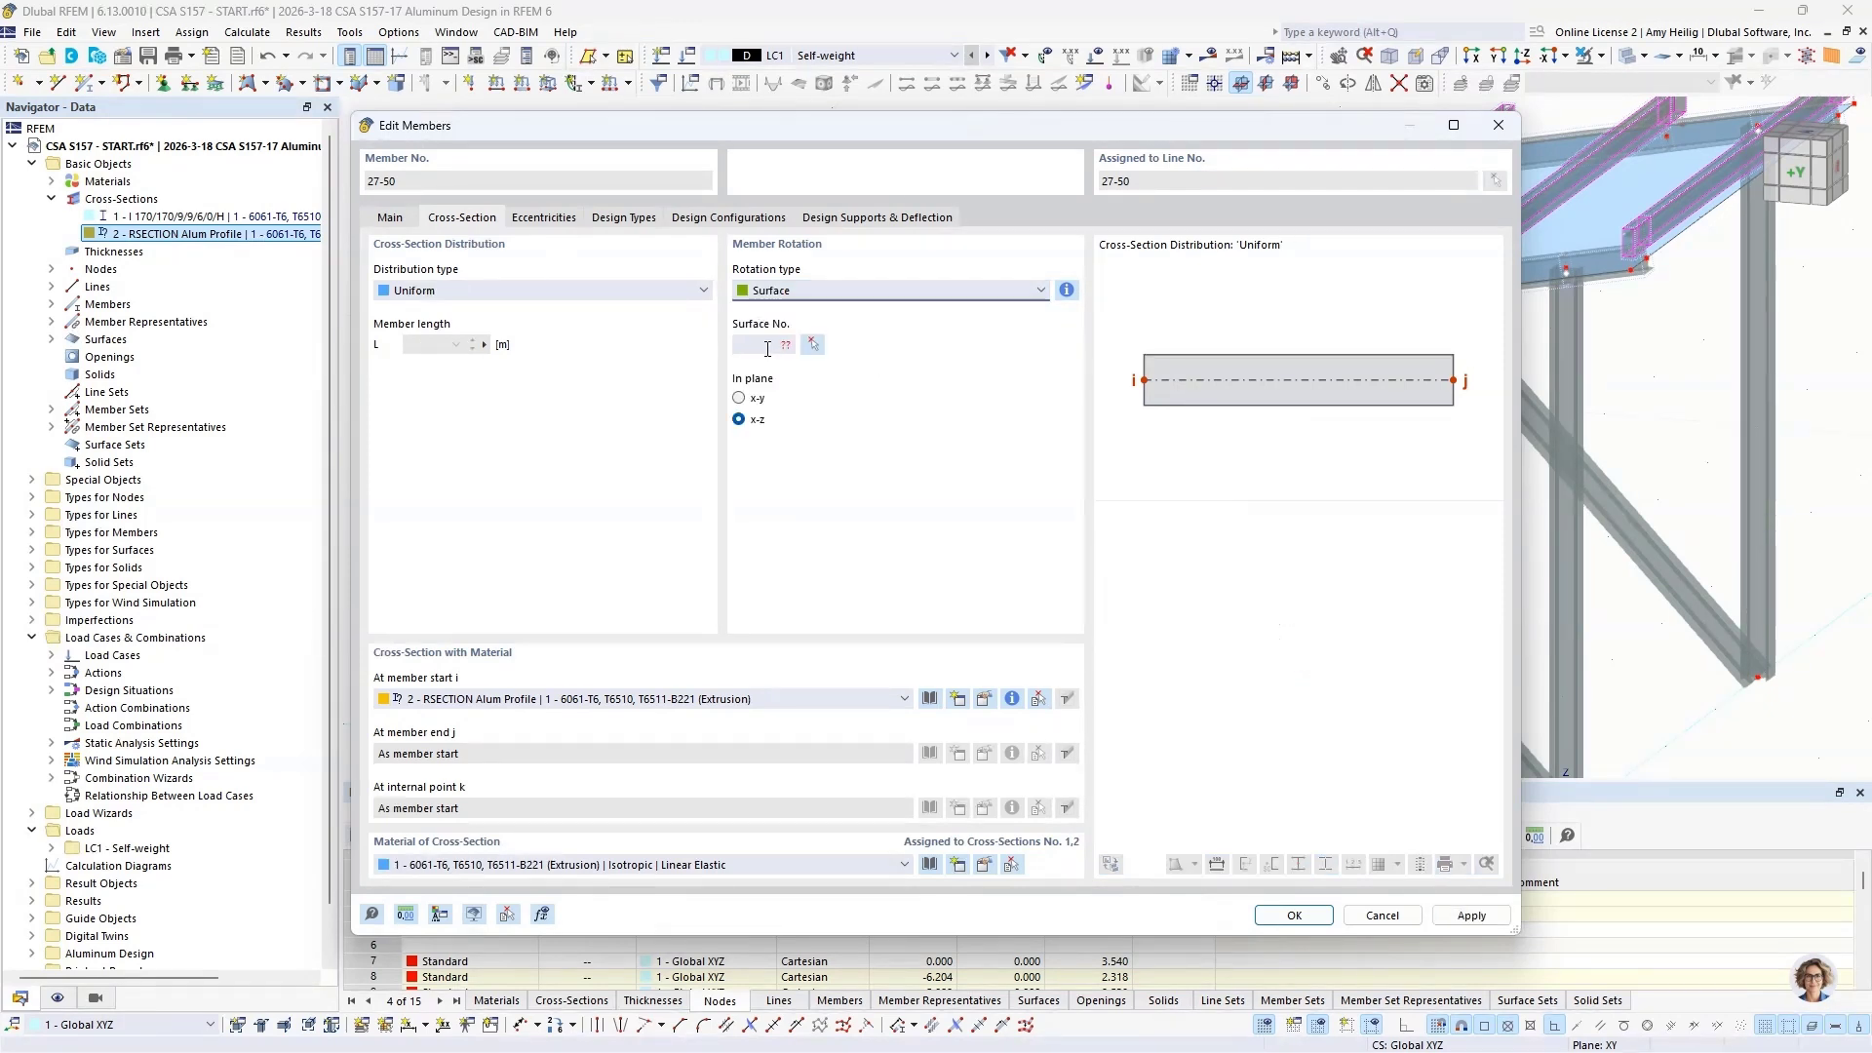
{"action": "left_click", "coordinate": [768, 347]}
{"action": "type", "text": "1"}
{"action": "left_click", "coordinate": [1292, 915]}
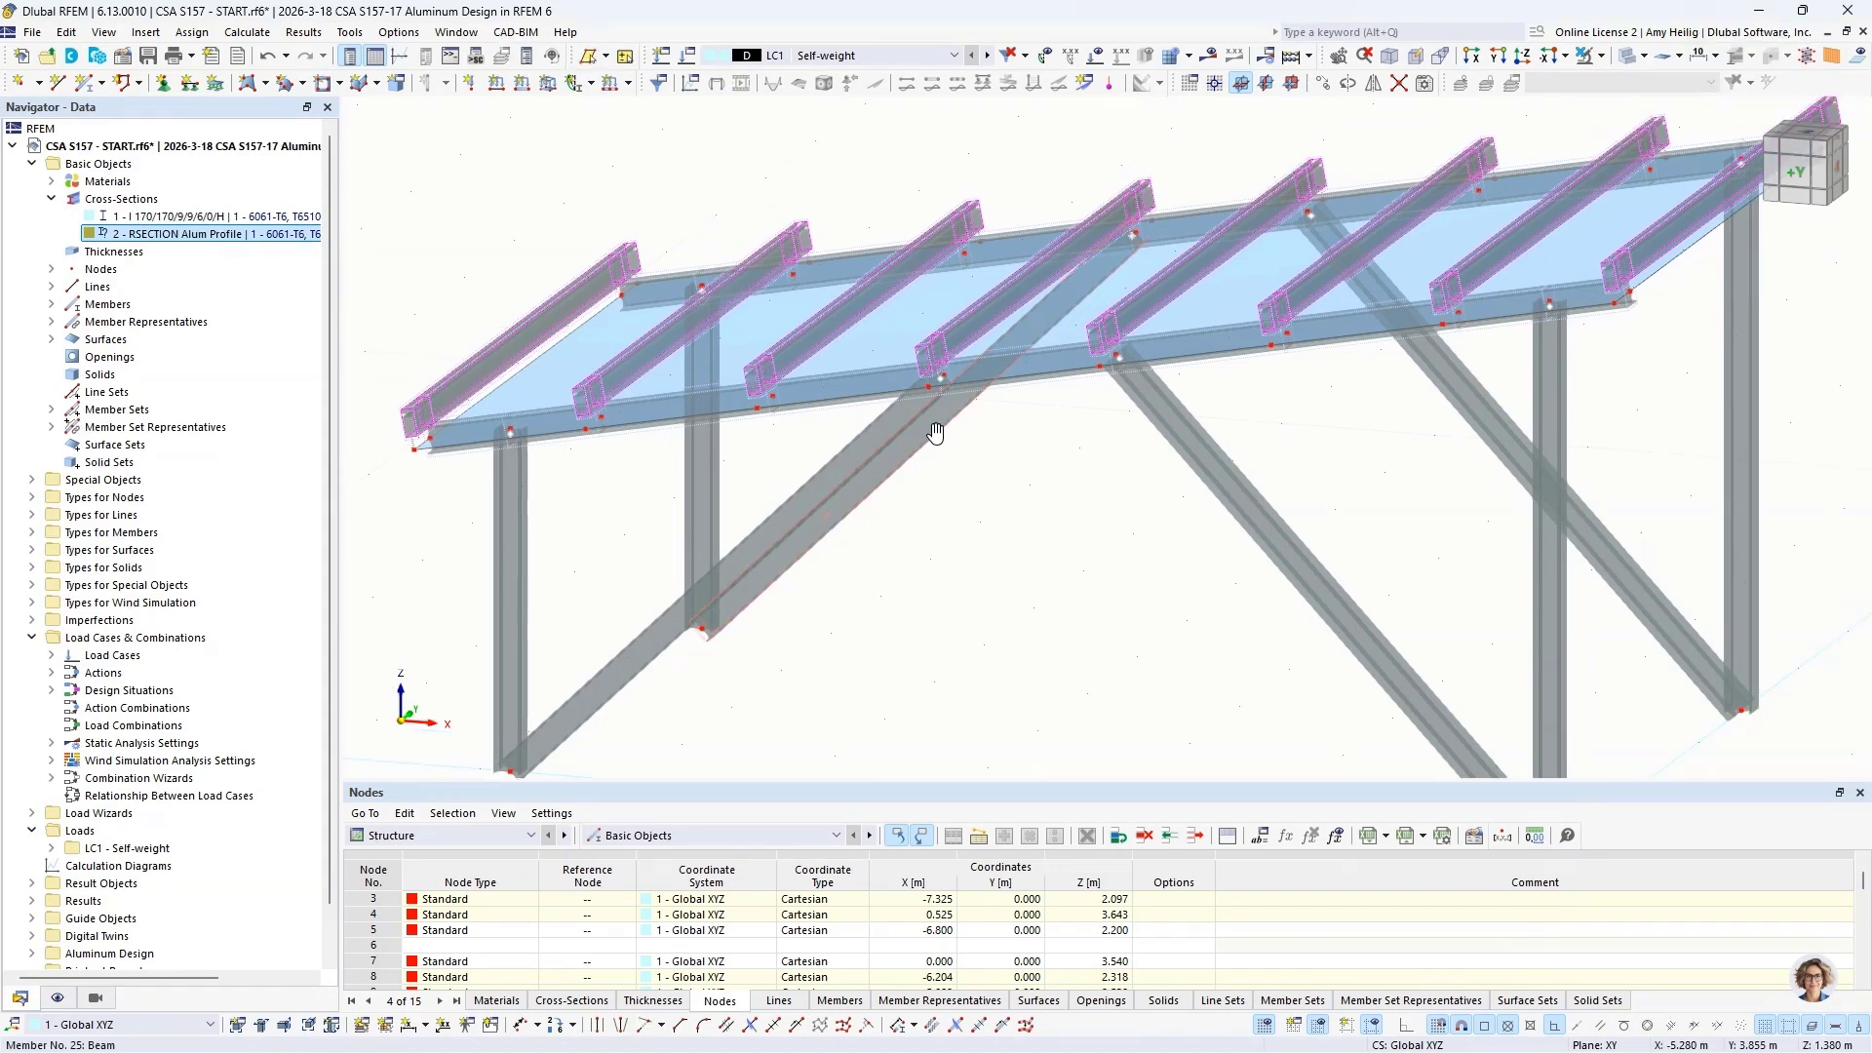
Step: Examine from the side and in 3D how the rotated purlins align with the roof slope, and clear the selection
{"action": "middle_click_drag", "start_coordinate": [936, 433], "coordinate": [978, 453], "text": "ctrl"}
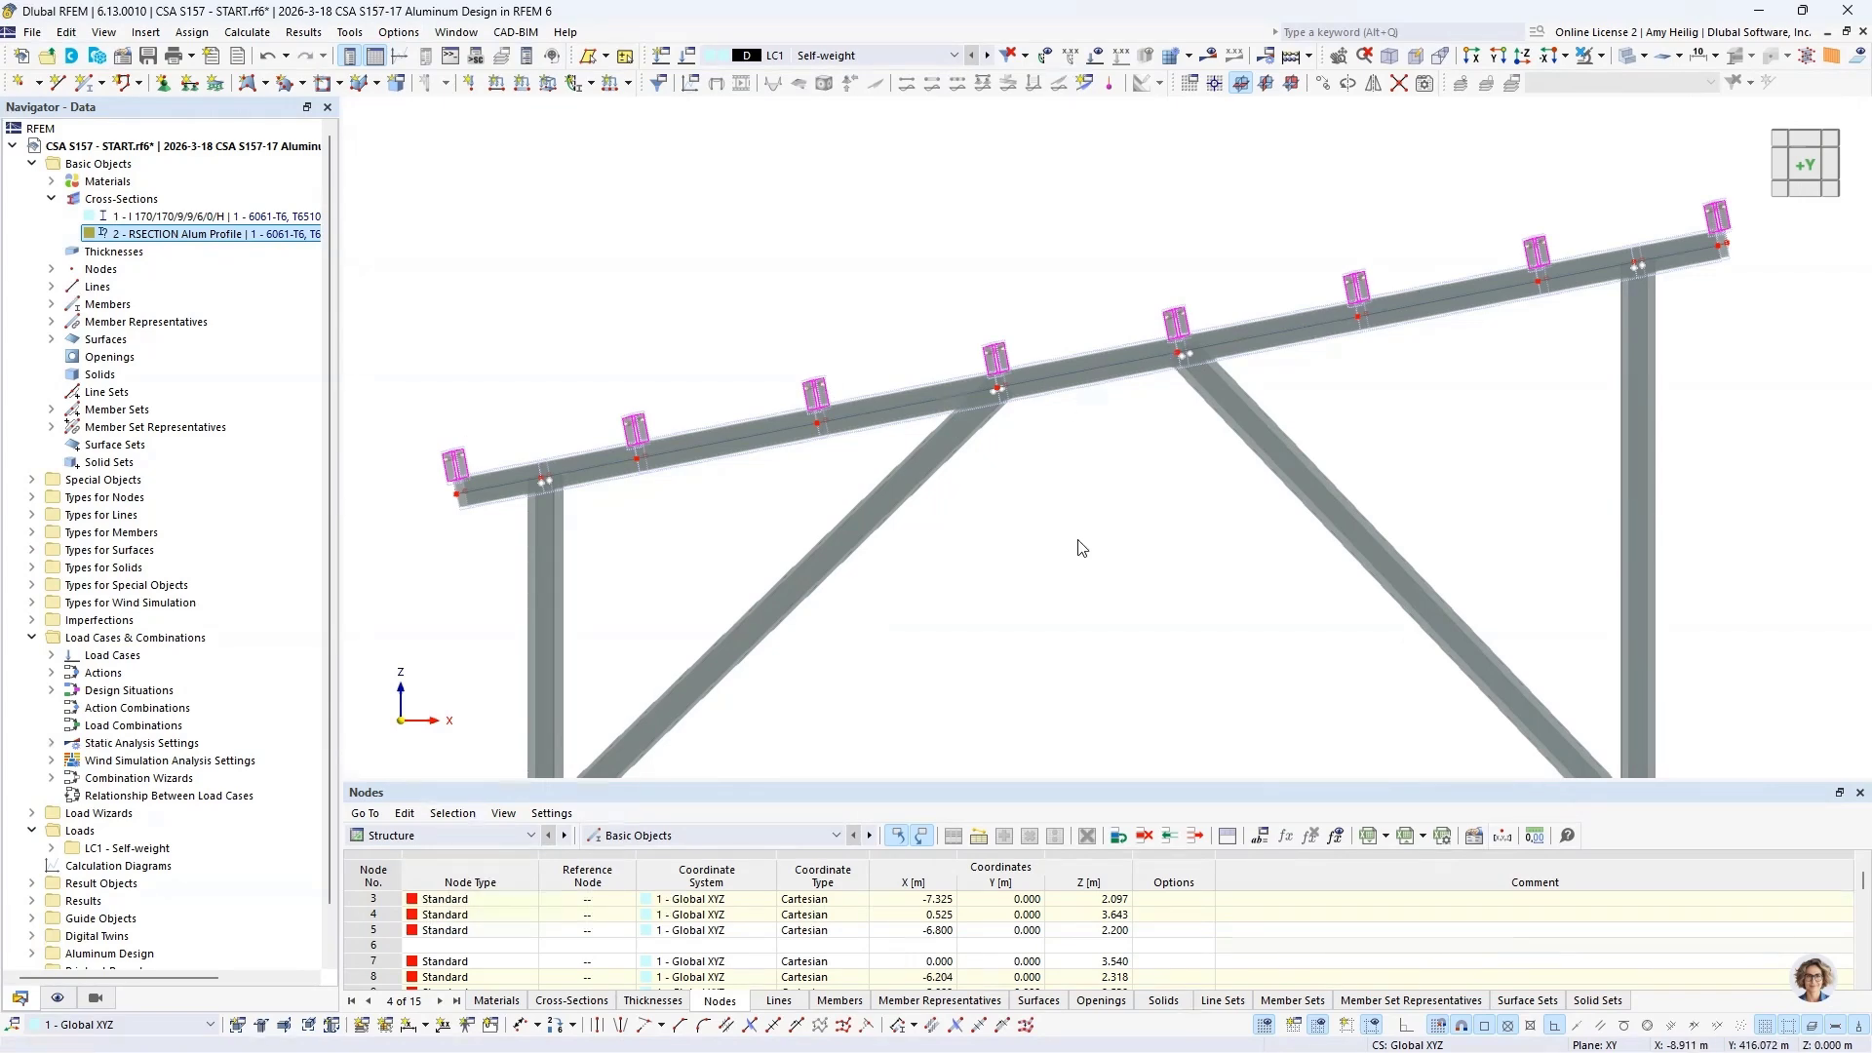
{"action": "scroll", "coordinate": [1076, 543], "scroll_direction": "down", "scroll_amount": 3}
{"action": "middle_click_drag", "start_coordinate": [1082, 484], "coordinate": [996, 544], "text": "ctrl"}
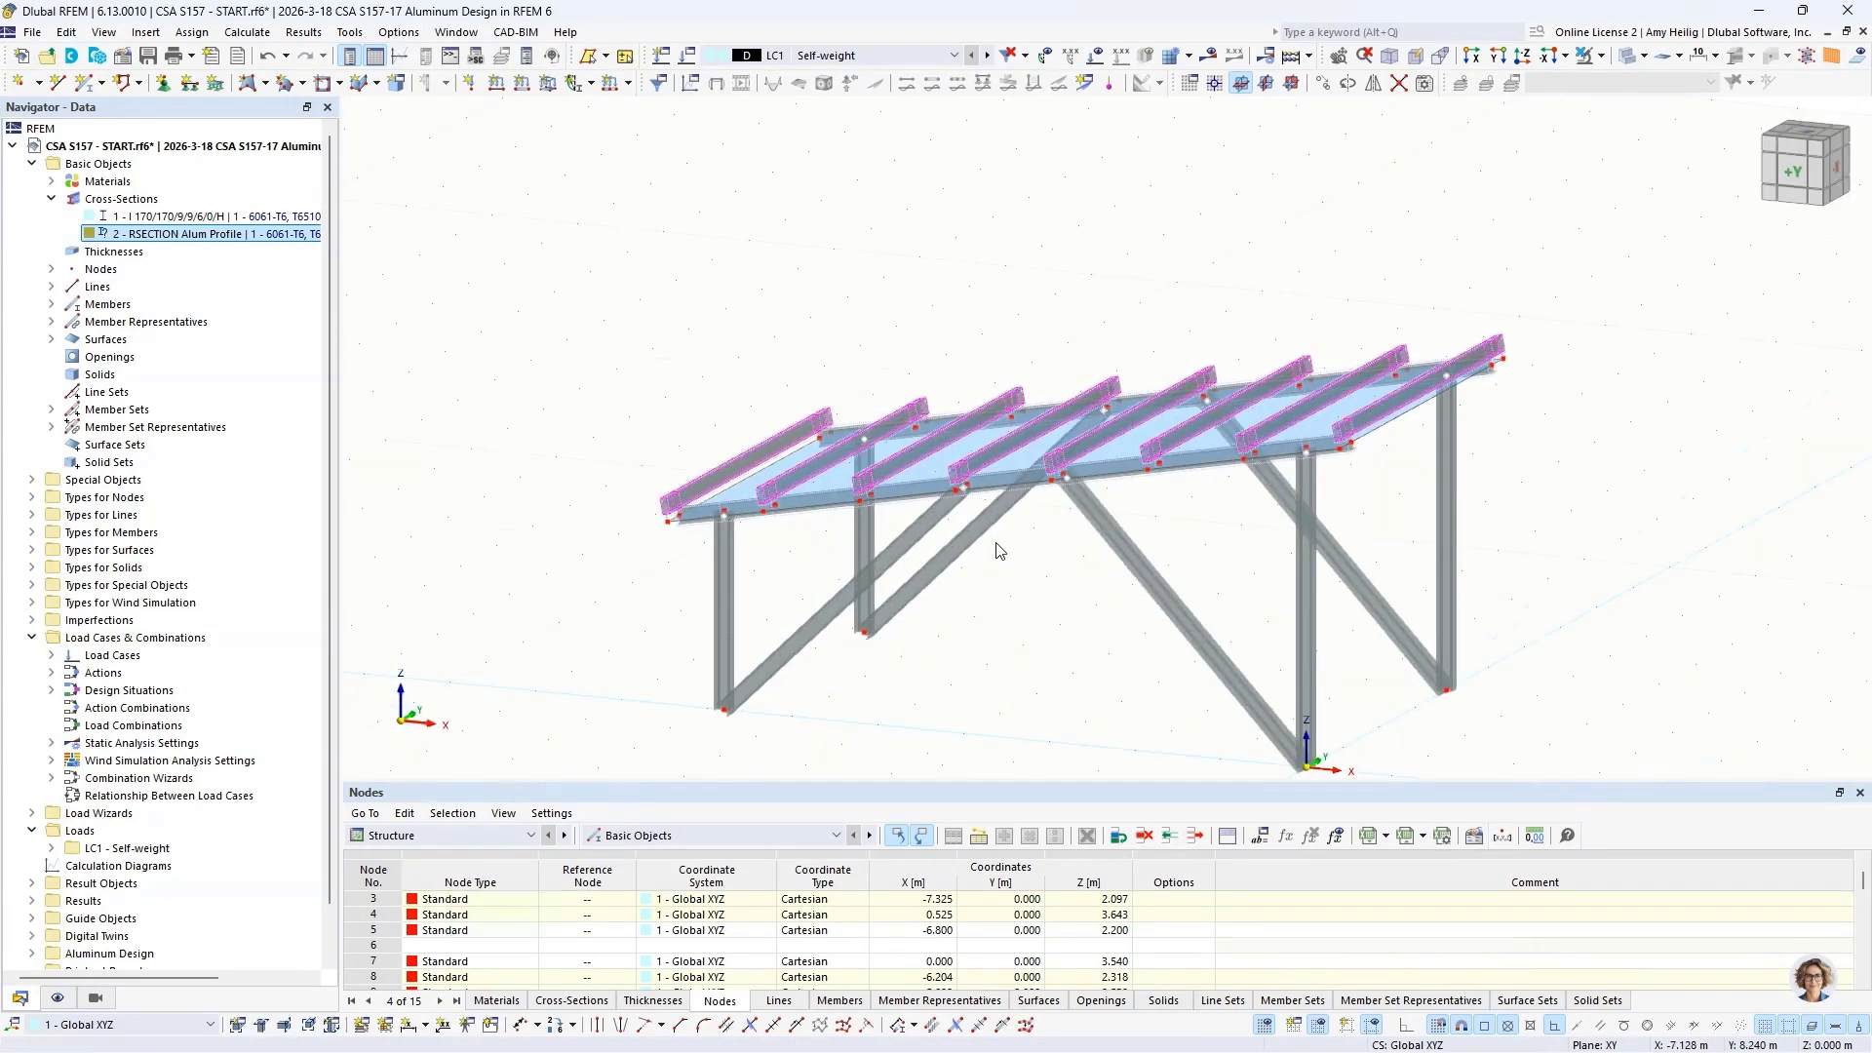
{"action": "left_click", "coordinate": [990, 639]}
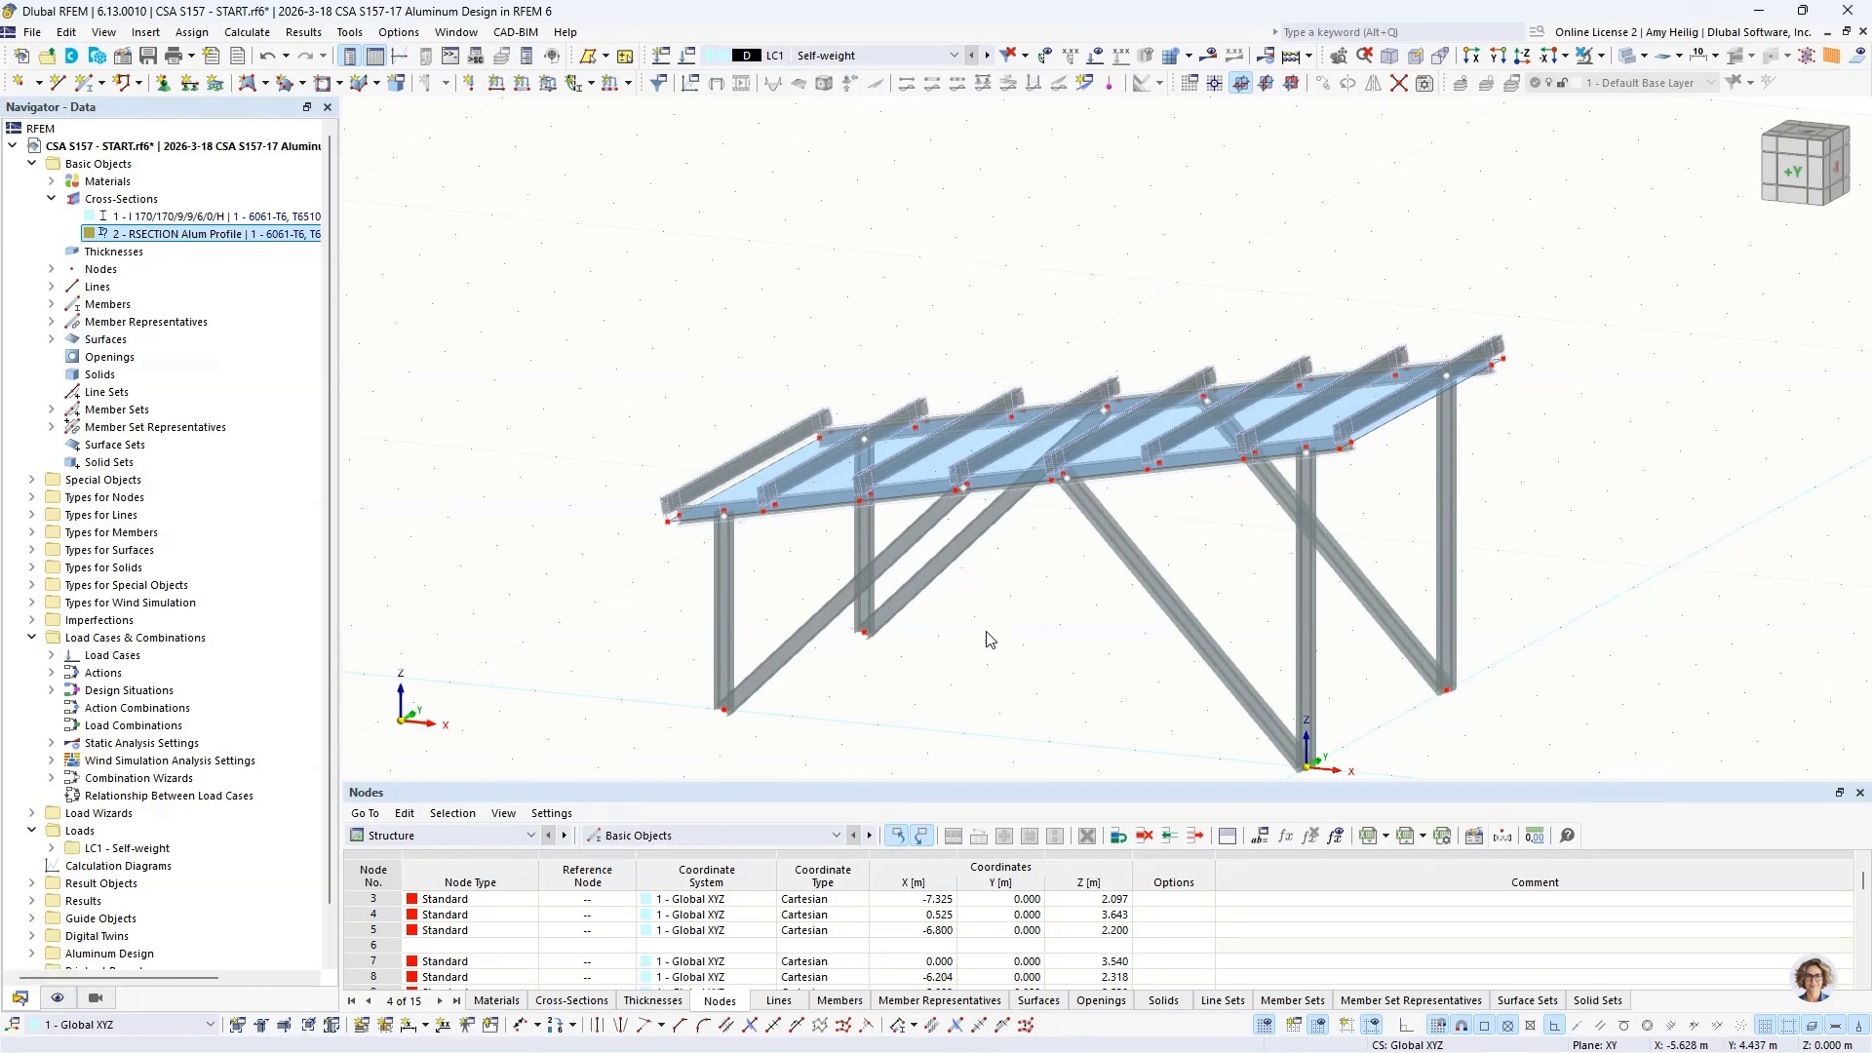
Step: Assign the Hinged nodal support to the base nodes of all four columns and end the assignment
{"action": "middle_click_drag", "start_coordinate": [990, 639], "coordinate": [970, 506]}
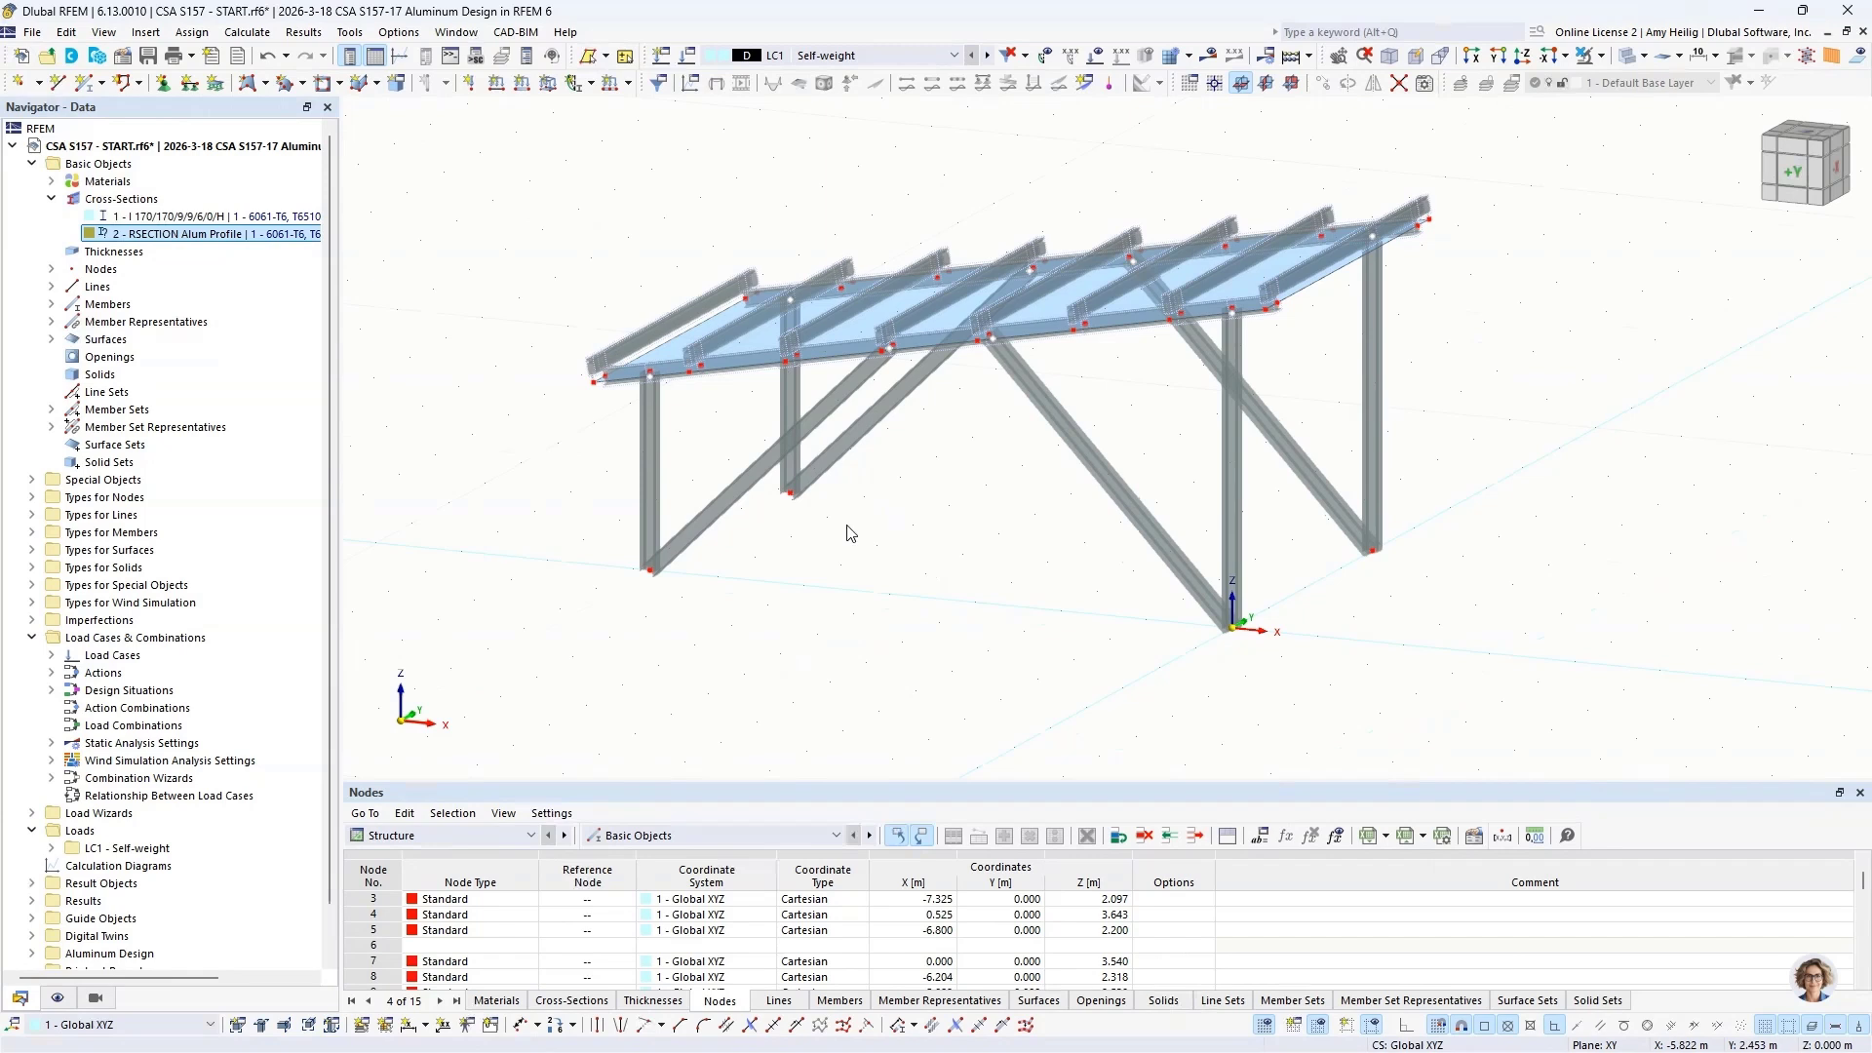
{"action": "left_click", "coordinate": [163, 84]}
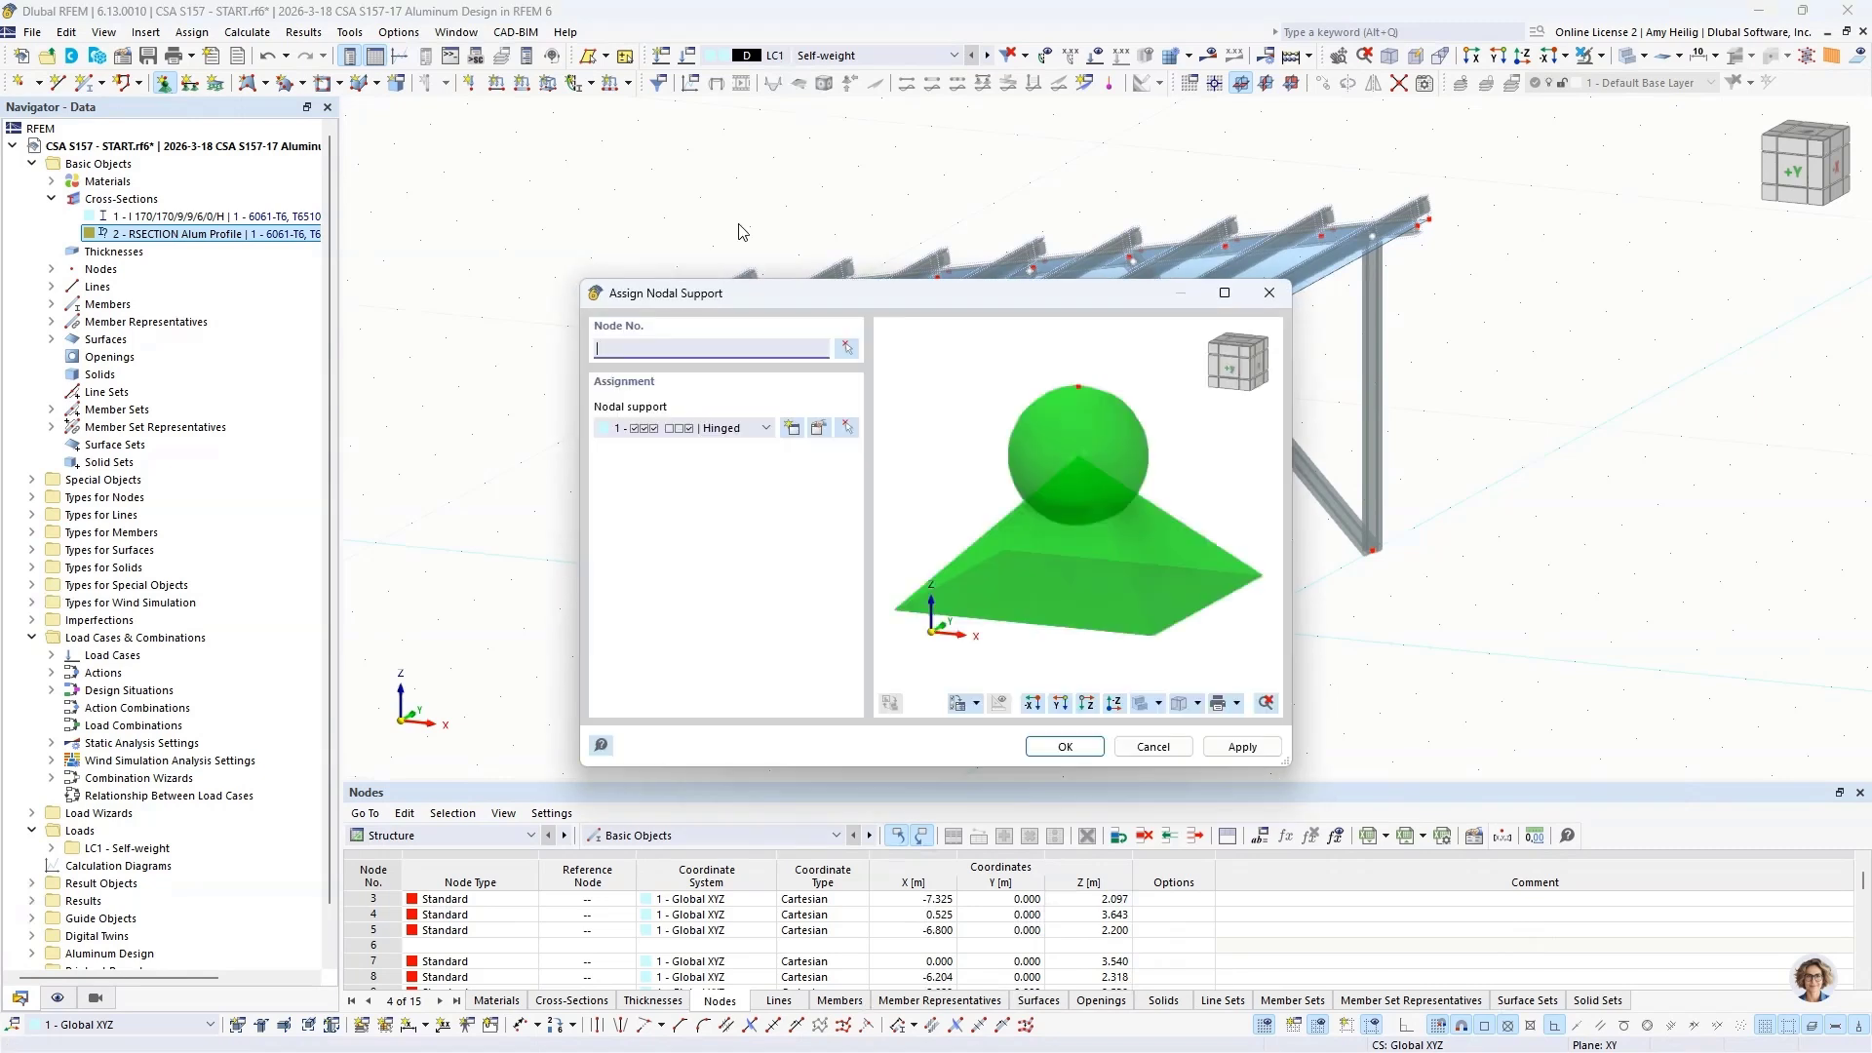
{"action": "left_click", "coordinate": [700, 429]}
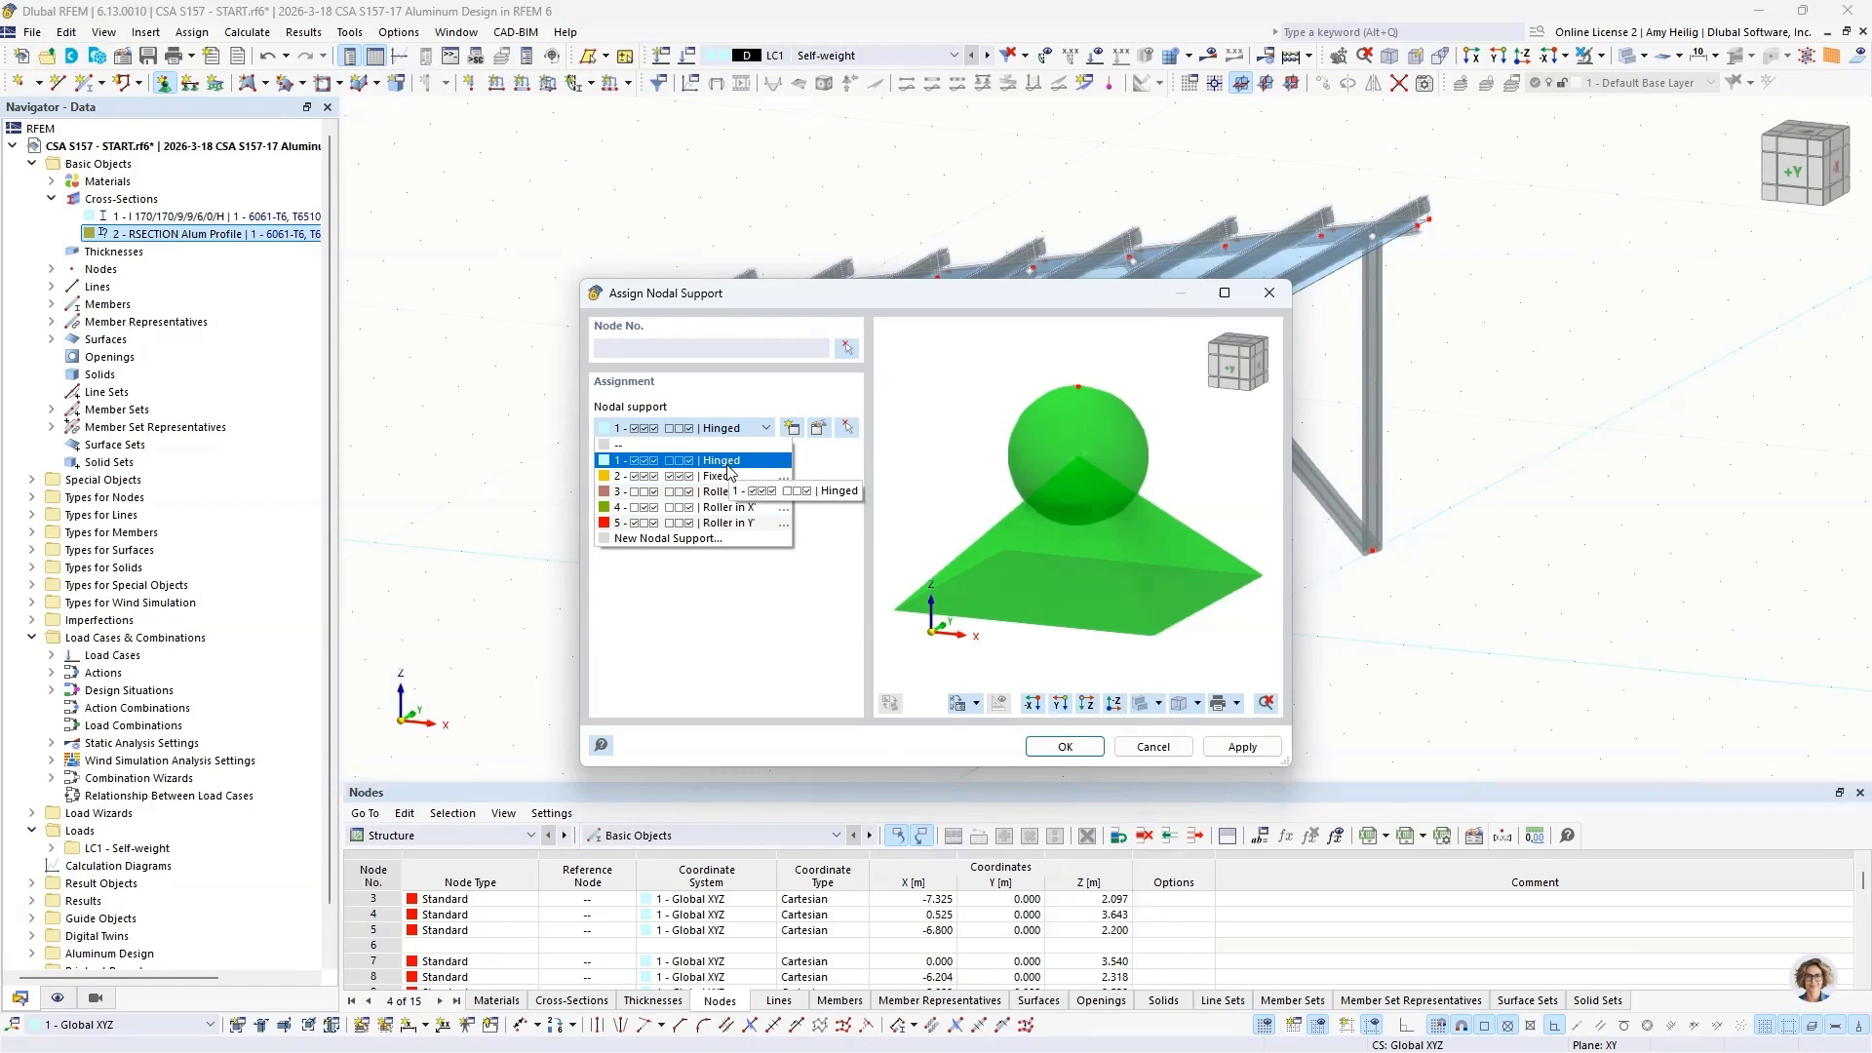
{"action": "left_click", "coordinate": [823, 472]}
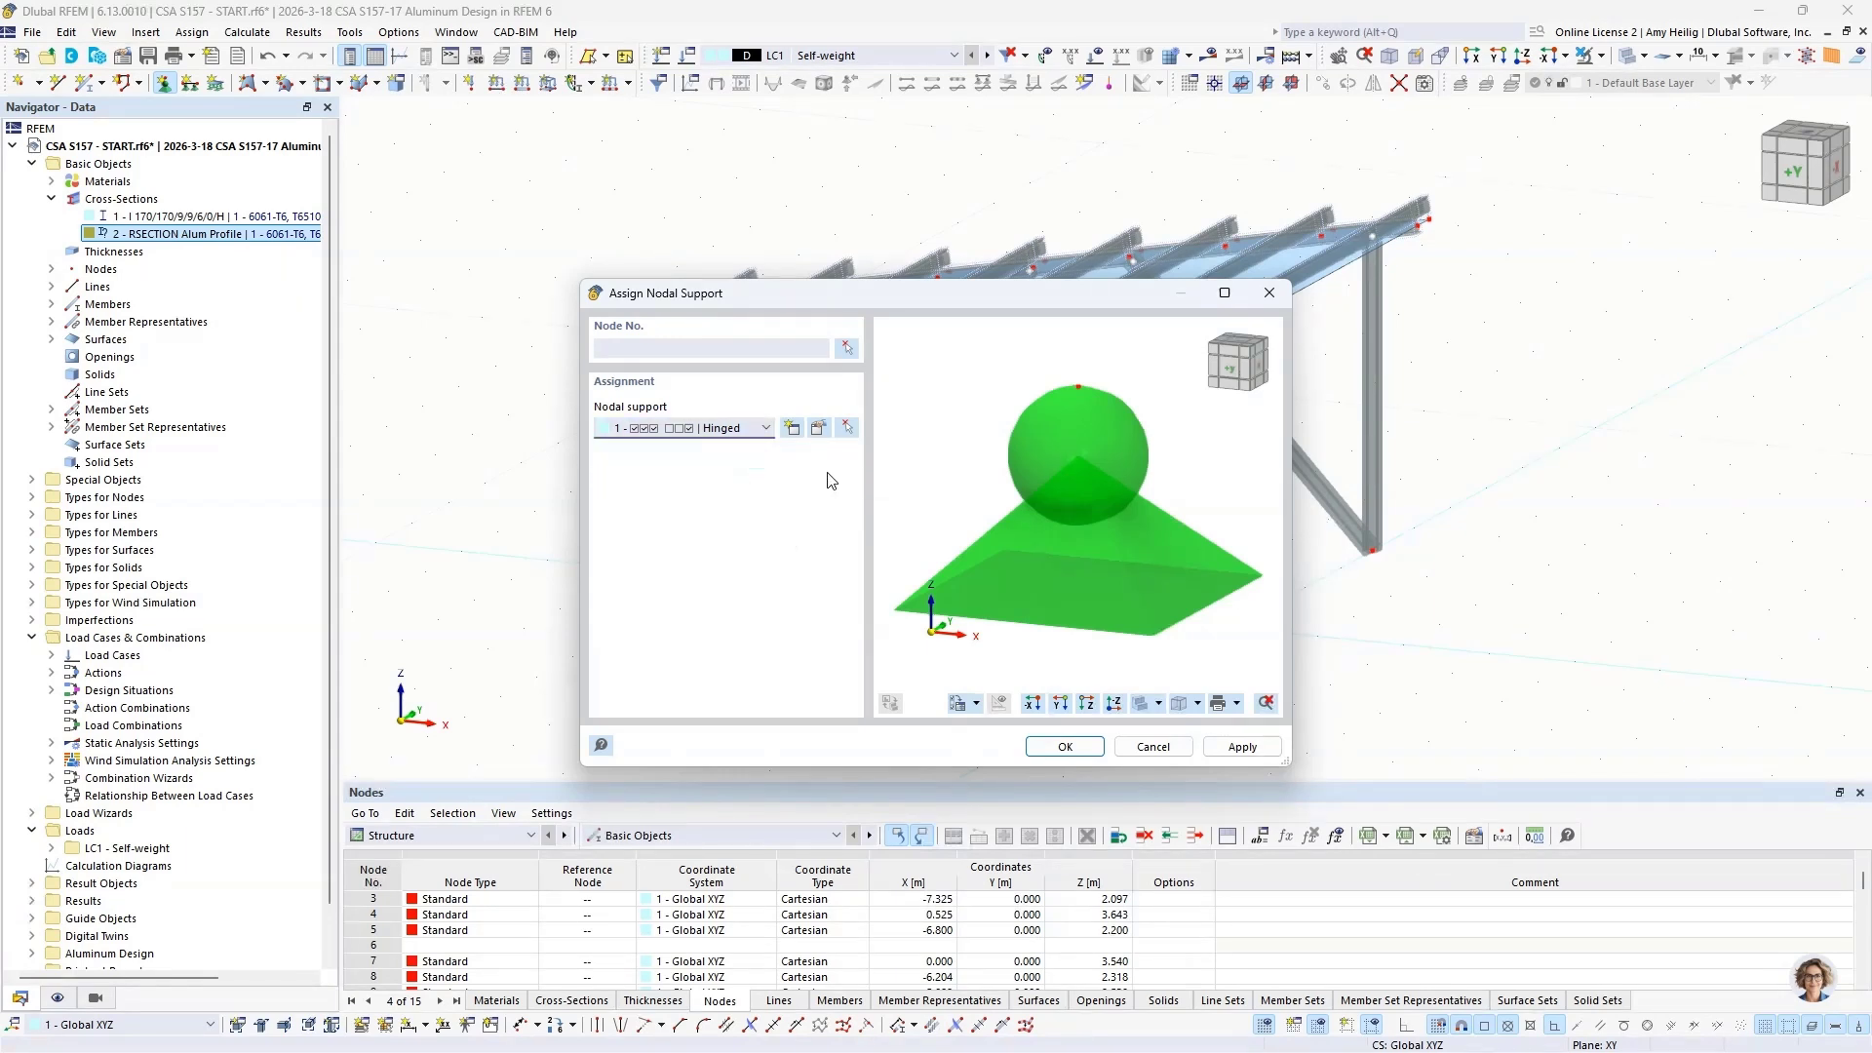
{"action": "left_click", "coordinate": [1063, 747]}
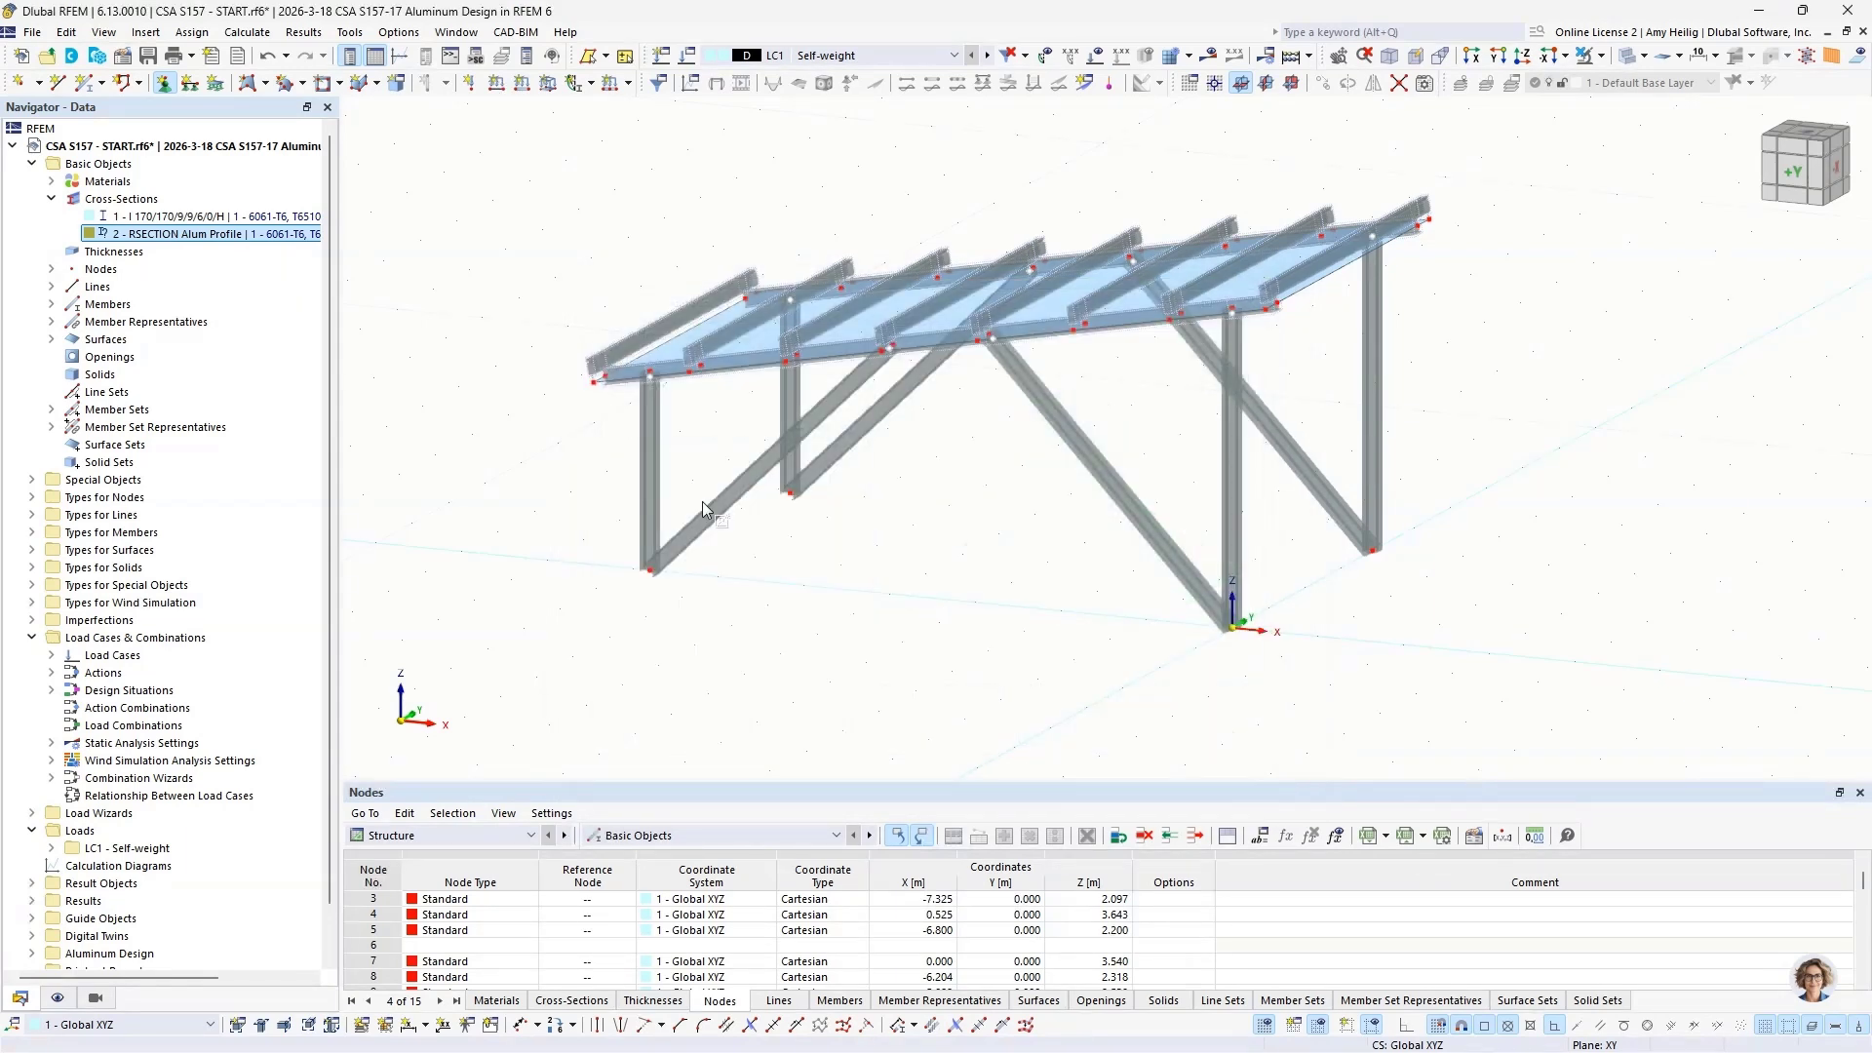
{"action": "left_click_drag", "start_coordinate": [585, 444], "coordinate": [1515, 682]}
{"action": "key", "text": "Escape"}
{"action": "middle_click_drag", "start_coordinate": [1016, 491], "coordinate": [980, 514], "text": "ctrl"}
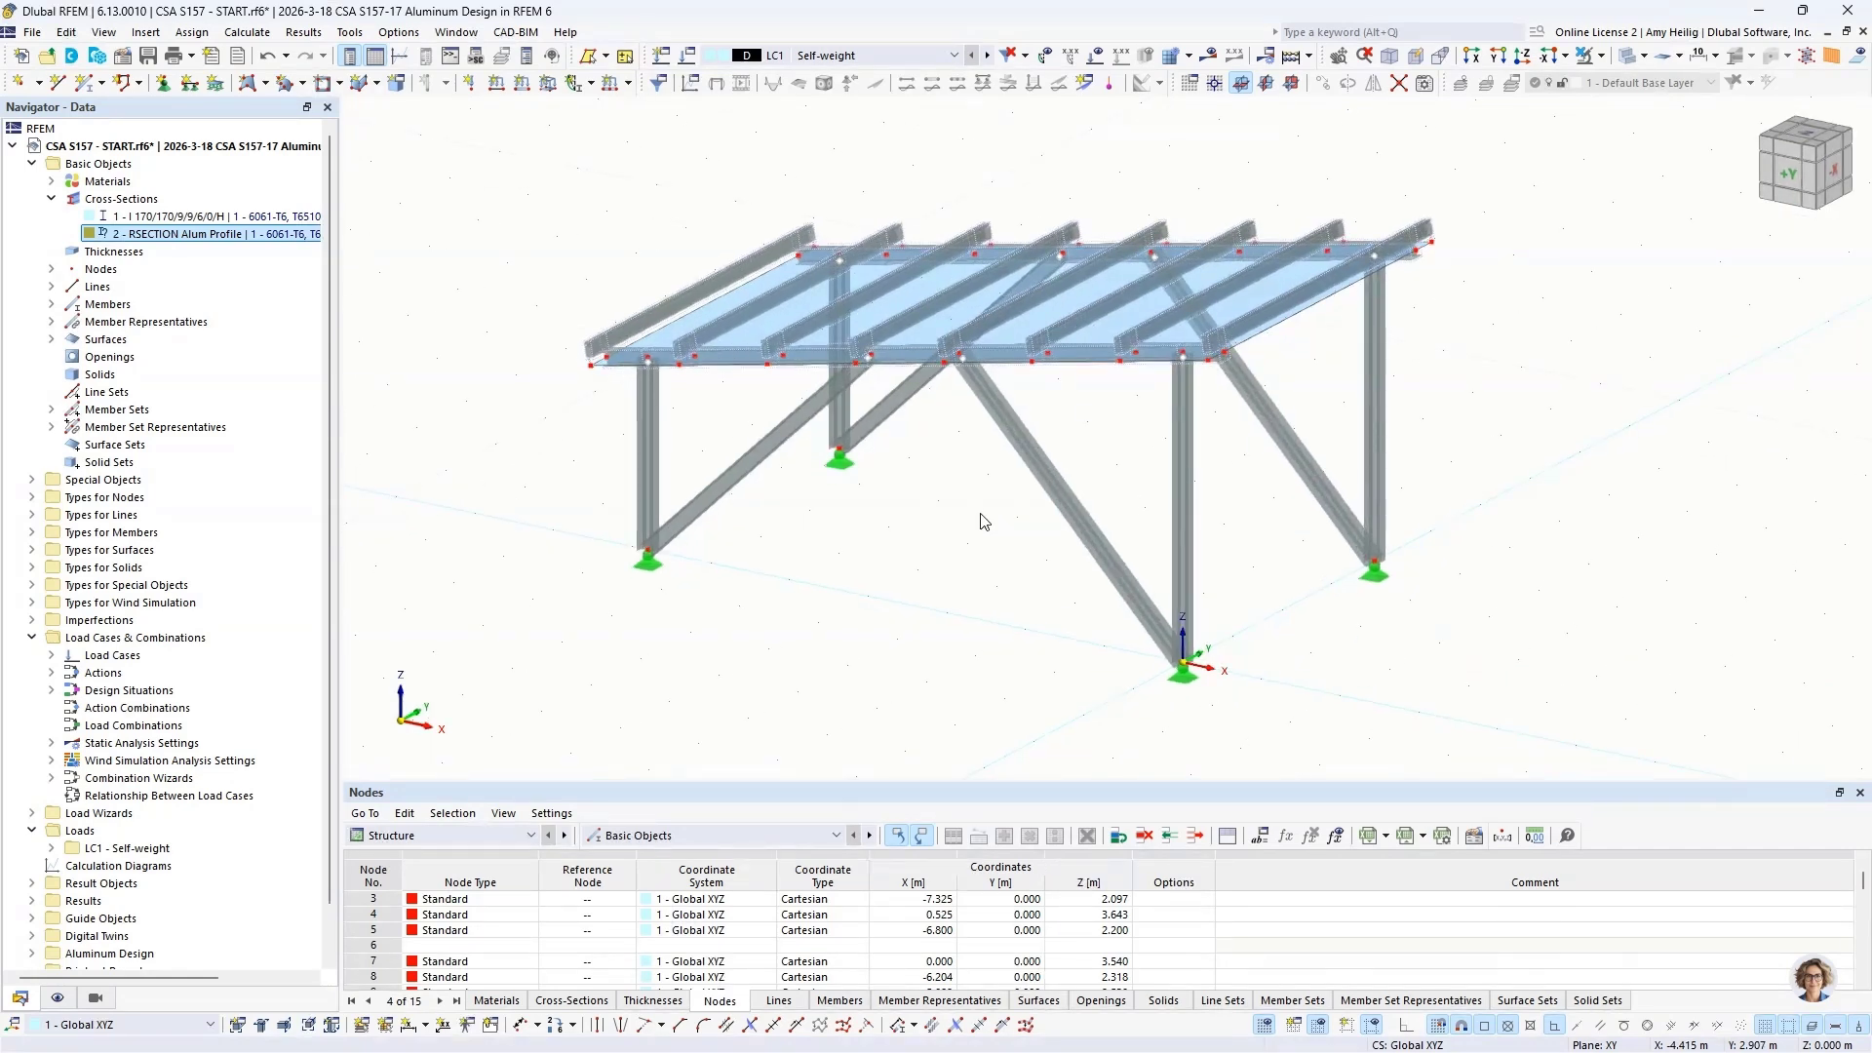
Step: Switch to the PowerPoint slide show and advance to the slide on design of members for shear with stiffeners
{"action": "key", "text": "super+Tab"}
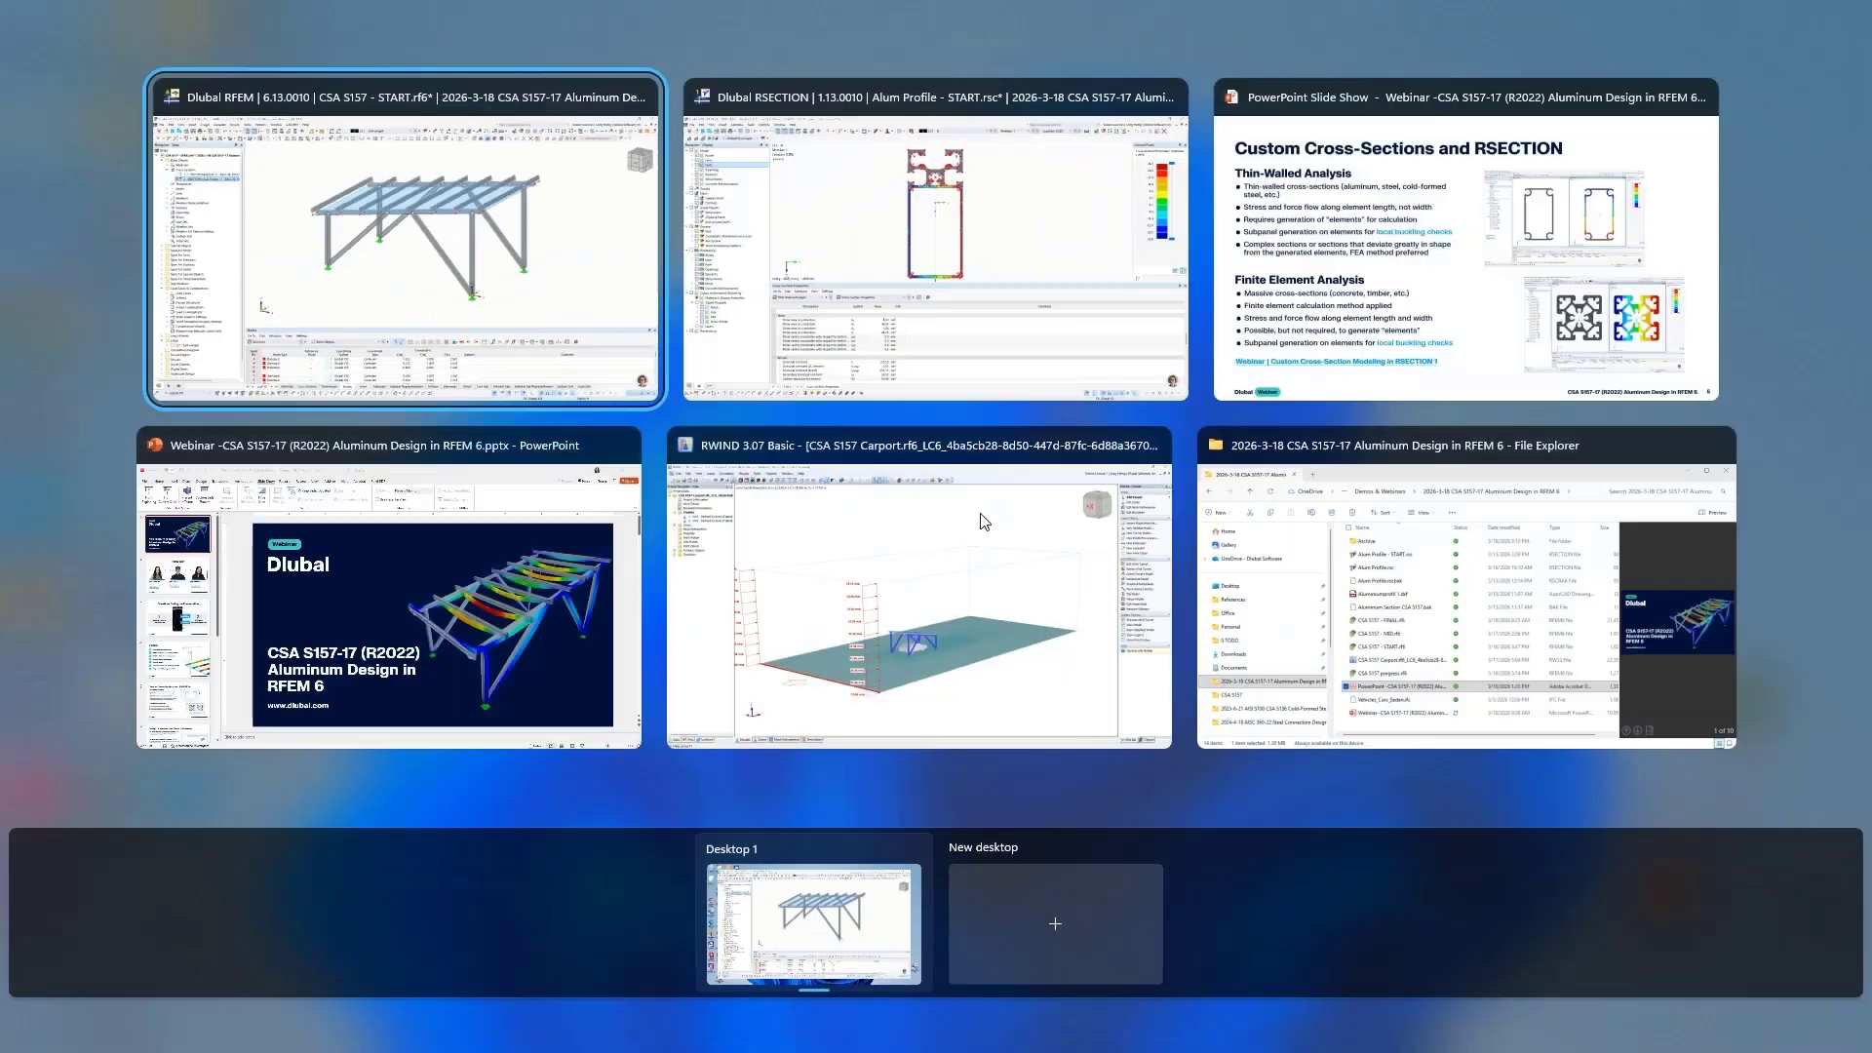
{"action": "left_click", "coordinate": [1410, 221]}
{"action": "key", "text": "Right"}
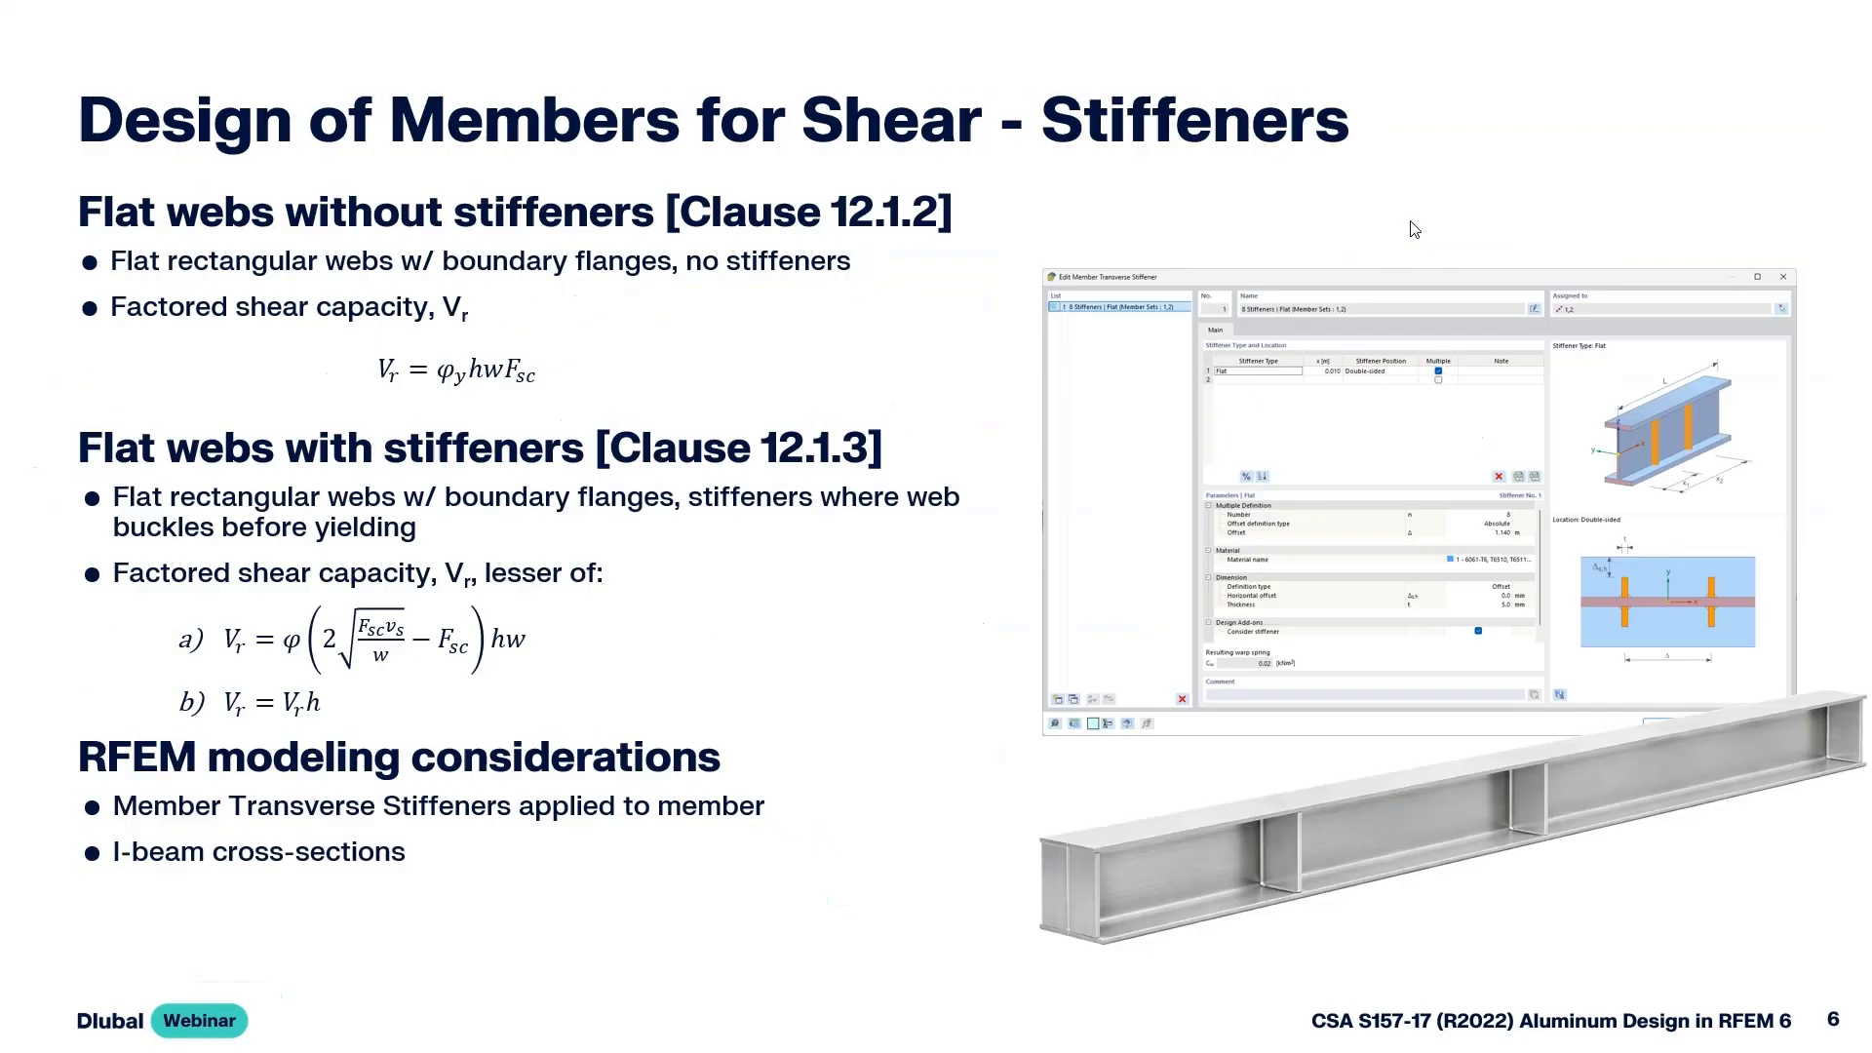
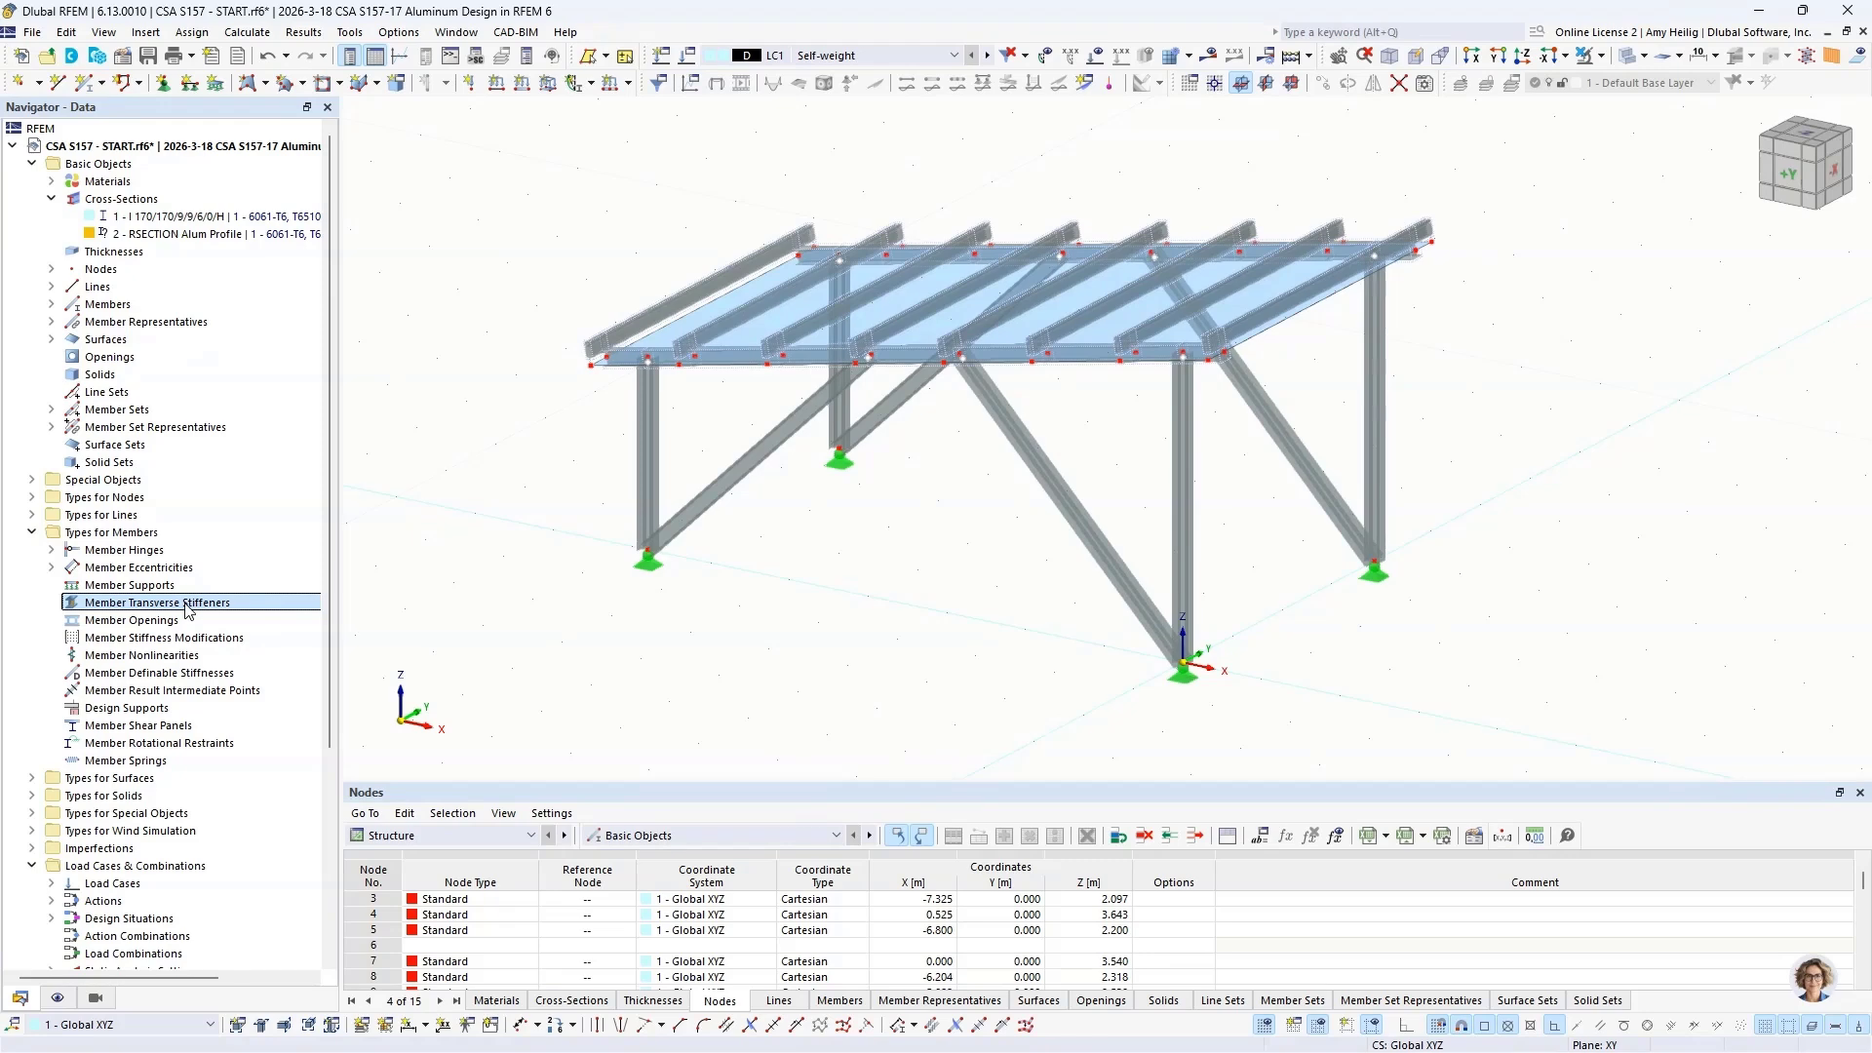
Step: Create a new member transverse stiffener definition and assign it to member sets 1 and 2, the two sloped-roof edge beams
{"action": "double_click", "coordinate": [188, 605]}
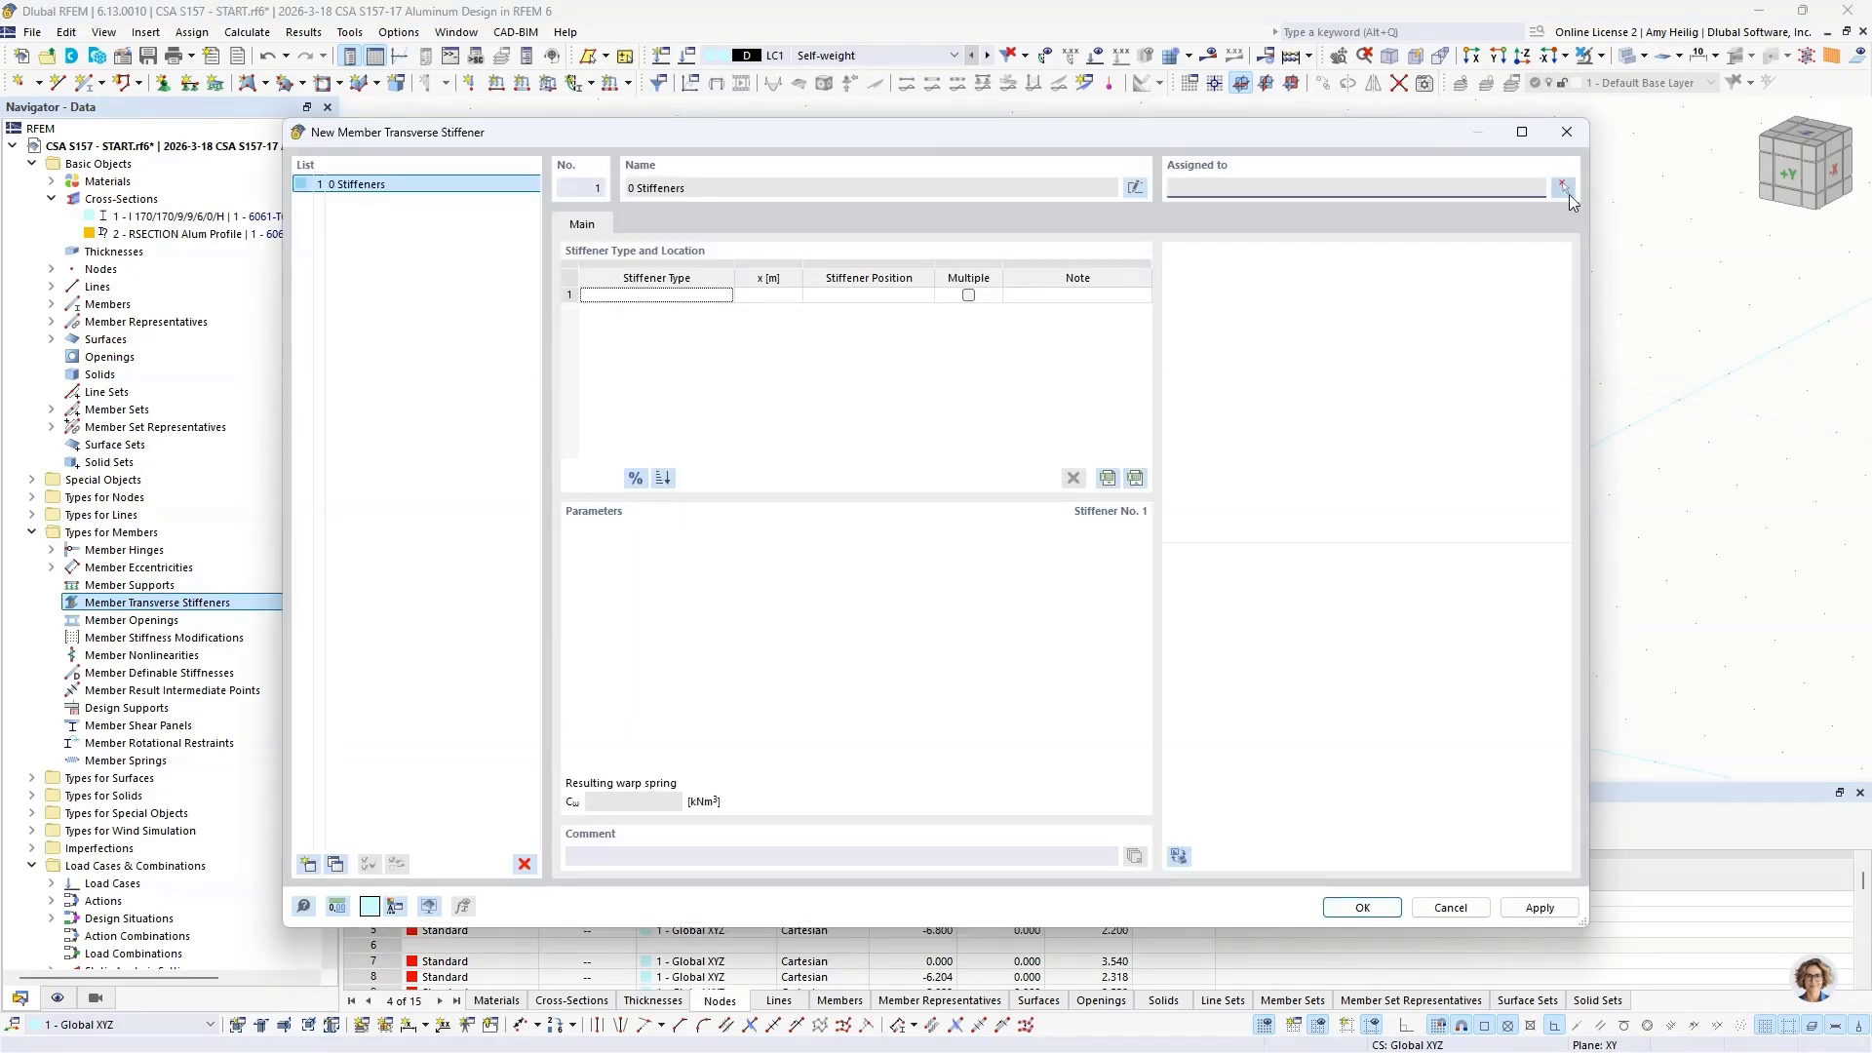
{"action": "left_click", "coordinate": [1564, 189]}
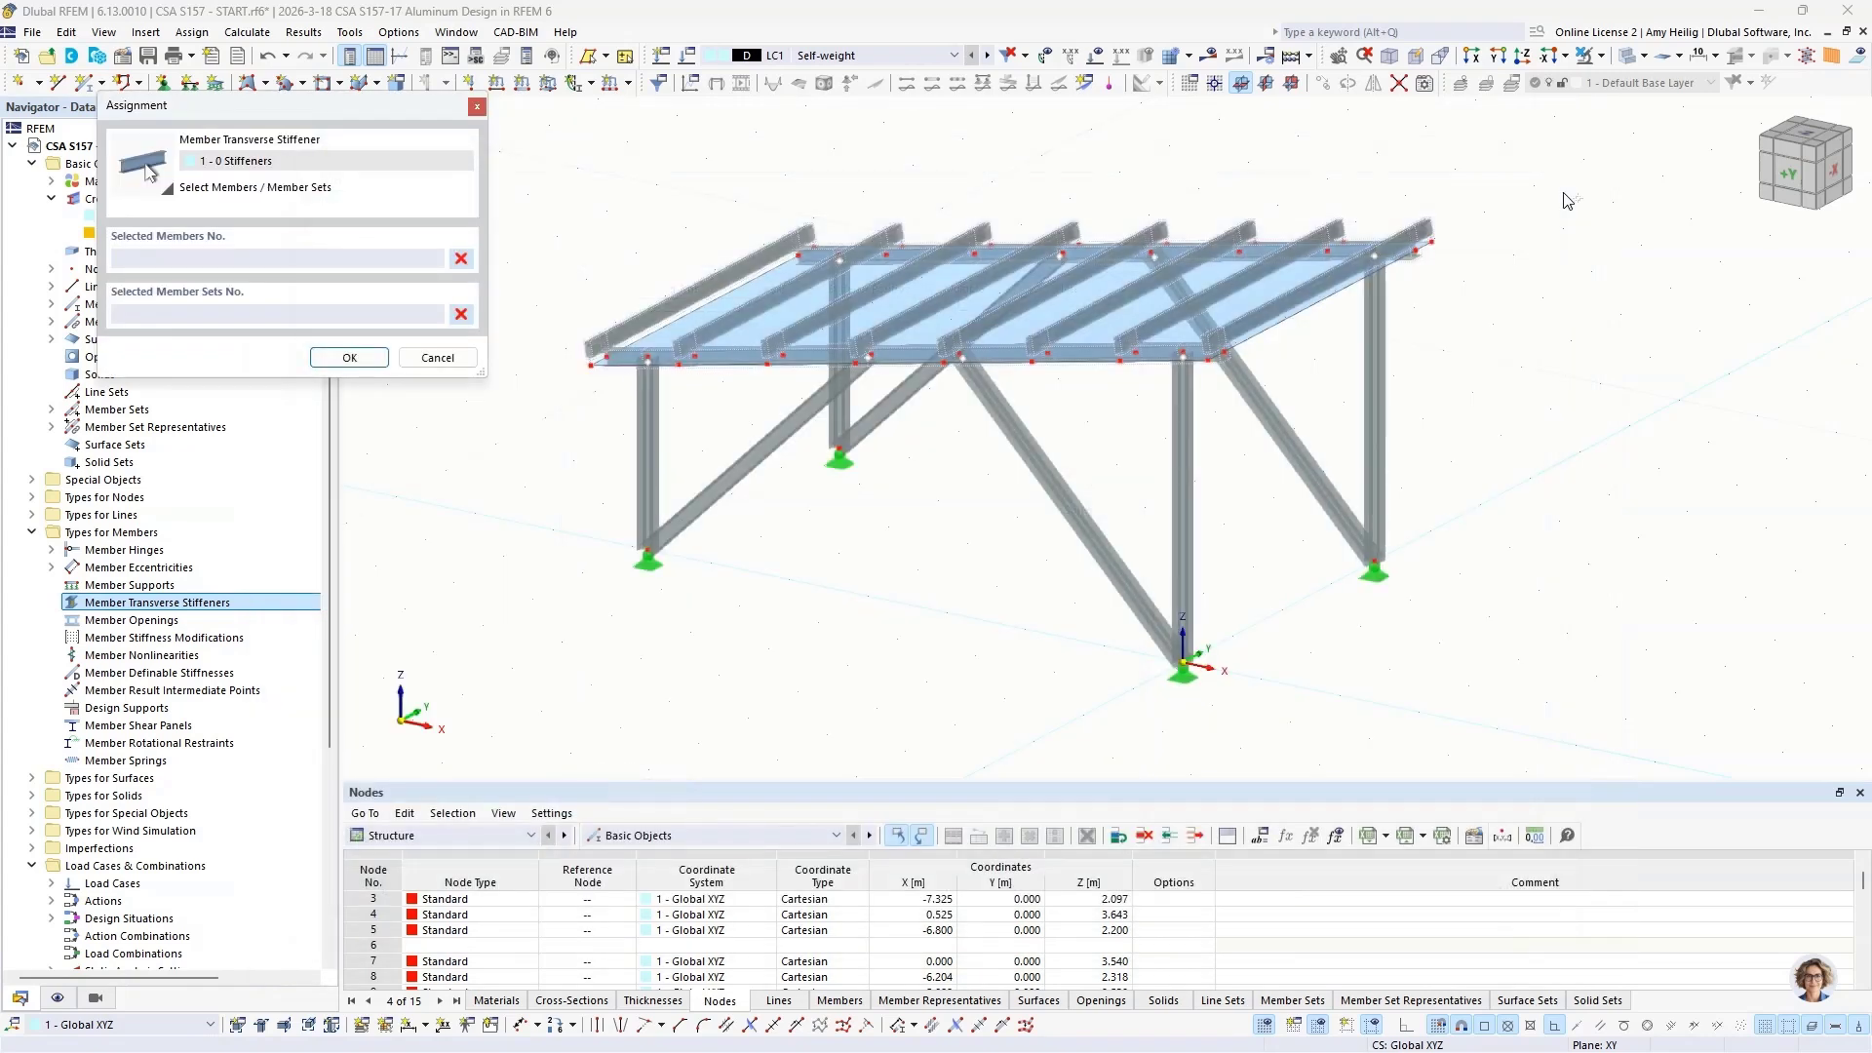
{"action": "scroll", "coordinate": [1234, 363], "scroll_direction": "up", "scroll_amount": 6}
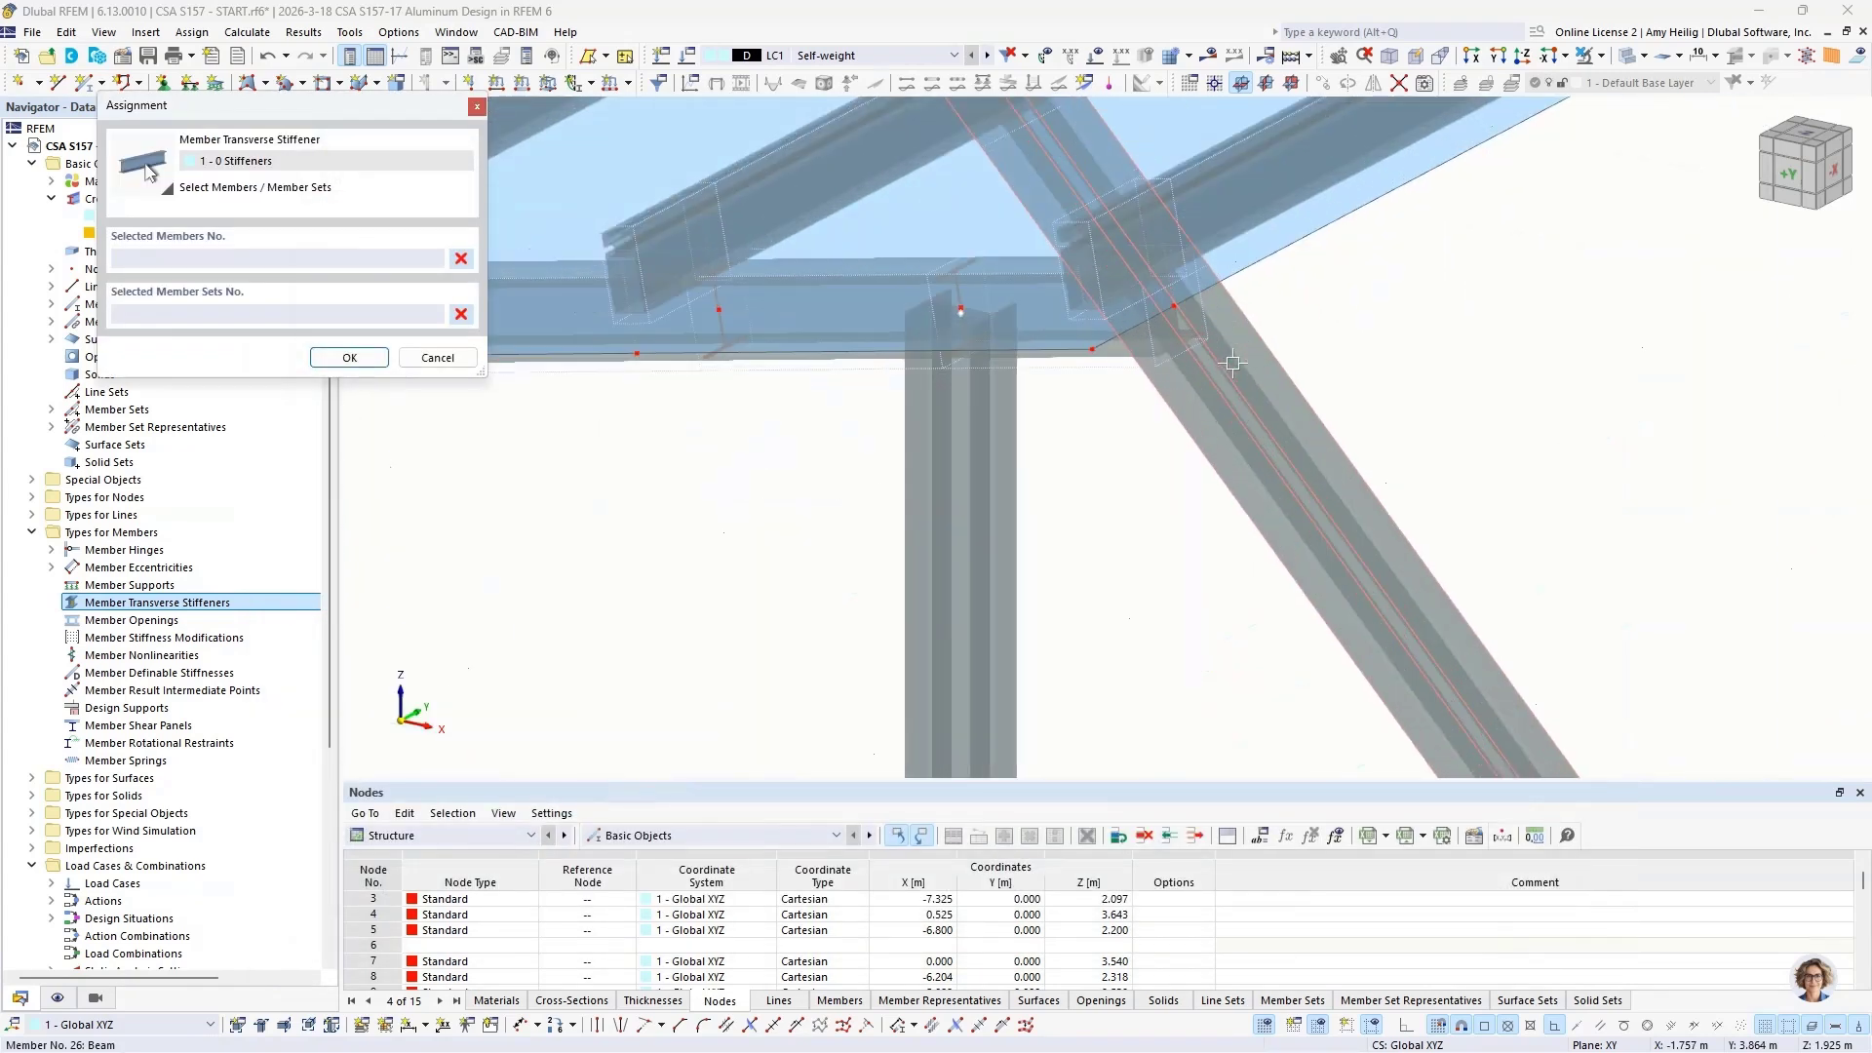
{"action": "scroll", "coordinate": [1234, 363], "scroll_direction": "up", "scroll_amount": 2}
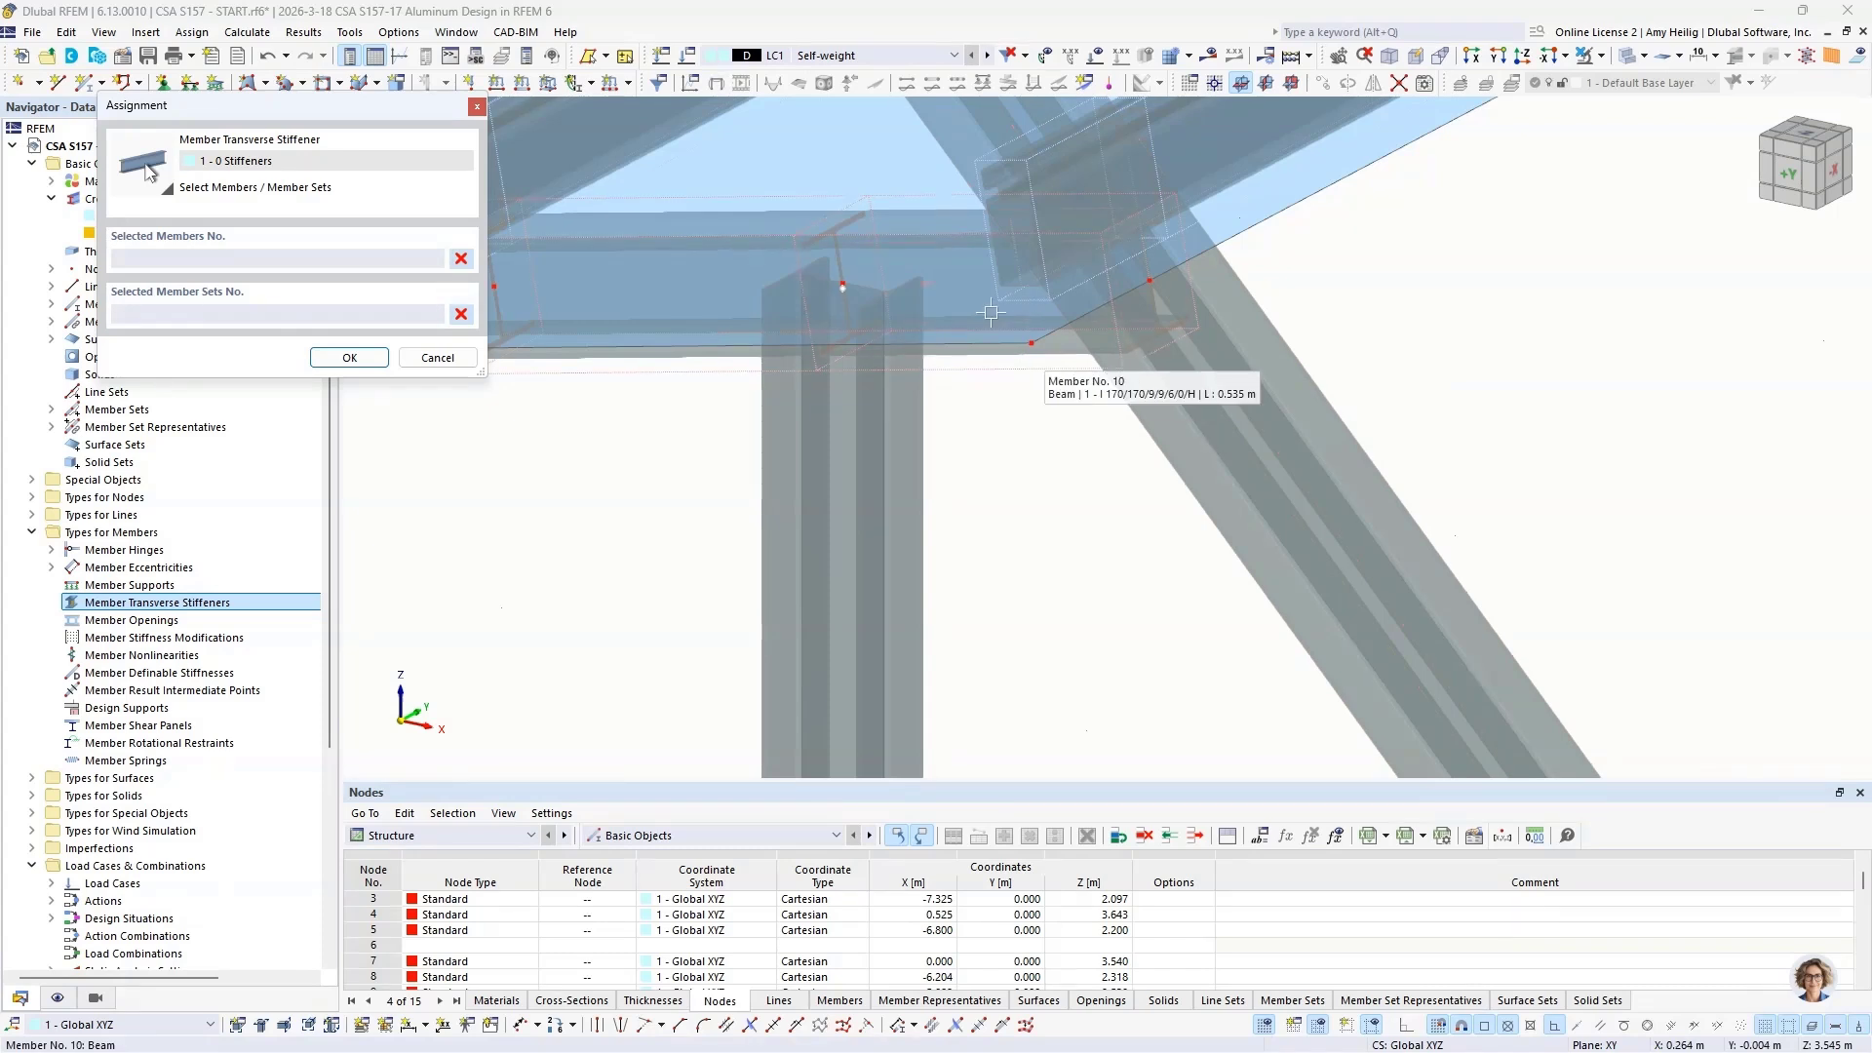
{"action": "left_click", "coordinate": [987, 369]}
{"action": "scroll", "coordinate": [989, 368], "scroll_direction": "down", "scroll_amount": 5}
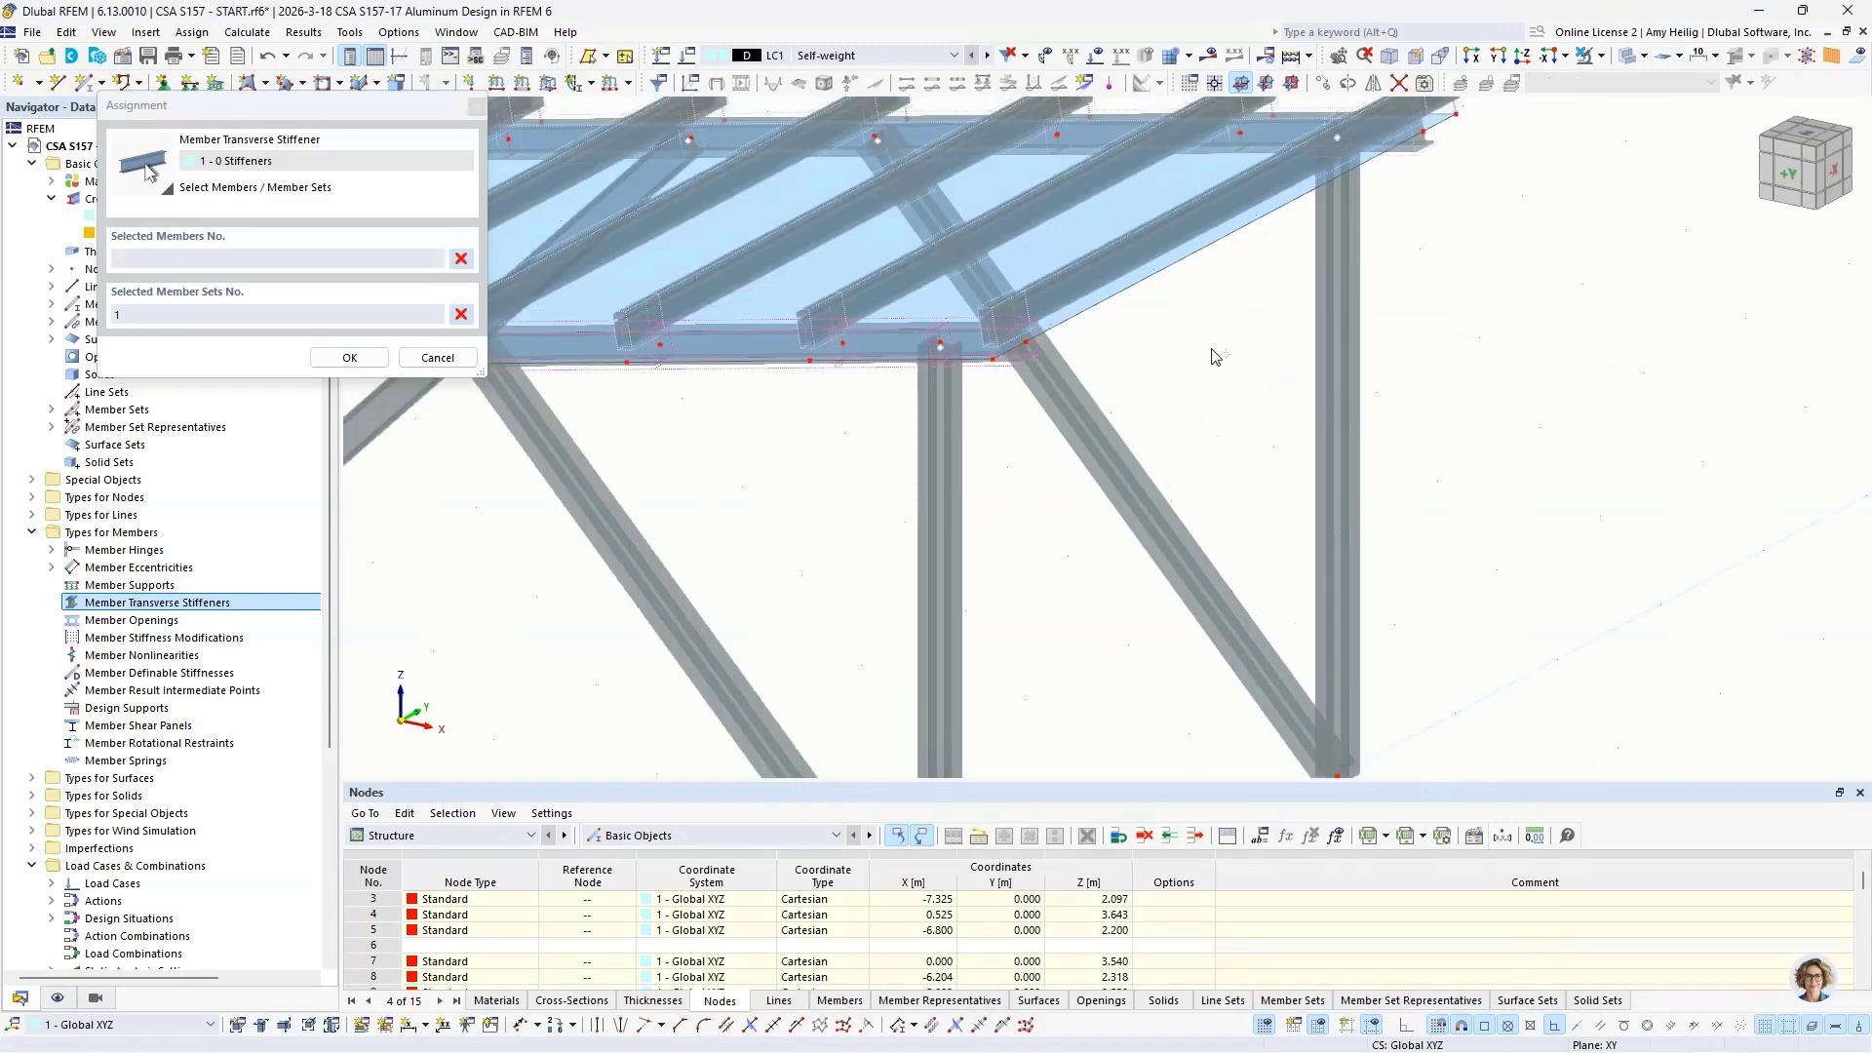
{"action": "middle_click_drag", "start_coordinate": [1219, 354], "coordinate": [1075, 450]}
{"action": "scroll", "coordinate": [1211, 331], "scroll_direction": "up", "scroll_amount": 5}
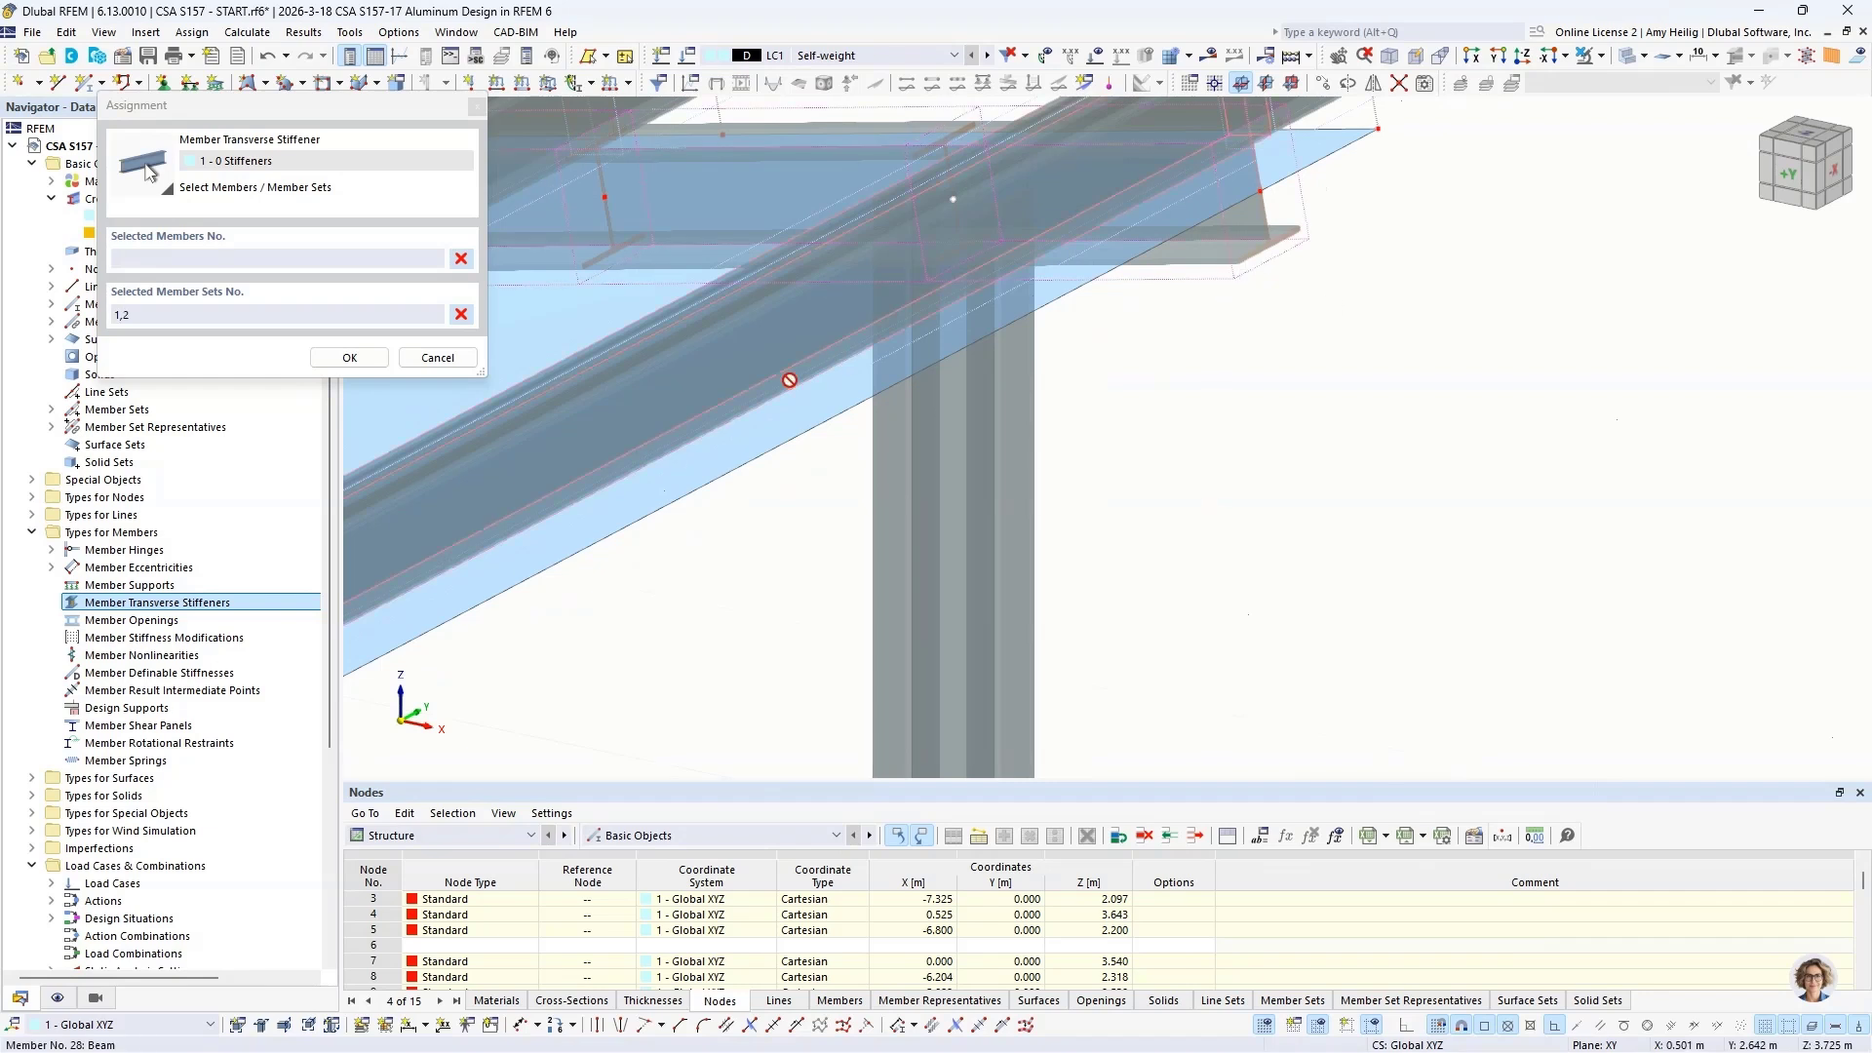
{"action": "key", "text": "Return"}
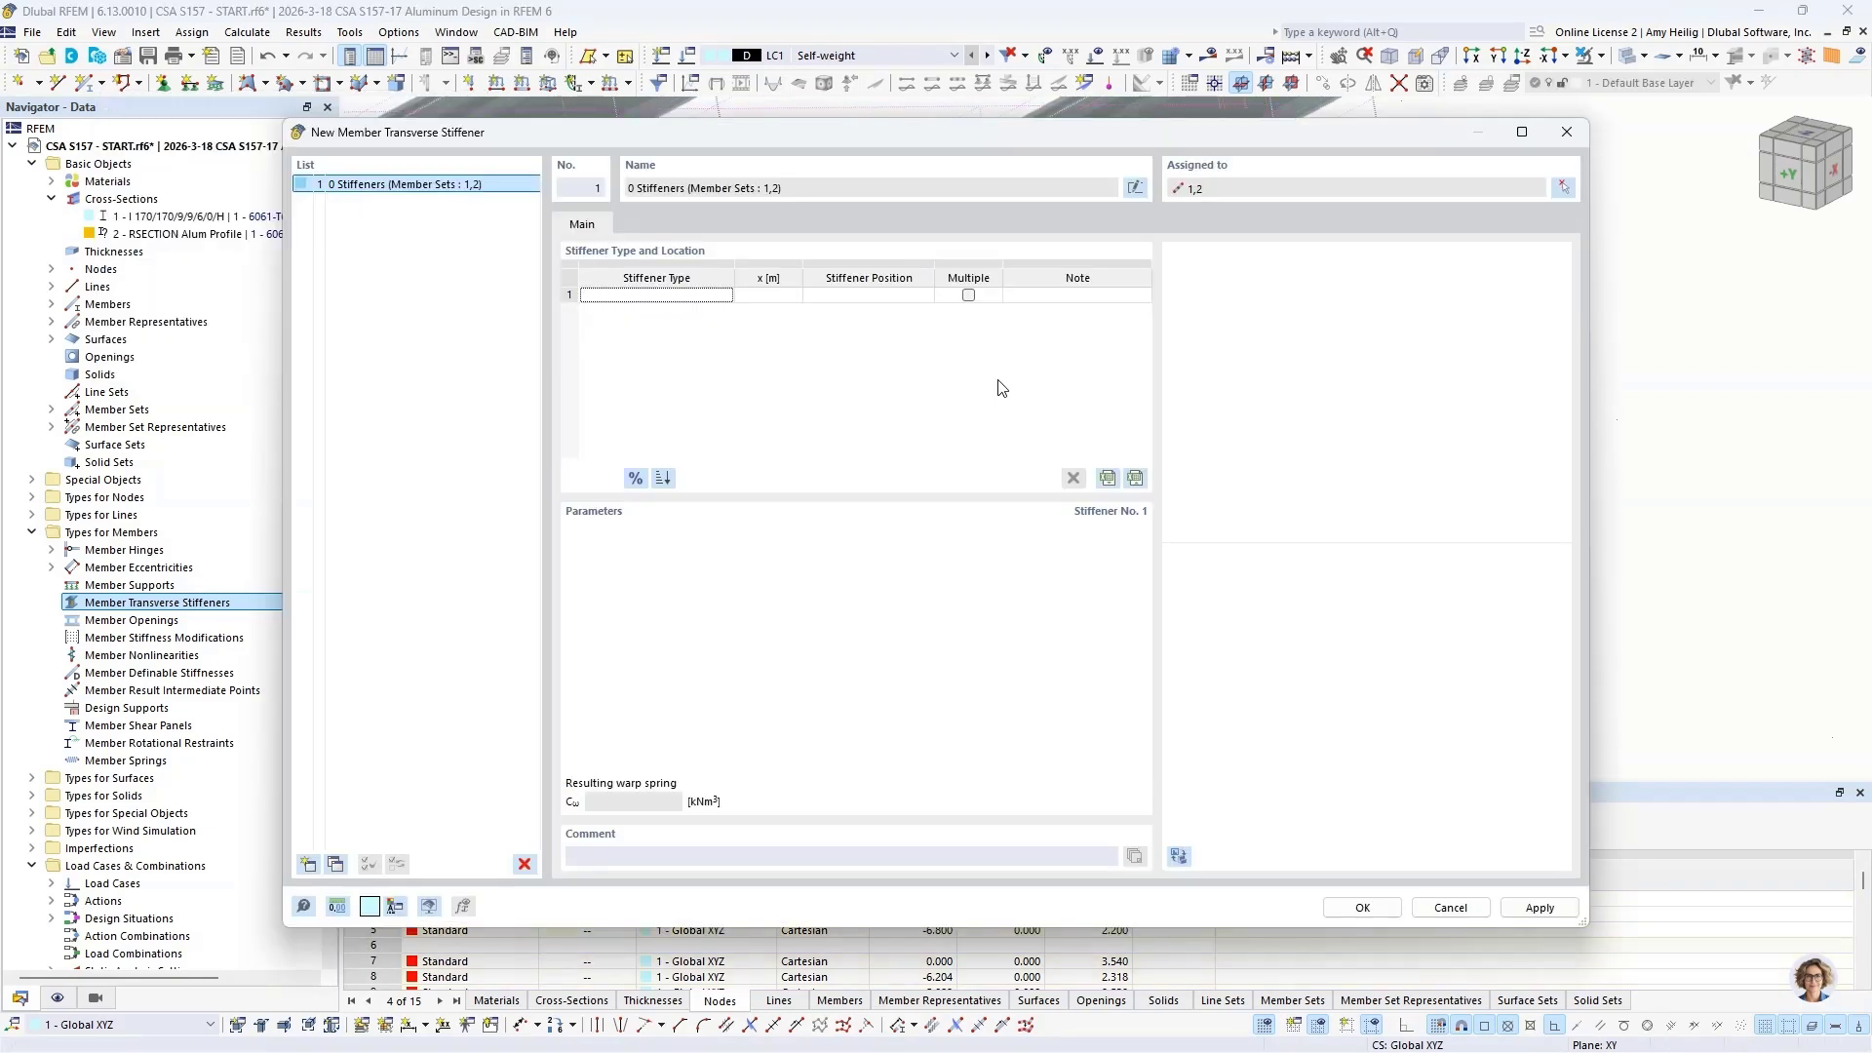
Step: Set the first stiffener's type to Flat and its location x to 0.0025 m
{"action": "left_click", "coordinate": [680, 302]}
{"action": "left_click", "coordinate": [700, 300]}
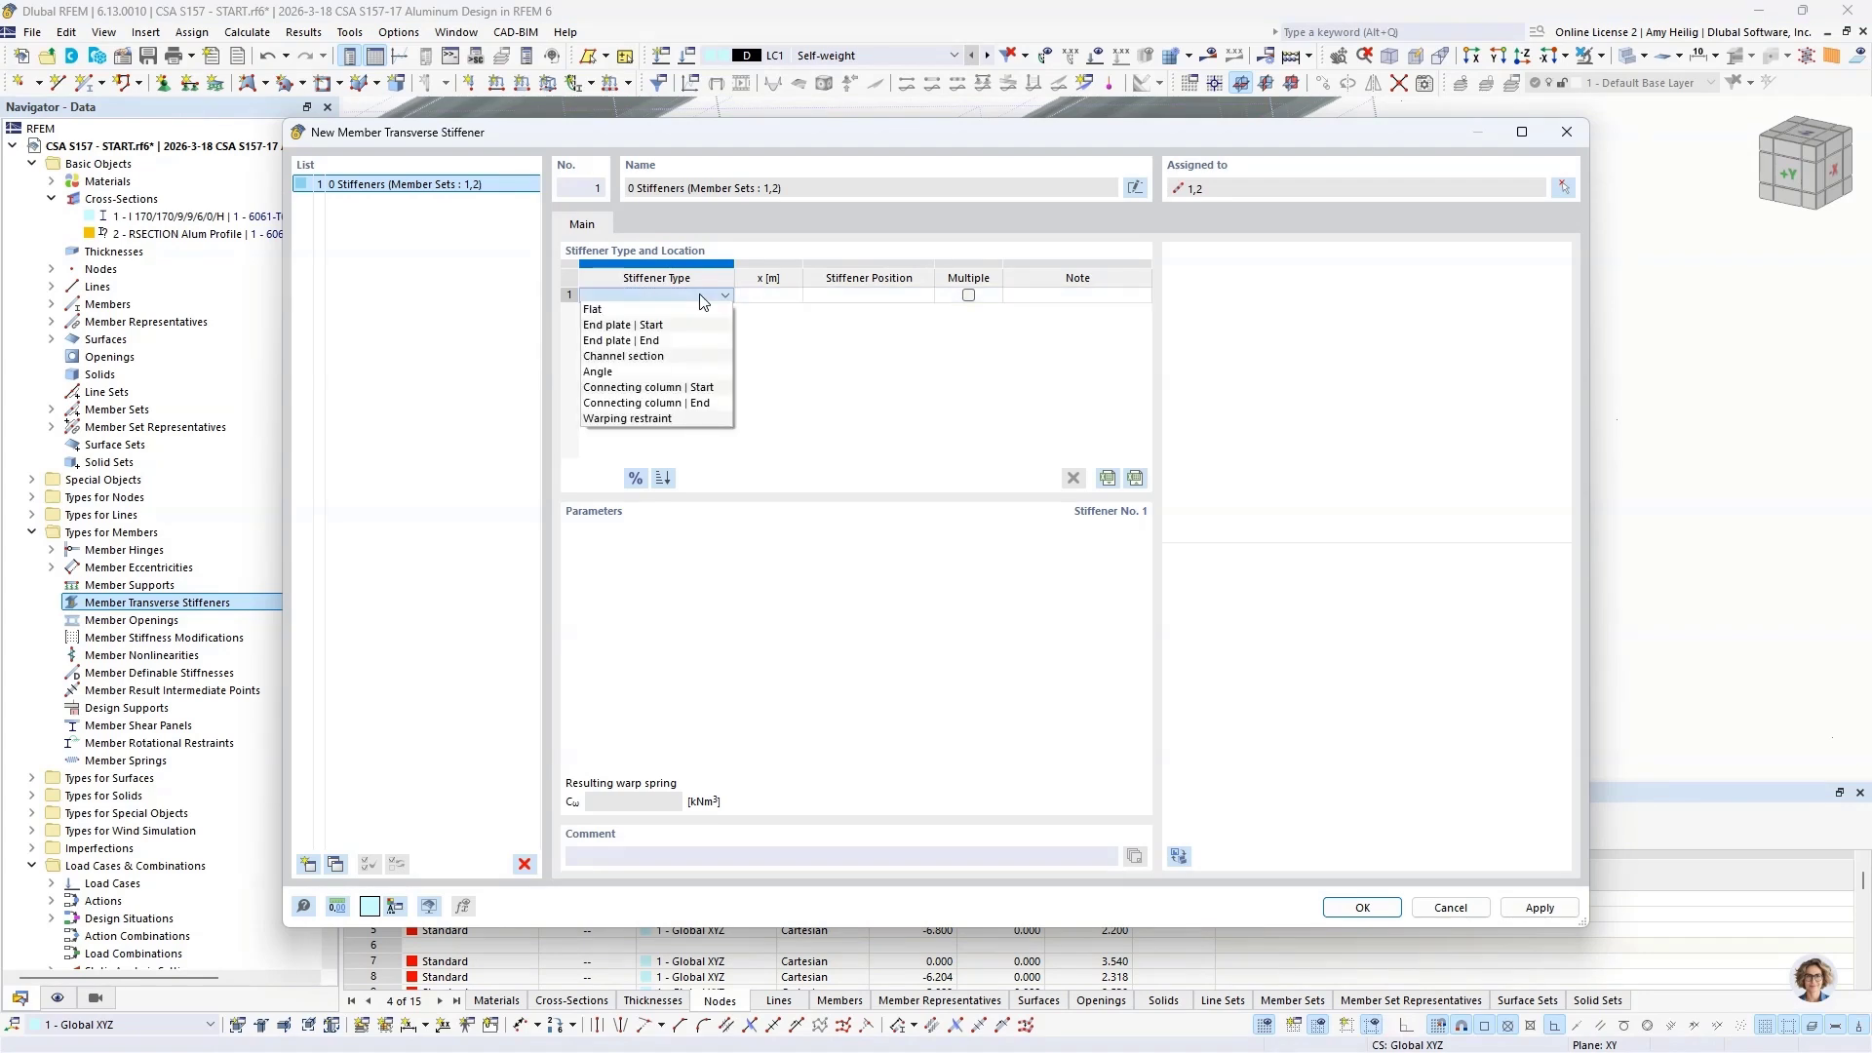
{"action": "left_click", "coordinate": [687, 310]}
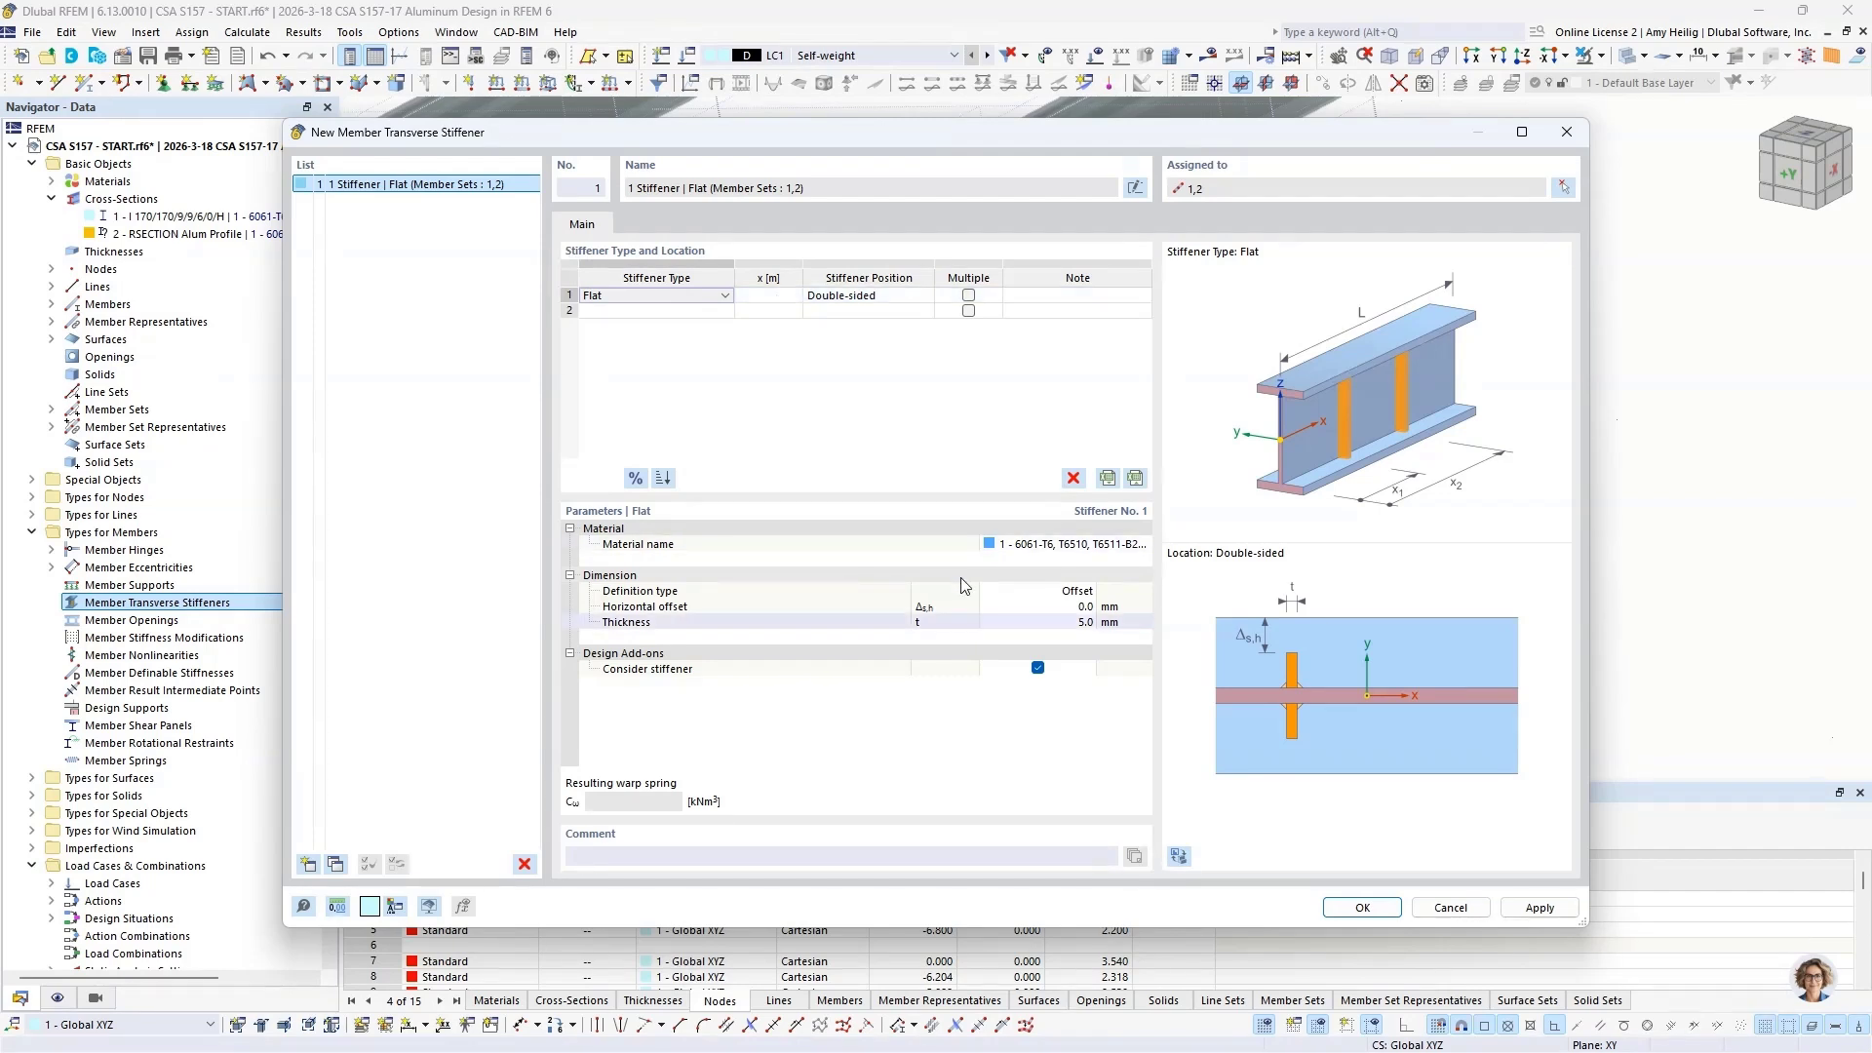
{"action": "left_click", "coordinate": [761, 294]}
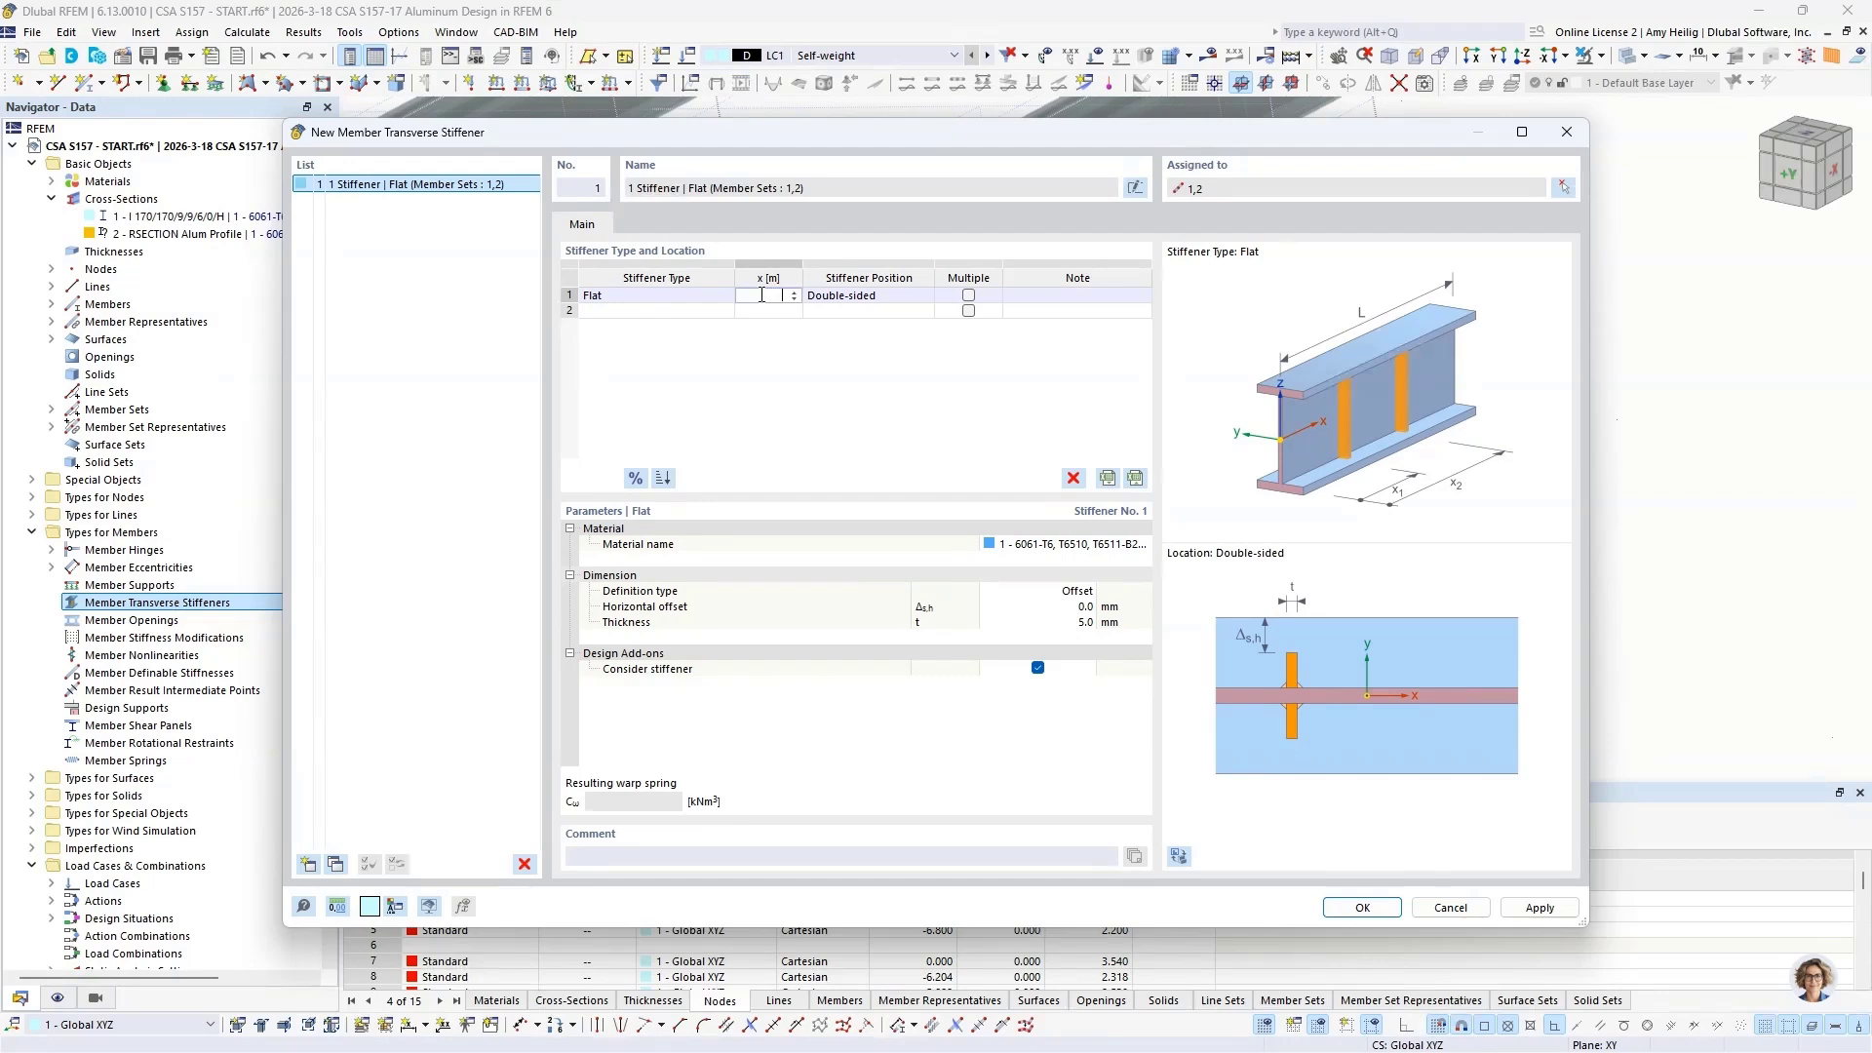
{"action": "type", "text": "0.0025"}
Step: Make the flat stiffener multiple with number 8 and an absolute offset of 1.142 m, preview it on the model, and accept the definition
{"action": "left_click", "coordinate": [969, 295]}
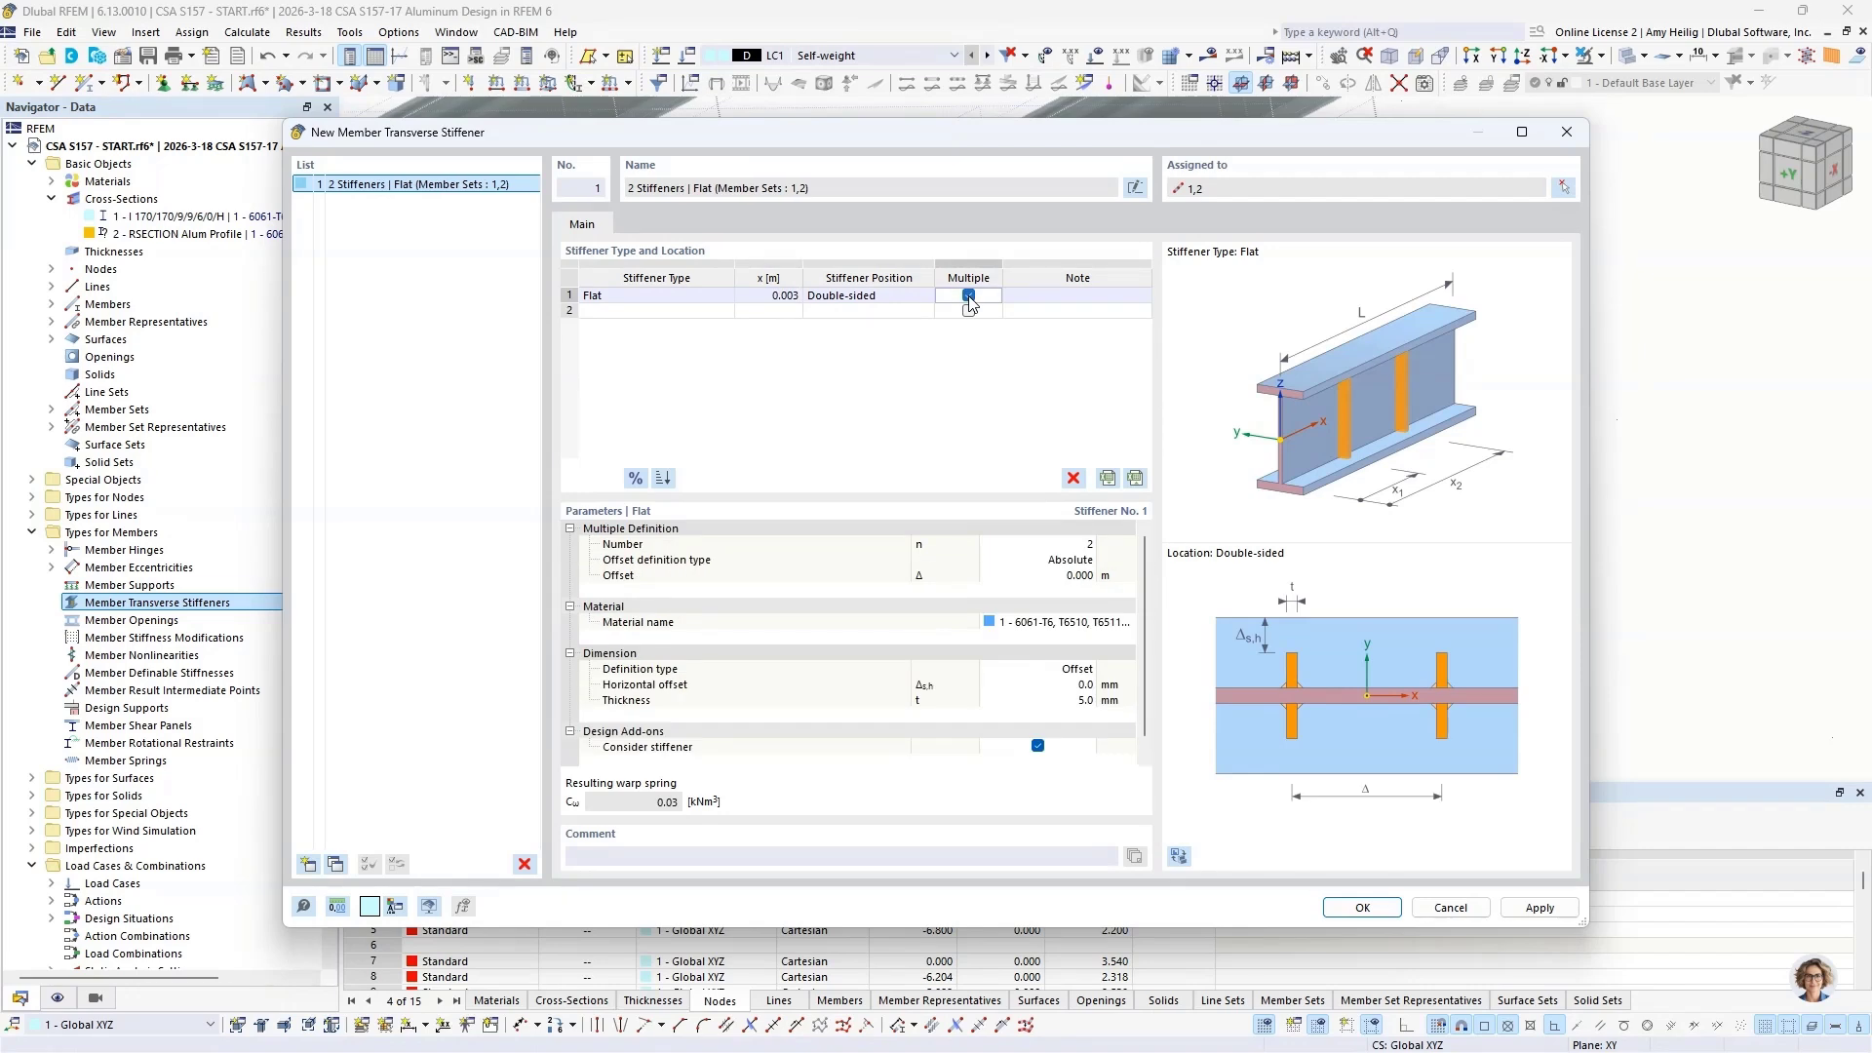
{"action": "left_click", "coordinate": [1036, 543]}
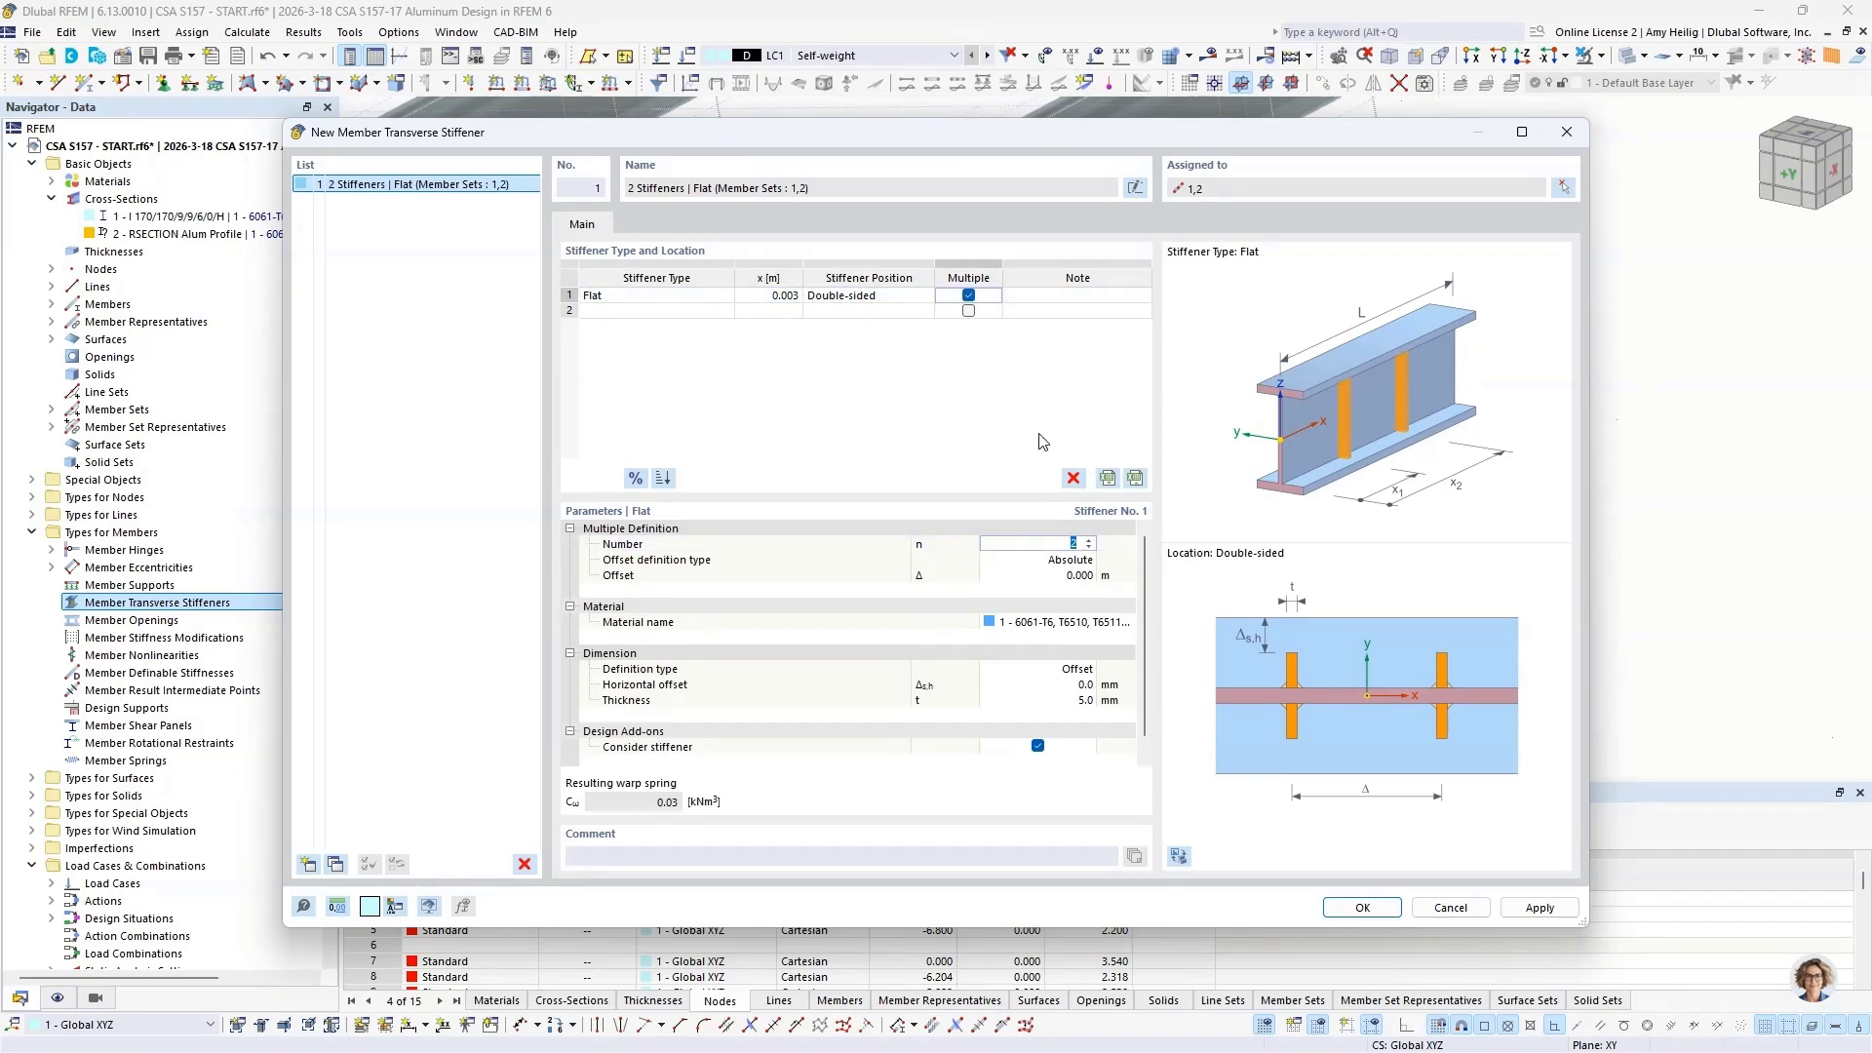
{"action": "type", "text": "8"}
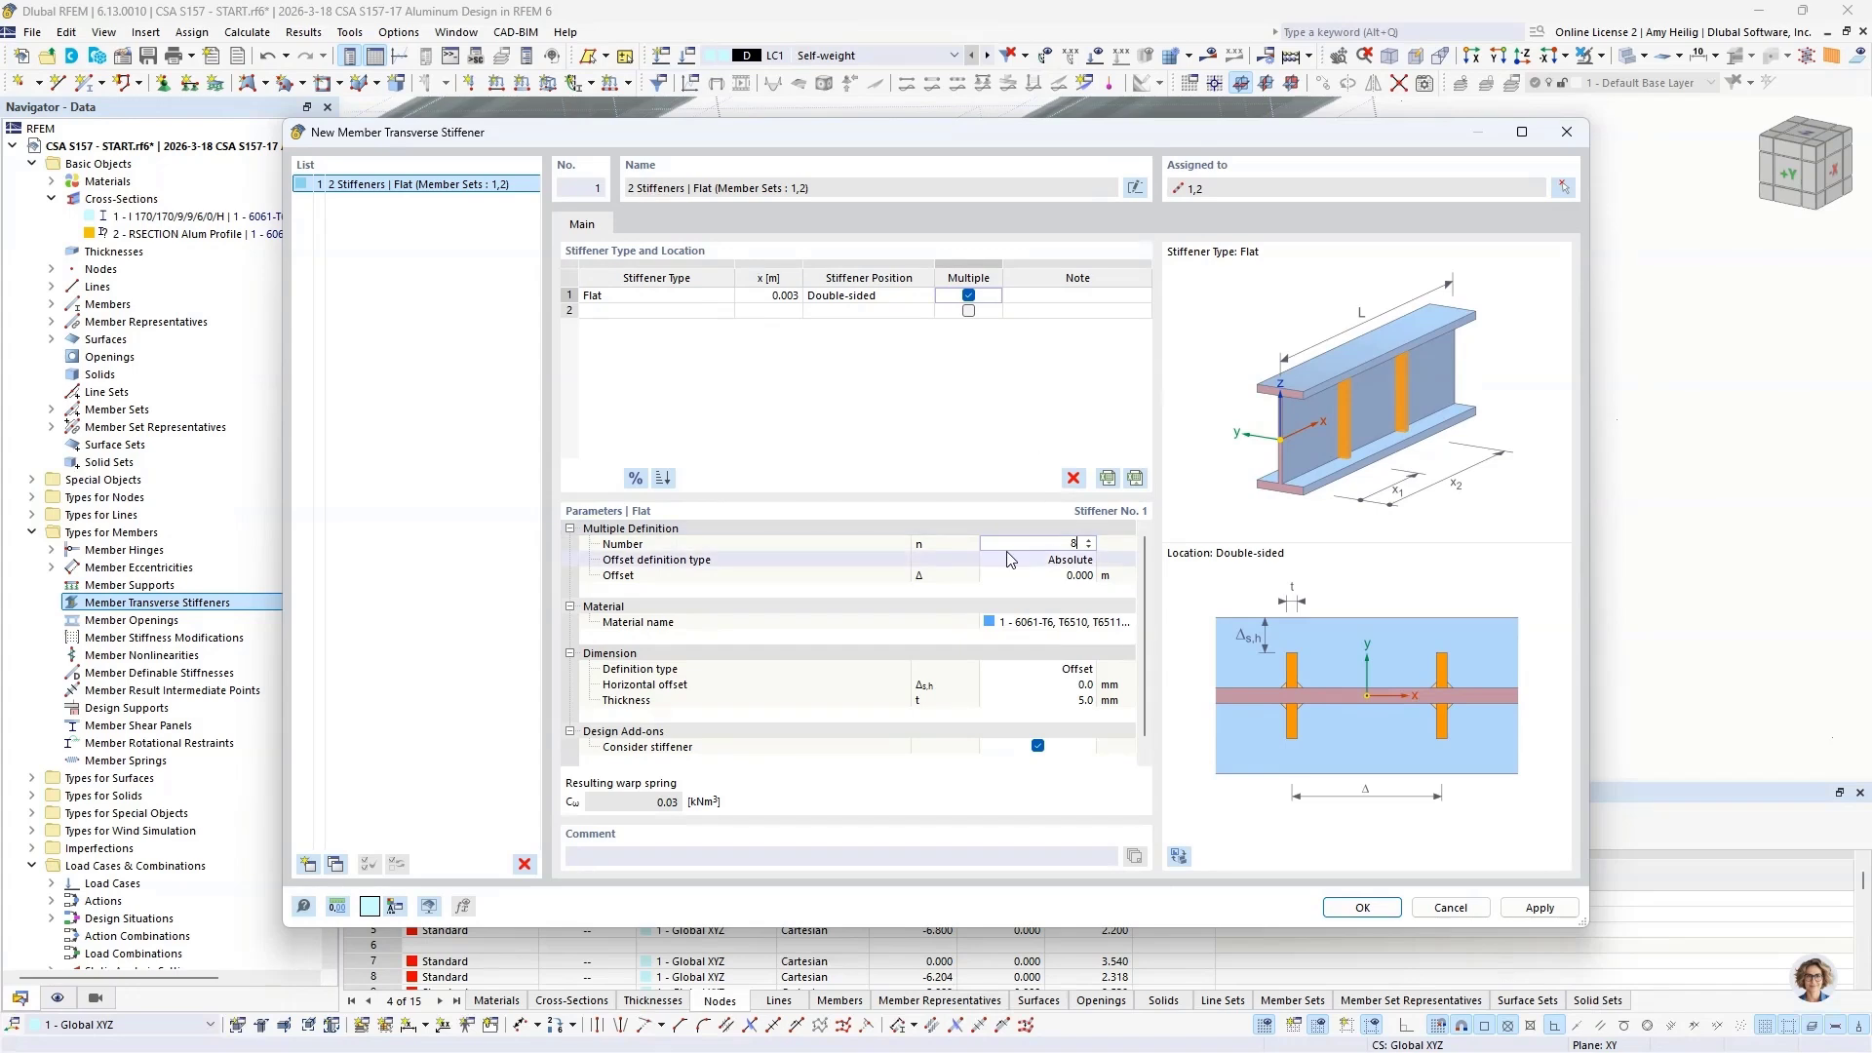
{"action": "left_click", "coordinate": [1024, 577]}
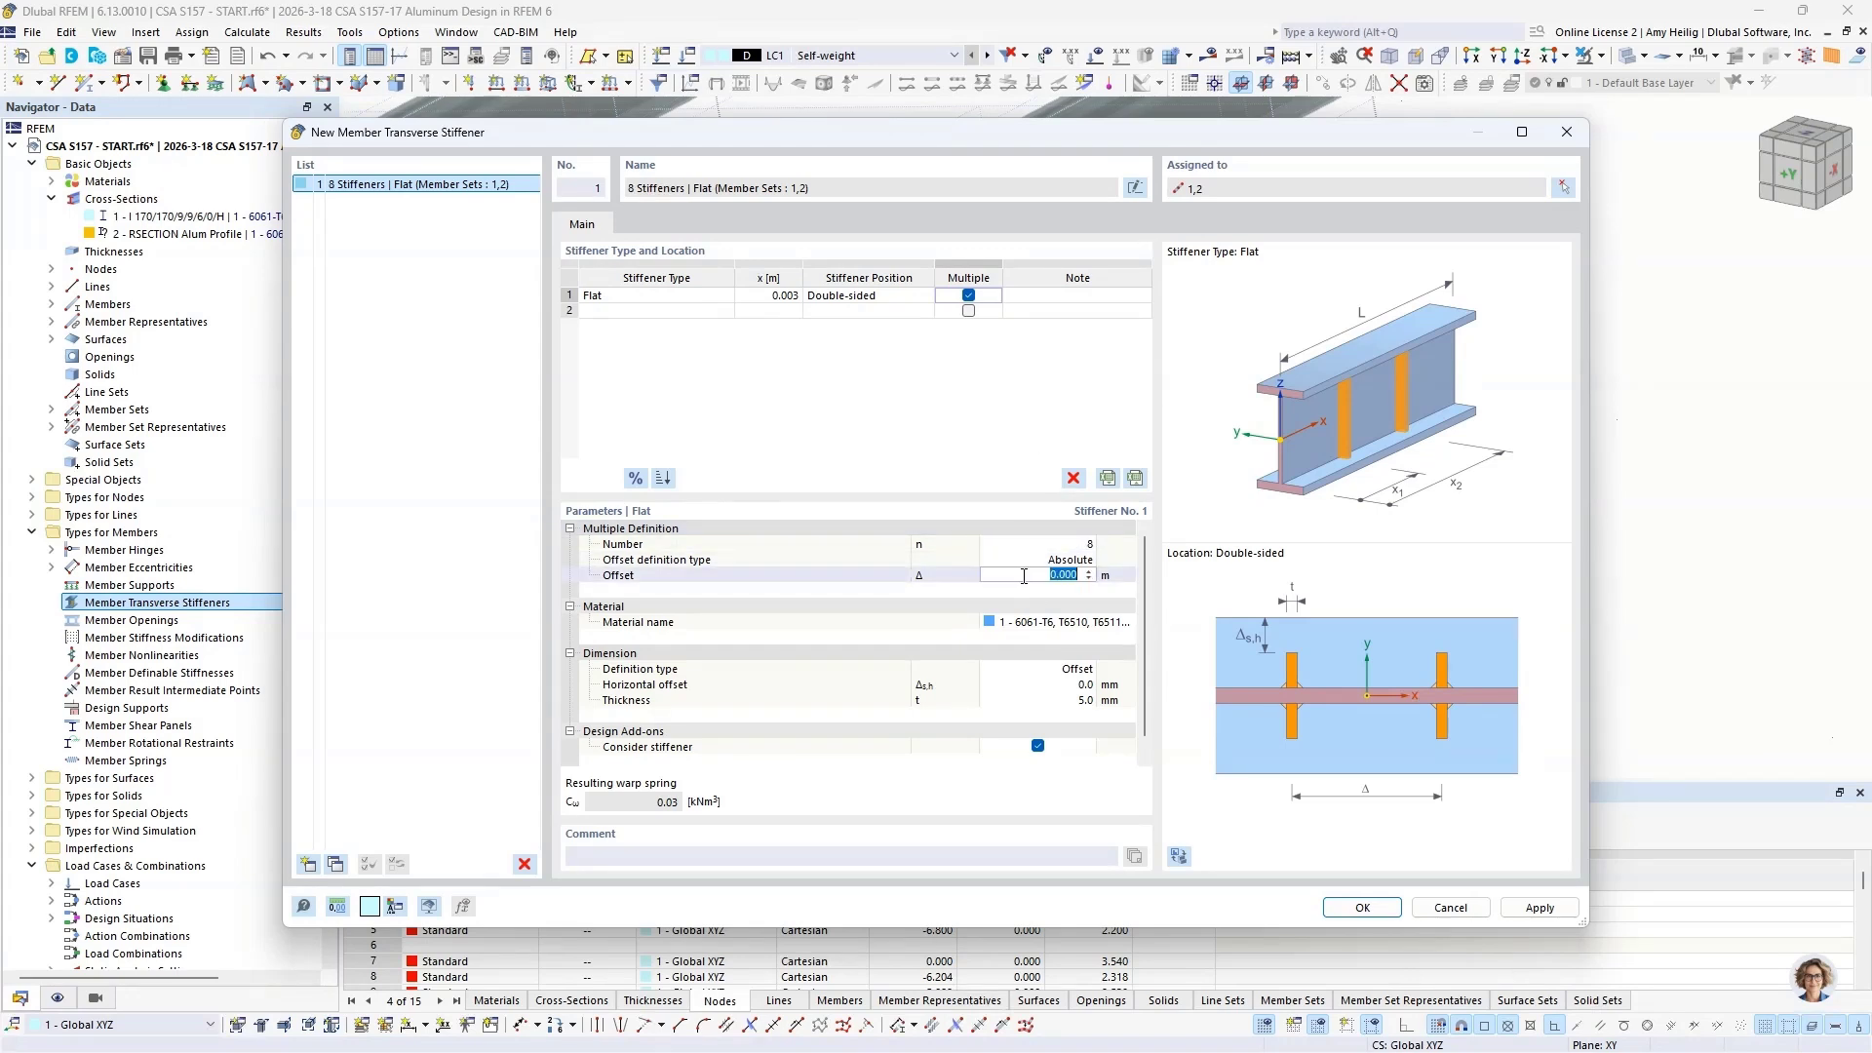
{"action": "type", "text": "1.142"}
{"action": "left_click", "coordinate": [1032, 668]}
{"action": "left_click", "coordinate": [1178, 855]}
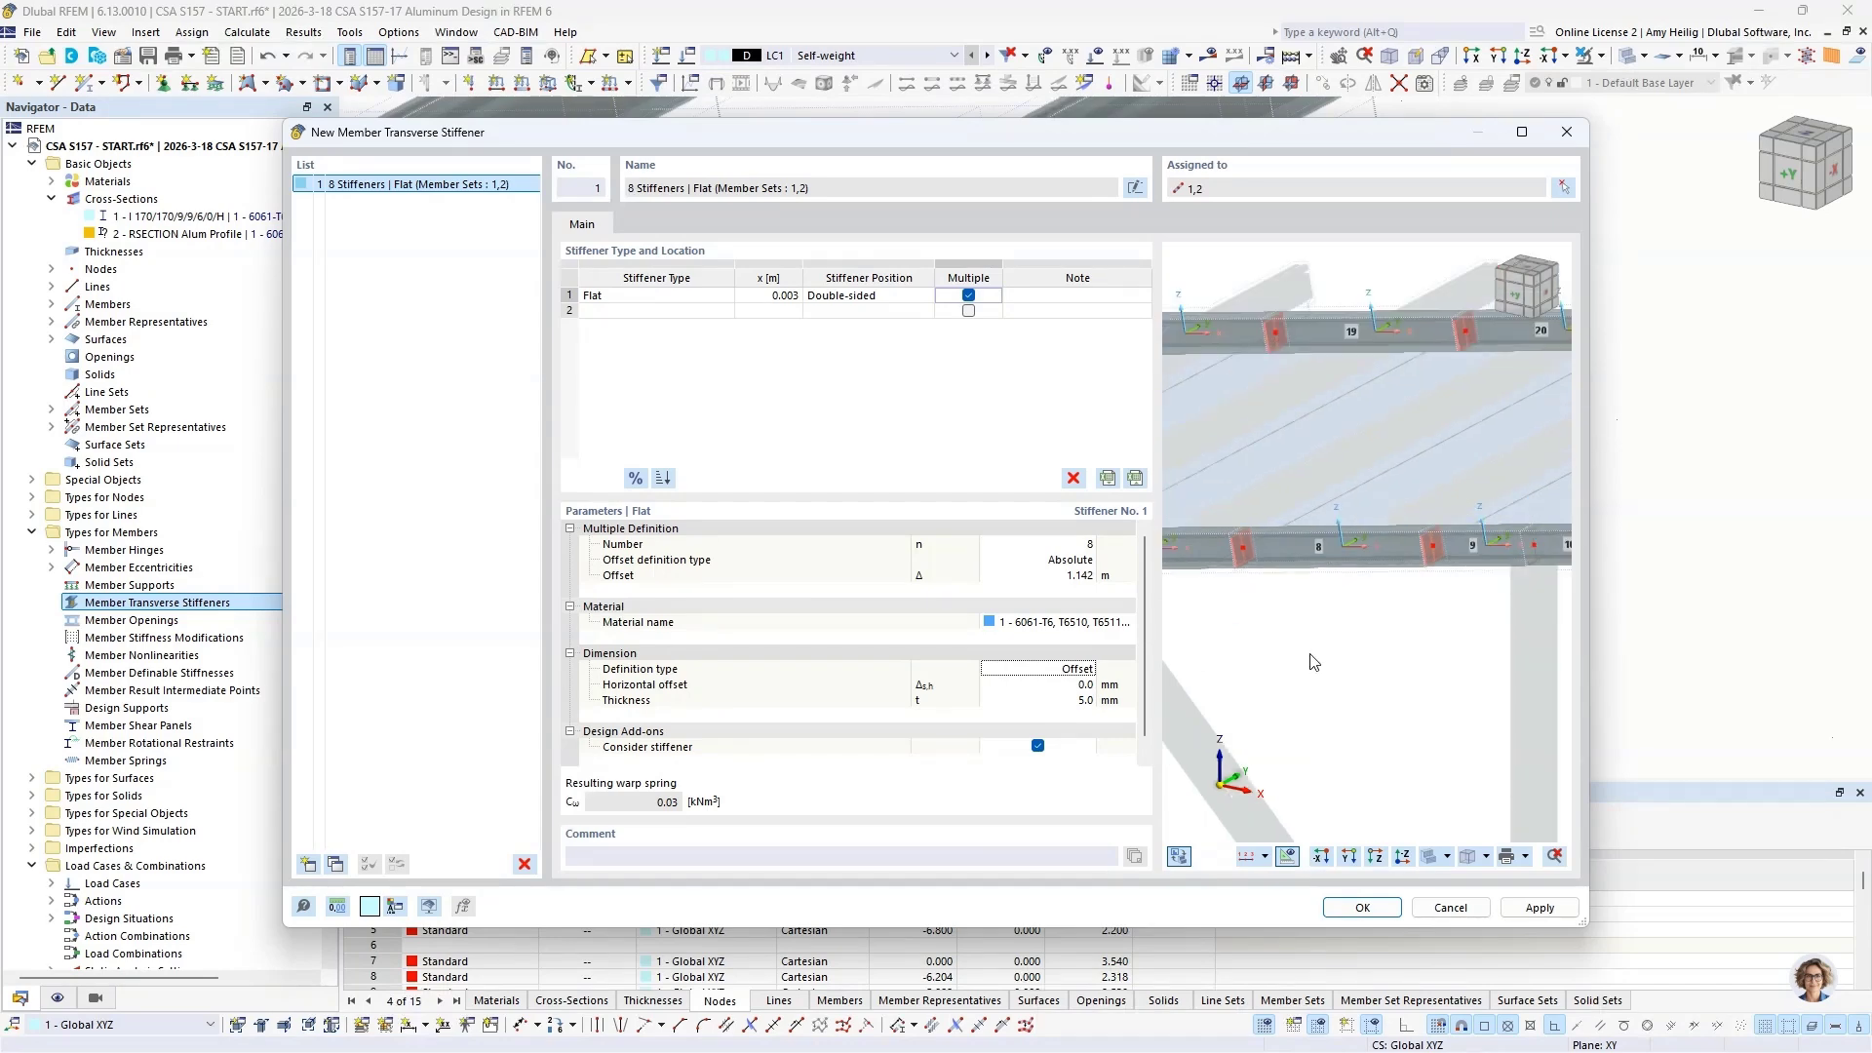
{"action": "left_click", "coordinate": [1362, 907]}
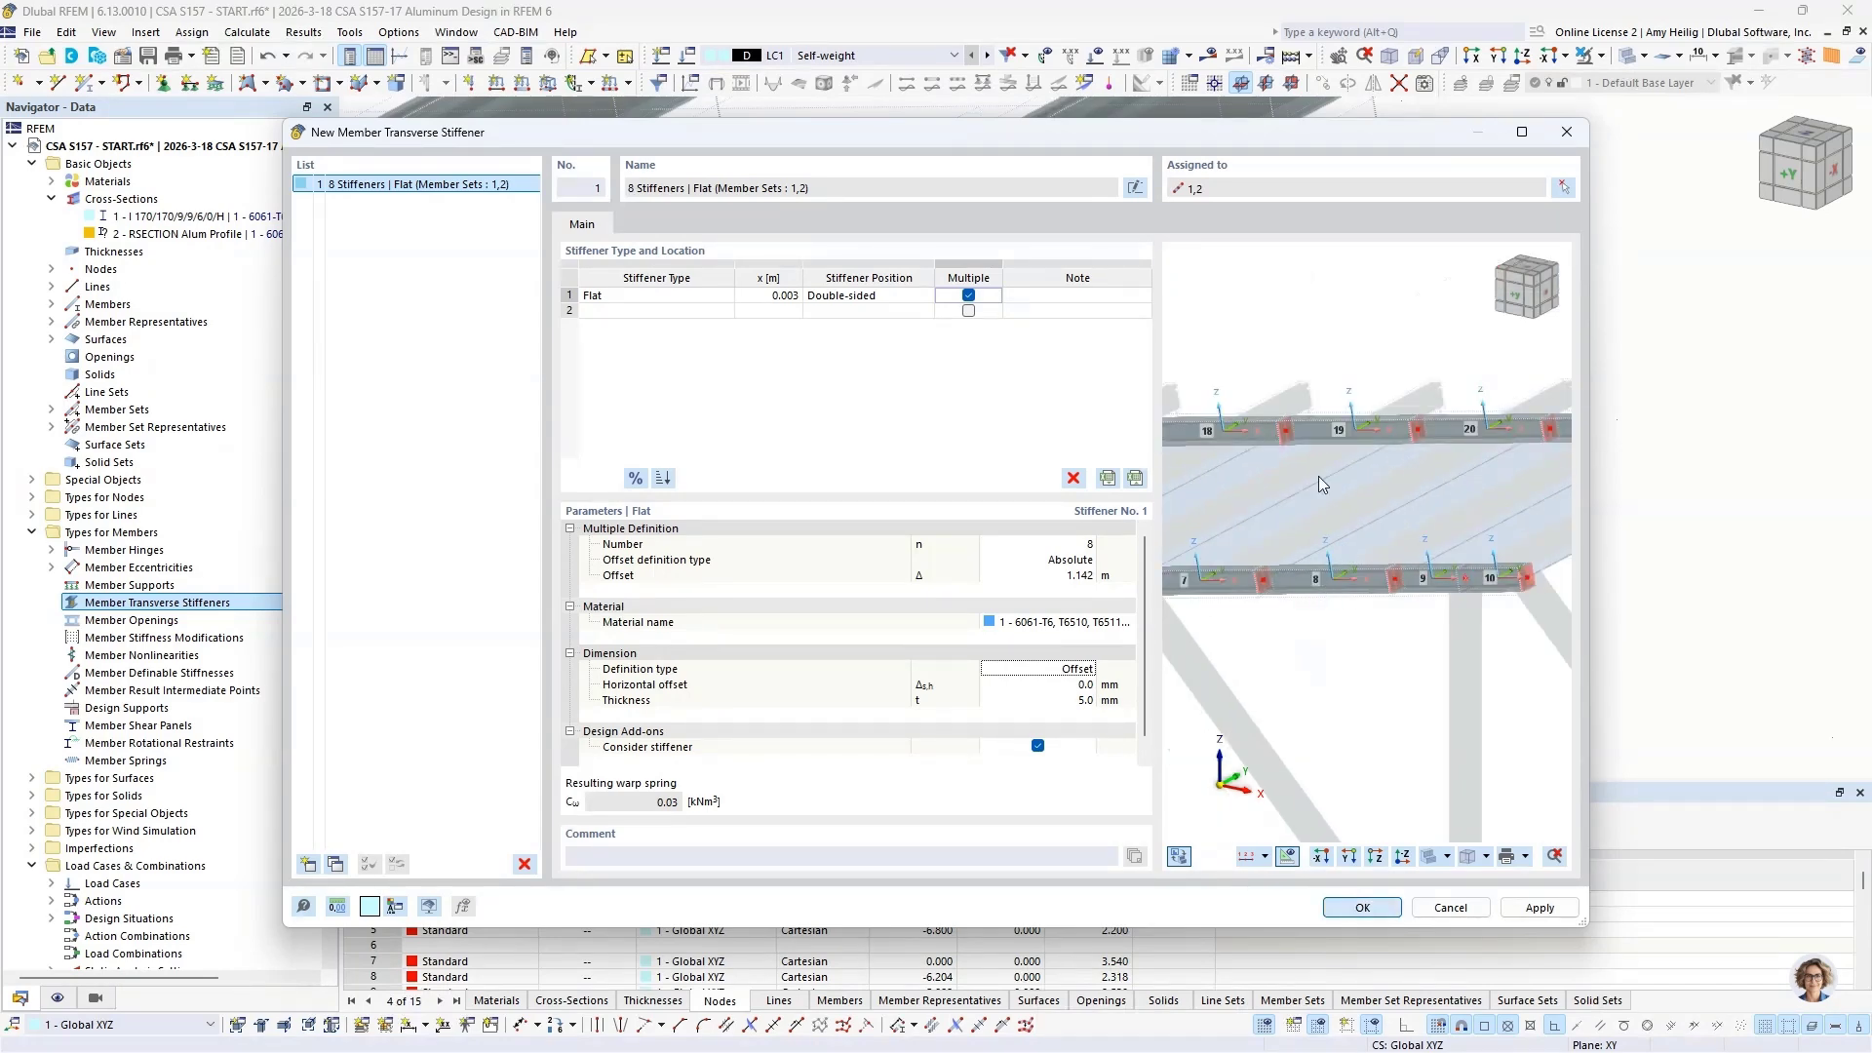
Step: Inspect the stiffeners along both beams, and switch to the open model CSA S157 - MID.rf6
{"action": "scroll", "coordinate": [1322, 485], "scroll_direction": "down", "scroll_amount": 5}
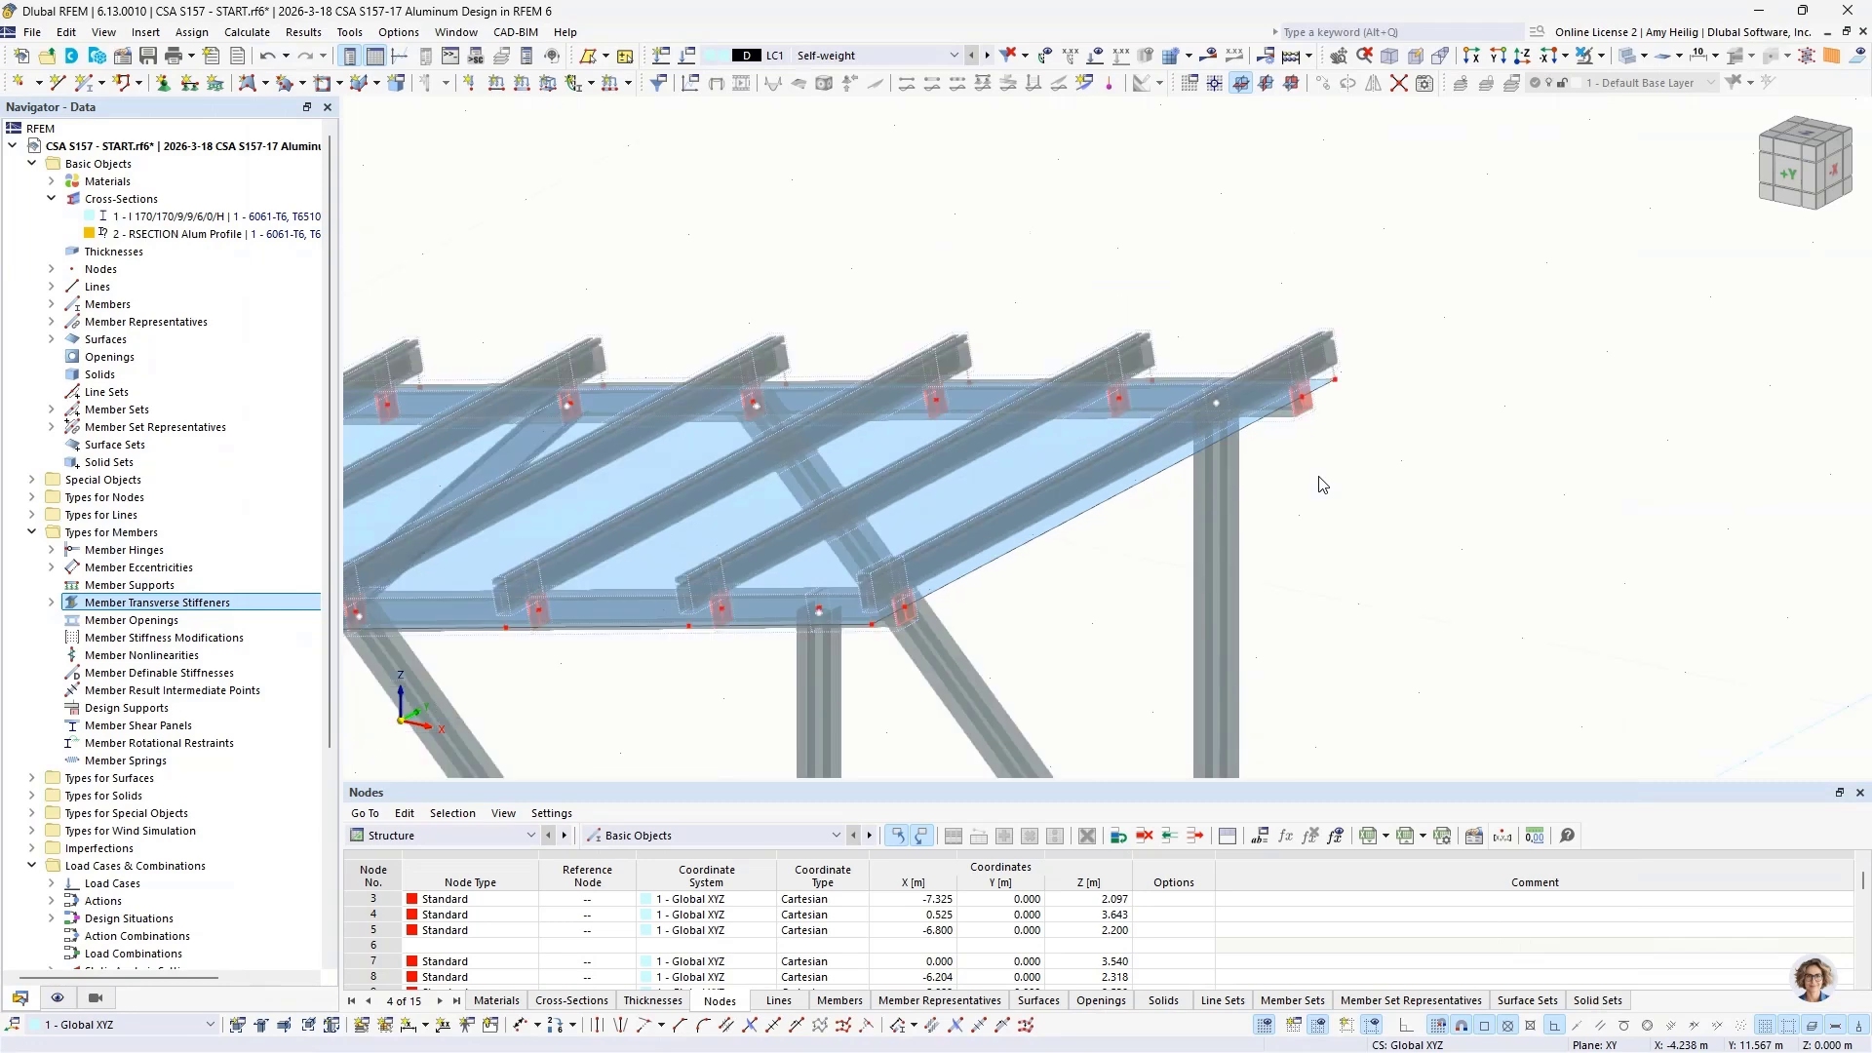
{"action": "middle_click_drag", "start_coordinate": [1003, 498], "coordinate": [1183, 499]}
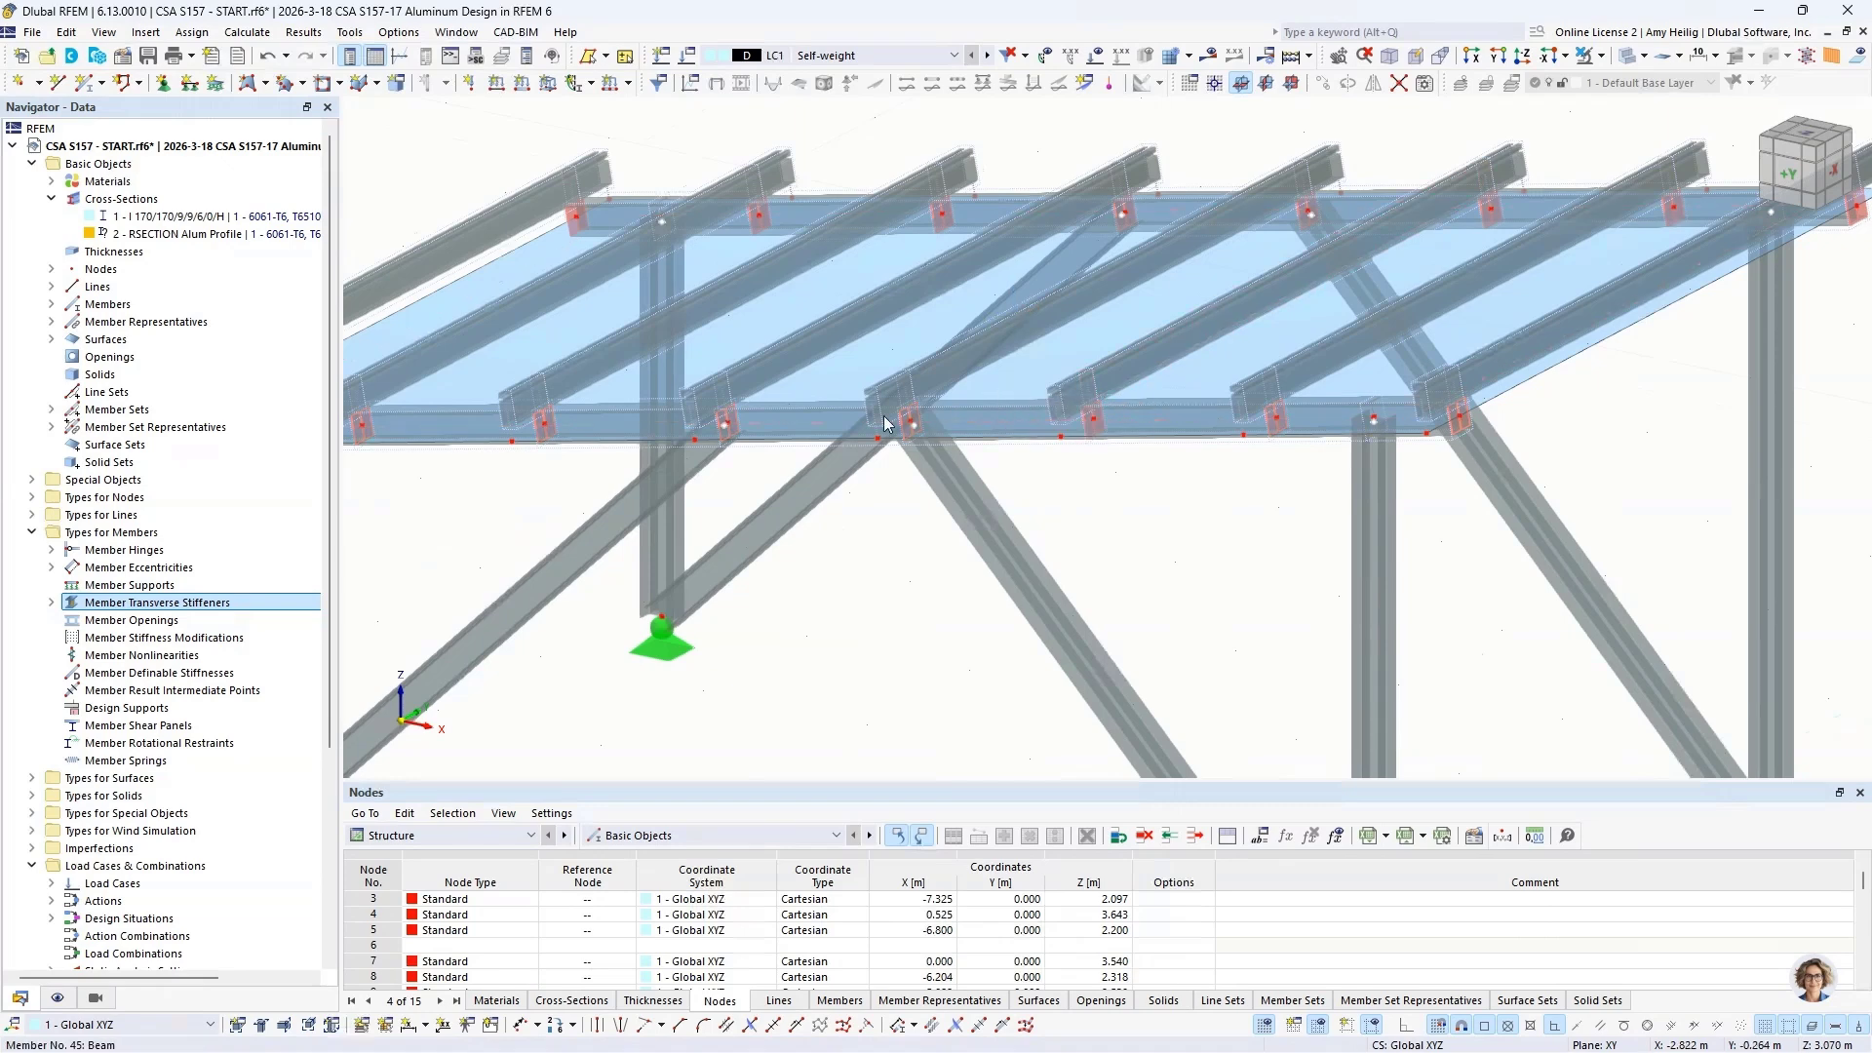
{"action": "scroll", "coordinate": [502, 498], "scroll_direction": "down", "scroll_amount": 5}
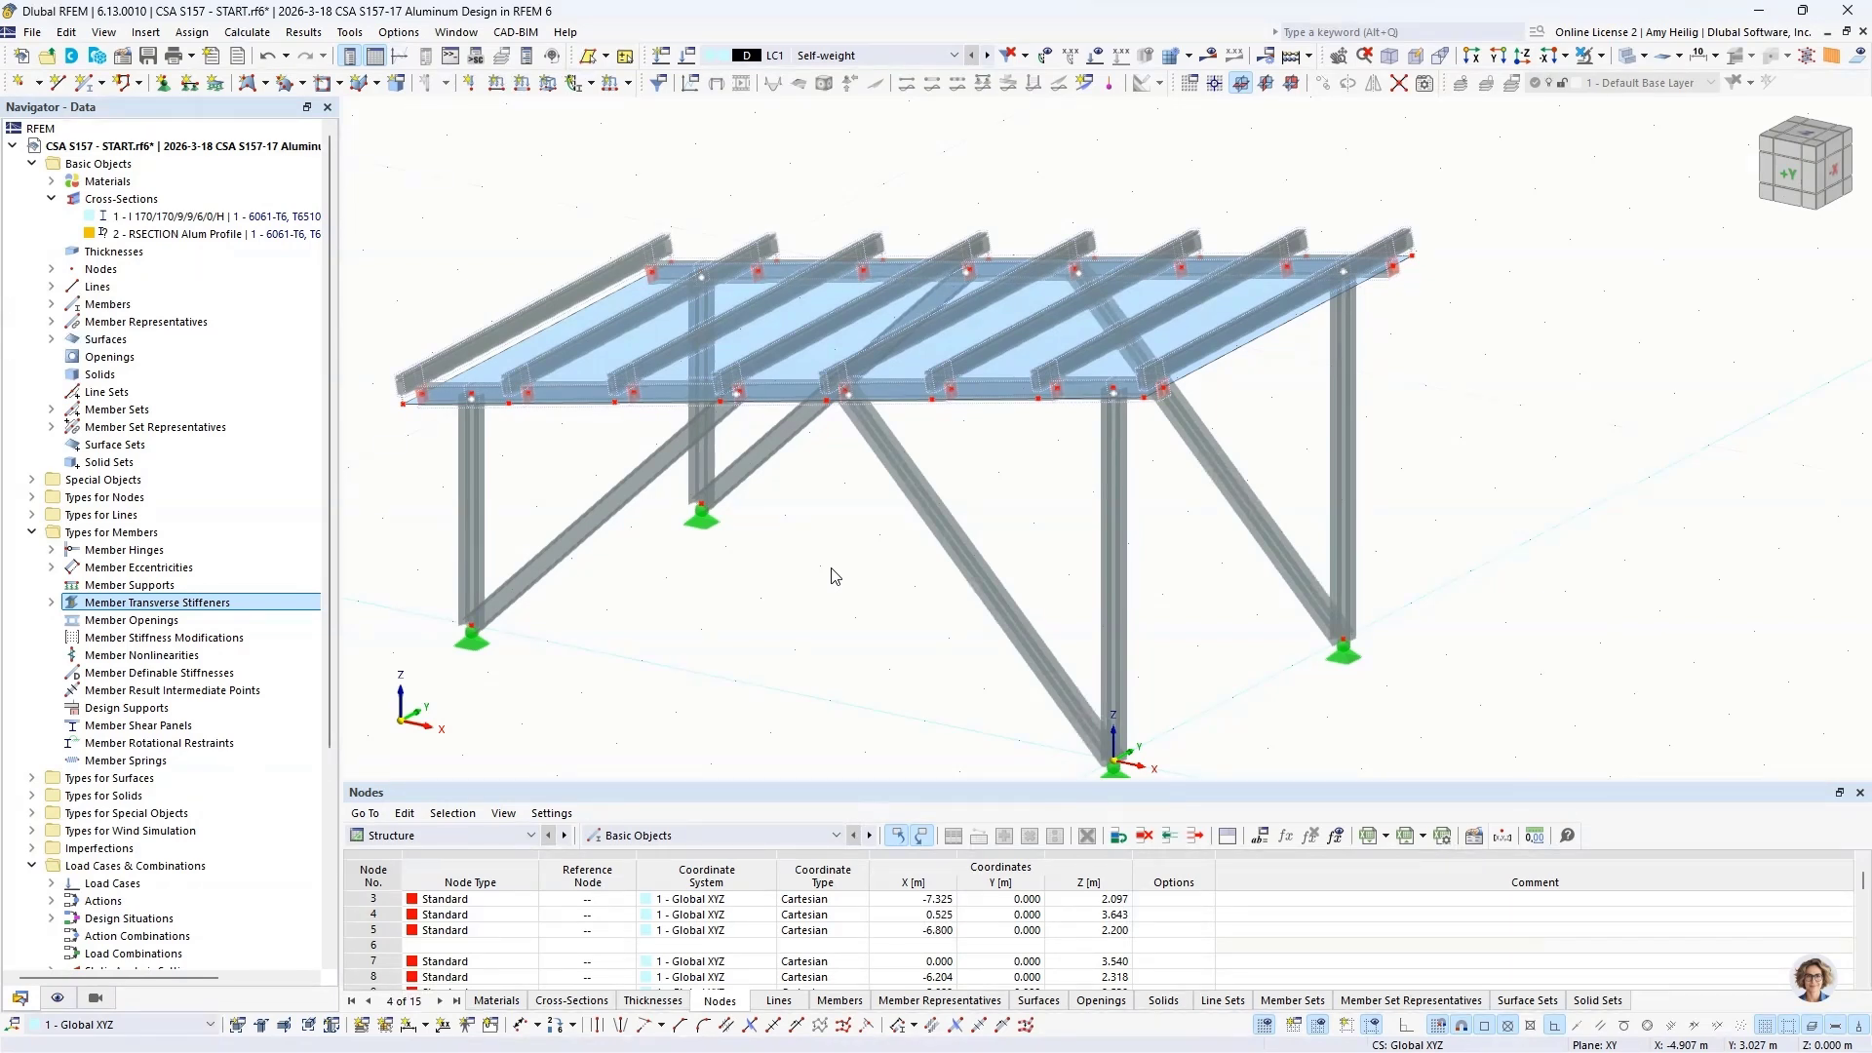
{"action": "left_click", "coordinate": [456, 32]}
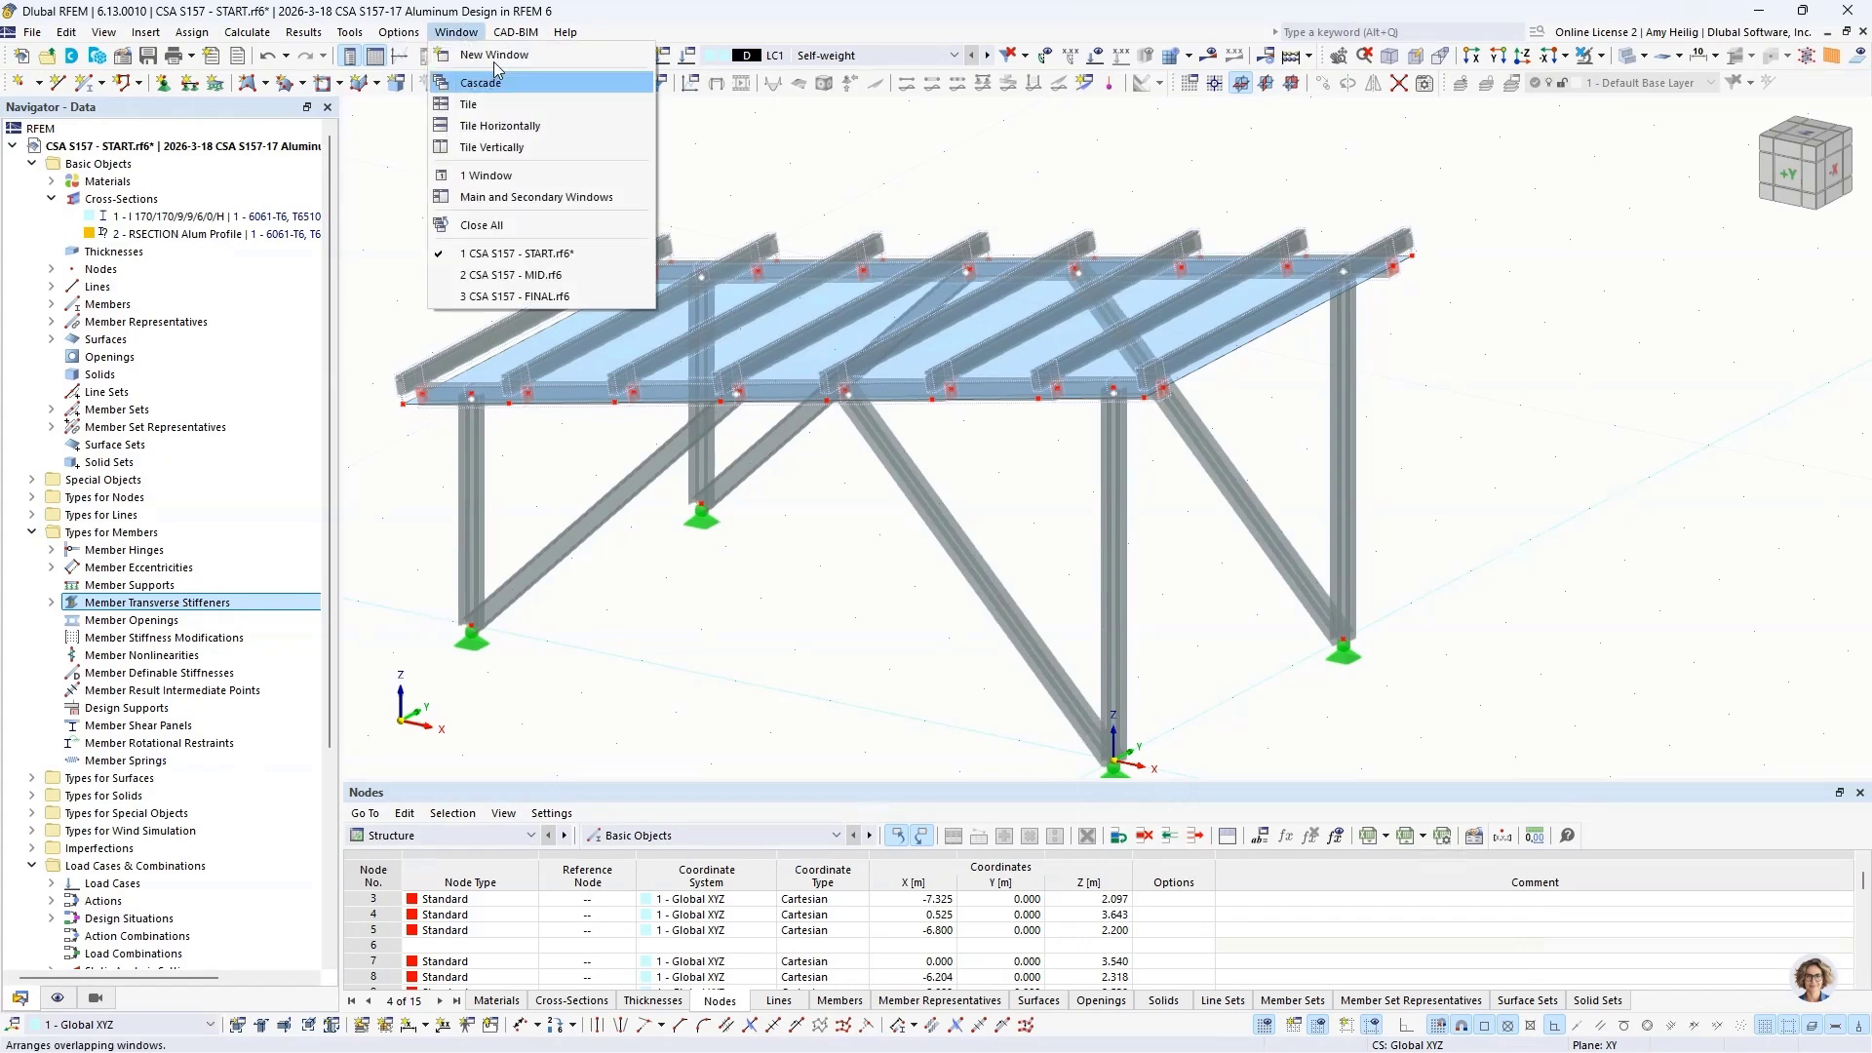
{"action": "left_click", "coordinate": [541, 274]}
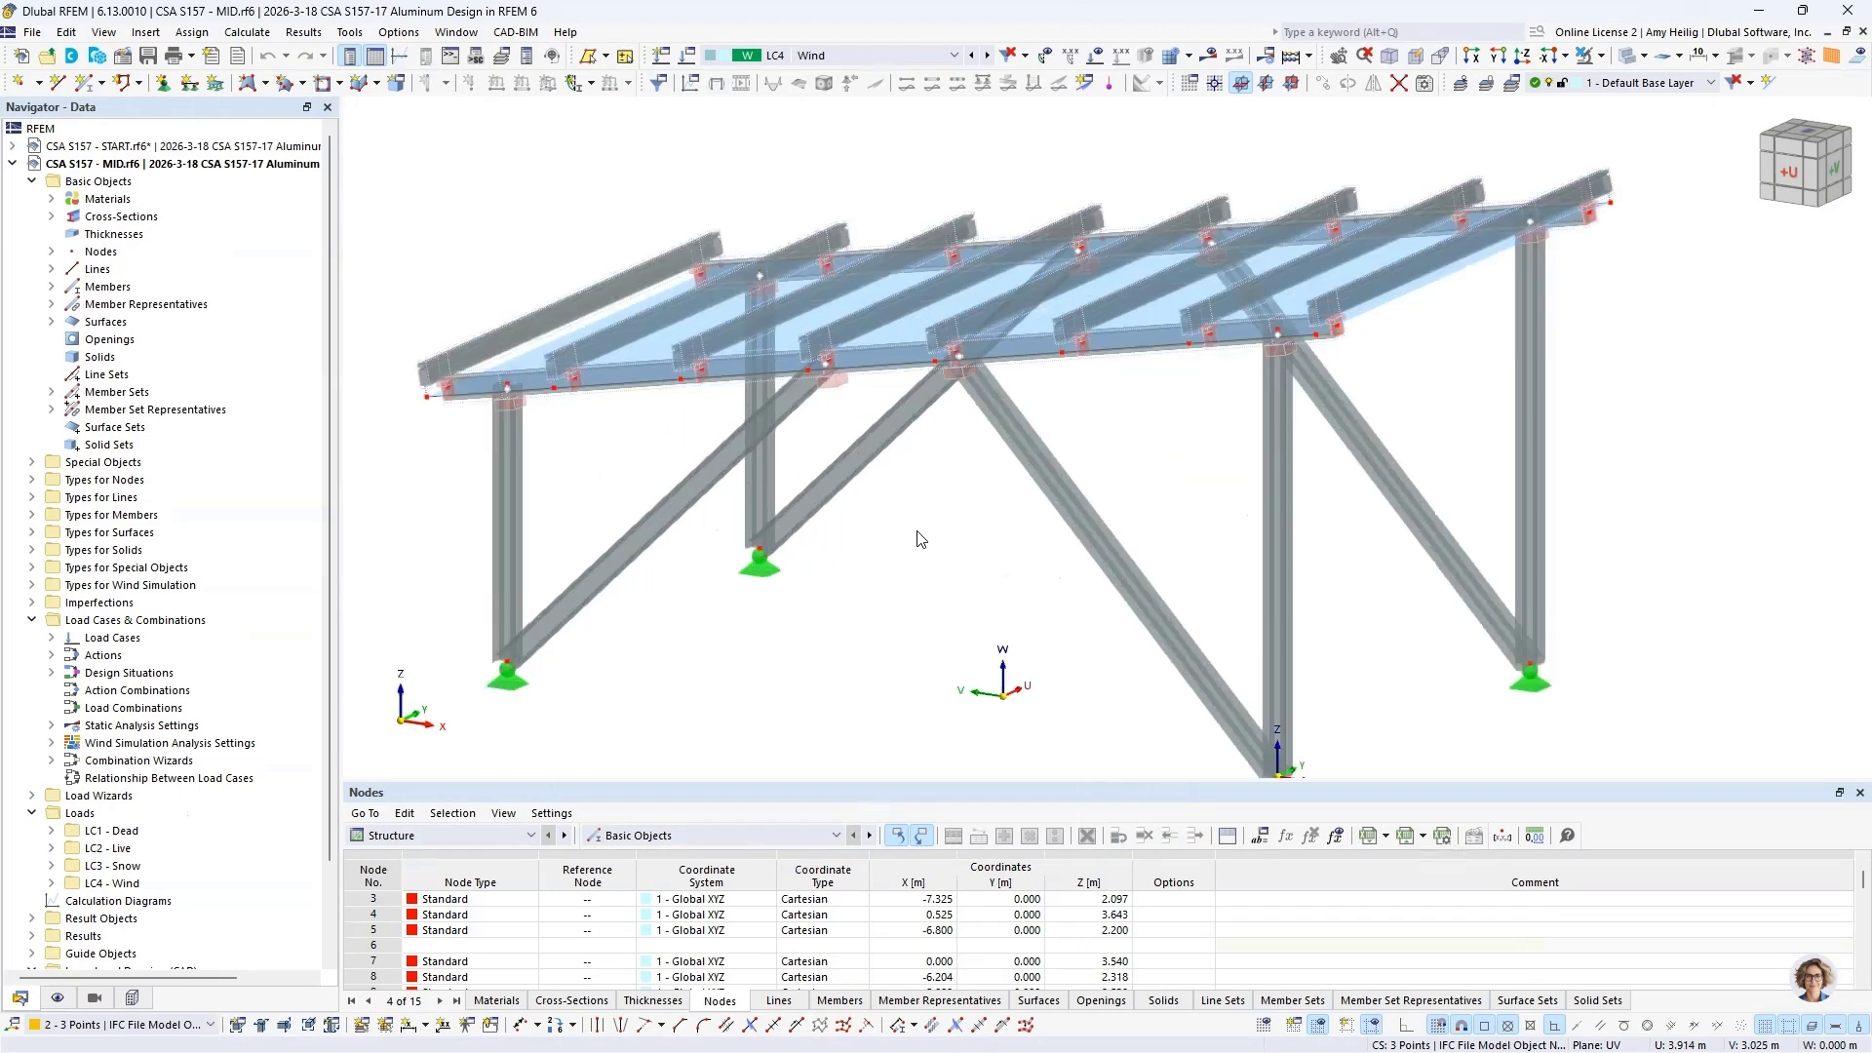
{"action": "scroll", "coordinate": [928, 521], "scroll_direction": "down", "scroll_amount": 2}
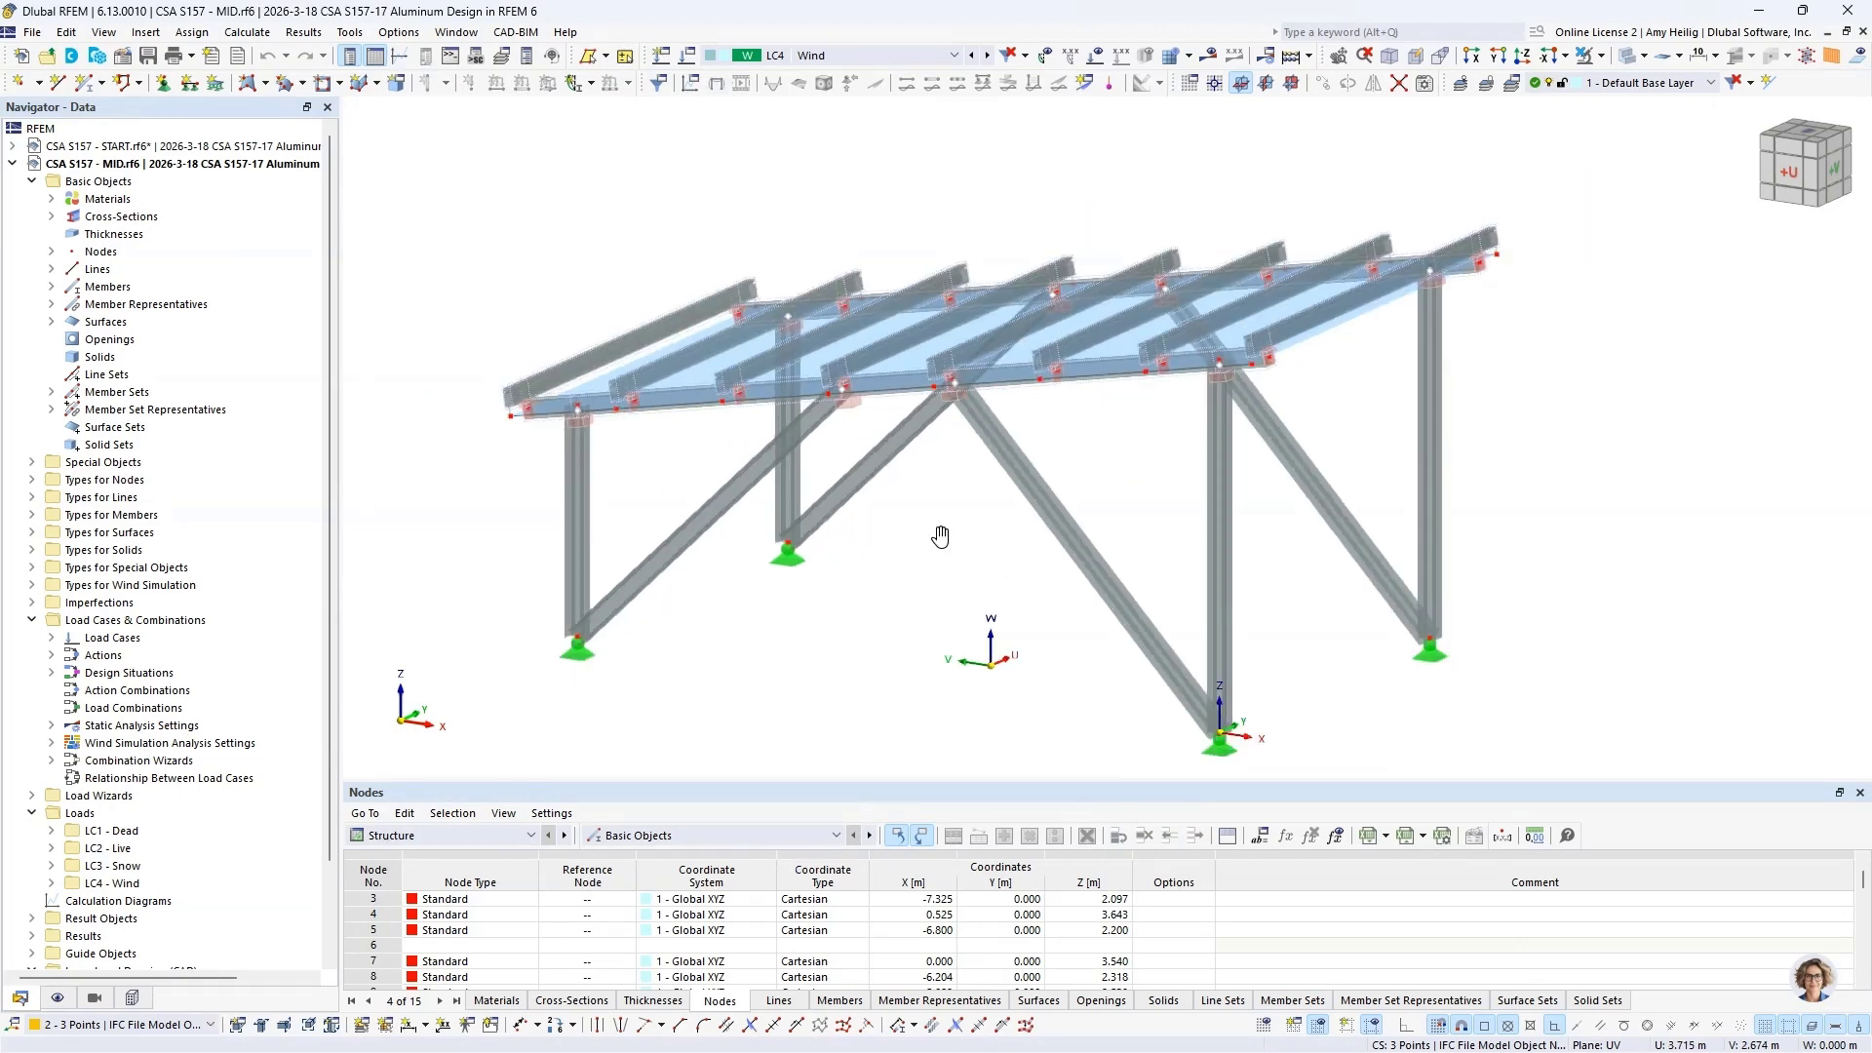
{"action": "middle_click_drag", "start_coordinate": [942, 536], "coordinate": [979, 518], "text": "ctrl"}
Step: Open all columns and diagonal braces together for editing and turn their design properties off and on again
{"action": "left_click_drag", "start_coordinate": [1416, 457], "coordinate": [504, 493]}
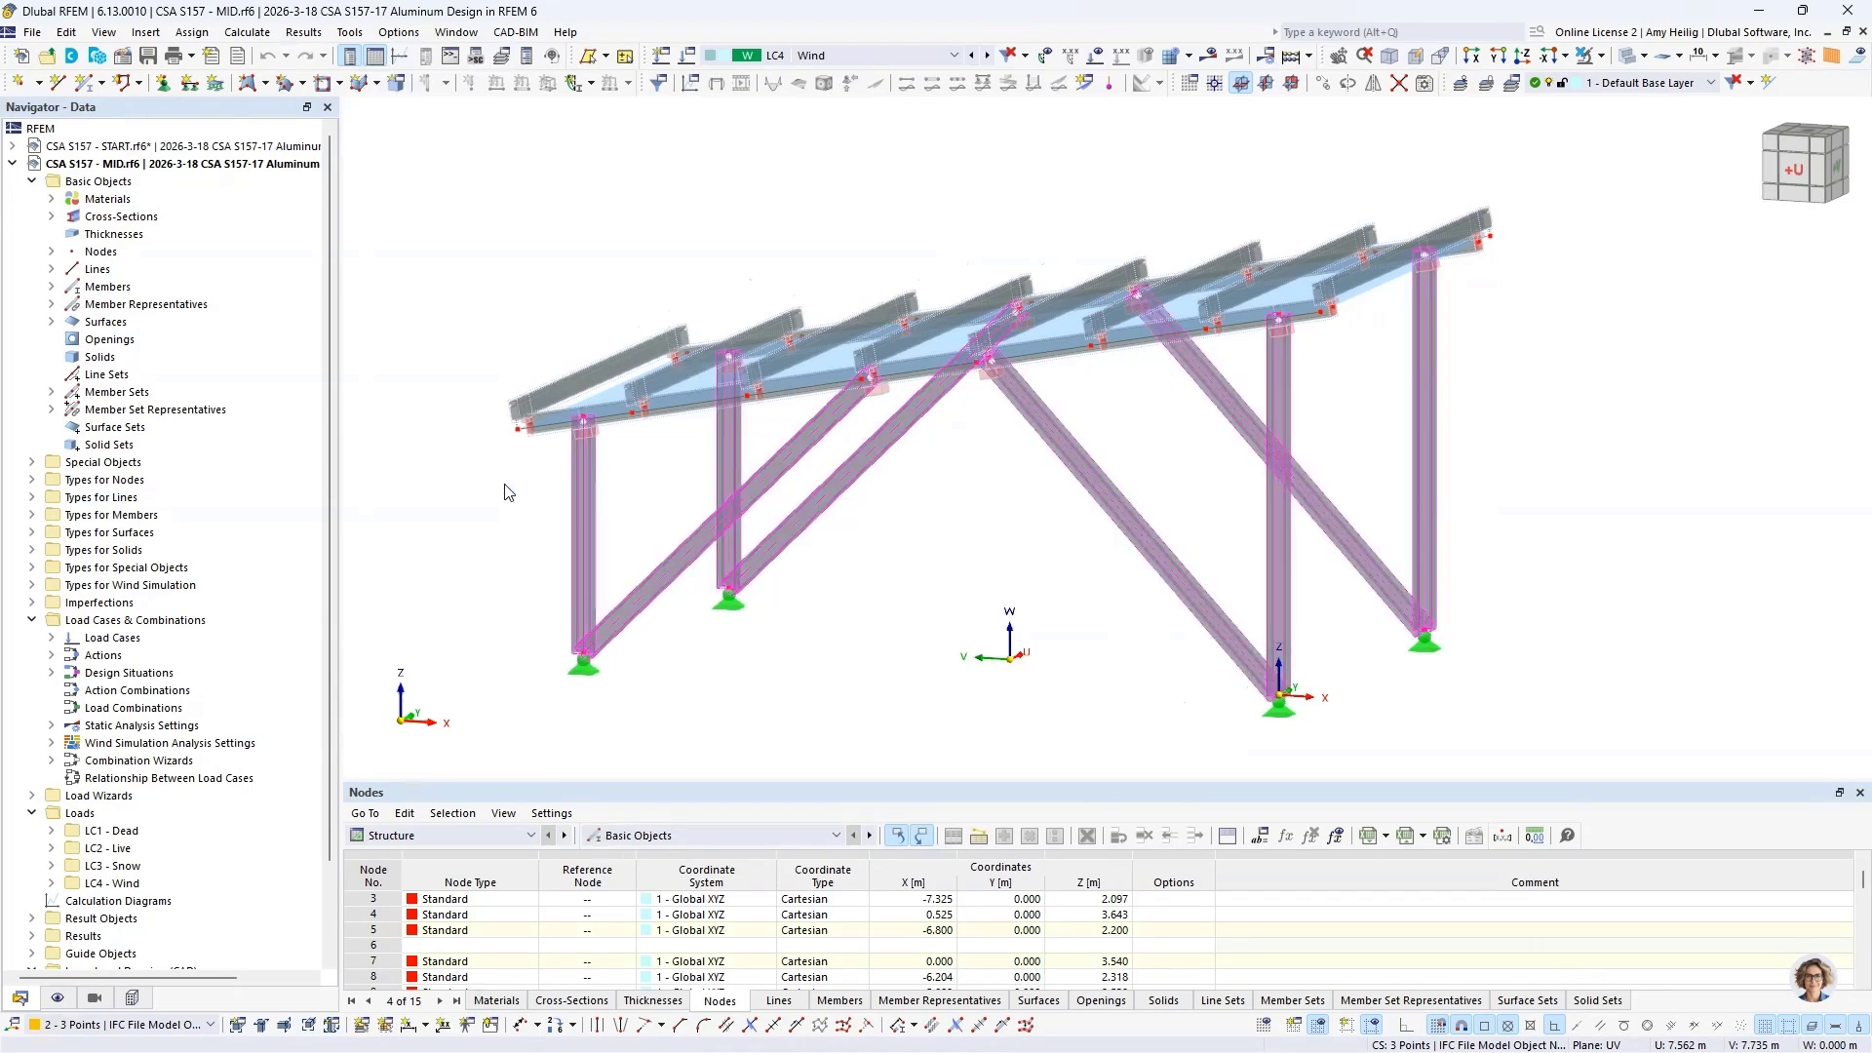
{"action": "double_click", "coordinate": [583, 499]}
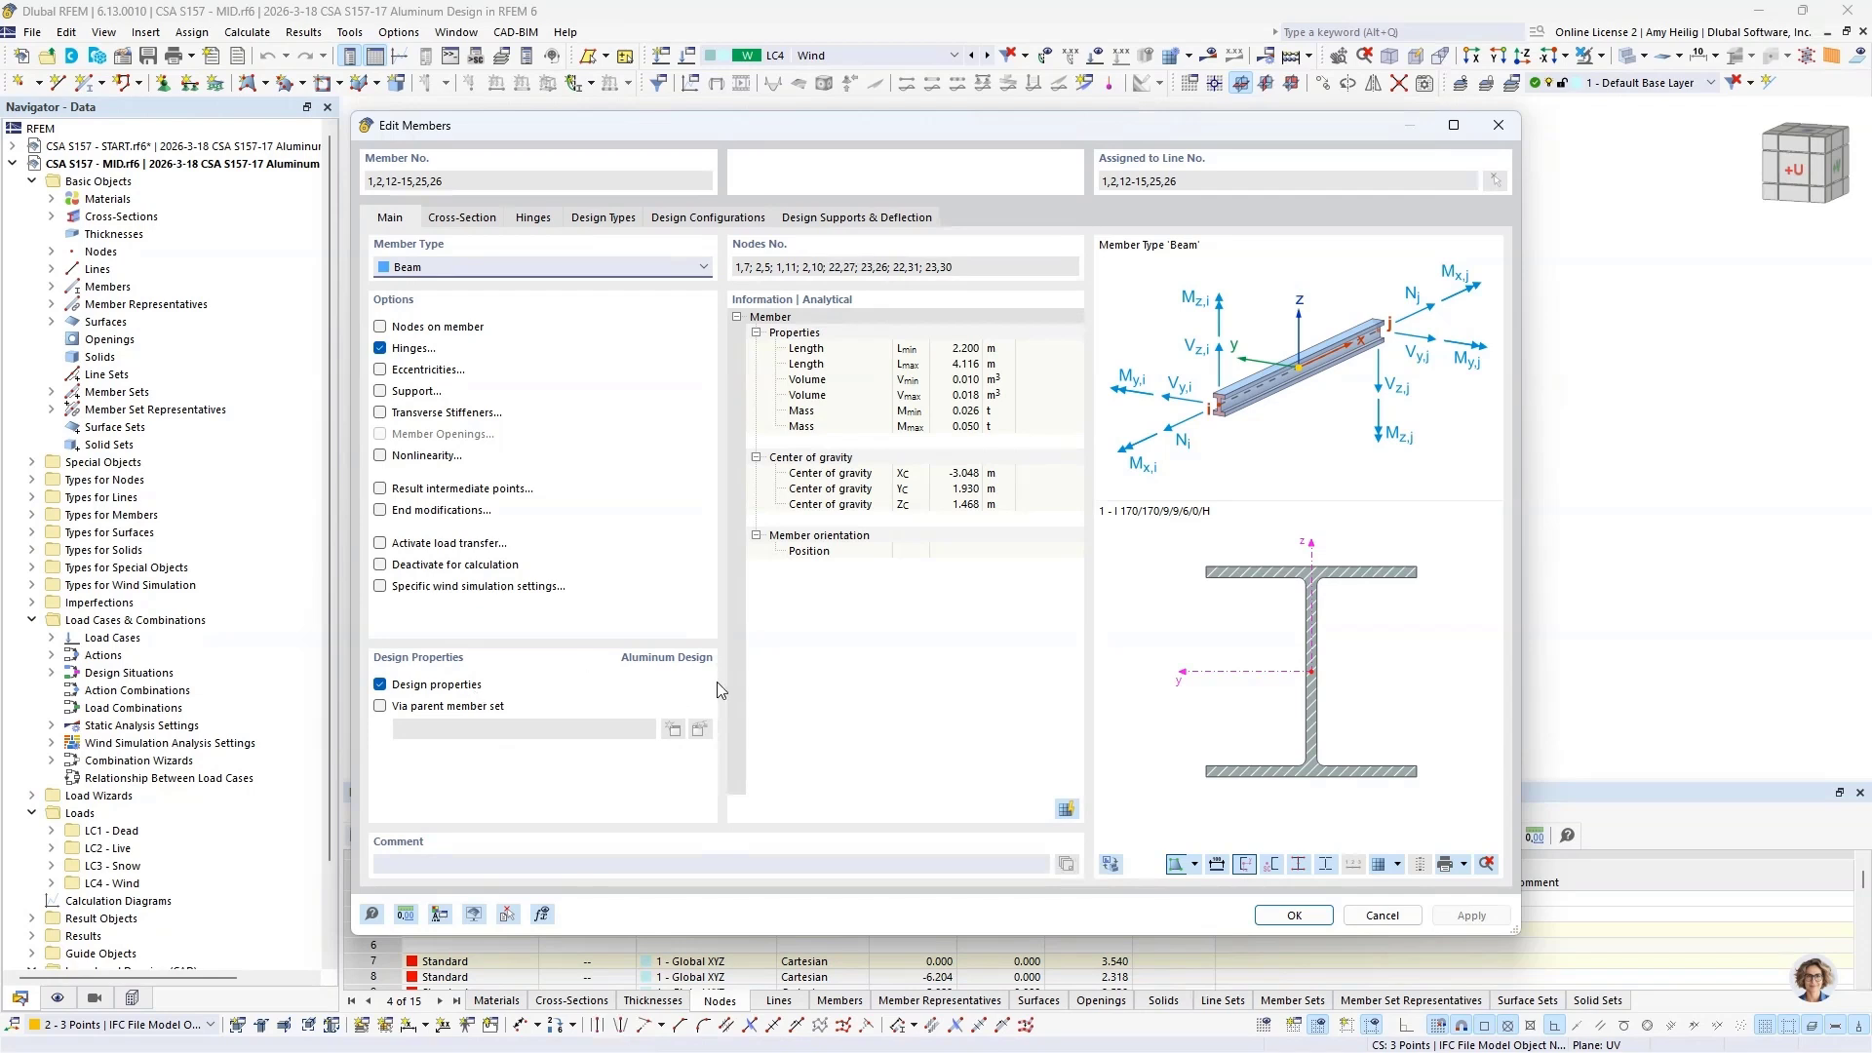
{"action": "left_click", "coordinate": [380, 685]}
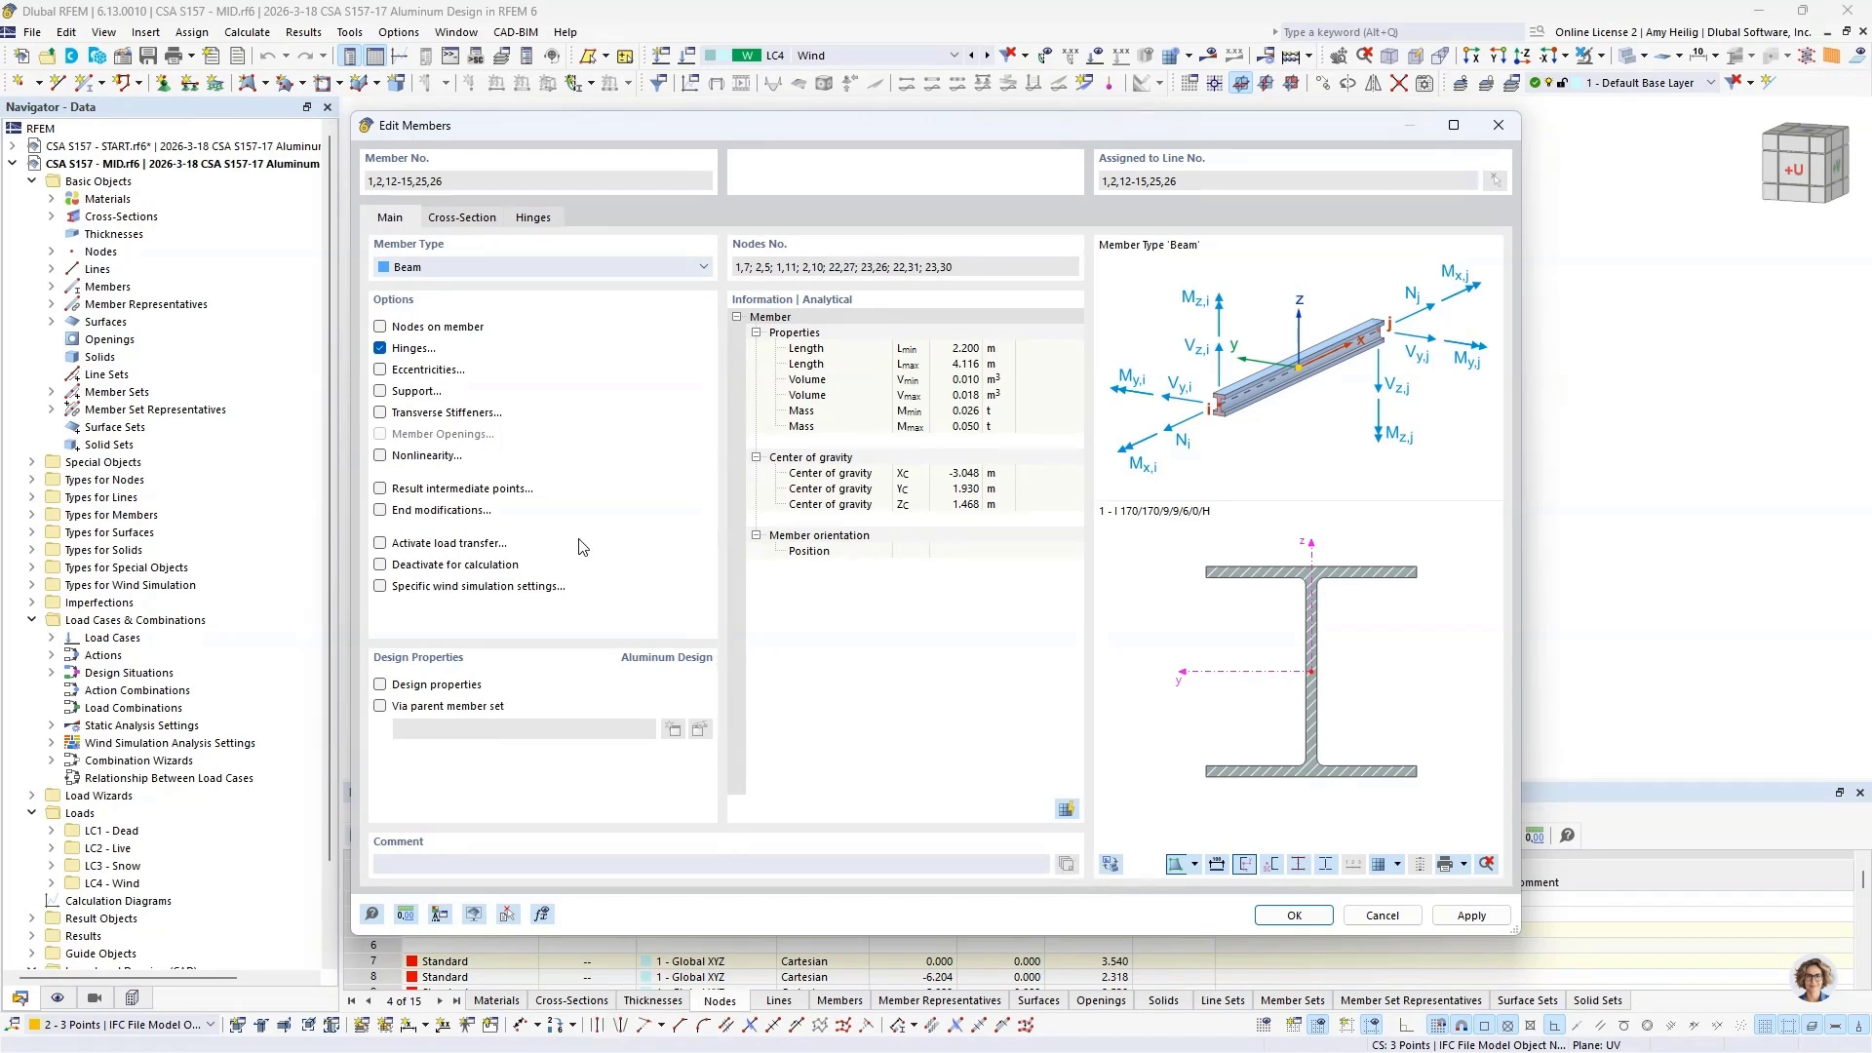
{"action": "left_click", "coordinate": [380, 685]}
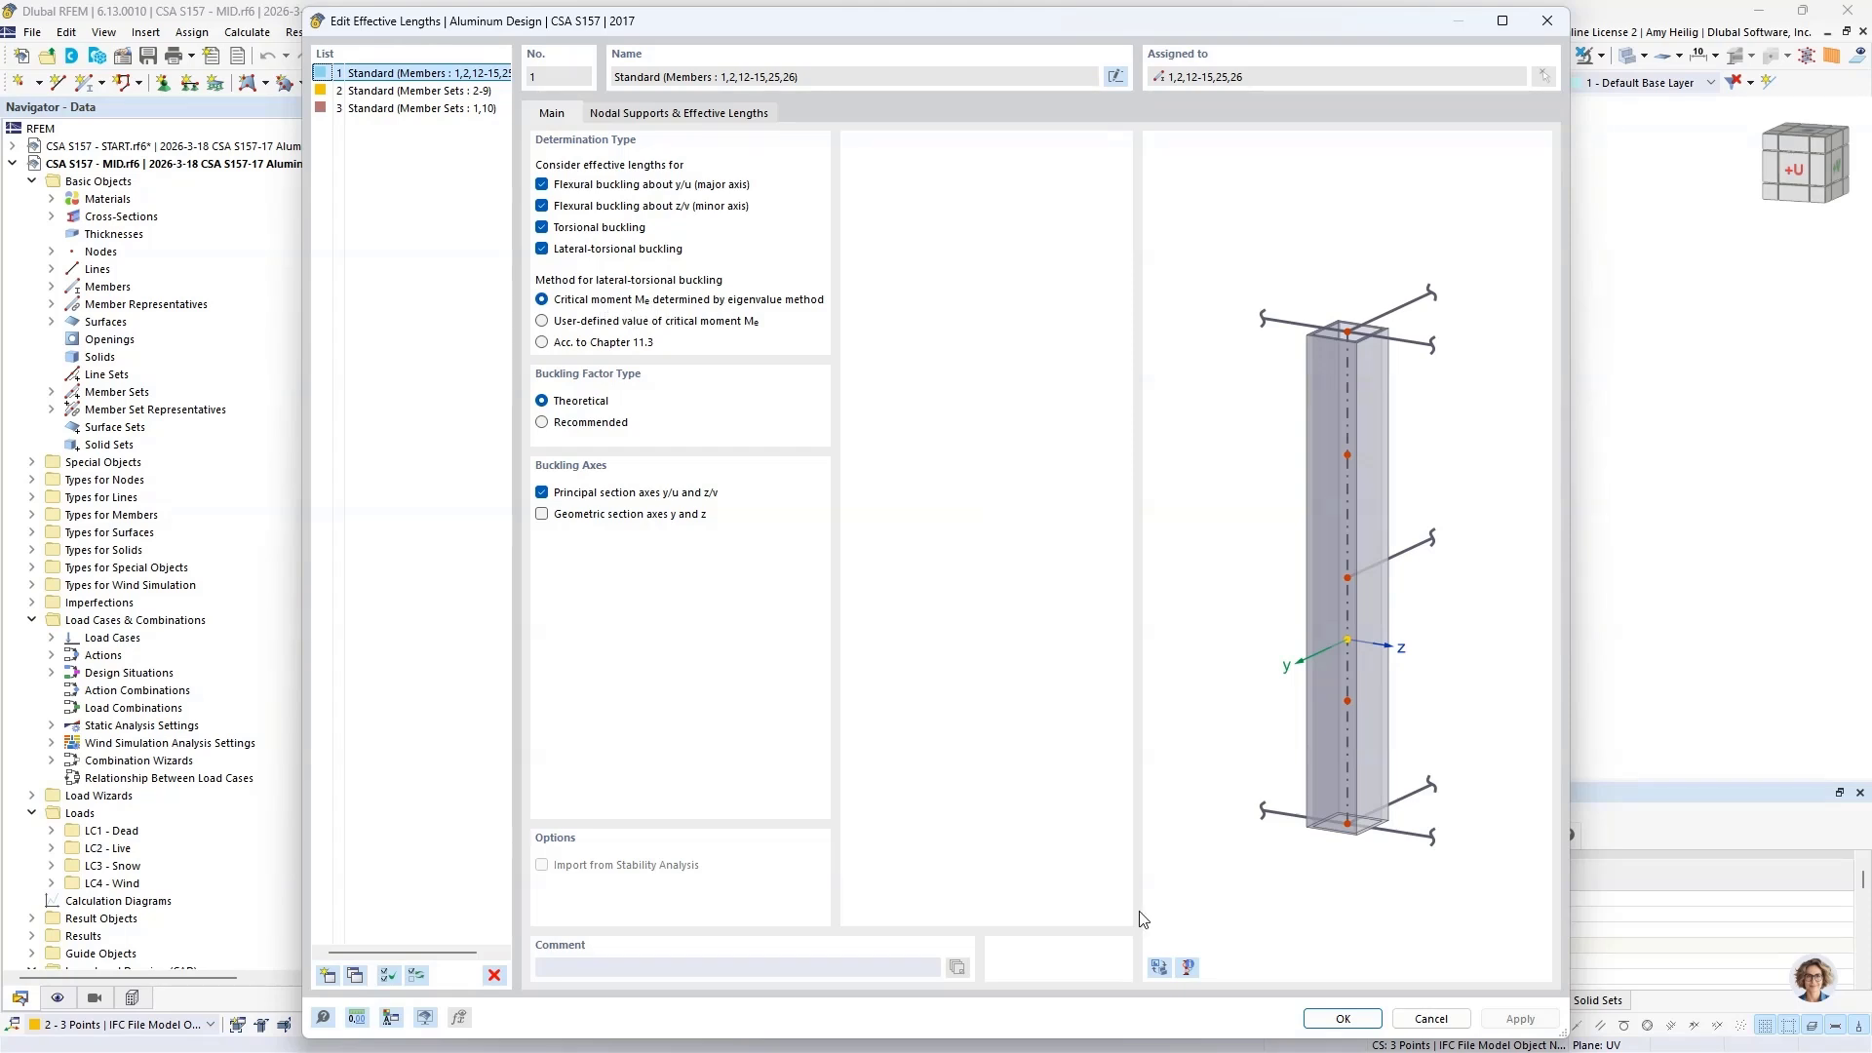
Step: In the columns' and braces' effective lengths, set the lateral-torsional buckling method to Acc. to Chapter 11.3, review the nodal supports, and accept
{"action": "left_click", "coordinate": [1159, 967]}
{"action": "scroll", "coordinate": [1213, 571], "scroll_direction": "up", "scroll_amount": 5}
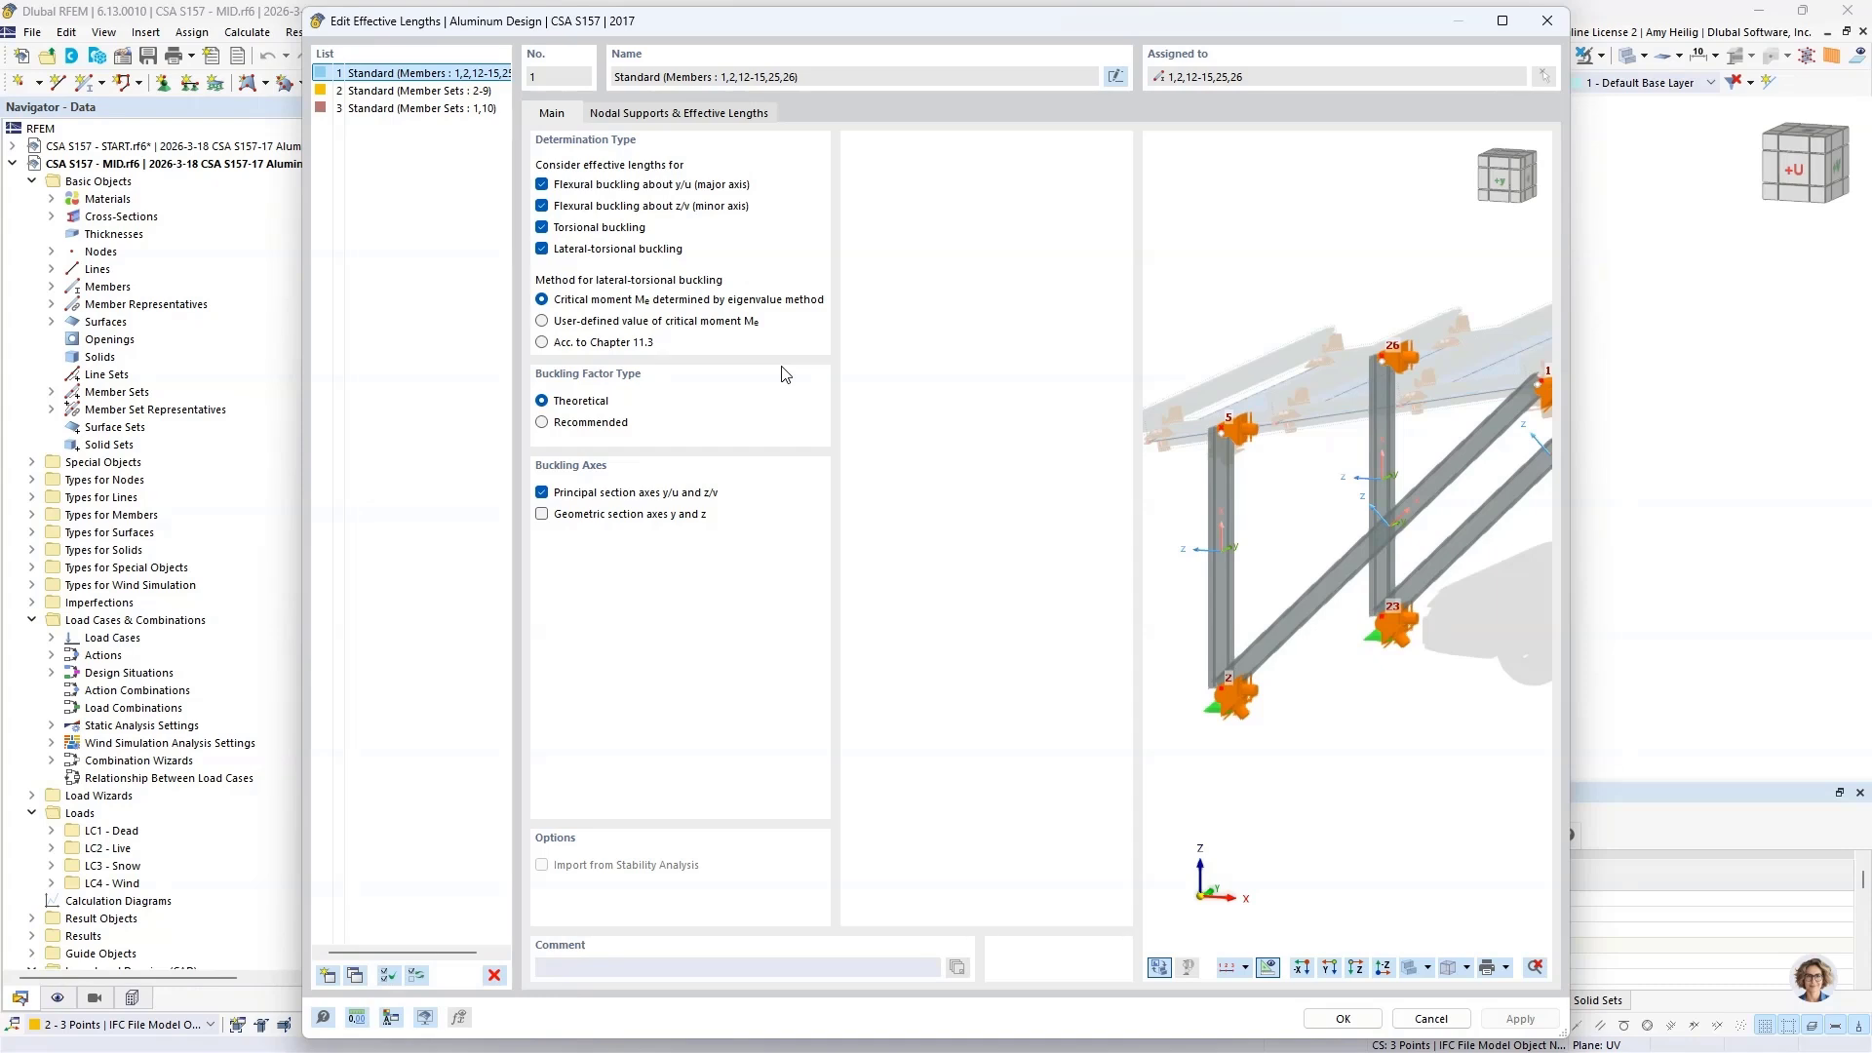
{"action": "left_click", "coordinate": [542, 346]}
{"action": "left_click", "coordinate": [724, 115]}
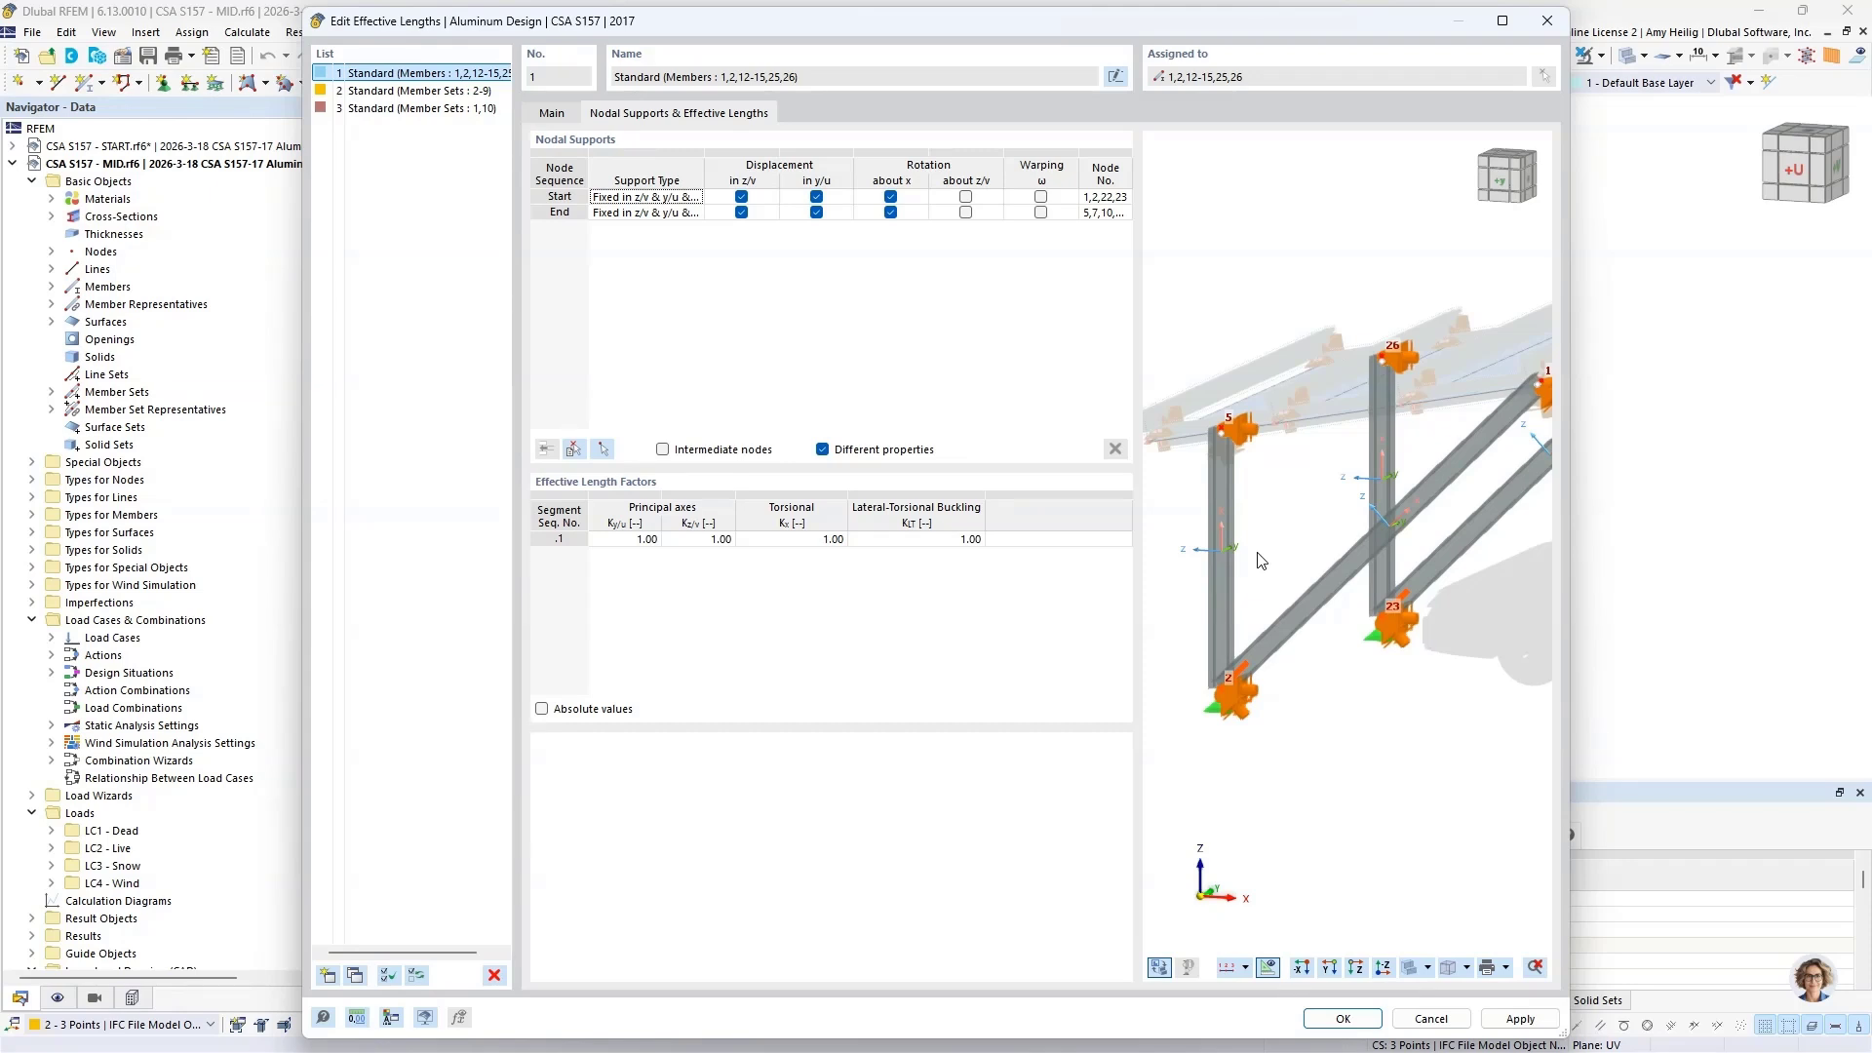
{"action": "scroll", "coordinate": [1256, 551], "scroll_direction": "up", "scroll_amount": 5}
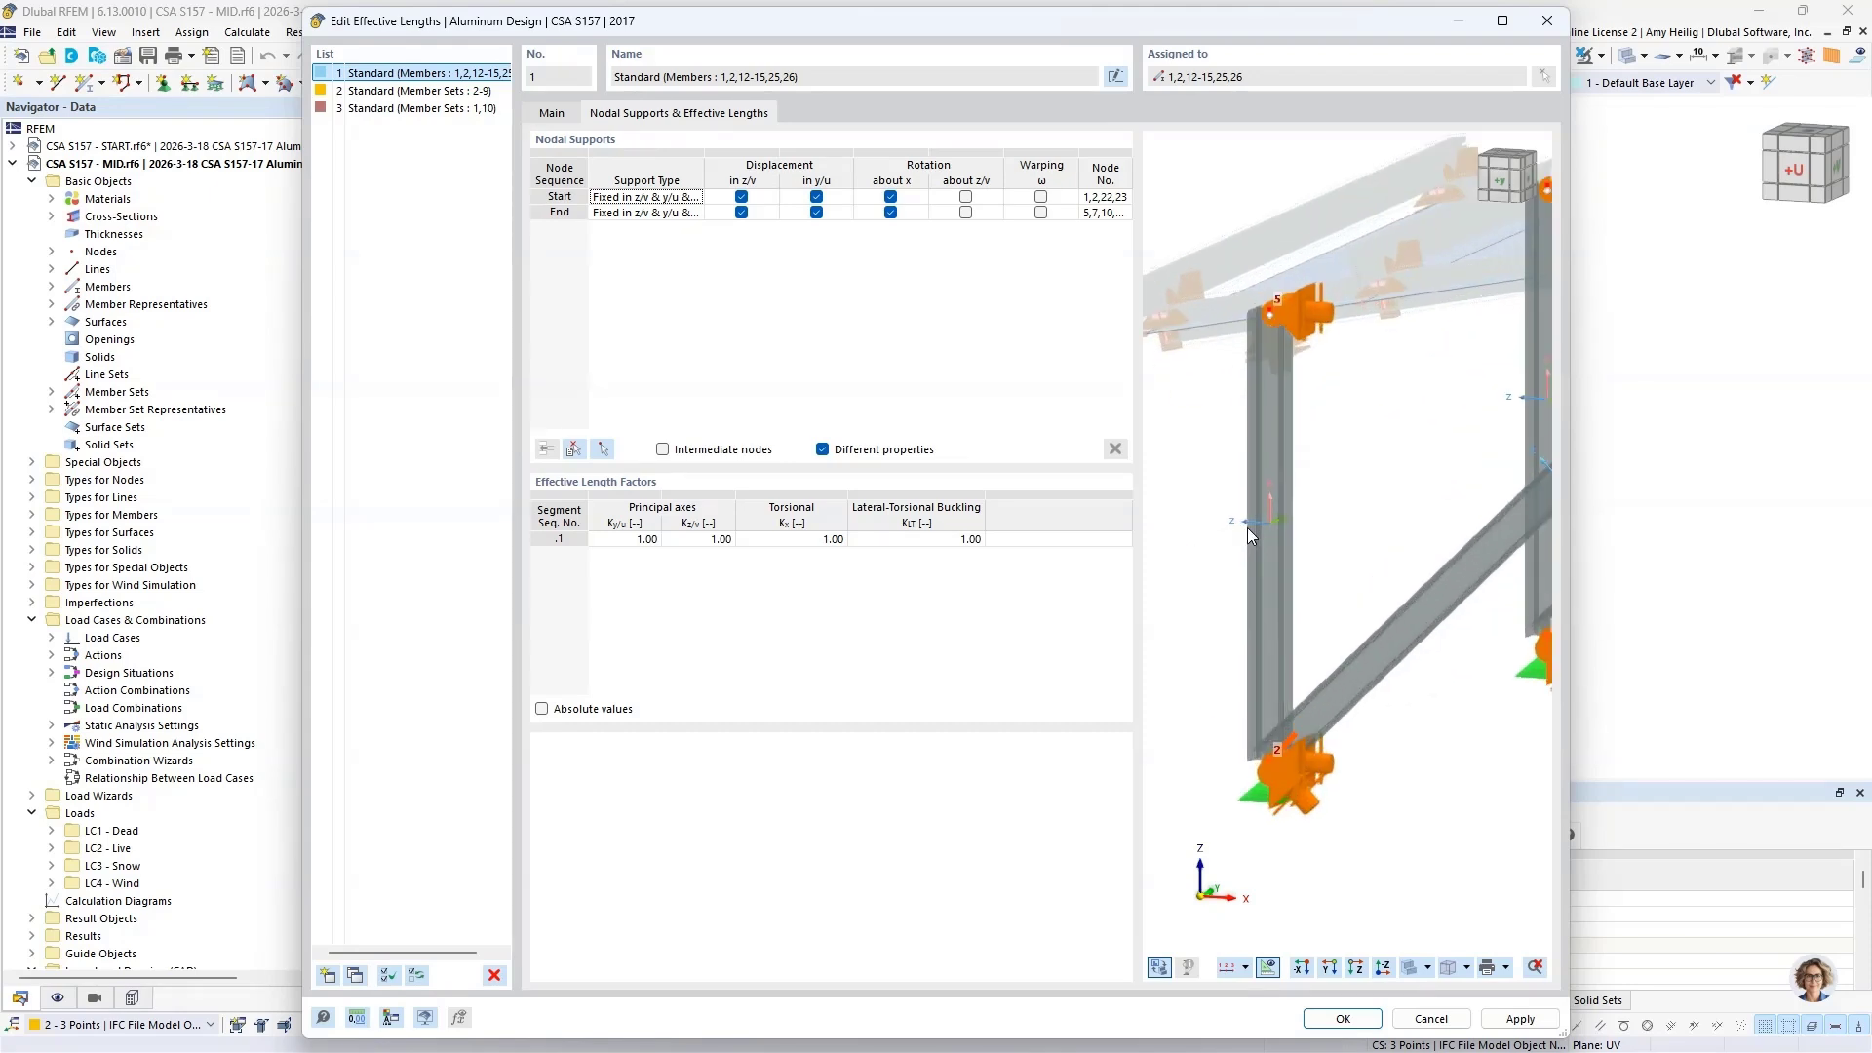
{"action": "scroll", "coordinate": [1248, 529], "scroll_direction": "up", "scroll_amount": 1}
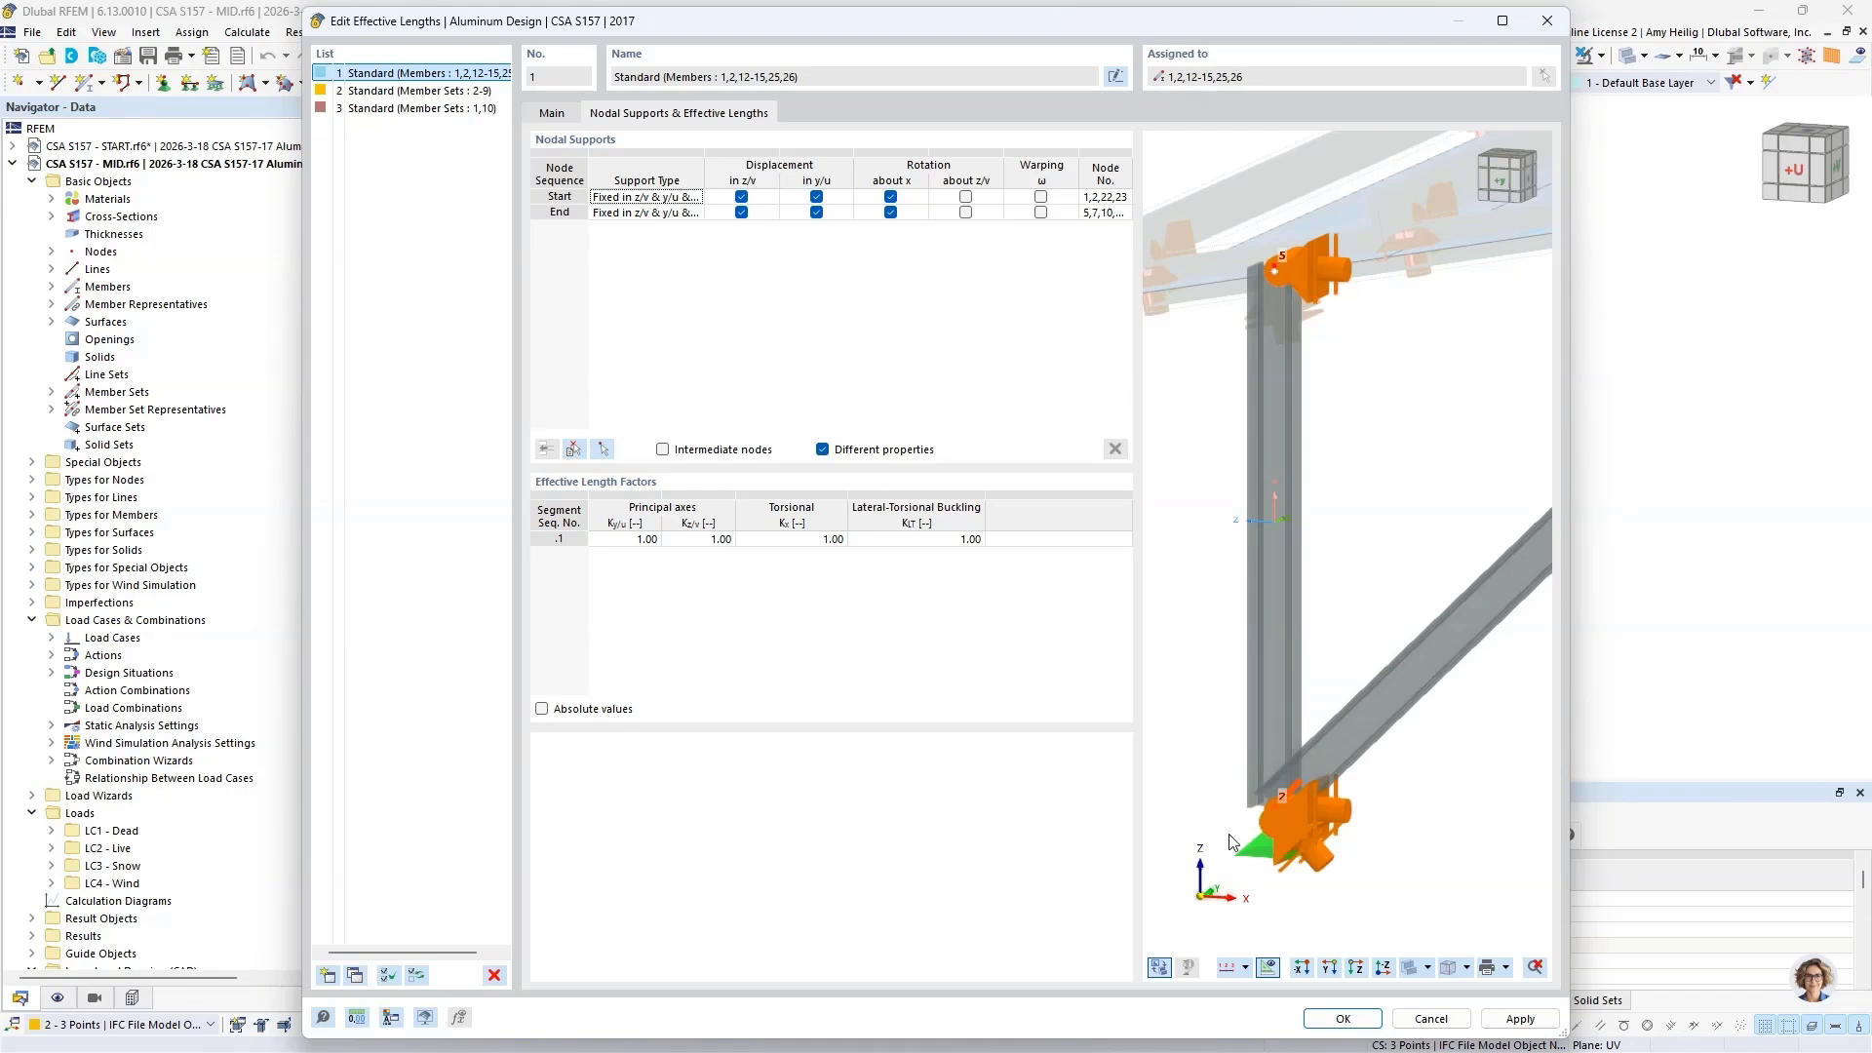
{"action": "left_click", "coordinate": [1343, 1018]}
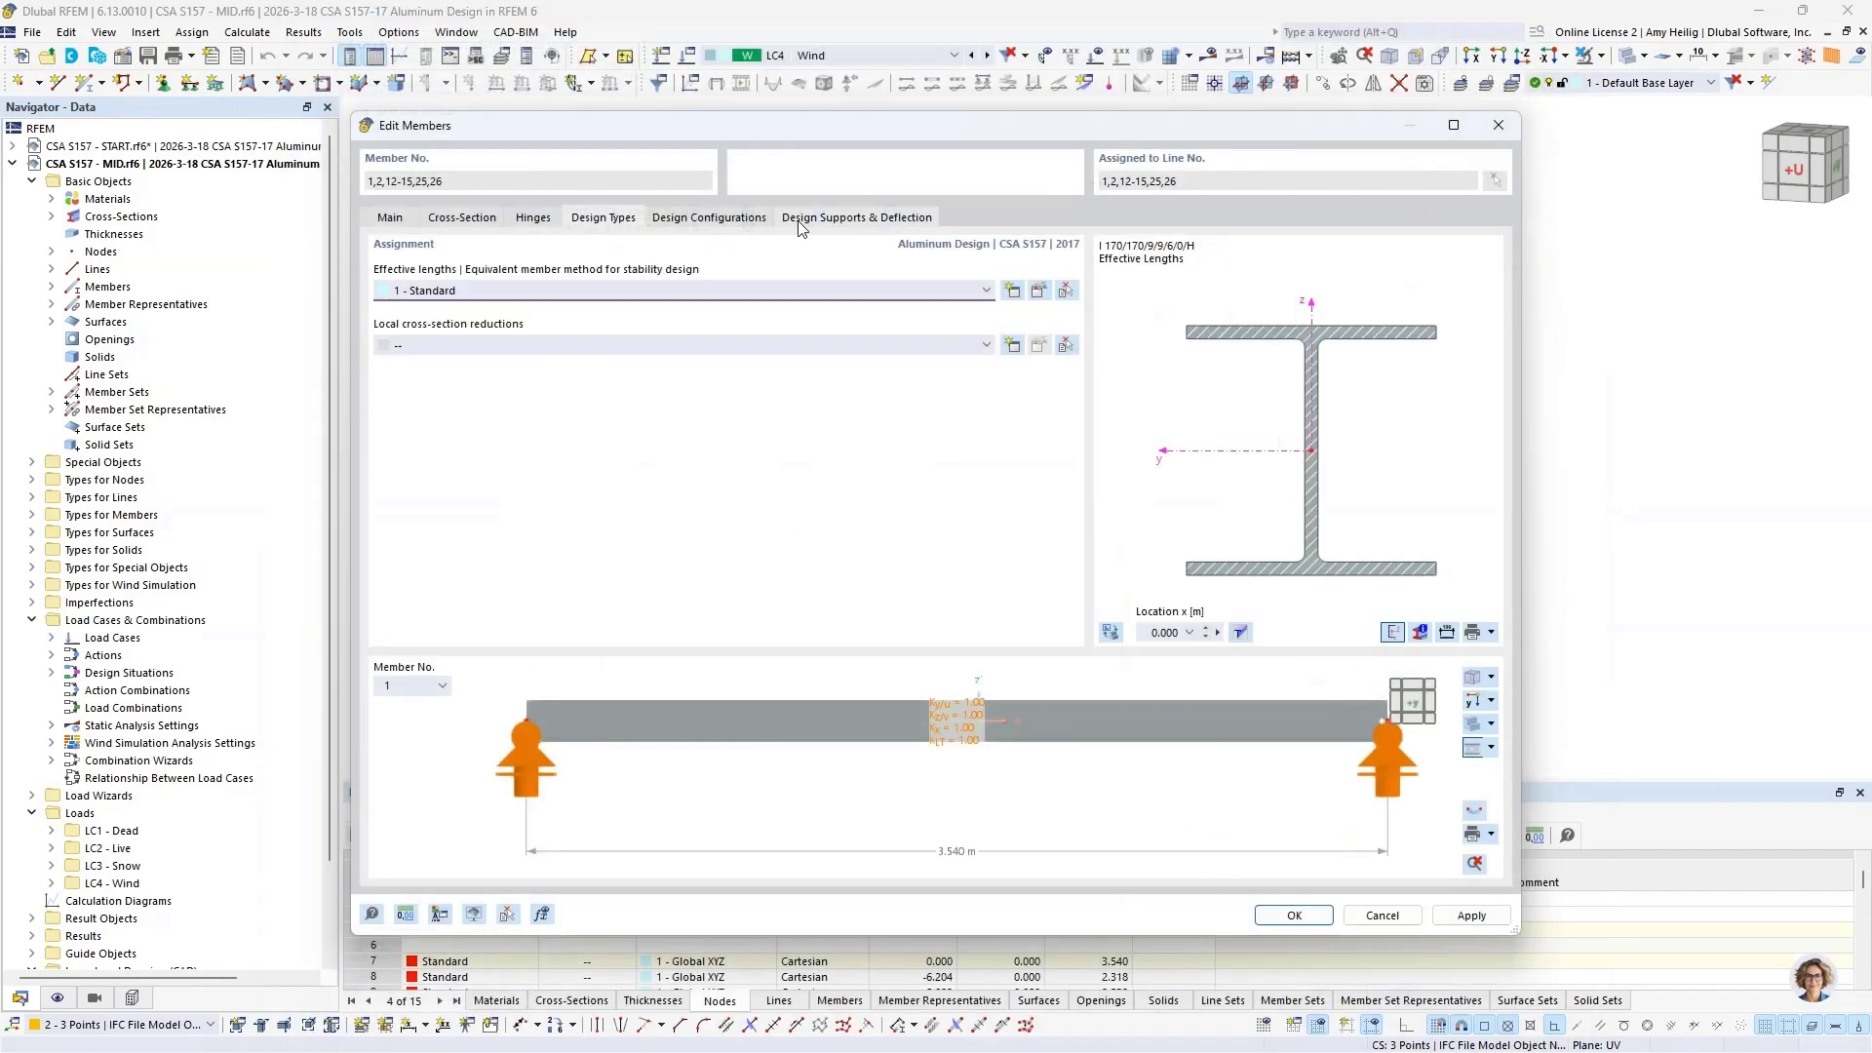
Step: Try out a new local cross-section reduction of type Design Parameters for the columns and braces, review its parameters, and discard it
{"action": "left_click", "coordinate": [530, 347]}
{"action": "left_click", "coordinate": [517, 382]}
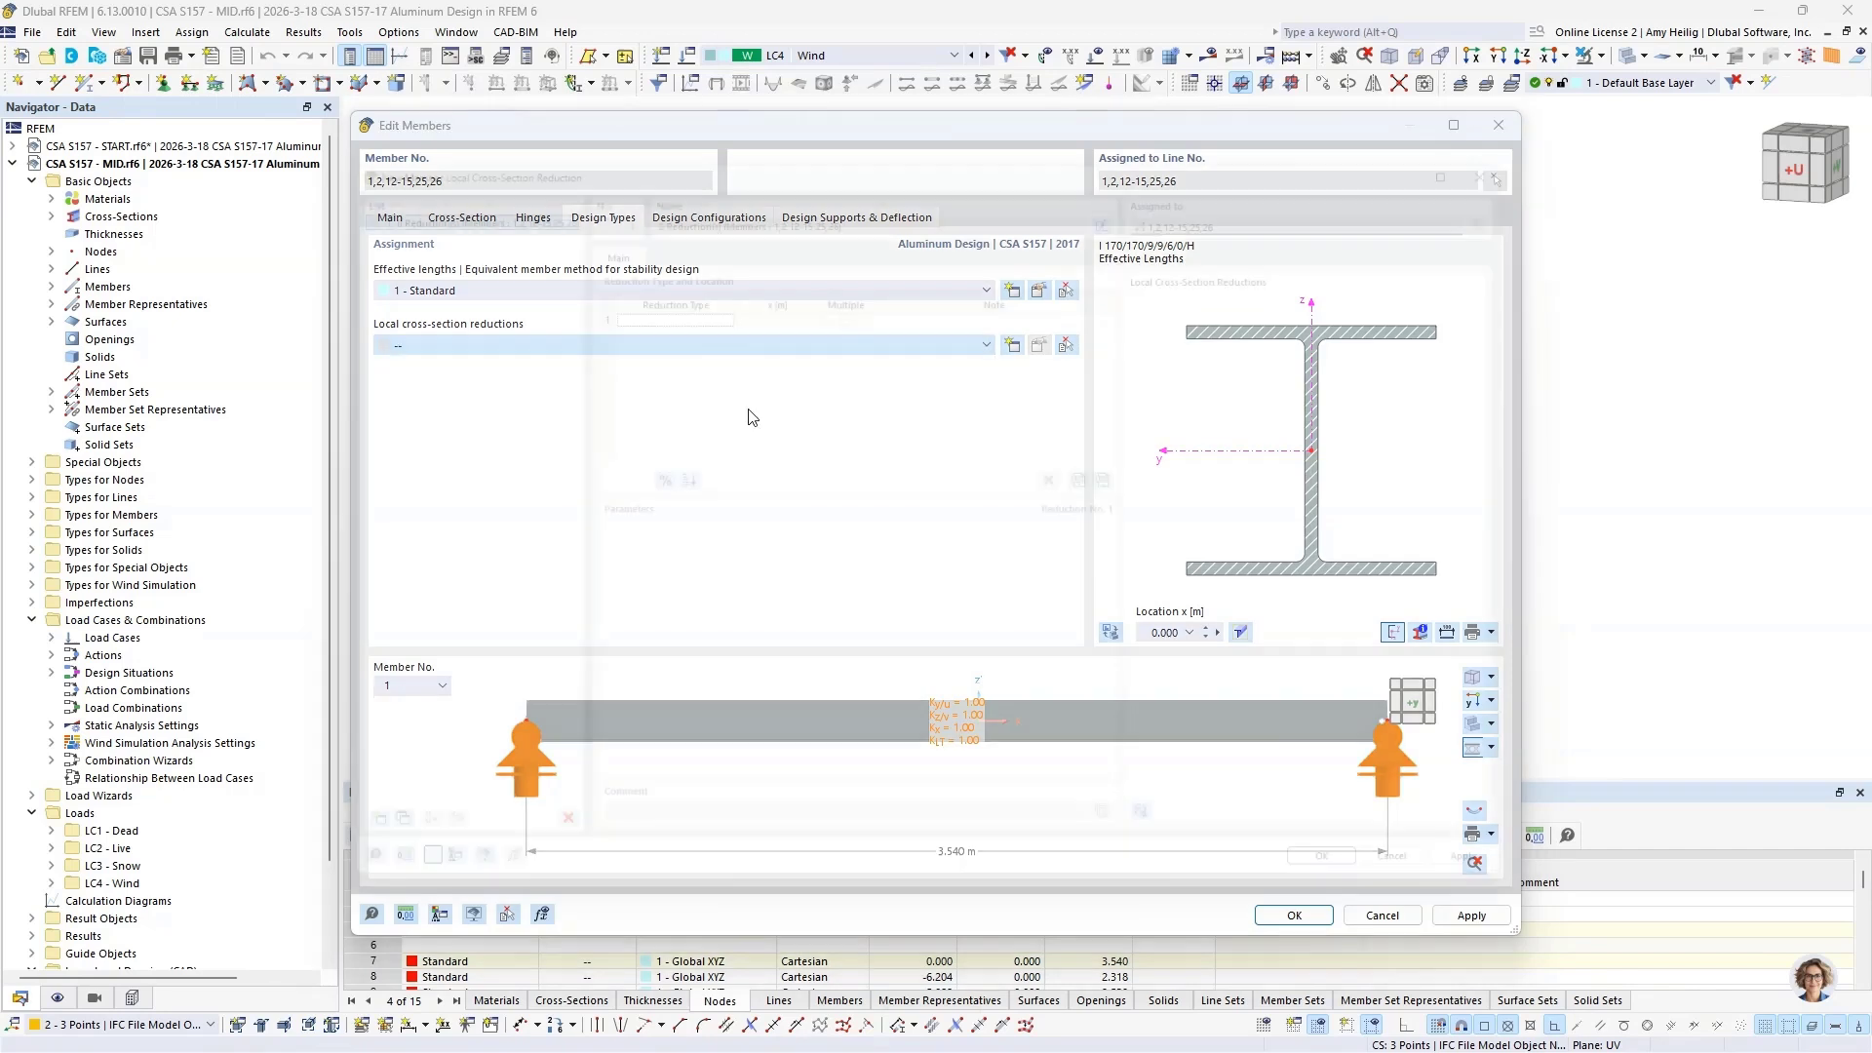
{"action": "left_click", "coordinate": [669, 295]}
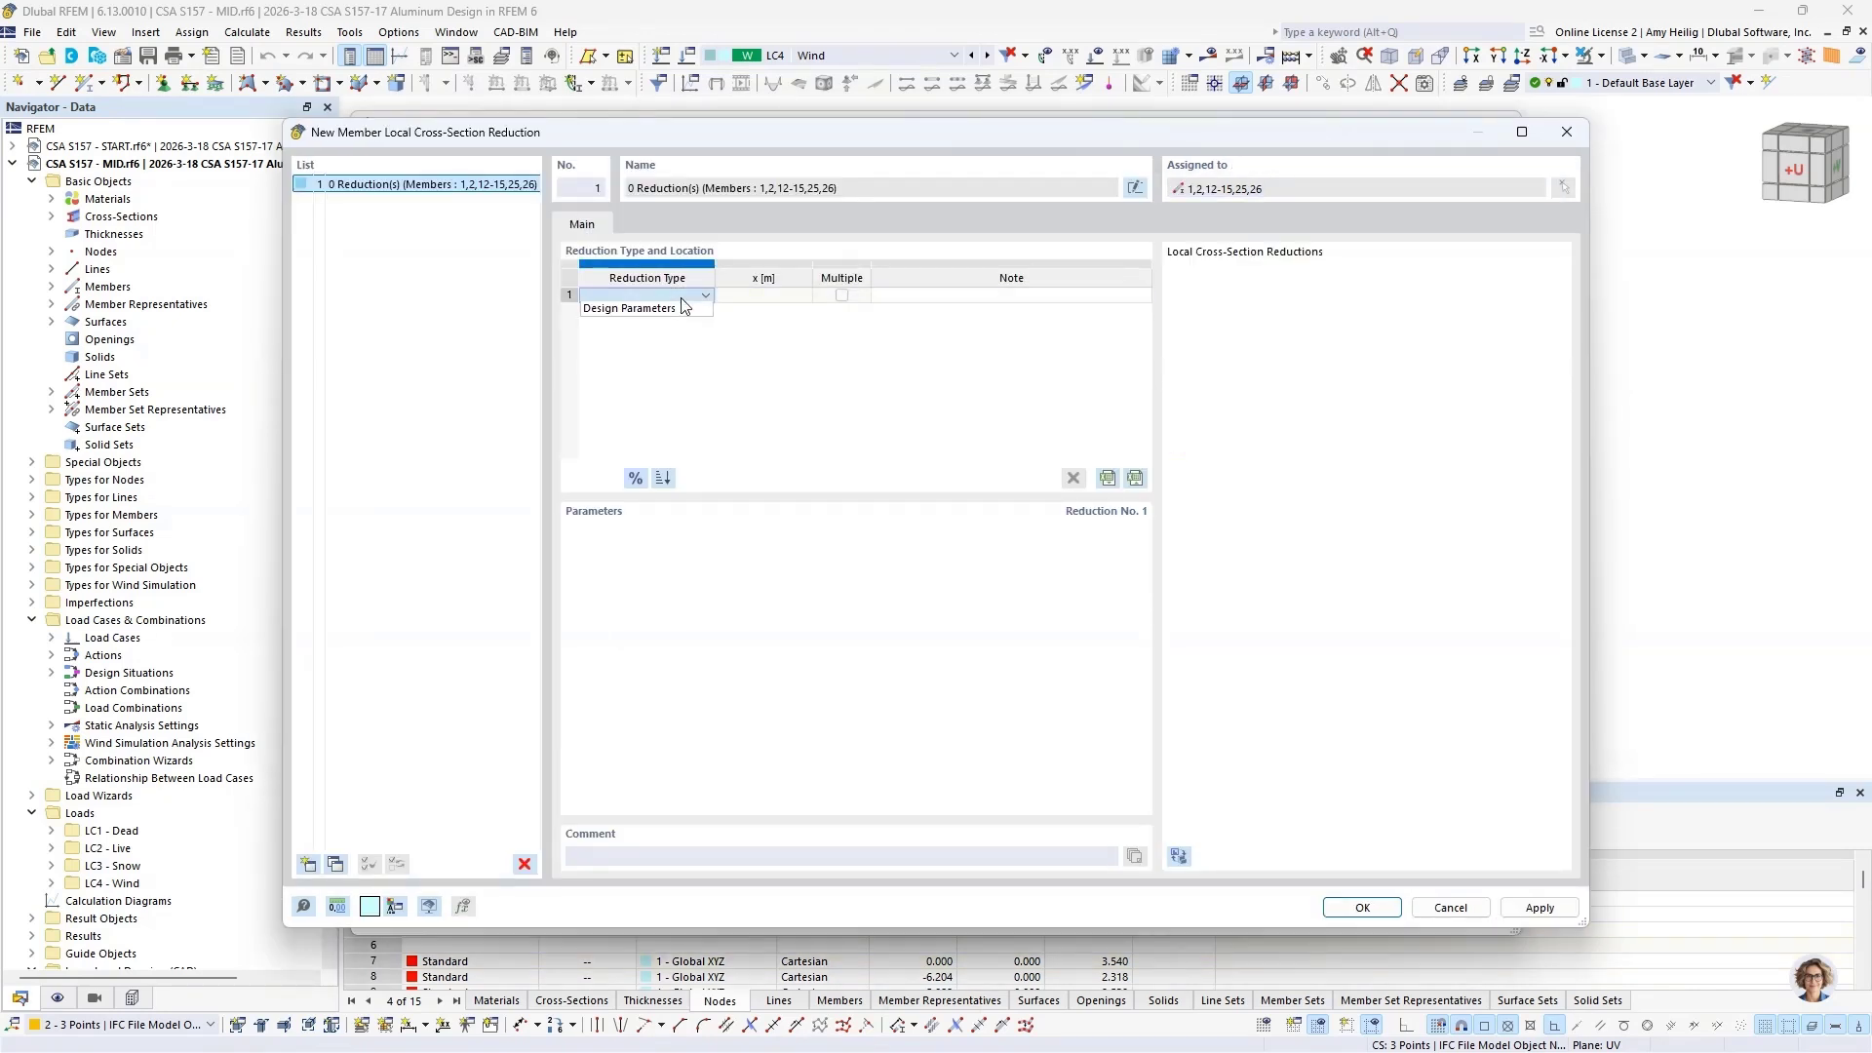
{"action": "left_click", "coordinate": [685, 312]}
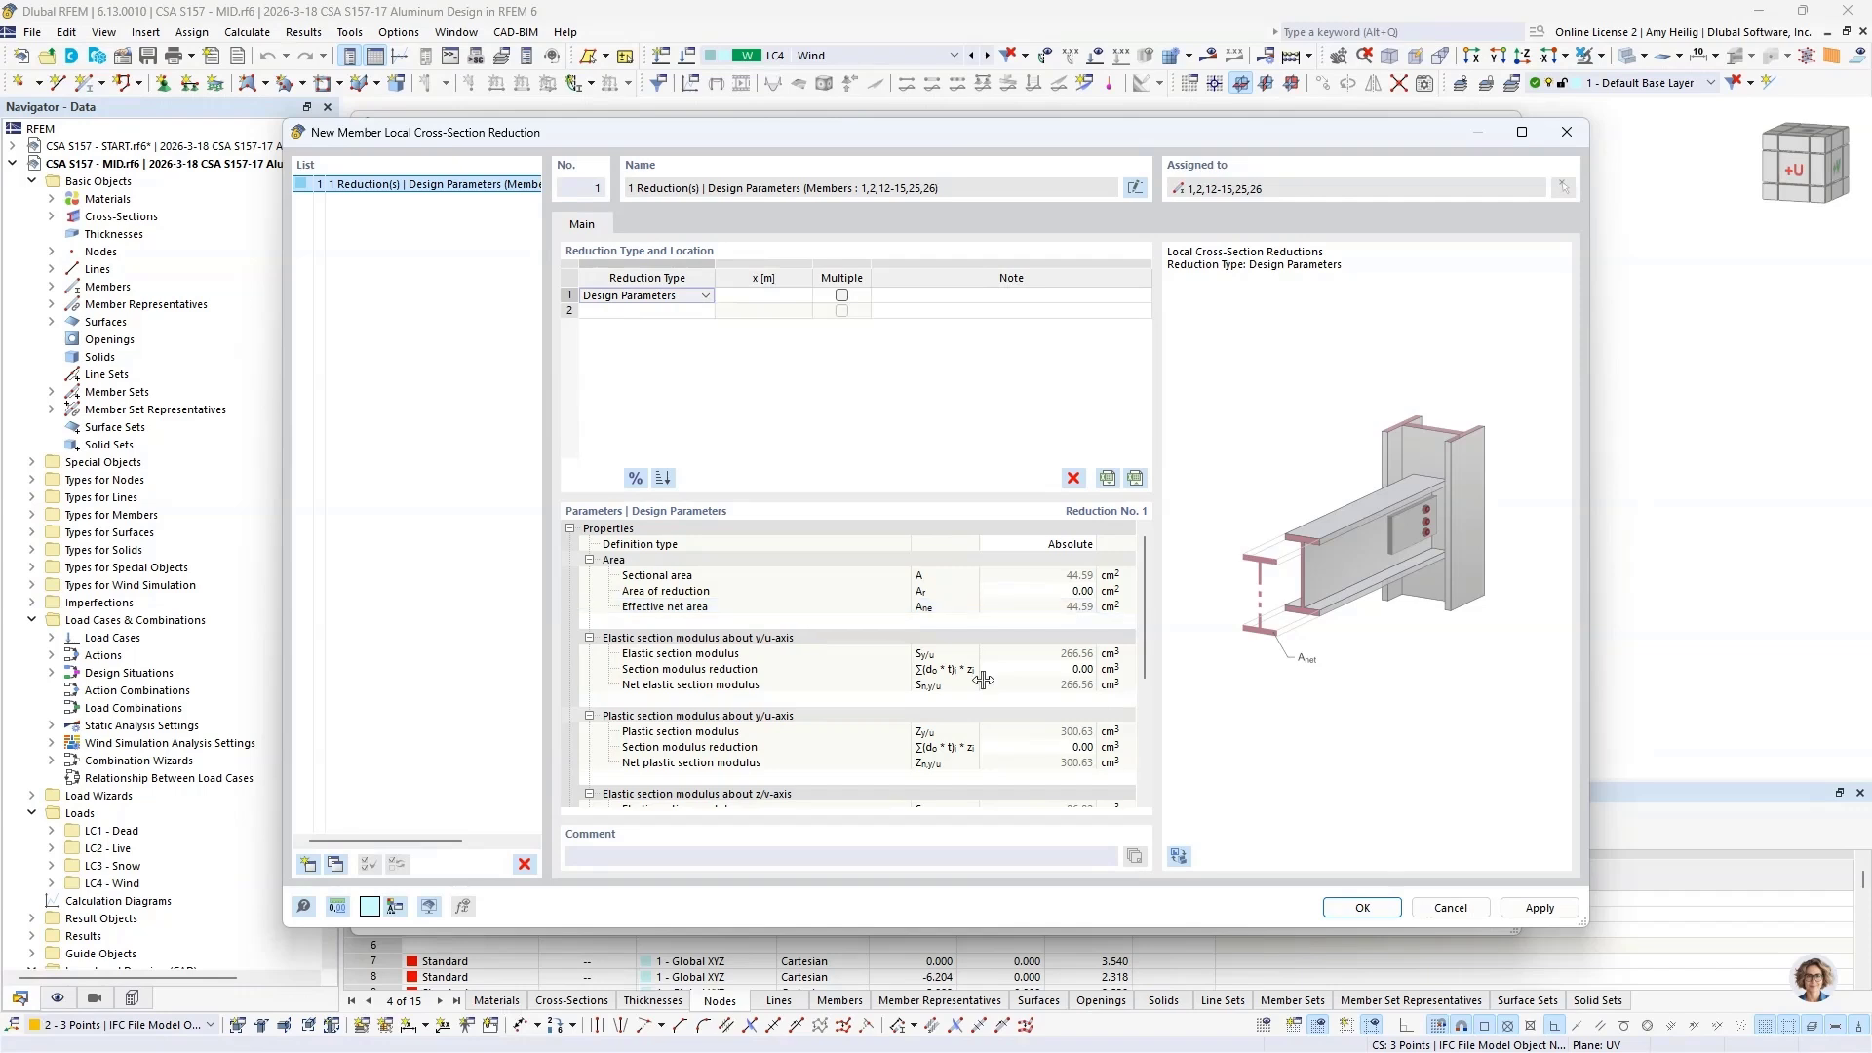
{"action": "left_click", "coordinate": [1453, 908]}
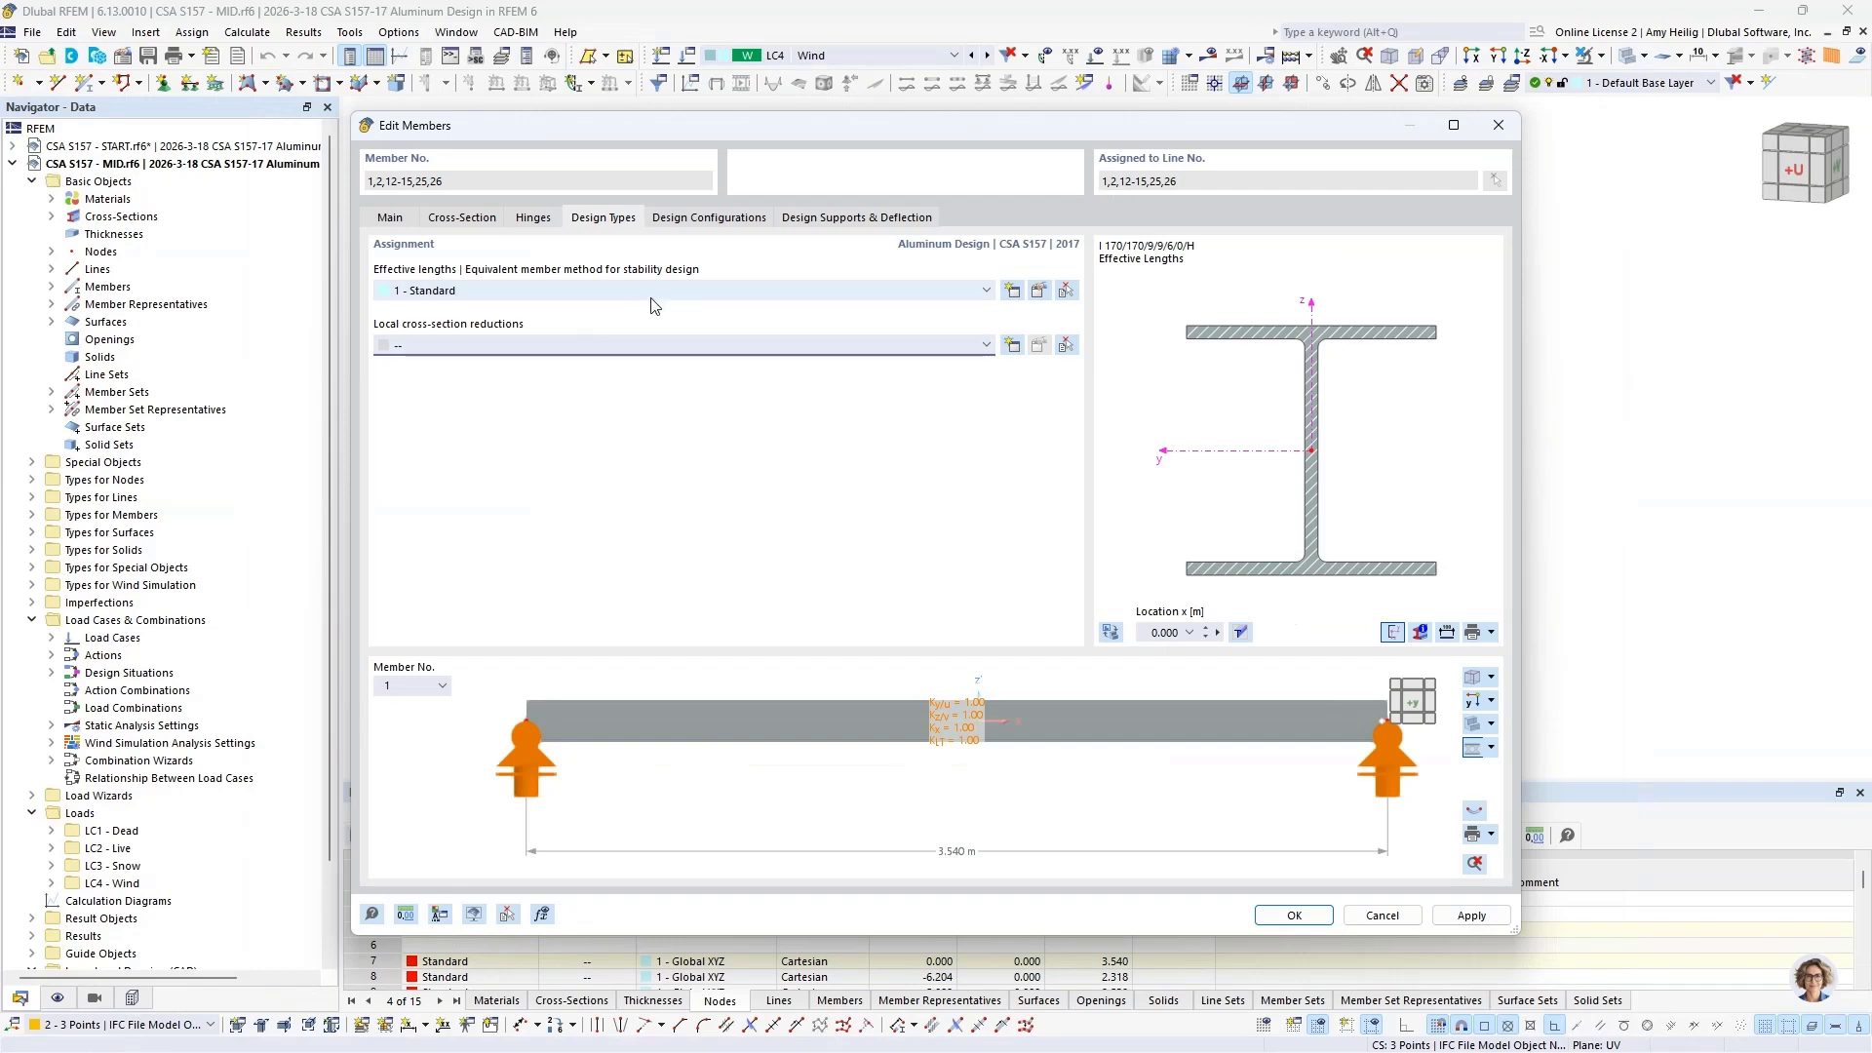
Step: Review the default ultimate configuration assigned to the columns and braces, and close it without changes
{"action": "left_click", "coordinate": [699, 218]}
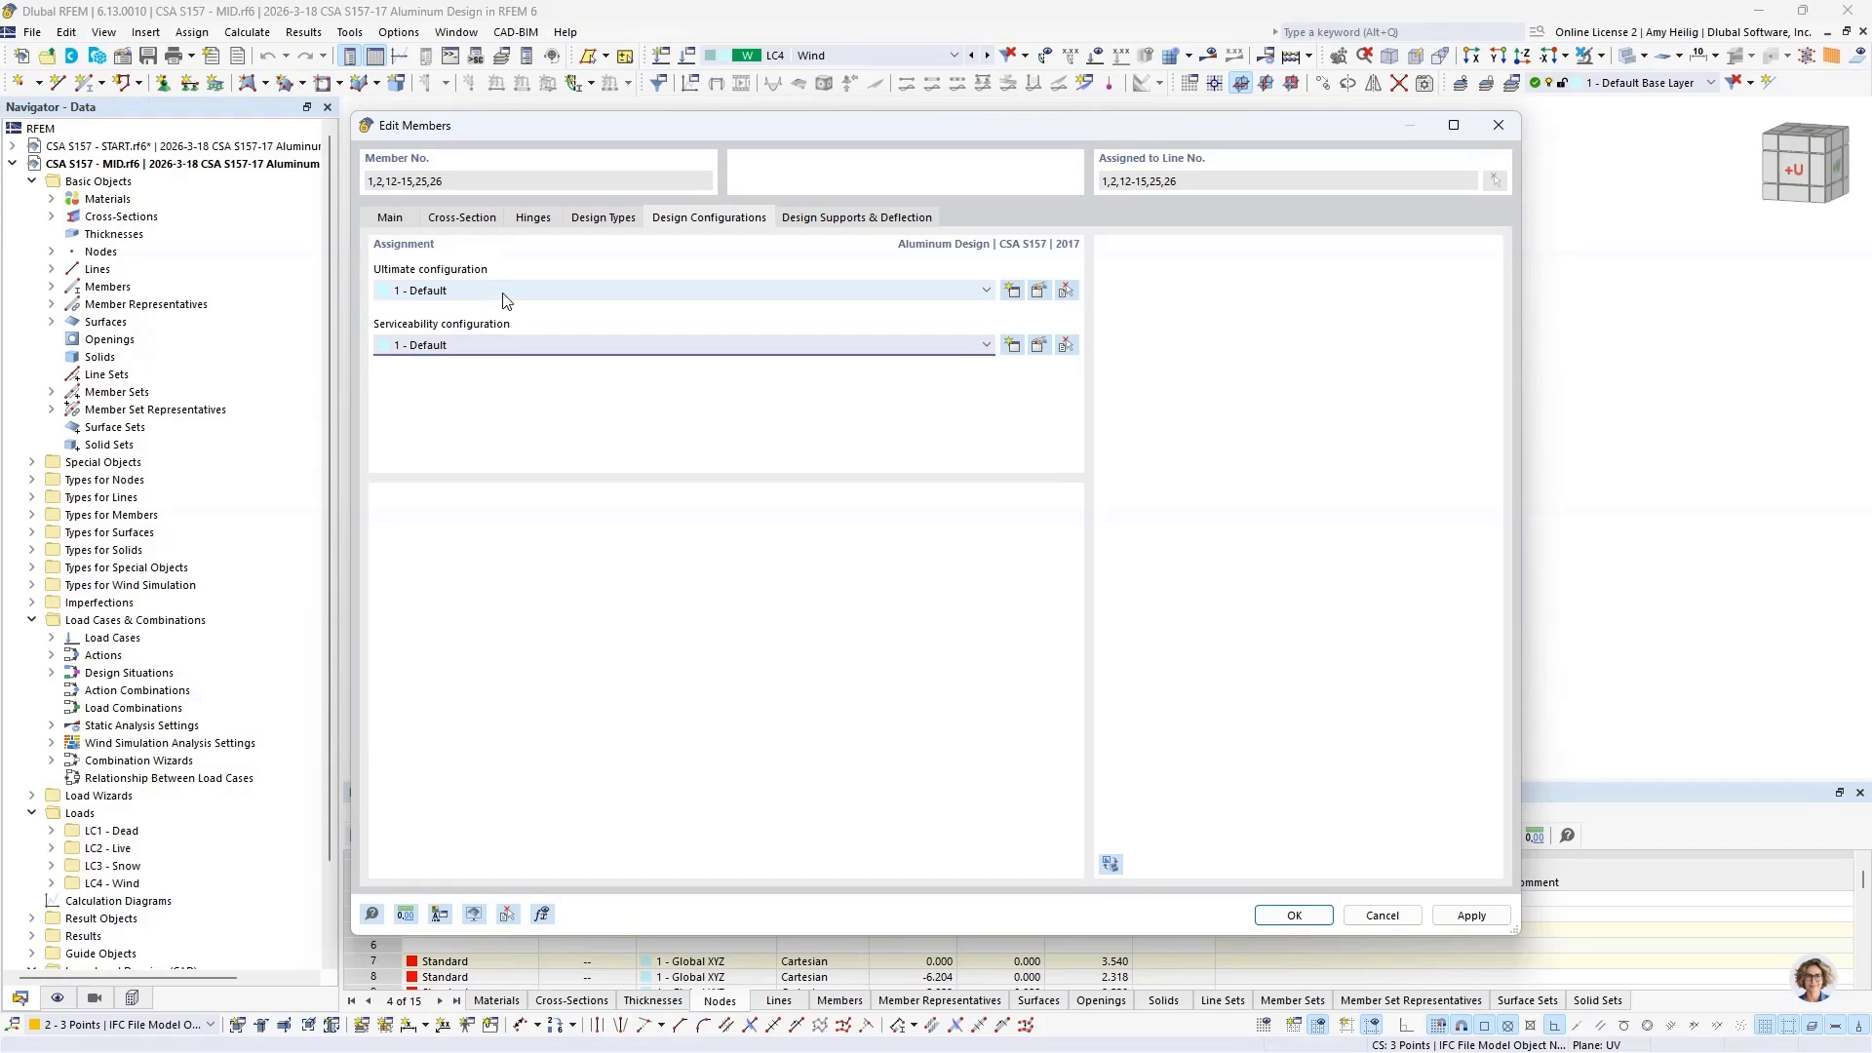
{"action": "left_click", "coordinate": [1038, 292]}
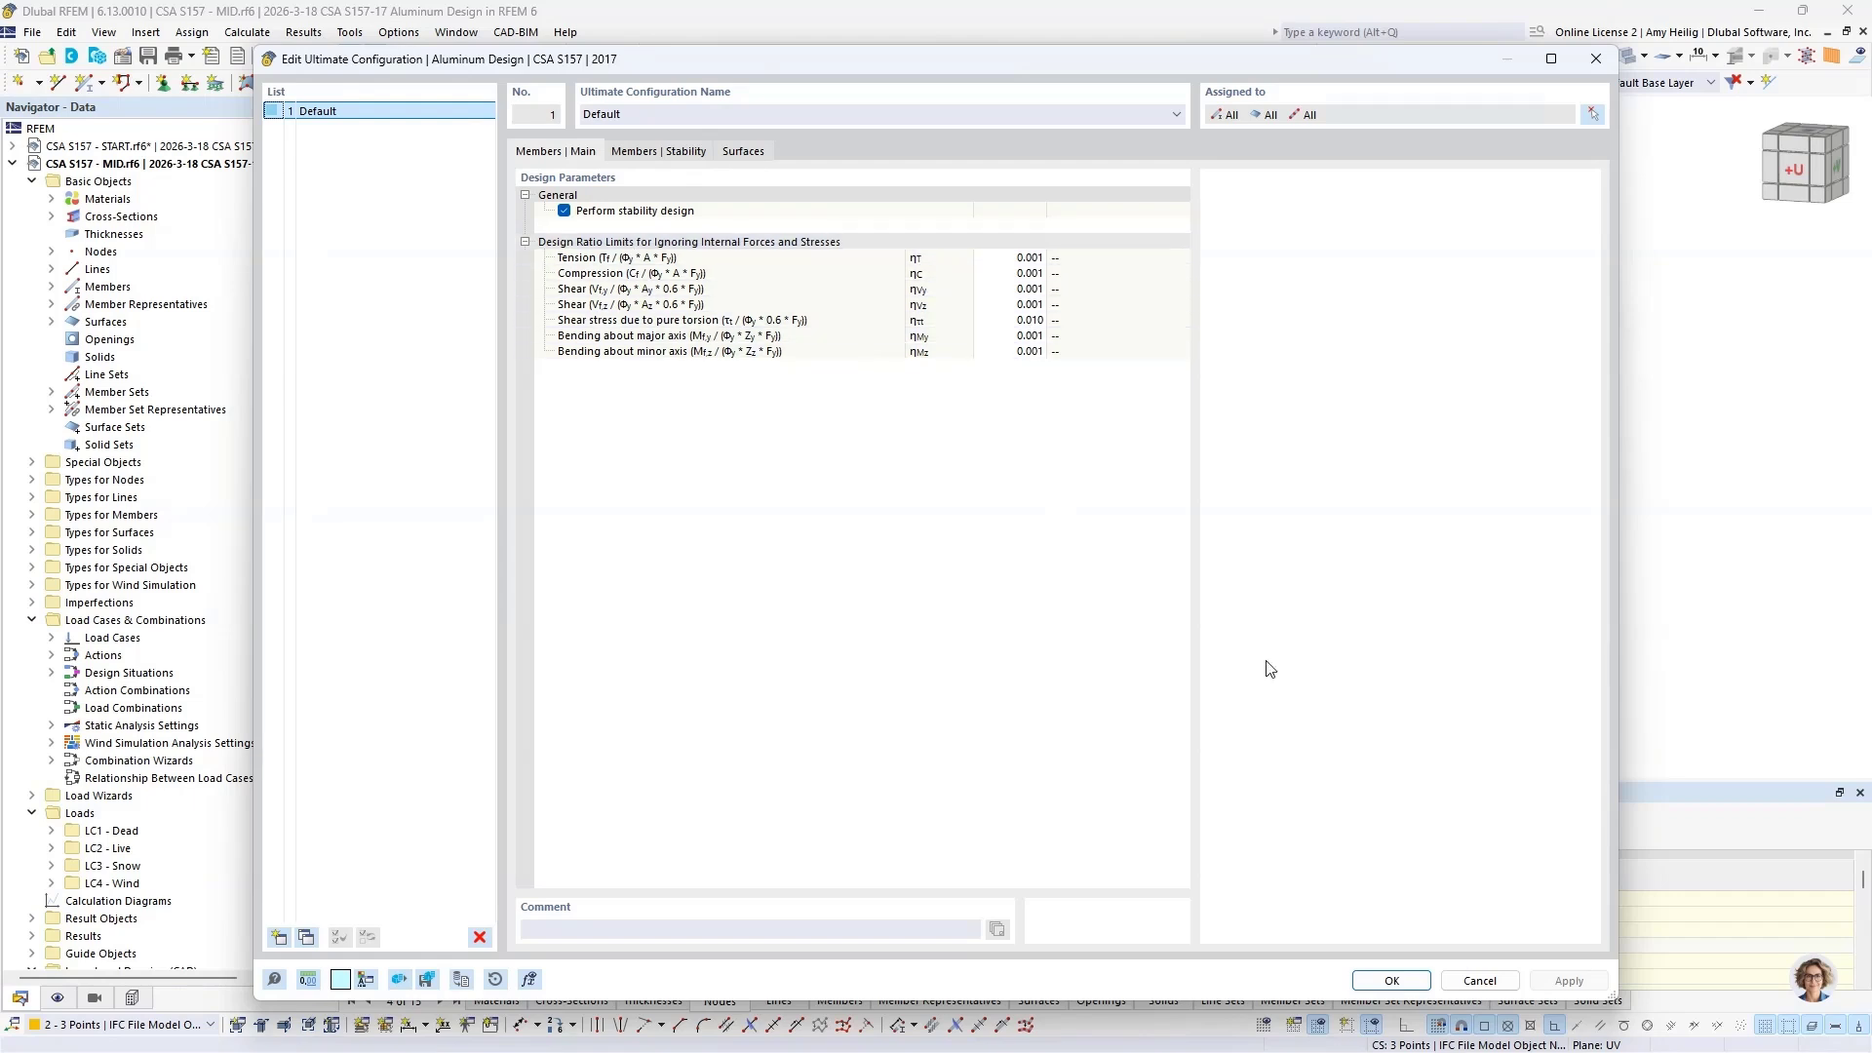
{"action": "left_click", "coordinate": [1479, 980]}
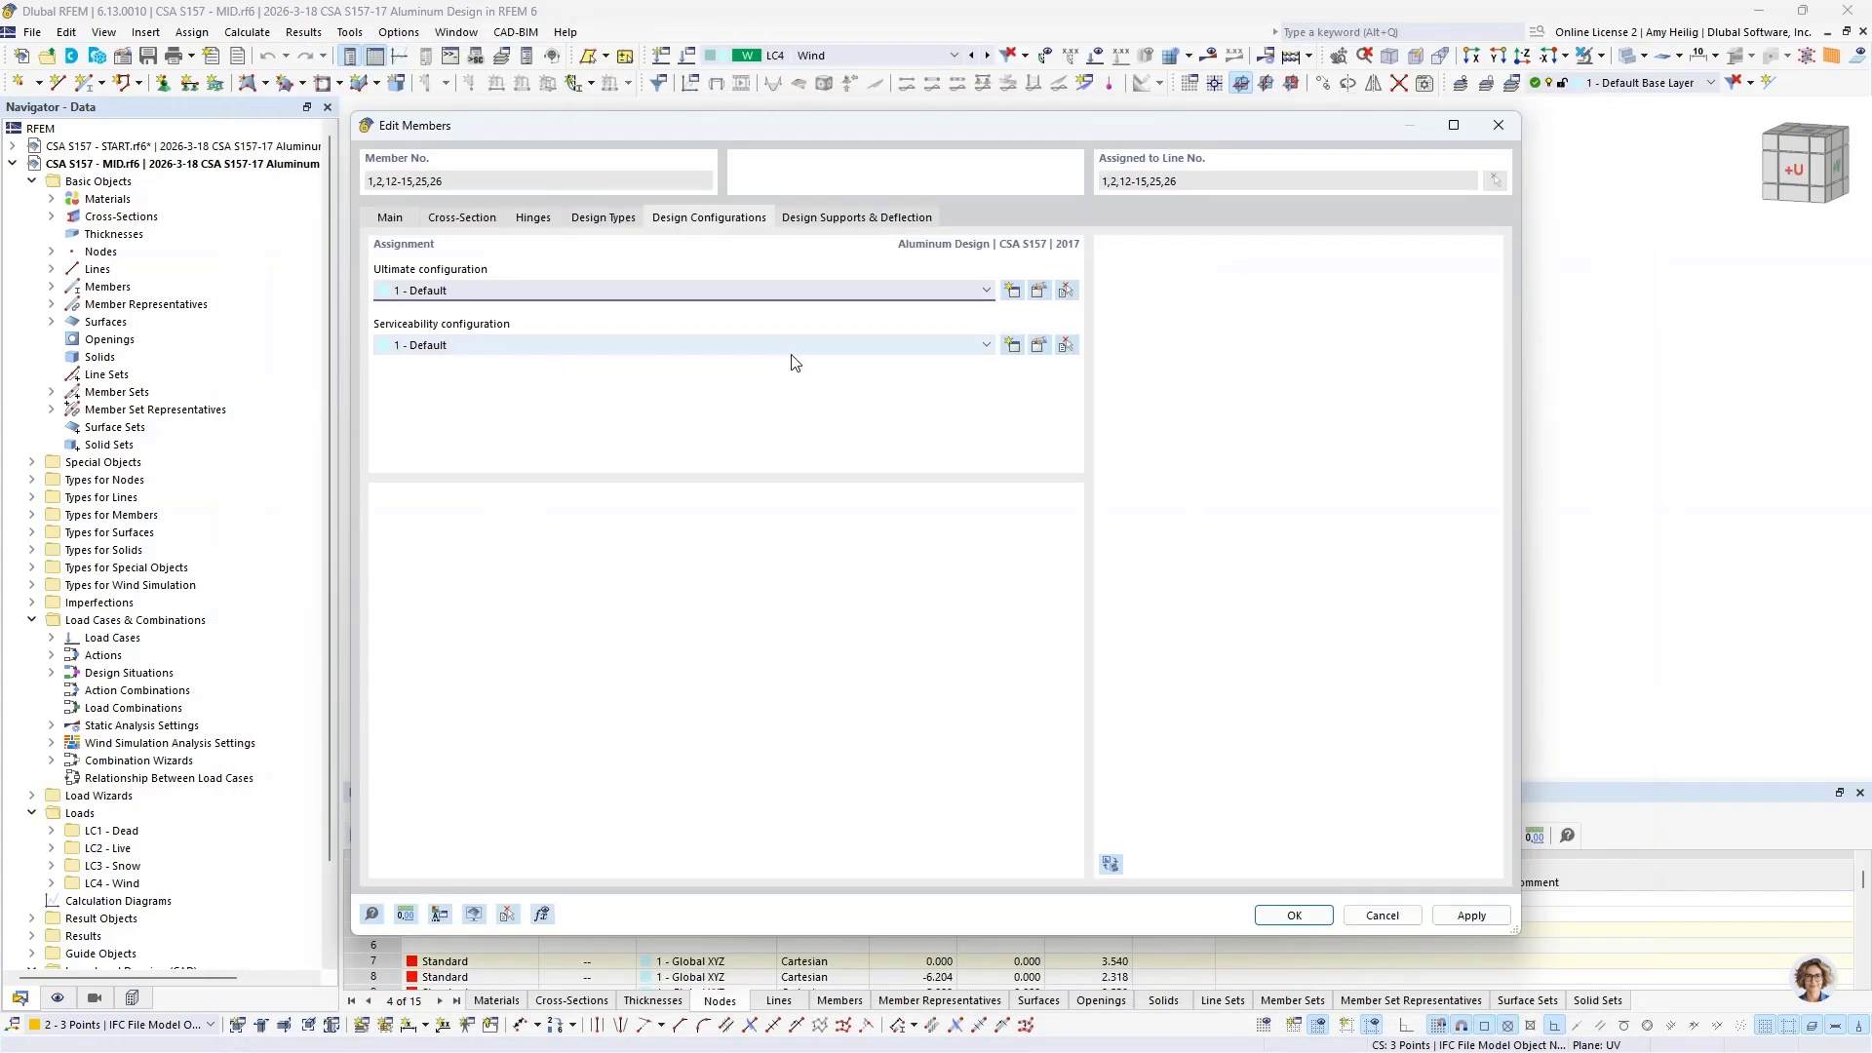
Step: Review the relative beam and cantilever deflection limits in the default serviceability configuration, and close it without changes
{"action": "left_click", "coordinate": [1040, 347]}
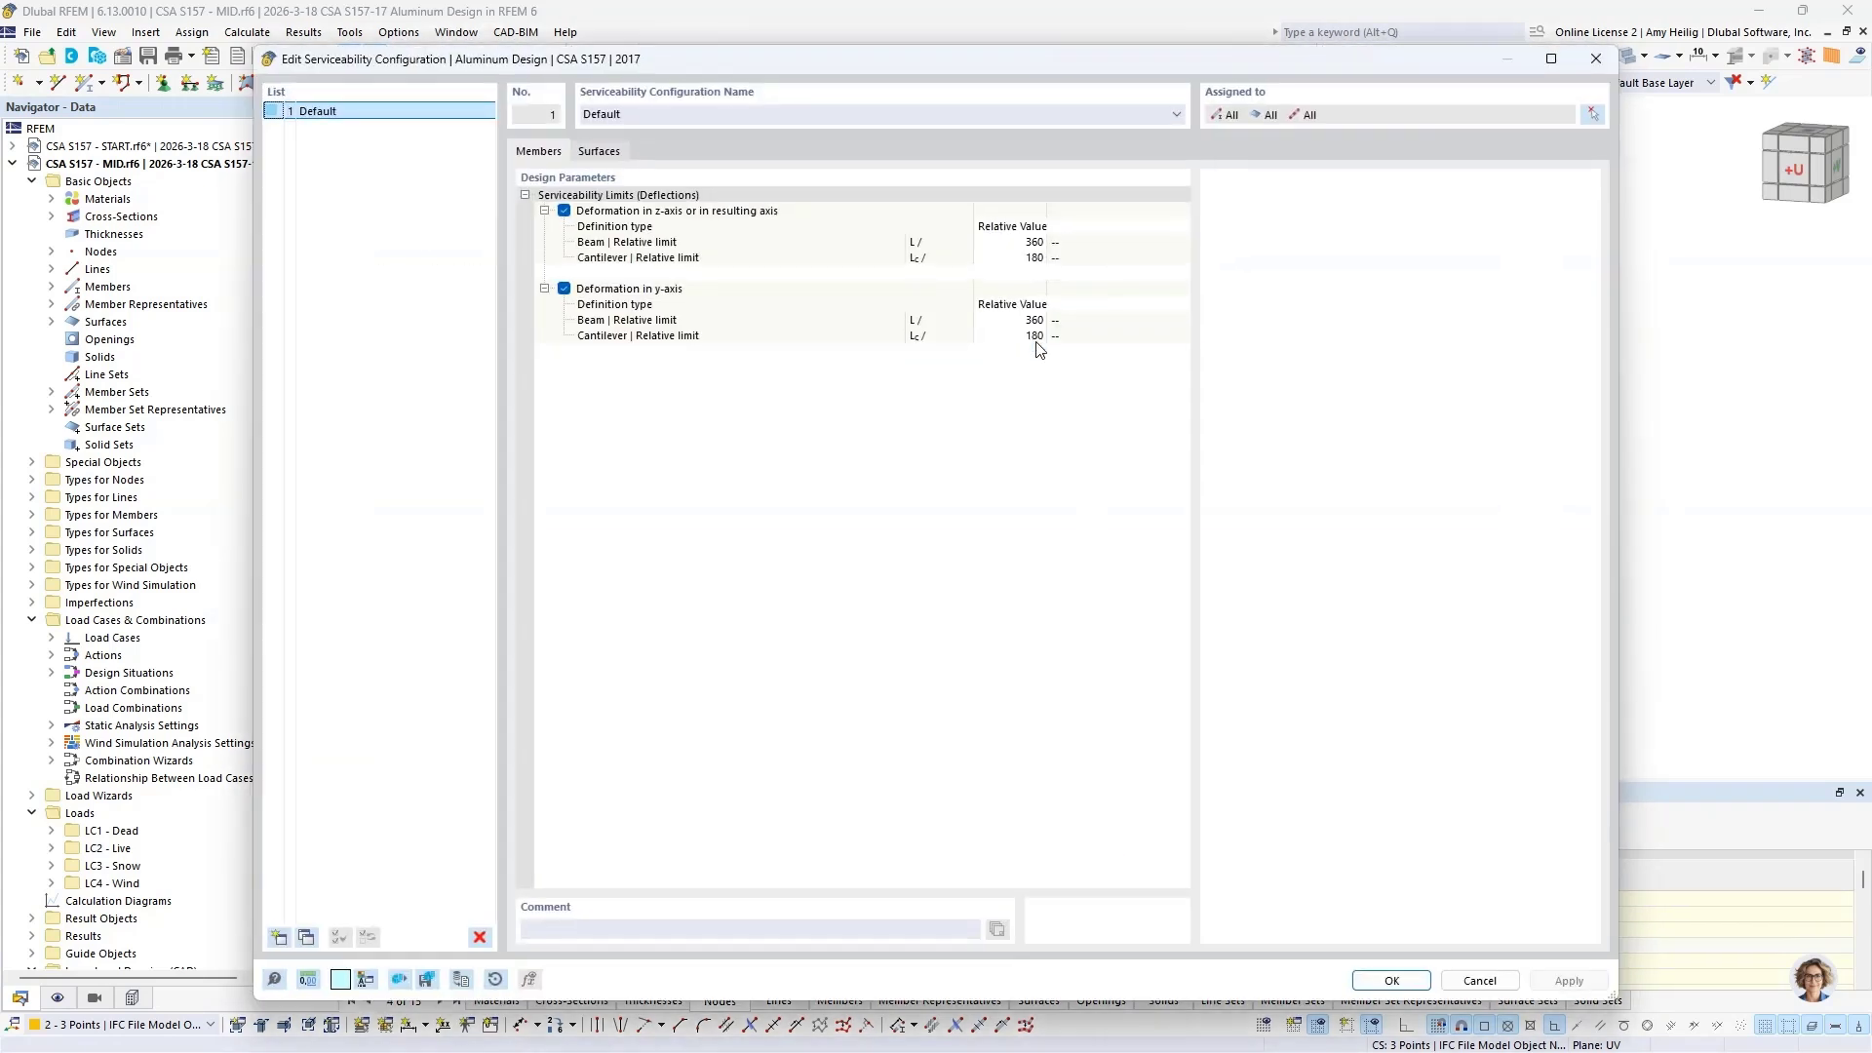
{"action": "left_click", "coordinate": [805, 321]}
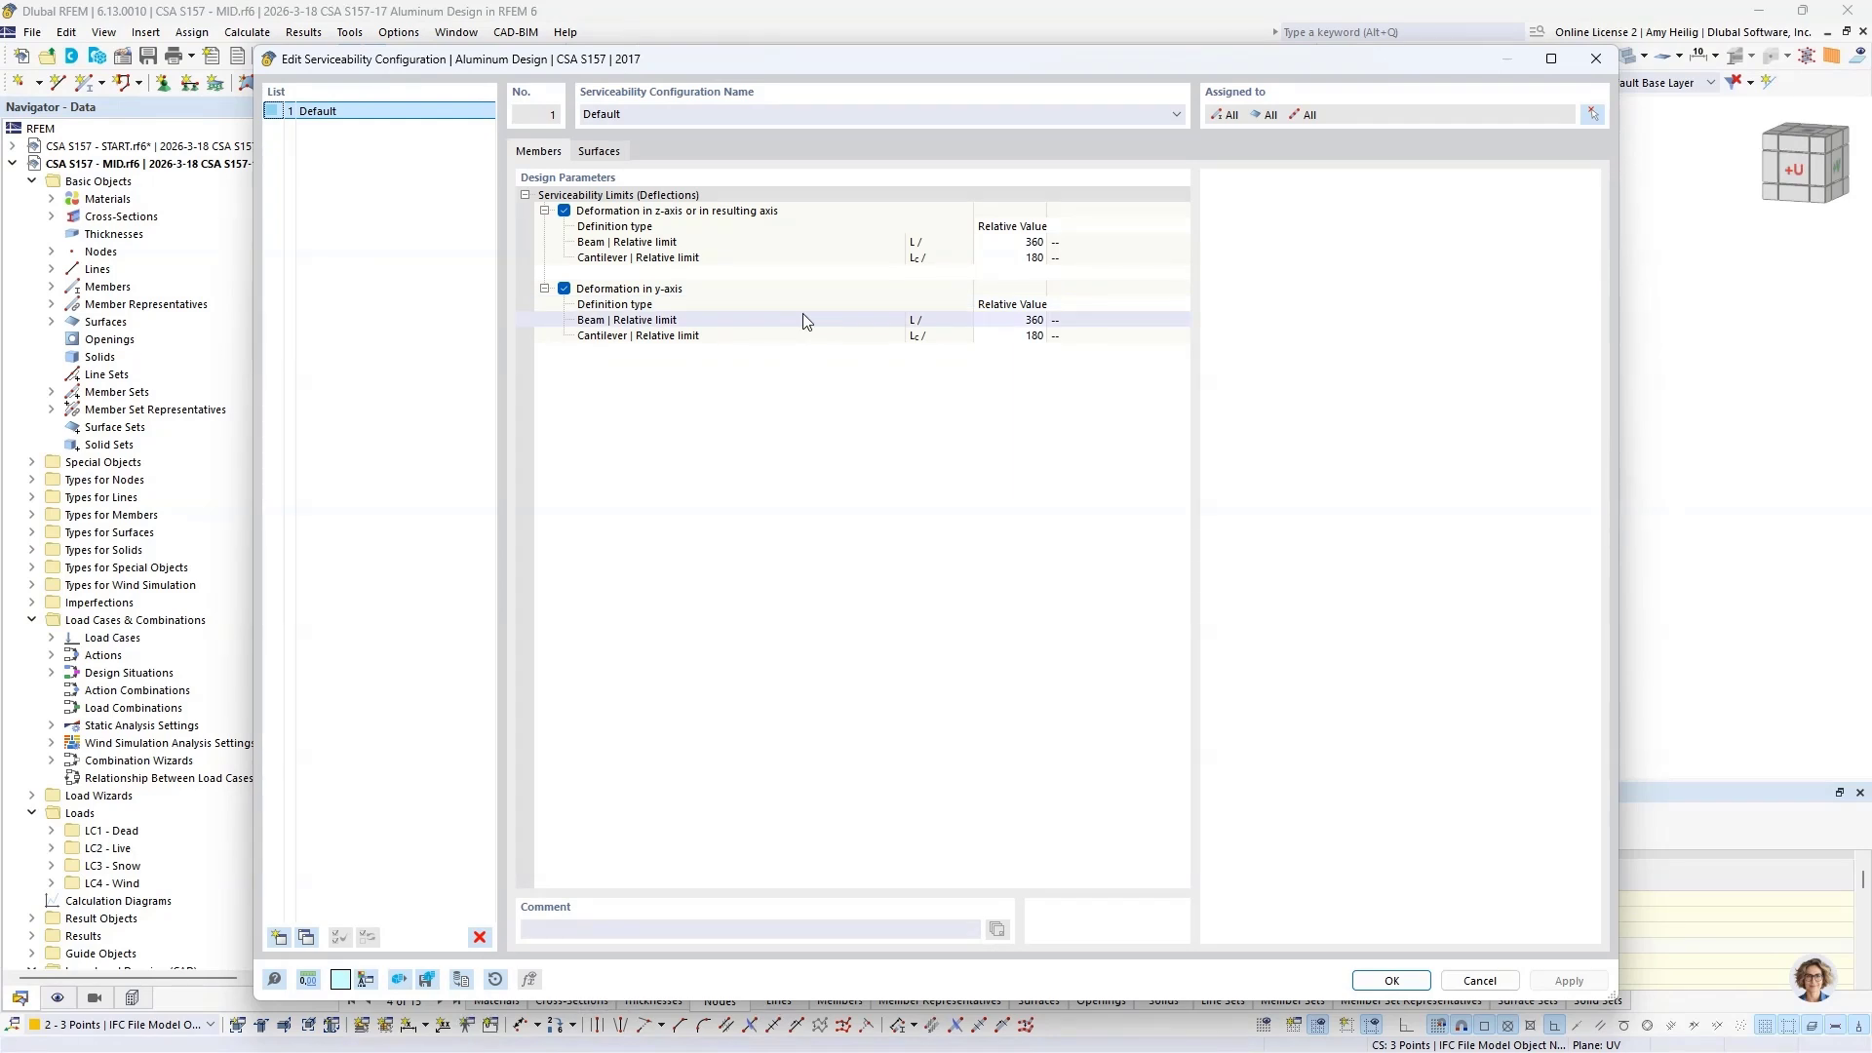
{"action": "left_click", "coordinate": [686, 227]}
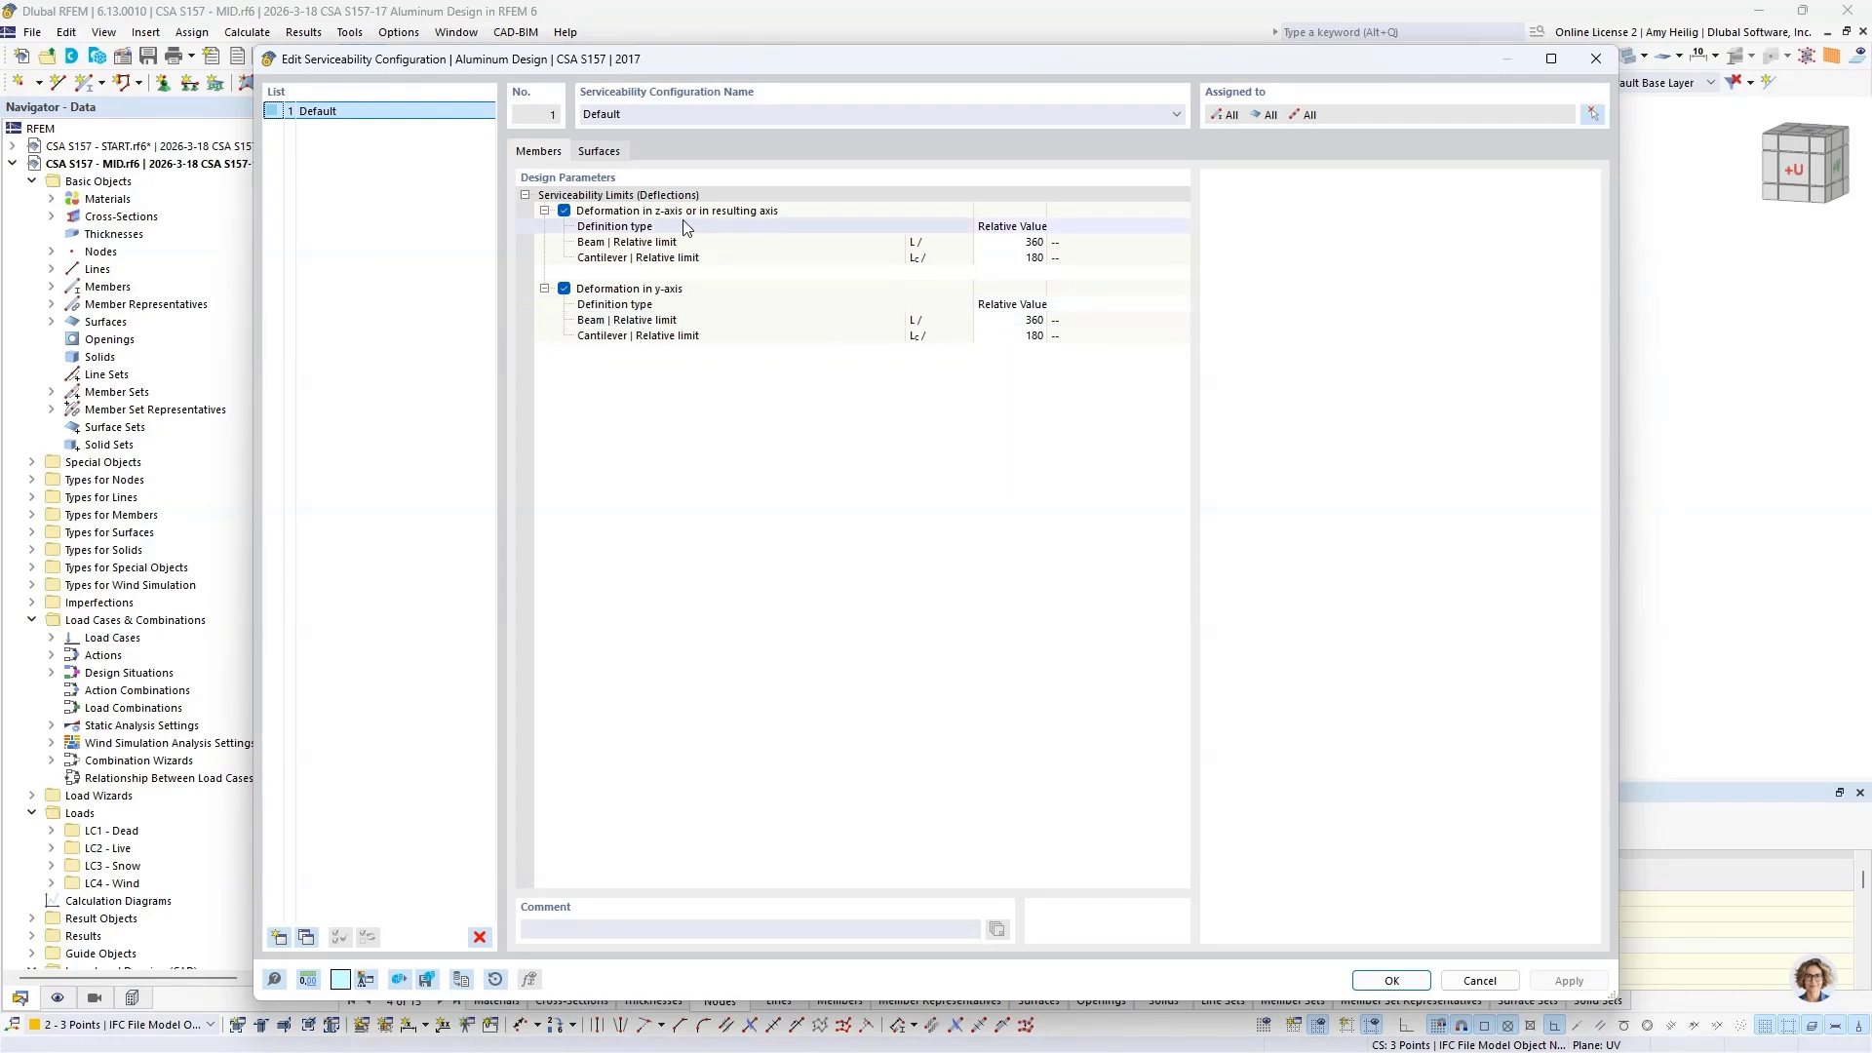
{"action": "left_click", "coordinate": [670, 306]}
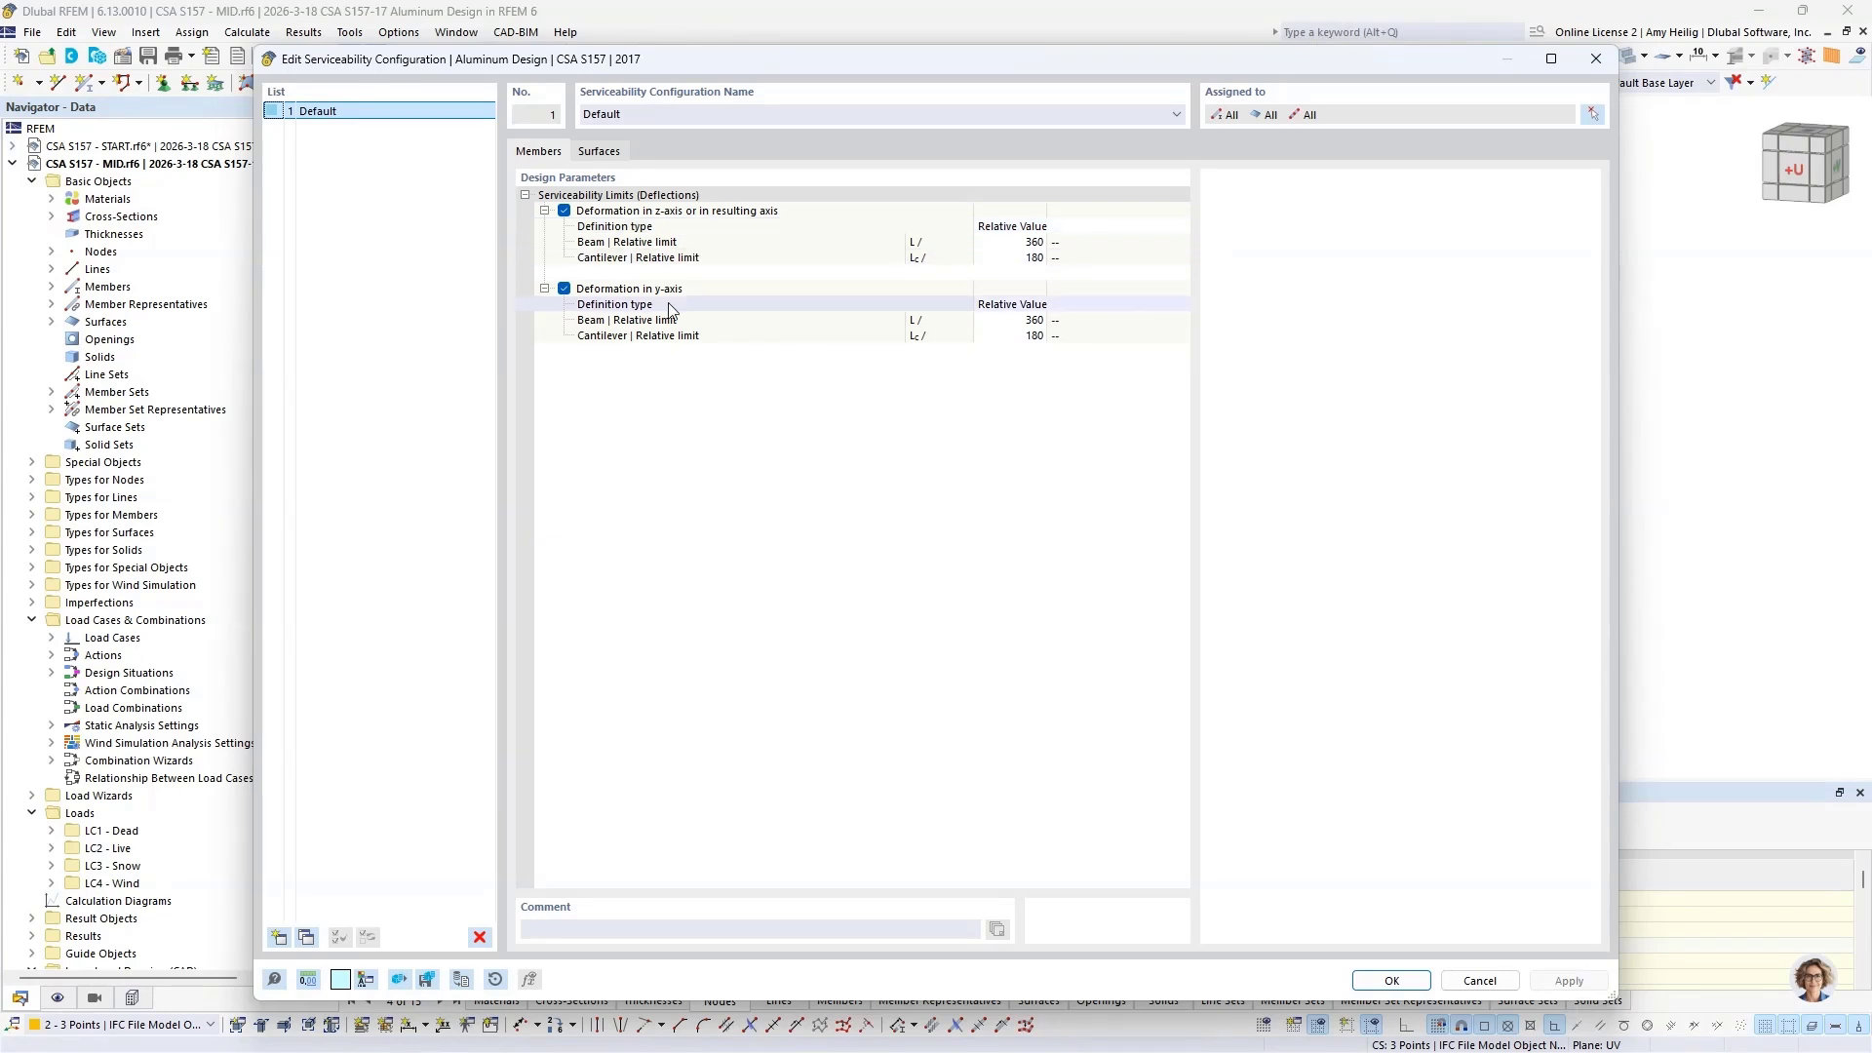
{"action": "left_click", "coordinate": [878, 243]}
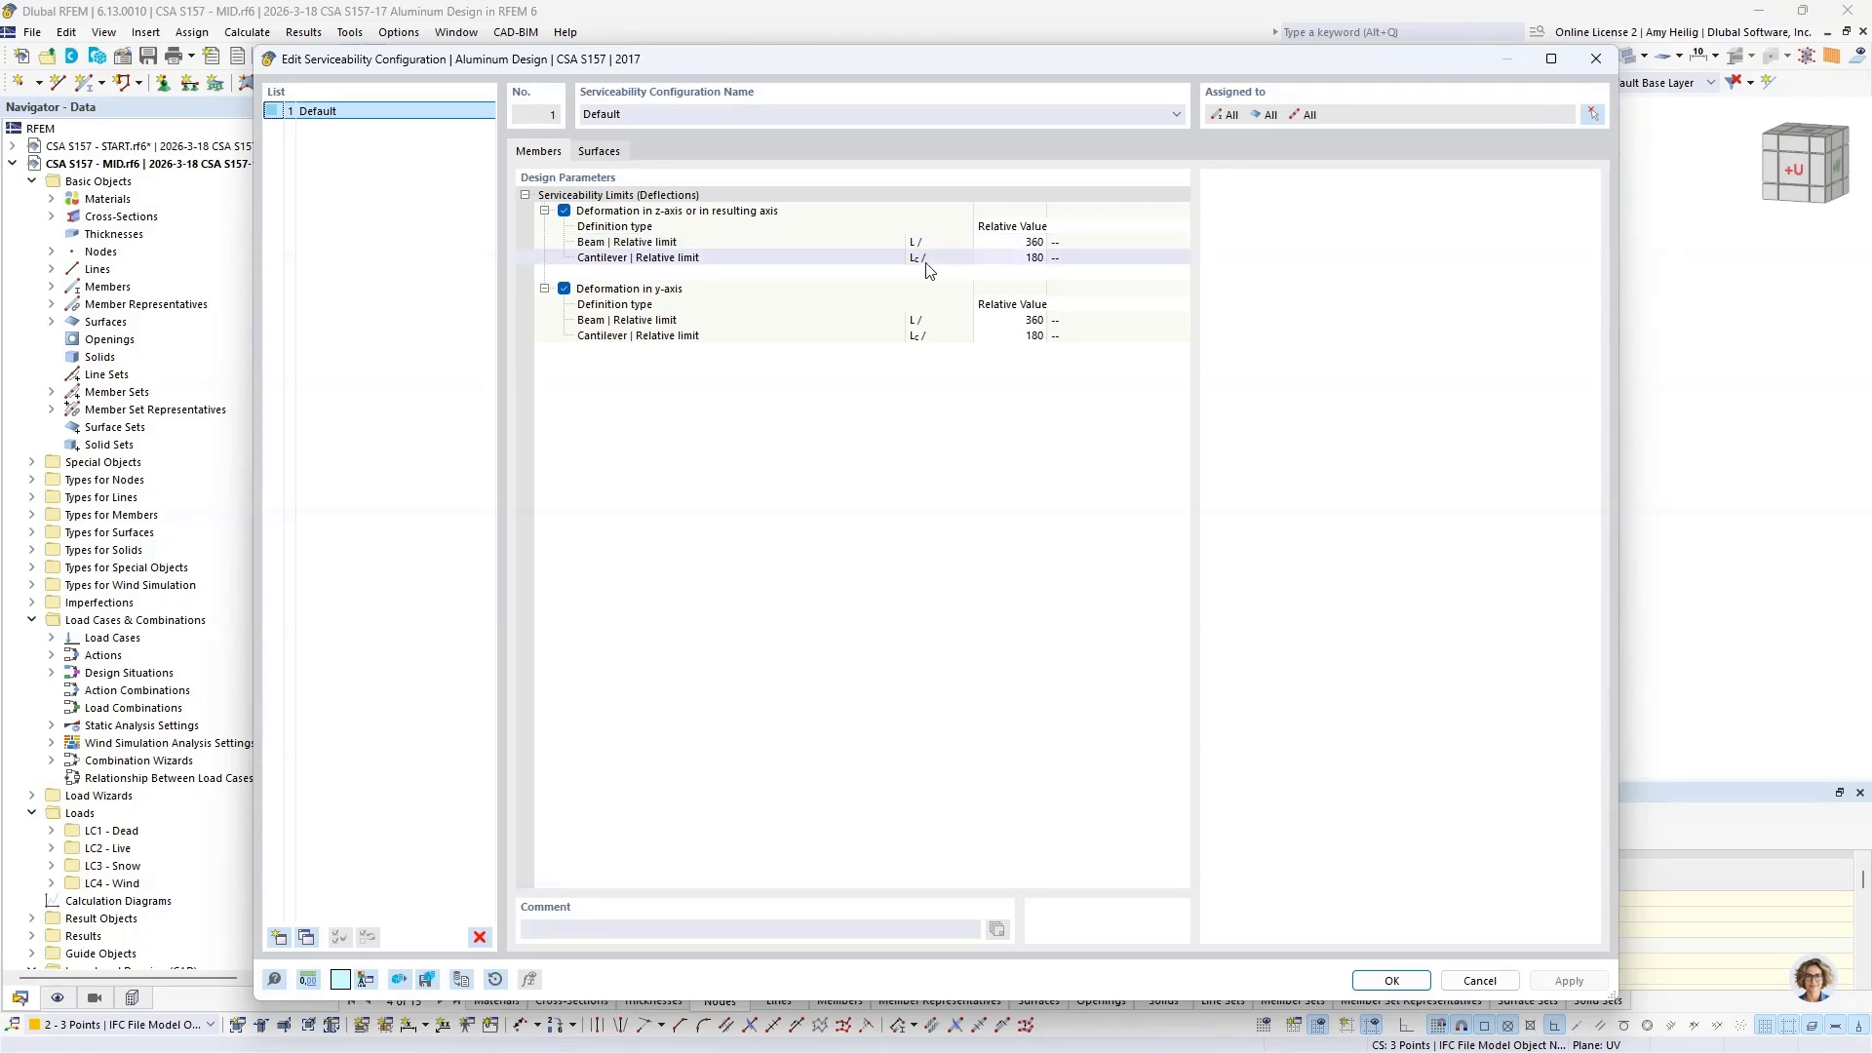
{"action": "left_click", "coordinate": [1035, 260]}
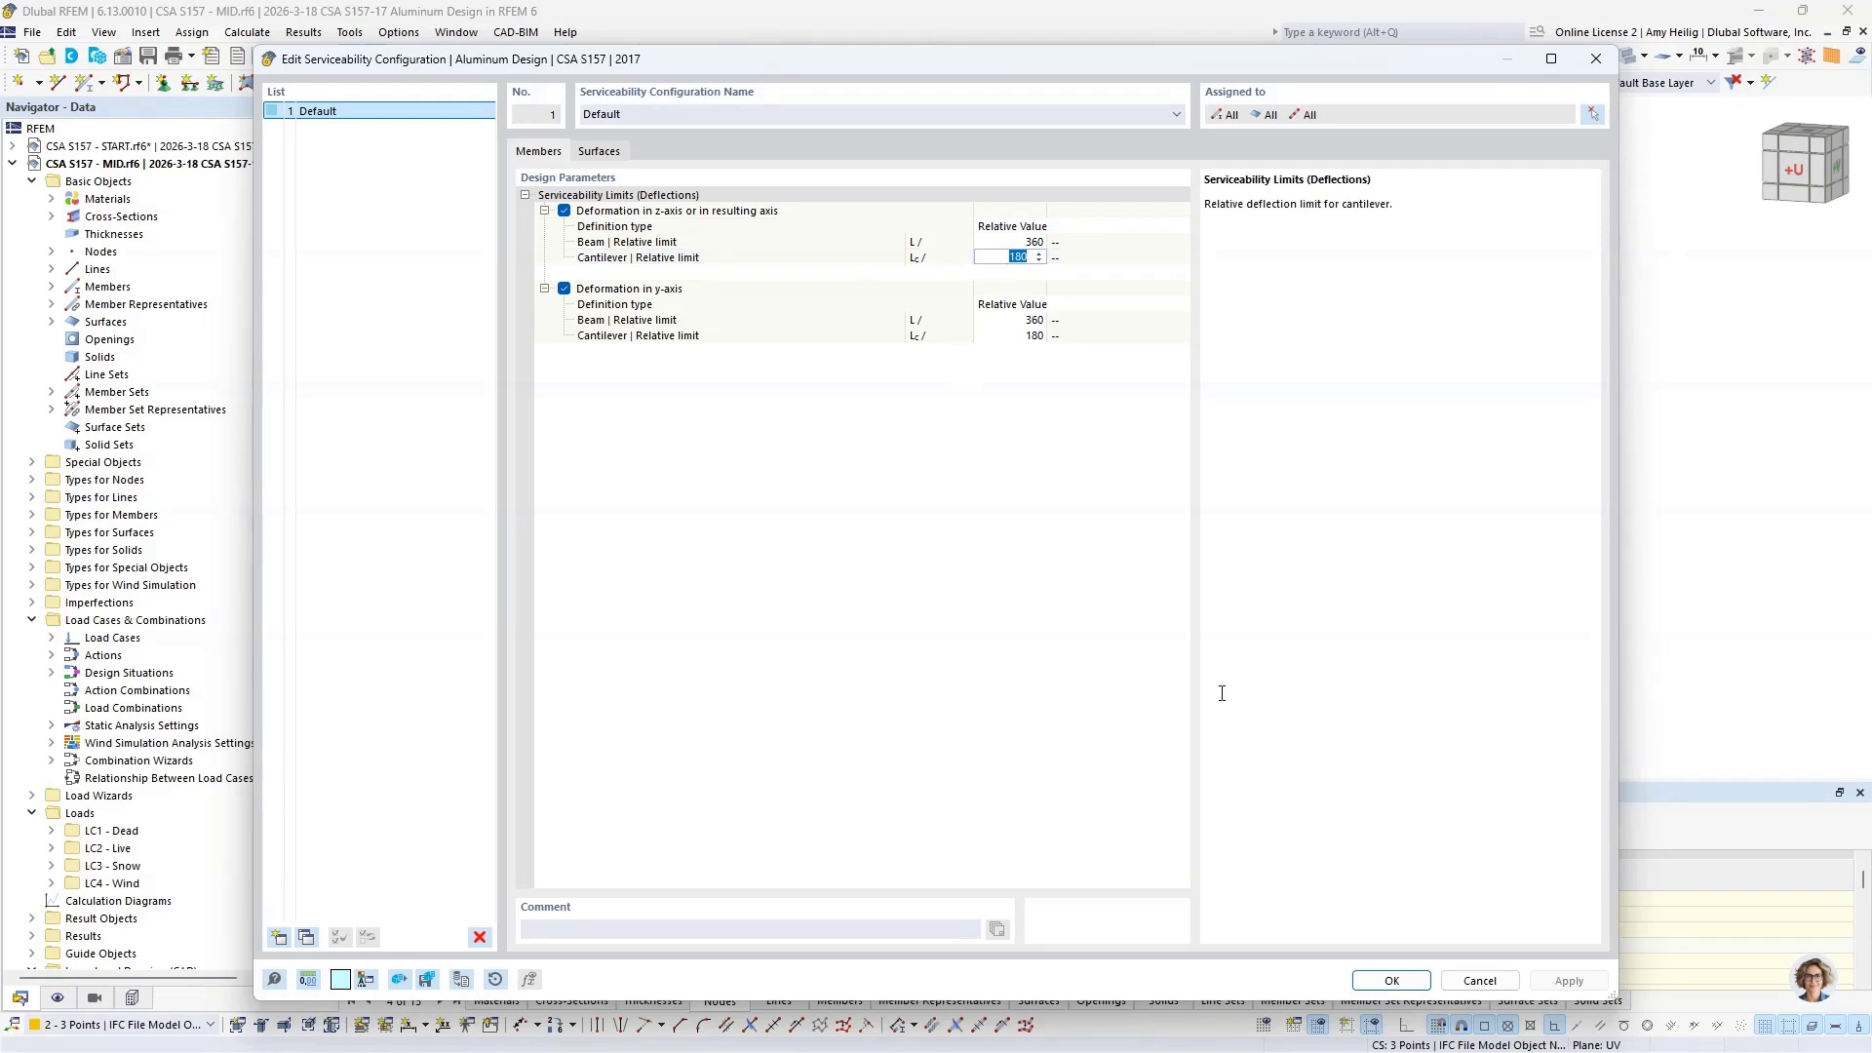
{"action": "left_click", "coordinate": [1482, 985]}
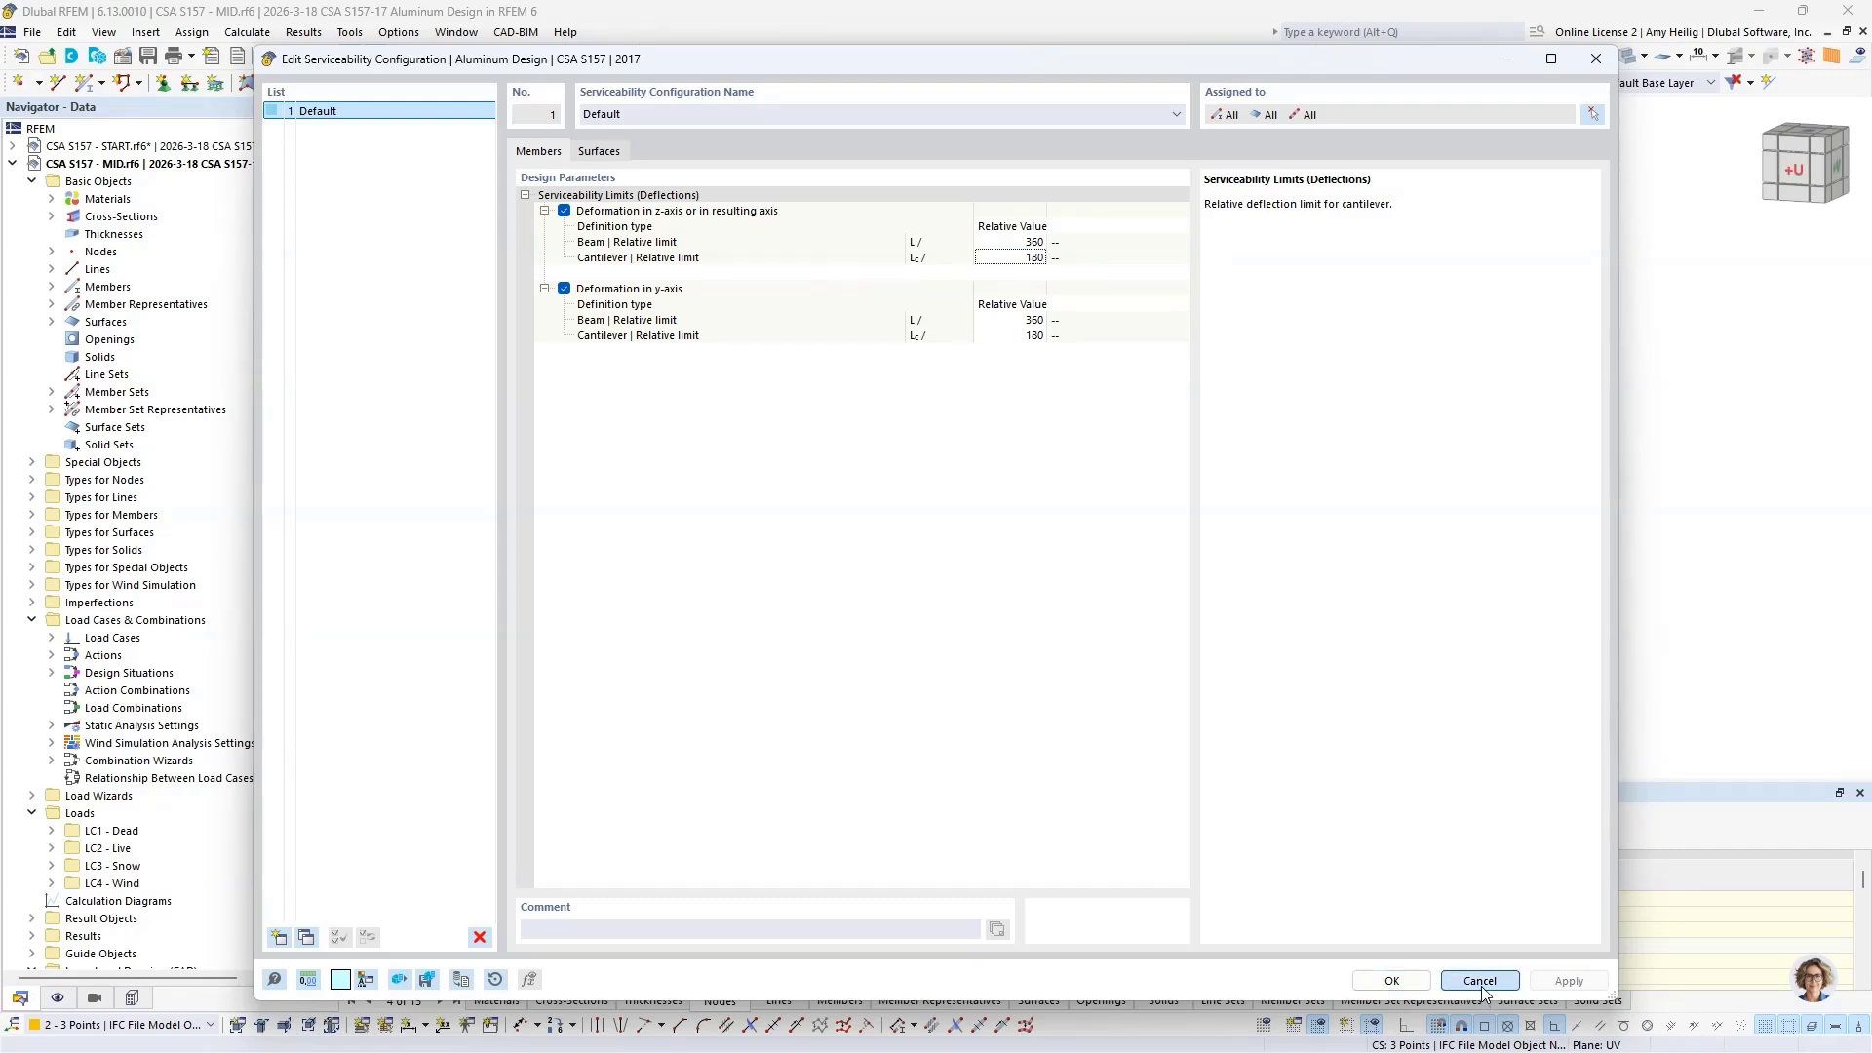
{"action": "left_click", "coordinate": [1480, 981]}
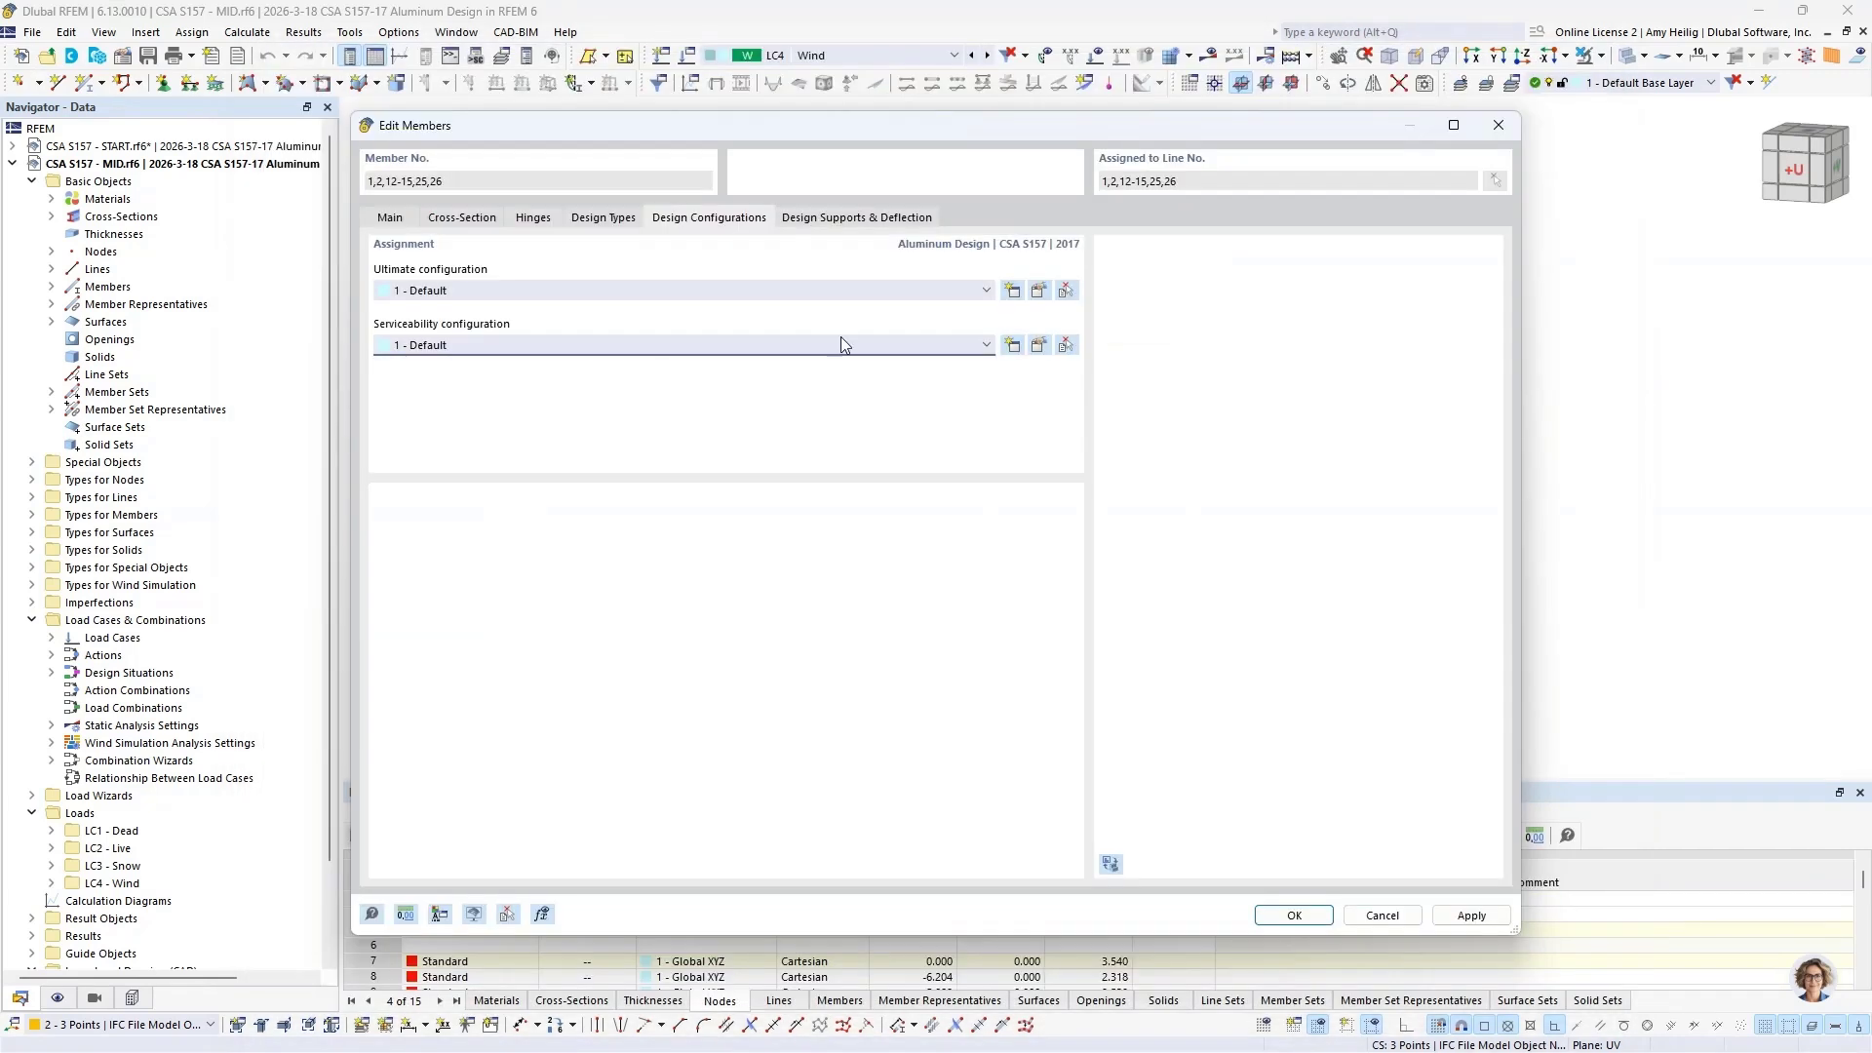
Step: Review the design supports and deflection analysis settings of the columns and braces, and close the member editing without saving
{"action": "left_click", "coordinate": [836, 218]}
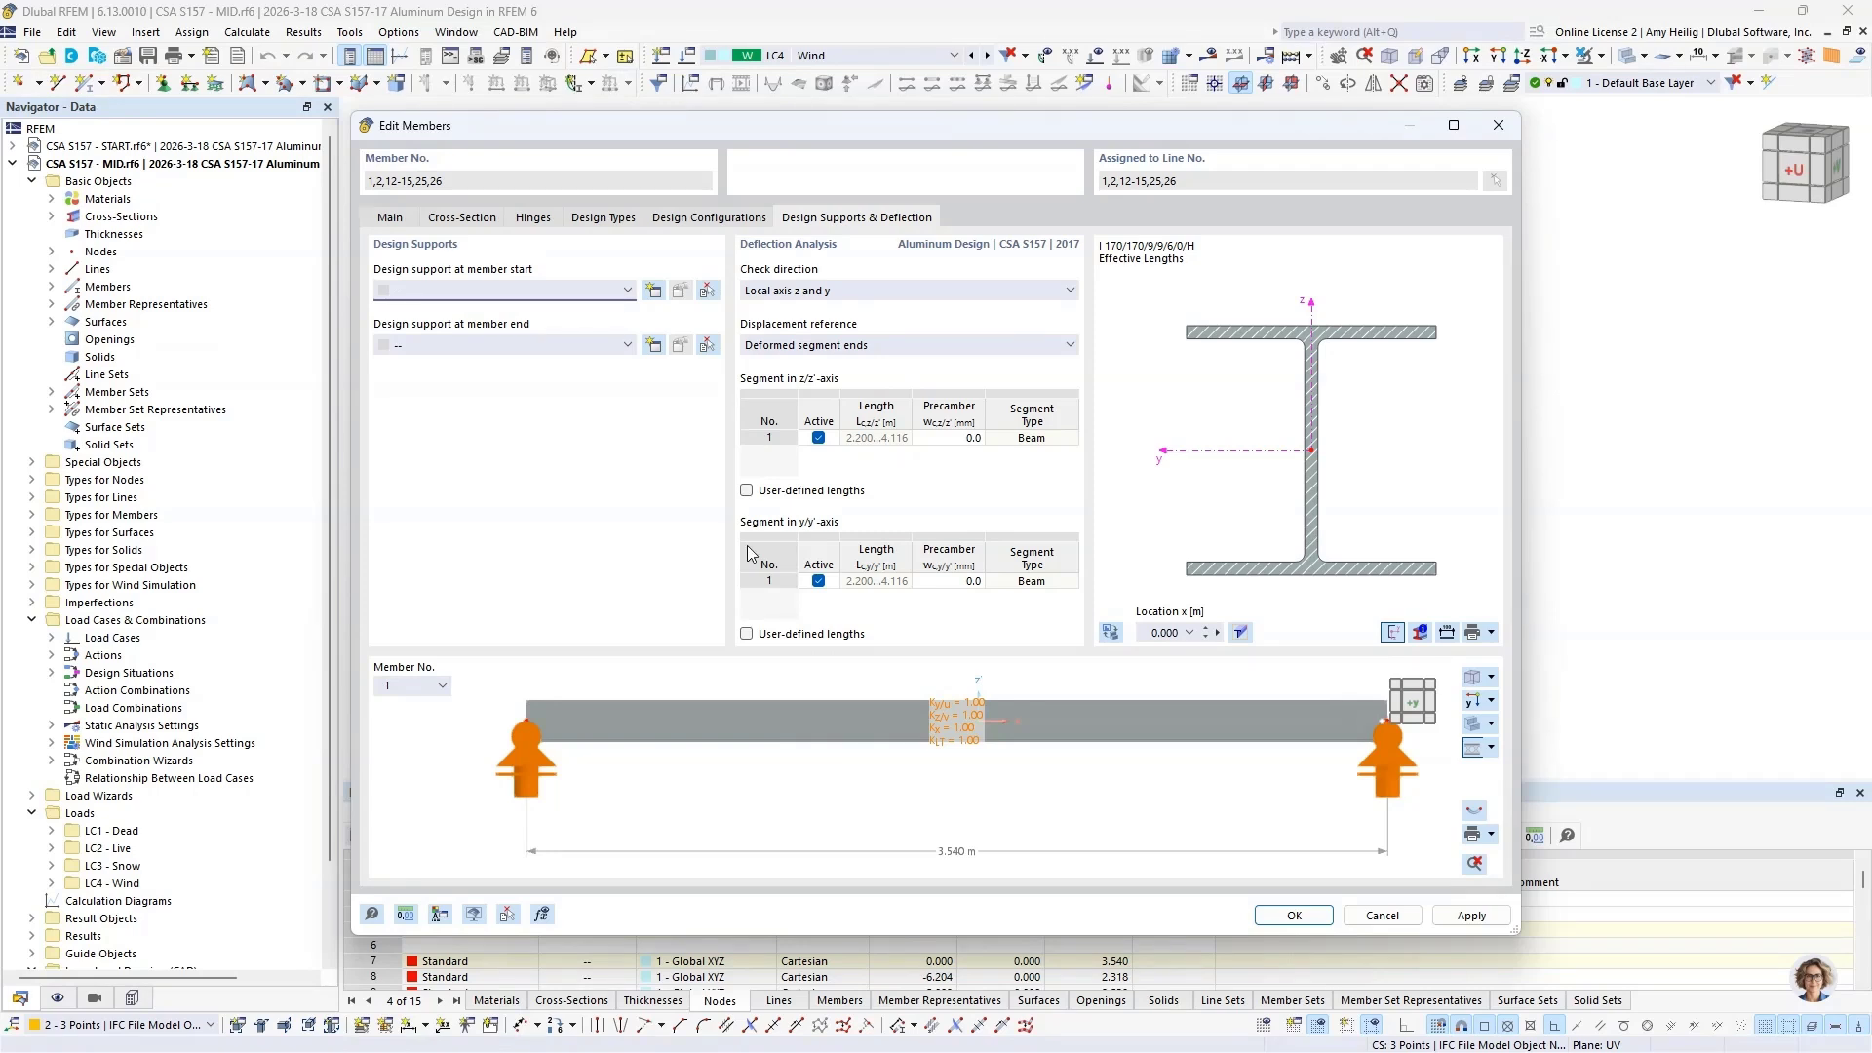
{"action": "left_click", "coordinate": [601, 296]}
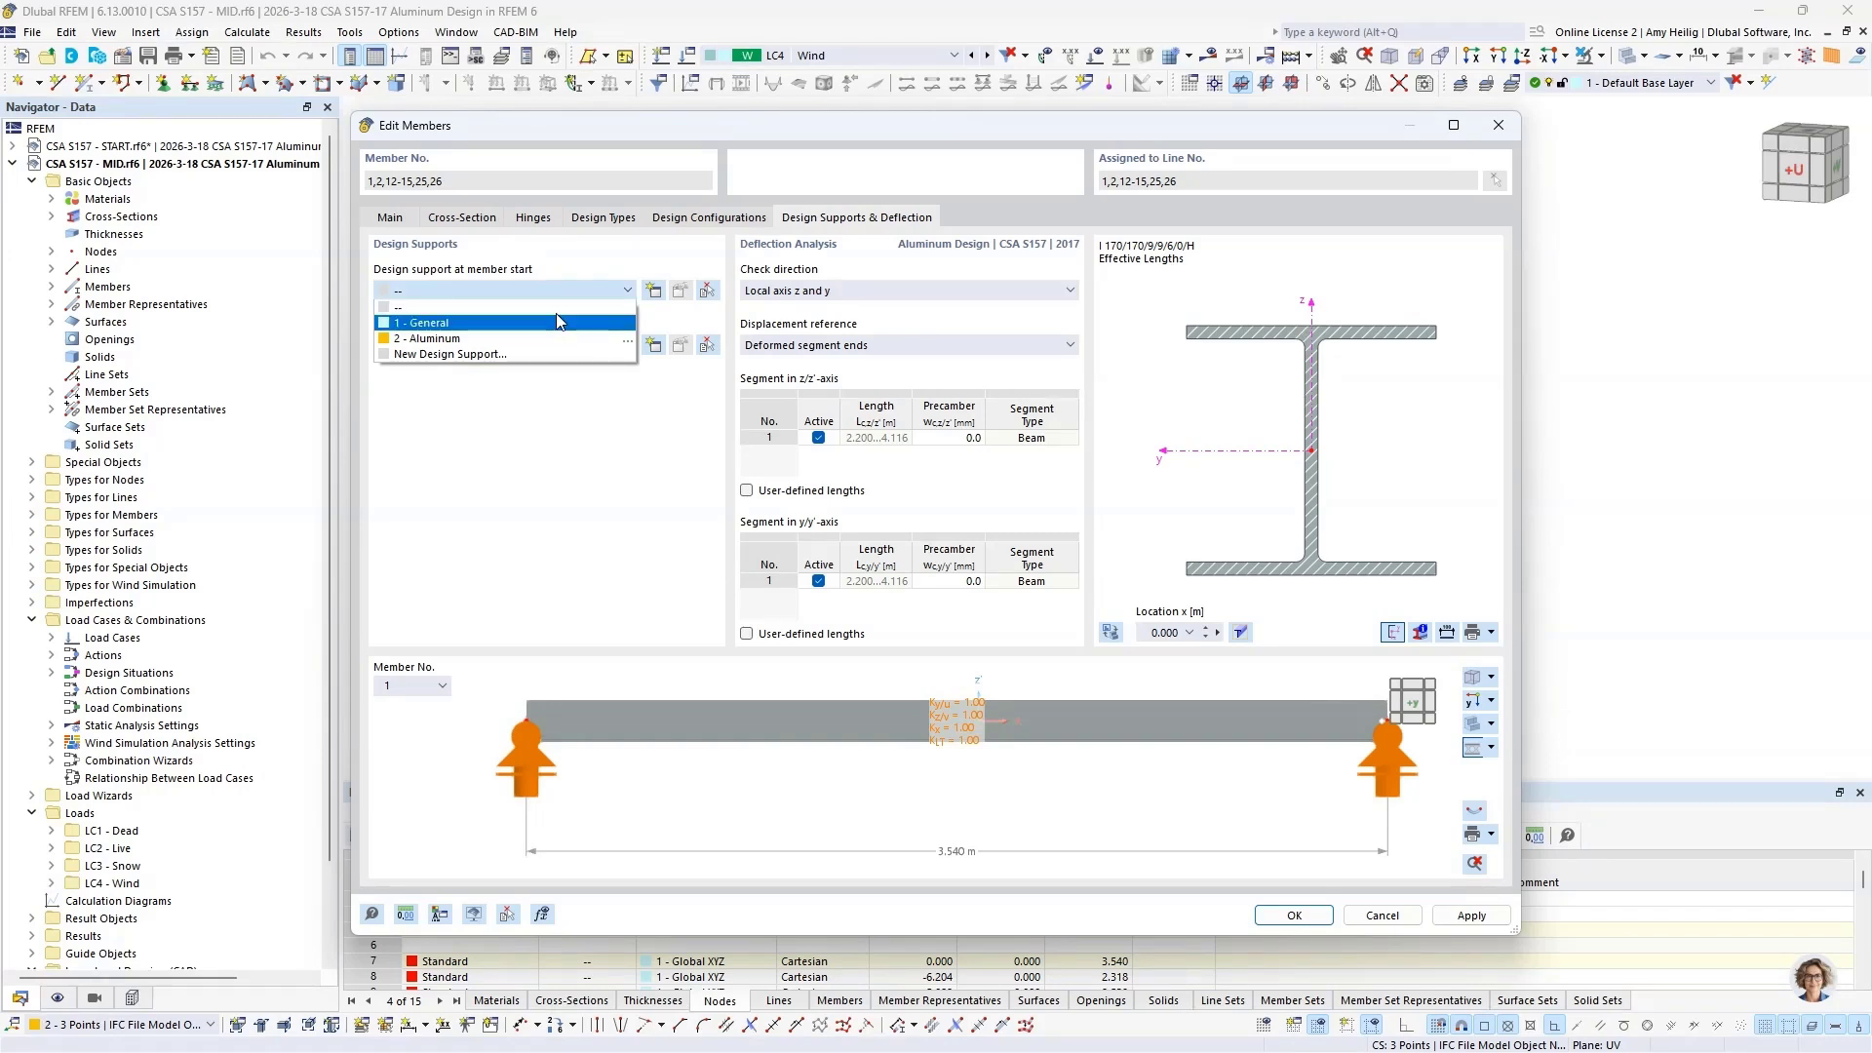
{"action": "left_click", "coordinate": [606, 458]}
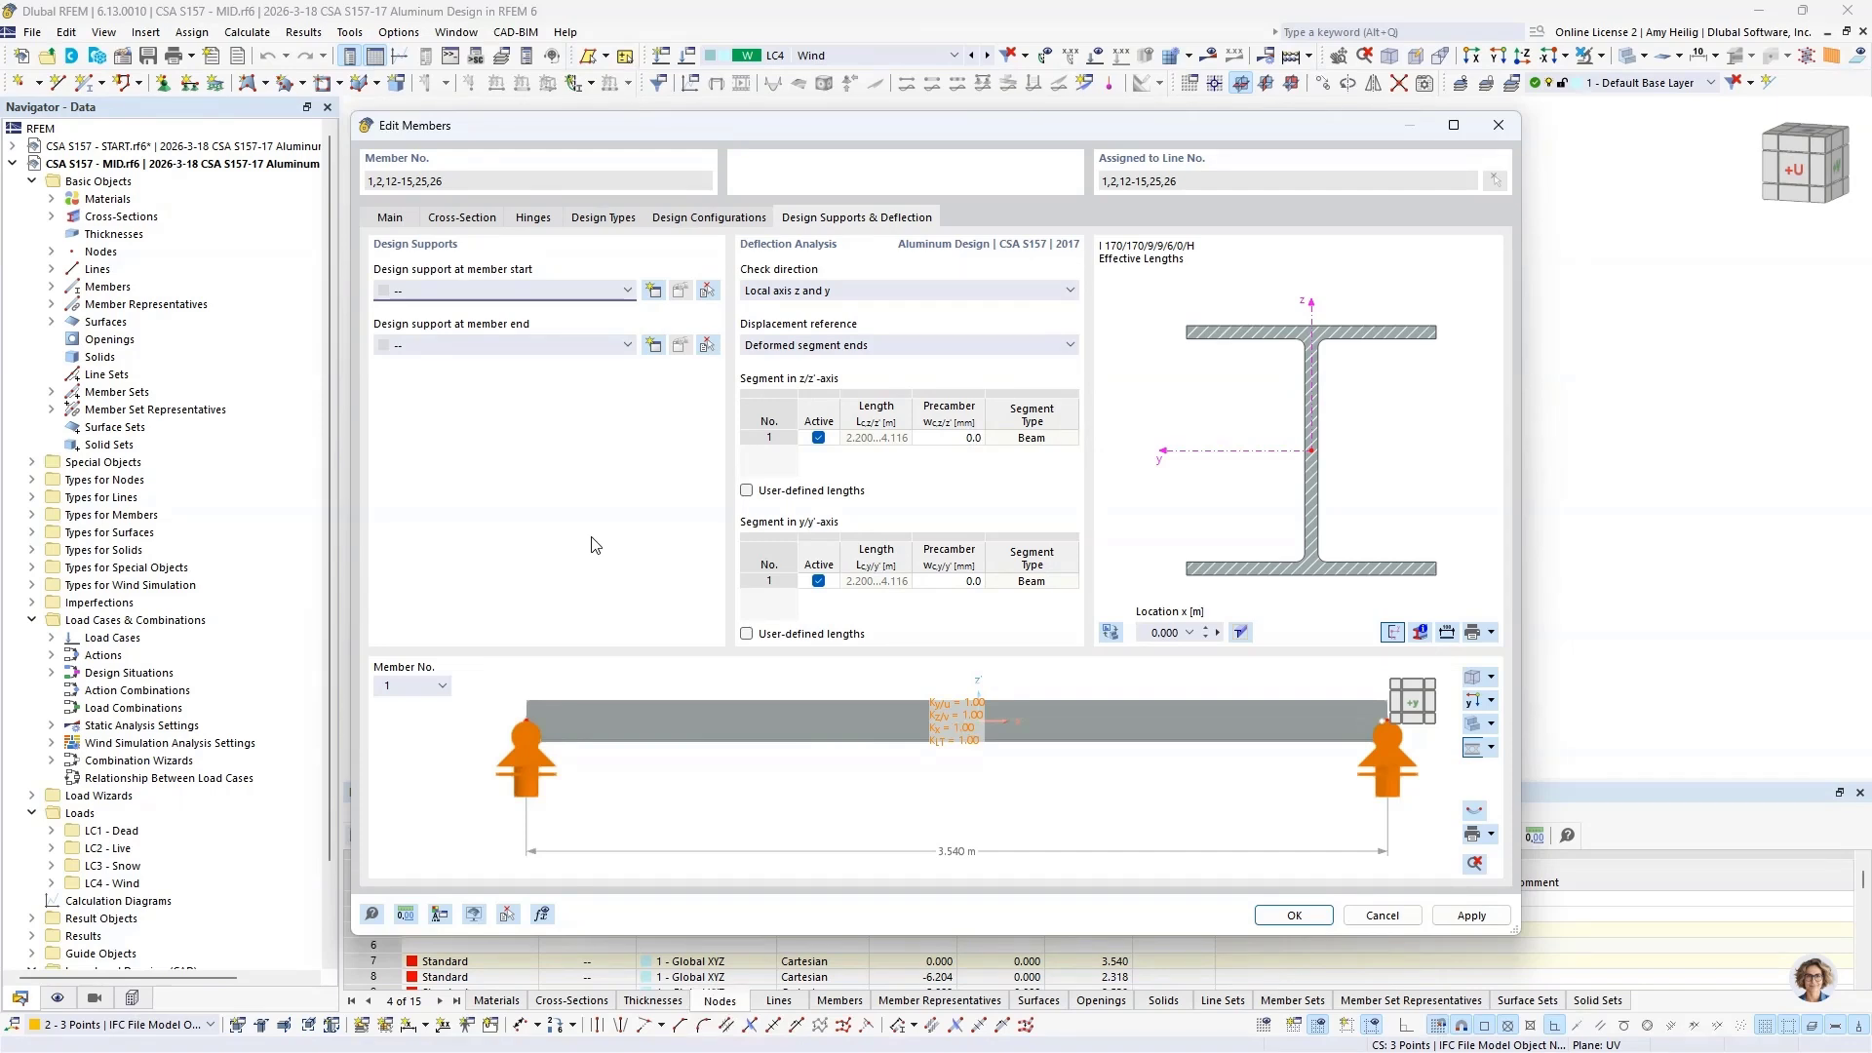
{"action": "left_click", "coordinate": [1383, 917]}
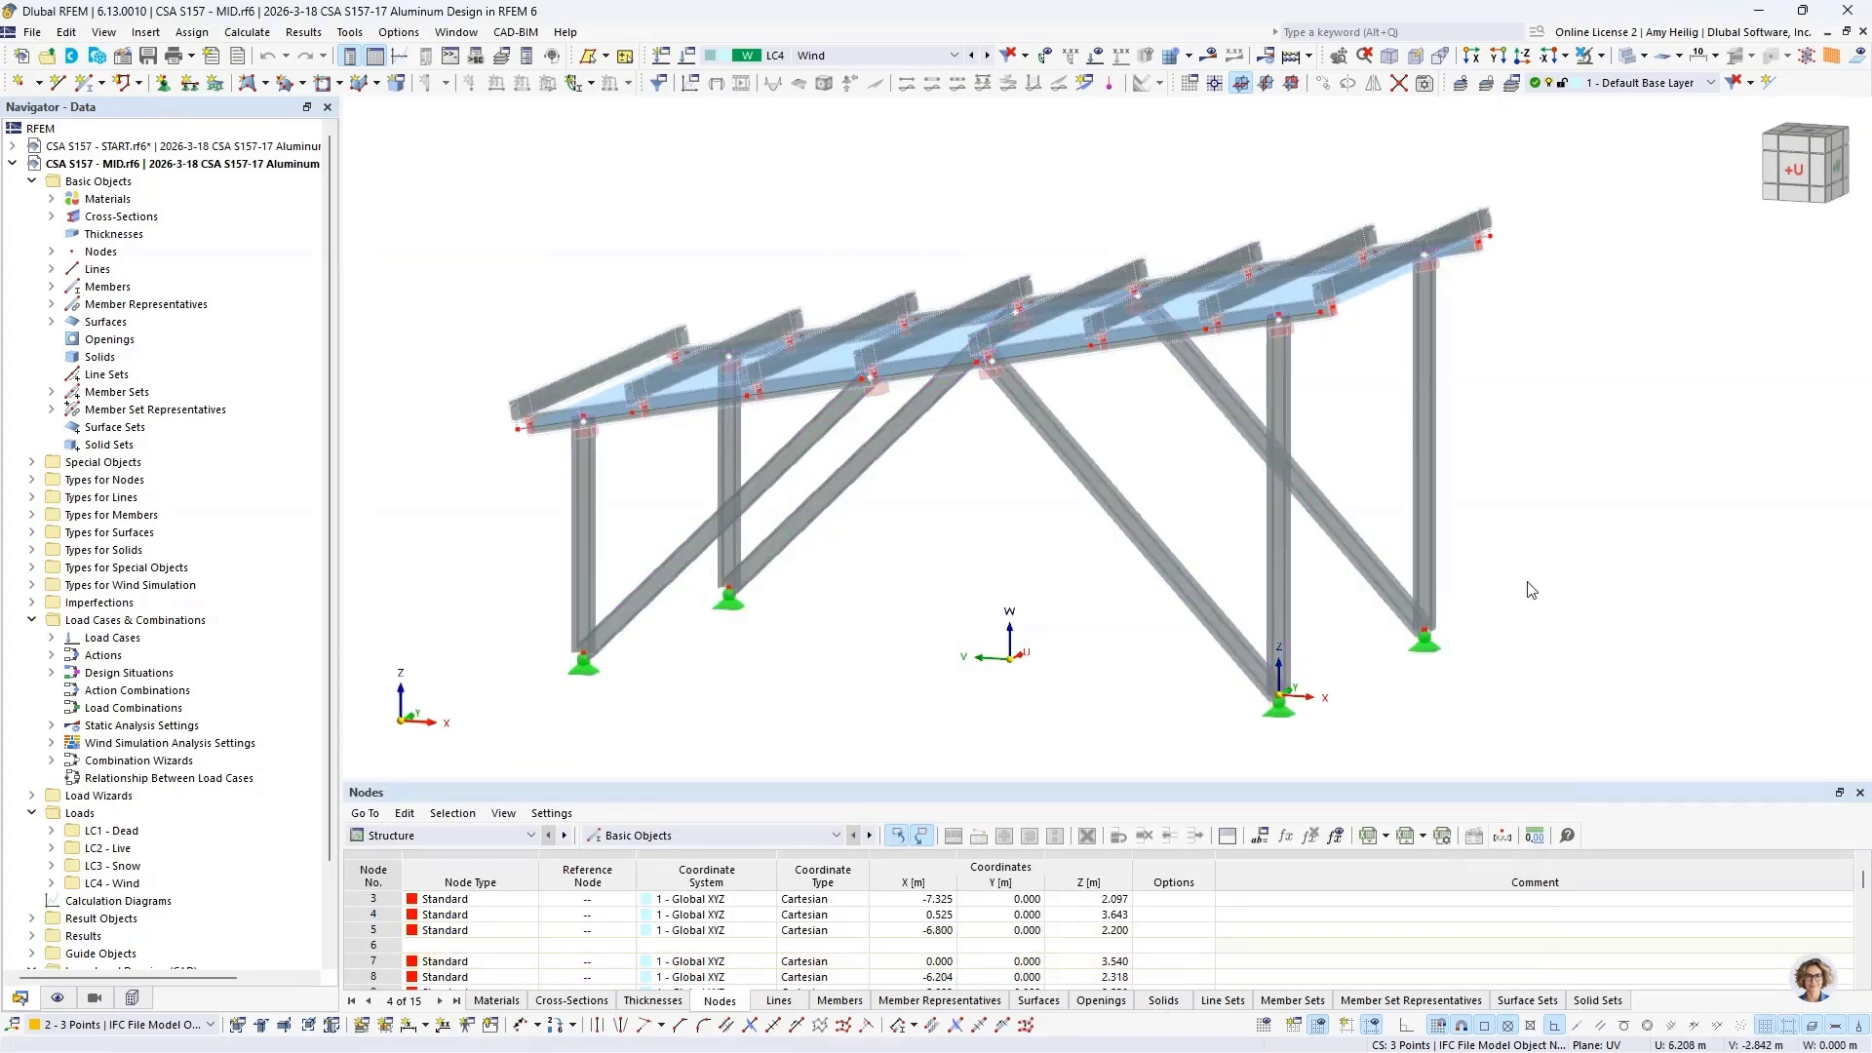
Step: Open the effective lengths assigned to the front main beam's member set and switch the preview graphic to the model
{"action": "middle_click_drag", "start_coordinate": [1584, 507], "coordinate": [1519, 533], "text": "ctrl"}
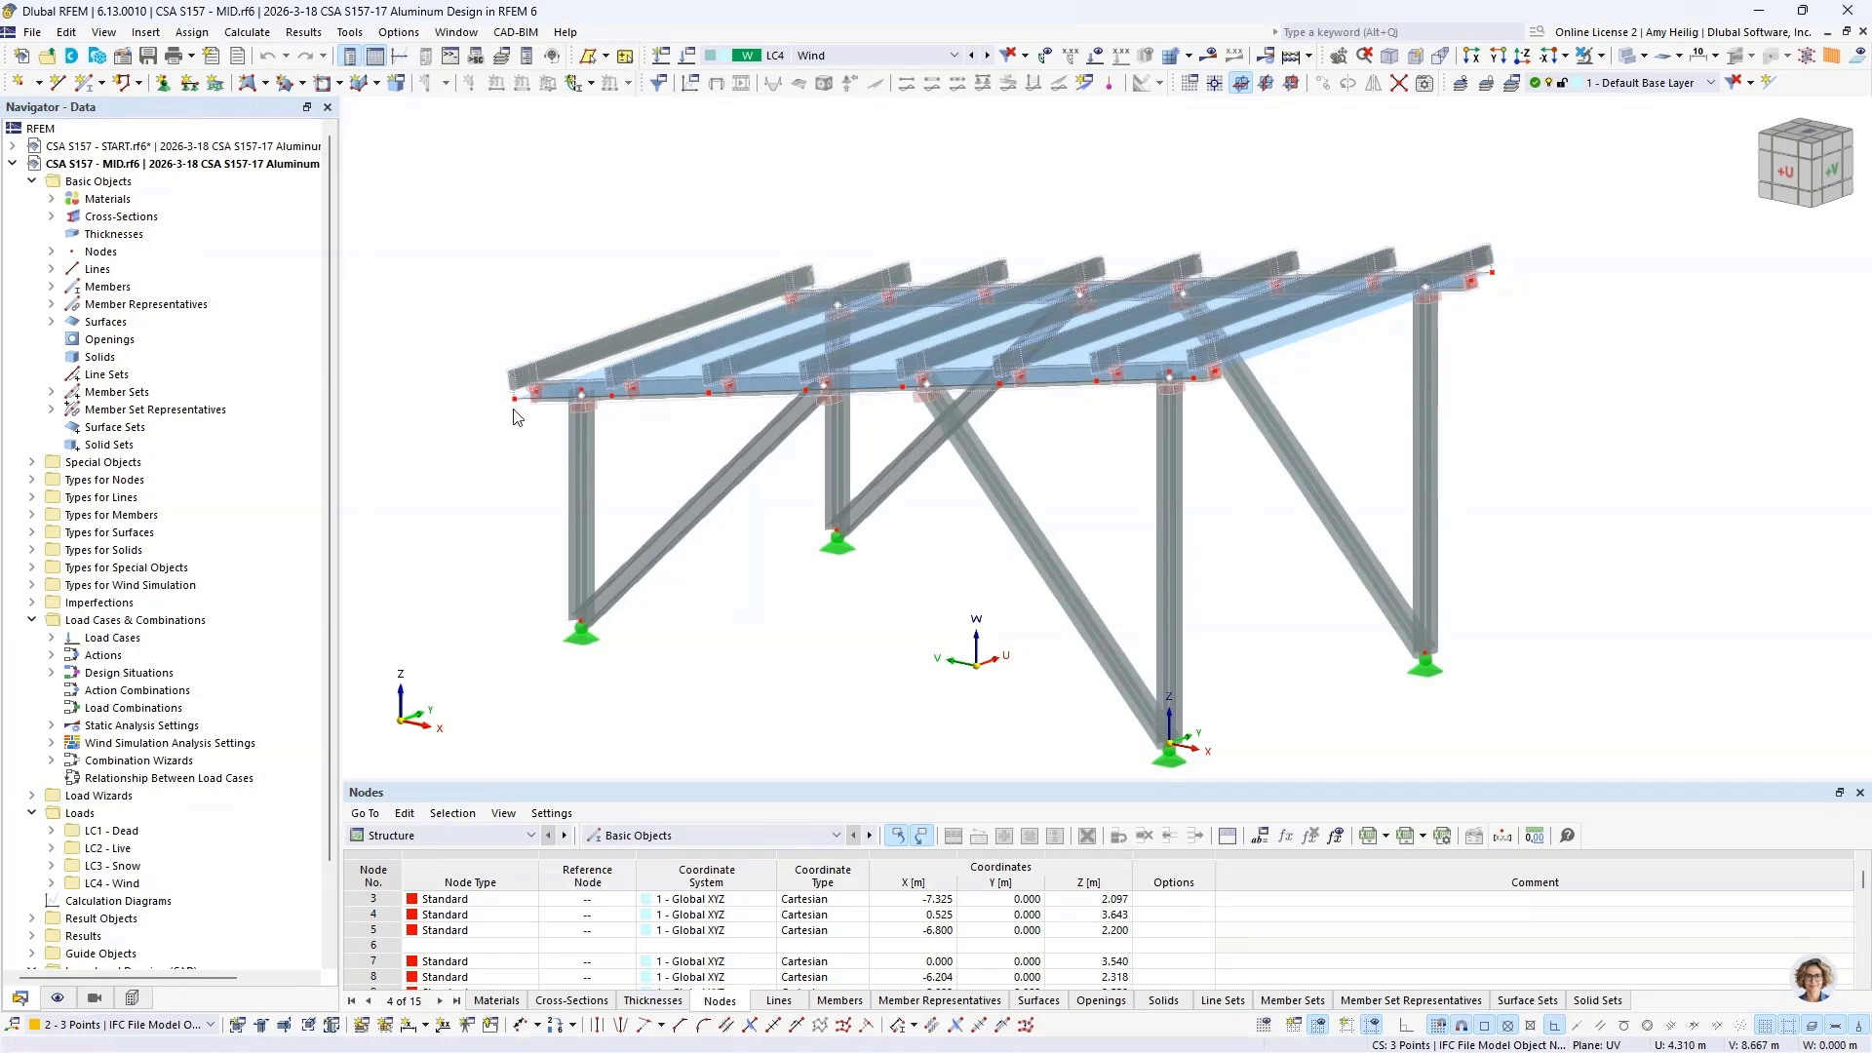
{"action": "scroll", "coordinate": [1205, 392], "scroll_direction": "up", "scroll_amount": 5}
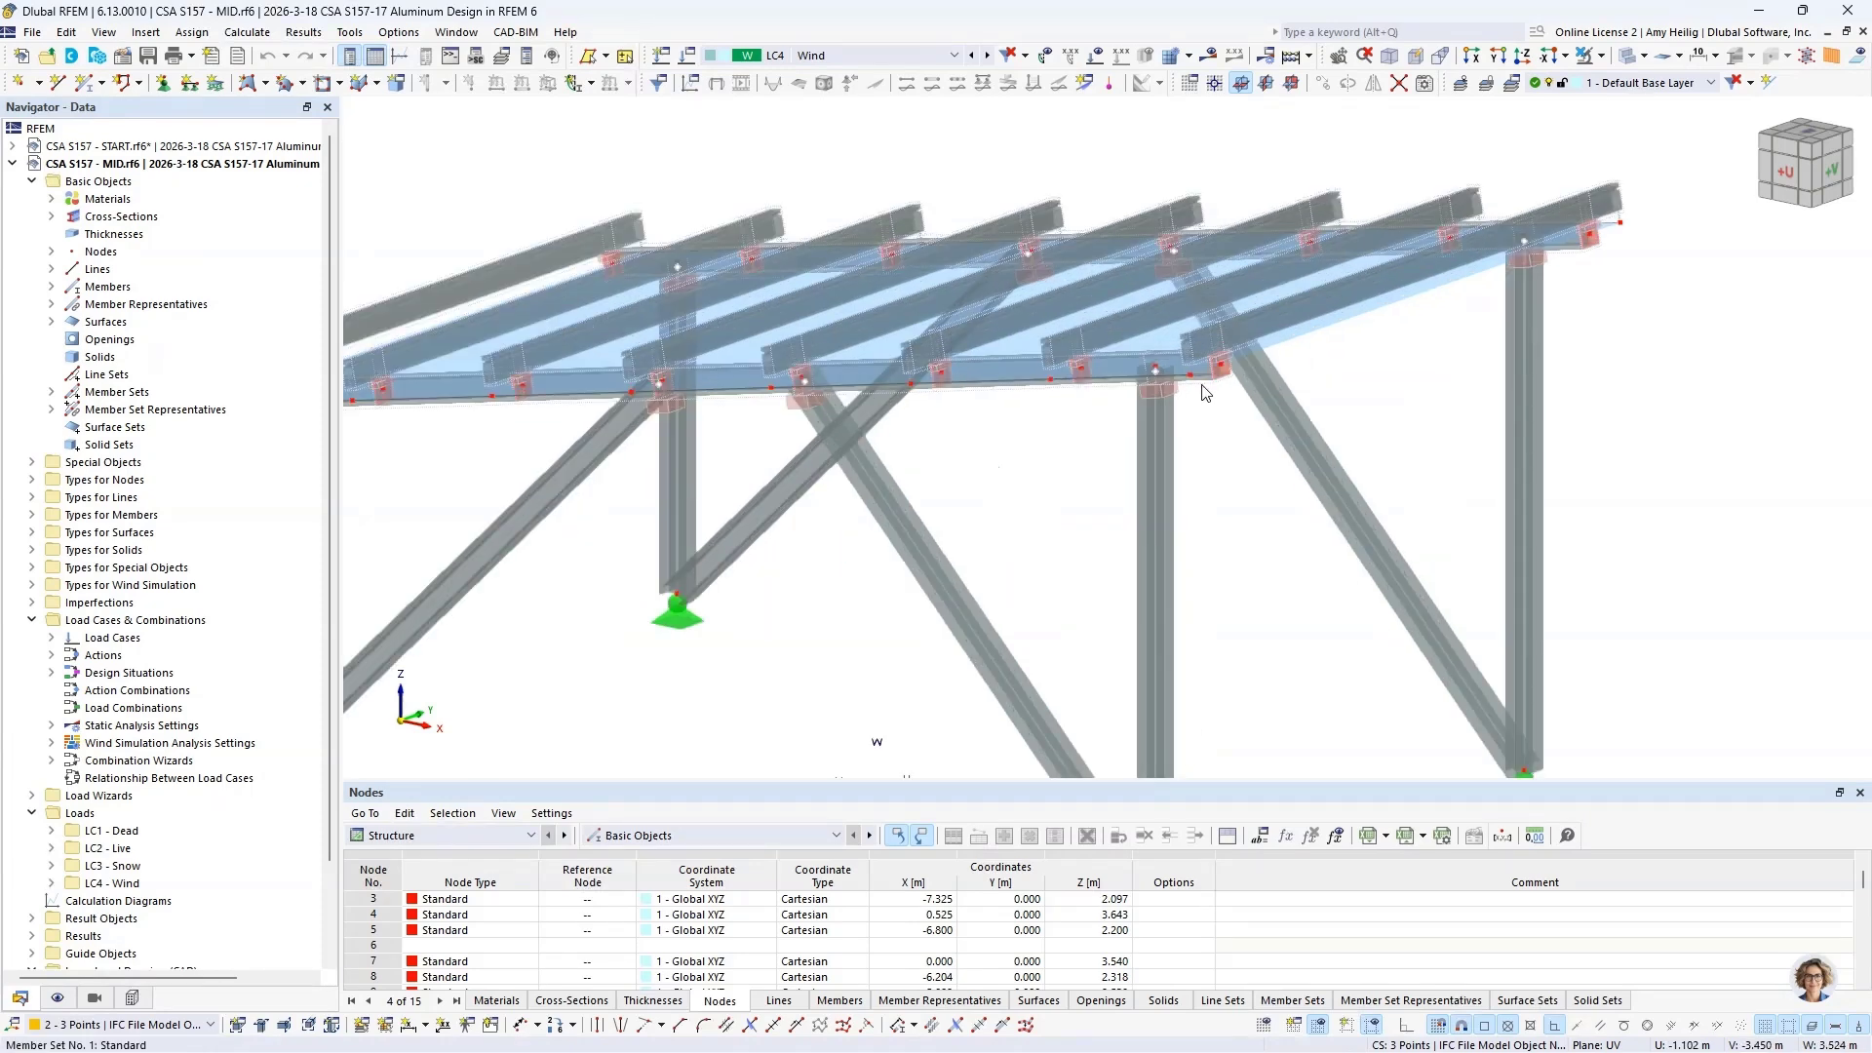
{"action": "scroll", "coordinate": [1205, 393], "scroll_direction": "up", "scroll_amount": 2}
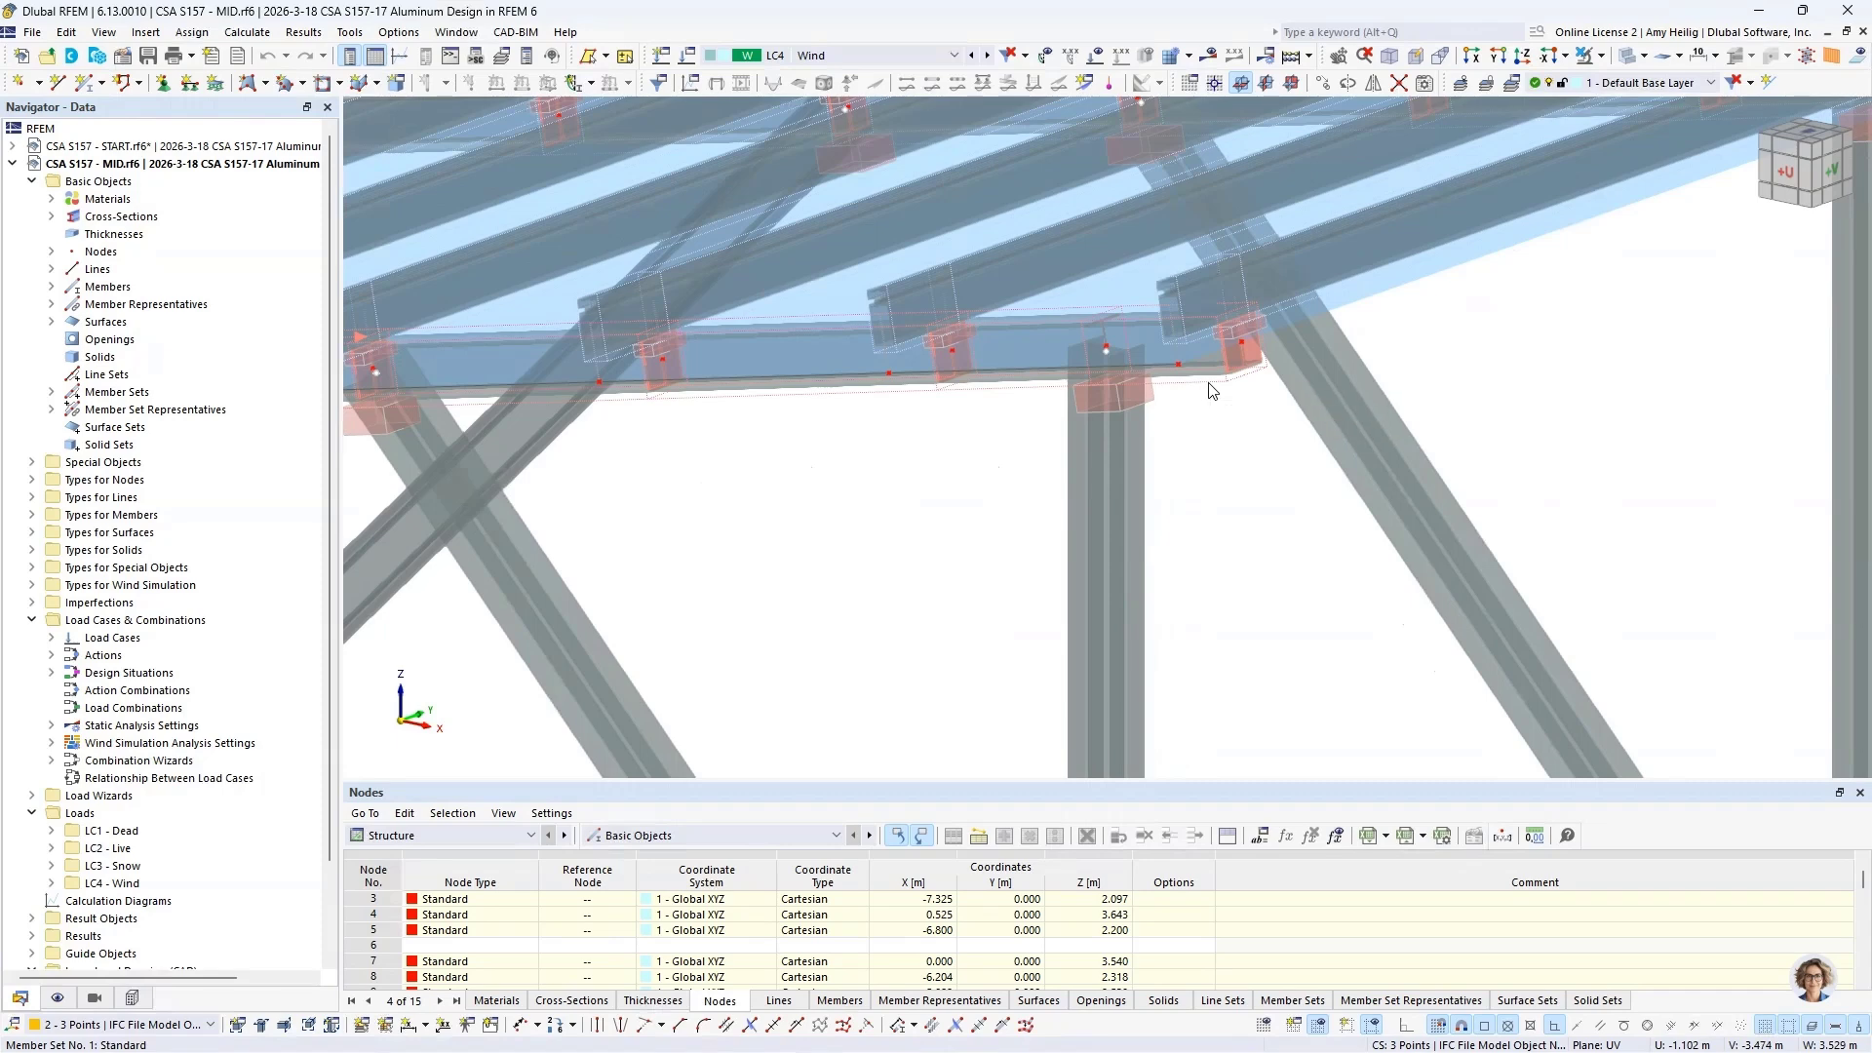
{"action": "double_click", "coordinate": [857, 485]}
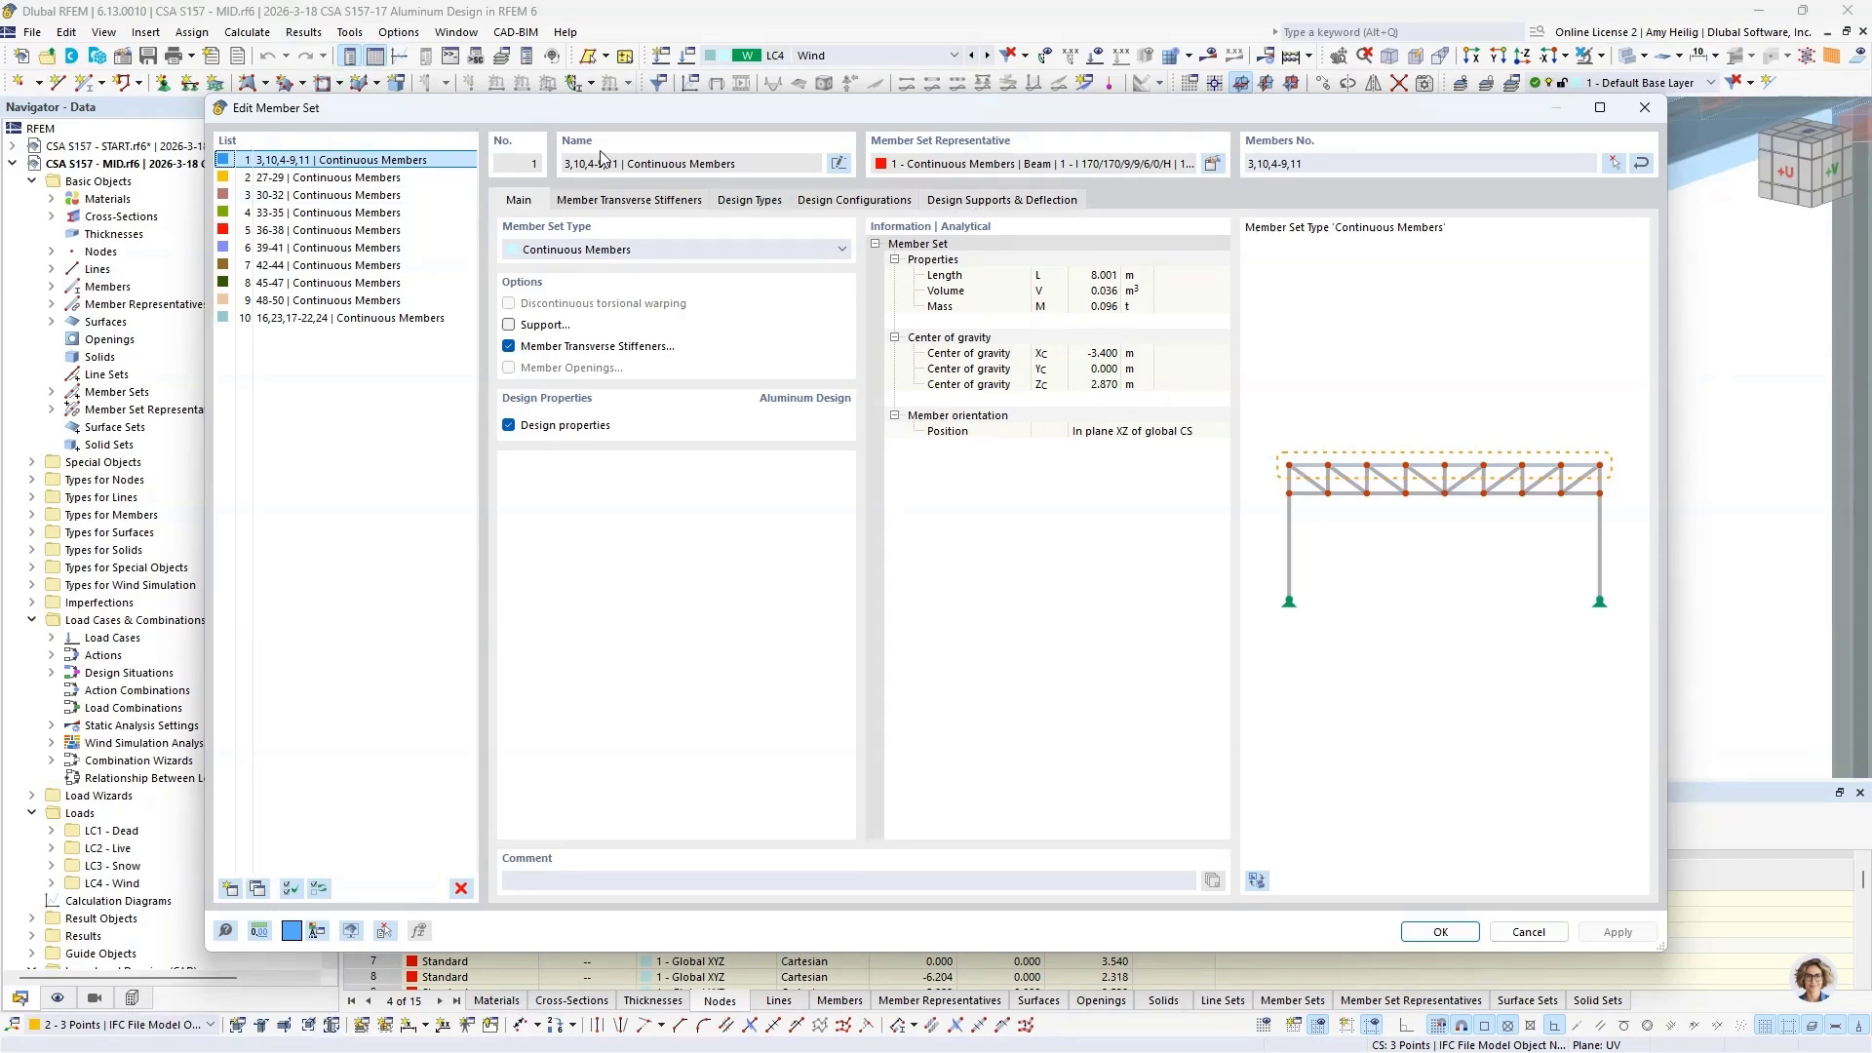
{"action": "left_click", "coordinate": [750, 201]}
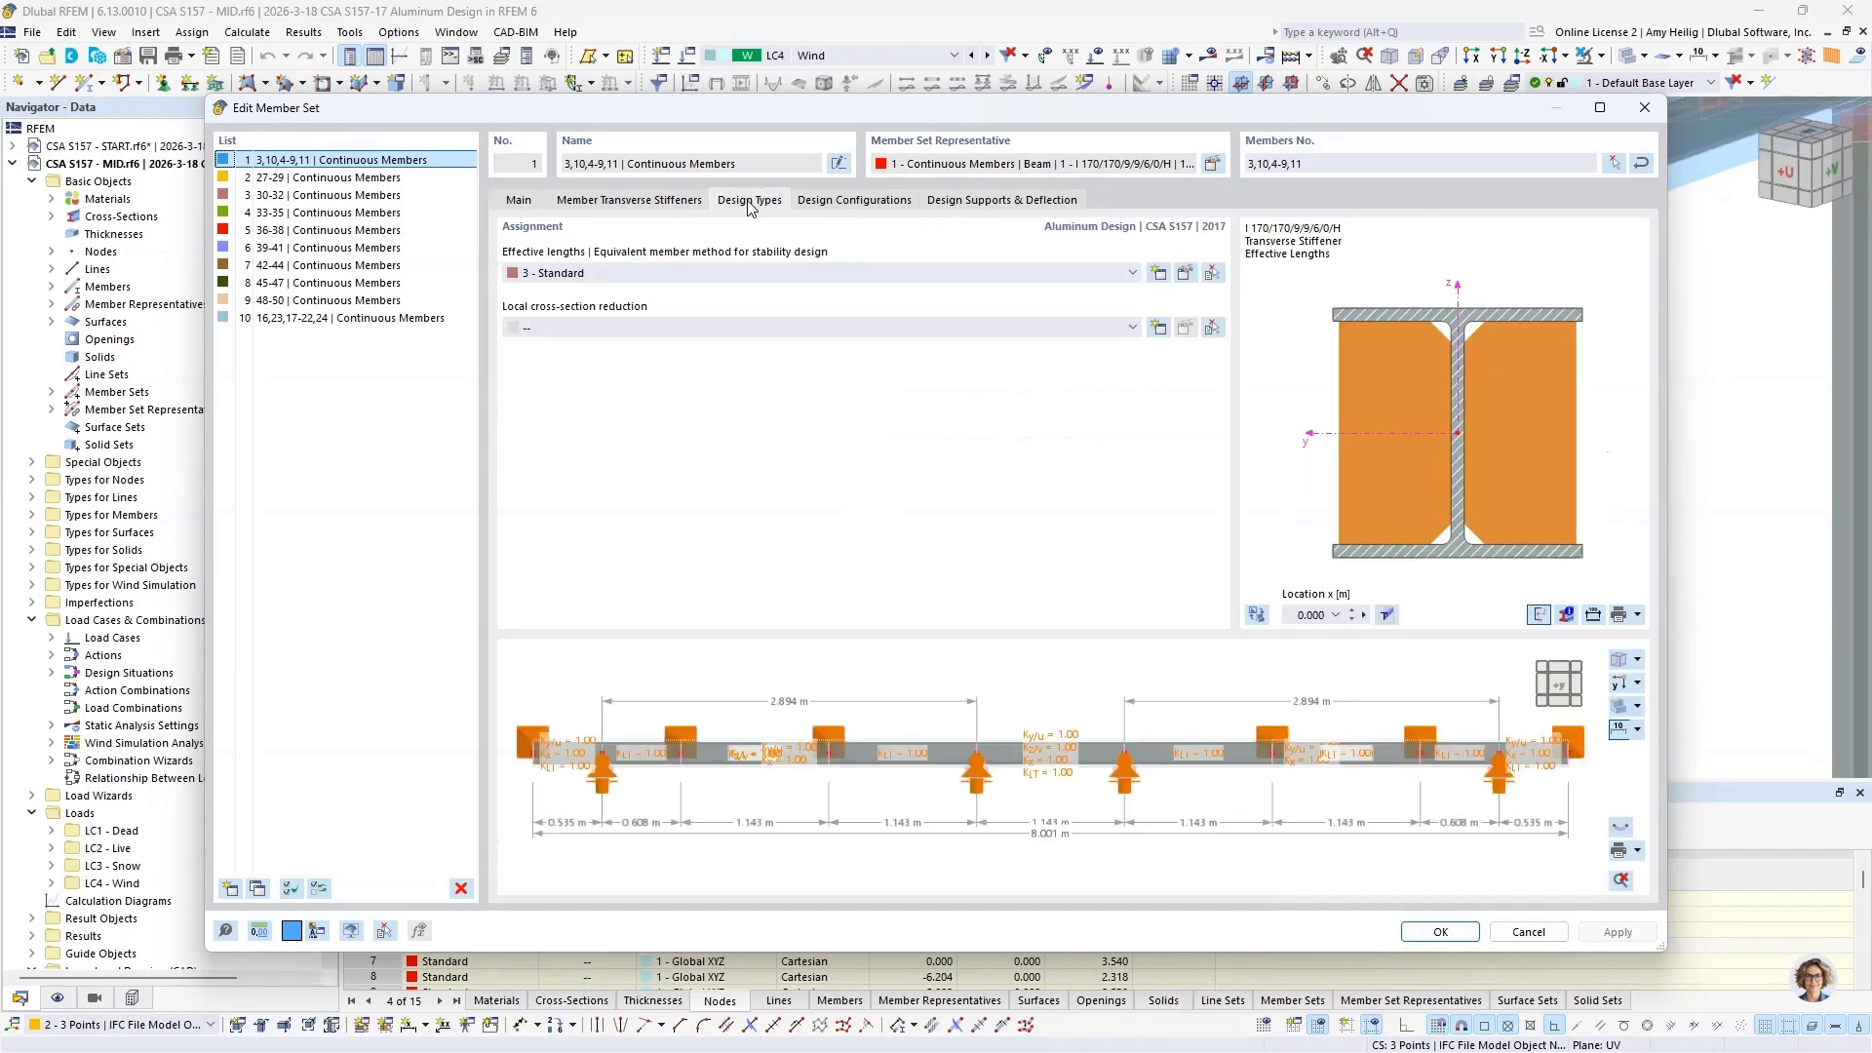
{"action": "left_click", "coordinate": [1185, 274]}
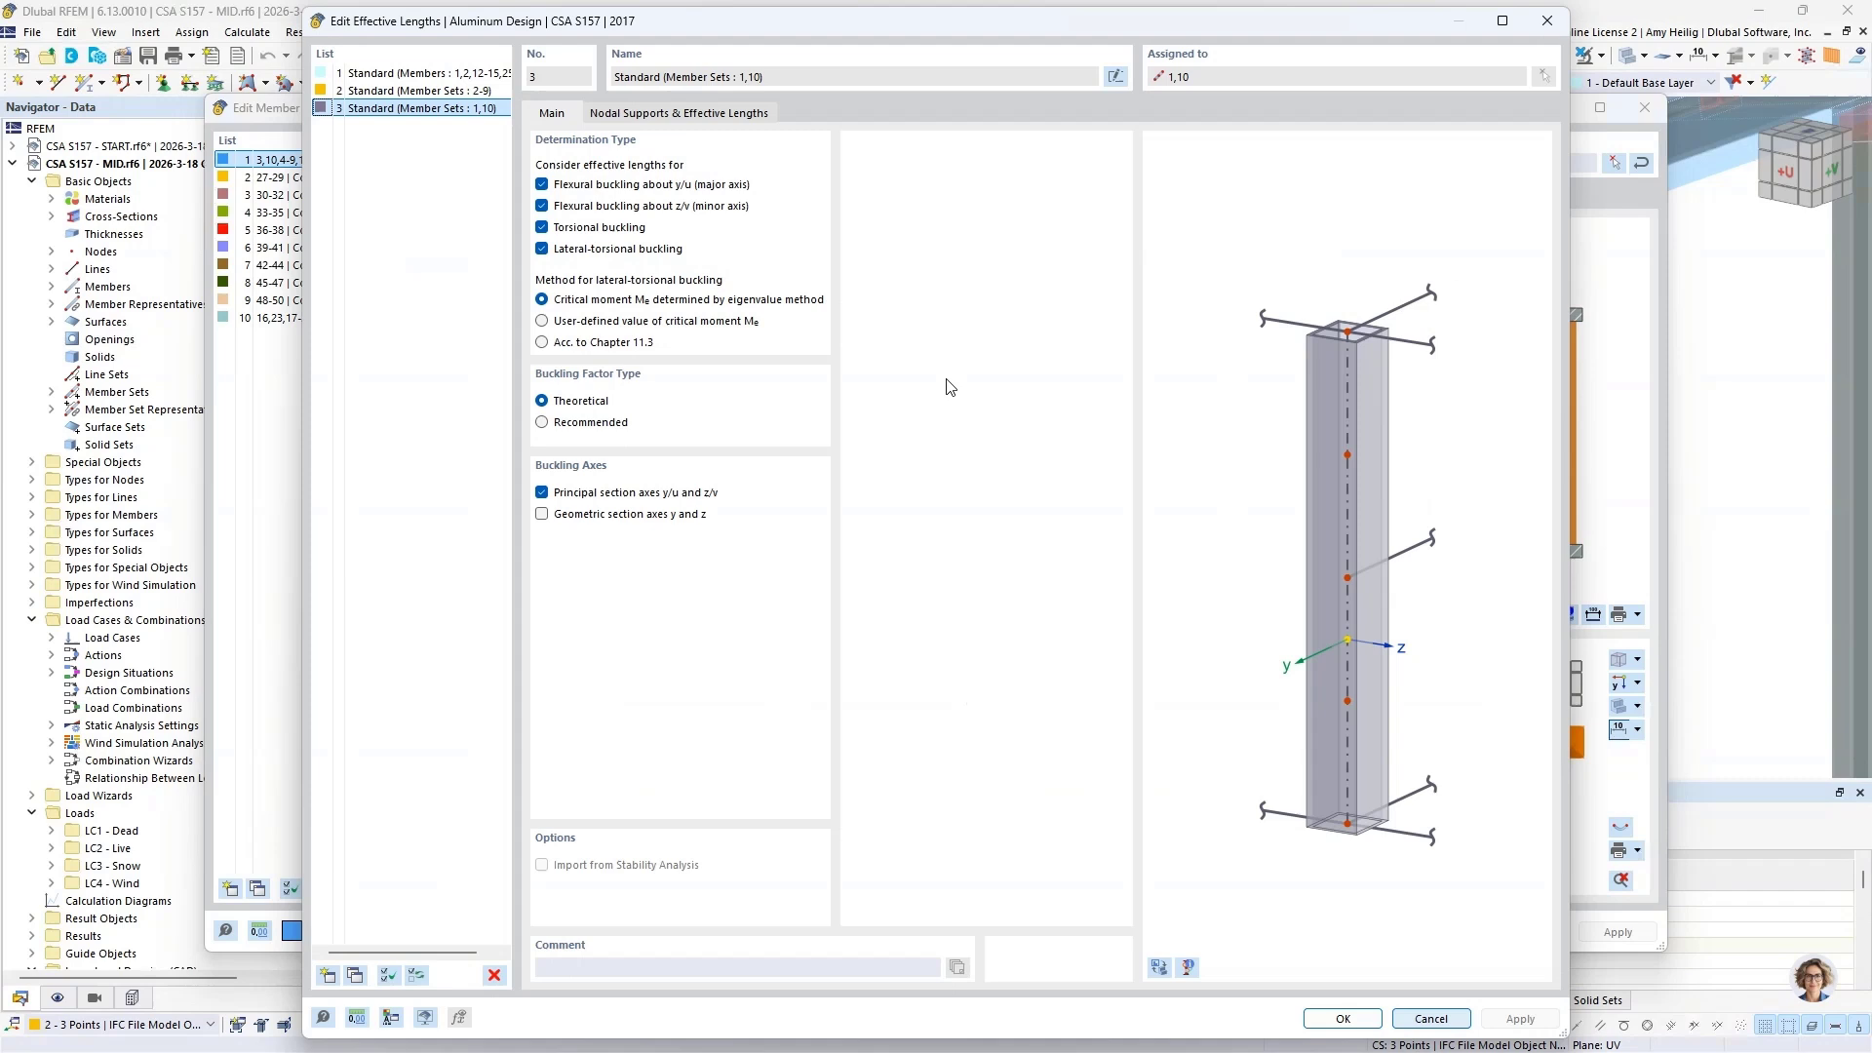
{"action": "left_click", "coordinate": [1160, 966]}
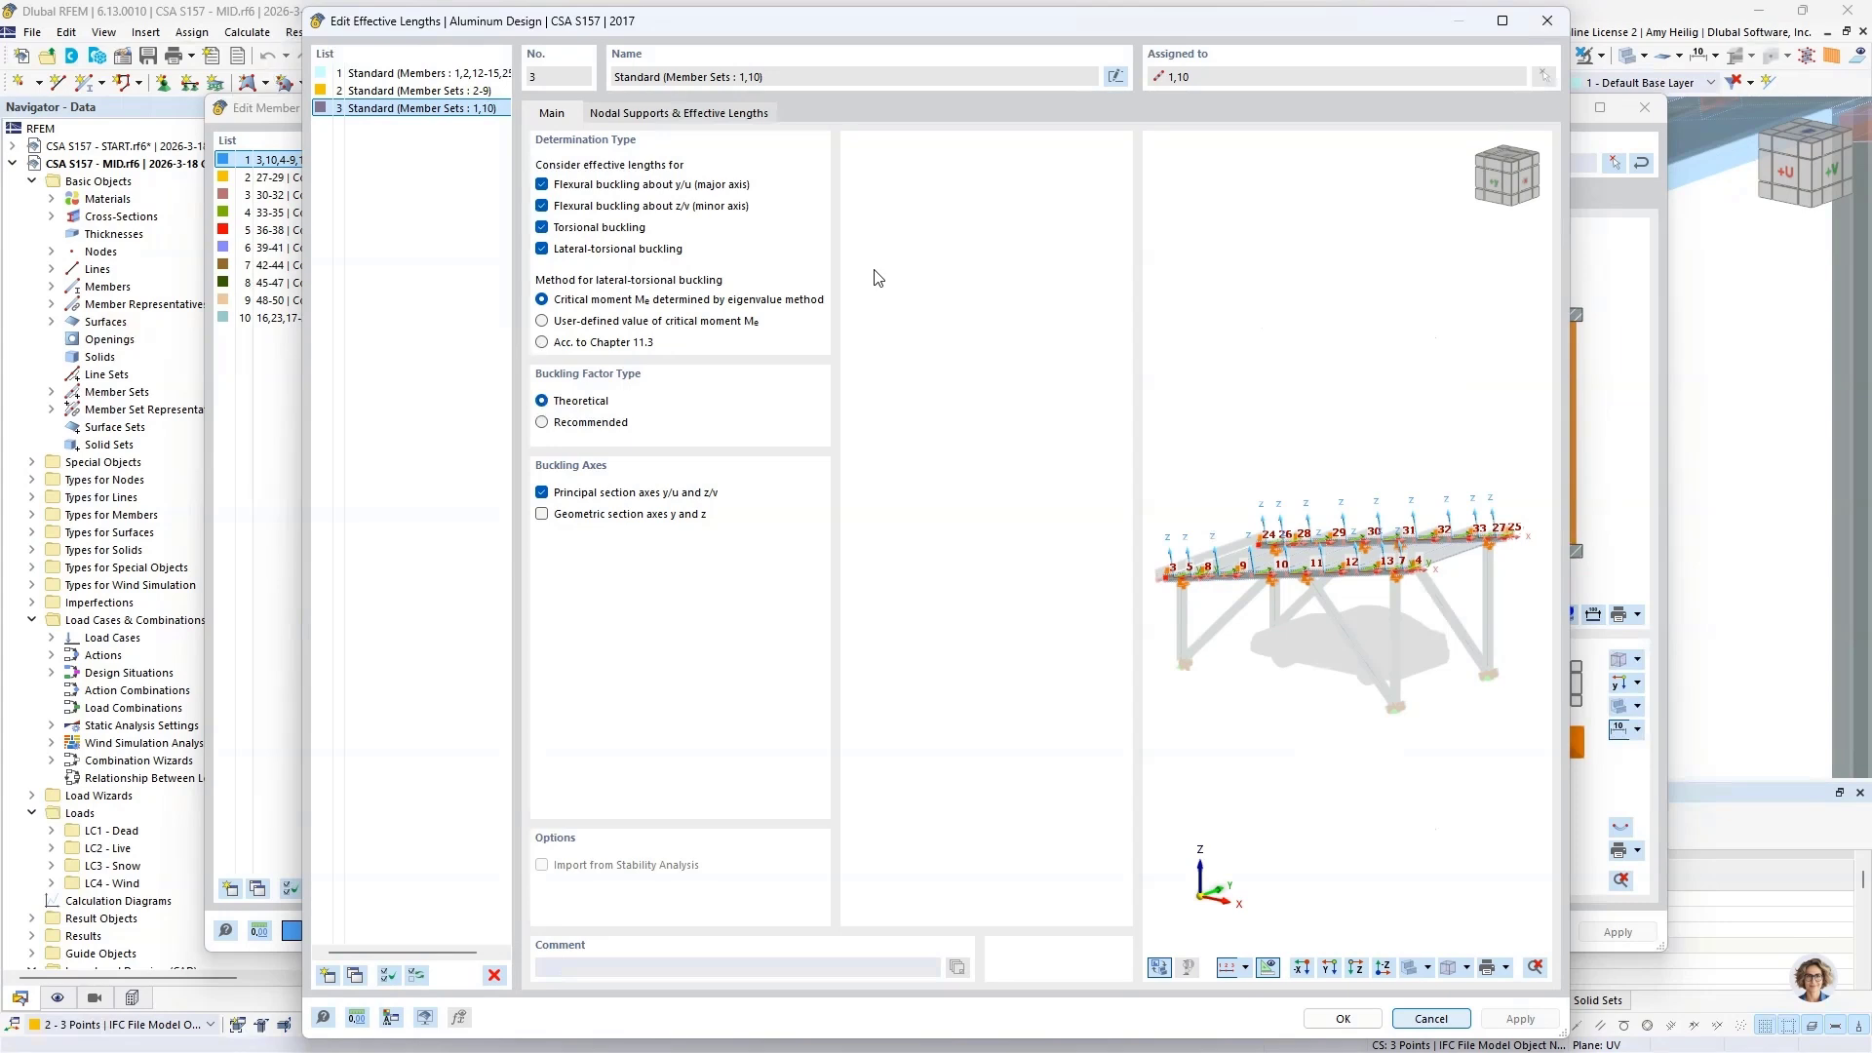
Step: Examine the nodal supports in the main beam's effective lengths, comparing the z/v and torsion support at nodes 5,26 with the model preview
{"action": "left_click", "coordinate": [640, 114]}
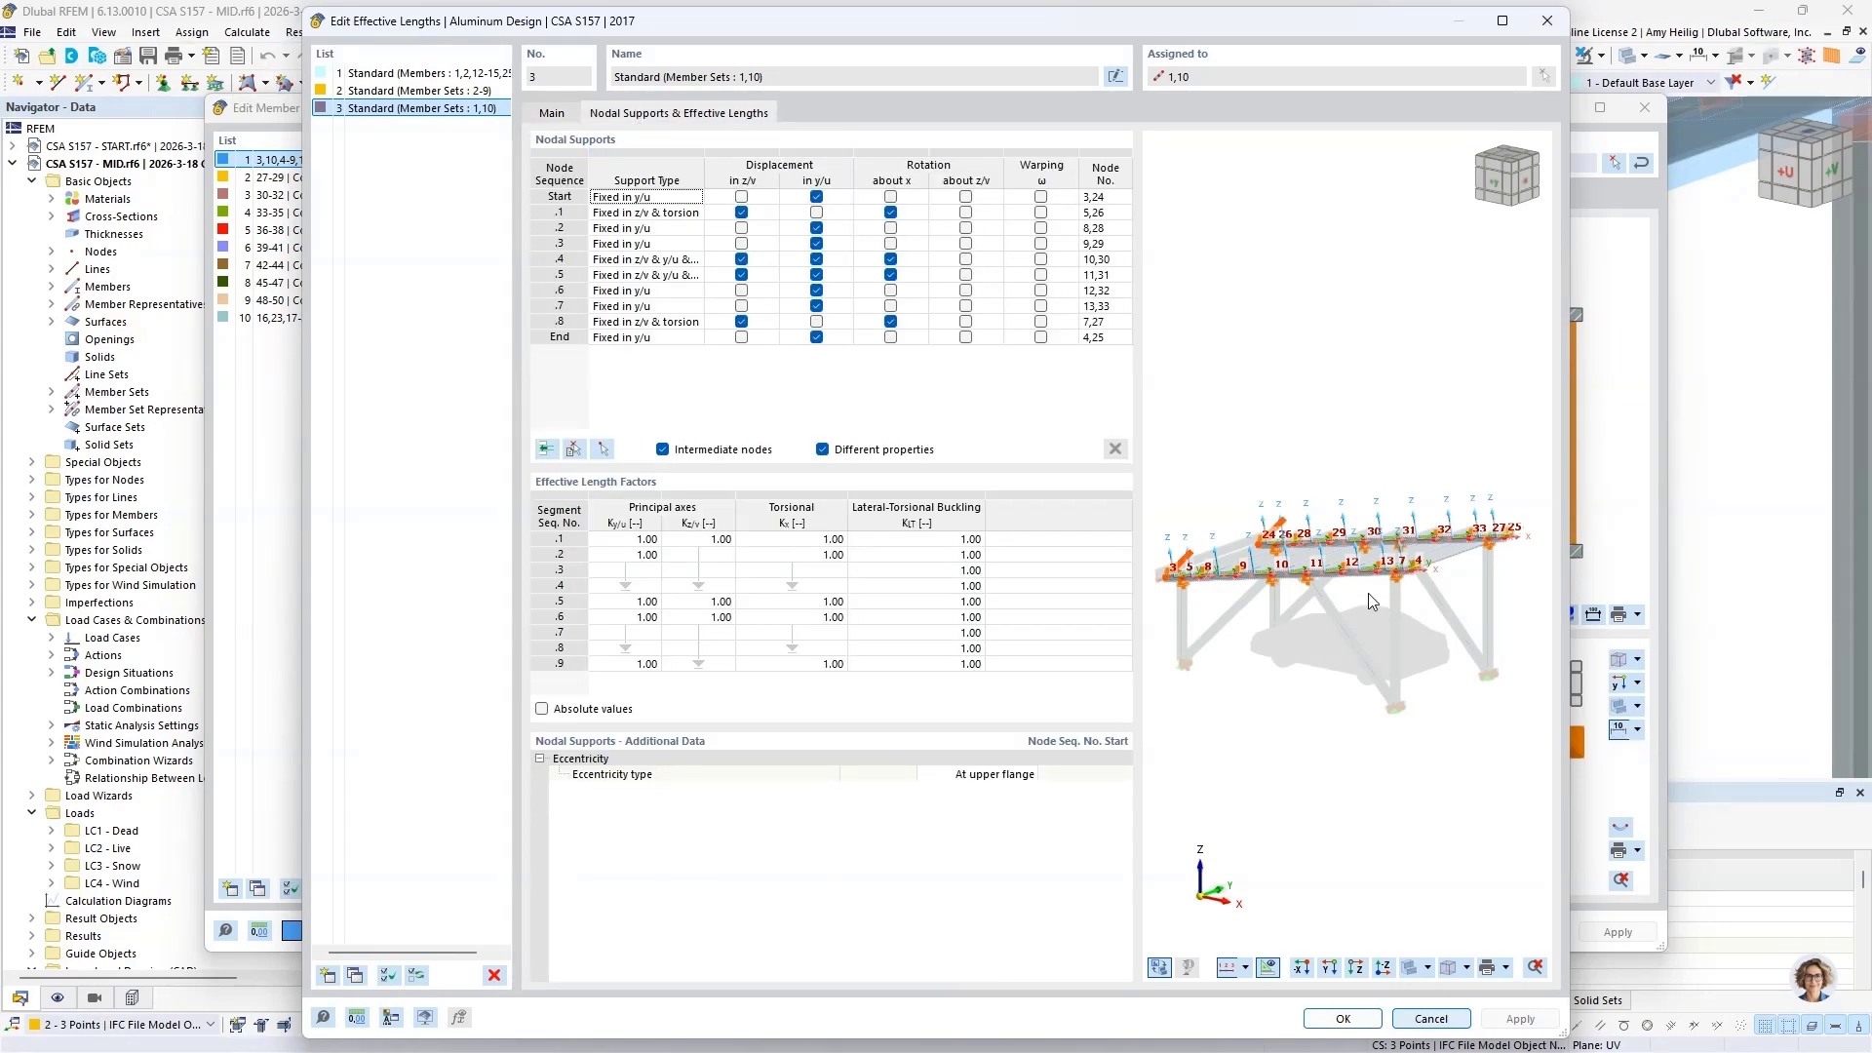
{"action": "scroll", "coordinate": [1369, 596], "scroll_direction": "up", "scroll_amount": 3}
{"action": "scroll", "coordinate": [1373, 602], "scroll_direction": "up", "scroll_amount": 2}
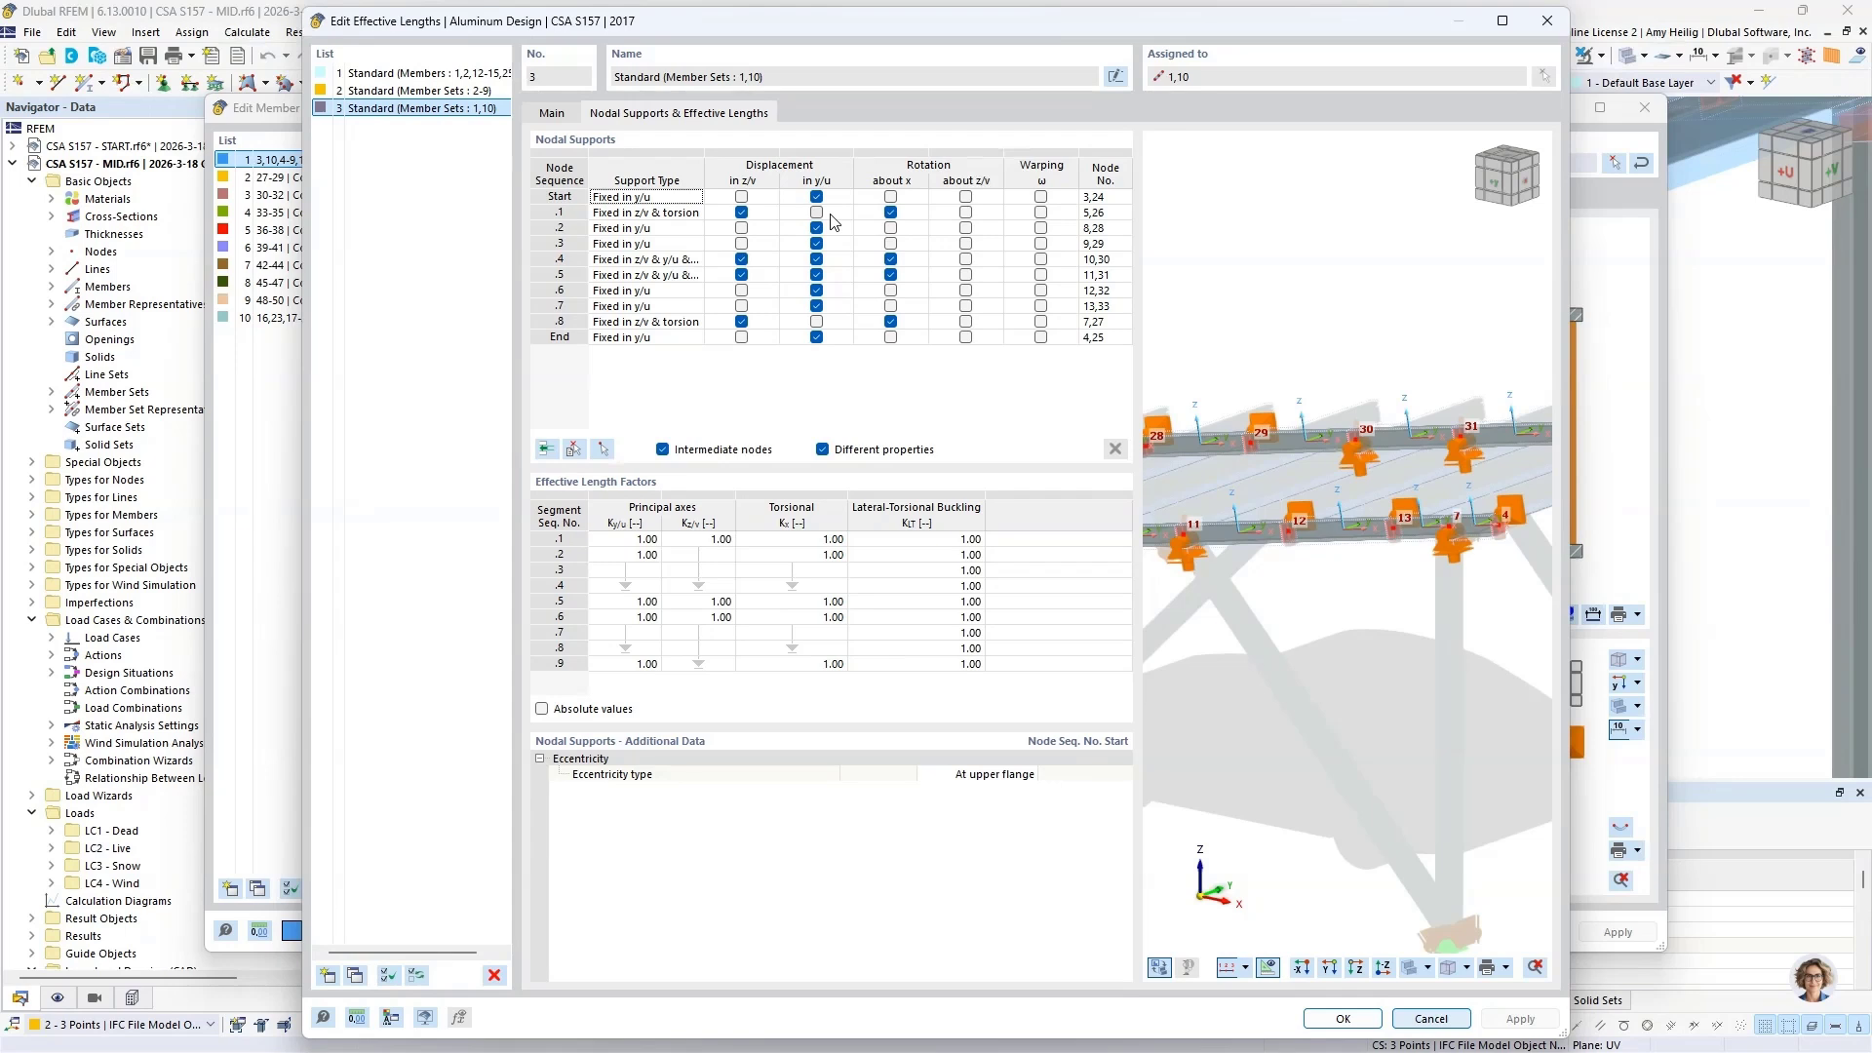
{"action": "left_click", "coordinate": [773, 212]}
{"action": "scroll", "coordinate": [1389, 523], "scroll_direction": "down", "scroll_amount": 2}
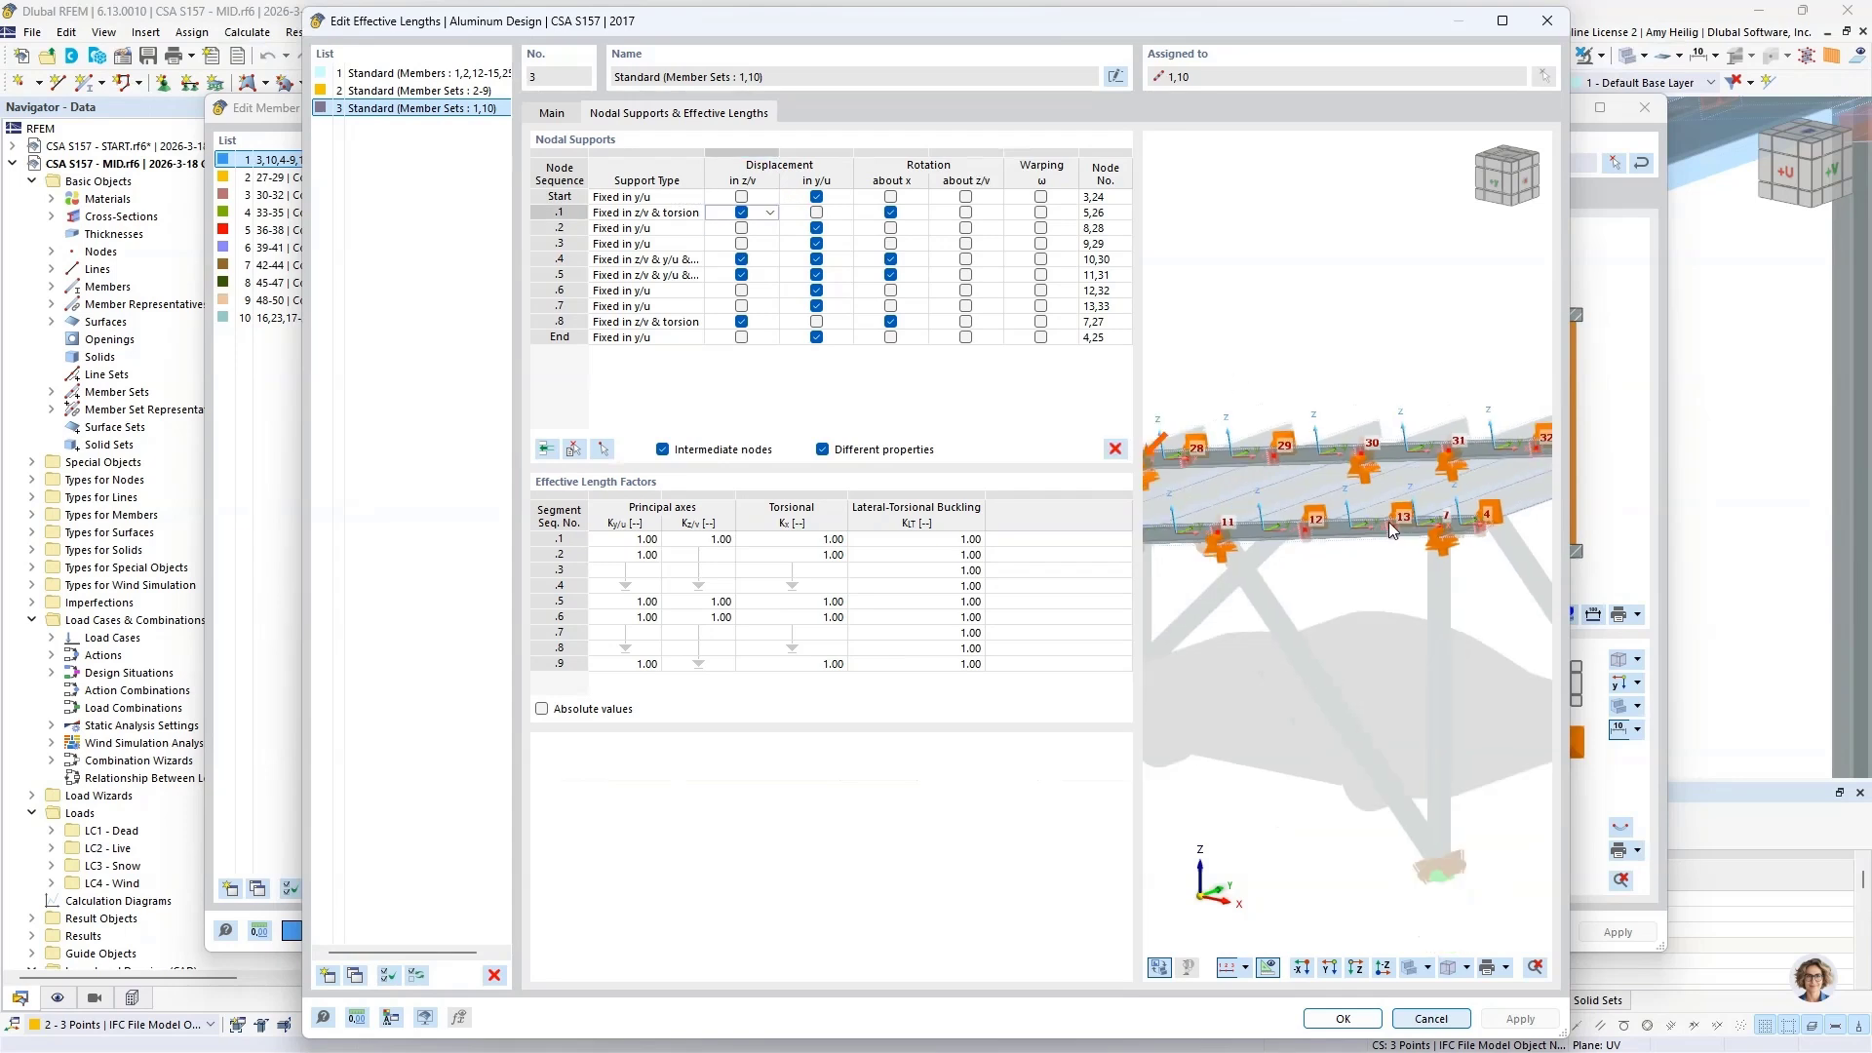
{"action": "scroll", "coordinate": [1388, 523], "scroll_direction": "down", "scroll_amount": 2}
{"action": "scroll", "coordinate": [1244, 536], "scroll_direction": "down", "scroll_amount": 2}
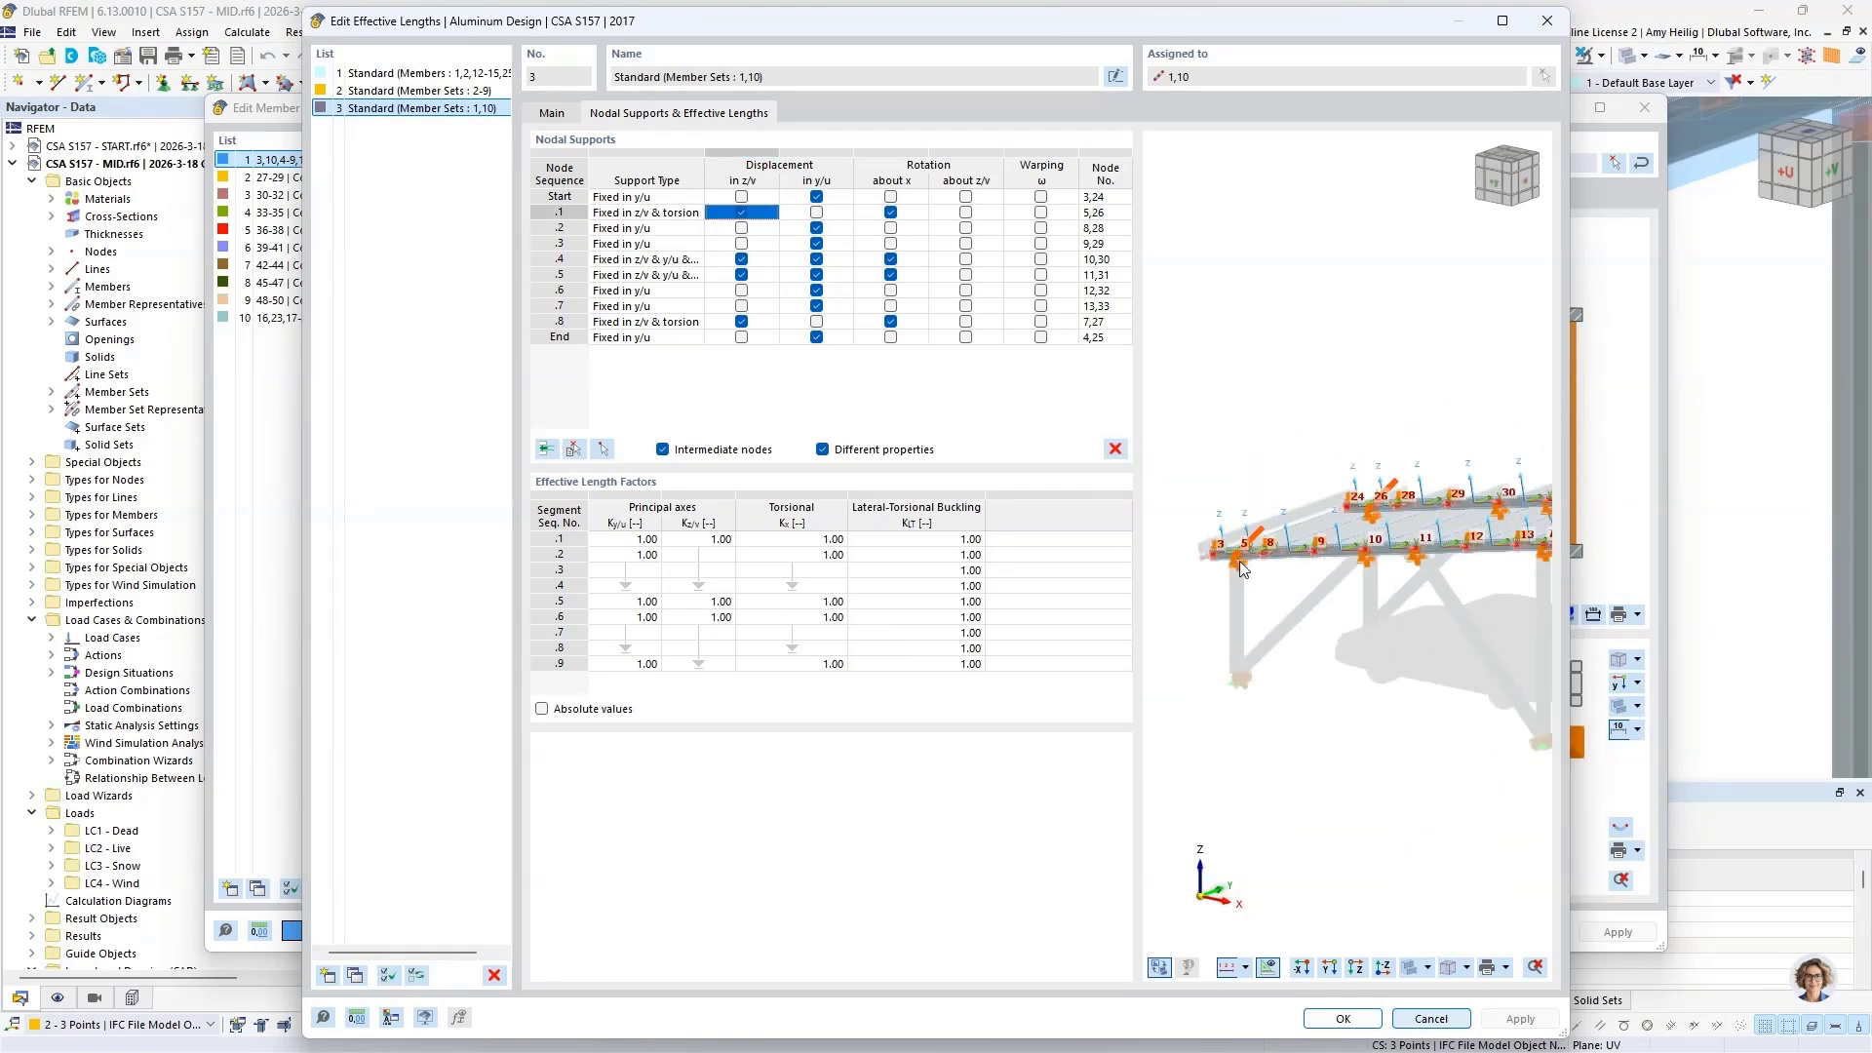
{"action": "scroll", "coordinate": [1241, 569], "scroll_direction": "up", "scroll_amount": 2}
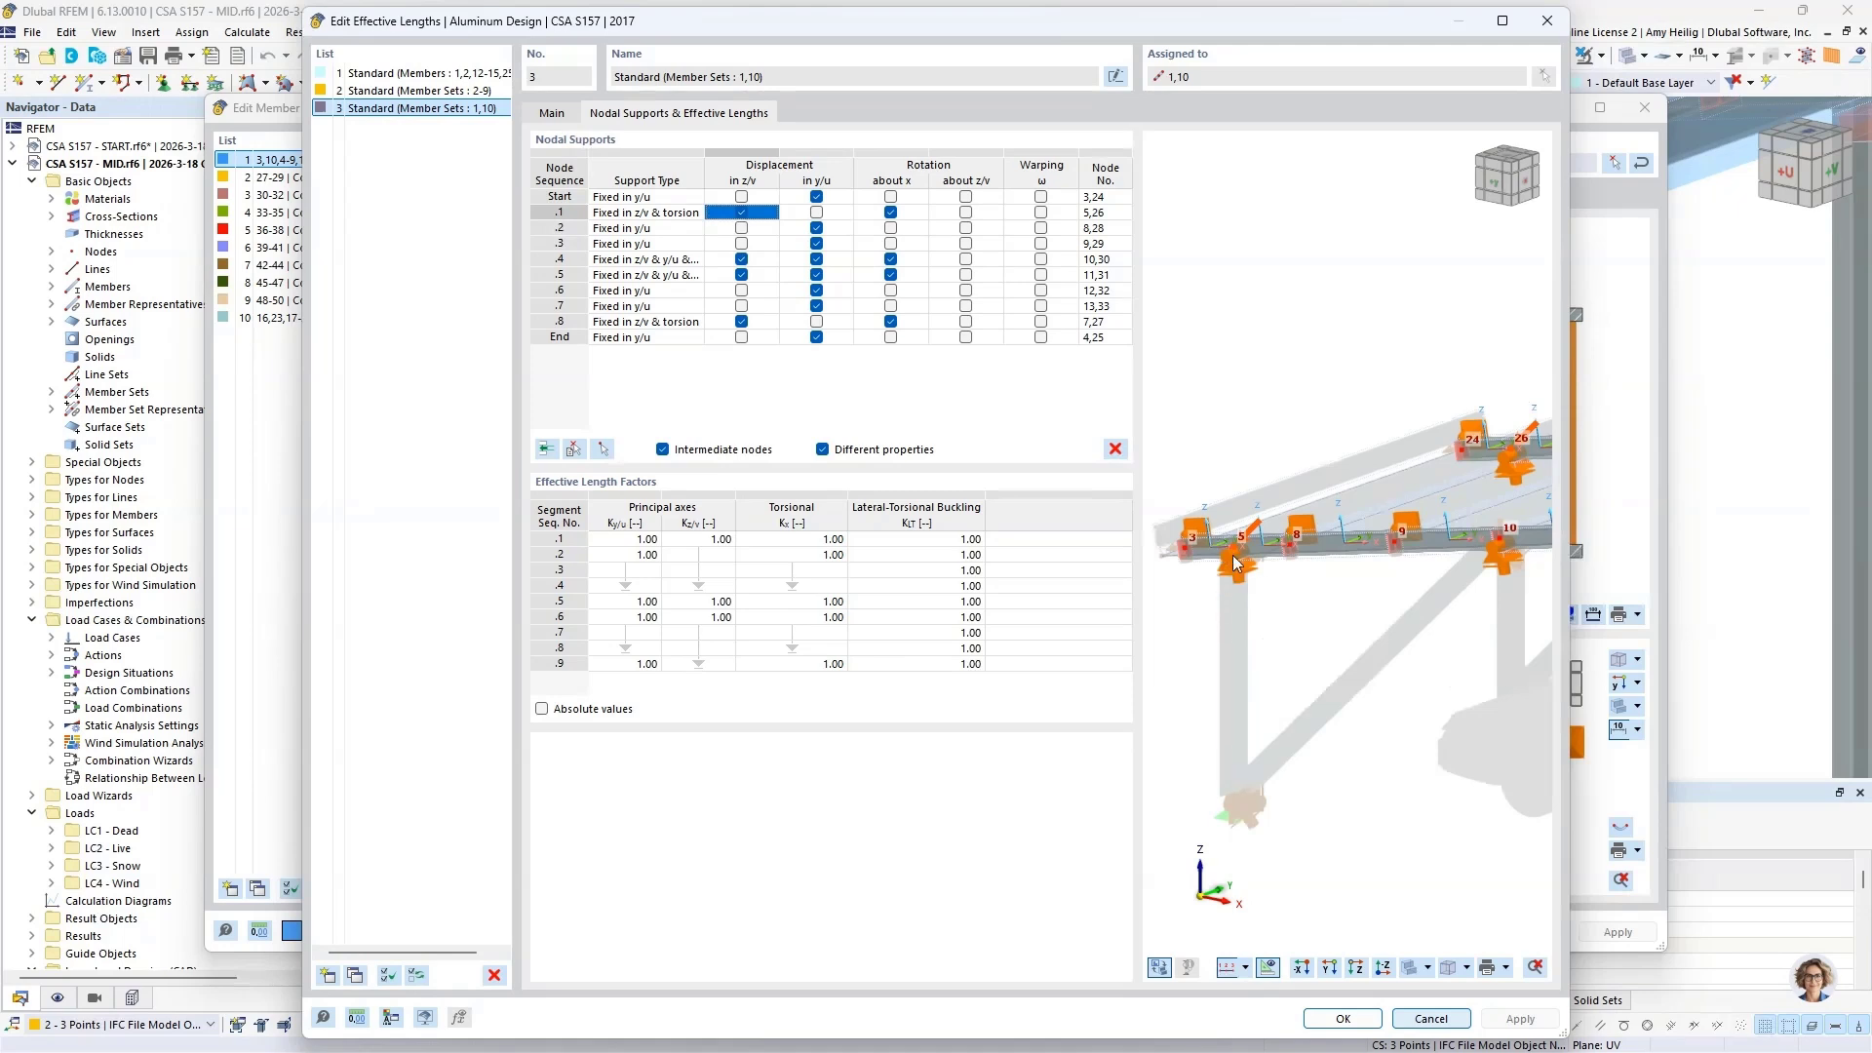
Step: Examine the y/u displacement supports at intermediate node sequences .2, .4 and .6 against the model preview
{"action": "left_click", "coordinate": [798, 228]}
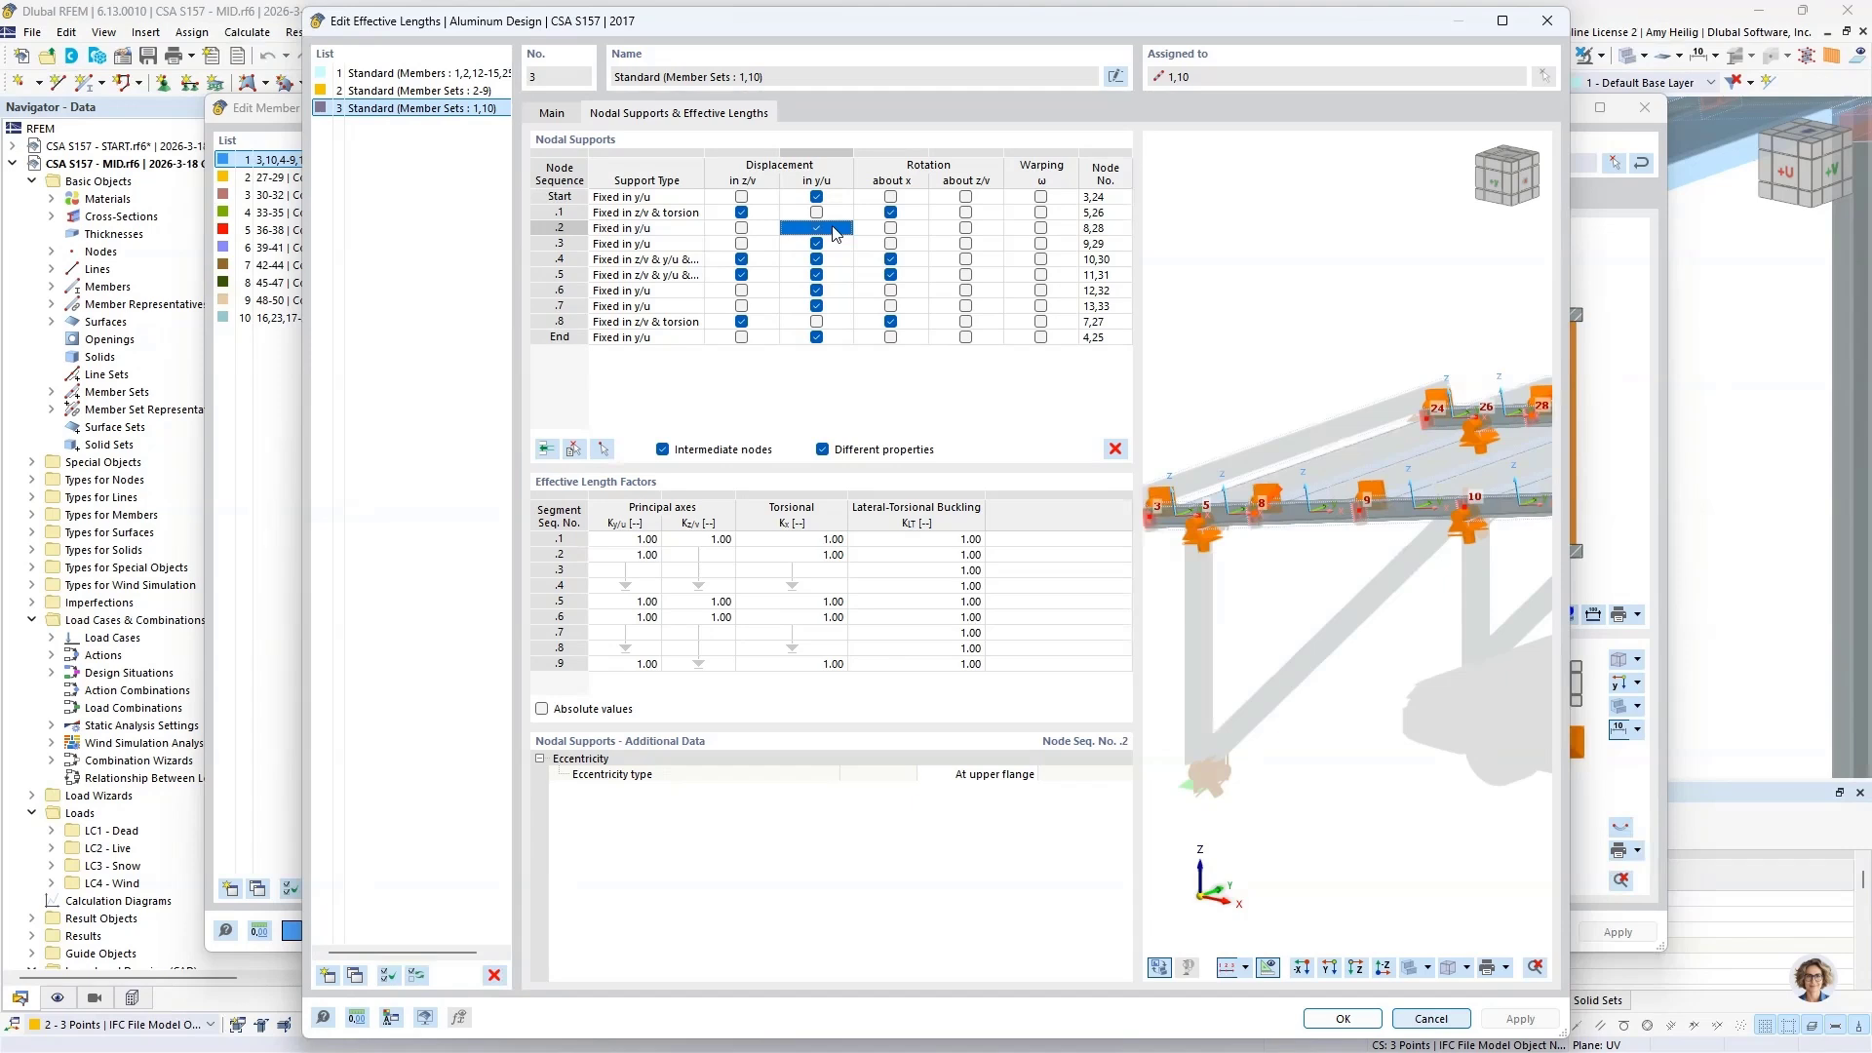
{"action": "left_click", "coordinate": [834, 260]}
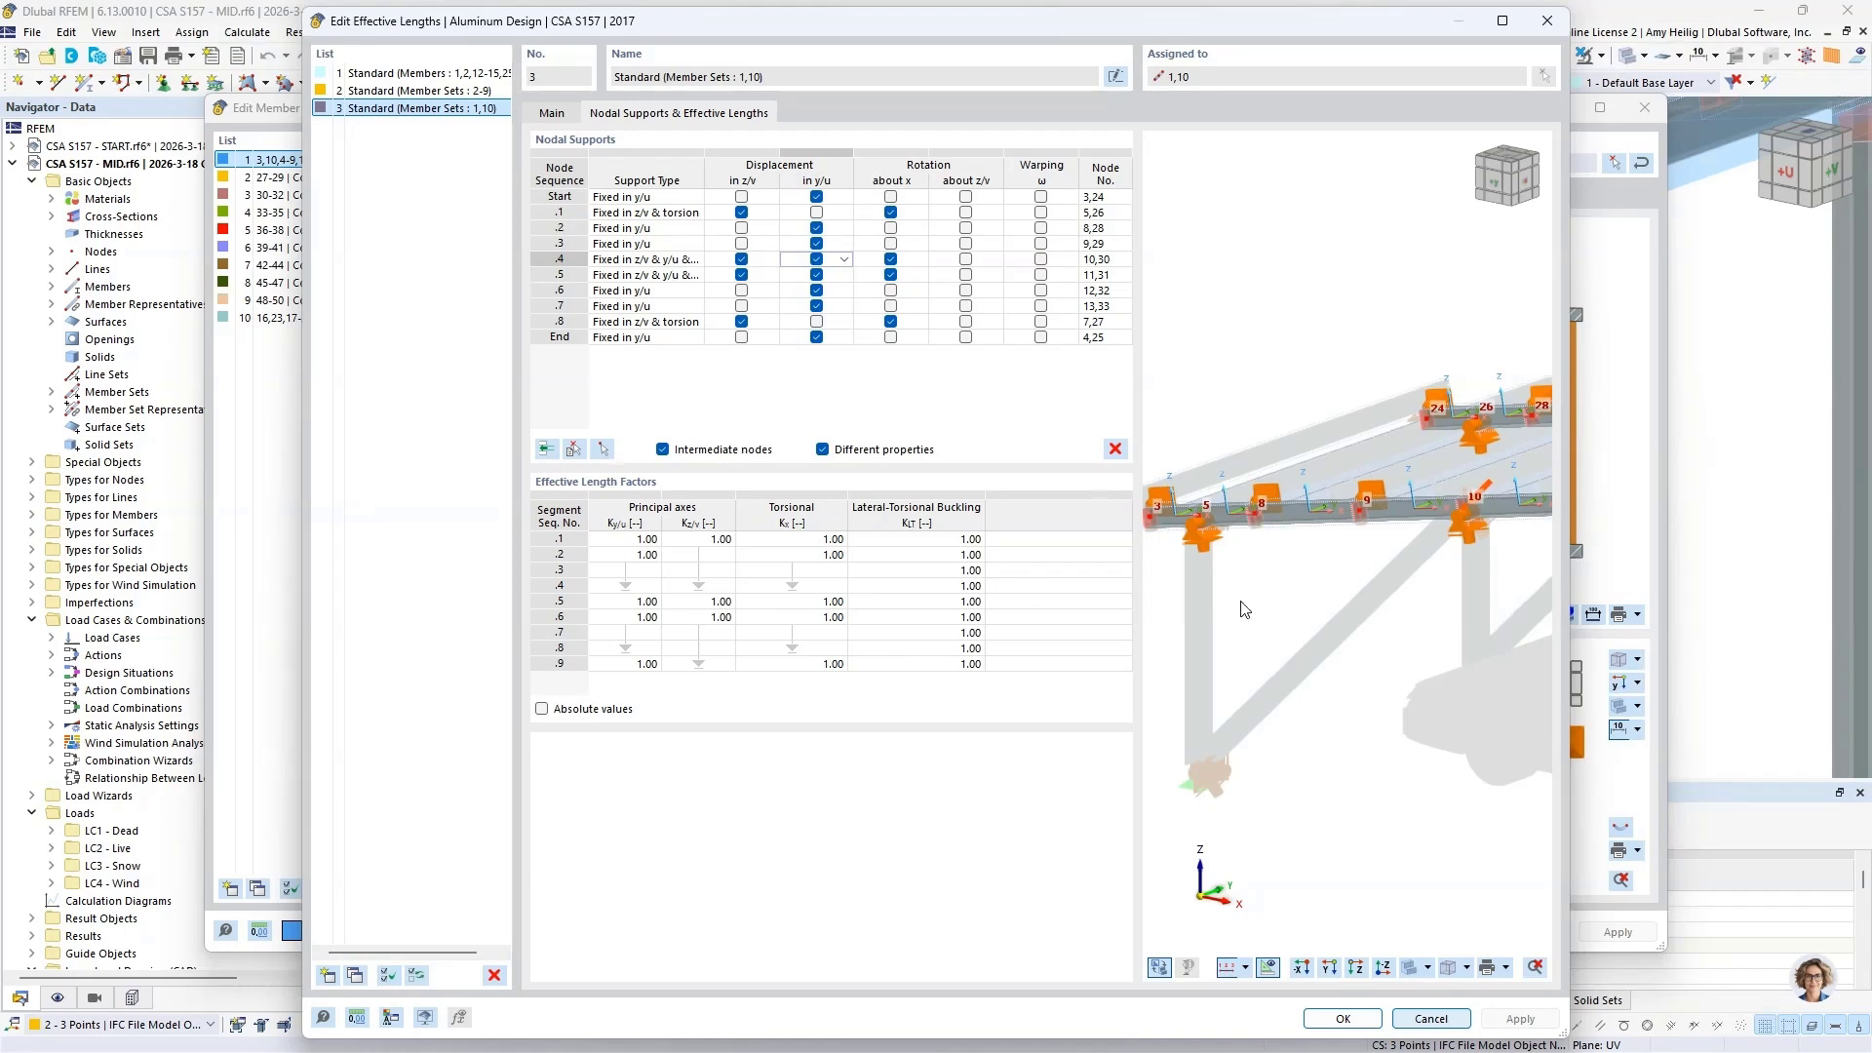
{"action": "scroll", "coordinate": [1242, 596], "scroll_direction": "down", "scroll_amount": 1}
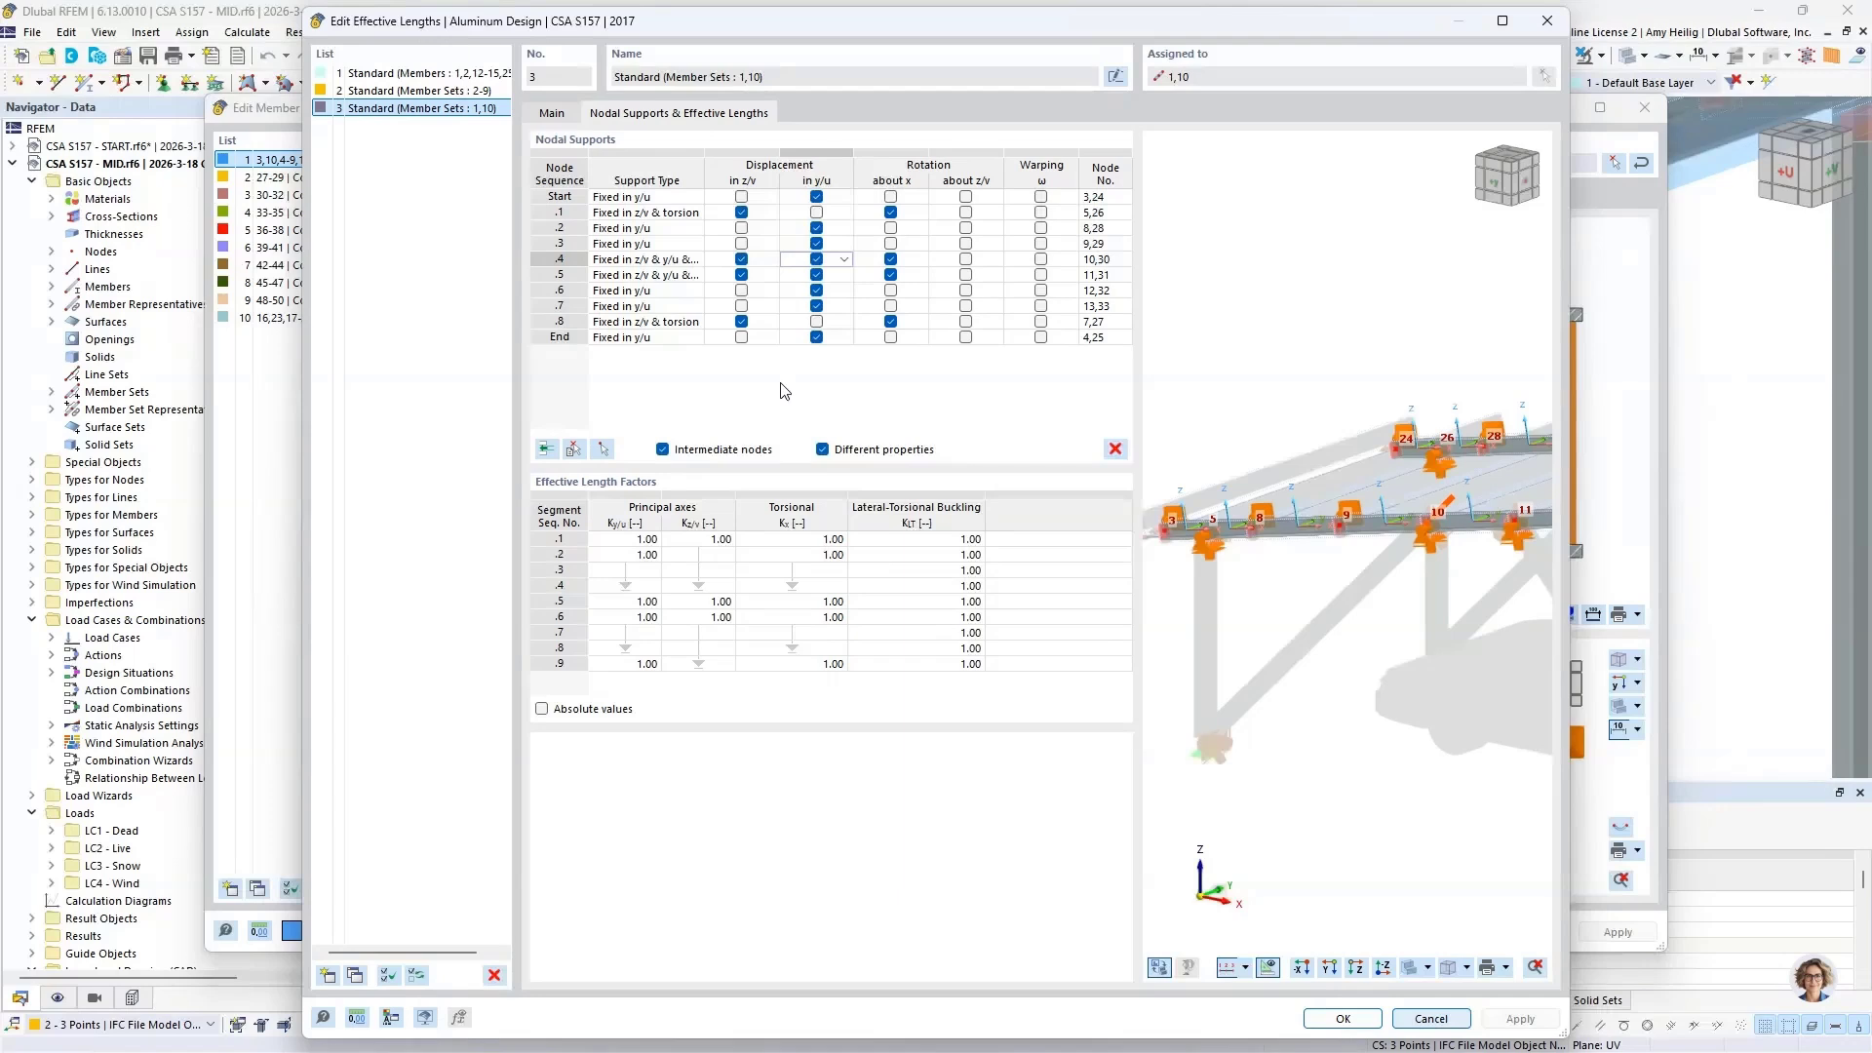
{"action": "left_click", "coordinate": [838, 291]}
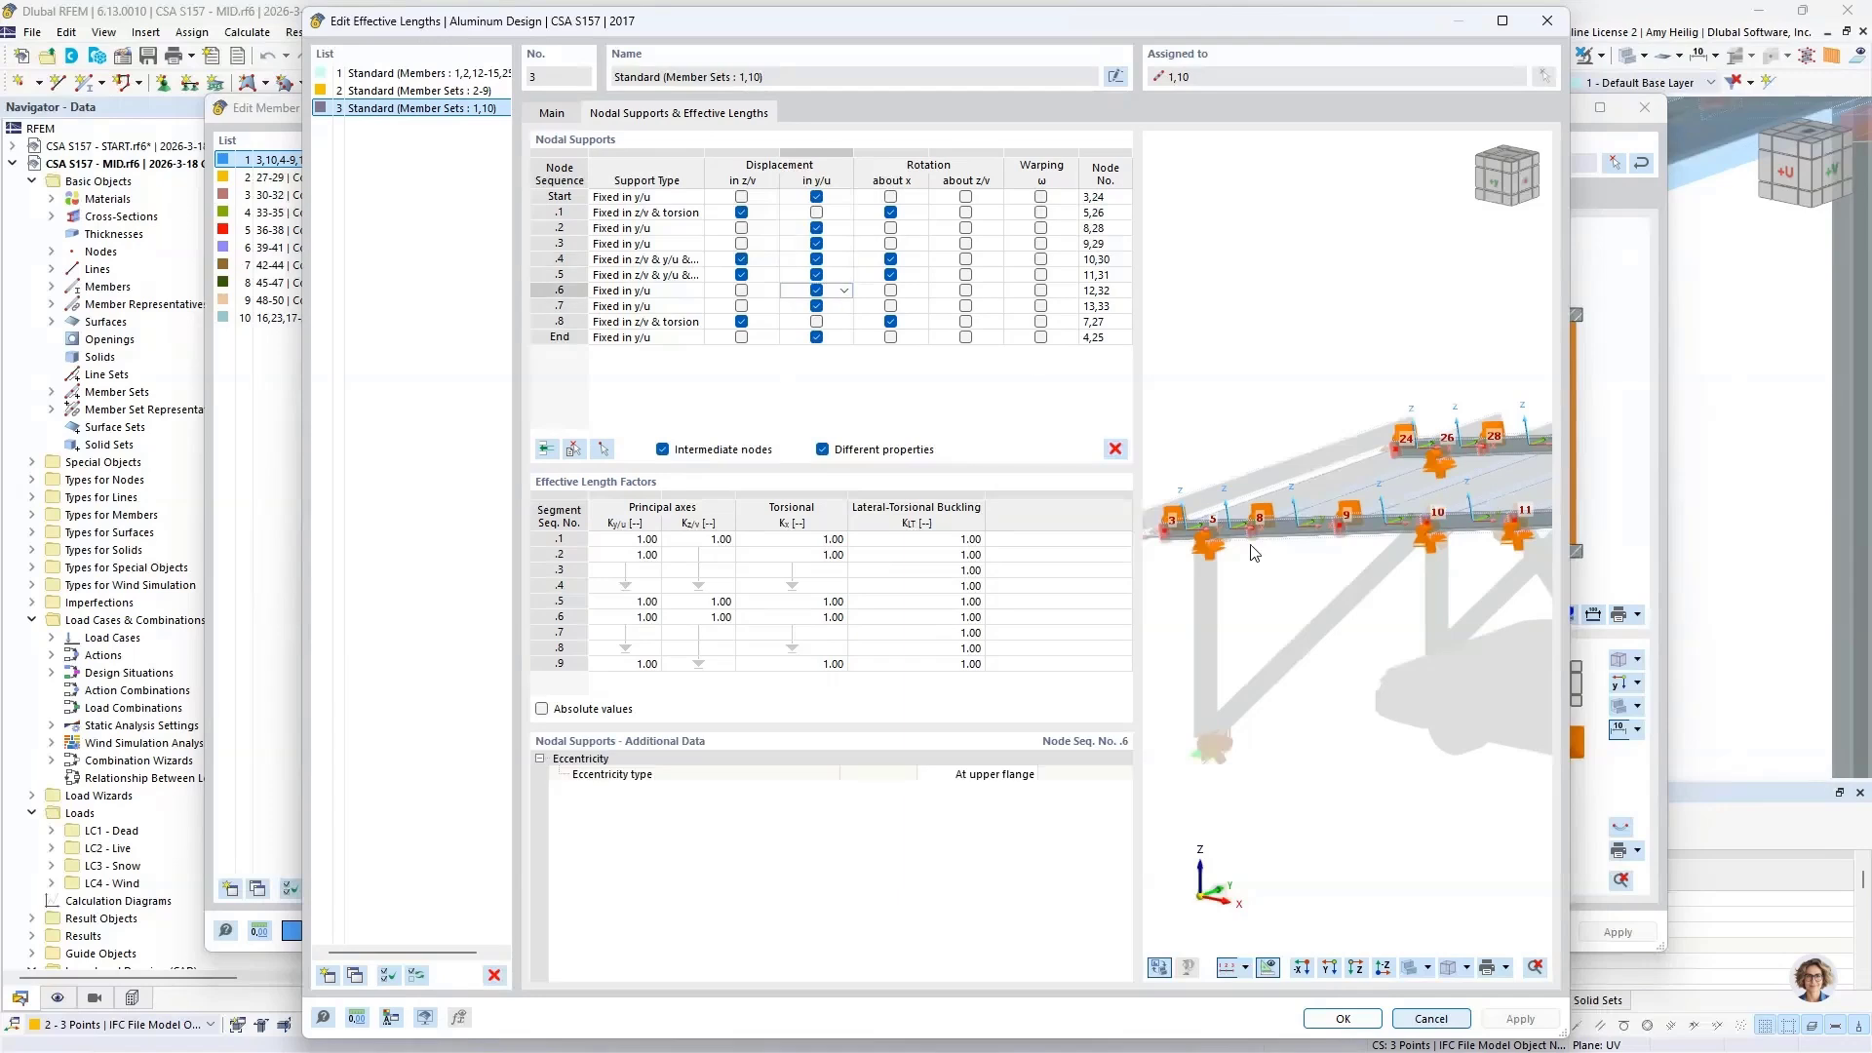
{"action": "scroll", "coordinate": [1254, 527], "scroll_direction": "up", "scroll_amount": 5}
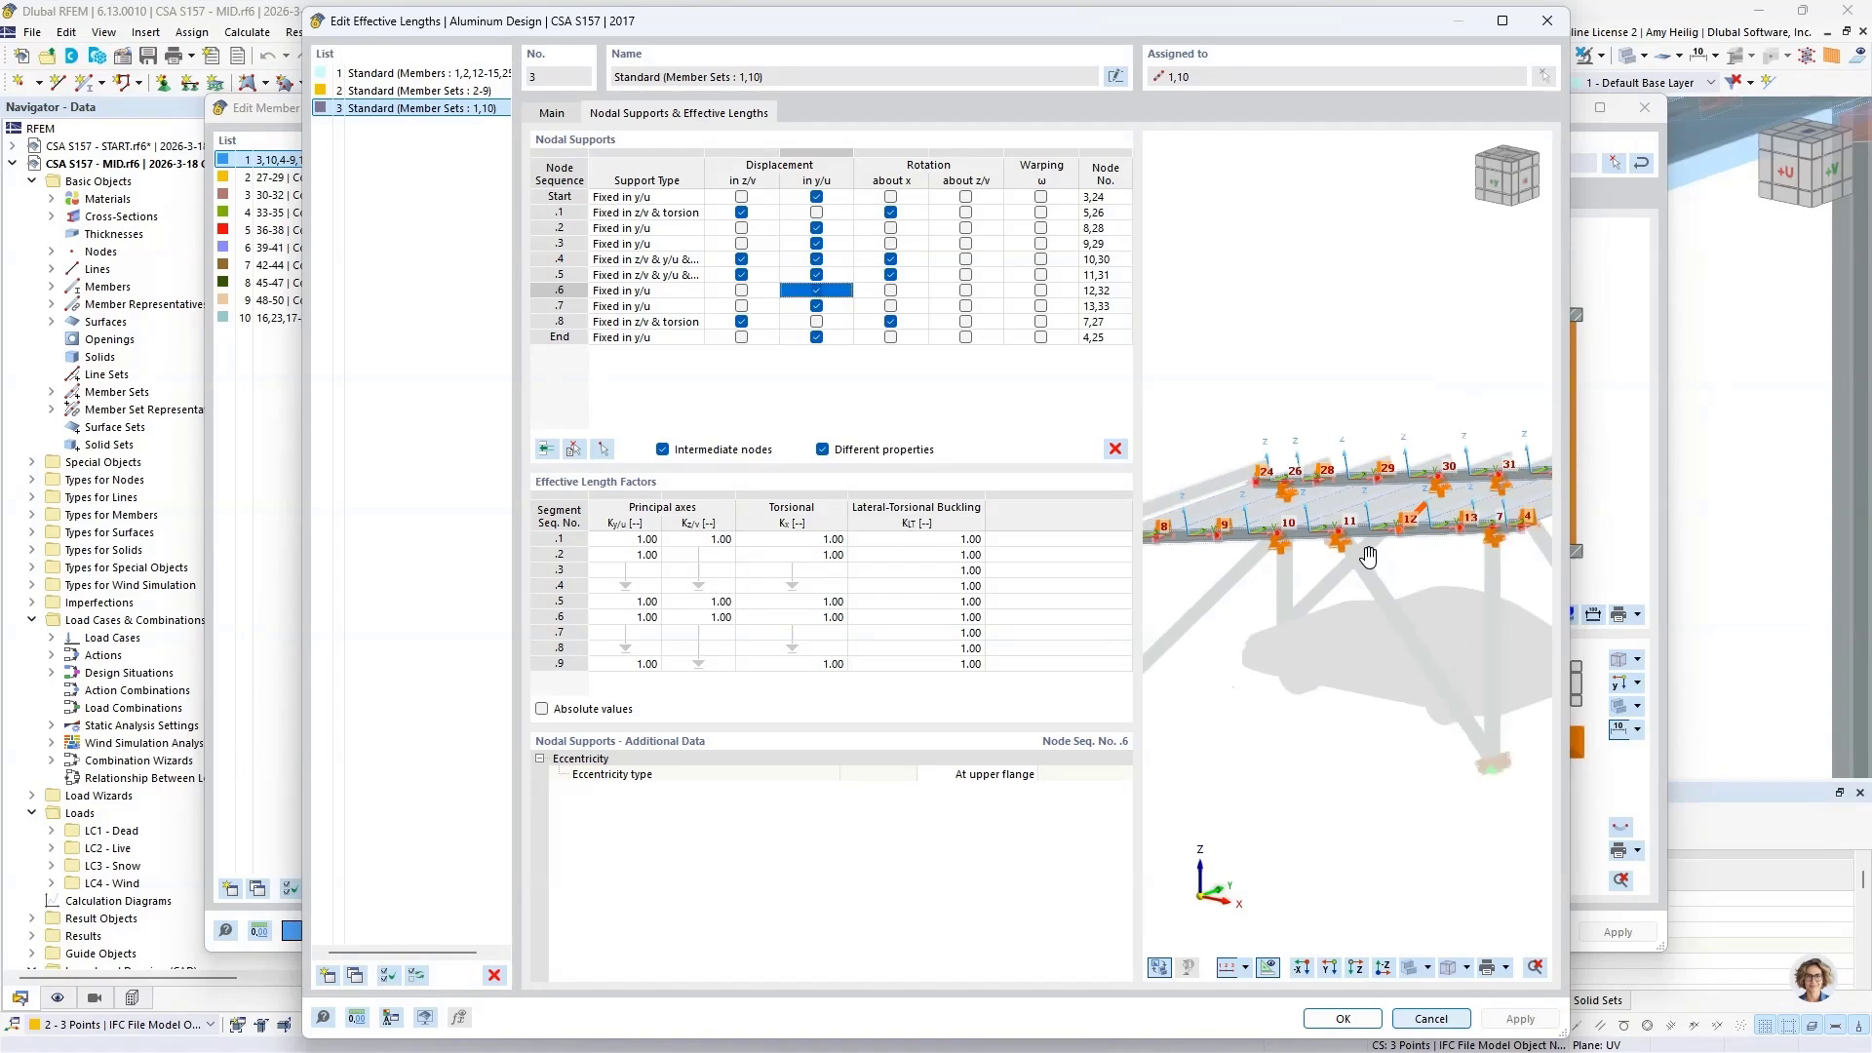
{"action": "scroll", "coordinate": [1381, 542], "scroll_direction": "up", "scroll_amount": 2}
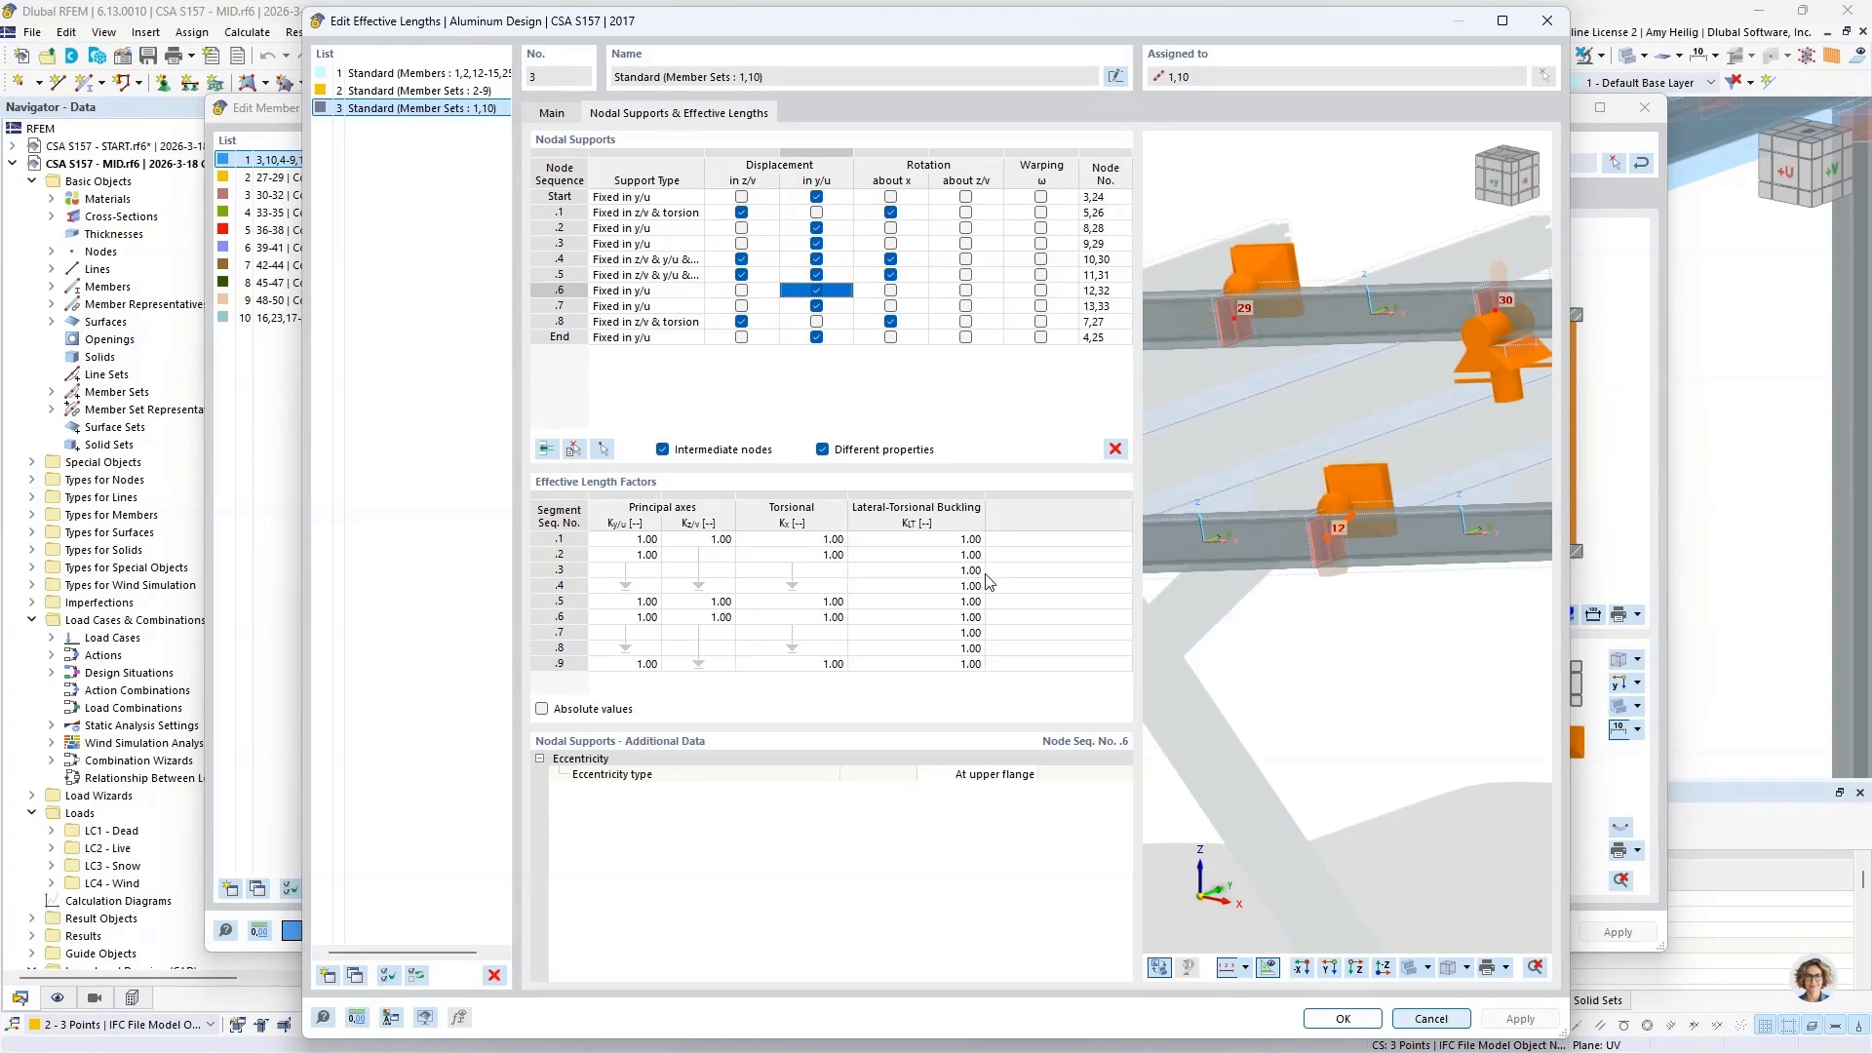
Step: Review the eccentricity type options for node sequence .6, keep At upper flange, and close the effective lengths without saving
{"action": "left_click", "coordinate": [972, 779]}
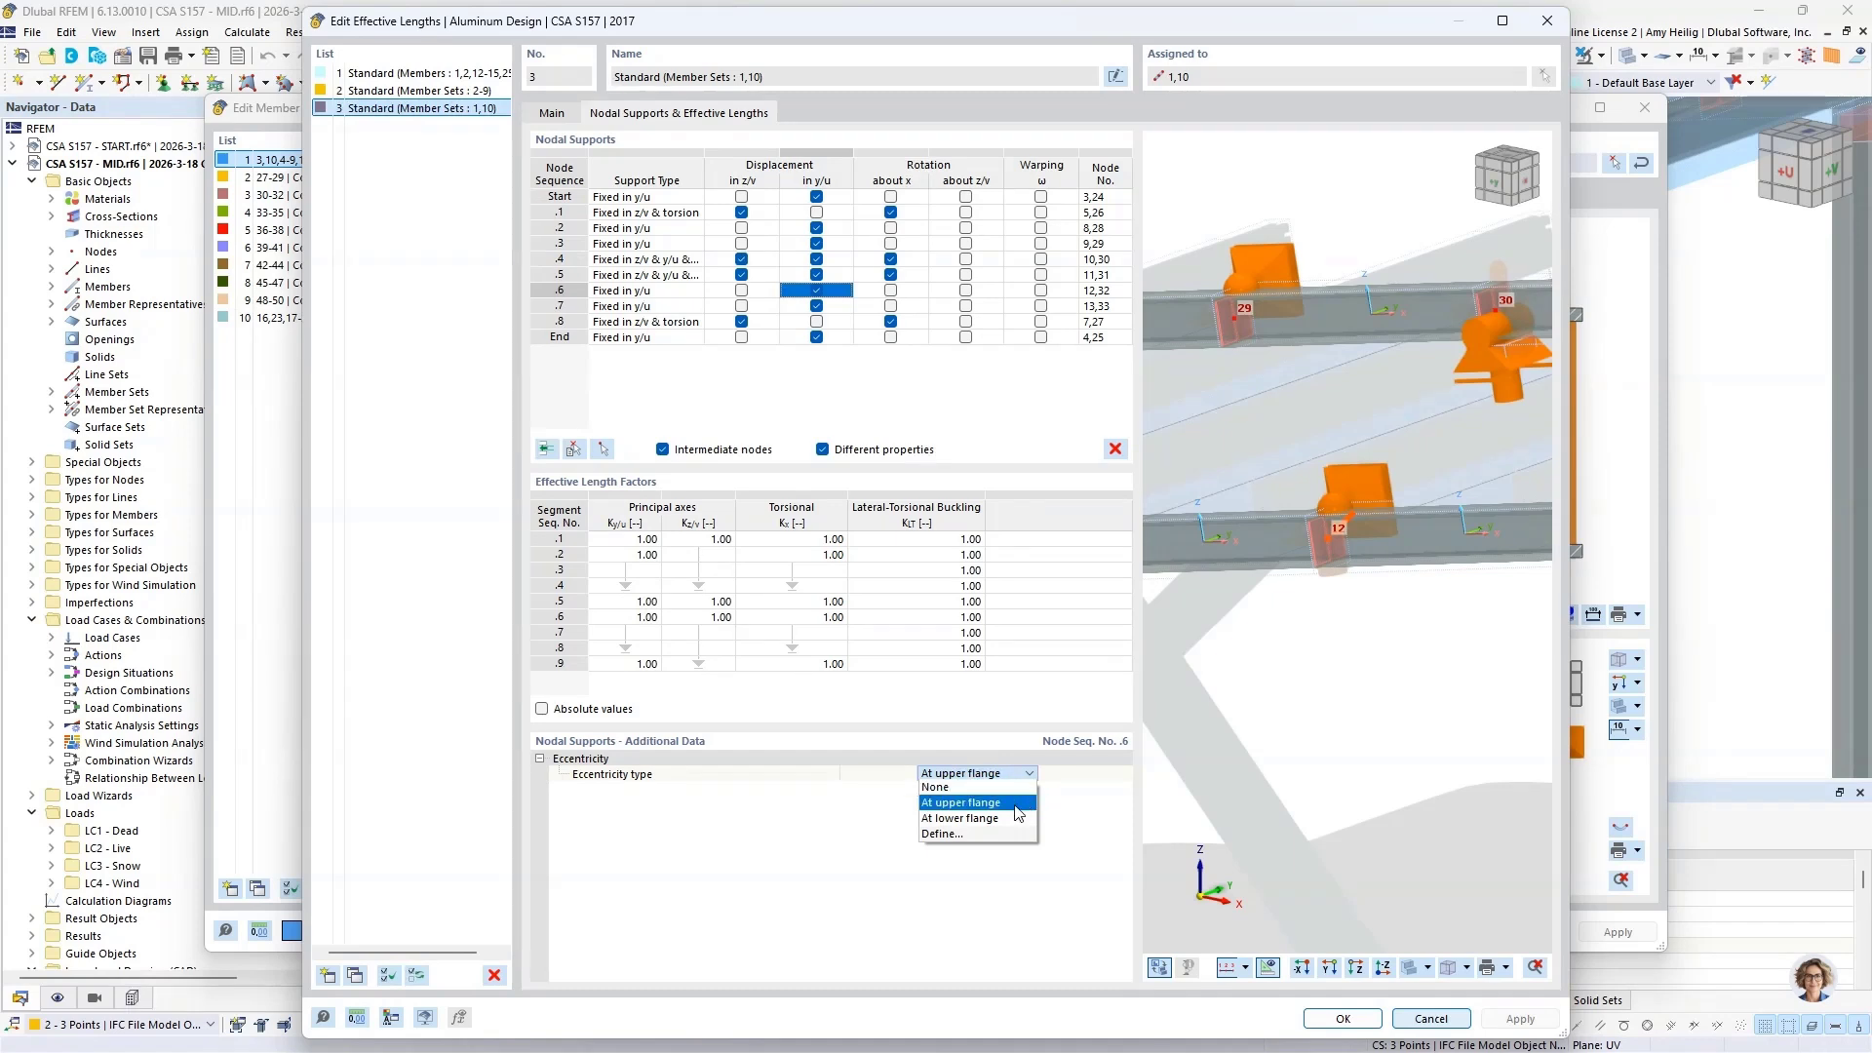
{"action": "left_click", "coordinate": [966, 802]}
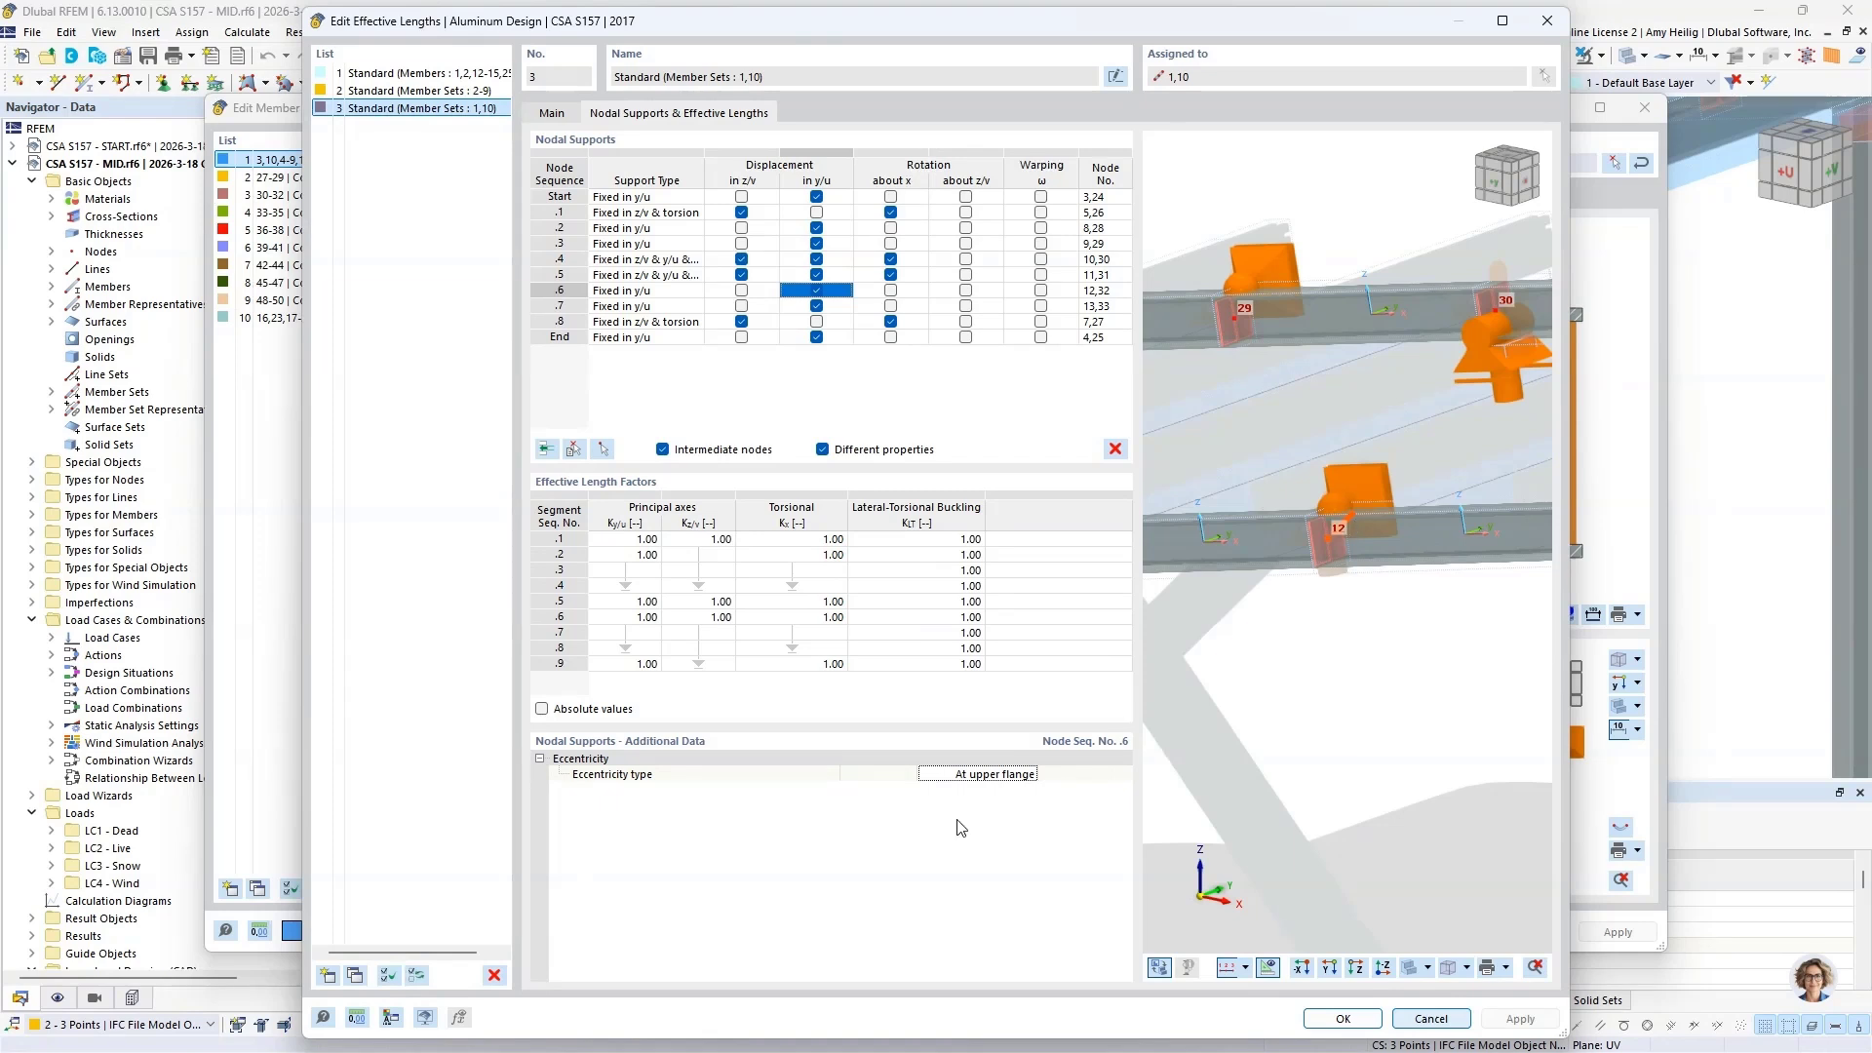
{"action": "left_click", "coordinate": [1440, 1016]}
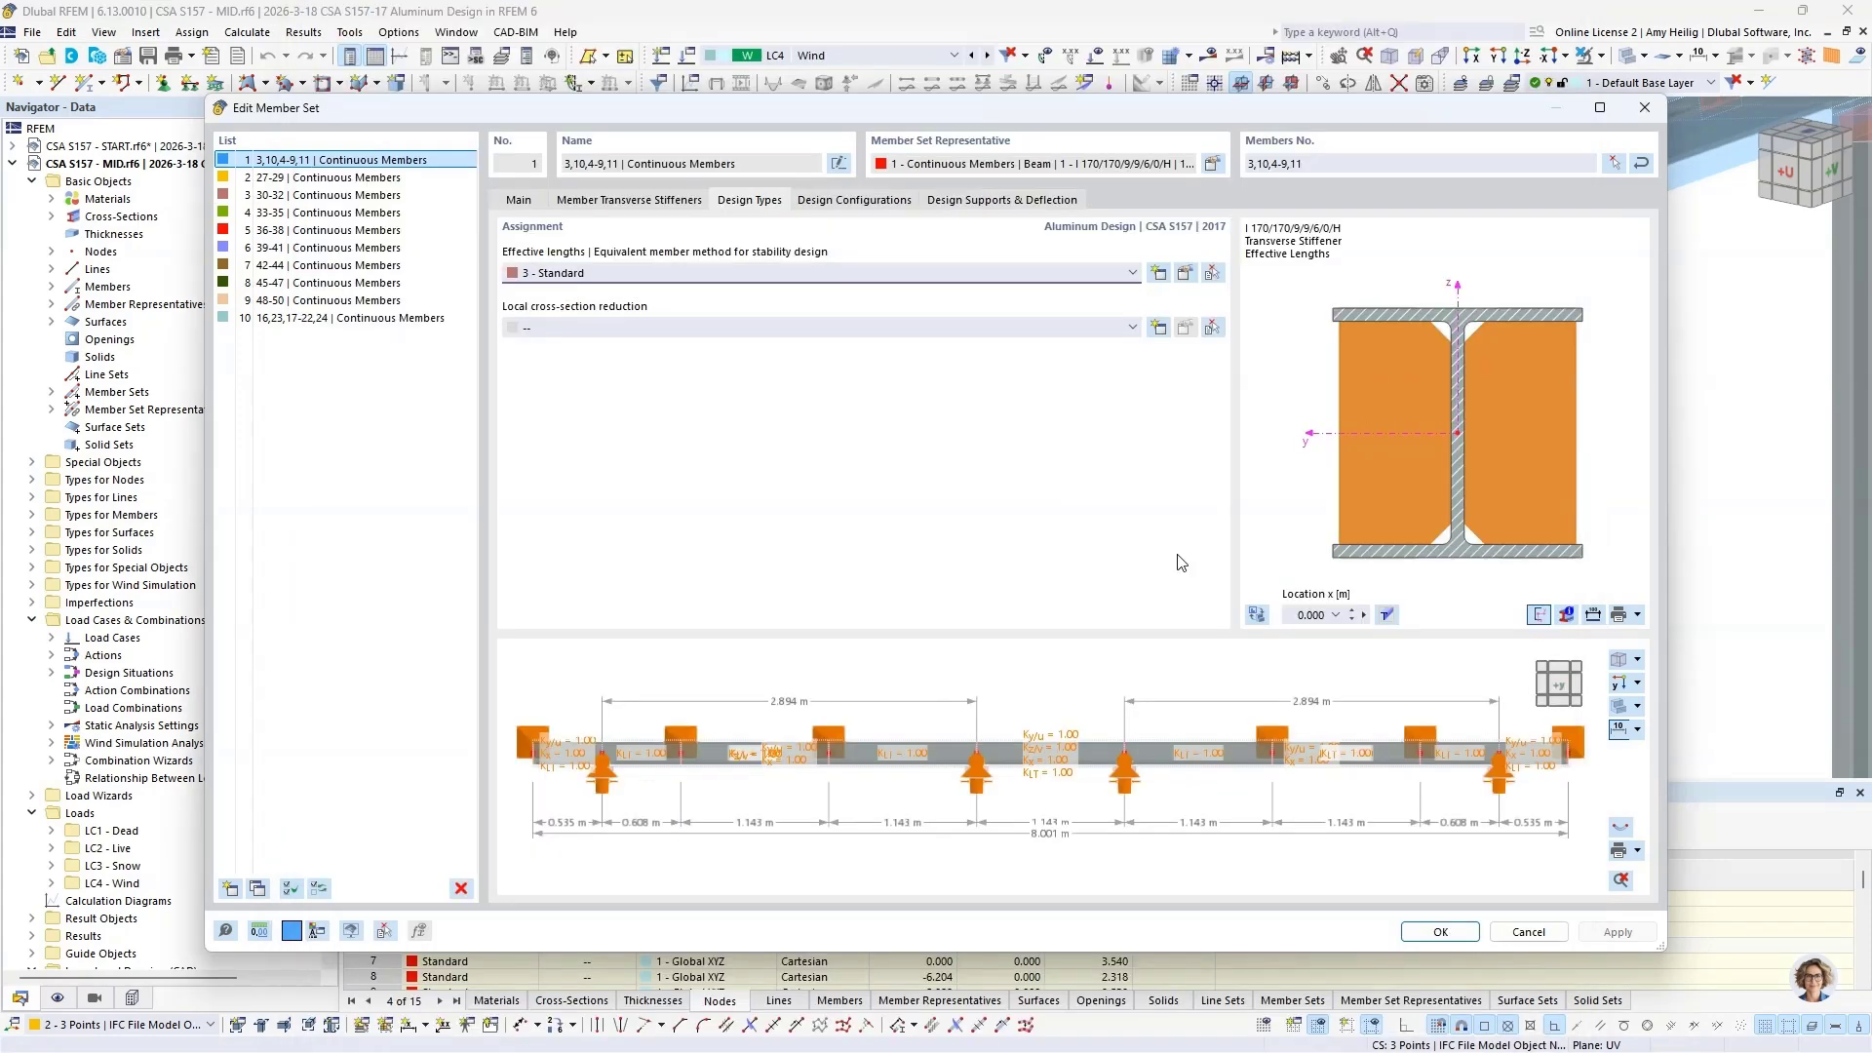
Step: Show the member set's design supports and deflection settings, and hide the effective lengths in the preview graphic
{"action": "left_click", "coordinate": [1014, 201]}
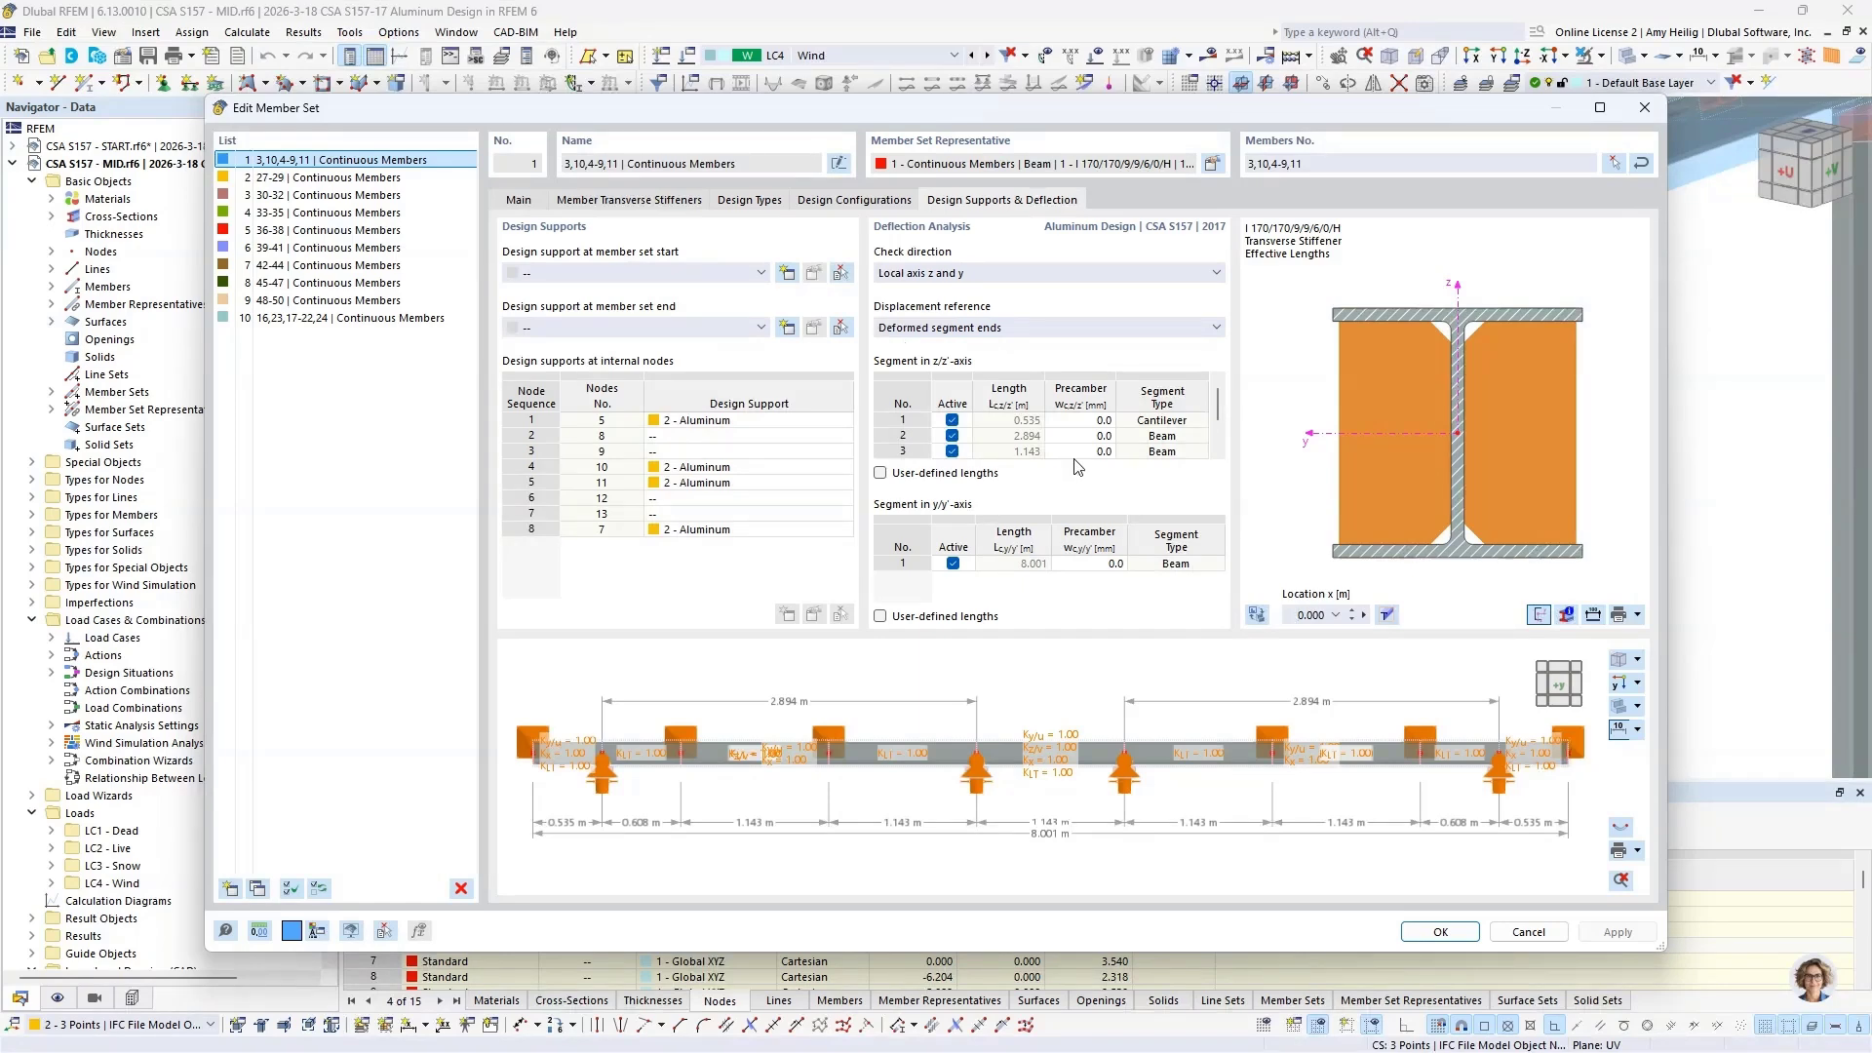
{"action": "right_click", "coordinate": [1079, 673]}
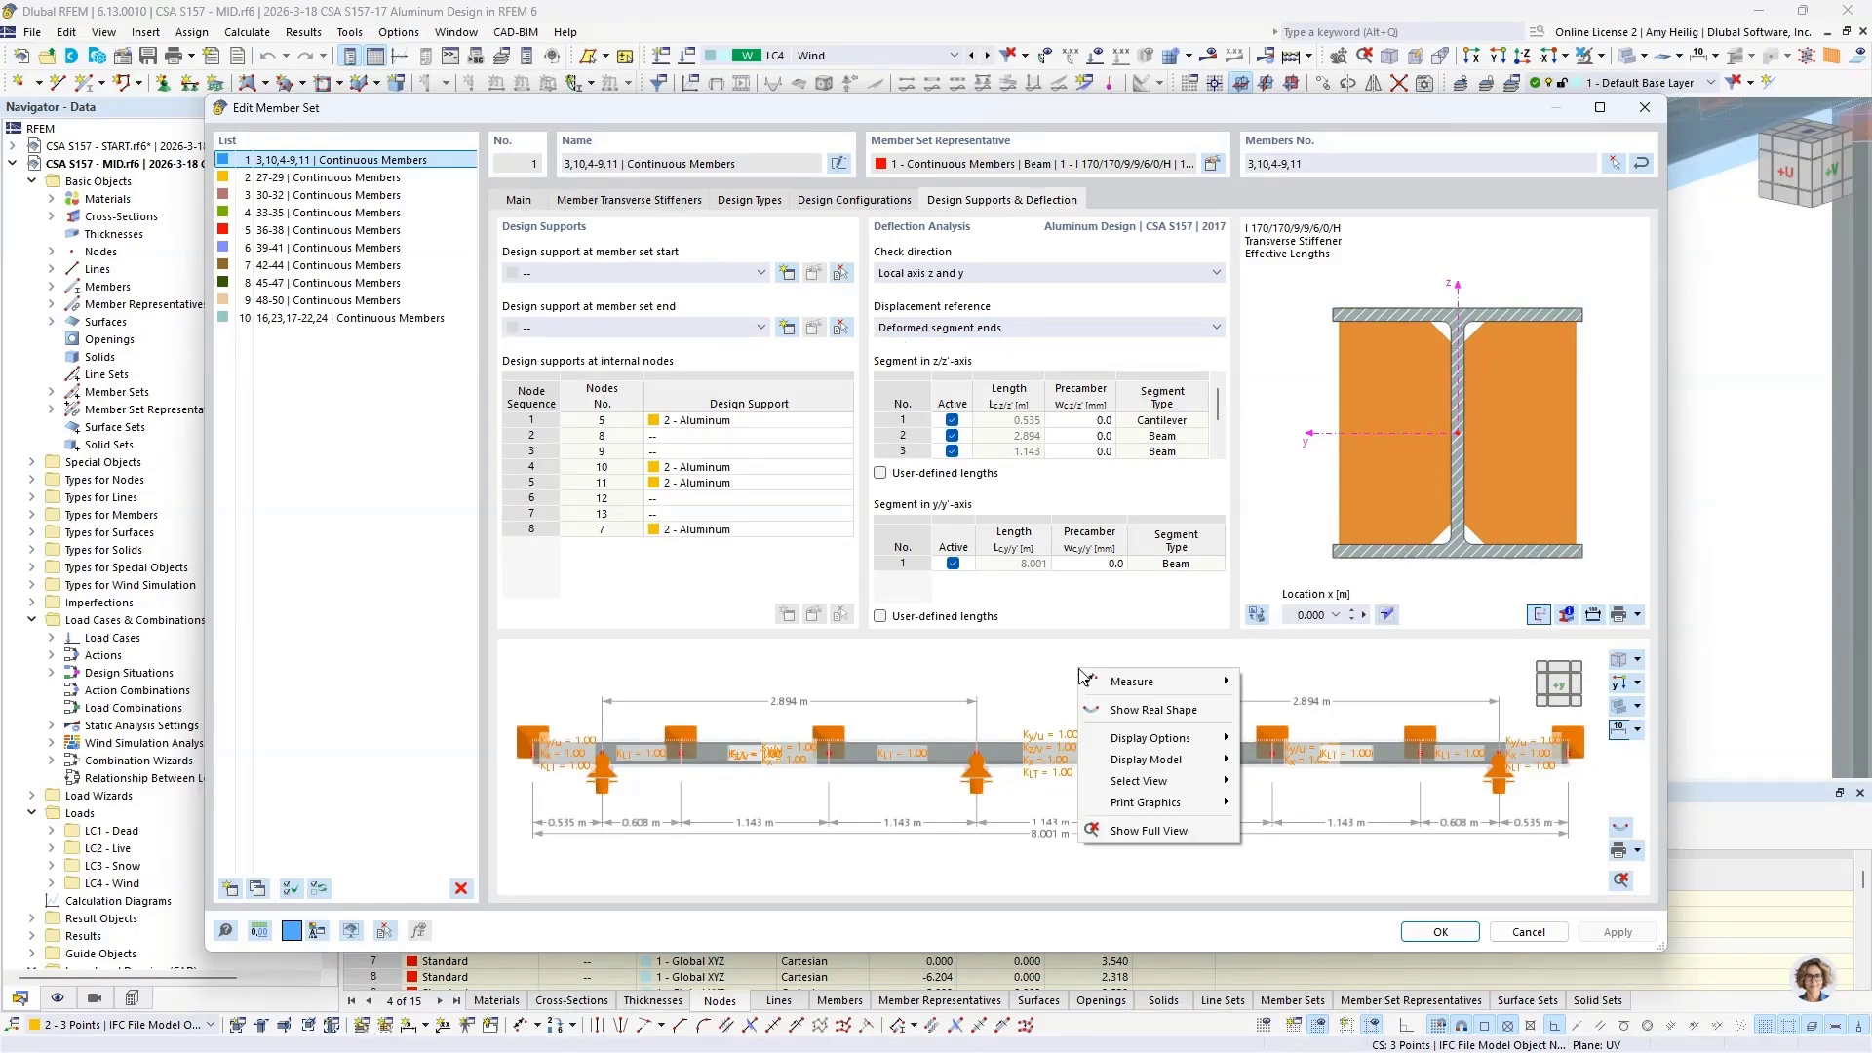
{"action": "mouse_move", "coordinate": [1147, 743]}
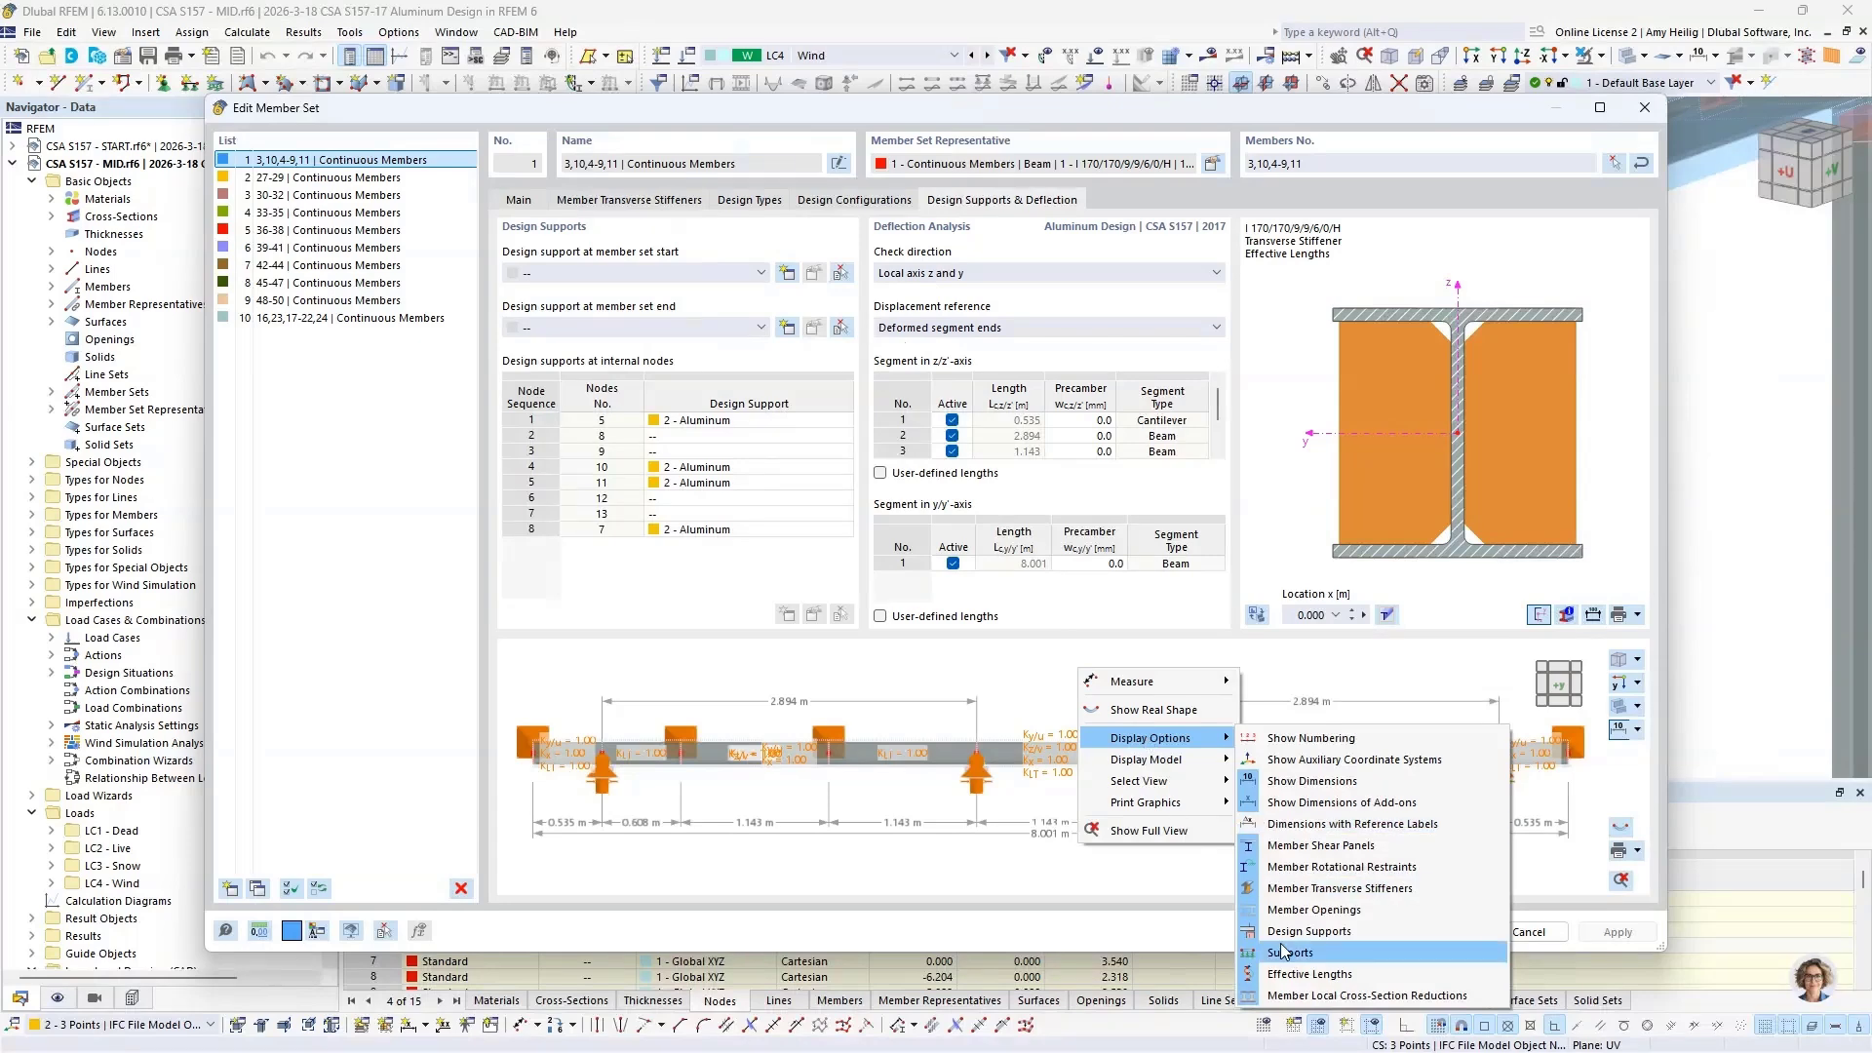
{"action": "left_click", "coordinate": [1275, 974]}
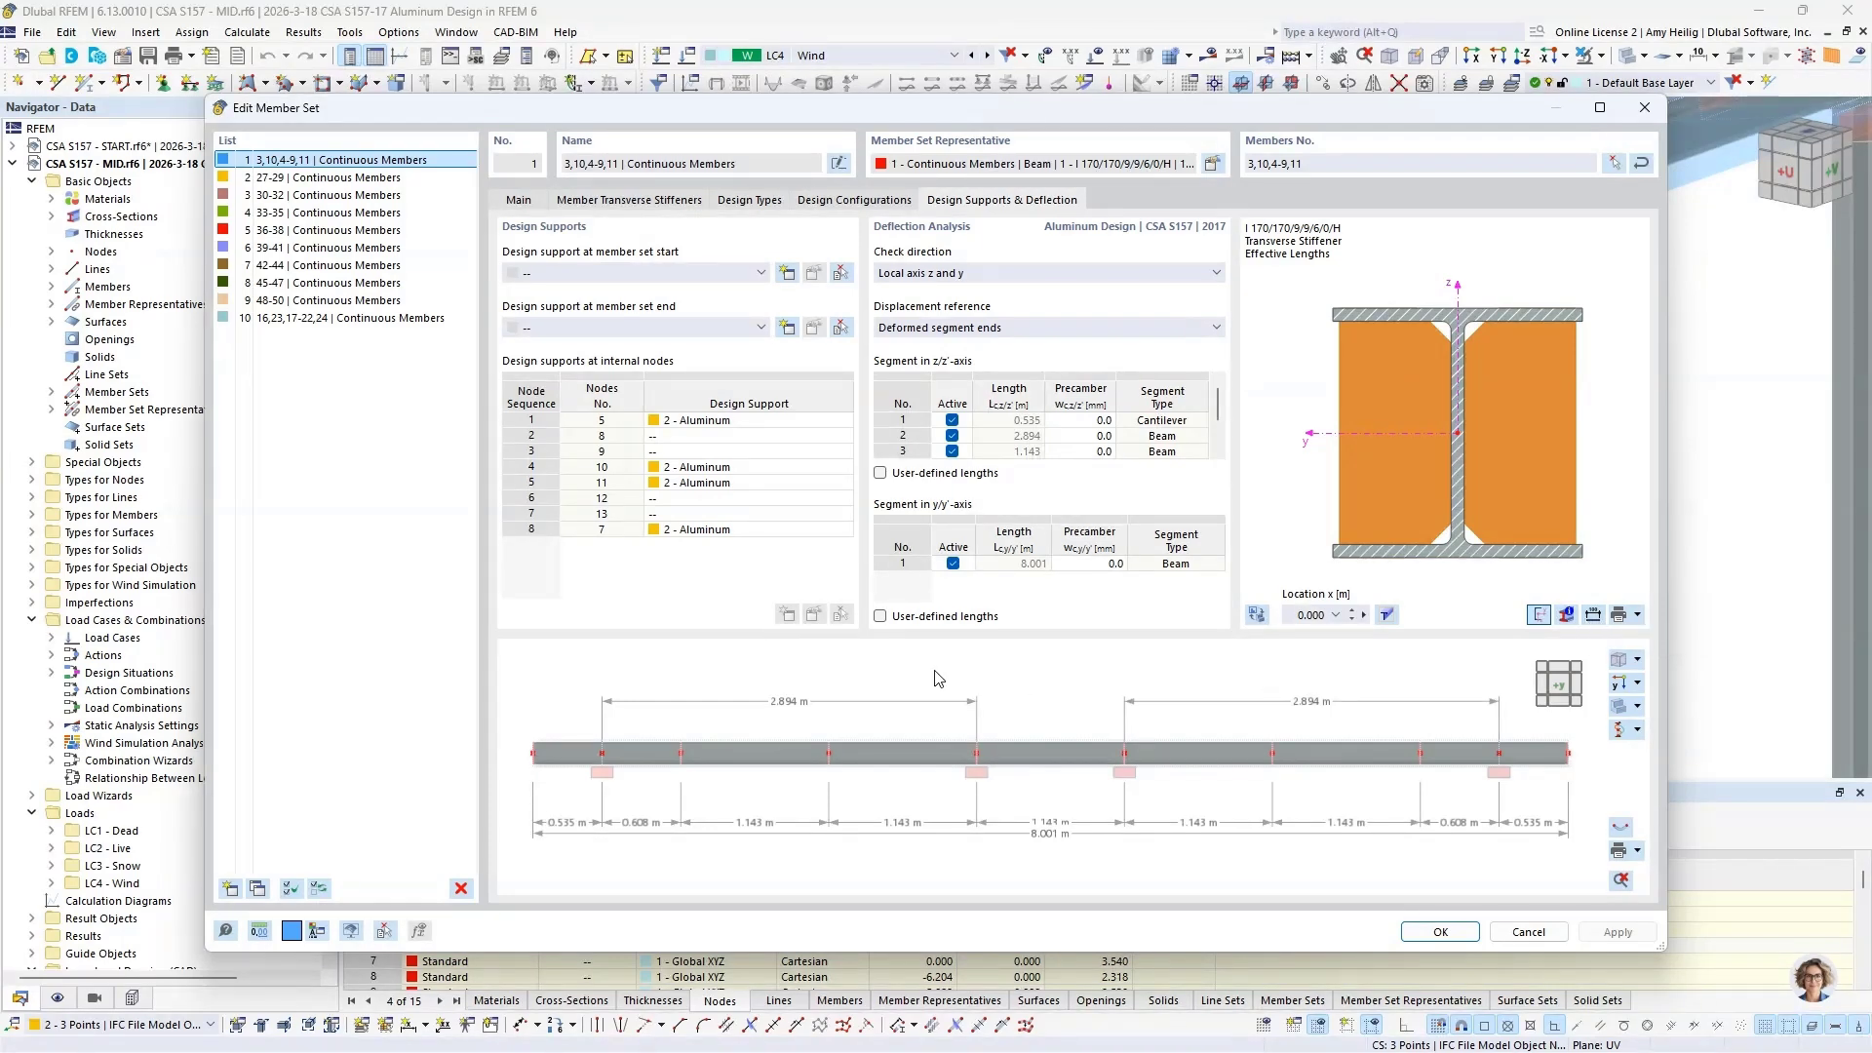
Step: Open the Aluminum design support assigned to internal node 5 and select Aluminum again as its type
{"action": "left_click", "coordinate": [727, 425]}
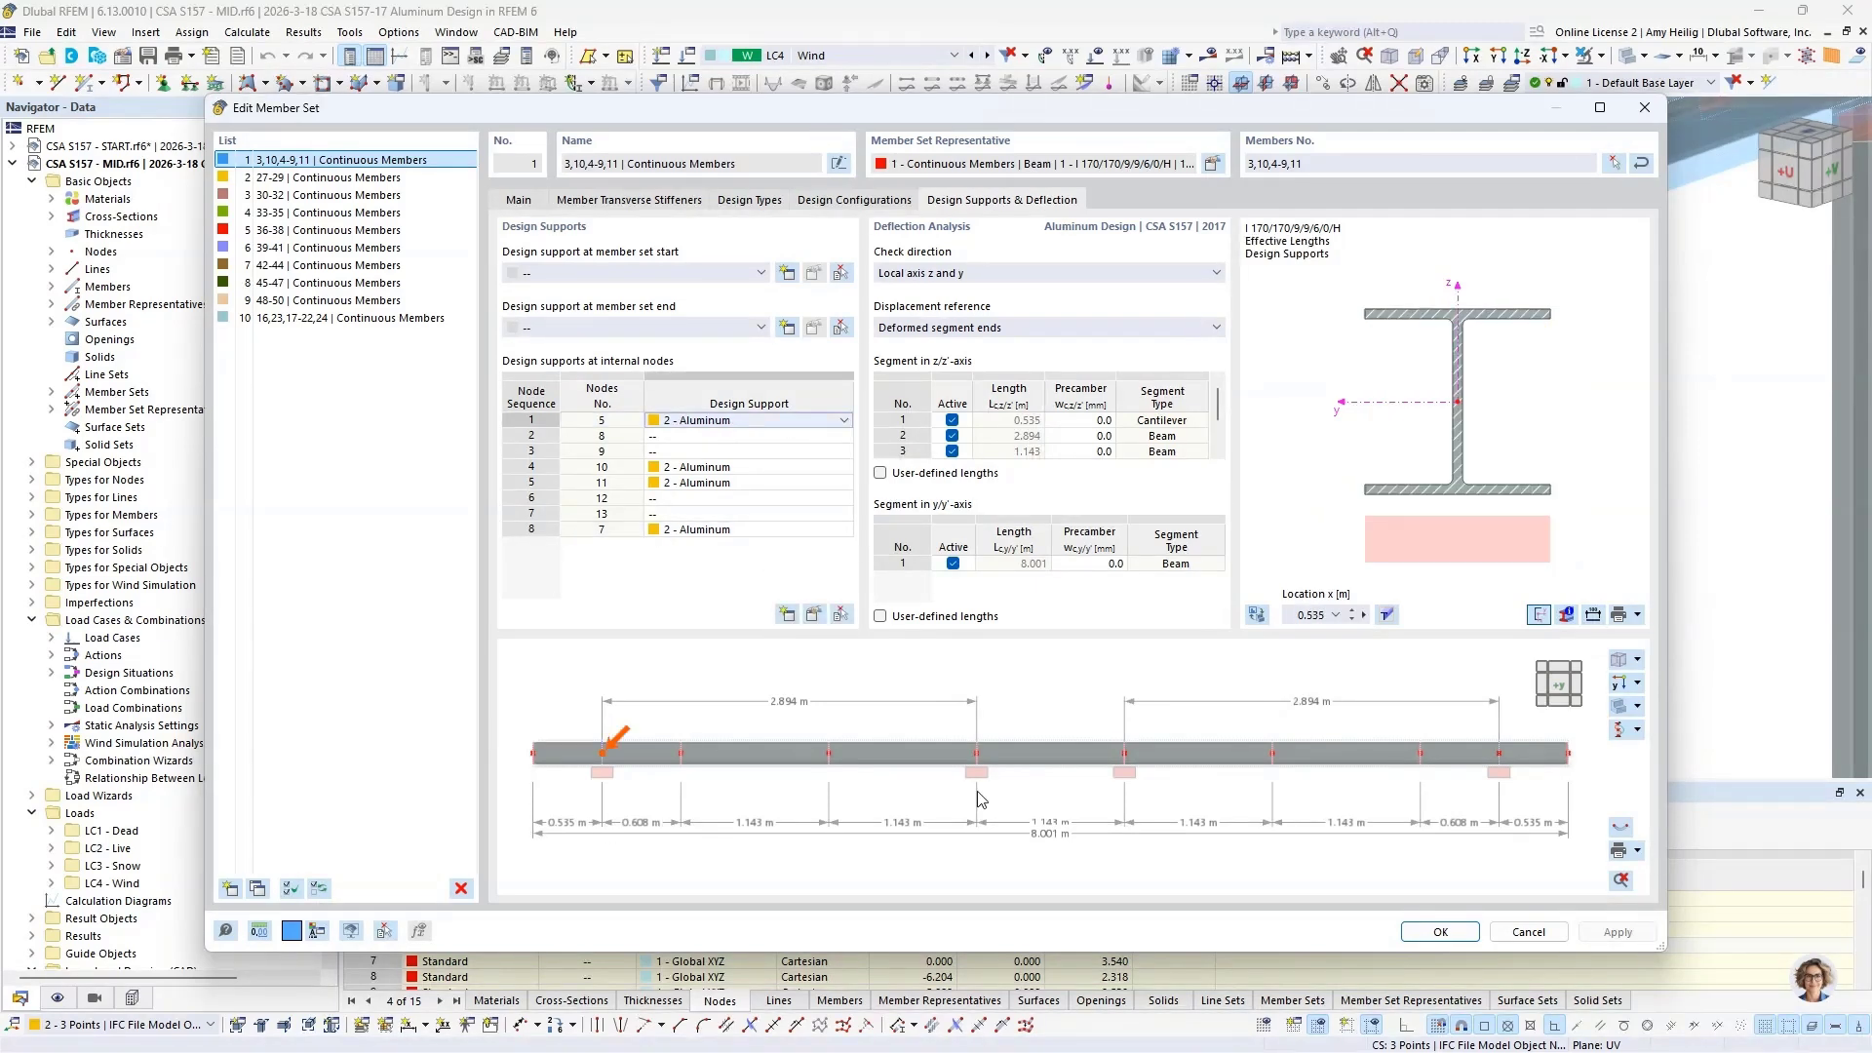
{"action": "left_click", "coordinate": [845, 421]}
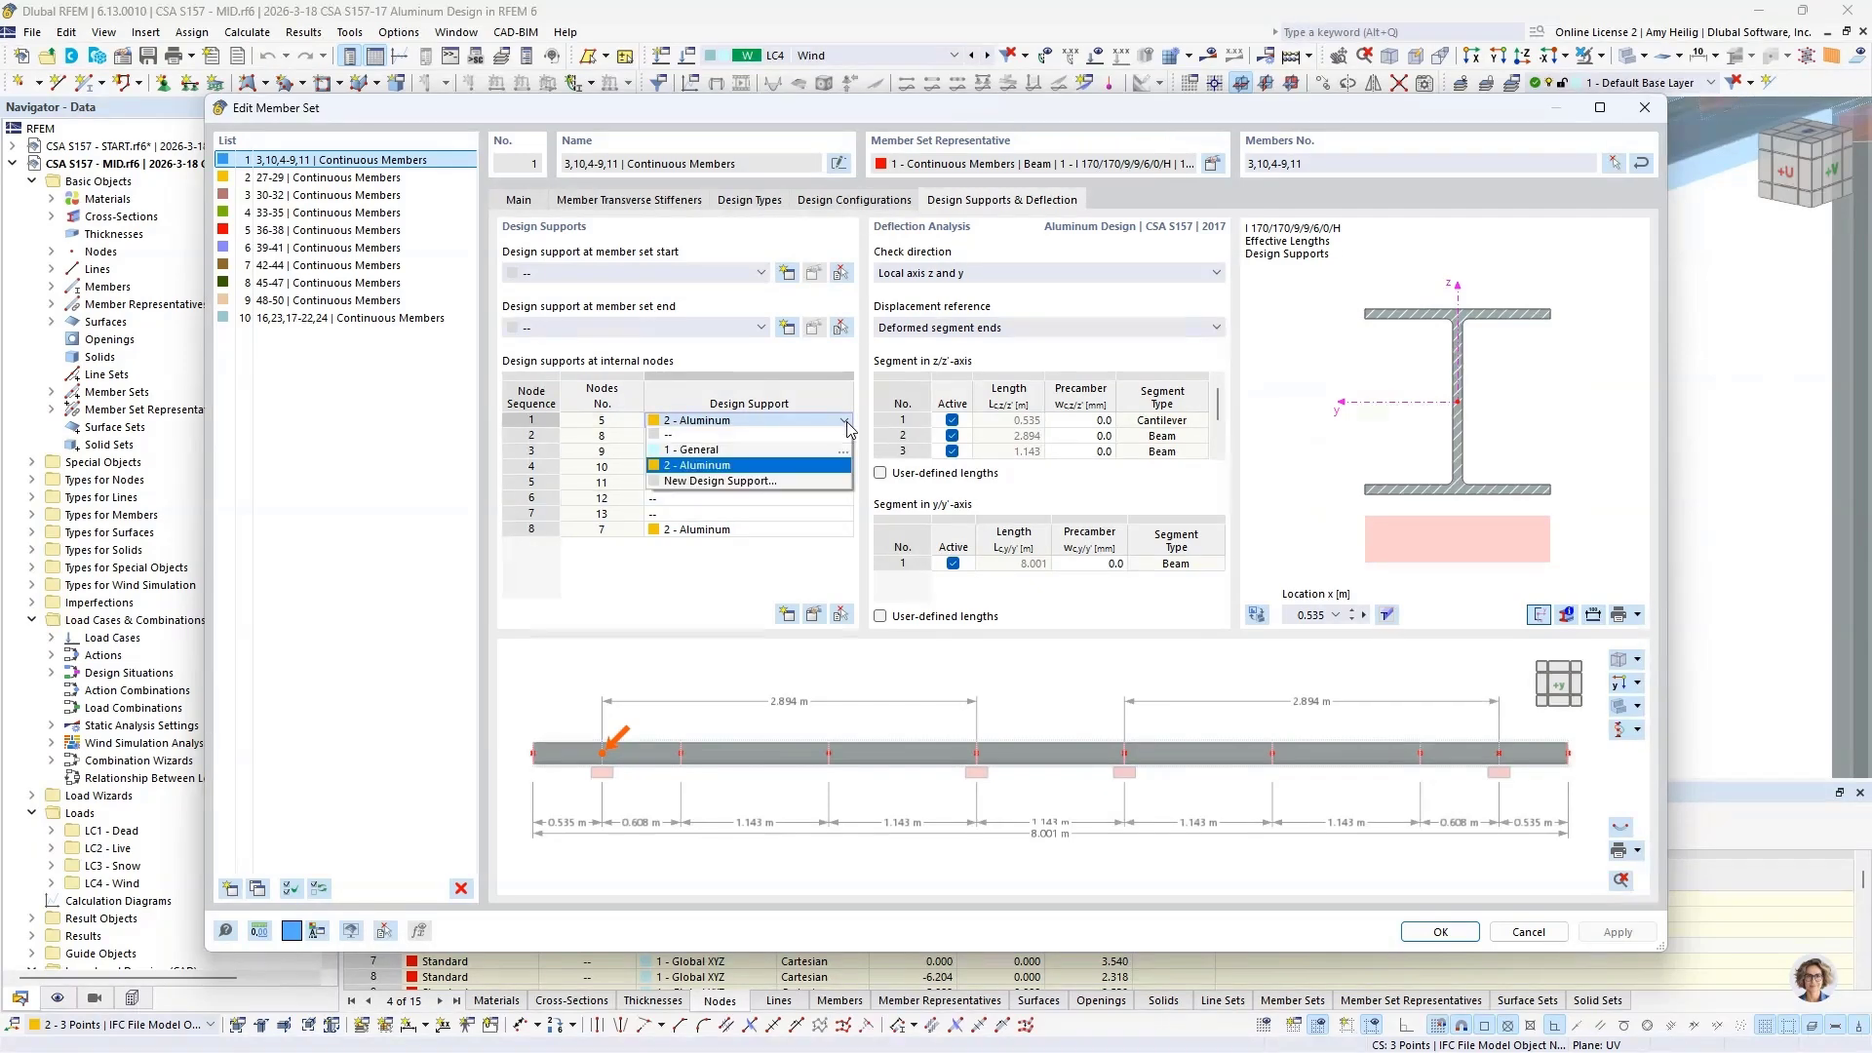
{"action": "left_click", "coordinate": [845, 466]}
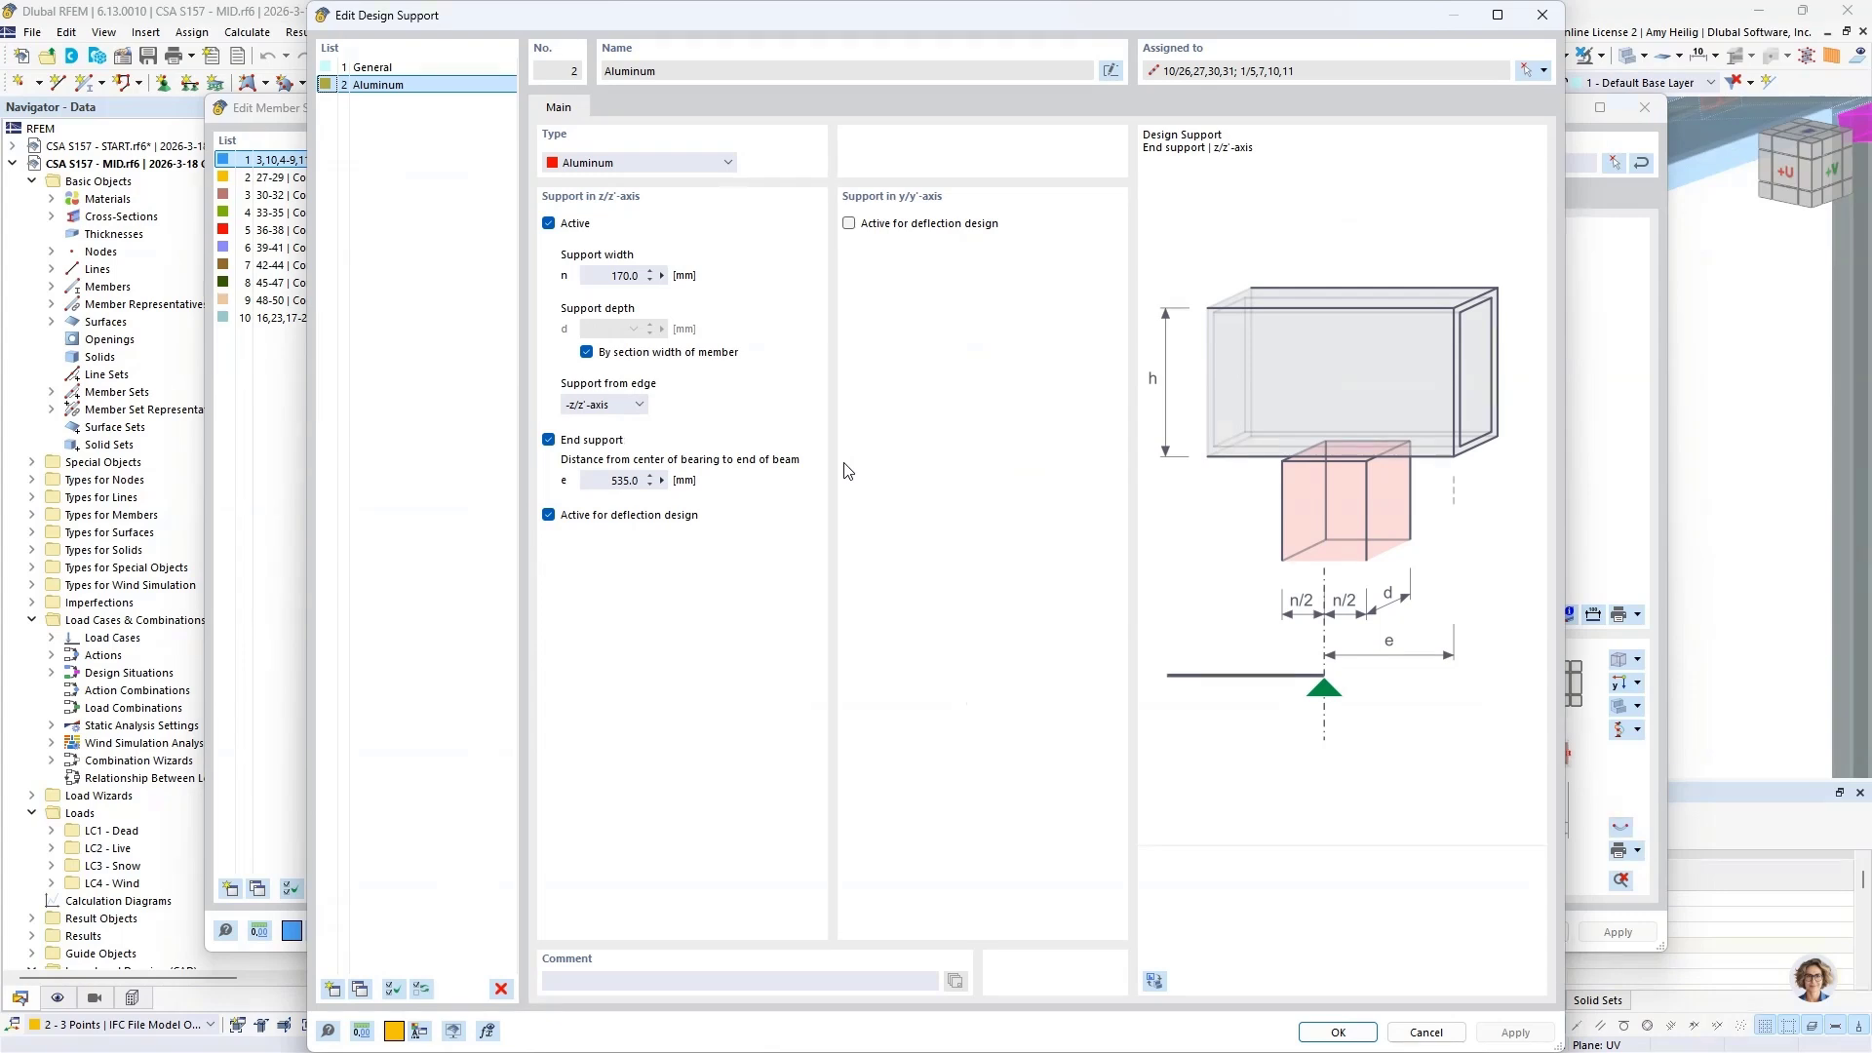
{"action": "left_click", "coordinate": [725, 163]}
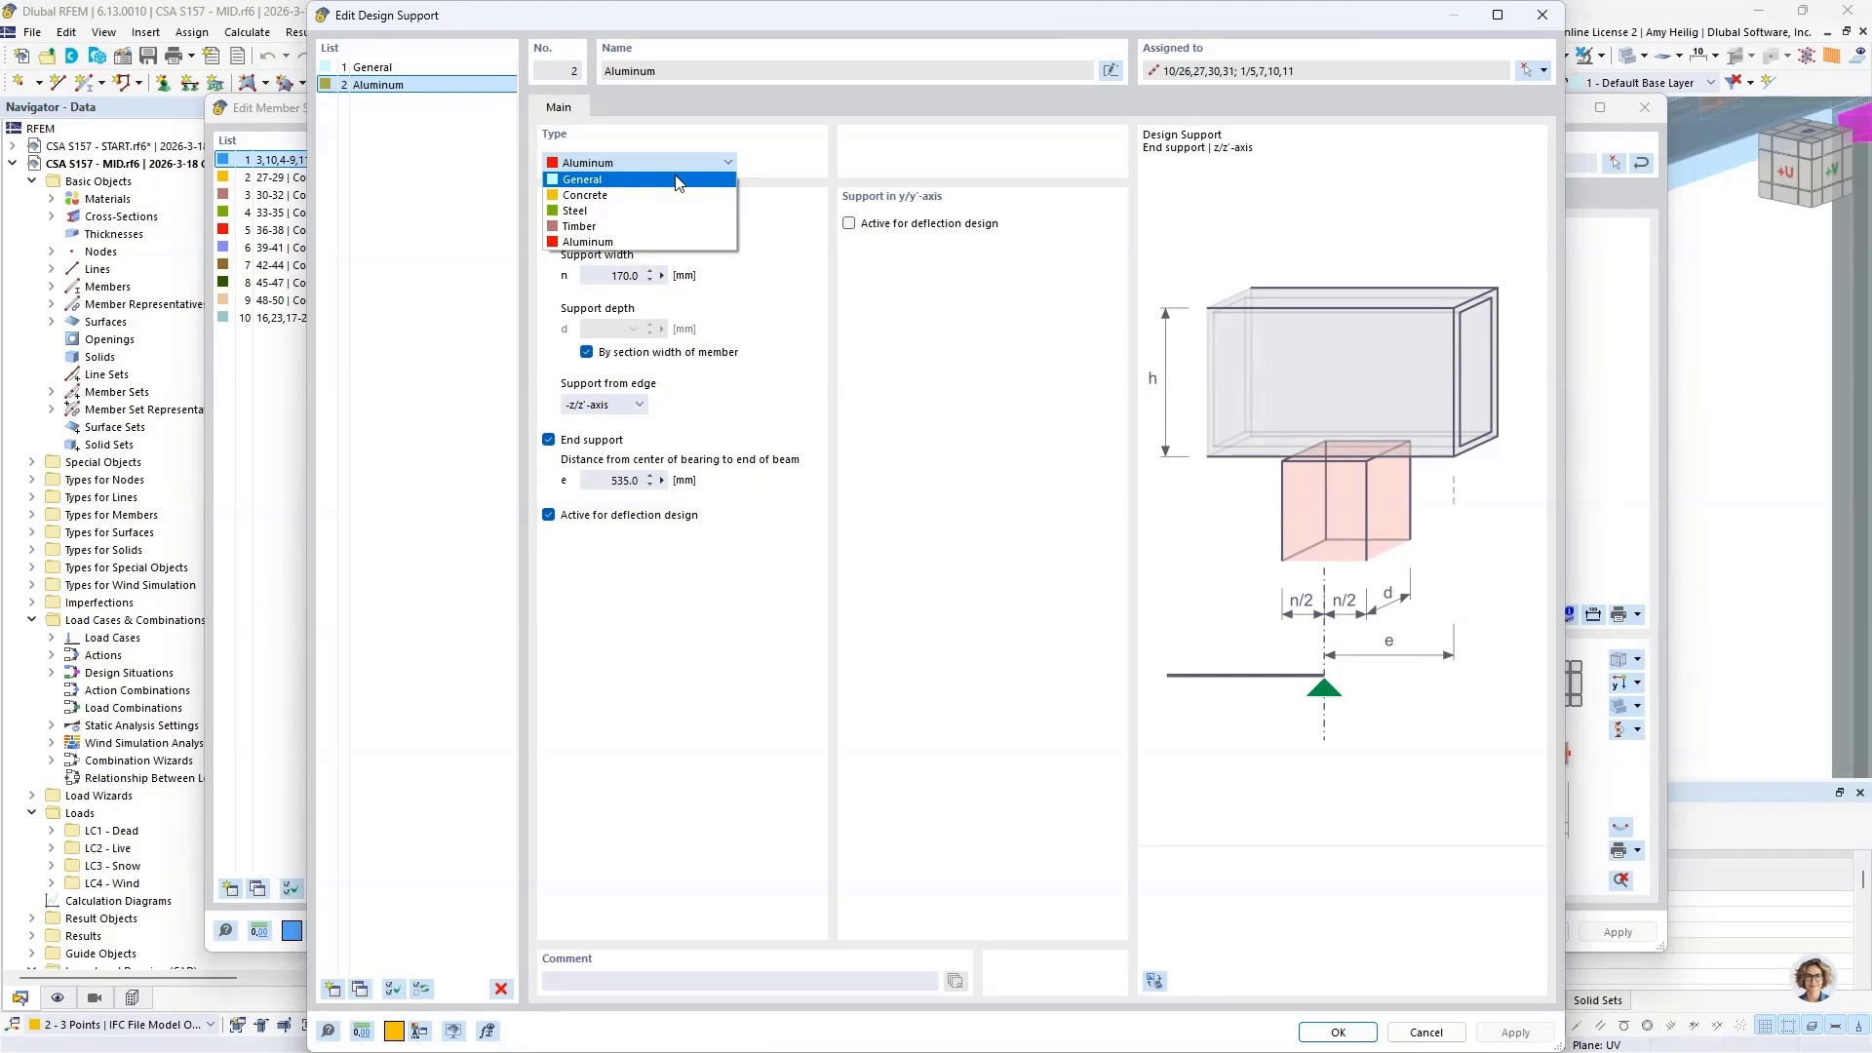
{"action": "left_click", "coordinate": [642, 244]}
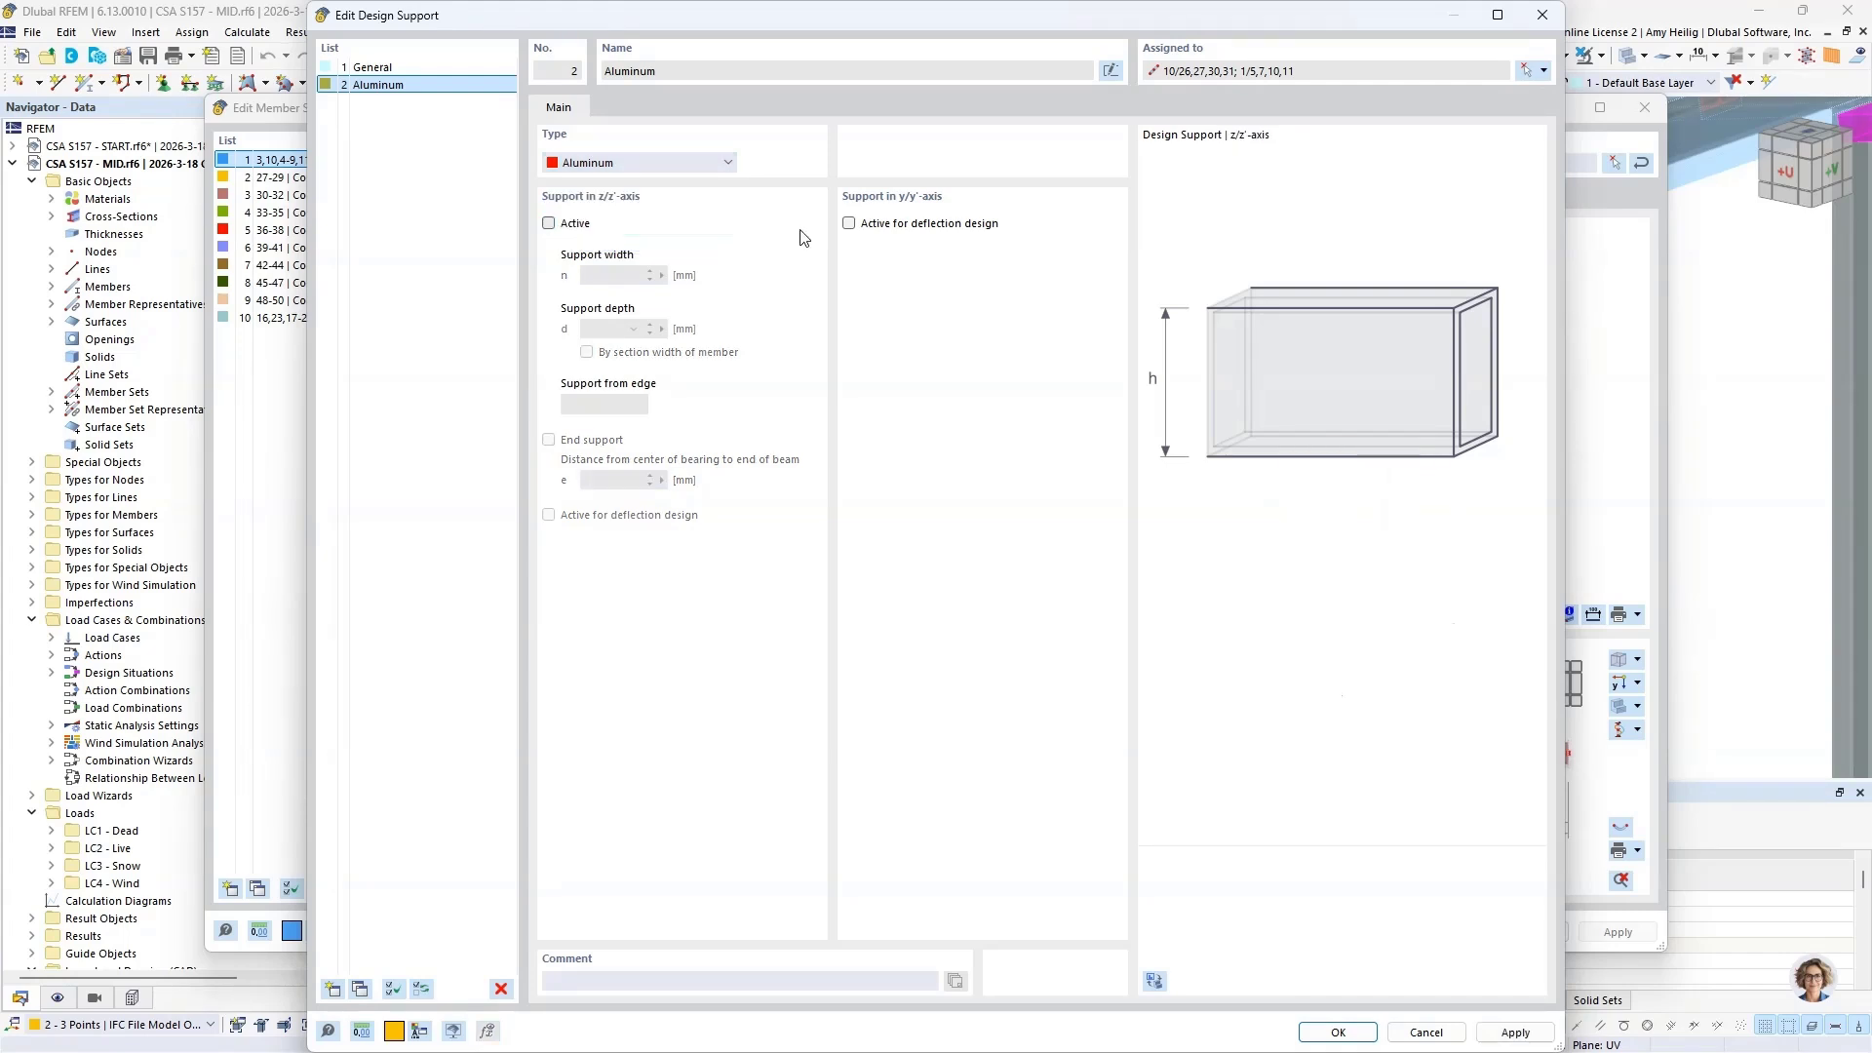
Step: Switch to the webinar presentation and advance to the slide on web crippling
{"action": "key", "text": "super+Tab"}
{"action": "left_click", "coordinate": [801, 237]}
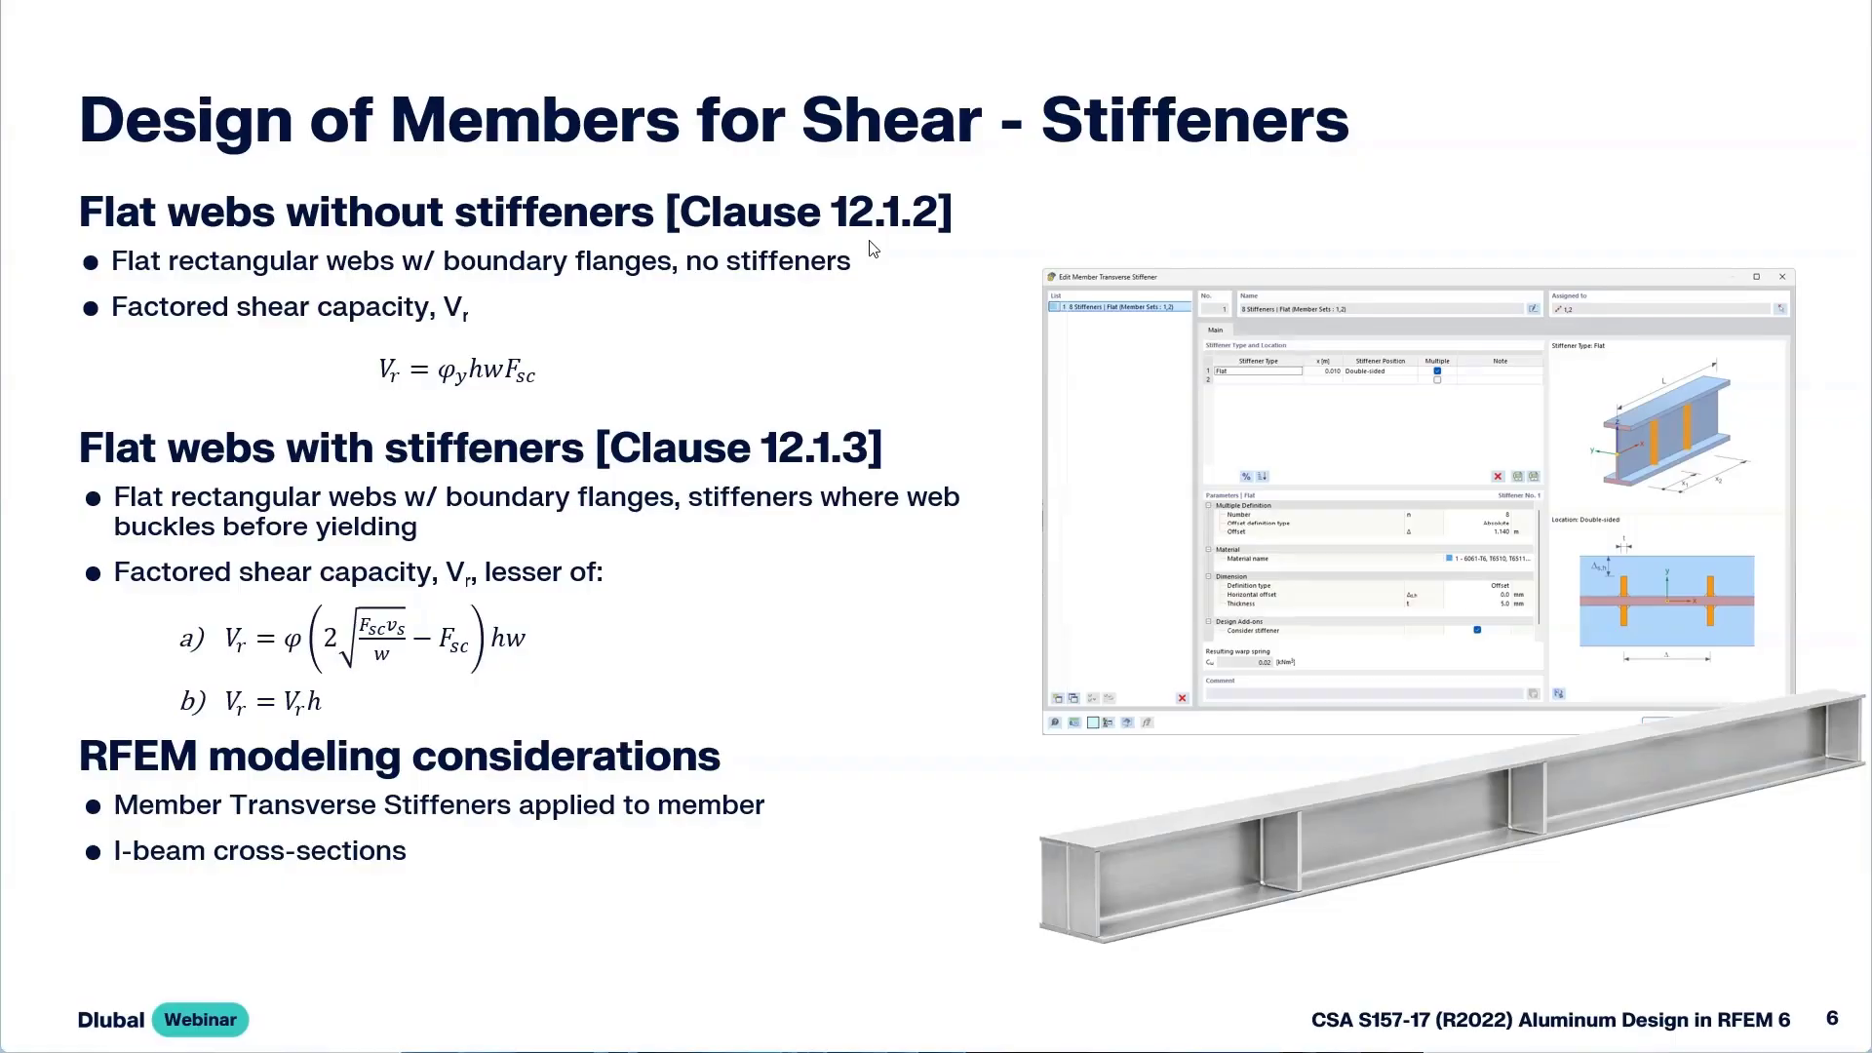
{"action": "key", "text": "Right"}
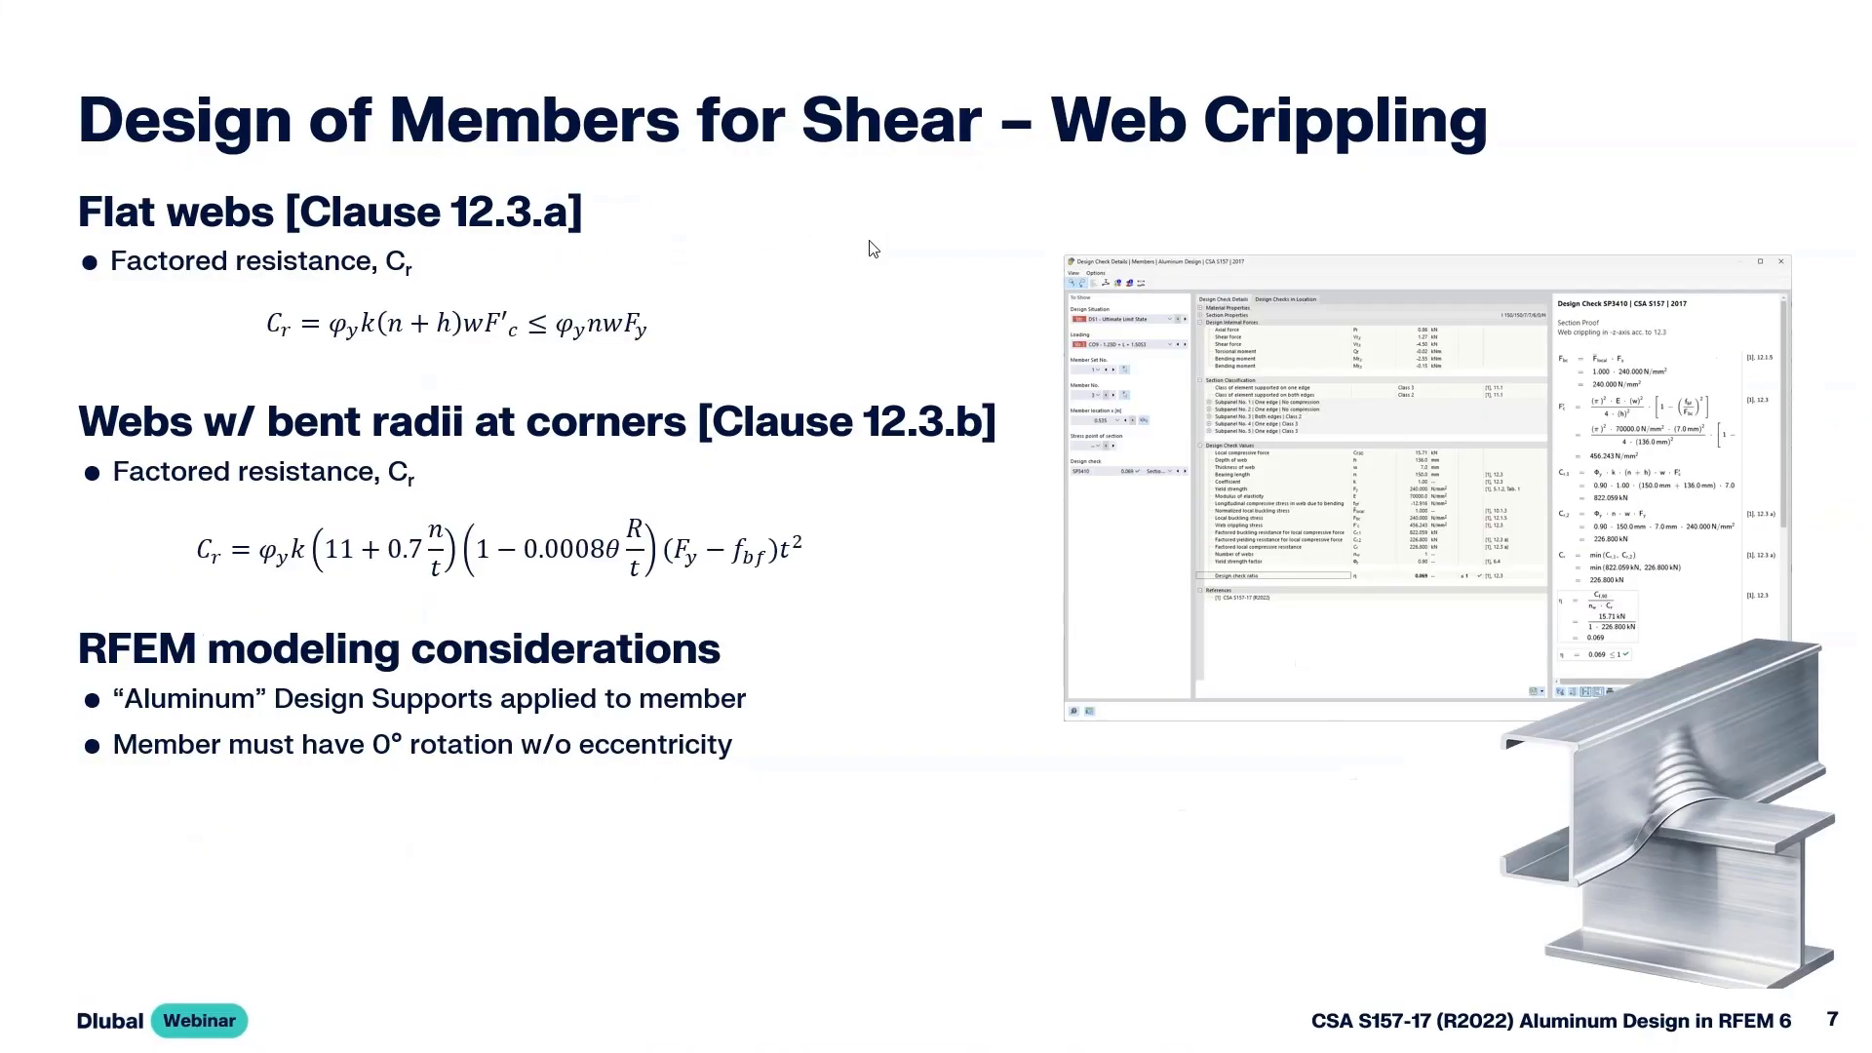
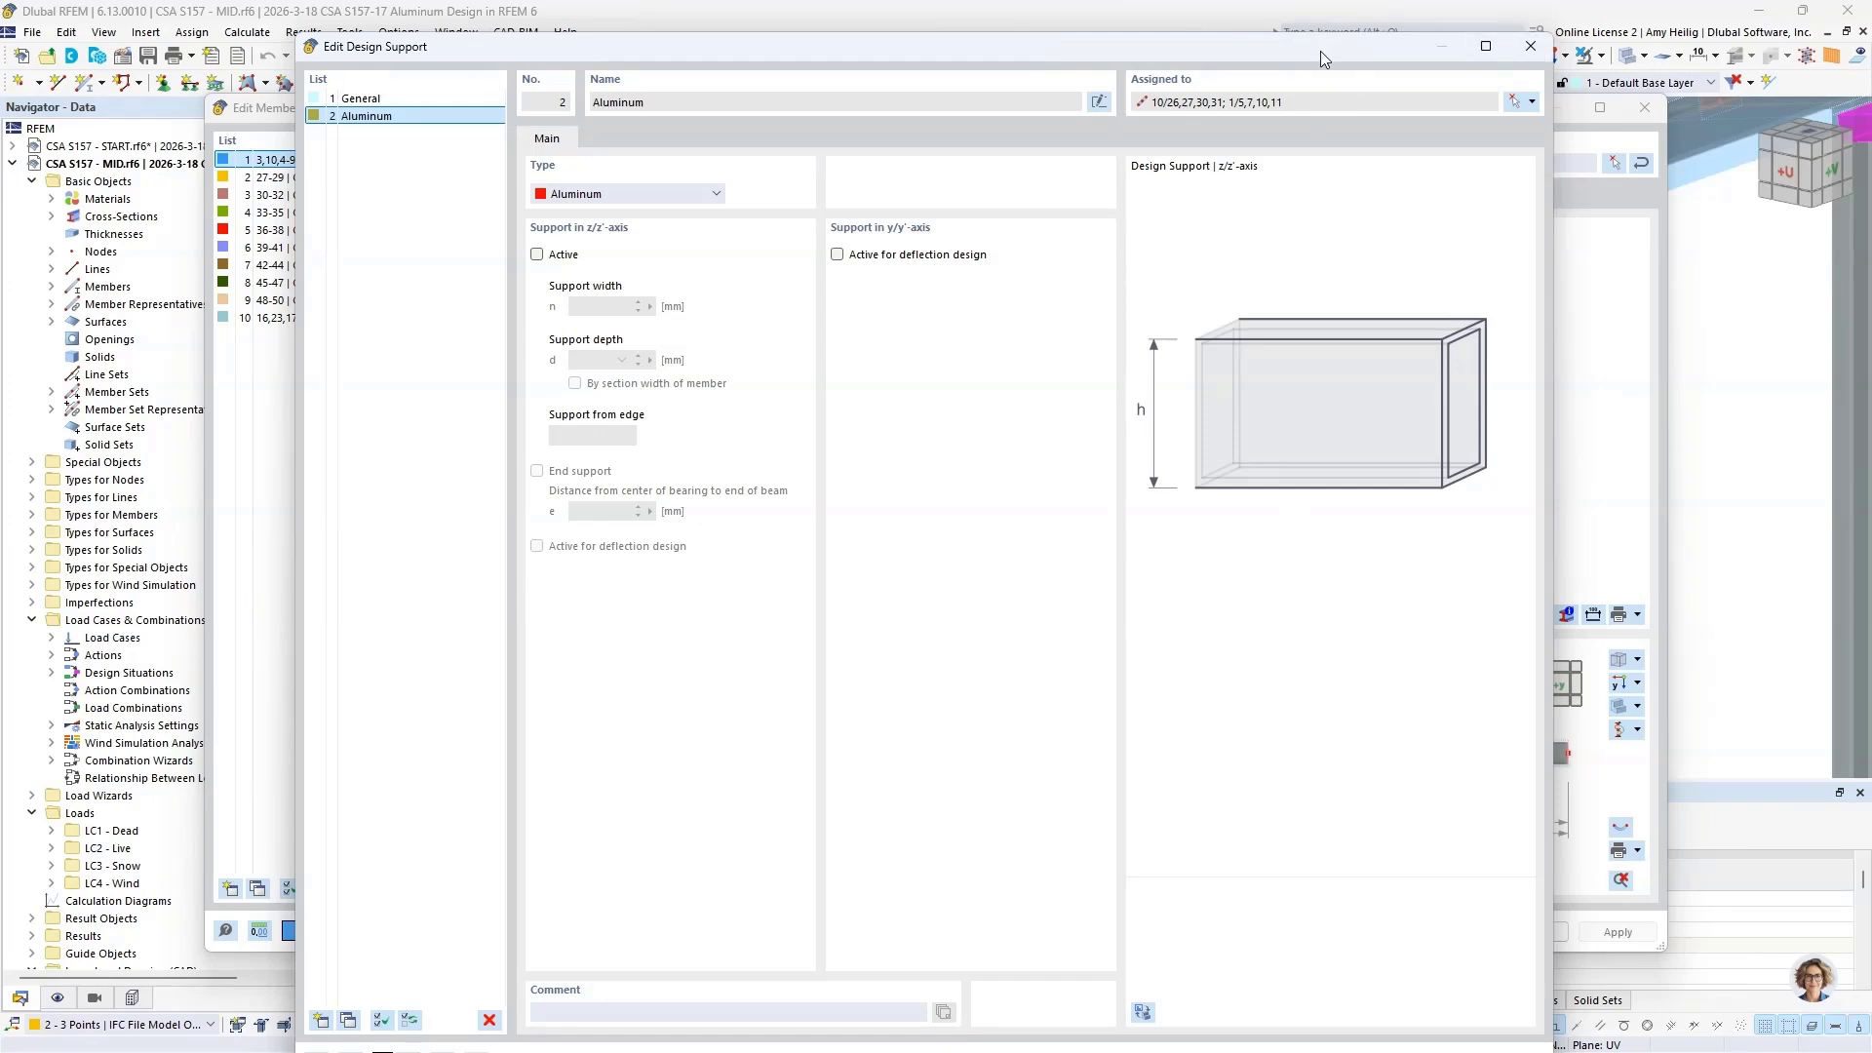
Step: Discard the changes to the Aluminum design support and reopen it from internal node 5
{"action": "left_click_drag", "start_coordinate": [1321, 51], "coordinate": [1315, 27]}
{"action": "left_click", "coordinate": [1410, 1039]}
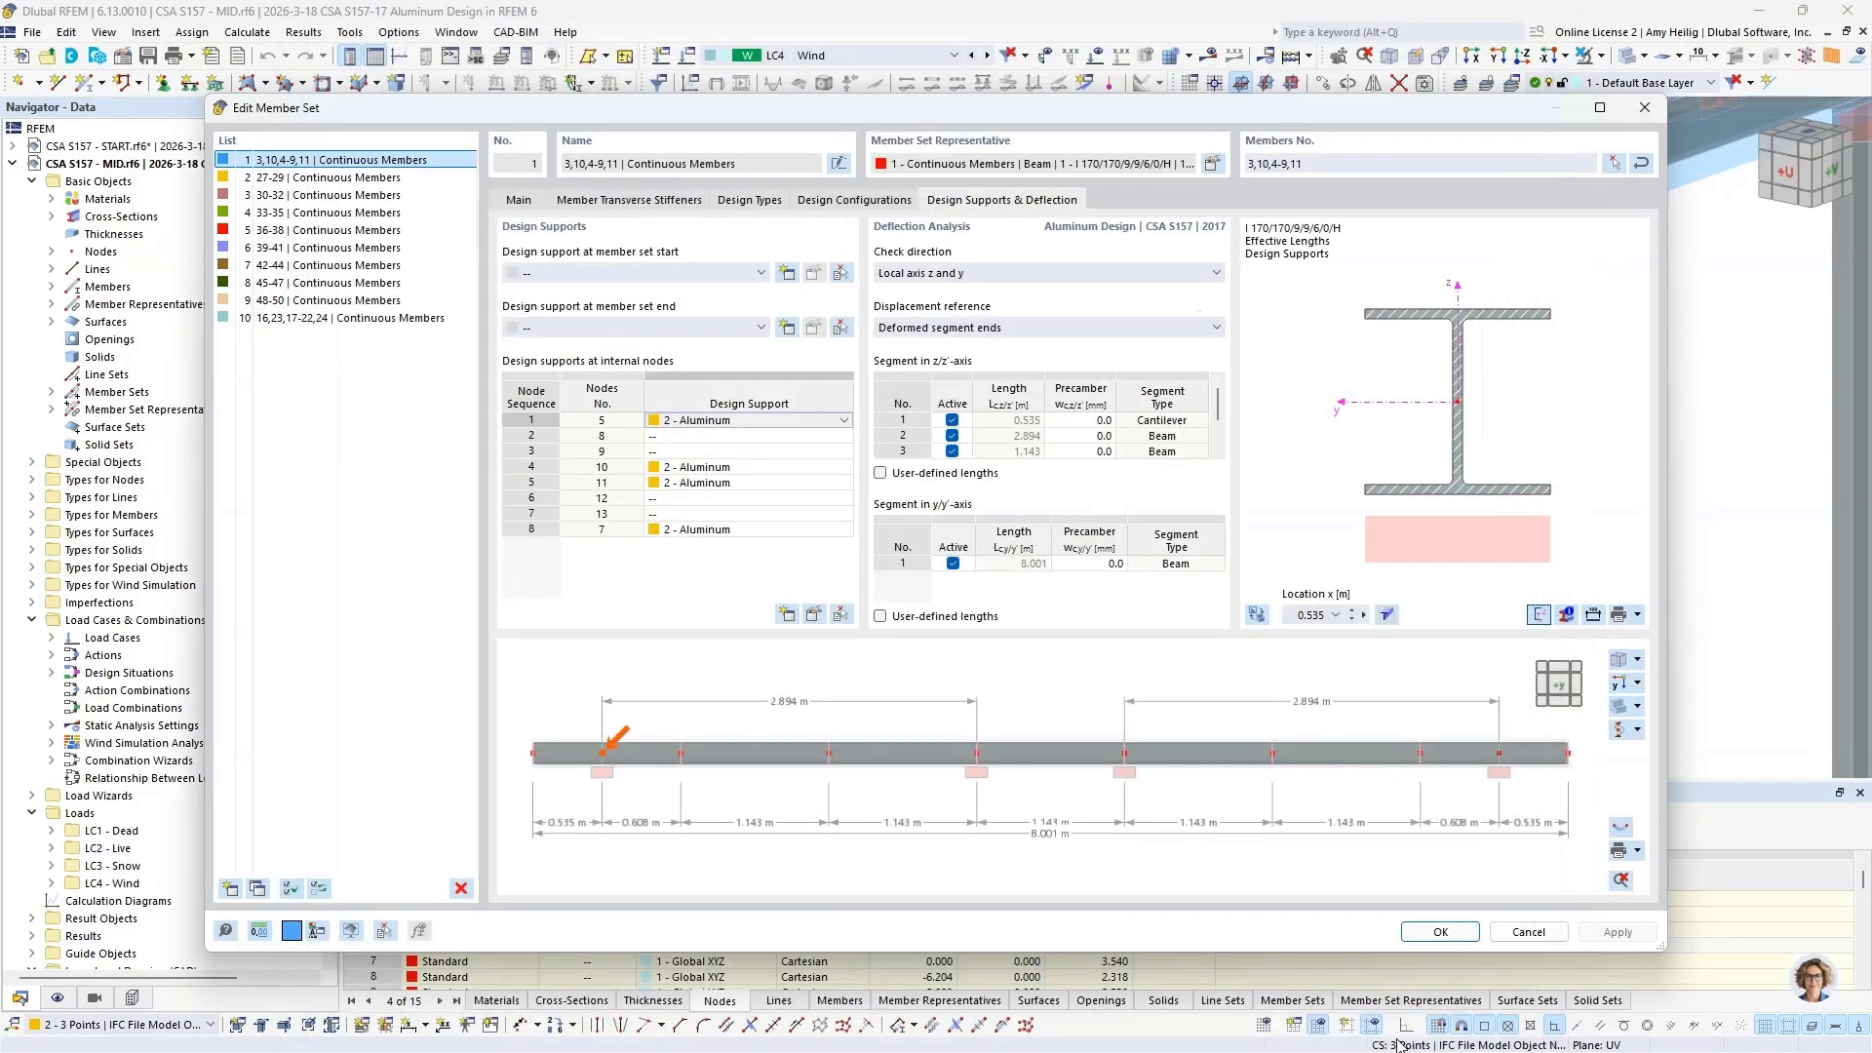
{"action": "left_click", "coordinate": [843, 421]}
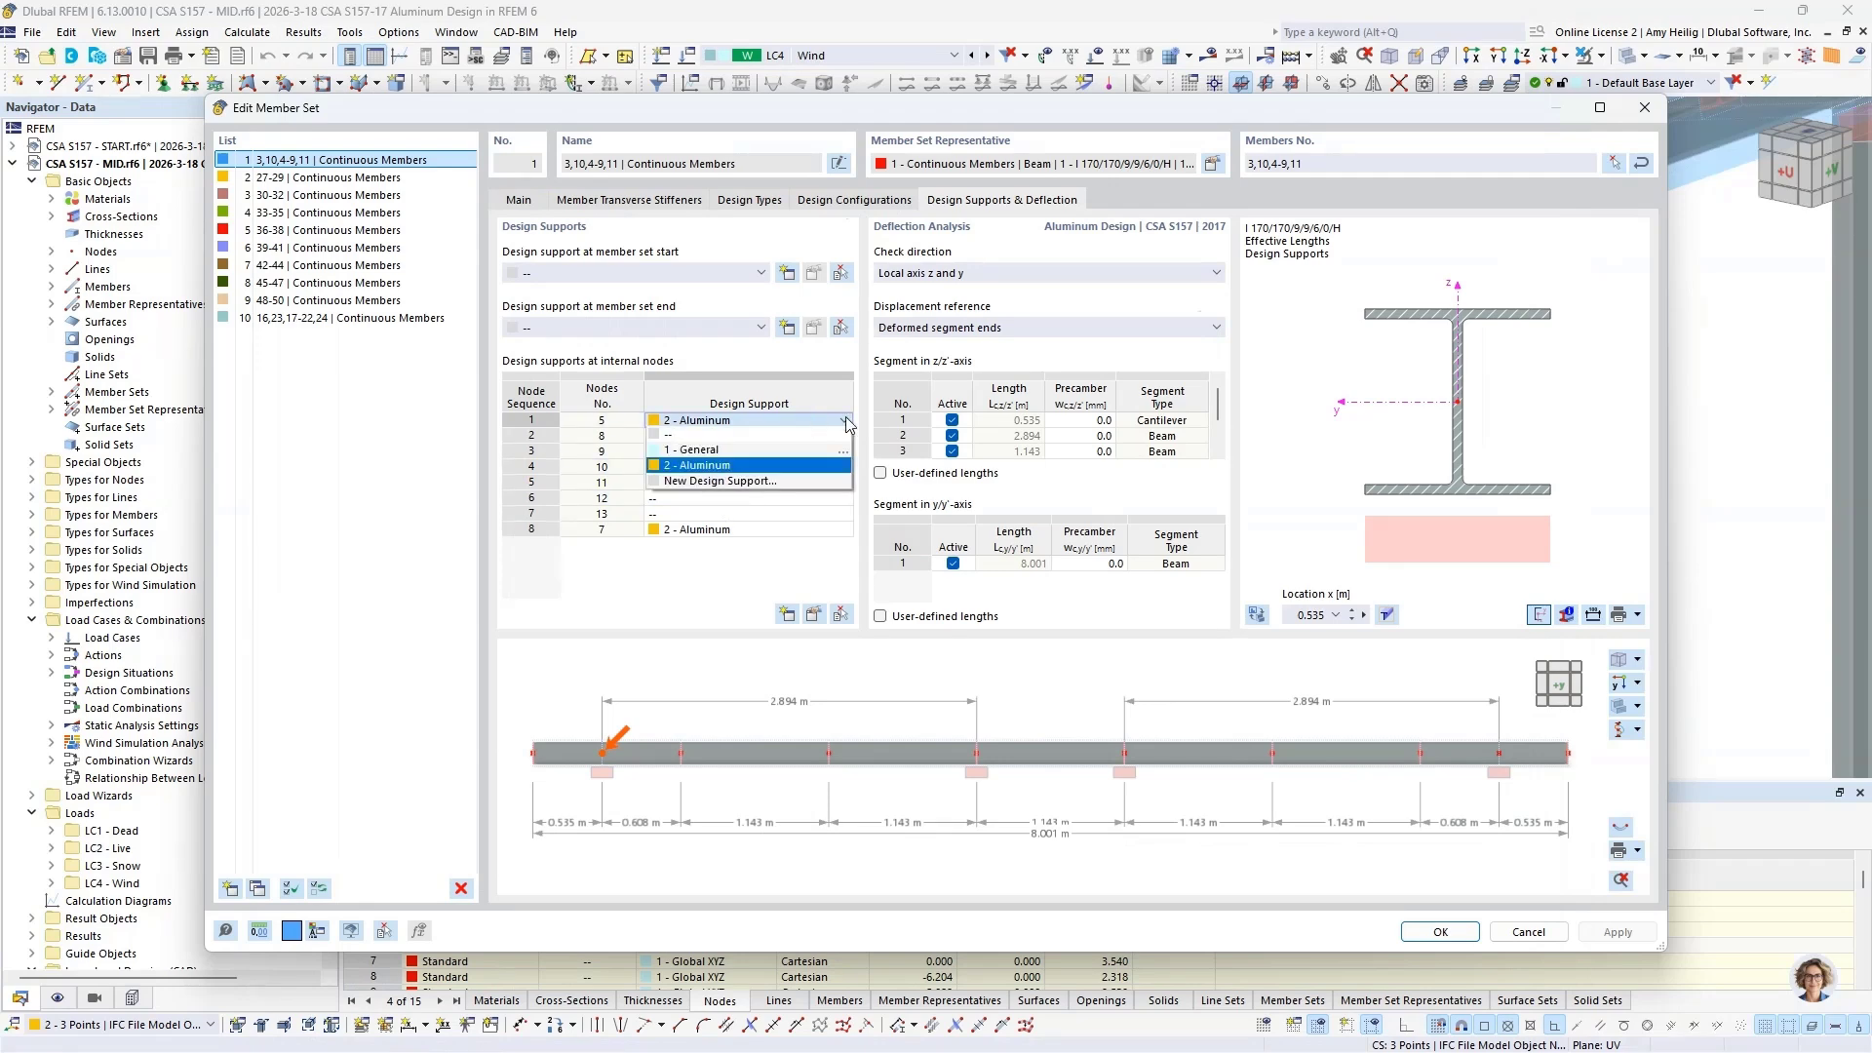
{"action": "left_click", "coordinate": [843, 466]}
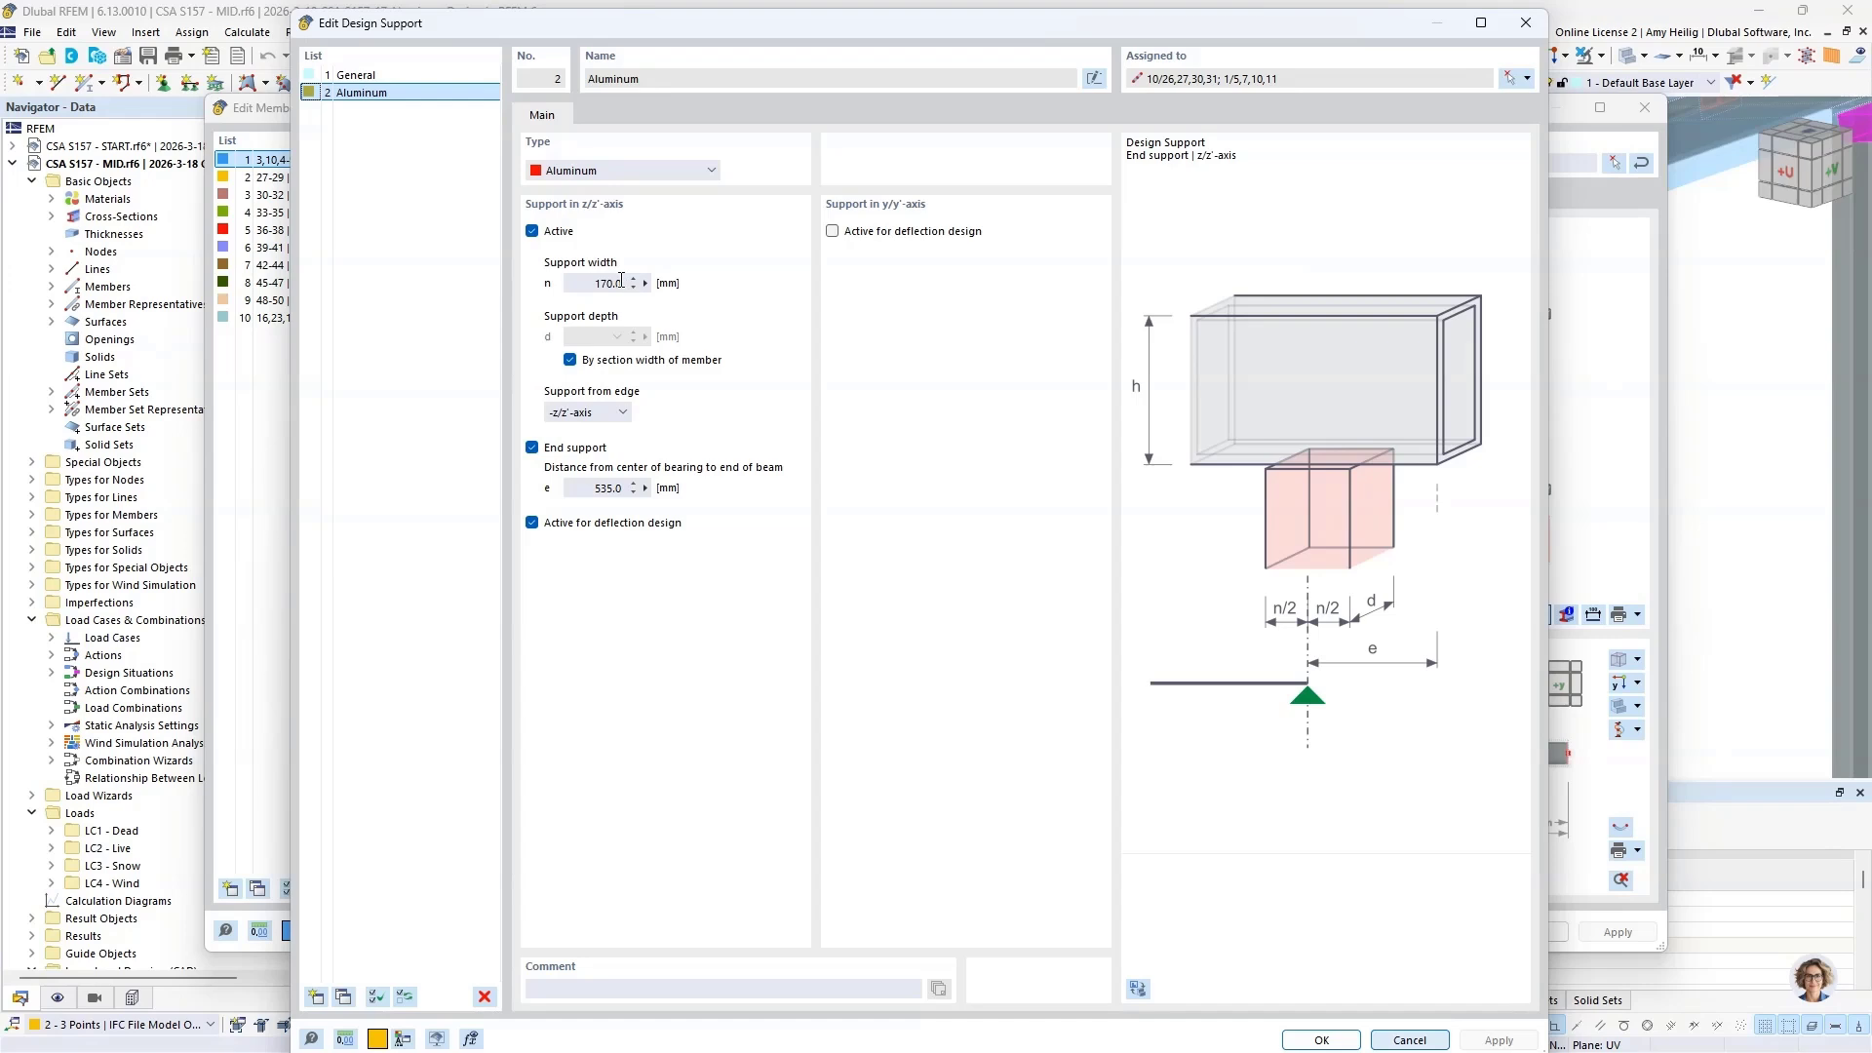
Step: Define the end support distance e by measuring from the column-top node to the beam end, and accept the Aluminum design support
{"action": "left_click_drag", "start_coordinate": [591, 284], "coordinate": [668, 284]}
{"action": "left_click", "coordinate": [645, 489]}
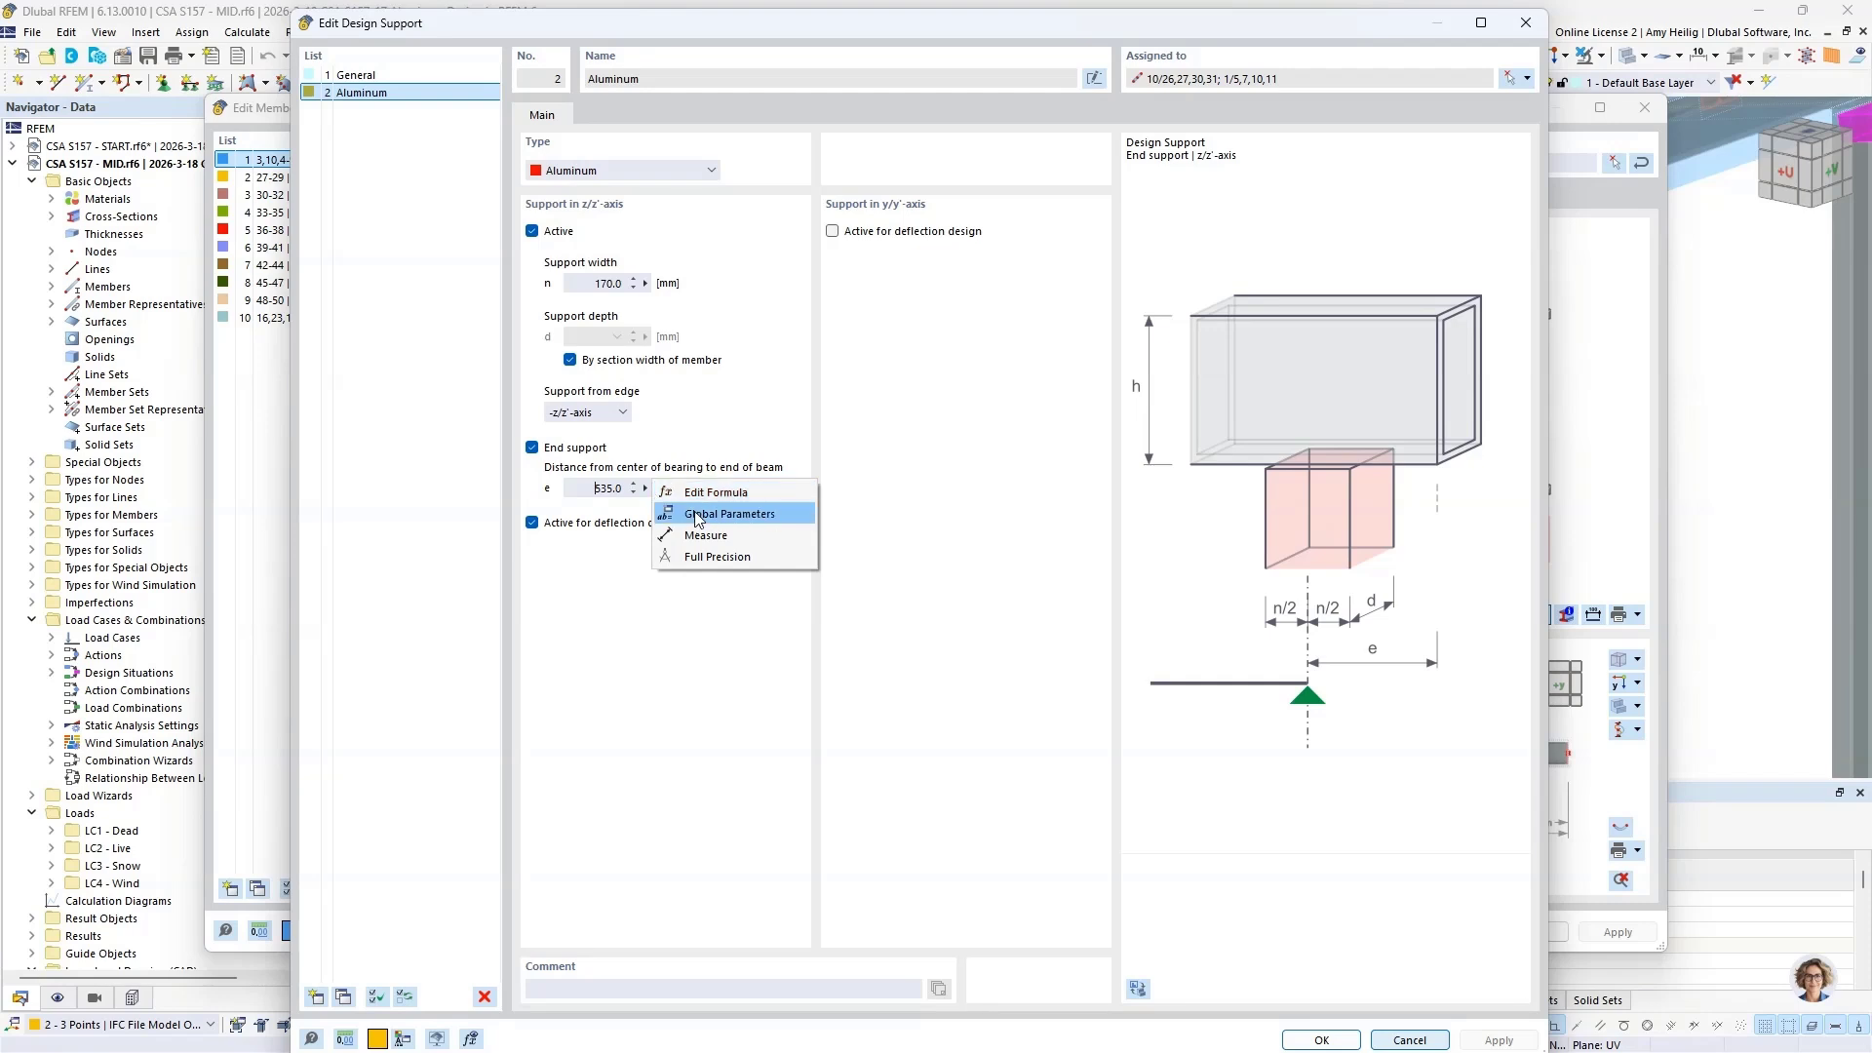
{"action": "left_click", "coordinate": [706, 535]}
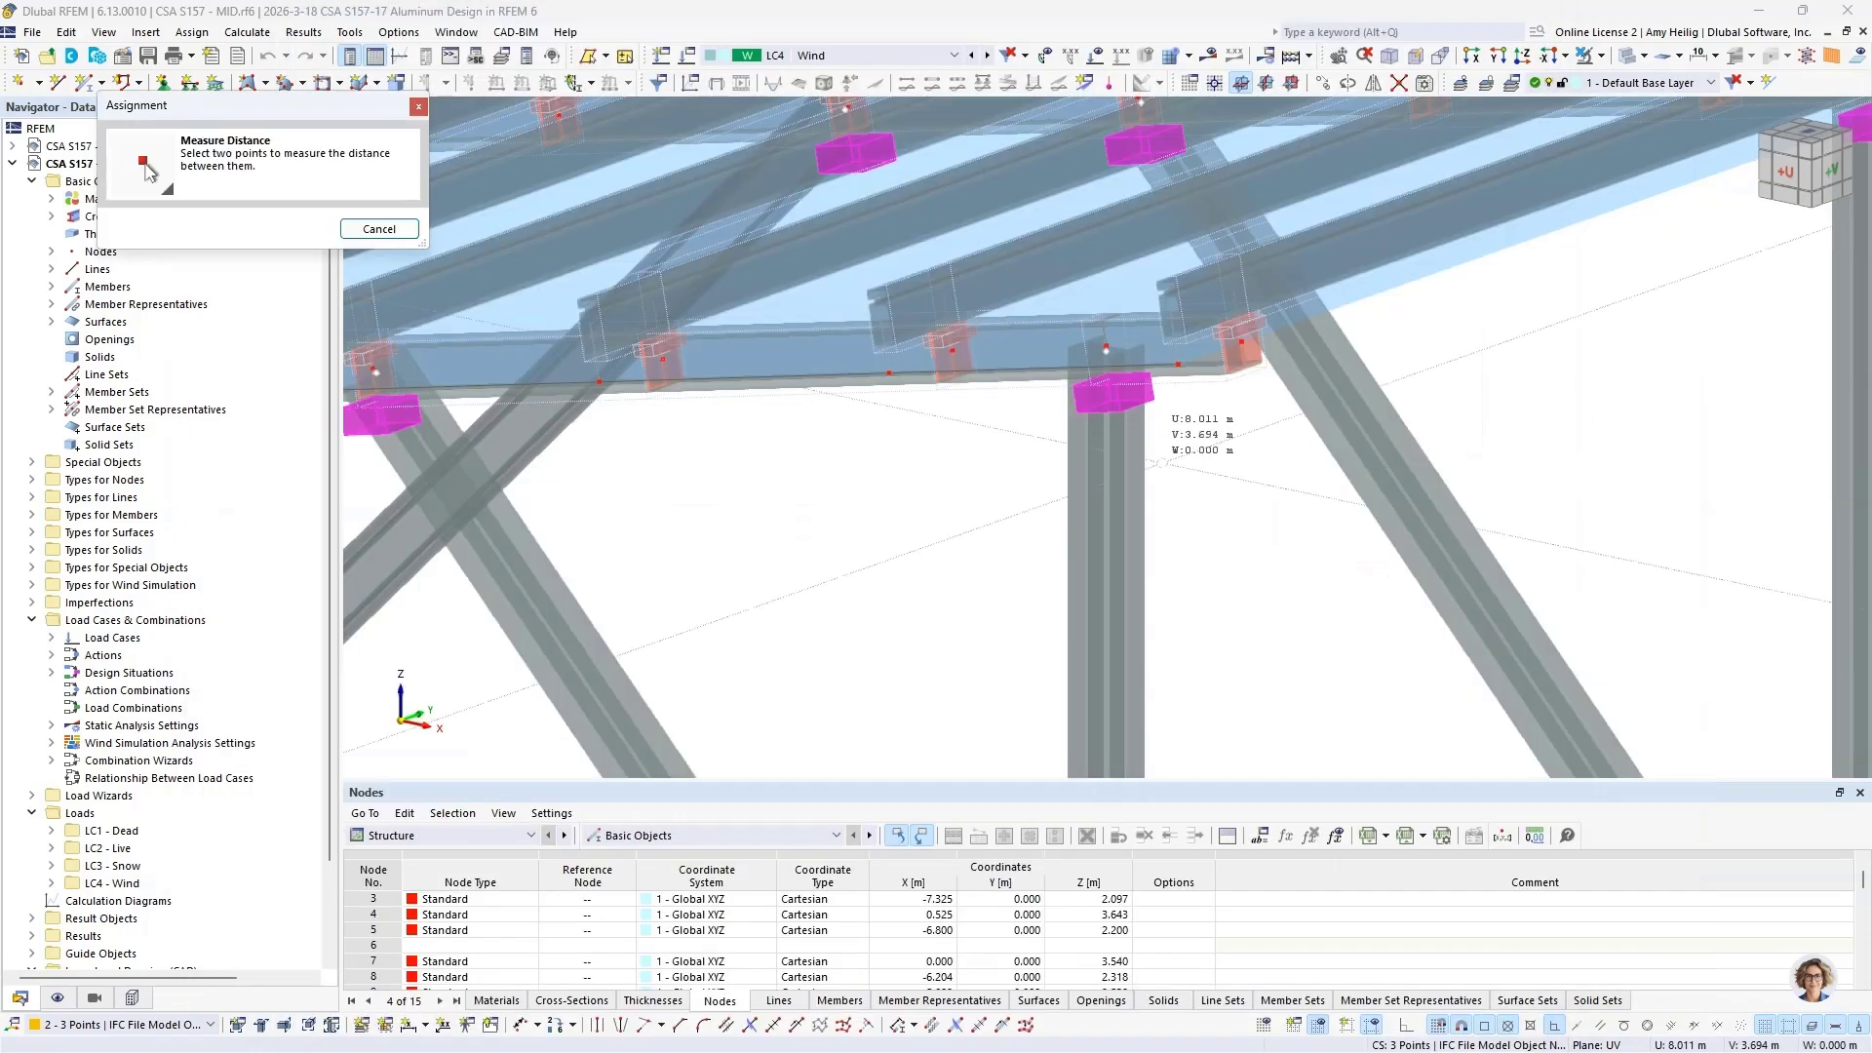
{"action": "left_click", "coordinate": [1108, 350]}
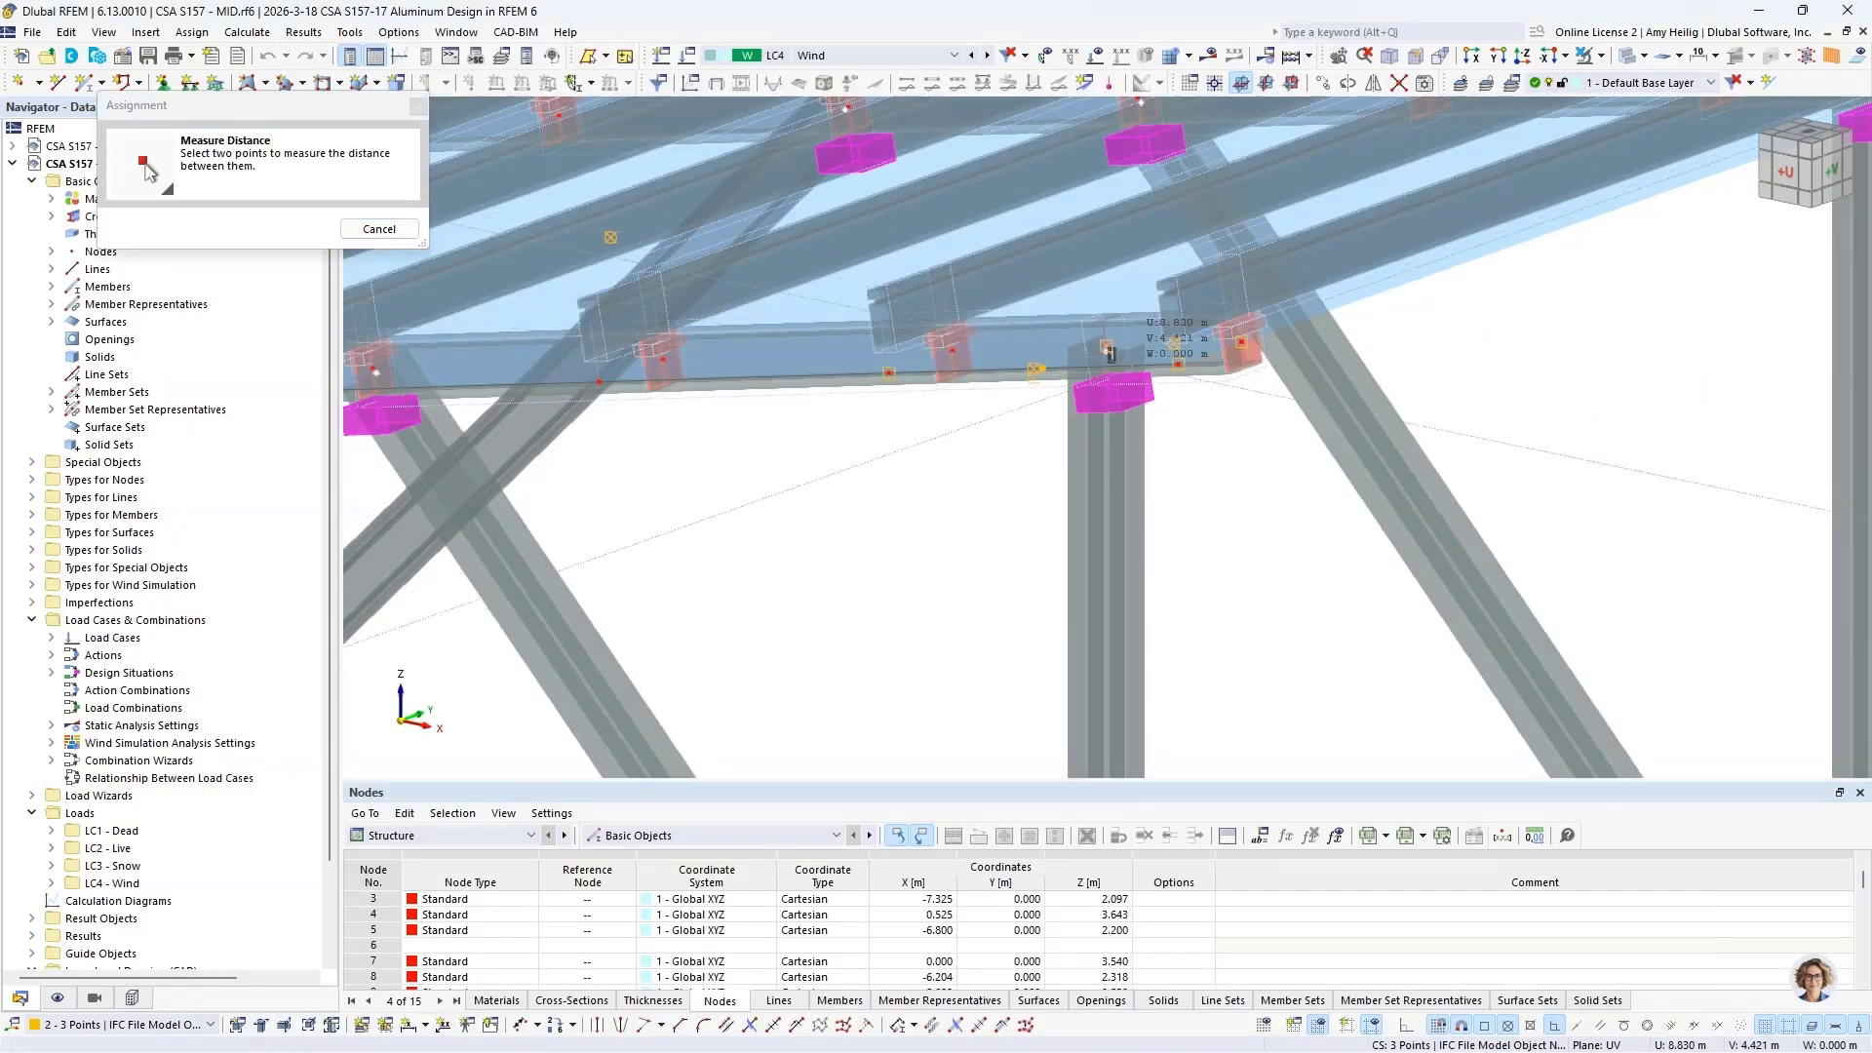
{"action": "left_click", "coordinate": [1243, 341]}
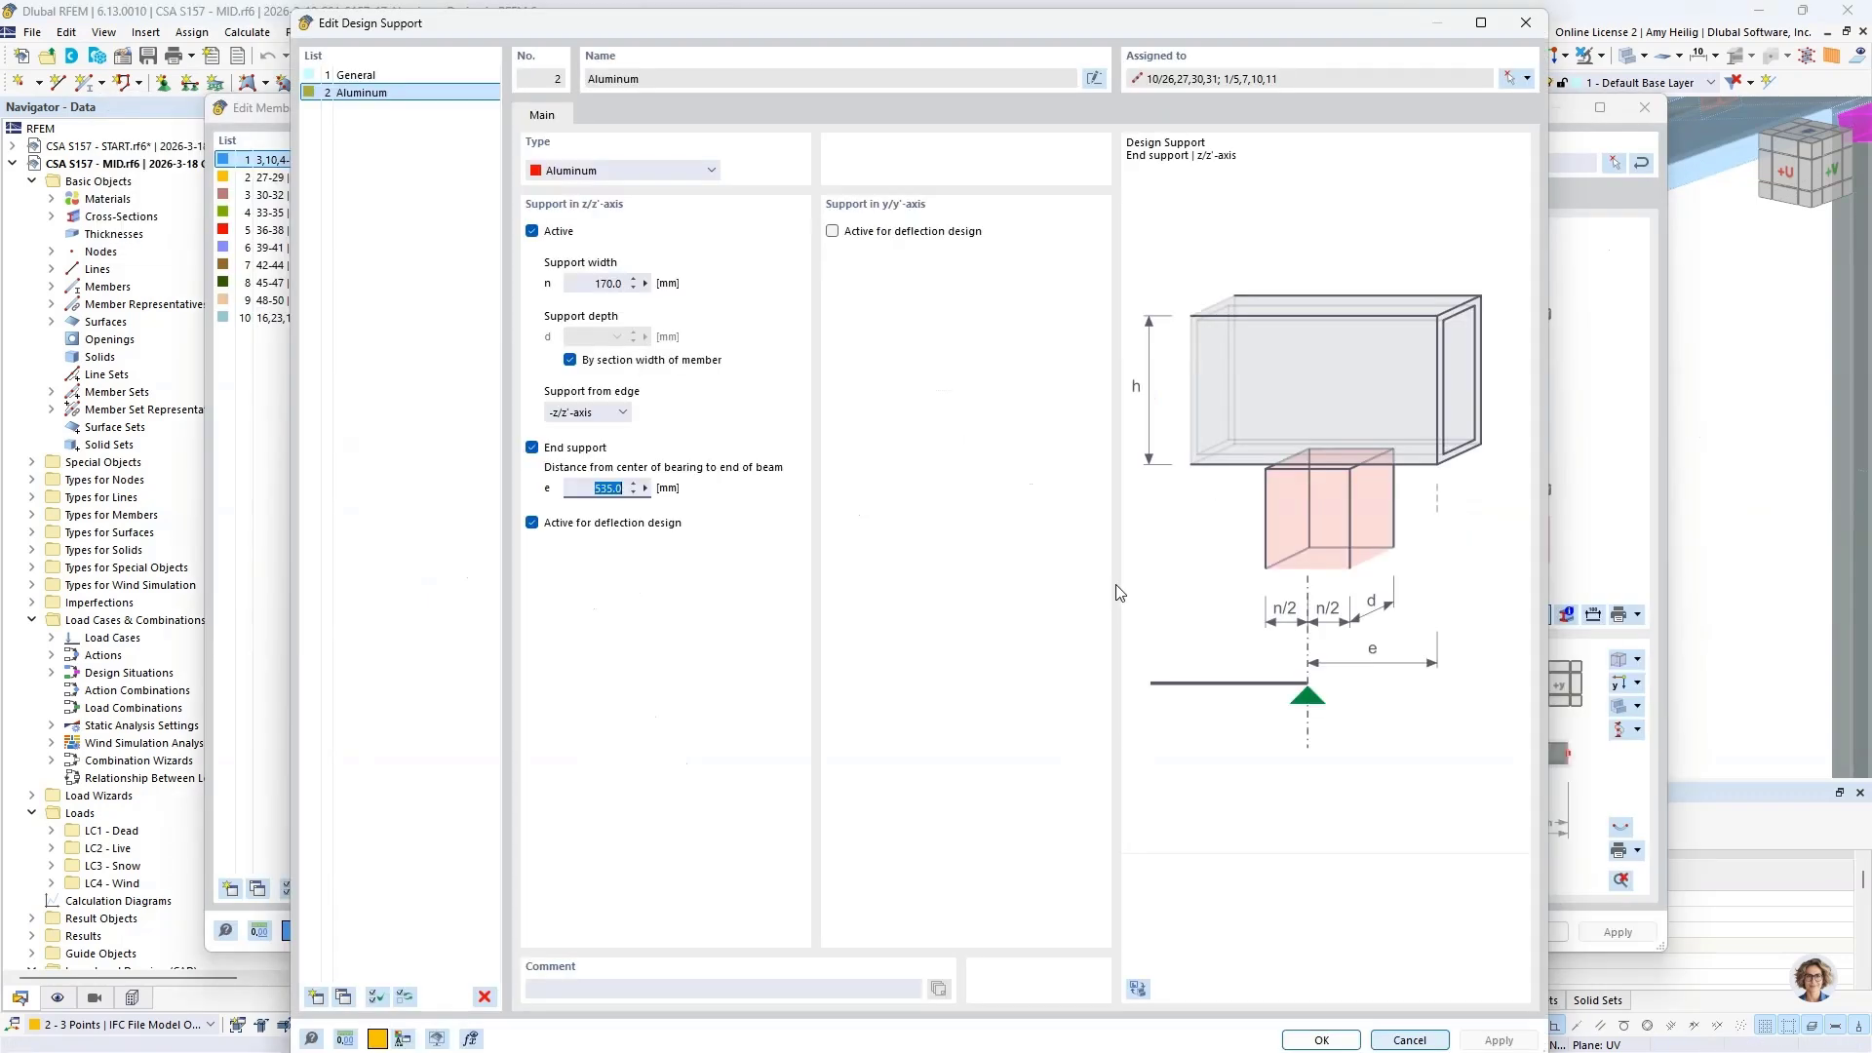
{"action": "left_click", "coordinate": [587, 489]}
{"action": "left_click", "coordinate": [1323, 1030]}
Step: Review the Aluminum design supports at internal nodes 10, 11 and 7, and close the member set without saving
{"action": "left_click", "coordinate": [702, 467]}
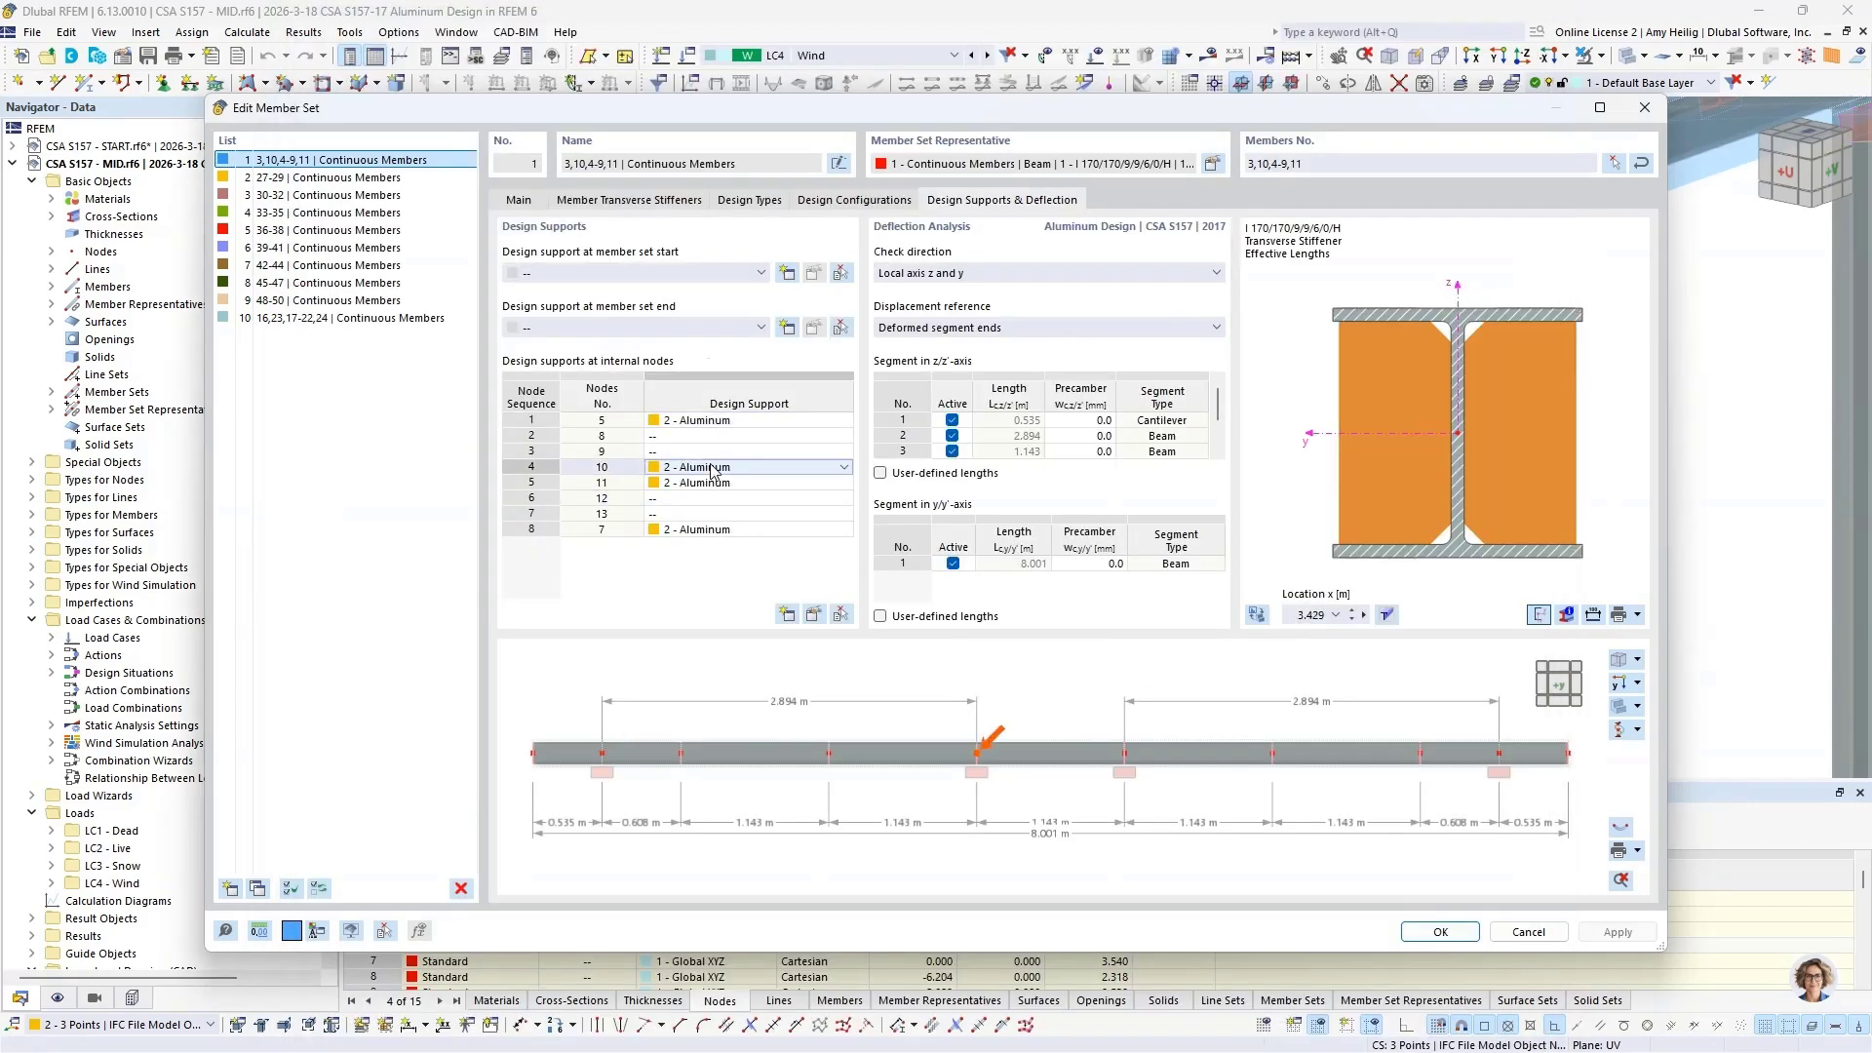
{"action": "left_click", "coordinate": [702, 483]}
{"action": "left_click", "coordinate": [706, 530]}
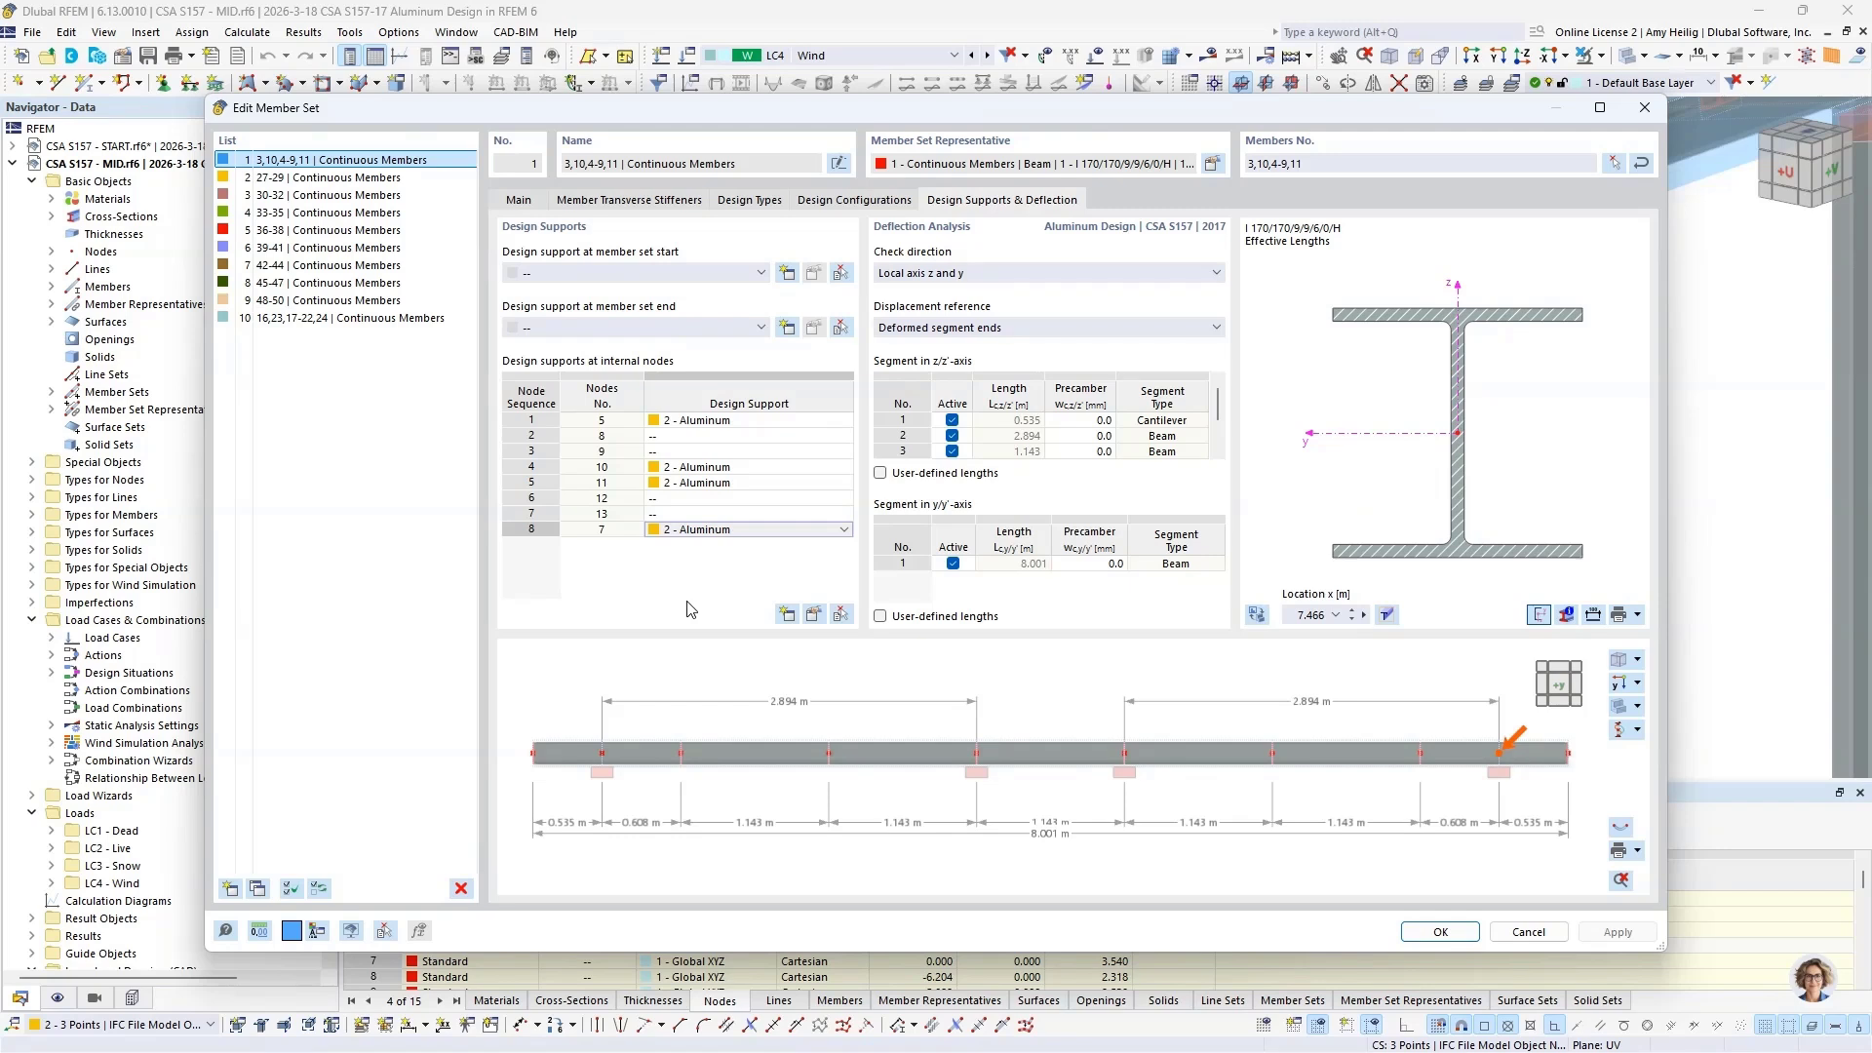
{"action": "left_click", "coordinate": [1527, 931]}
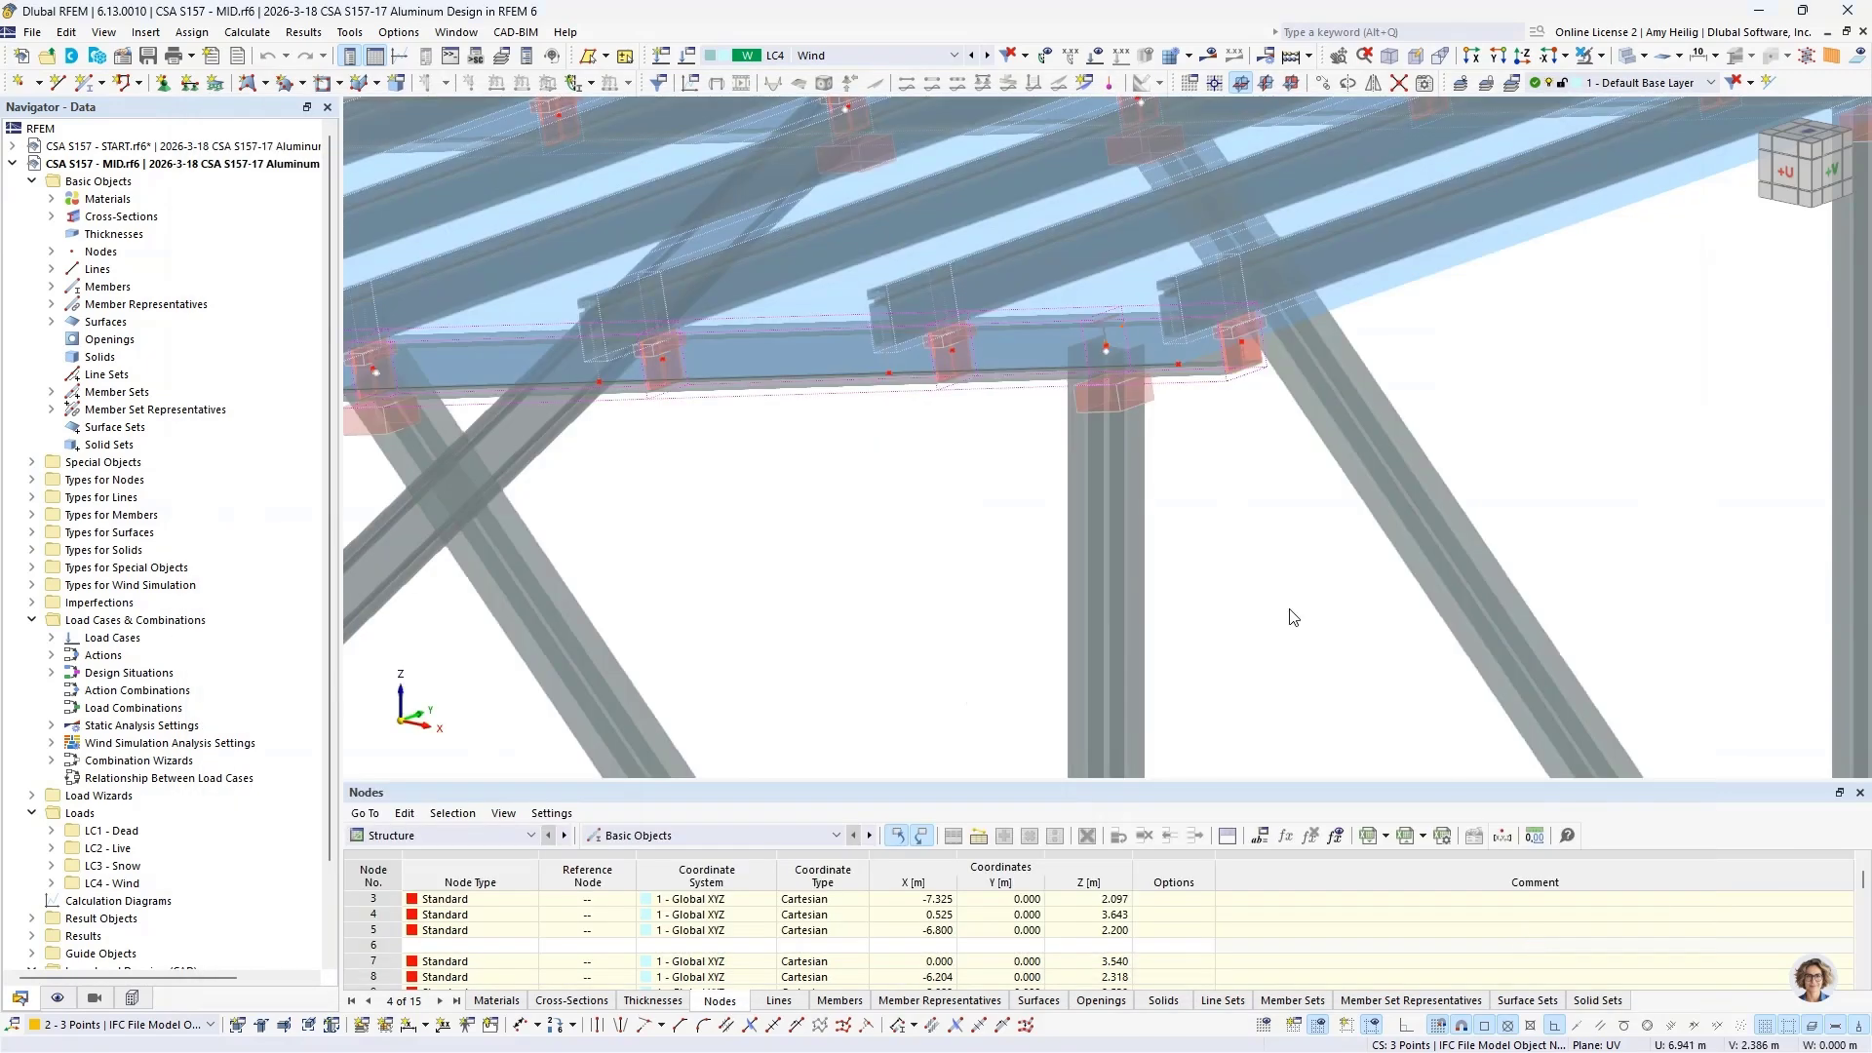
Step: Activate load case LC1 - Dead and display its loads on the whole roof structure
{"action": "scroll", "coordinate": [1270, 601], "scroll_direction": "down", "scroll_amount": 8}
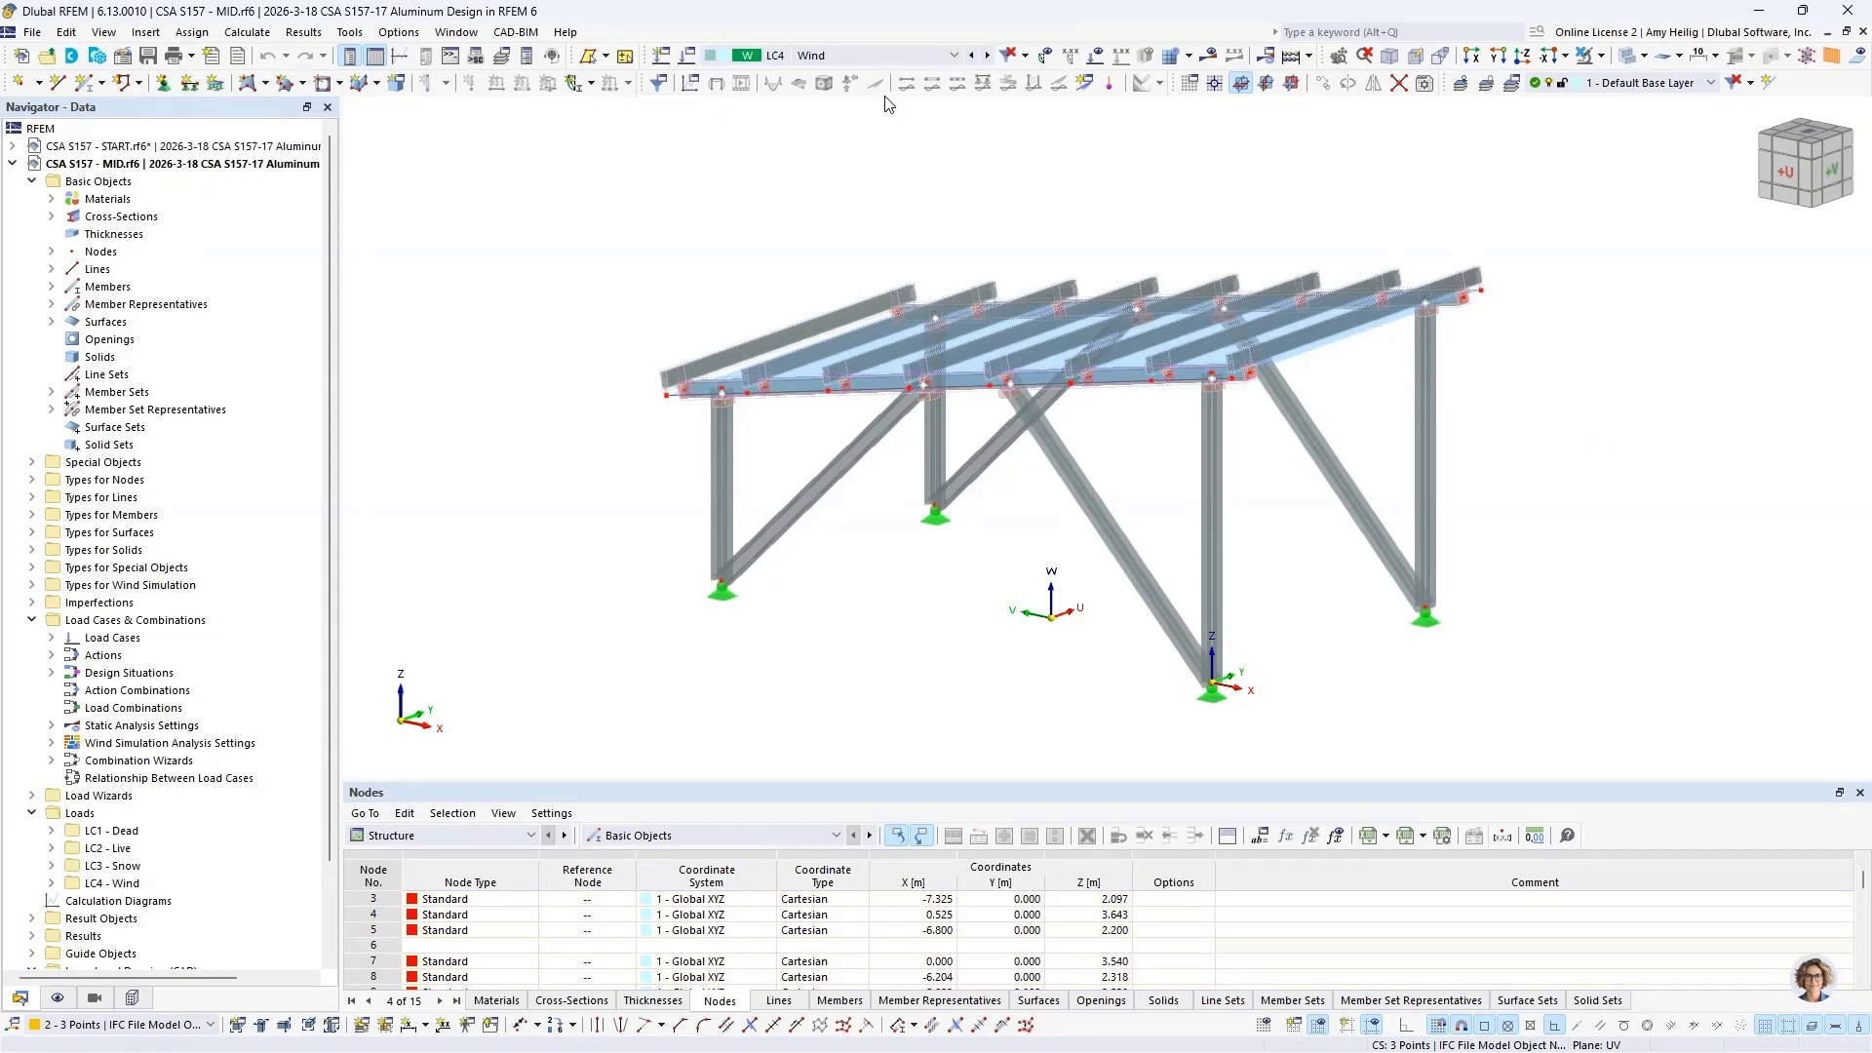
{"action": "left_click", "coordinate": [876, 60]}
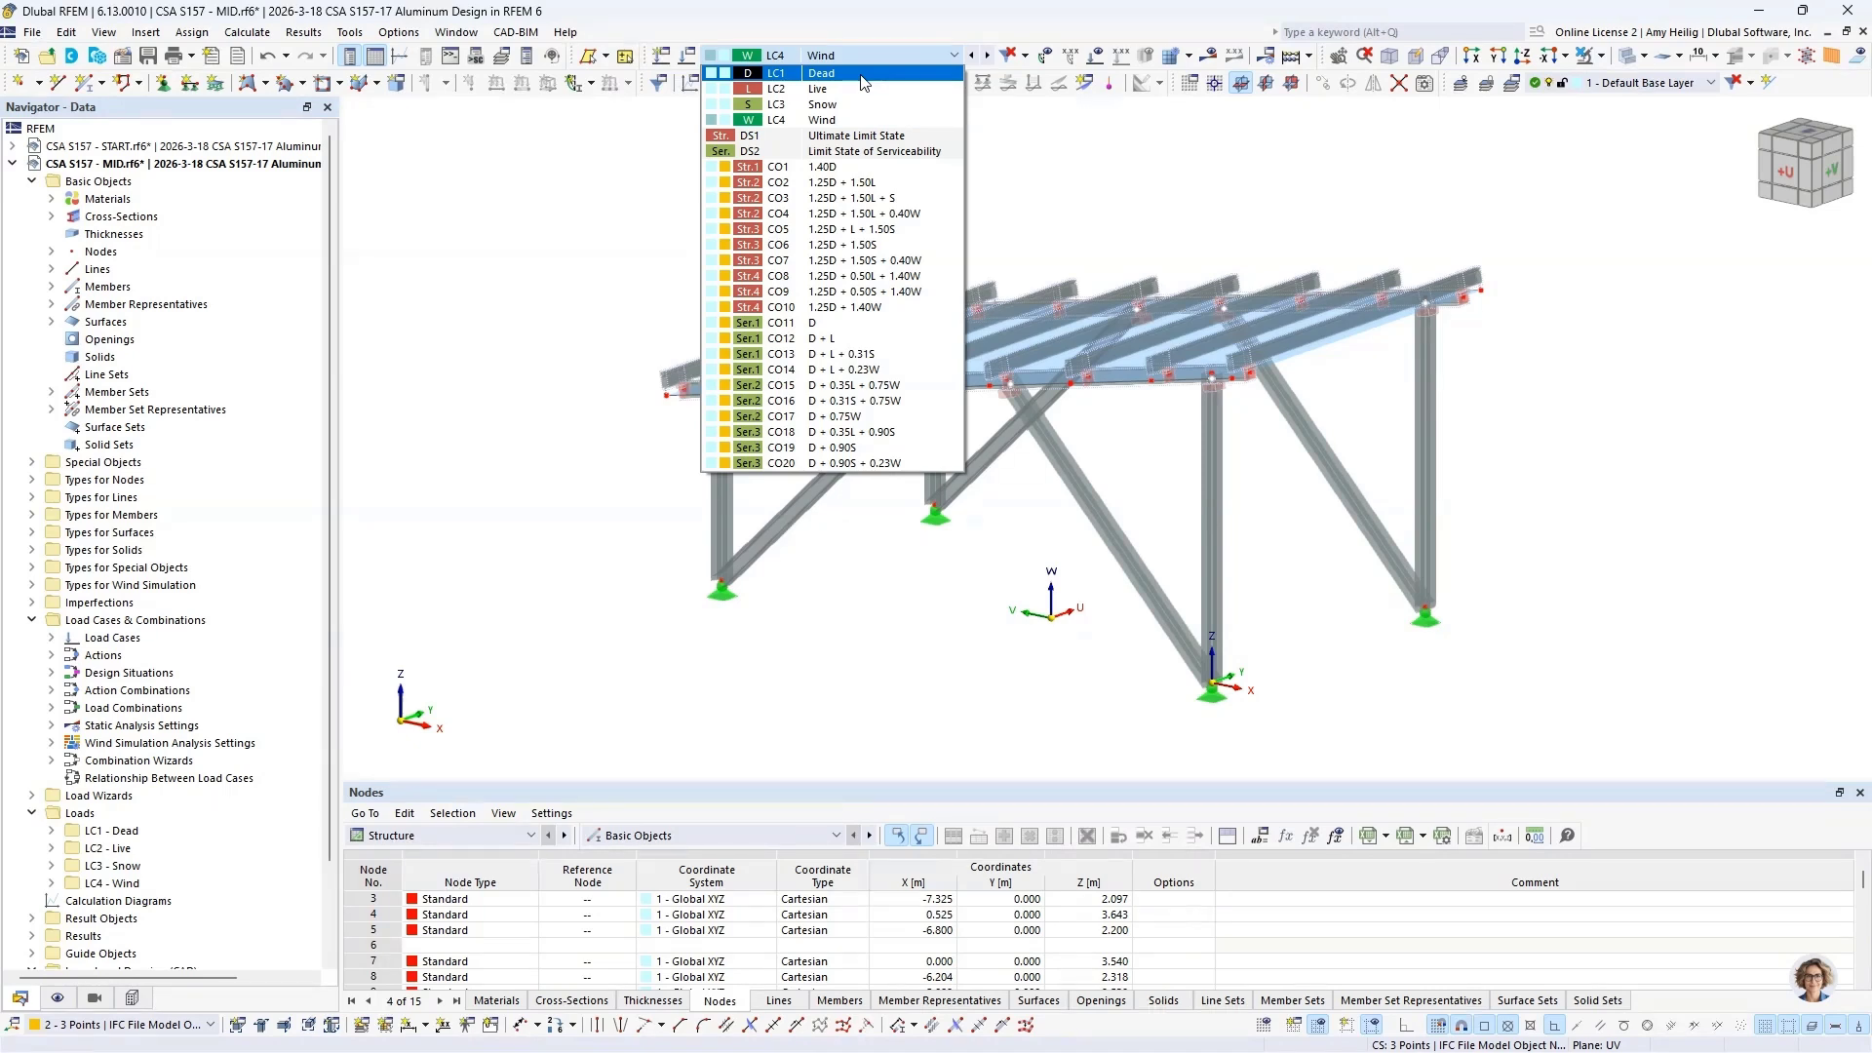
{"action": "left_click", "coordinate": [862, 74]}
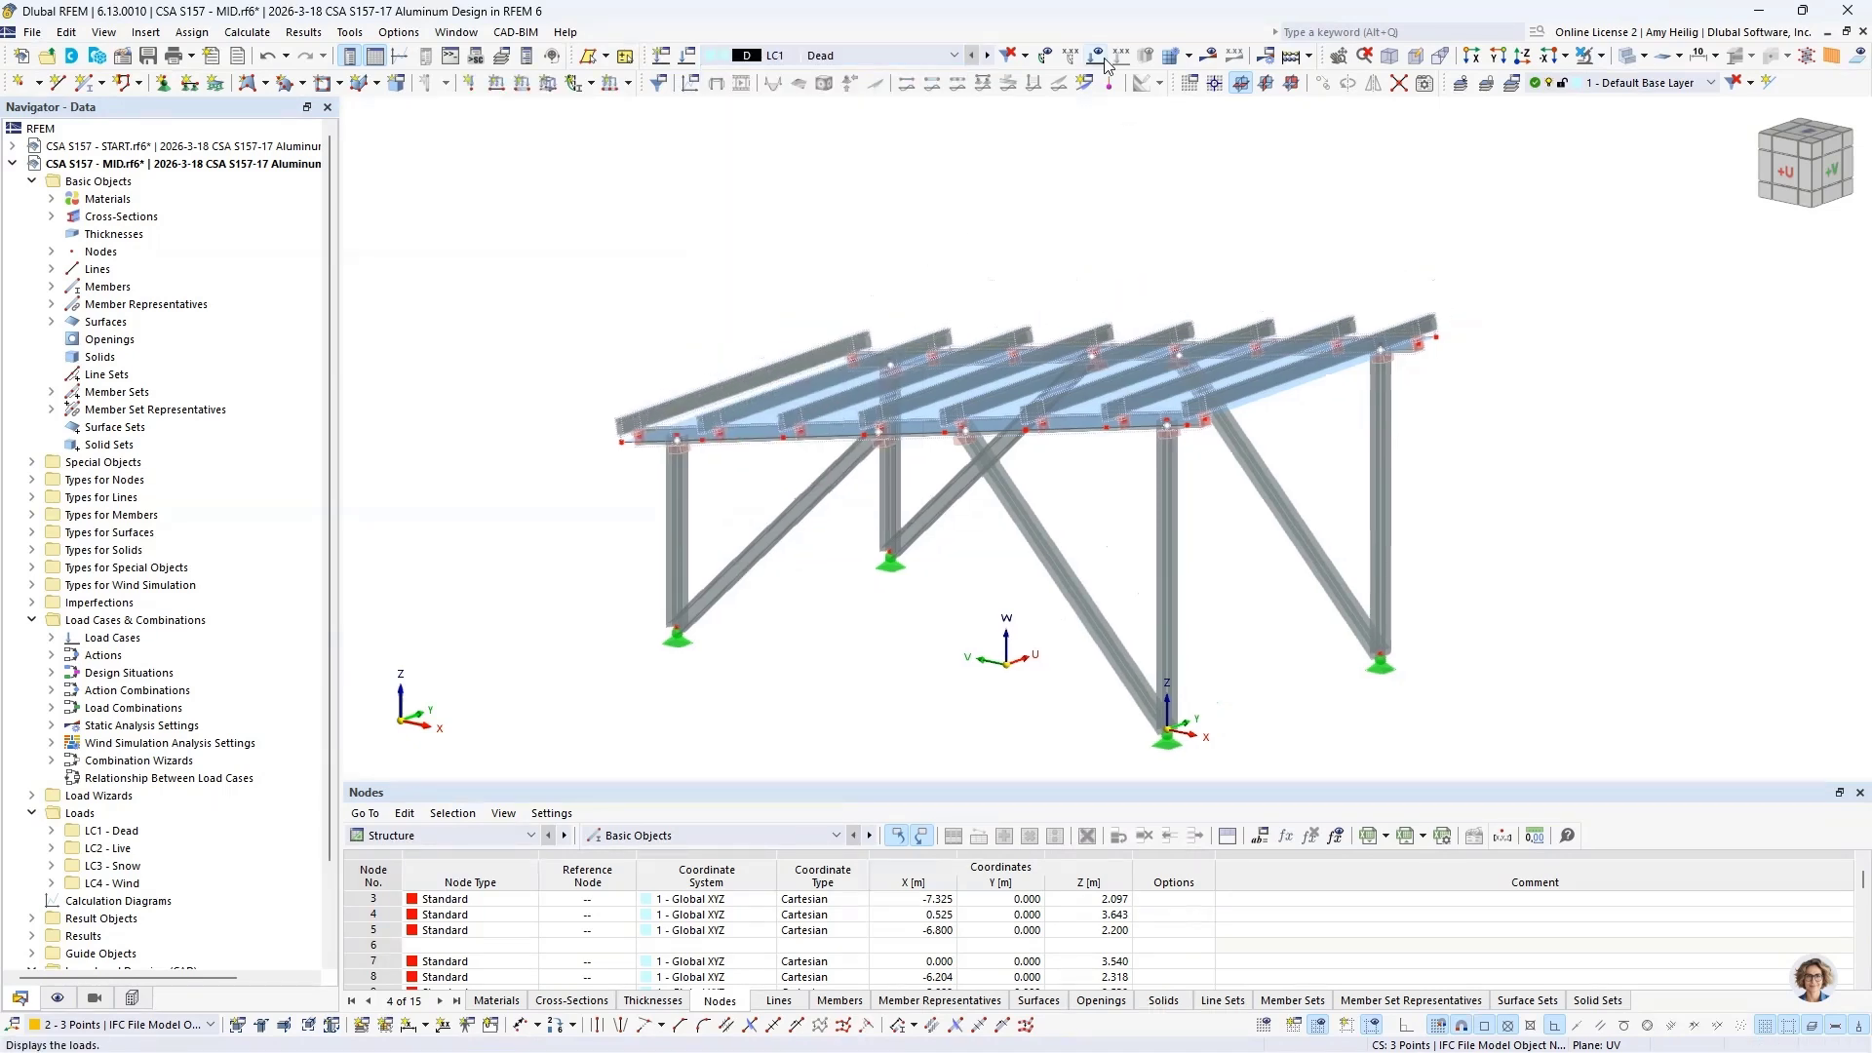
{"action": "left_click", "coordinate": [1105, 64]}
{"action": "middle_click_drag", "start_coordinate": [941, 253], "coordinate": [1088, 220]}
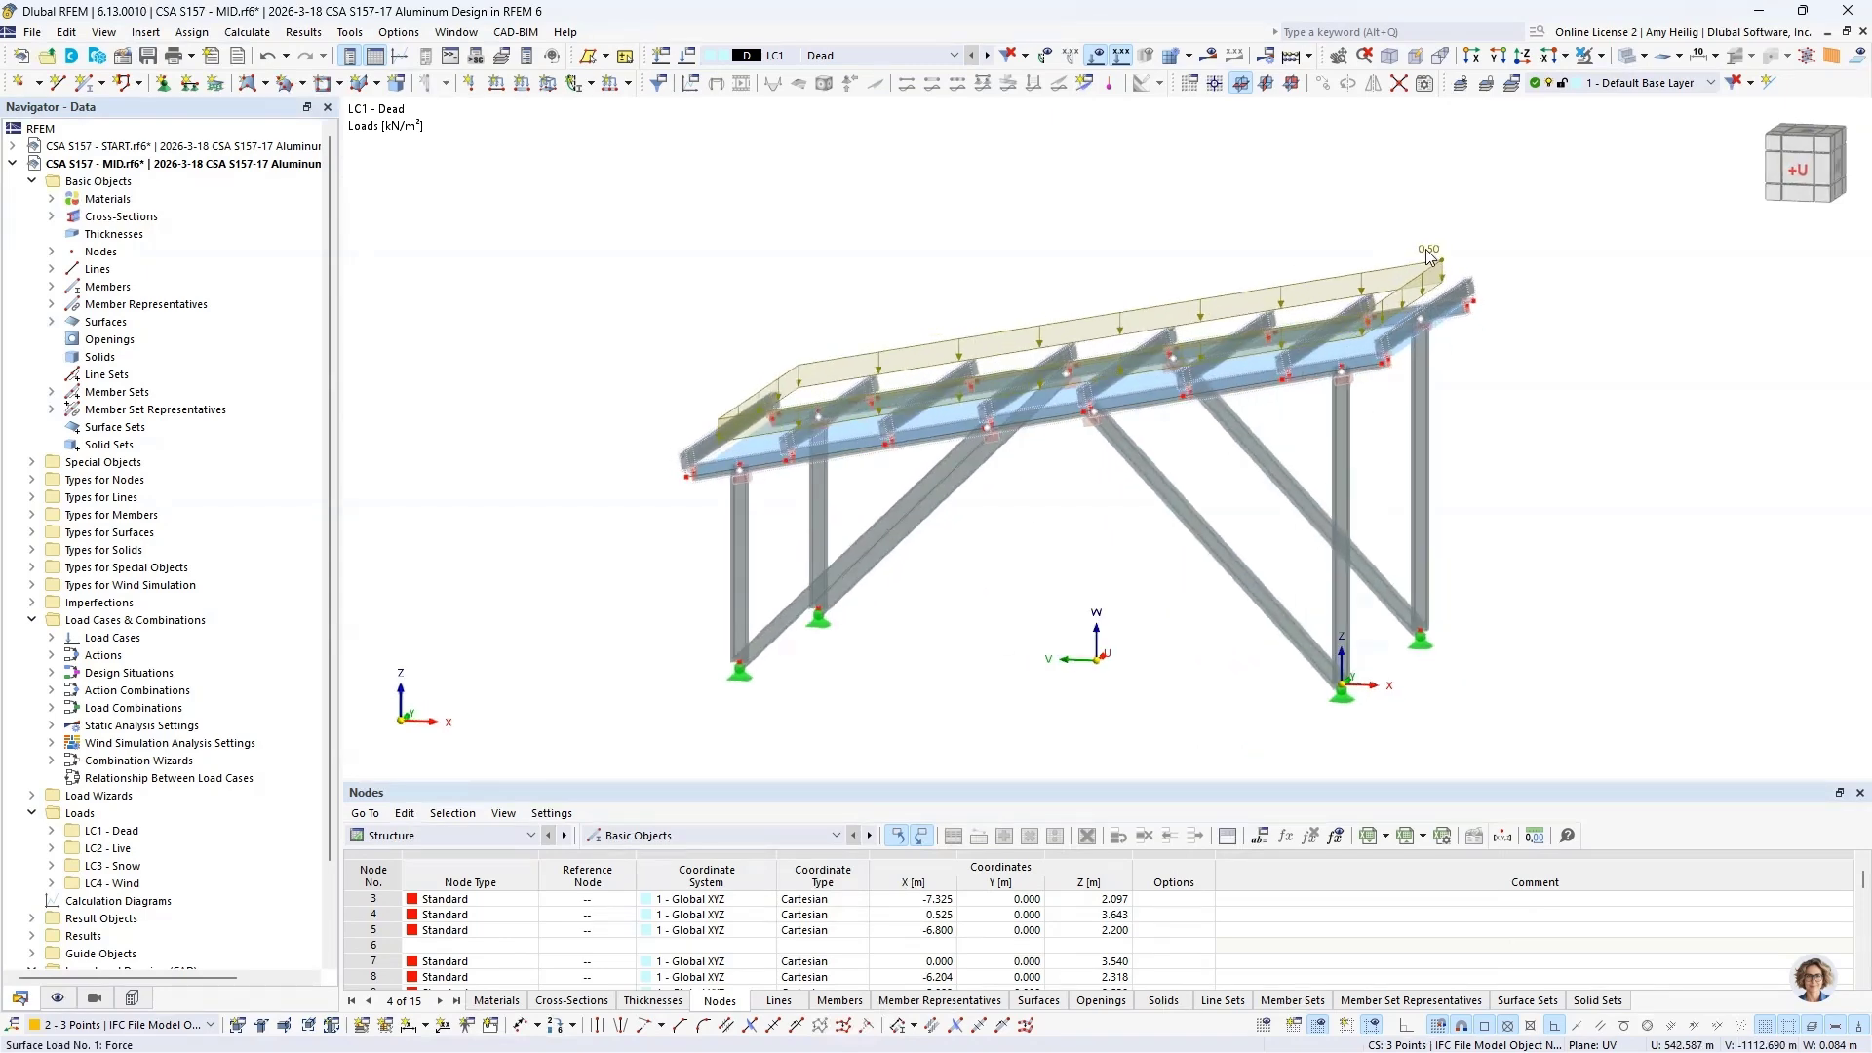
{"action": "middle_click_drag", "start_coordinate": [1428, 256], "coordinate": [1111, 251], "text": "ctrl"}
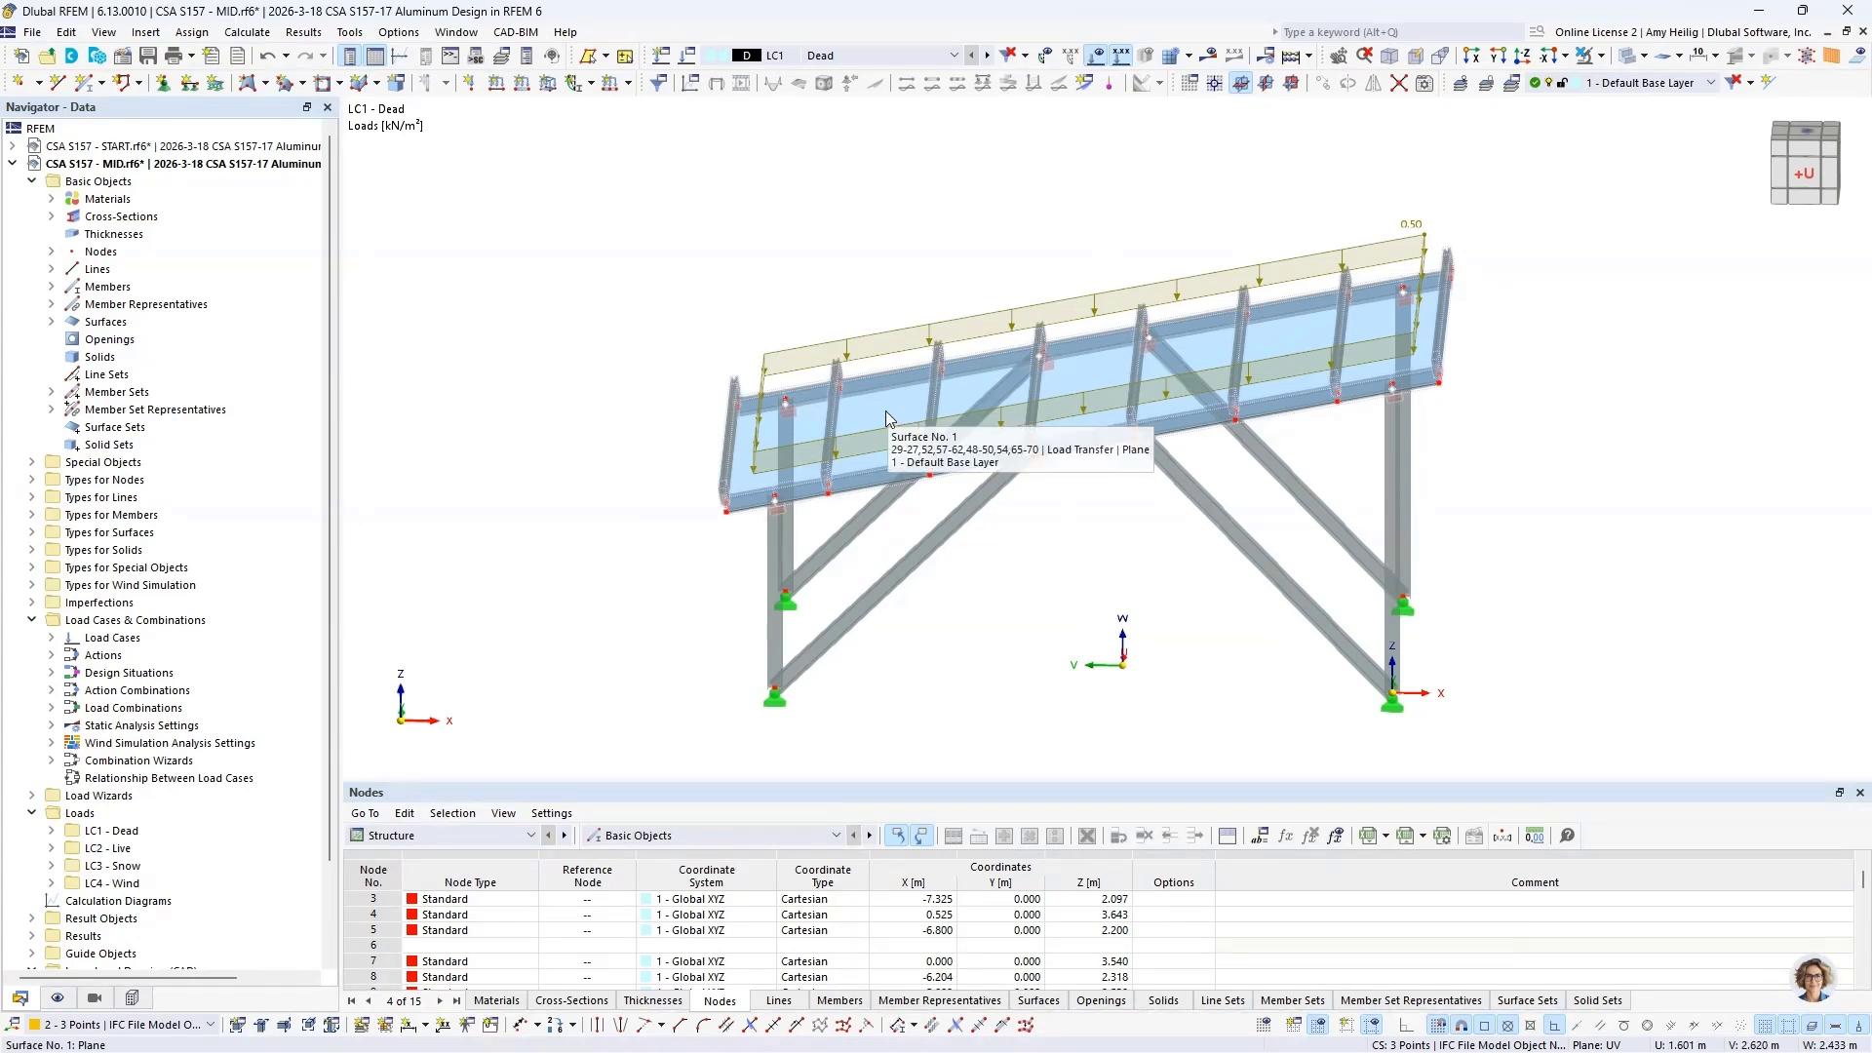
Step: Display the loads from the load transfer surface to examine how the dead load is distributed to the members
{"action": "left_click", "coordinate": [58, 1000]}
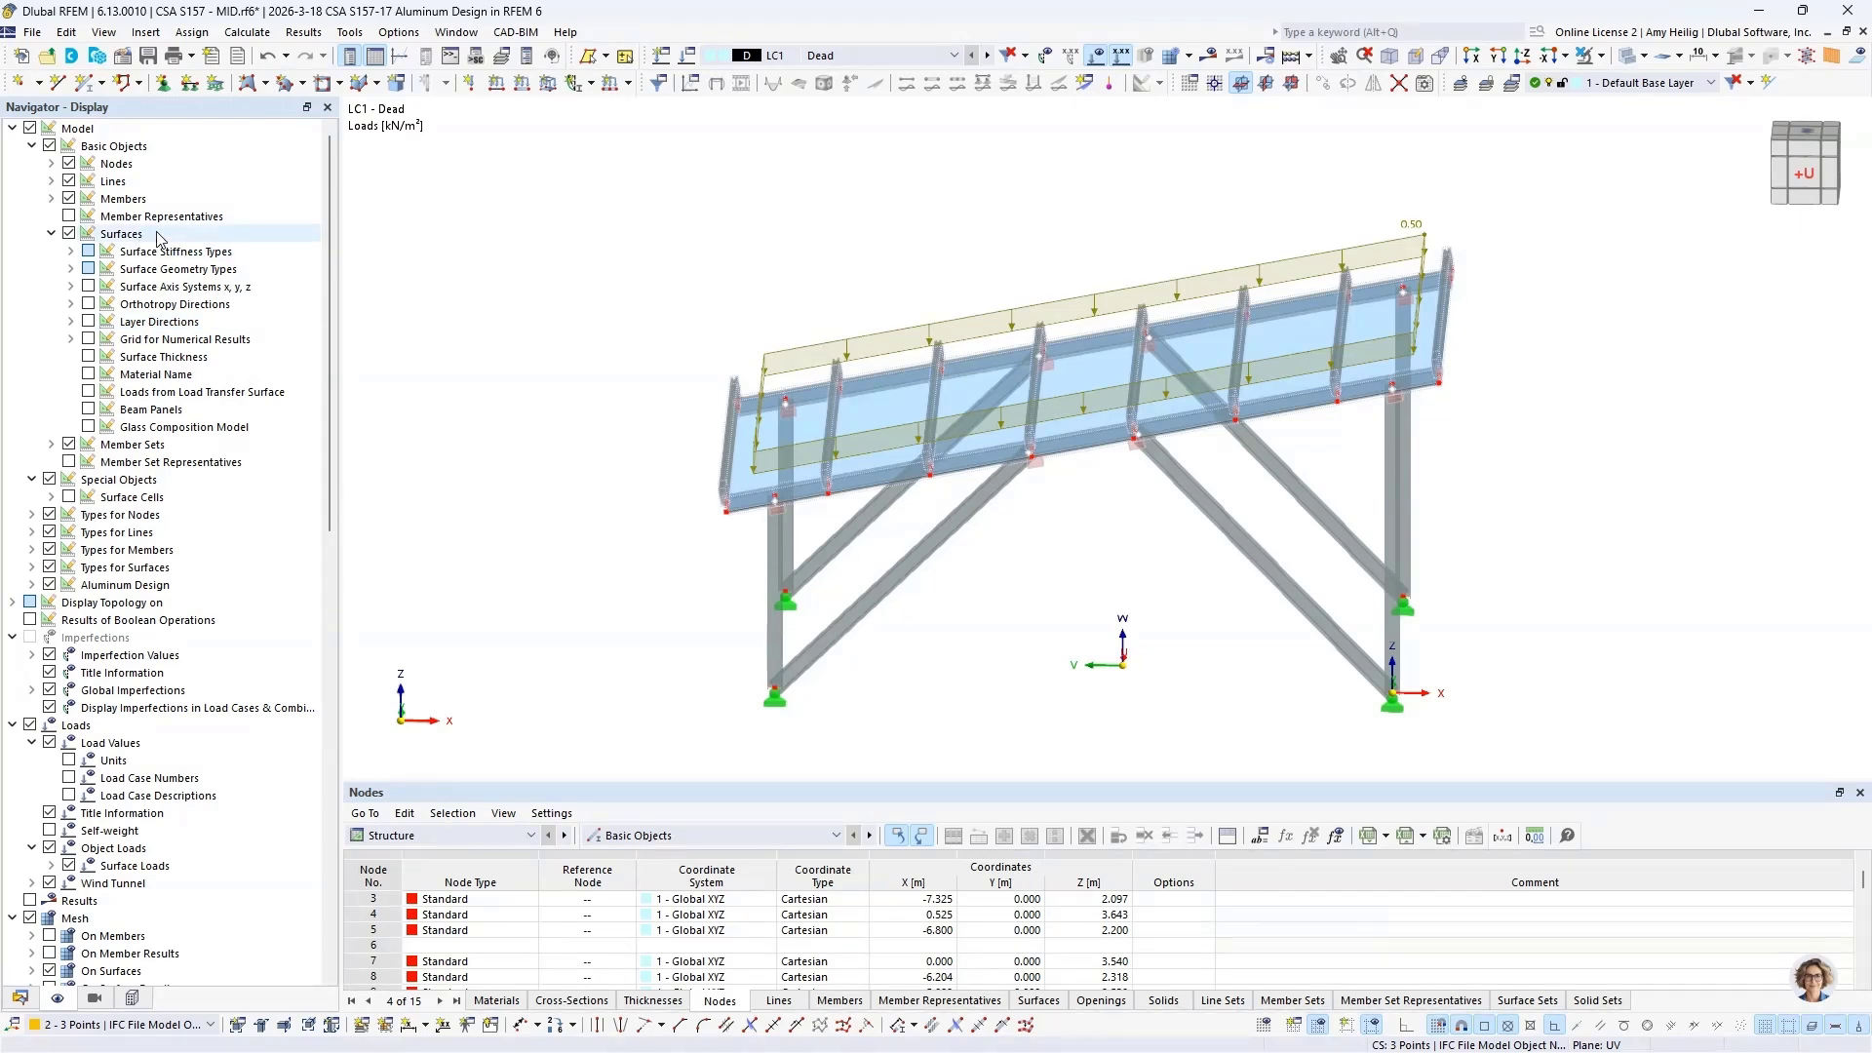
{"action": "left_click", "coordinate": [89, 394]}
{"action": "left_click", "coordinate": [89, 392]}
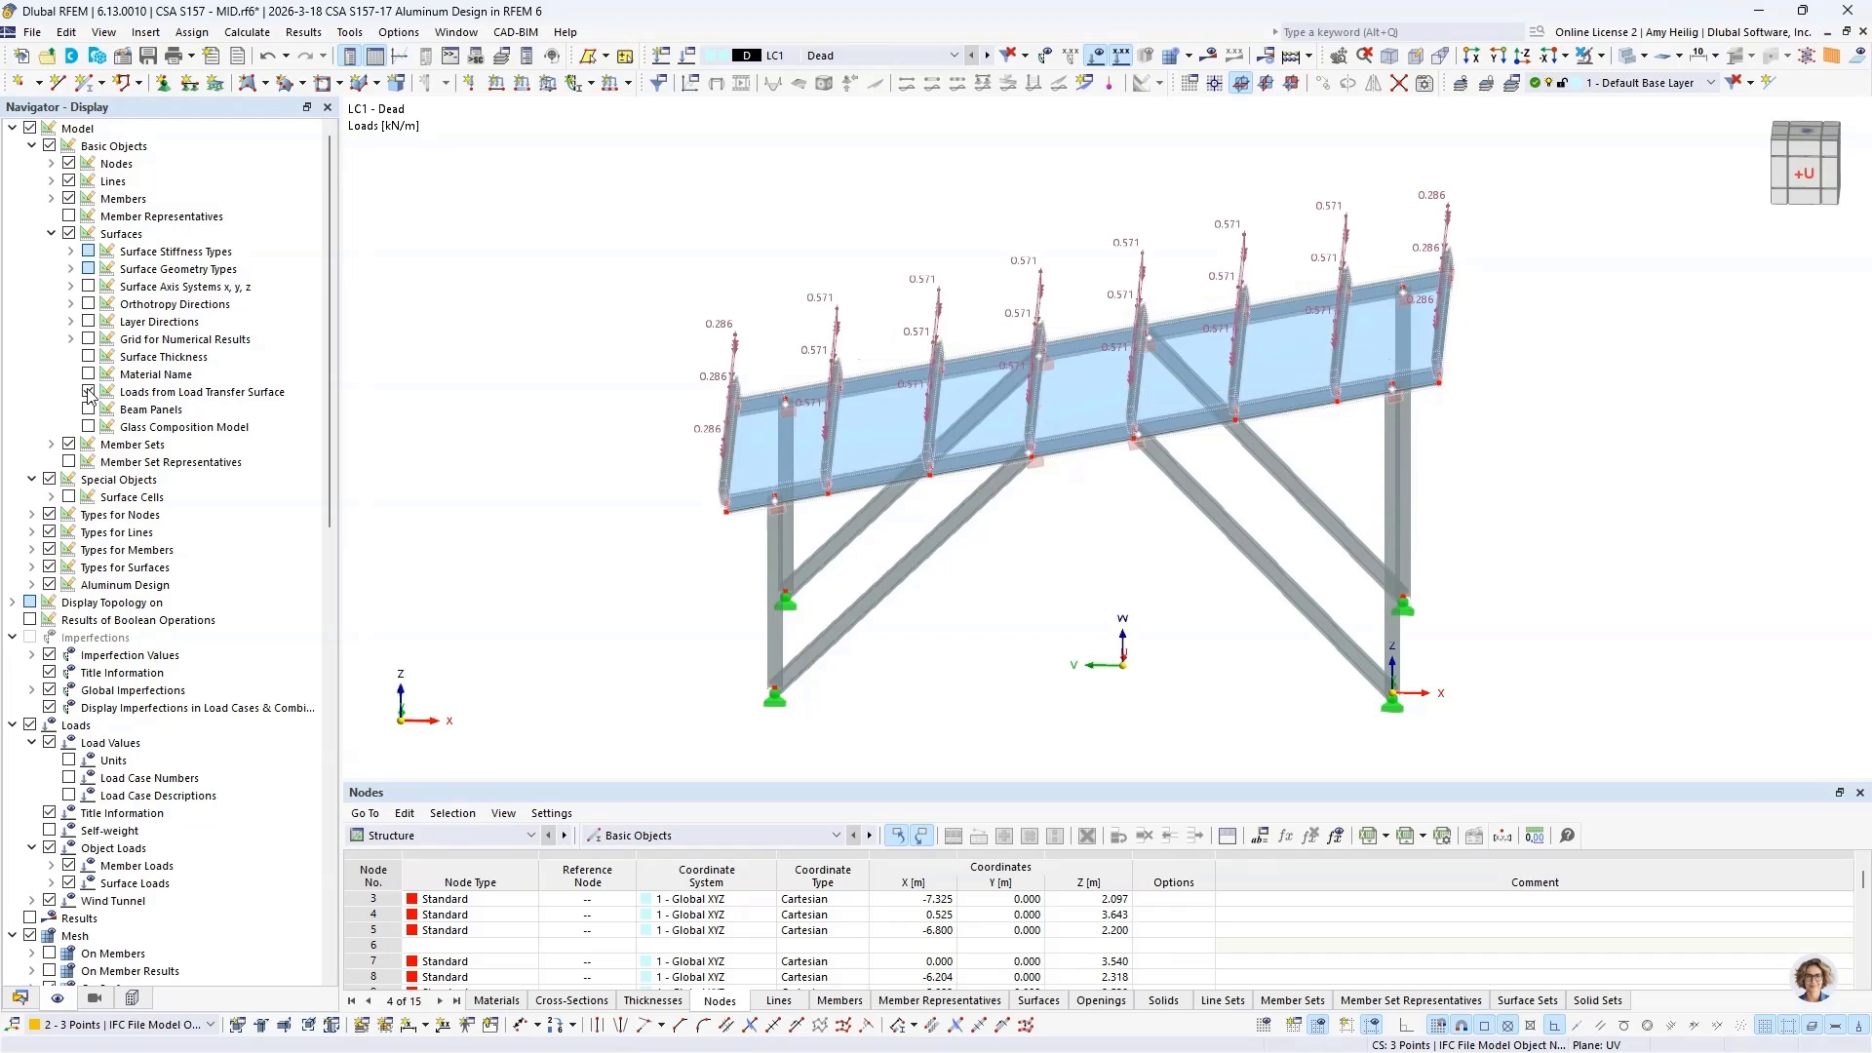
{"action": "middle_click_drag", "start_coordinate": [1007, 560], "coordinate": [945, 610]}
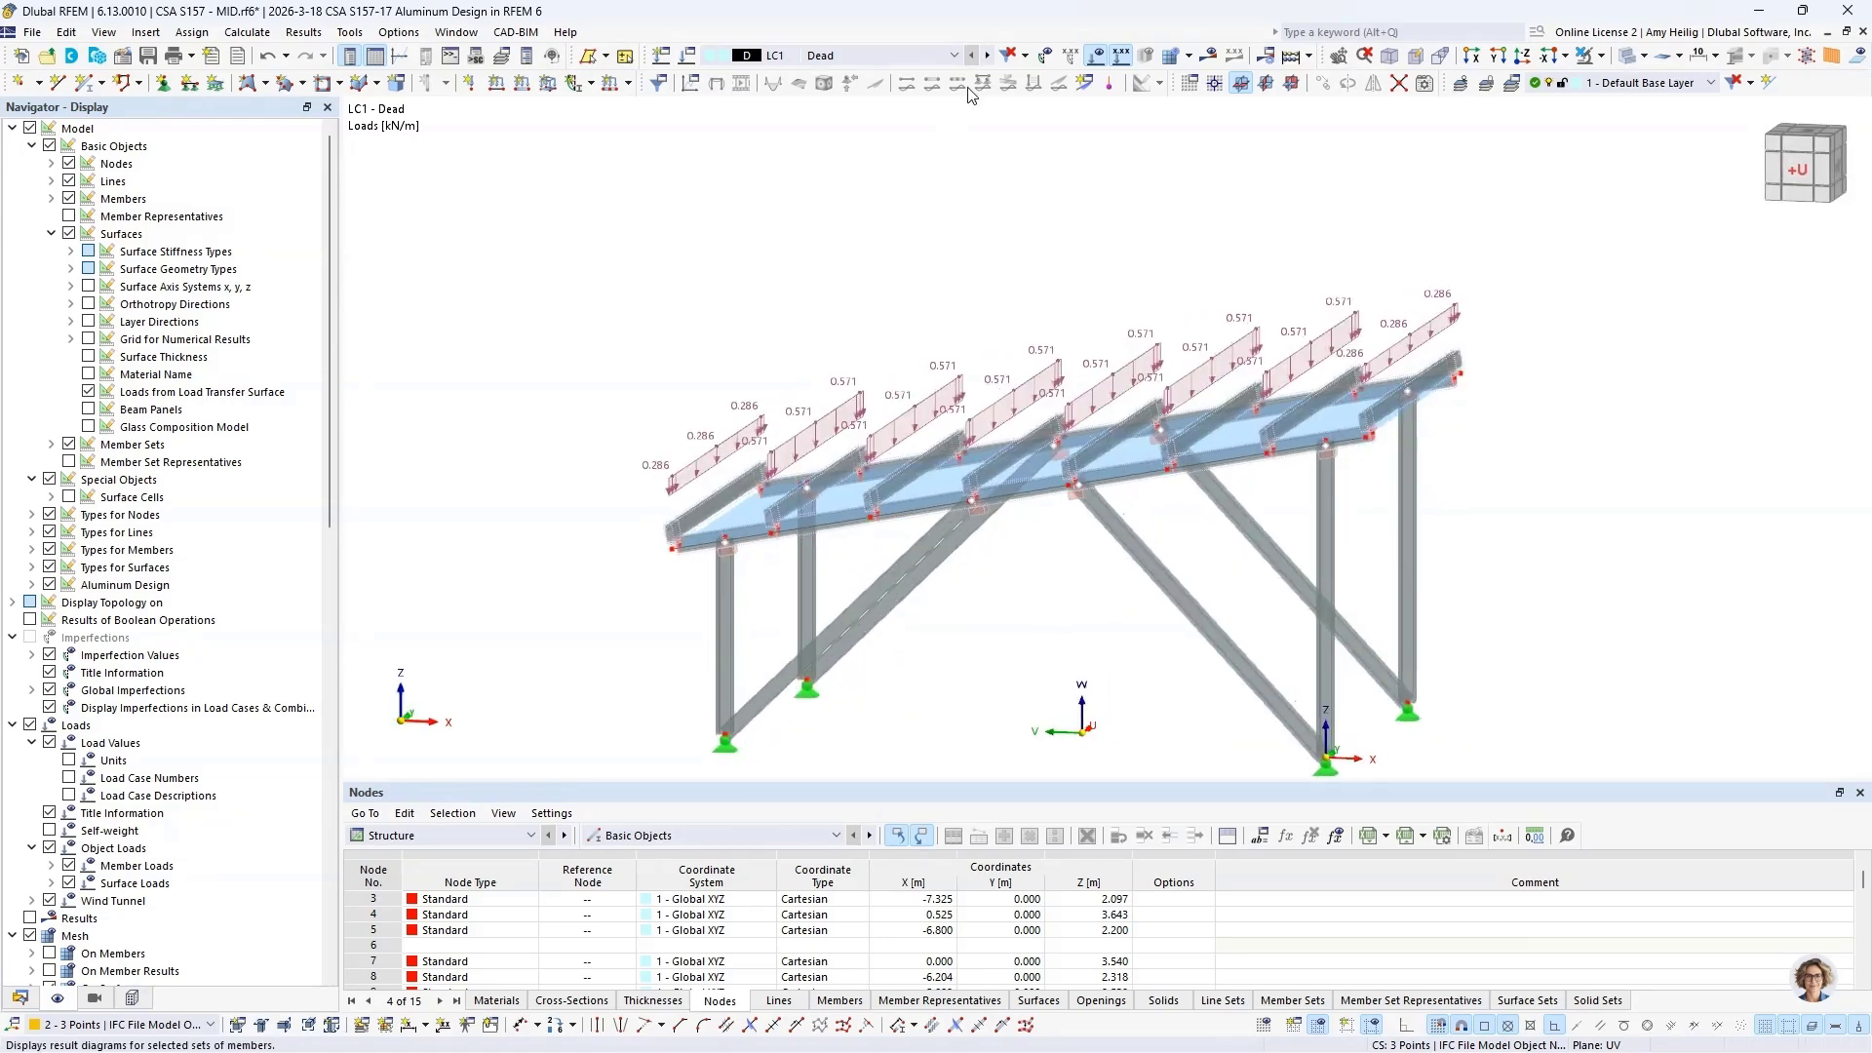
Step: View the distributed loads of LC2 - Live and LC3 - Snow, and hide the loads from the load transfer surface again
{"action": "left_click", "coordinate": [988, 56]}
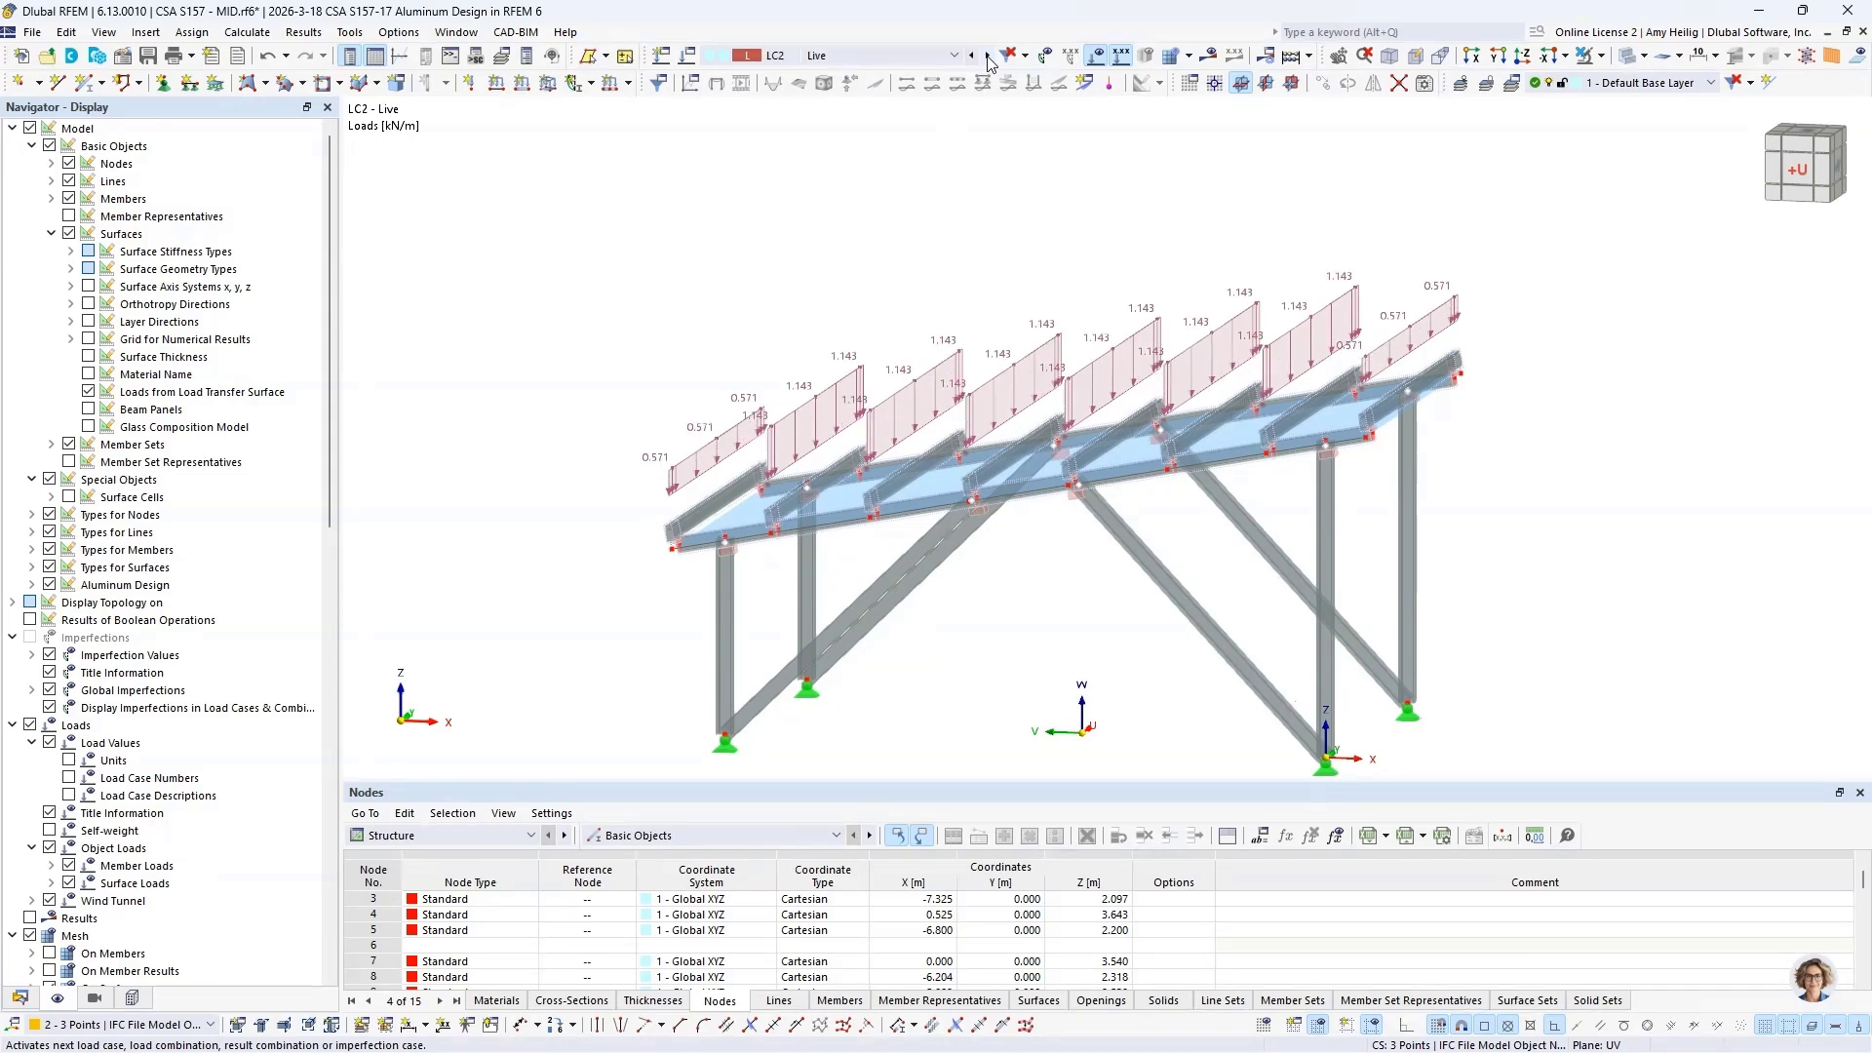
{"action": "left_click", "coordinate": [988, 56]}
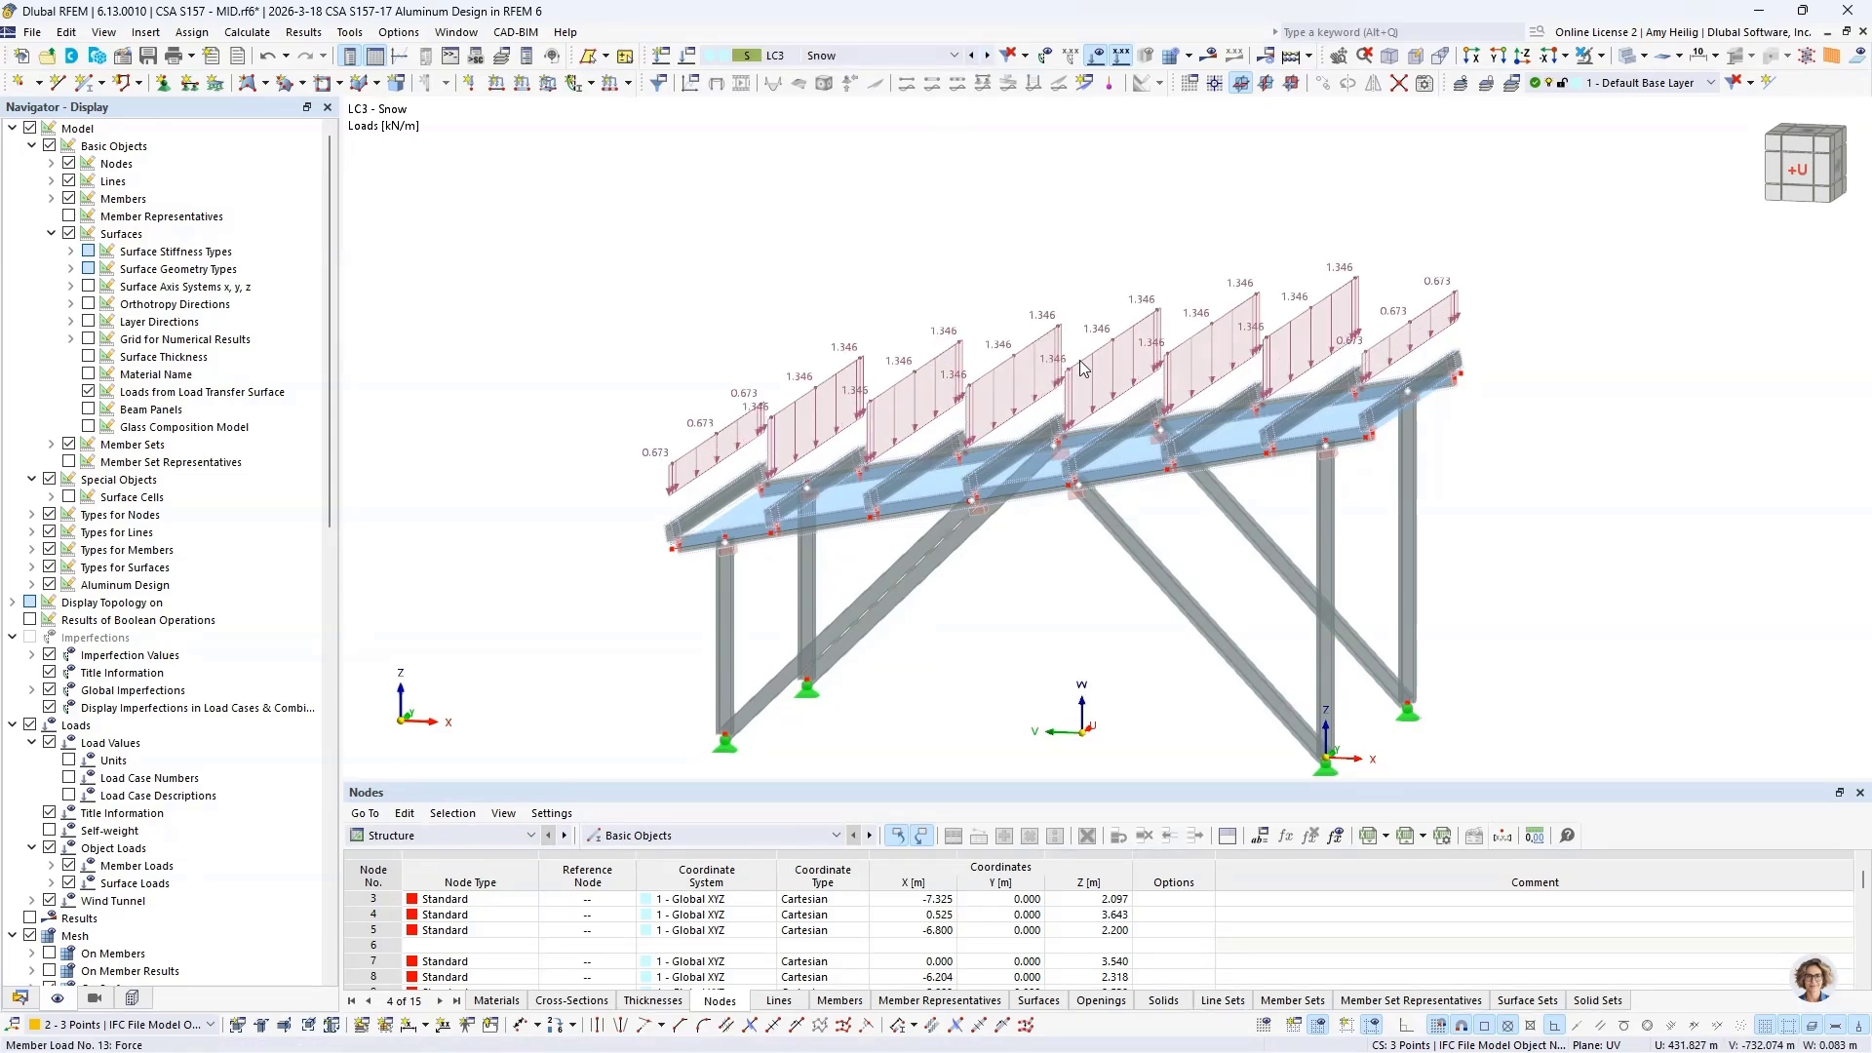
{"action": "left_click", "coordinate": [87, 391]}
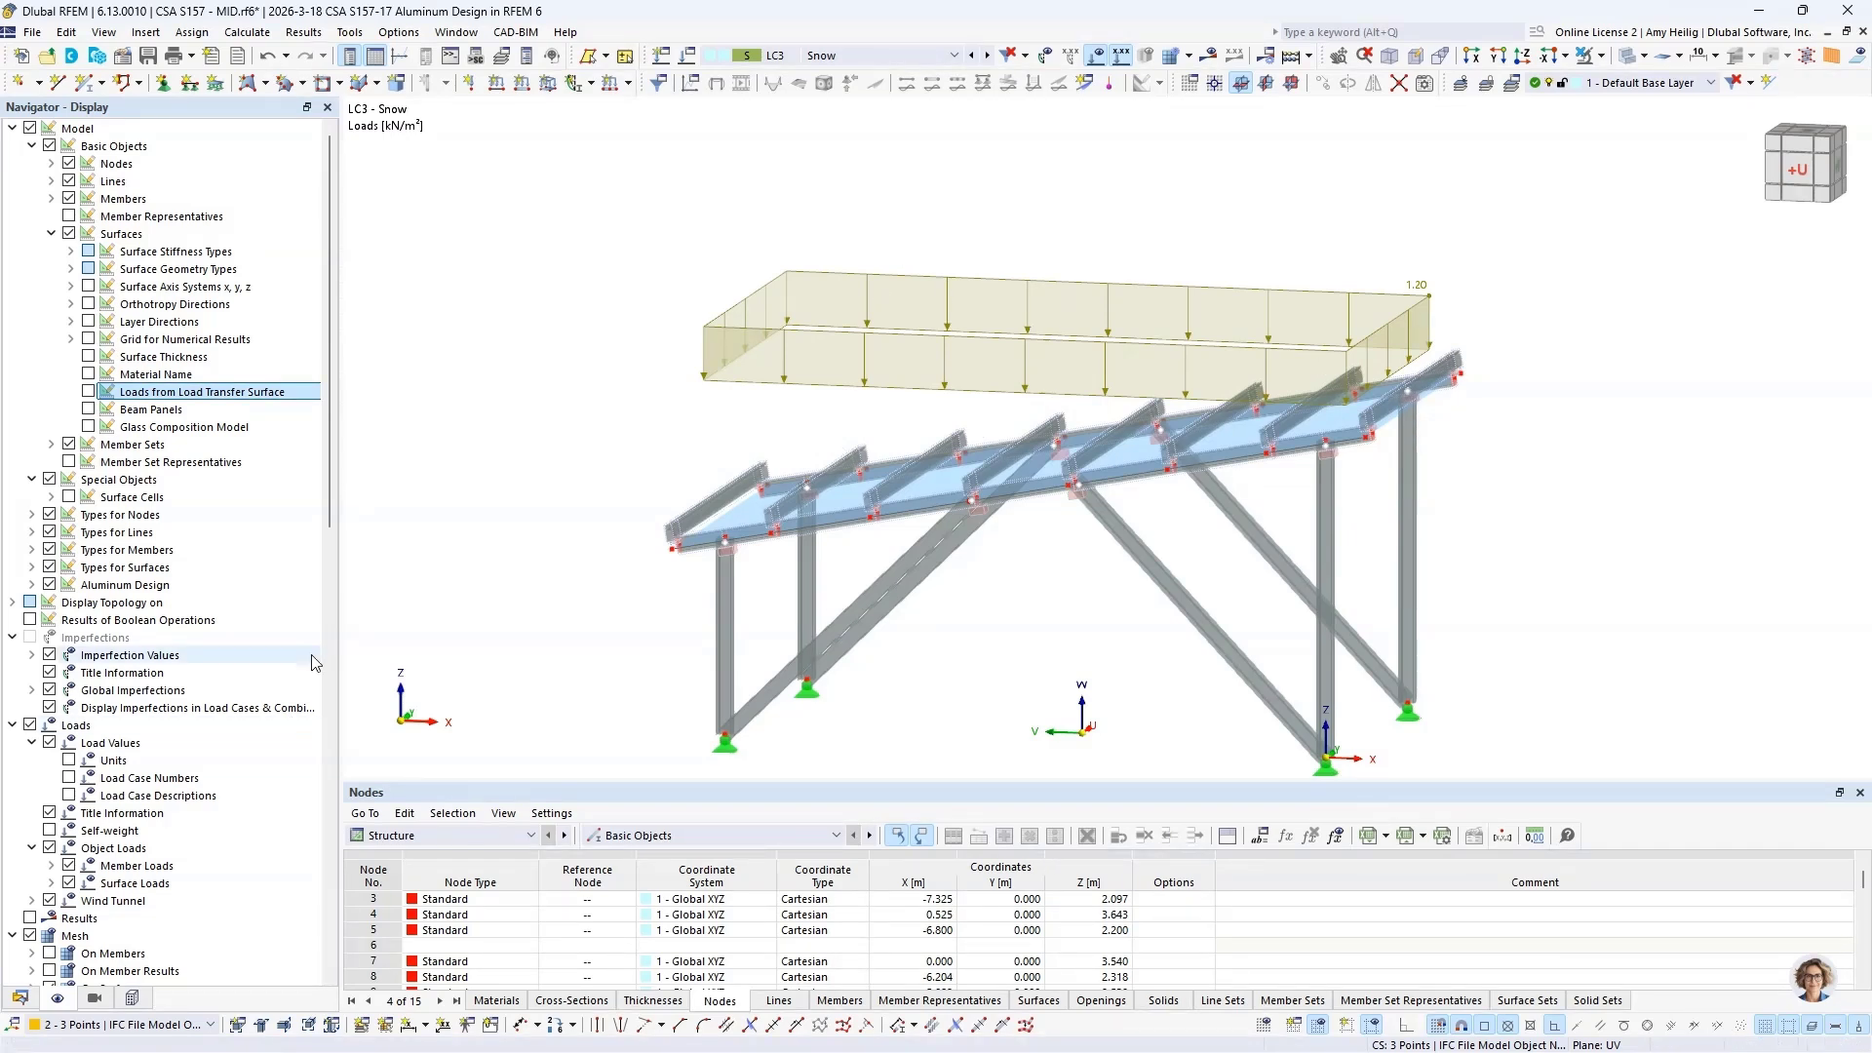
Step: List the available load wizards in the model data, and activate LC4 - Wind to examine its wind tunnel and wind profile
{"action": "left_click", "coordinate": [19, 1000]}
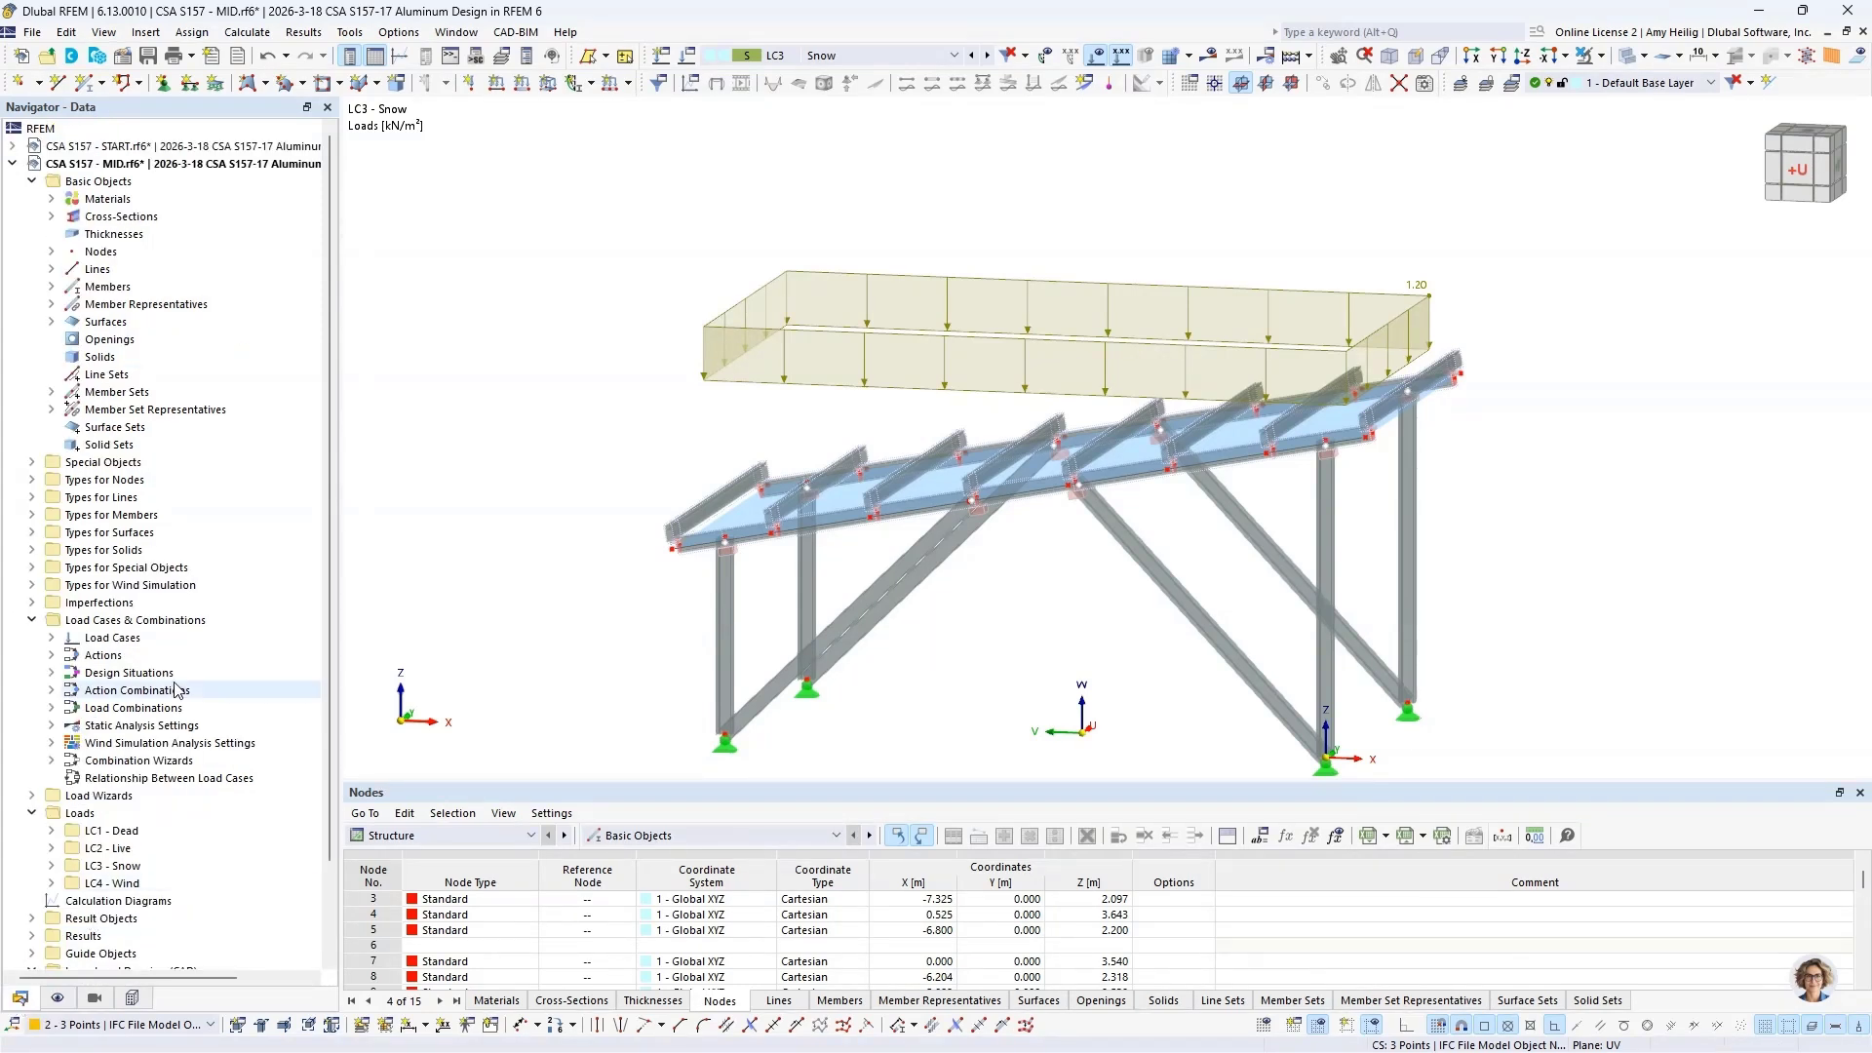
{"action": "left_click", "coordinate": [31, 620]}
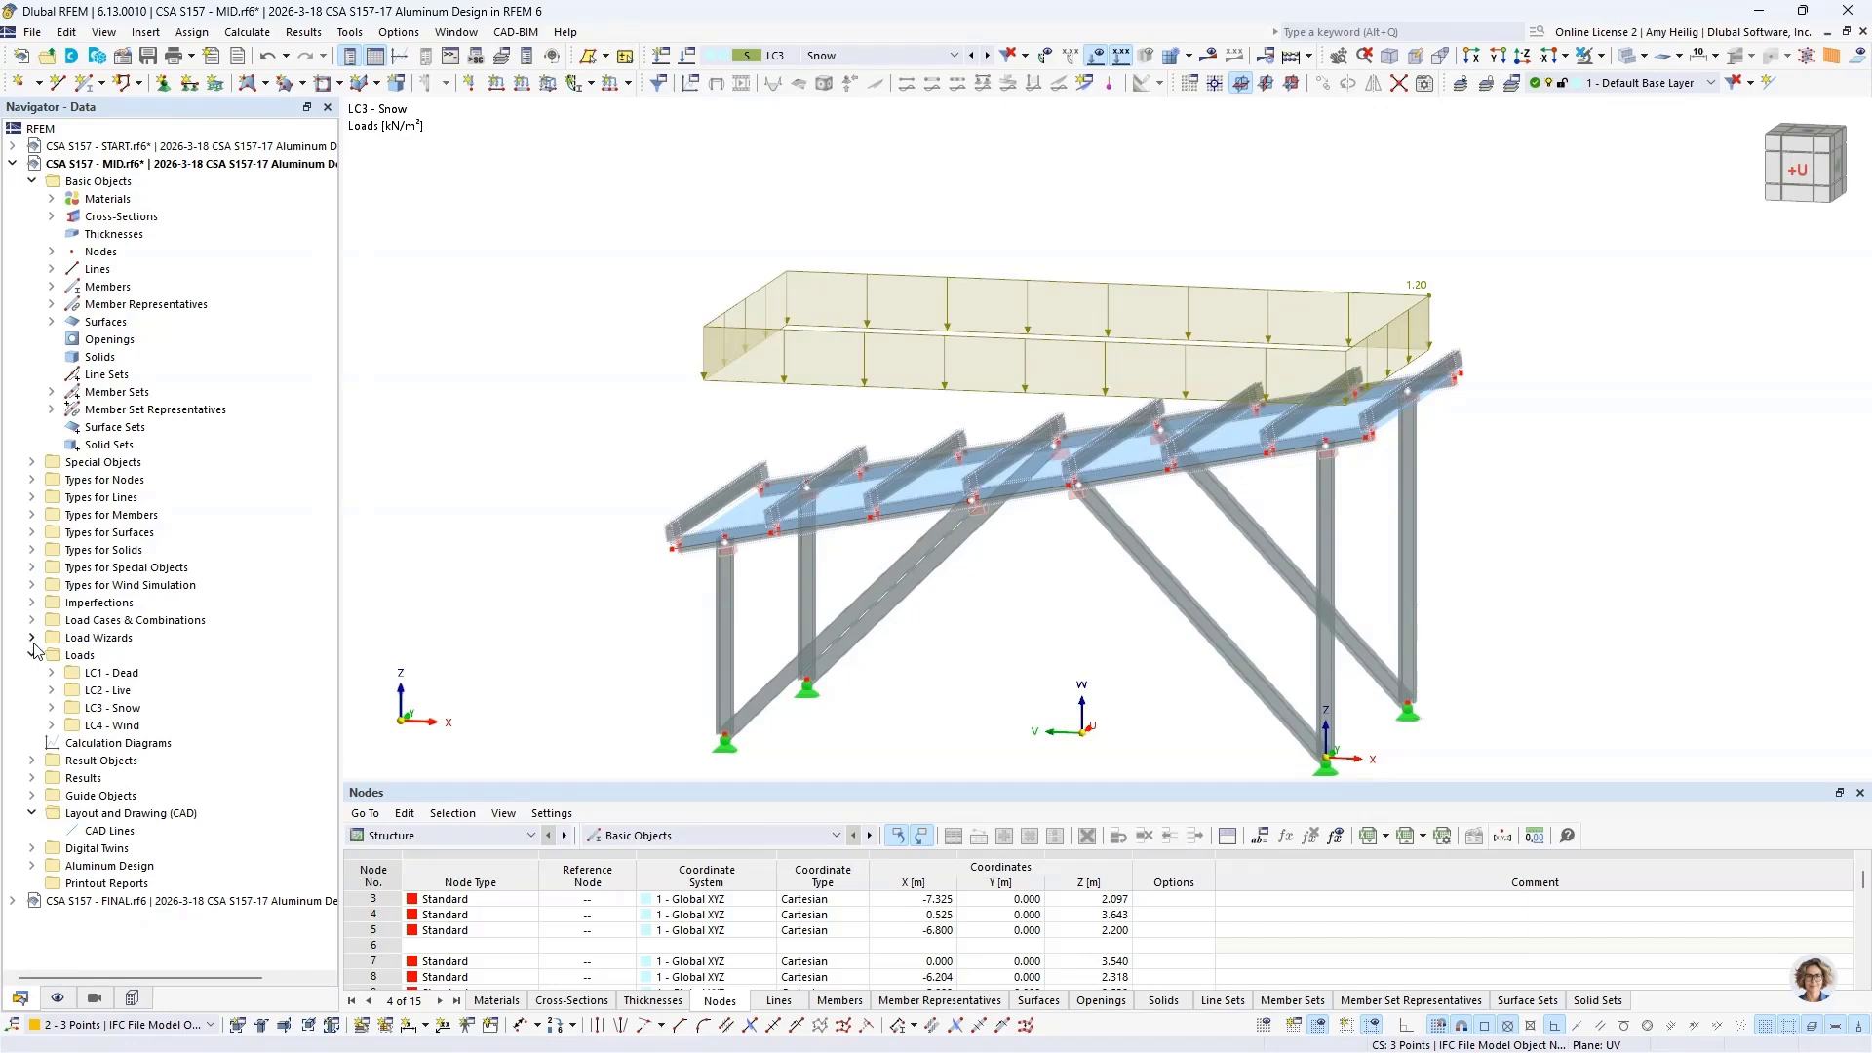
{"action": "left_click", "coordinate": [31, 638]}
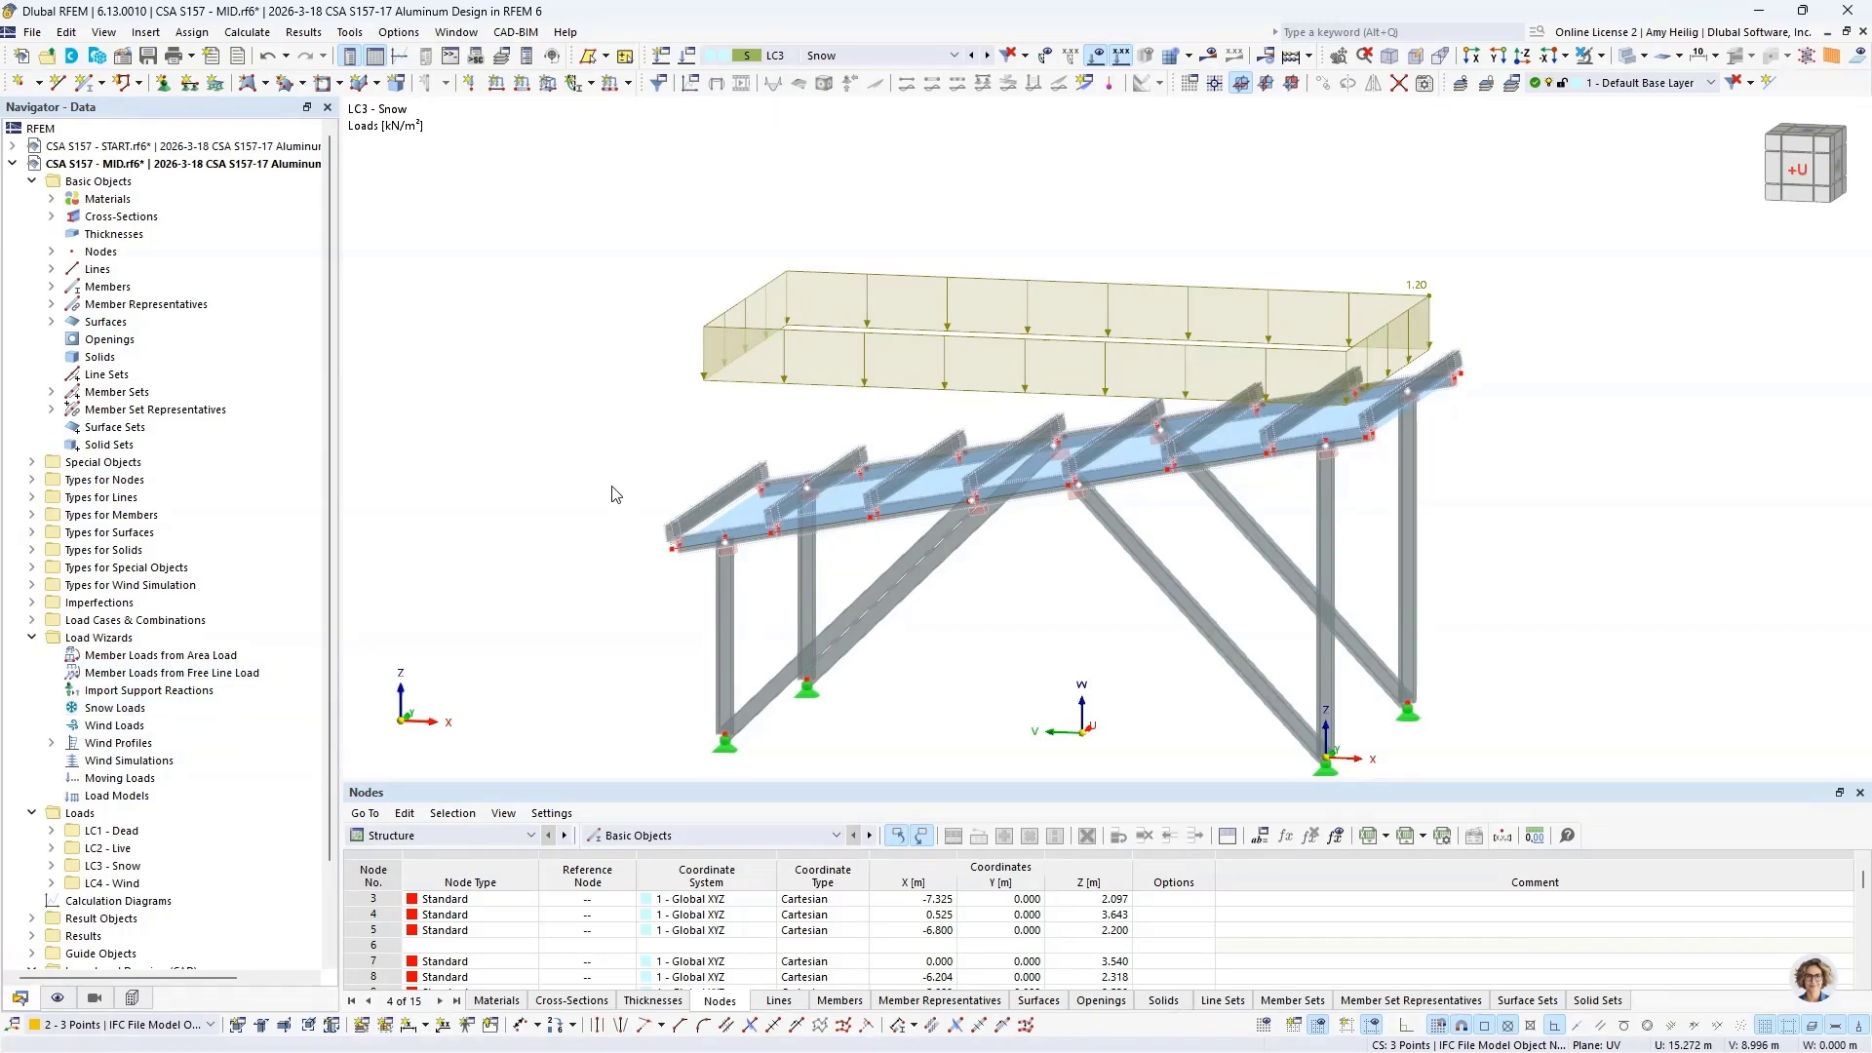
{"action": "left_click", "coordinate": [986, 56]}
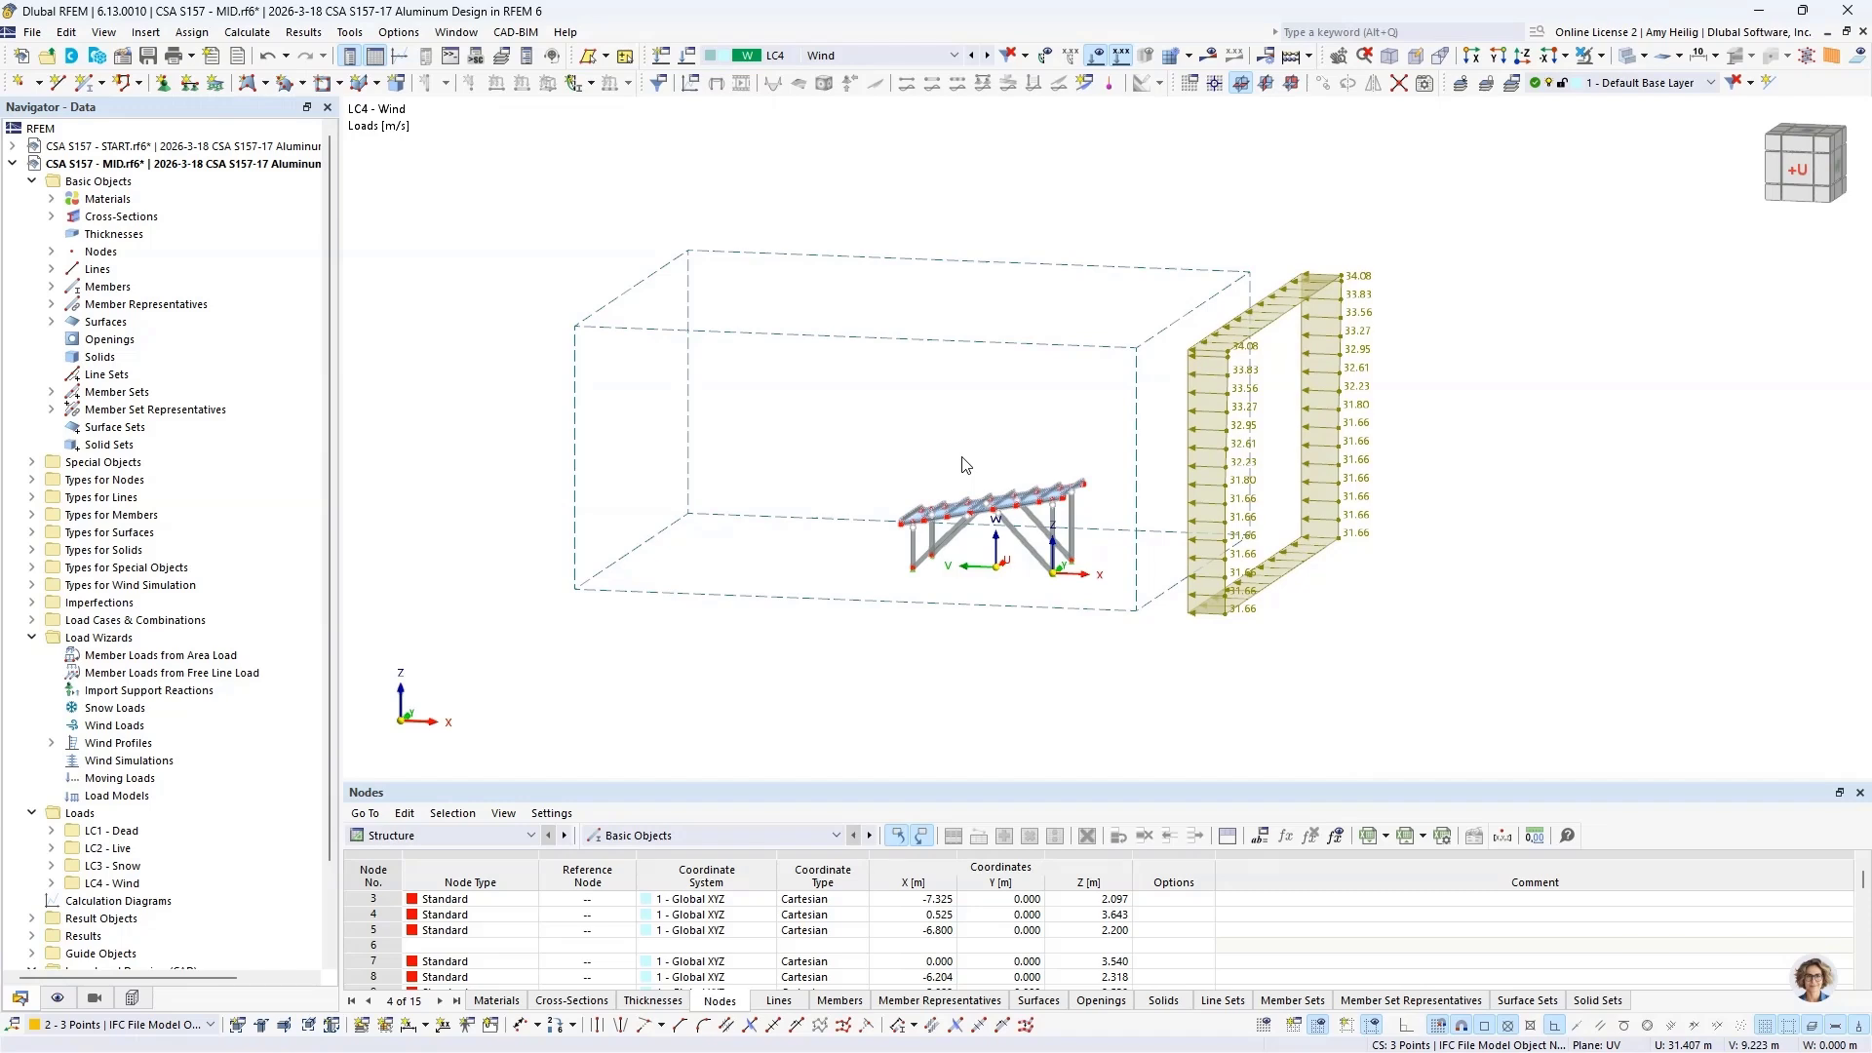
{"action": "middle_click_drag", "start_coordinate": [1363, 514], "coordinate": [799, 502], "text": "ctrl"}
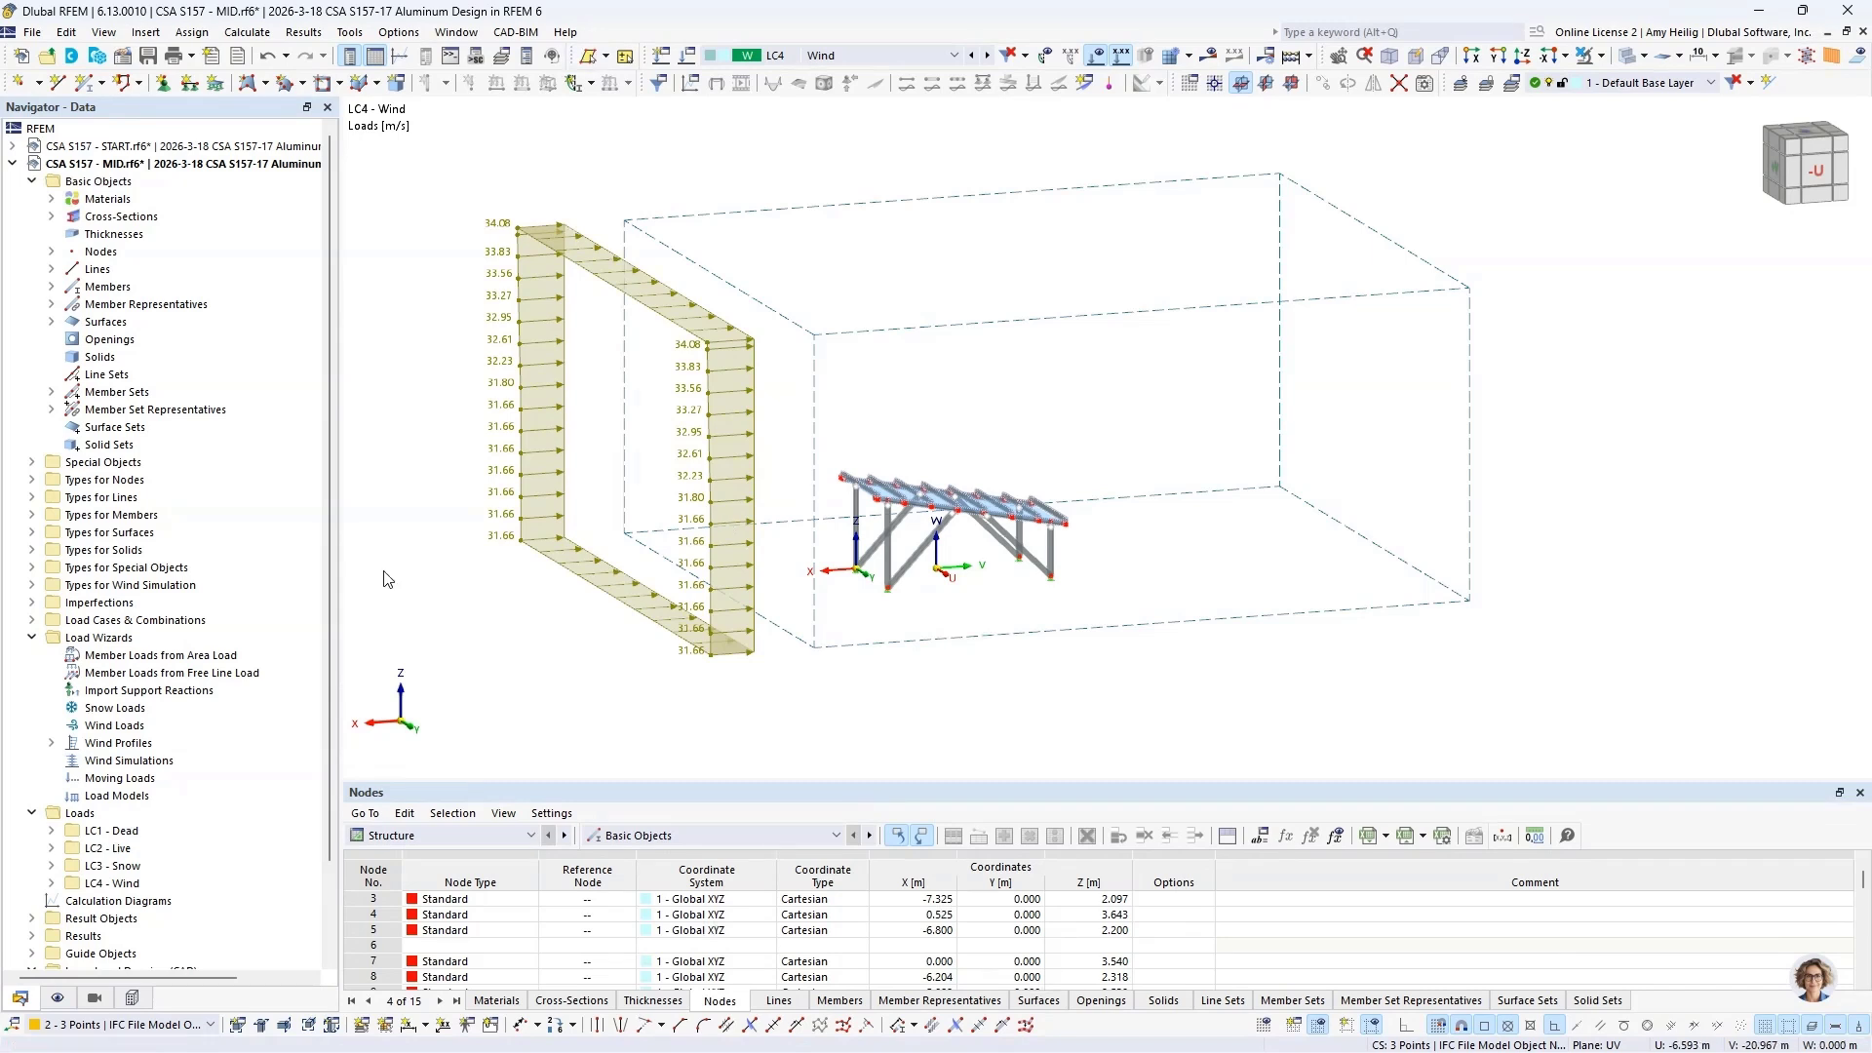
Step: Locate IFC among the import formats and show the IFC objects to examine the car model beneath the roof structure
{"action": "left_click", "coordinate": [32, 33]}
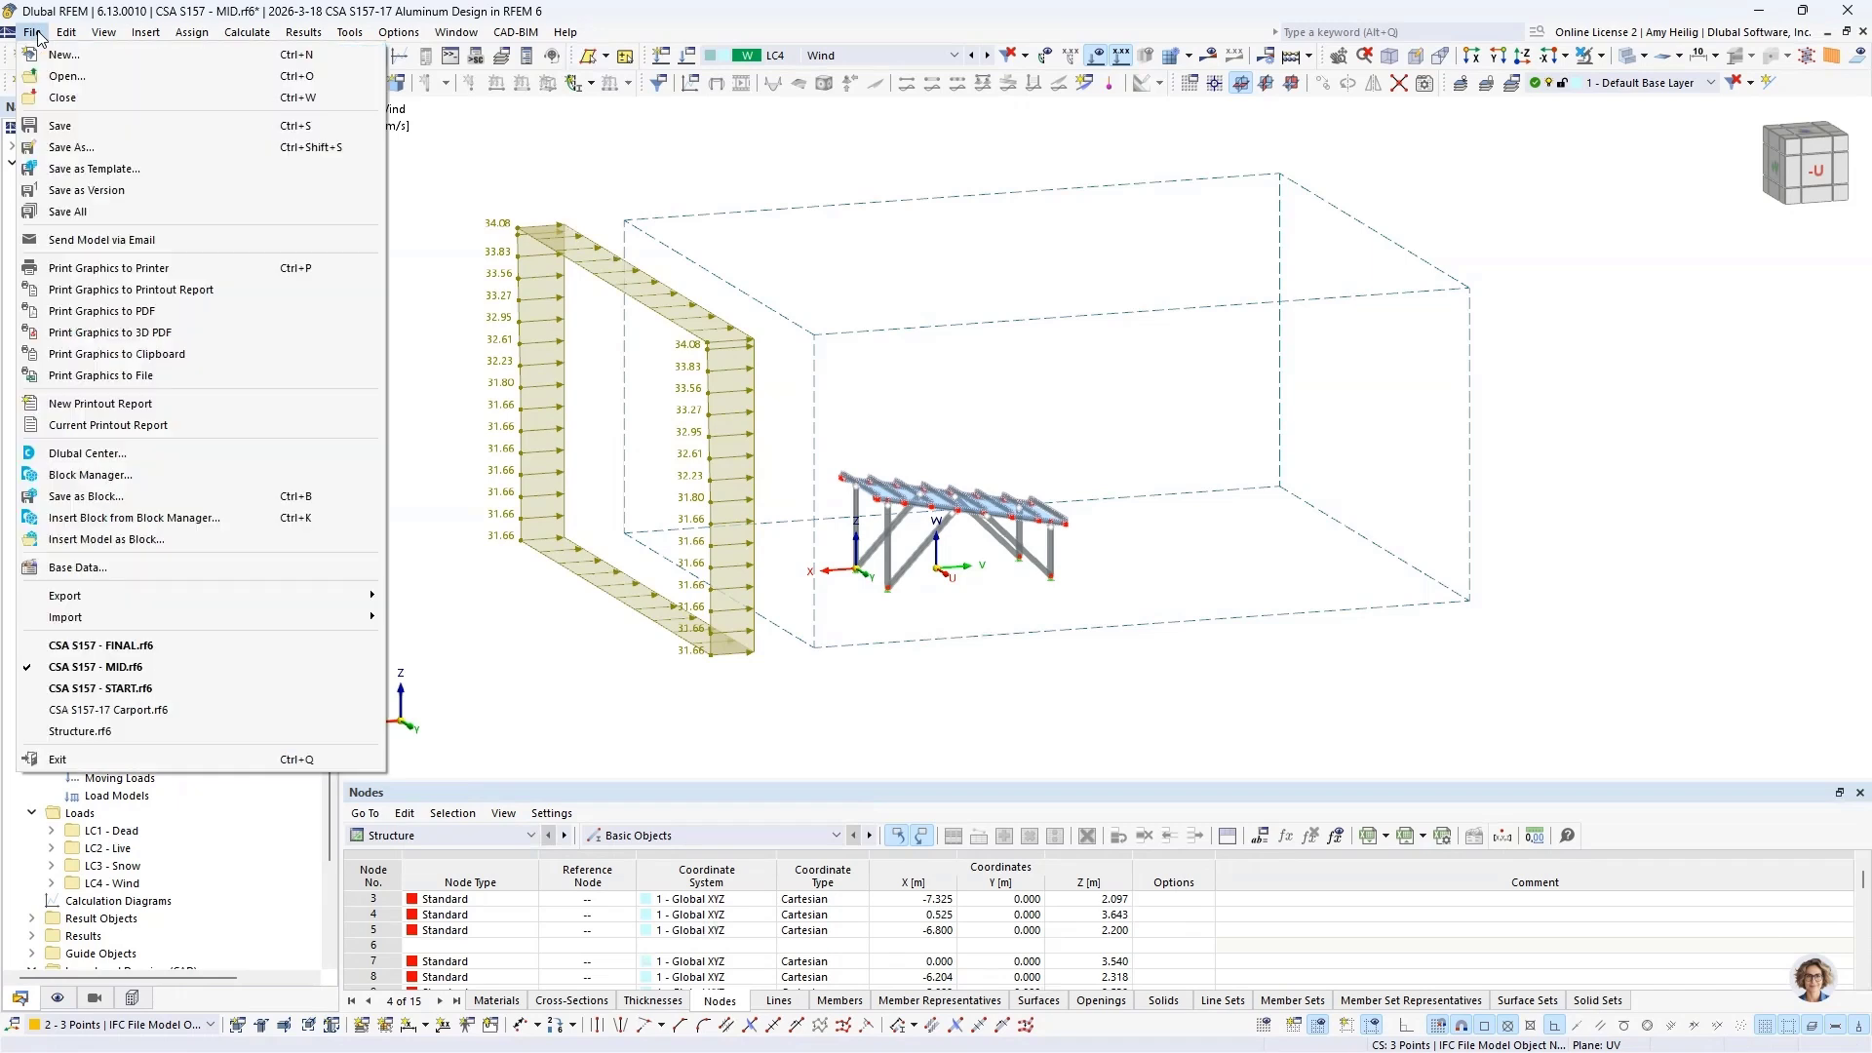
{"action": "mouse_move", "coordinate": [181, 616]}
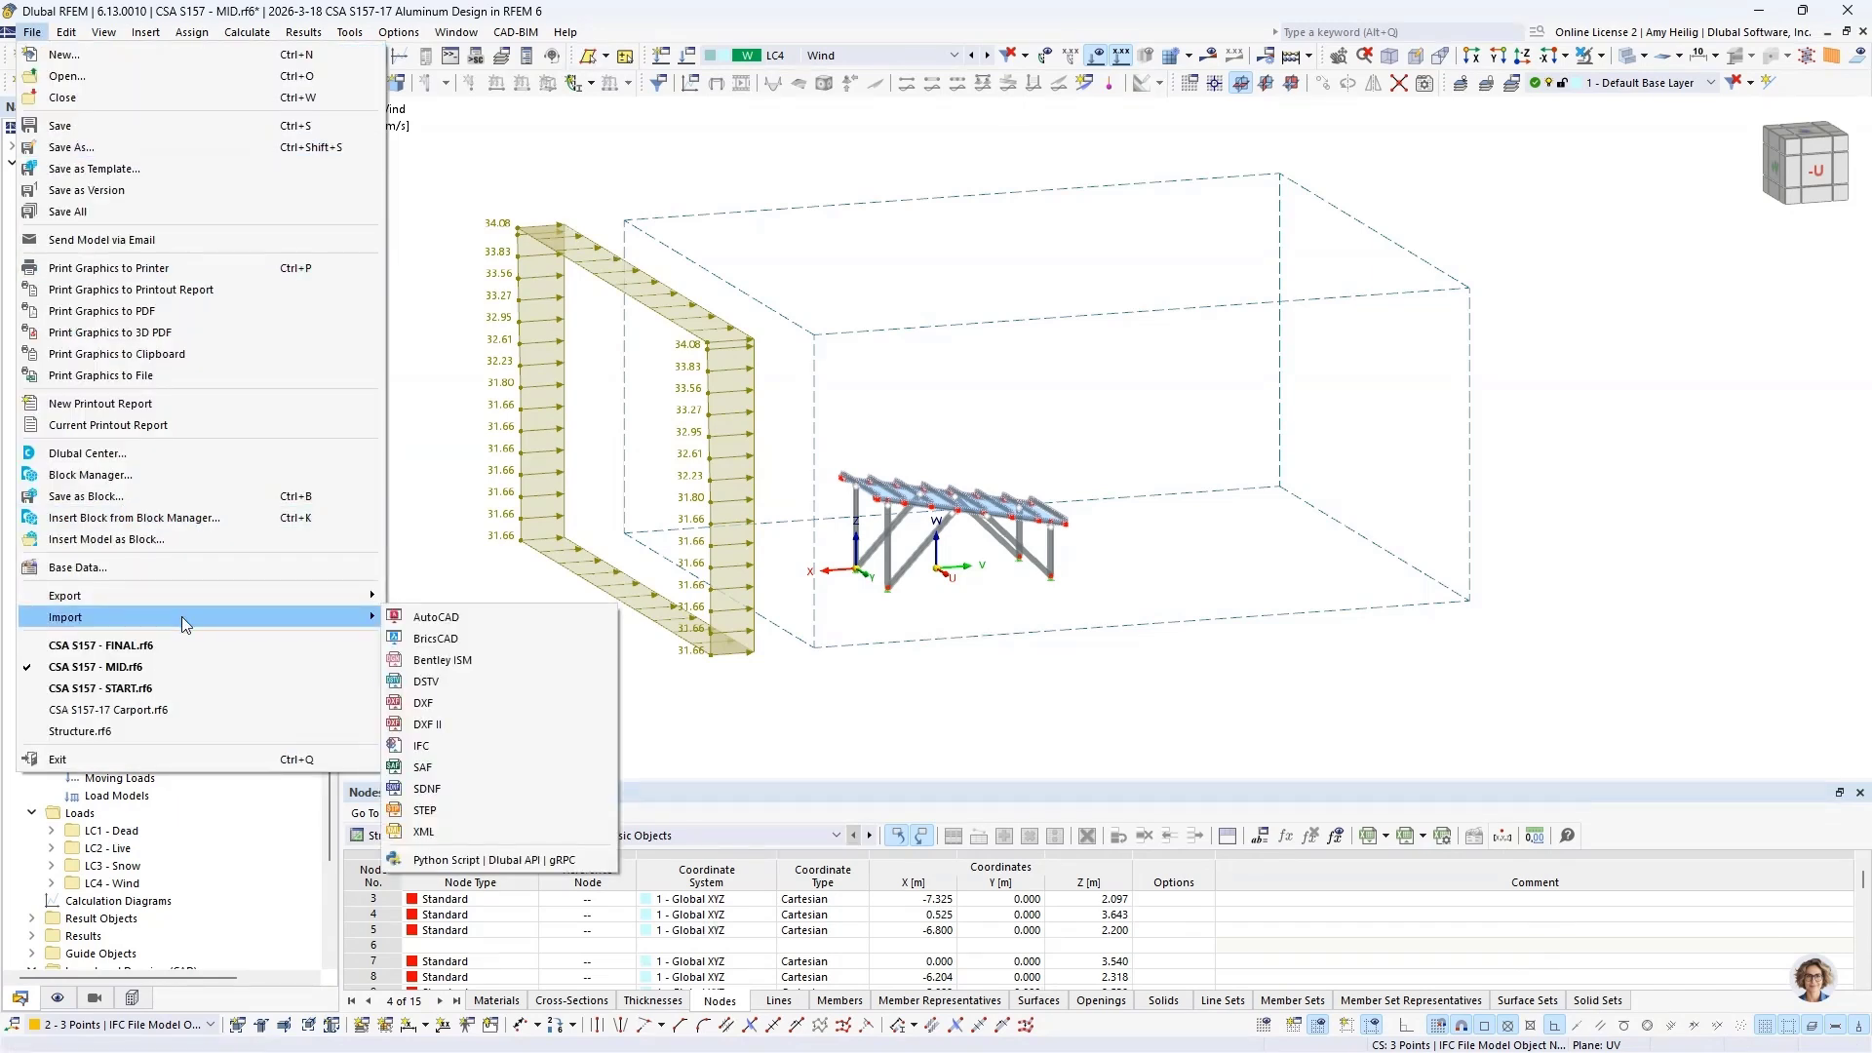
{"action": "left_click", "coordinate": [431, 746]}
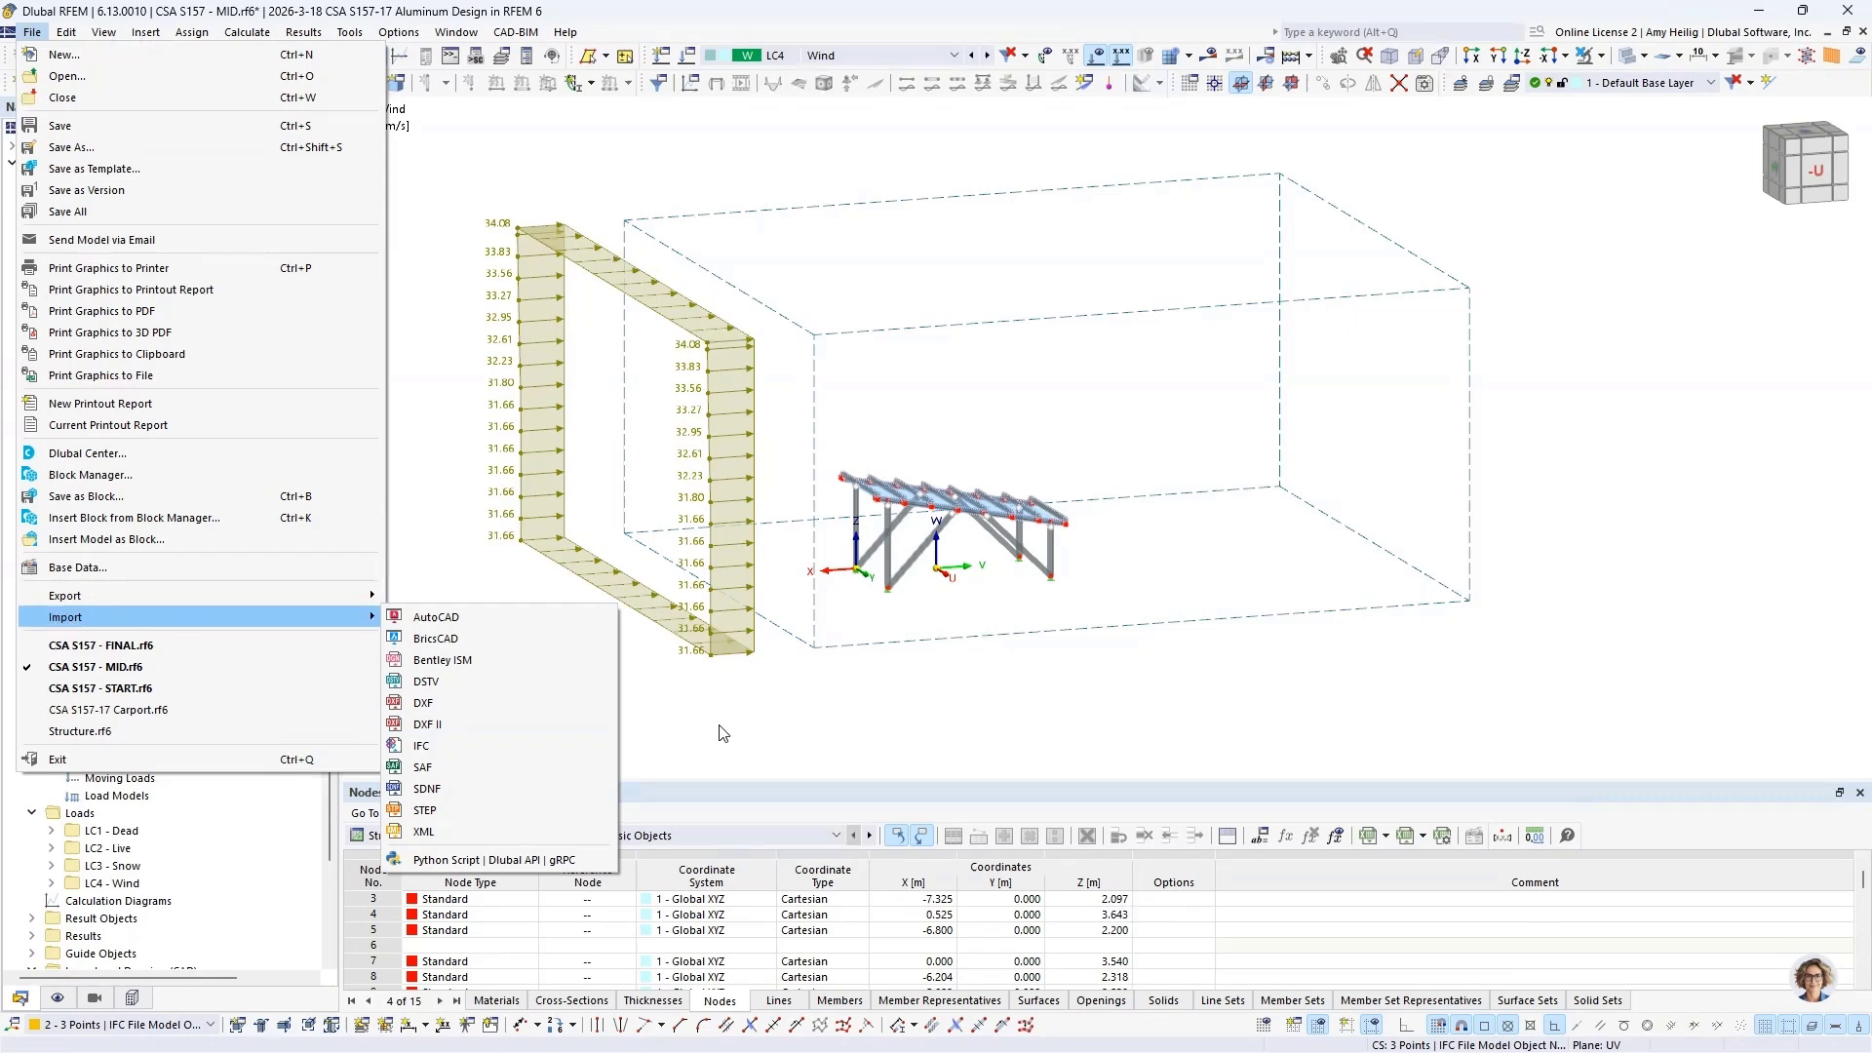
{"action": "left_click", "coordinate": [132, 997]}
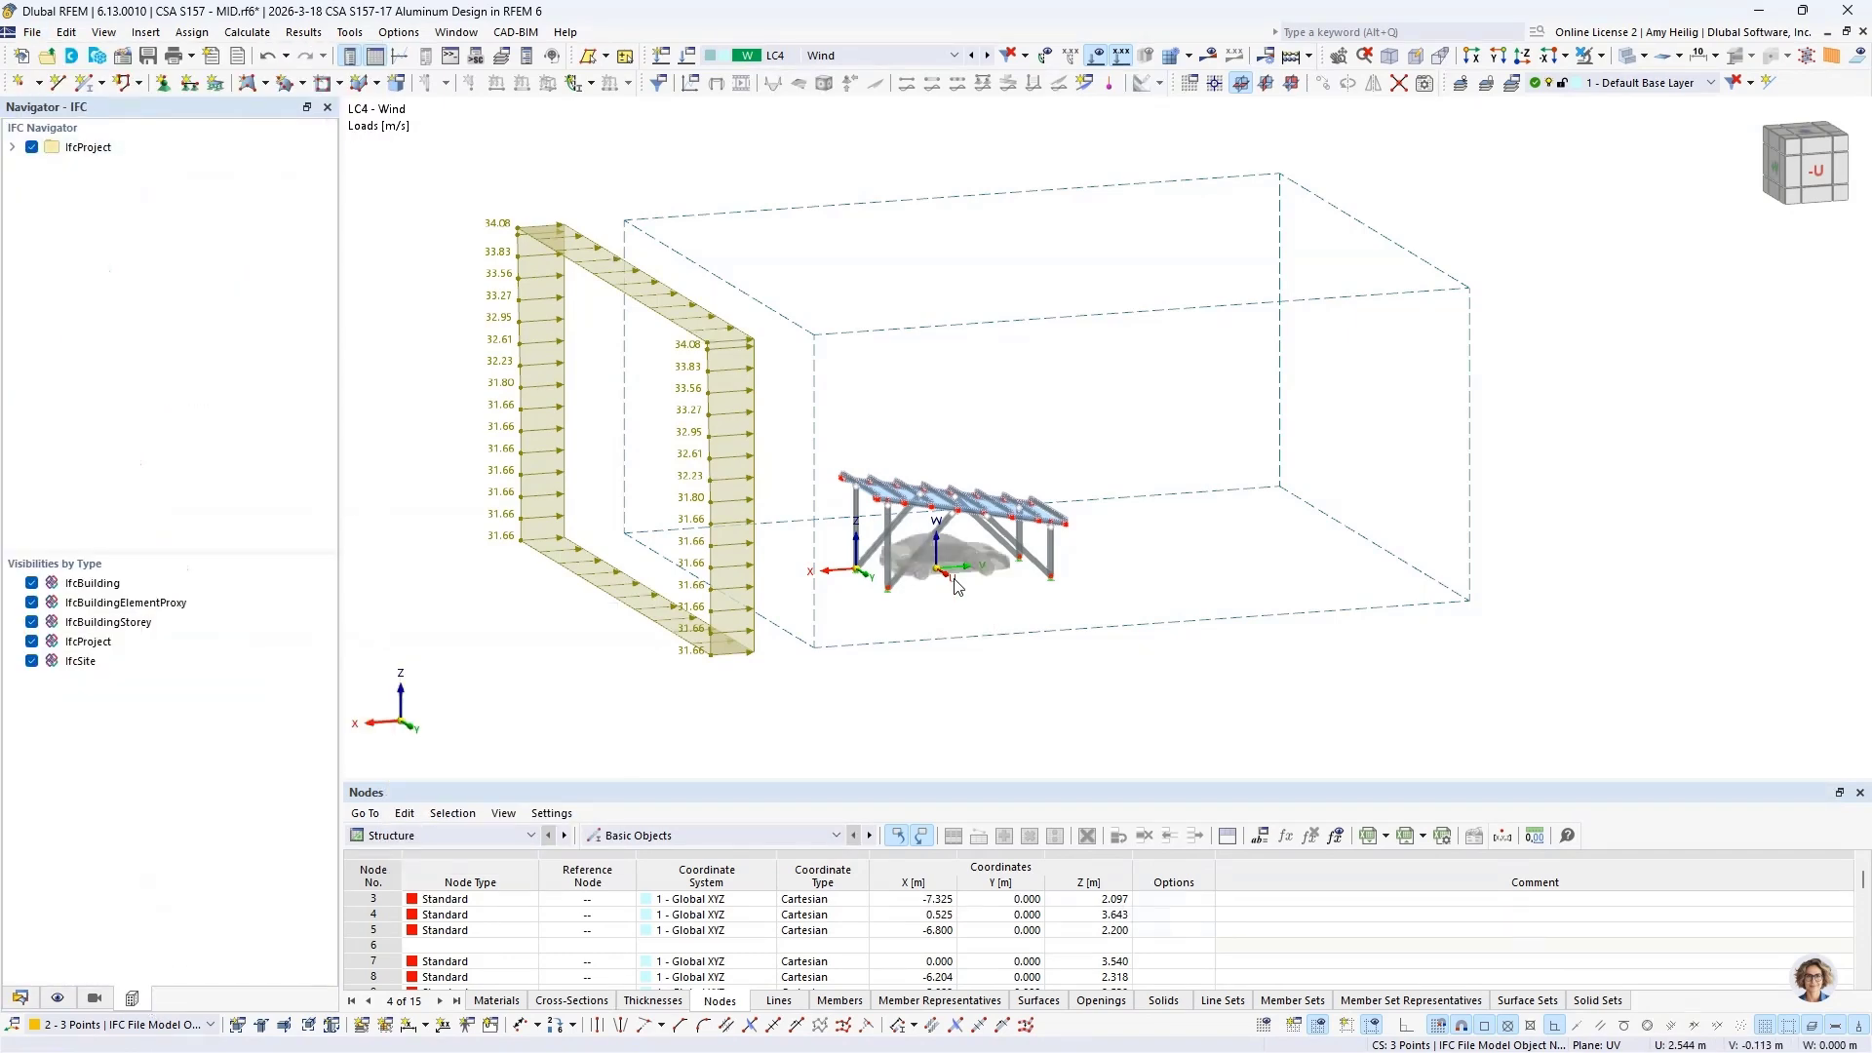
{"action": "scroll", "coordinate": [956, 580], "scroll_direction": "up", "scroll_amount": 5}
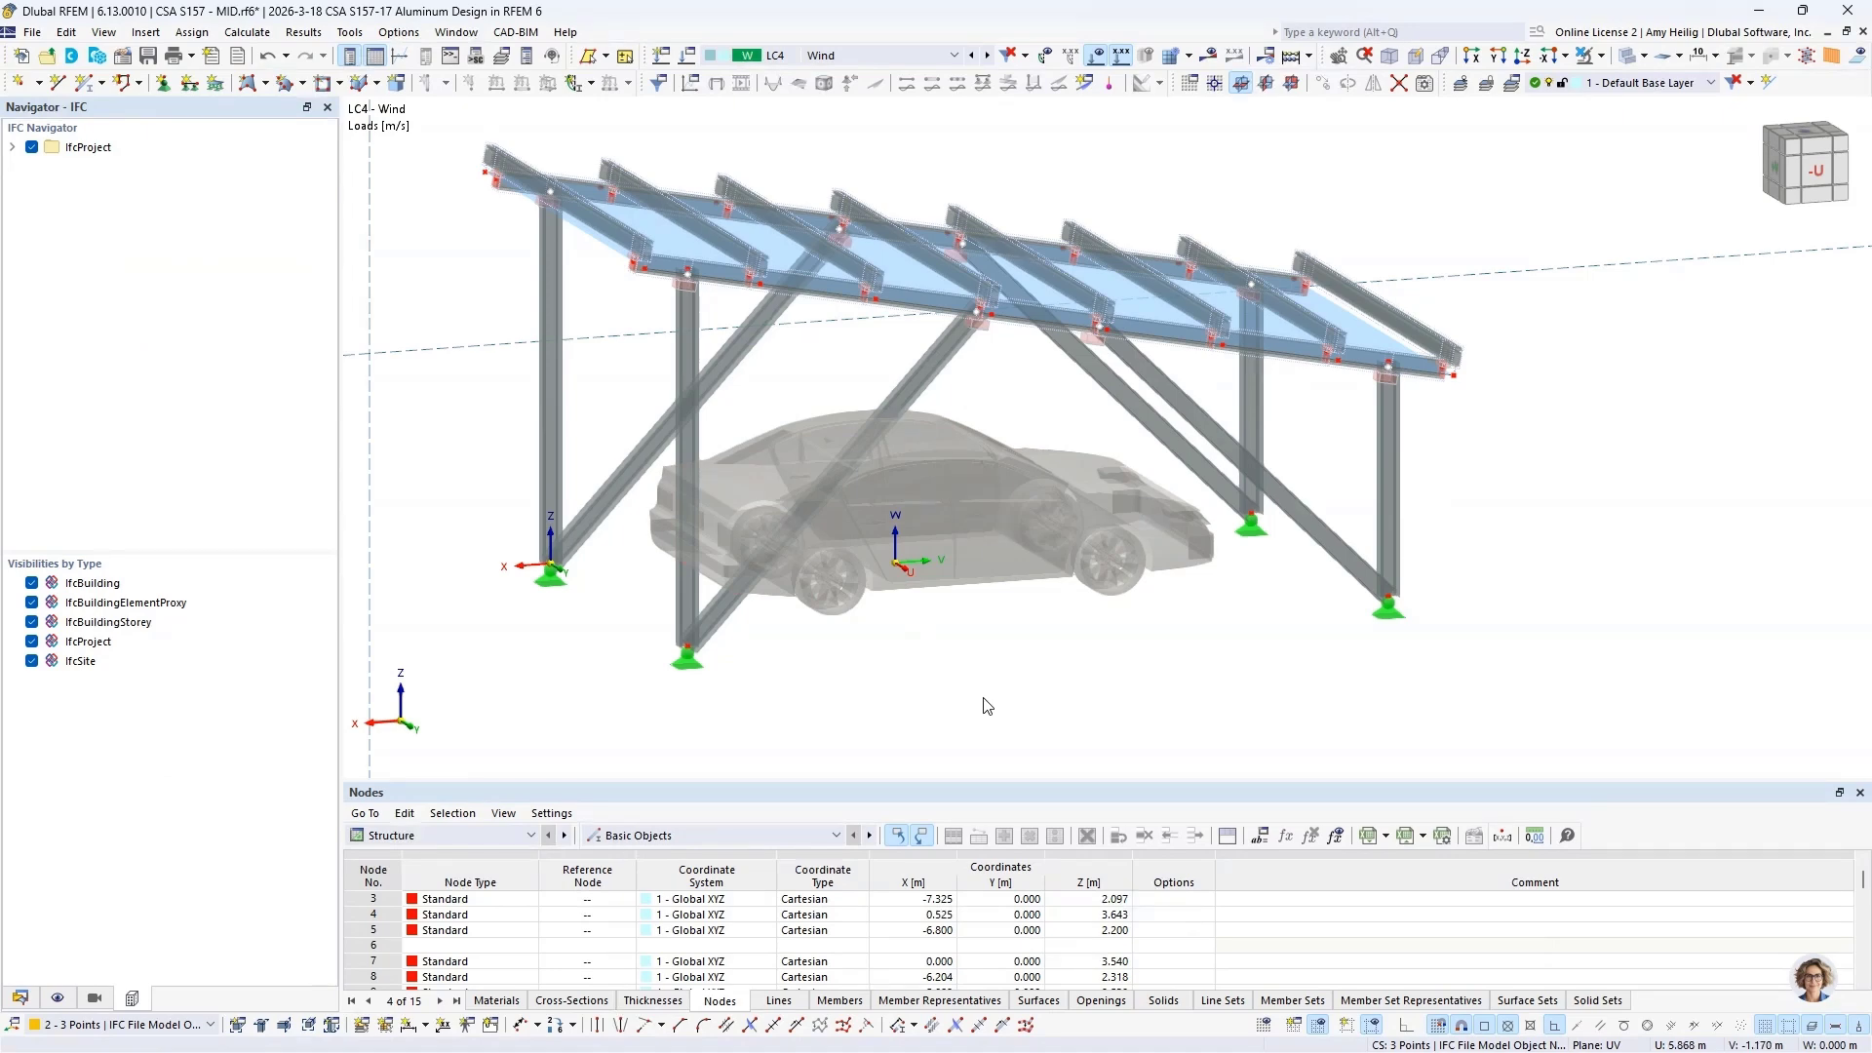
{"action": "scroll", "coordinate": [982, 698], "scroll_direction": "down", "scroll_amount": 5}
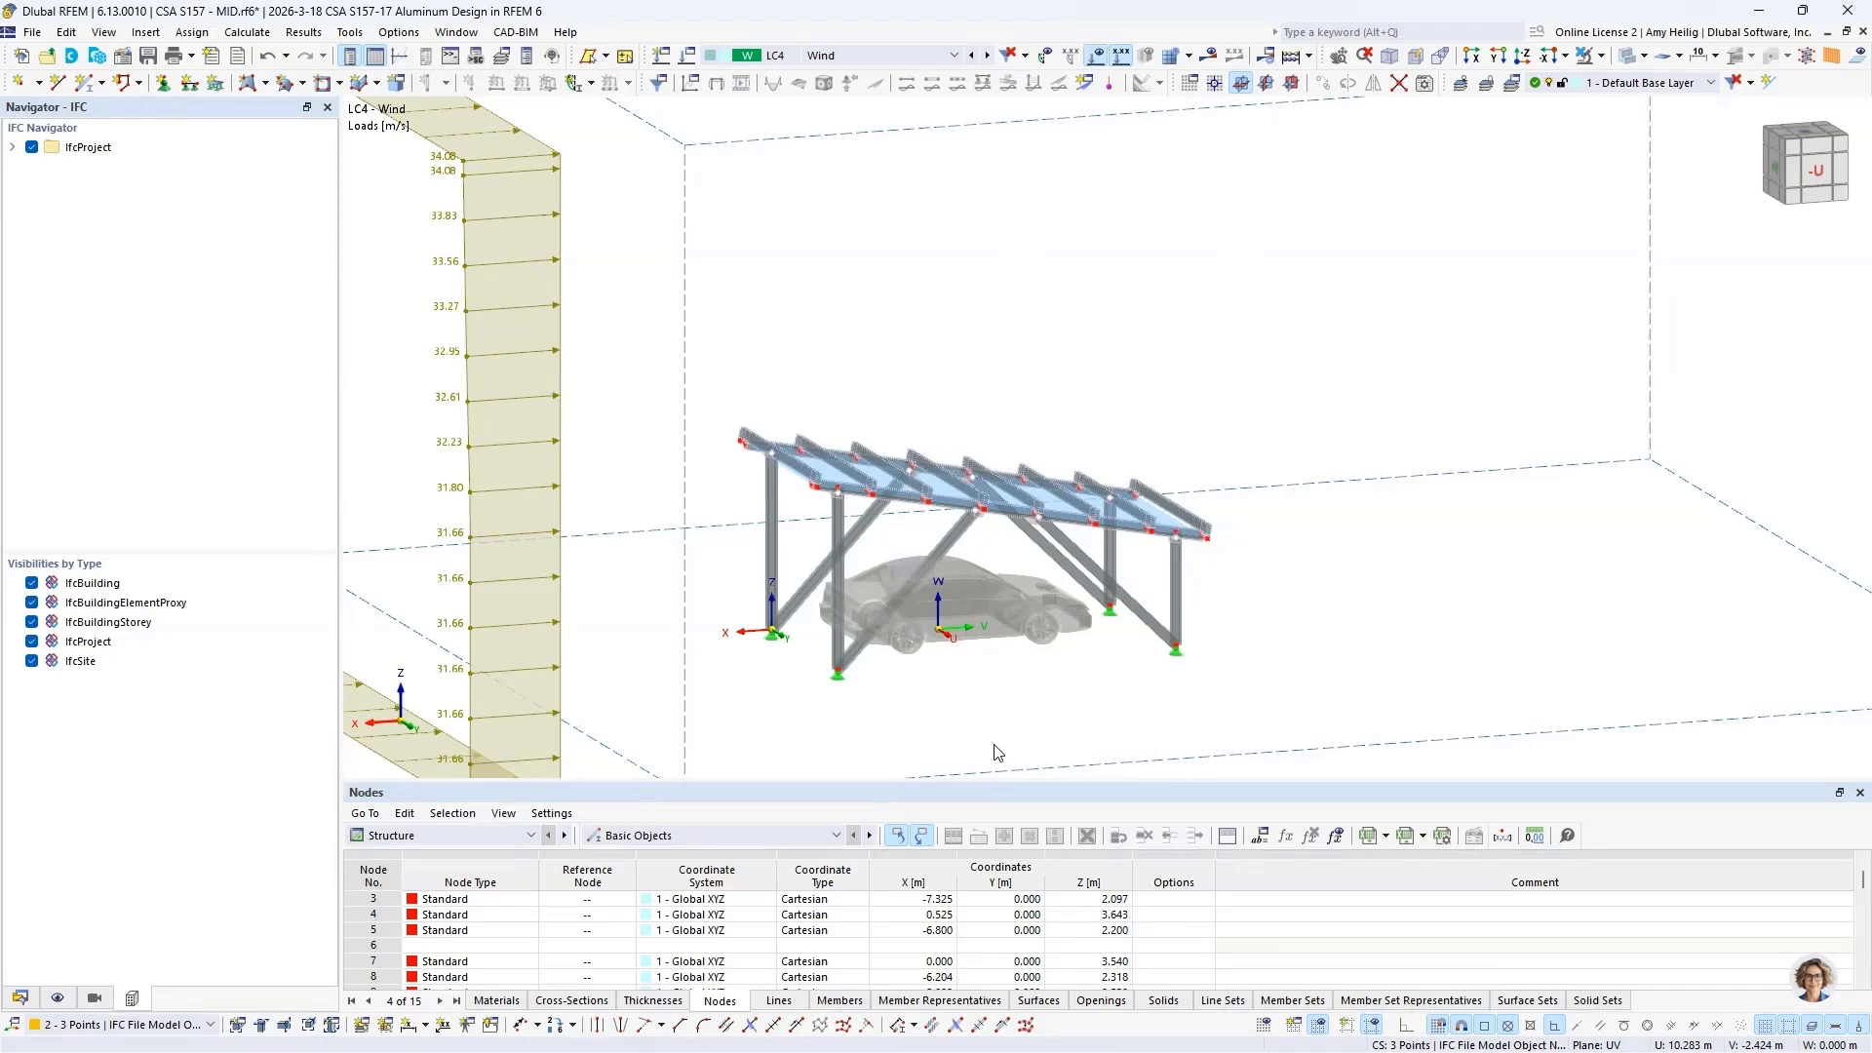
Step: Examine the NBC 2020 combination settings and compare the DS1 - Ultimate Limit State and DS2 - Limit State of Serviceability design situations
{"action": "middle_click_drag", "start_coordinate": [790, 698], "coordinate": [840, 695], "text": "ctrl"}
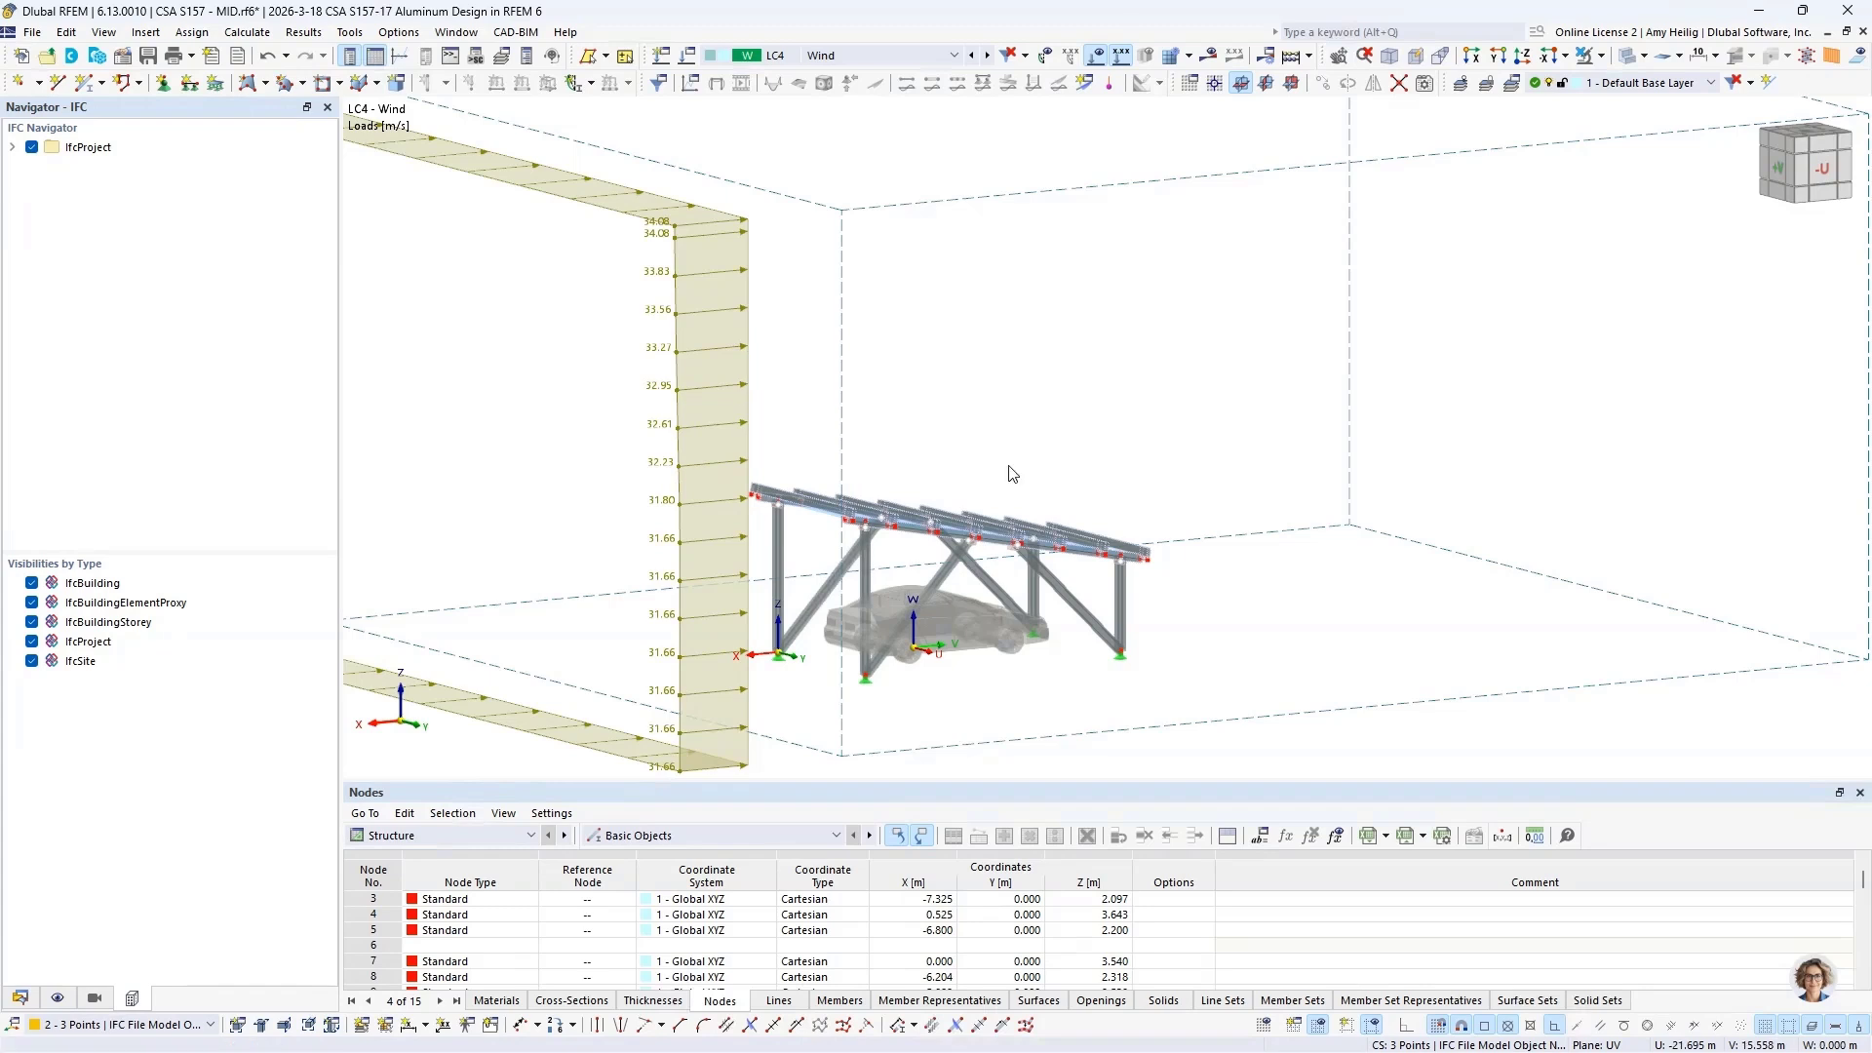
{"action": "scroll", "coordinate": [1033, 468], "scroll_direction": "down", "scroll_amount": 3}
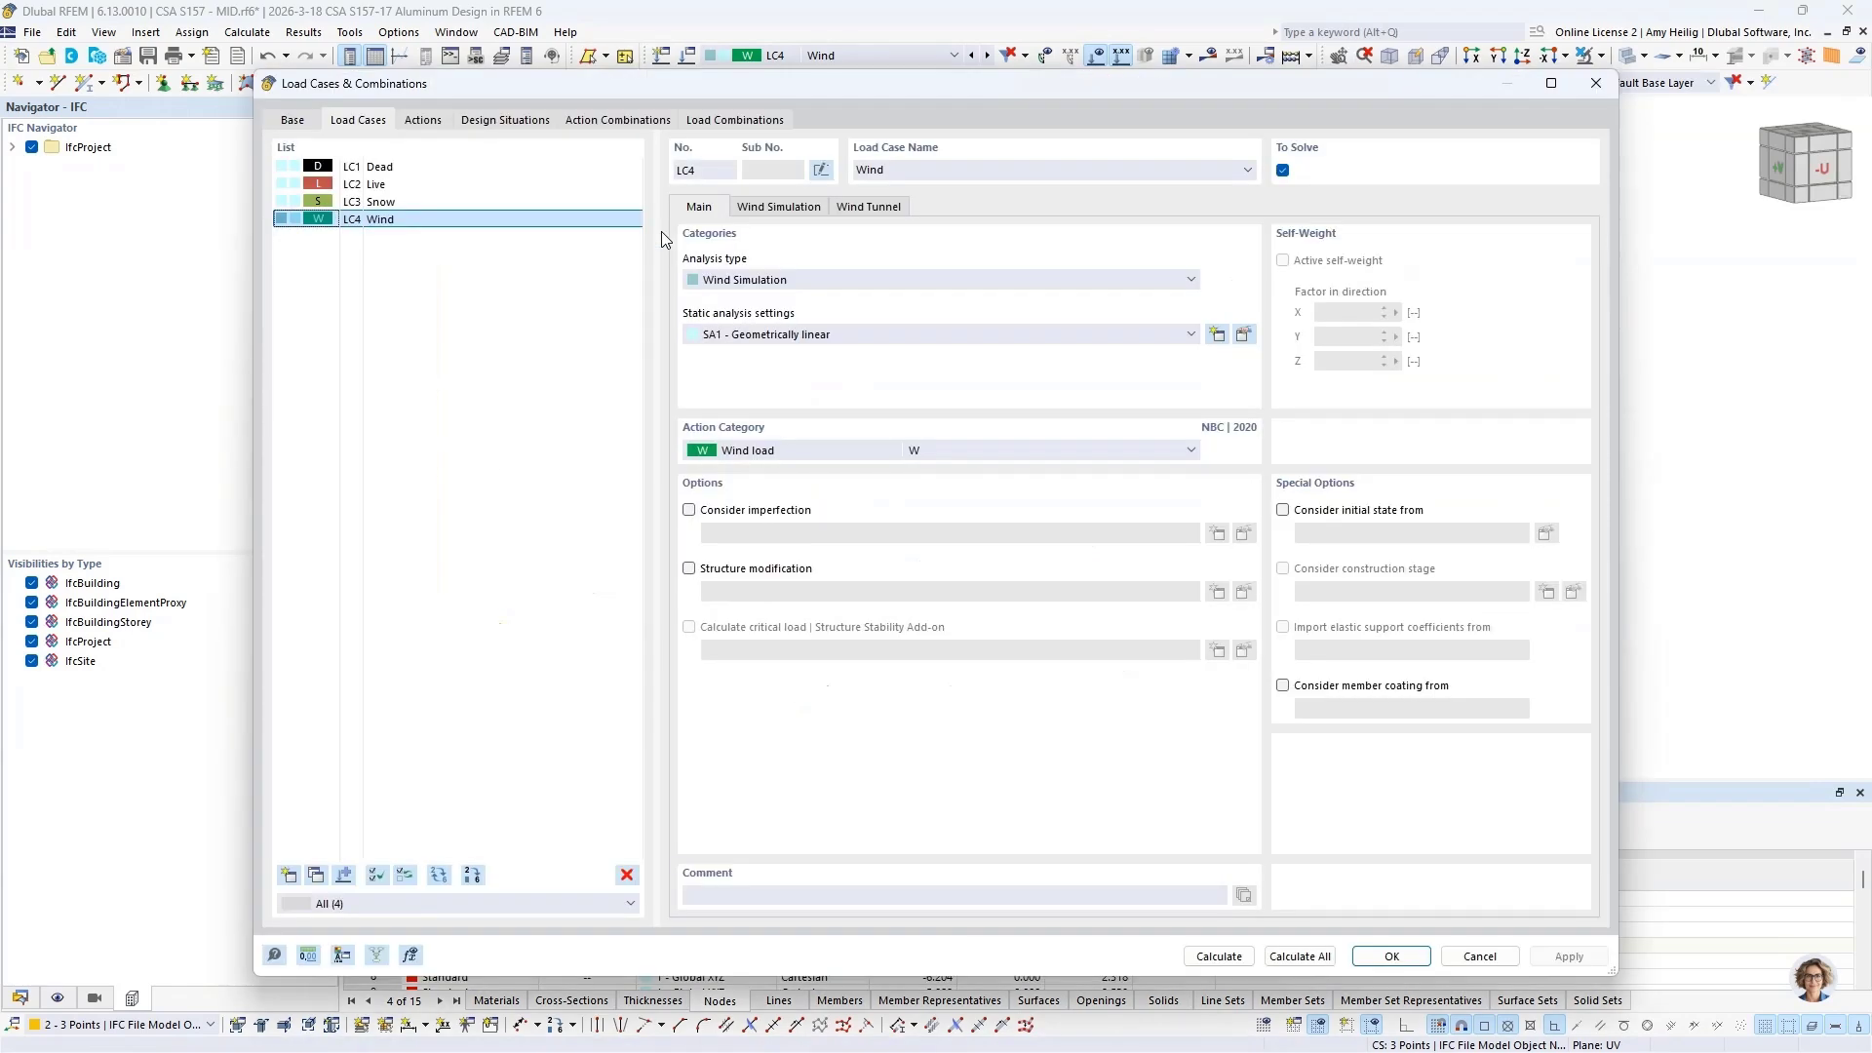
{"action": "left_click", "coordinate": [293, 120]}
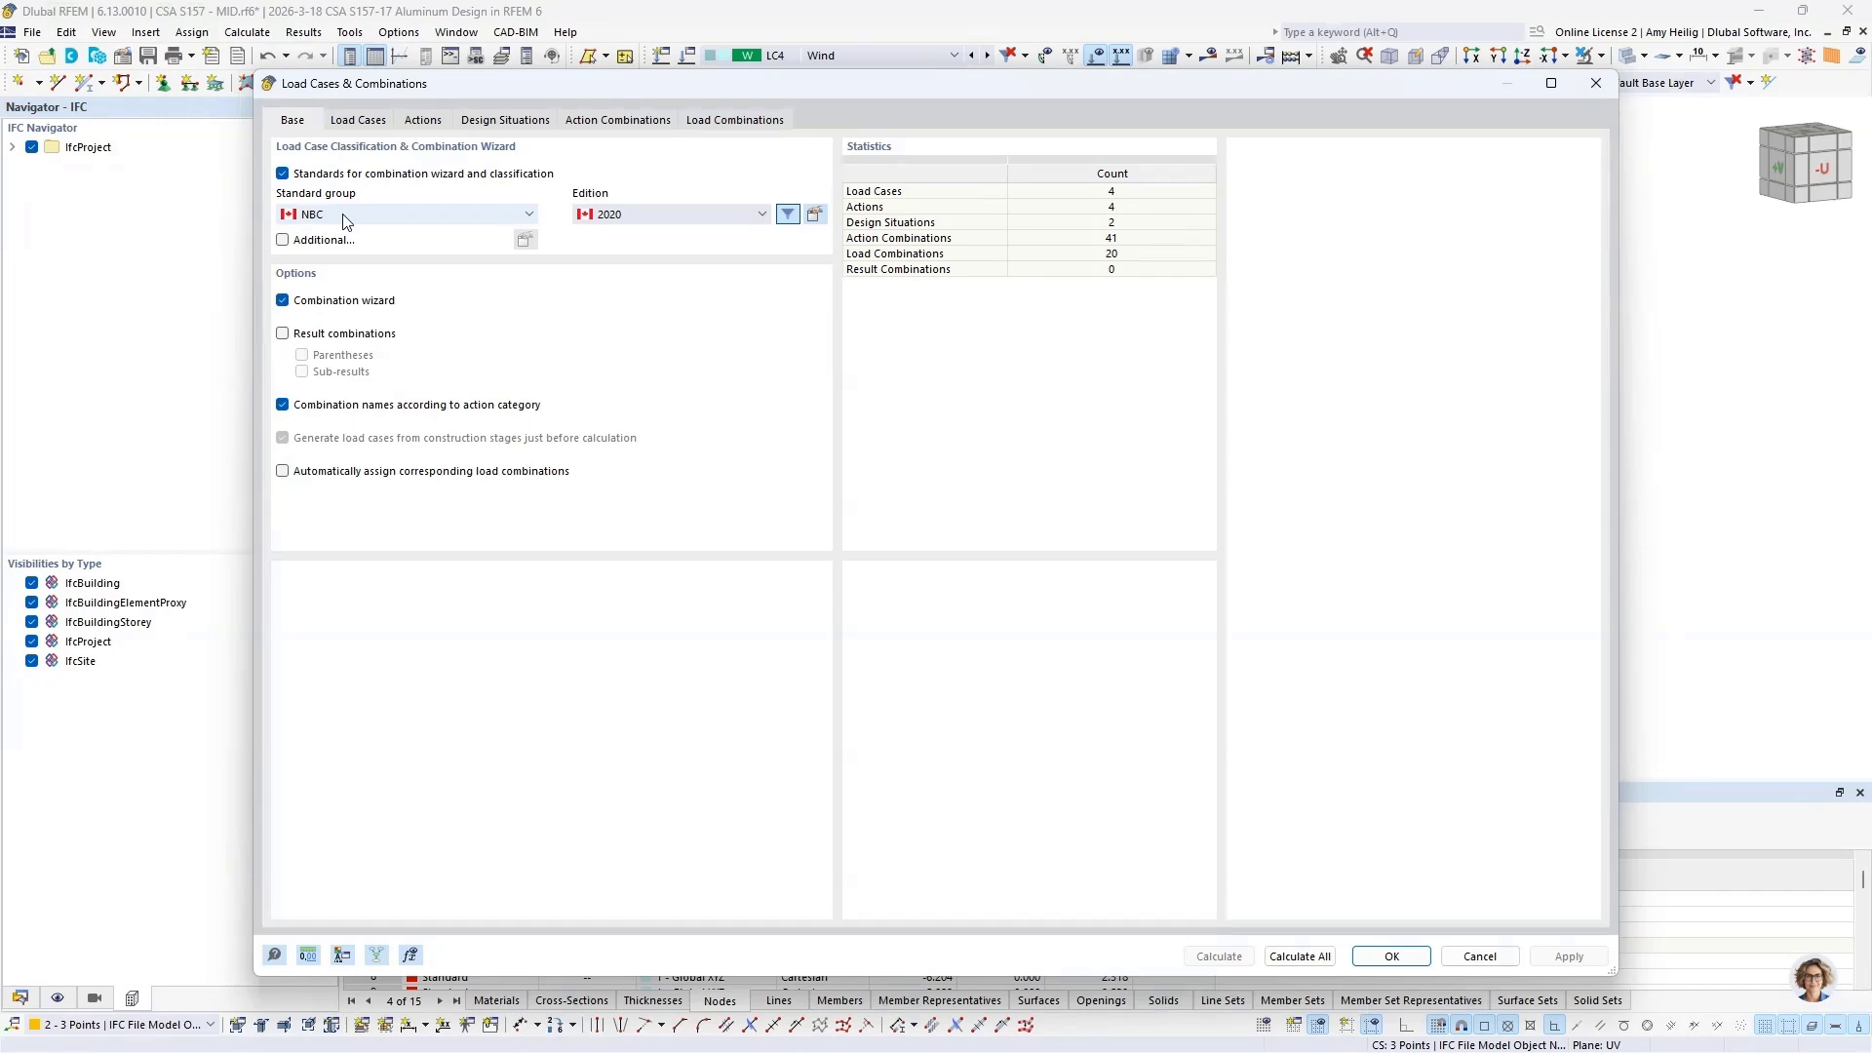
{"action": "left_click", "coordinate": [482, 120]}
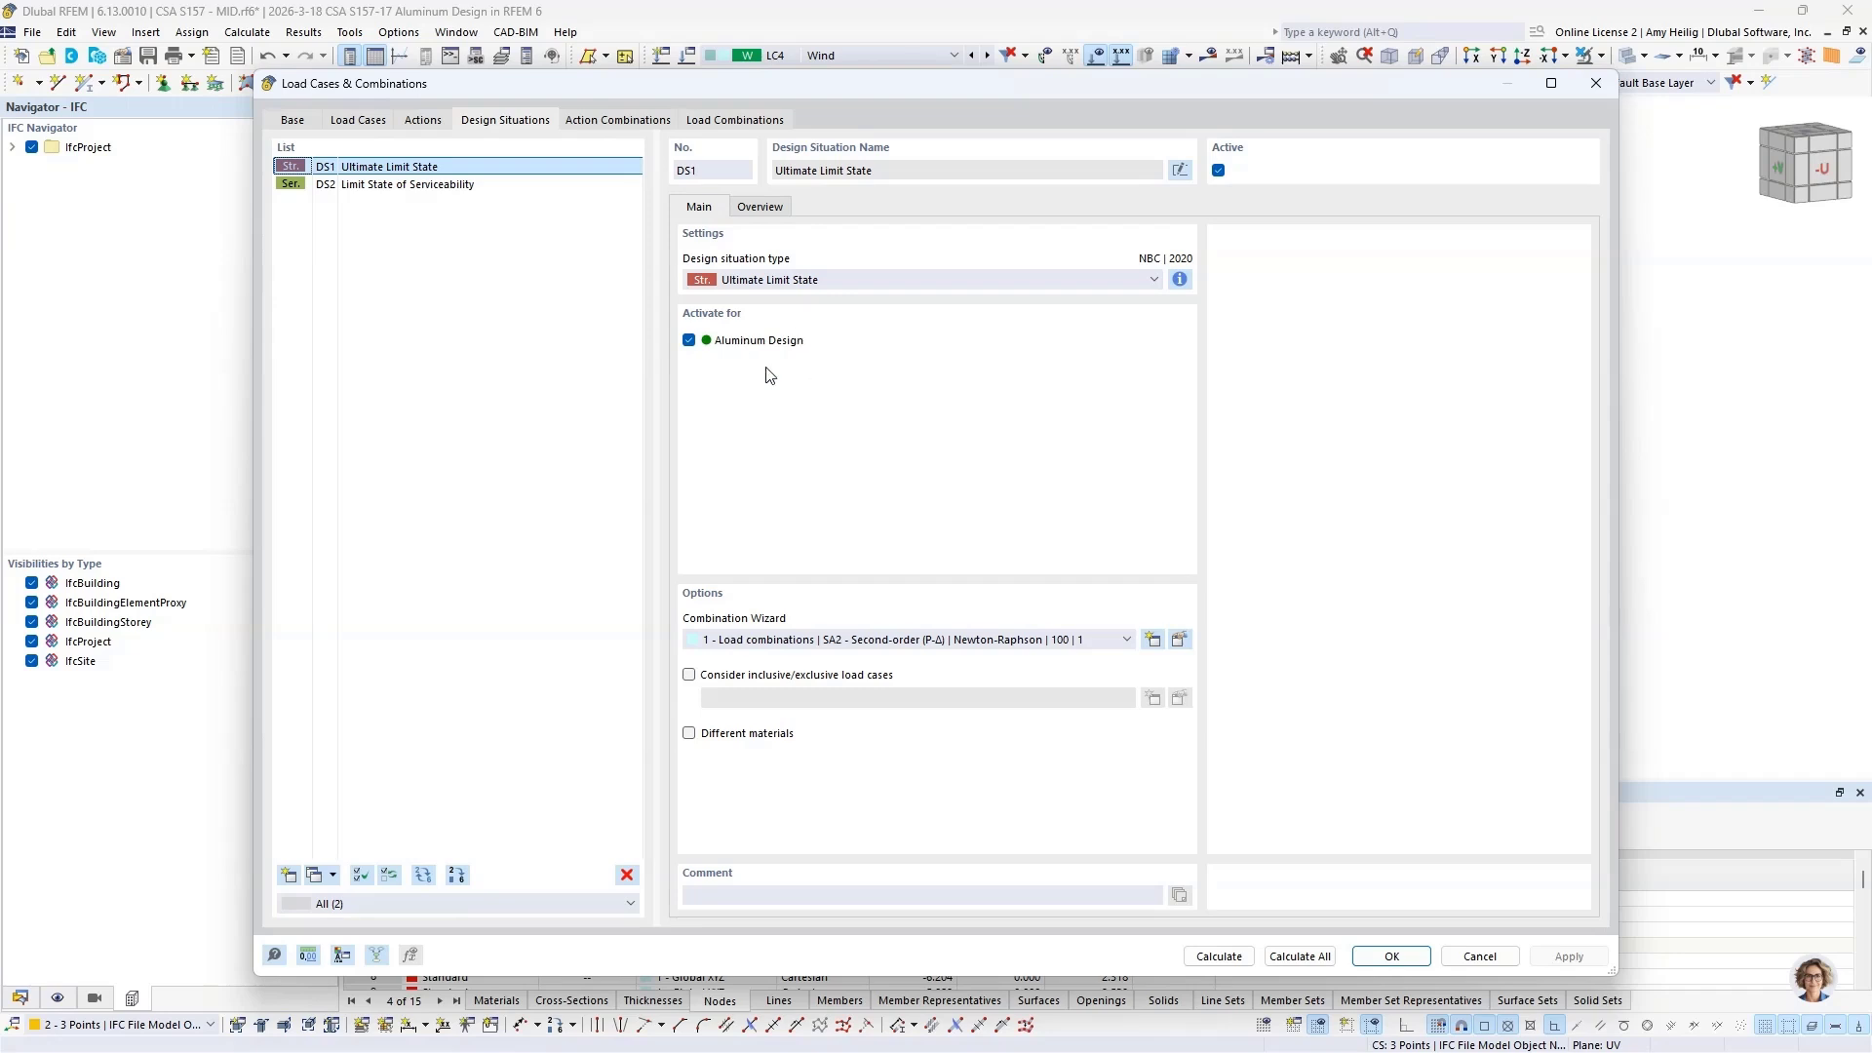
{"action": "left_click", "coordinate": [364, 169]}
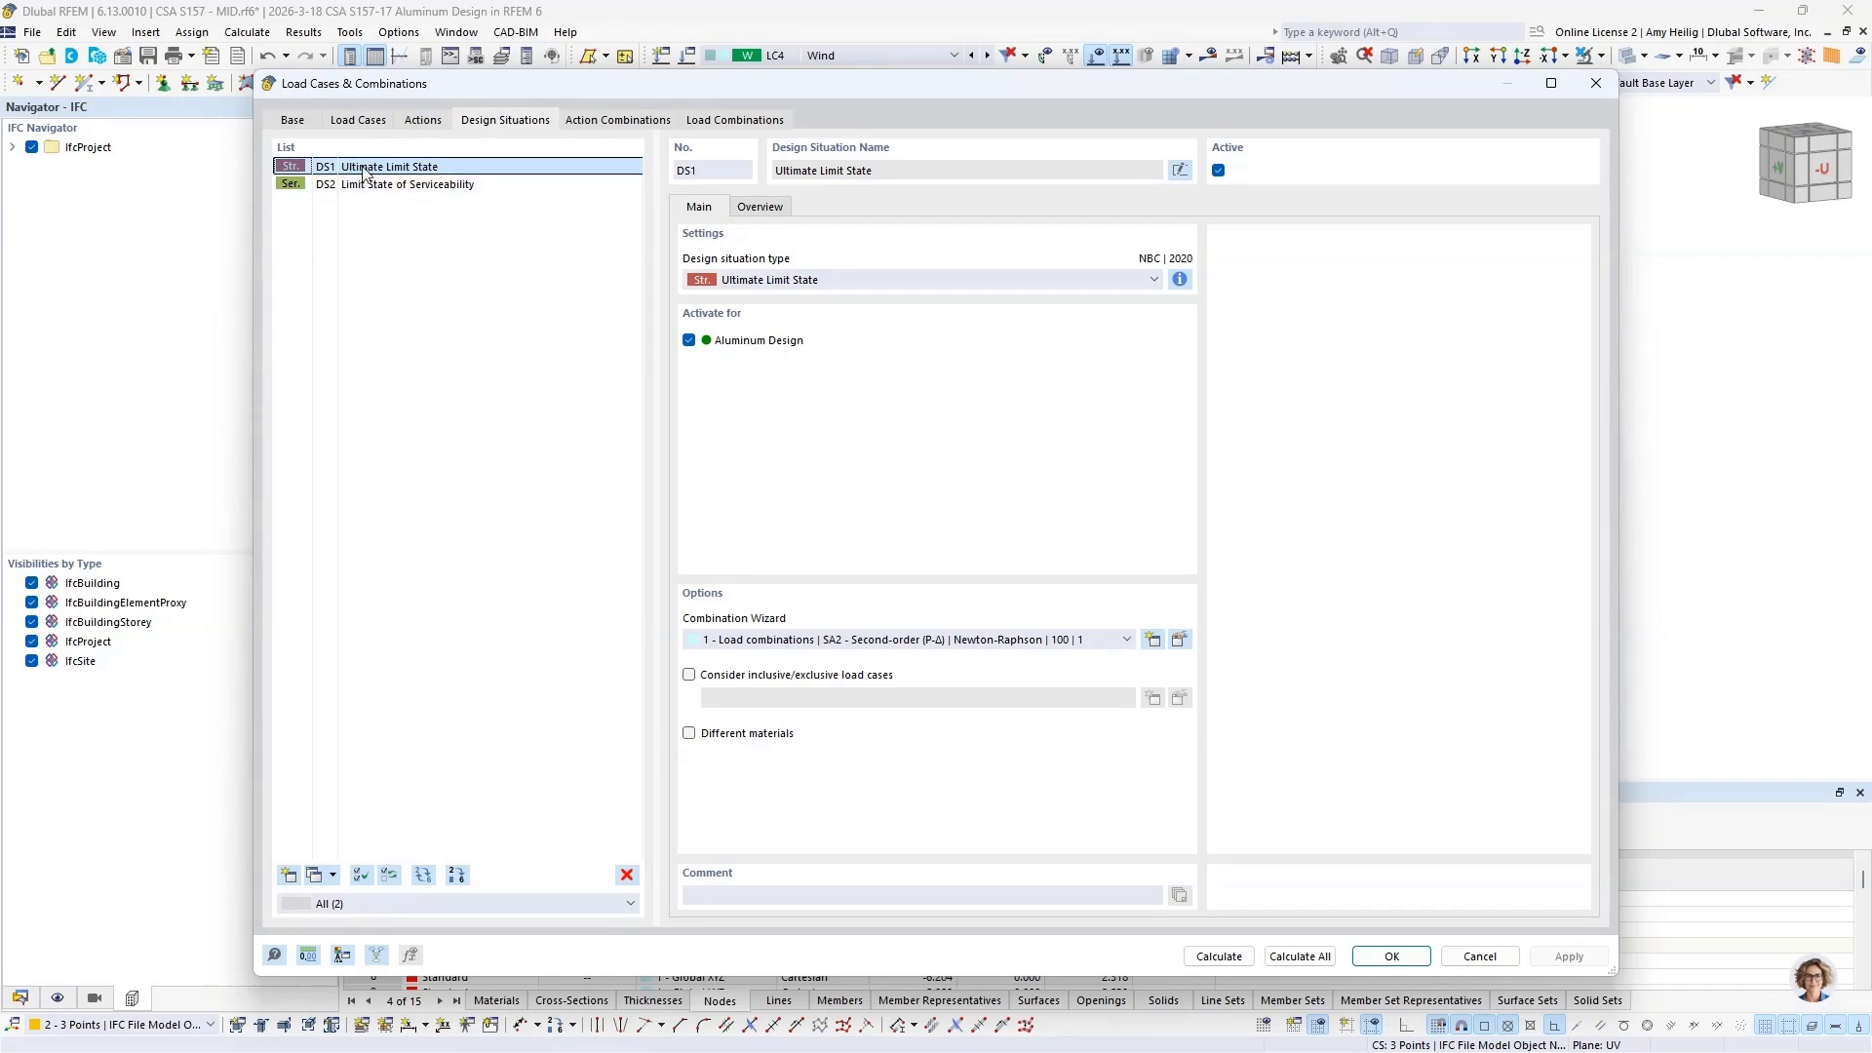
{"action": "left_click", "coordinate": [364, 186]}
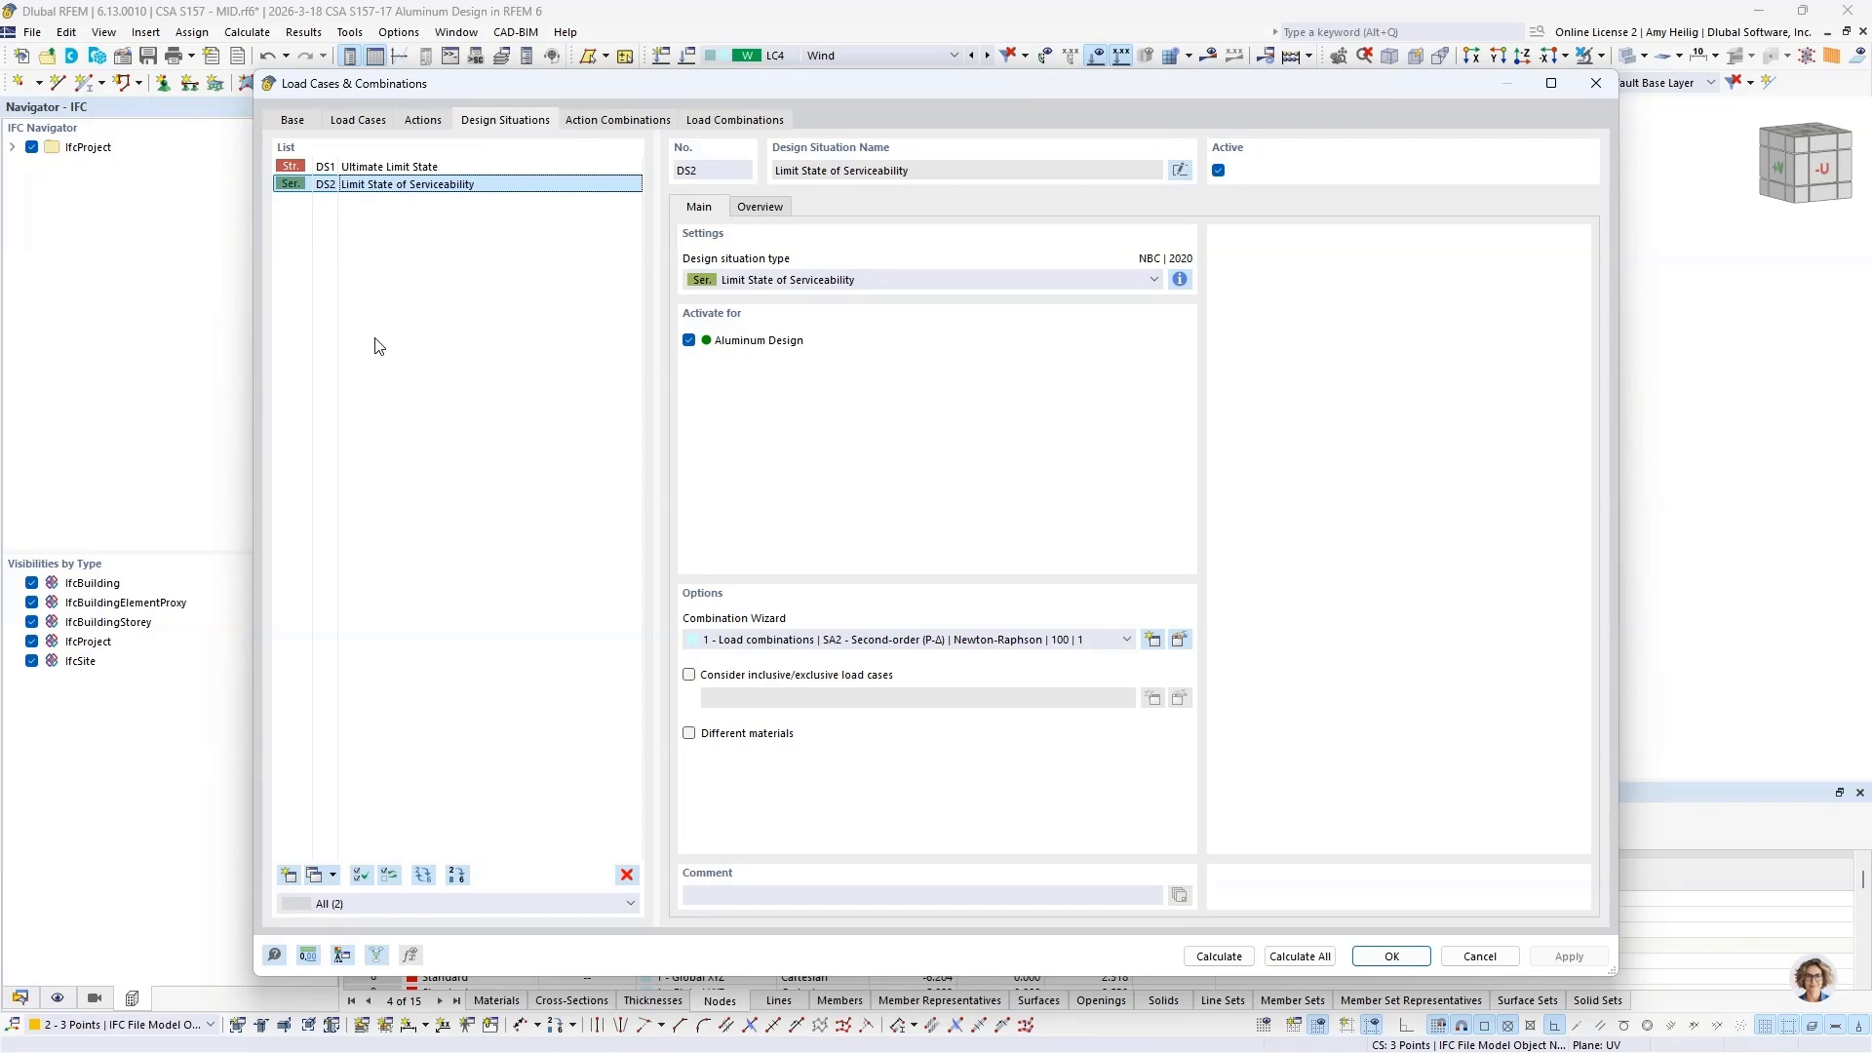
{"action": "left_click", "coordinate": [419, 167]}
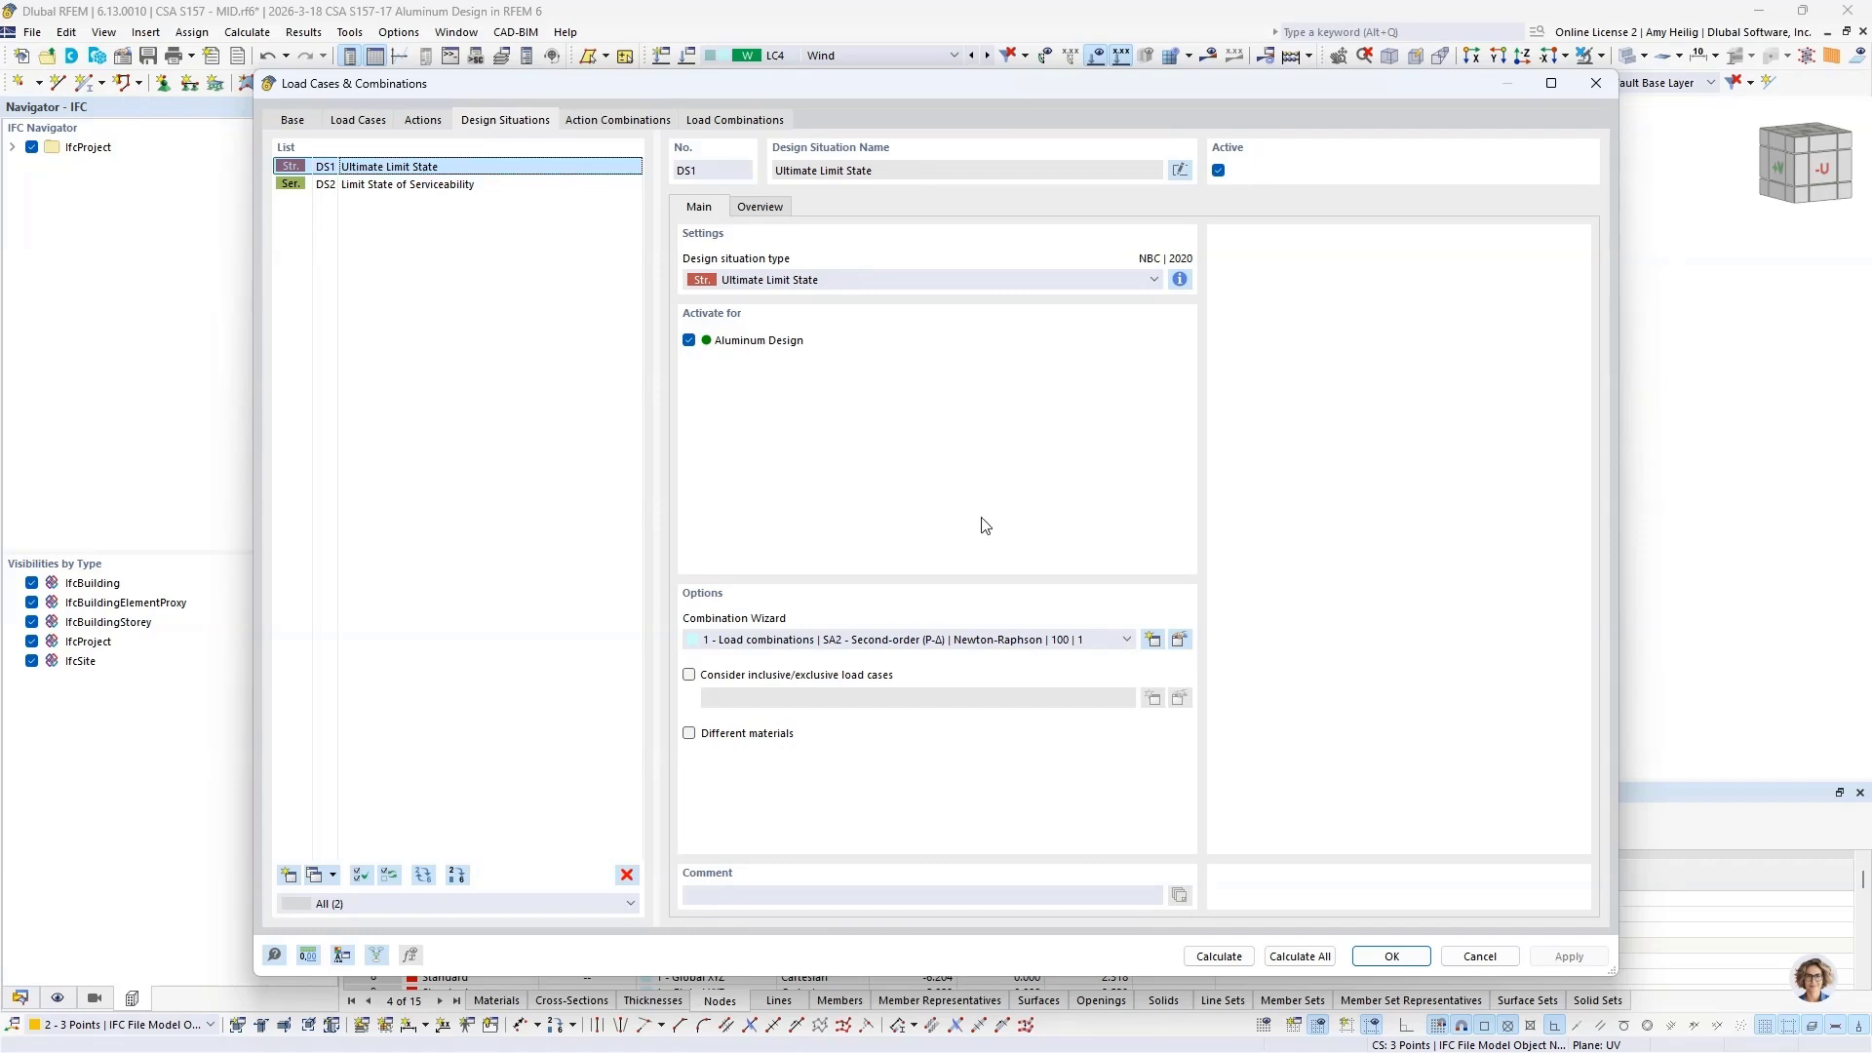
Step: Choose SA2 - Second-order (P-Δ) as the static analysis settings in the combination wizard of DS1 - Ultimate Limit State
{"action": "left_click", "coordinate": [1181, 639]}
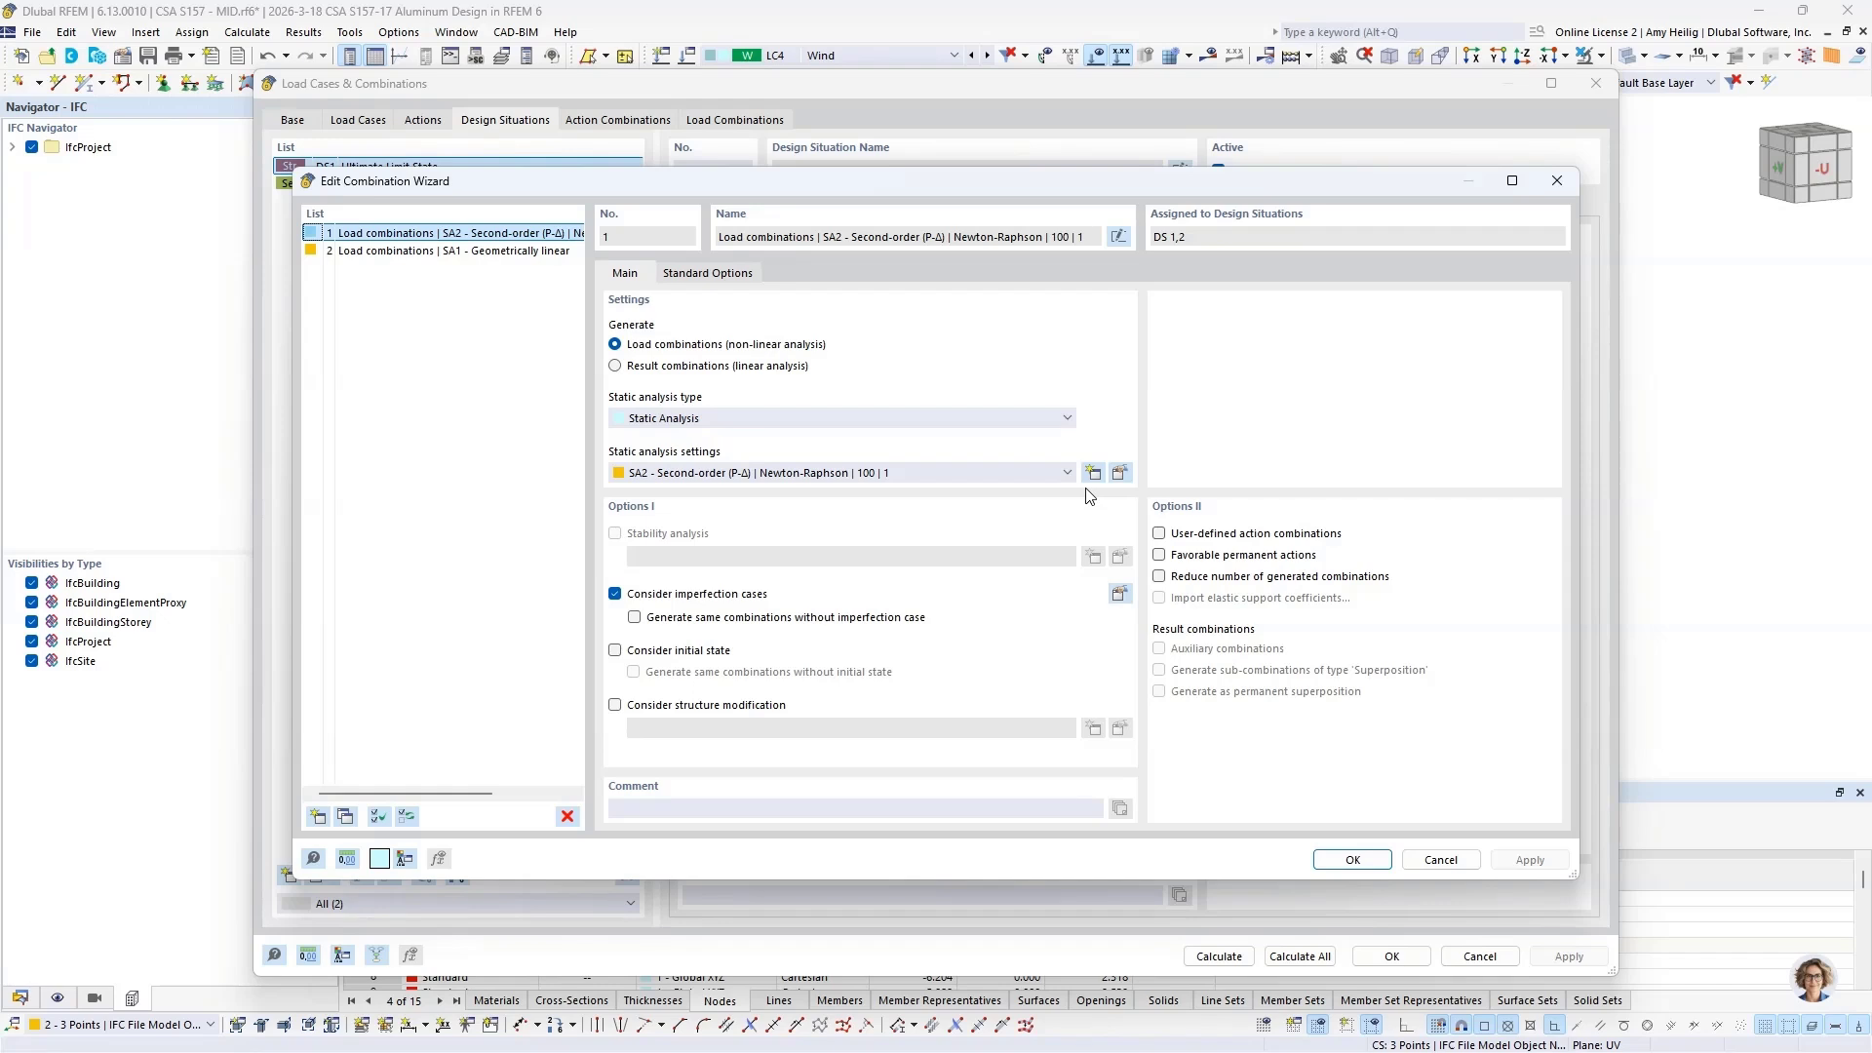
{"action": "left_click", "coordinate": [1006, 472]}
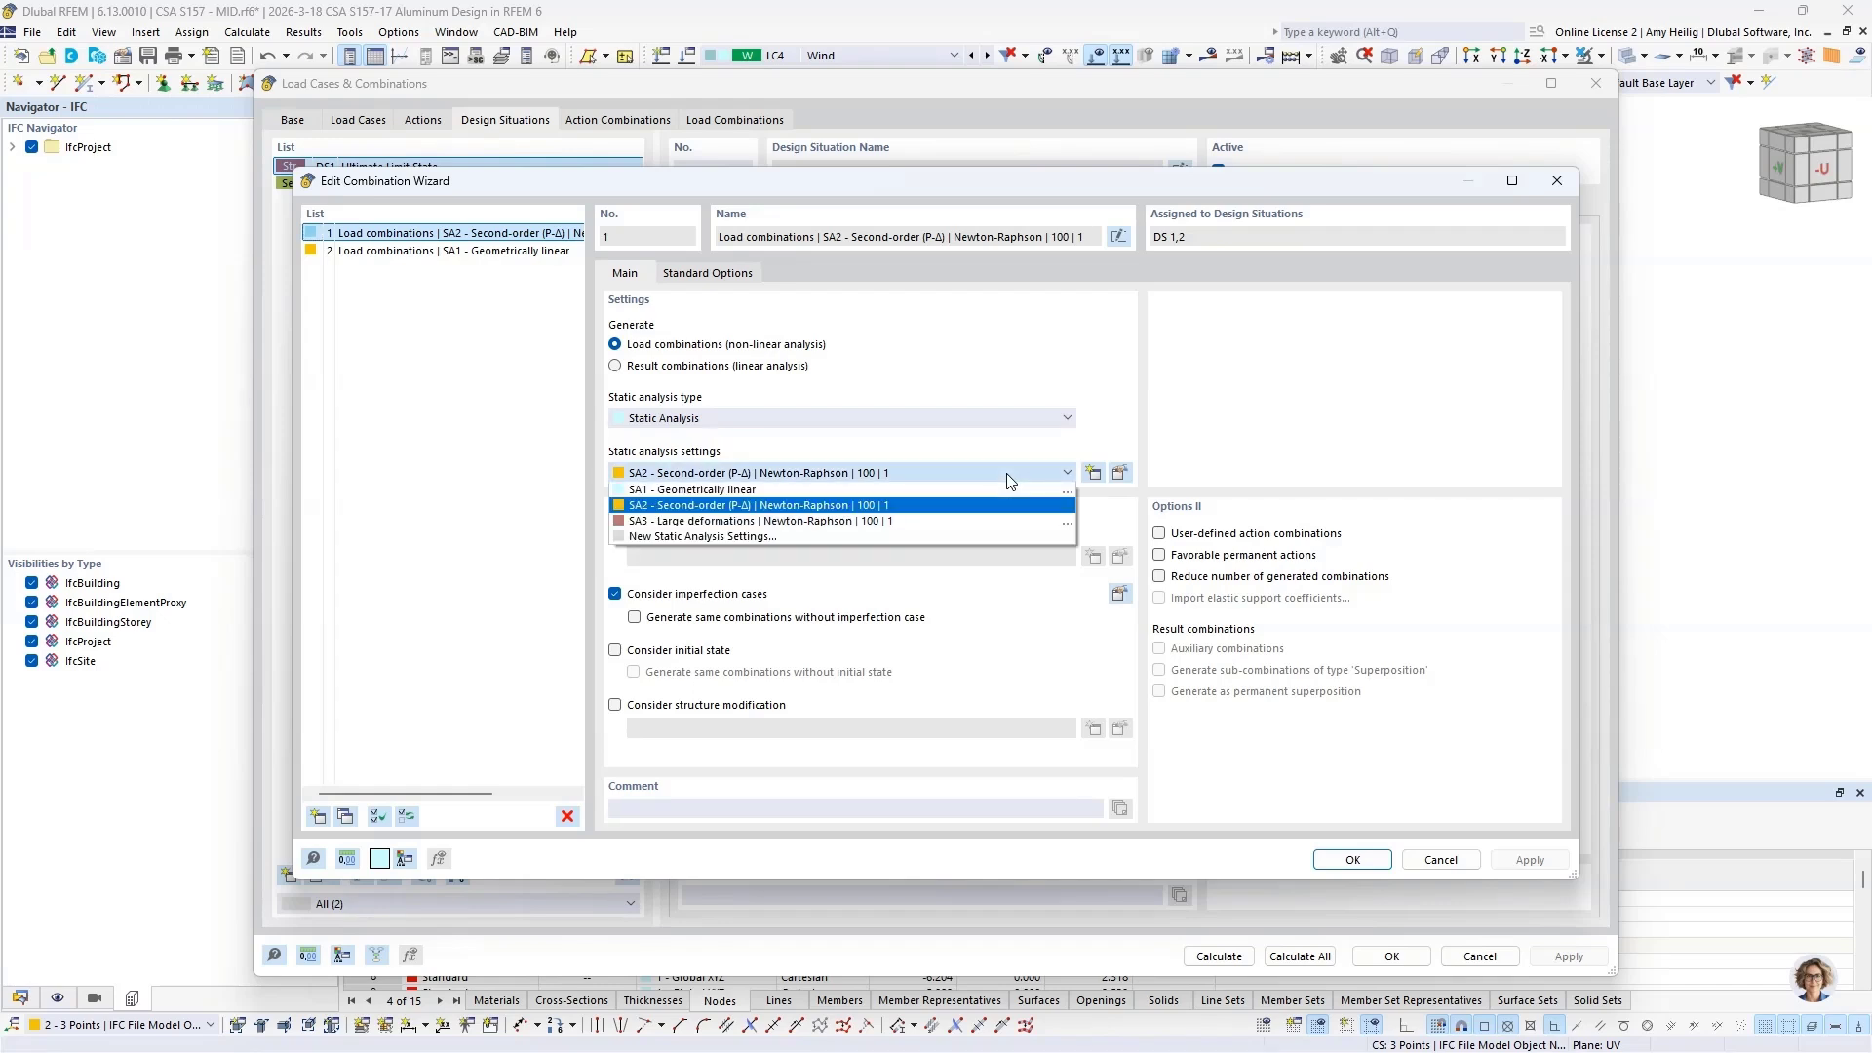
{"action": "left_click", "coordinate": [933, 507]}
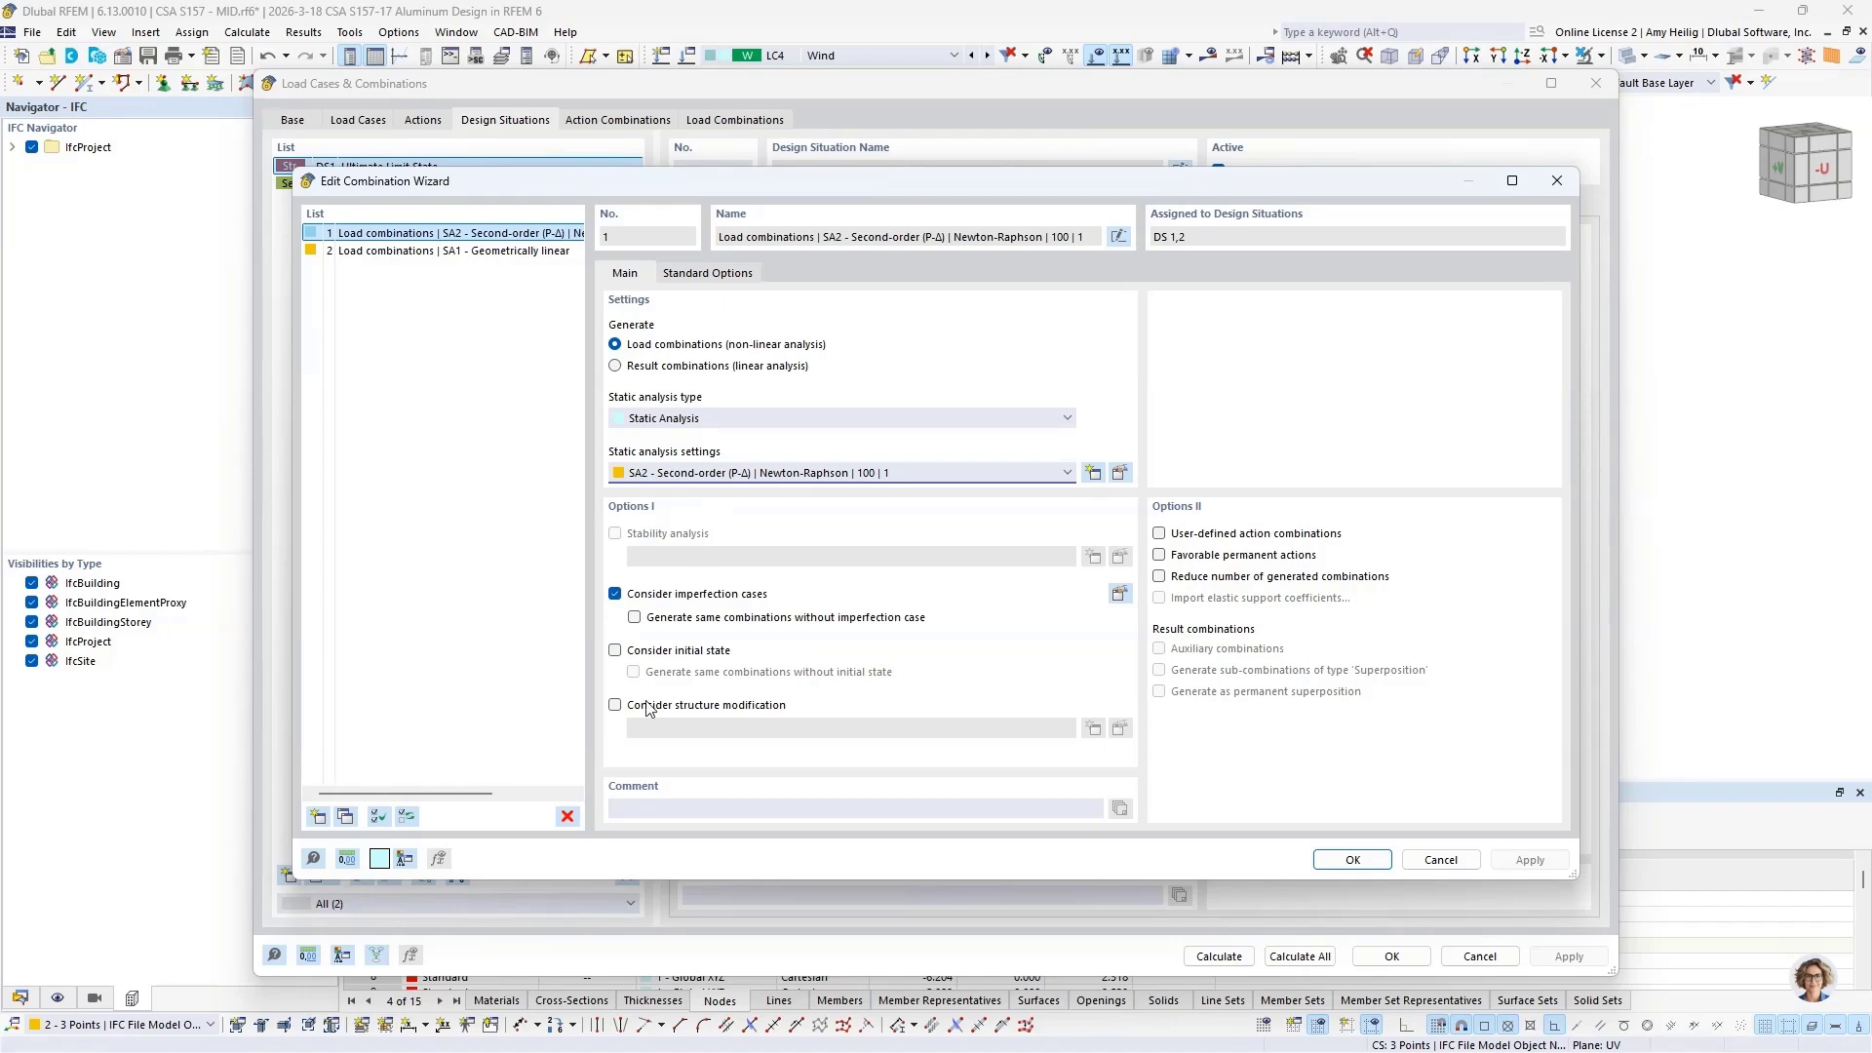
Step: Enable structure modification in combination wizard 1 and create a new structure modification that modifies member stiffnesses
{"action": "left_click", "coordinate": [615, 705]}
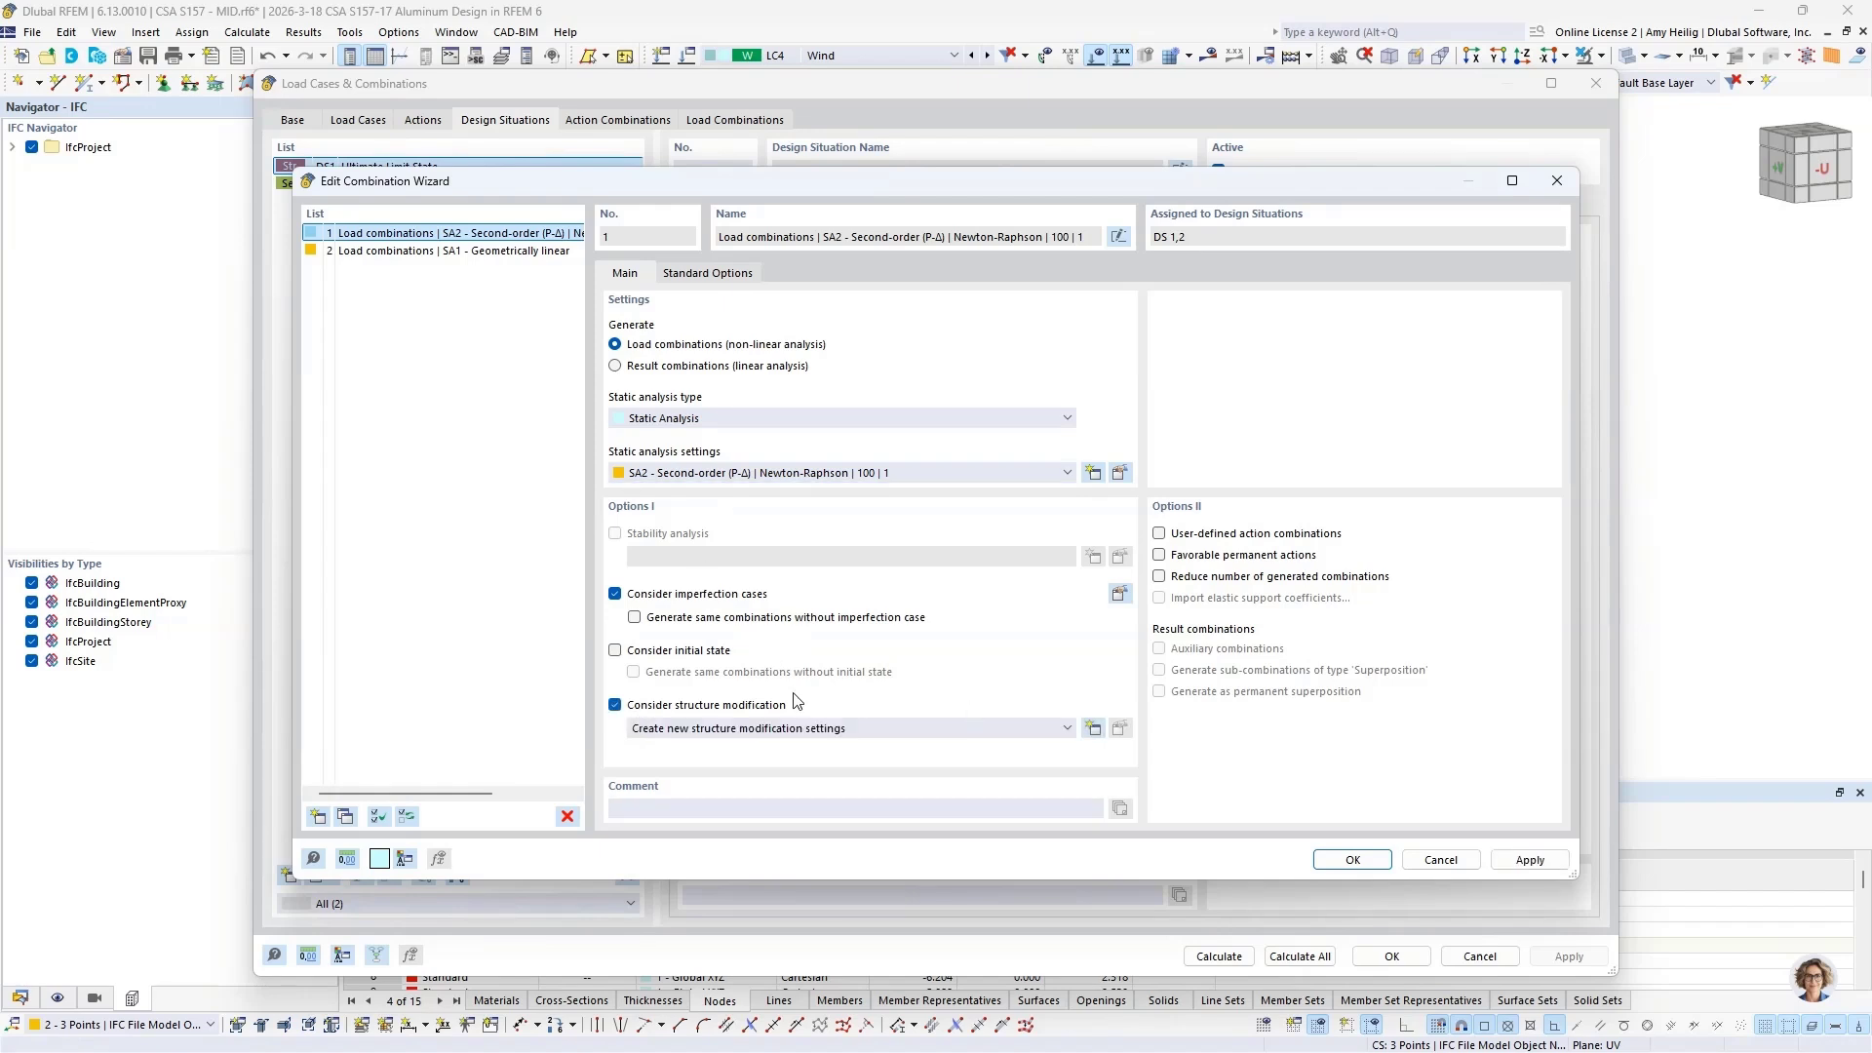
{"action": "left_click", "coordinate": [1093, 729]}
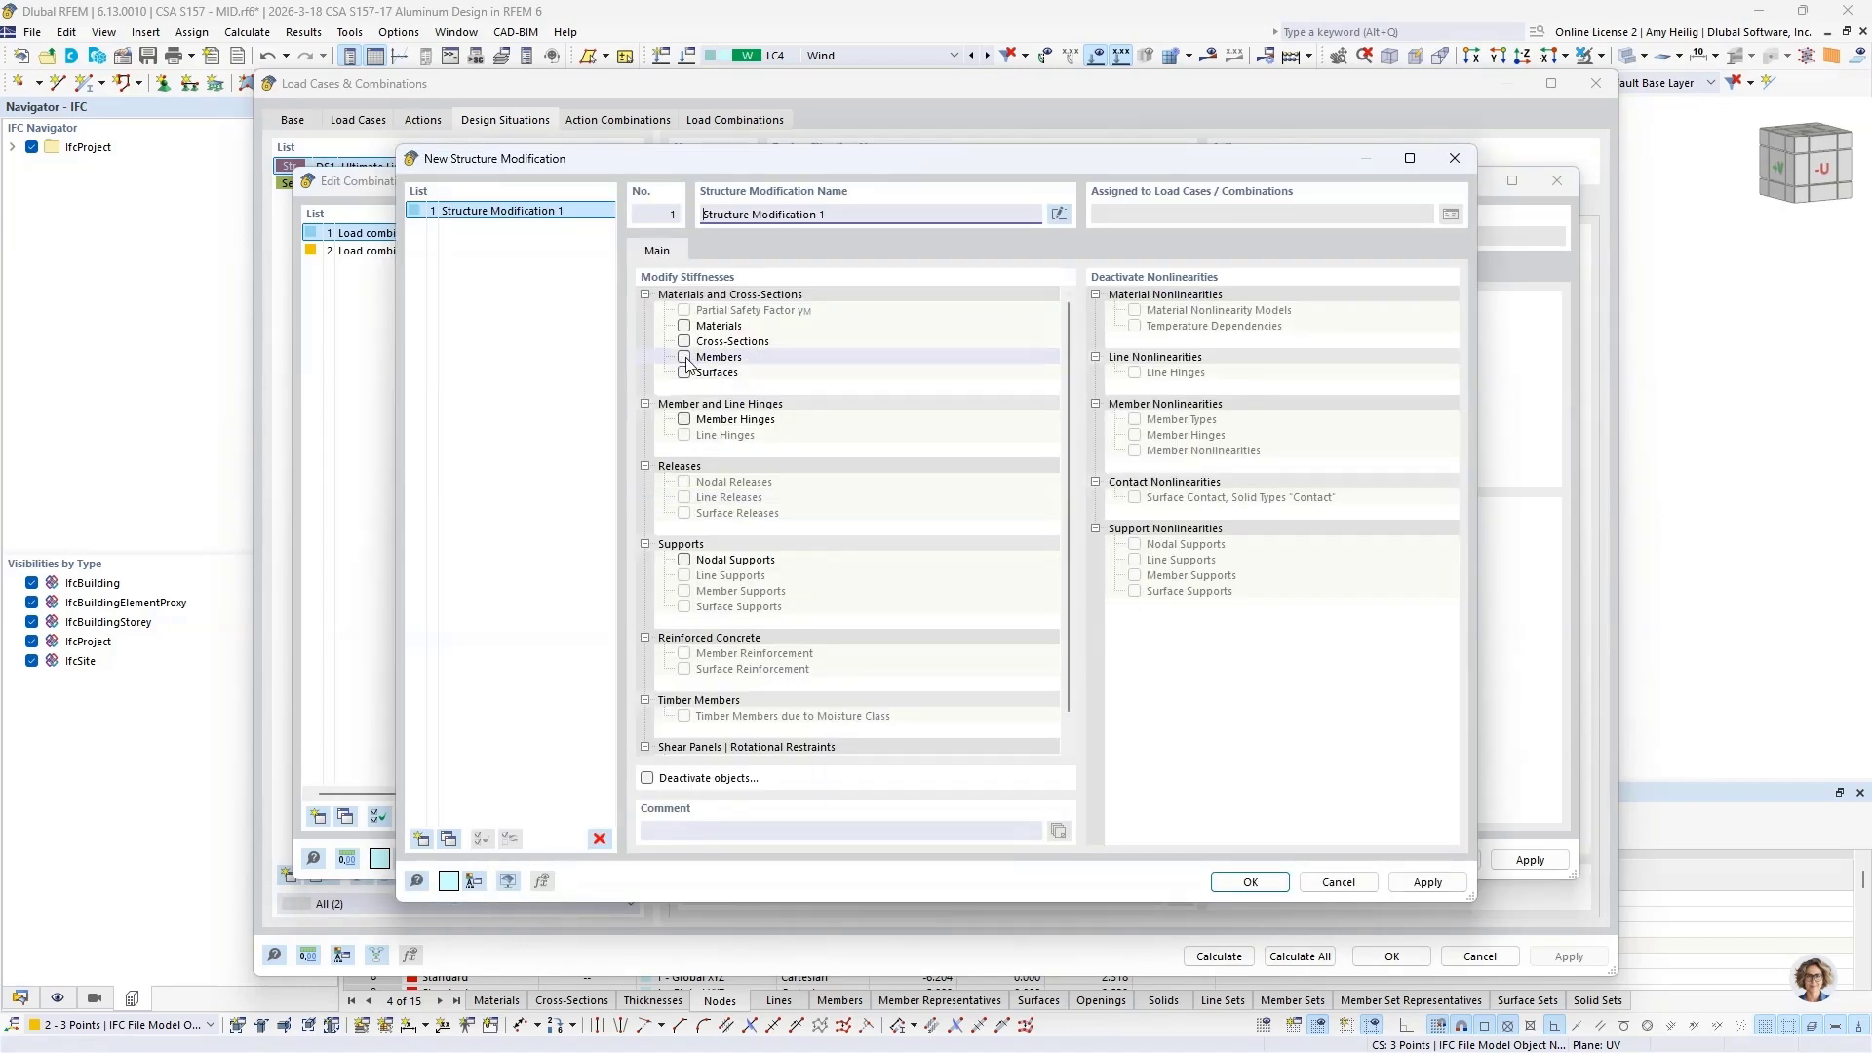
{"action": "left_click", "coordinate": [684, 357]}
{"action": "left_click", "coordinate": [715, 251]}
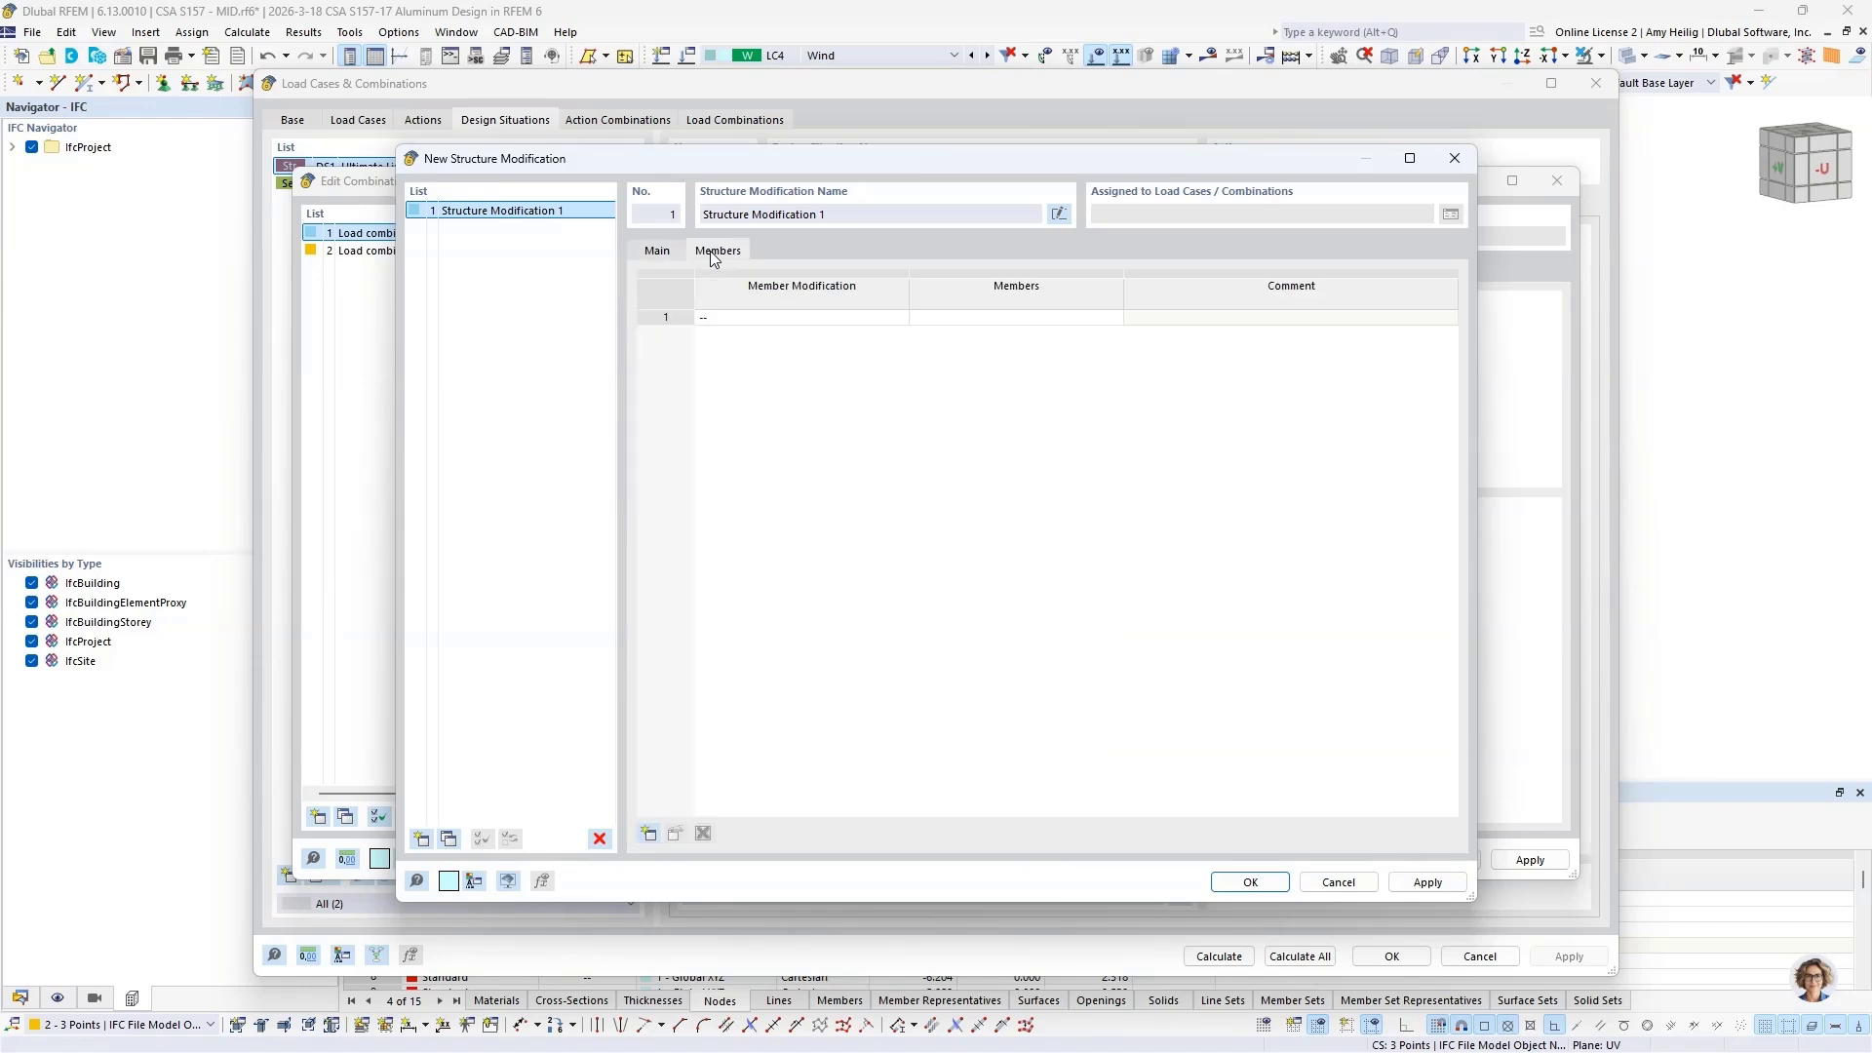
Step: Define a new member stiffness modification of the type CSA S157-17 8 | Aluminum Structures
{"action": "left_click", "coordinate": [853, 318]}
{"action": "left_click", "coordinate": [899, 318]}
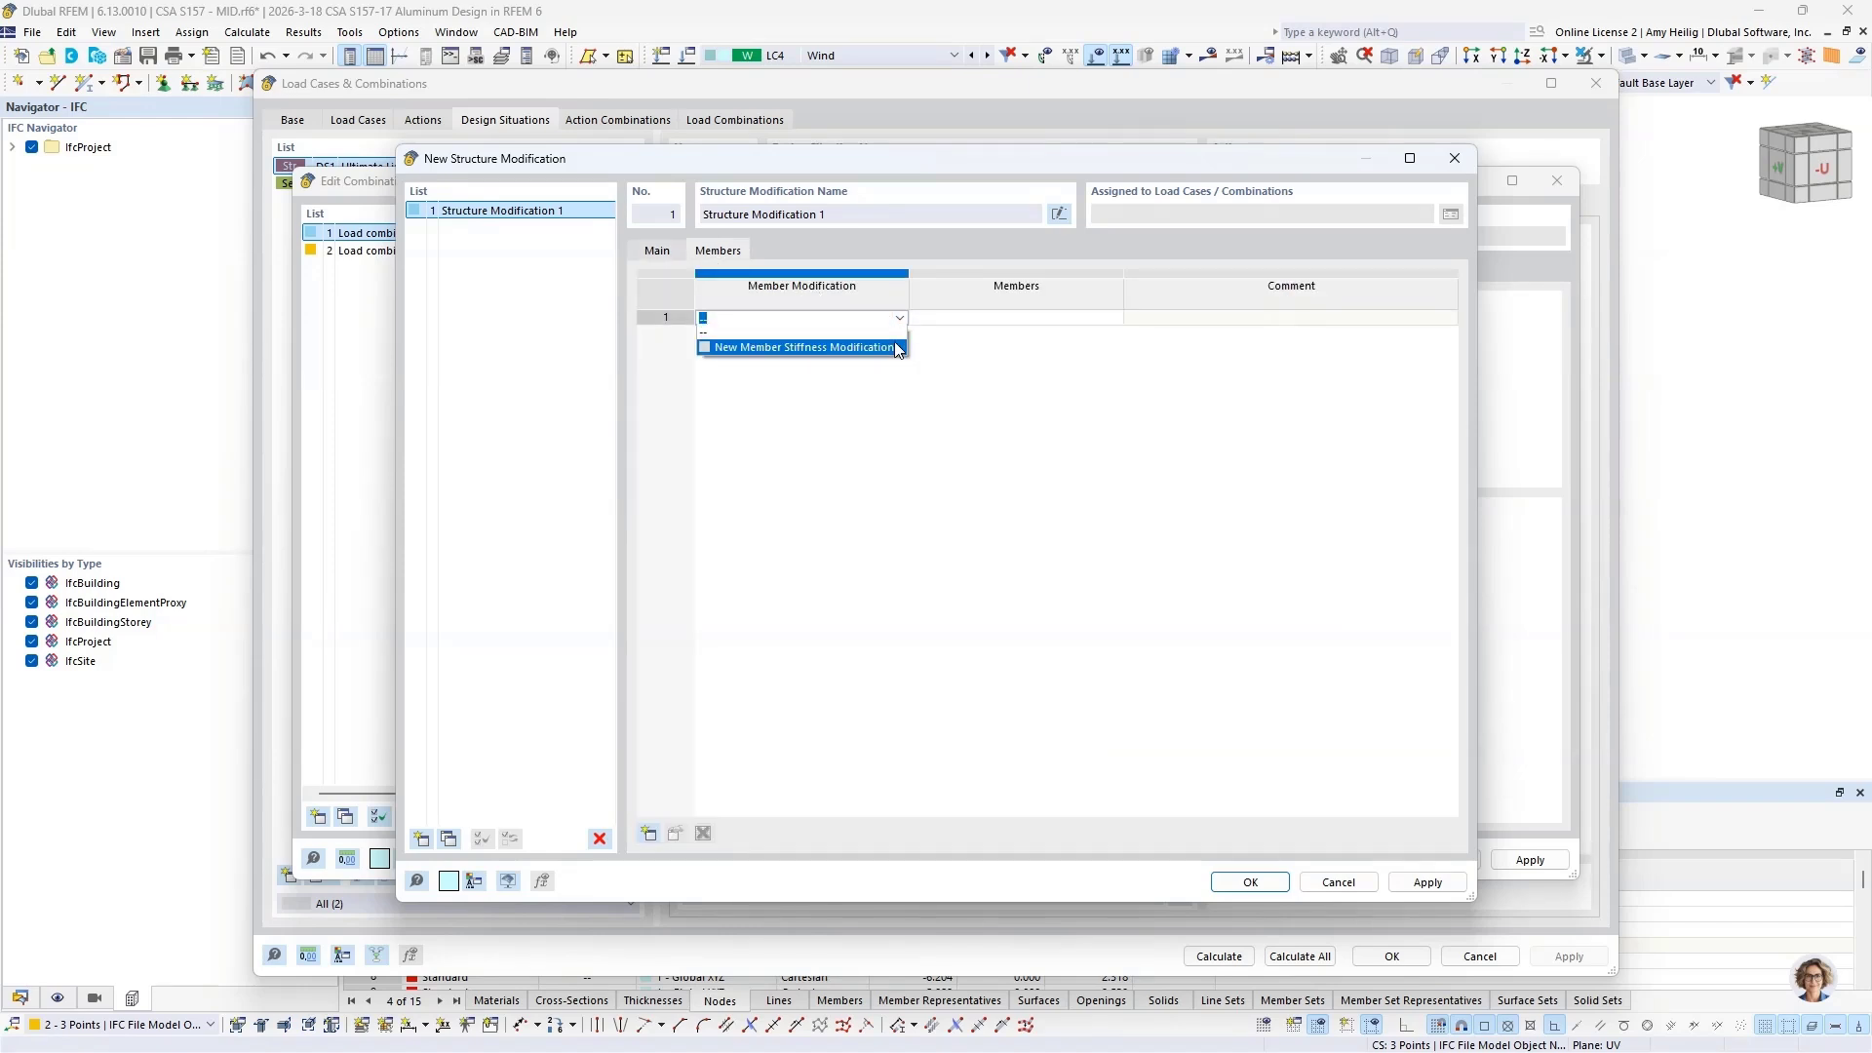
{"action": "left_click", "coordinate": [896, 353]}
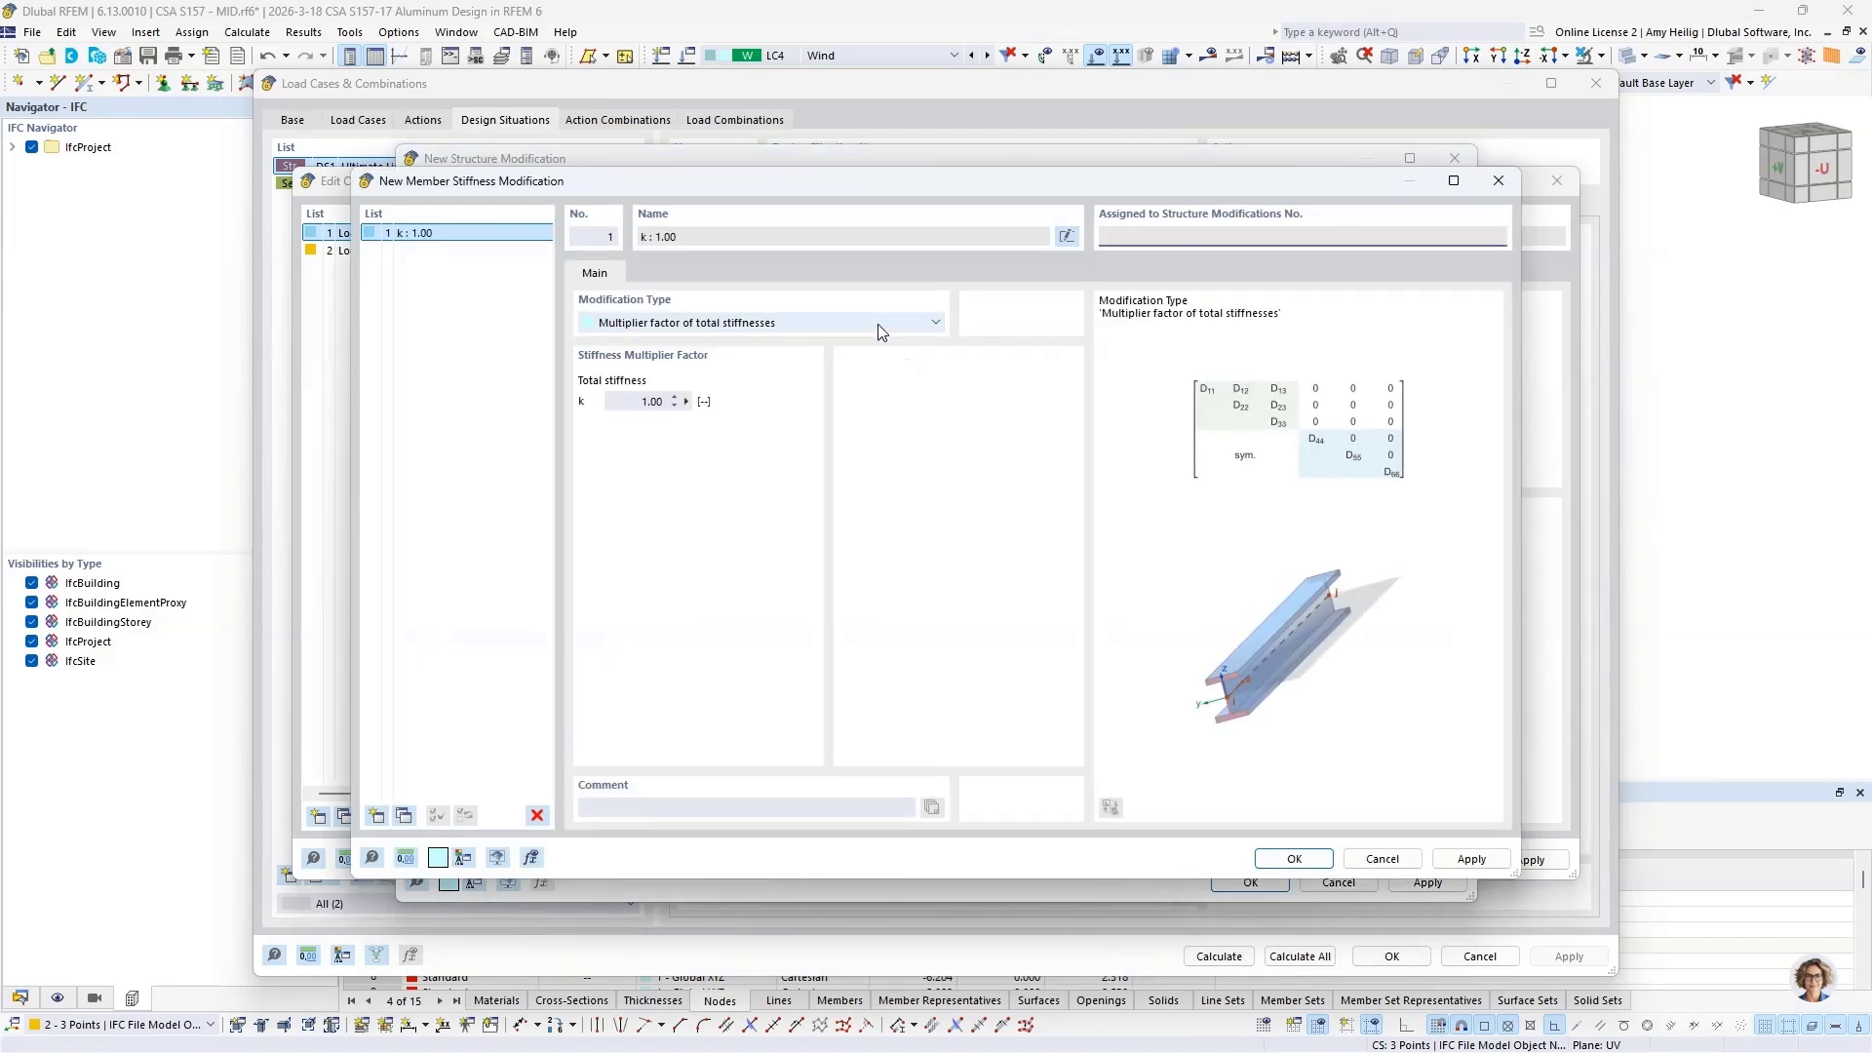
{"action": "left_click", "coordinate": [877, 324]}
{"action": "scroll", "coordinate": [871, 390], "scroll_direction": "down", "scroll_amount": 1}
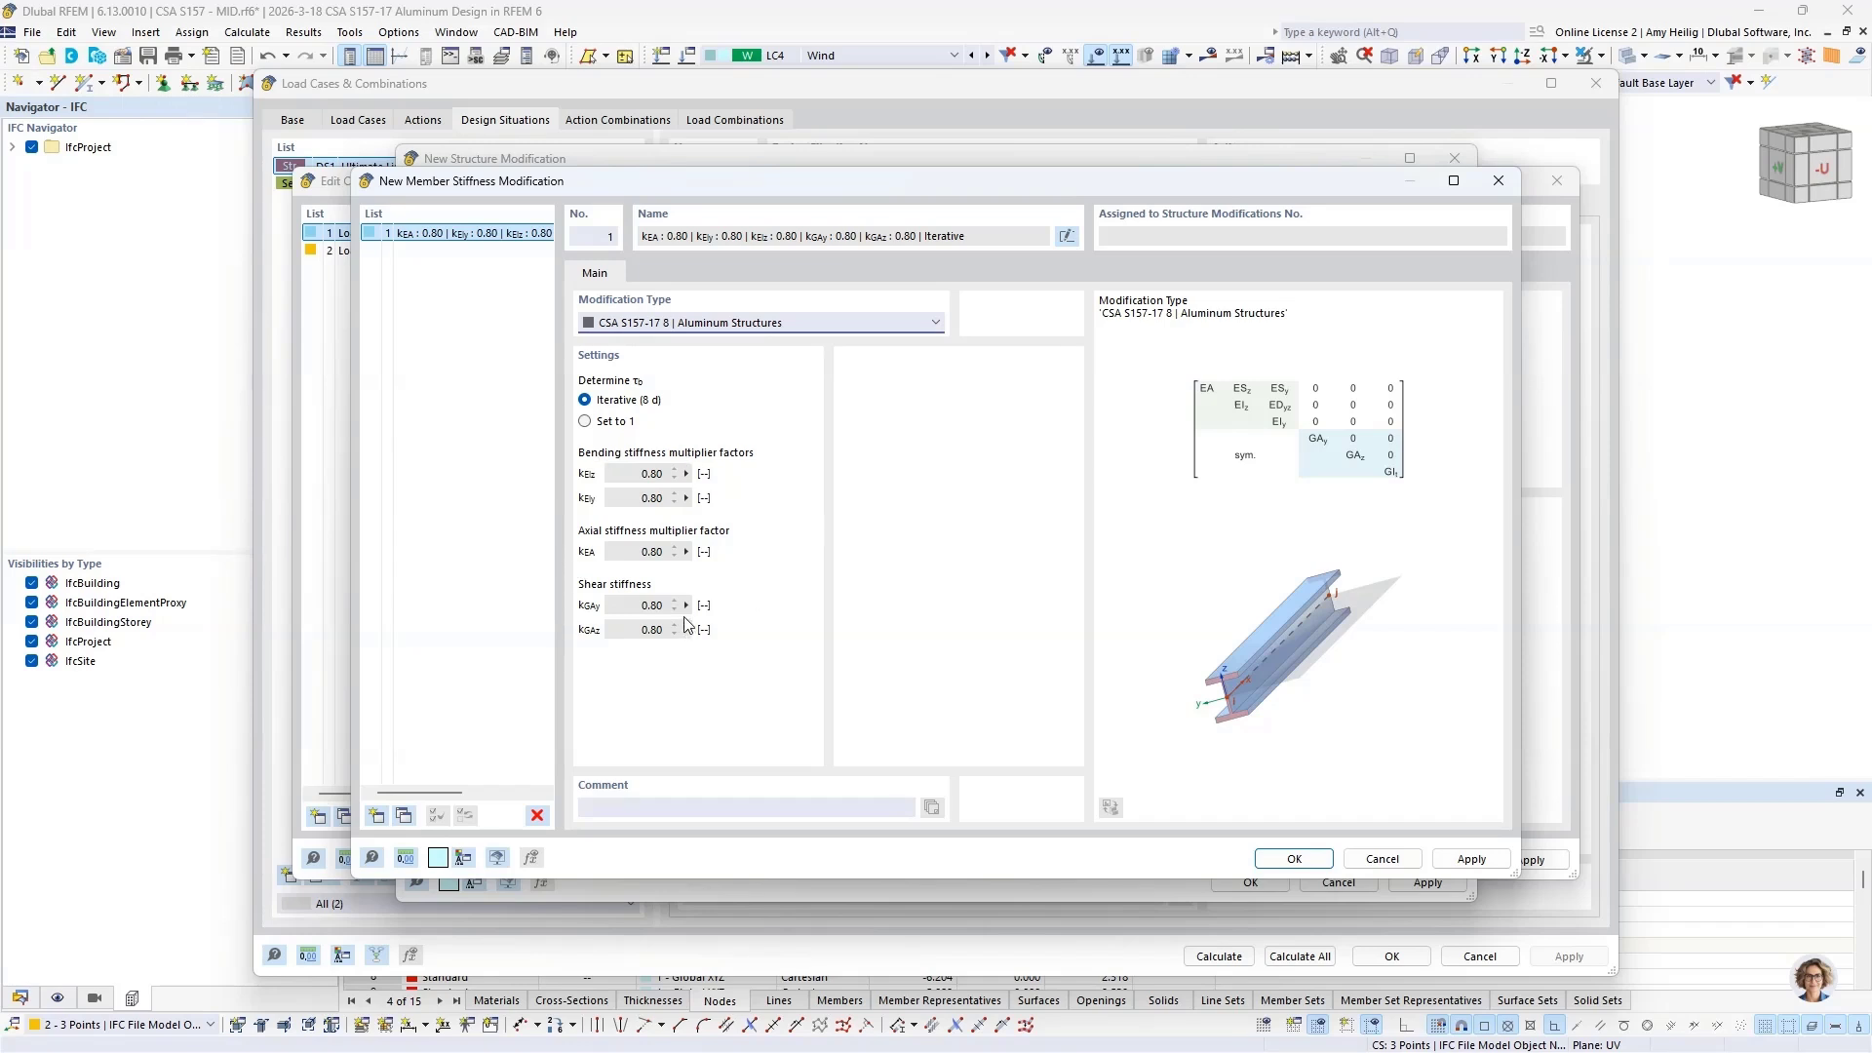
{"action": "left_click", "coordinate": [1297, 858]}
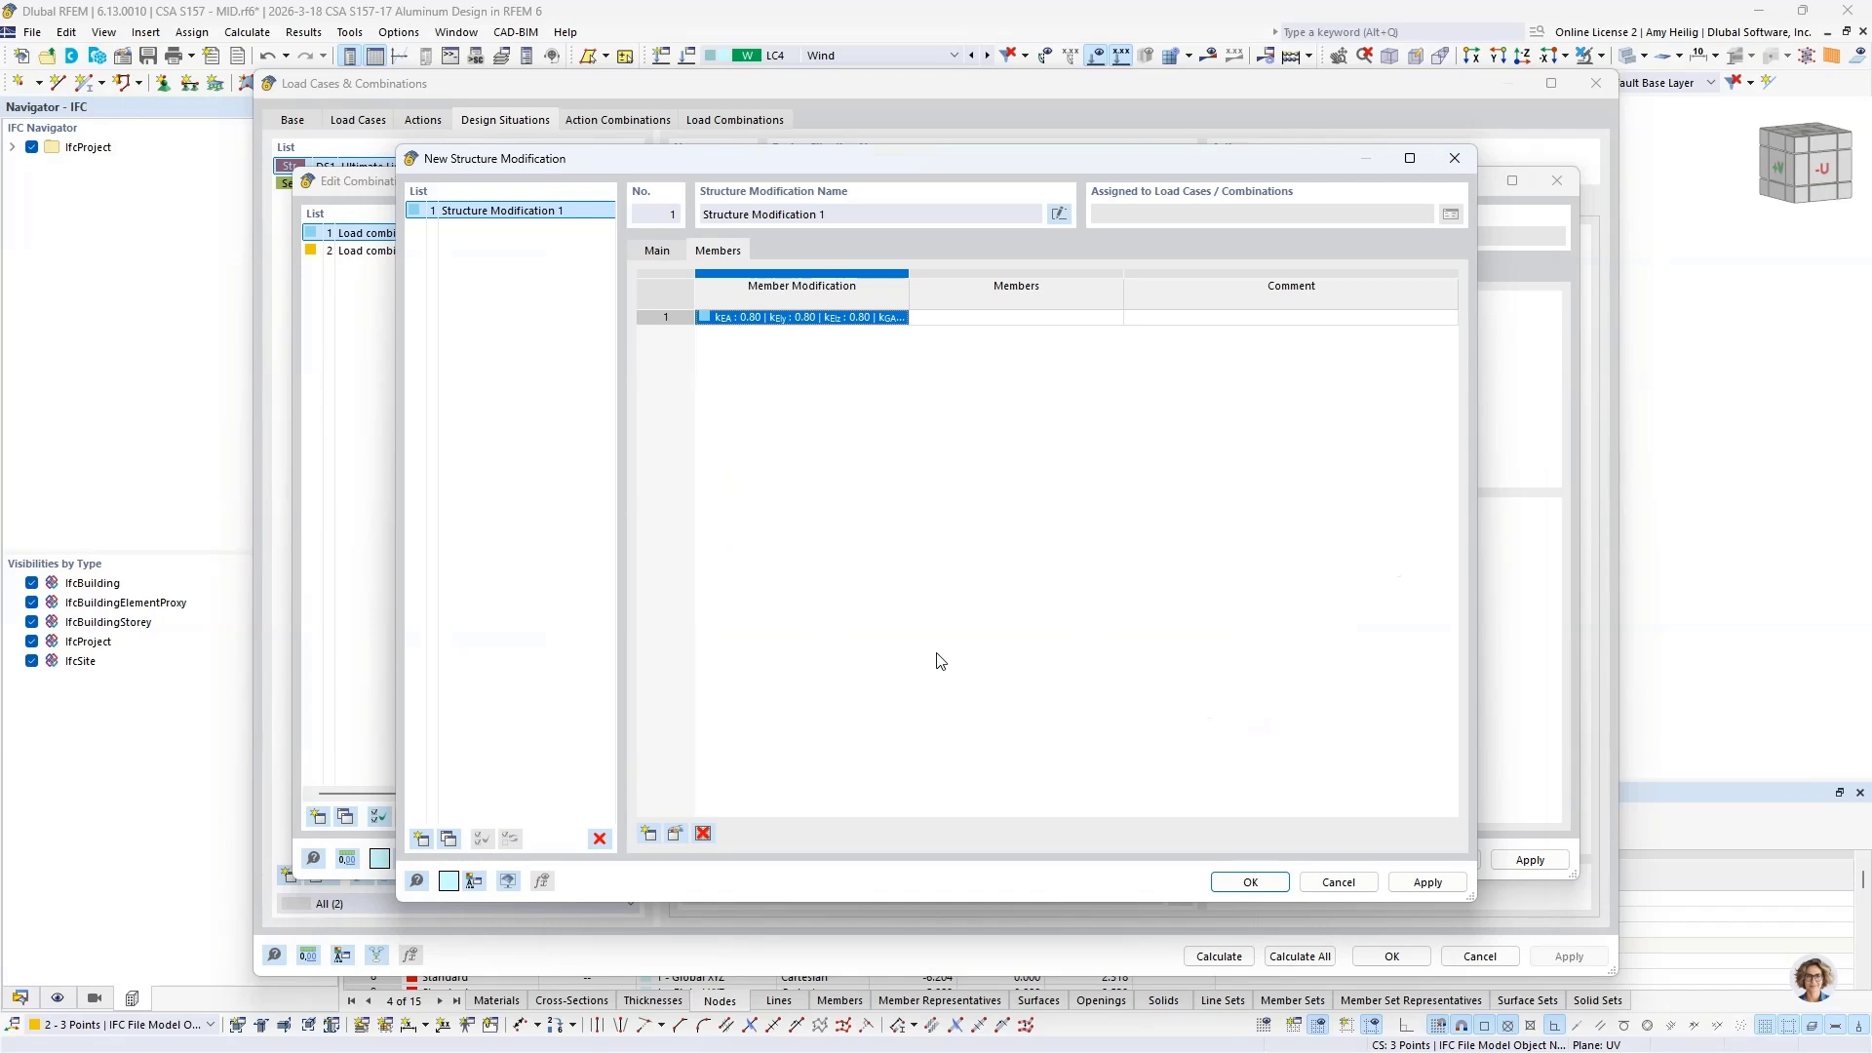
Step: Assign the member stiffness modification to all members and accept the structure modification
{"action": "left_click", "coordinate": [1034, 317]}
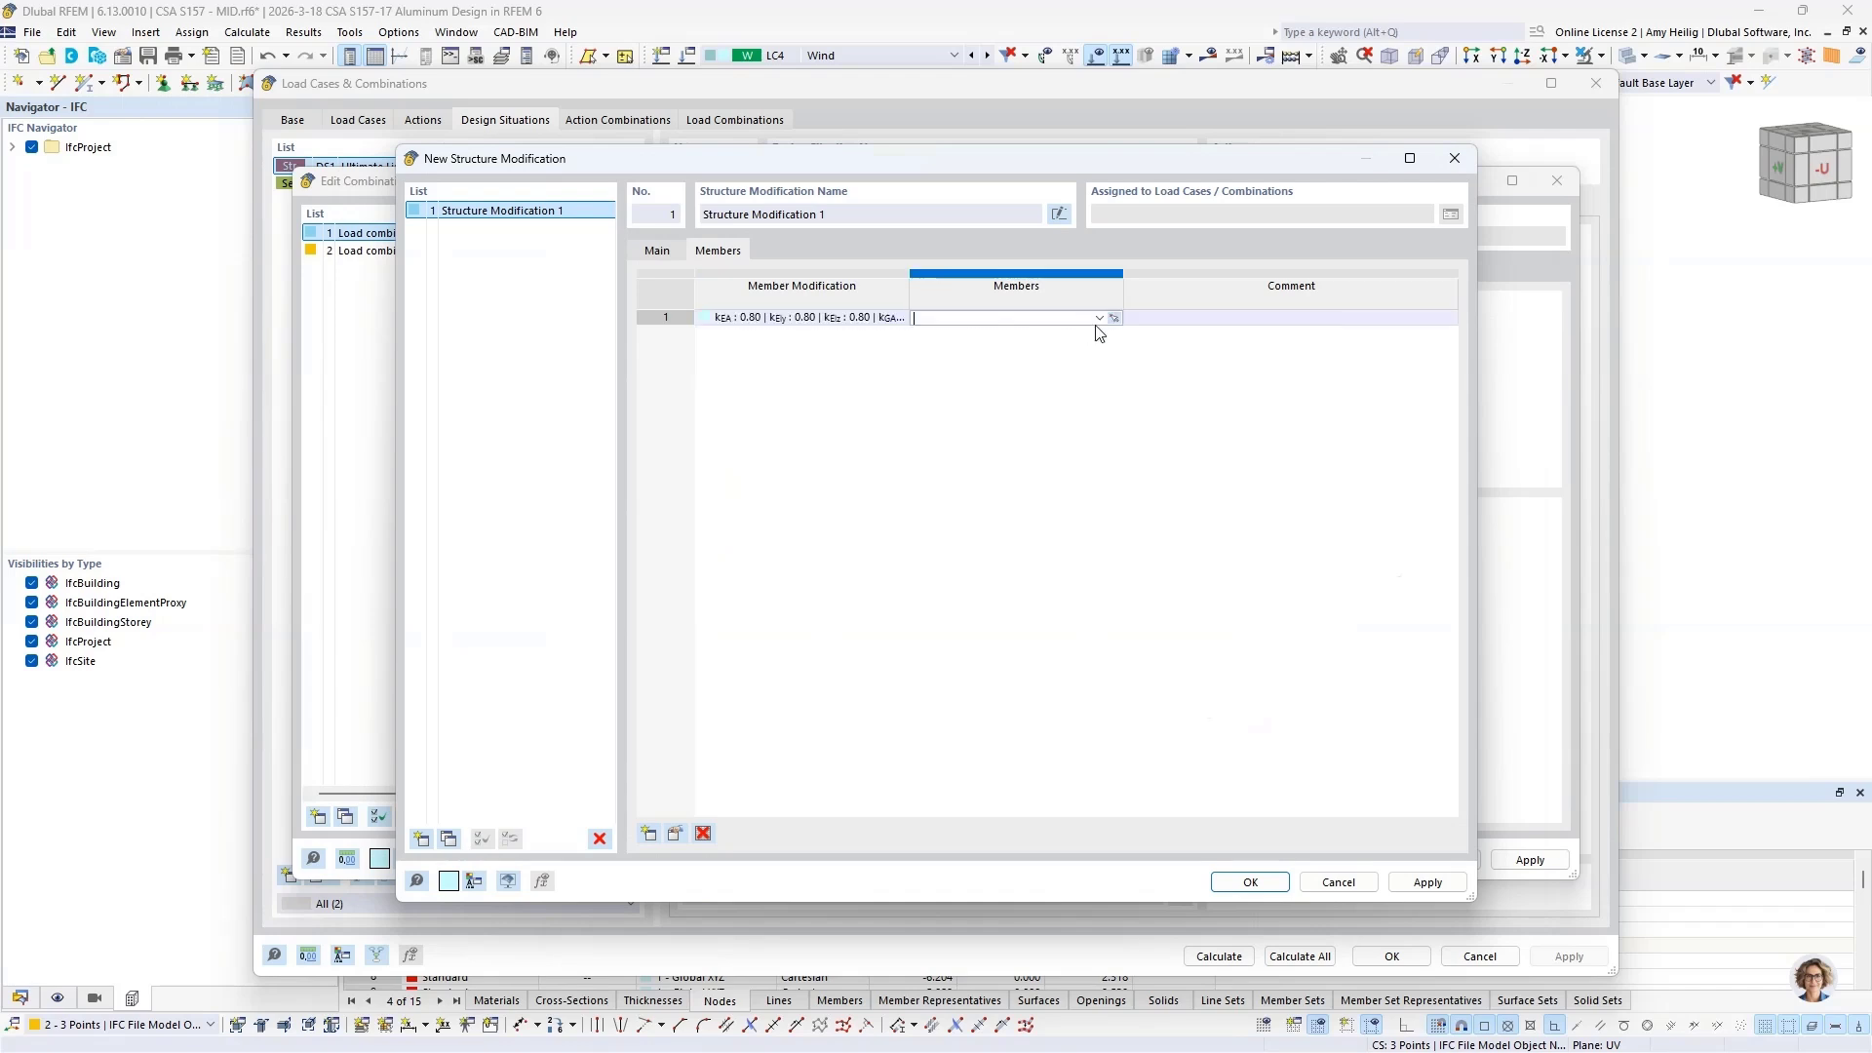
{"action": "left_click", "coordinate": [1098, 318]}
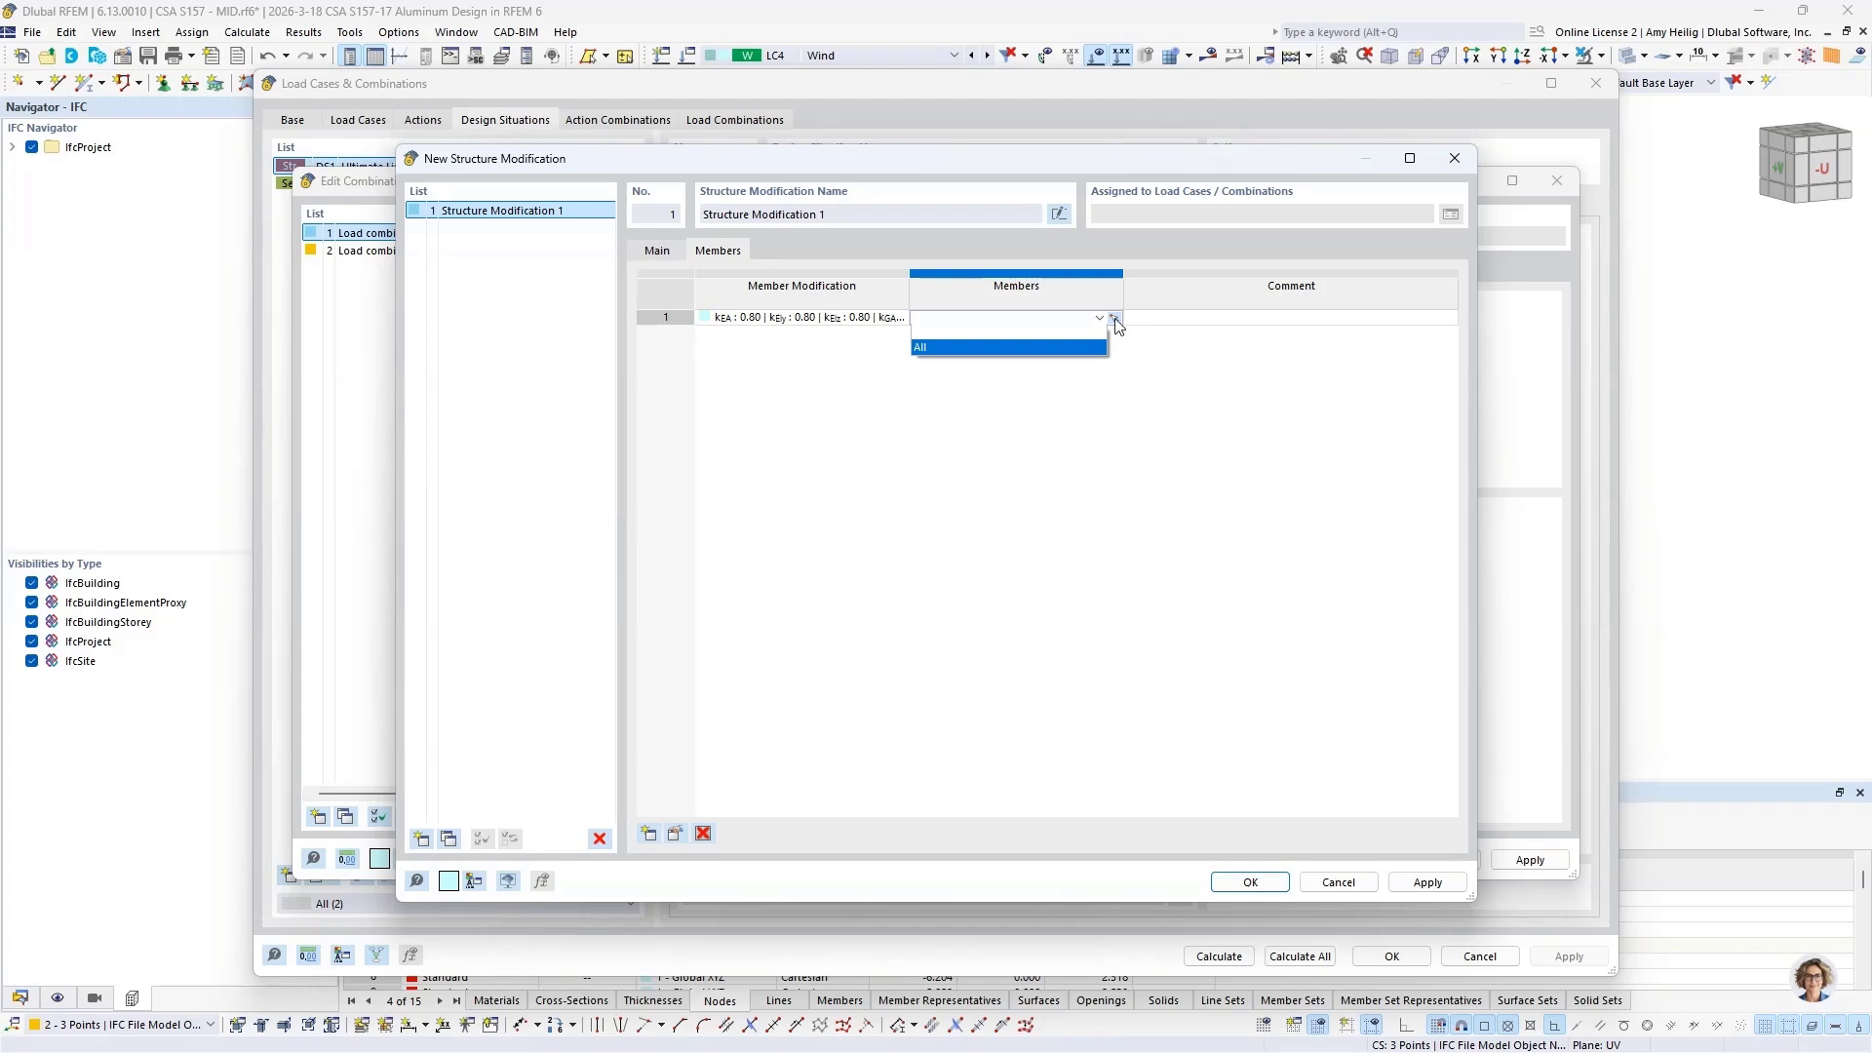
{"action": "left_click", "coordinate": [1053, 348]}
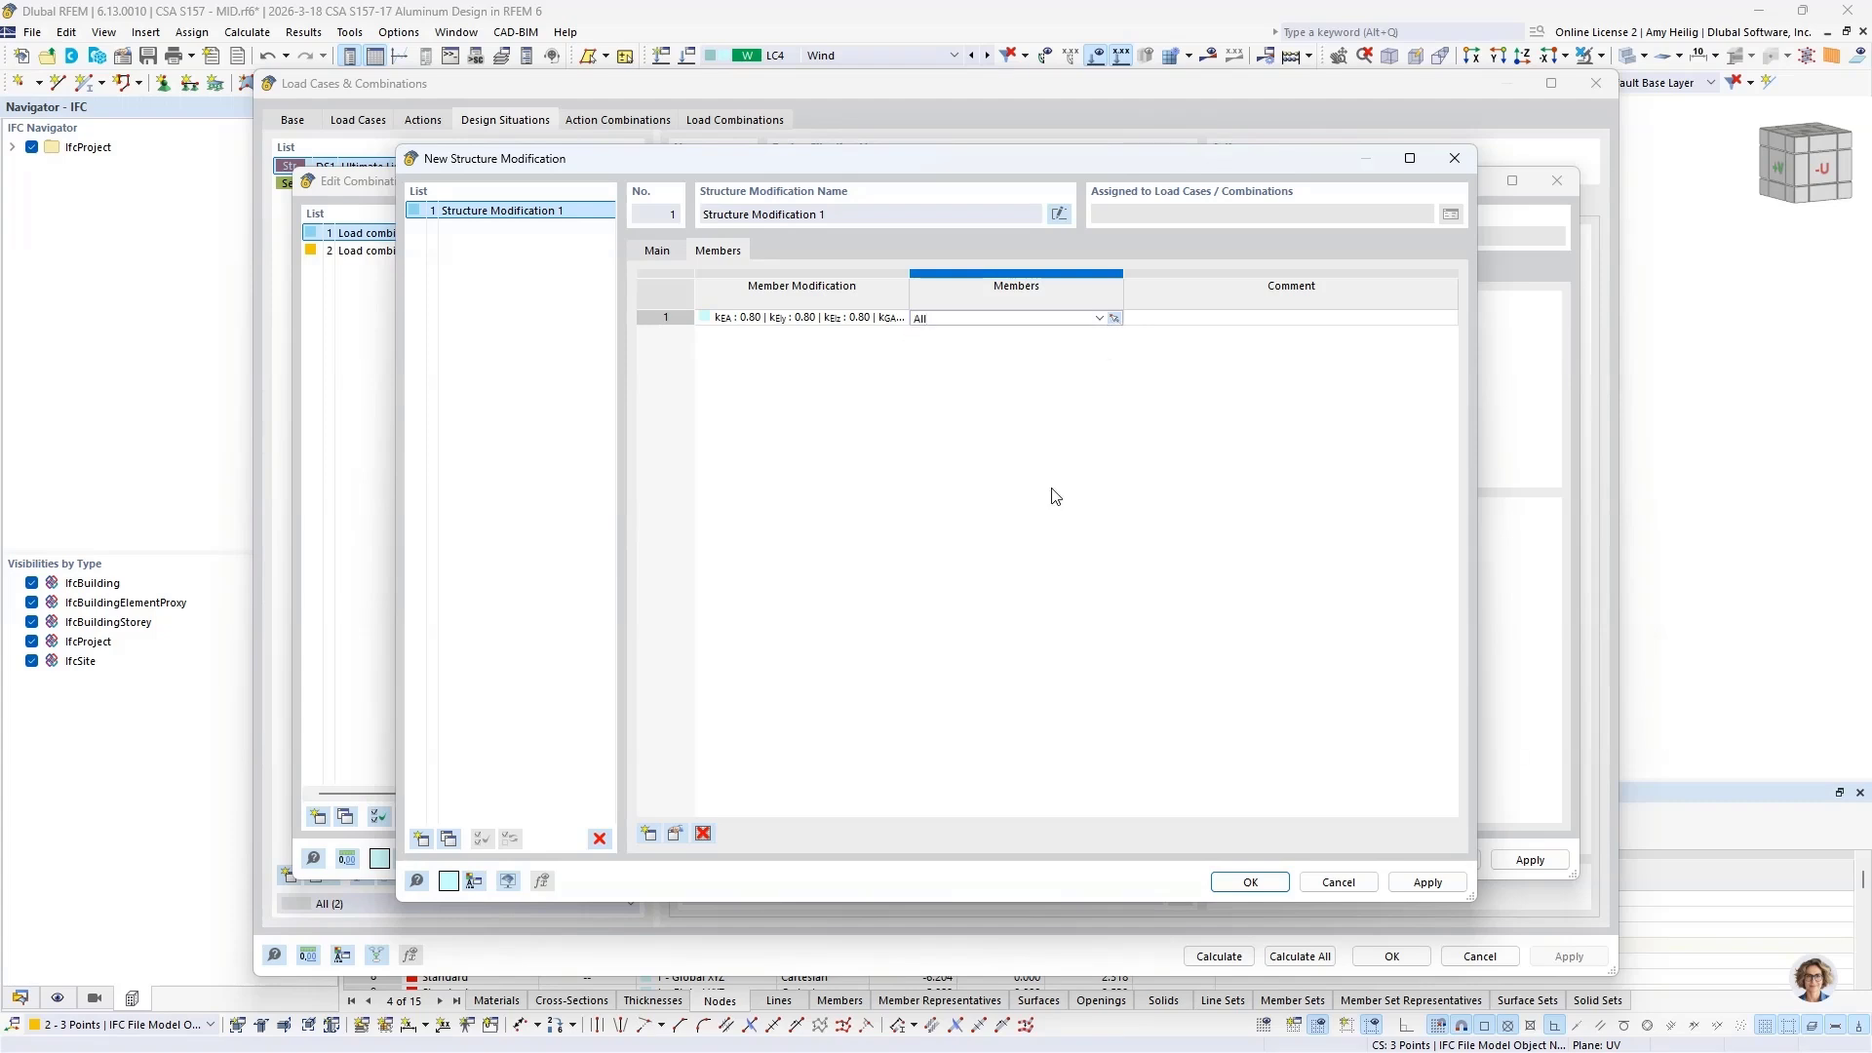
{"action": "left_click", "coordinate": [1238, 883]}
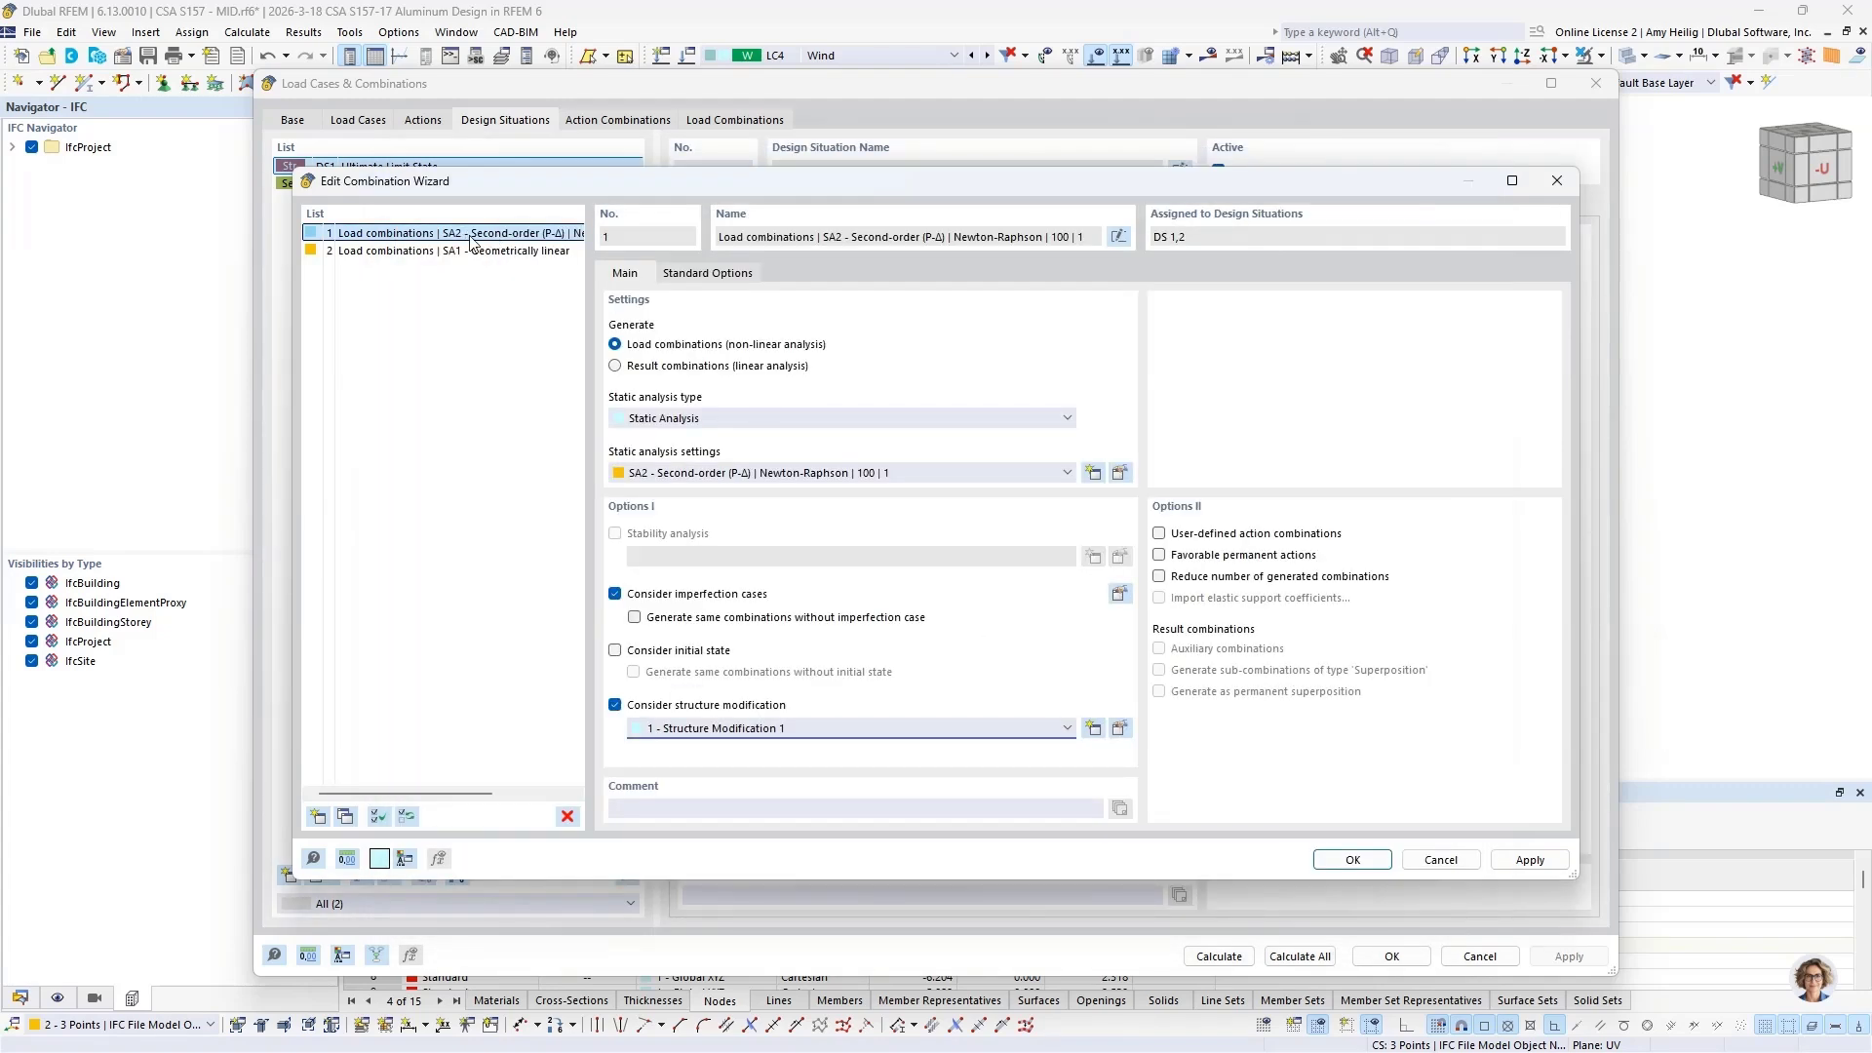
Step: Copy the second-order combination wizard and disable structure modification in the copy
{"action": "left_click", "coordinate": [346, 817]}
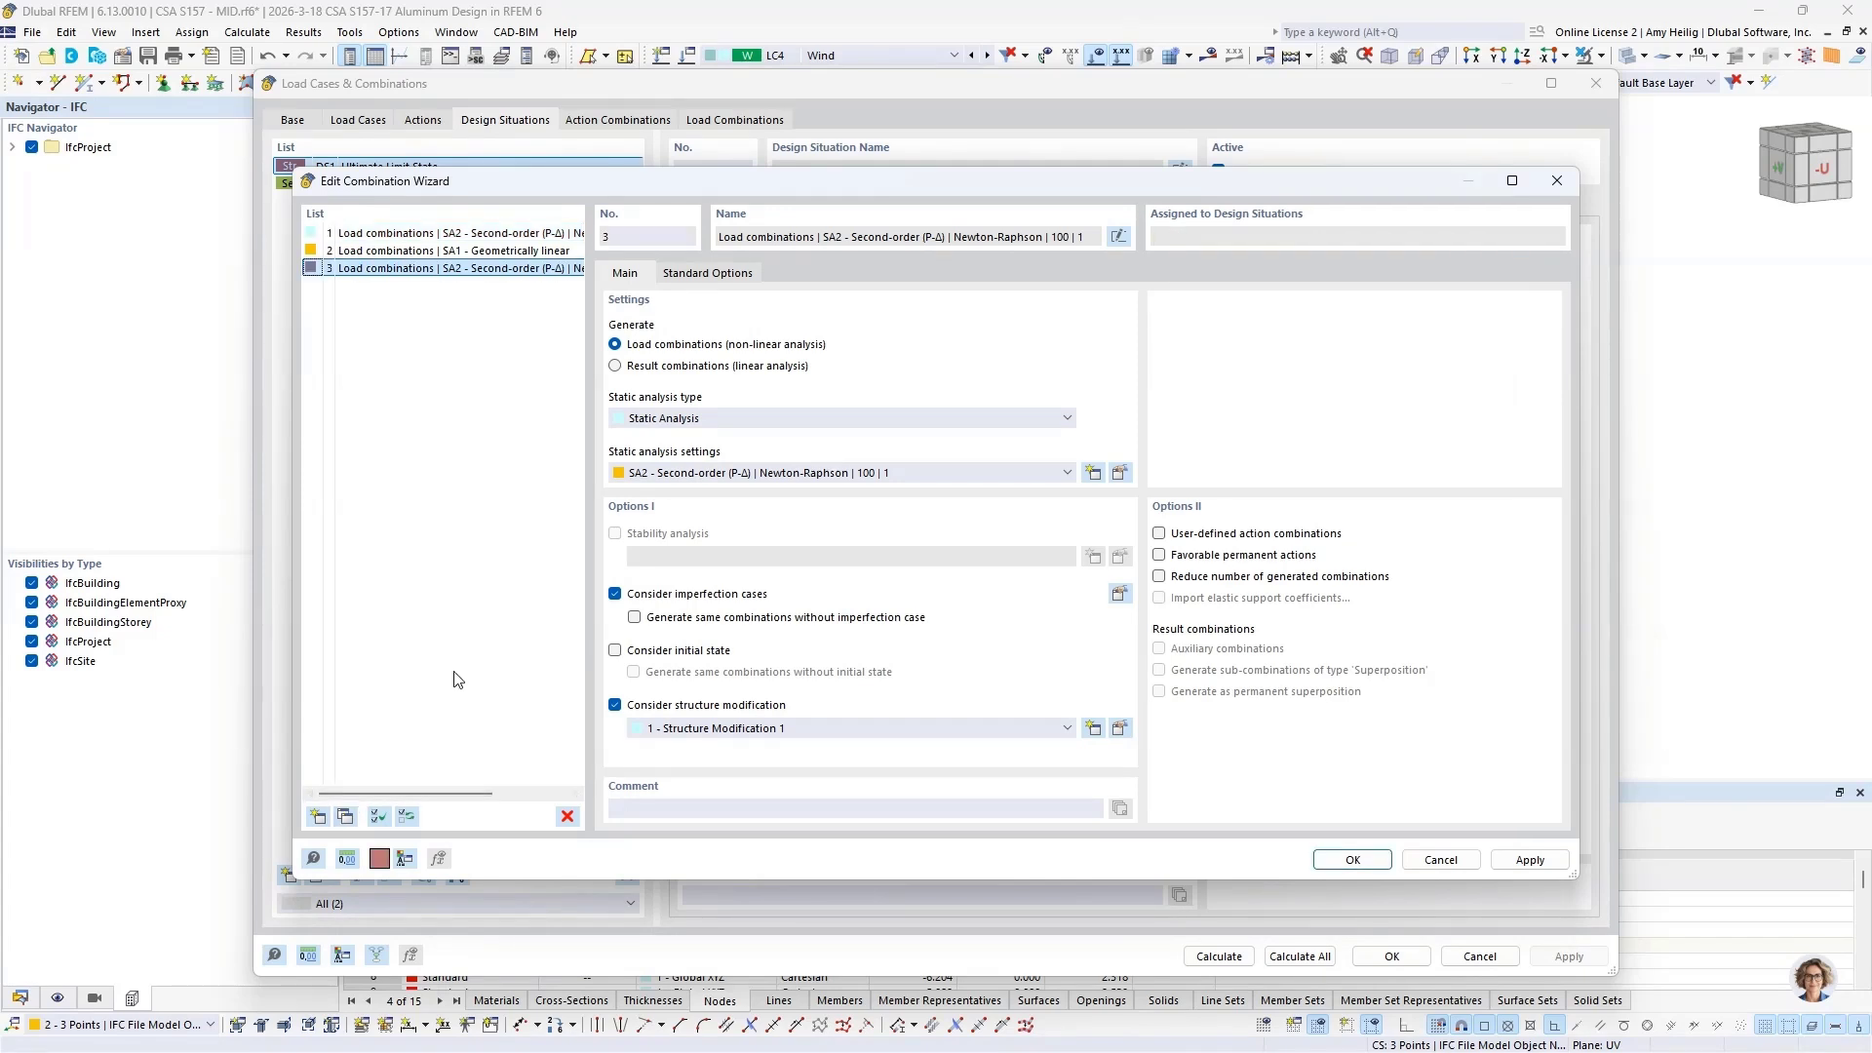
{"action": "left_click", "coordinate": [616, 706]}
{"action": "left_click", "coordinate": [1338, 862]}
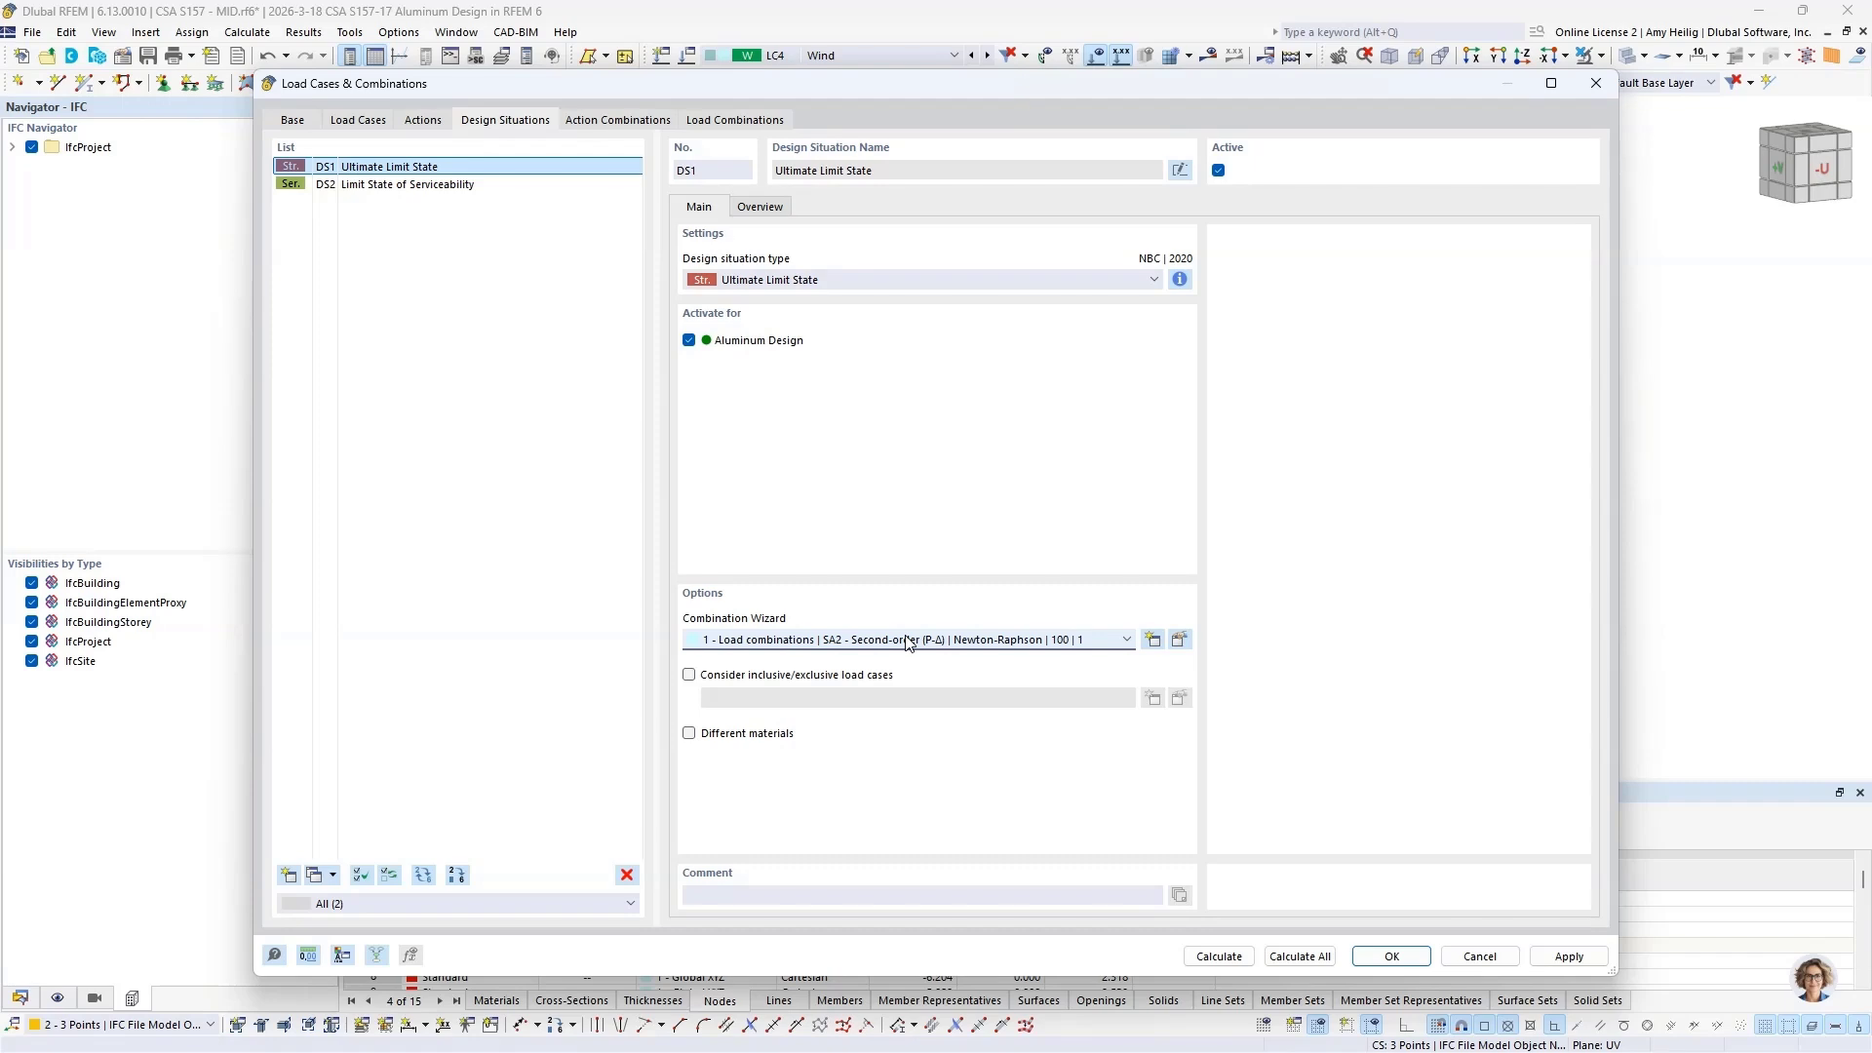
Step: Assign combination wizard 3, the second-order copy, to the DS2 - Limit State of Serviceability design situation
{"action": "left_click", "coordinate": [441, 191]}
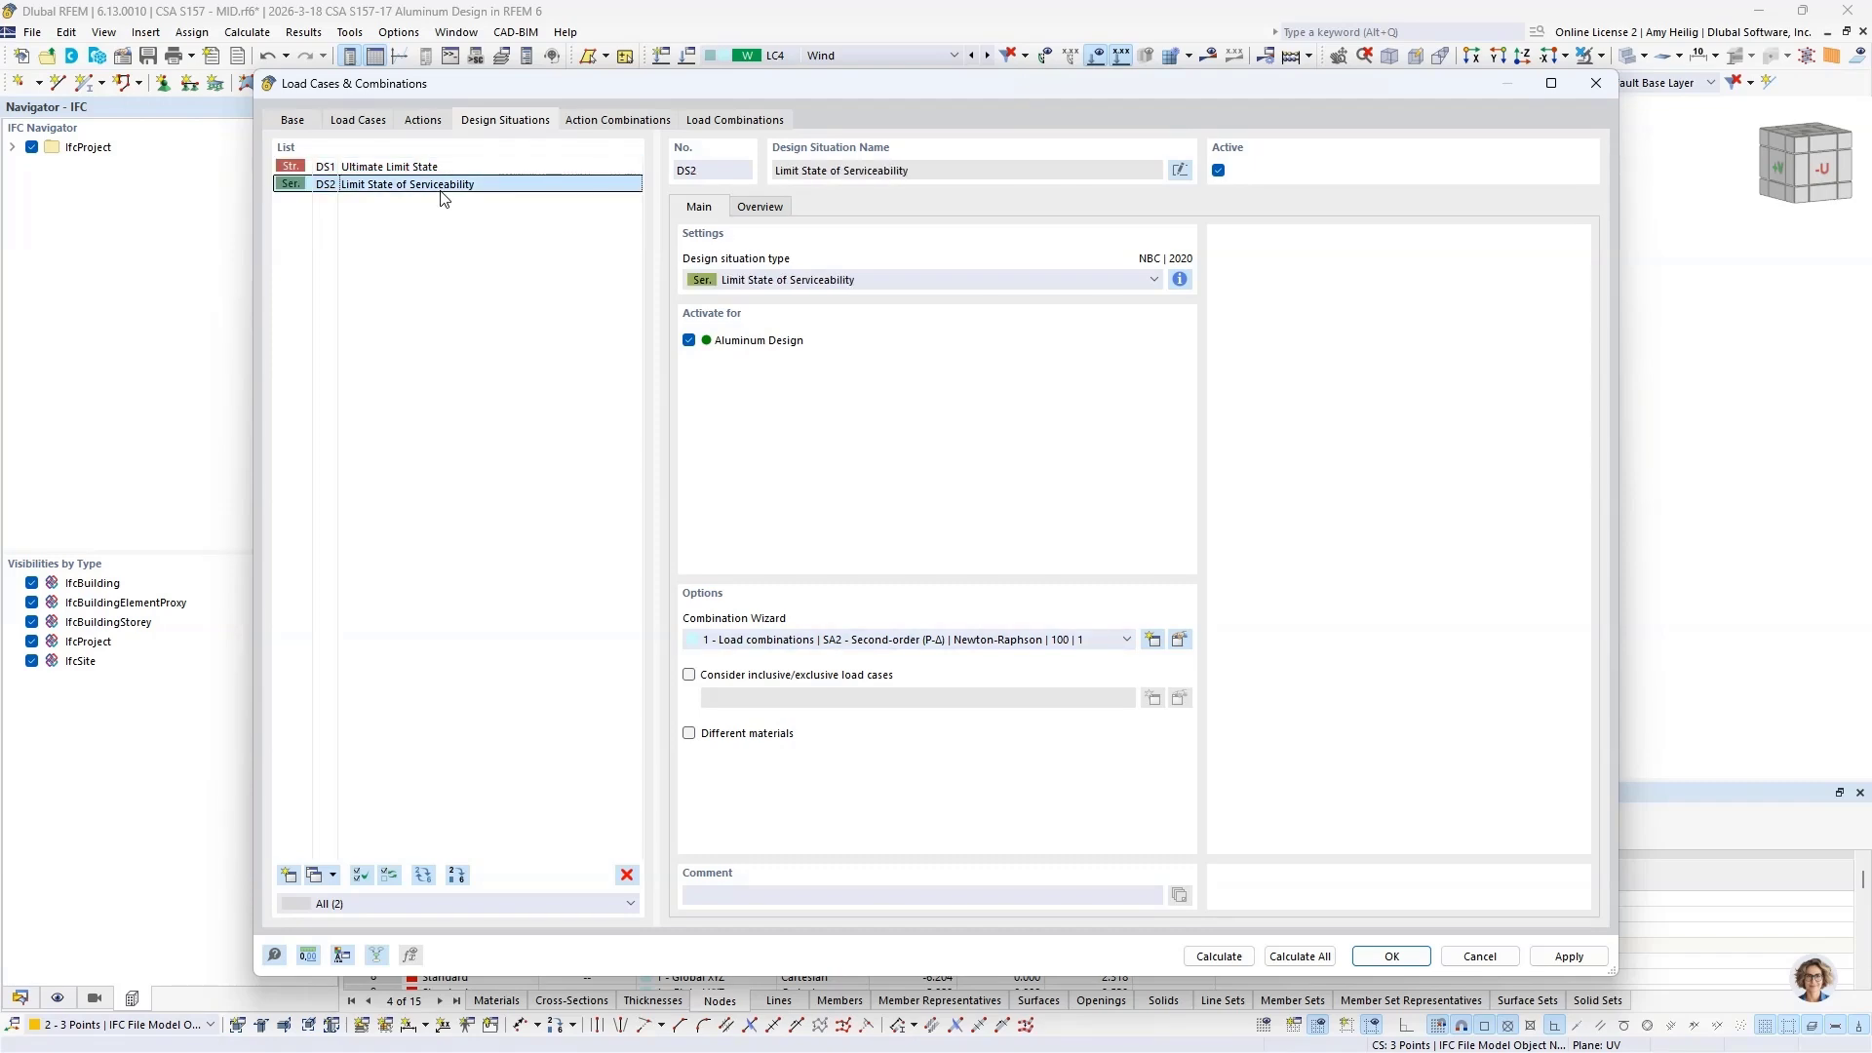
{"action": "left_click", "coordinate": [895, 641]}
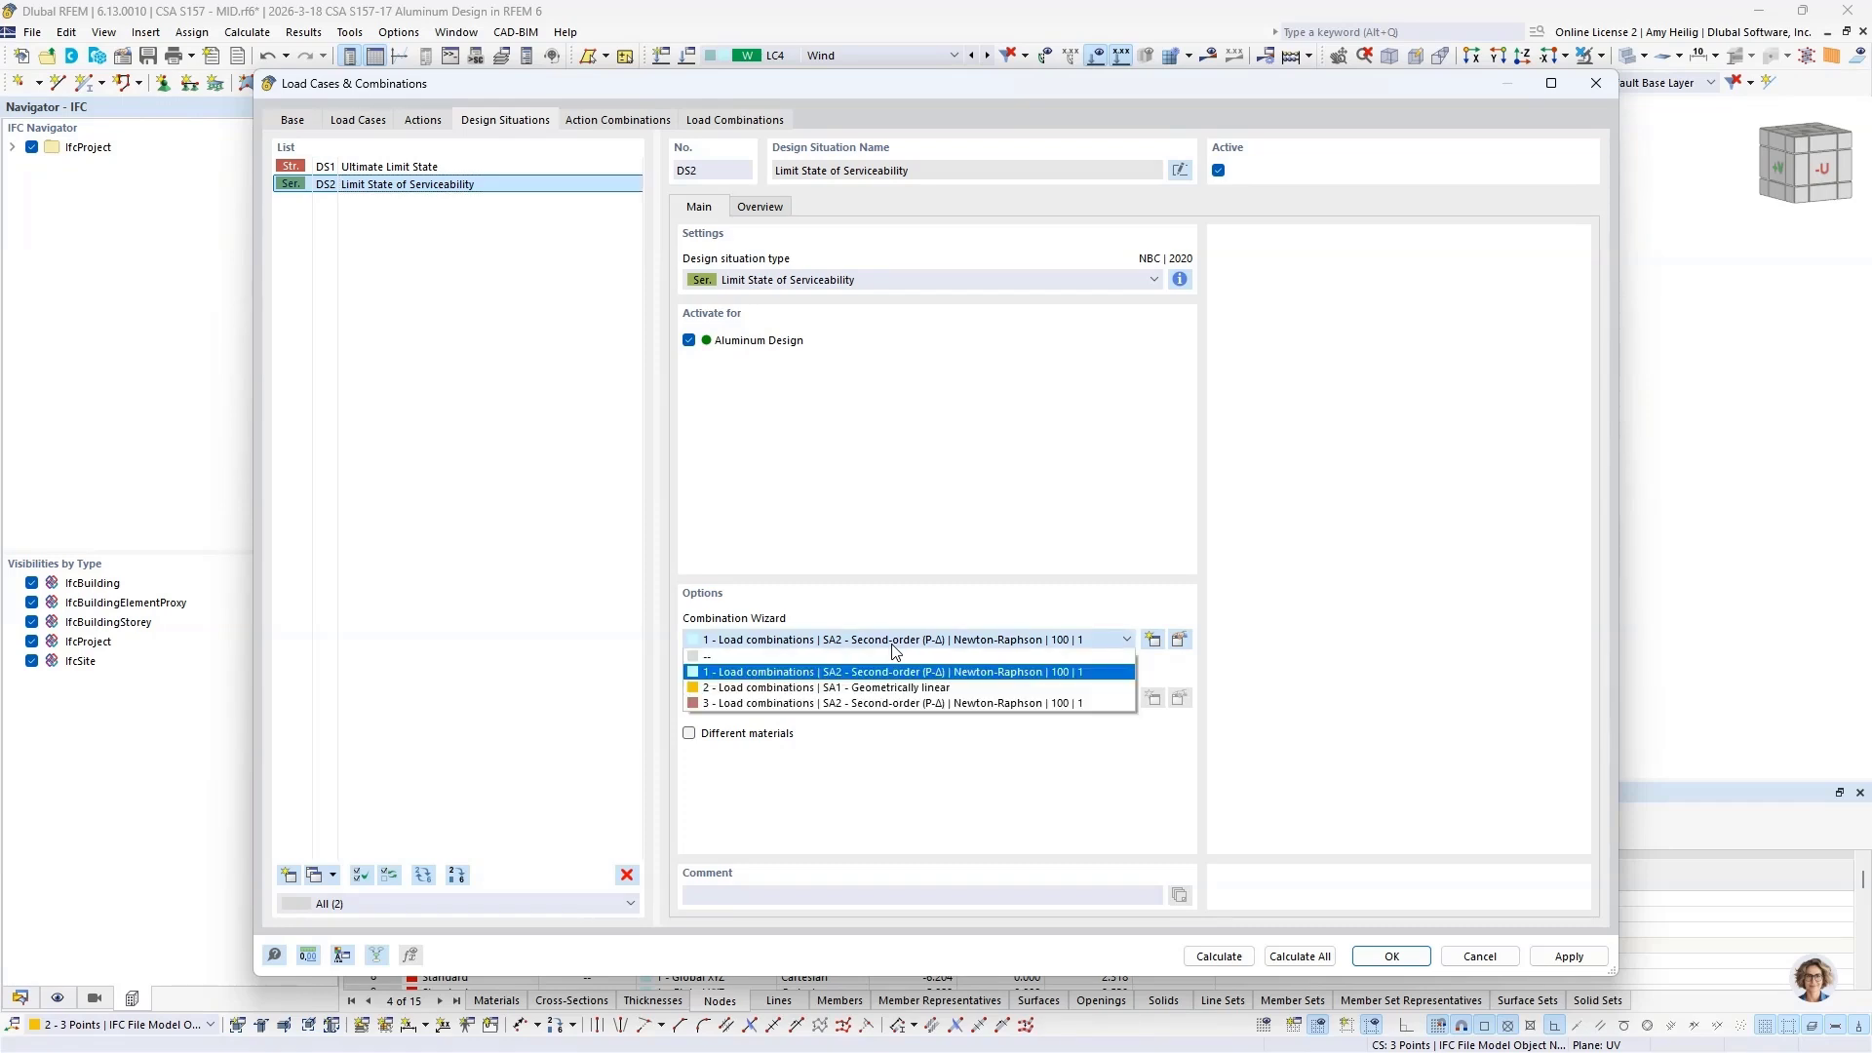
{"action": "left_click", "coordinate": [906, 704]}
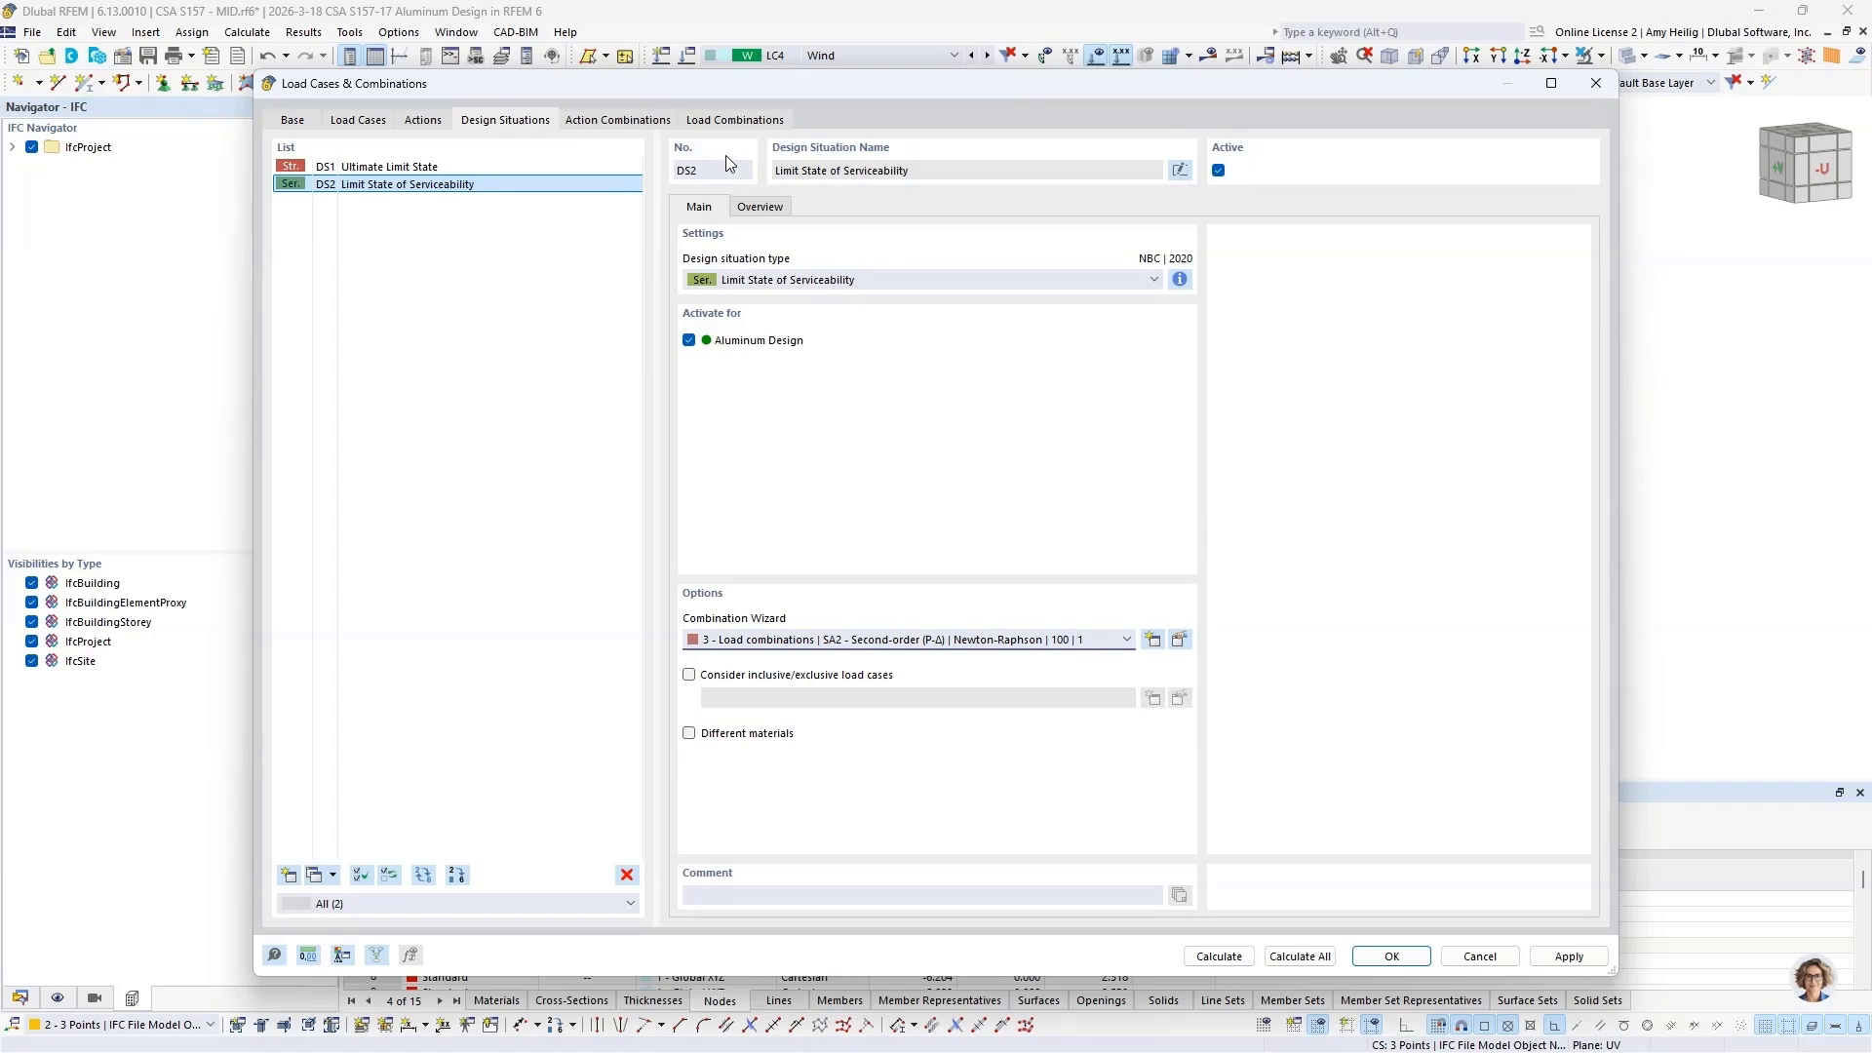
Step: Check the structure modification setting of load combinations CO3, CO5 and CO12, and accept the load case and combination settings
{"action": "left_click", "coordinate": [733, 120]}
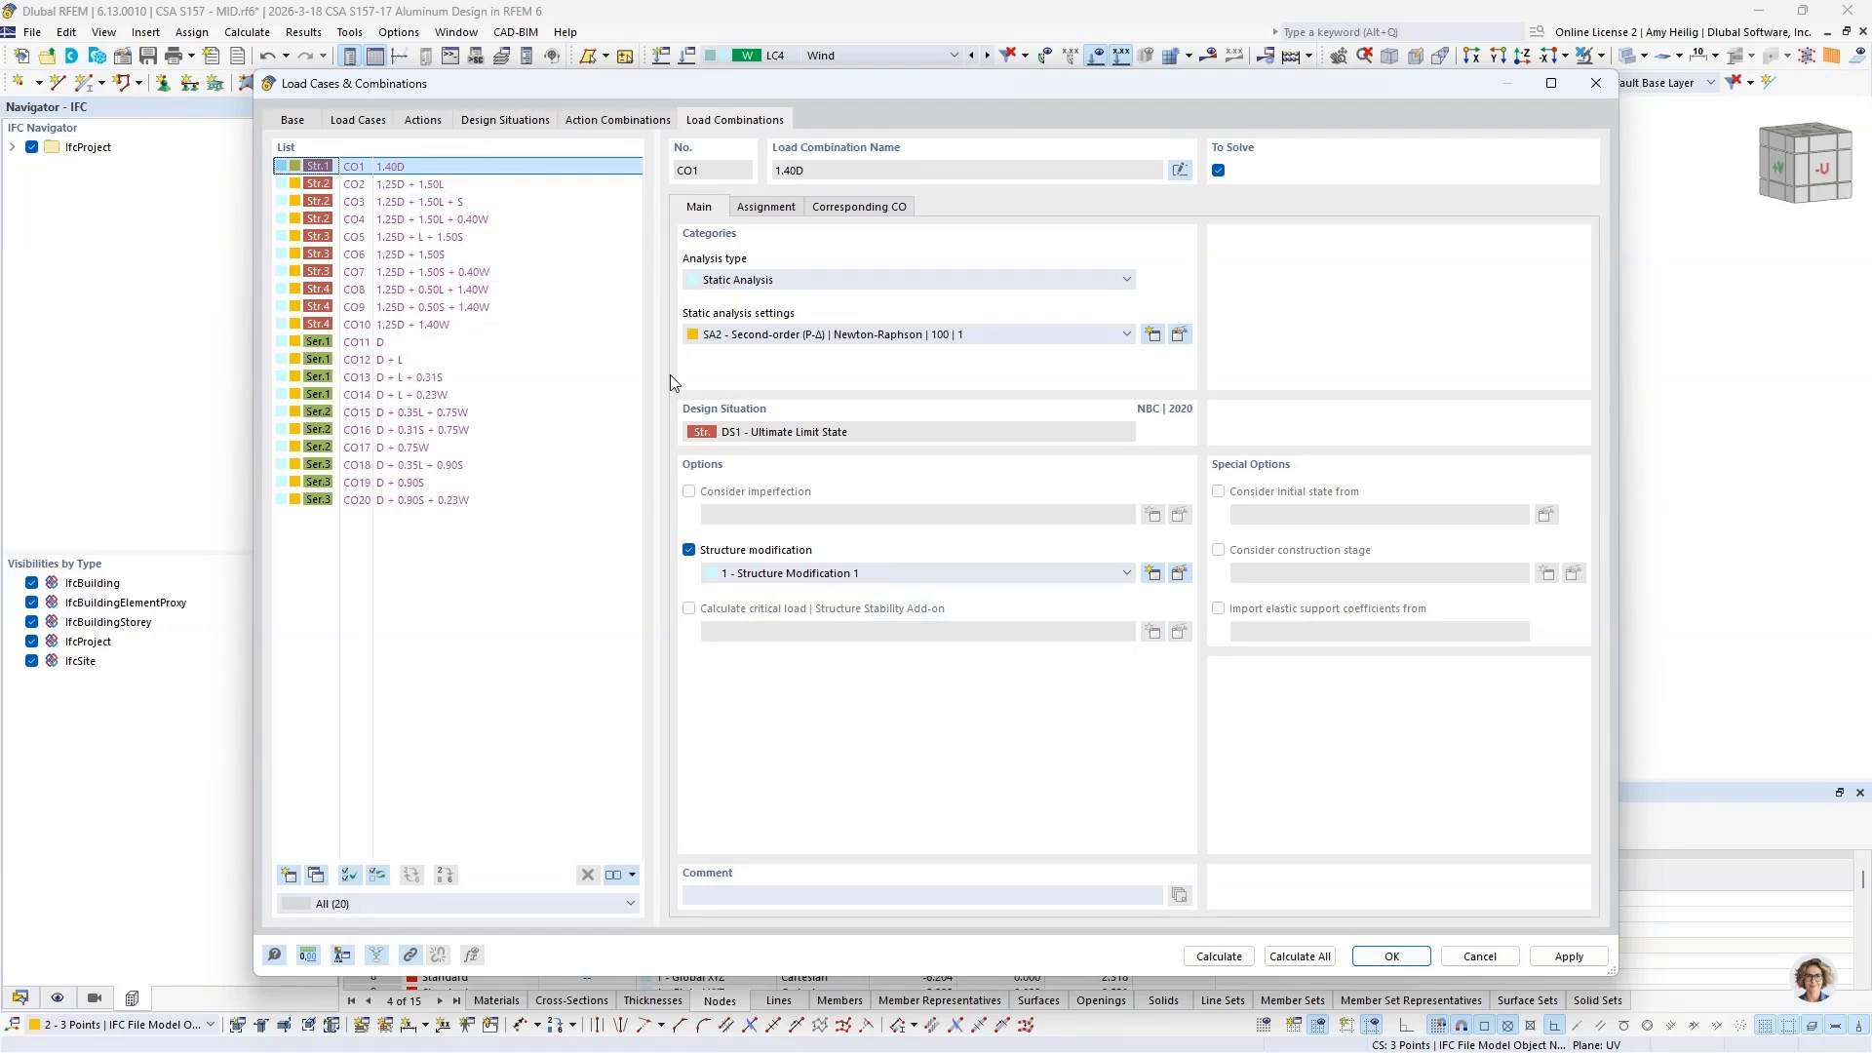
{"action": "left_click", "coordinate": [451, 203]}
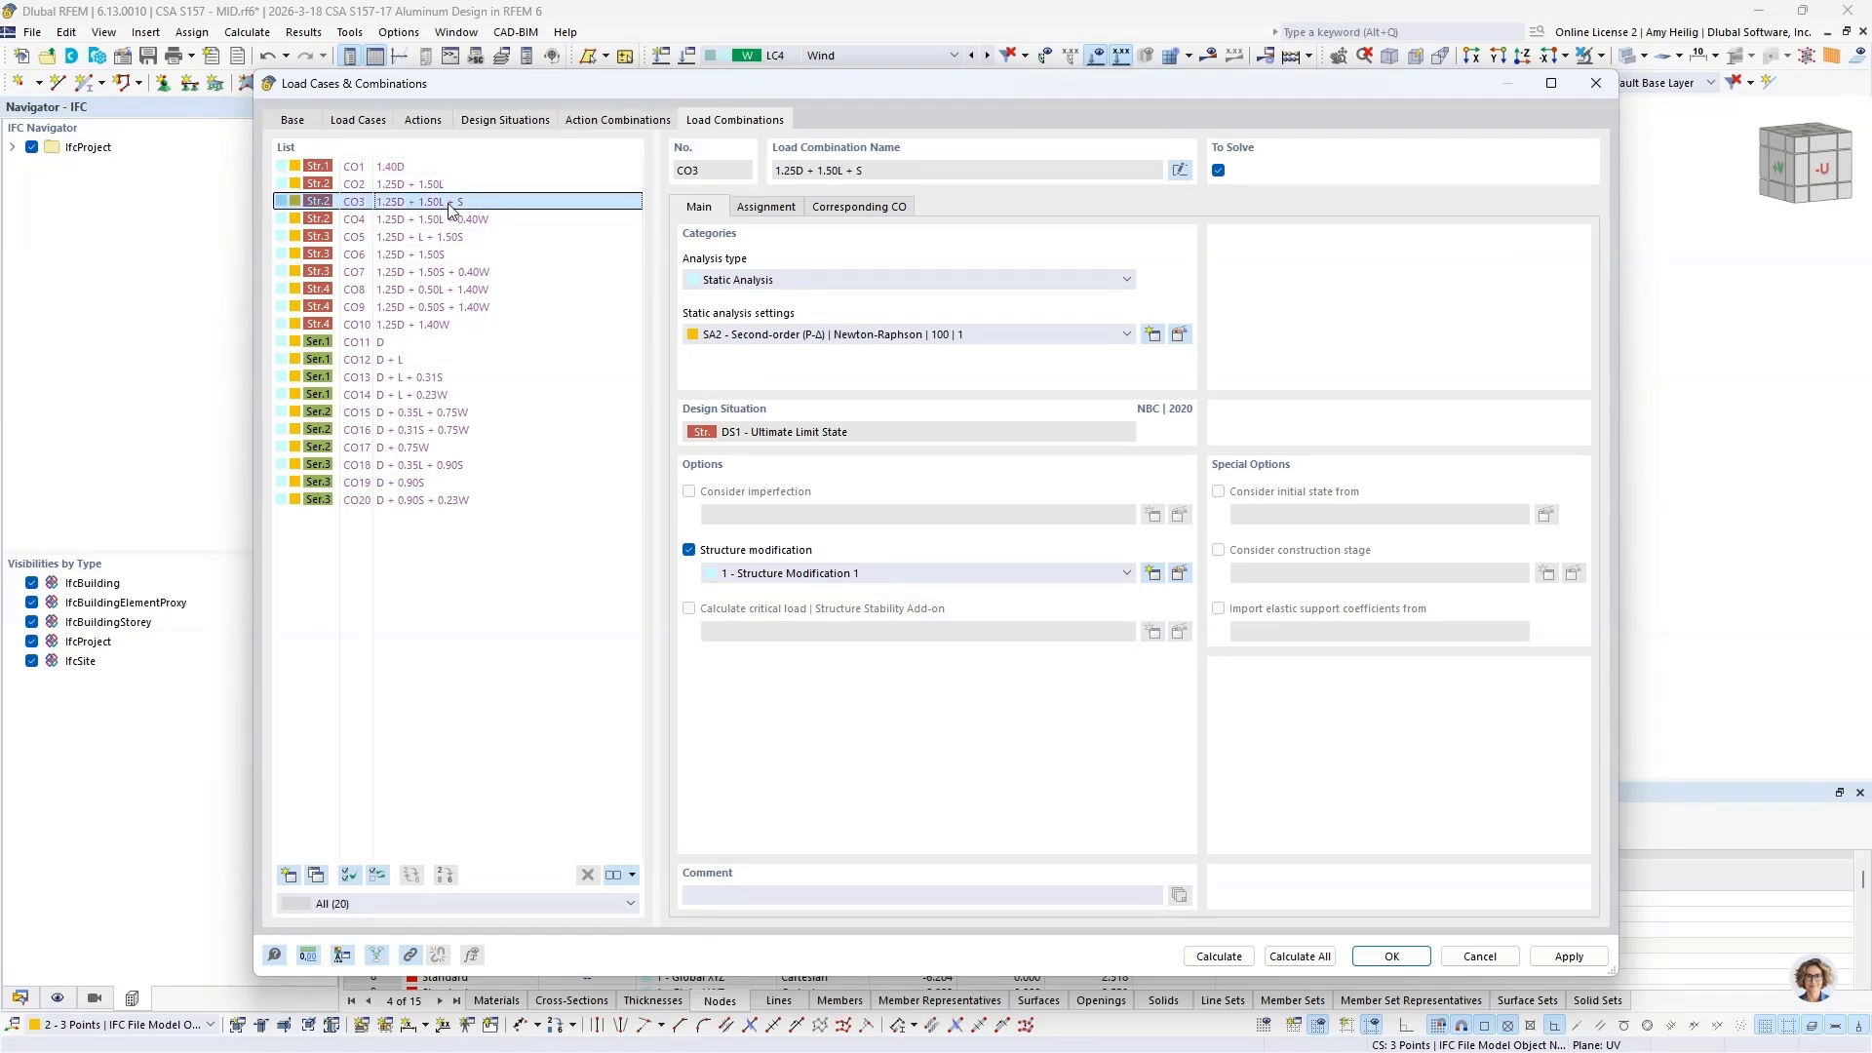
{"action": "left_click", "coordinate": [457, 237]}
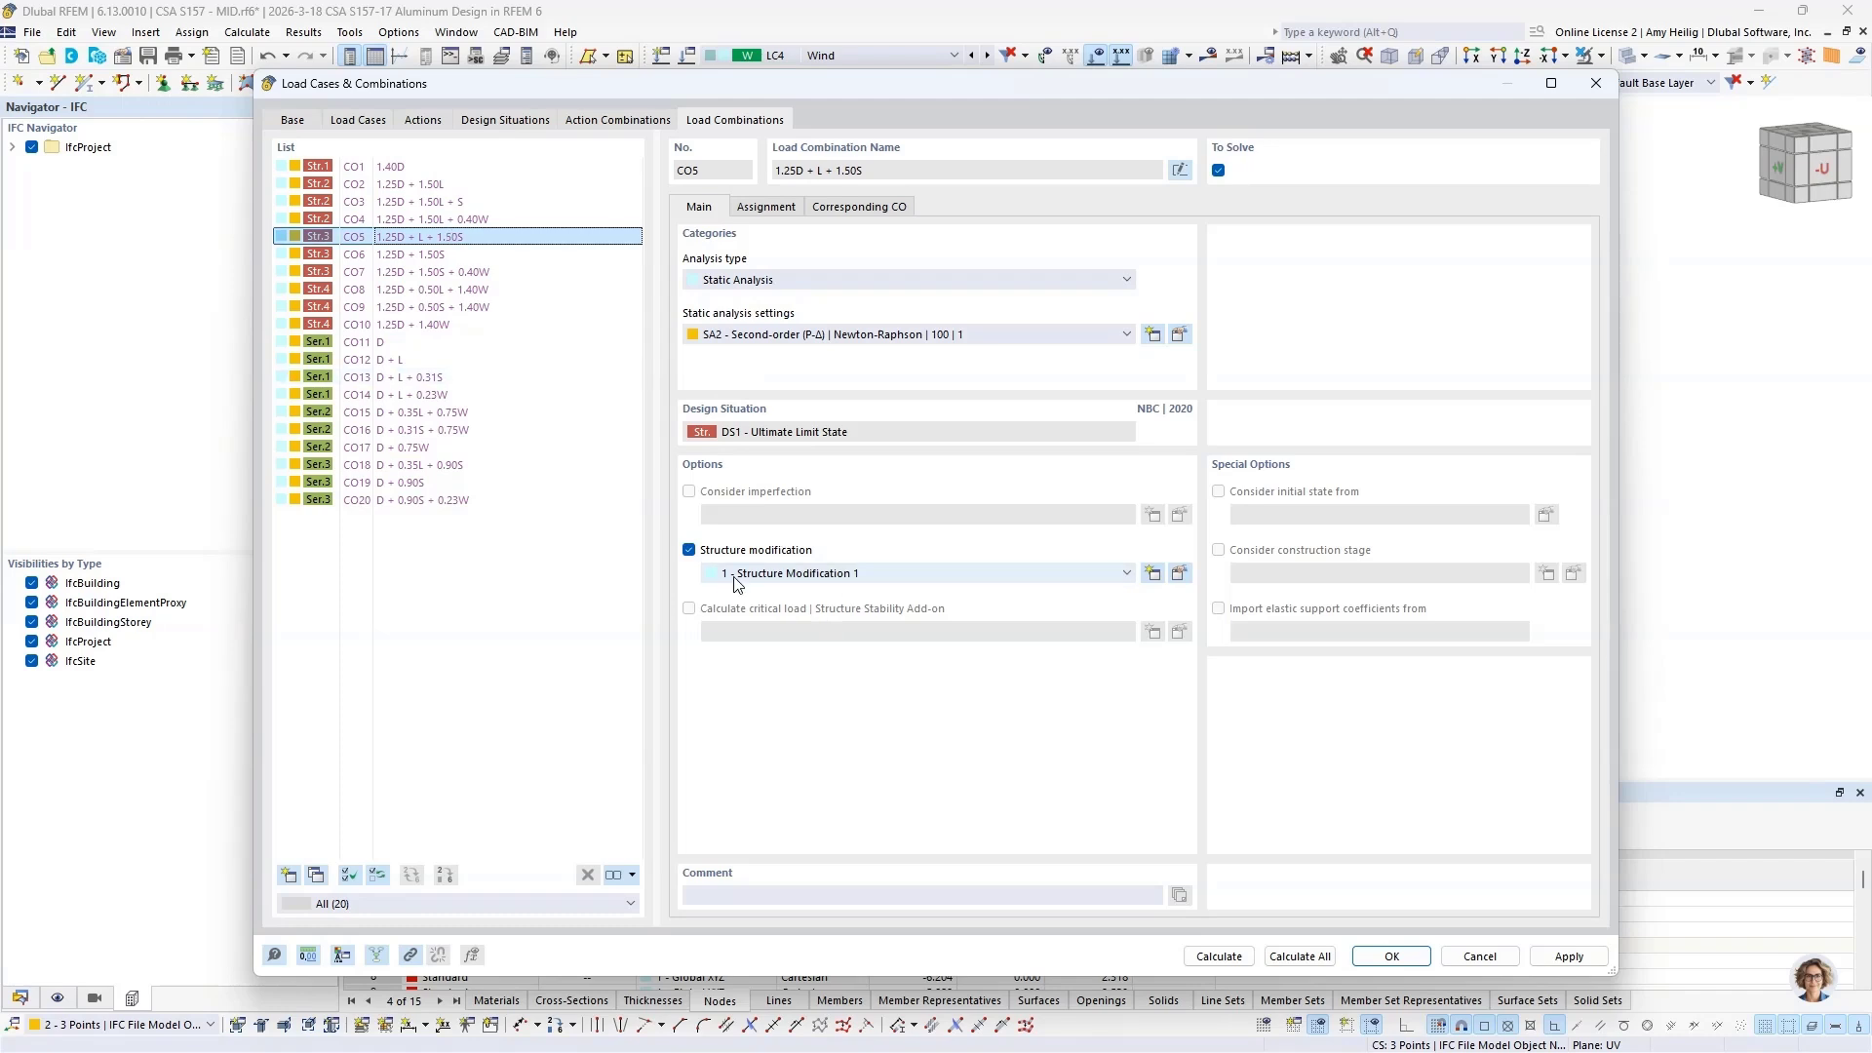
{"action": "left_click", "coordinate": [435, 361]}
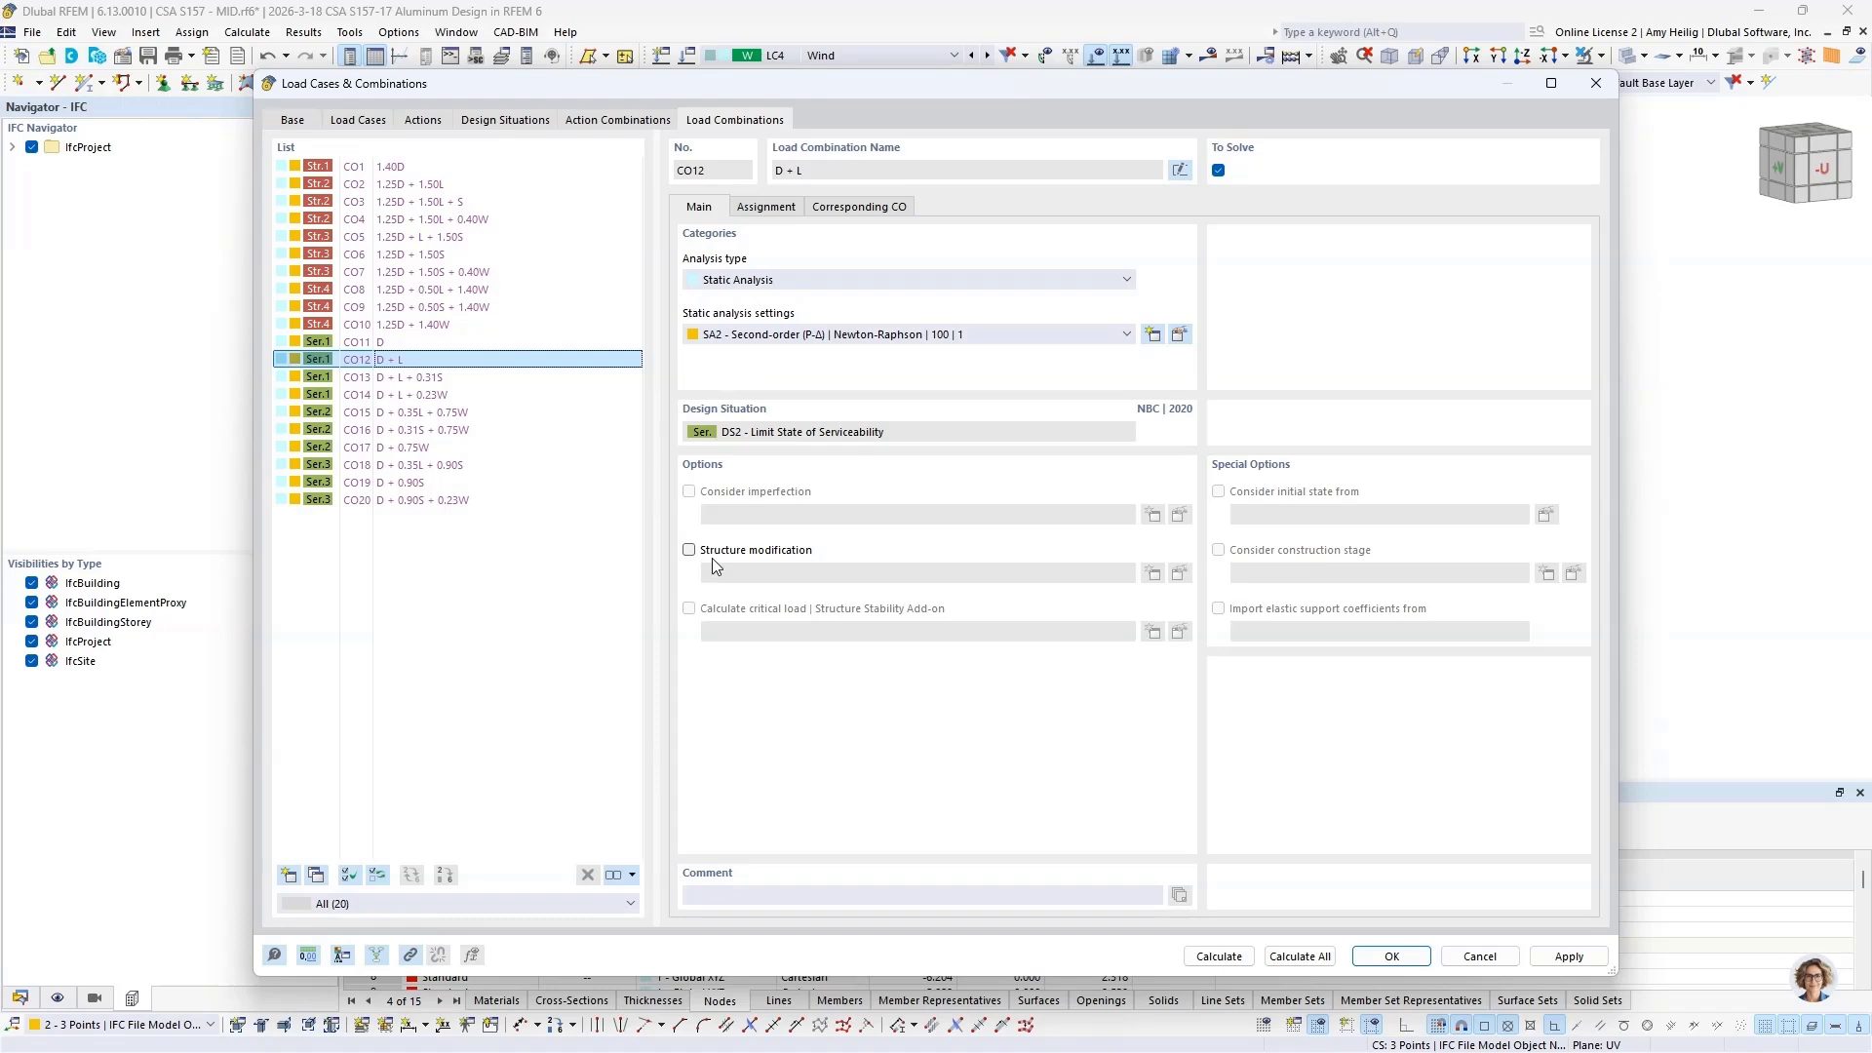
{"action": "left_click", "coordinate": [1381, 960]}
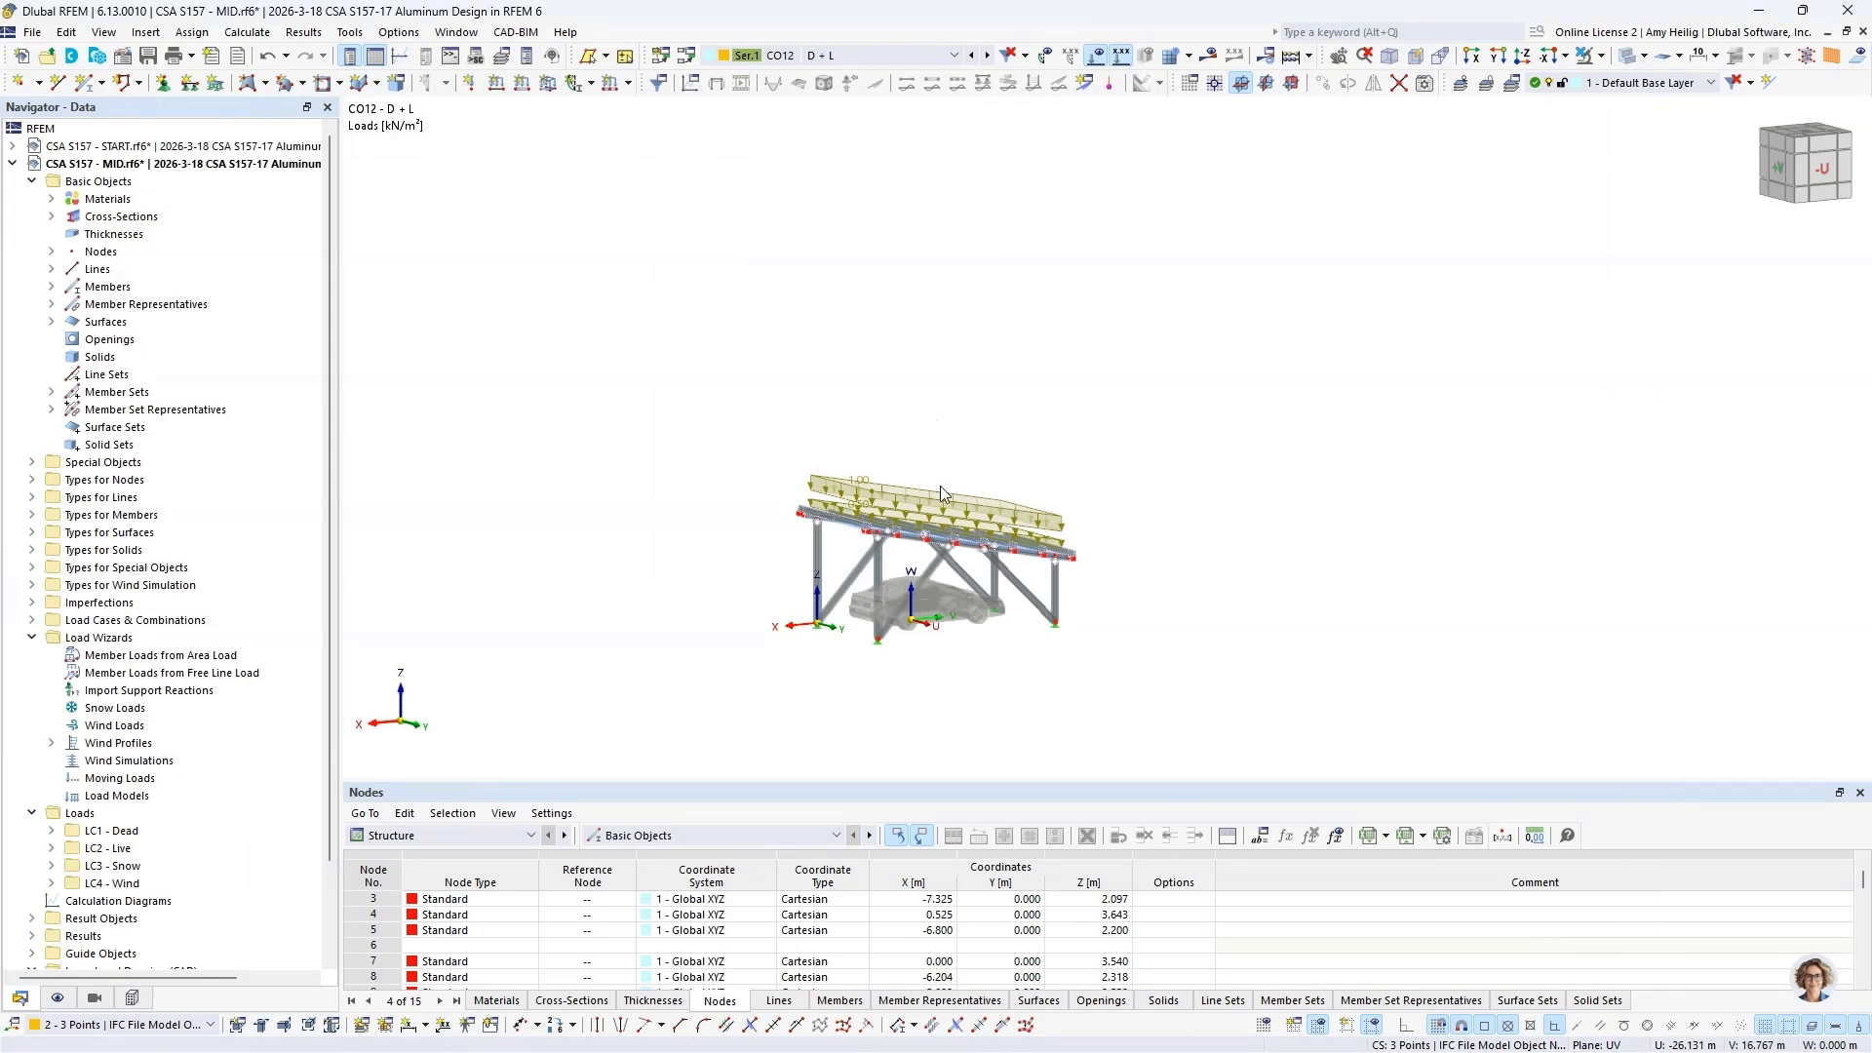
Step: Switch to the CSA S157 - FINAL.rf6 model and activate LC4 - Wind
{"action": "scroll", "coordinate": [931, 558], "scroll_direction": "up", "scroll_amount": 3}
{"action": "left_click", "coordinate": [456, 32]}
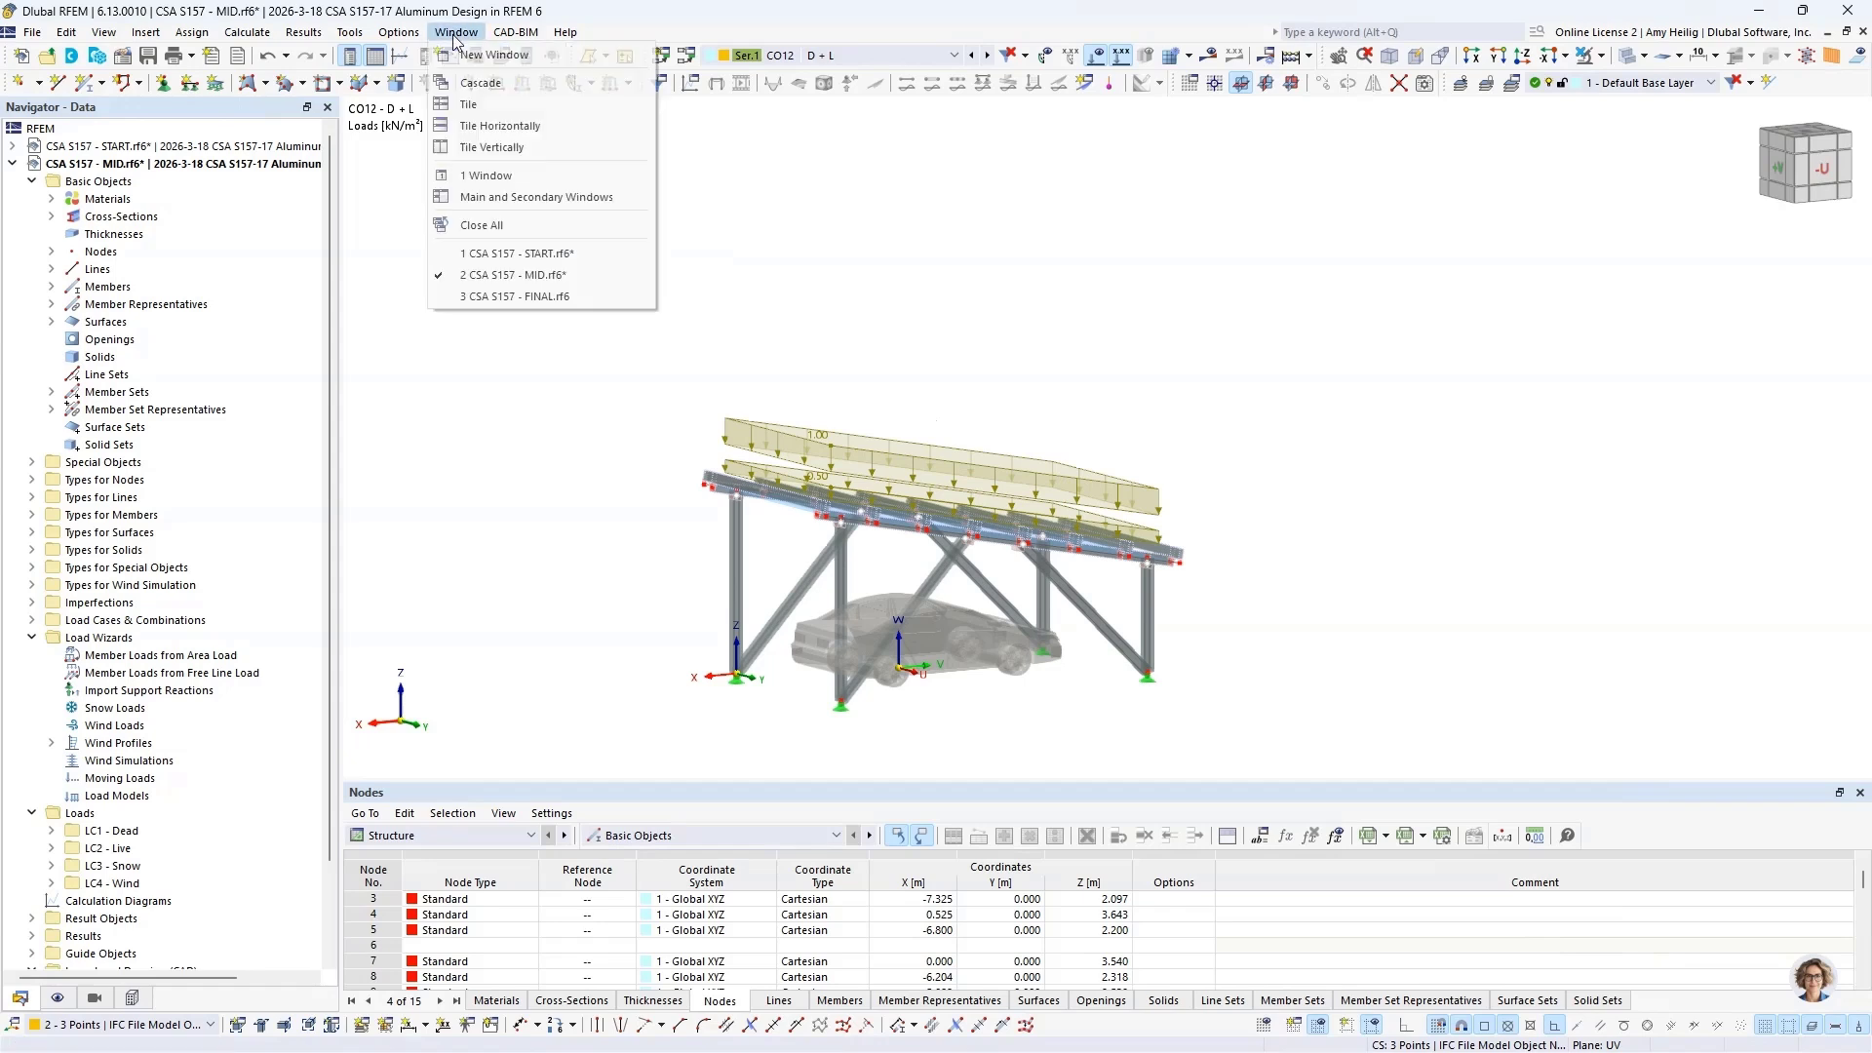
{"action": "left_click", "coordinate": [527, 298]}
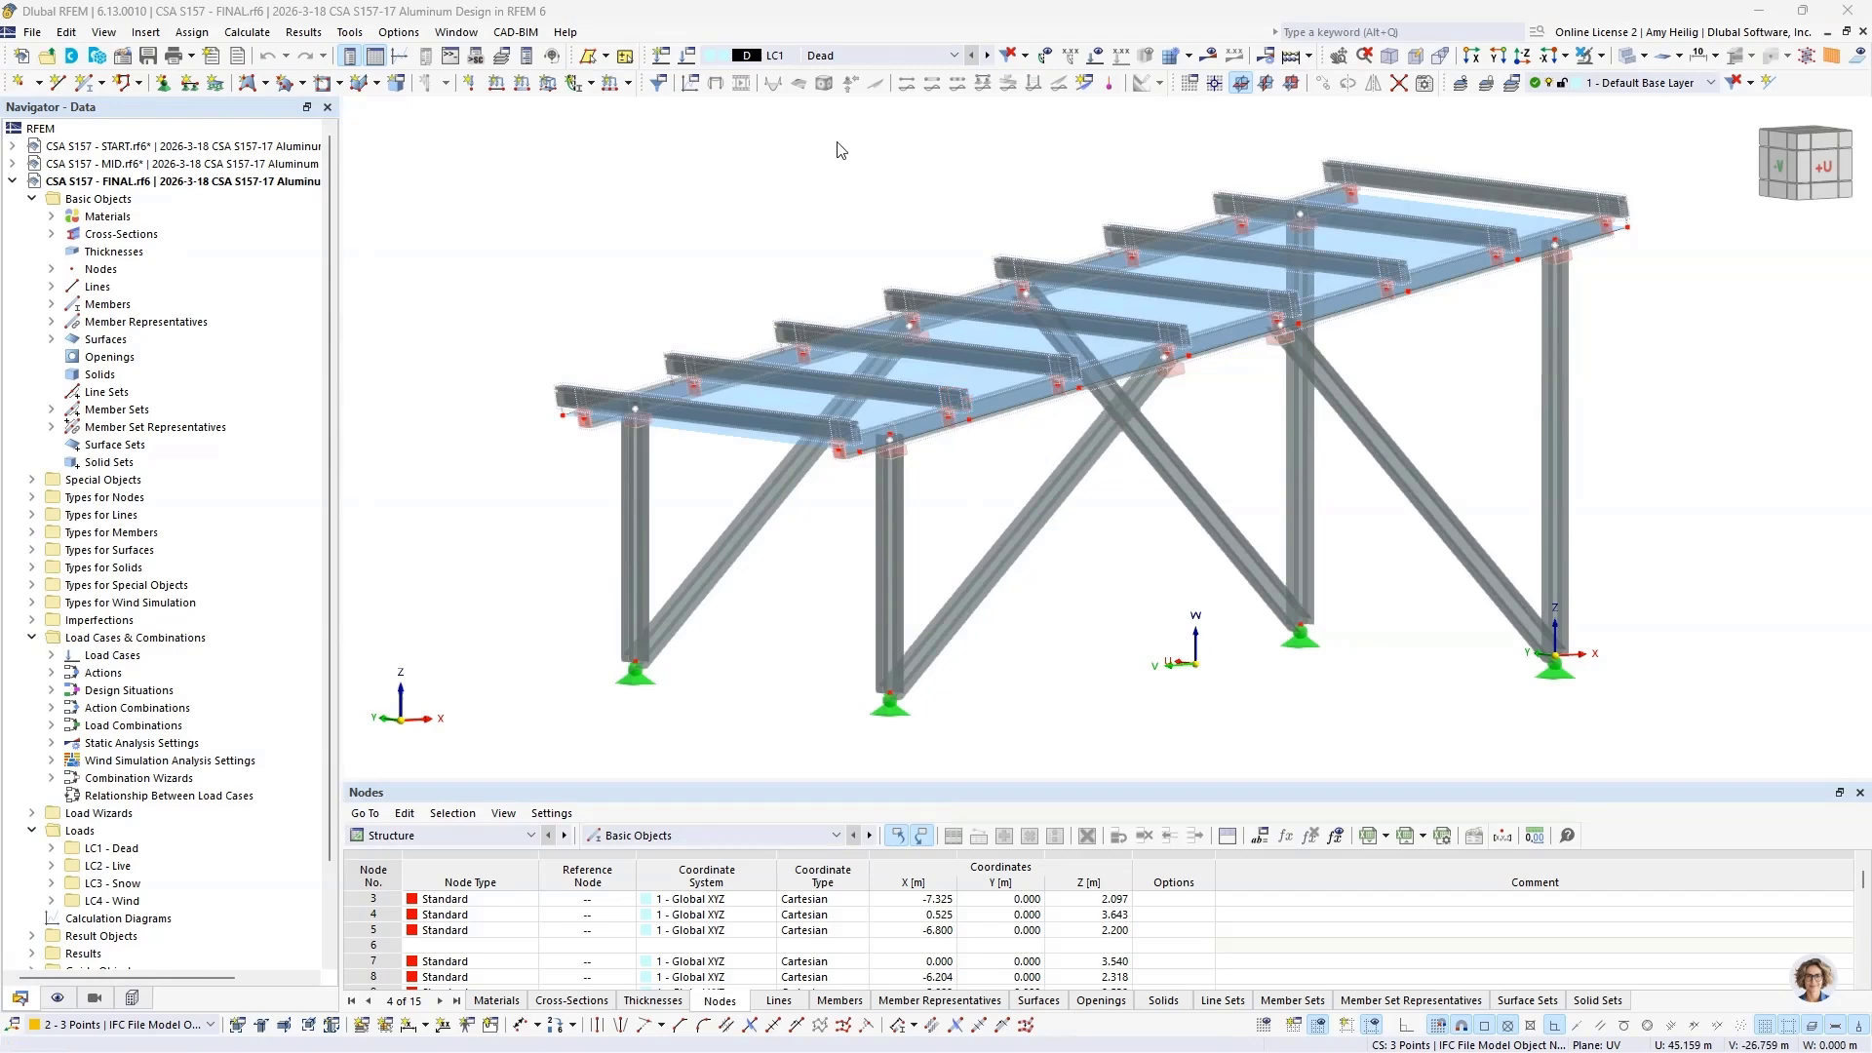
{"action": "left_click", "coordinate": [858, 56]}
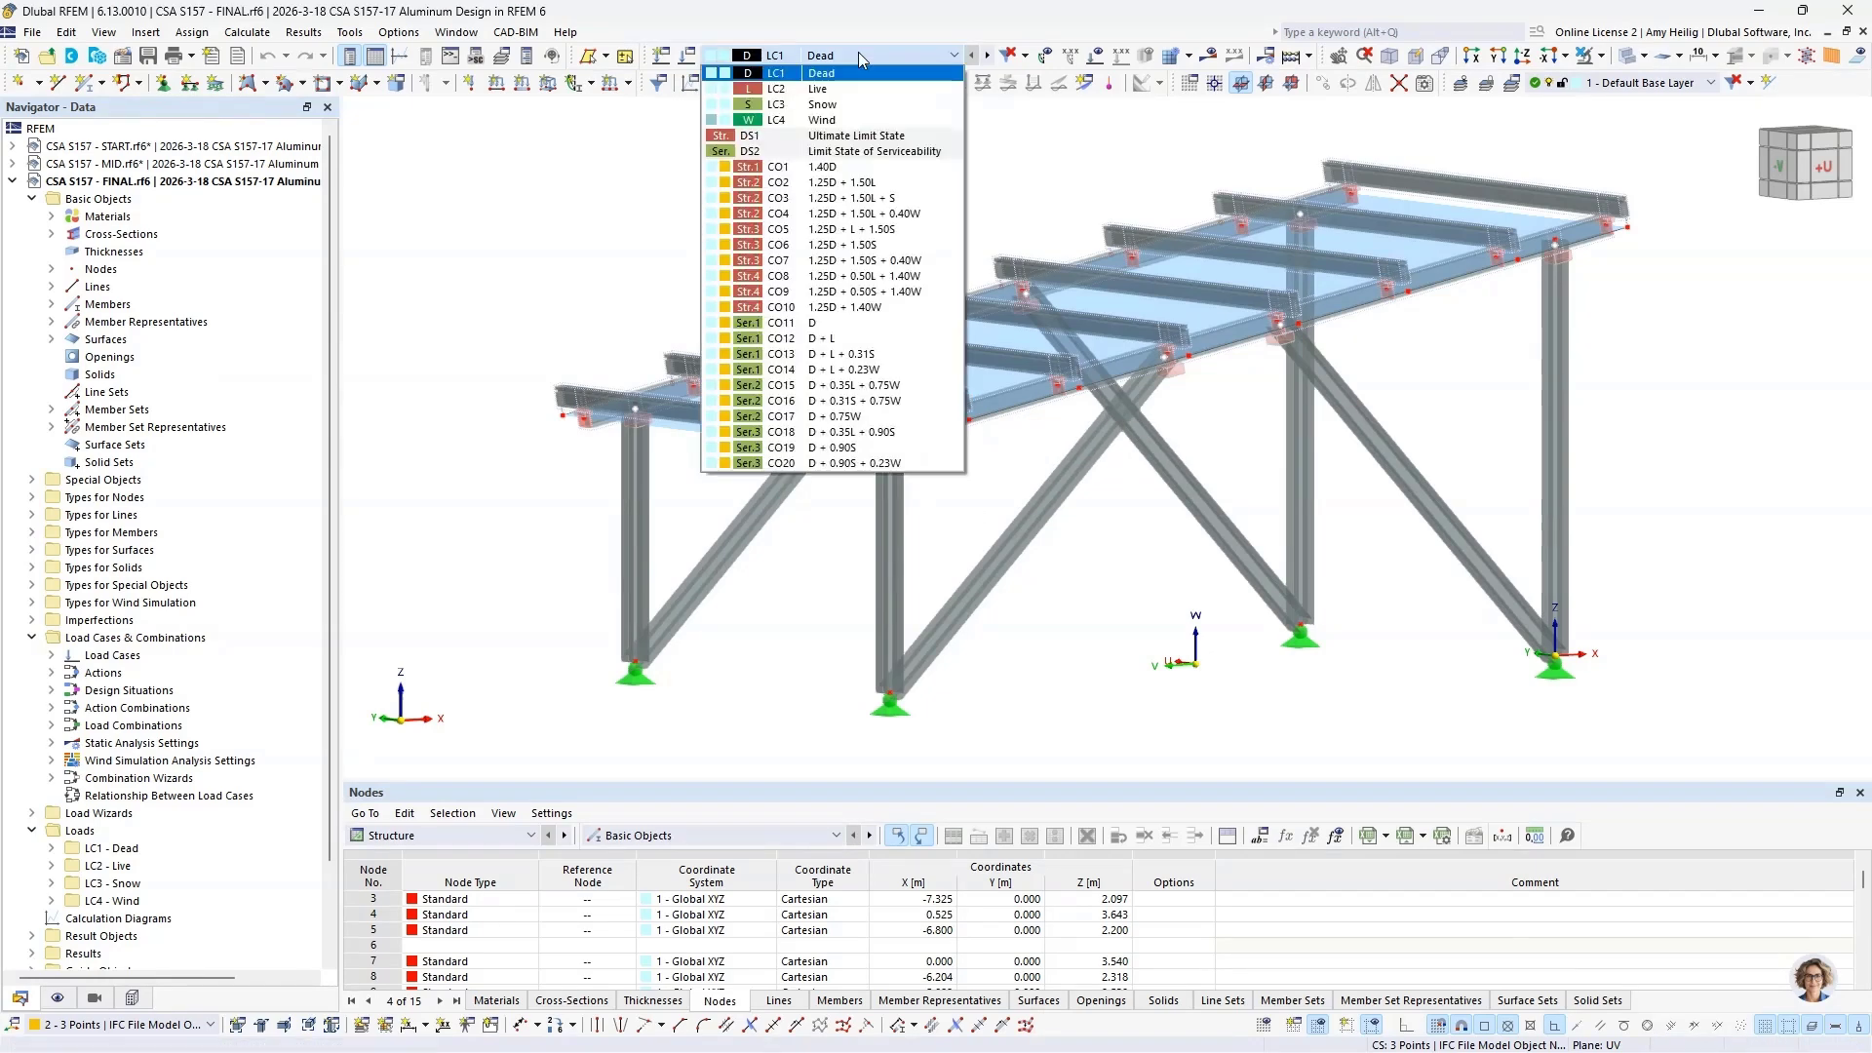
{"action": "left_click", "coordinate": [832, 121]}
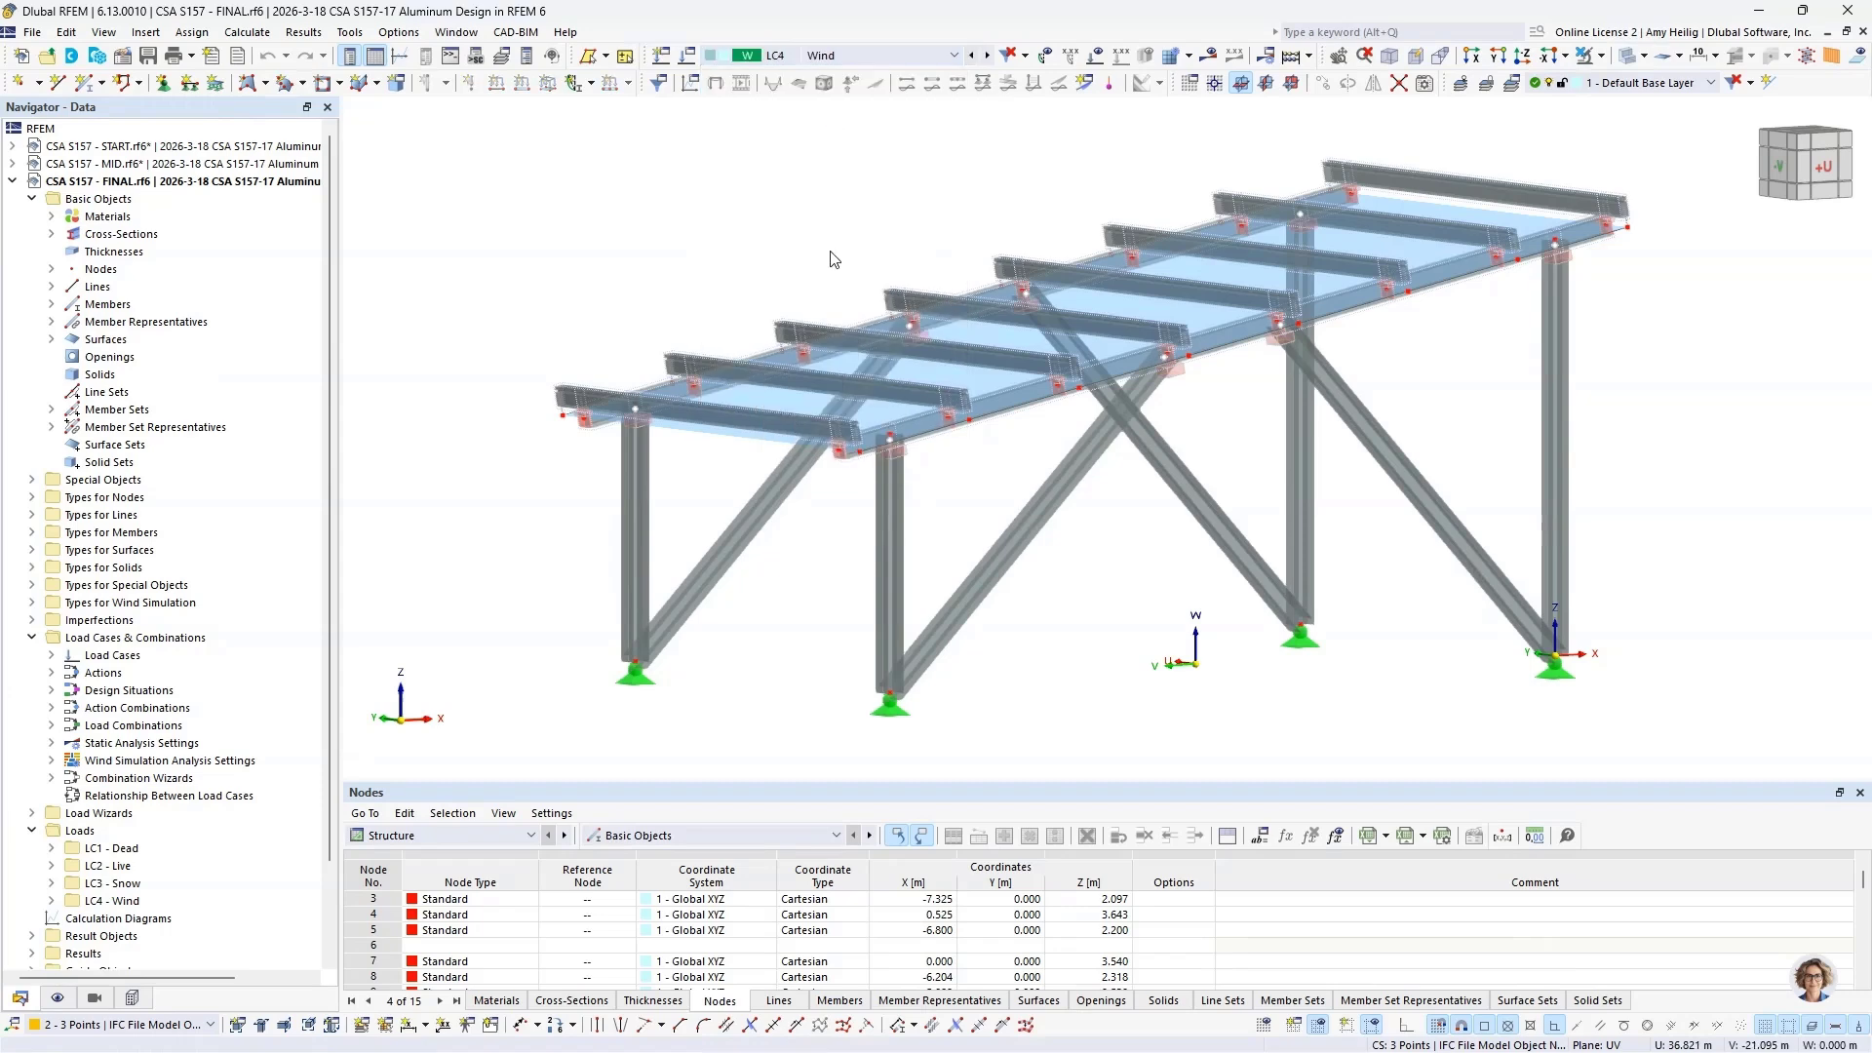
Step: Show the LC4 wind loads on the roof structure and switch to the RWIND carport simulation
{"action": "left_click", "coordinate": [1093, 61]}
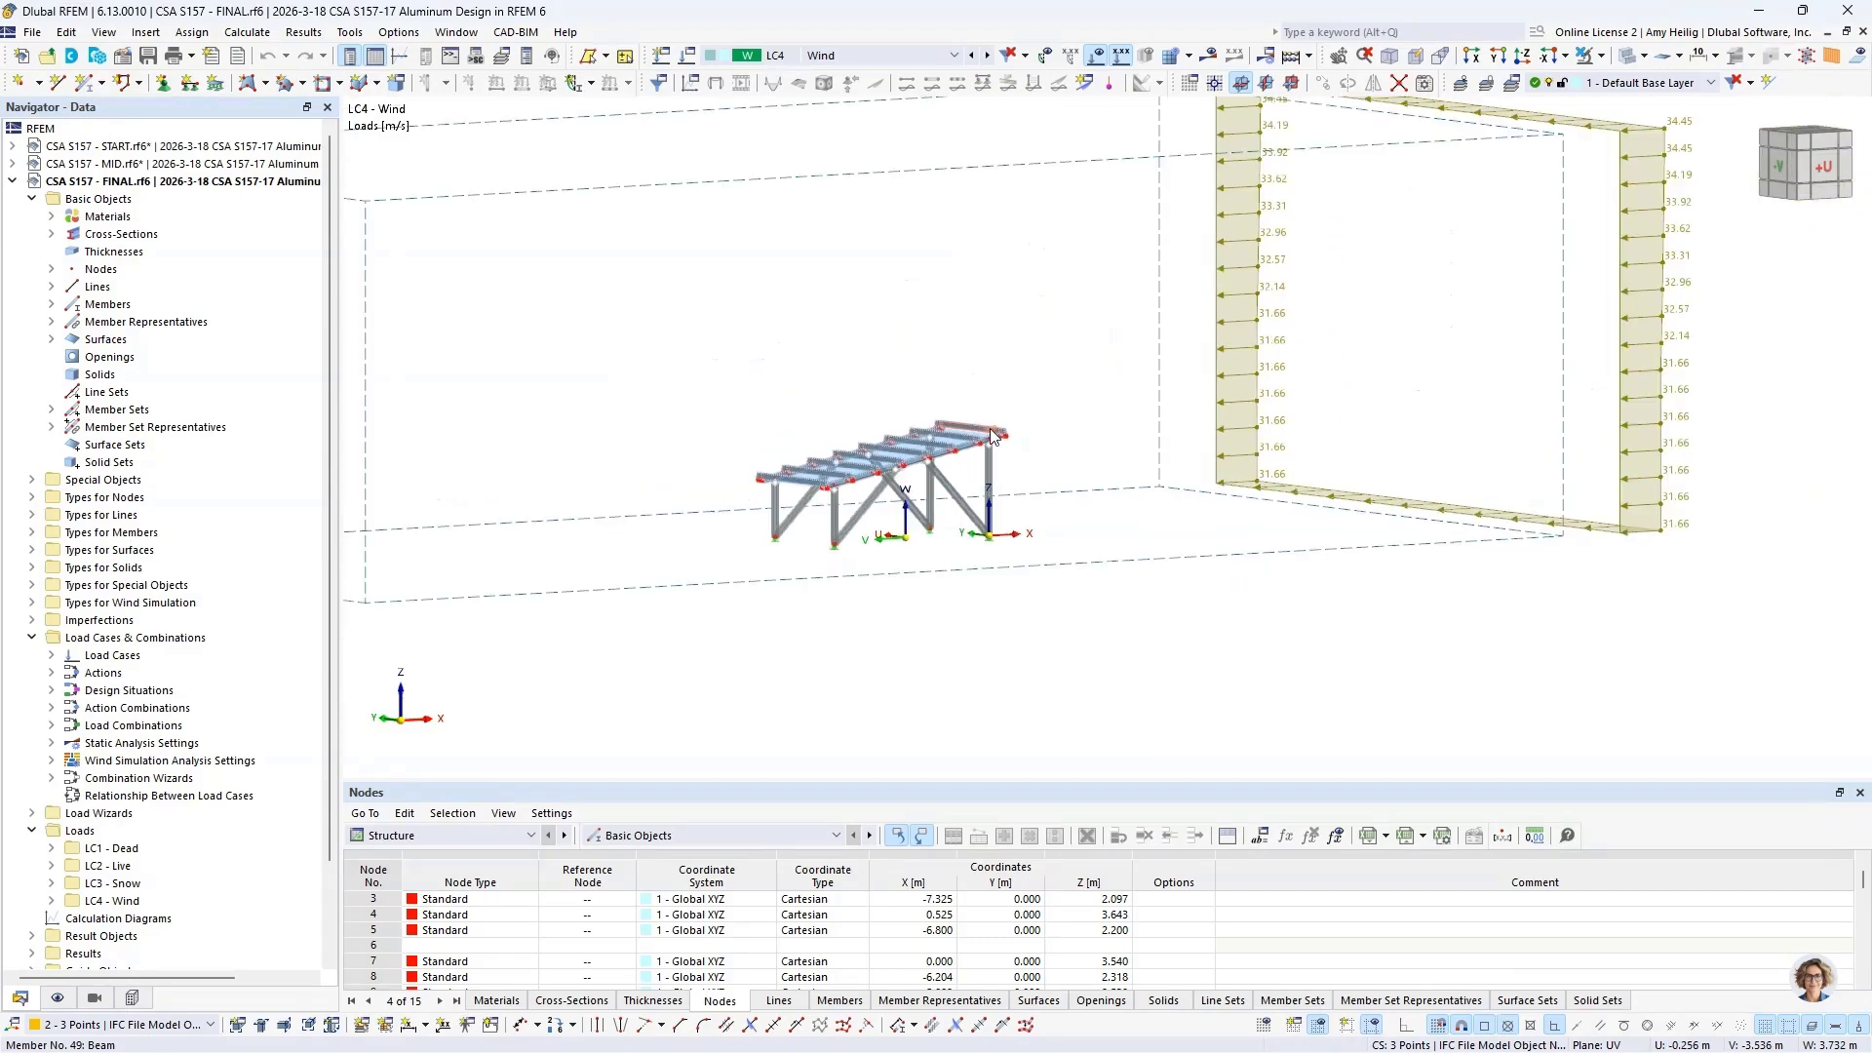
{"action": "key", "text": "super+Tab"}
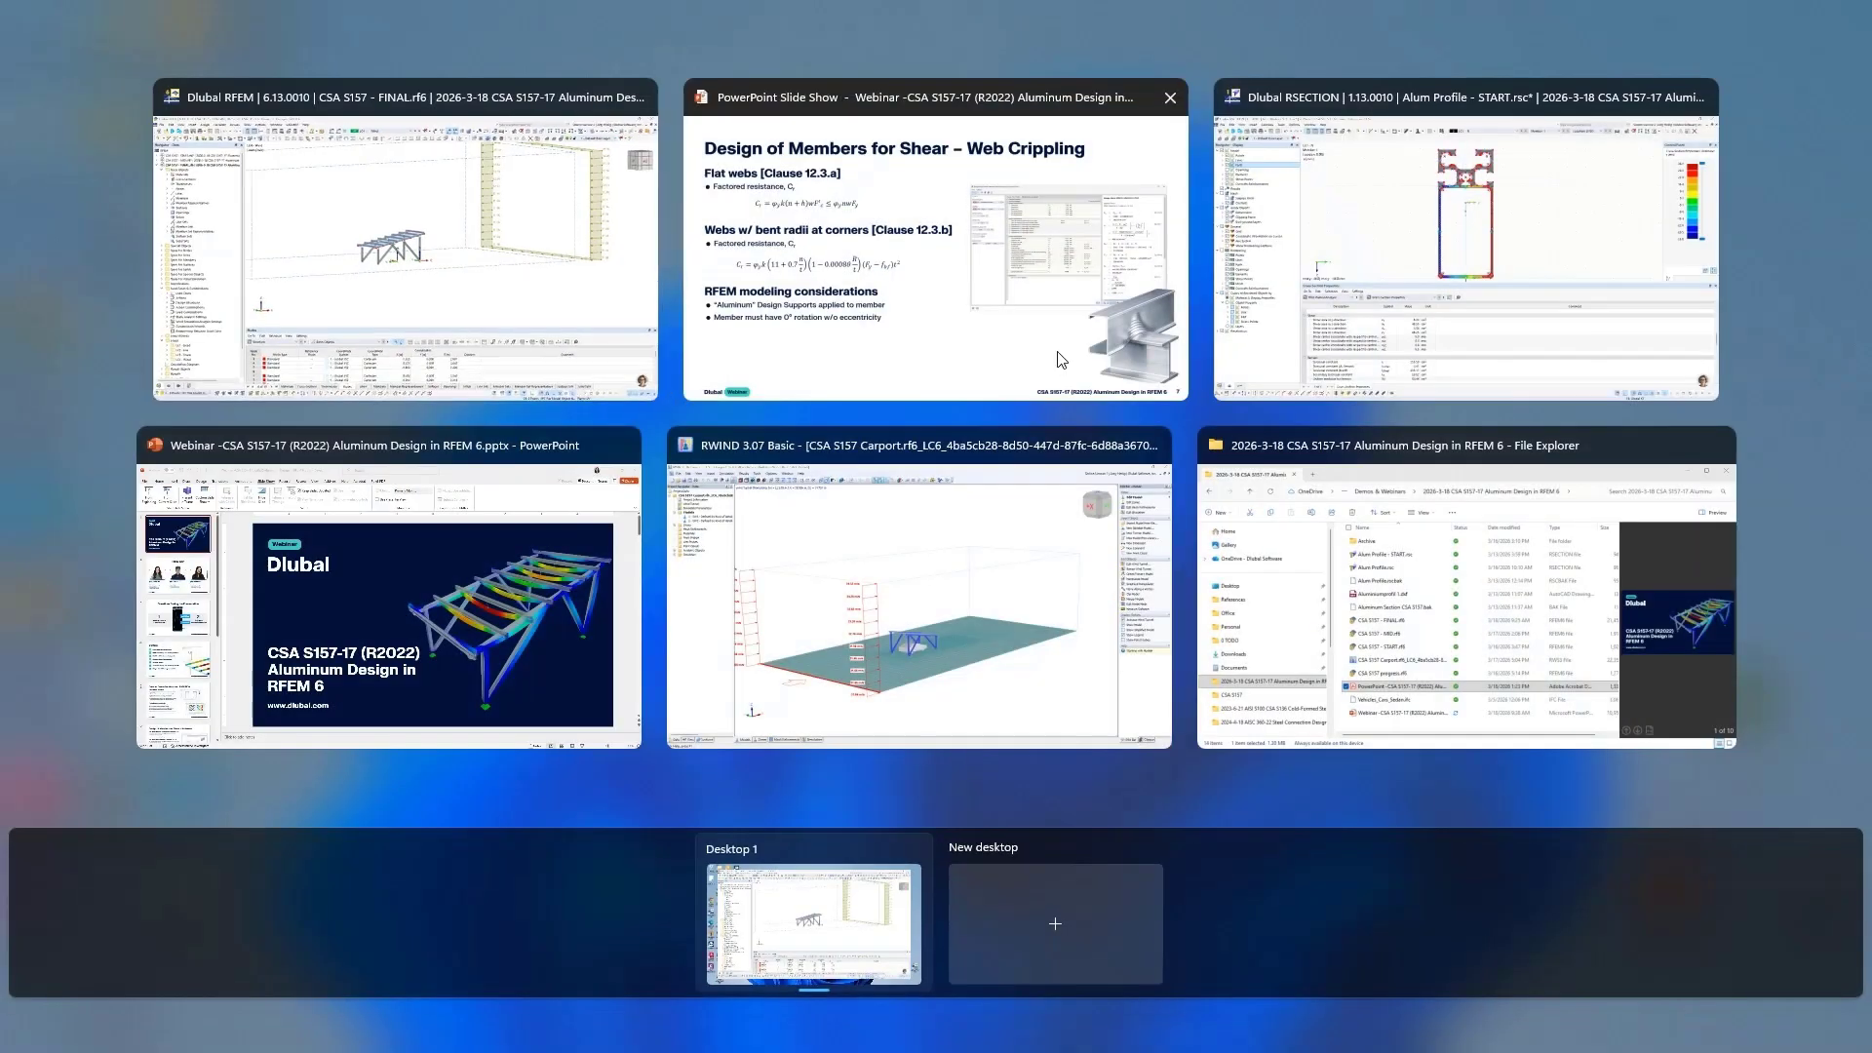
{"action": "left_click", "coordinate": [992, 532]}
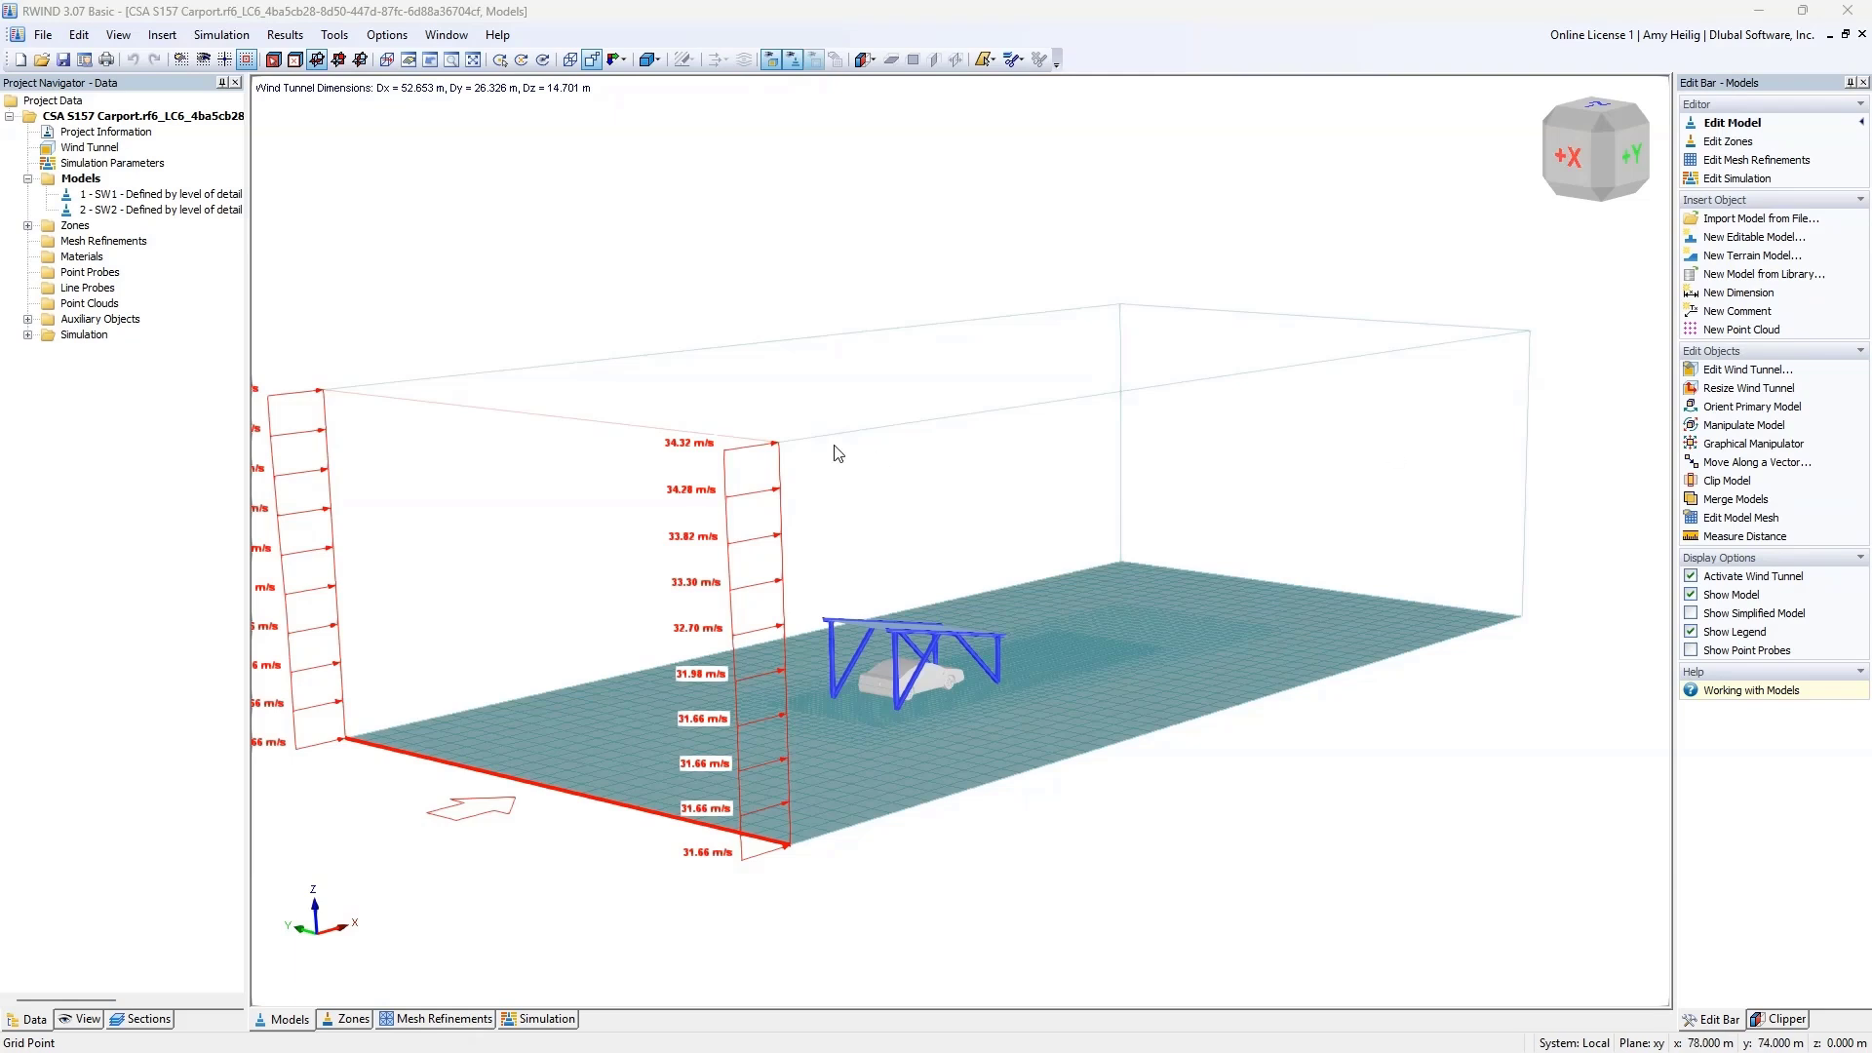
Step: Examine the carport frame and the car model beneath it inside the wind tunnel with its inflow velocity profile
{"action": "scroll", "coordinate": [834, 449], "scroll_direction": "down", "scroll_amount": 2}
{"action": "middle_click_drag", "start_coordinate": [839, 444], "coordinate": [844, 441]}
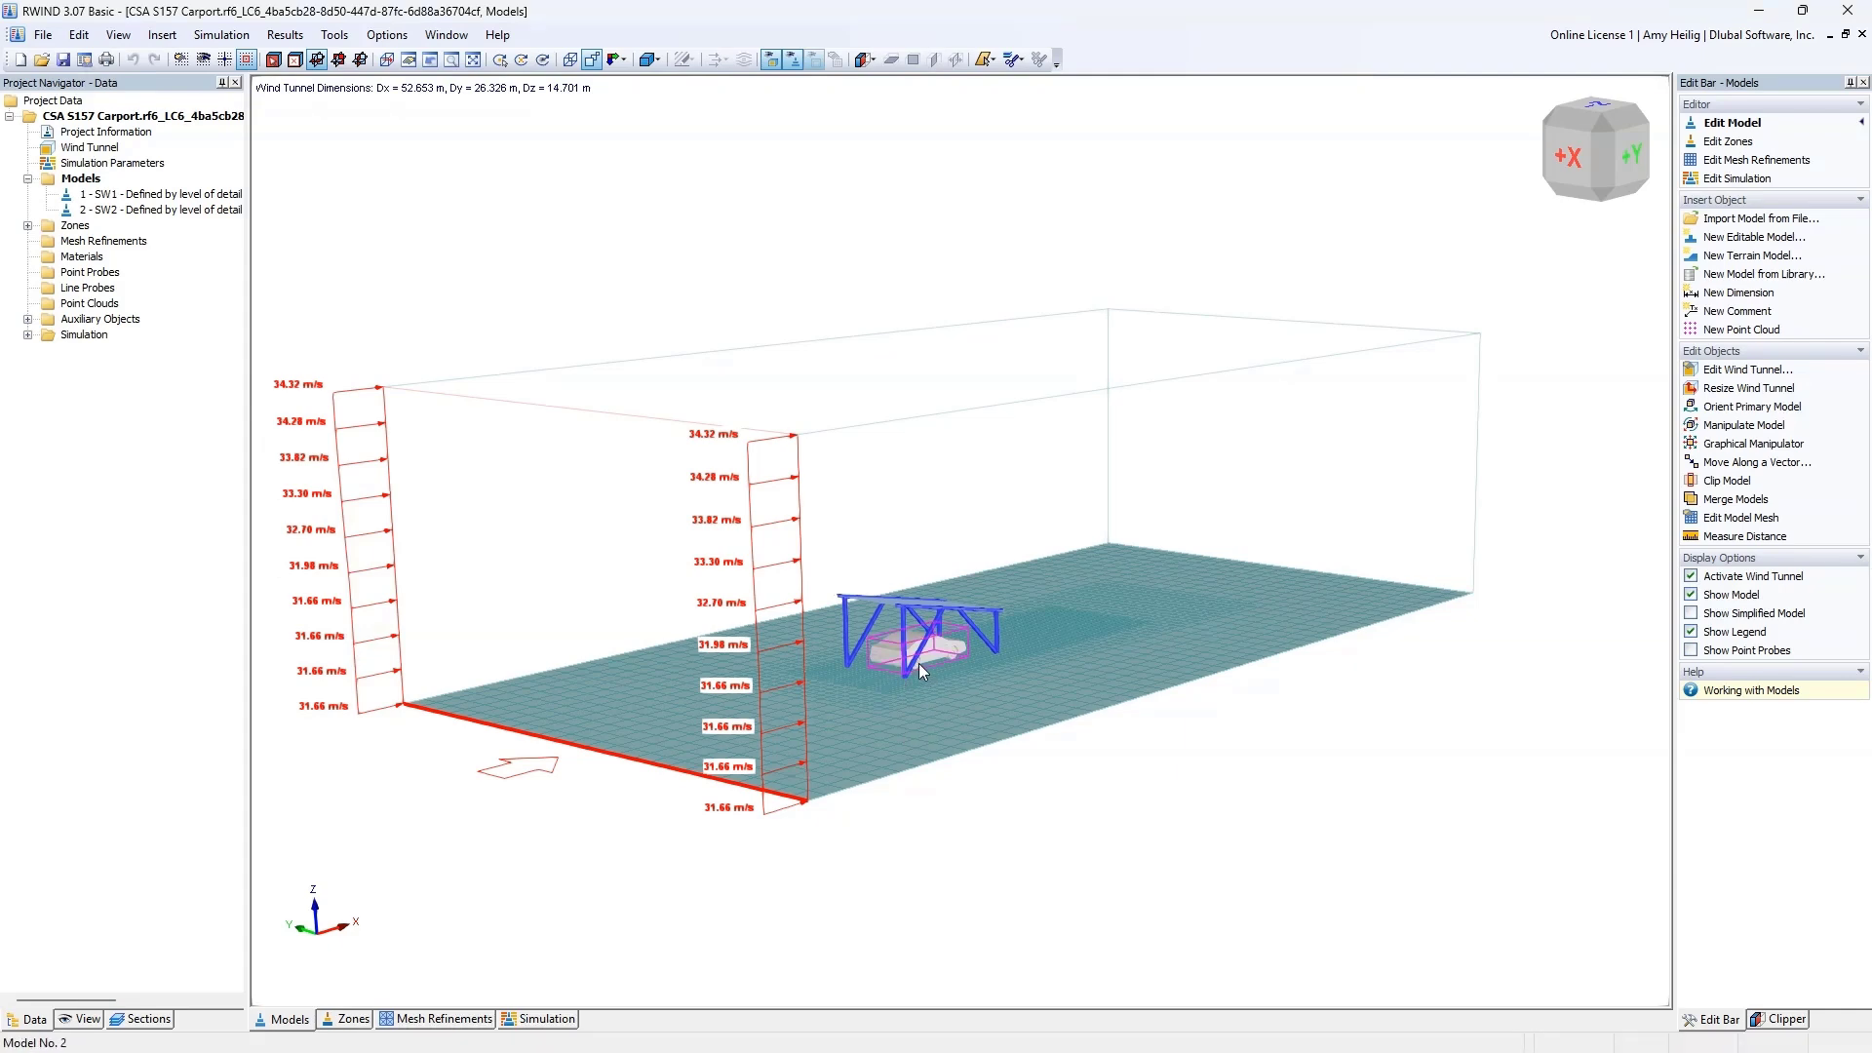
{"action": "scroll", "coordinate": [916, 655], "scroll_direction": "up", "scroll_amount": 5}
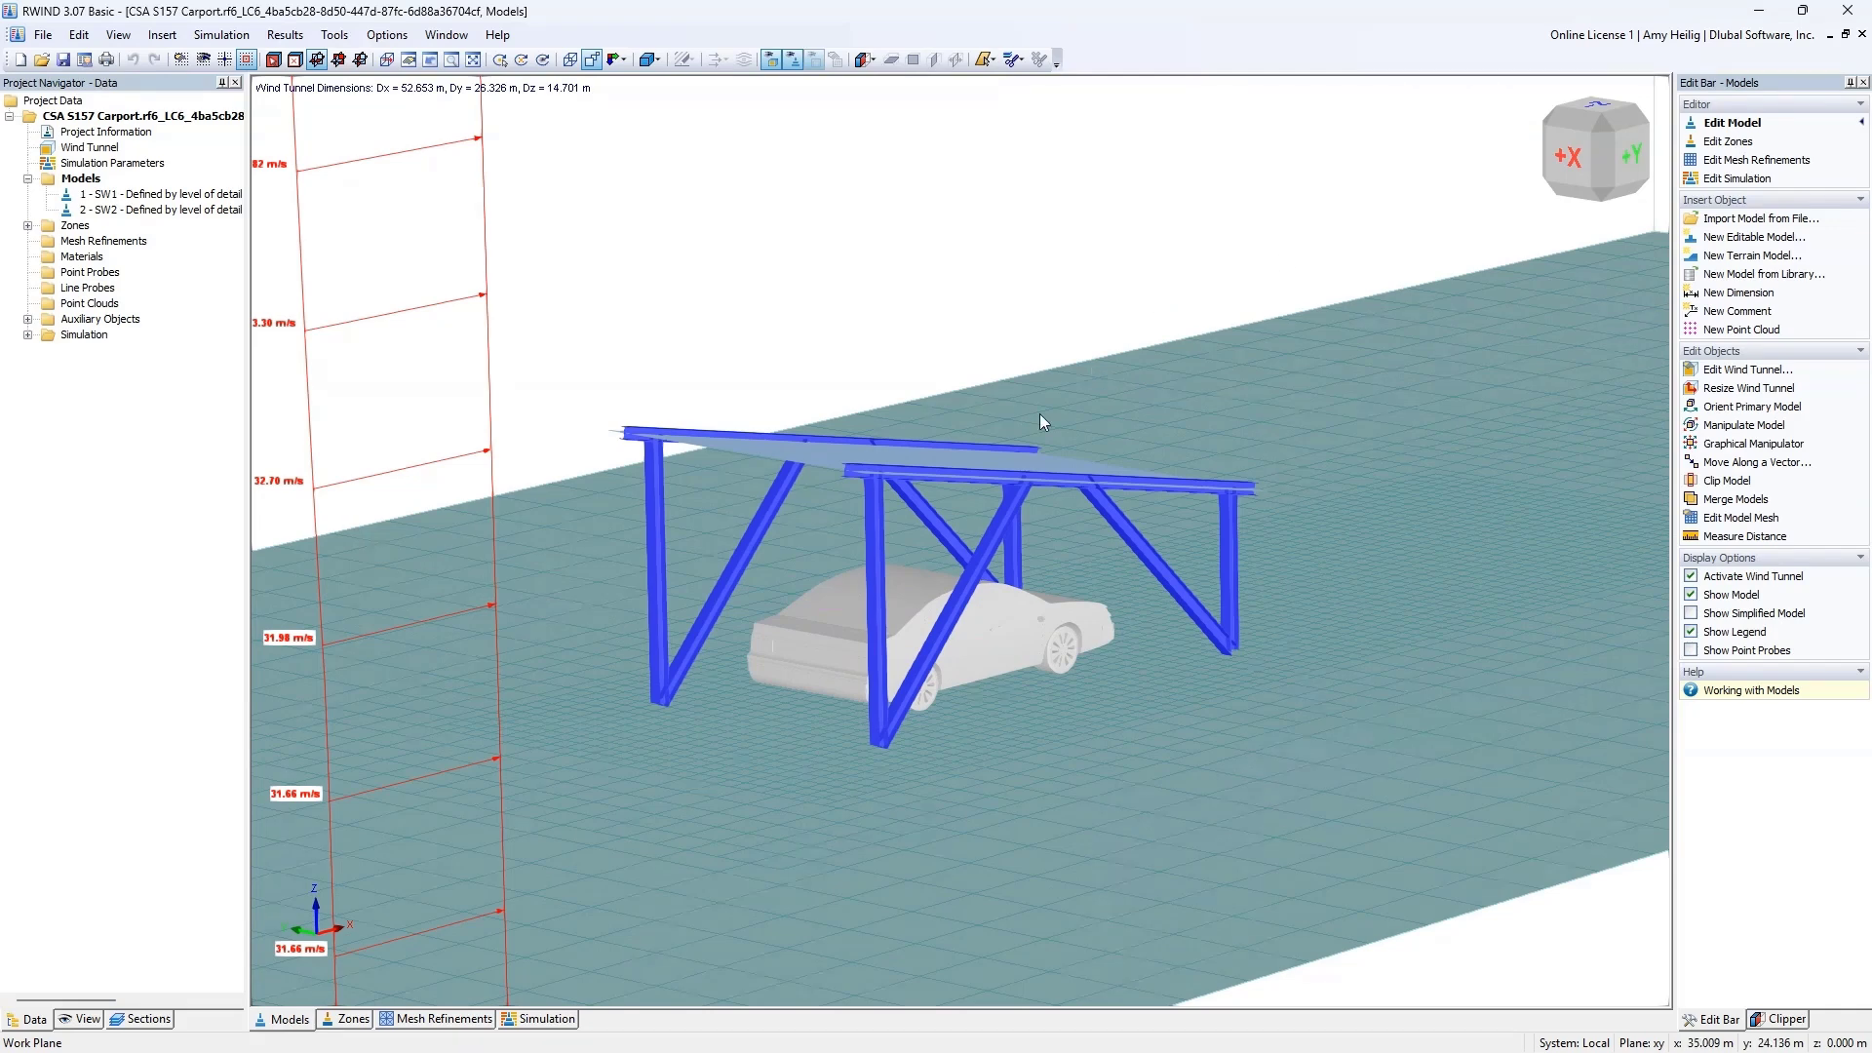
{"action": "scroll", "coordinate": [813, 650], "scroll_direction": "down", "scroll_amount": 6}
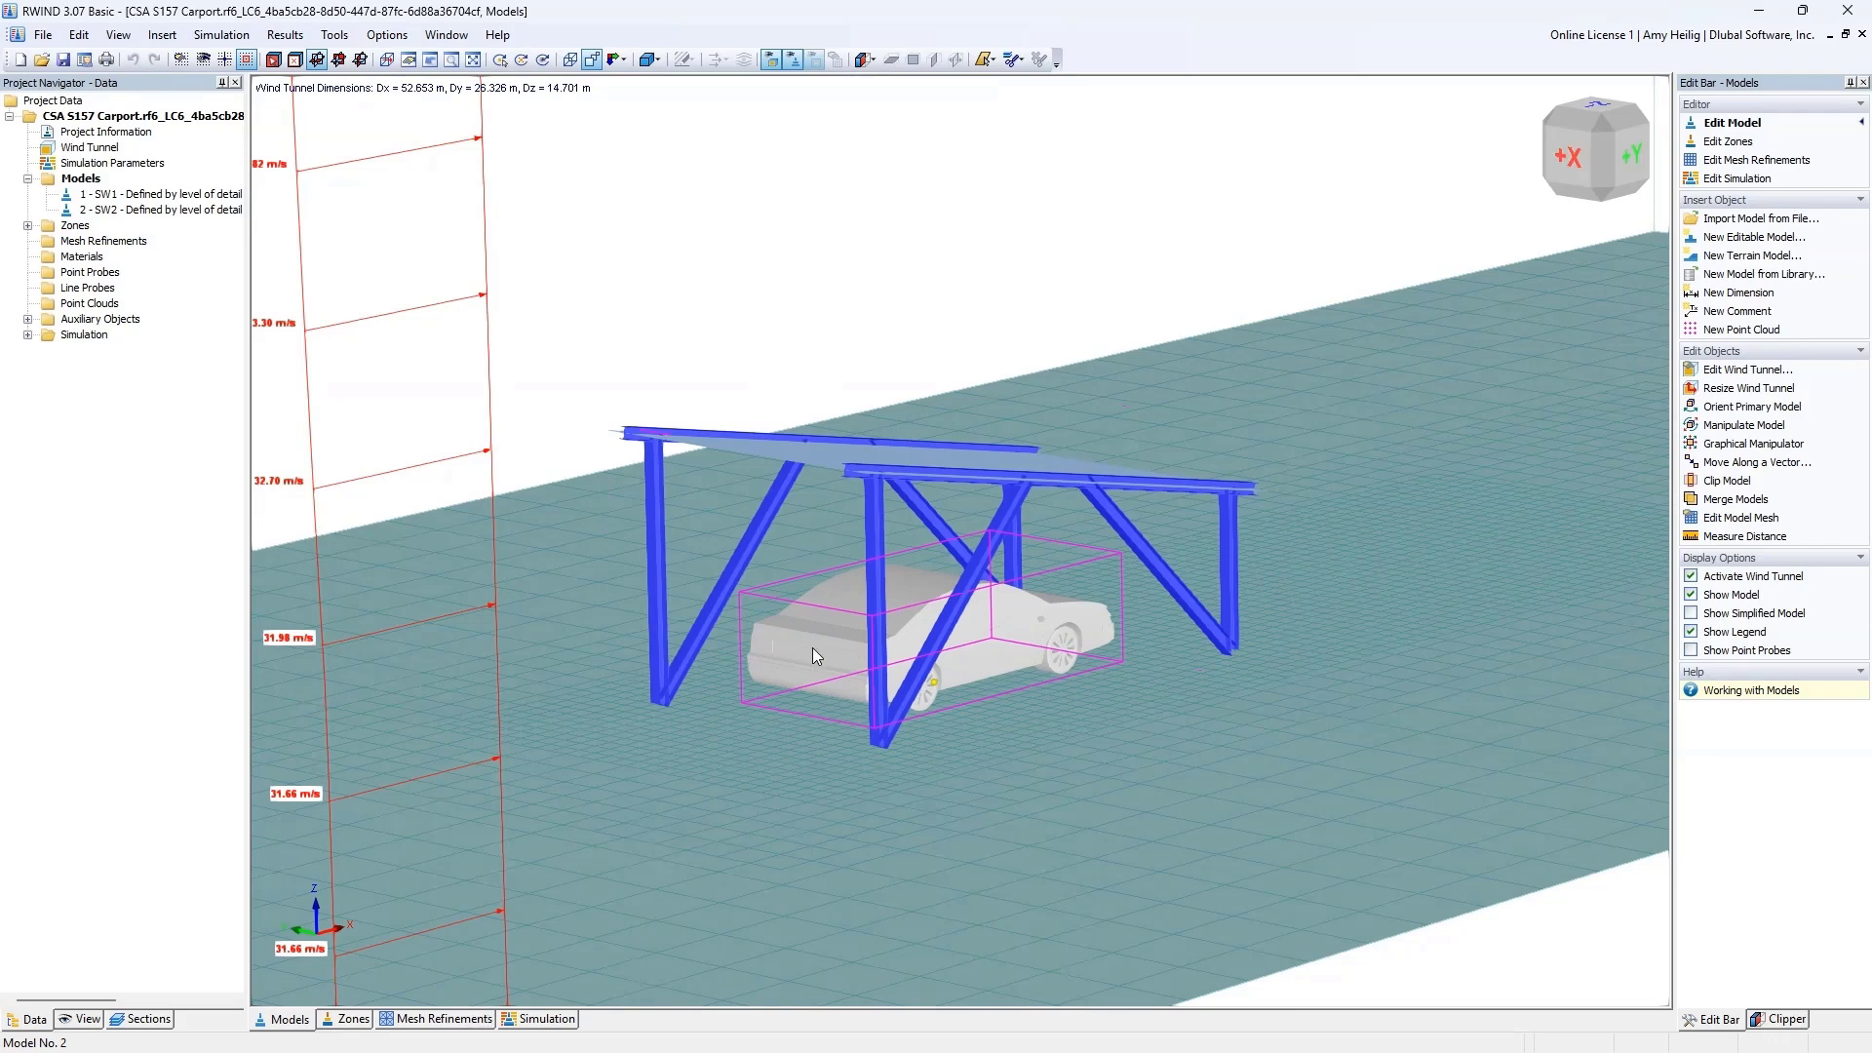
{"action": "scroll", "coordinate": [820, 664], "scroll_direction": "down", "scroll_amount": 2}
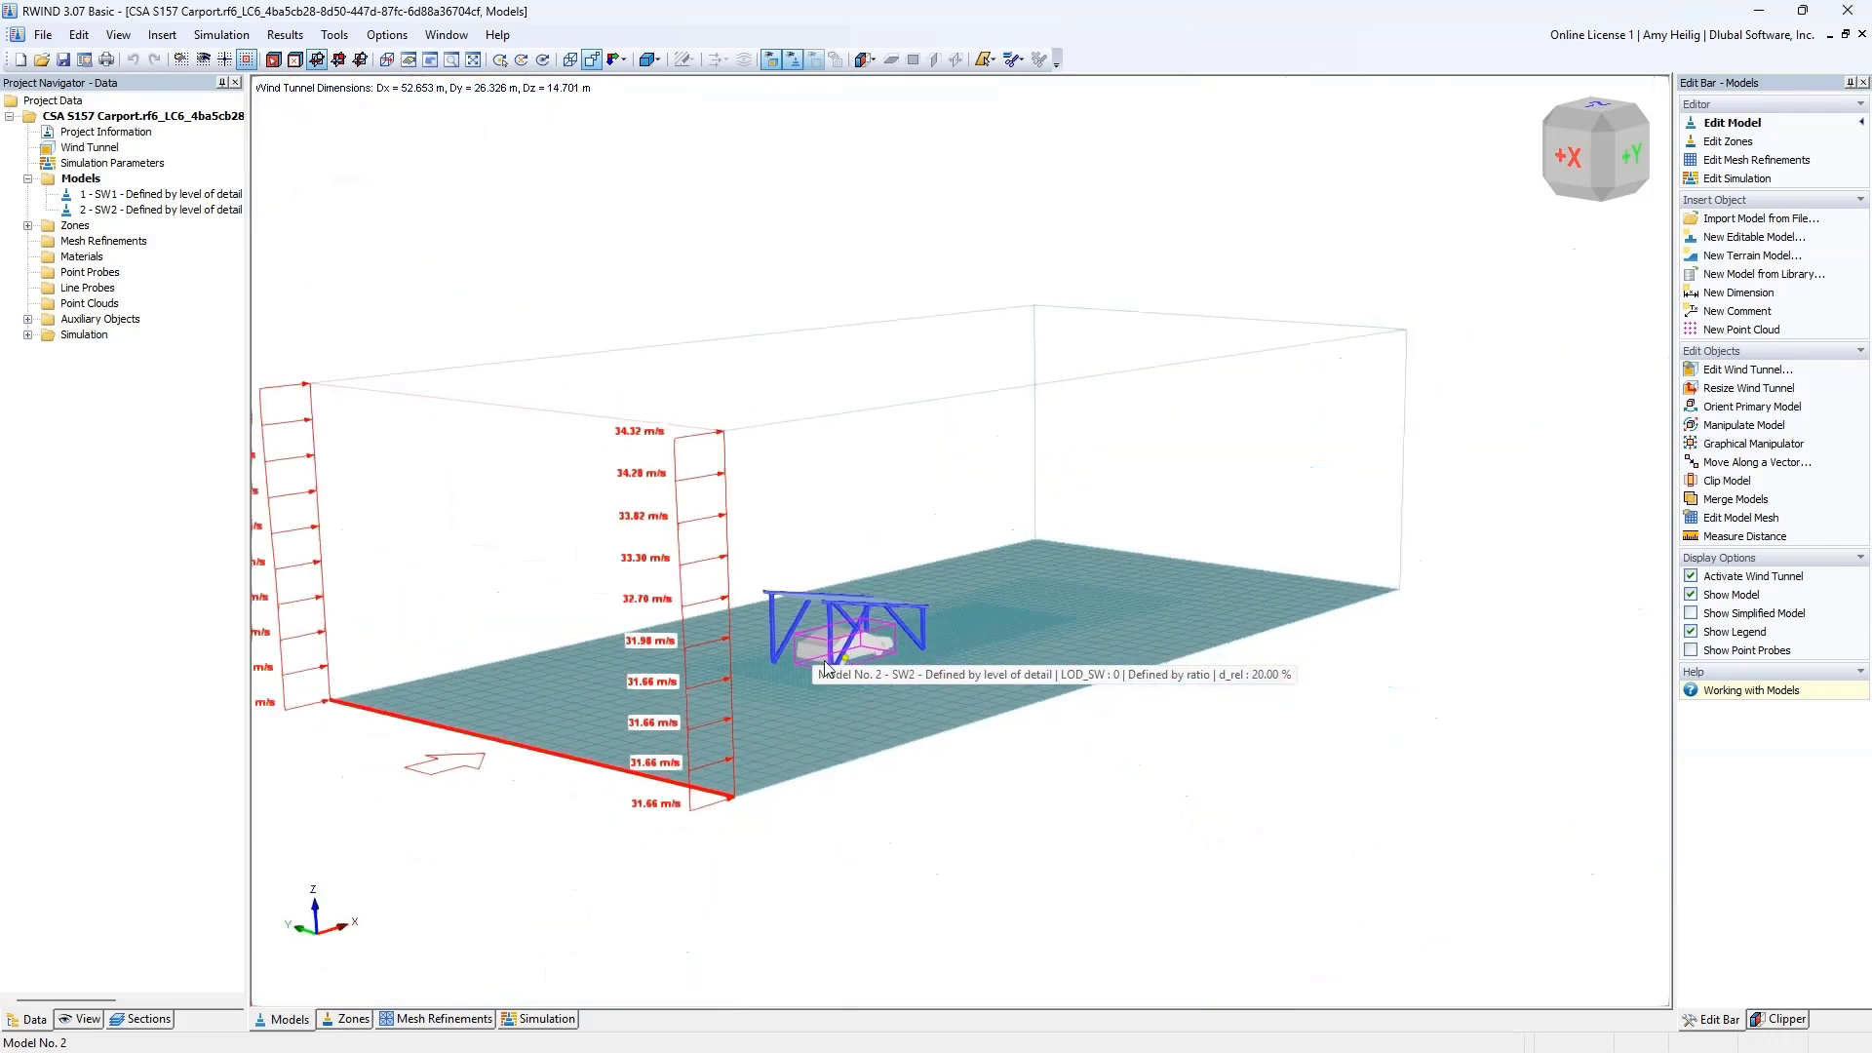
{"action": "middle_click_drag", "start_coordinate": [903, 786], "coordinate": [1067, 774]}
{"action": "scroll", "coordinate": [1066, 776], "scroll_direction": "down", "scroll_amount": 1}
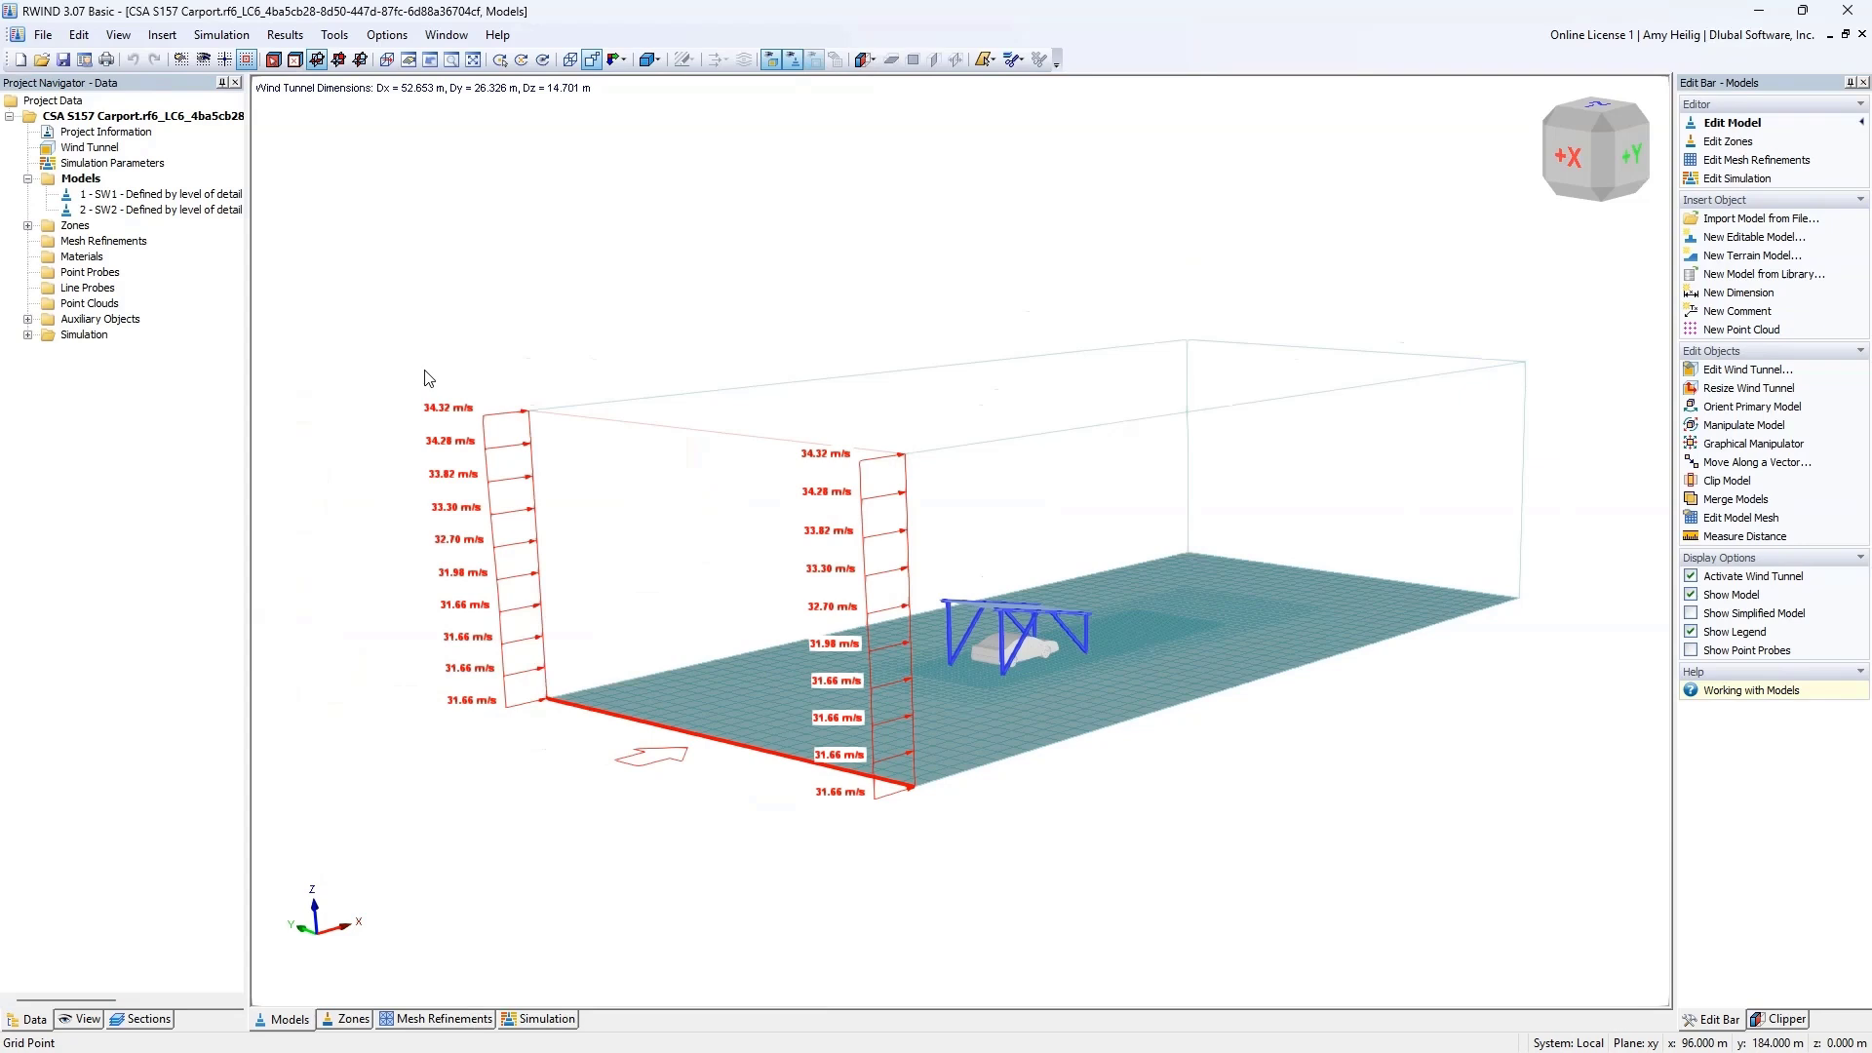
Step: Open the simulation results and examine the surface pressure on the car and on both sides of the carport roof
{"action": "left_click", "coordinate": [539, 1019]}
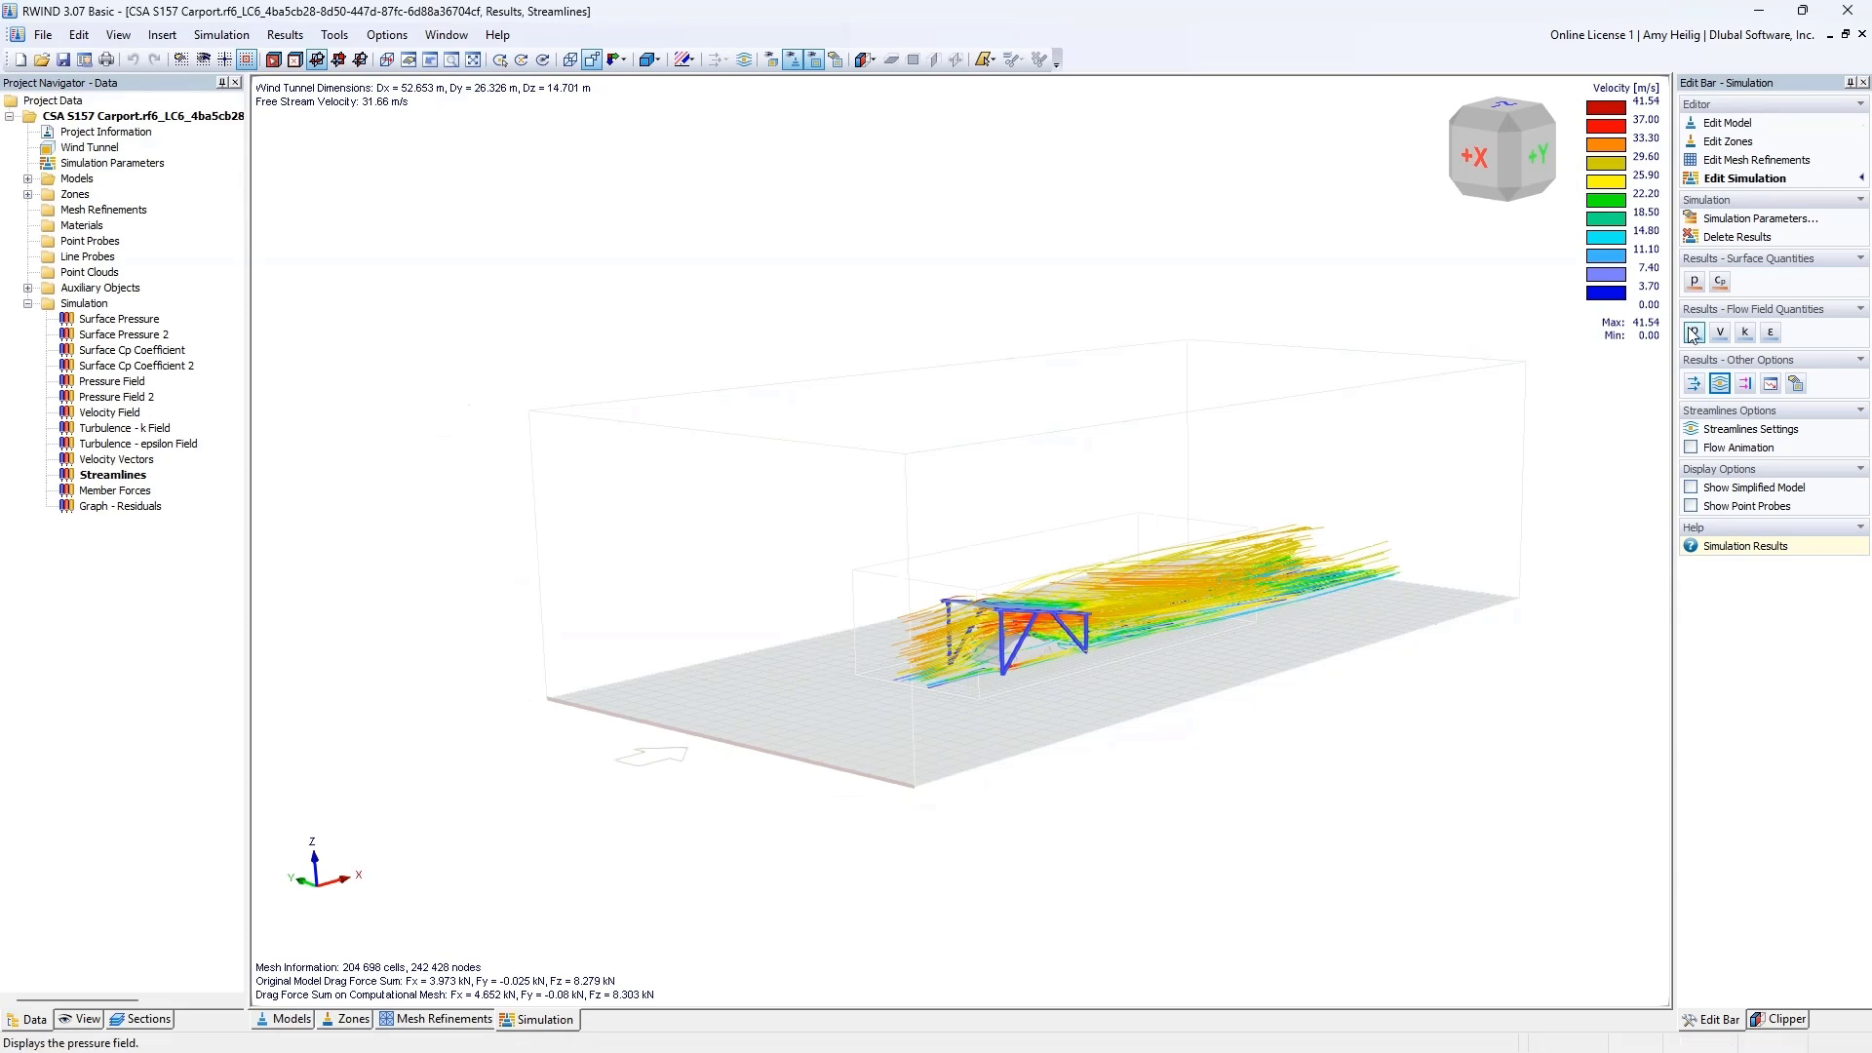
{"action": "left_click", "coordinate": [1694, 287]}
{"action": "scroll", "coordinate": [975, 642], "scroll_direction": "up", "scroll_amount": 5}
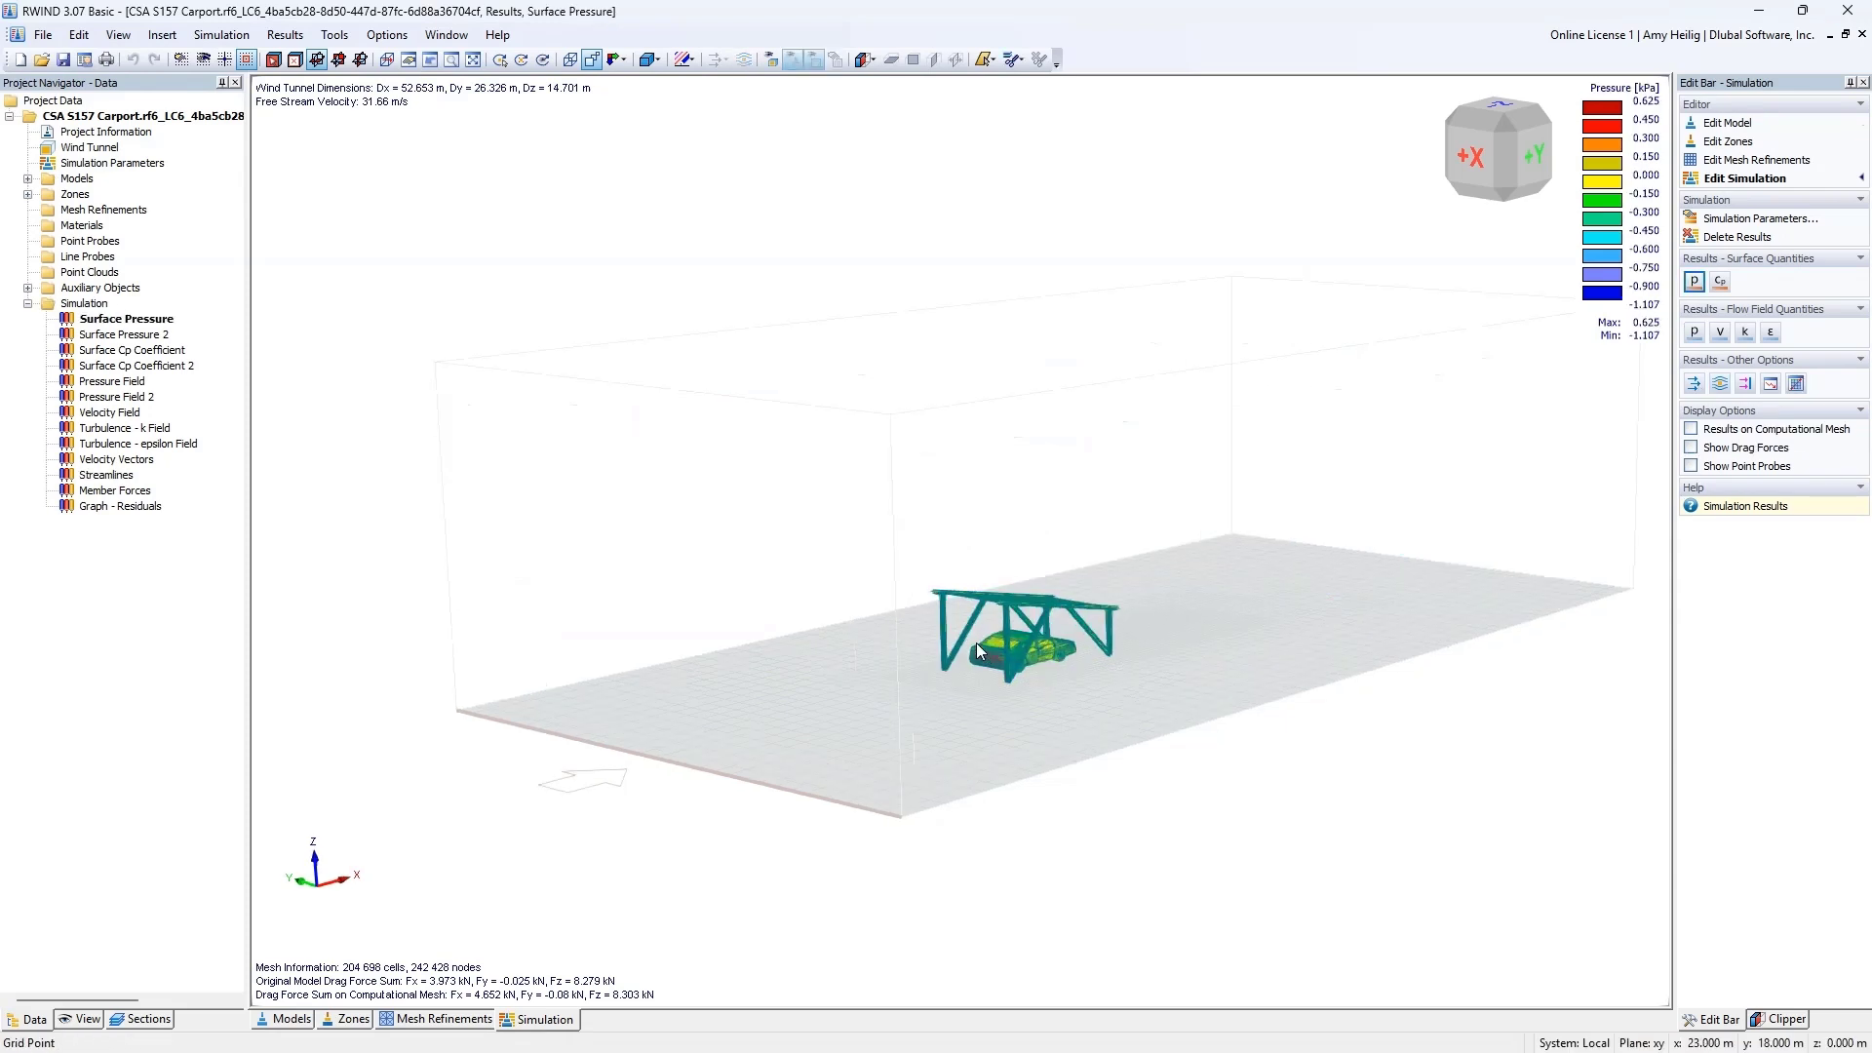
{"action": "scroll", "coordinate": [812, 647], "scroll_direction": "up", "scroll_amount": 5}
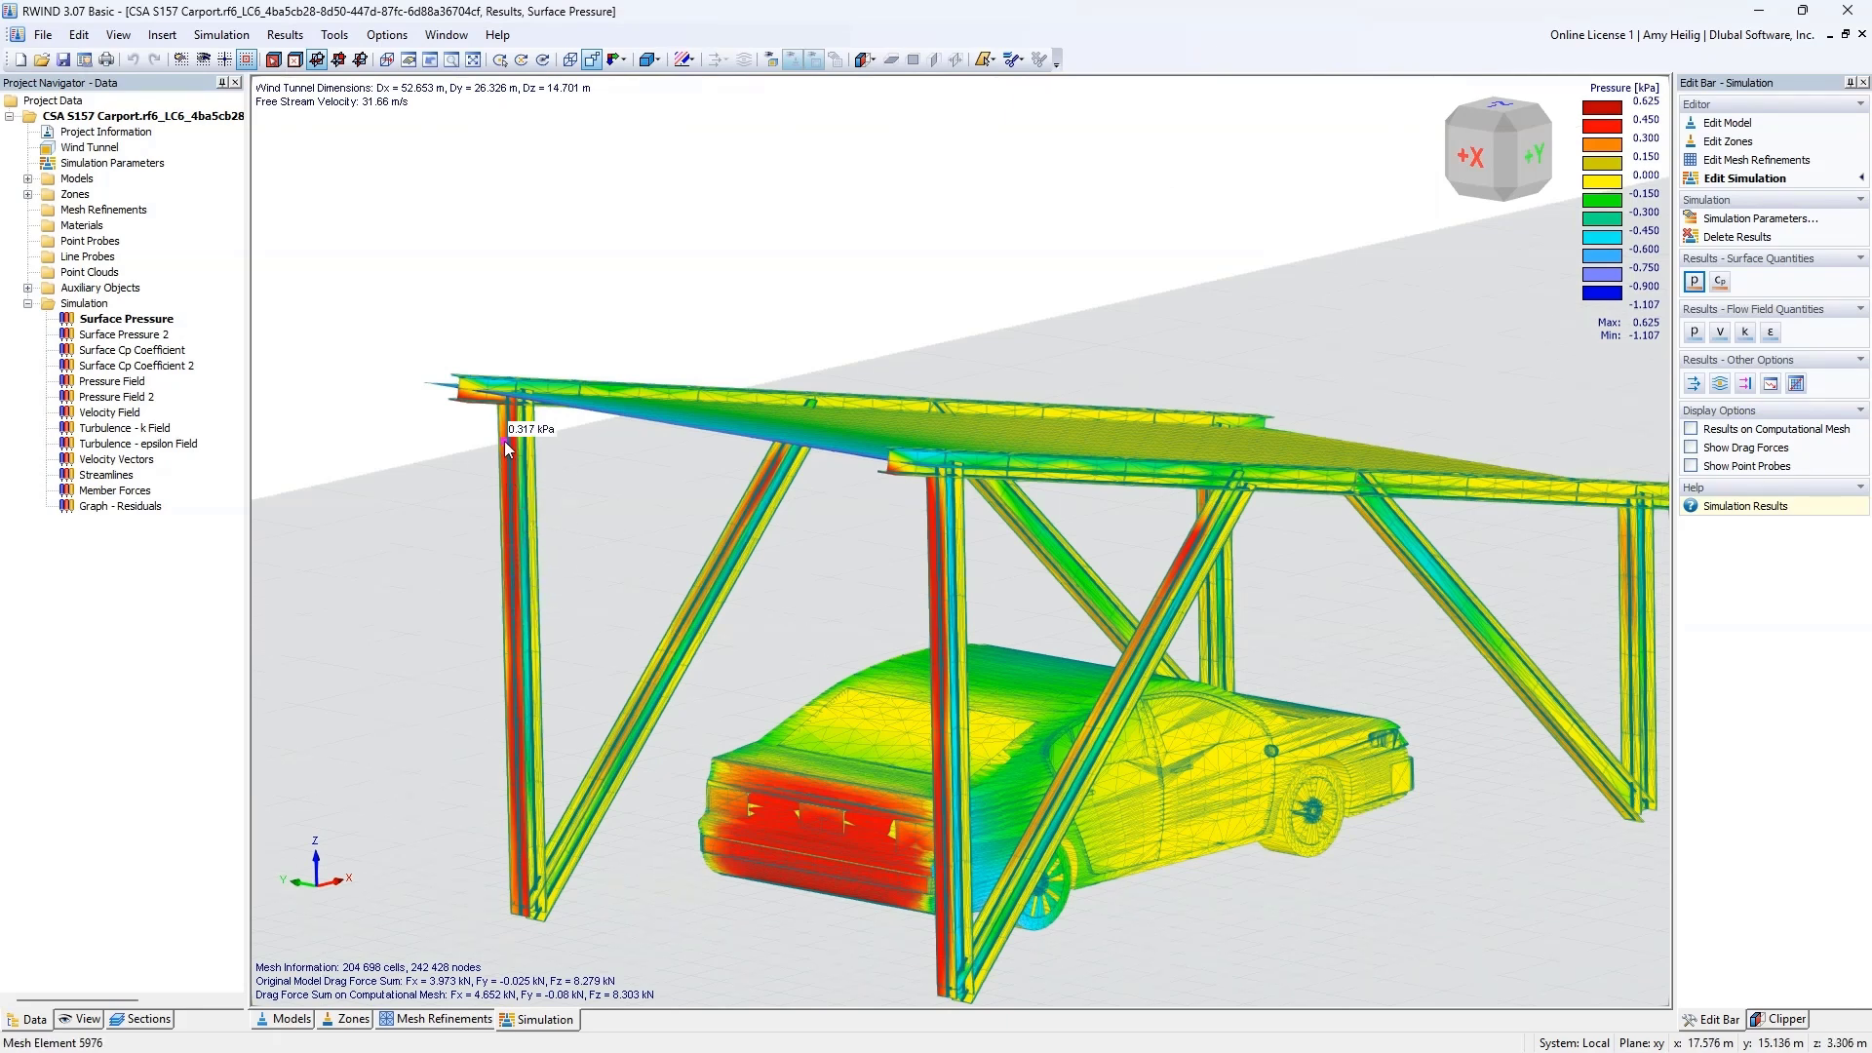
{"action": "middle_click_drag", "start_coordinate": [700, 583], "coordinate": [812, 498], "text": "ctrl"}
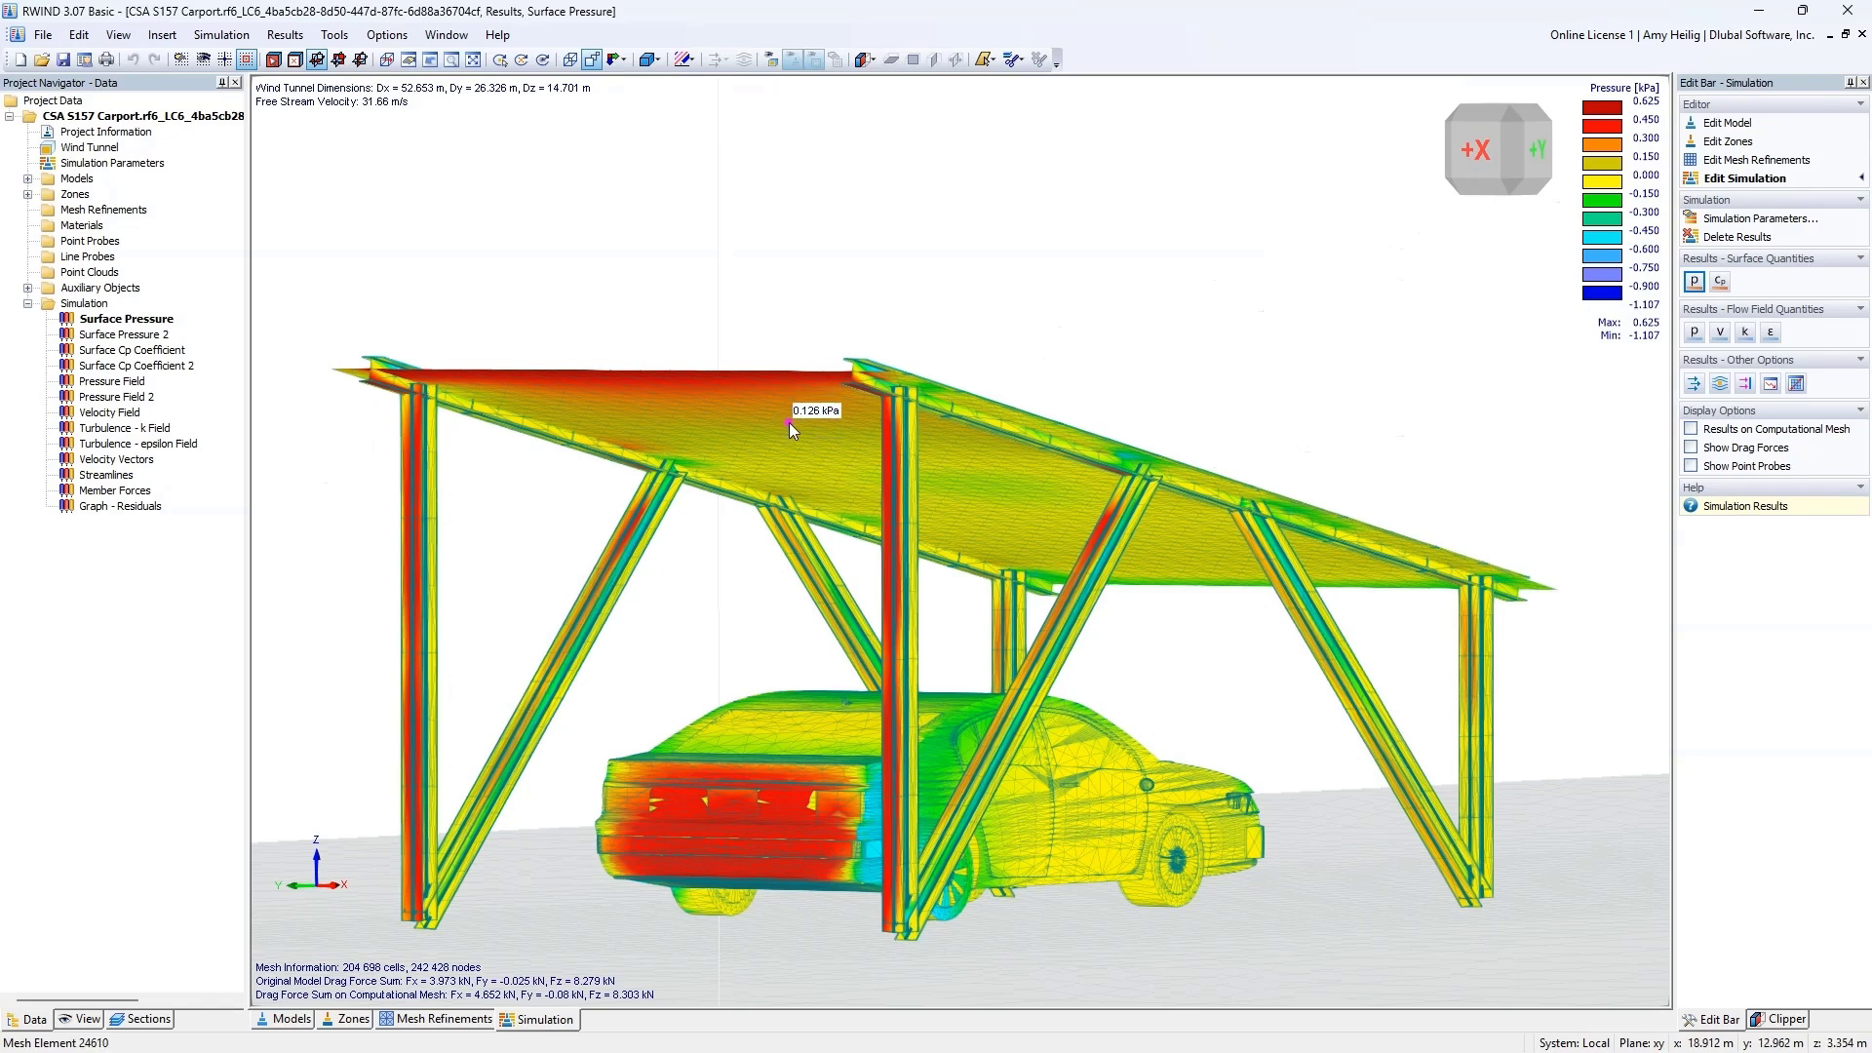
{"action": "middle_click_drag", "start_coordinate": [822, 399], "coordinate": [863, 515], "text": "ctrl"}
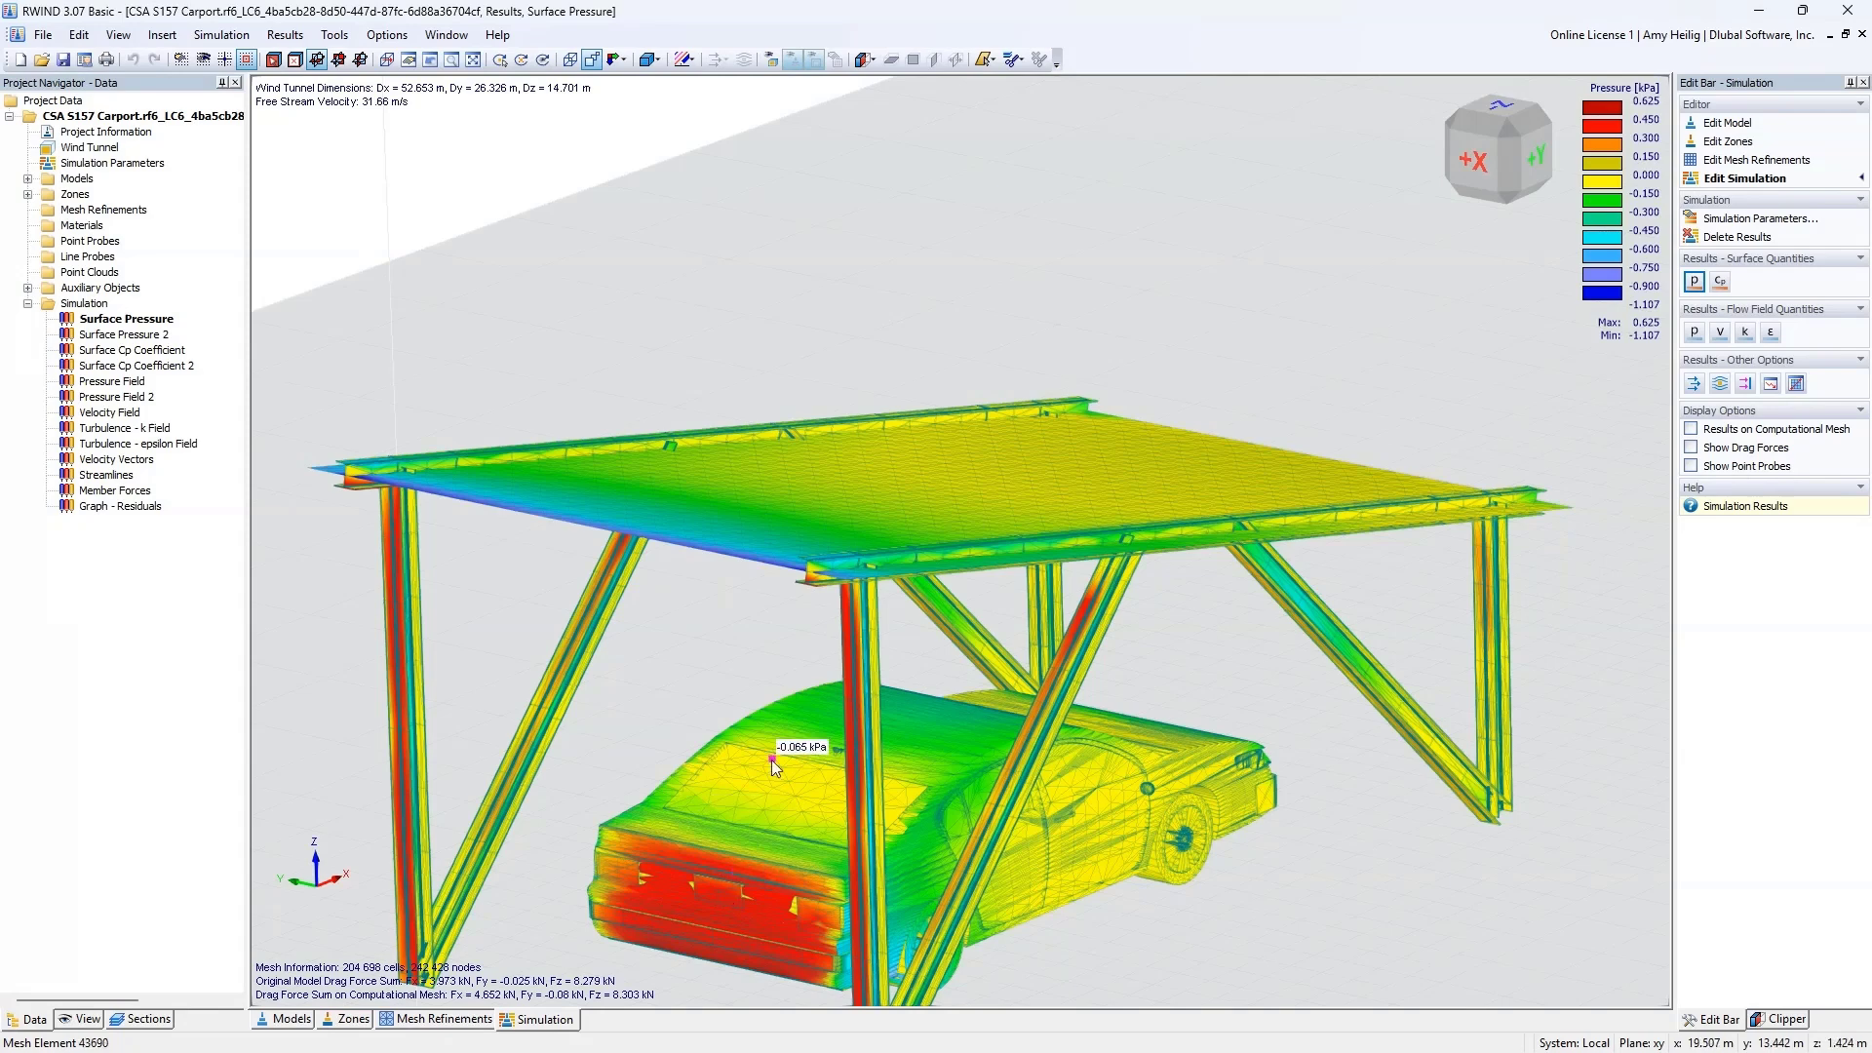
{"action": "middle_click_drag", "start_coordinate": [771, 759], "coordinate": [921, 622]}
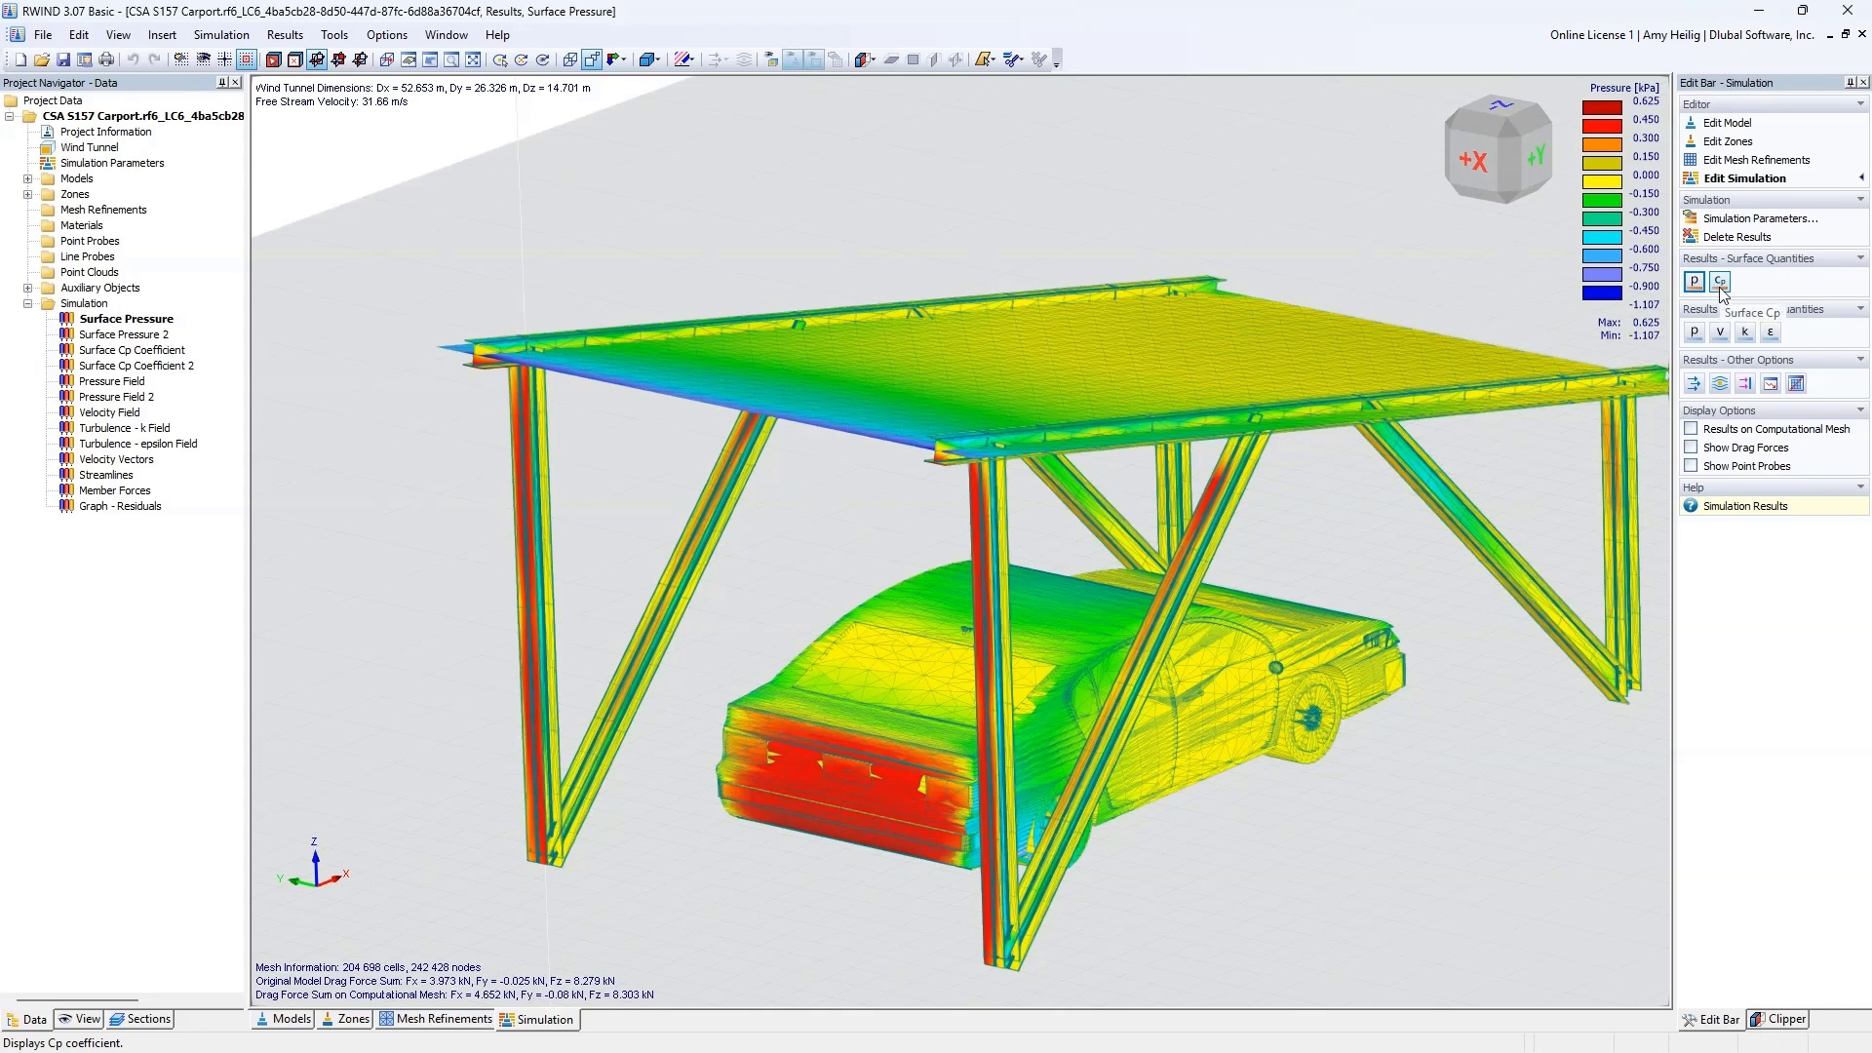
Step: Examine the flow results around the carport on a section plane, first as pressure field, then as velocity vectors
{"action": "left_click", "coordinate": [1693, 332]}
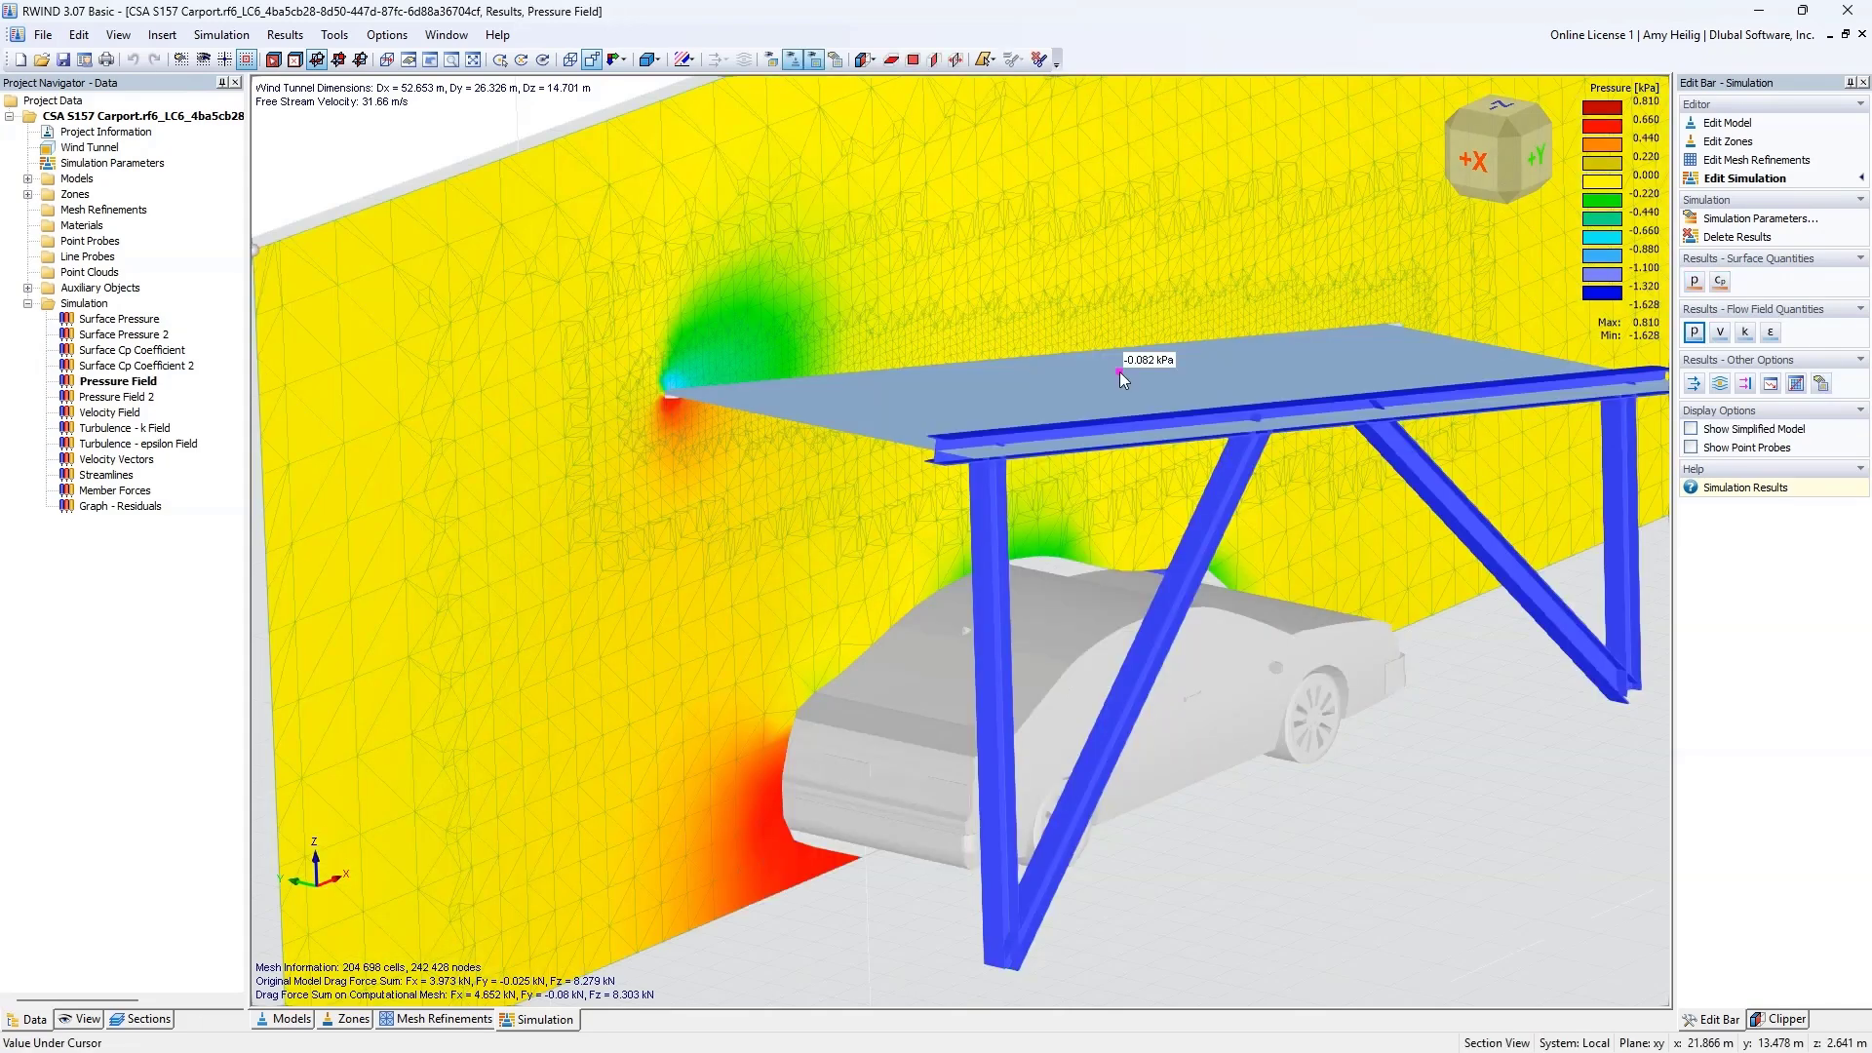
{"action": "scroll", "coordinate": [1119, 371], "scroll_direction": "down", "scroll_amount": 3}
{"action": "middle_click_drag", "start_coordinate": [985, 339], "coordinate": [927, 430]}
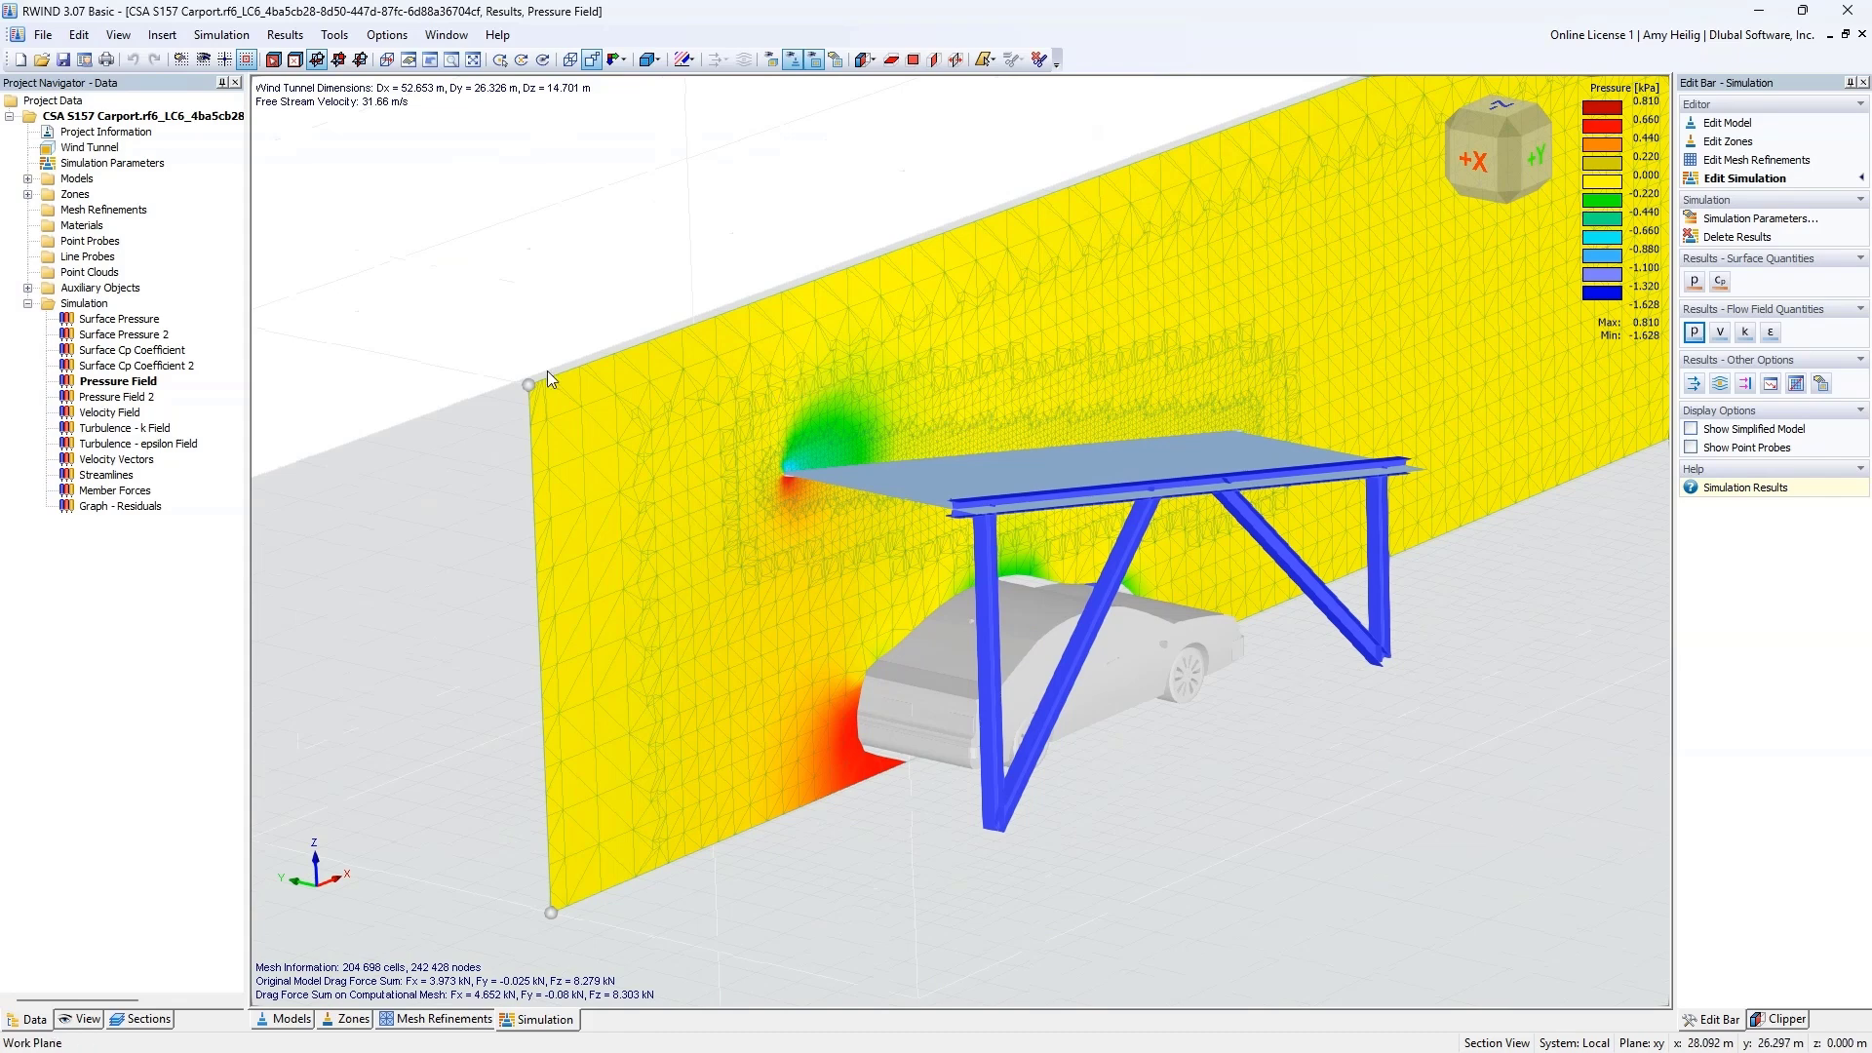
{"action": "mouse_move", "coordinate": [534, 383]}
{"action": "left_mouse_down"}
{"action": "mouse_move", "coordinate": [612, 419]}
{"action": "mouse_move", "coordinate": [530, 384]}
{"action": "left_mouse_up"}
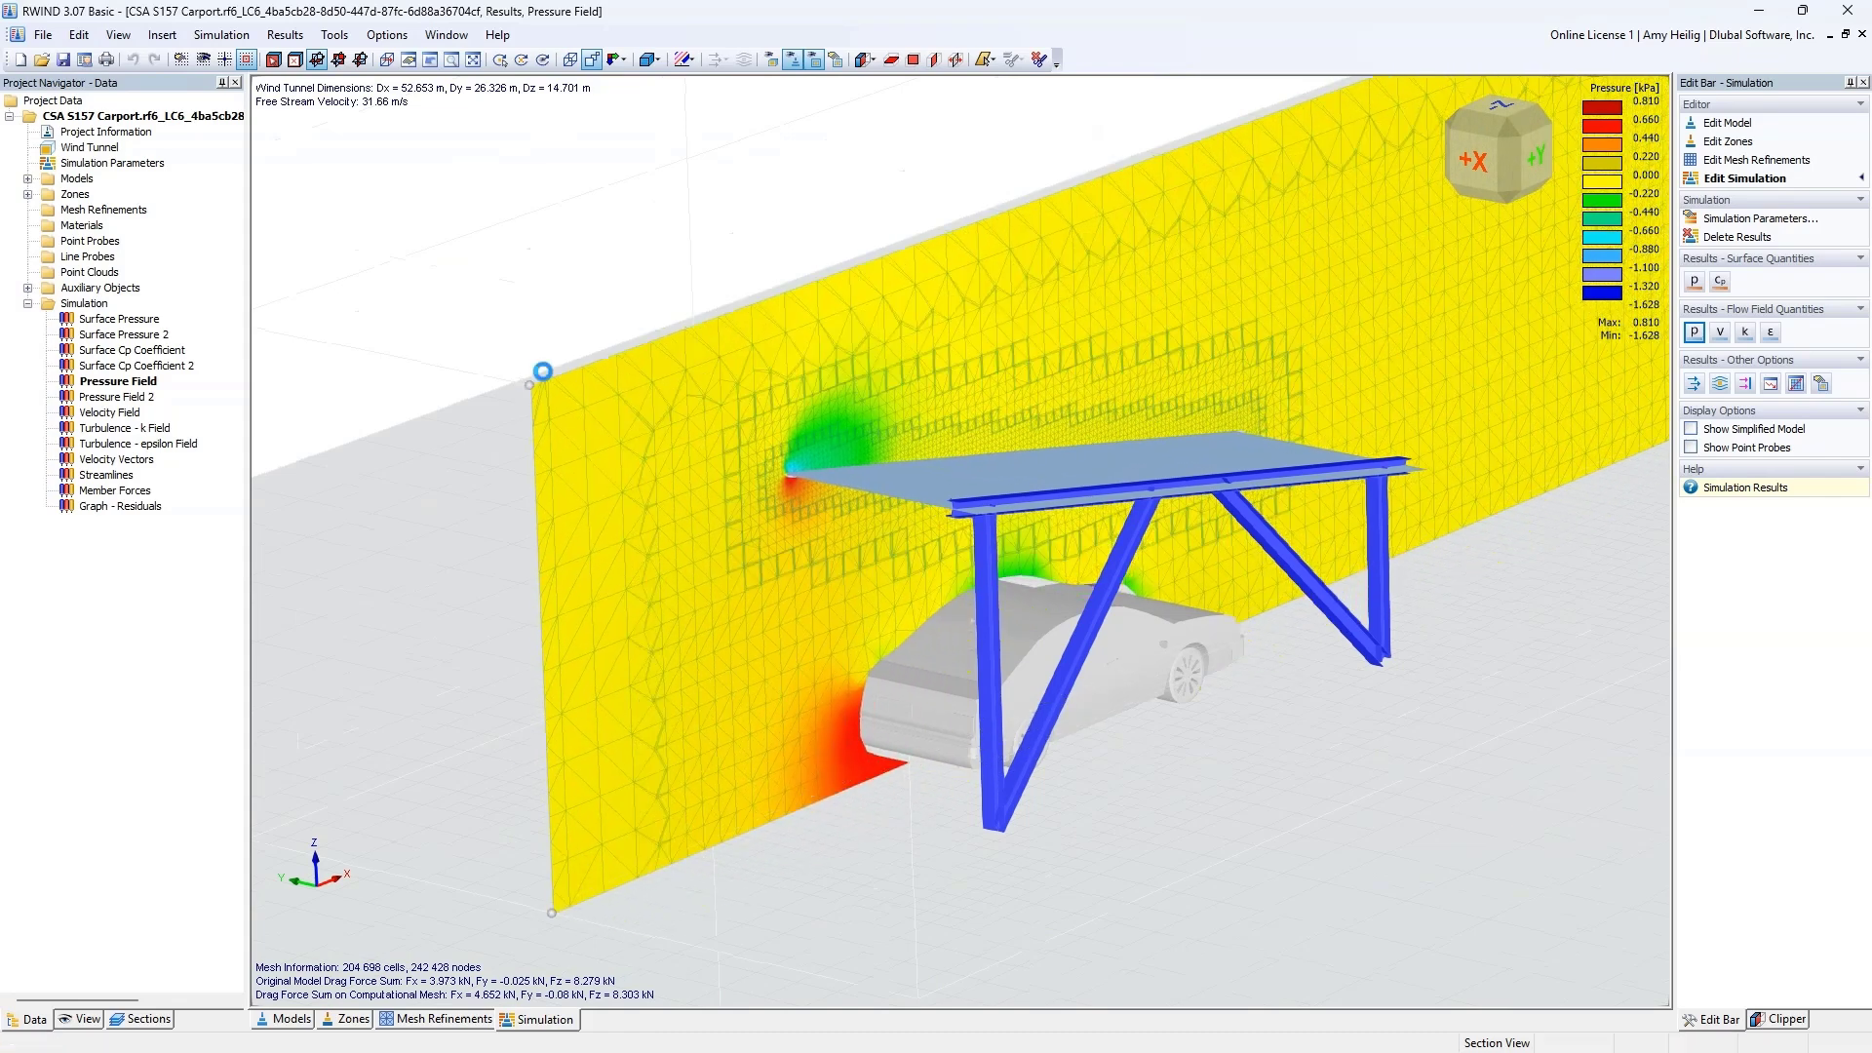
{"action": "left_click", "coordinate": [1694, 384]}
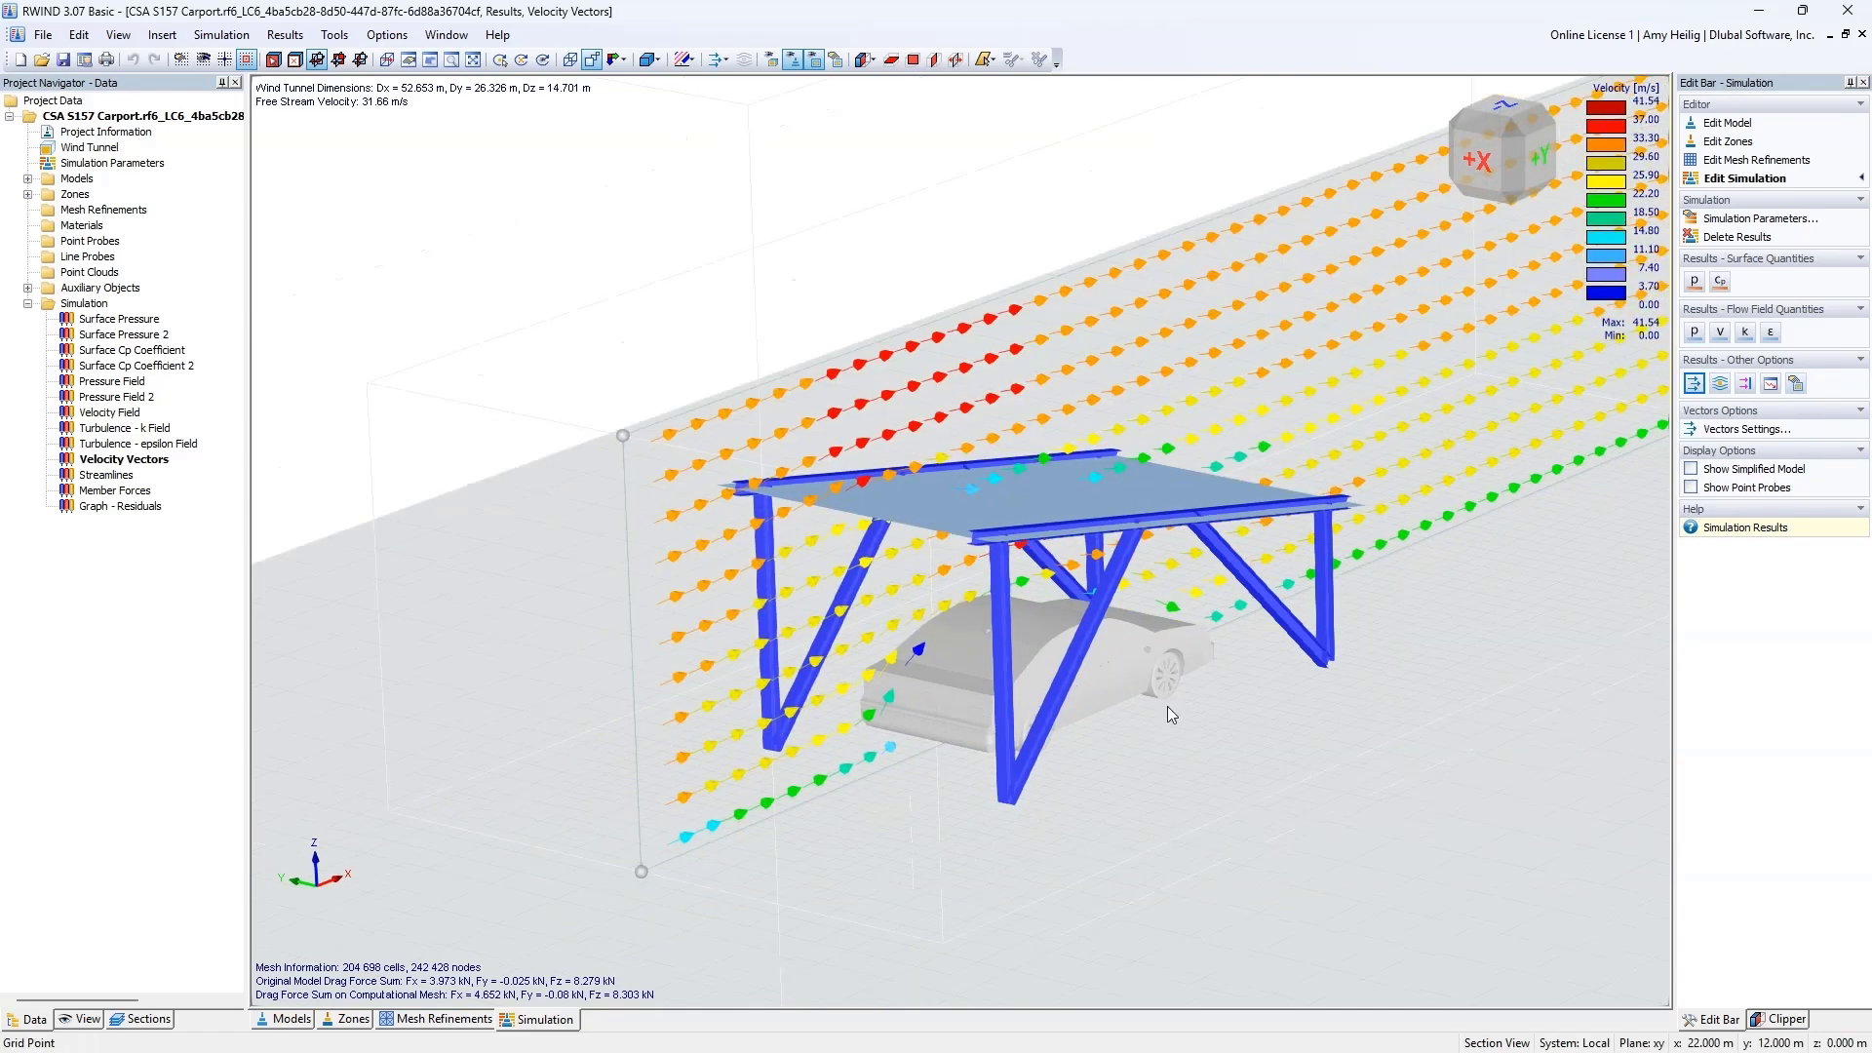
{"action": "middle_click_drag", "start_coordinate": [1167, 705], "coordinate": [1007, 688], "text": "ctrl"}
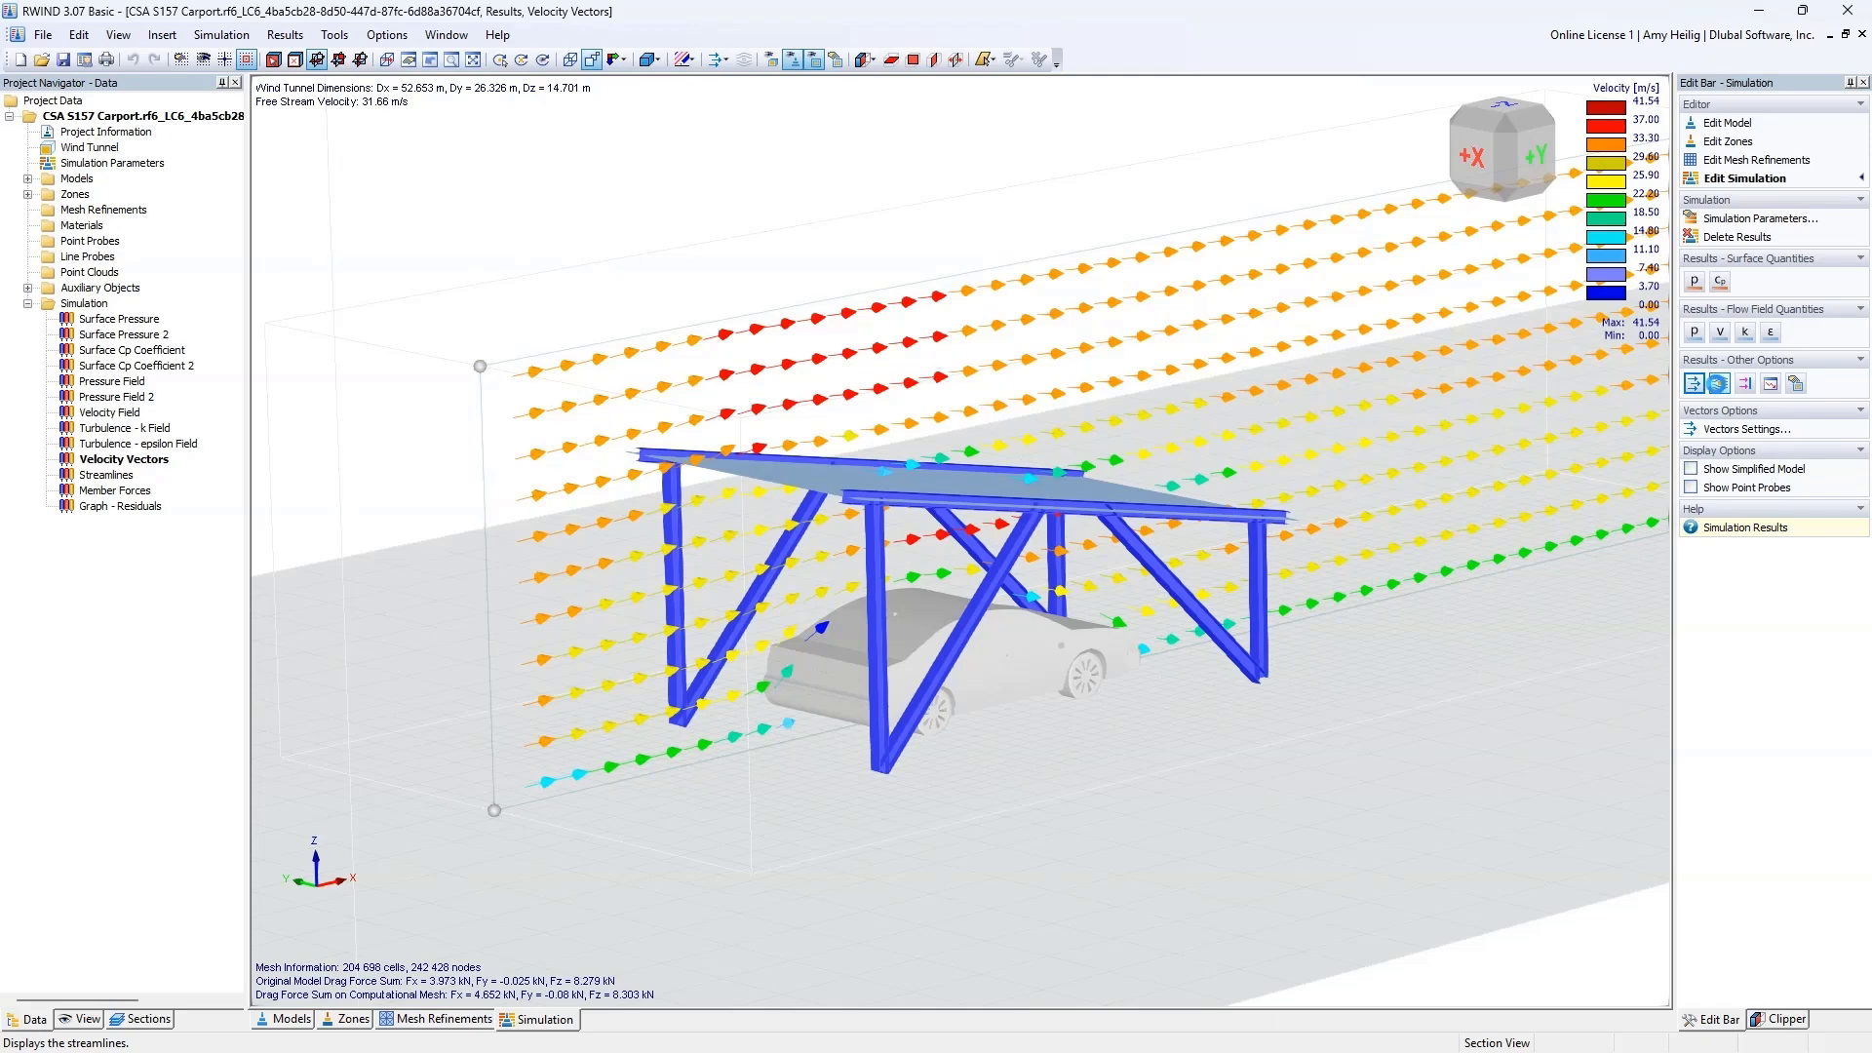
Step: Display the streamlines around the carport, run the flow animation while viewing it from different angles, and stop it
{"action": "left_click", "coordinate": [1719, 384]}
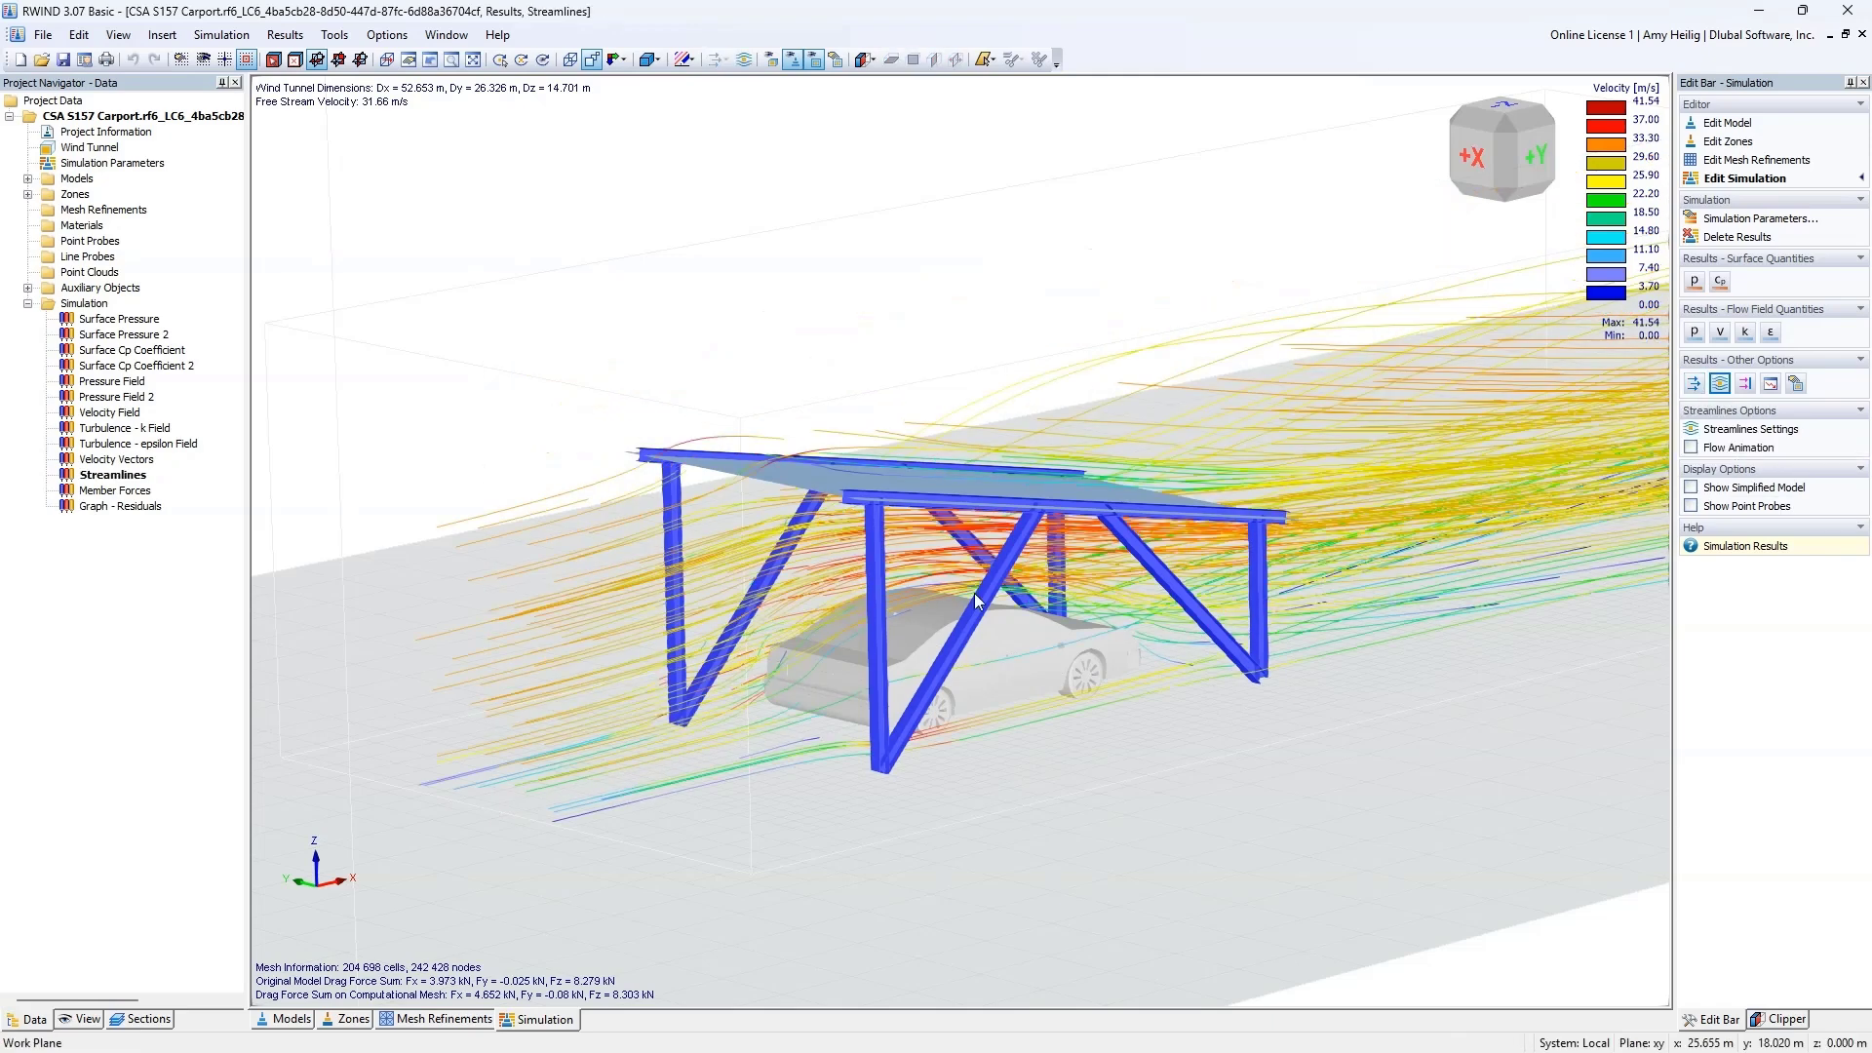
{"action": "middle_click_drag", "start_coordinate": [1120, 662], "coordinate": [980, 685]}
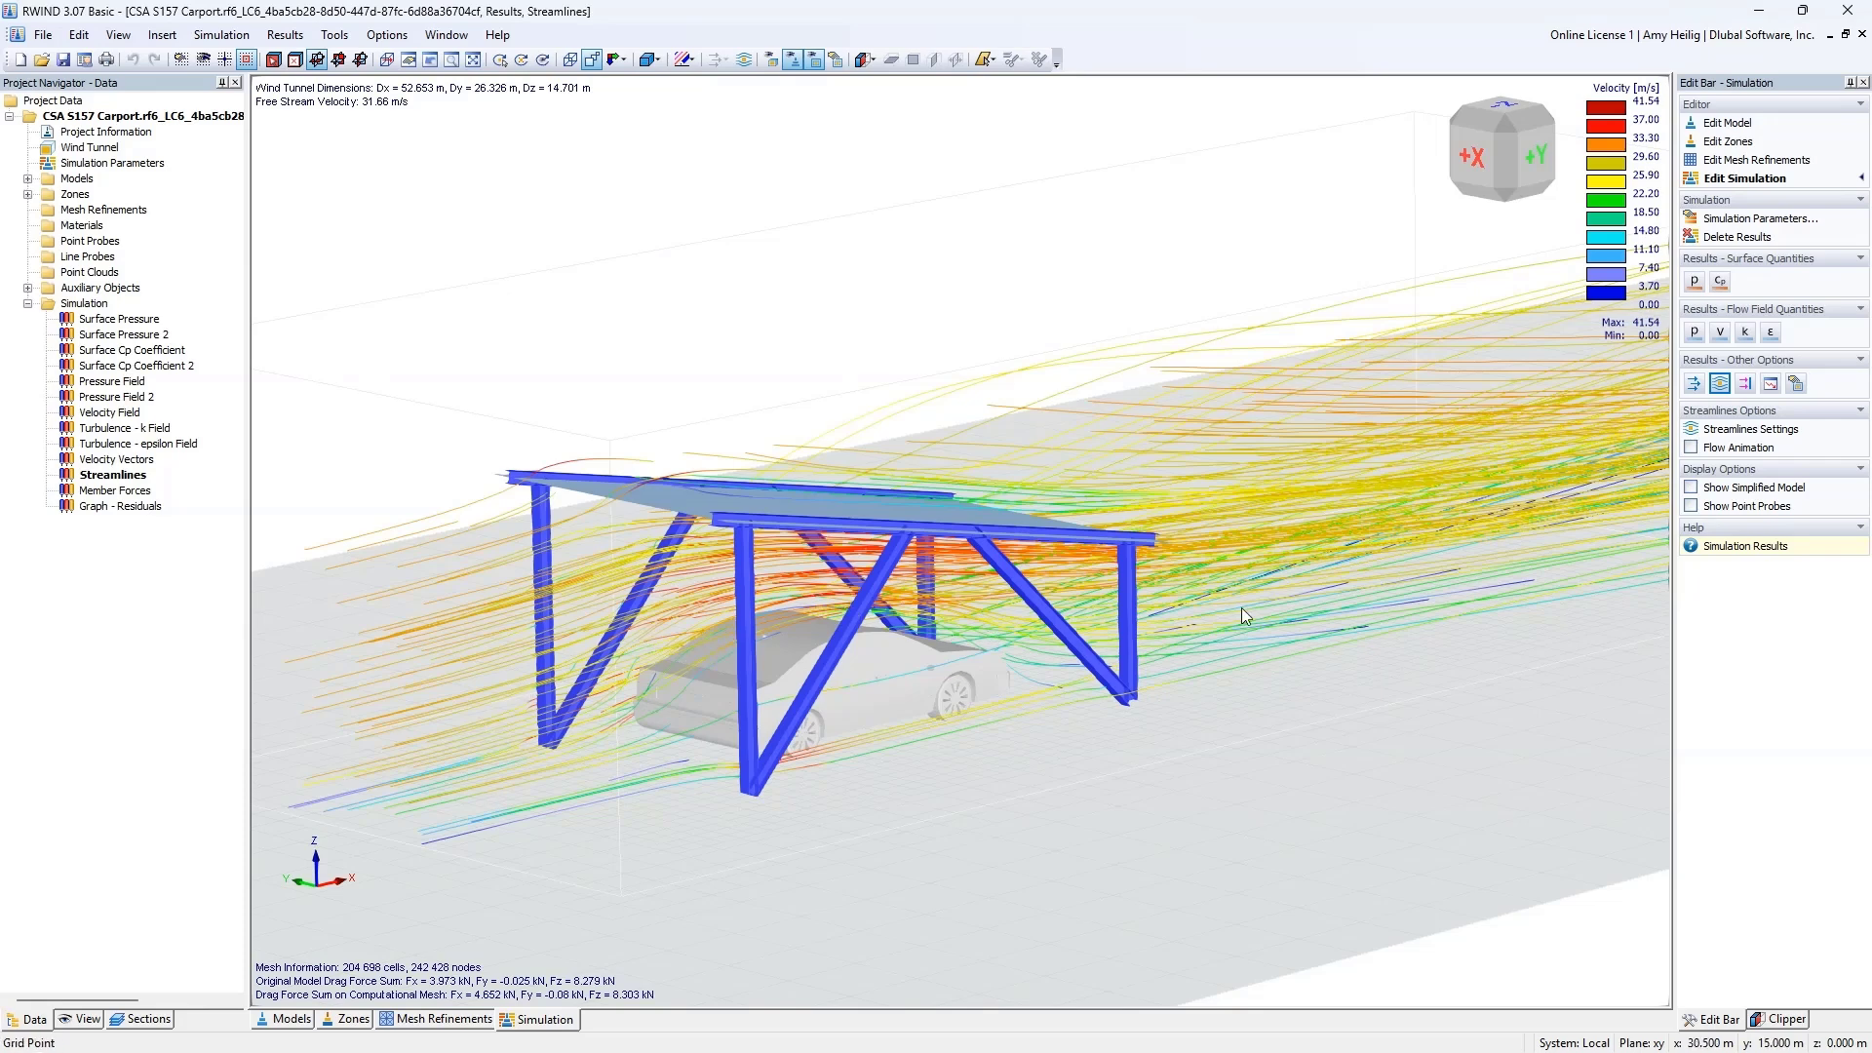
{"action": "left_click", "coordinate": [1691, 447]}
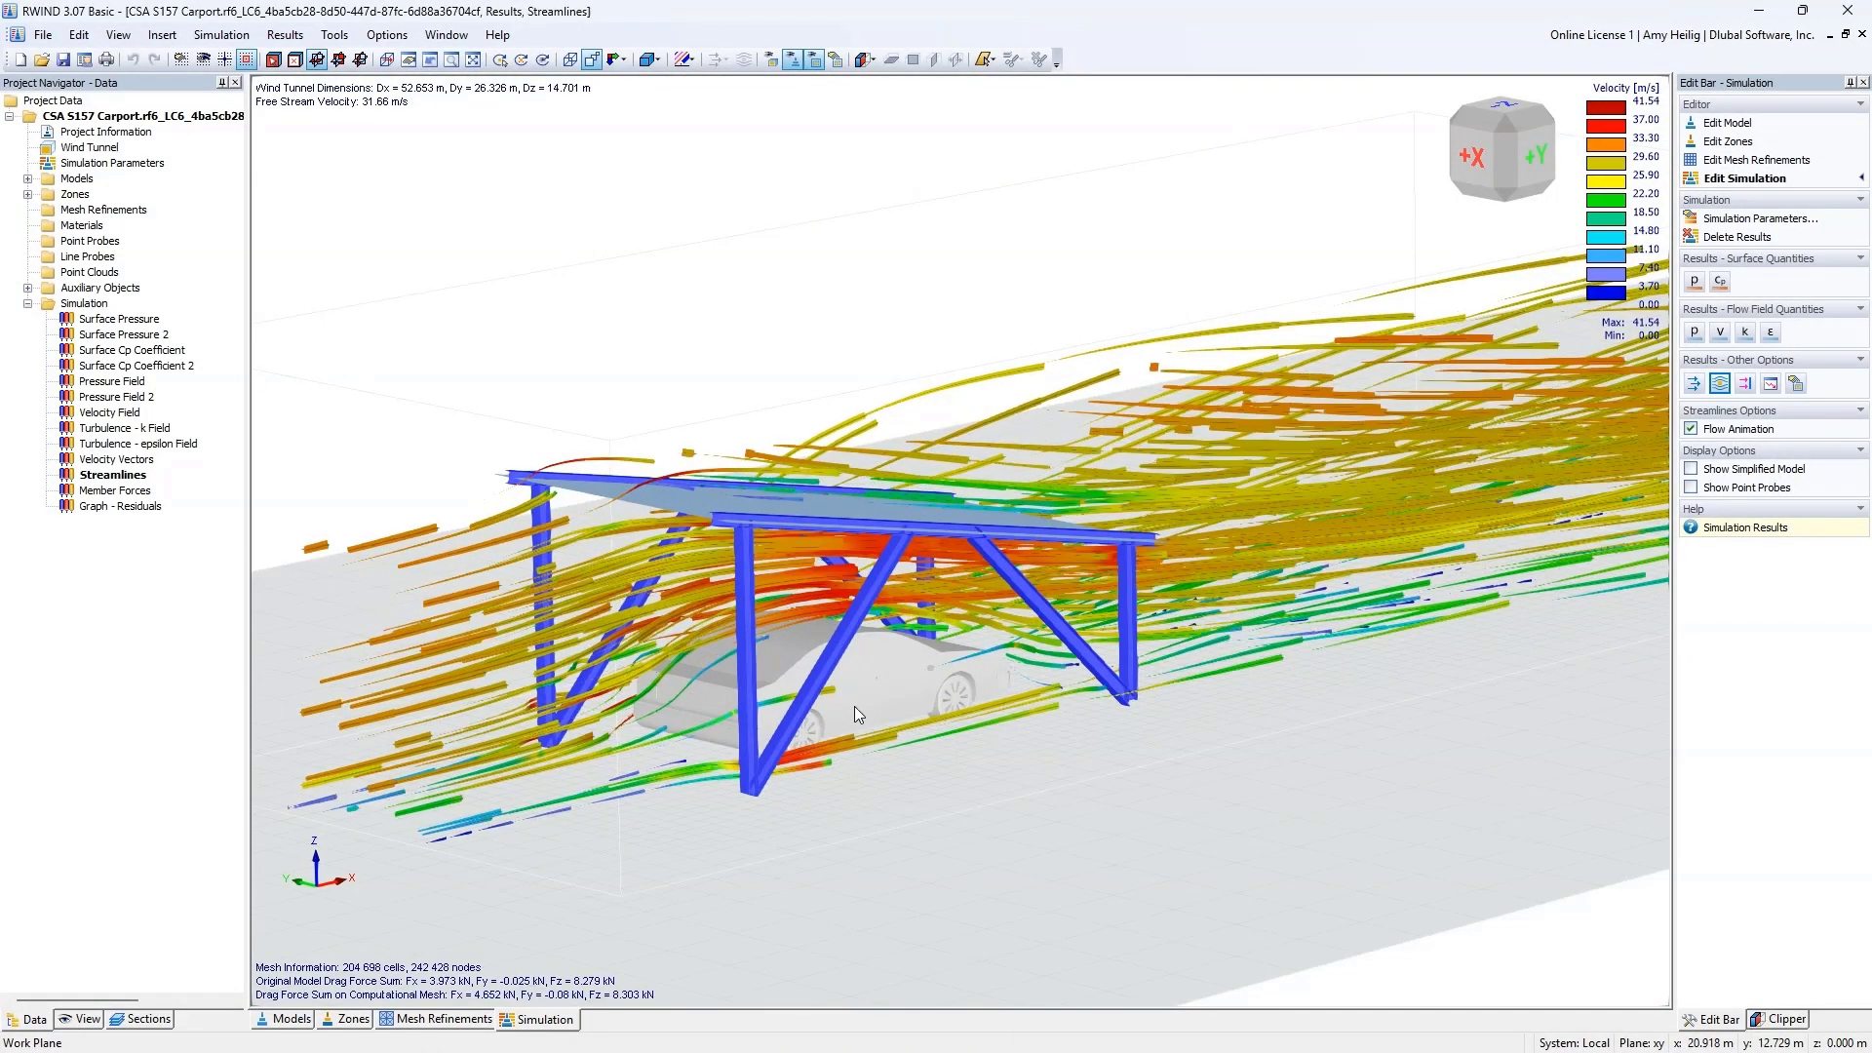
{"action": "middle_click_drag", "start_coordinate": [854, 706], "coordinate": [919, 747], "text": "ctrl"}
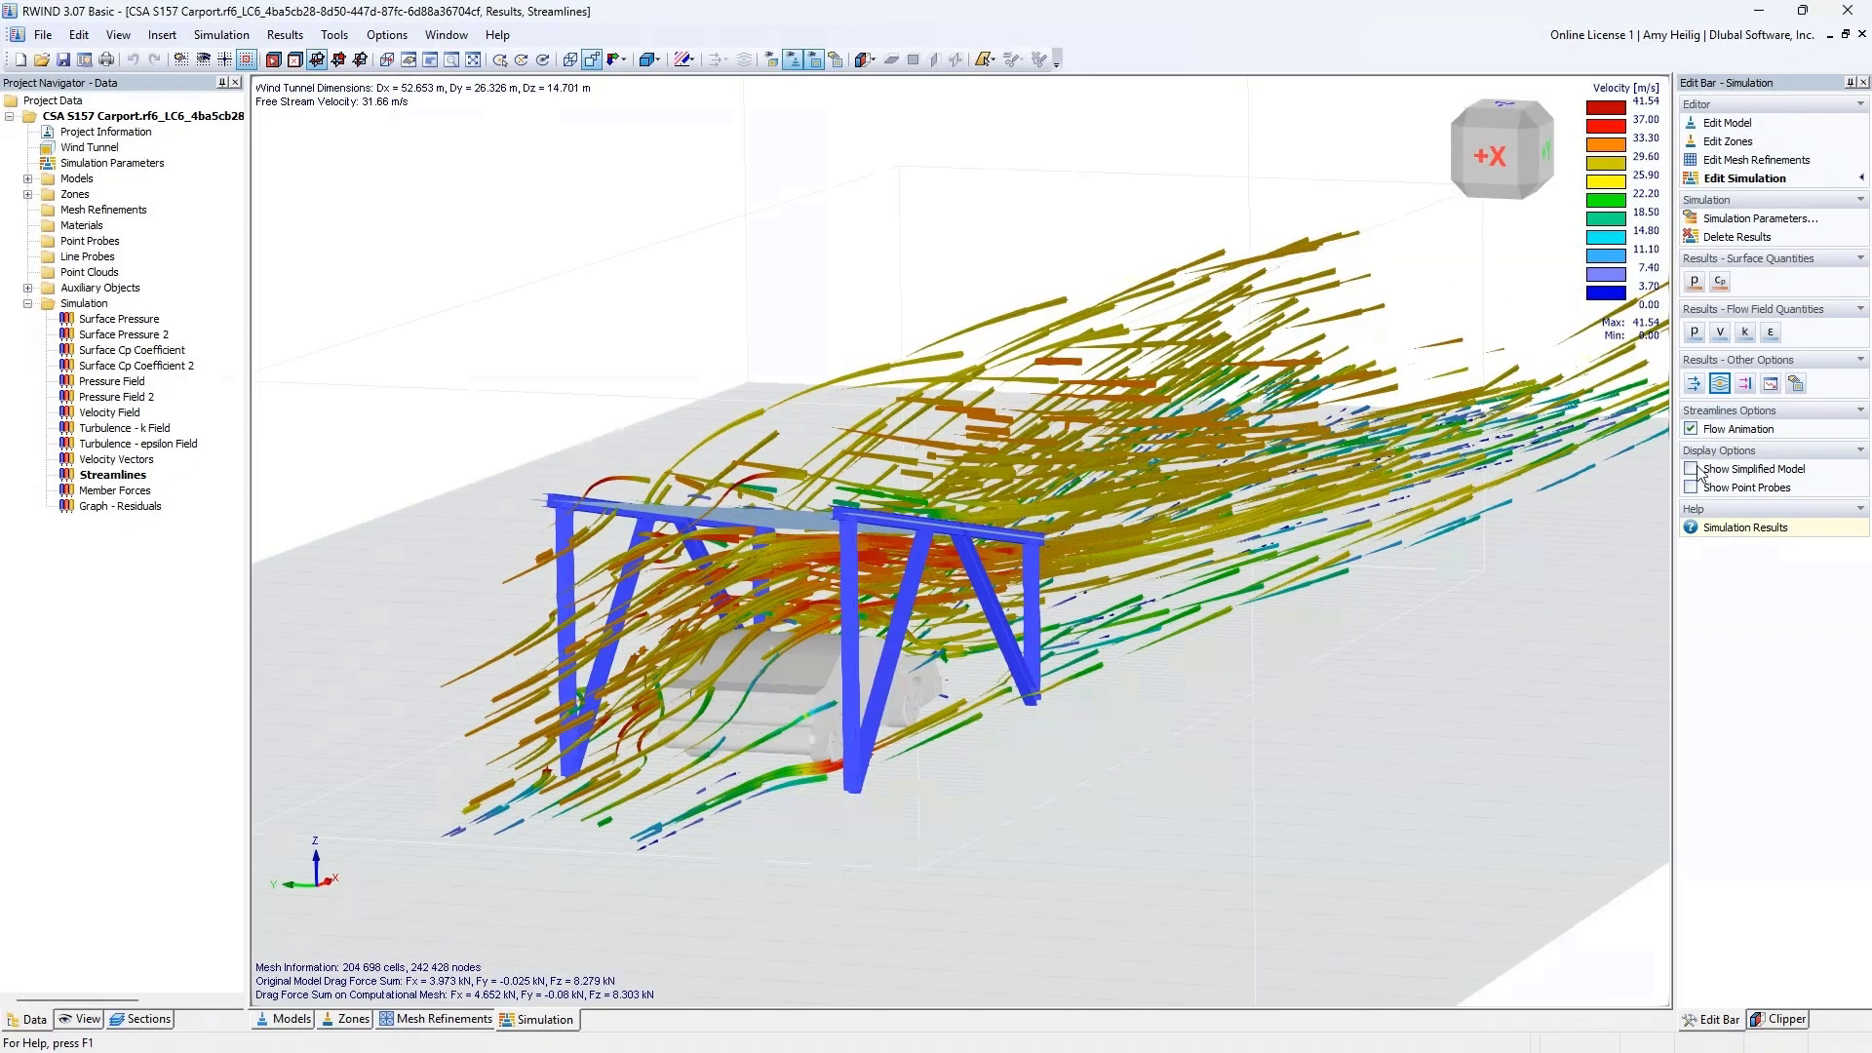
{"action": "left_click", "coordinate": [1691, 428]}
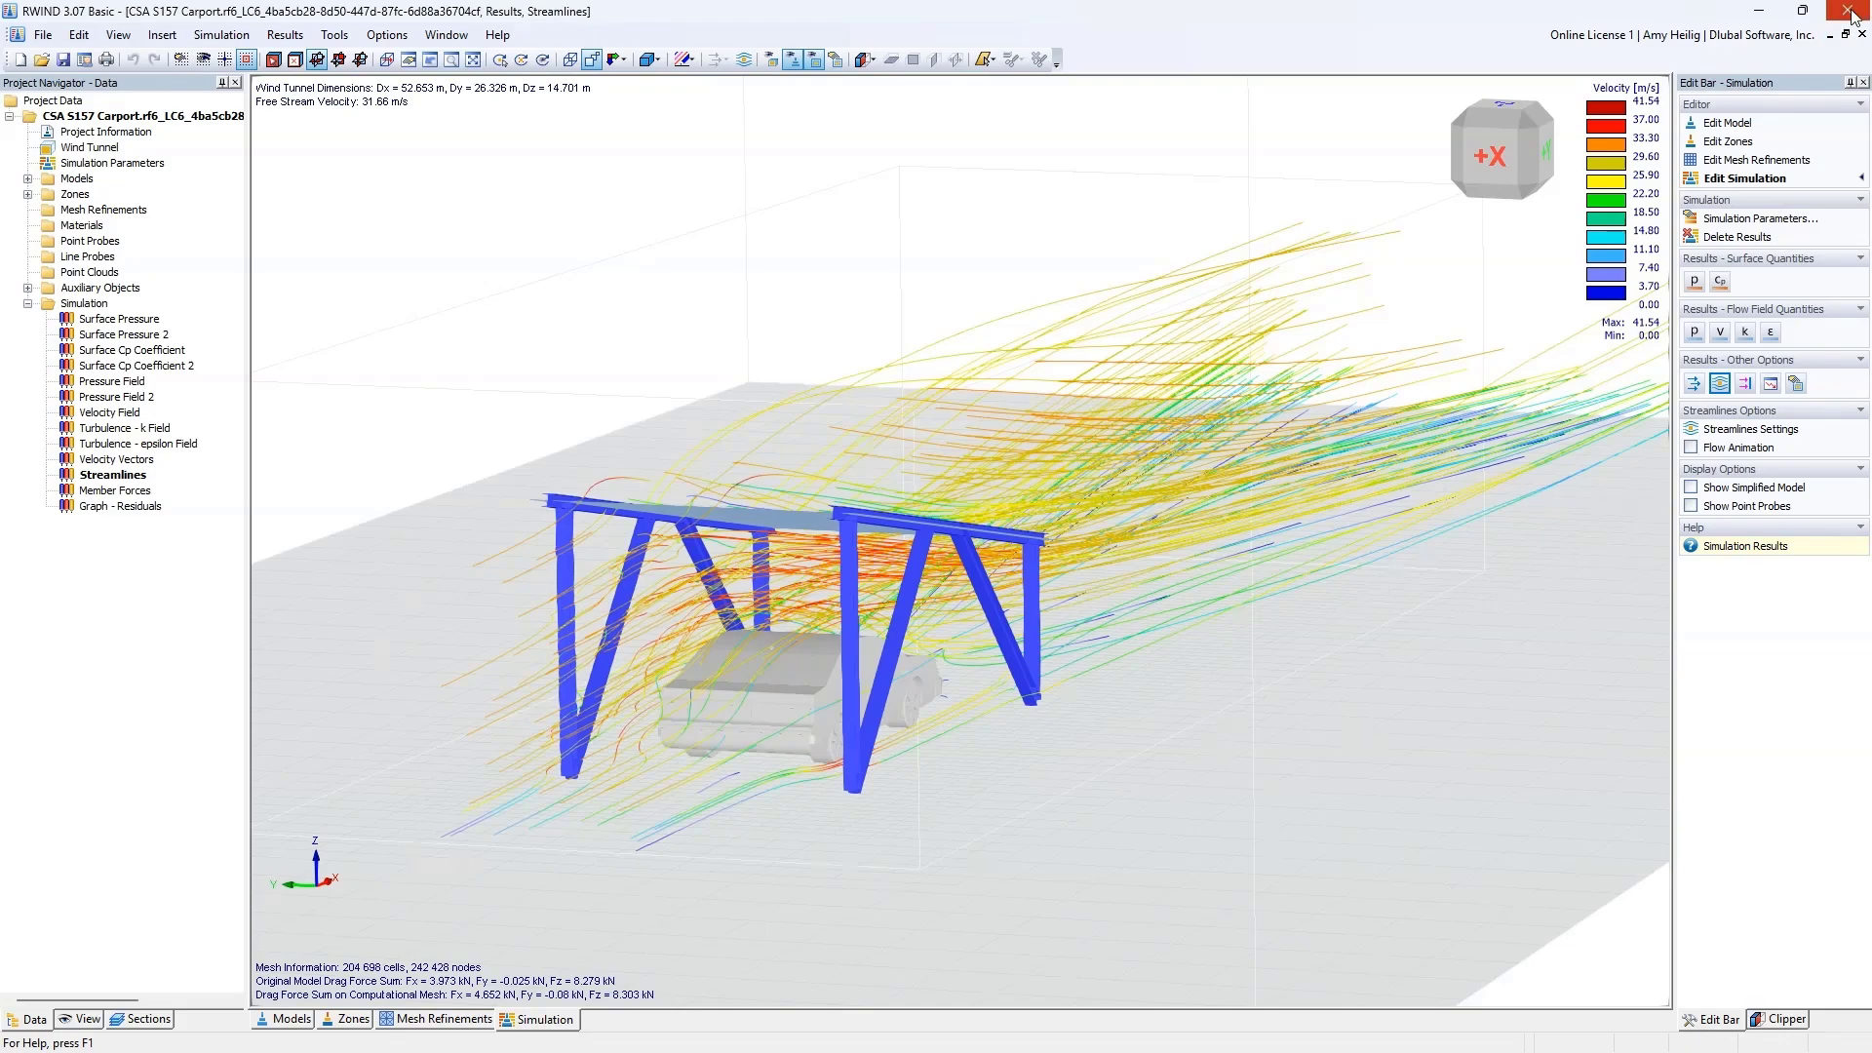
Step: Switch back to the RFEM model and activate load combination CO4 (1.25D + 1.50L + 0.40W) to inspect its loads
{"action": "key", "text": "super+Tab"}
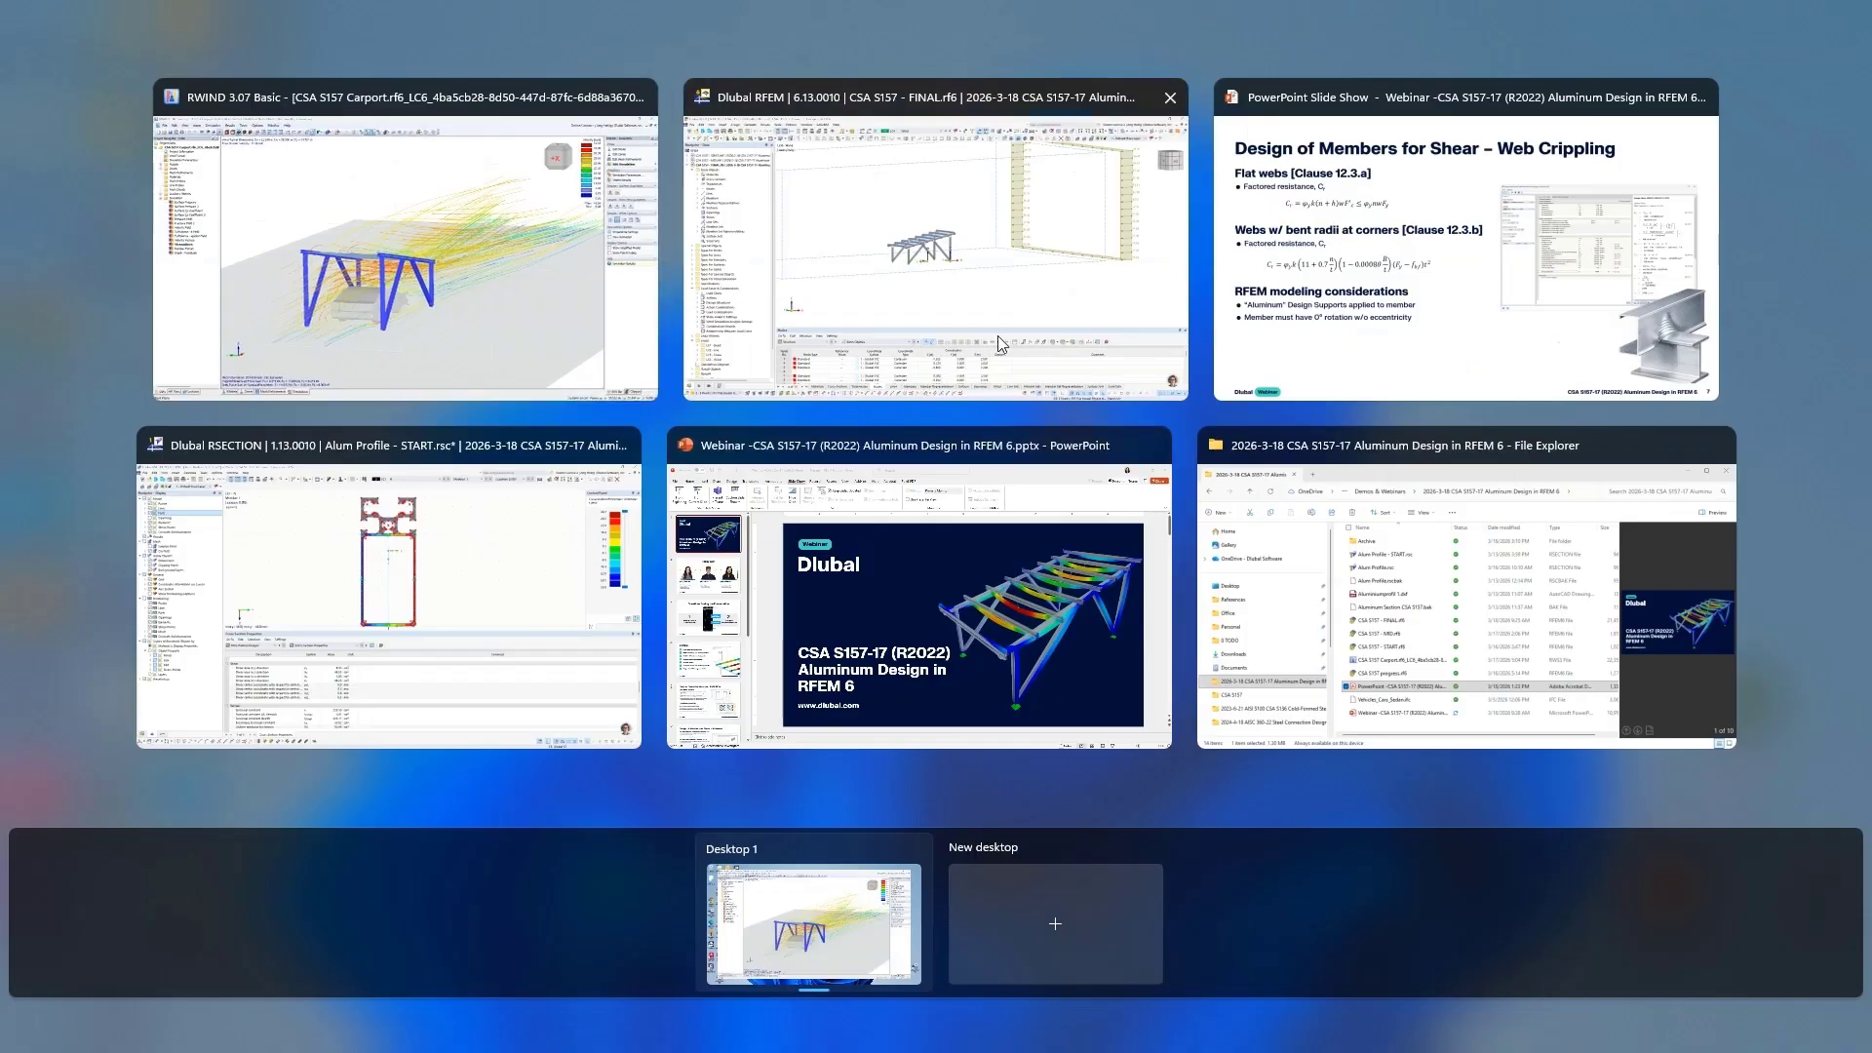
{"action": "left_click", "coordinate": [998, 335]}
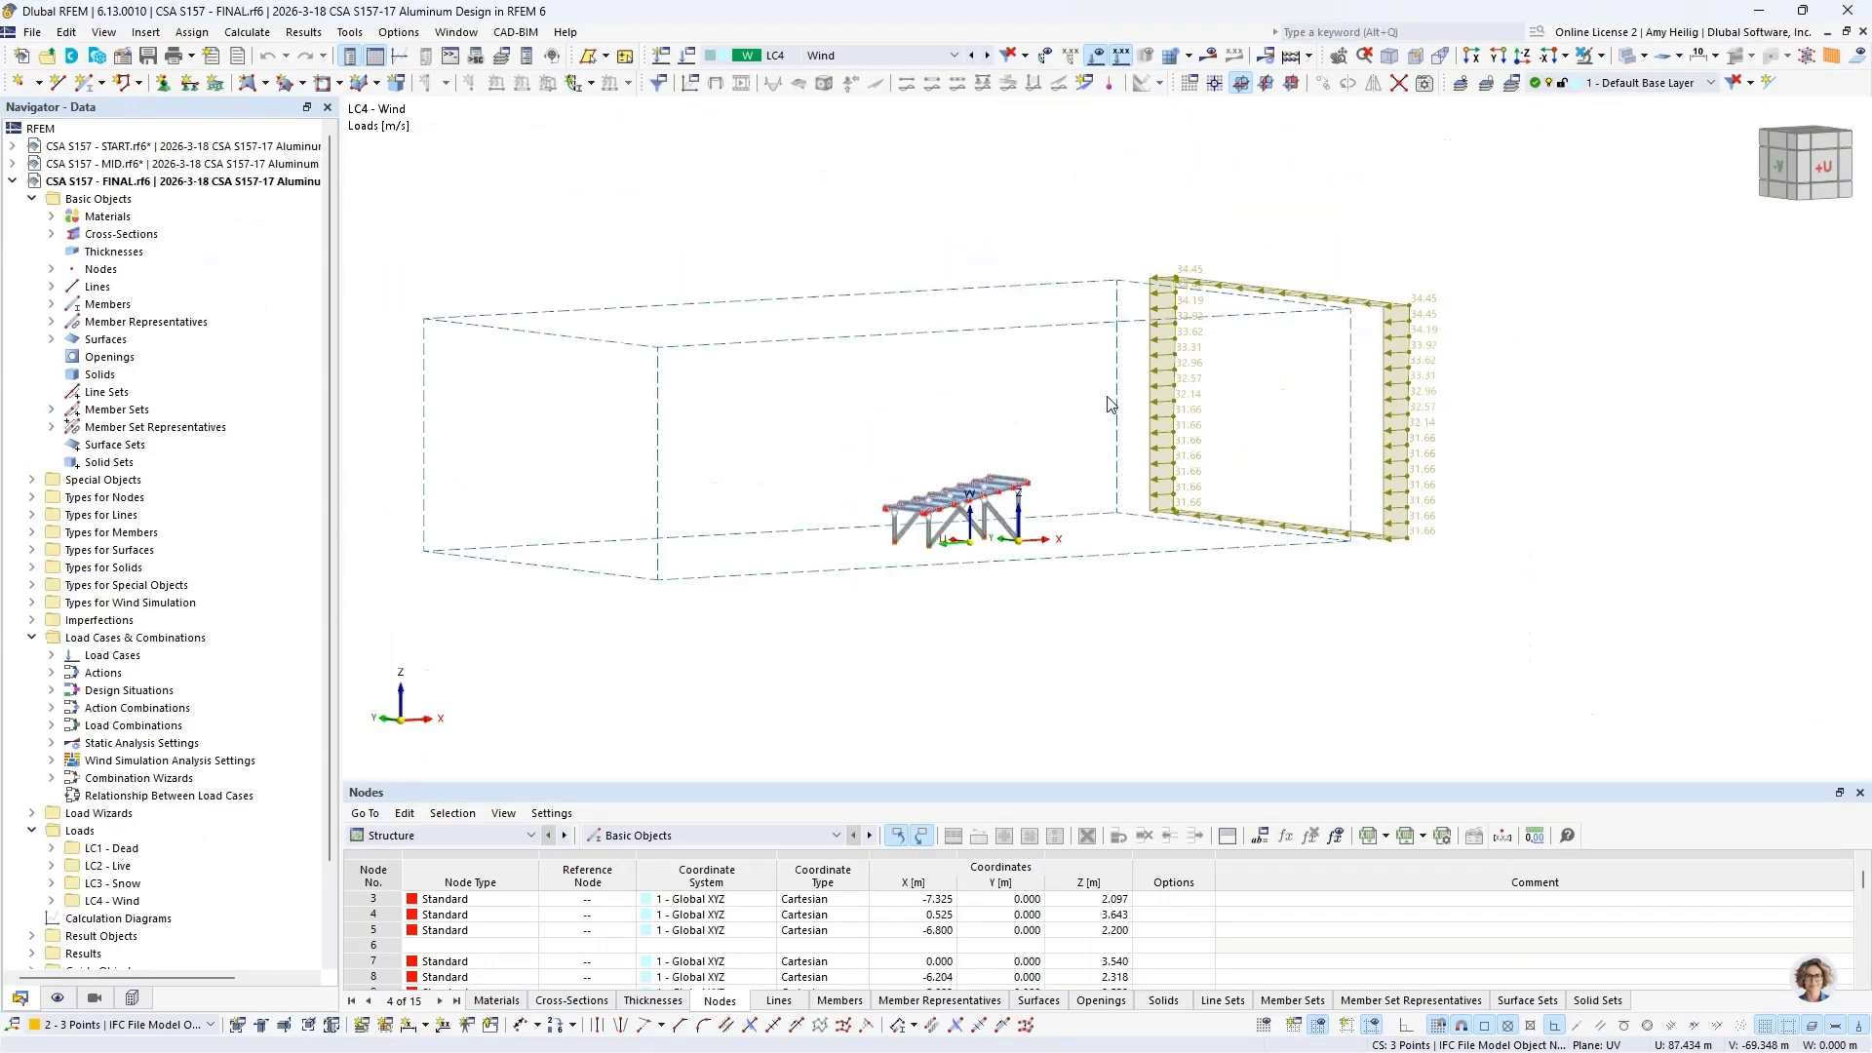
{"action": "middle_click_drag", "start_coordinate": [1260, 421], "coordinate": [619, 462], "text": "ctrl"}
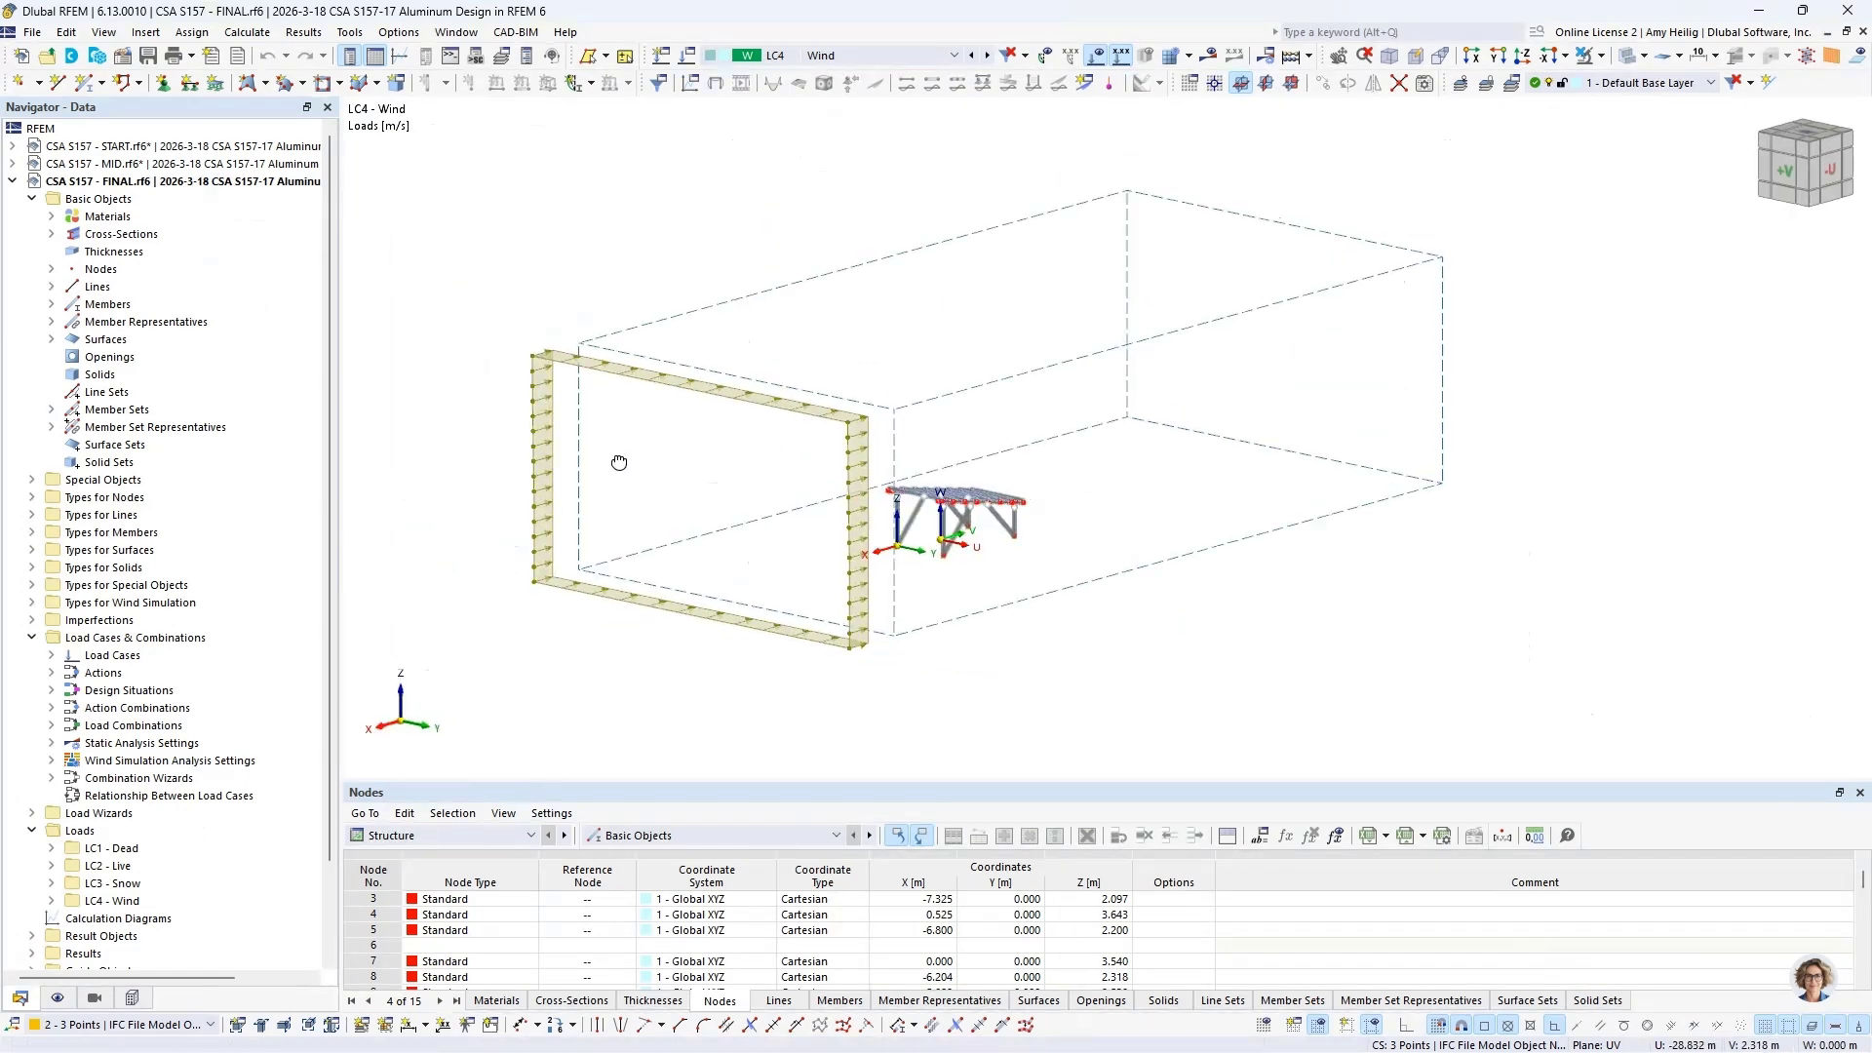
{"action": "left_click", "coordinate": [858, 56]}
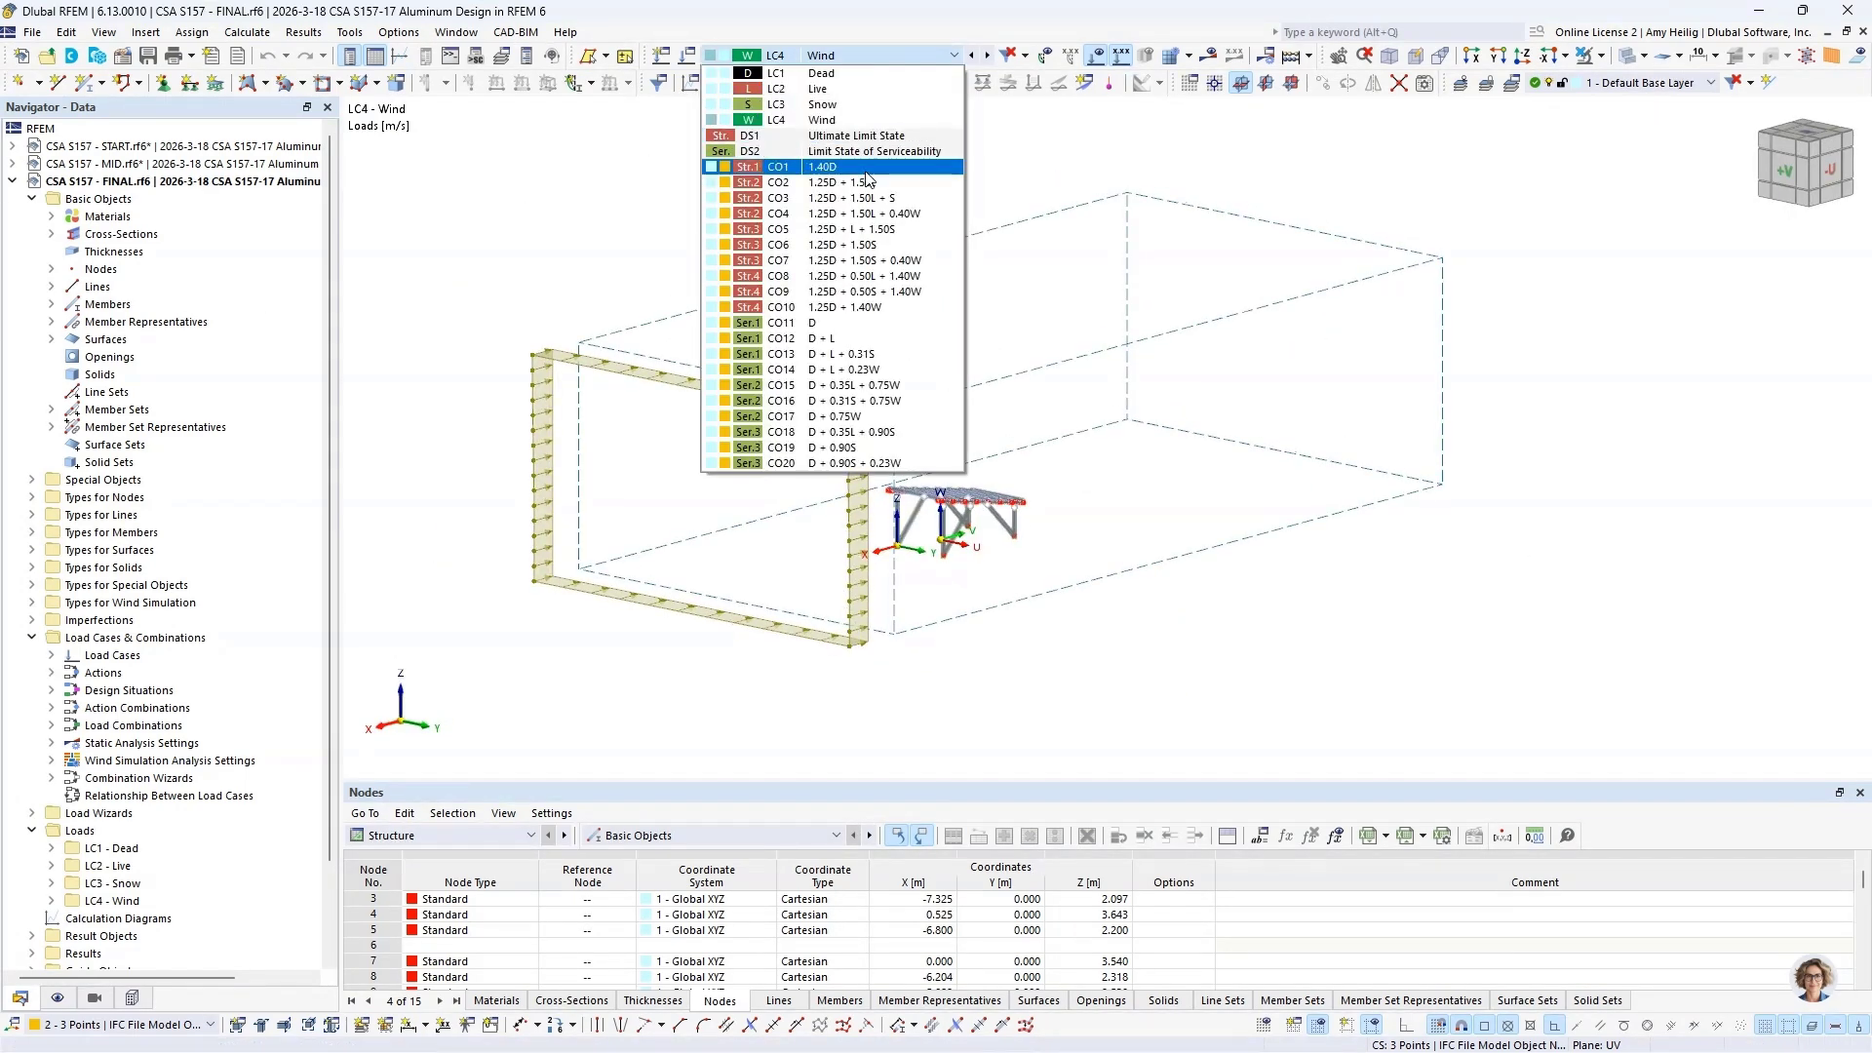
{"action": "left_click", "coordinate": [858, 213]}
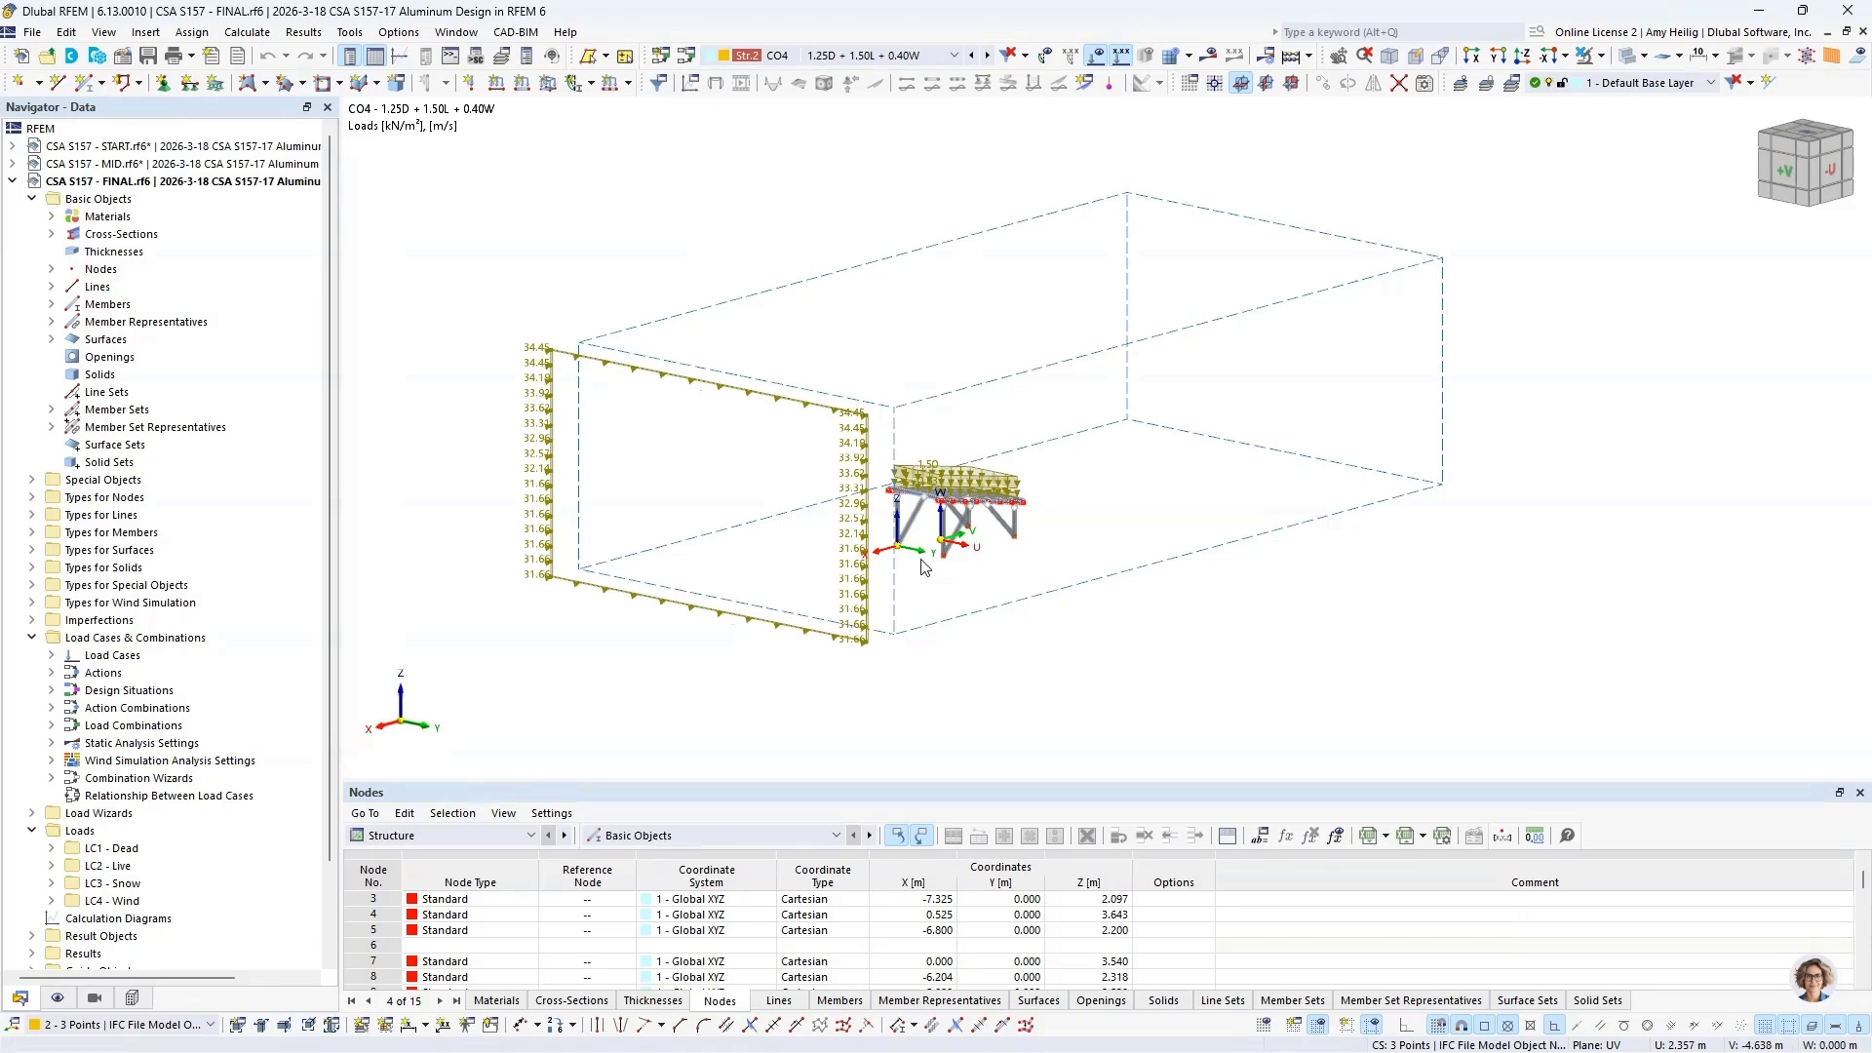
{"action": "scroll", "coordinate": [925, 566], "scroll_direction": "up", "scroll_amount": 4}
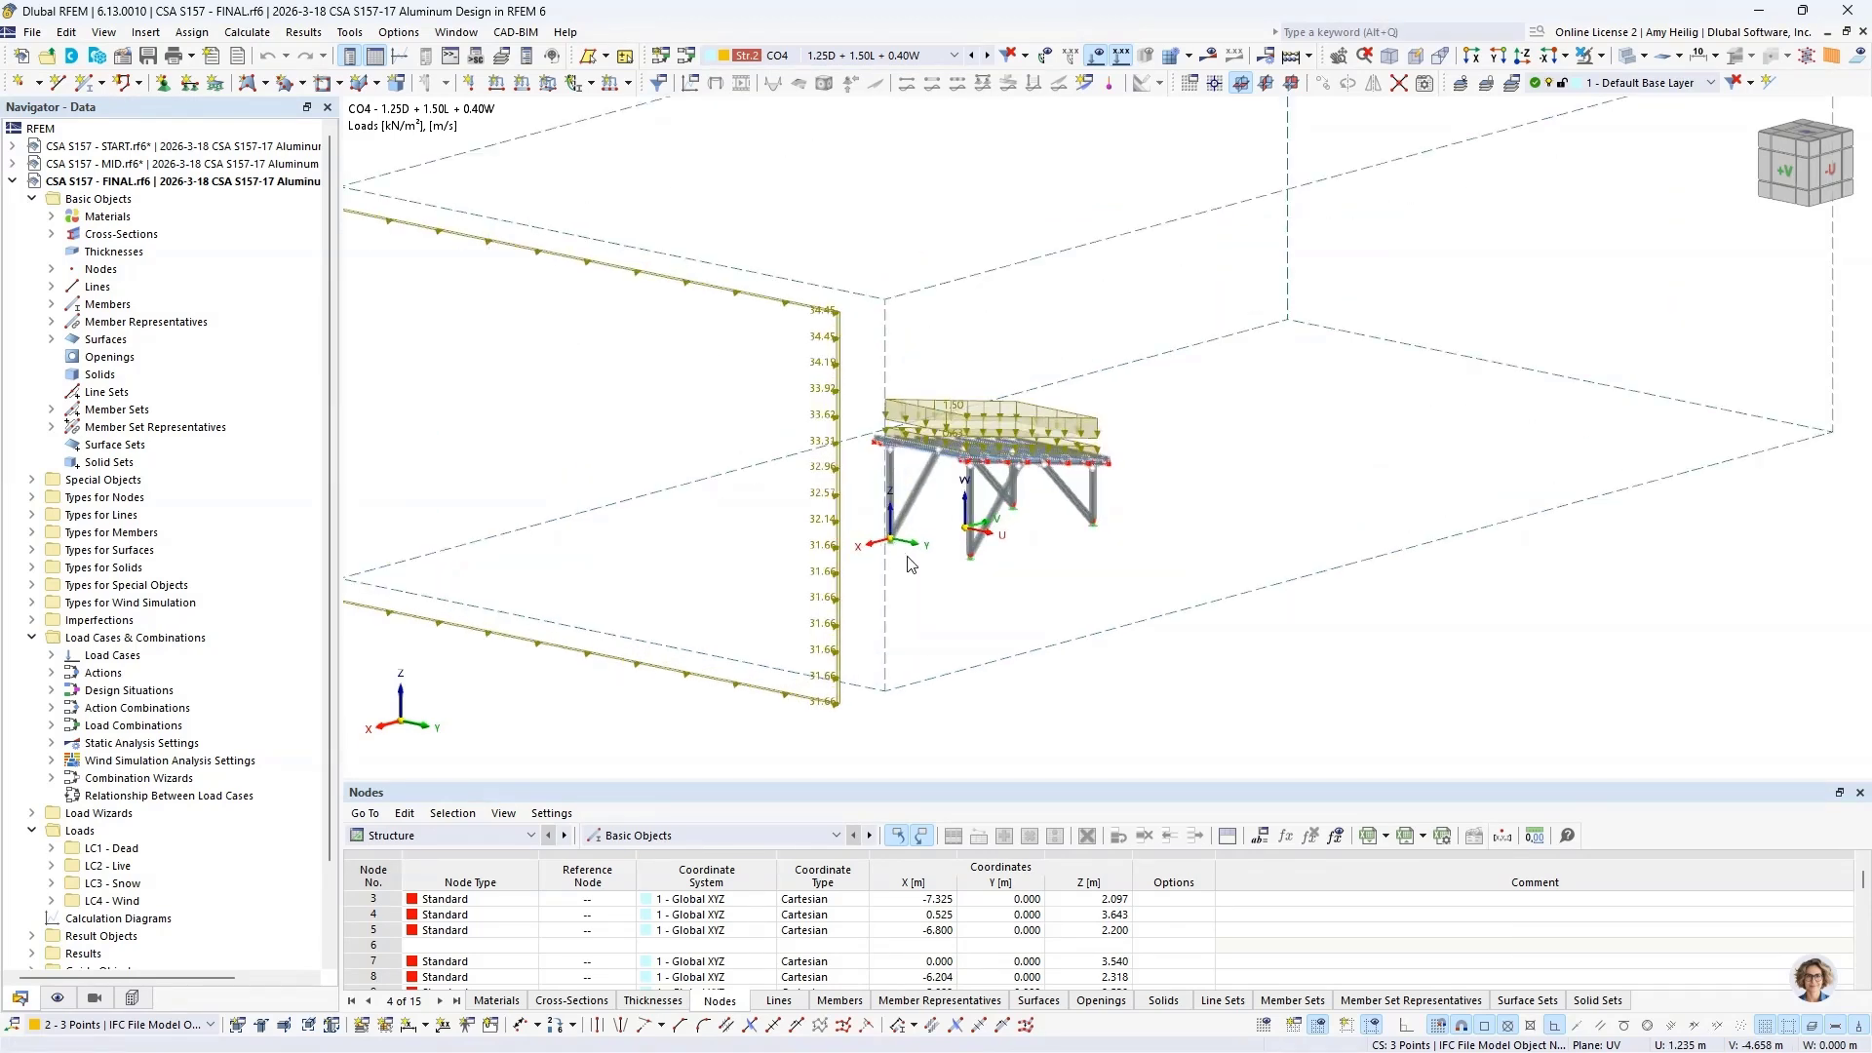
{"action": "scroll", "coordinate": [909, 564], "scroll_direction": "down", "scroll_amount": 2}
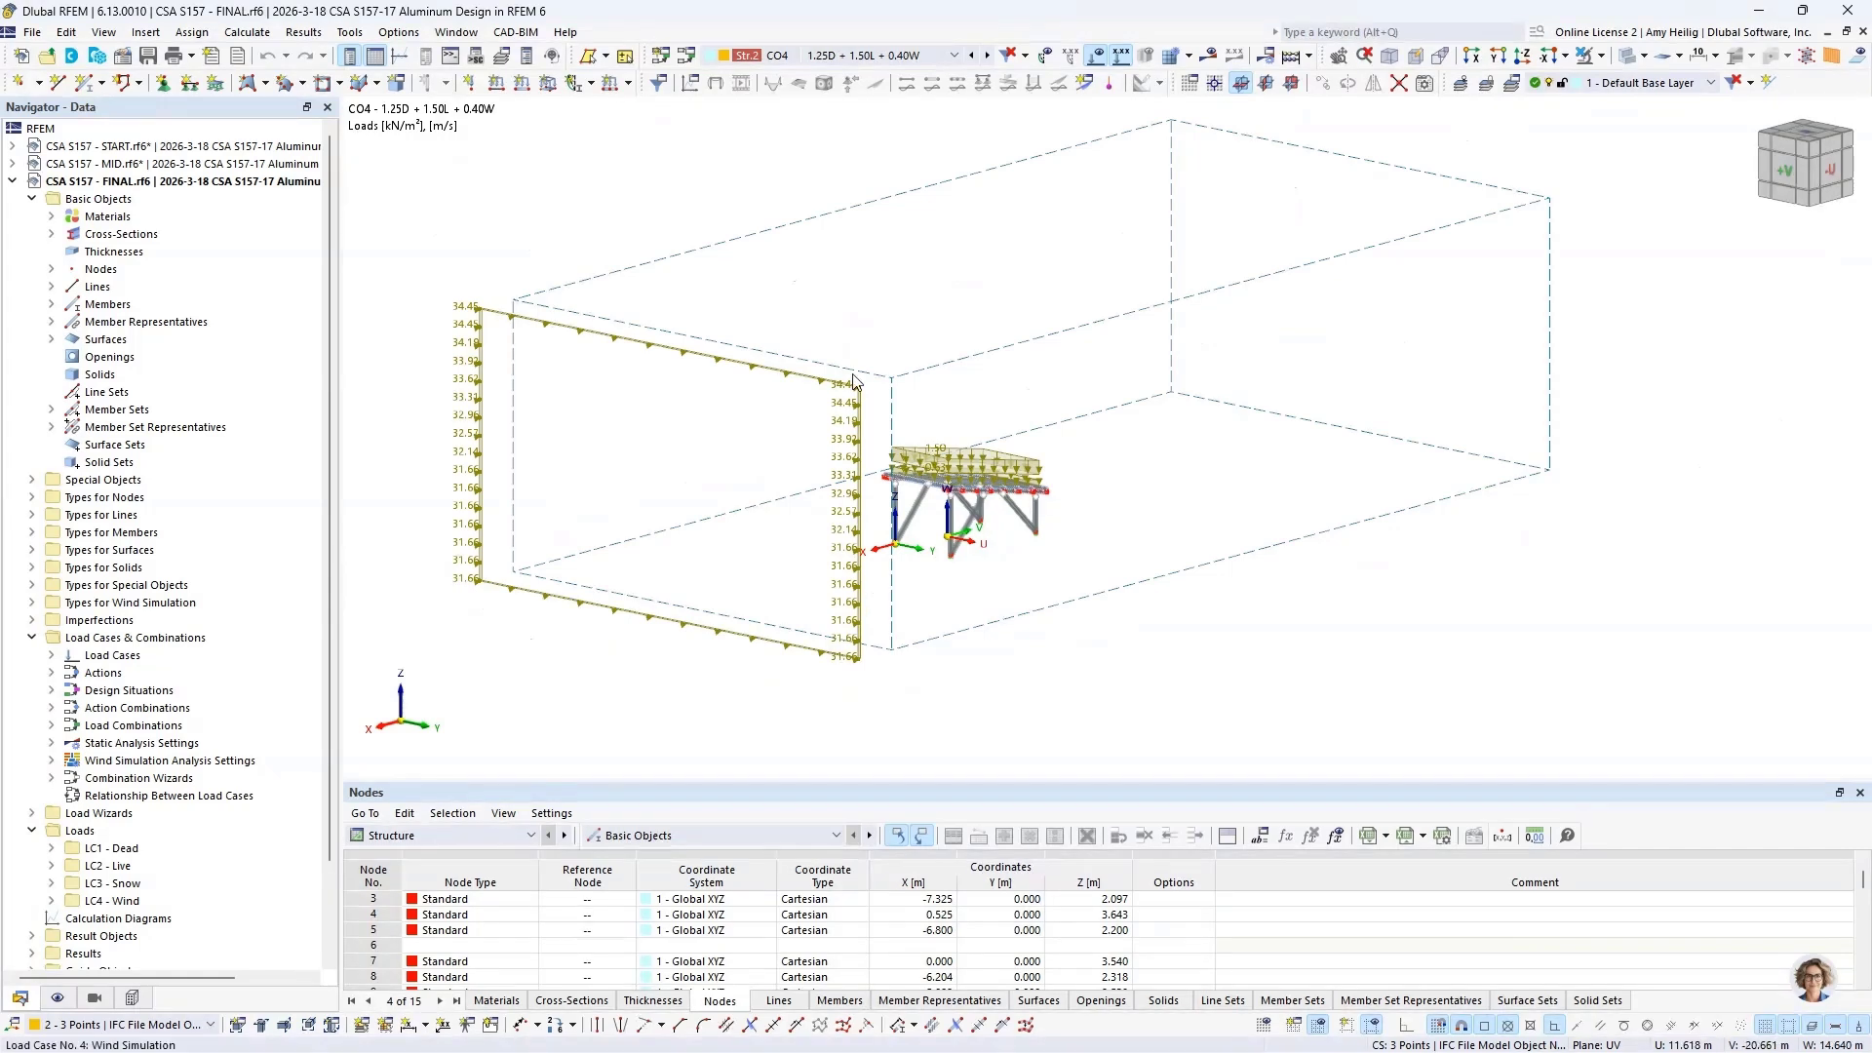
Step: Hide the loads and show the CO4 static analysis results as global deformations |u| instead of support reactions
{"action": "left_click", "coordinate": [1093, 63]}
{"action": "left_click", "coordinate": [1209, 56]}
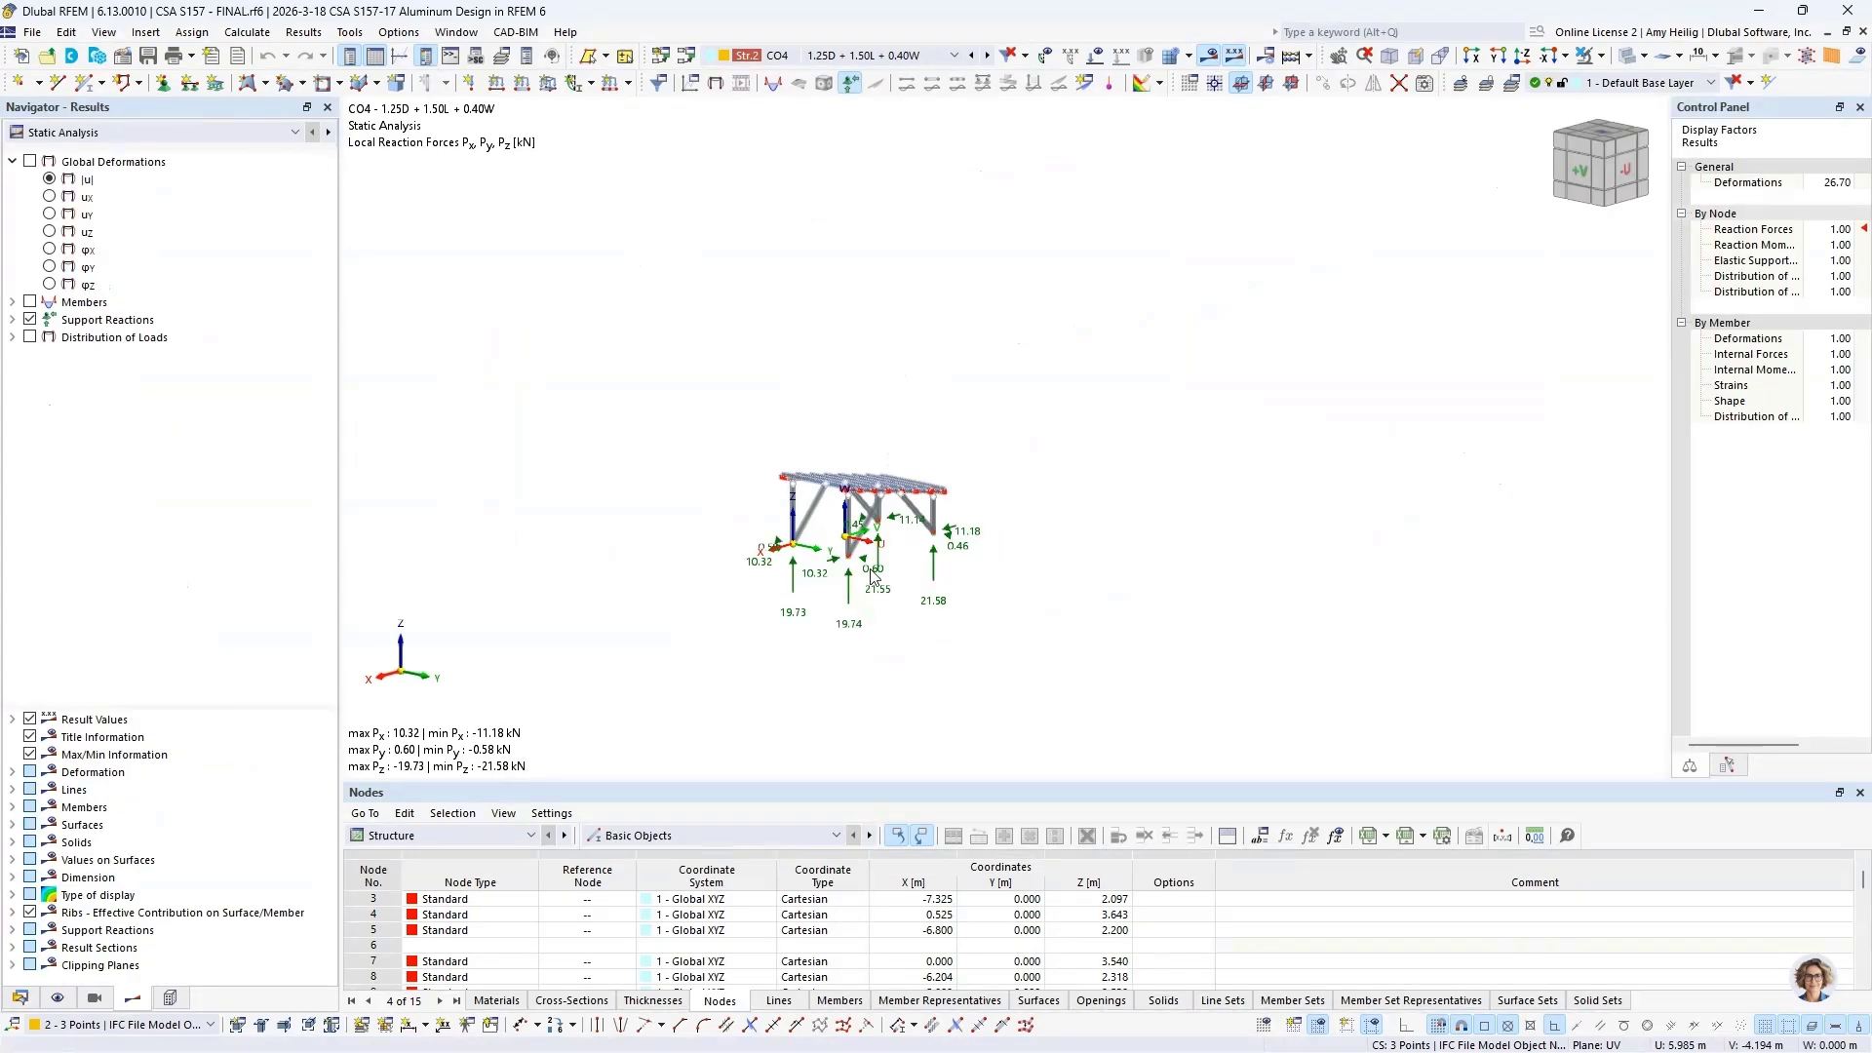
{"action": "scroll", "coordinate": [822, 555], "scroll_direction": "up", "scroll_amount": 8}
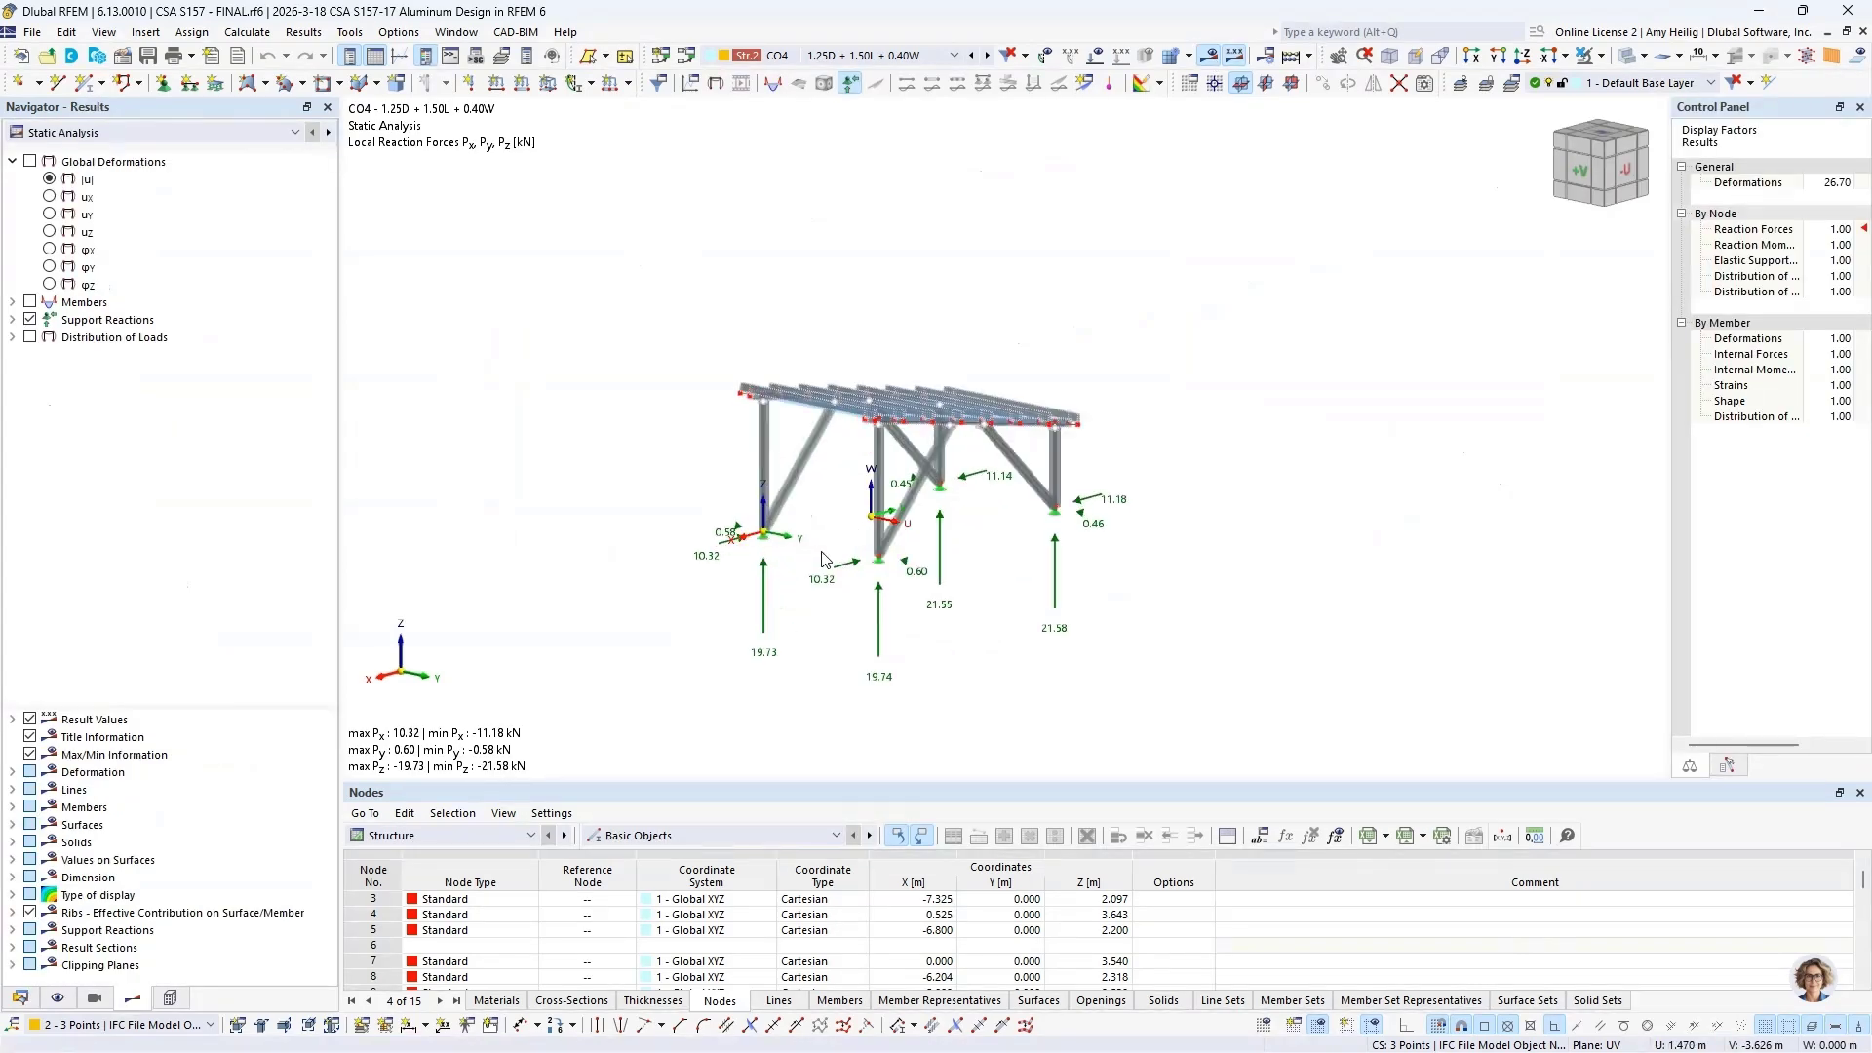
{"action": "left_click", "coordinate": [30, 320]}
{"action": "left_click", "coordinate": [31, 161]}
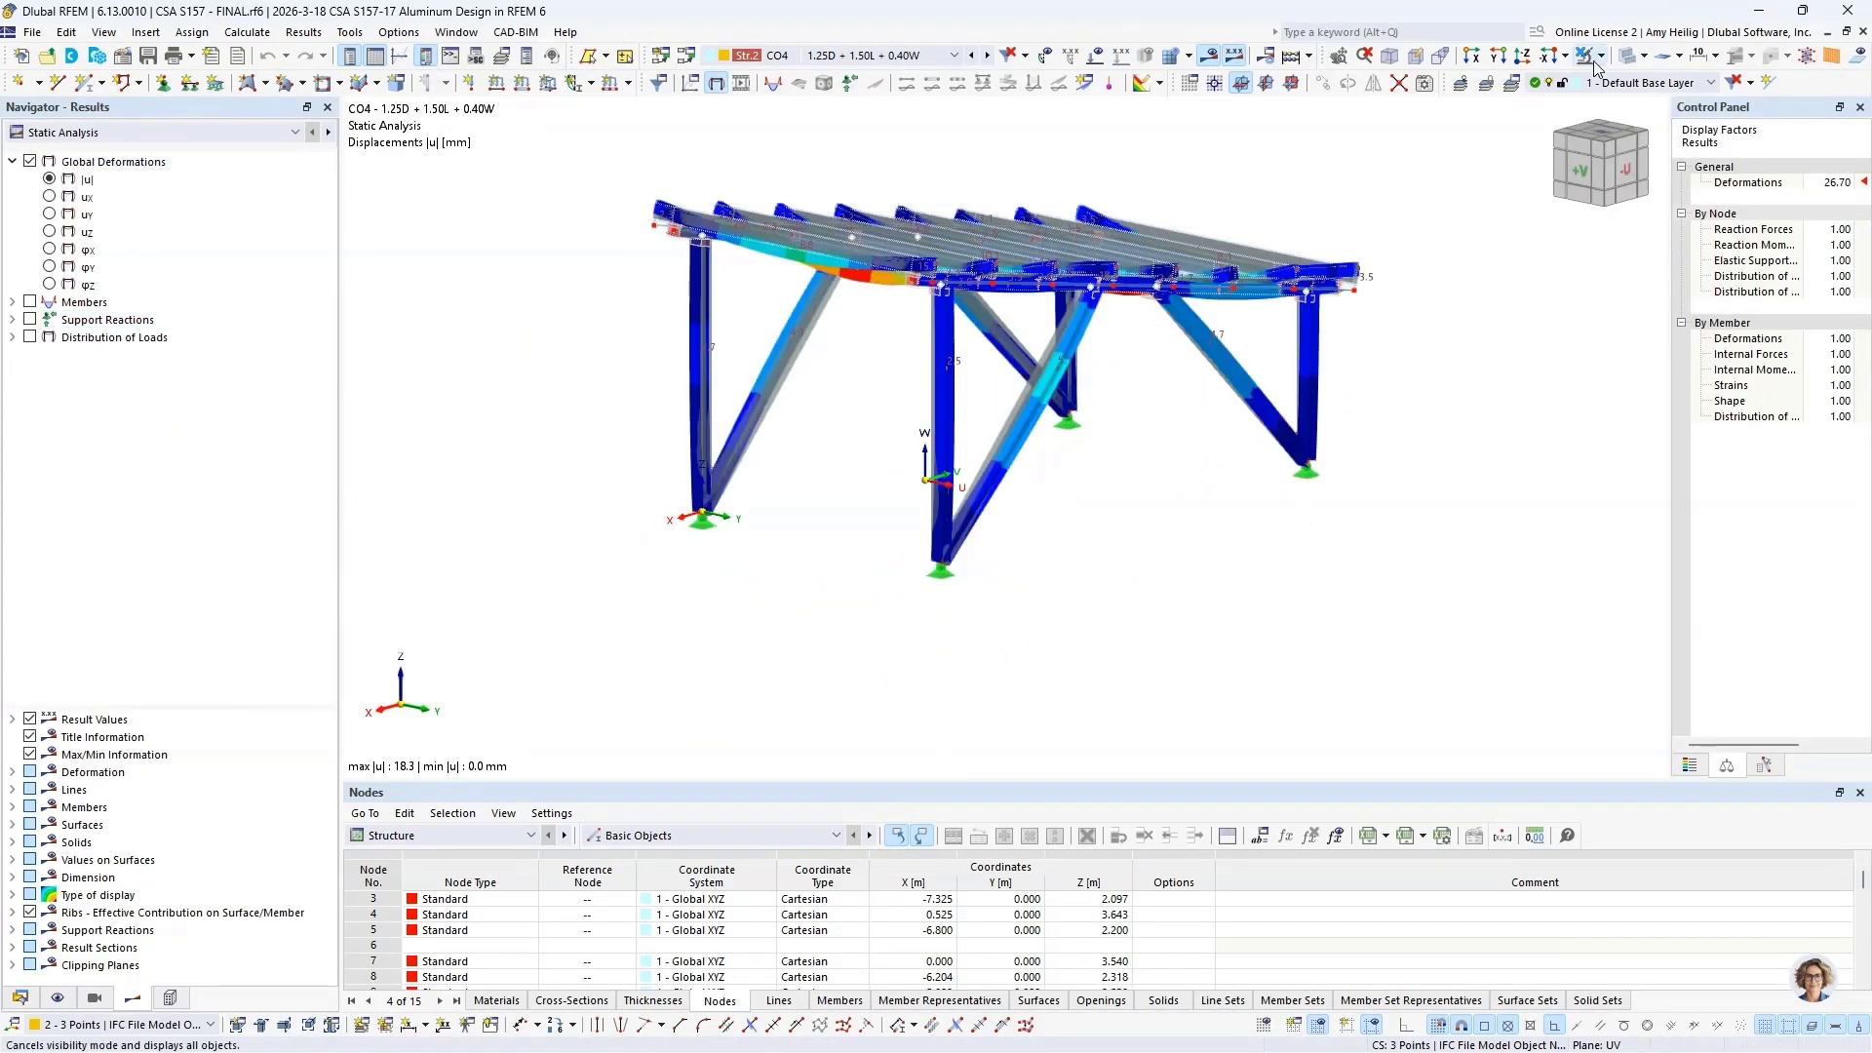
{"action": "middle_click_drag", "start_coordinate": [886, 339], "coordinate": [832, 382], "text": "ctrl"}
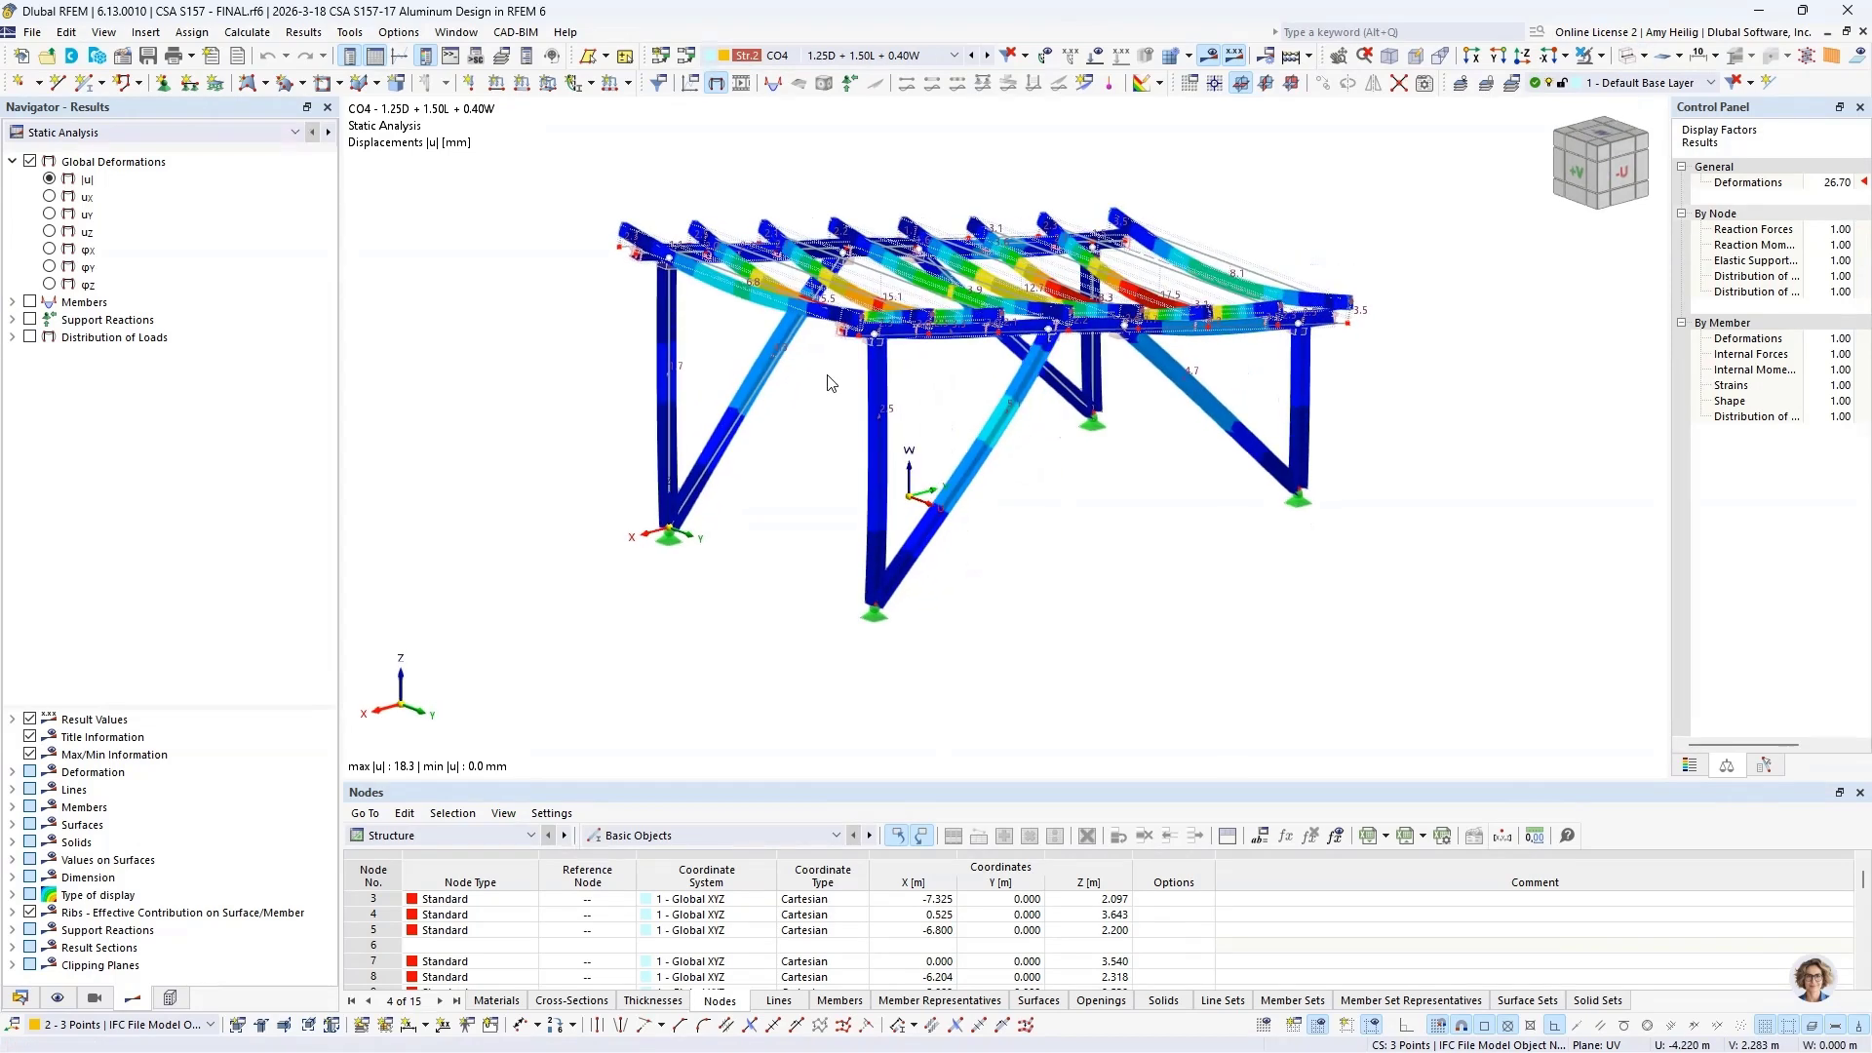
Step: Step through the deformation results from CO5 to CO7, and activate load combination CO13 (D + L + 0.31S)
{"action": "left_click", "coordinate": [988, 56]}
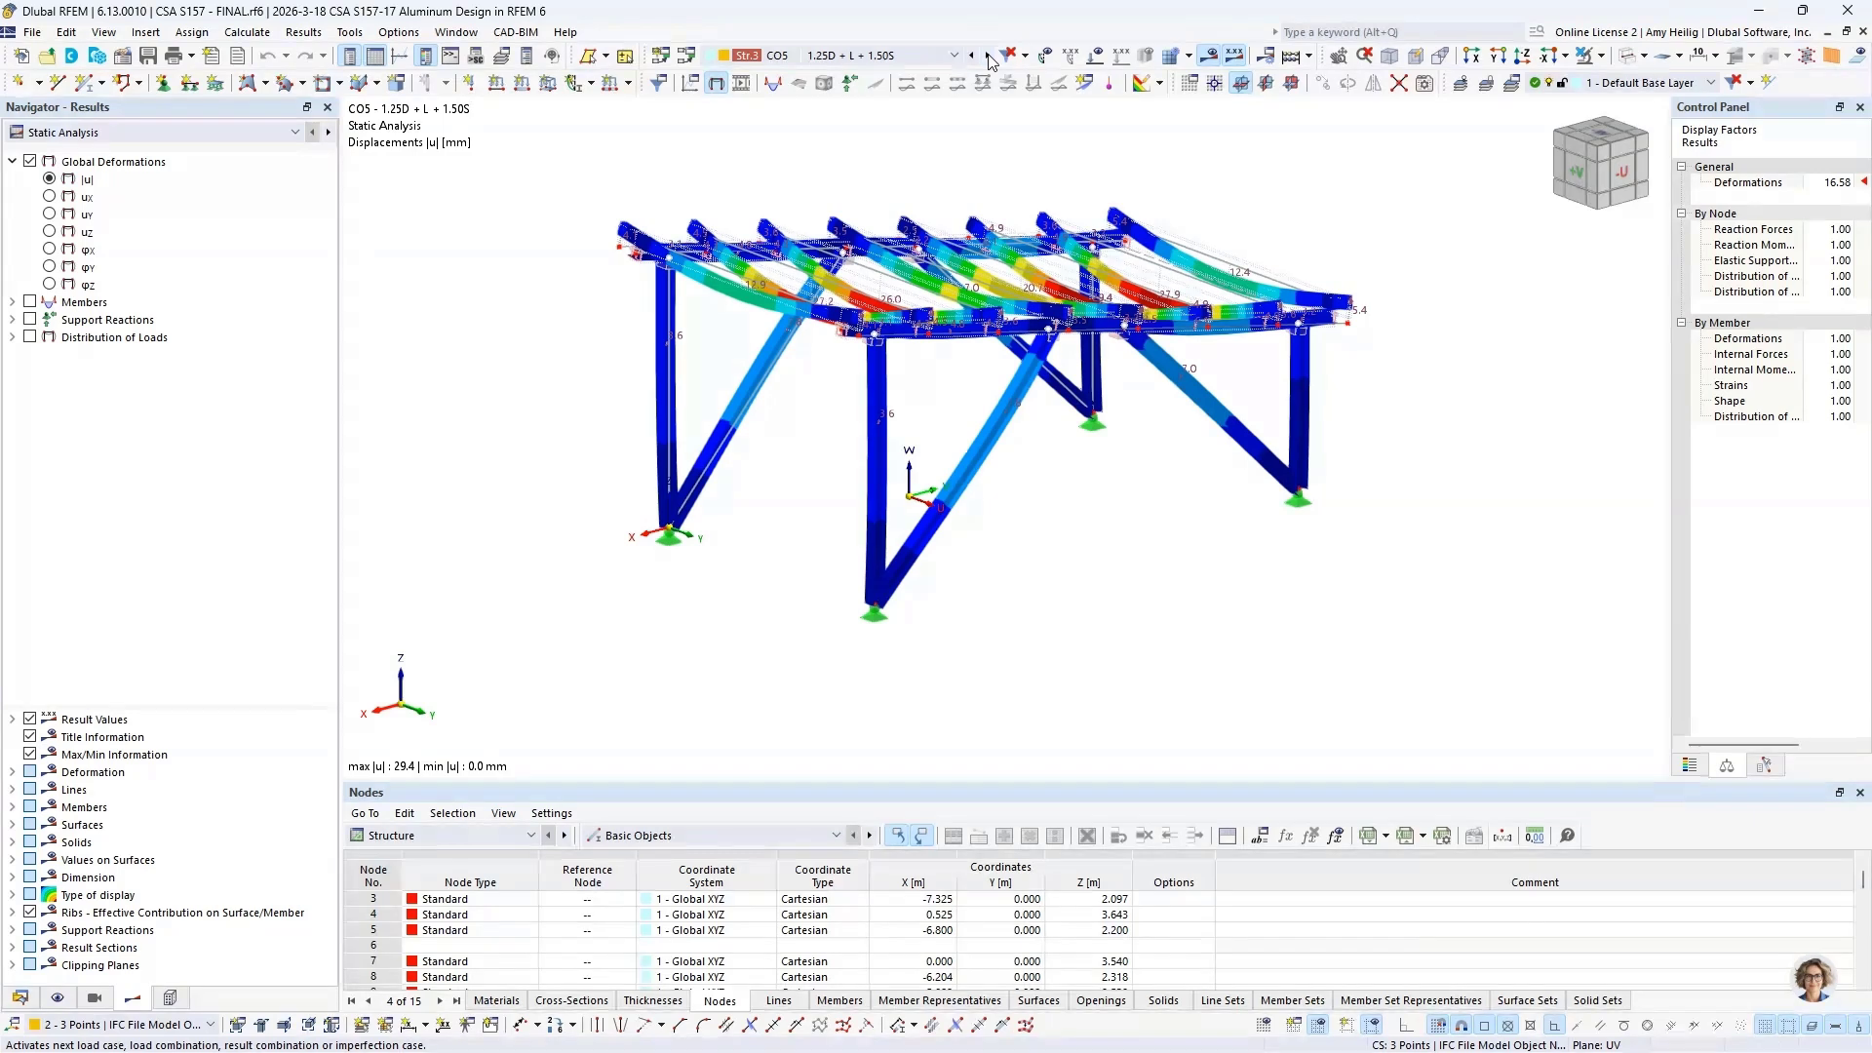
{"action": "left_click", "coordinate": [988, 56]}
{"action": "left_click", "coordinate": [988, 55]}
{"action": "left_click", "coordinate": [955, 56]}
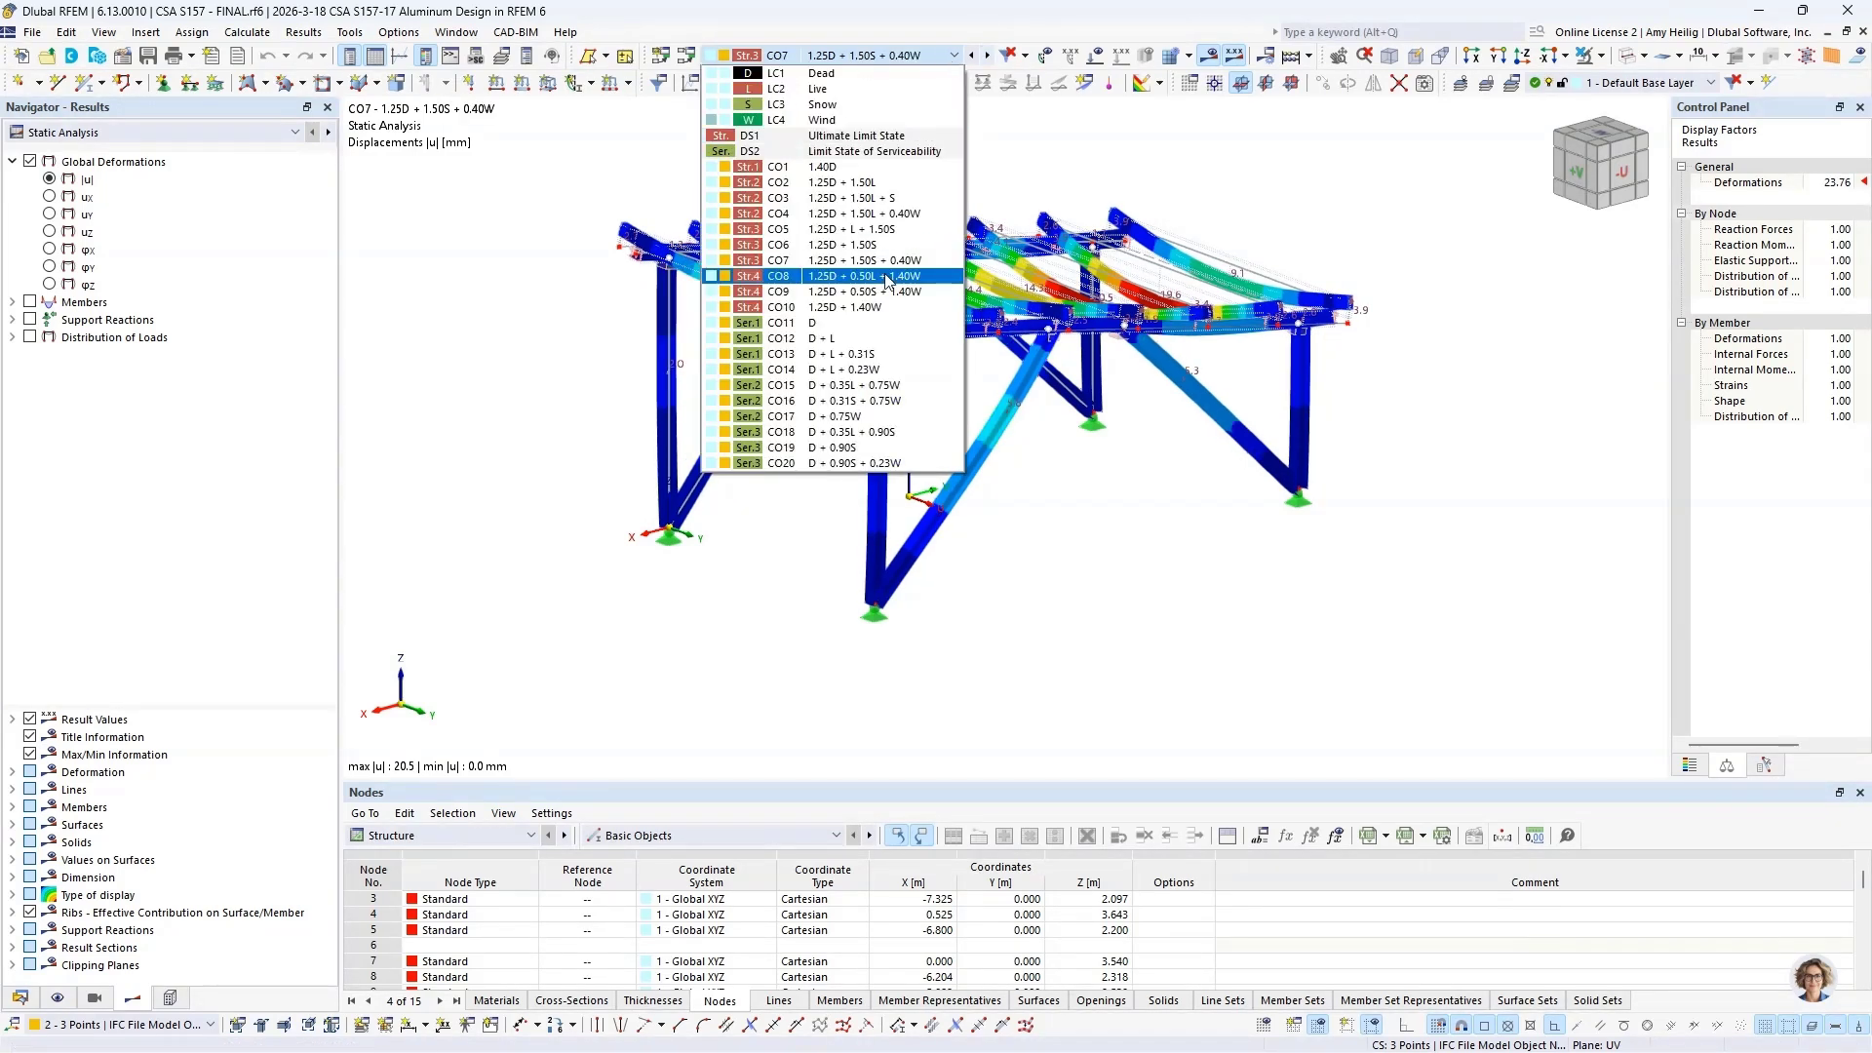
{"action": "left_click", "coordinate": [858, 354]}
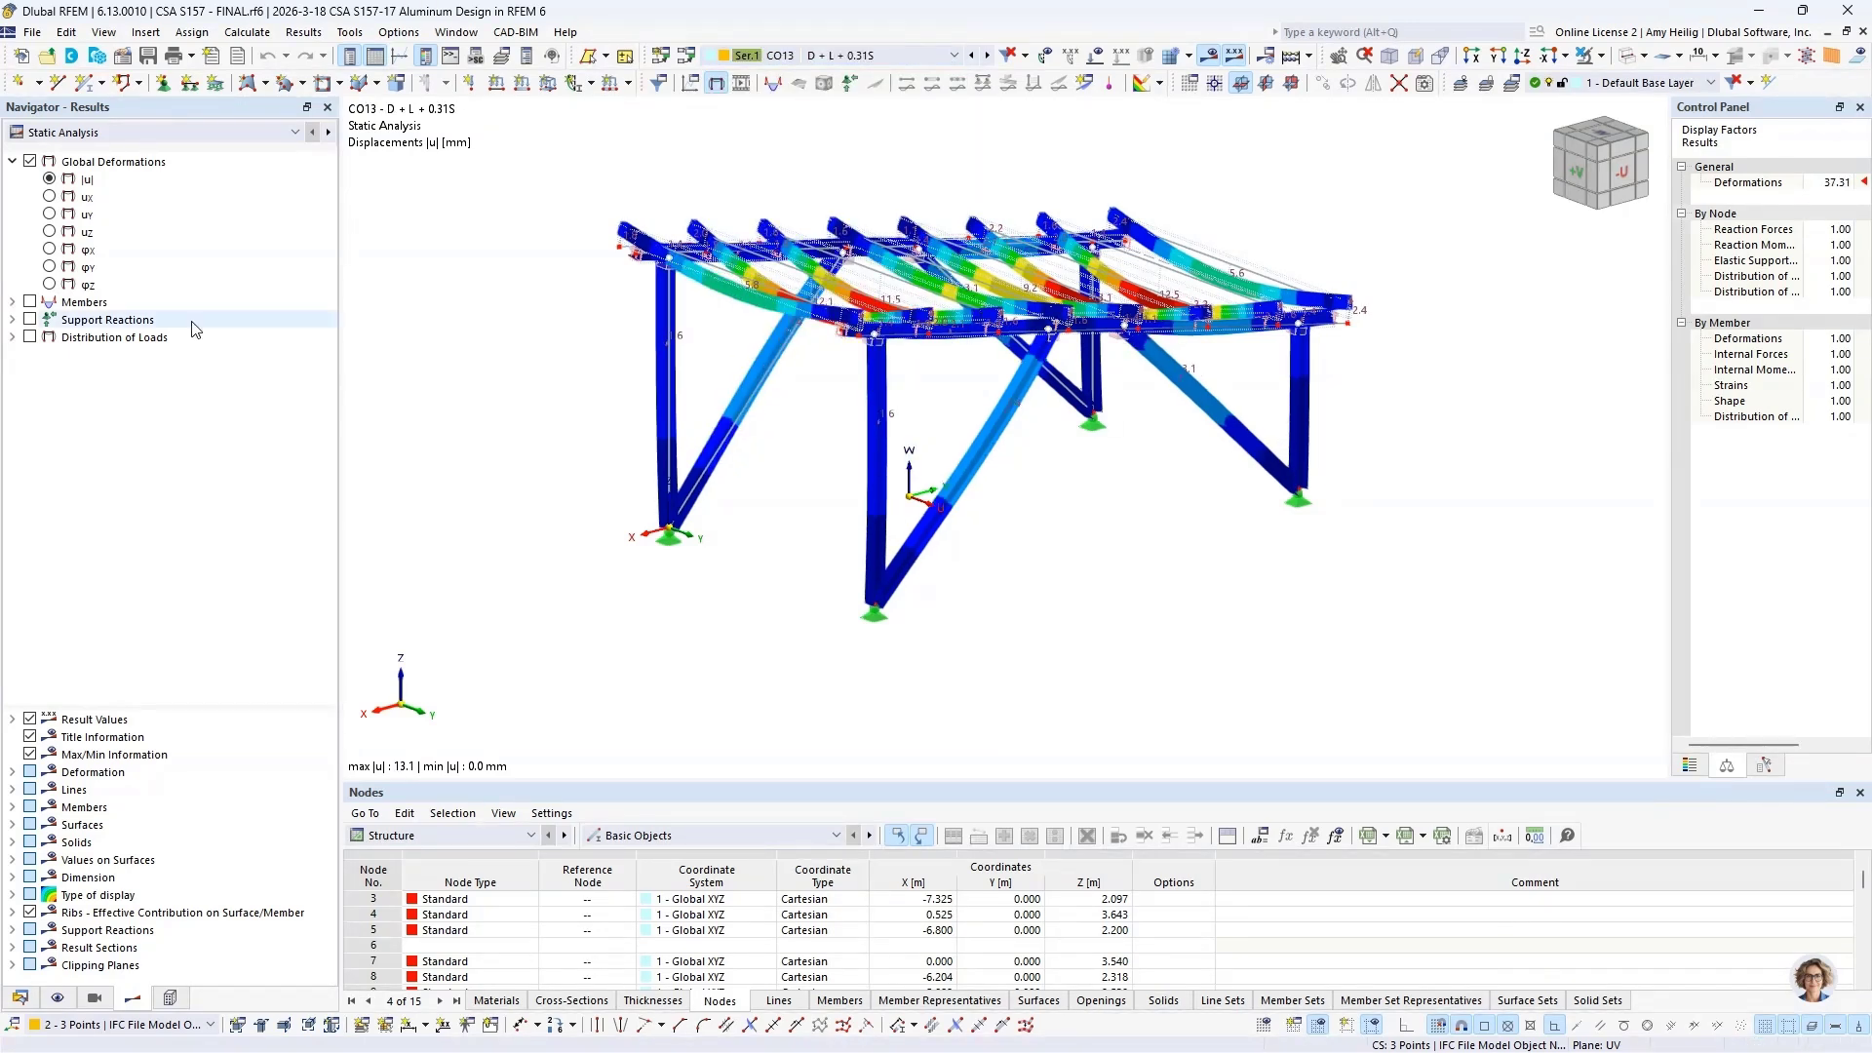
Step: Show the CO13 member internal forces instead of deformations, viewing axial force N, shear Vz and finally bending moment My
{"action": "left_click", "coordinate": [11, 303]}
{"action": "left_click", "coordinate": [30, 303]}
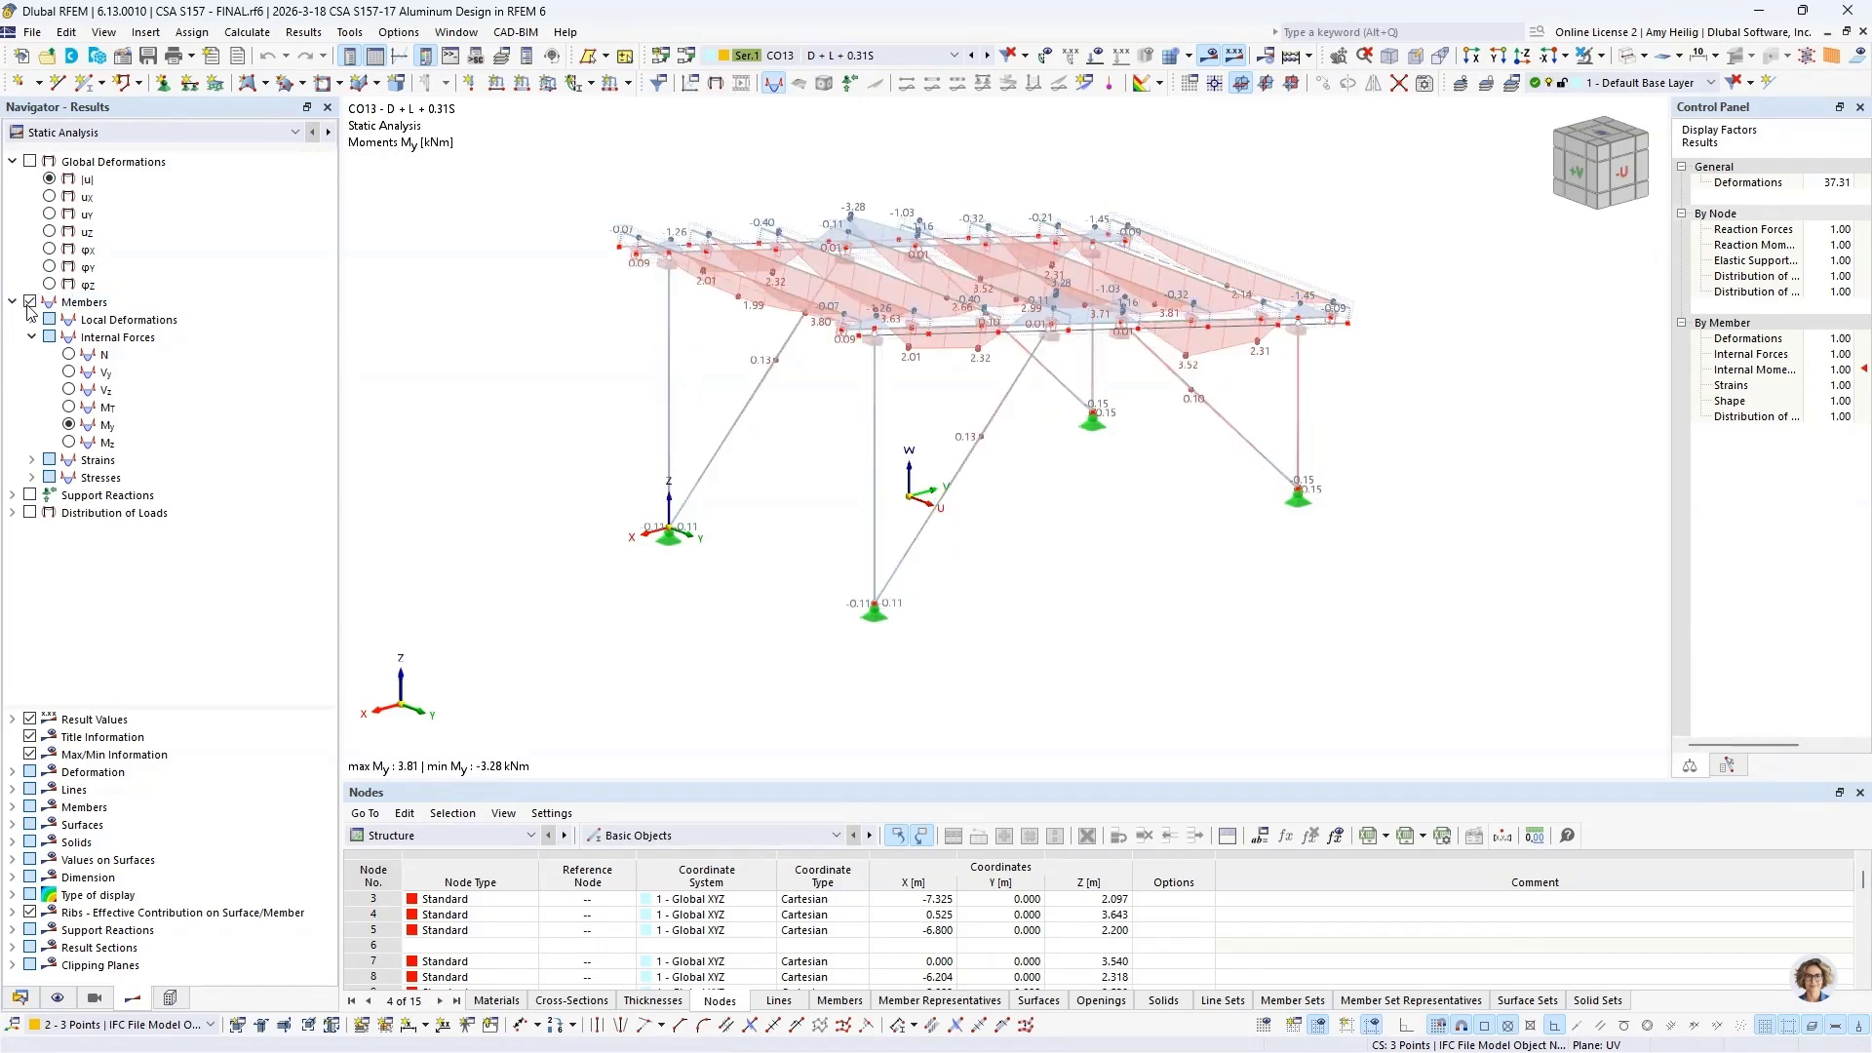
{"action": "left_click", "coordinate": [102, 354]}
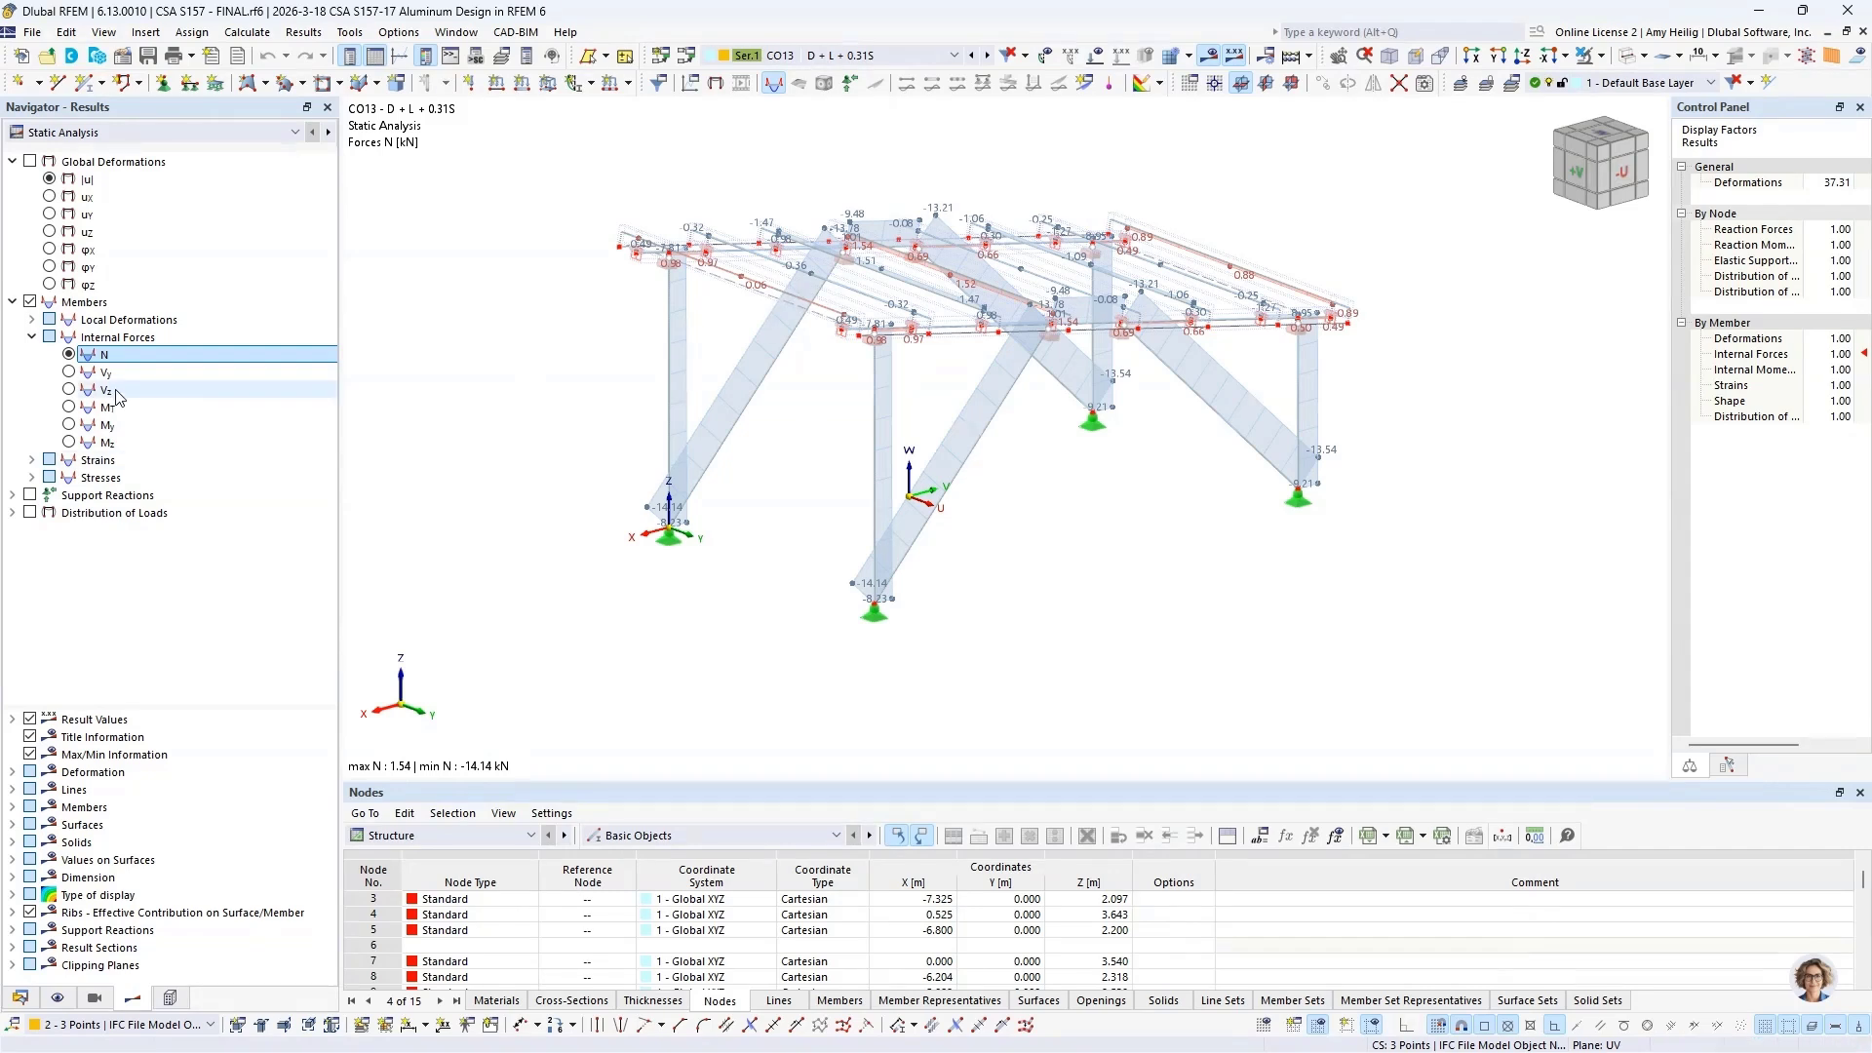
{"action": "left_click", "coordinate": [70, 390]}
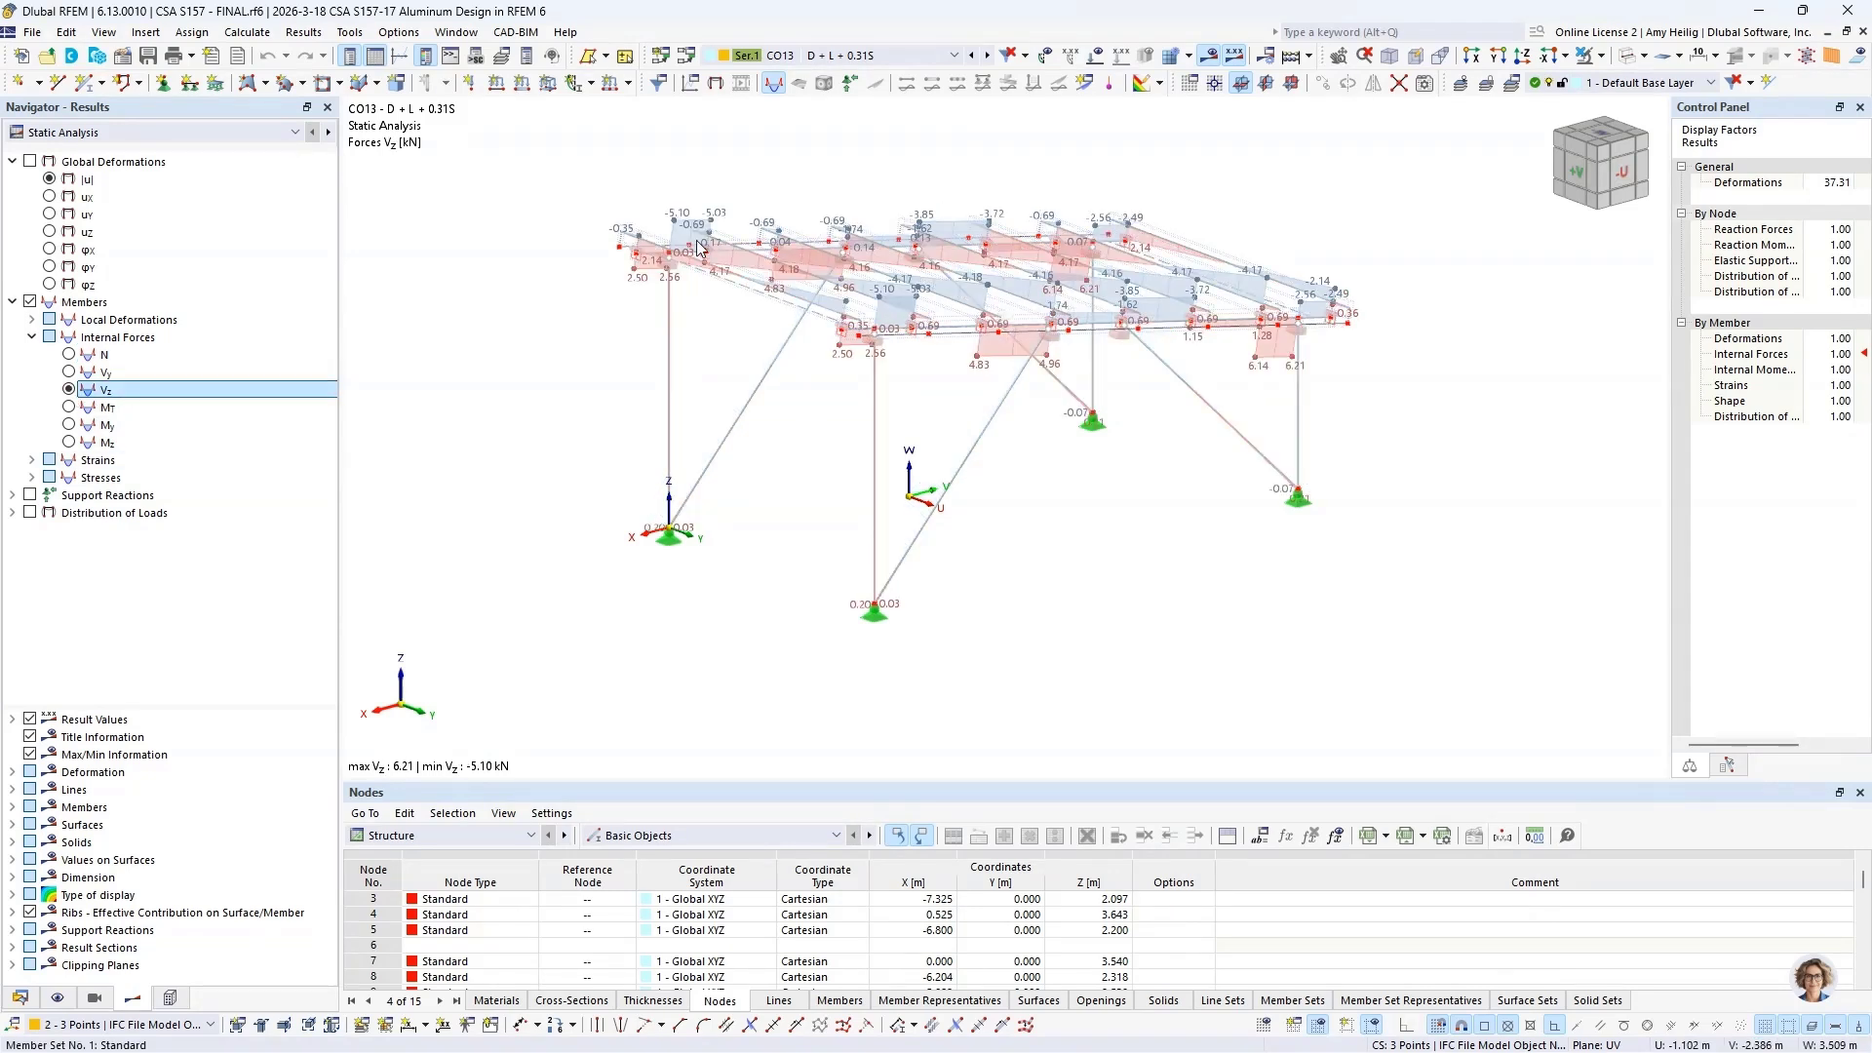
{"action": "left_click", "coordinate": [77, 427]}
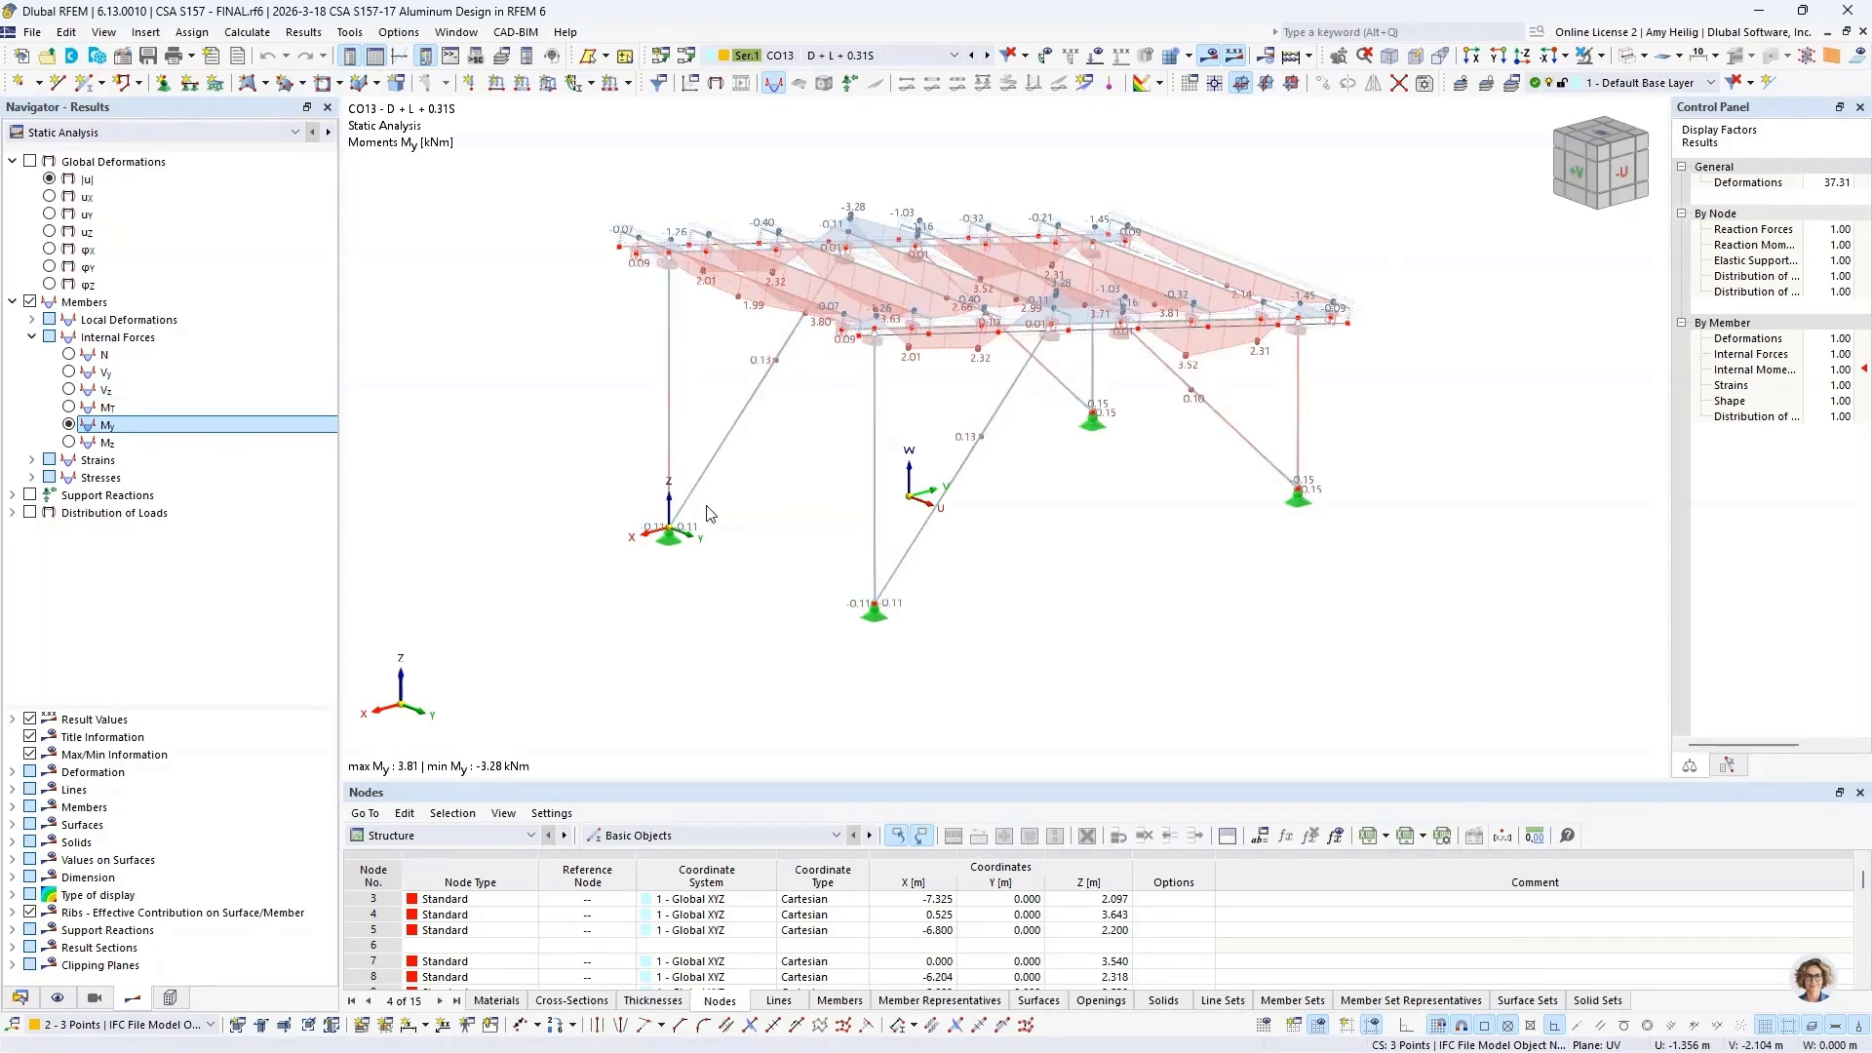
Step: Open the result diagrams for Member Set No. 10 and add the axial force N and shear force Vz diagrams
{"action": "scroll", "coordinate": [687, 429], "scroll_direction": "up", "scroll_amount": 5}
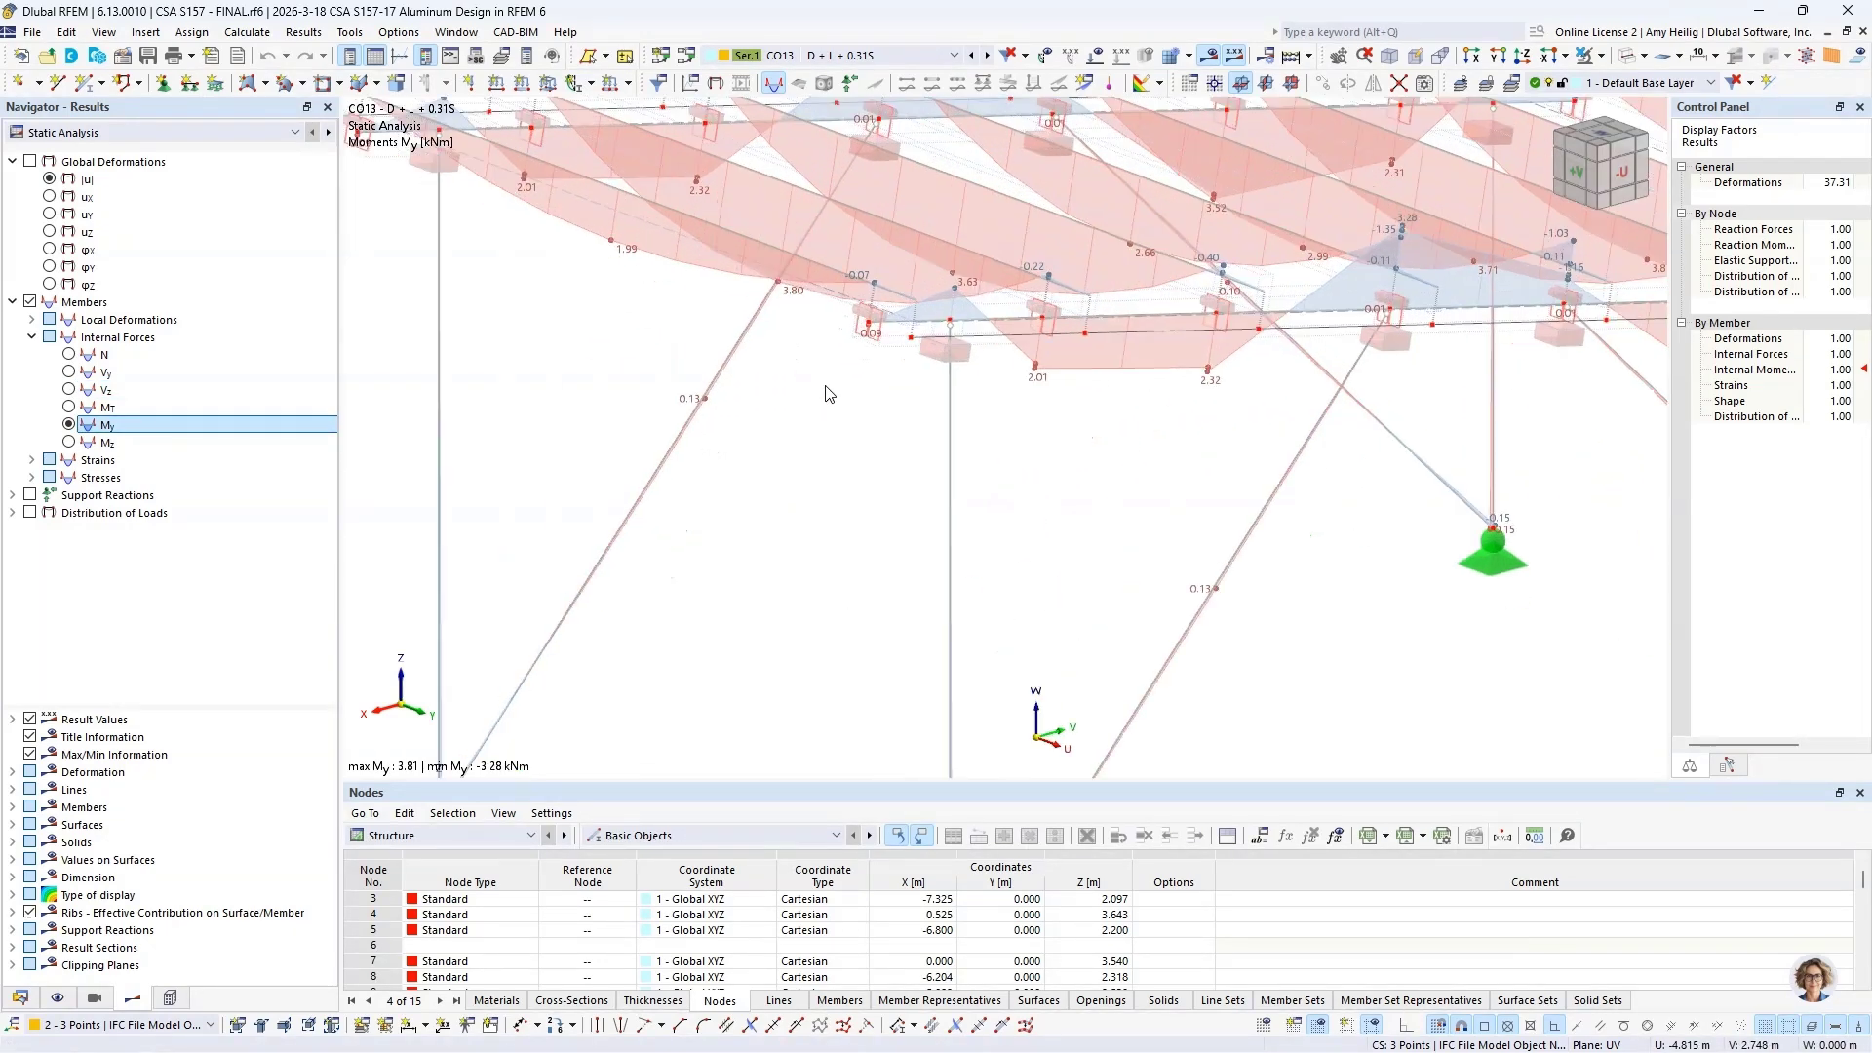
{"action": "scroll", "coordinate": [827, 393], "scroll_direction": "up", "scroll_amount": 1}
{"action": "right_click", "coordinate": [905, 348]}
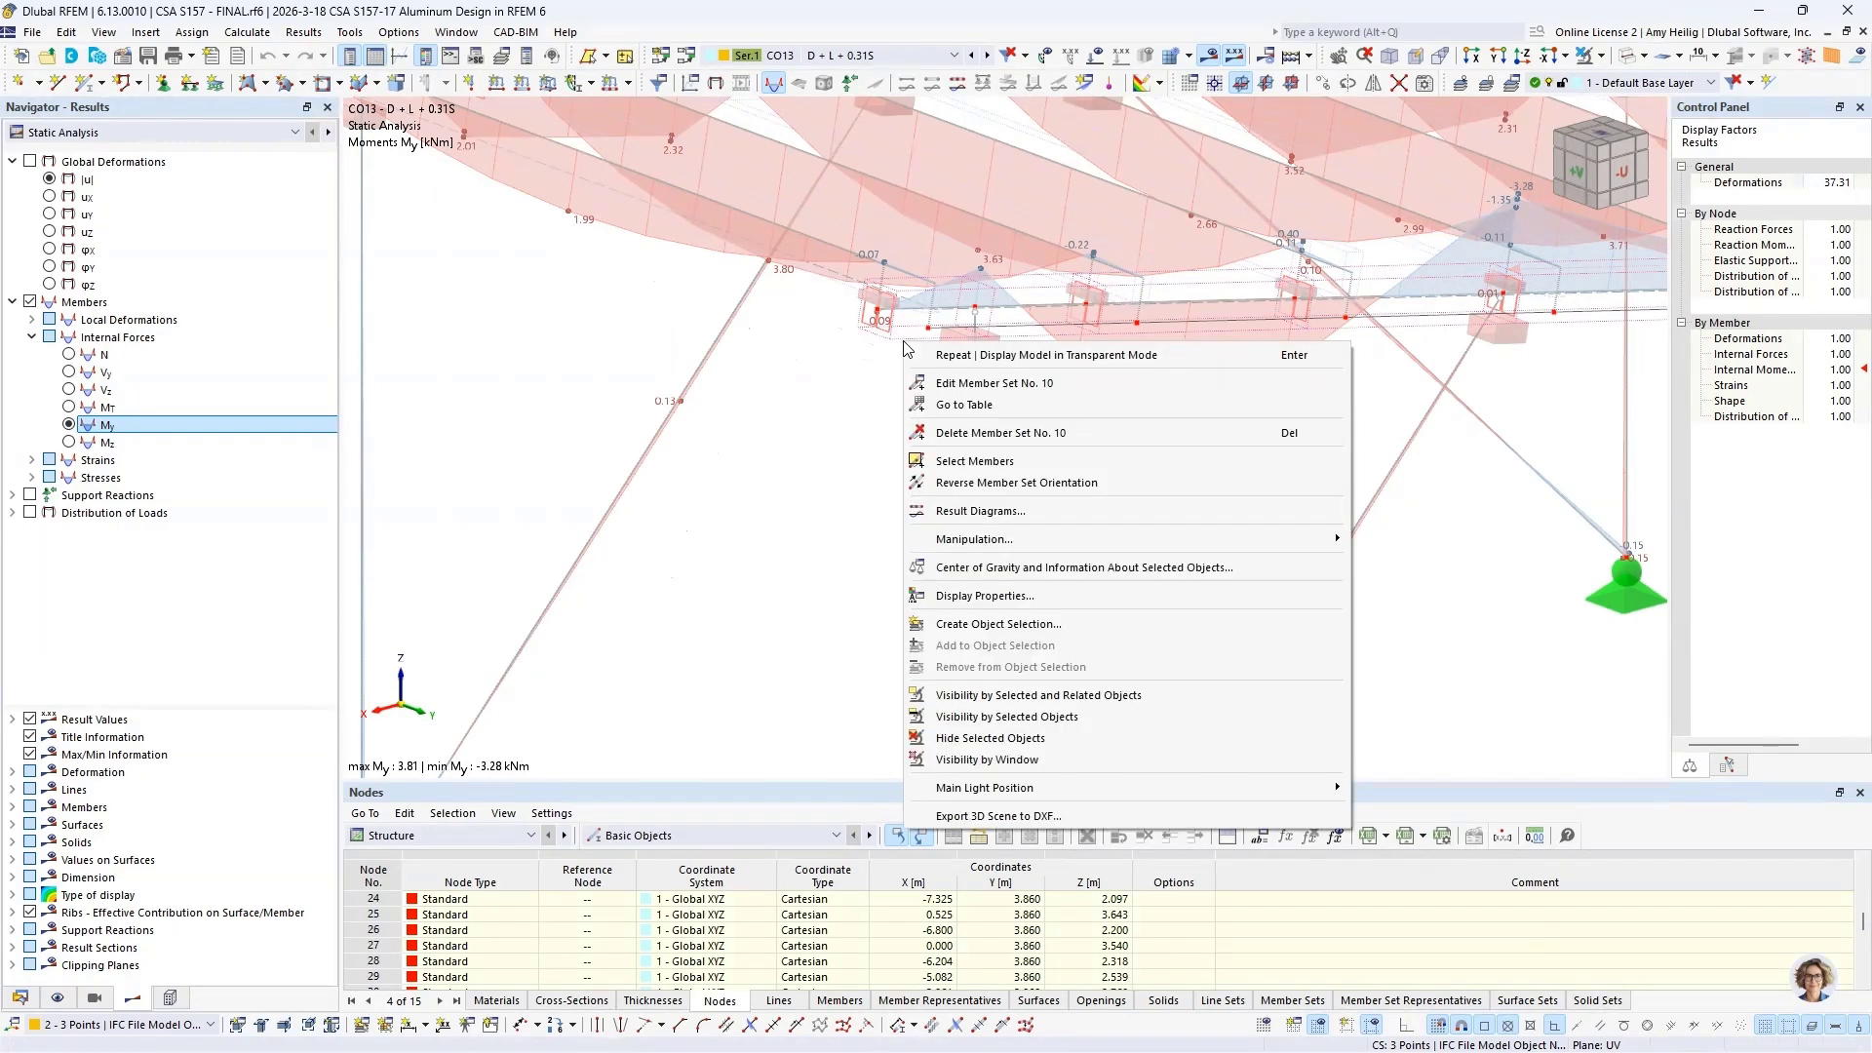
{"action": "left_click", "coordinate": [955, 511]}
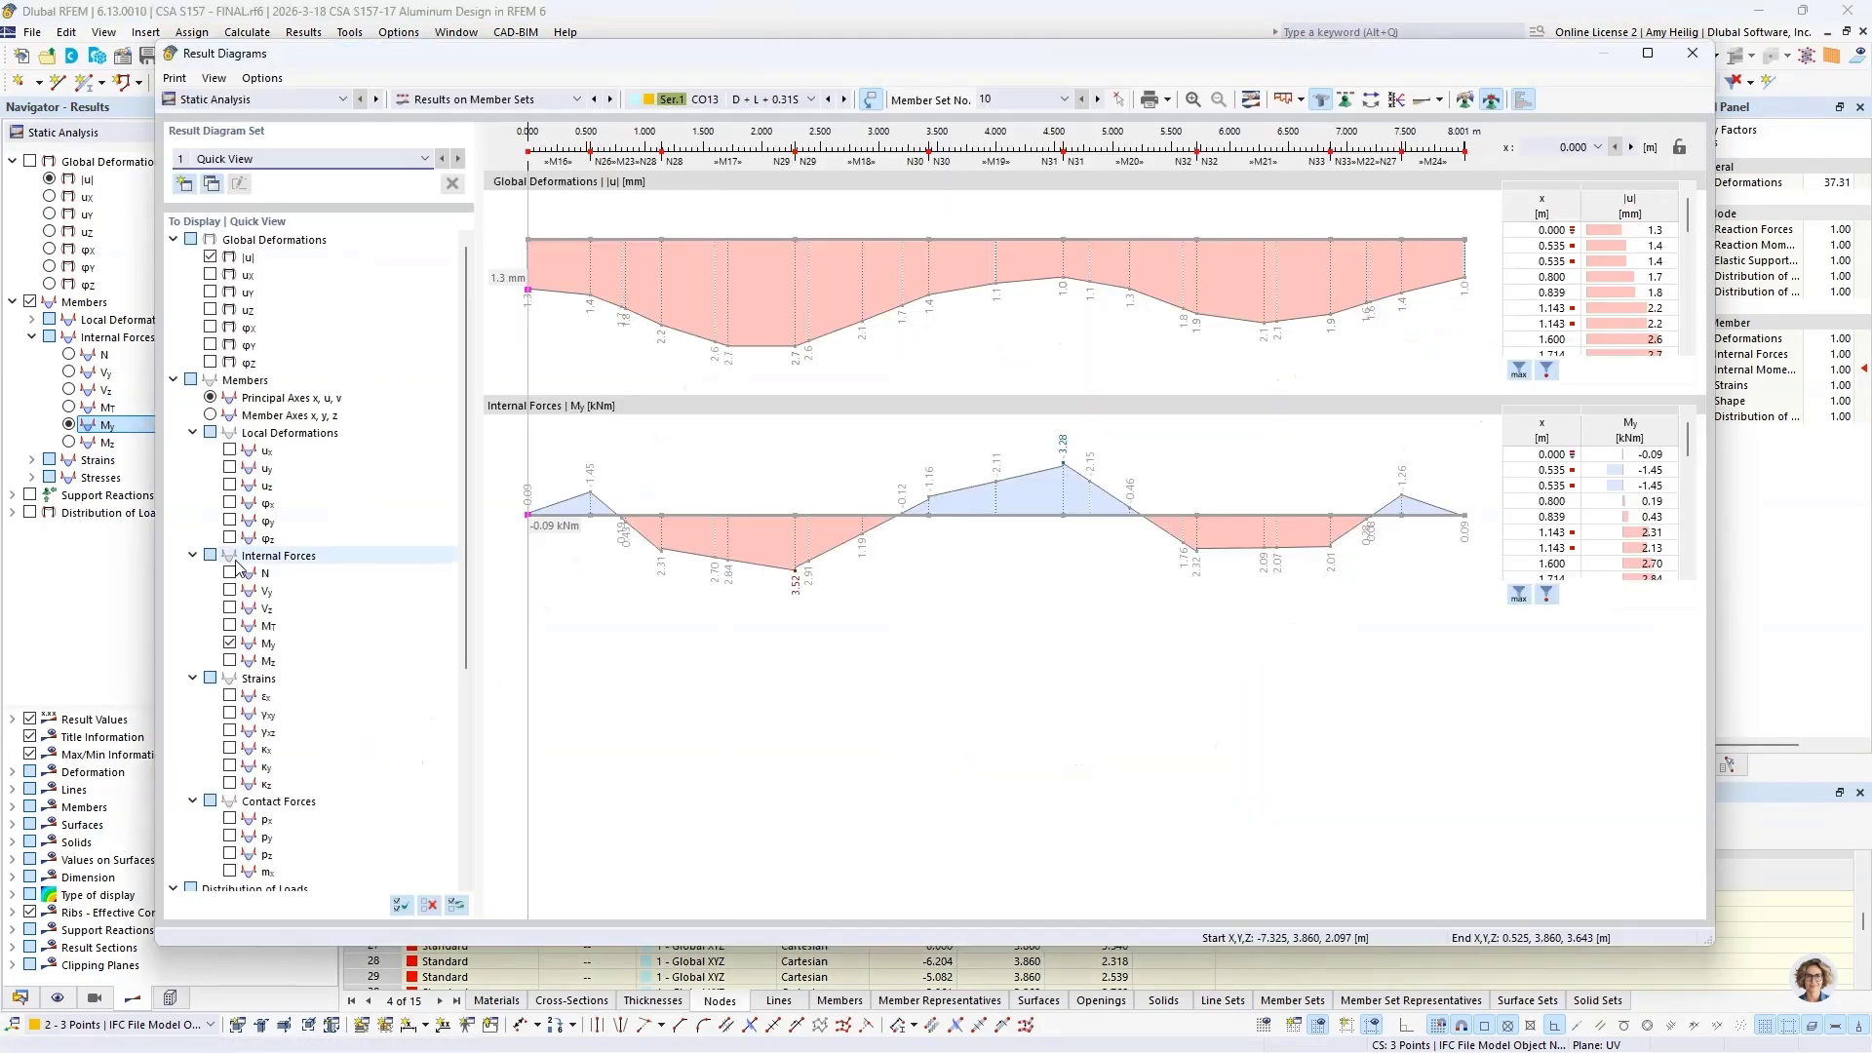
{"action": "left_click", "coordinate": [231, 574]}
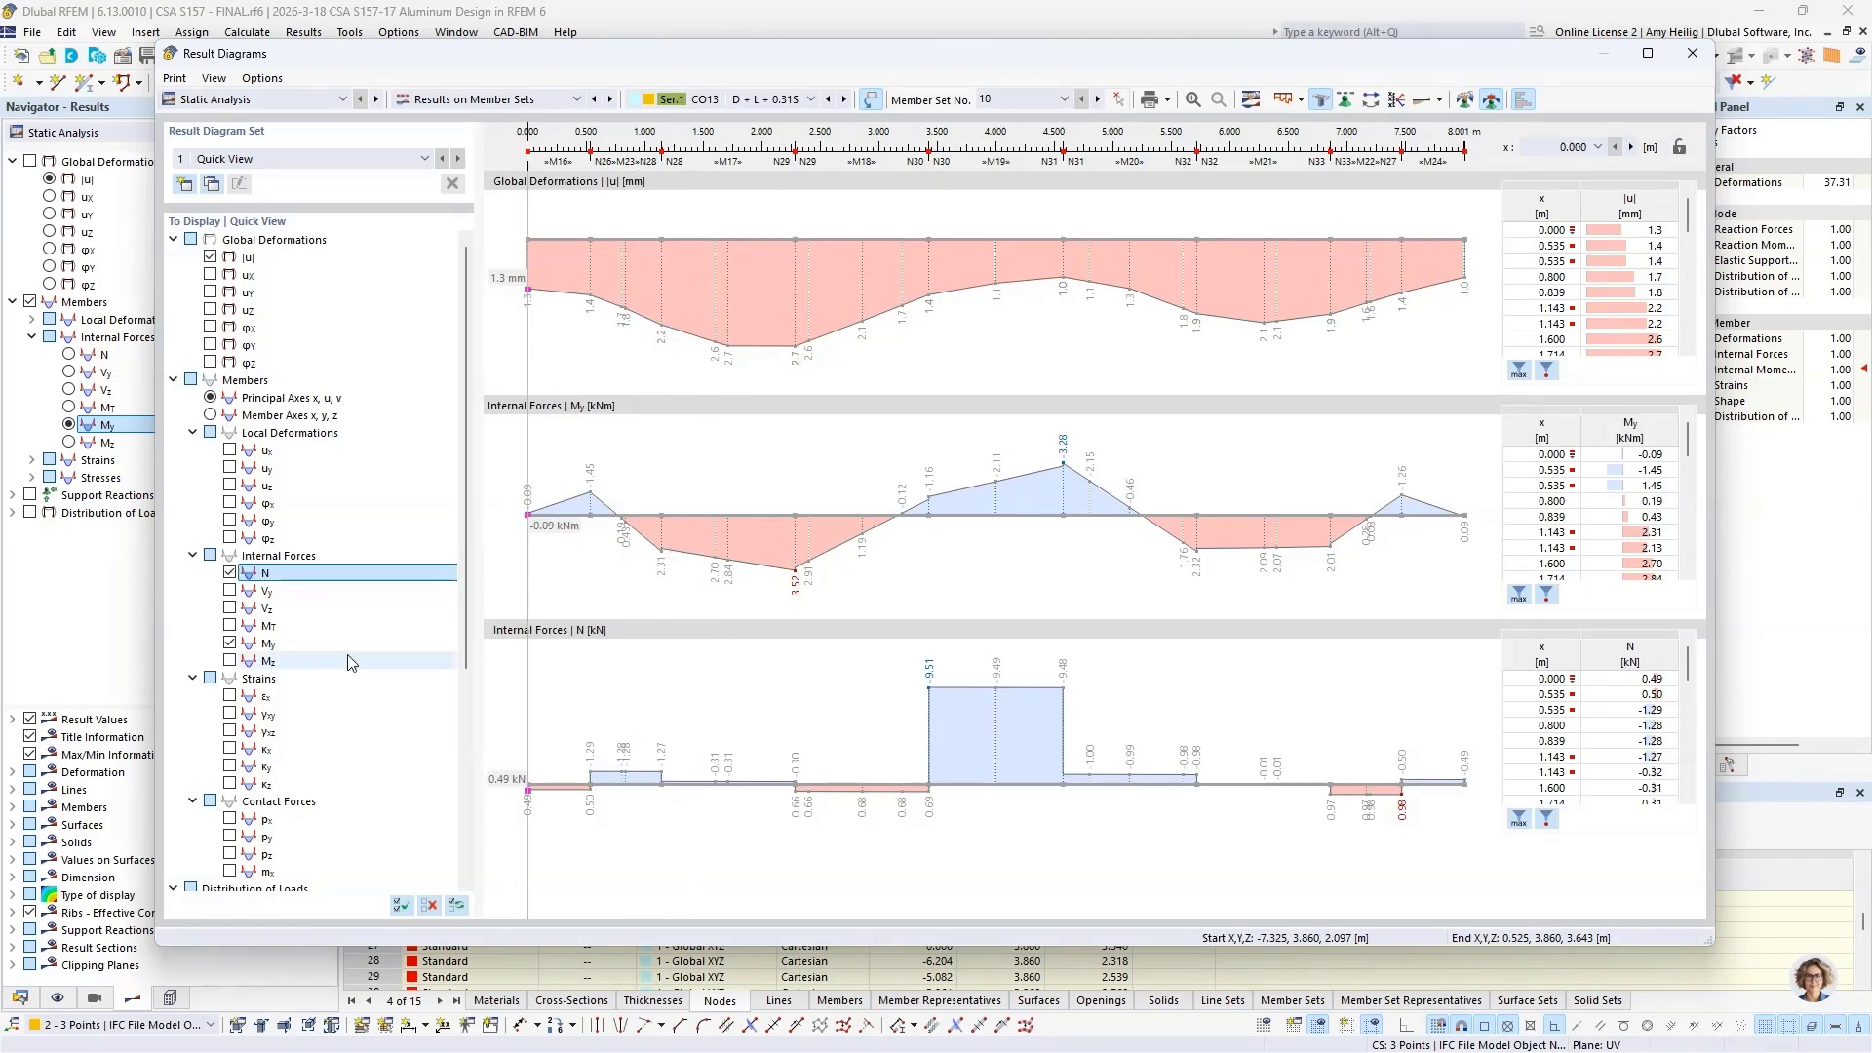
{"action": "left_click", "coordinate": [231, 608]}
Step: View the member set's result diagrams for load combination CO4 and close the diagram window
{"action": "left_click", "coordinate": [781, 99]}
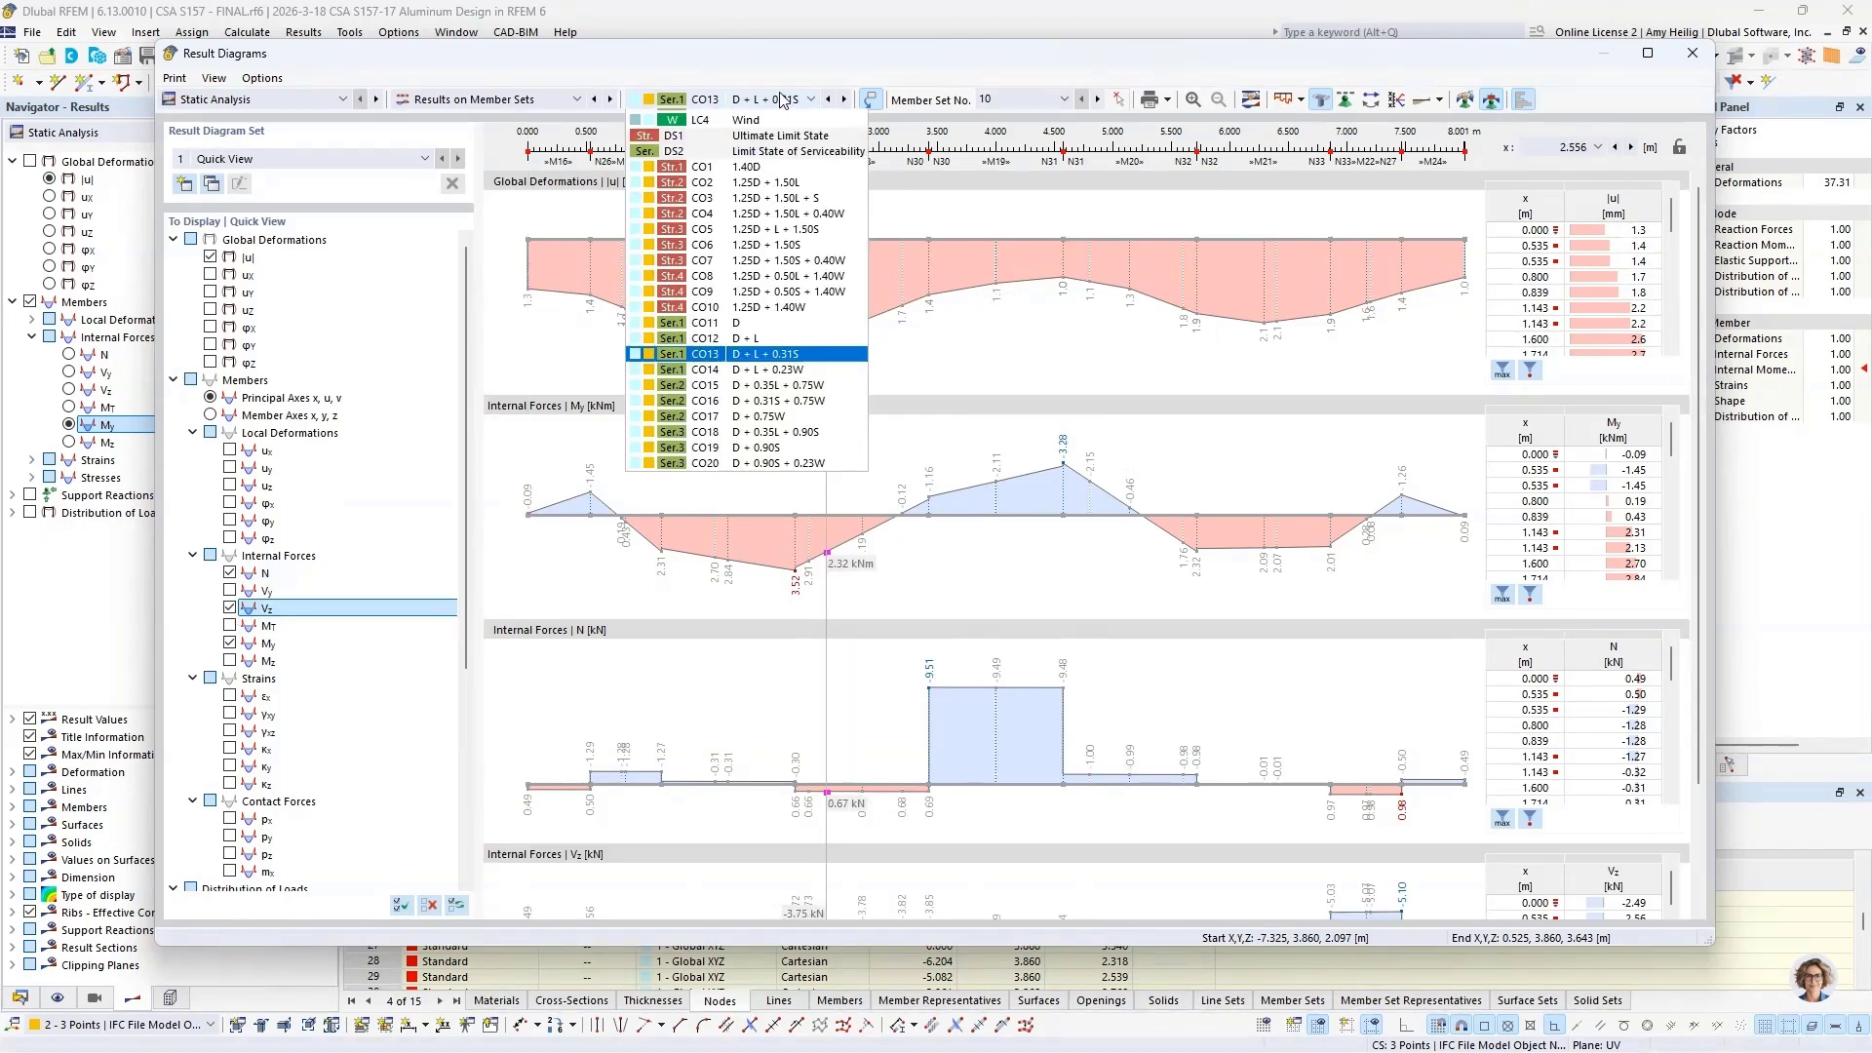
{"action": "scroll", "coordinate": [760, 195], "scroll_direction": "up", "scroll_amount": 1}
{"action": "left_click", "coordinate": [759, 250]}
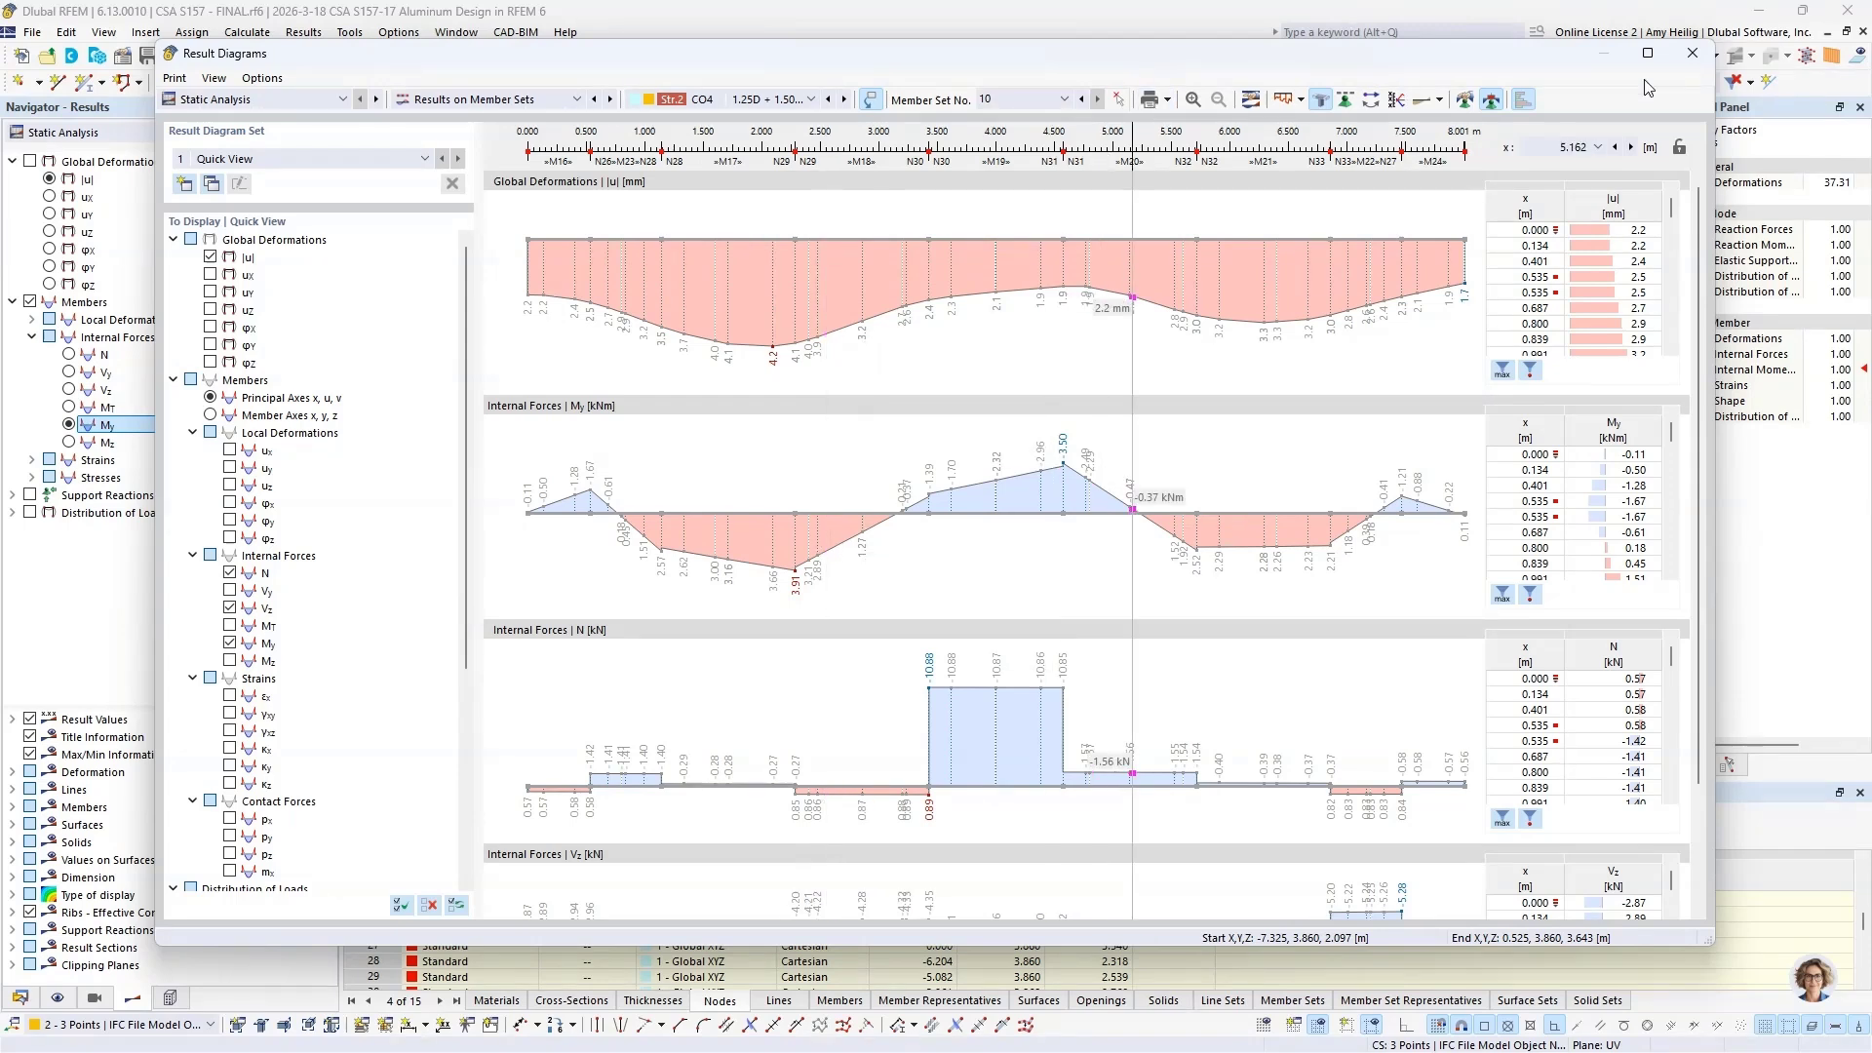
{"action": "left_click", "coordinate": [1691, 55]}
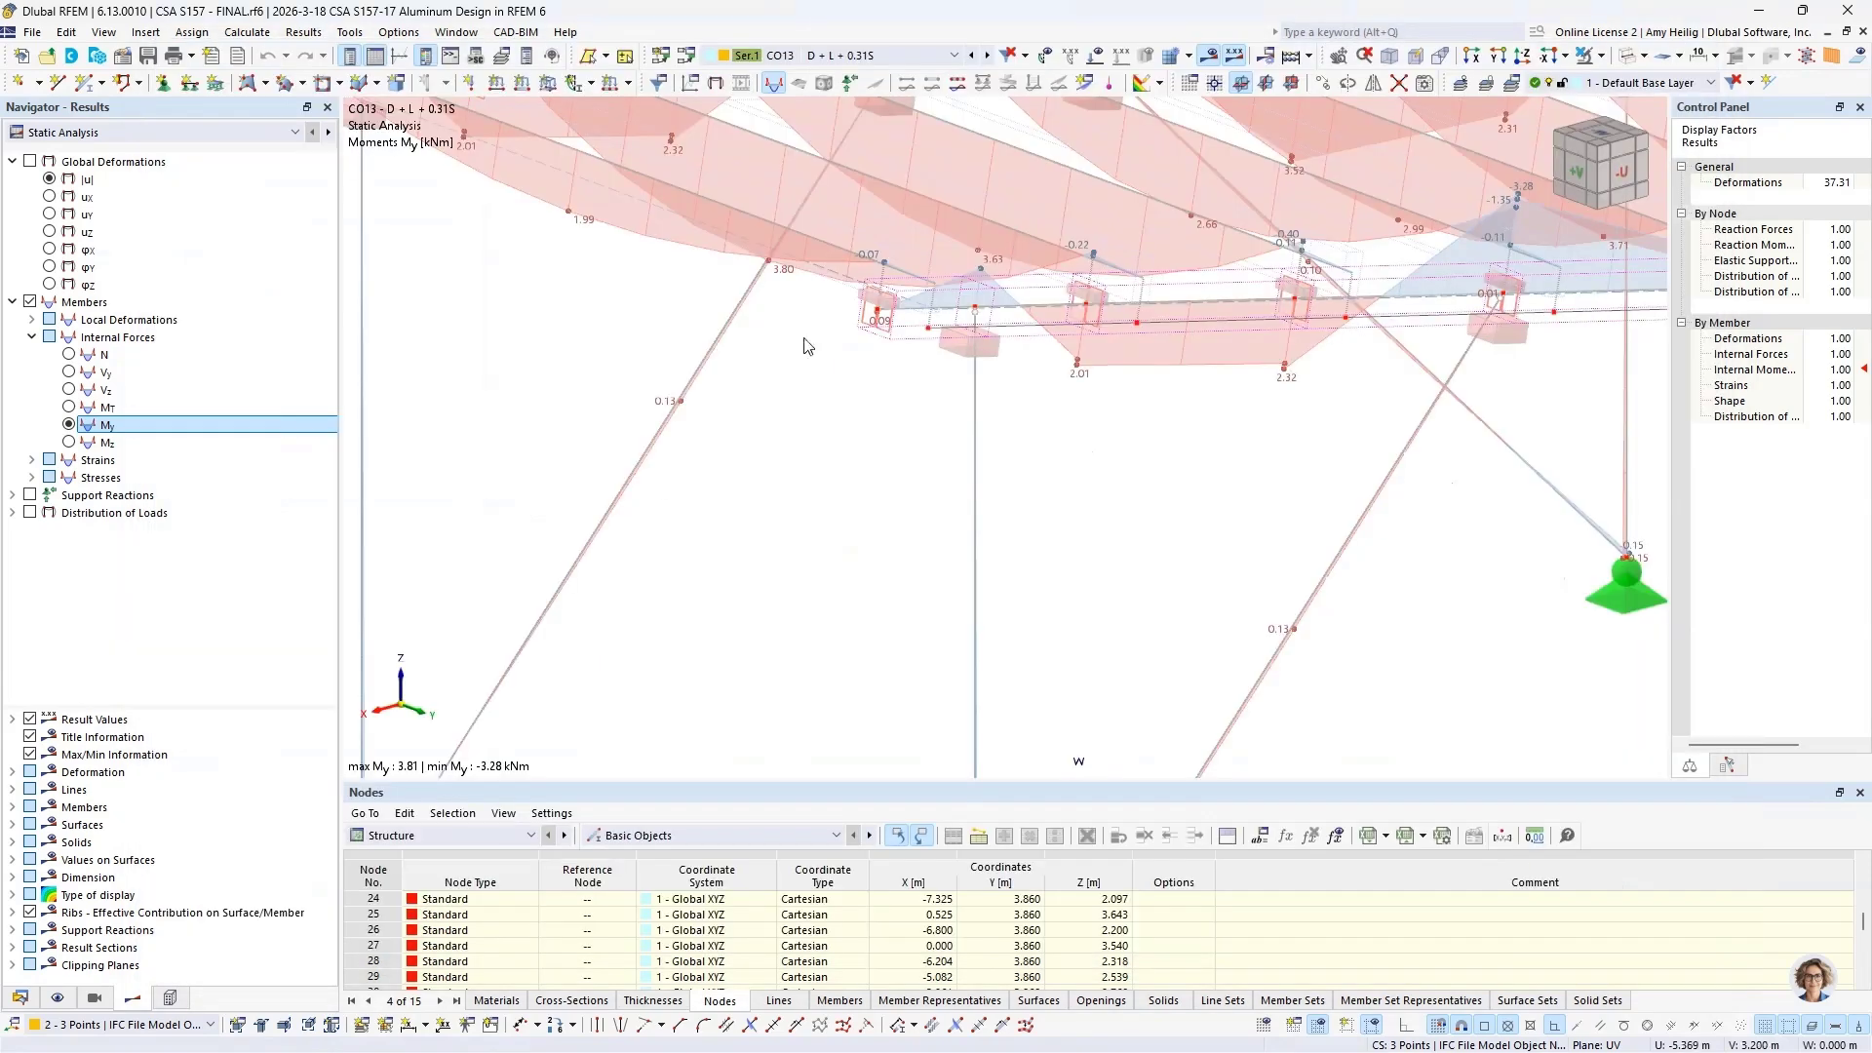
Step: Hide the member results and show the CO13 support reactions, viewing the reaction forces at all four column bases
{"action": "scroll", "coordinate": [844, 498], "scroll_direction": "down", "scroll_amount": 1}
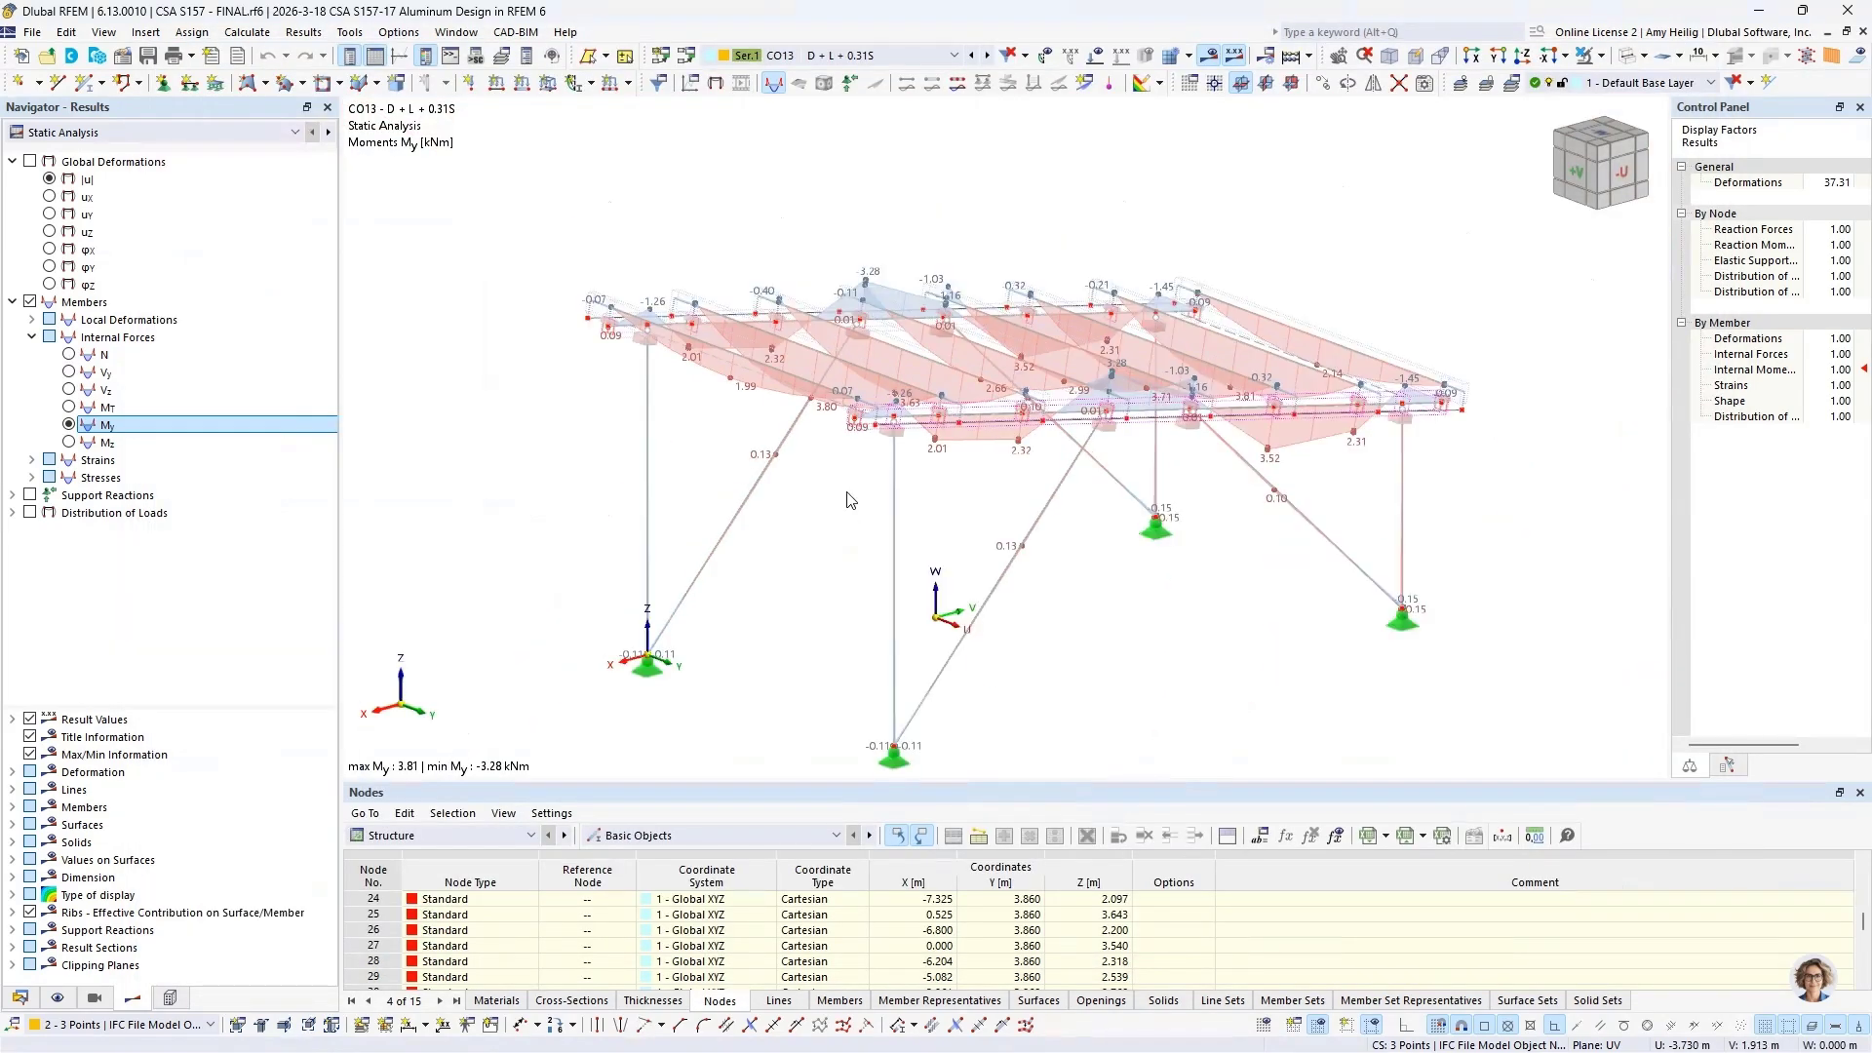
{"action": "left_click", "coordinate": [14, 302]}
{"action": "left_click", "coordinate": [30, 302]}
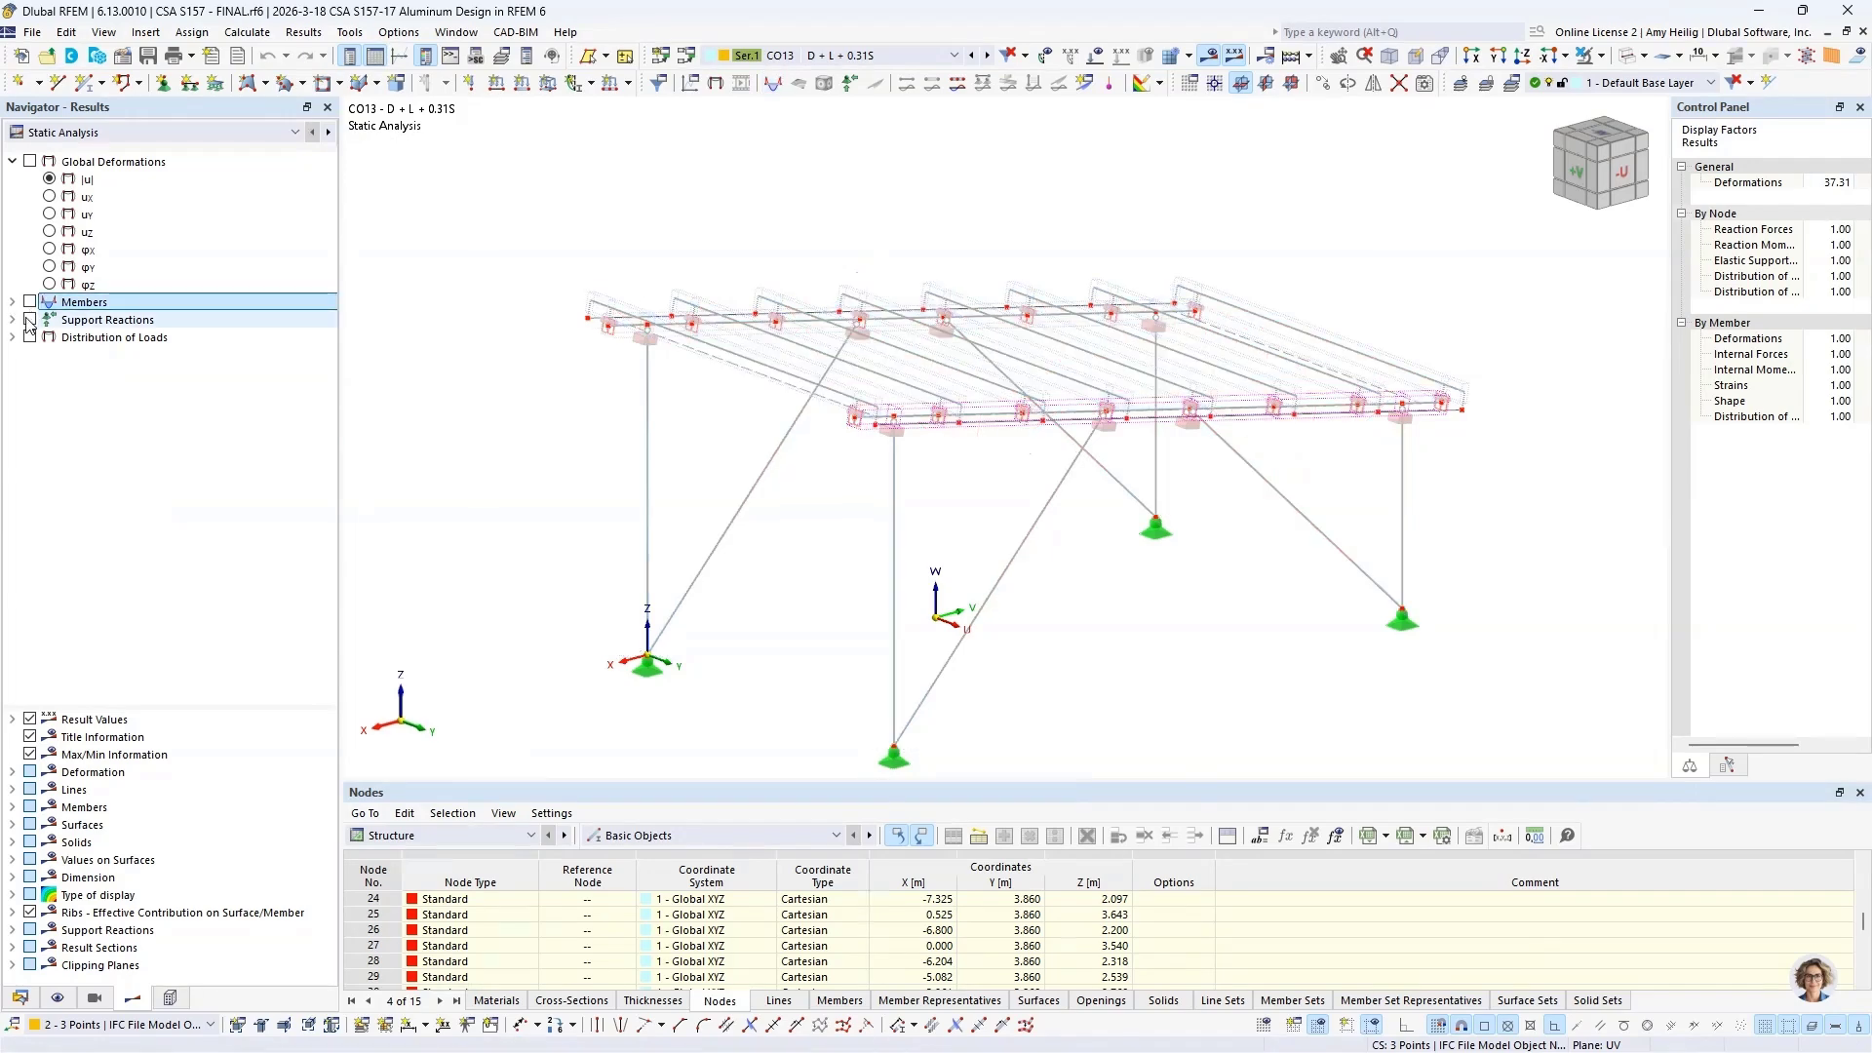
{"action": "left_click", "coordinate": [31, 320]}
{"action": "left_click", "coordinate": [13, 319]}
{"action": "scroll", "coordinate": [1049, 634], "scroll_direction": "down", "scroll_amount": 2}
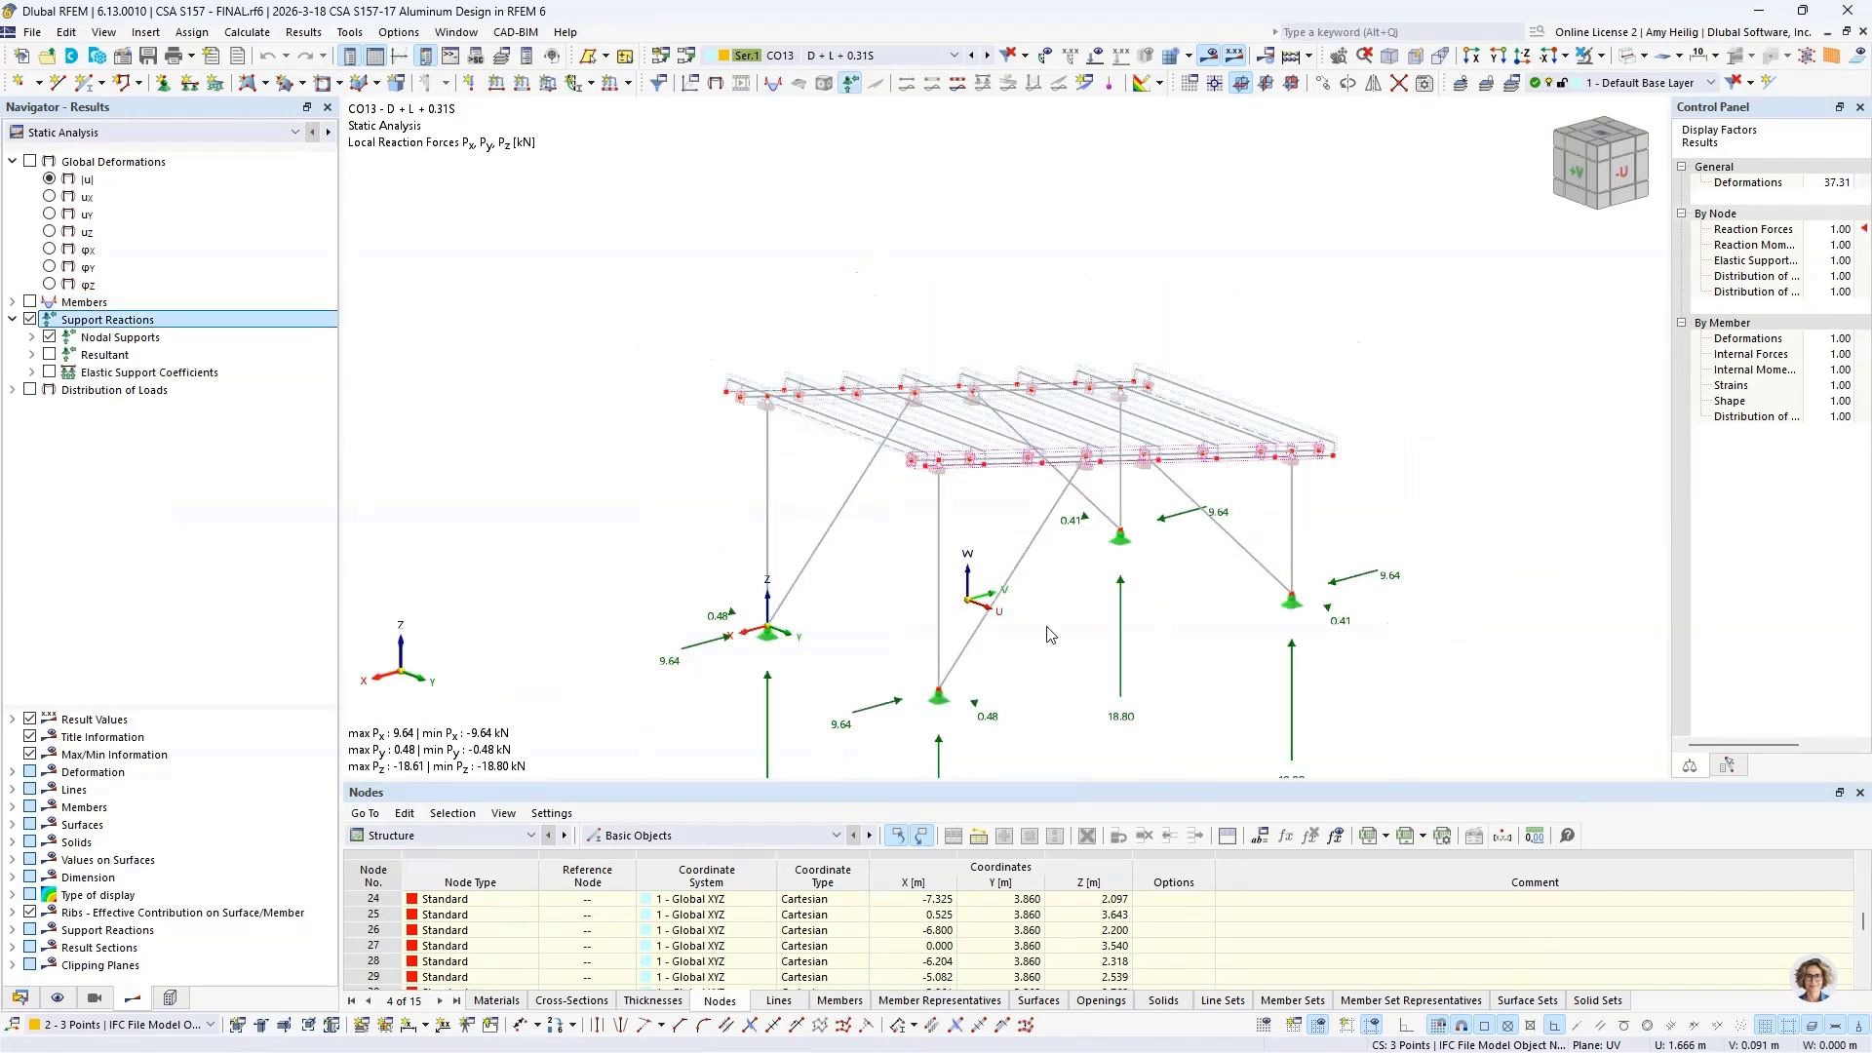
{"action": "middle_click_drag", "start_coordinate": [1047, 627], "coordinate": [988, 425]}
{"action": "middle_click_drag", "start_coordinate": [1192, 477], "coordinate": [1142, 458], "text": "ctrl"}
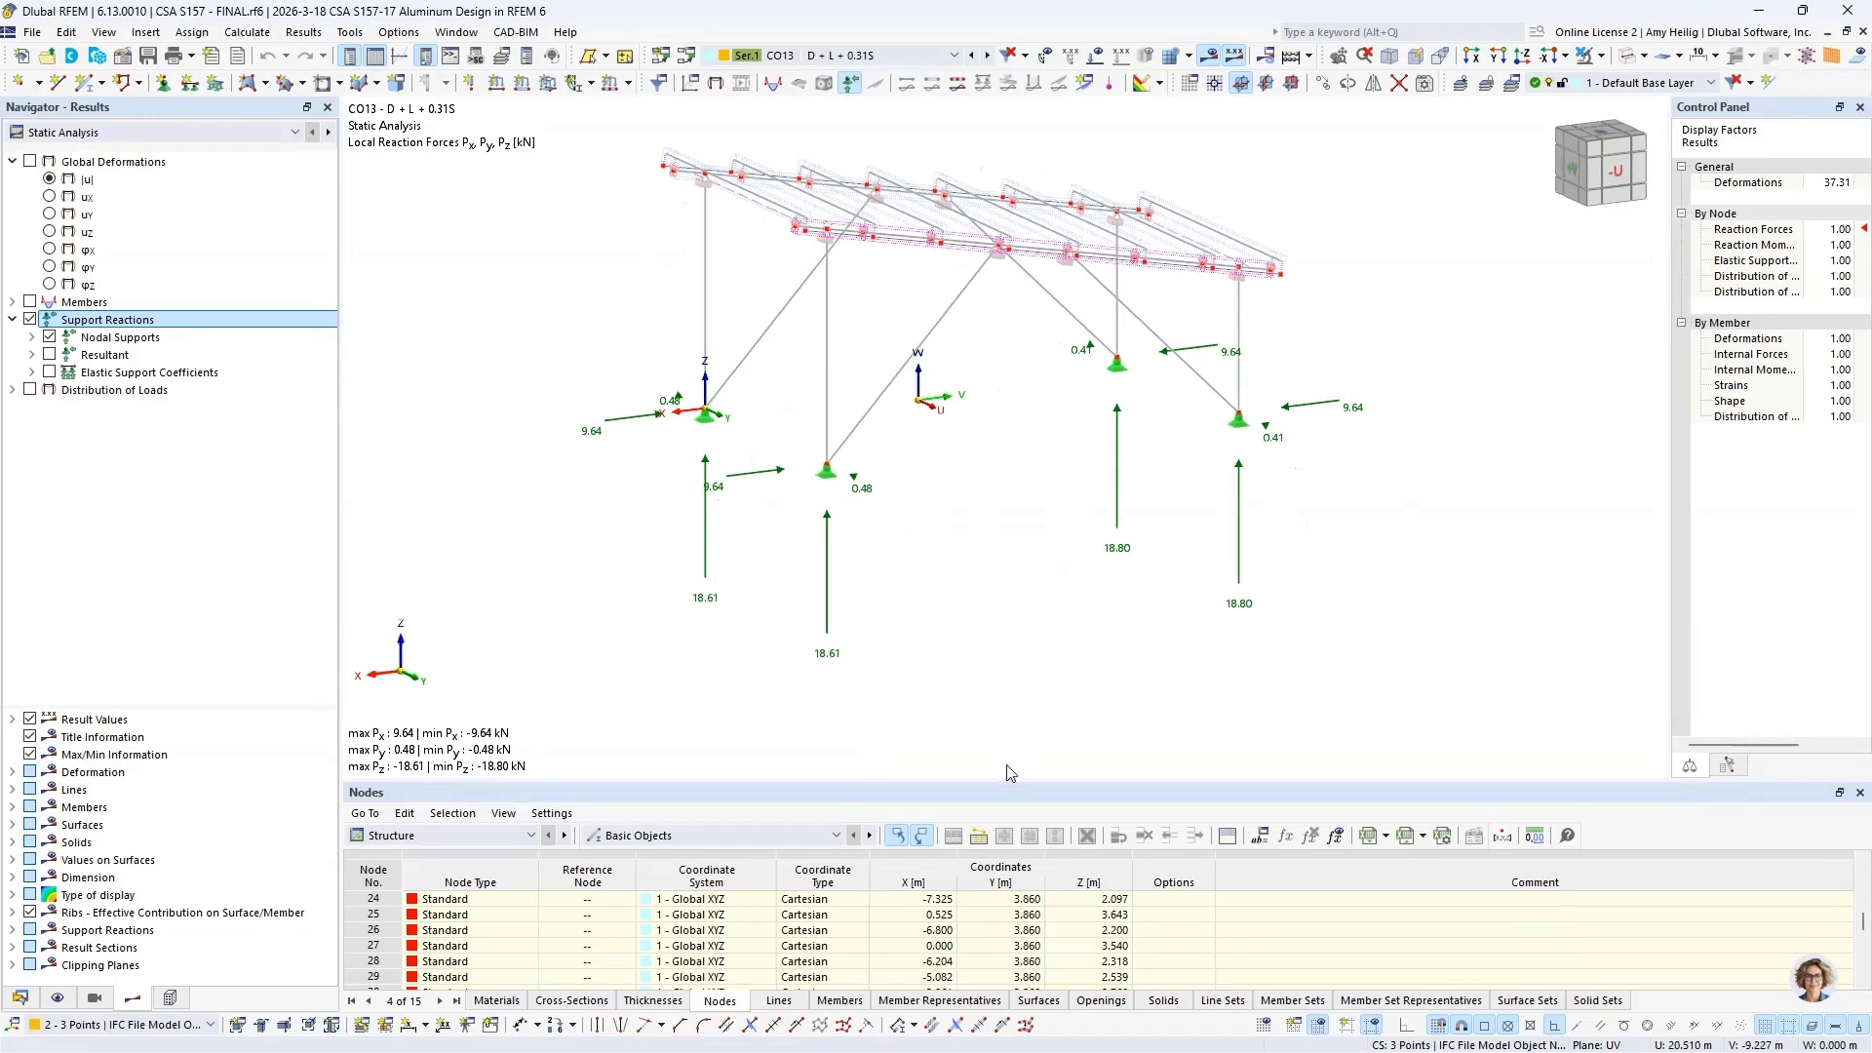
Step: Enlarge the results table and list the static analysis support forces by node, inspecting rows for individual supports
{"action": "left_click_drag", "start_coordinate": [1007, 784], "coordinate": [1017, 601]}
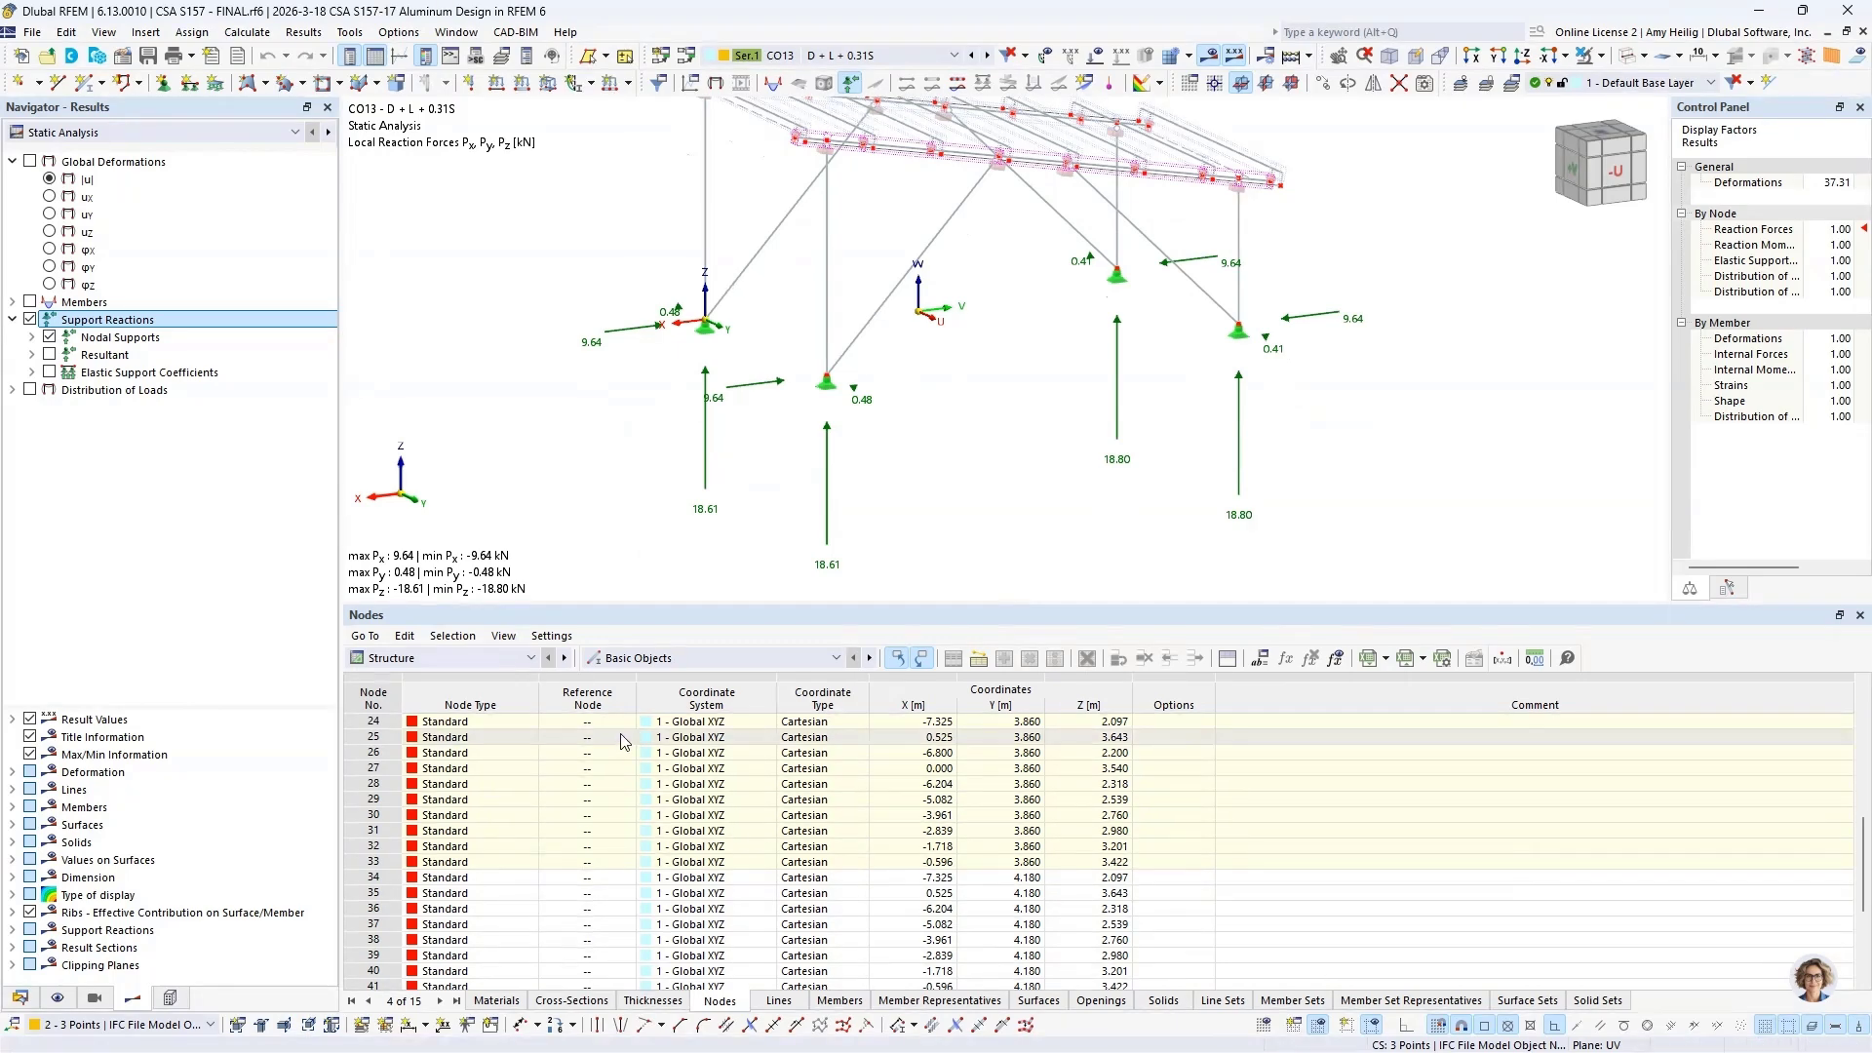
{"action": "left_click", "coordinate": [435, 659]}
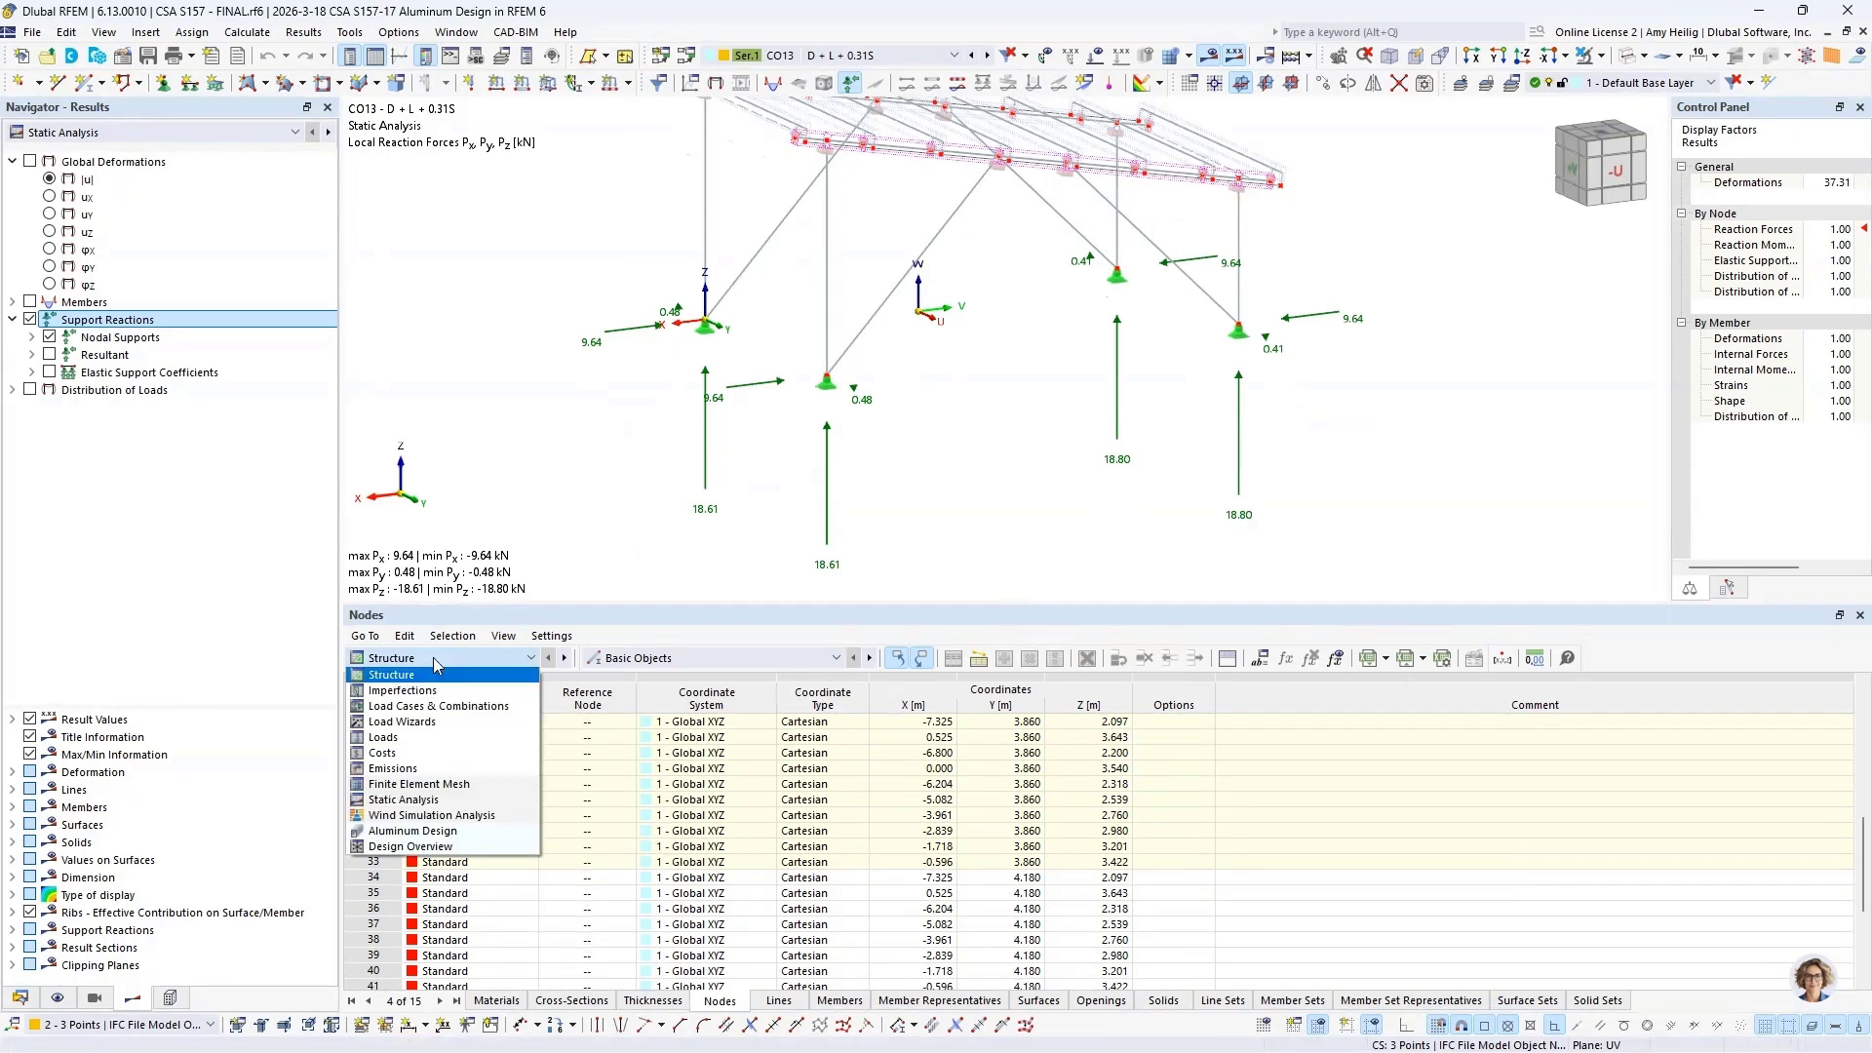
{"action": "left_click", "coordinate": [434, 801]}
{"action": "left_click", "coordinate": [647, 658]}
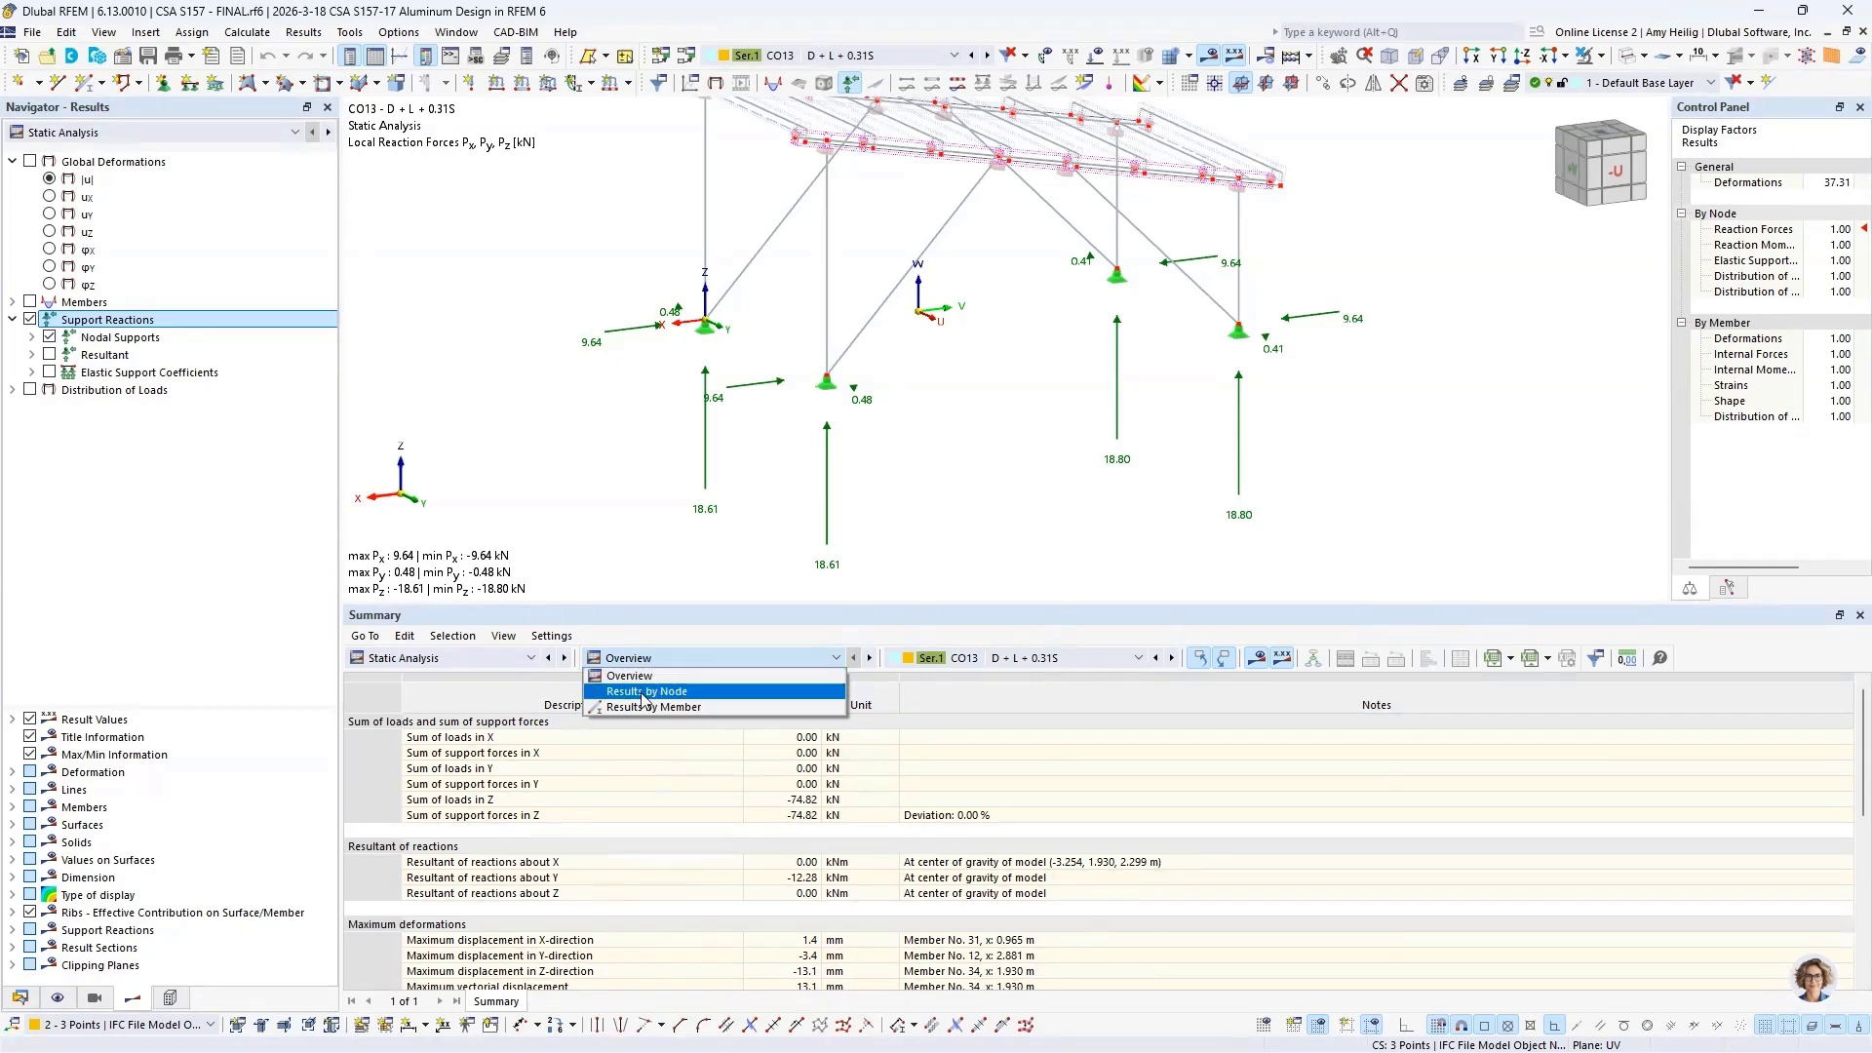
{"action": "left_click", "coordinate": [643, 691]}
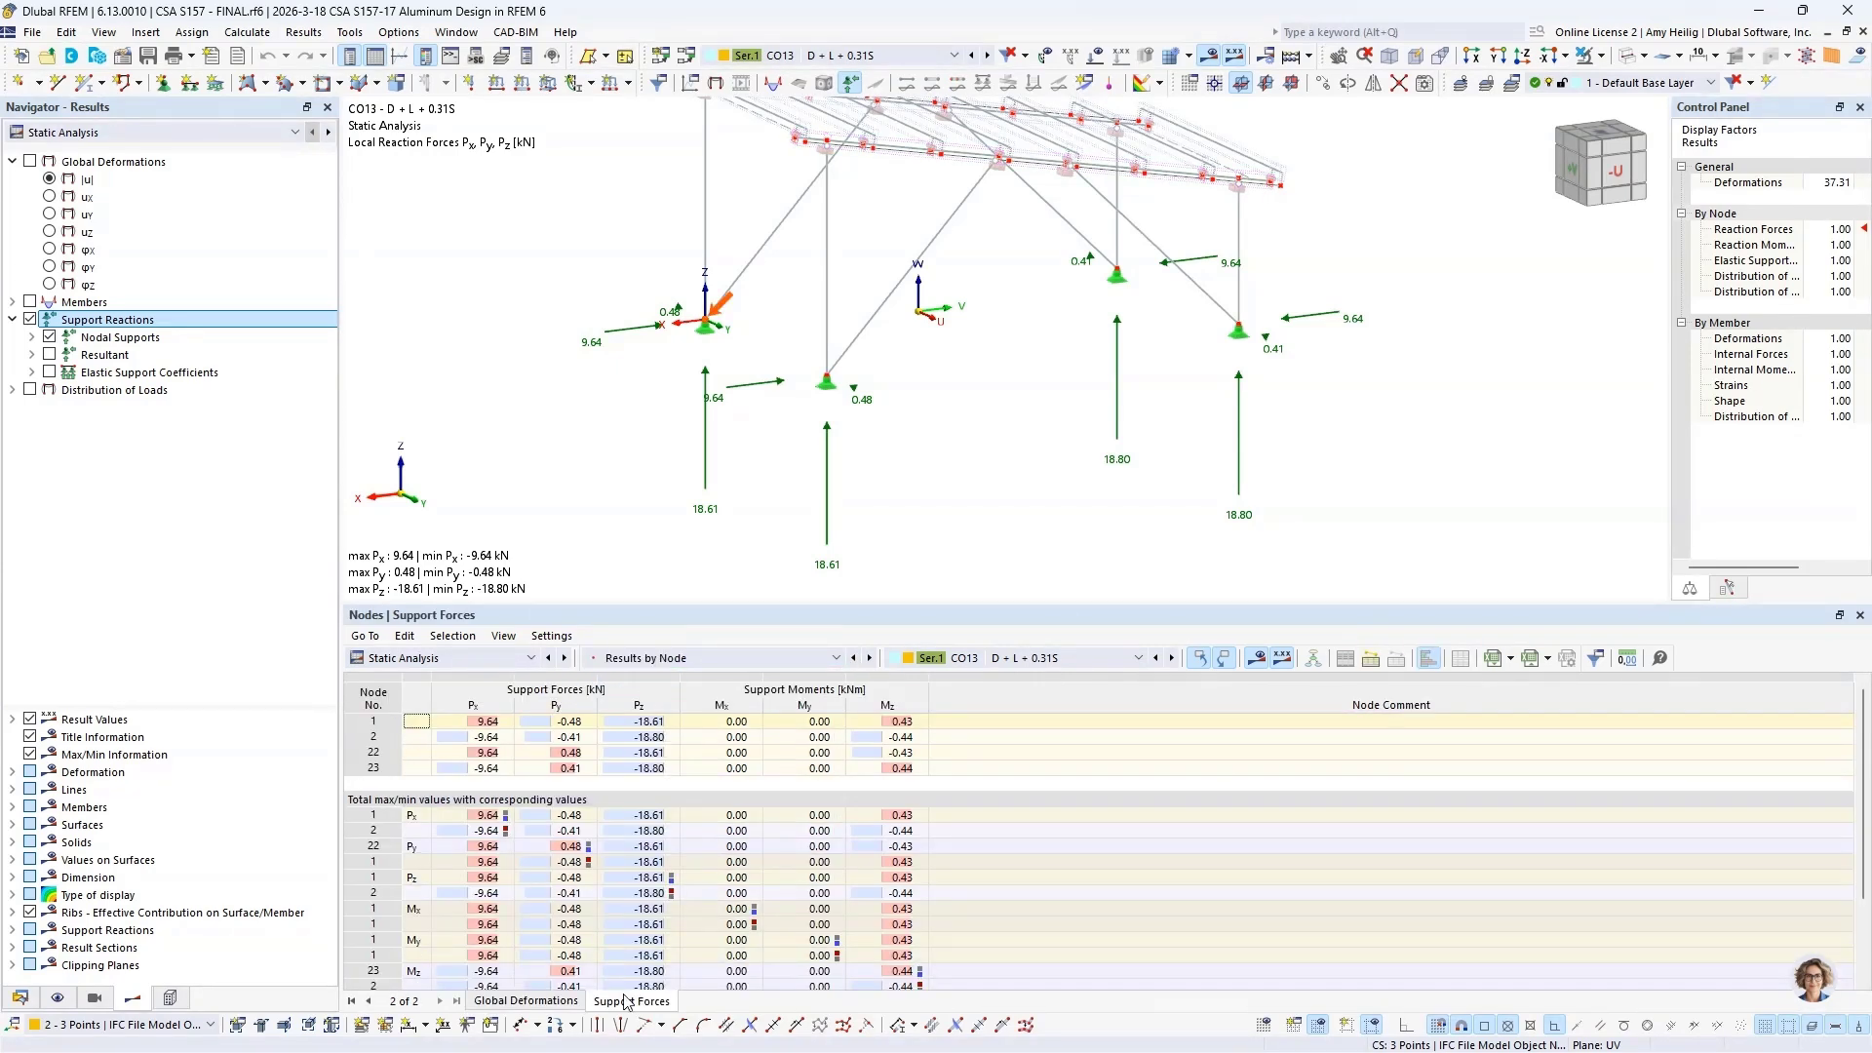
{"action": "left_click", "coordinate": [726, 848]}
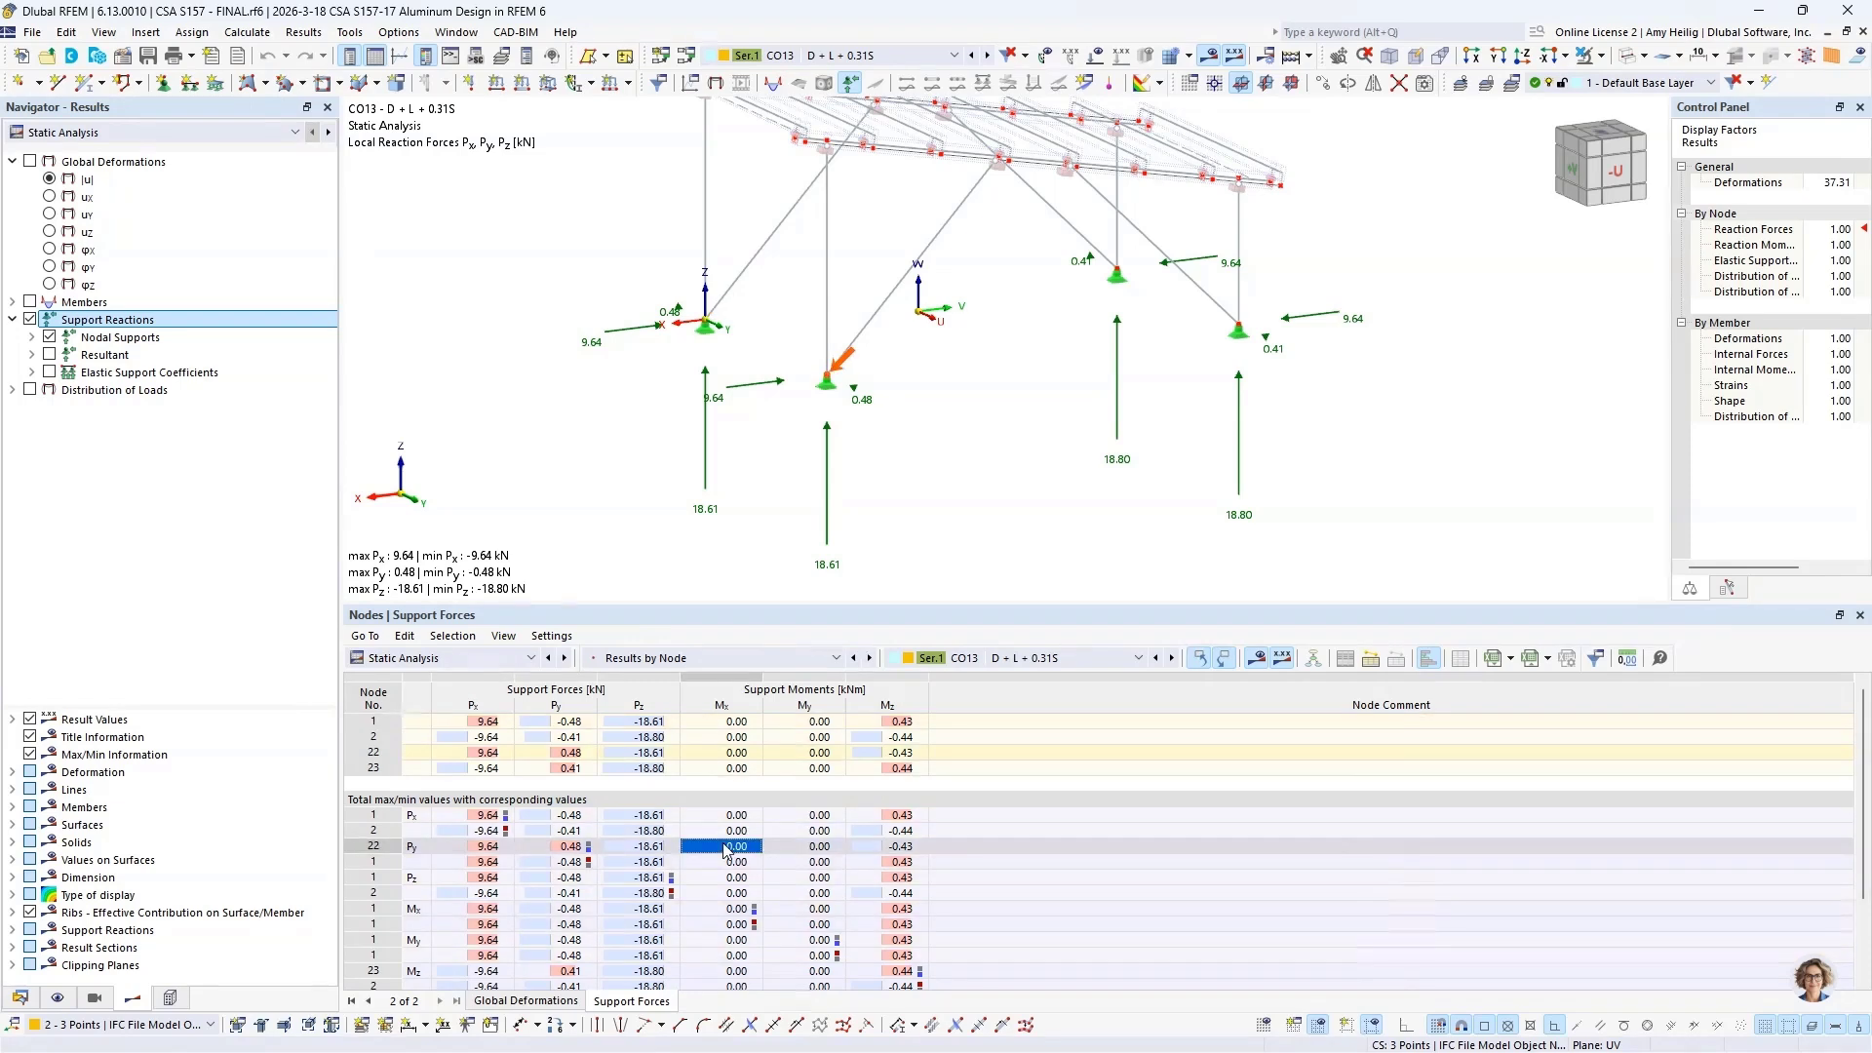
{"action": "left_click", "coordinate": [671, 942]}
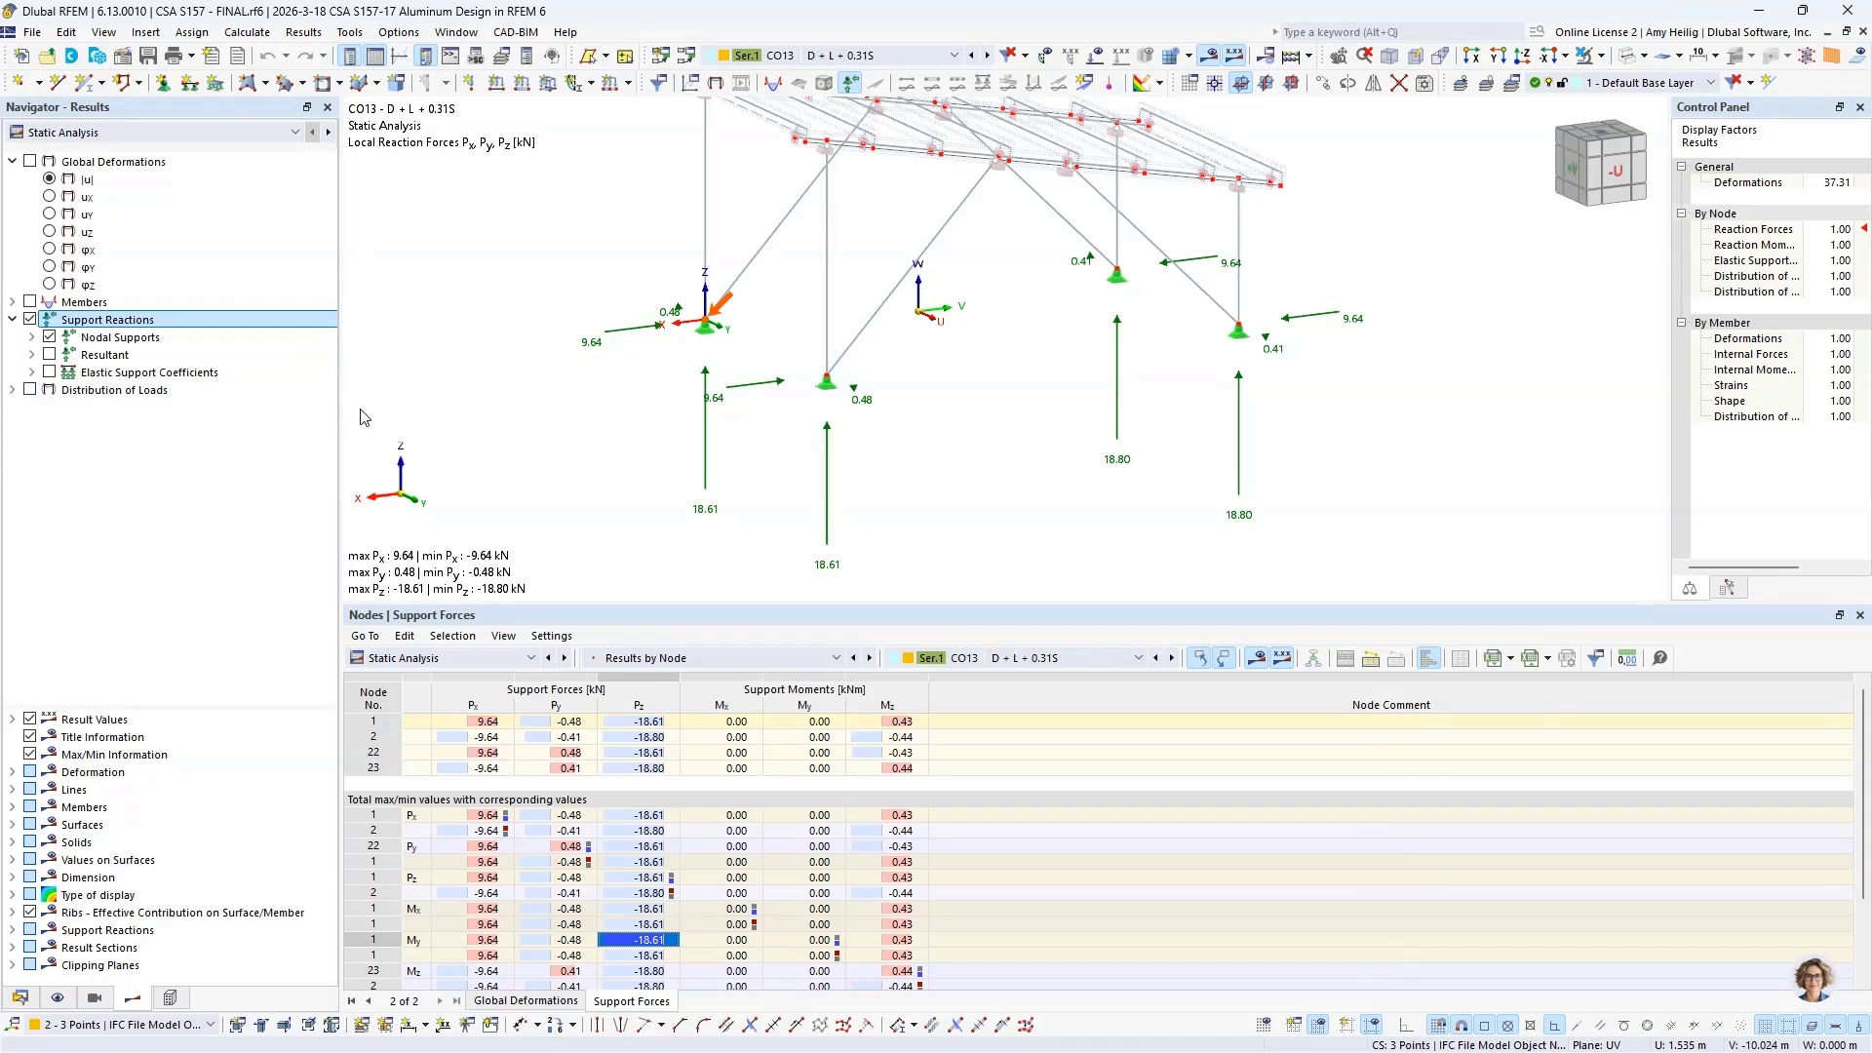
Step: Switch both the results table and the results navigator from Static Analysis to Aluminum Design
{"action": "left_click", "coordinate": [468, 664]}
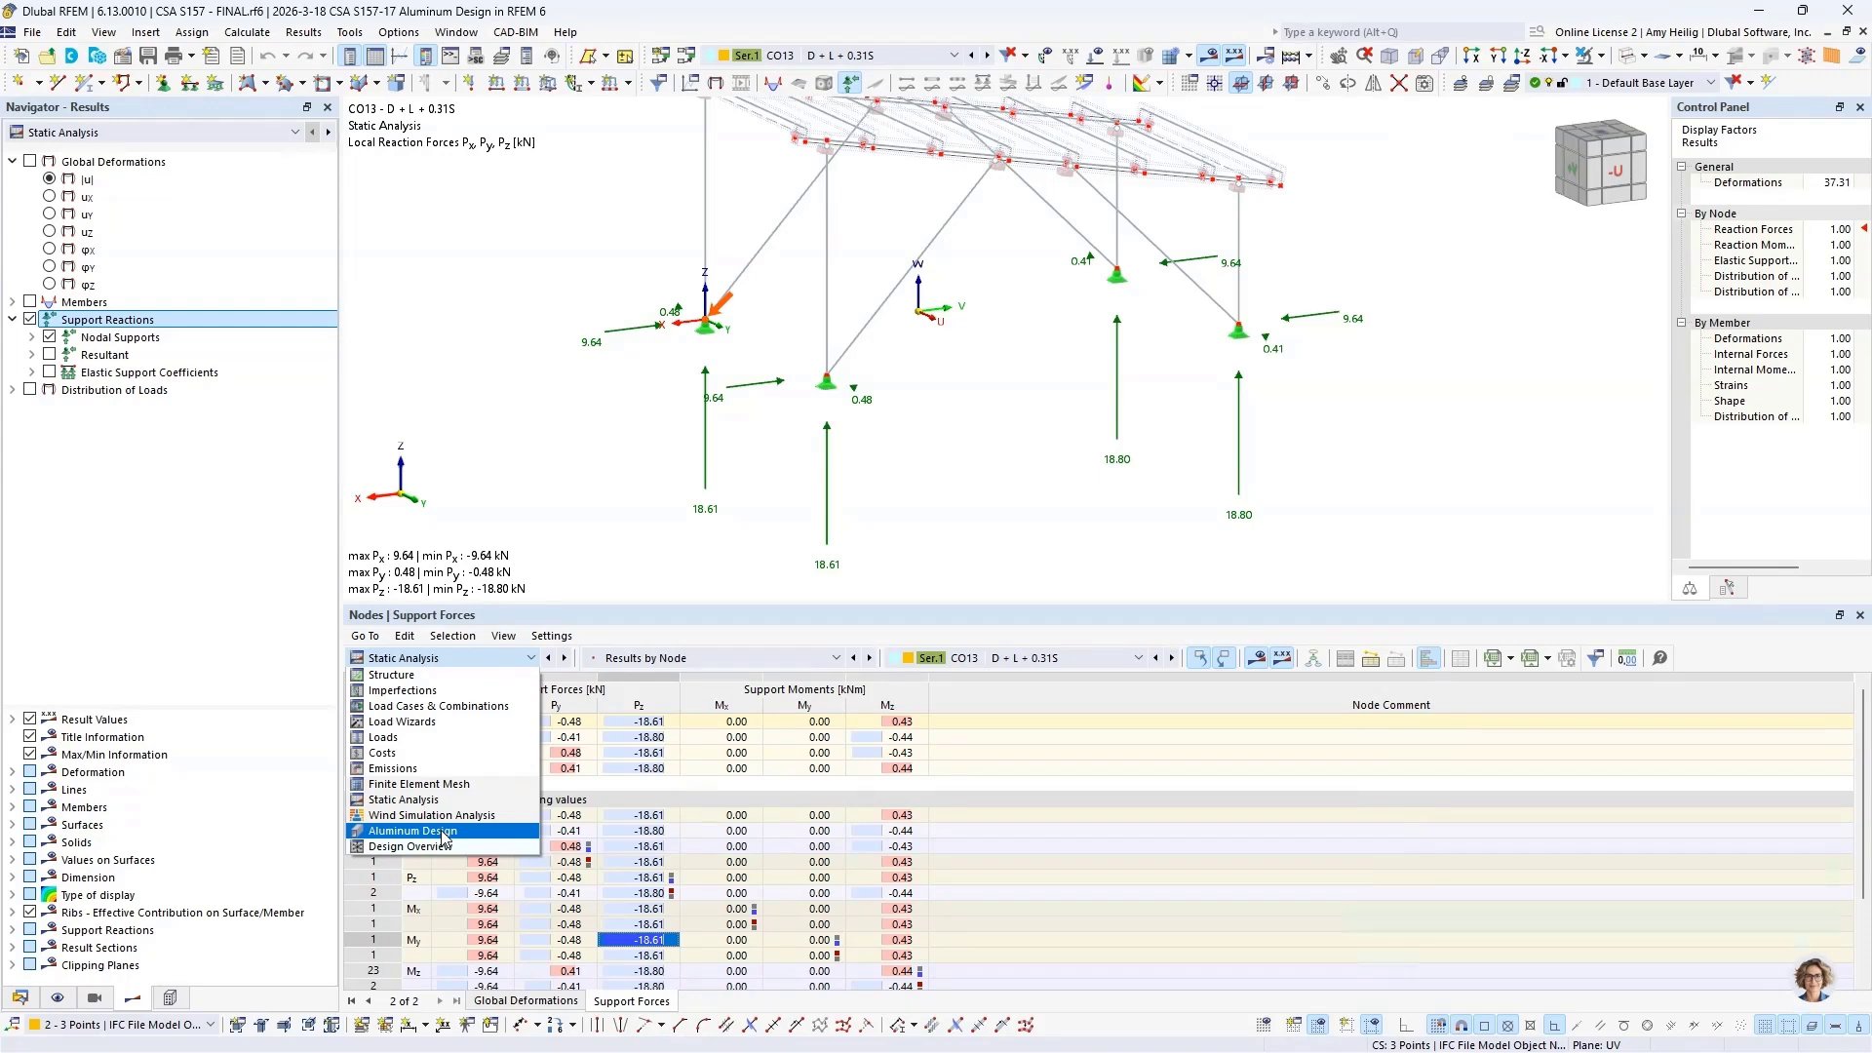
{"action": "left_click", "coordinate": [445, 831]}
{"action": "left_click", "coordinate": [117, 132]}
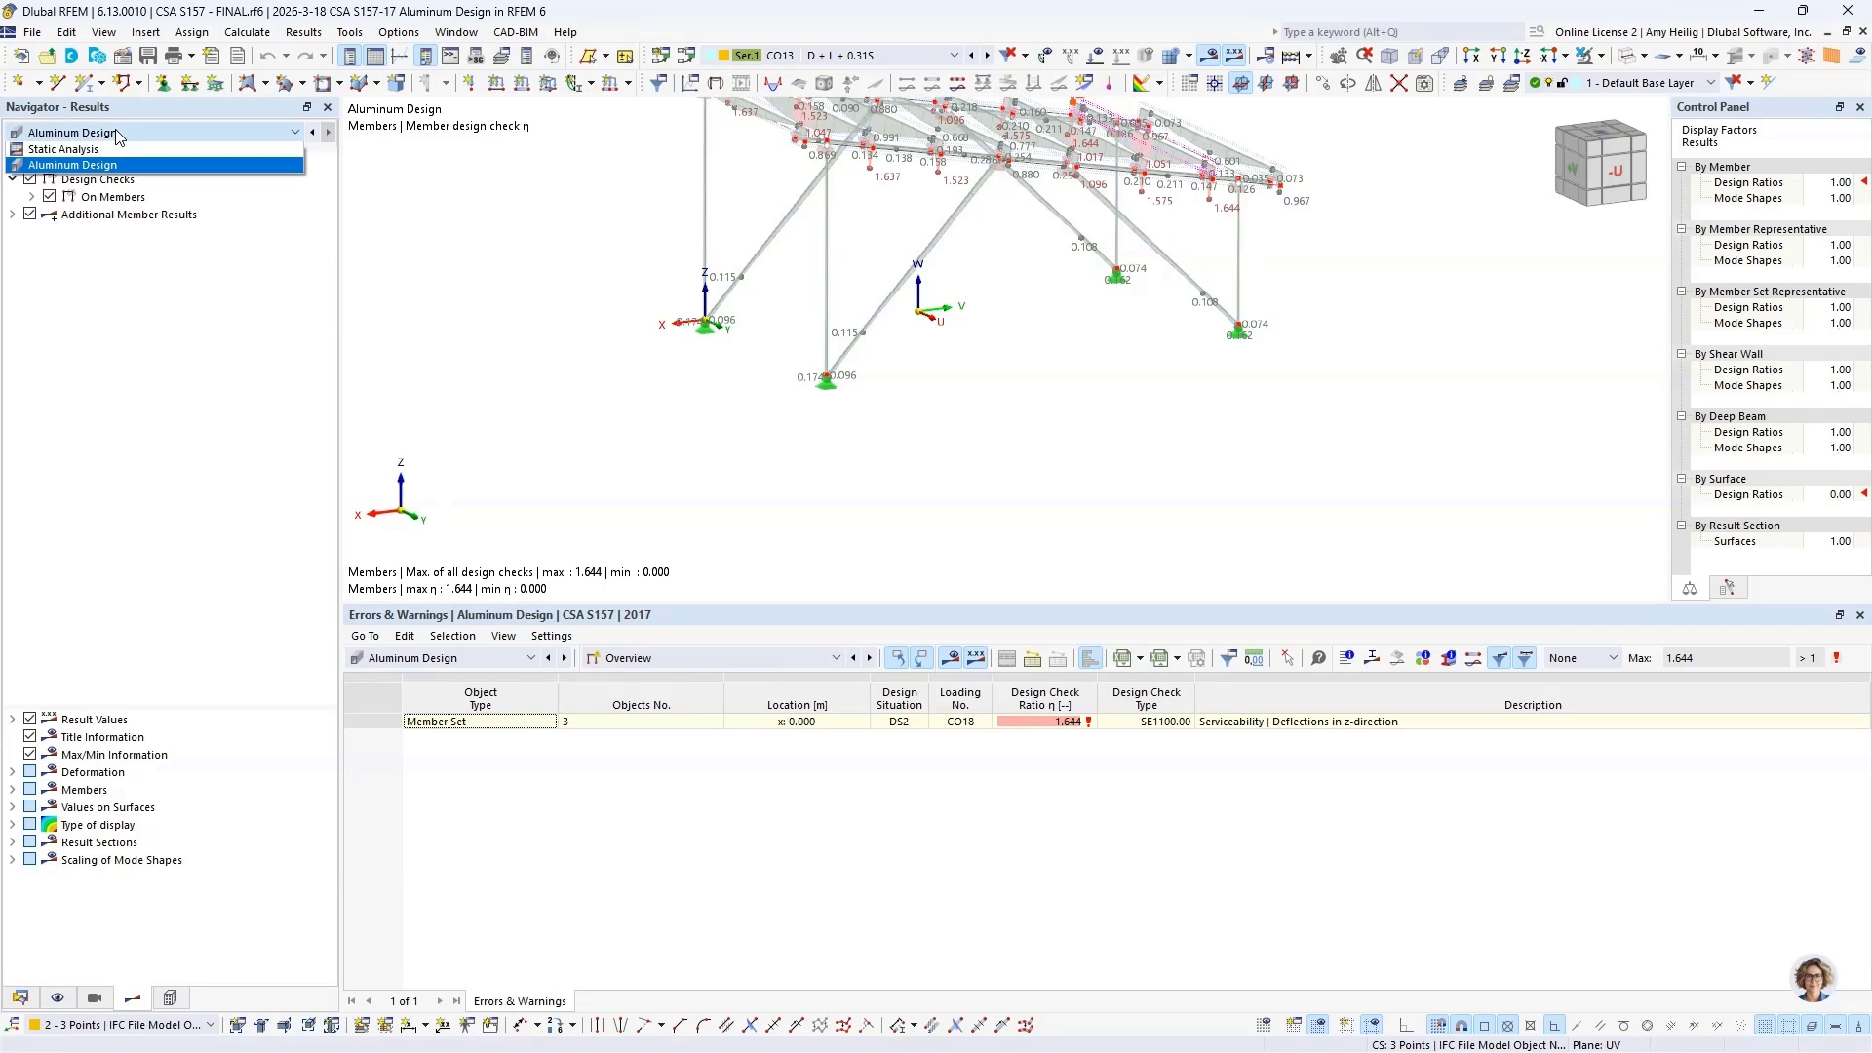
{"action": "left_click", "coordinate": [117, 164]}
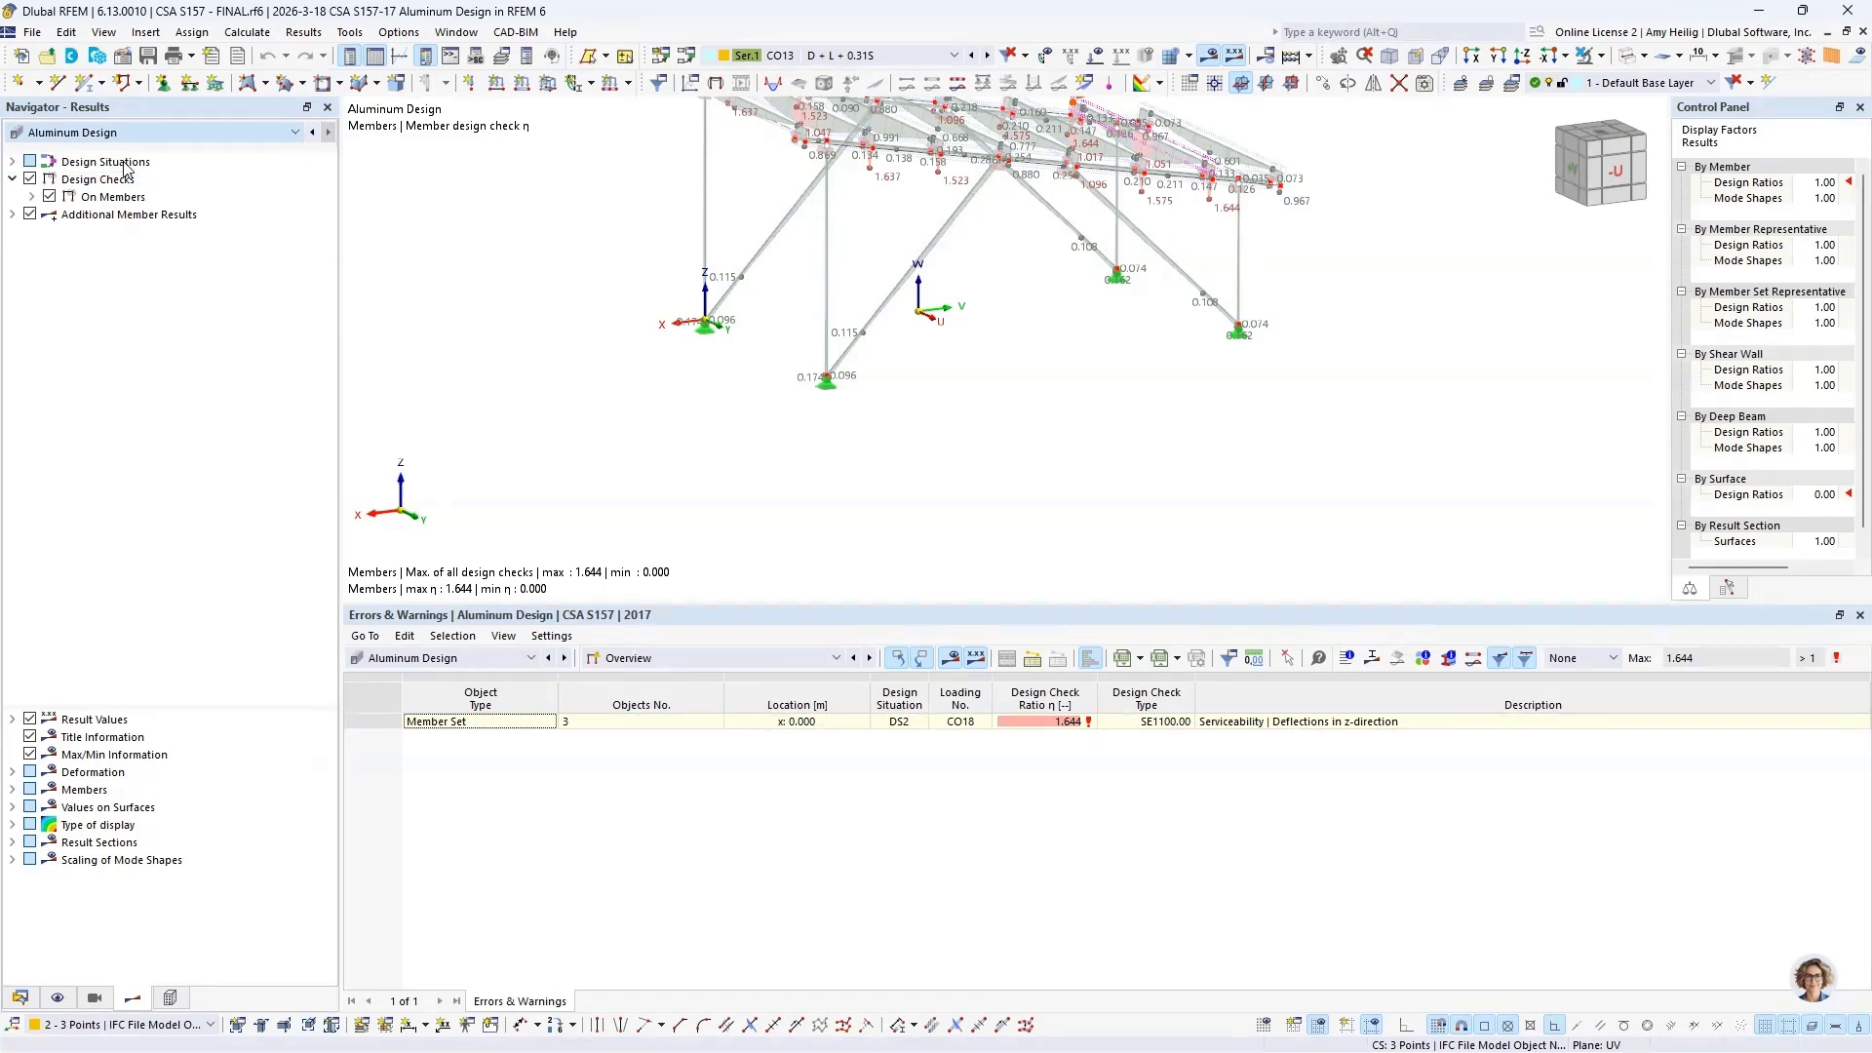
Step: Review the Aluminum Design input data, checking the design situations and the objects to design
{"action": "left_click", "coordinate": [721, 657]}
{"action": "left_click", "coordinate": [720, 675]}
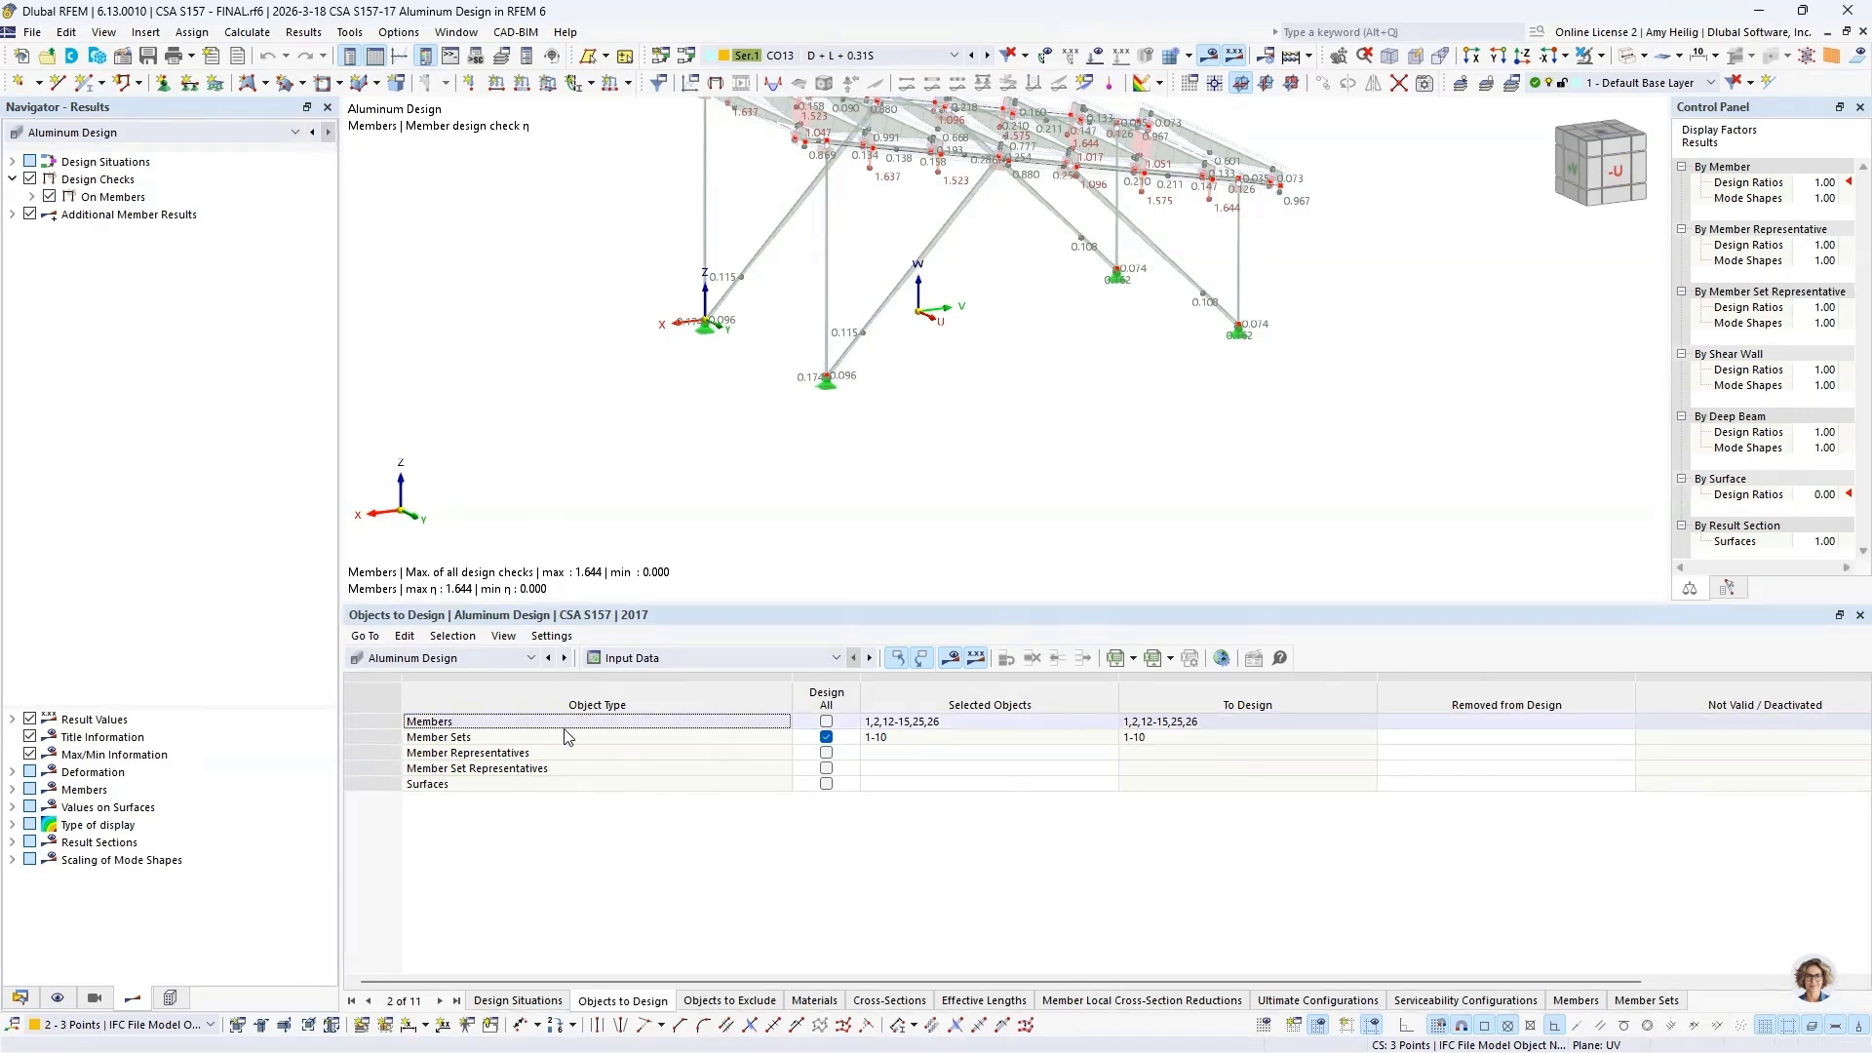
{"action": "left_click", "coordinate": [496, 1004]}
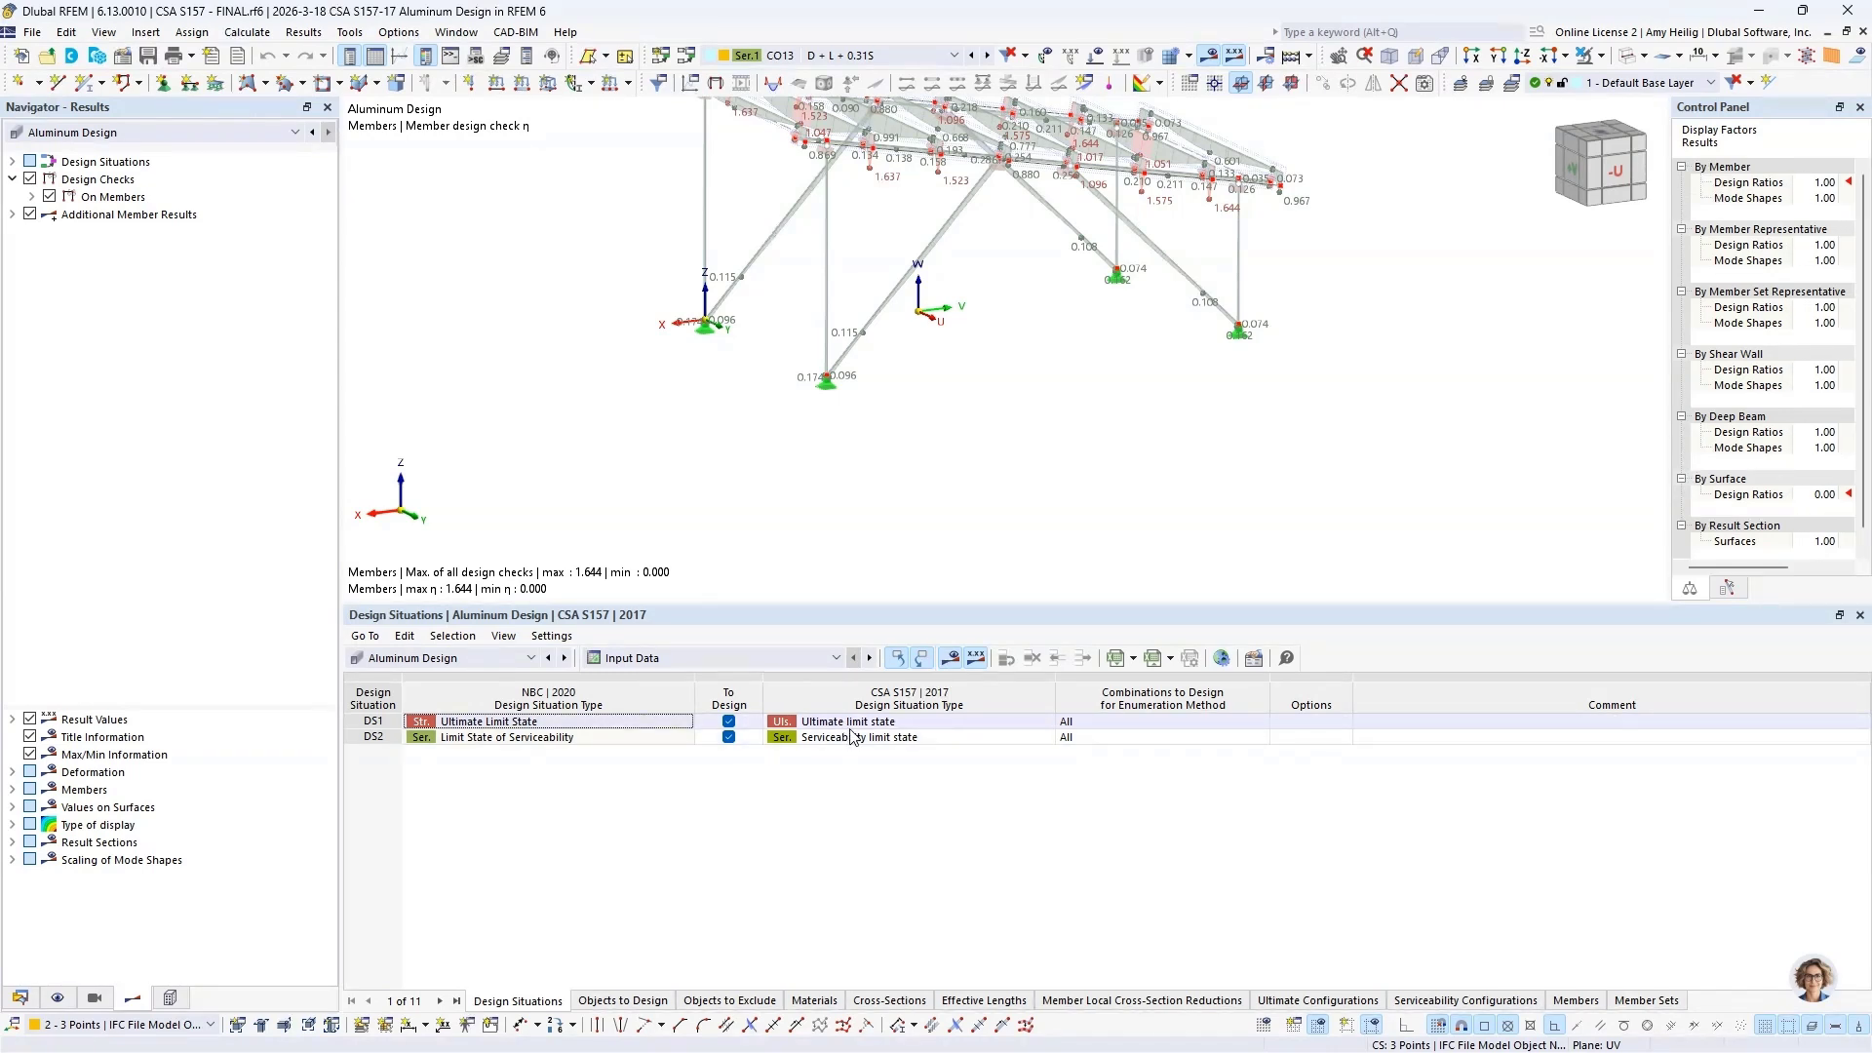
{"action": "left_click", "coordinate": [636, 1001]}
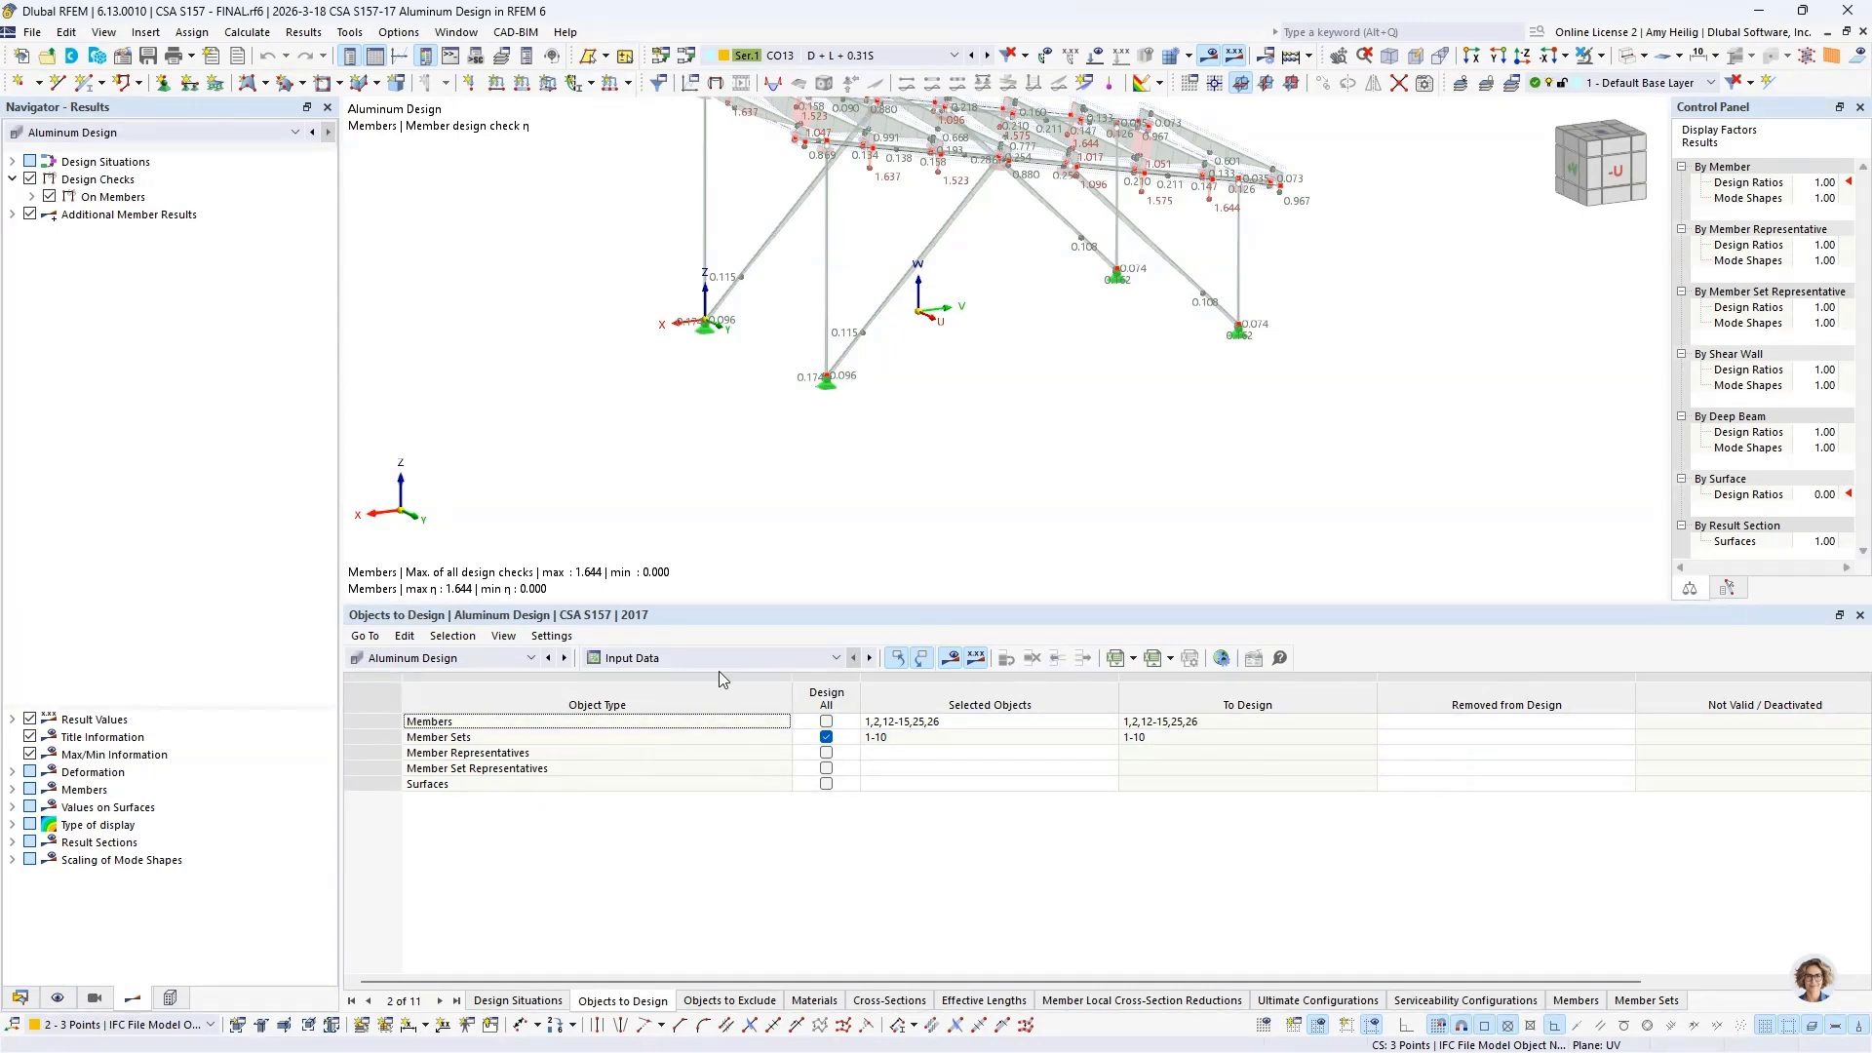
Step: Close the Control Panel and list the design ratios on members by cross-section, with the whole structure in view
{"action": "left_click_drag", "start_coordinate": [1765, 118], "coordinate": [1768, 105]}
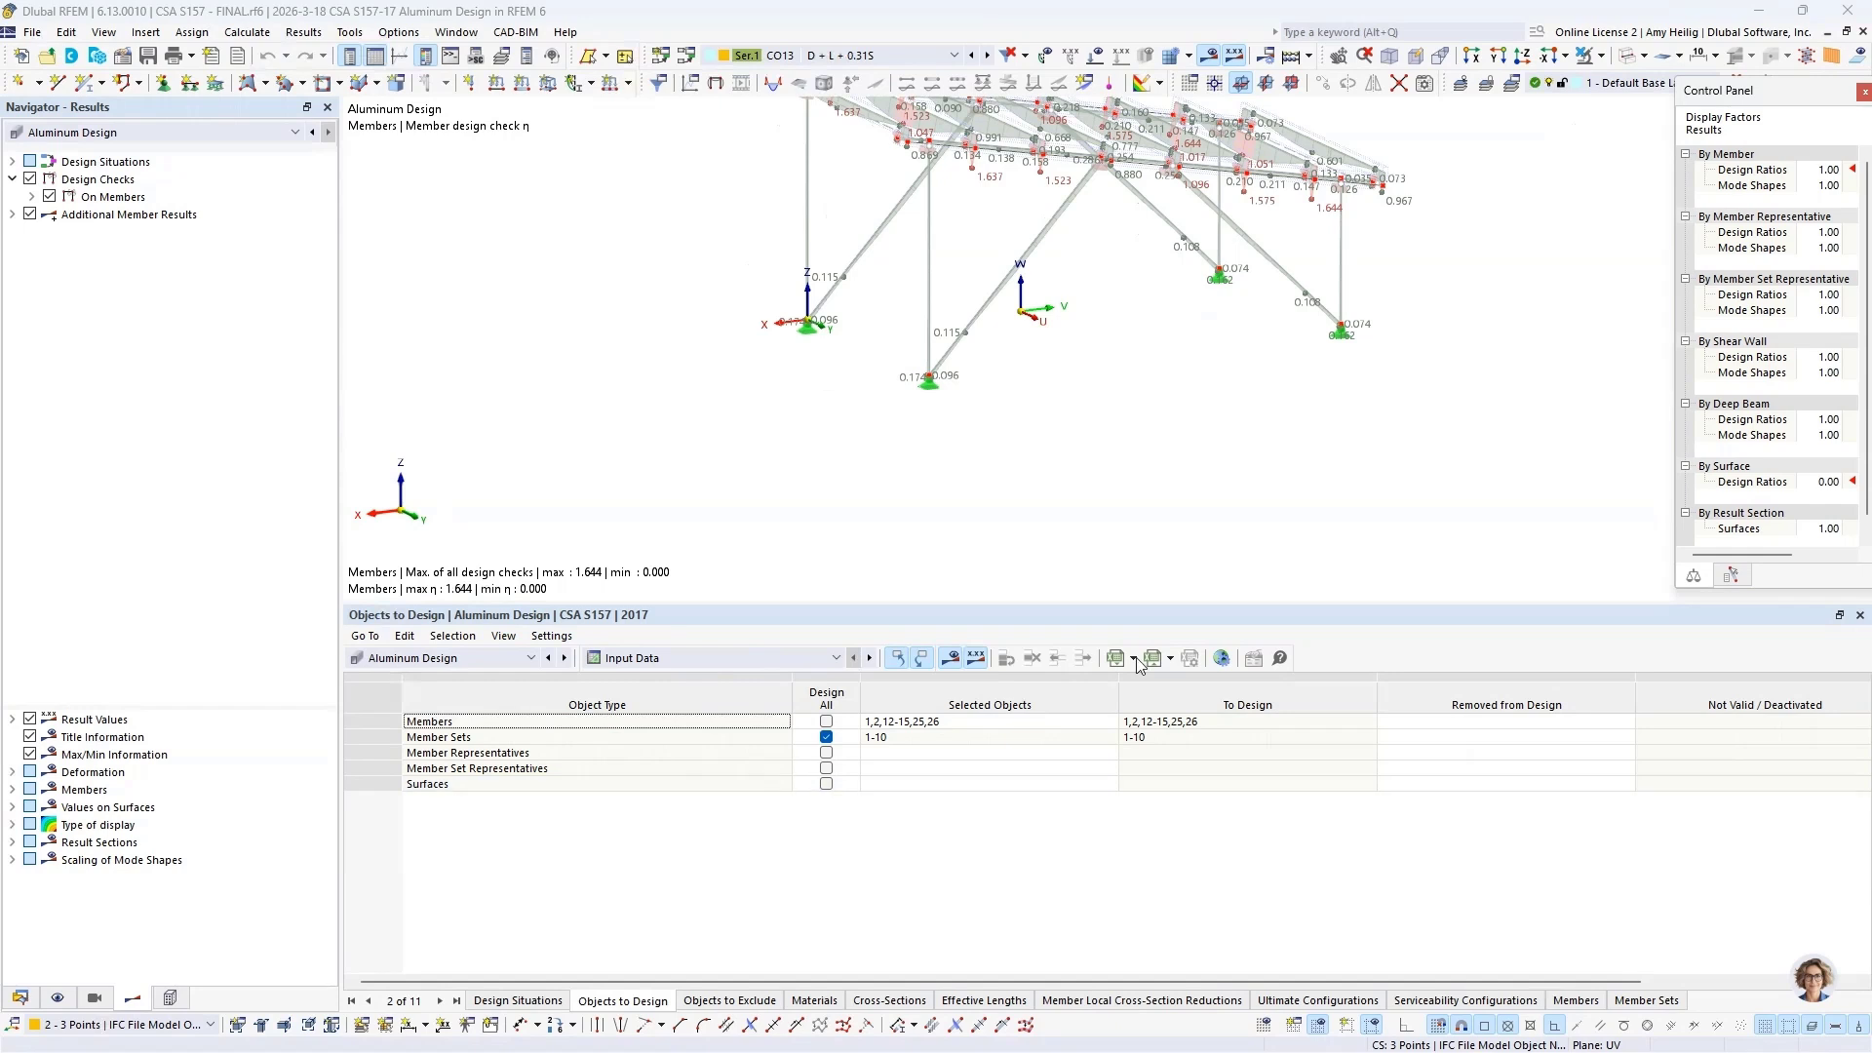
{"action": "left_click", "coordinate": [1864, 91]}
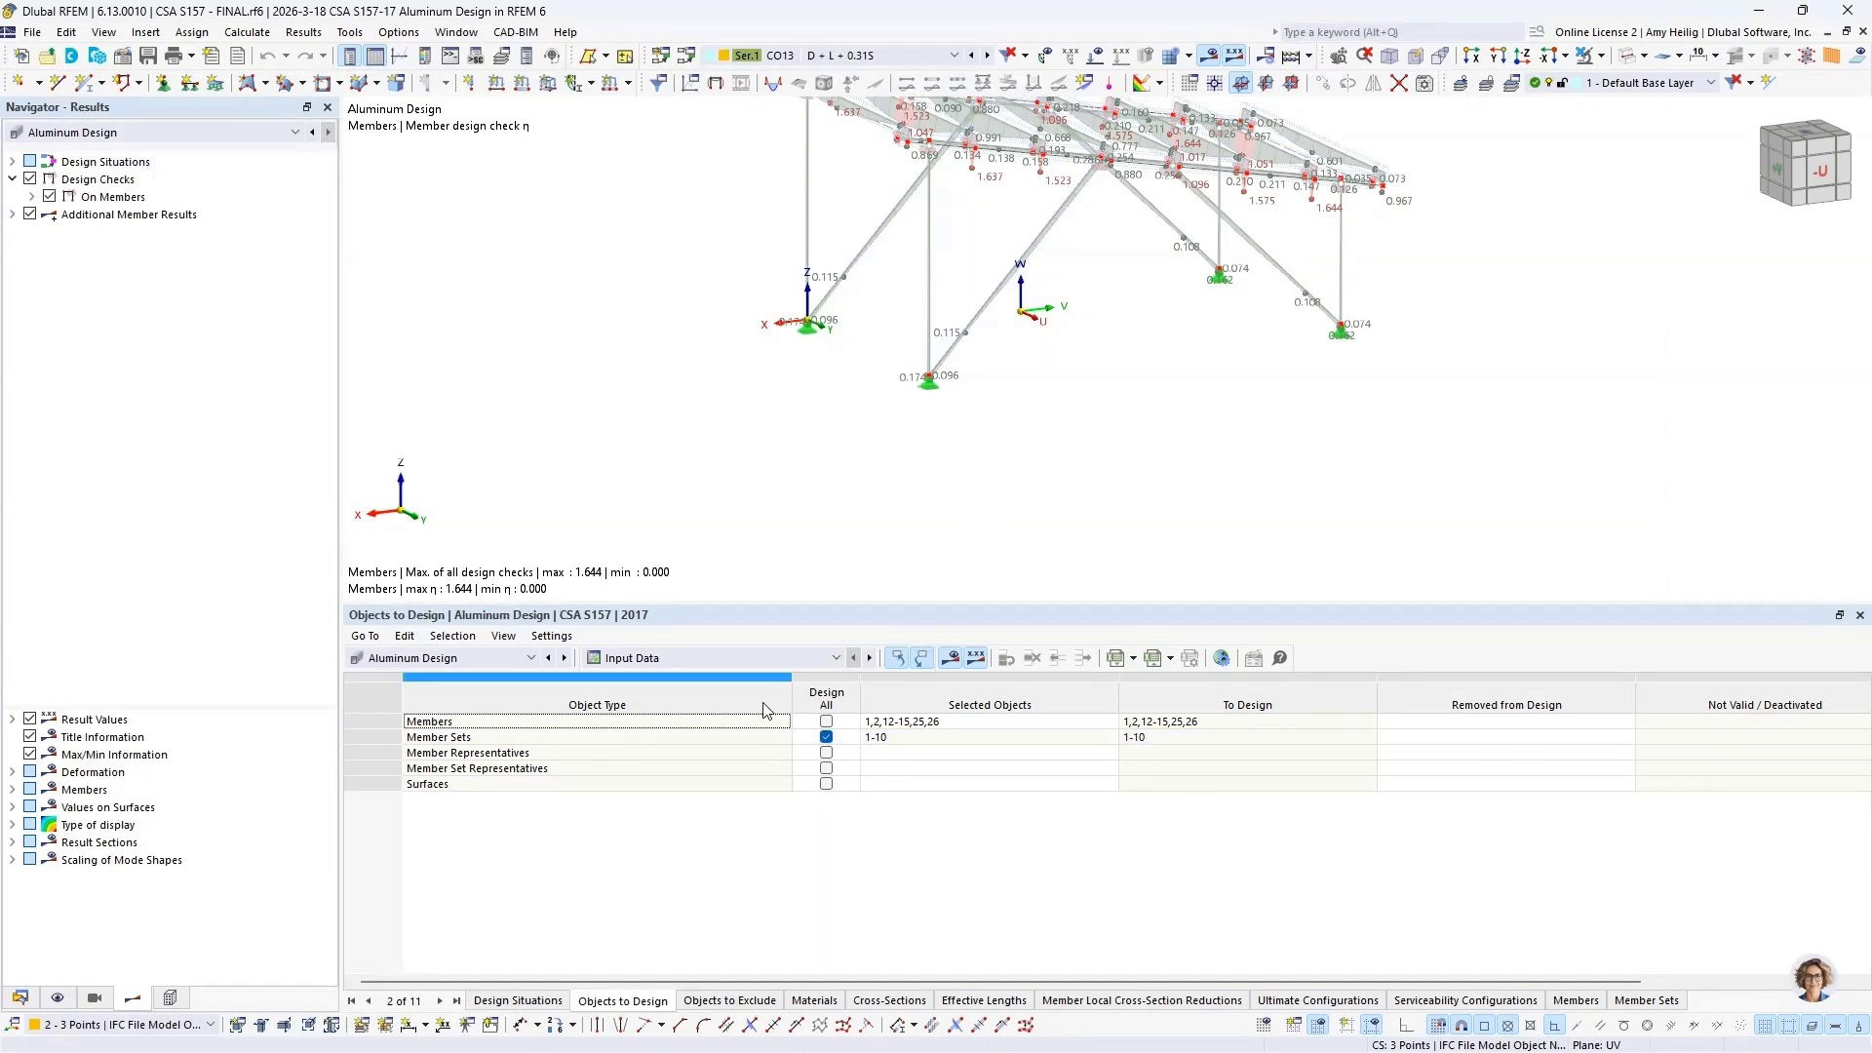
{"action": "left_click", "coordinate": [749, 658]}
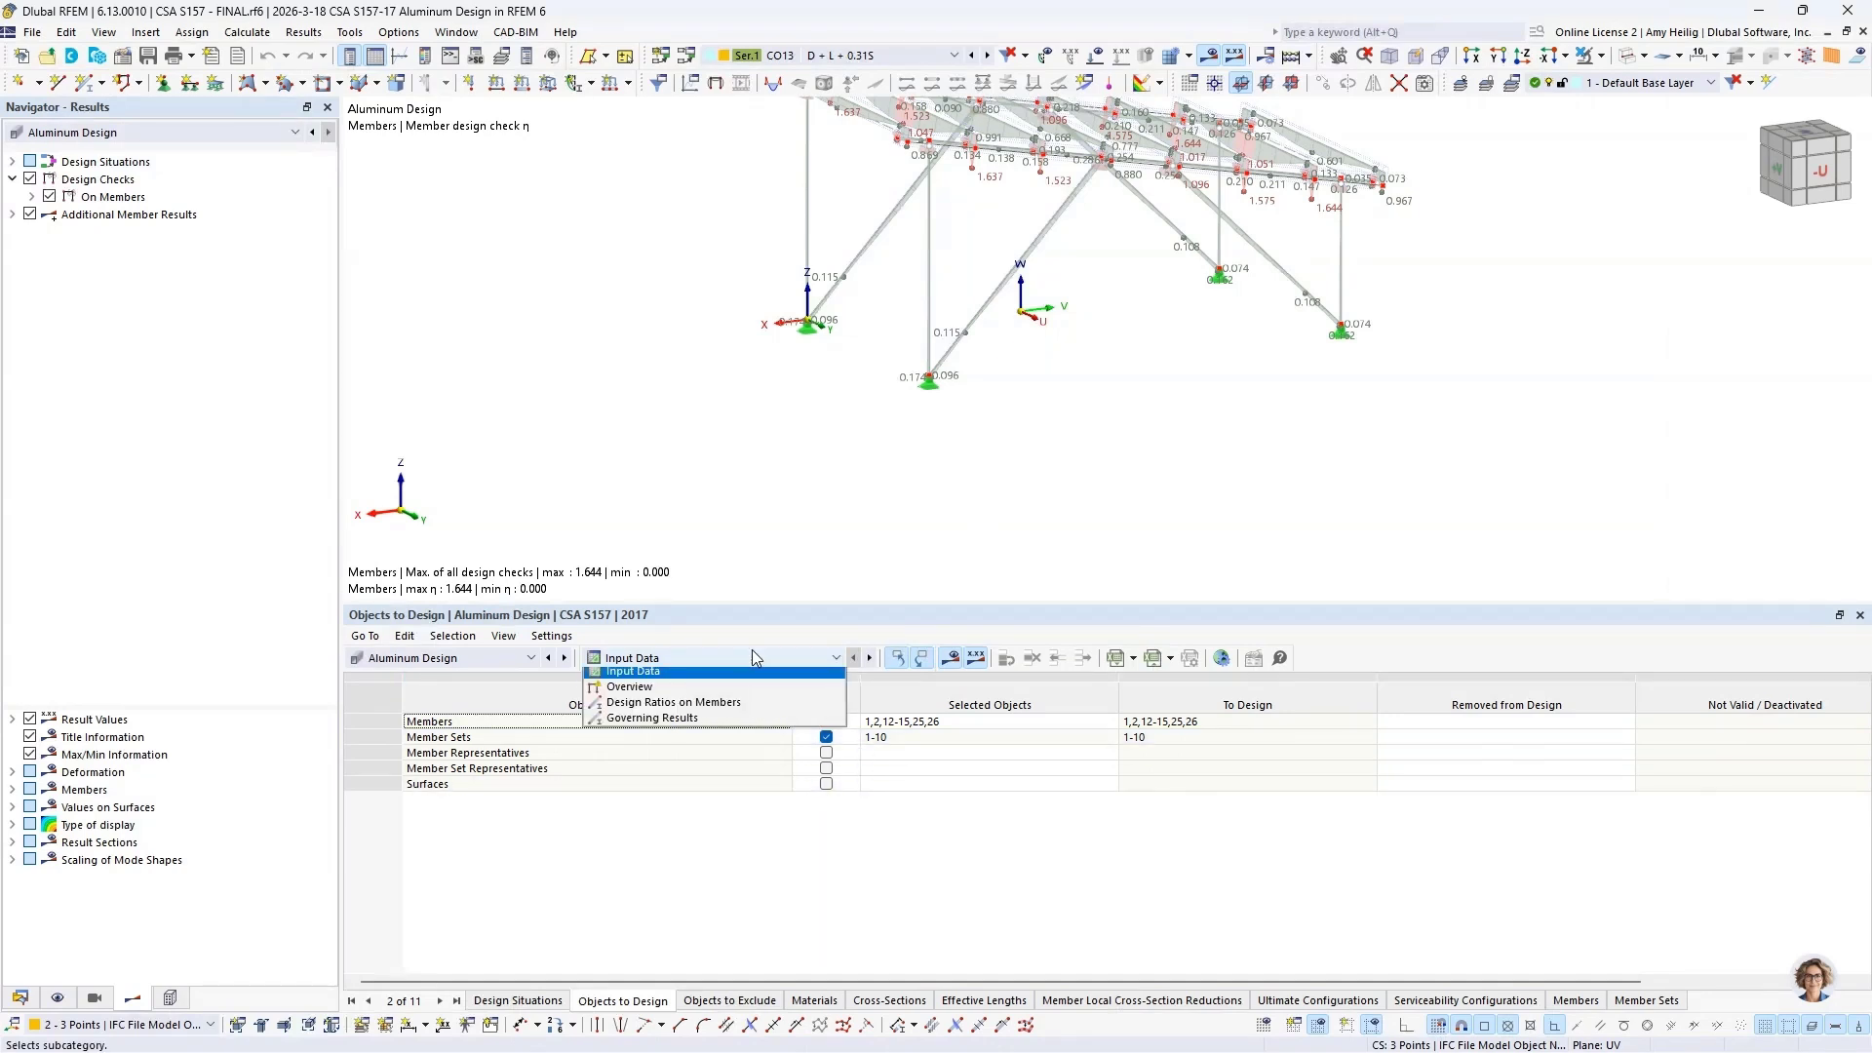
{"action": "left_click", "coordinate": [723, 709]}
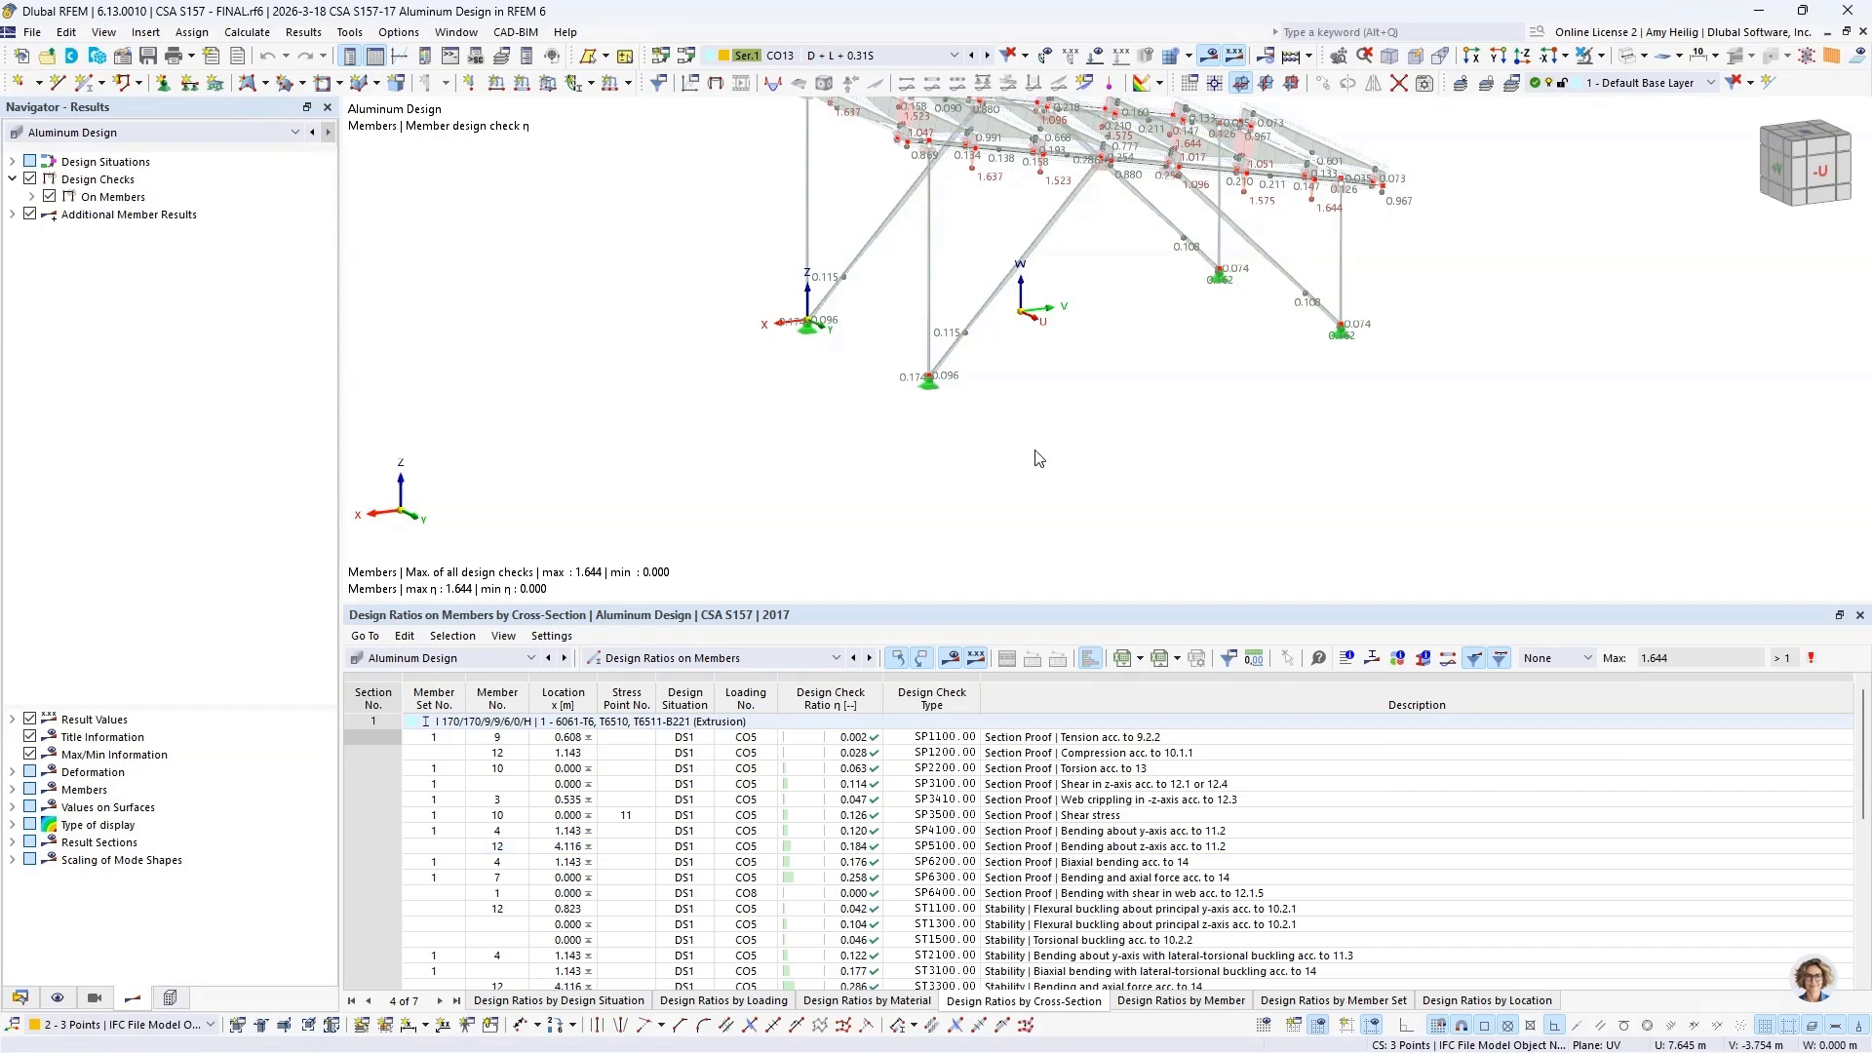
{"action": "middle_click_drag", "start_coordinate": [1055, 378], "coordinate": [1013, 522]}
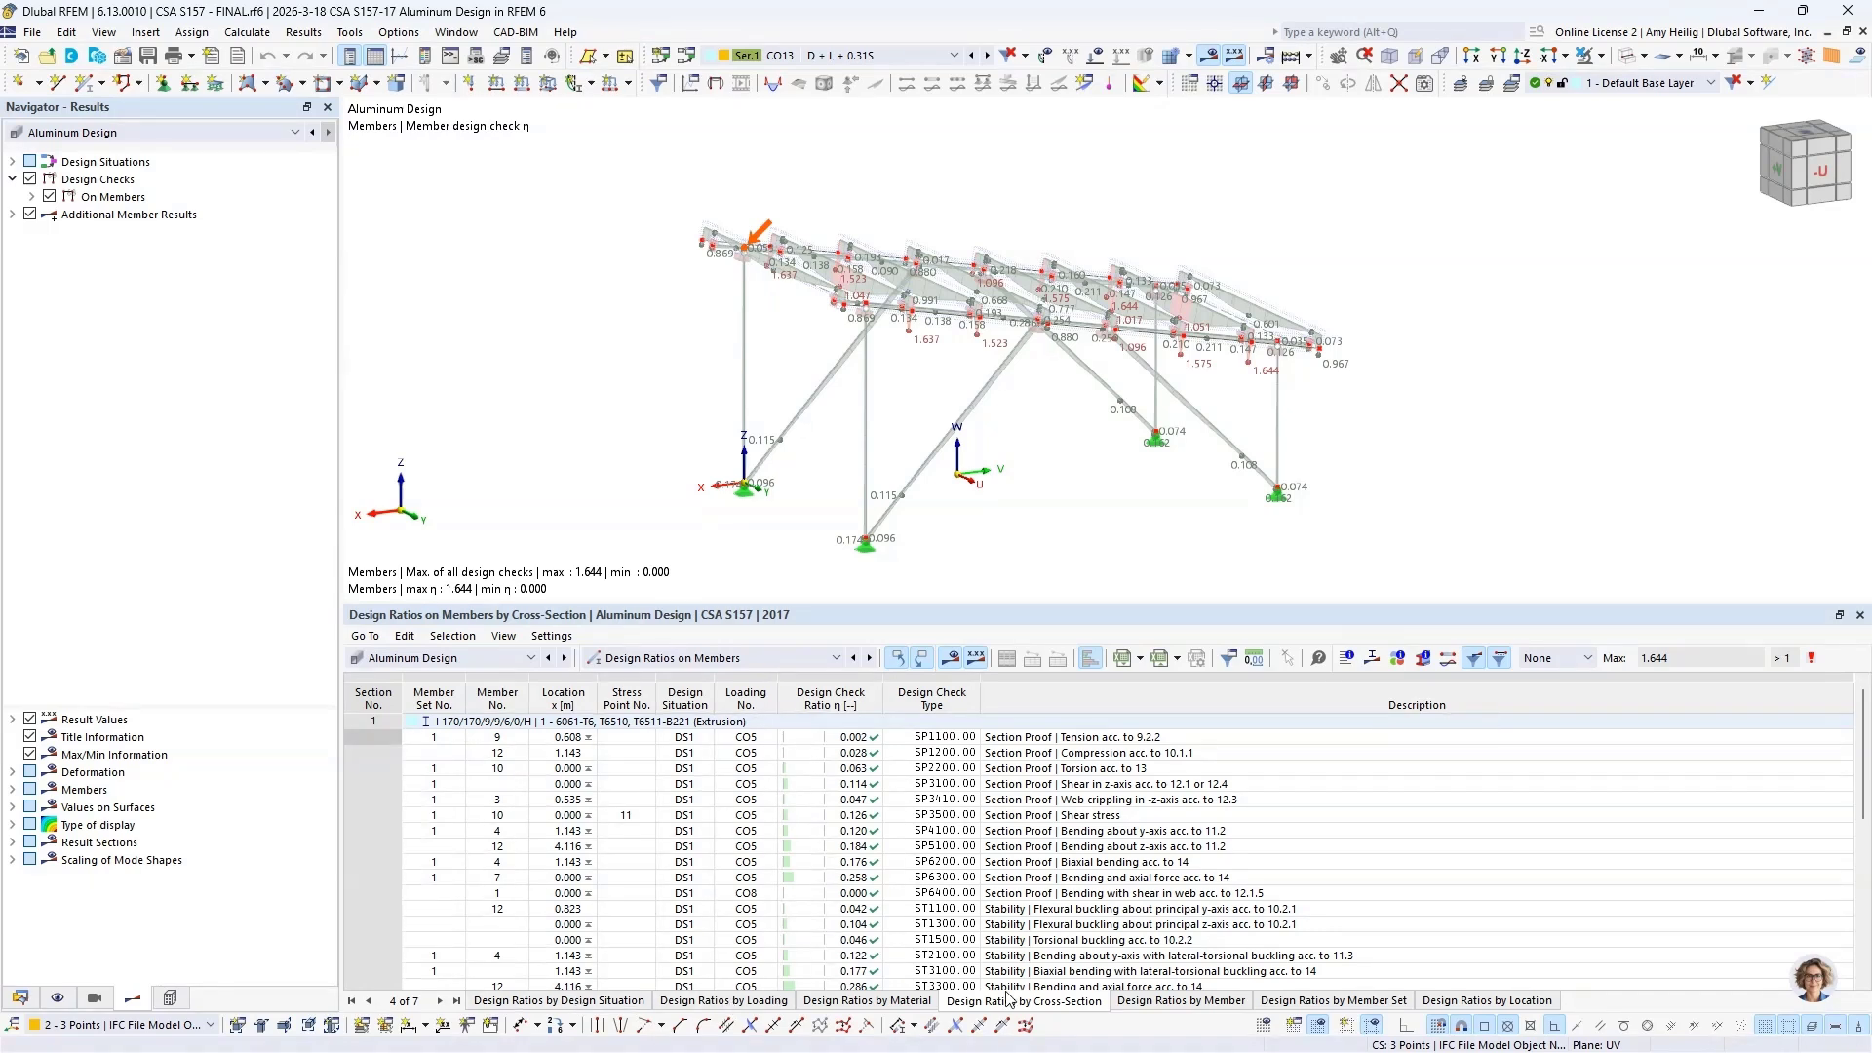
Step: List the design ratios on members by member set, highlight the tension check of member set 1, and enlarge the results table
{"action": "left_click", "coordinate": [1287, 1004]}
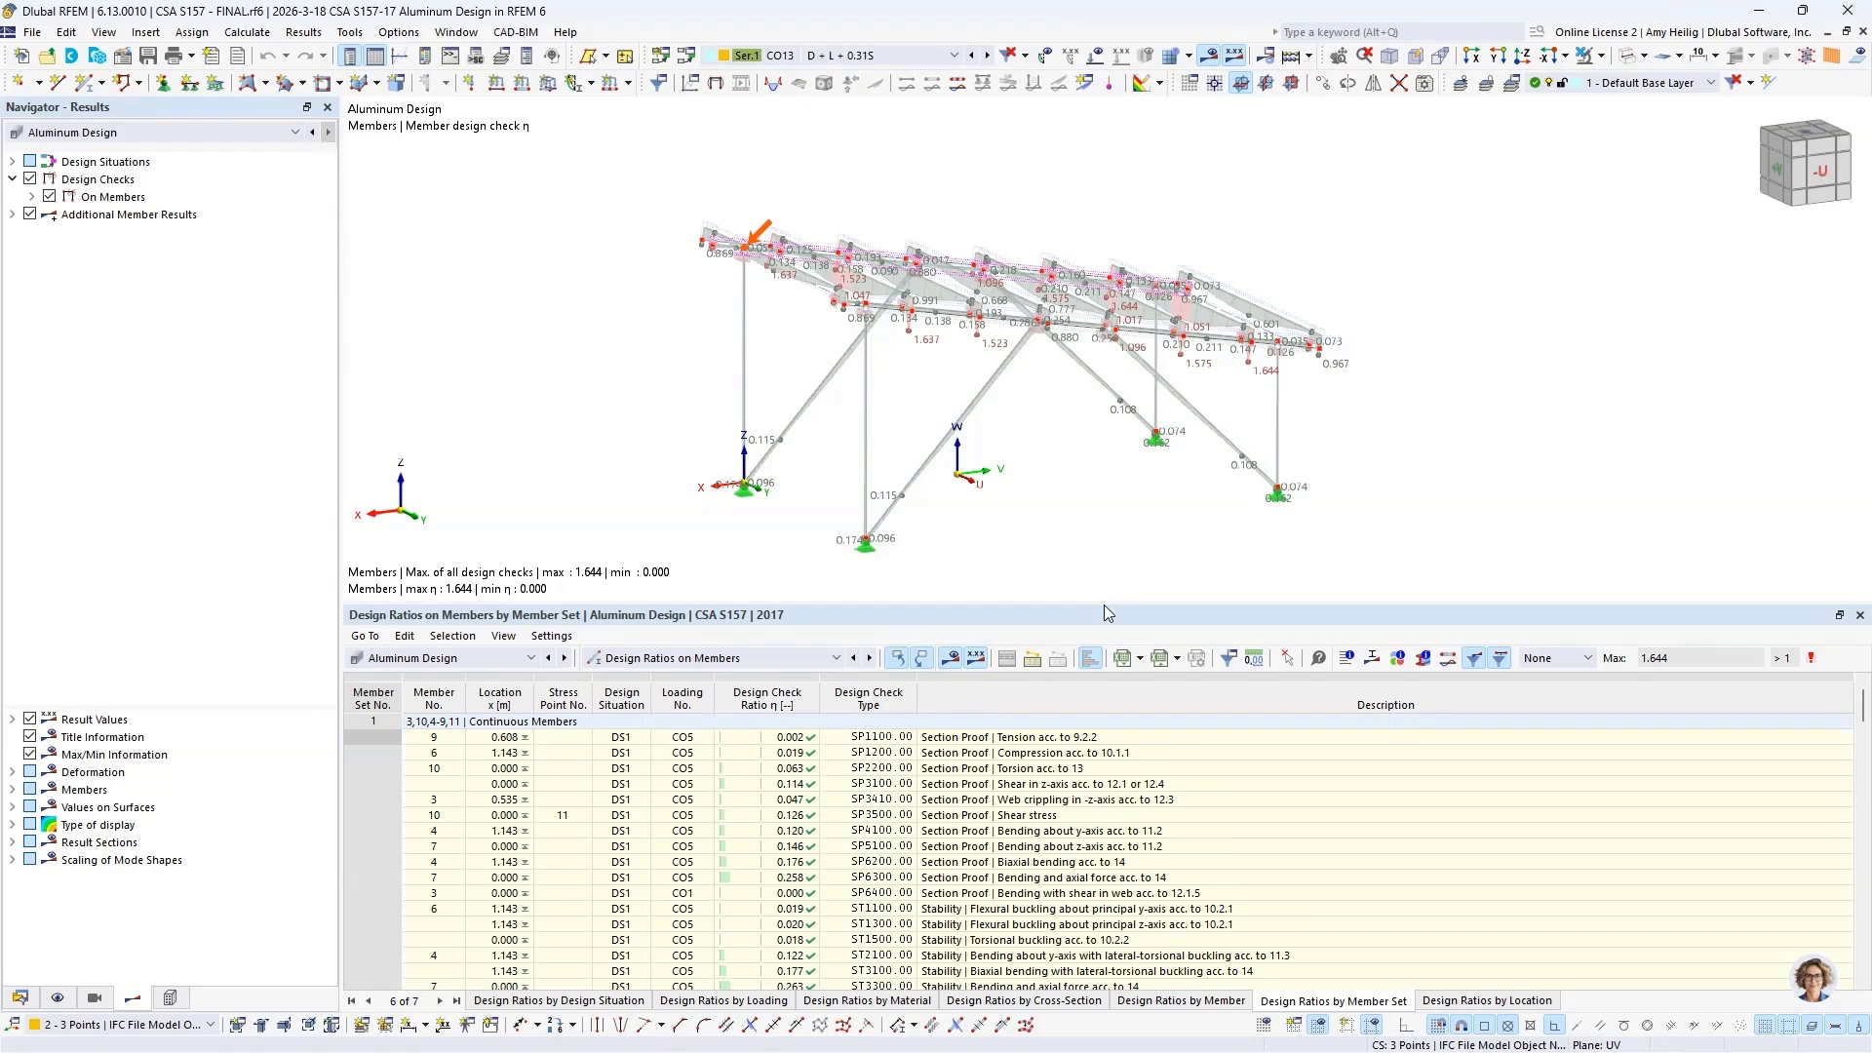
{"action": "left_click", "coordinate": [1052, 739]}
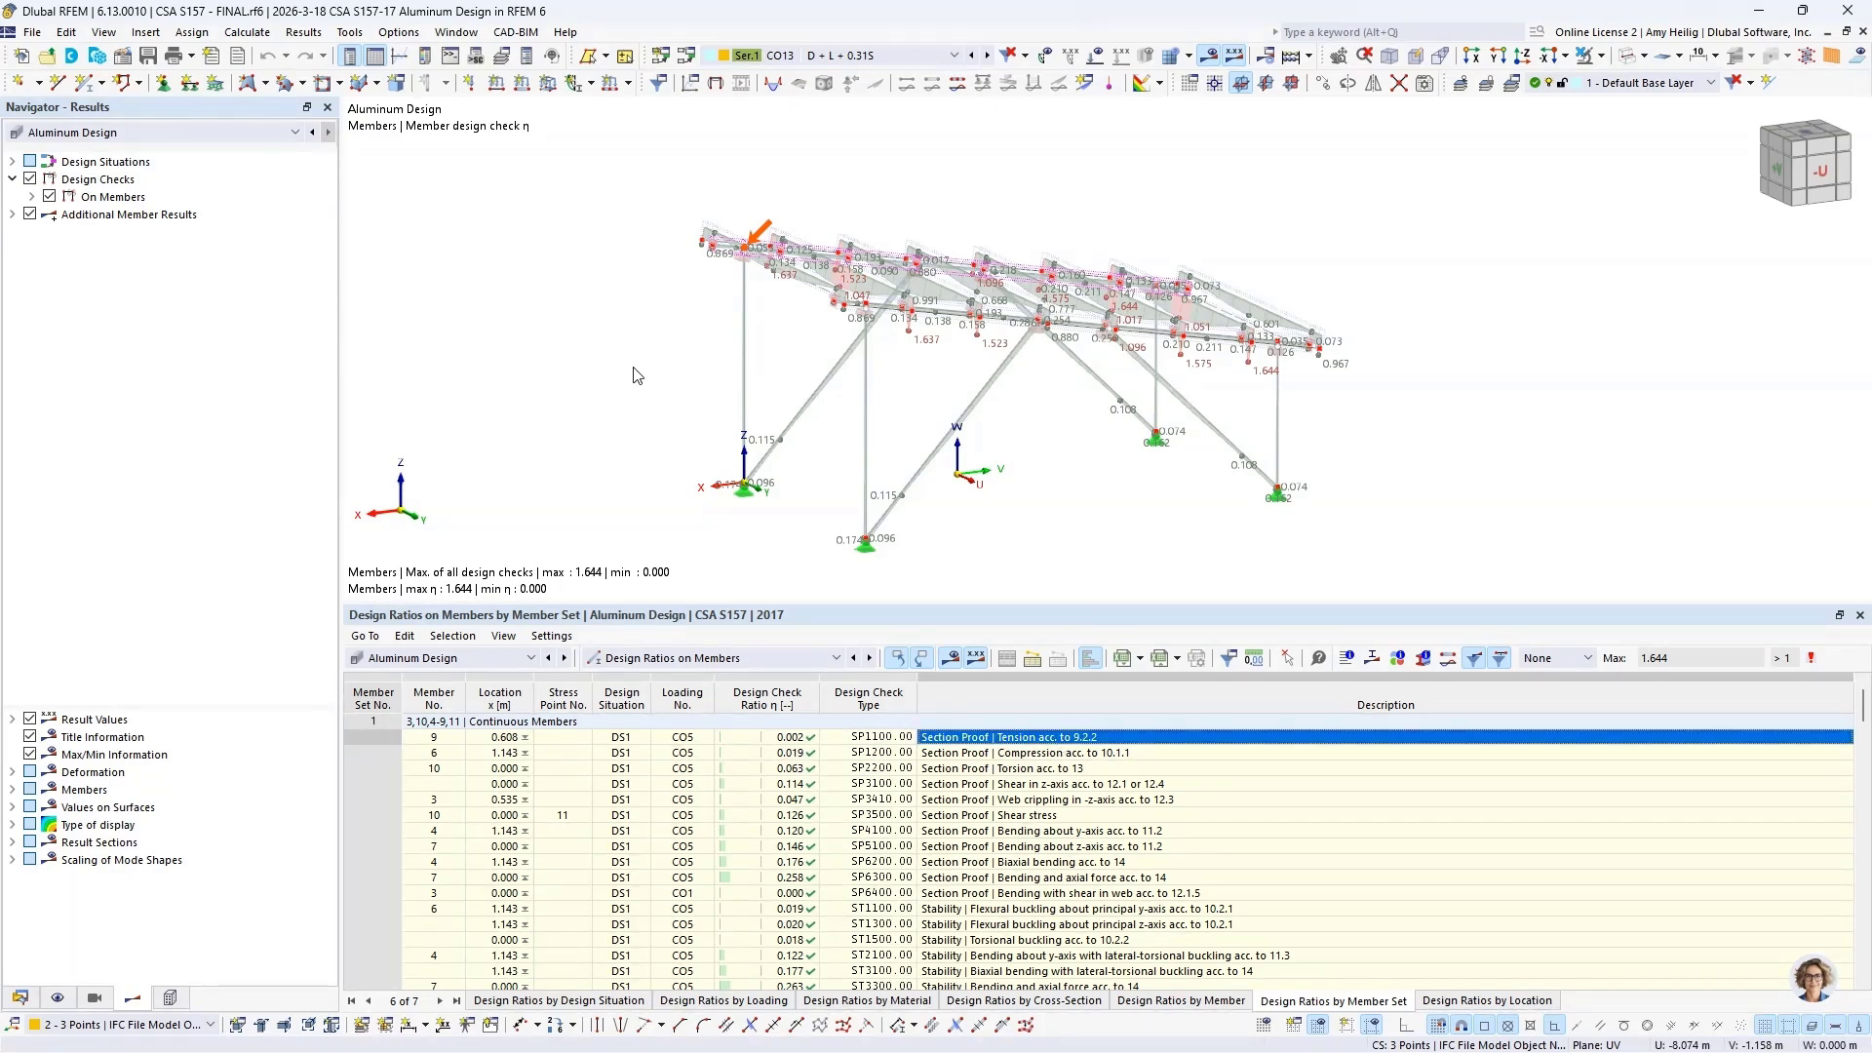
{"action": "middle_click_drag", "start_coordinate": [634, 373], "coordinate": [1167, 385], "text": "ctrl"}
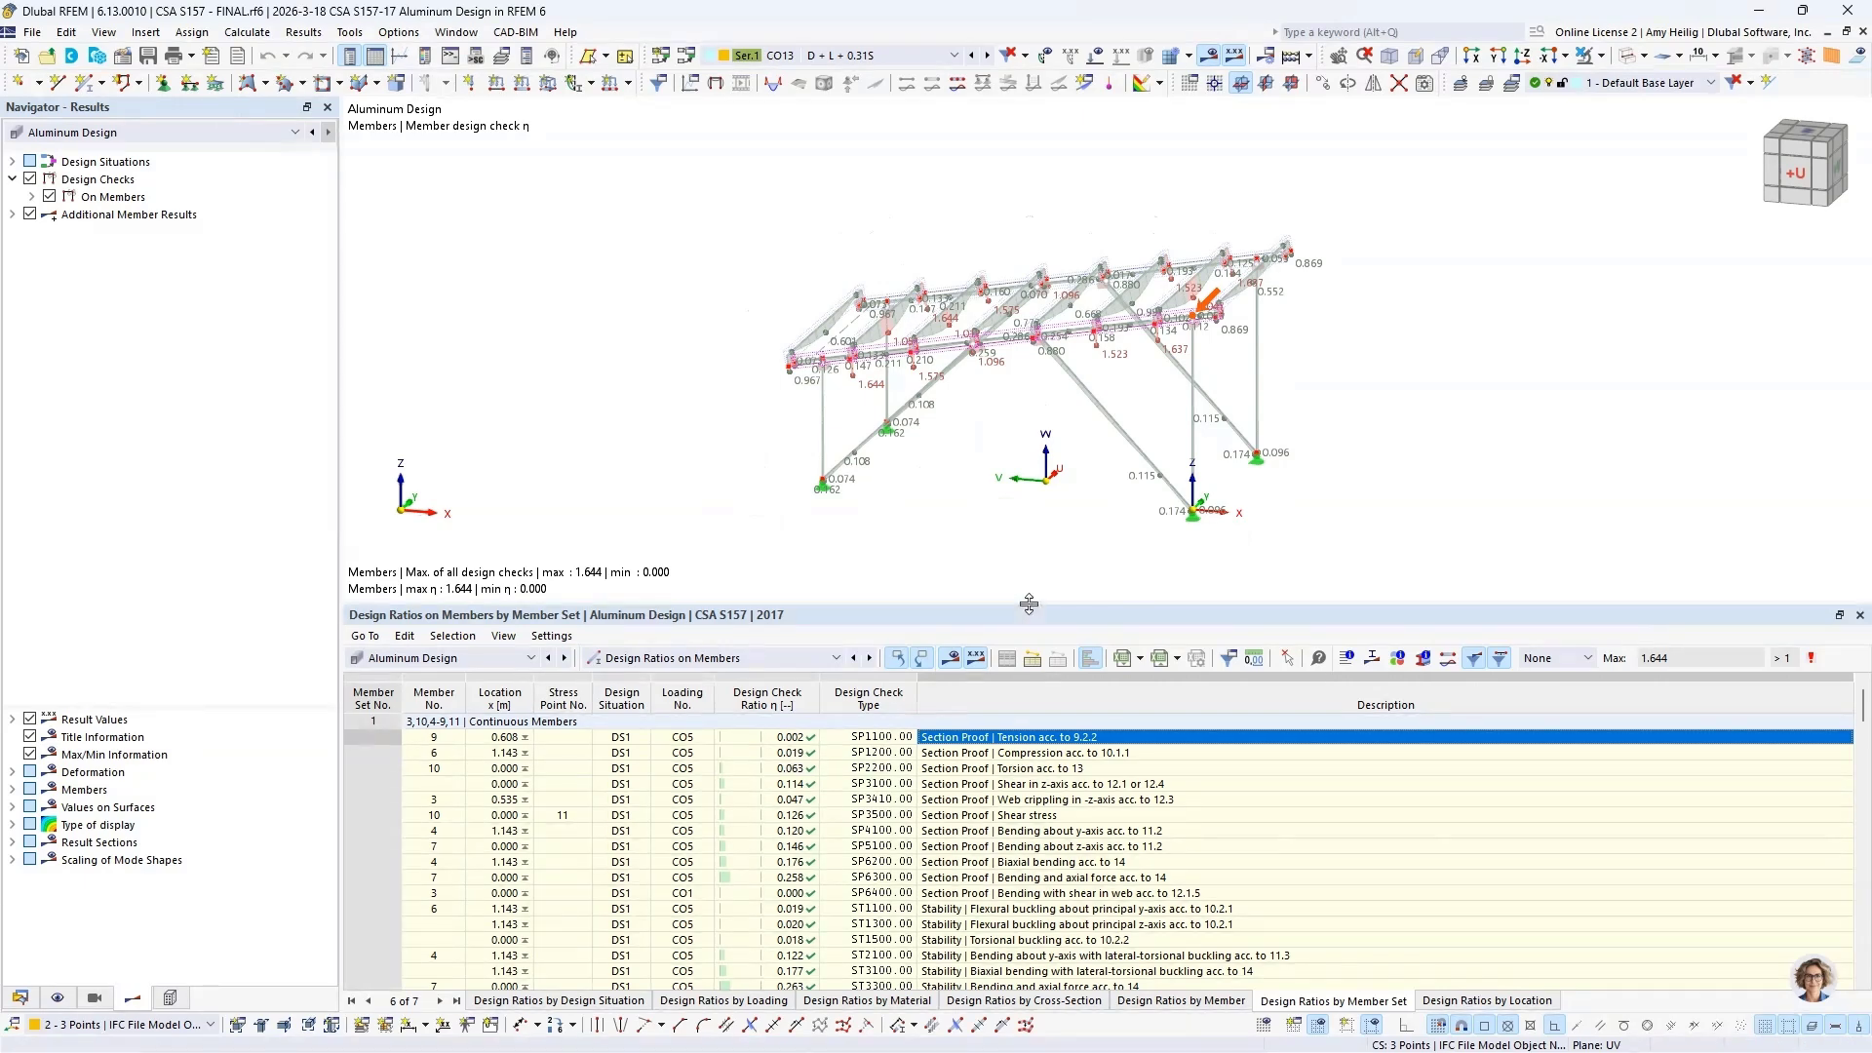
{"action": "left_click_drag", "start_coordinate": [1029, 604], "coordinate": [1037, 517]}
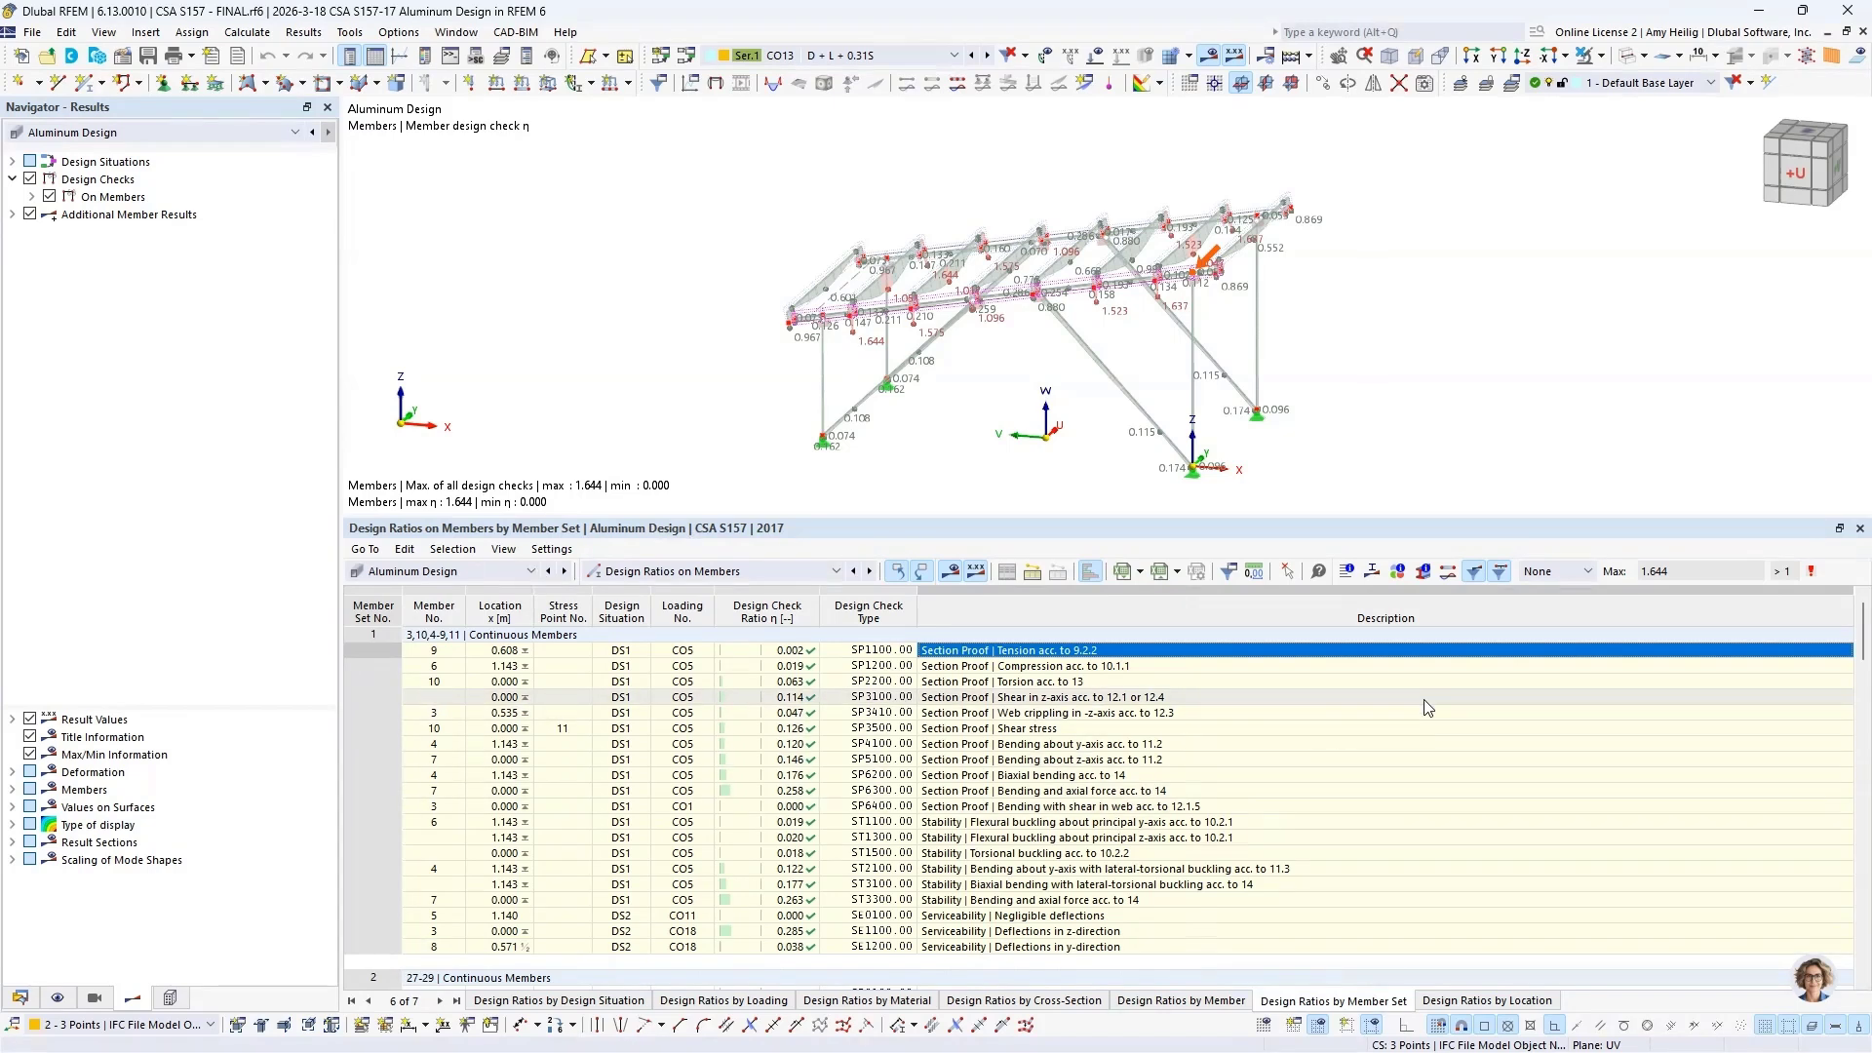
Step: Filter the member set results to the Max ratios and inspect the z-direction deflection check of member 30 in the model
{"action": "left_click", "coordinate": [1560, 571]}
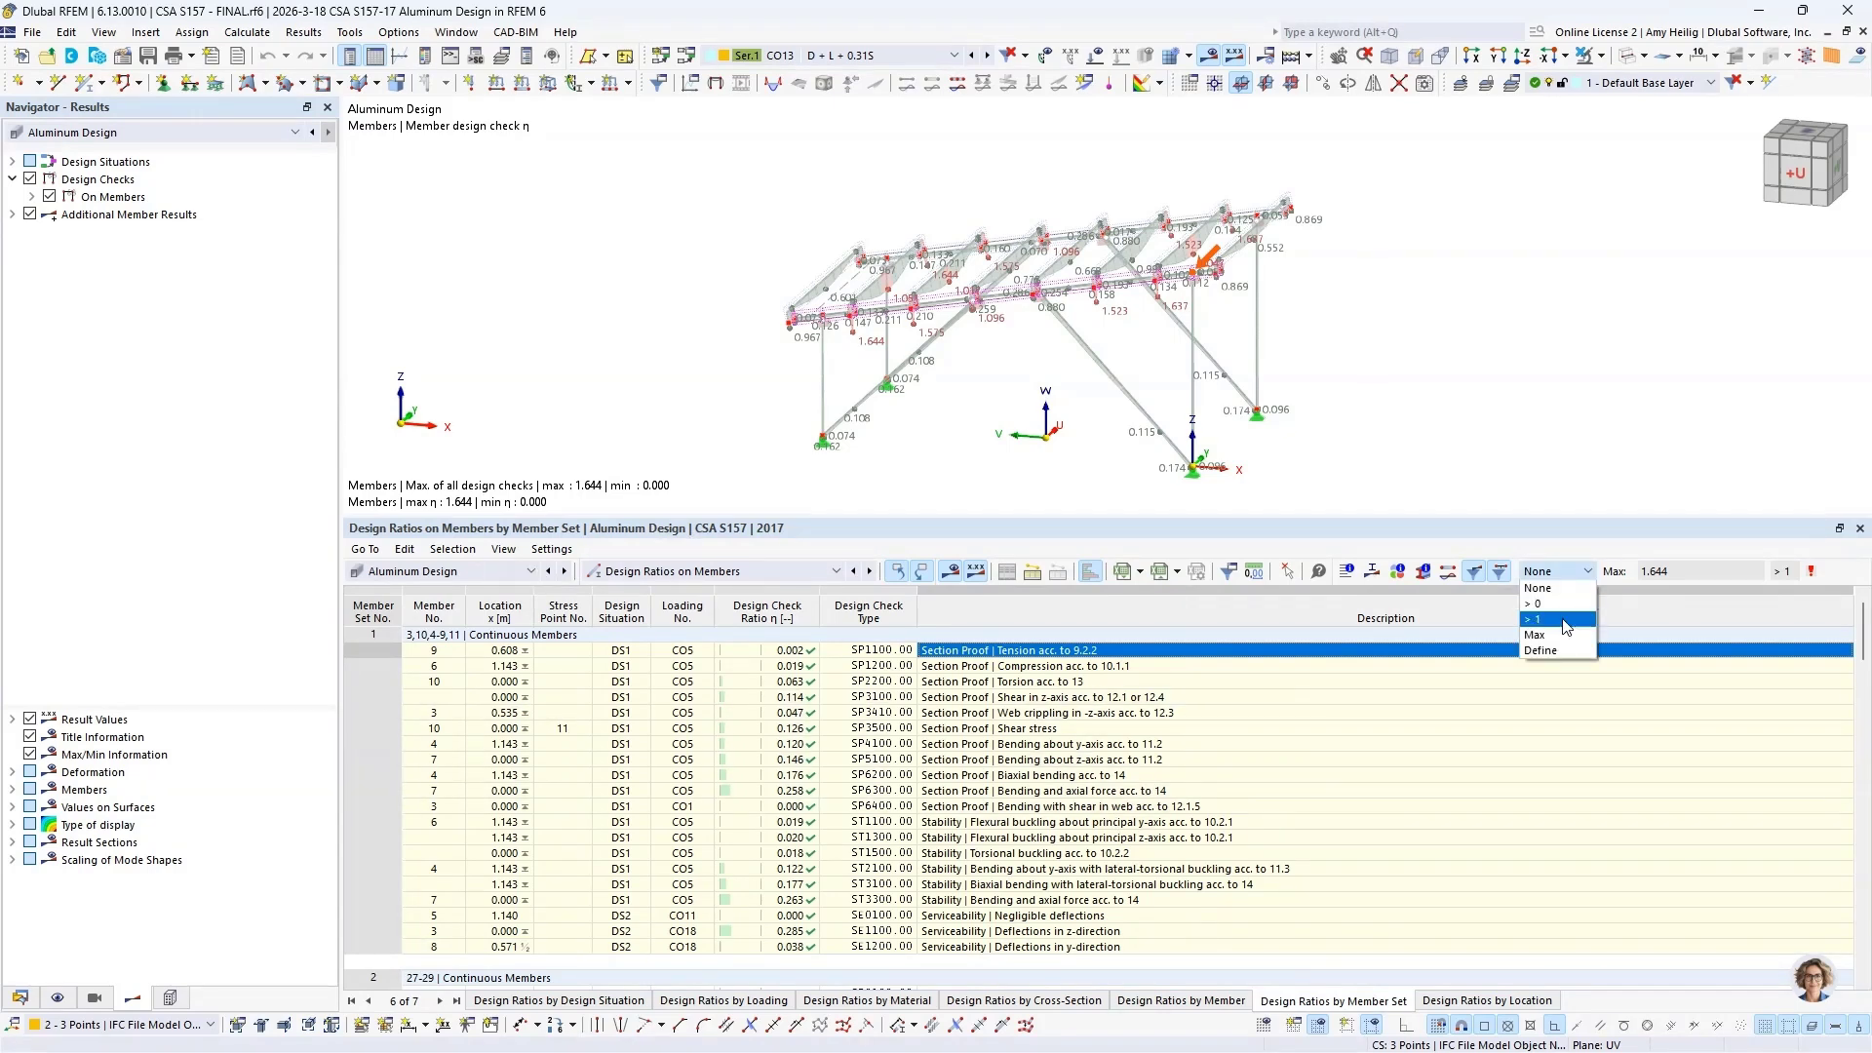
{"action": "key", "text": "Escape"}
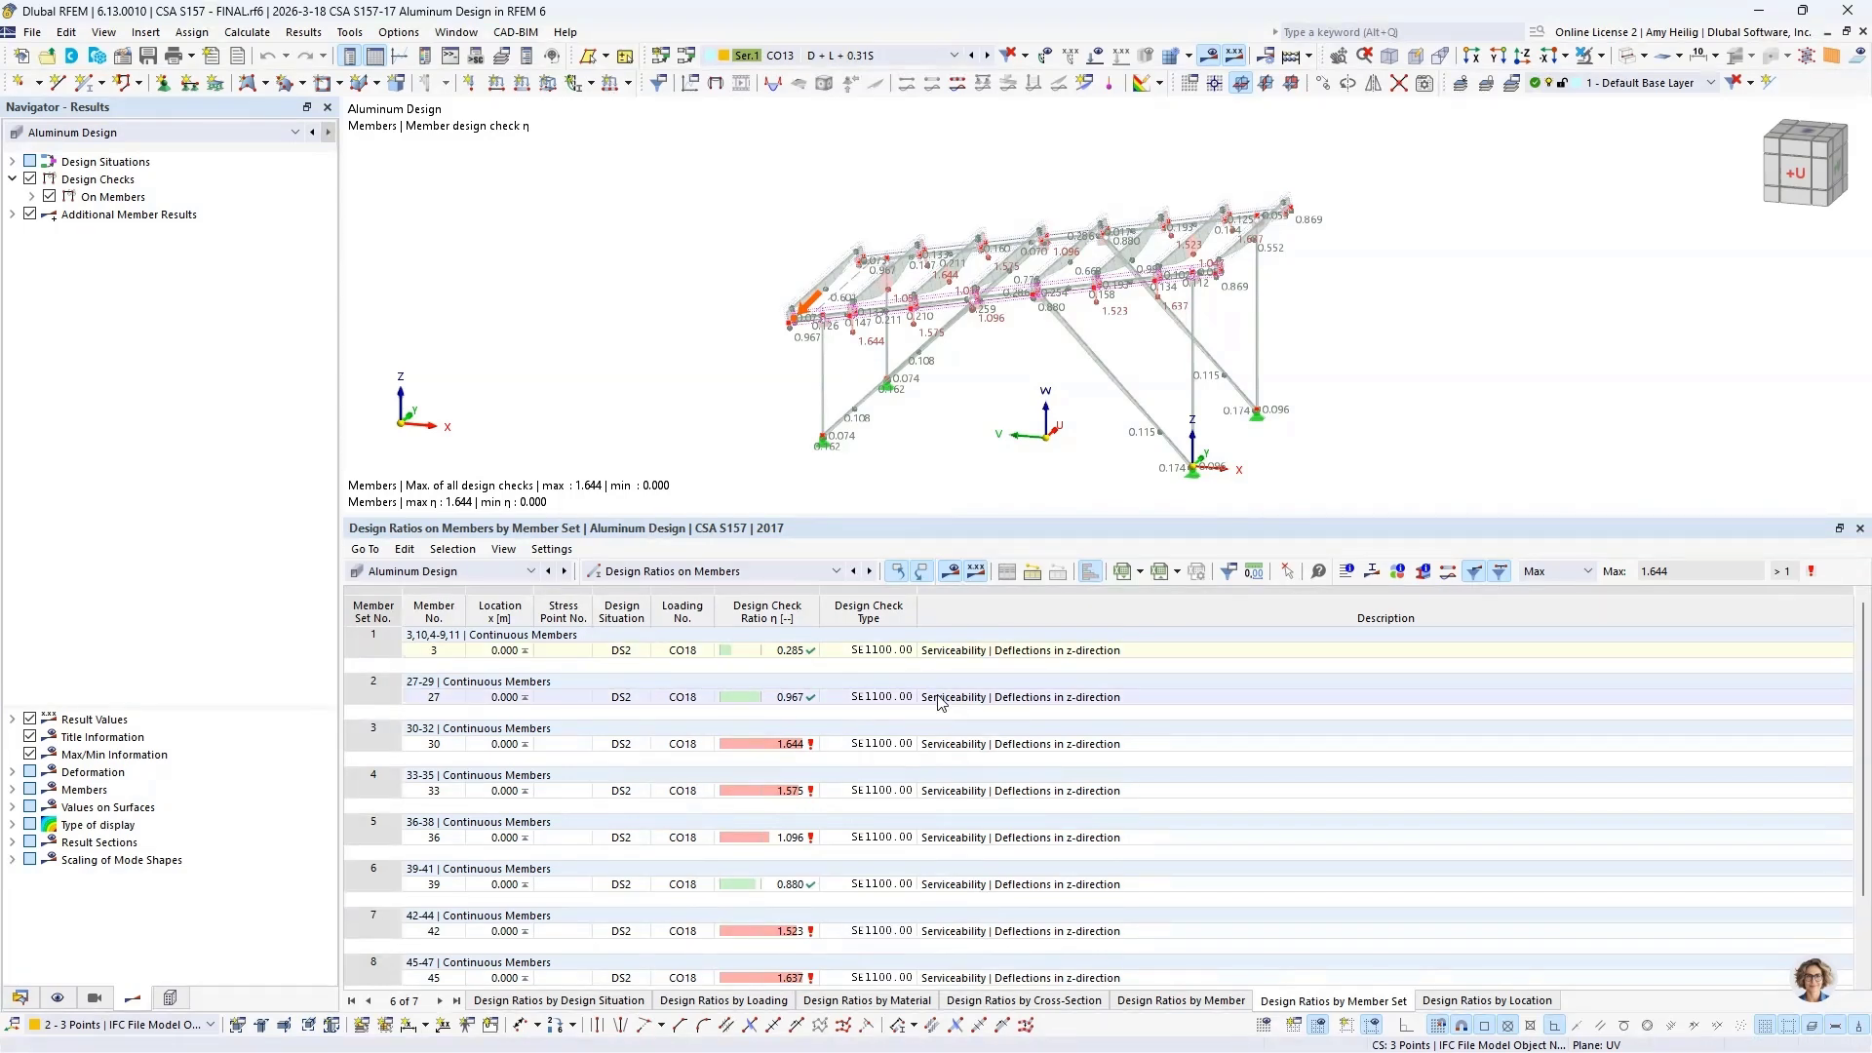
{"action": "left_click", "coordinate": [942, 745]}
{"action": "middle_click_drag", "start_coordinate": [1040, 394], "coordinate": [1029, 398], "text": "ctrl"}
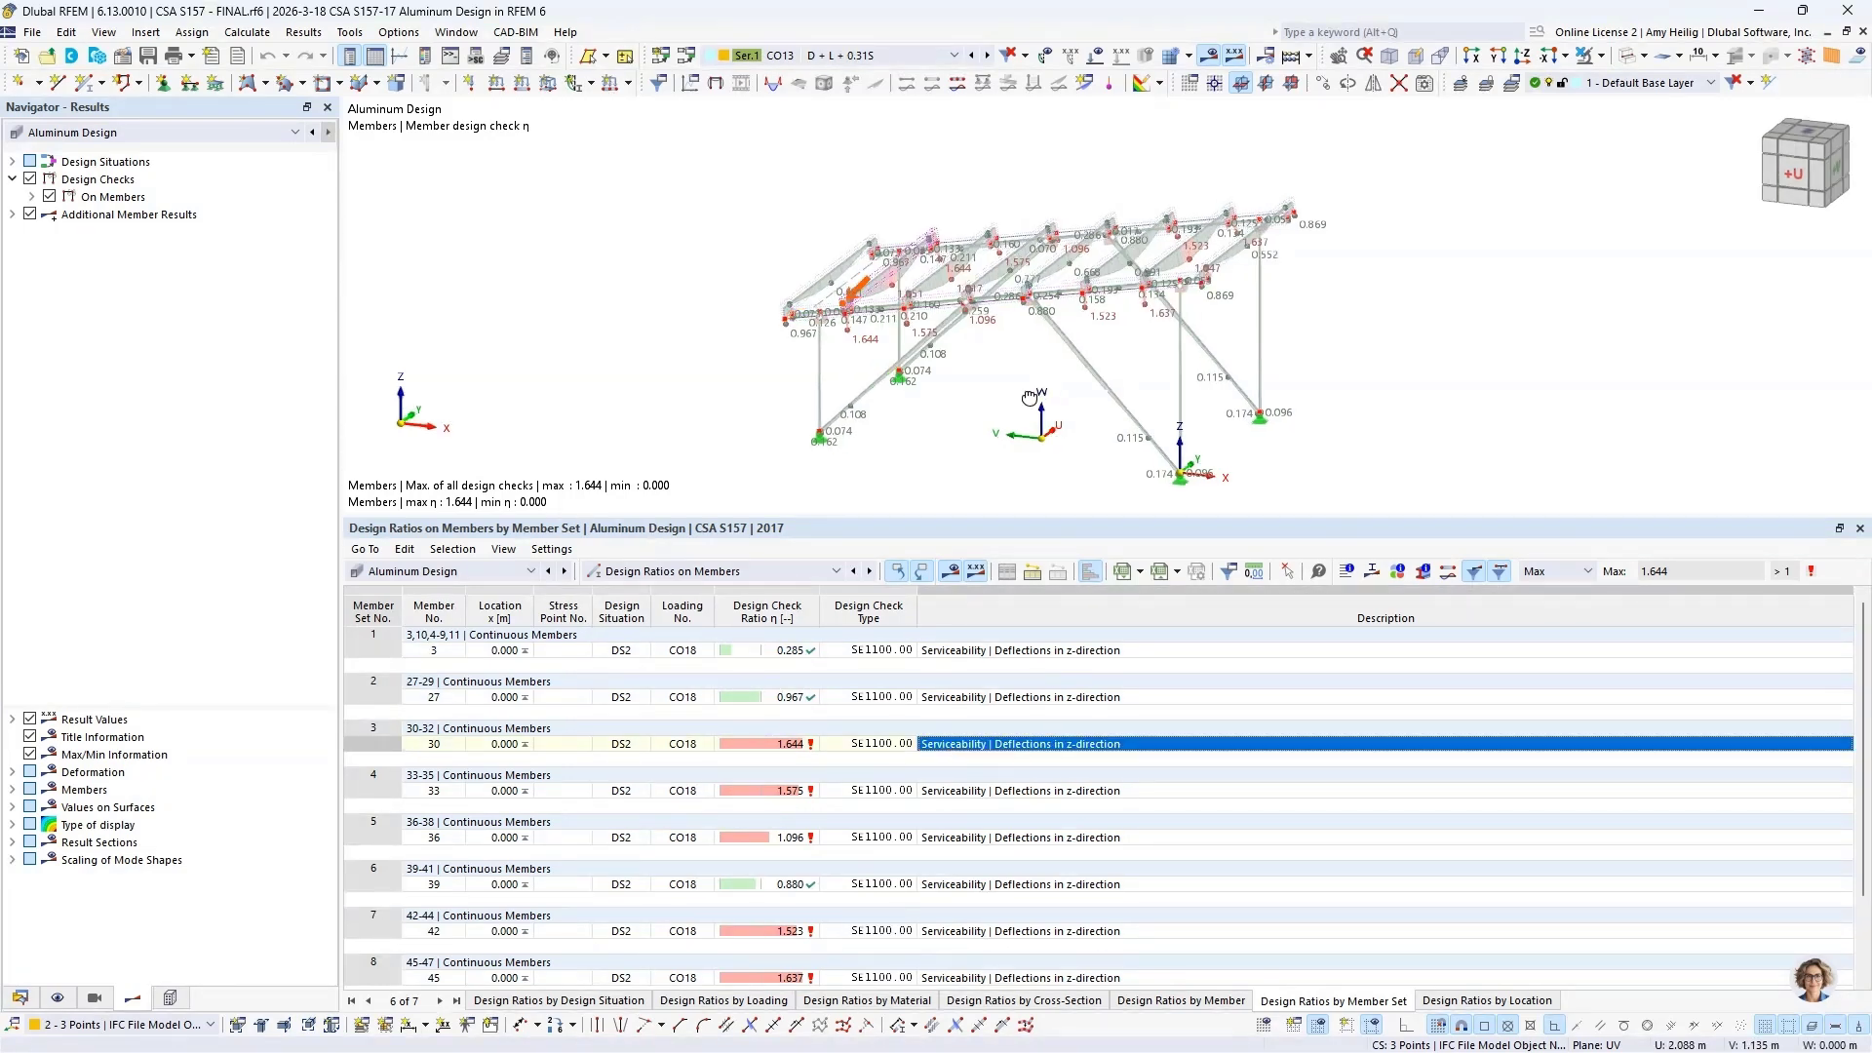
{"action": "scroll", "coordinate": [844, 322], "scroll_direction": "up", "scroll_amount": 10}
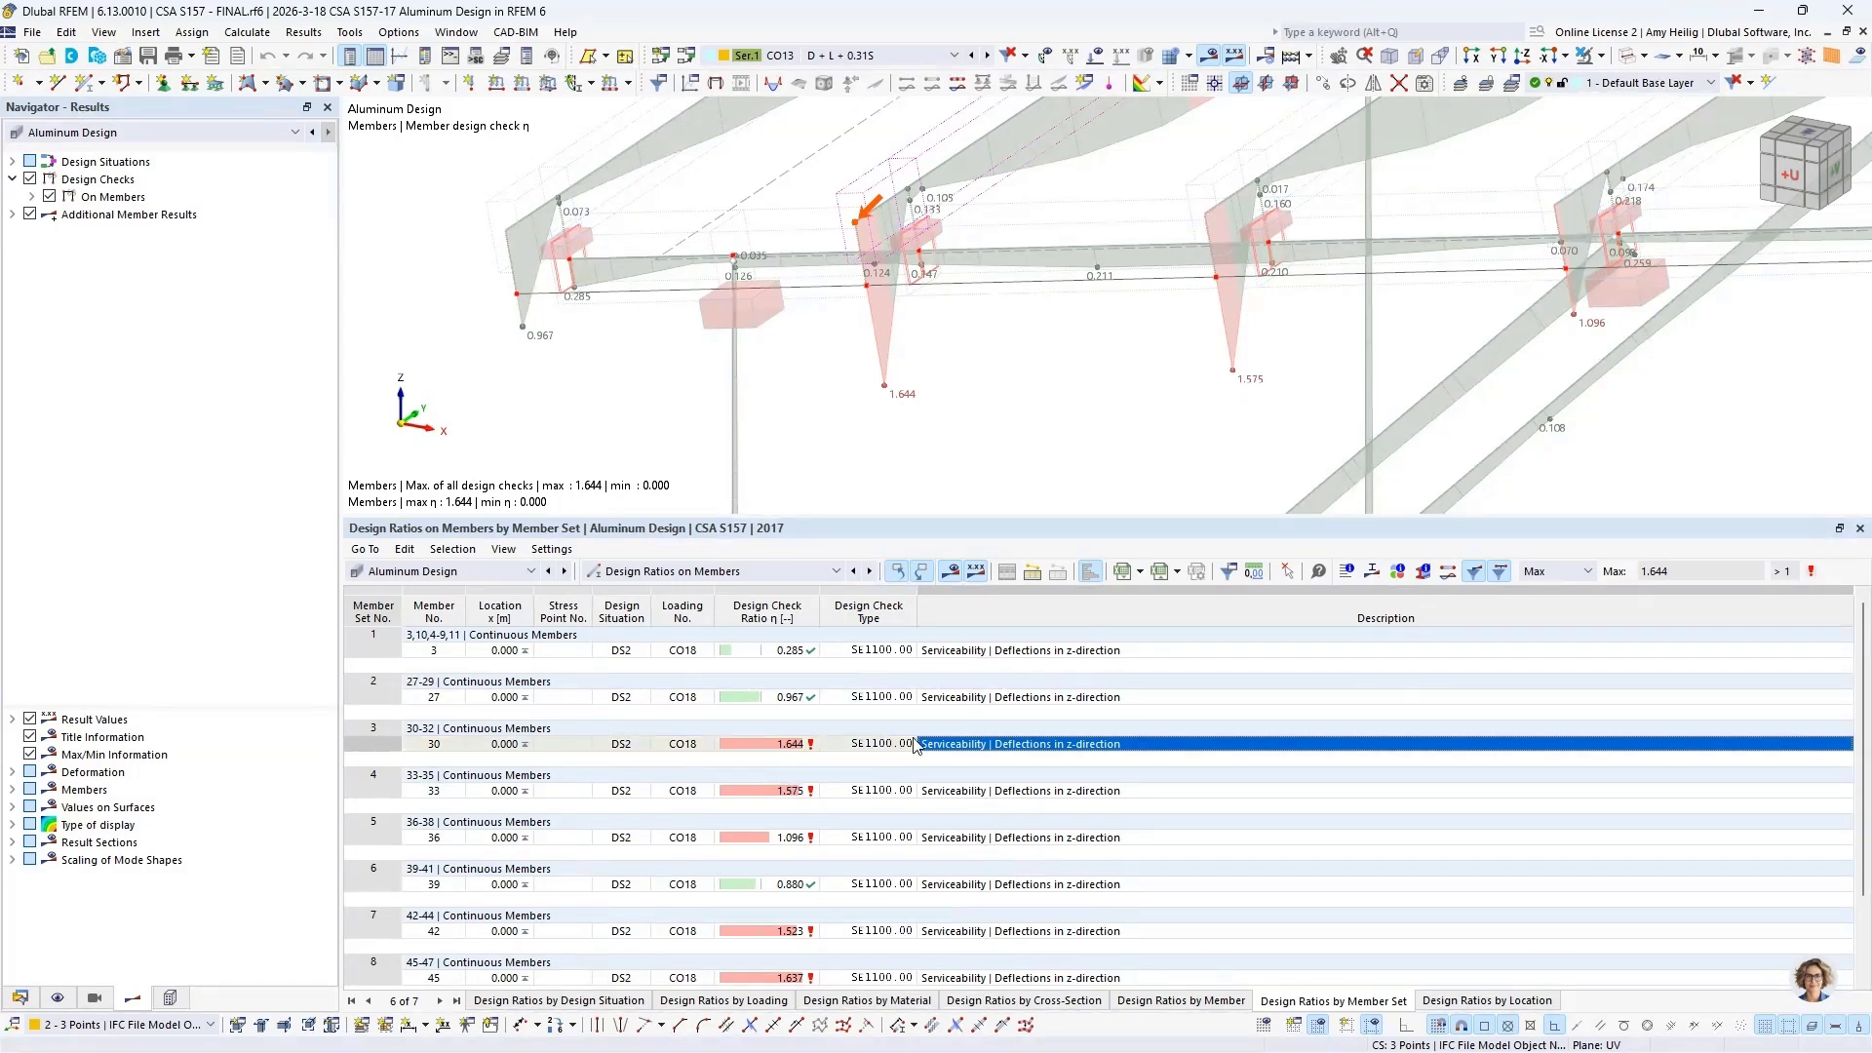
Step: Reset the ratio filter to None and locate the shear and bending section proofs of member set 1 in the model
{"action": "left_click", "coordinate": [1557, 576]}
{"action": "left_click", "coordinate": [1552, 589]}
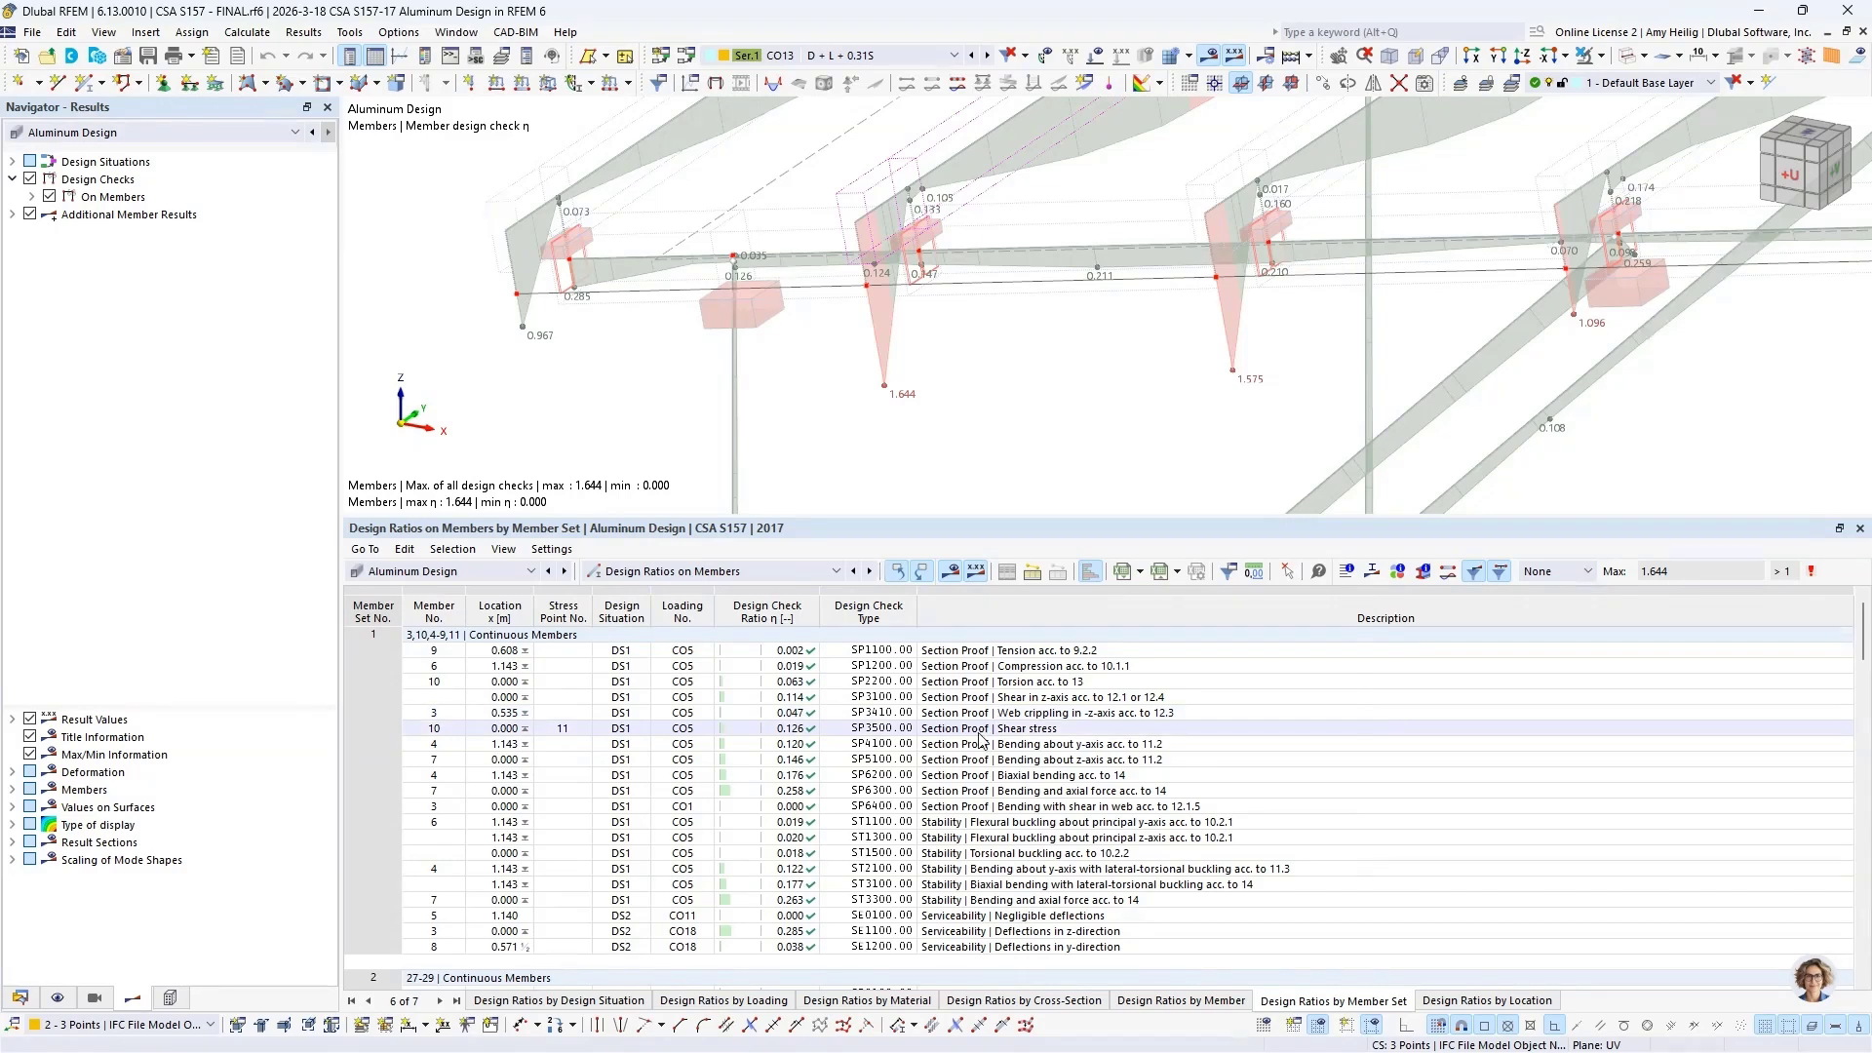
{"action": "left_click", "coordinate": [1033, 697]}
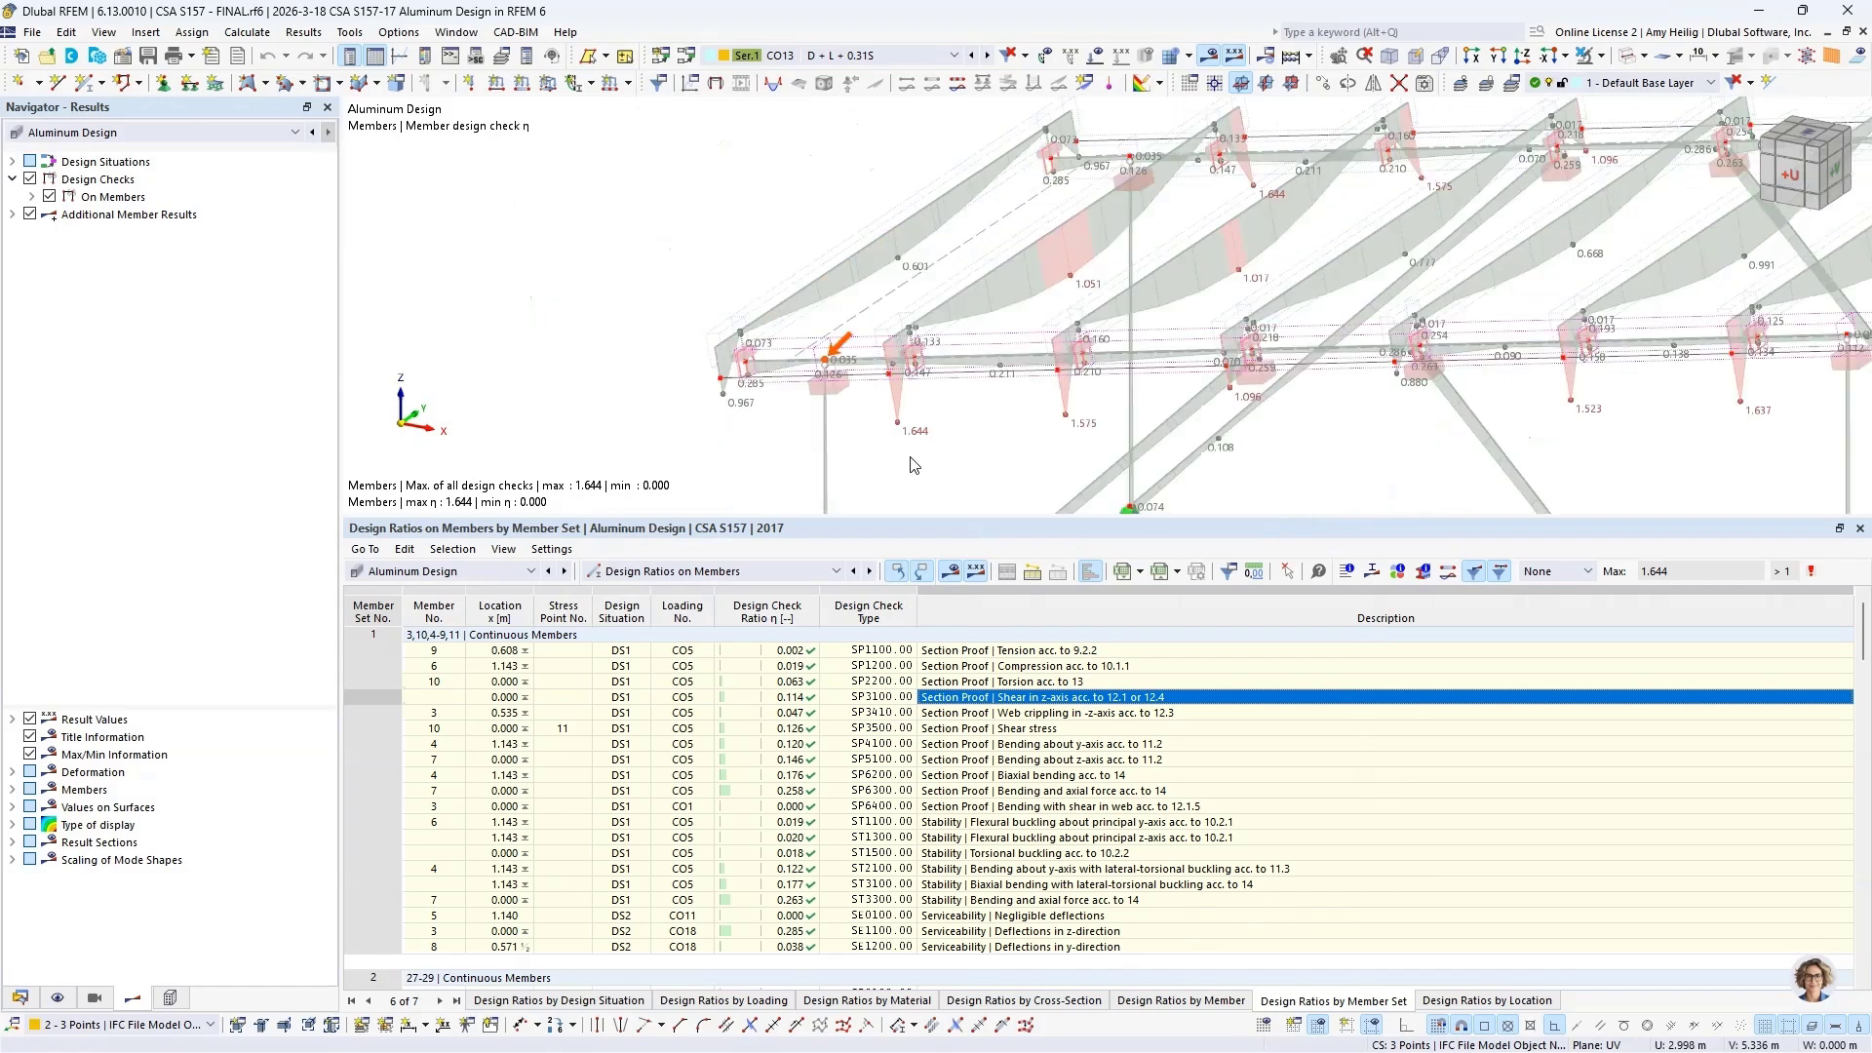
{"action": "left_click", "coordinate": [1058, 761]}
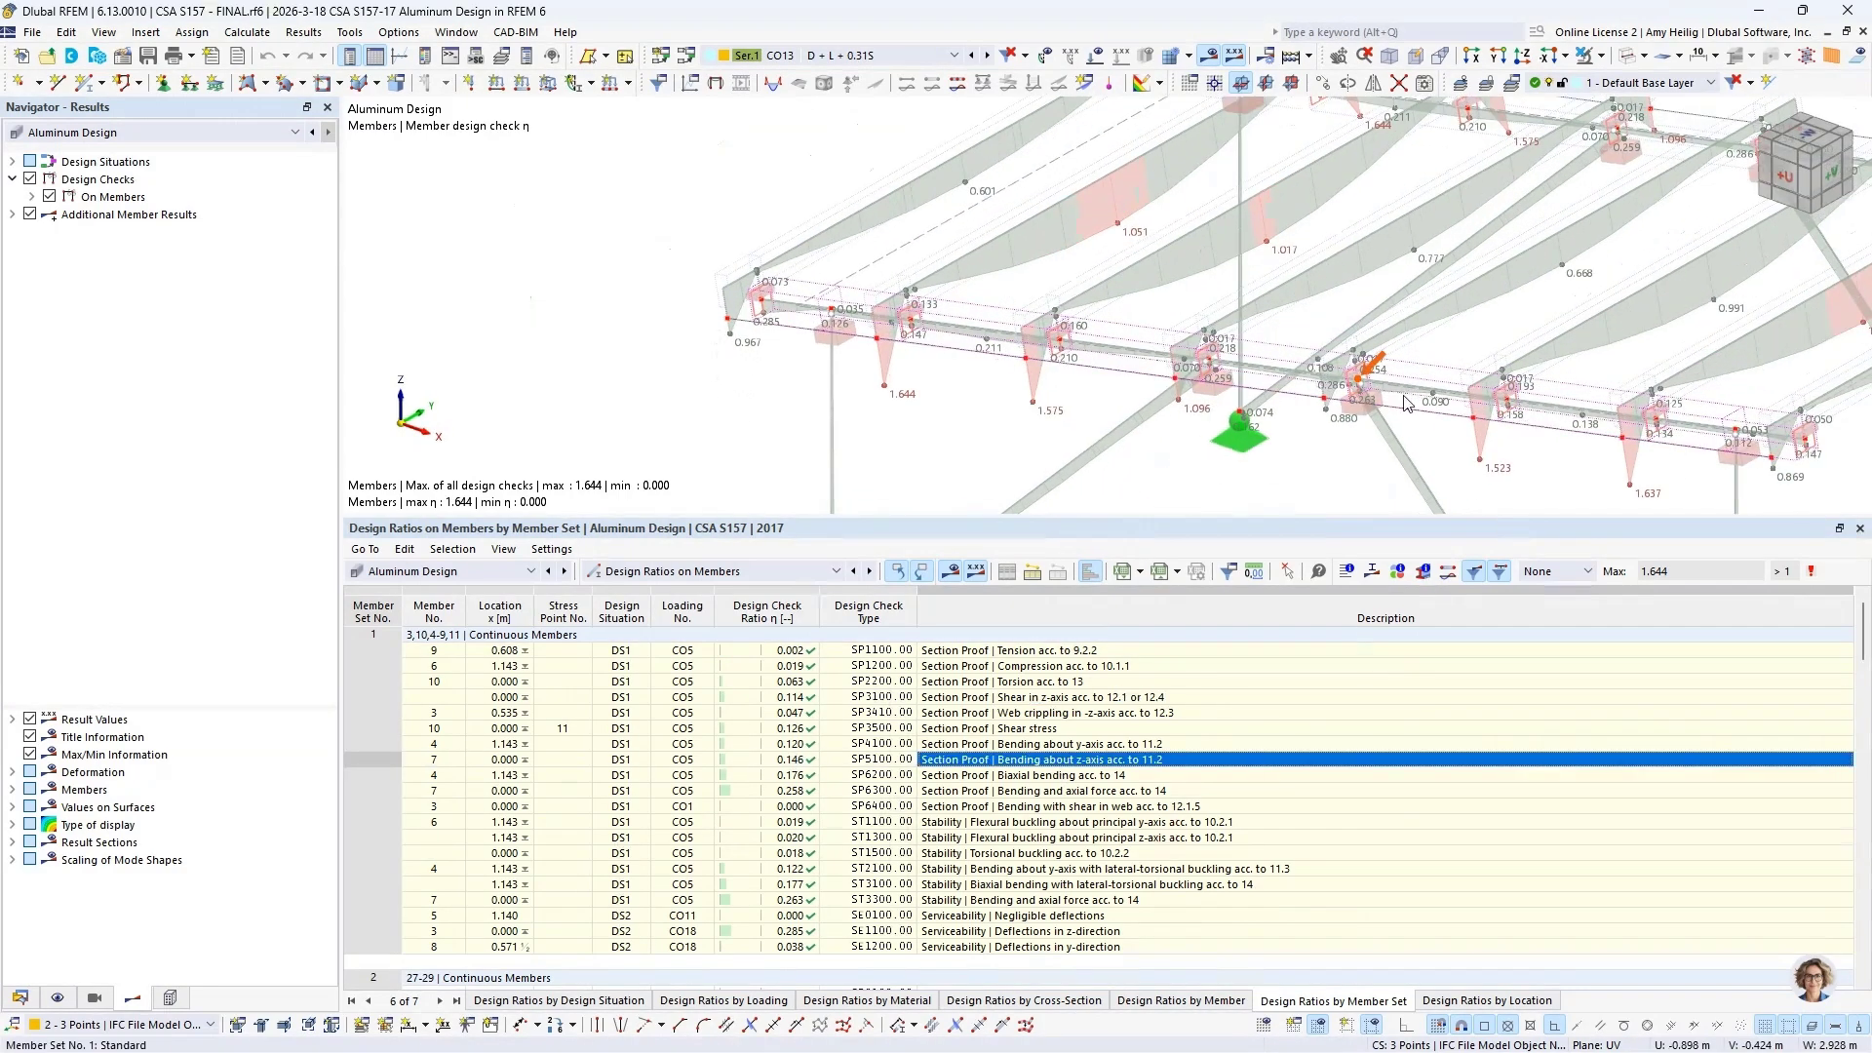
{"action": "left_click", "coordinate": [1128, 746]}
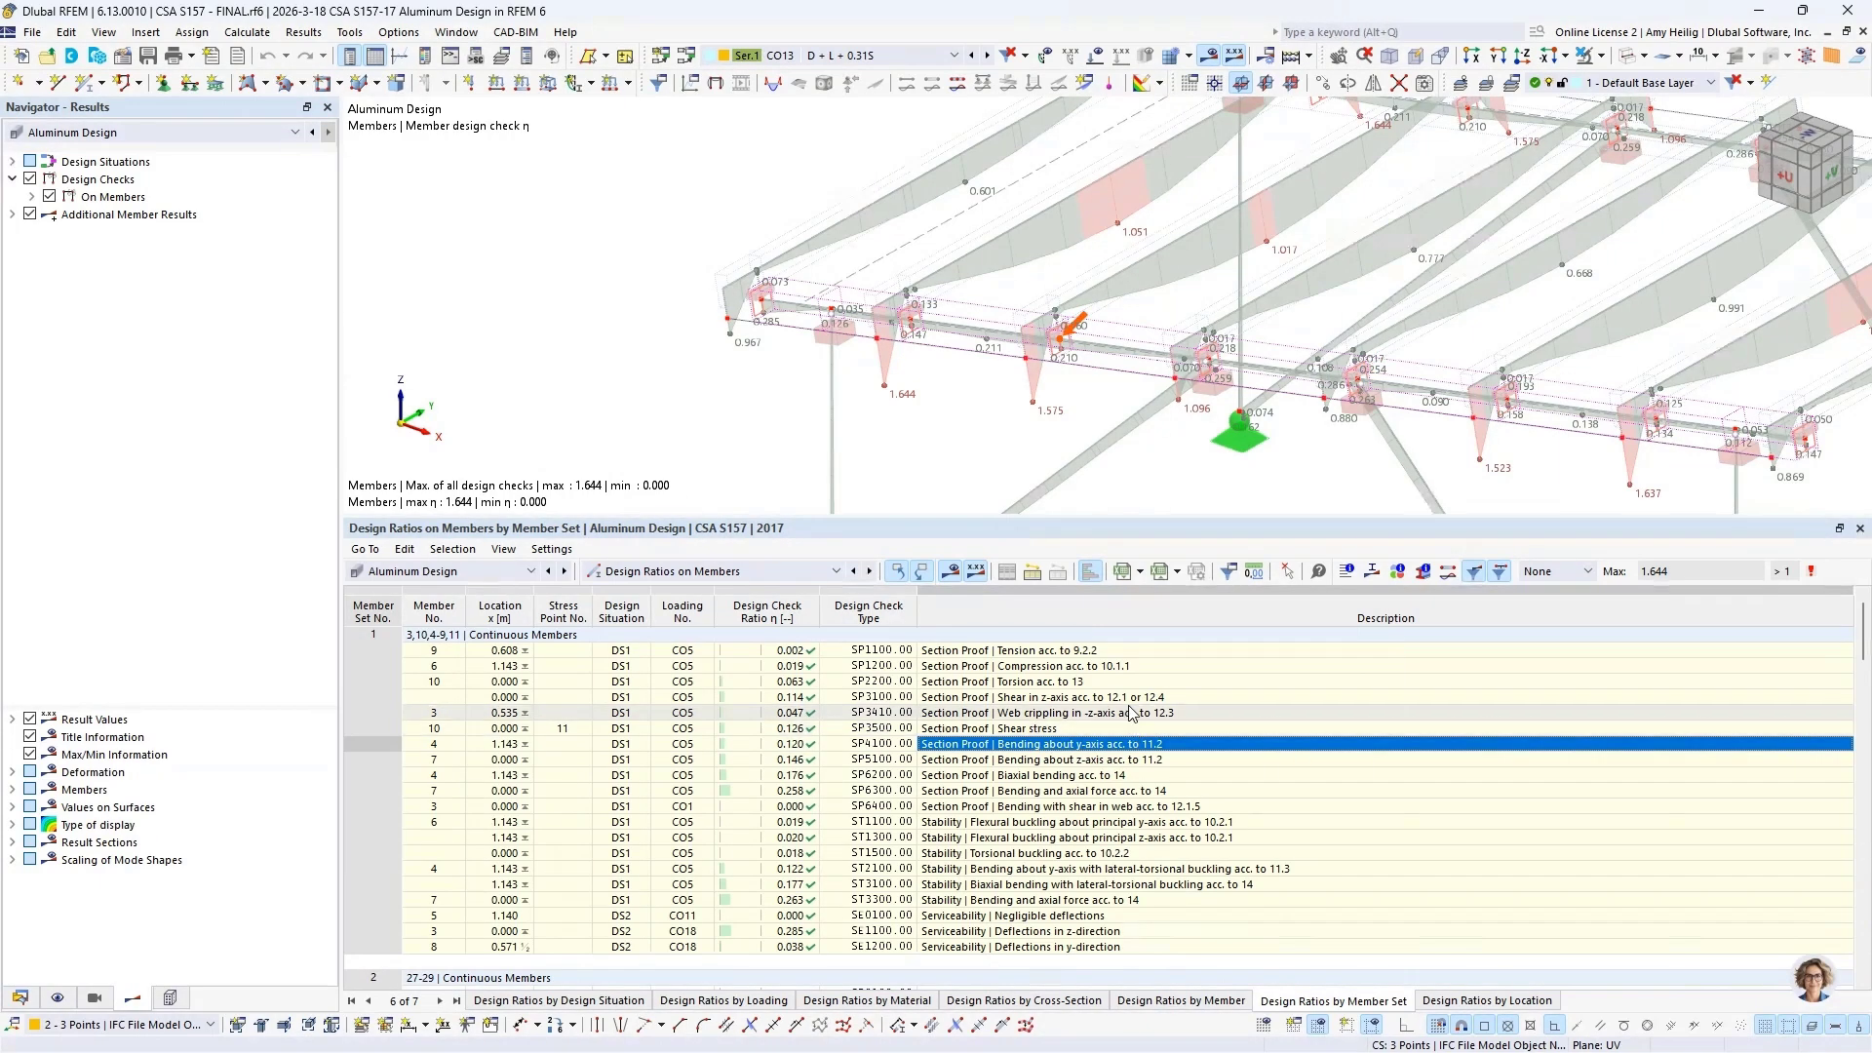
Step: Review the design check details for shear in the z-axis (SP3100) of member 10, reading the formulas through to the ratio, and close them
{"action": "left_click", "coordinate": [1131, 698]}
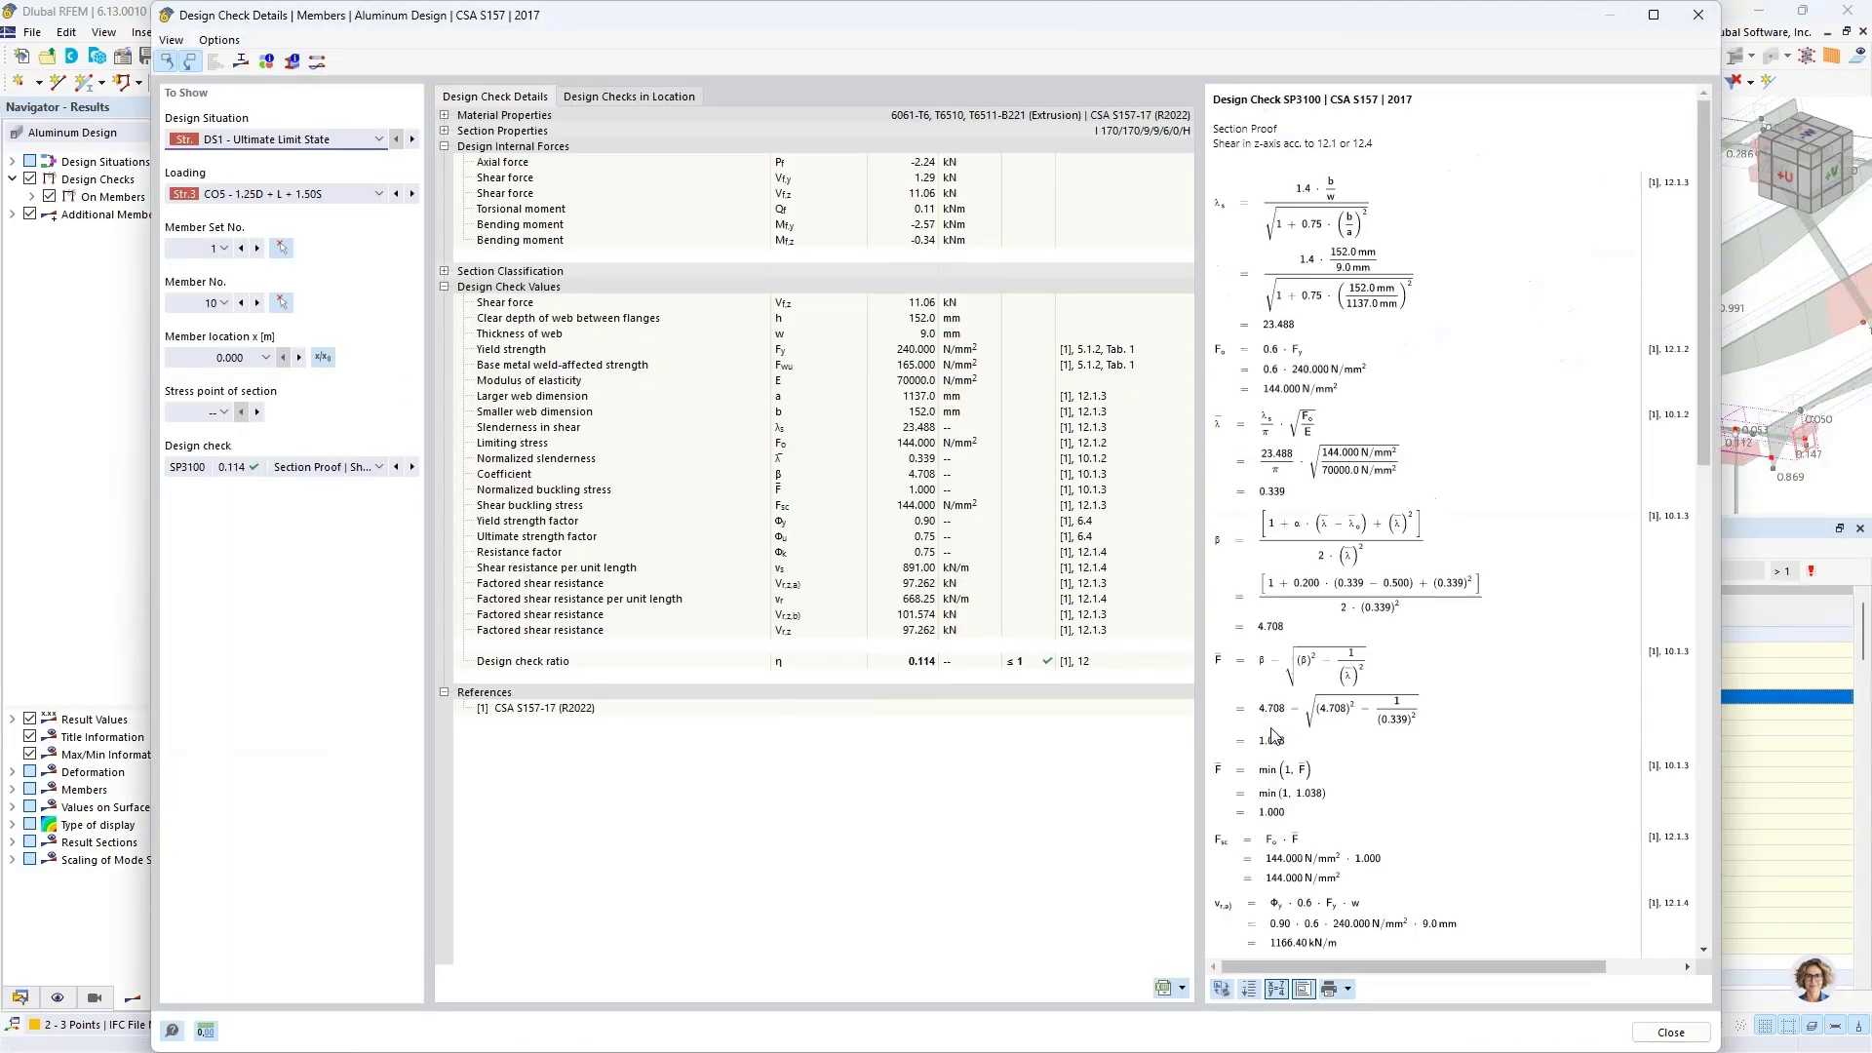
{"action": "scroll", "coordinate": [1316, 388], "scroll_direction": "up", "scroll_amount": 3, "text": "ctrl"}
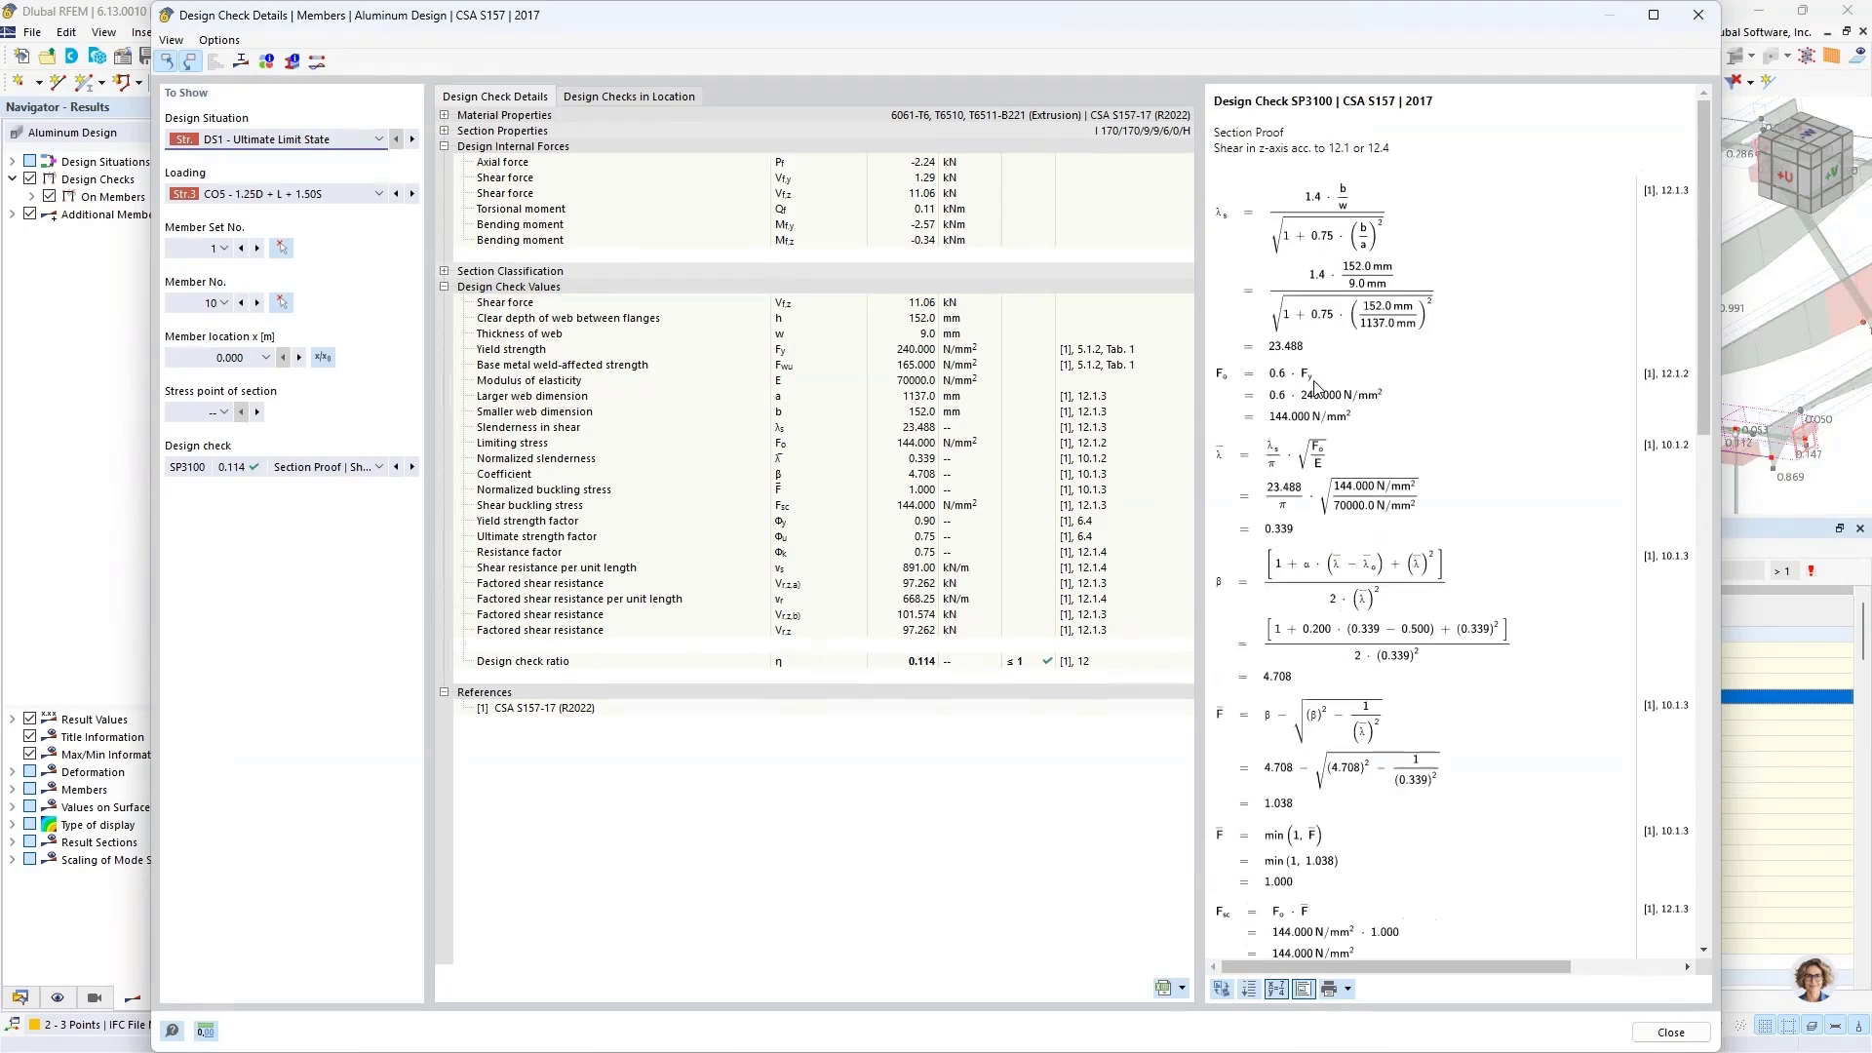
{"action": "scroll", "coordinate": [1317, 388], "scroll_direction": "up", "scroll_amount": 1, "text": "ctrl"}
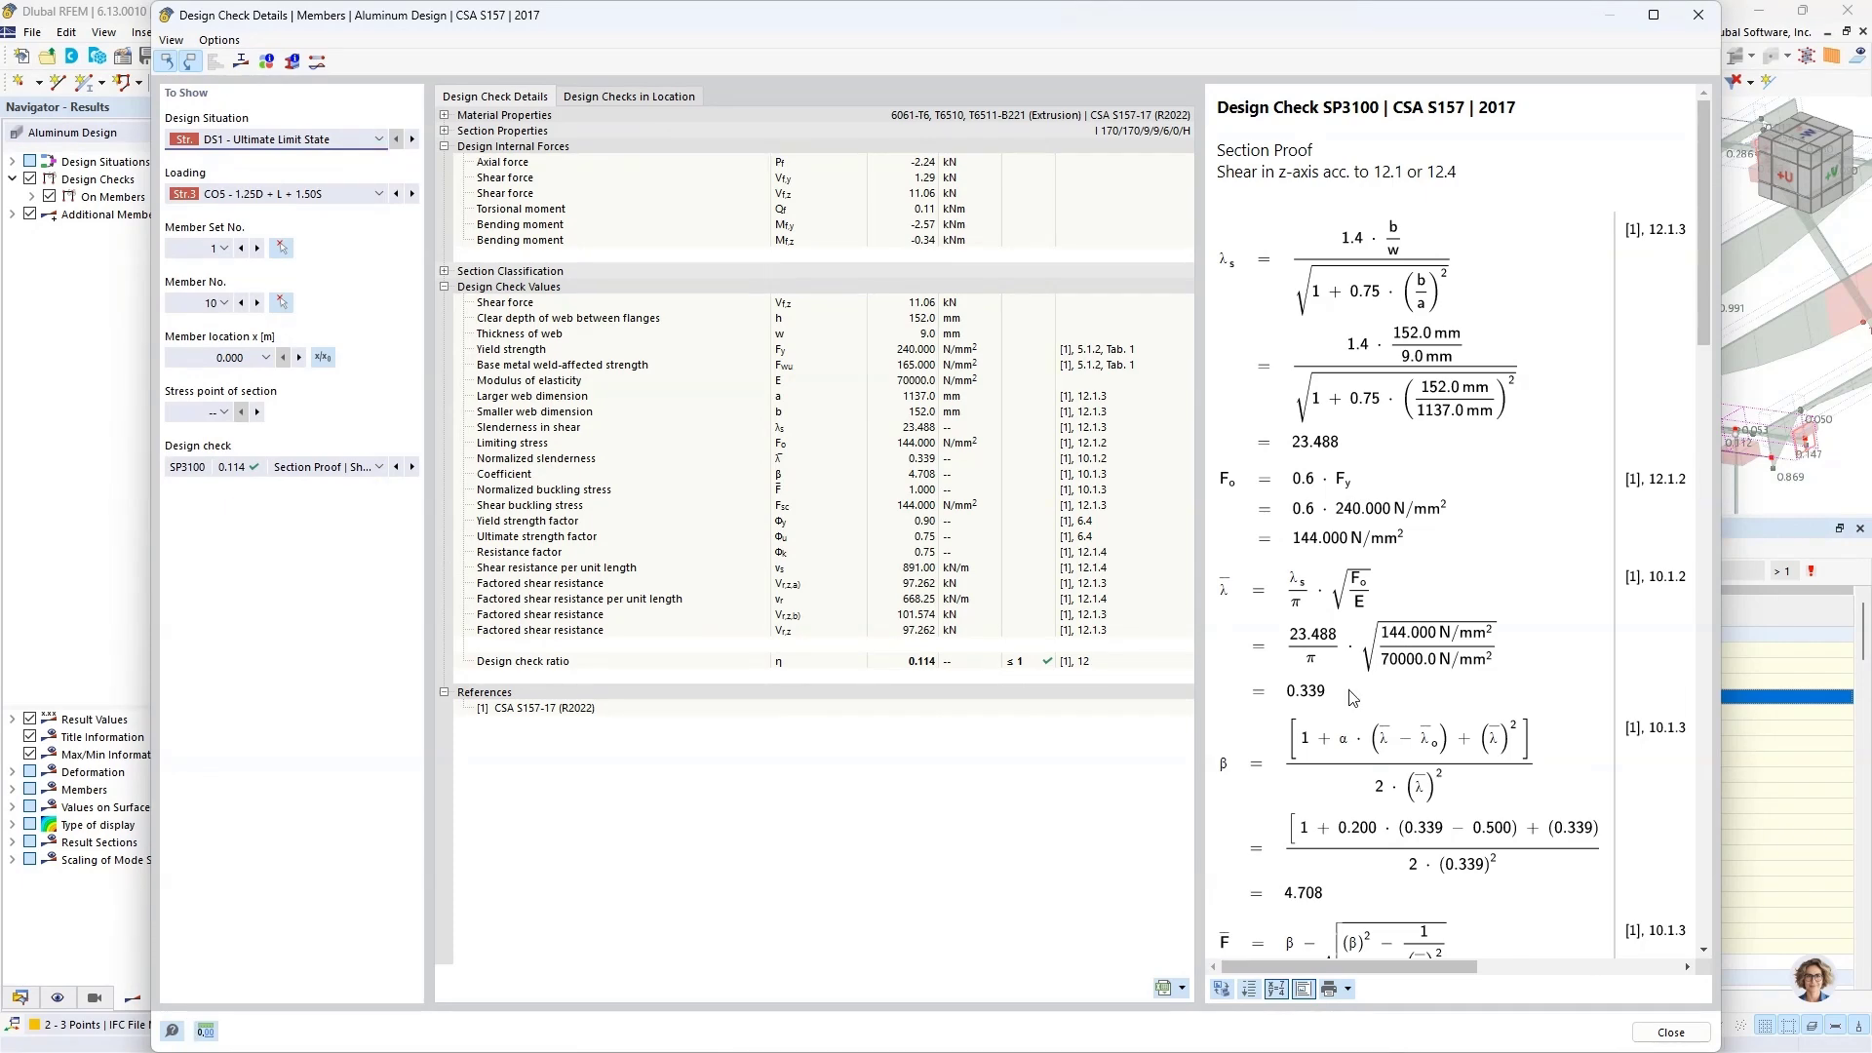
{"action": "scroll", "coordinate": [1354, 698], "scroll_direction": "down", "scroll_amount": 5}
{"action": "scroll", "coordinate": [1355, 698], "scroll_direction": "down", "scroll_amount": 10}
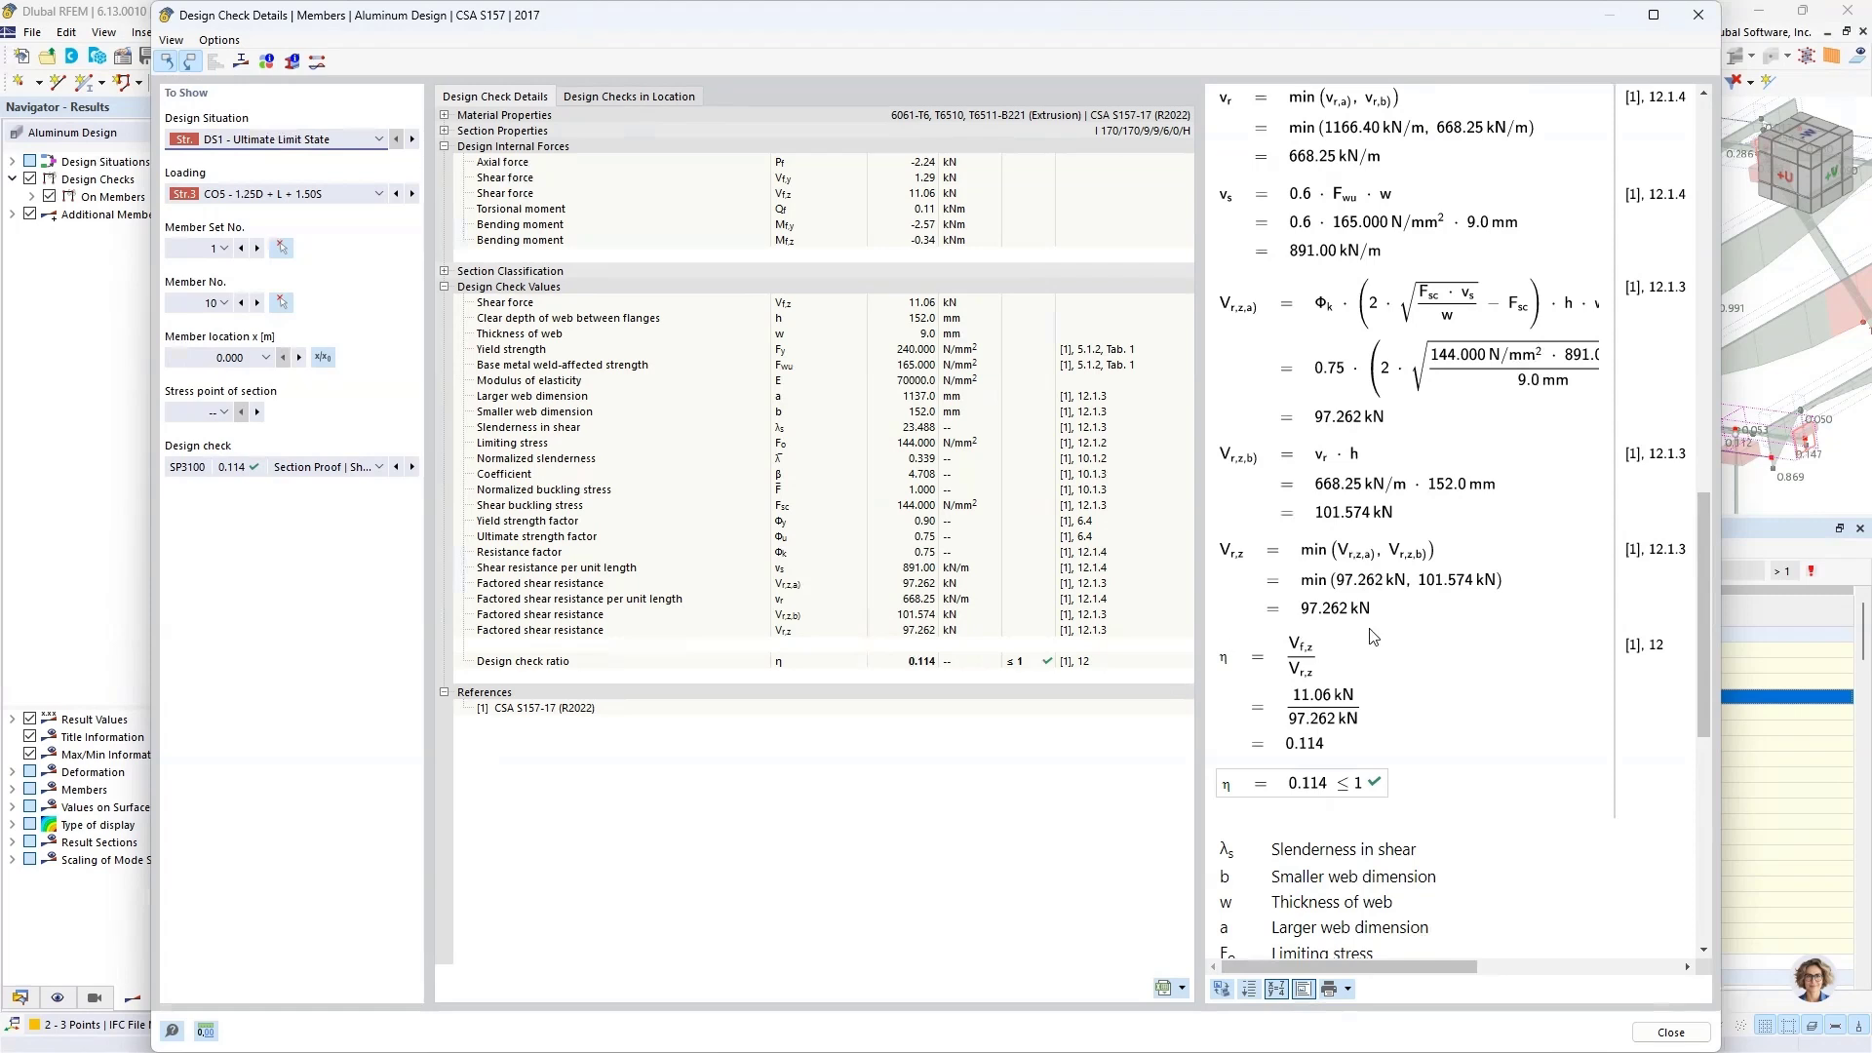
{"action": "scroll", "coordinate": [1443, 617], "scroll_direction": "up", "scroll_amount": 1}
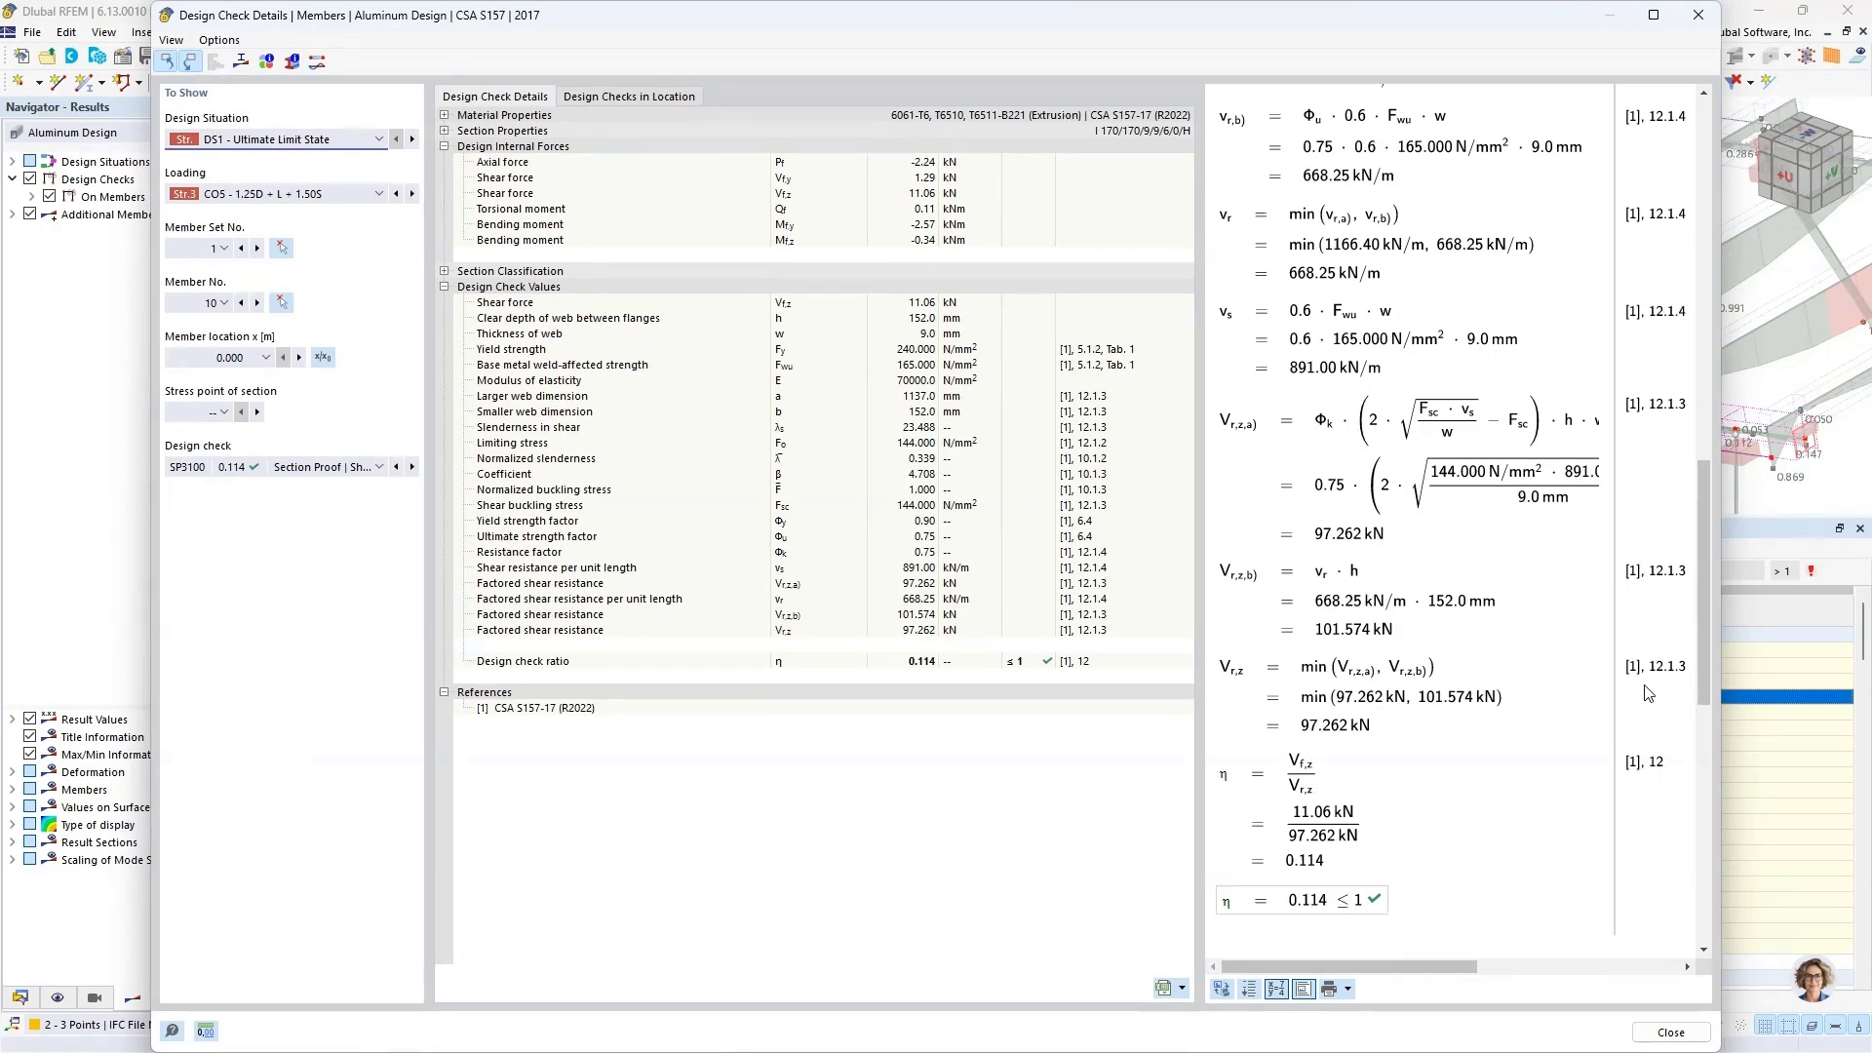
{"action": "left_click", "coordinate": [1658, 1036]}
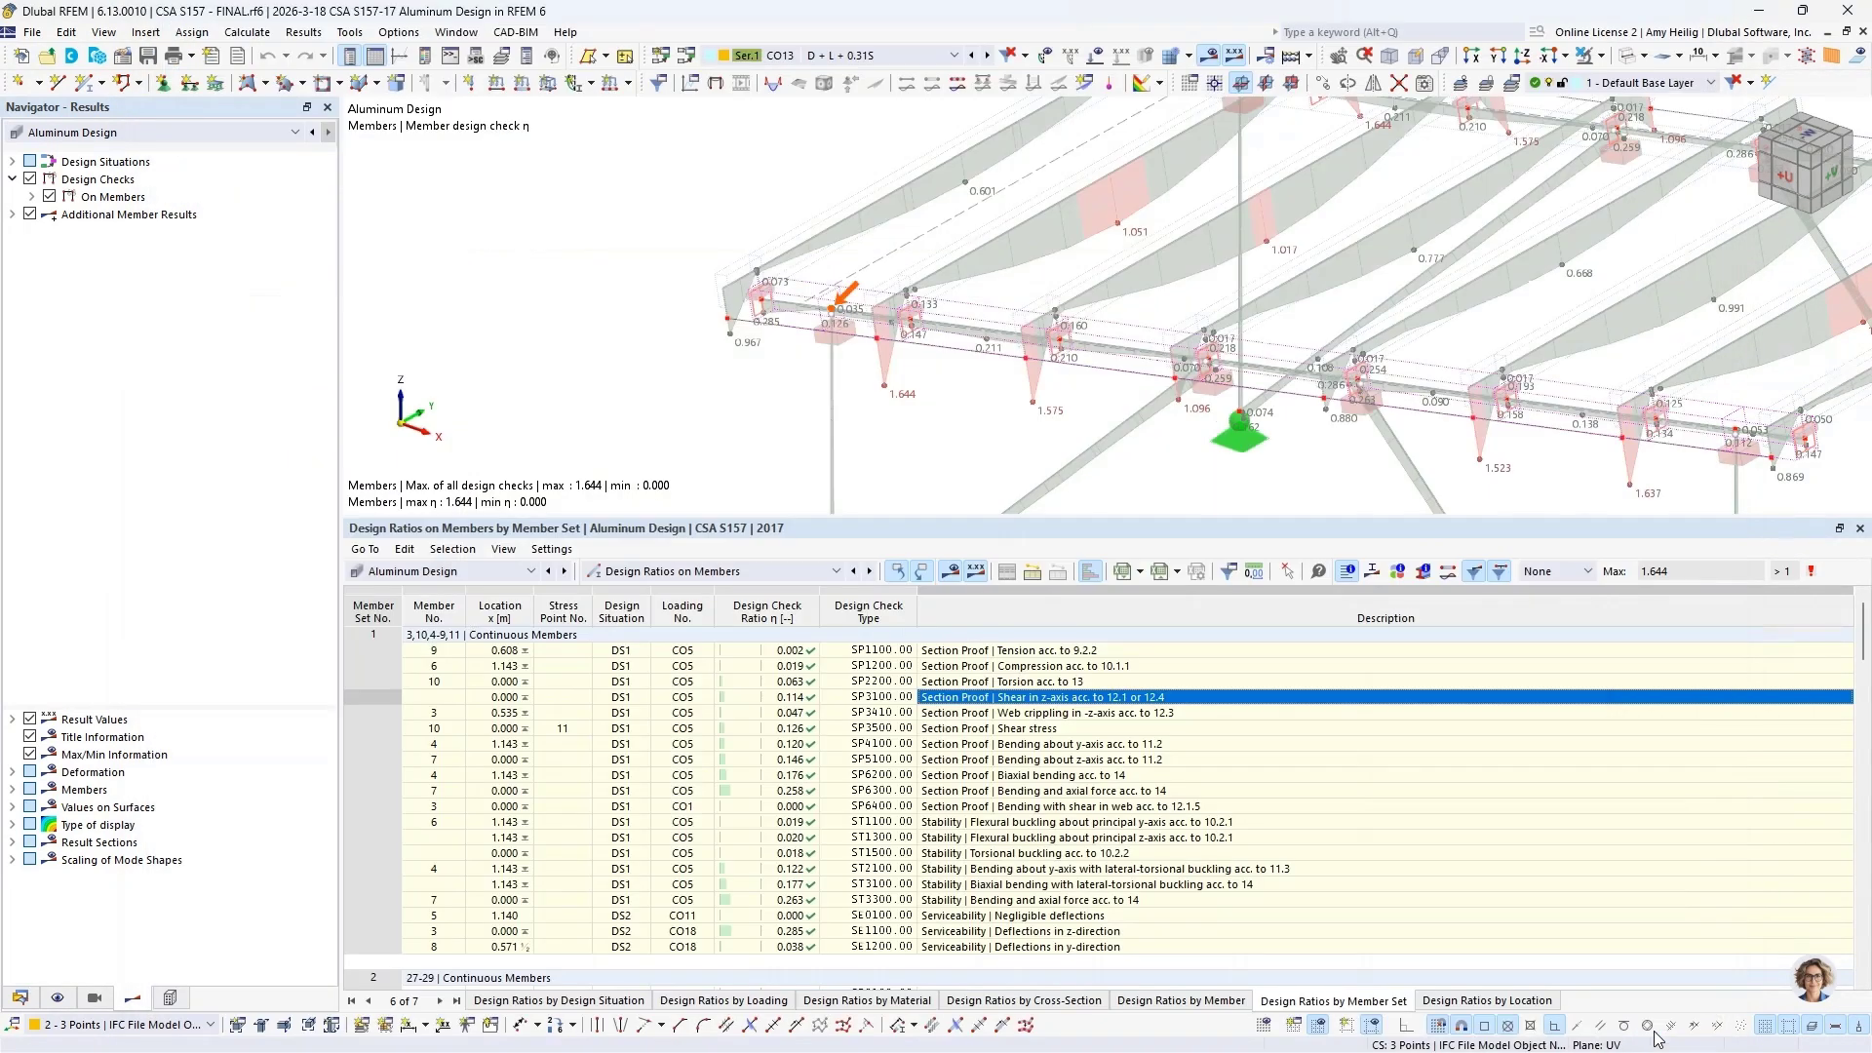
Step: Review the design check details for web crippling in the -z-axis (SP3410) of member 3 and close them
{"action": "left_click", "coordinate": [1047, 716]}
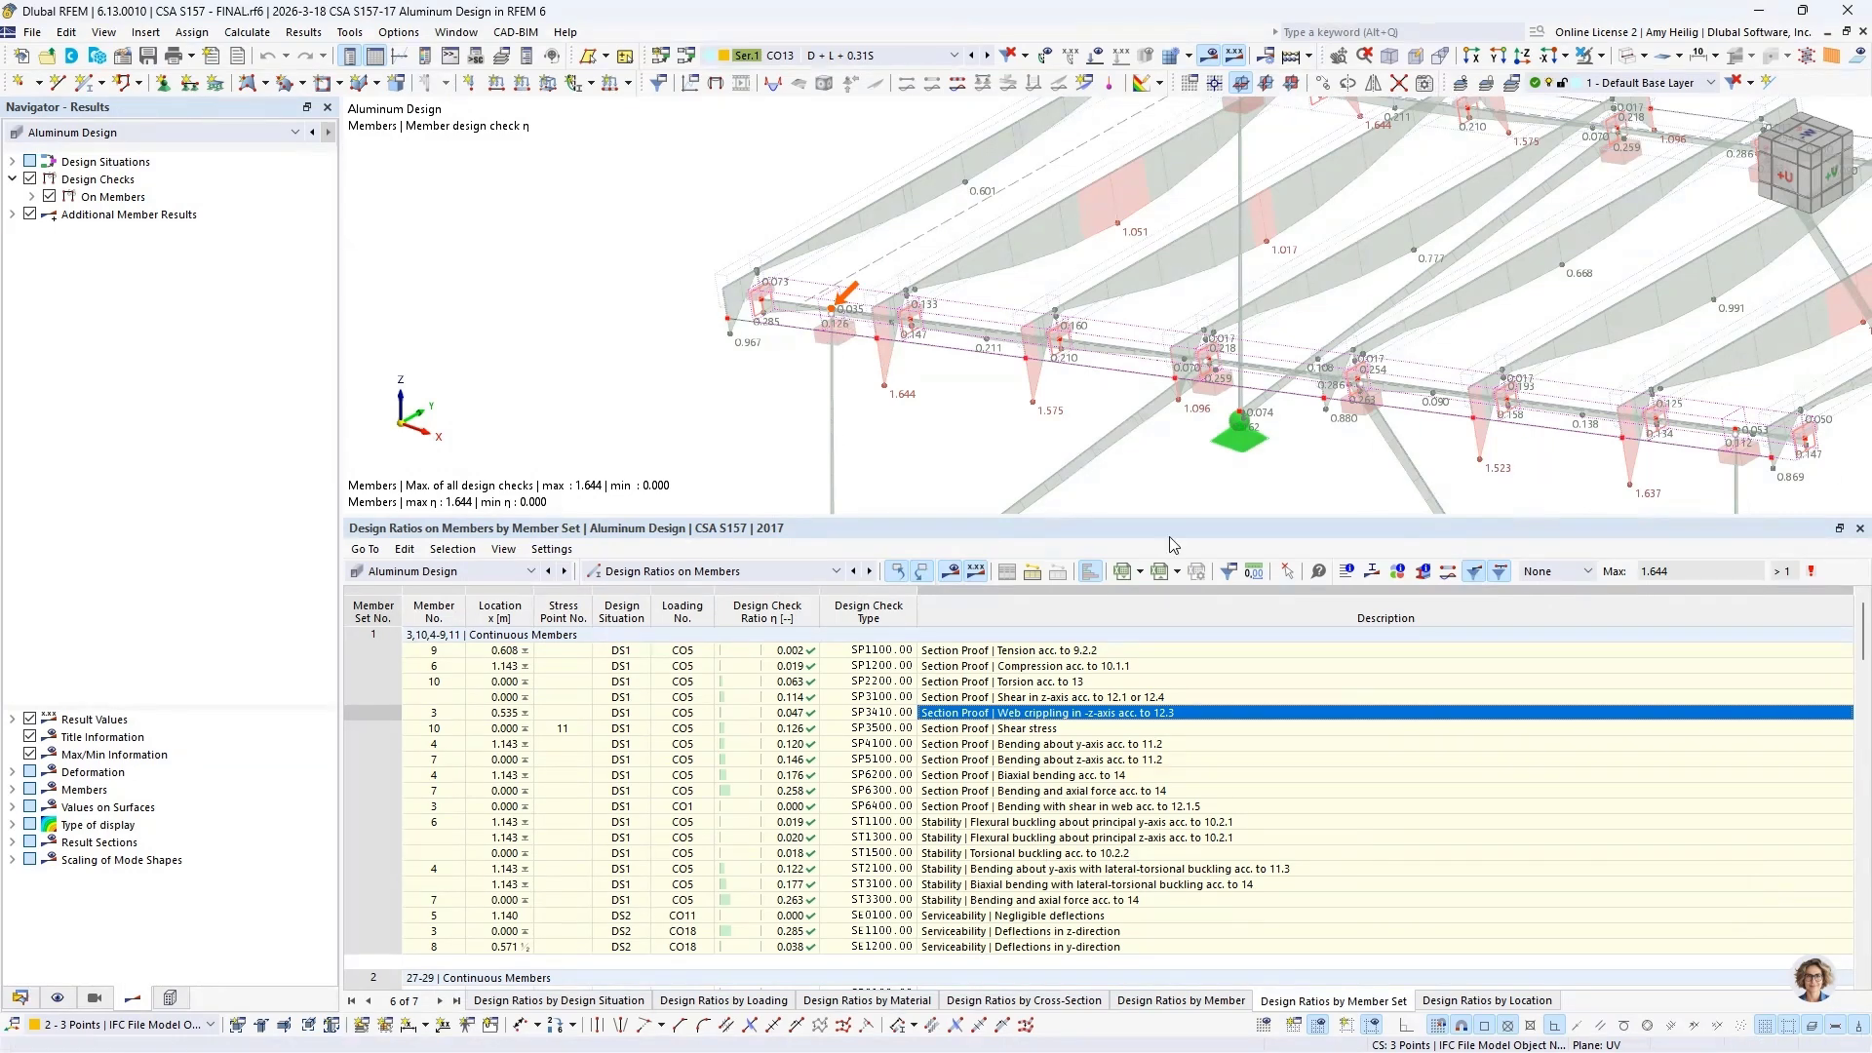
{"action": "left_click", "coordinate": [1347, 571]}
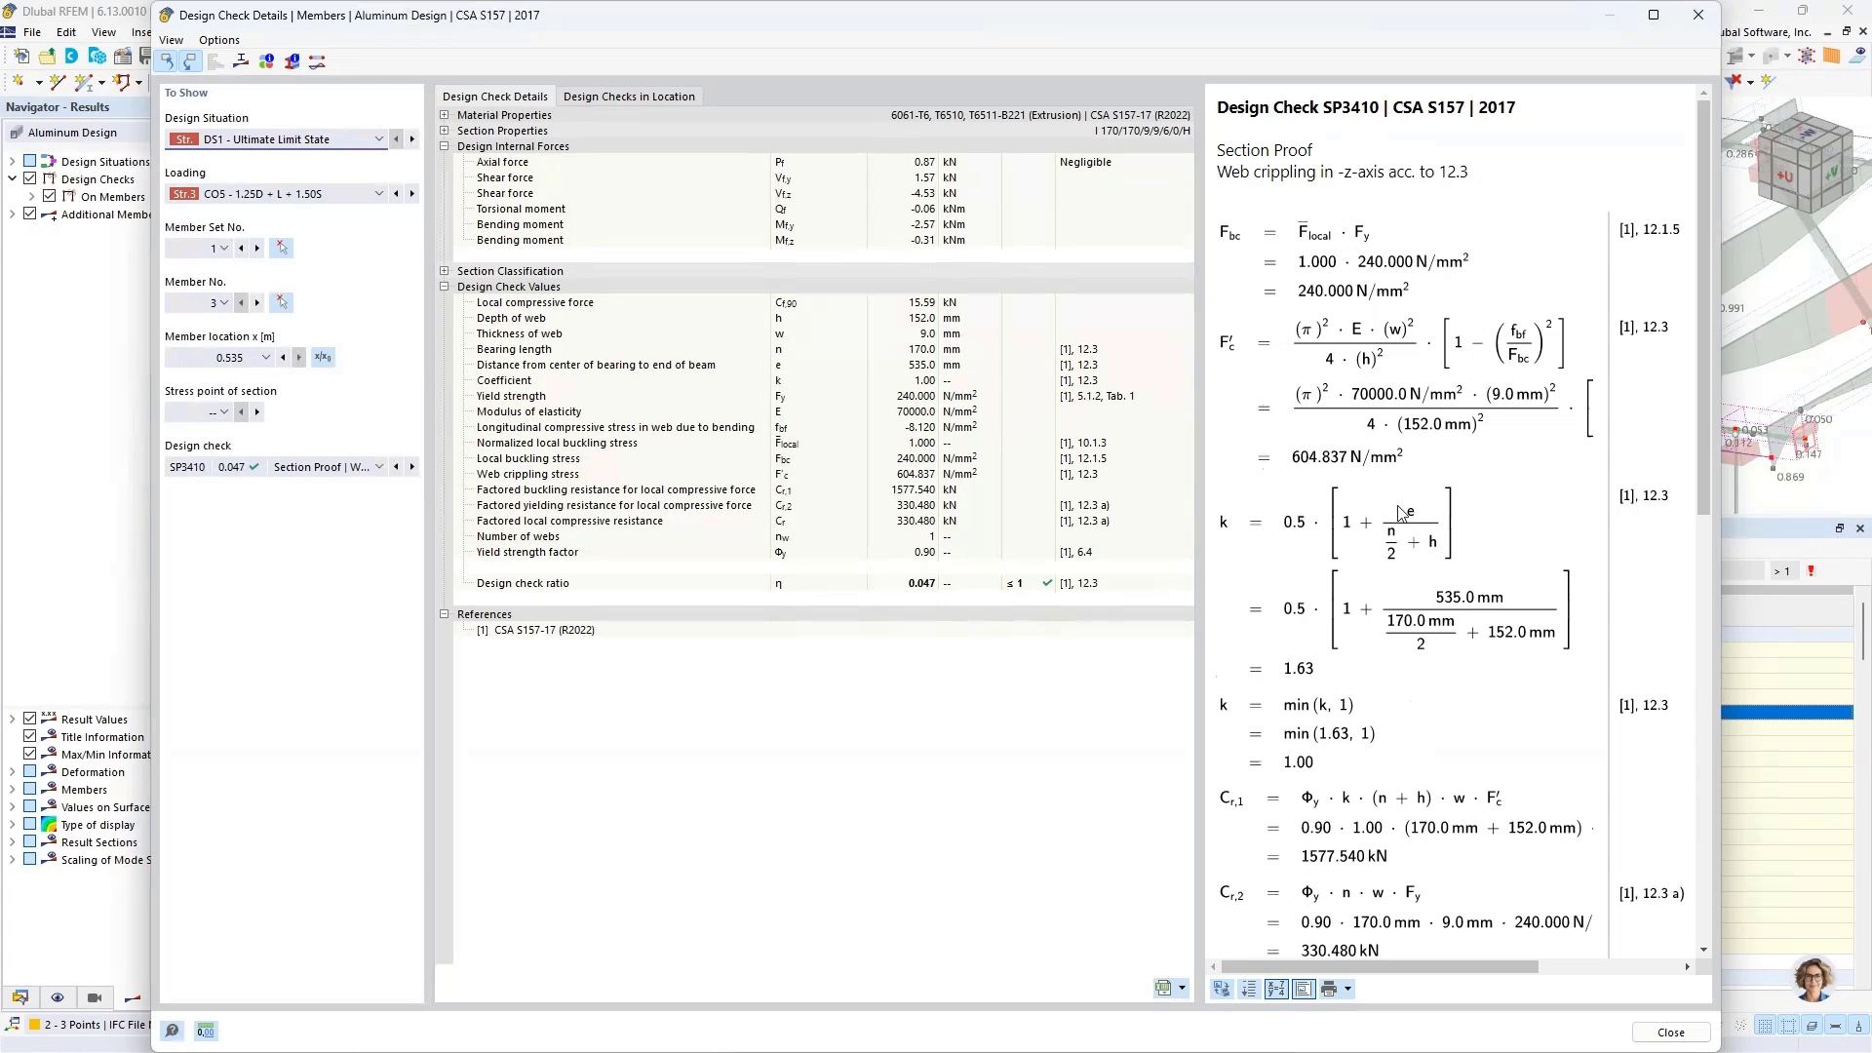
{"action": "scroll", "coordinate": [1401, 514], "scroll_direction": "down", "scroll_amount": 5}
{"action": "scroll", "coordinate": [1401, 514], "scroll_direction": "down", "scroll_amount": 5}
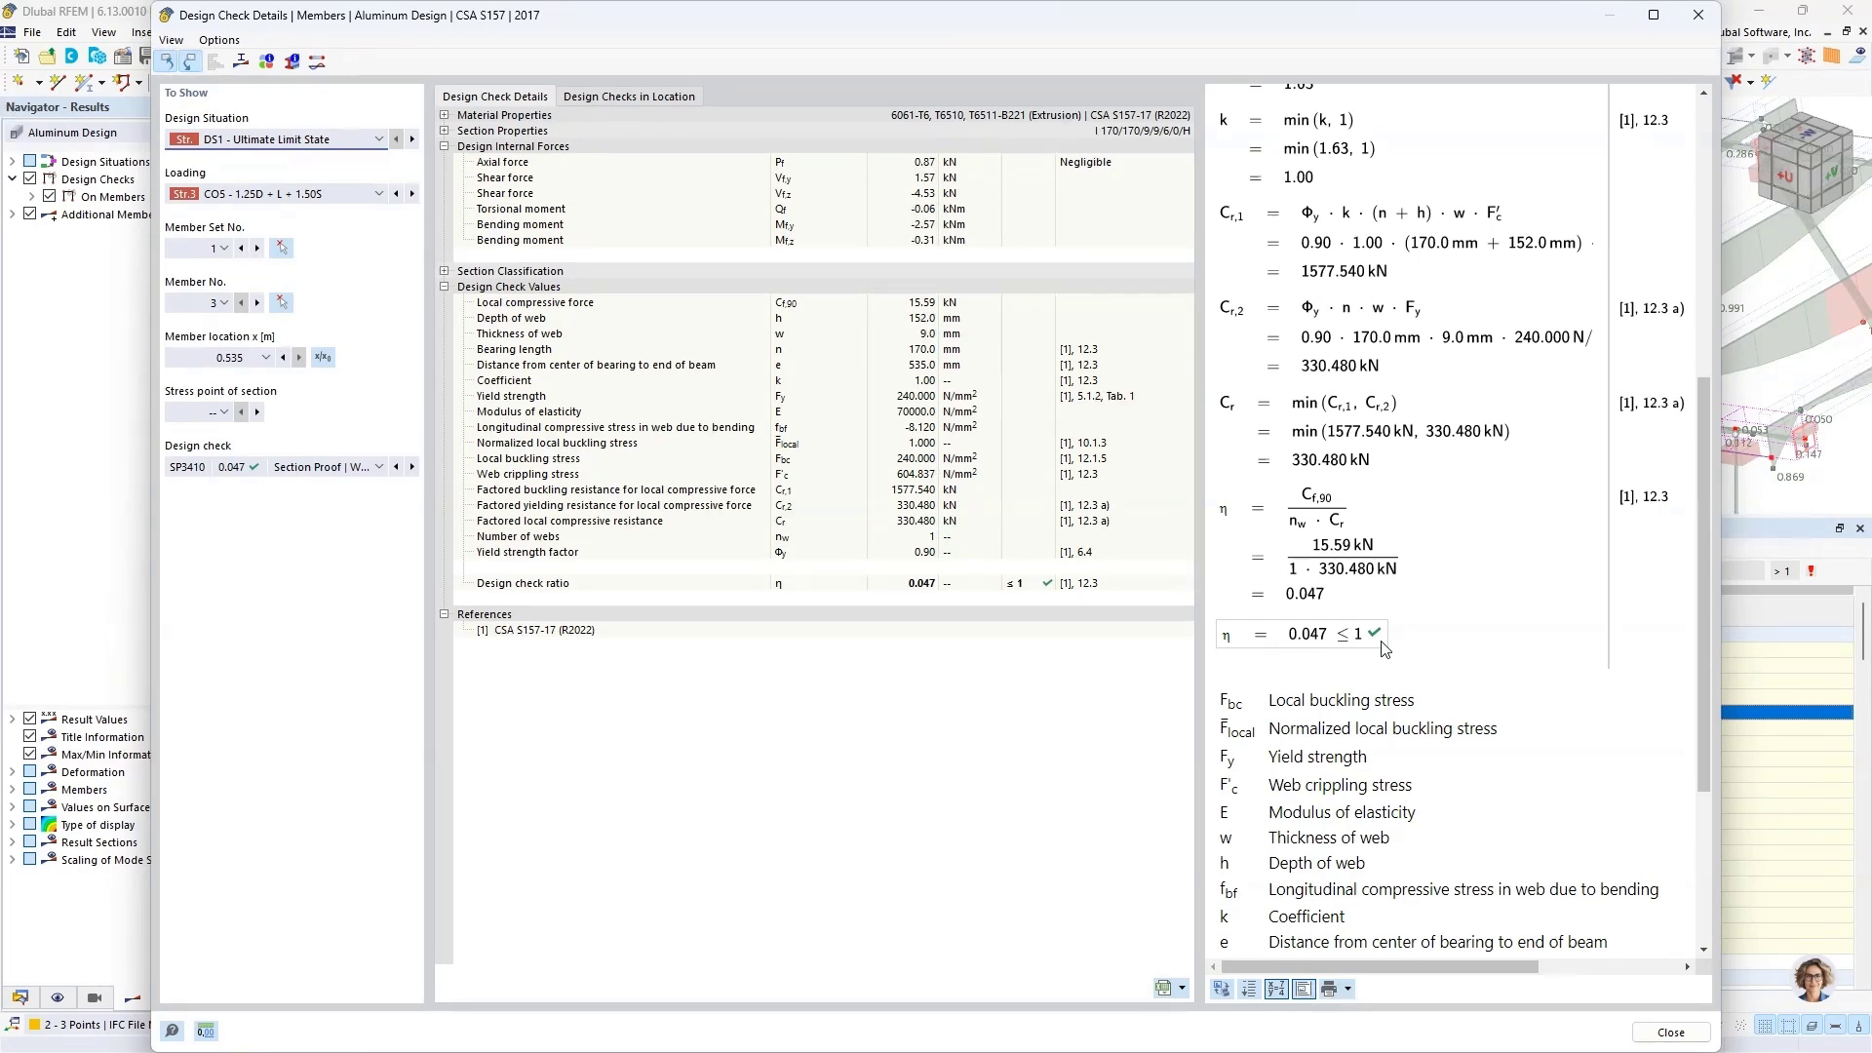
{"action": "left_click", "coordinate": [1650, 1039]}
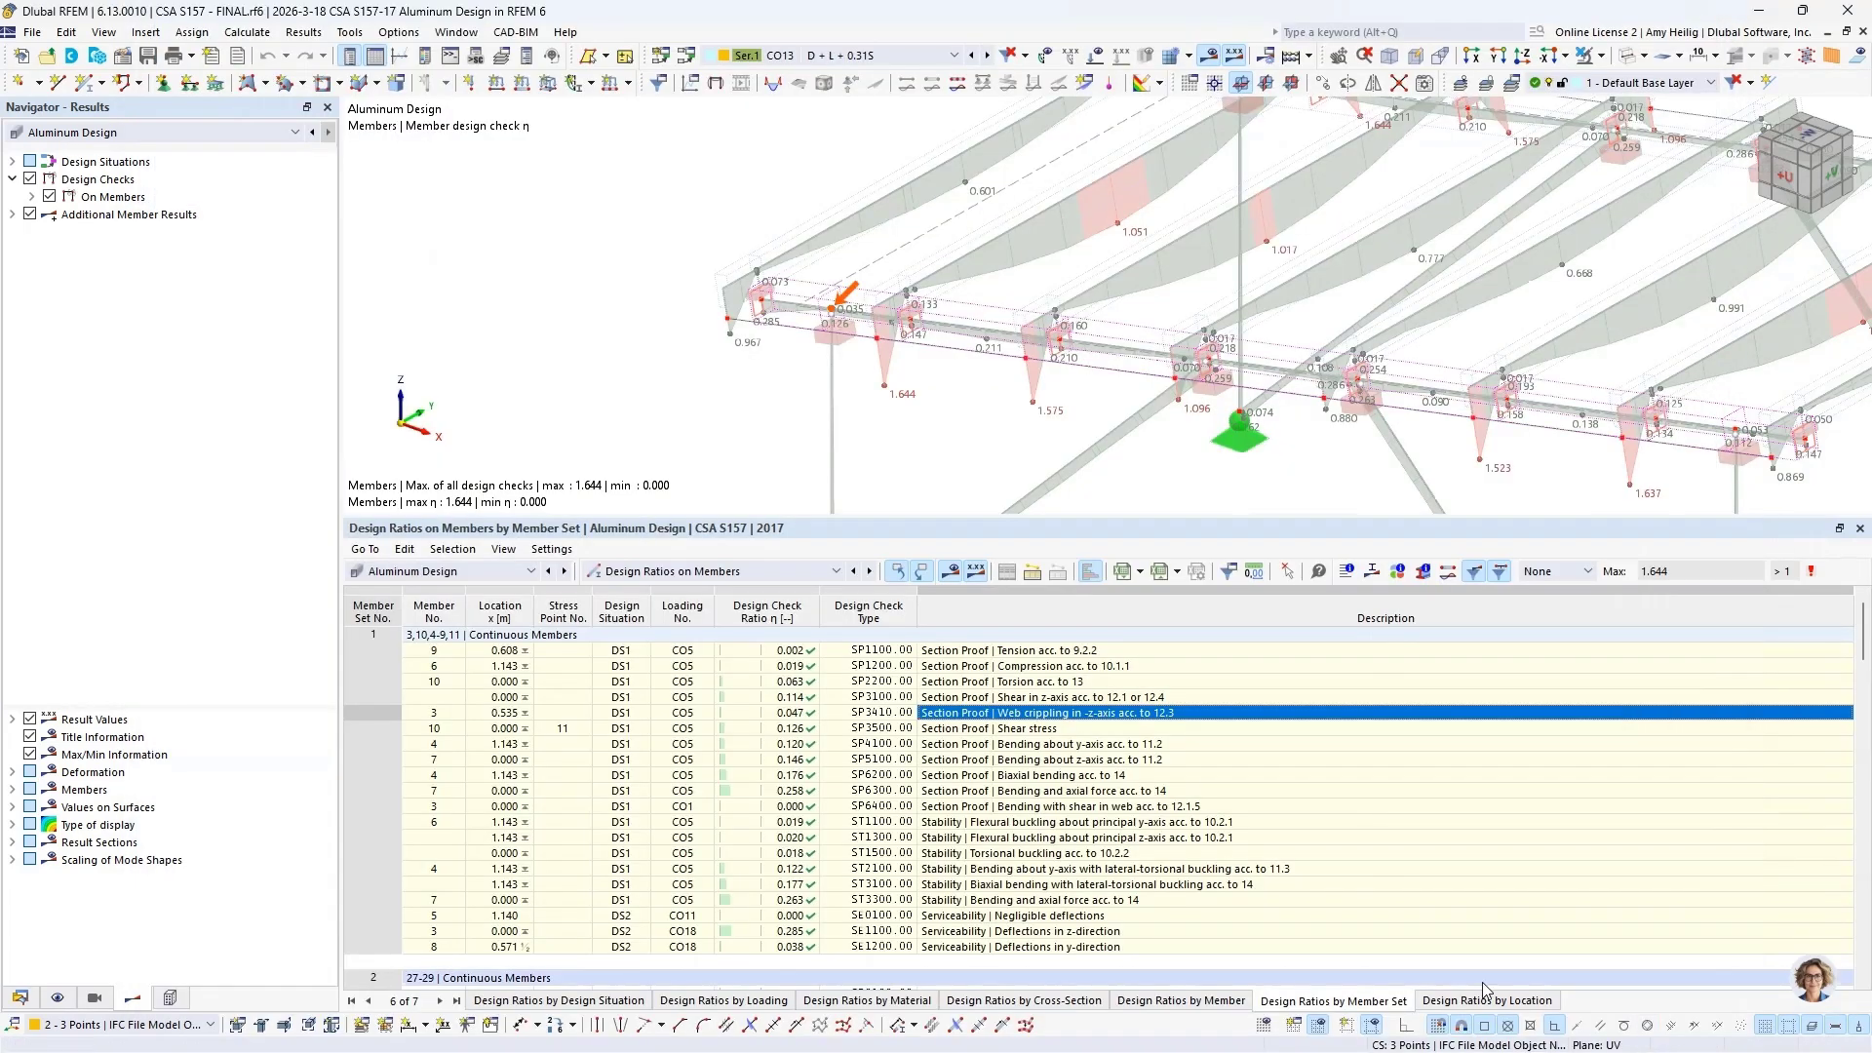
Step: List the design ratios by cross-section and highlight the bending about y-axis check of the RSECTION Alum Profile, showing the roof structure
{"action": "left_click", "coordinate": [1002, 1002]}
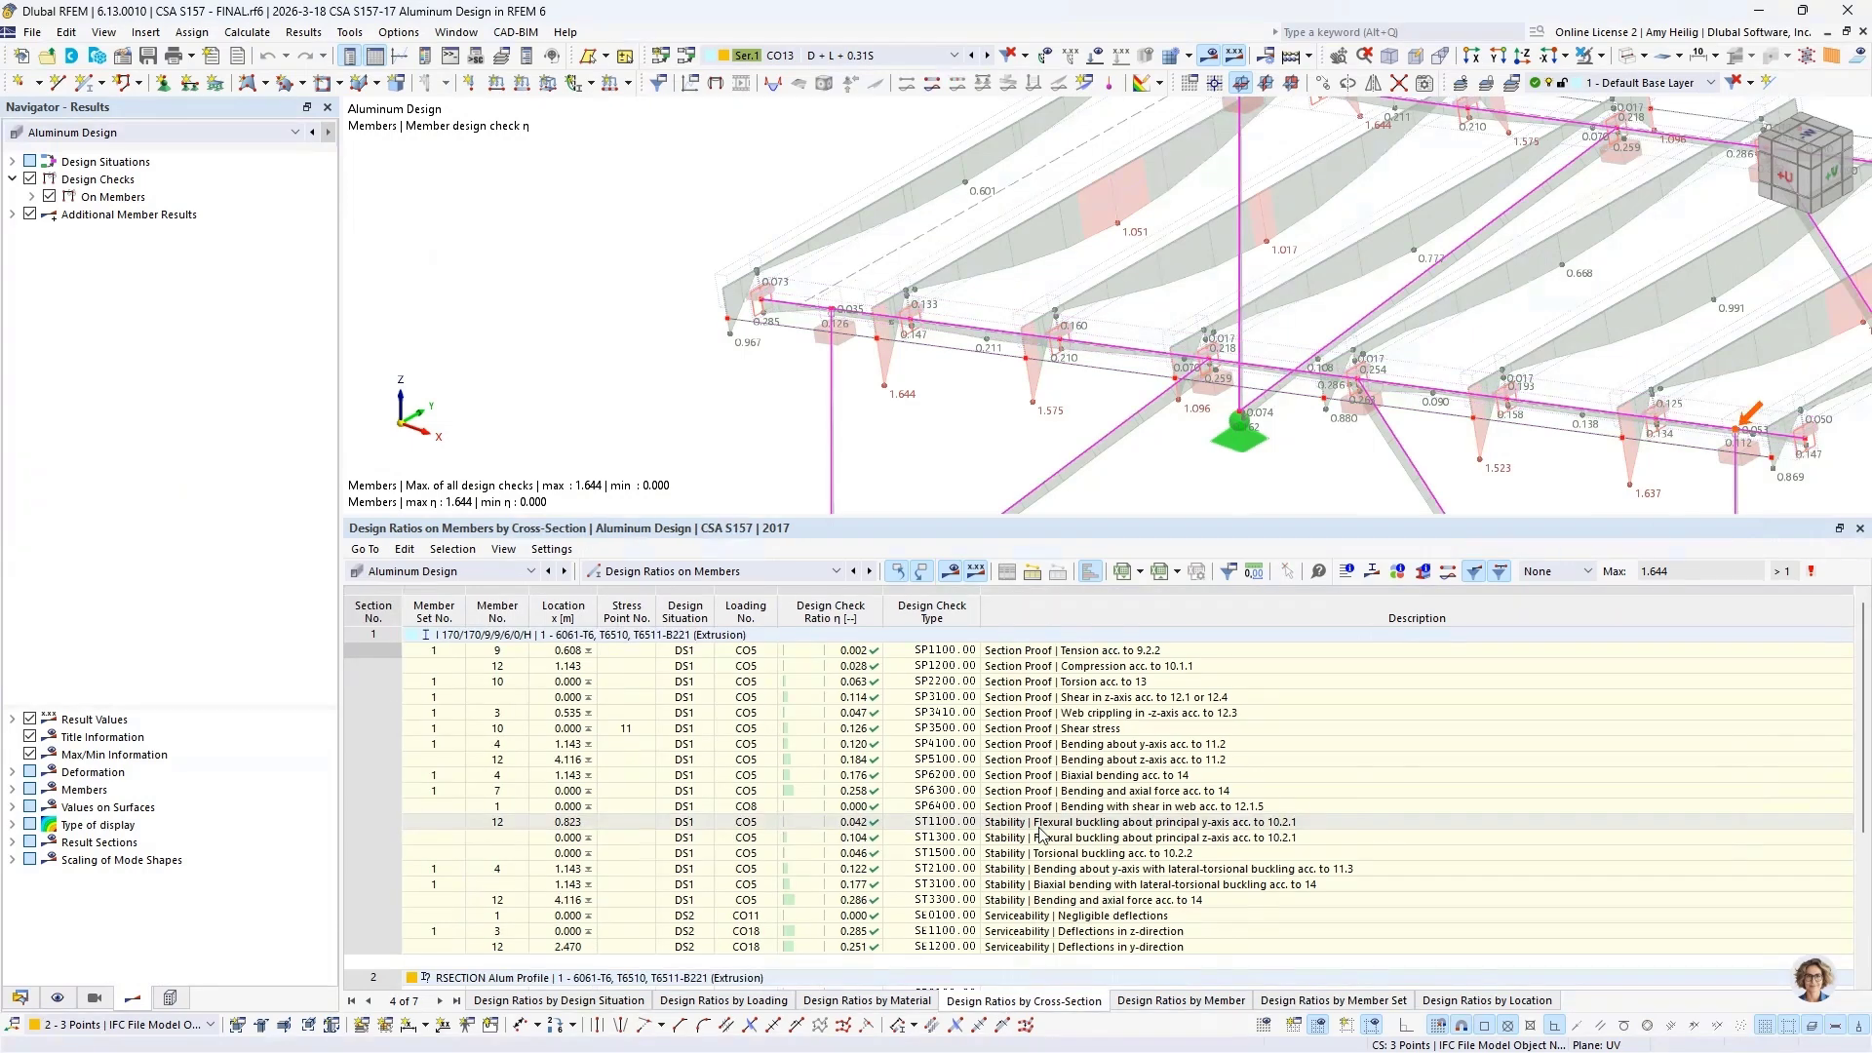
{"action": "scroll", "coordinate": [1302, 292], "scroll_direction": "down", "scroll_amount": 3}
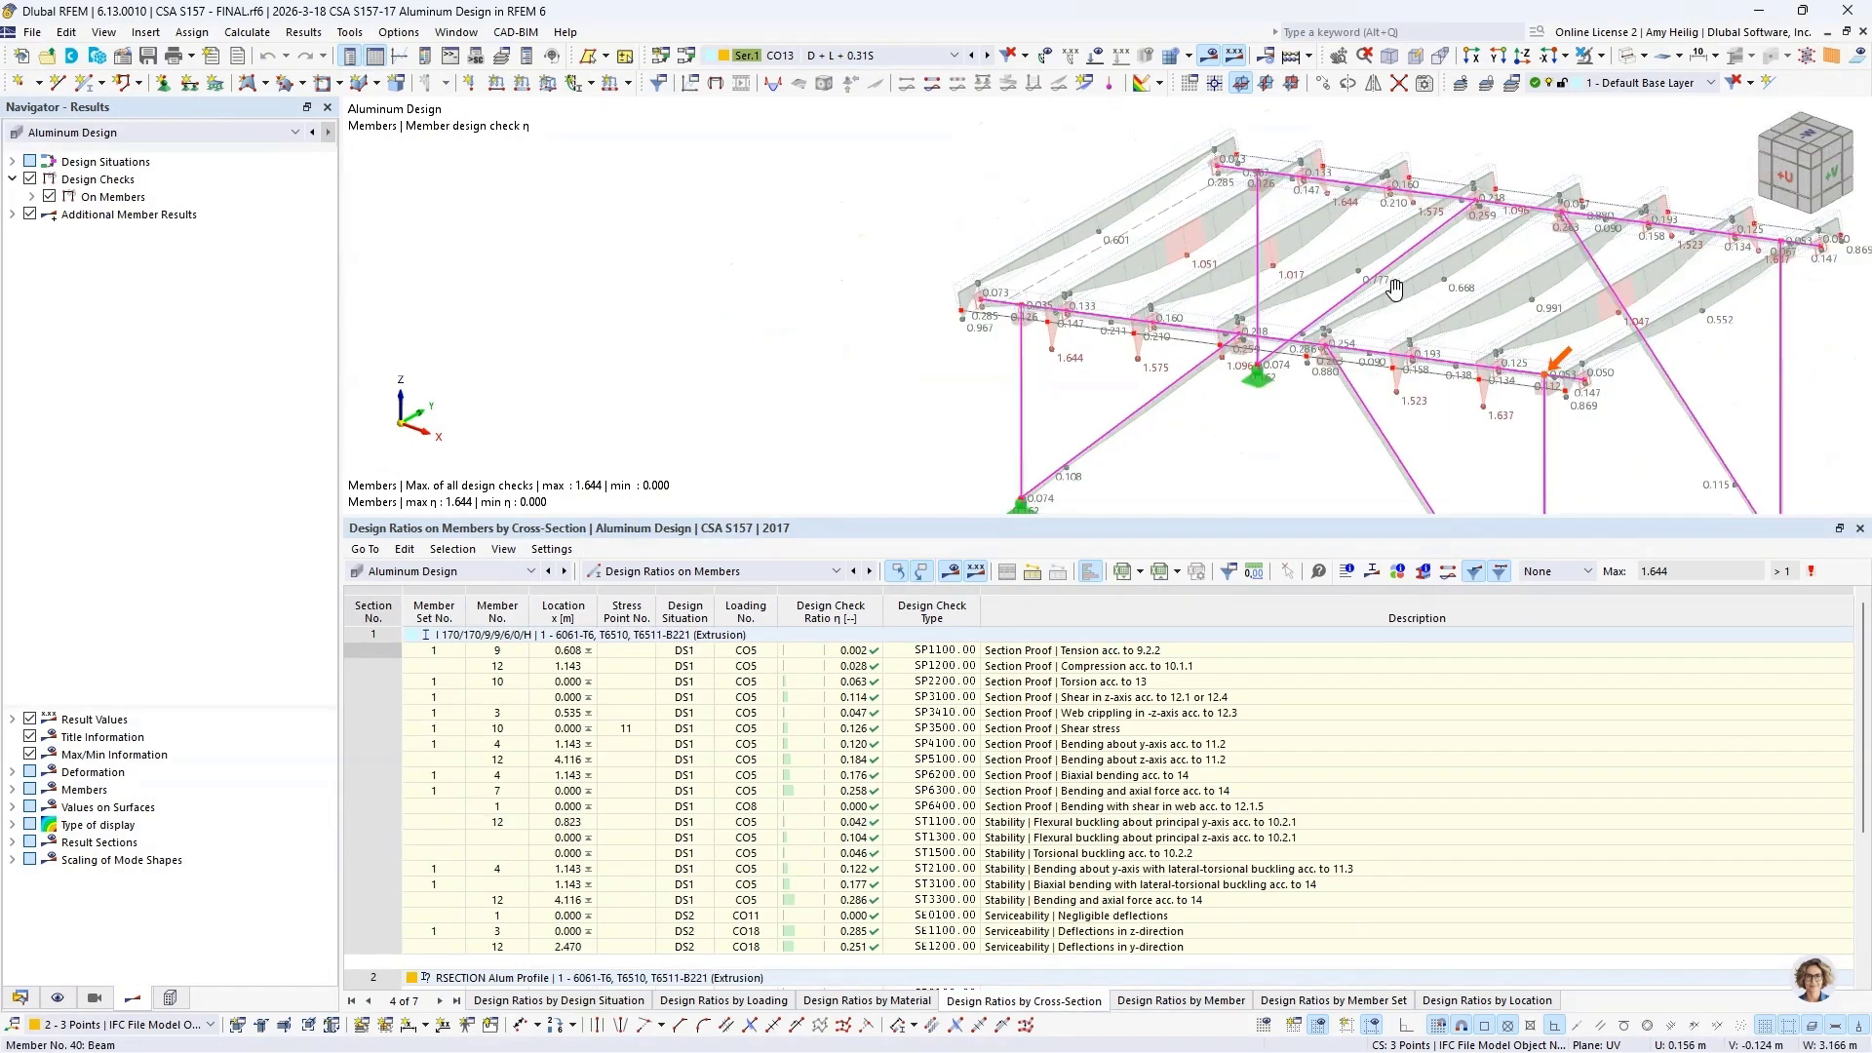
{"action": "middle_click_drag", "start_coordinate": [1395, 289], "coordinate": [1099, 290]}
{"action": "scroll", "coordinate": [1099, 289], "scroll_direction": "down", "scroll_amount": 1}
{"action": "scroll", "coordinate": [1068, 726], "scroll_direction": "down", "scroll_amount": 5}
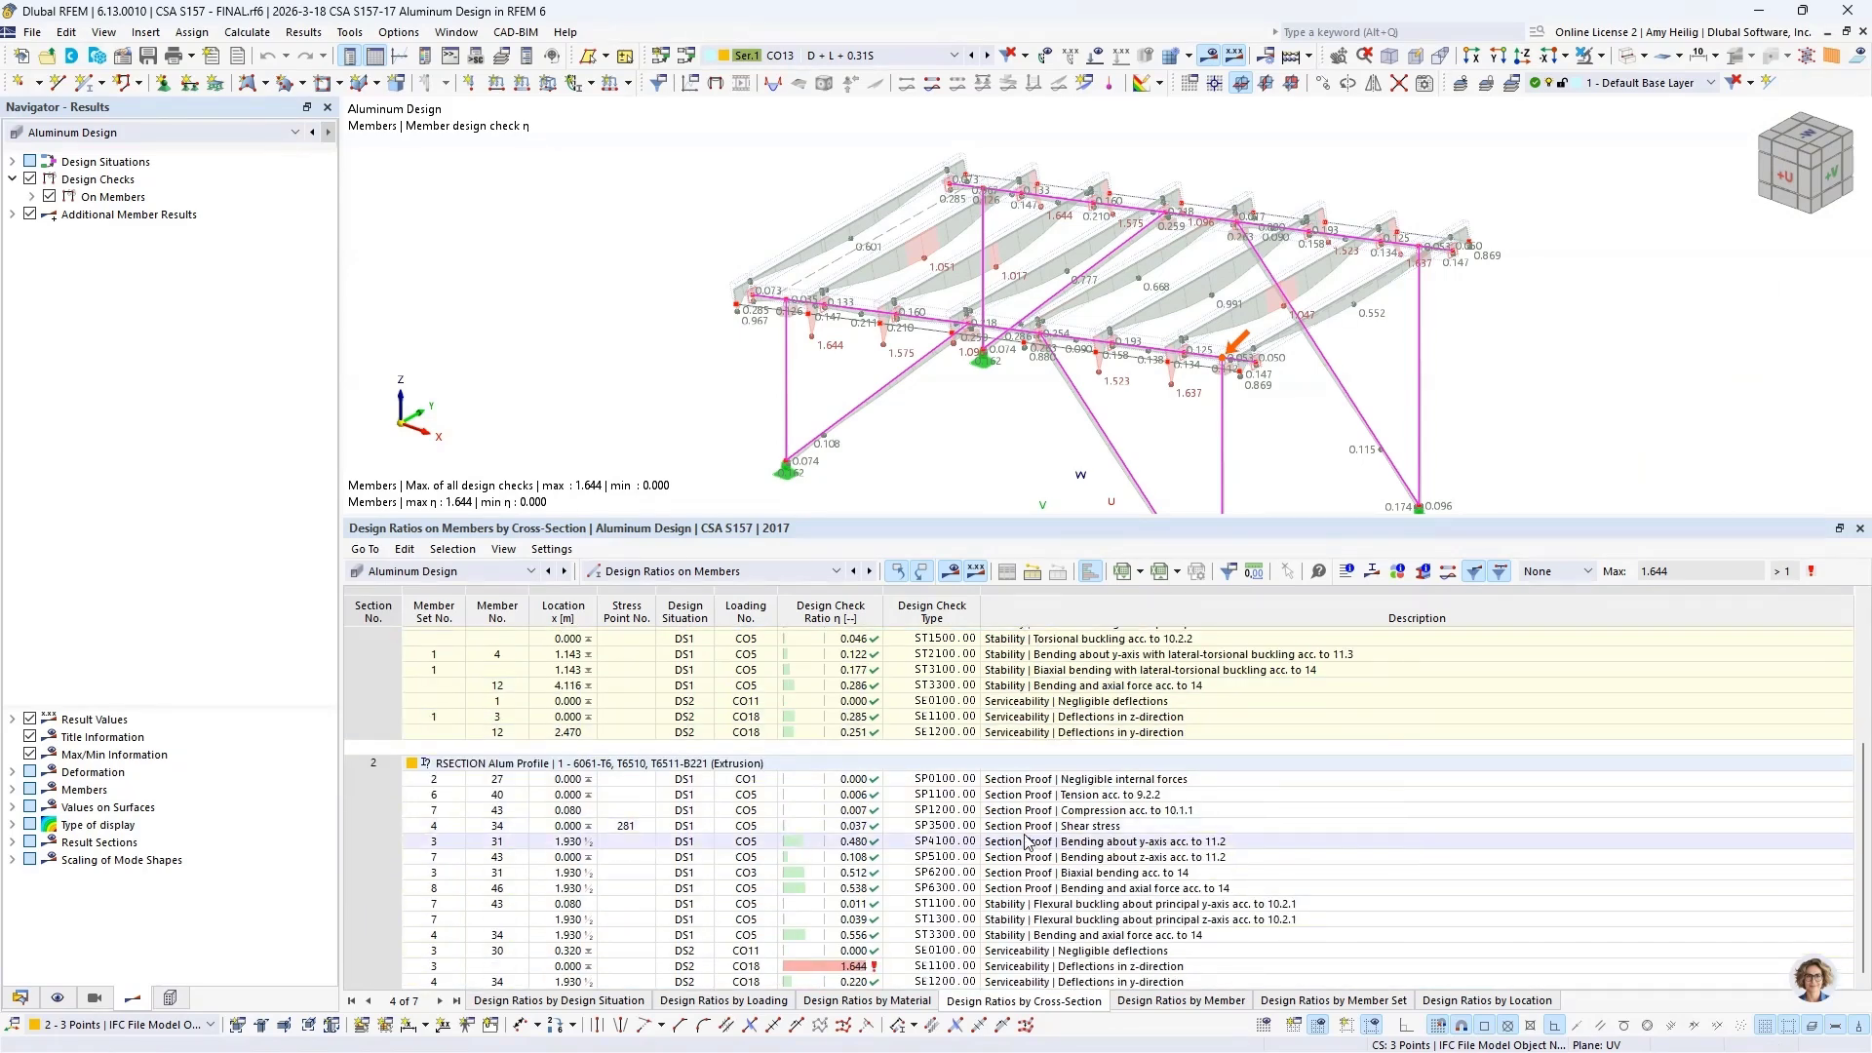
{"action": "left_click", "coordinate": [1026, 842]}
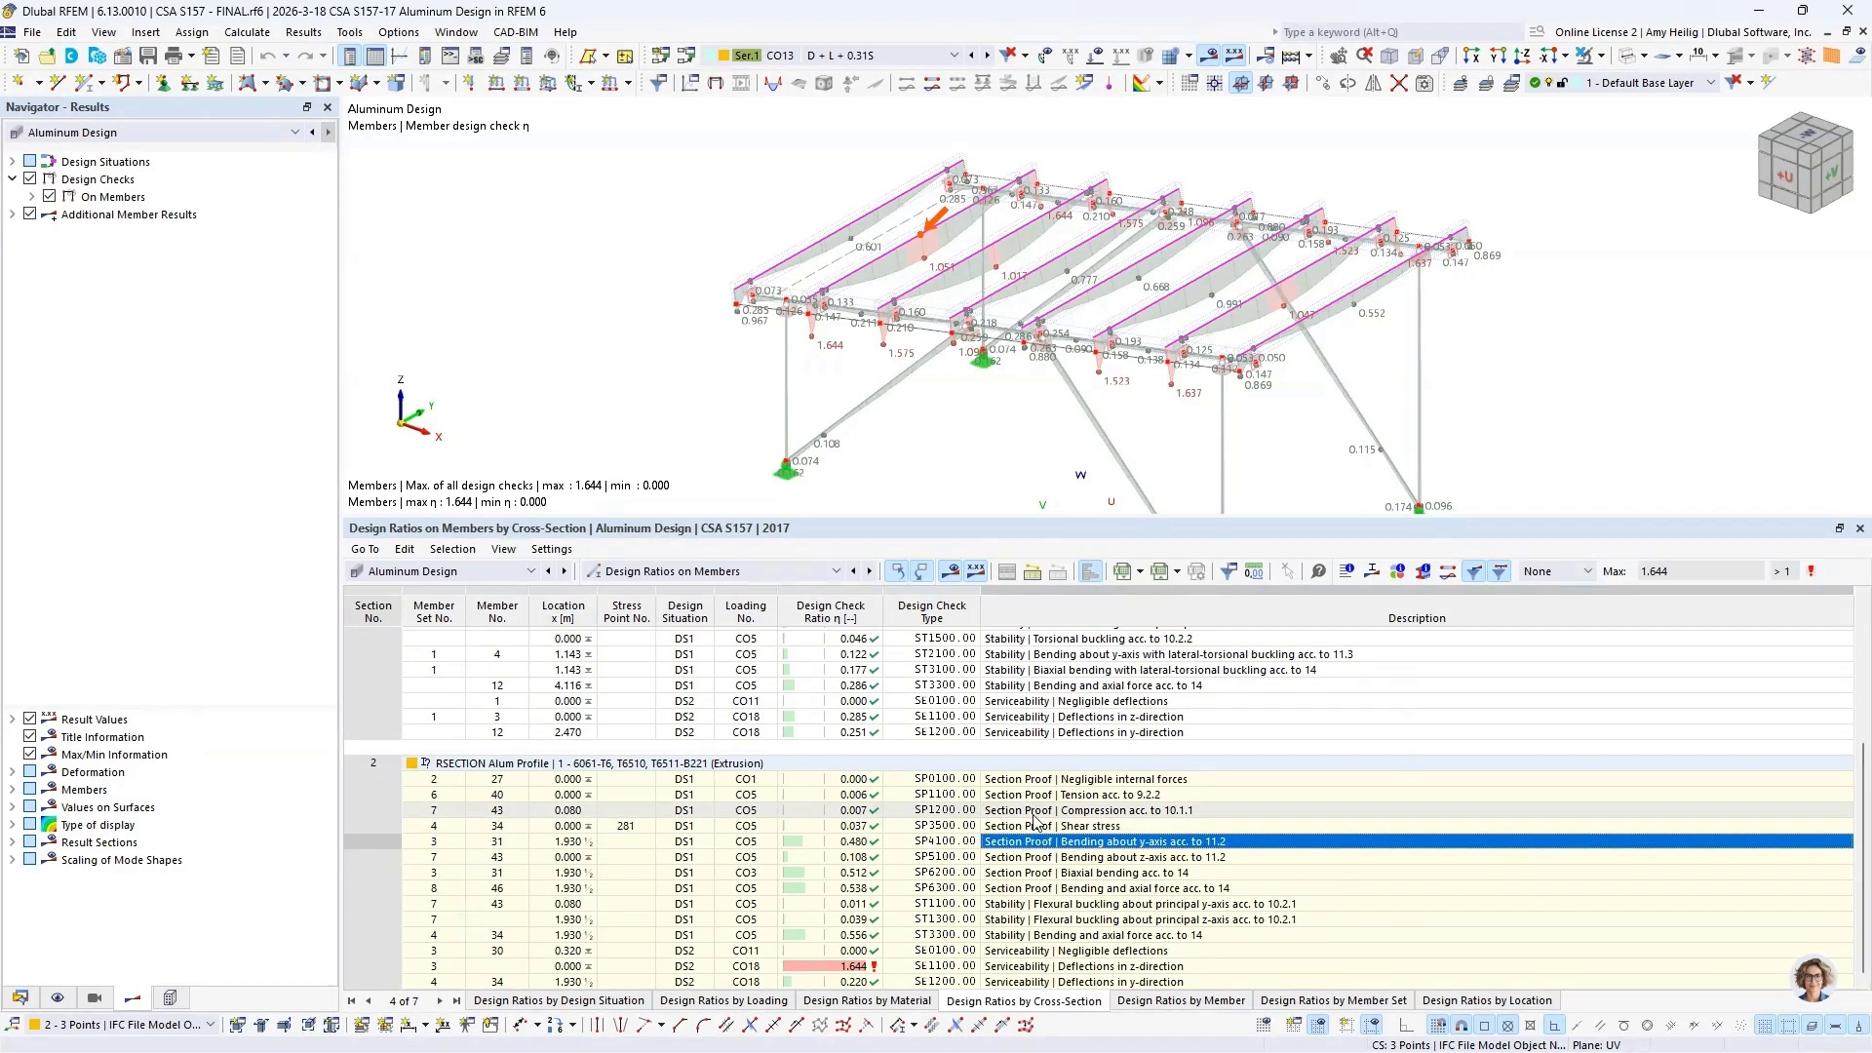
Step: Examine the compression check details (SP1200) of member 43, expanding subpanel 1 under both the section classification and effective section, and its formulas
{"action": "left_click", "coordinate": [1038, 812]}
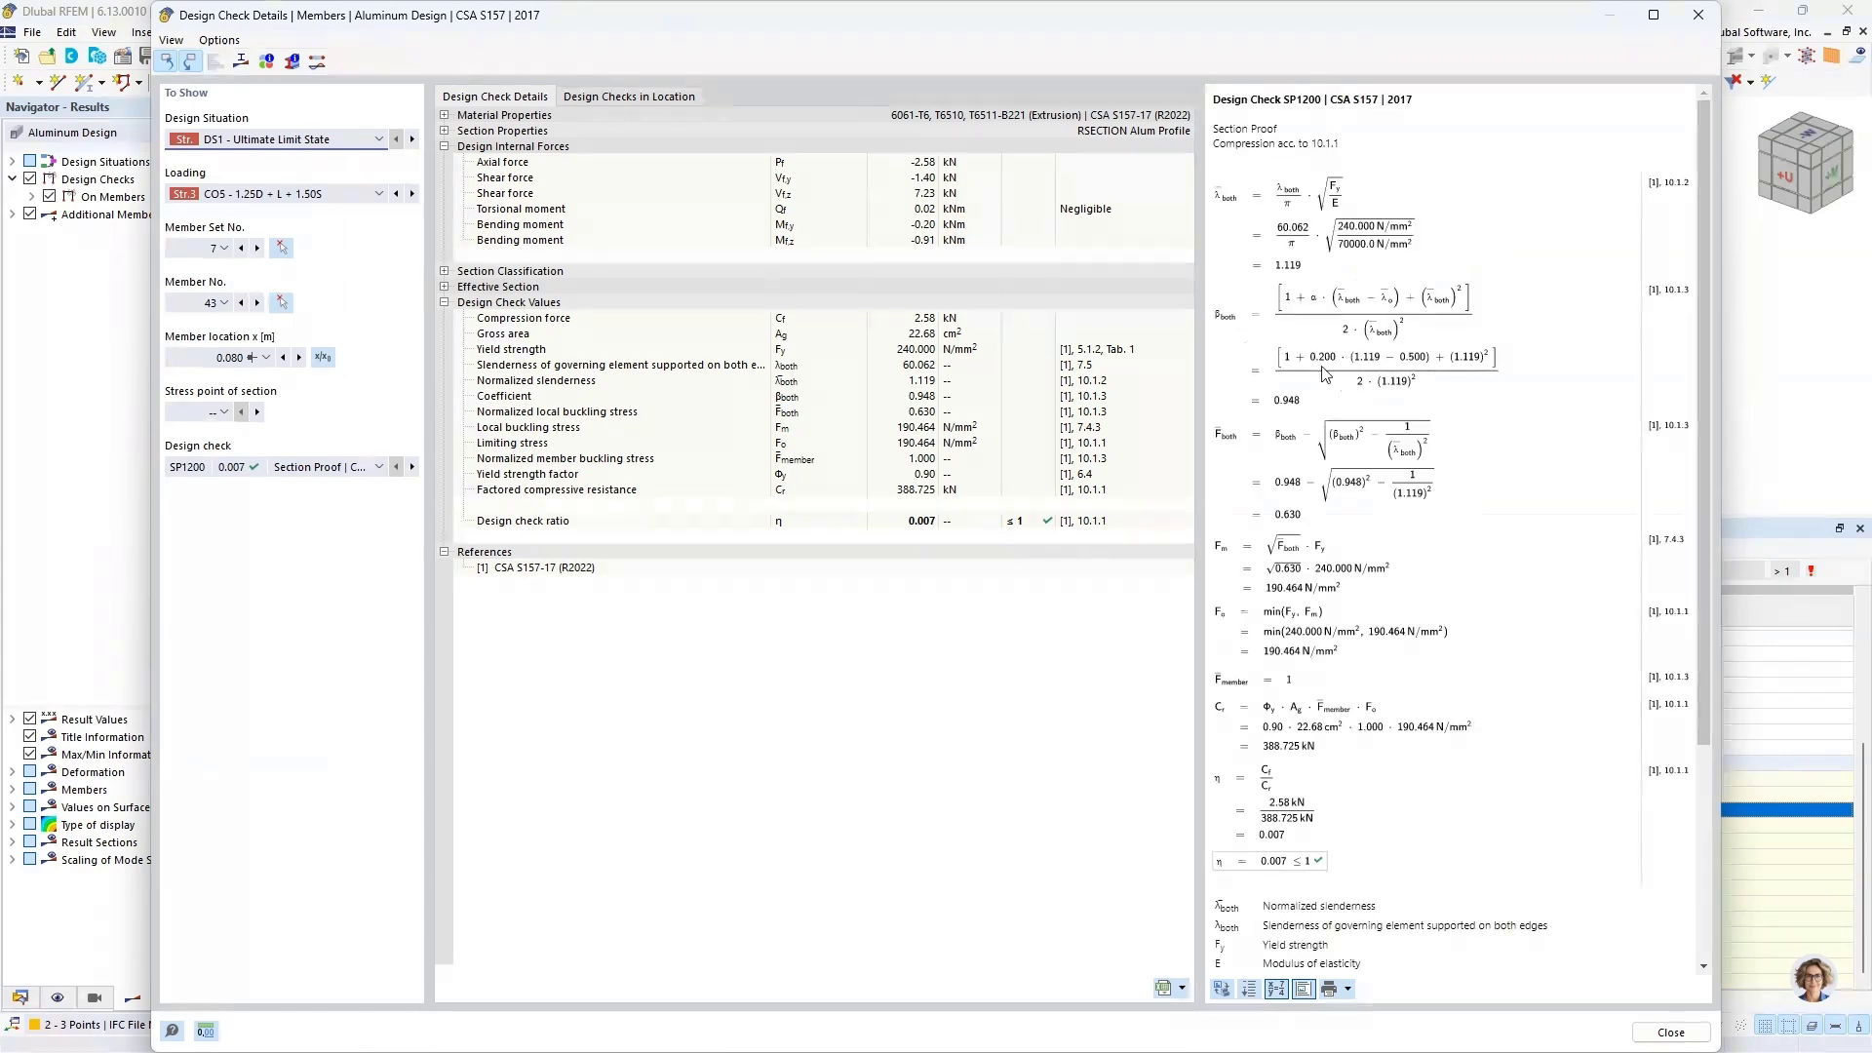
{"action": "left_click", "coordinate": [445, 288]}
{"action": "left_click", "coordinate": [445, 272]}
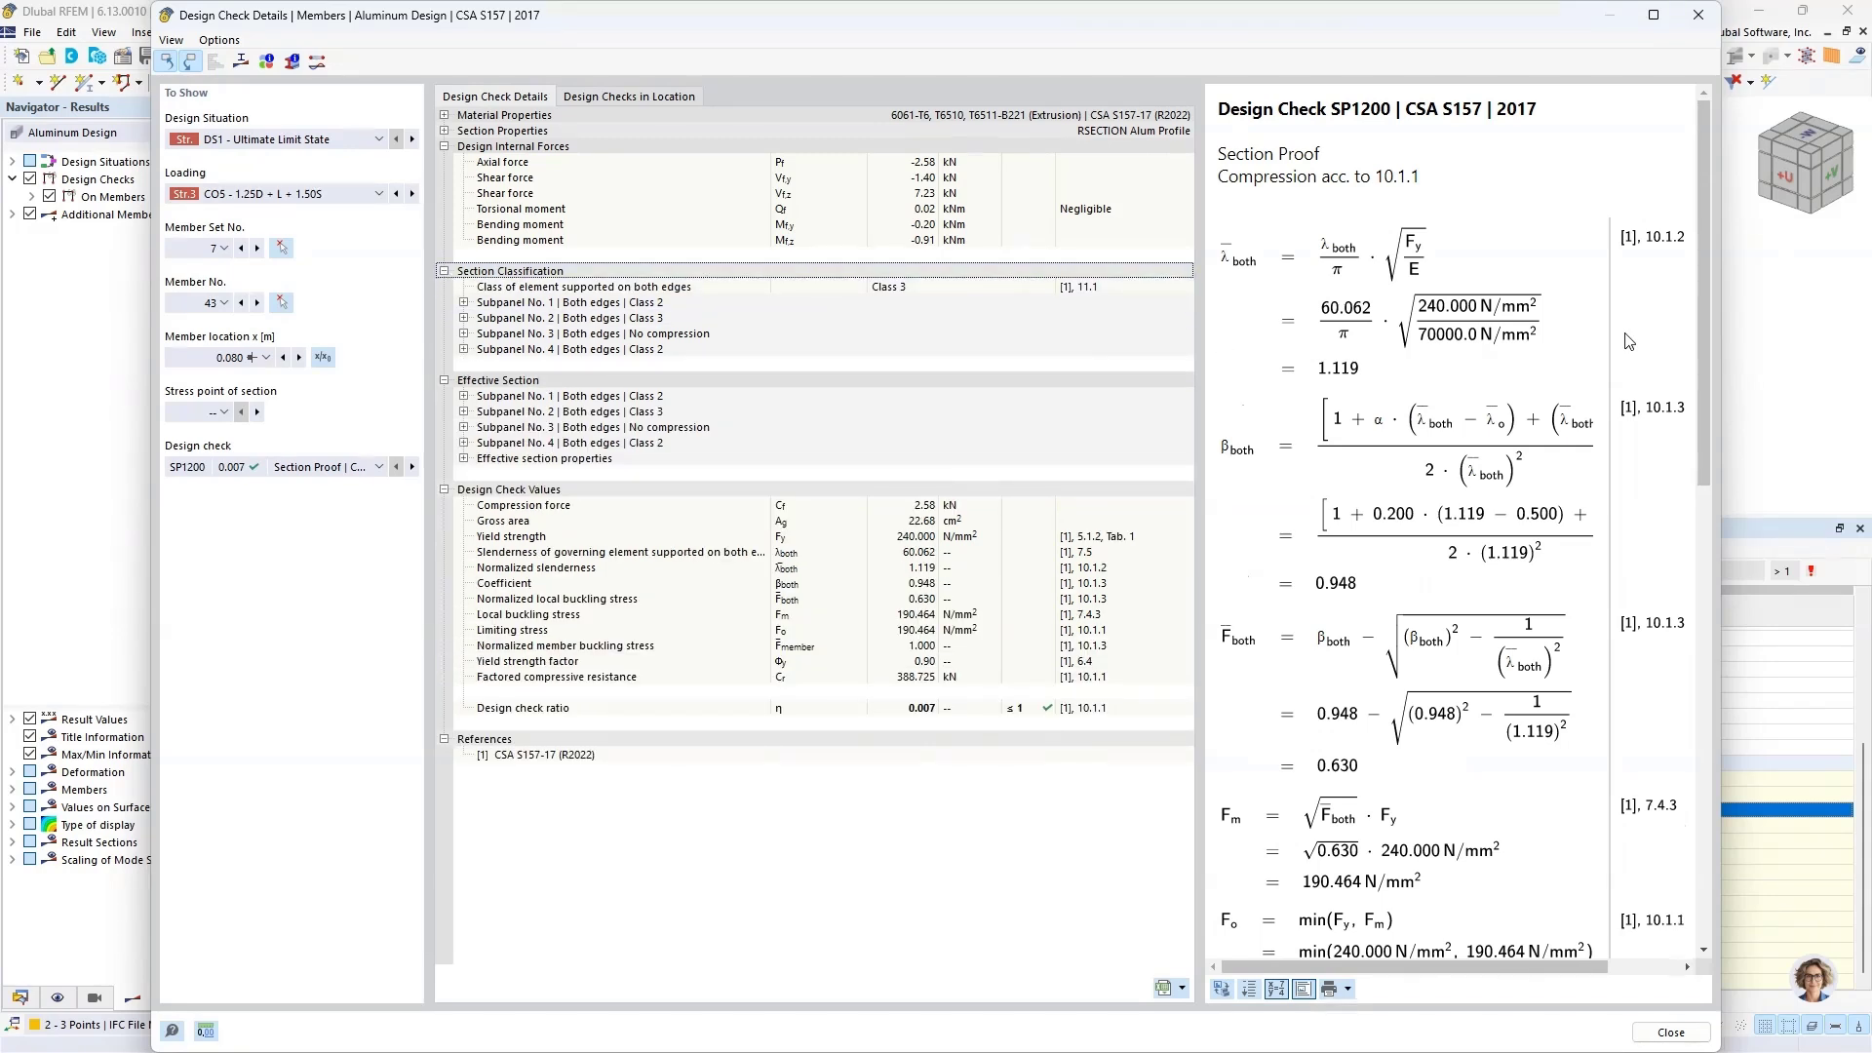
{"action": "left_click", "coordinate": [464, 302]}
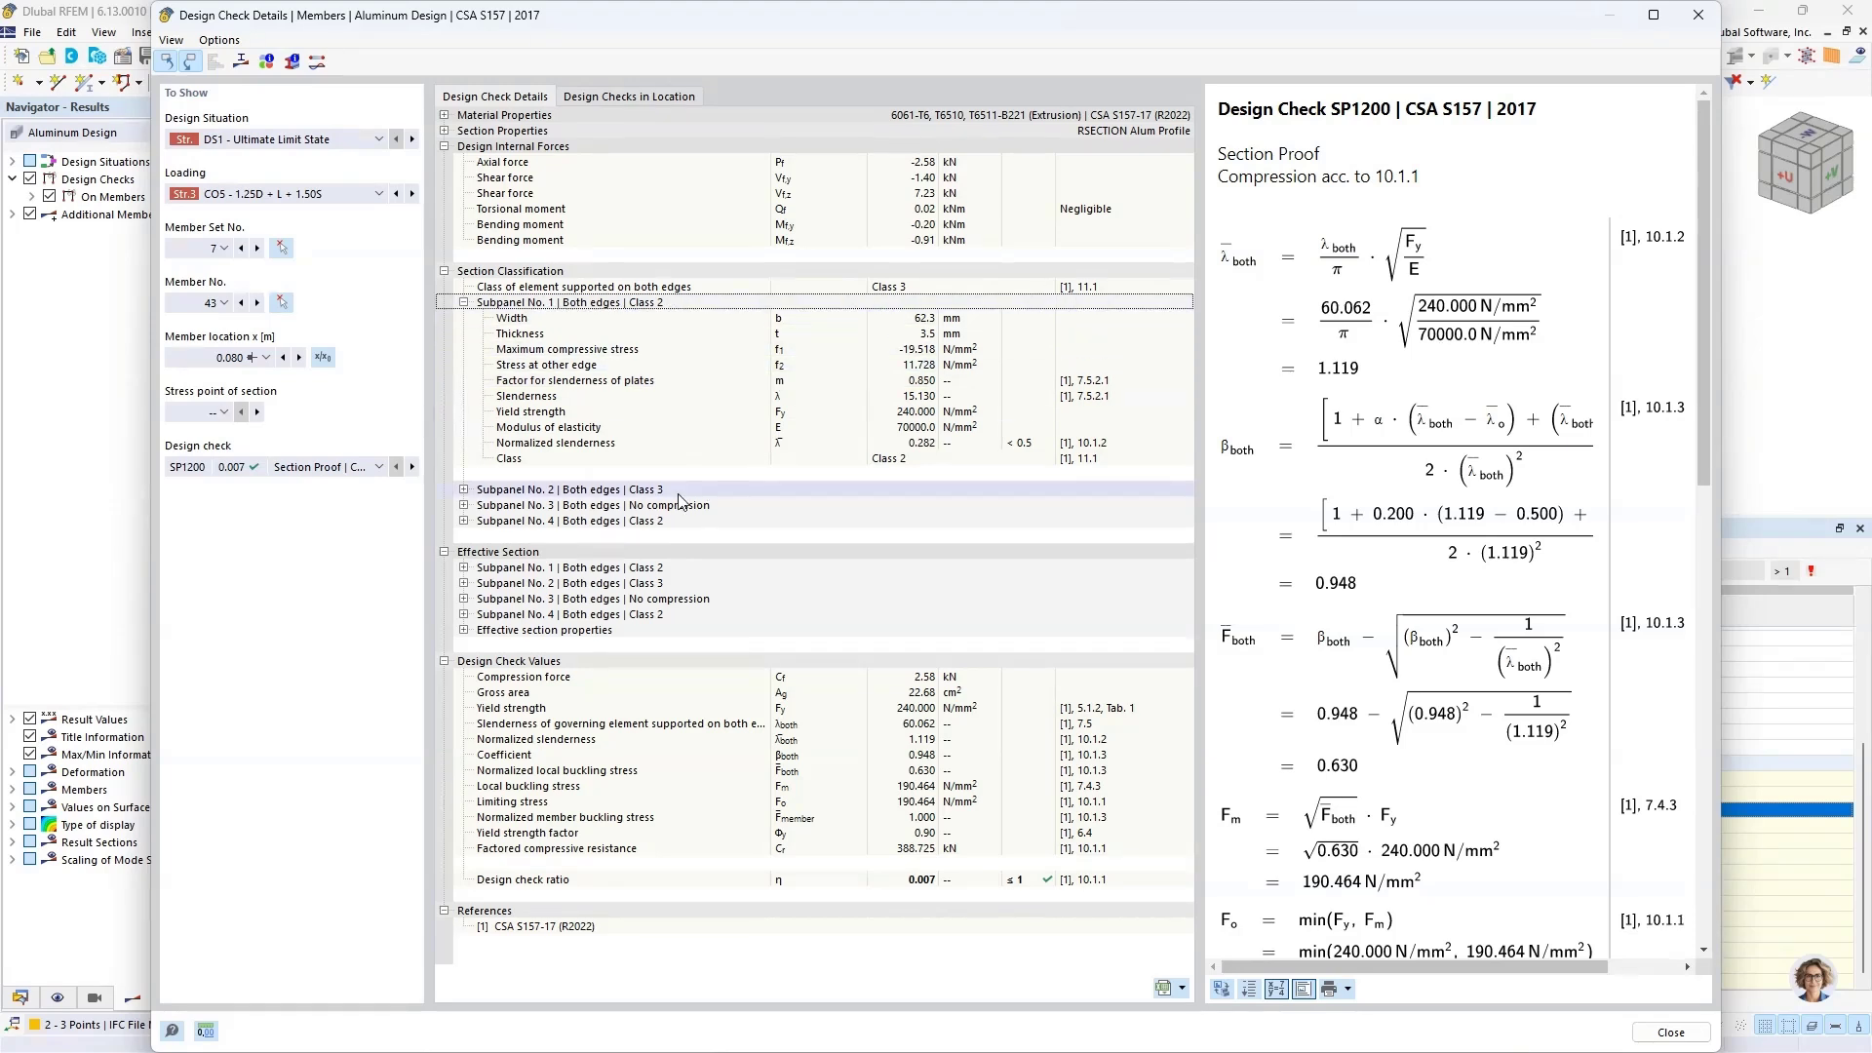
{"action": "left_click", "coordinate": [465, 569]}
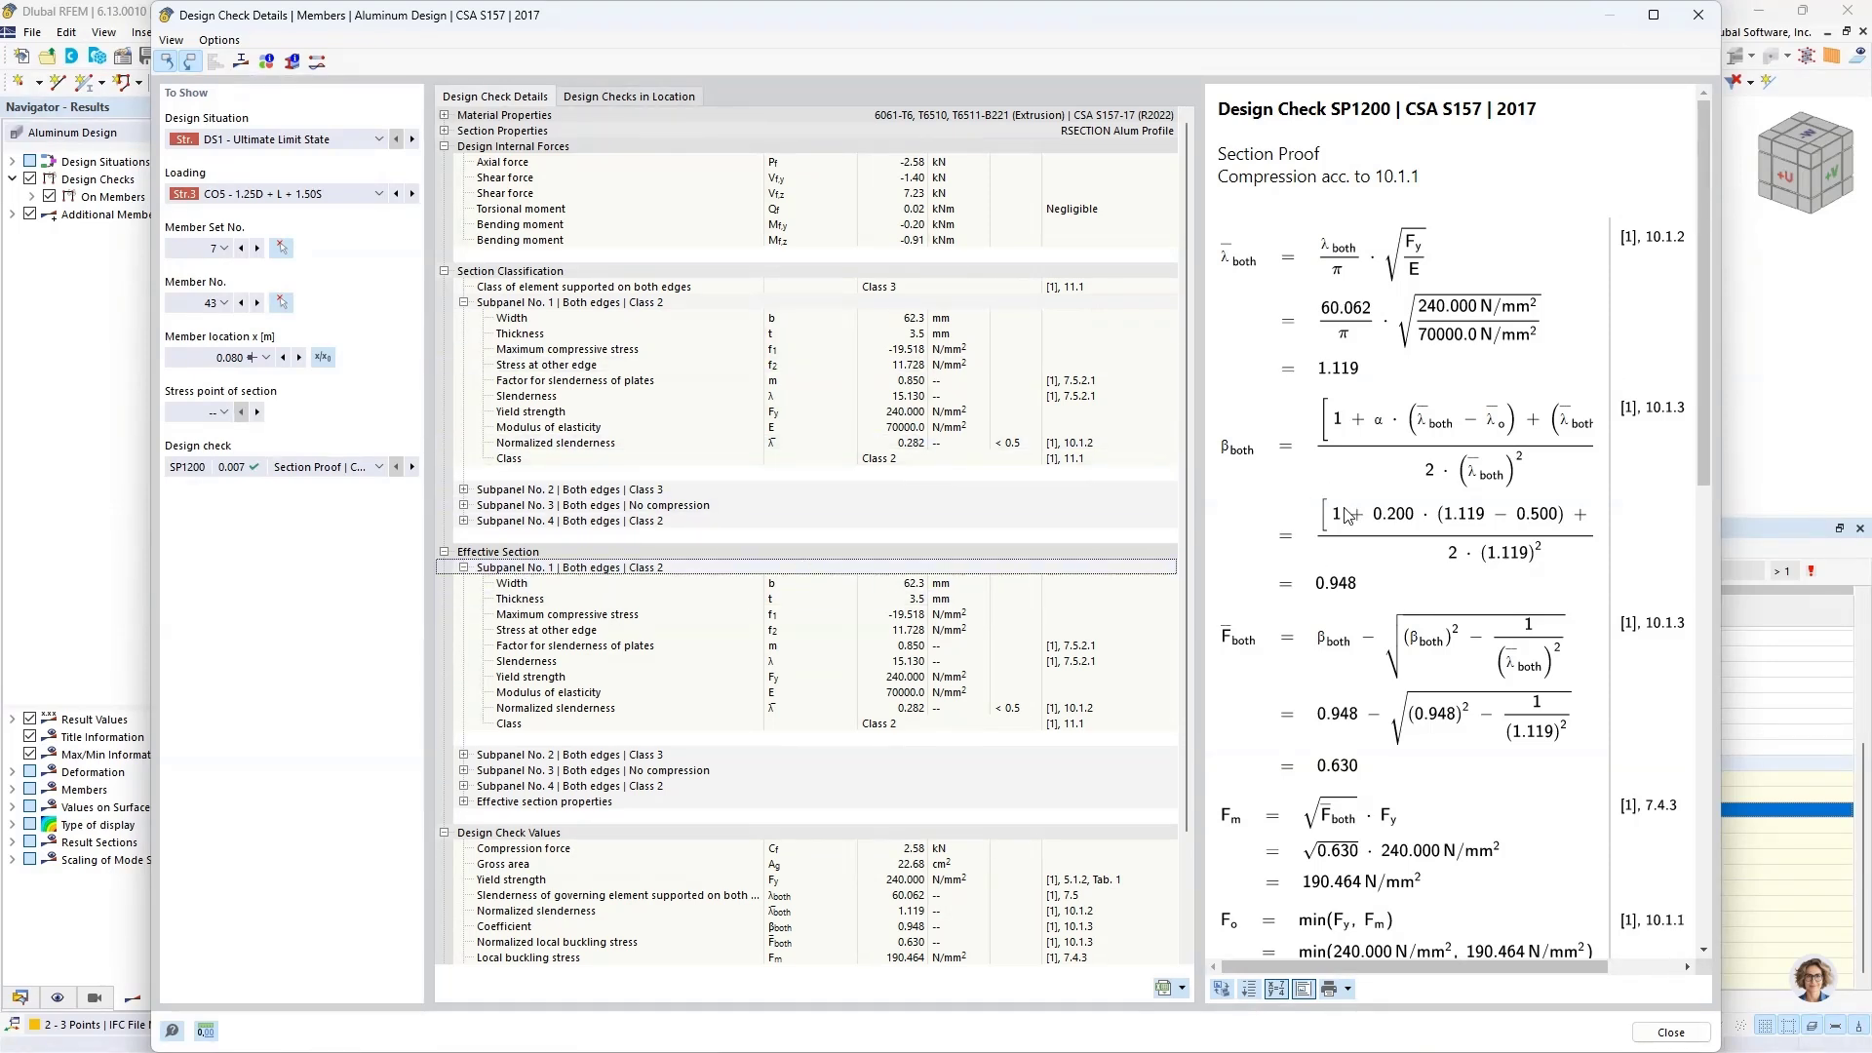
{"action": "scroll", "coordinate": [1345, 516], "scroll_direction": "down", "scroll_amount": 6}
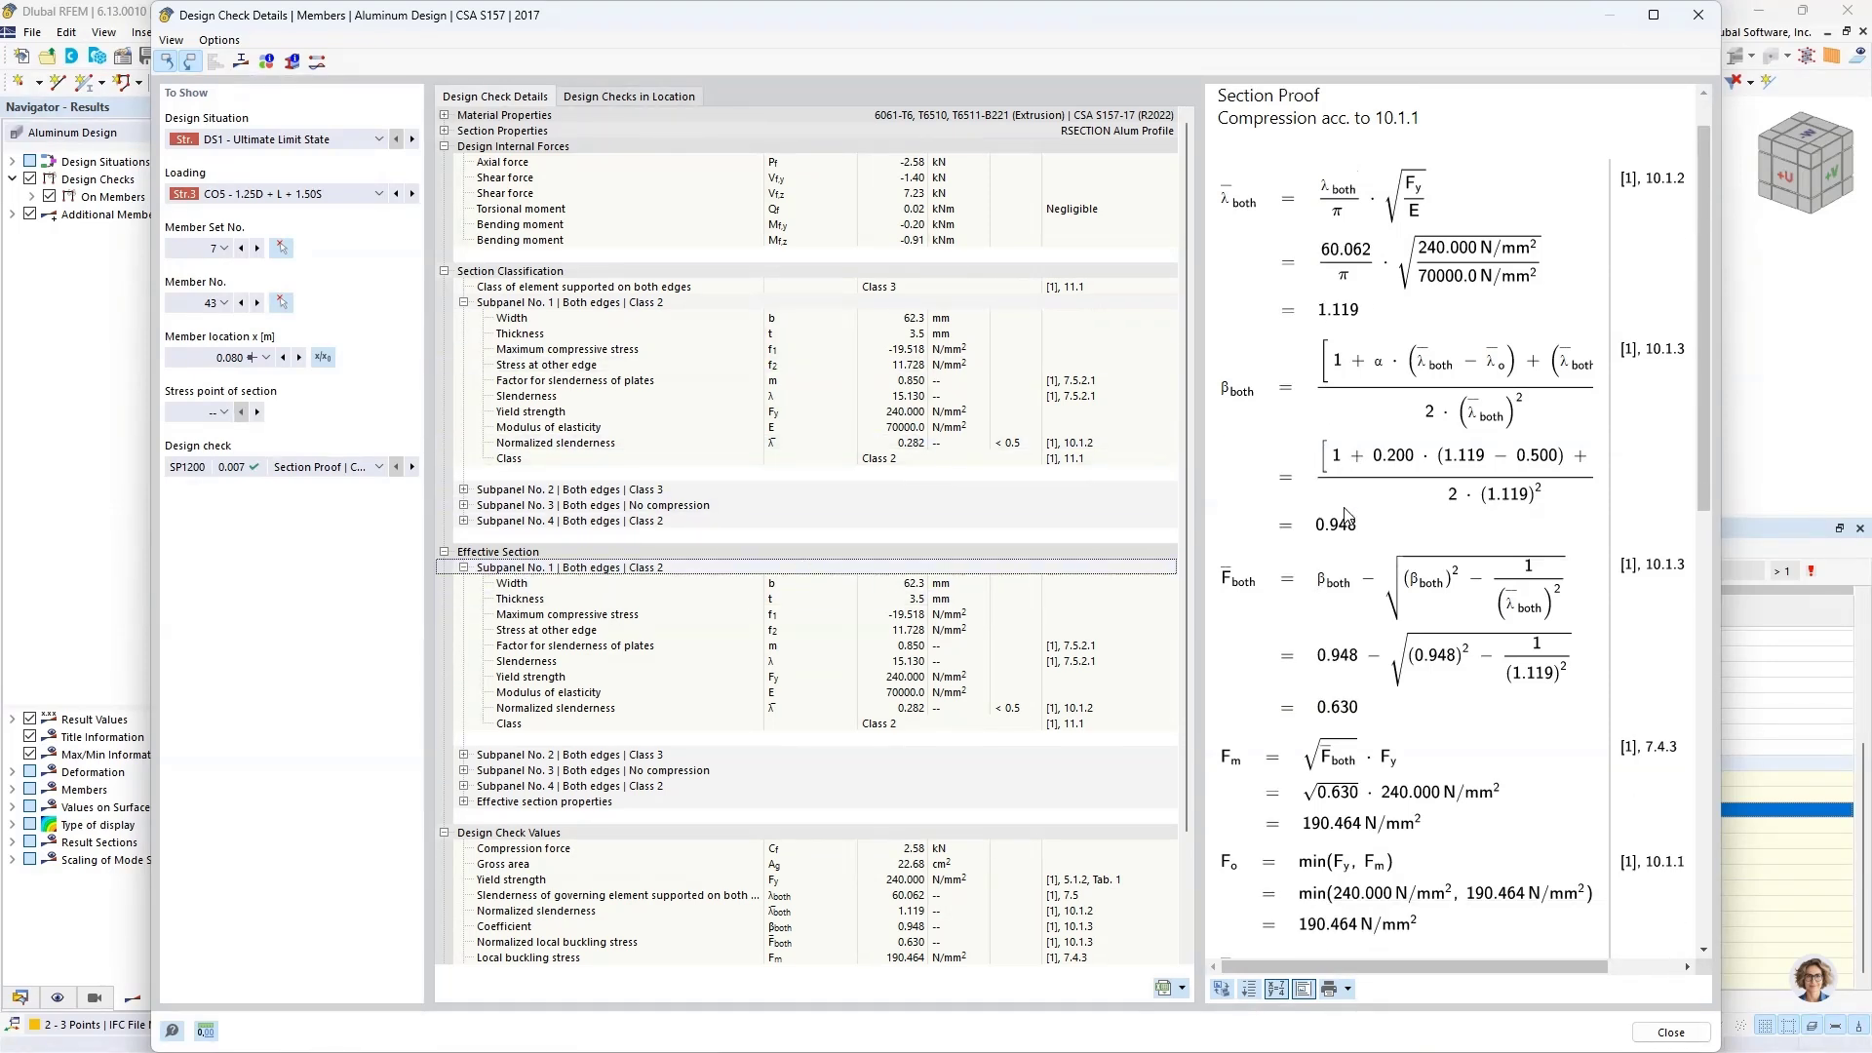
Step: Display the result diagrams in the section for the Gross Section with Equivalent stress (von Mises), and close the diagrams and the check details
{"action": "left_click", "coordinate": [241, 63]}
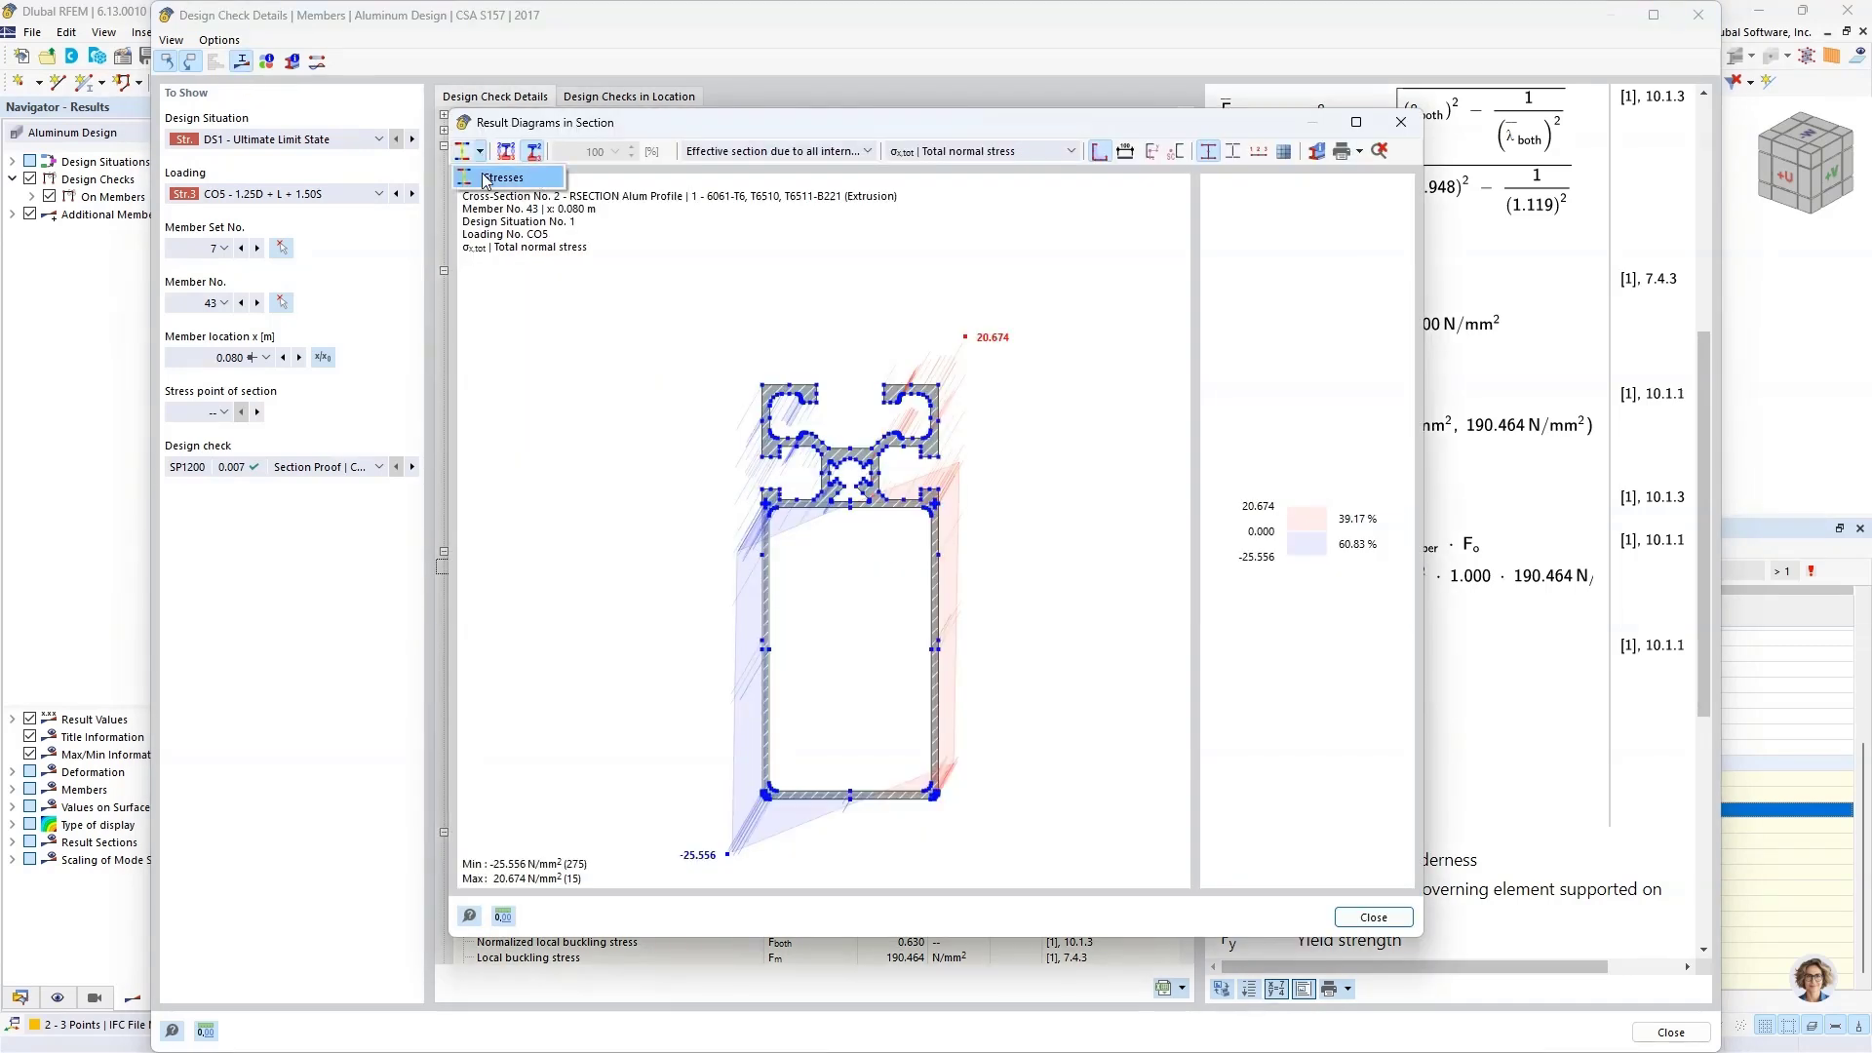
{"action": "left_click", "coordinate": [749, 151]}
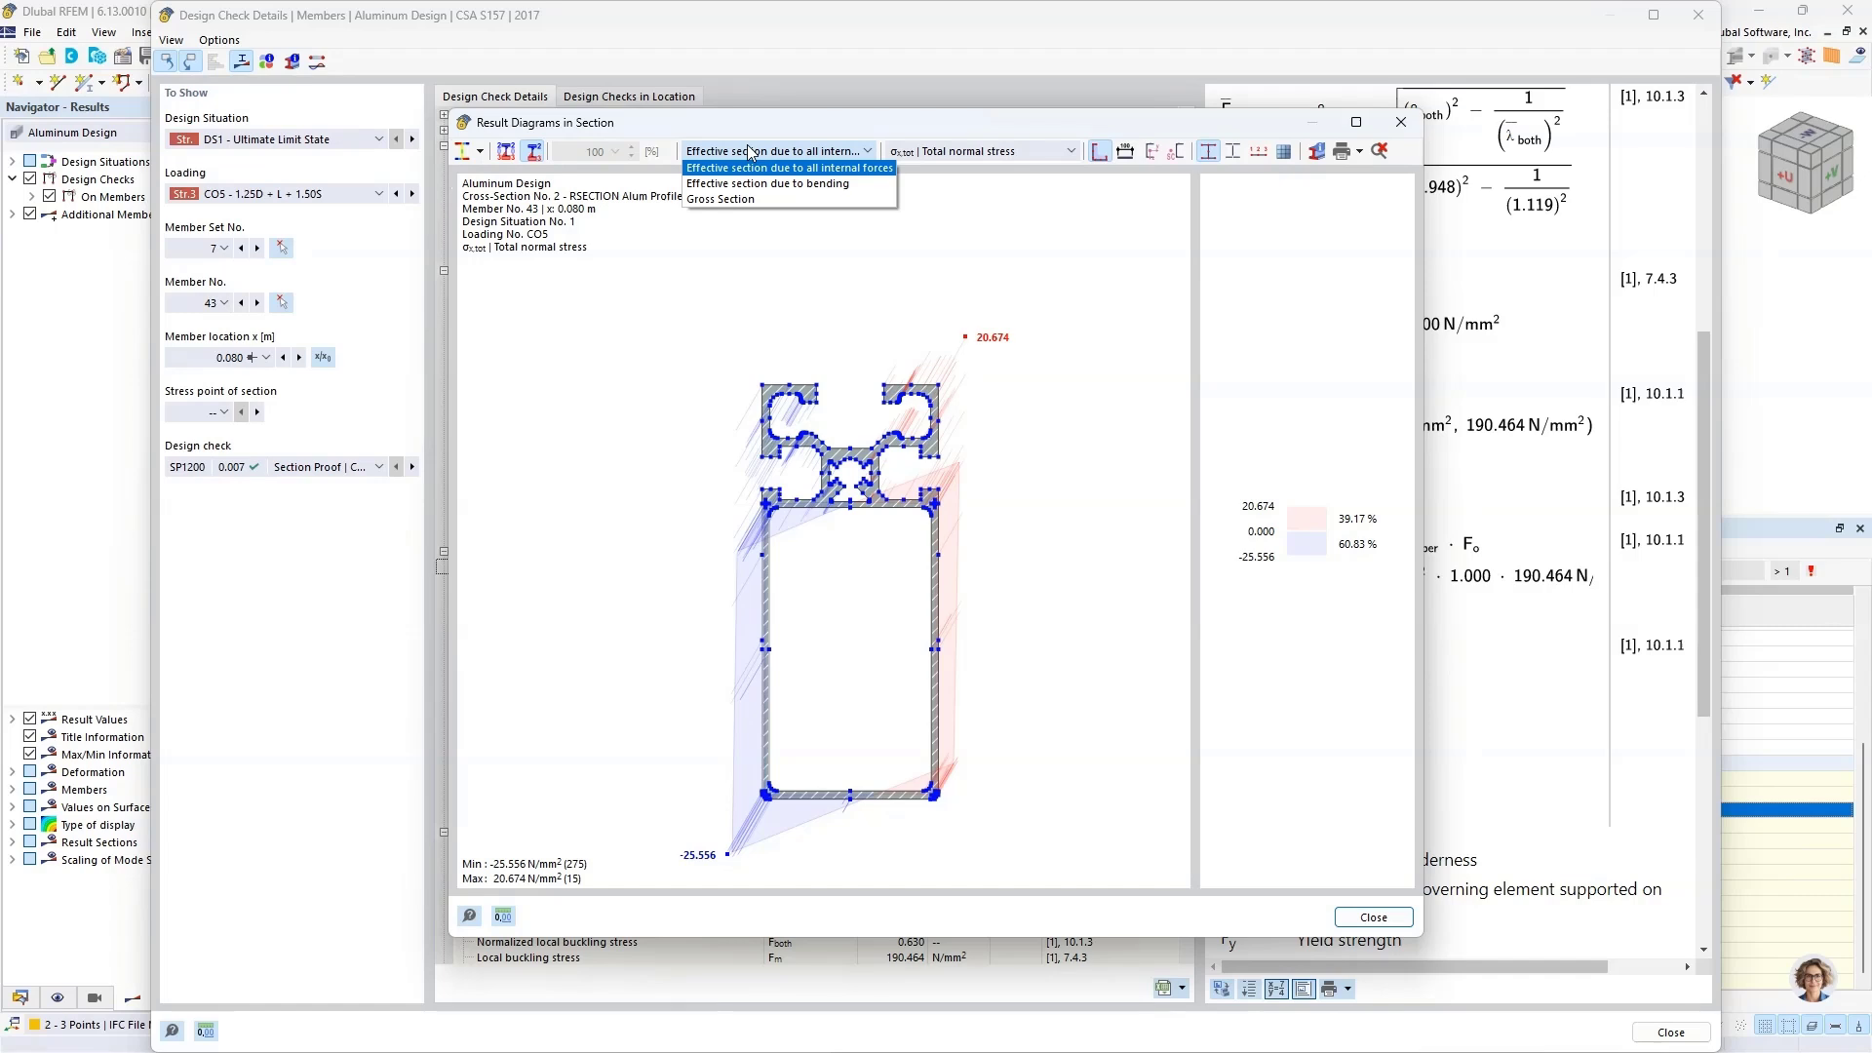
{"action": "left_click", "coordinate": [721, 199]}
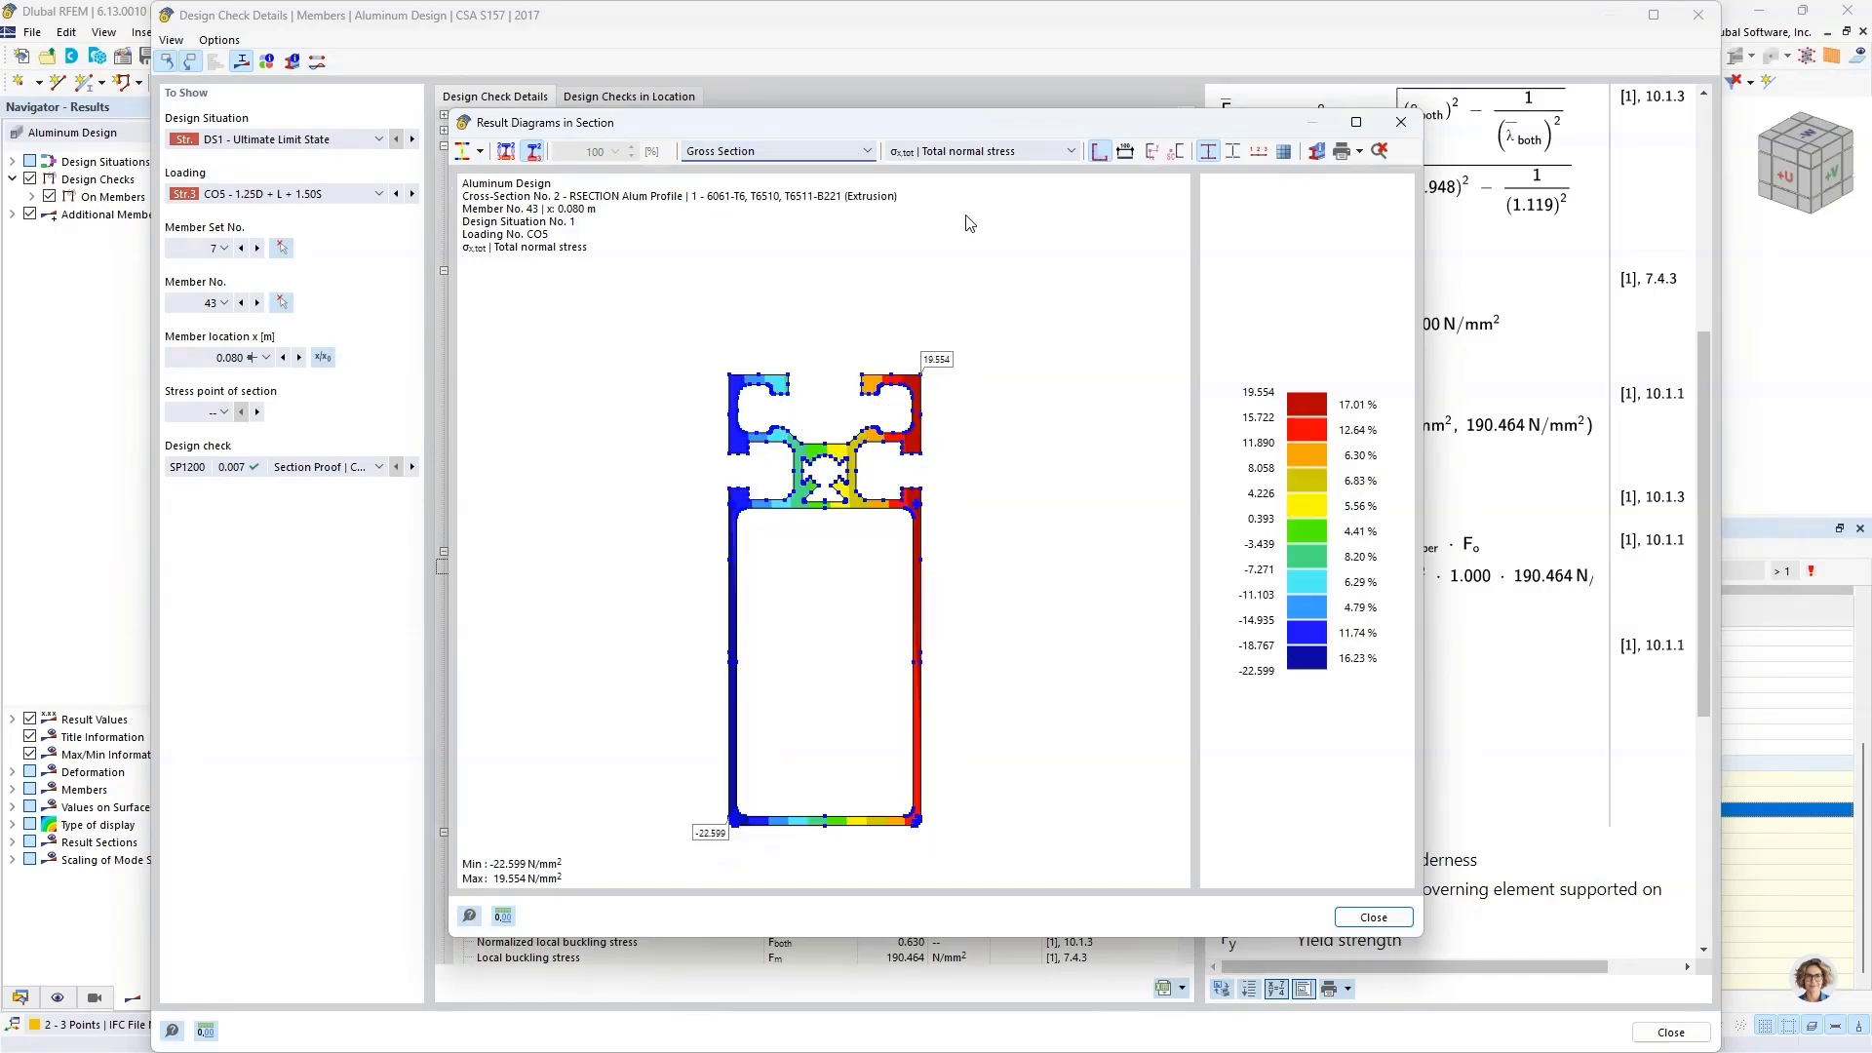
{"action": "left_click", "coordinate": [1002, 152]}
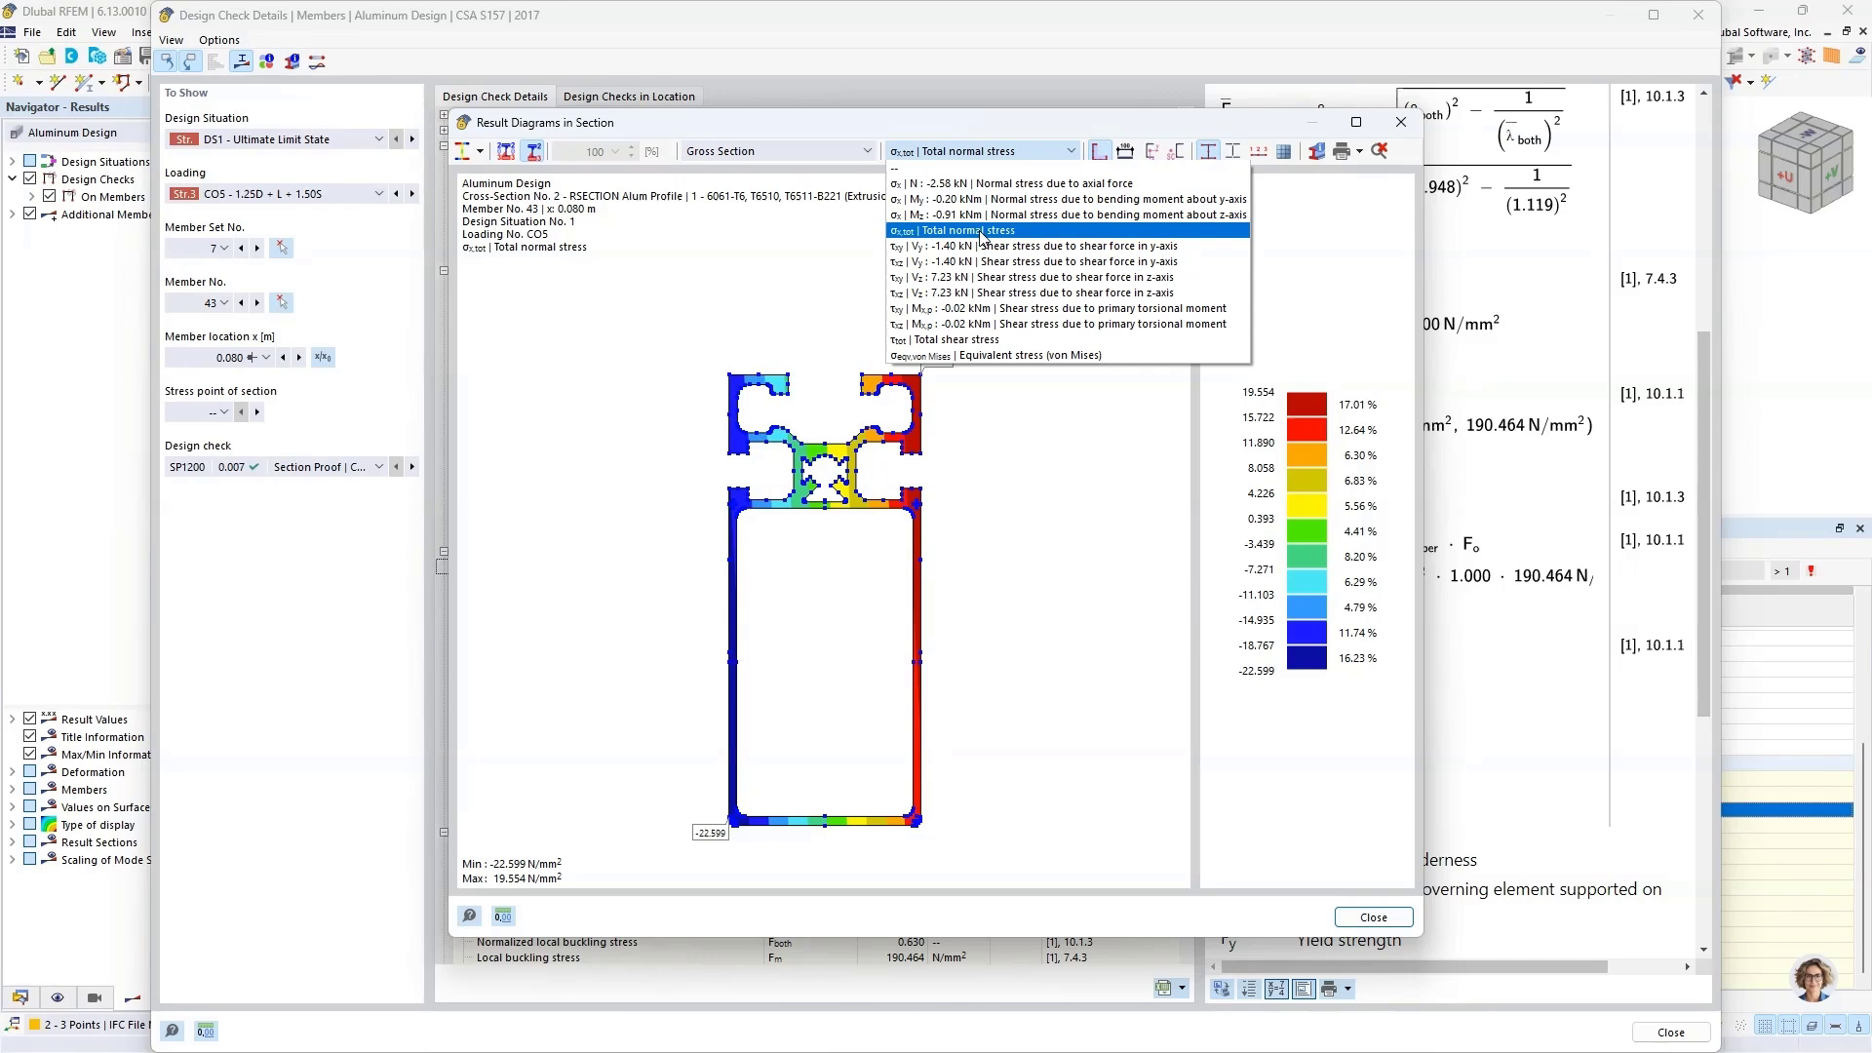
{"action": "left_click", "coordinate": [968, 355]}
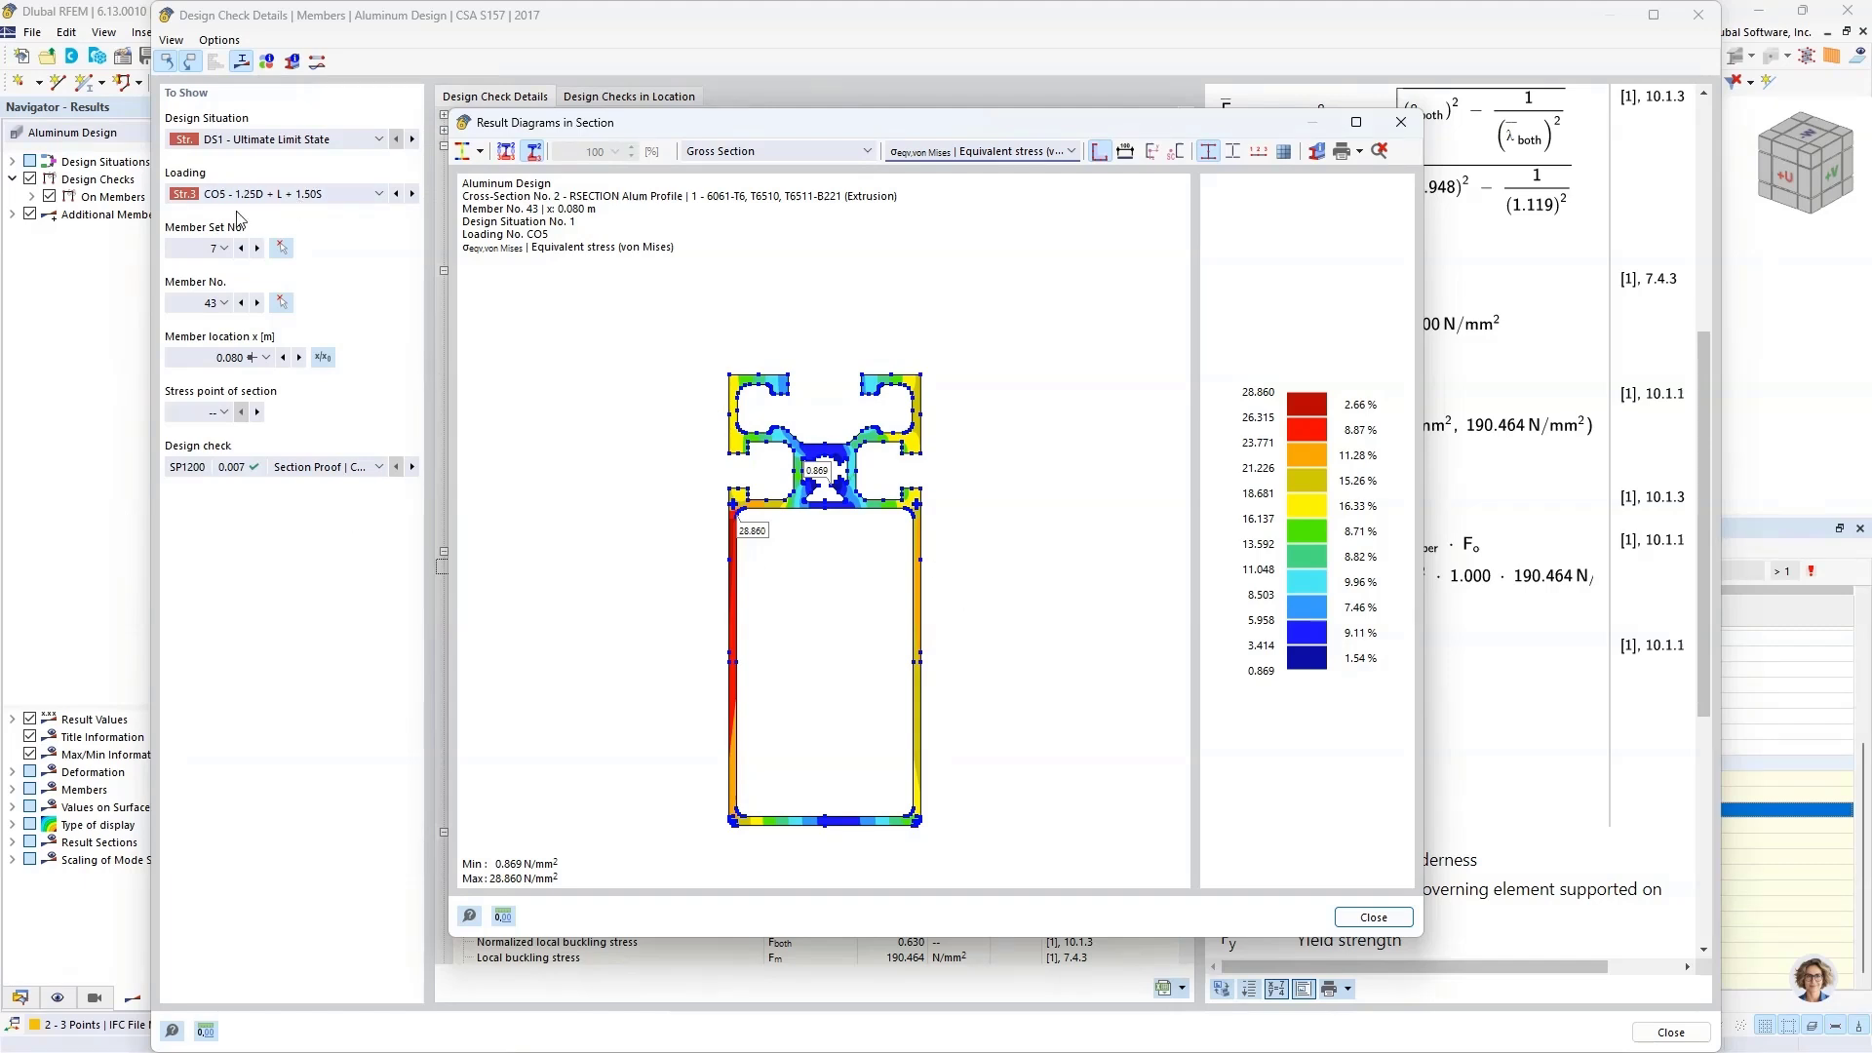
{"action": "left_click", "coordinate": [1374, 917]}
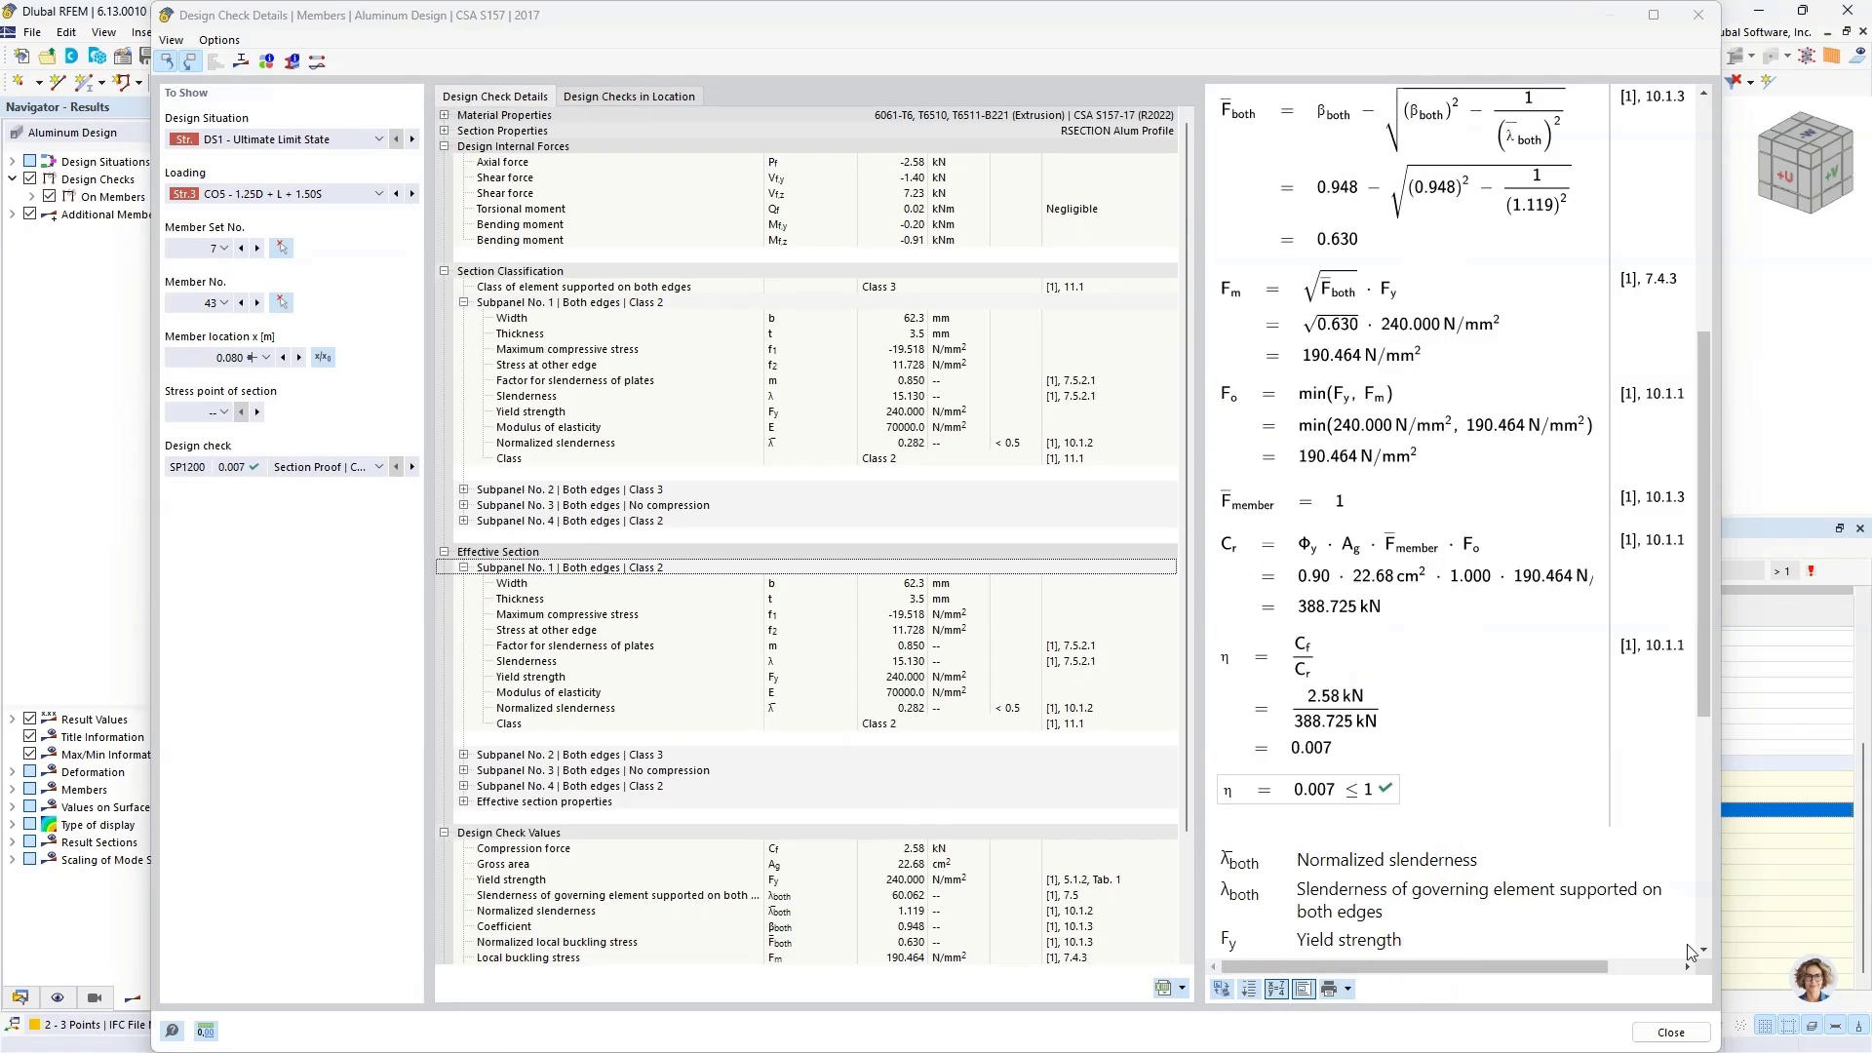
{"action": "left_click", "coordinate": [1684, 1038]}
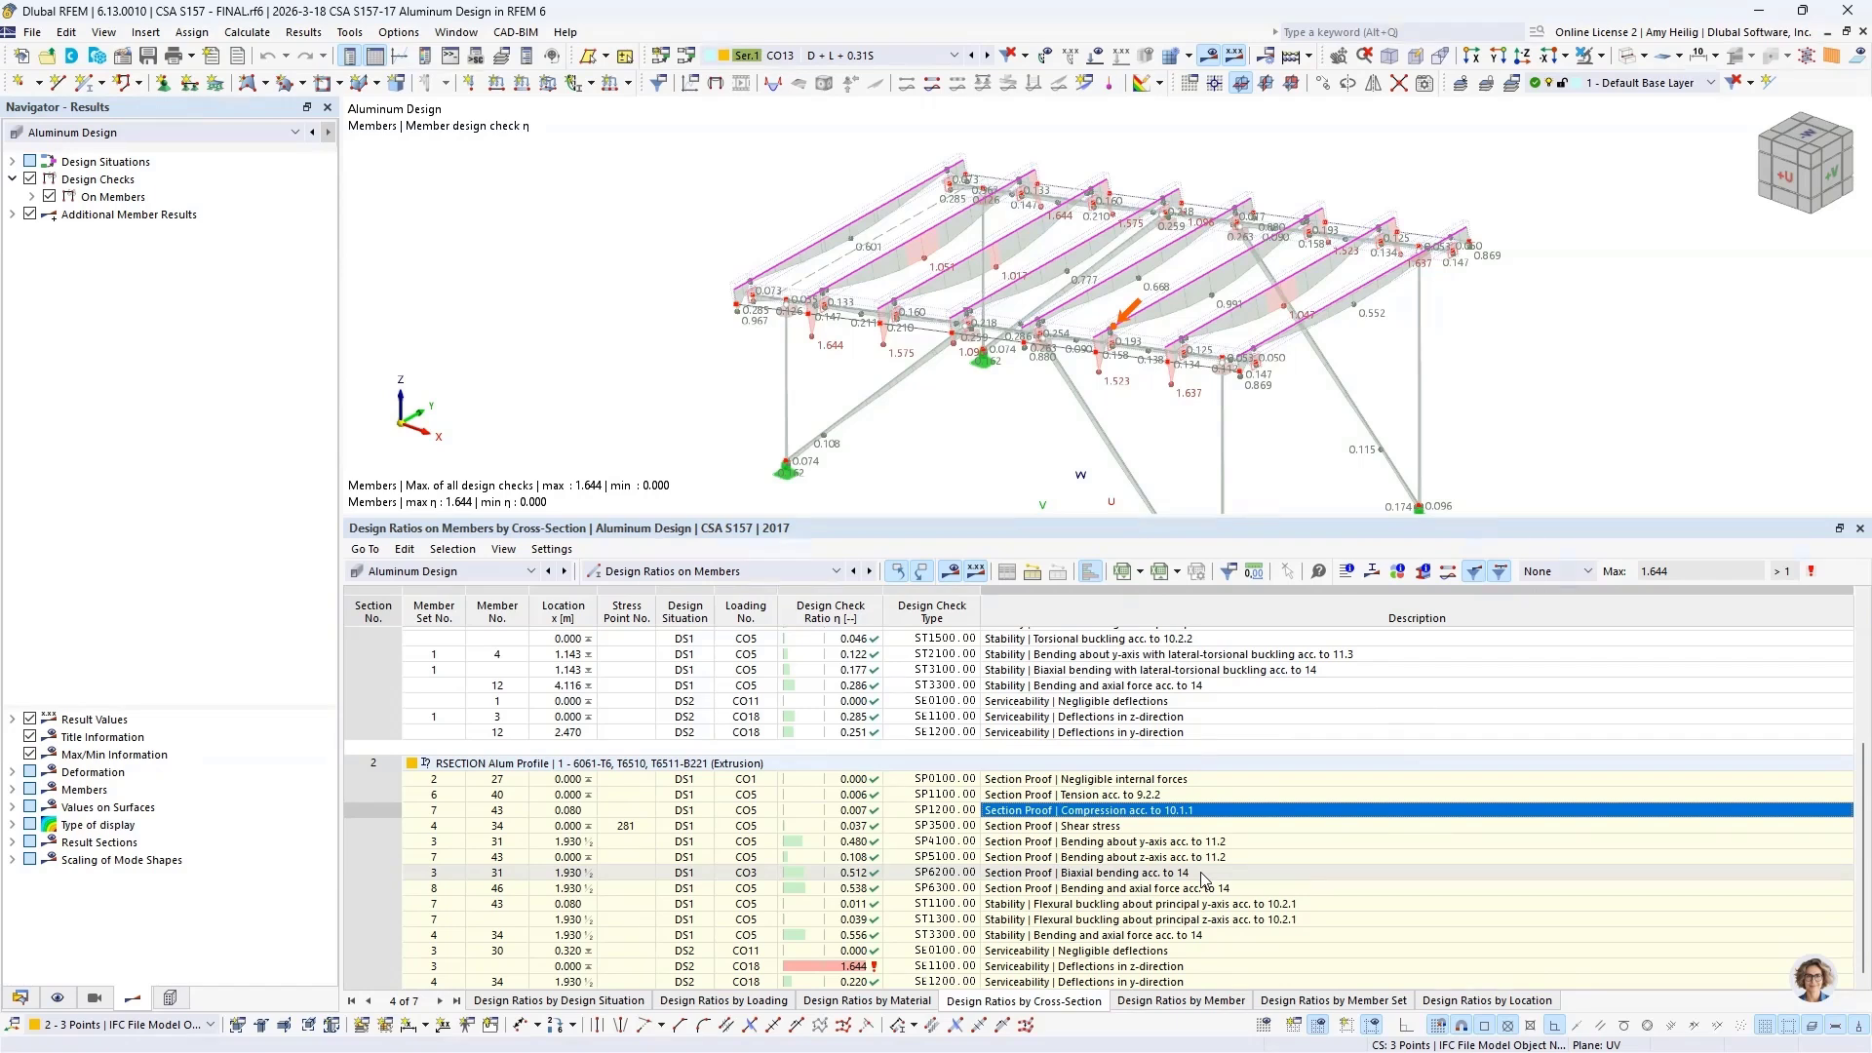
Step: Switch to the running PowerPoint slide show of the webinar
{"action": "key", "text": "super+Tab"}
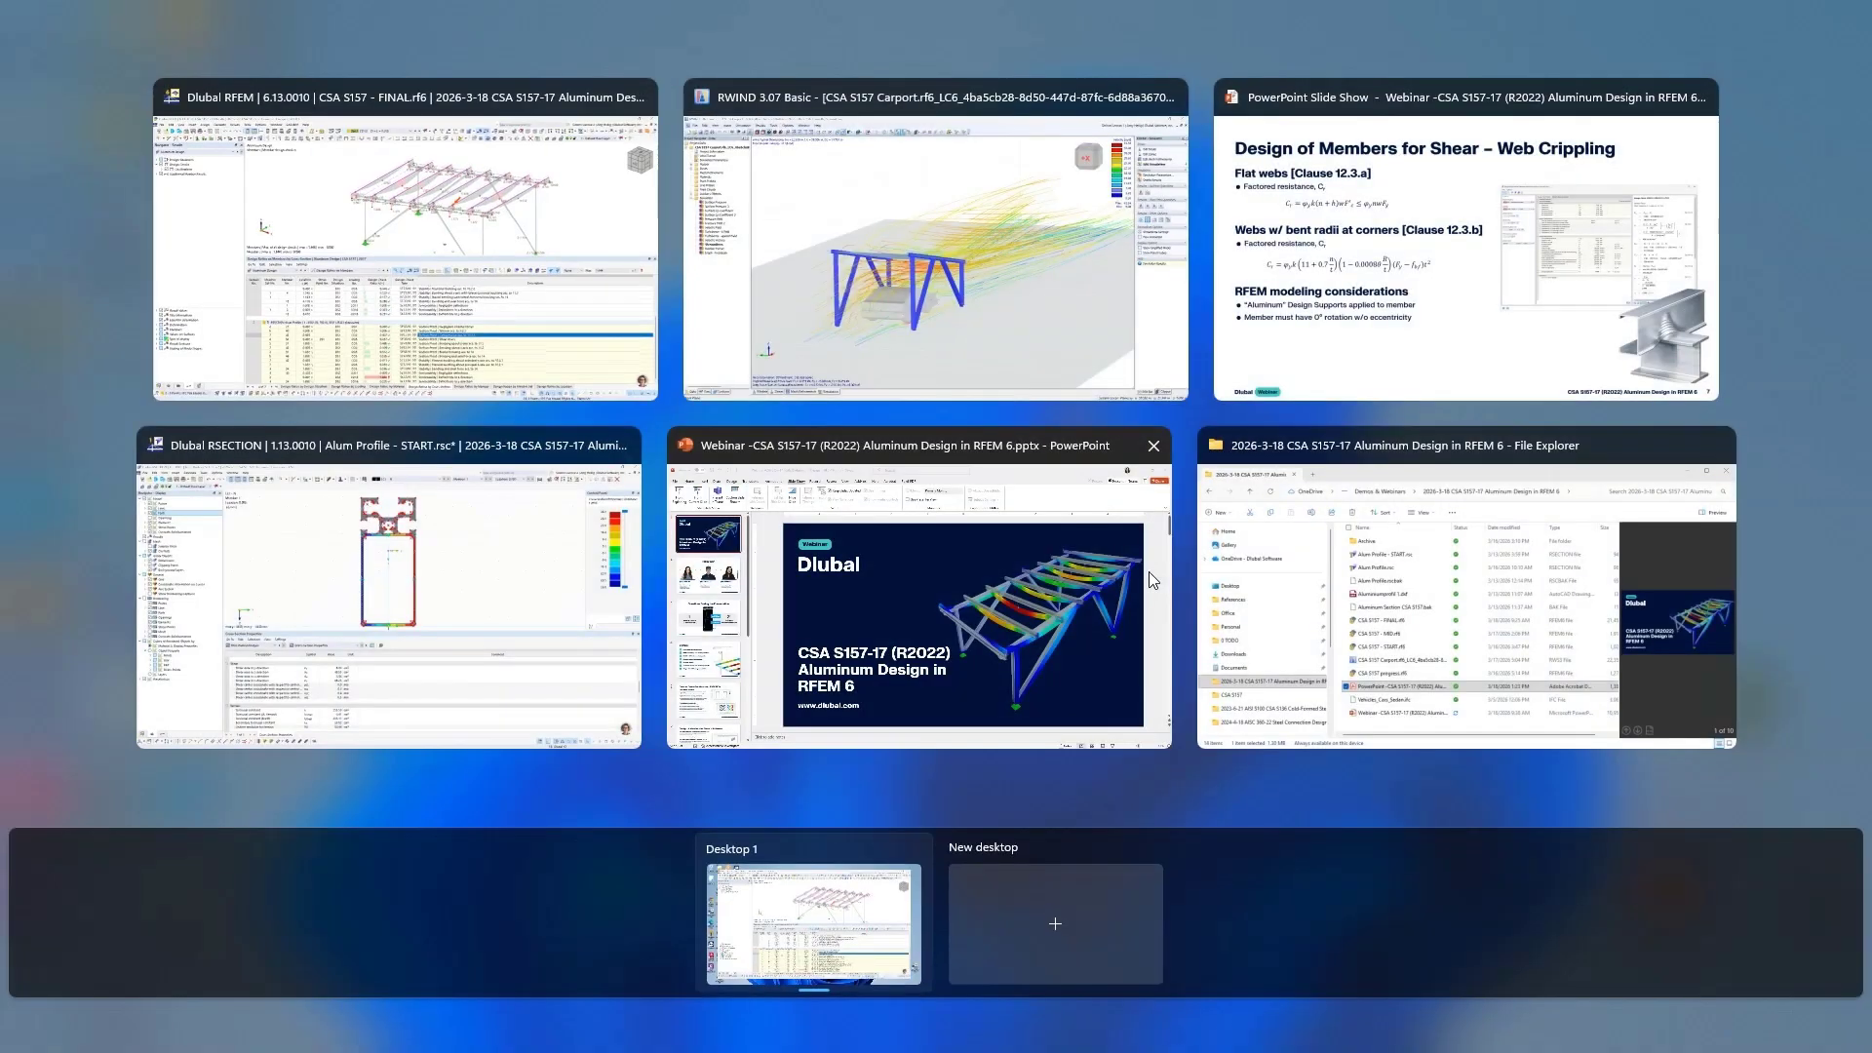
{"action": "left_click", "coordinate": [1354, 339]}
{"action": "left_click", "coordinate": [1355, 339]}
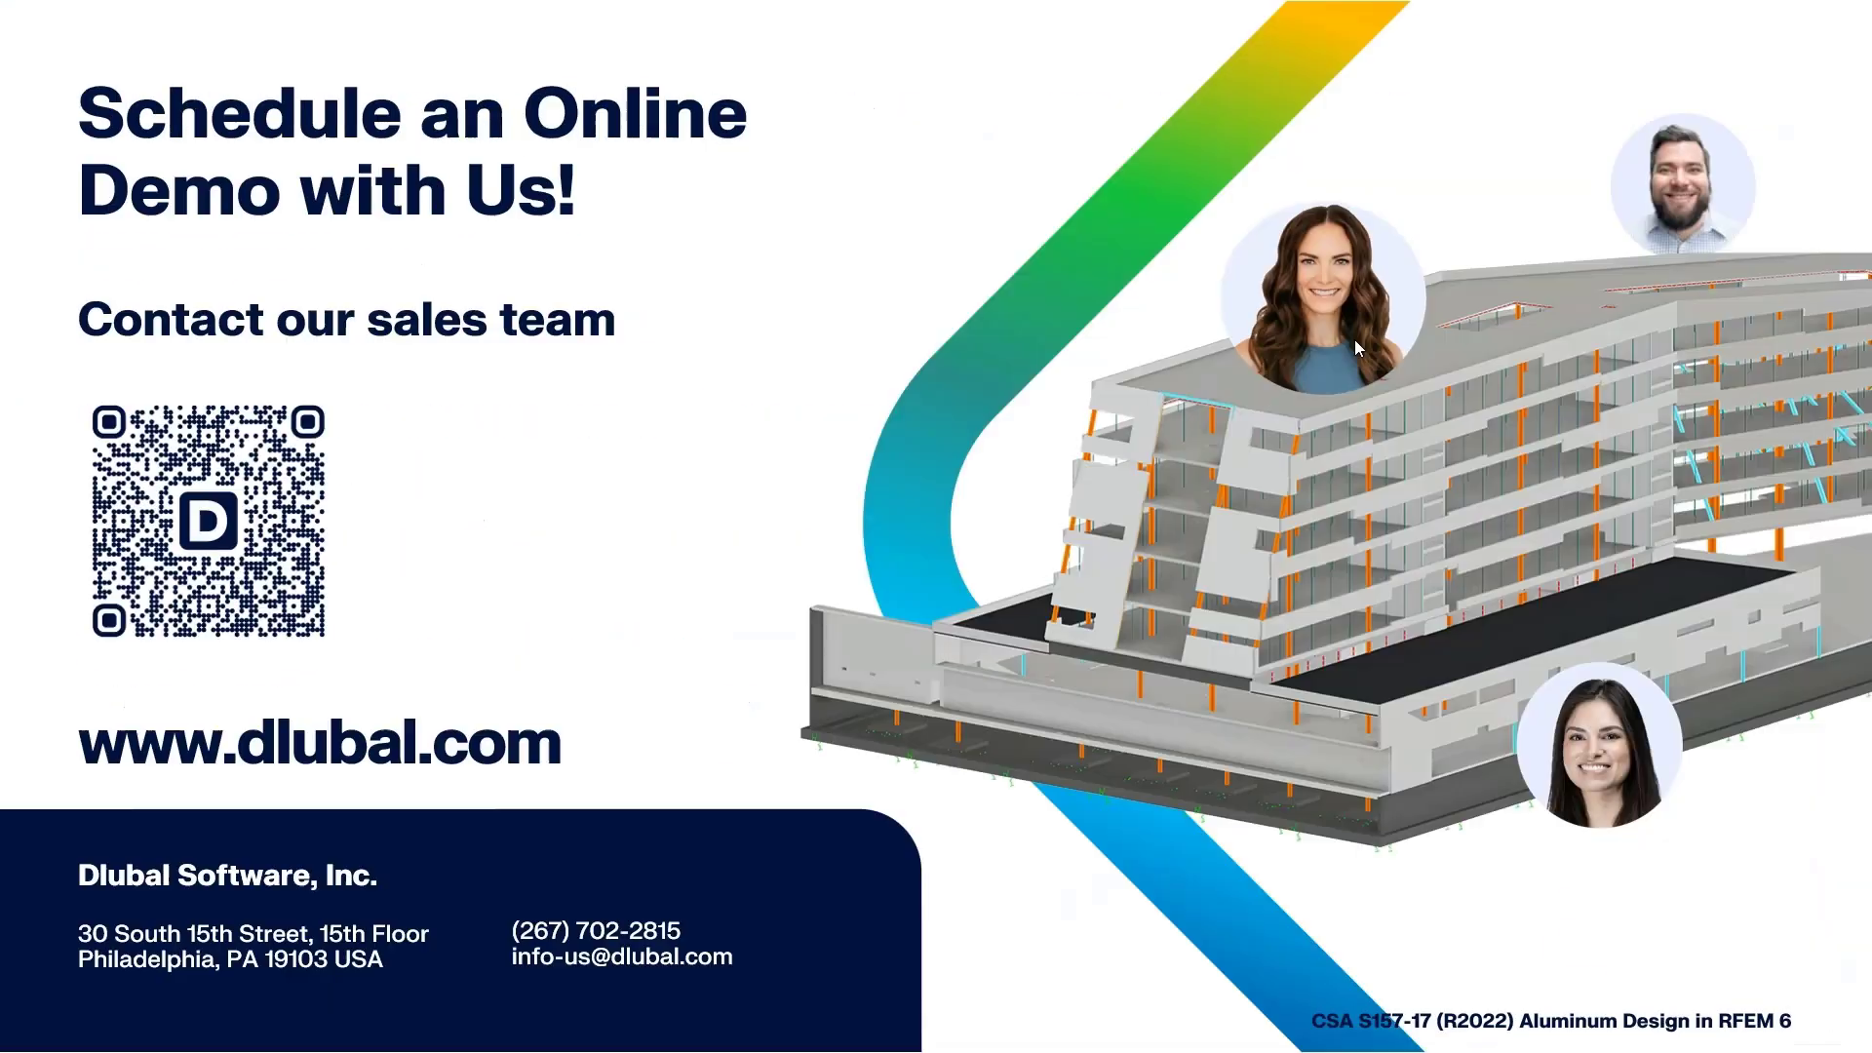